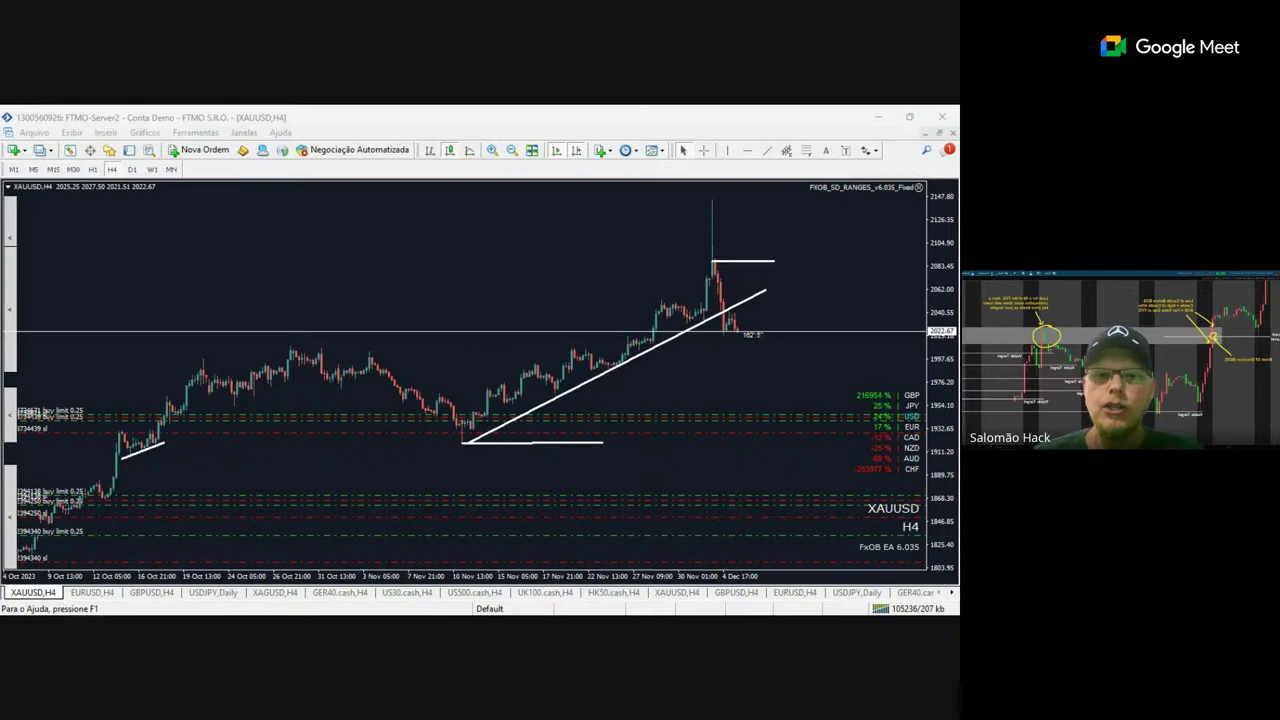
Switch to the EURUSD H4 chart and draw a trendline arrow pointing at the late-November high.
click(650, 522)
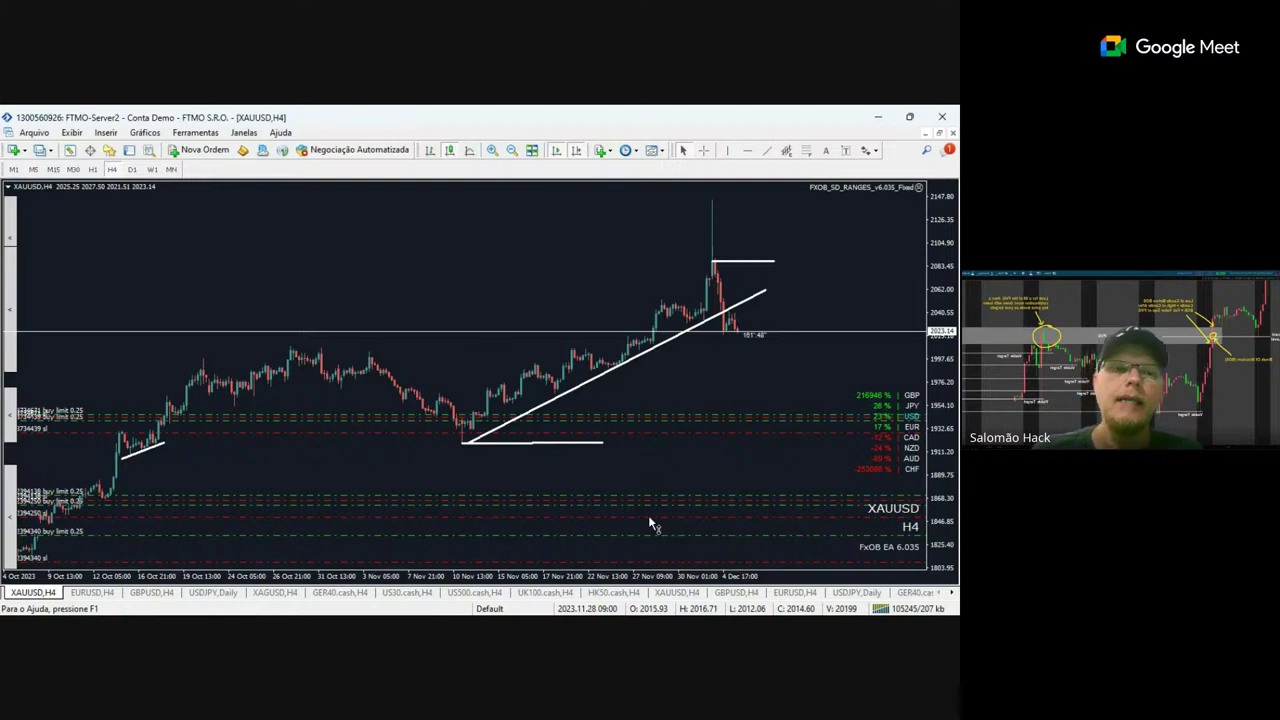
click(92, 592)
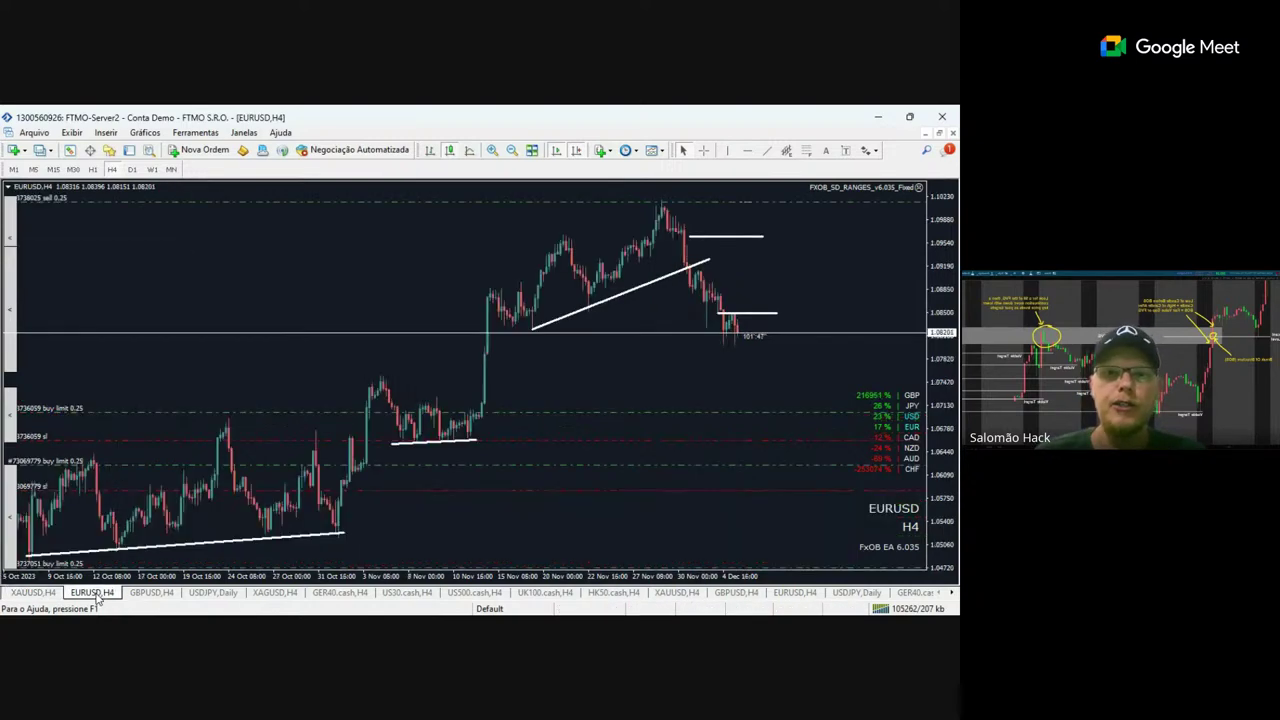
drag(950, 237, 944, 264)
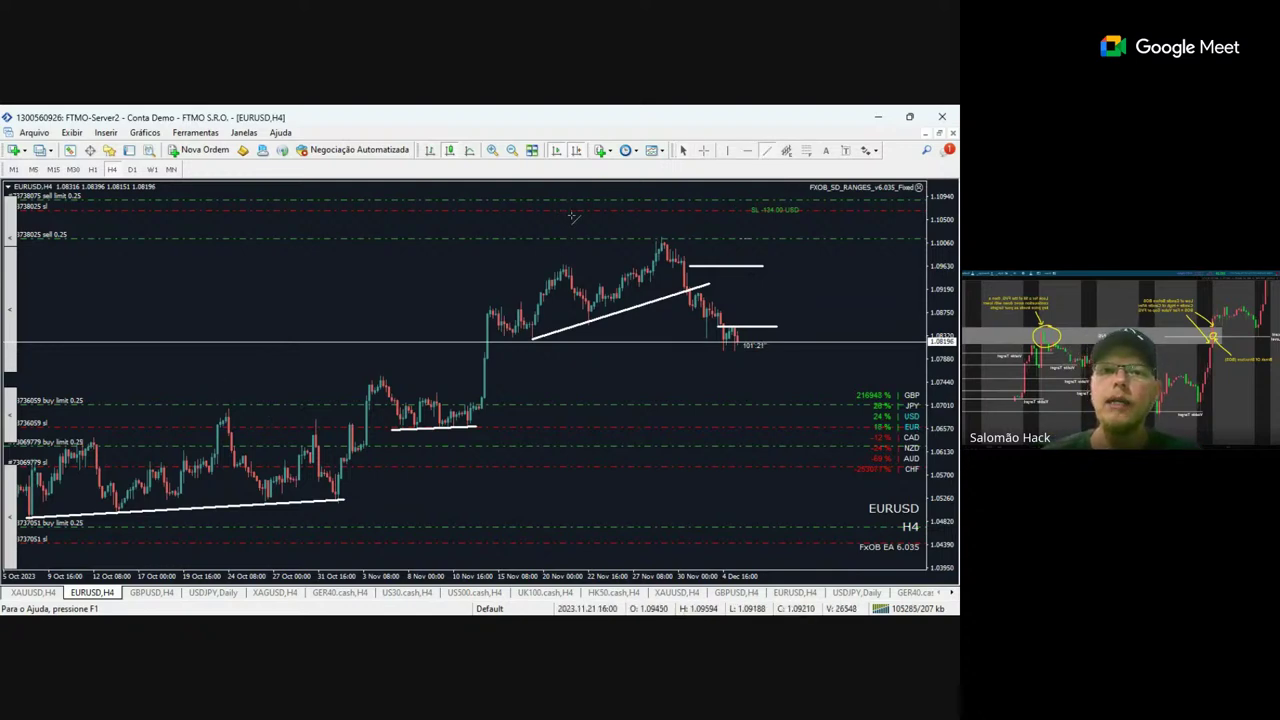
drag(573, 216, 633, 233)
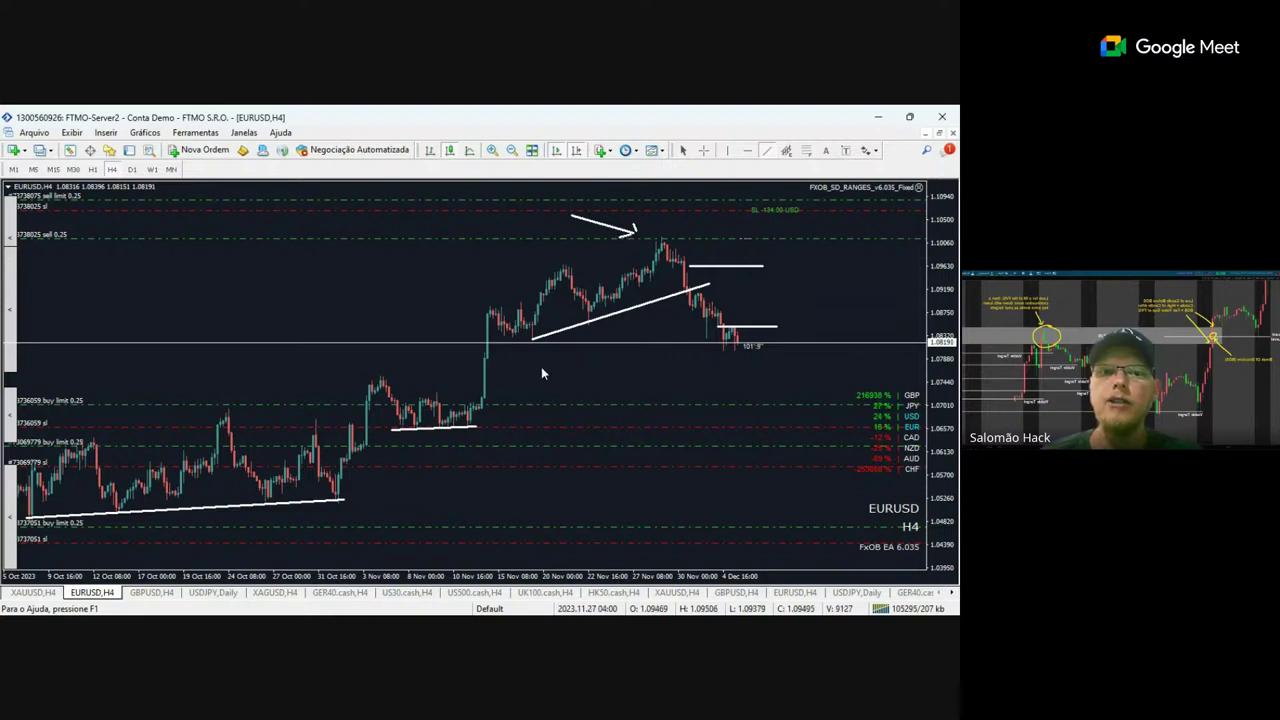
Draw a long left-pointing arrow from trendlines below the November price action, with its tip at about 1.0530.
click(510, 151)
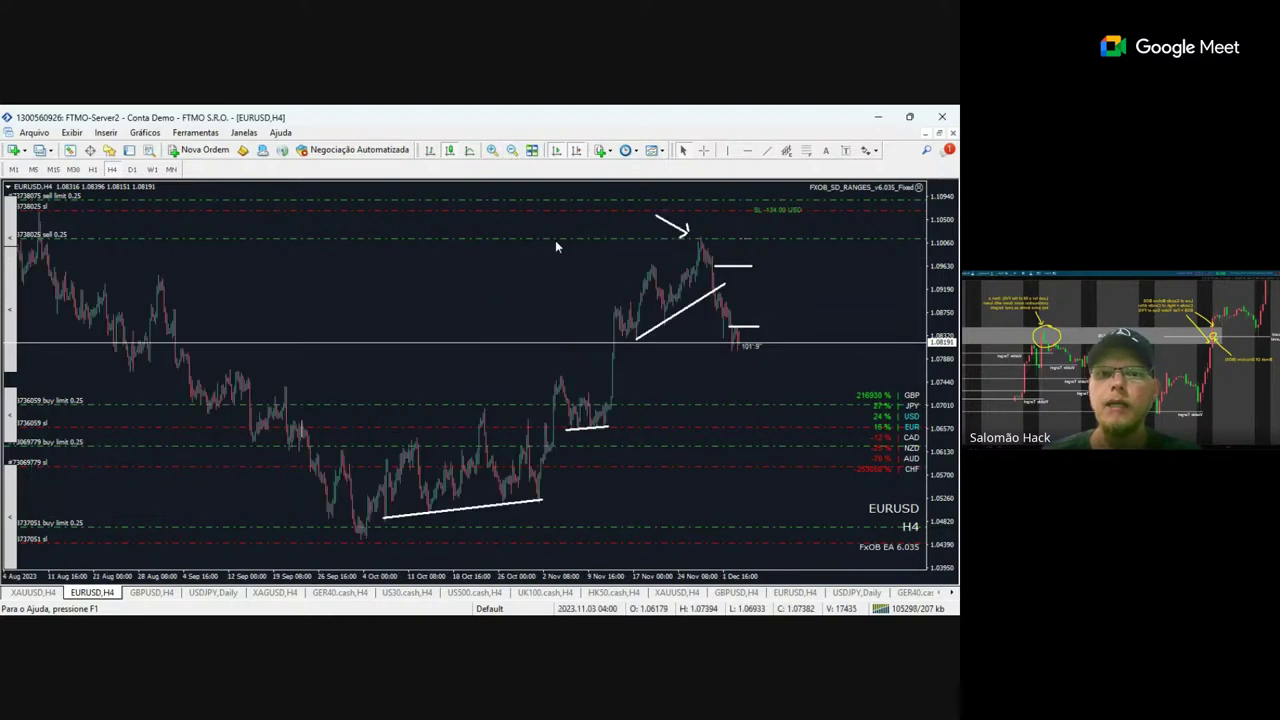
click(764, 151)
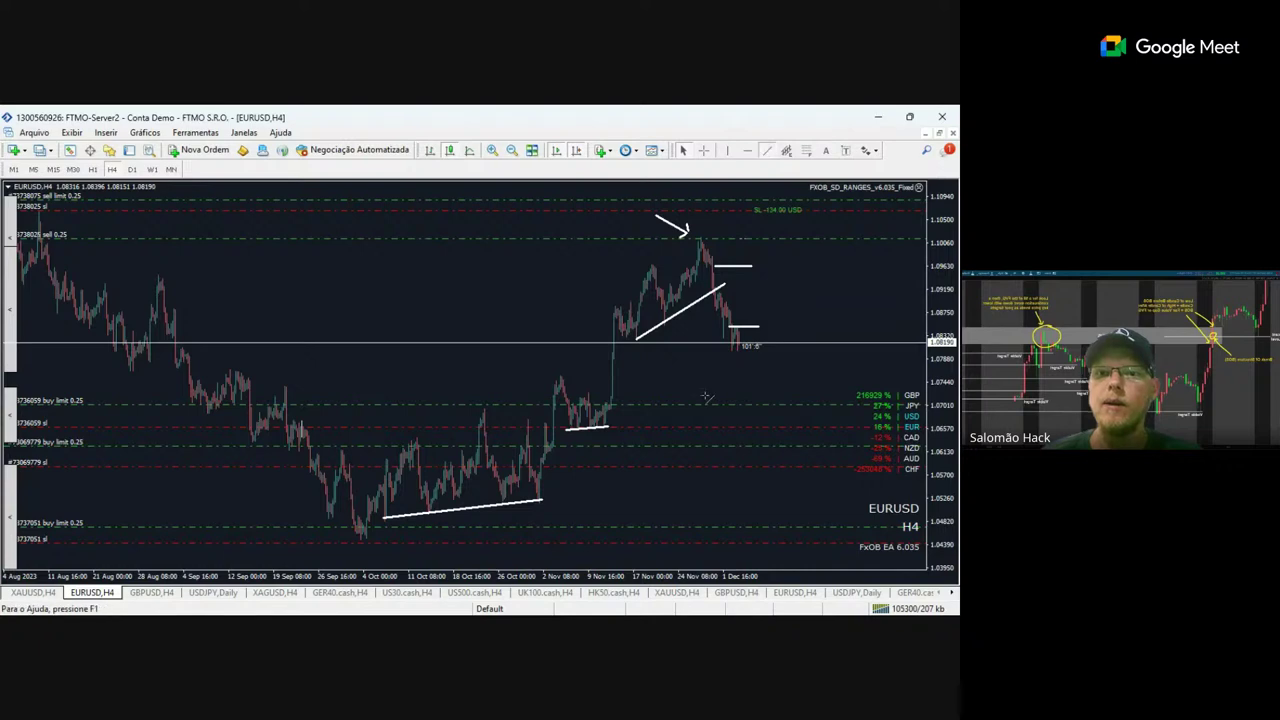
drag(768, 478, 611, 495)
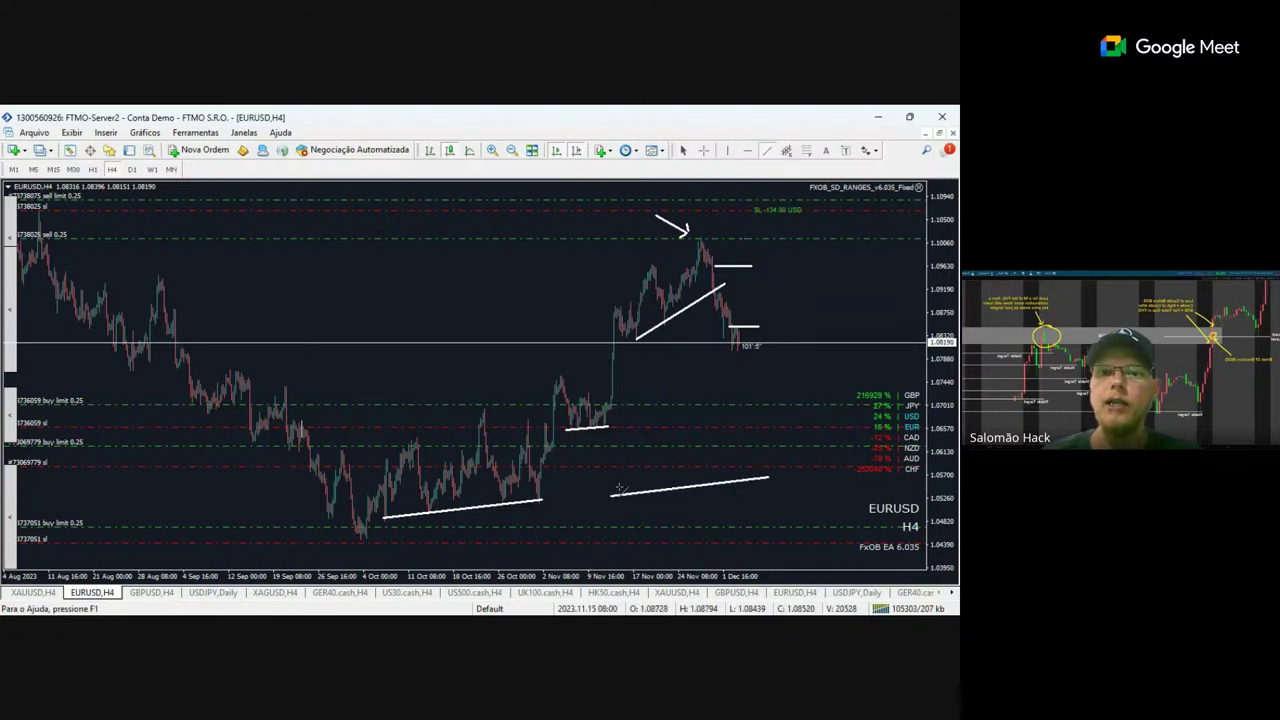
drag(611, 495, 612, 490)
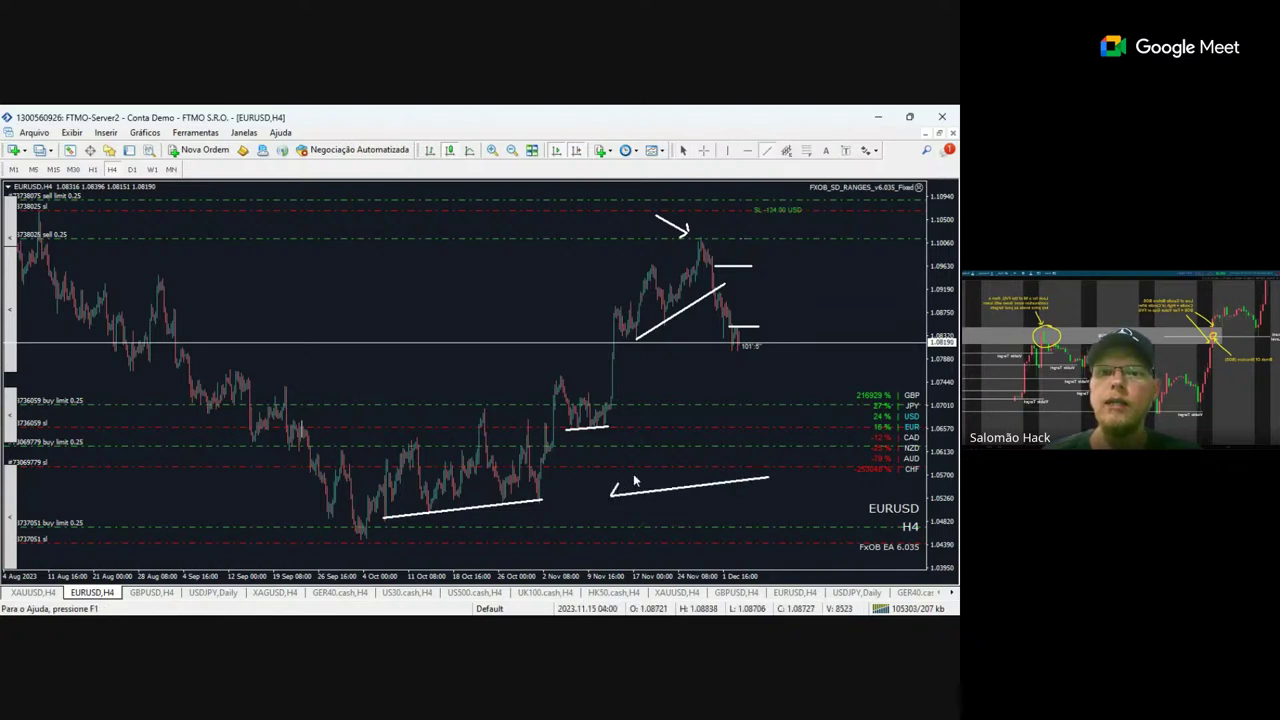
click(766, 151)
drag(630, 509, 612, 494)
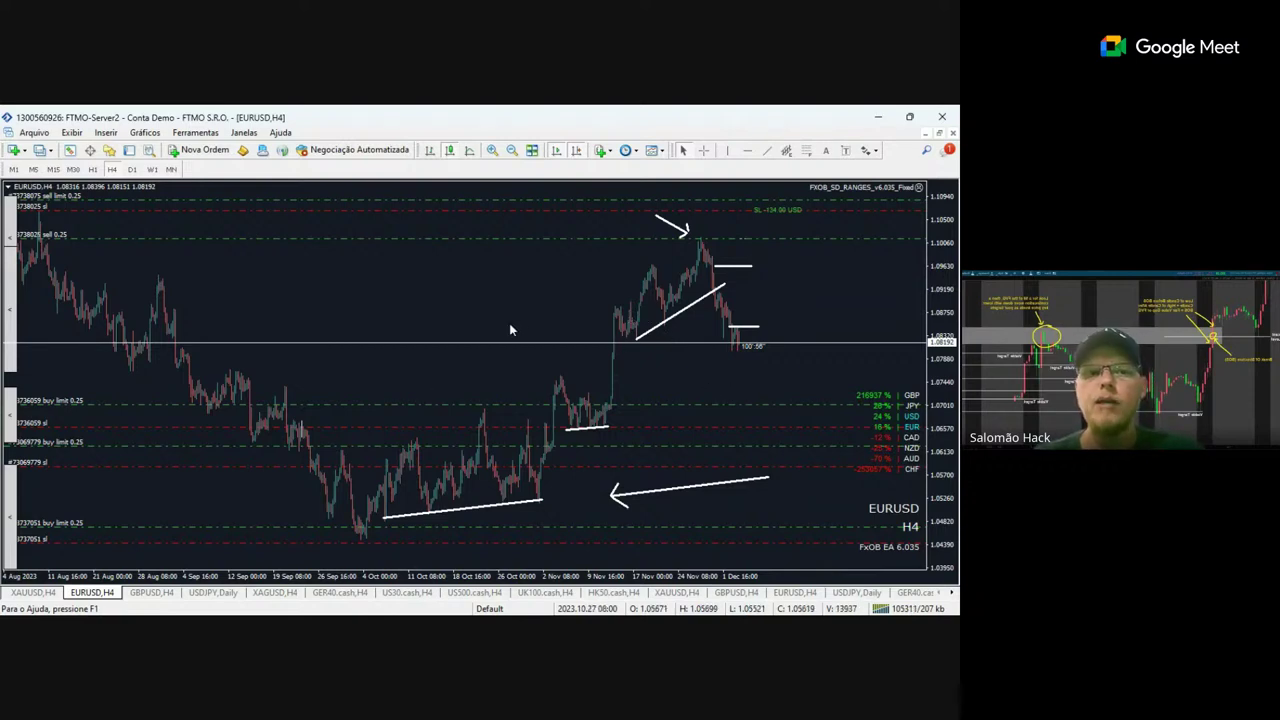
Mark two short horizontal levels beside the drop after the late-August peak, at about 1.0835 and 1.0915.
click(766, 151)
drag(180, 334, 230, 334)
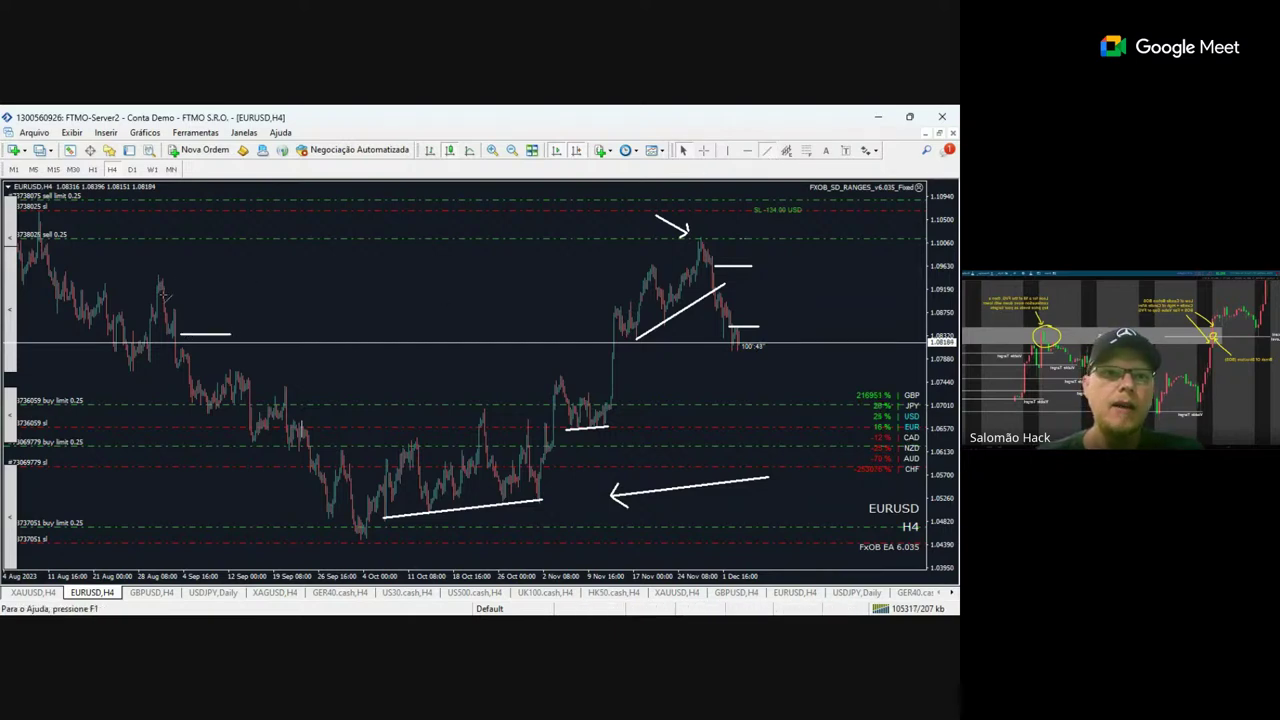
drag(160, 291, 222, 291)
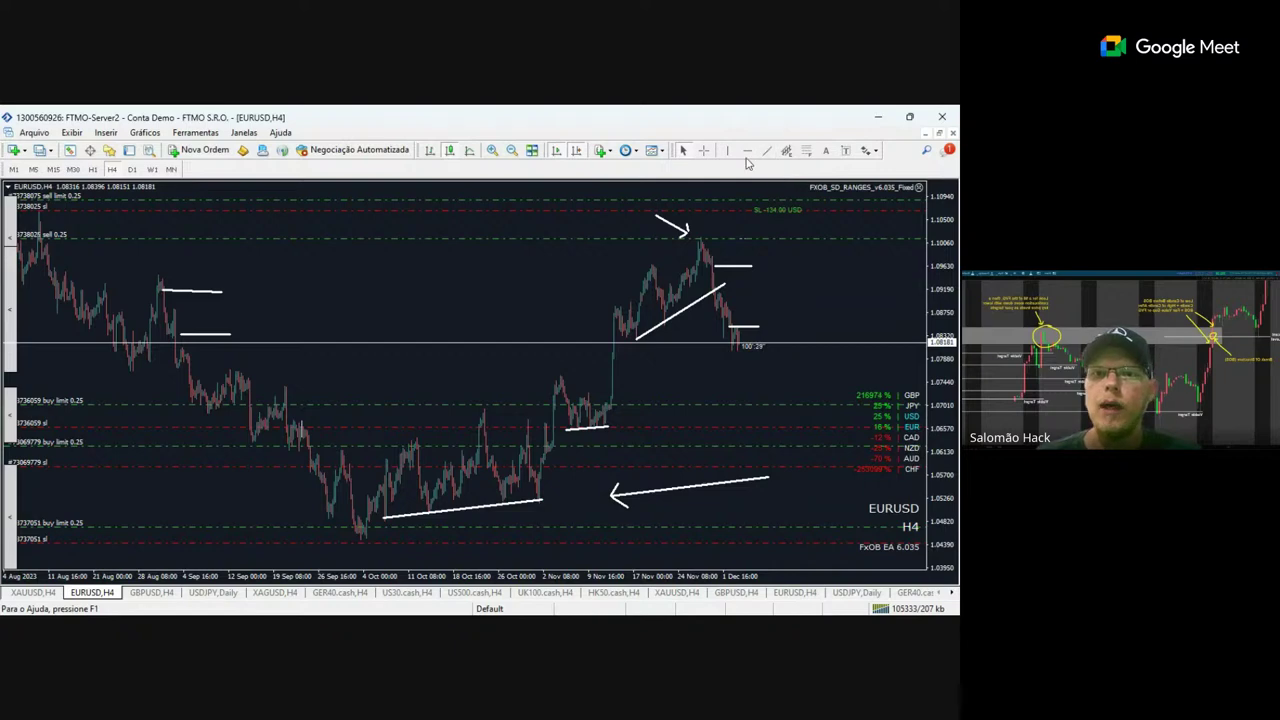
Measure the decline from the late-November high to the latest candles with the crosshair.
click(704, 150)
drag(718, 240, 737, 349)
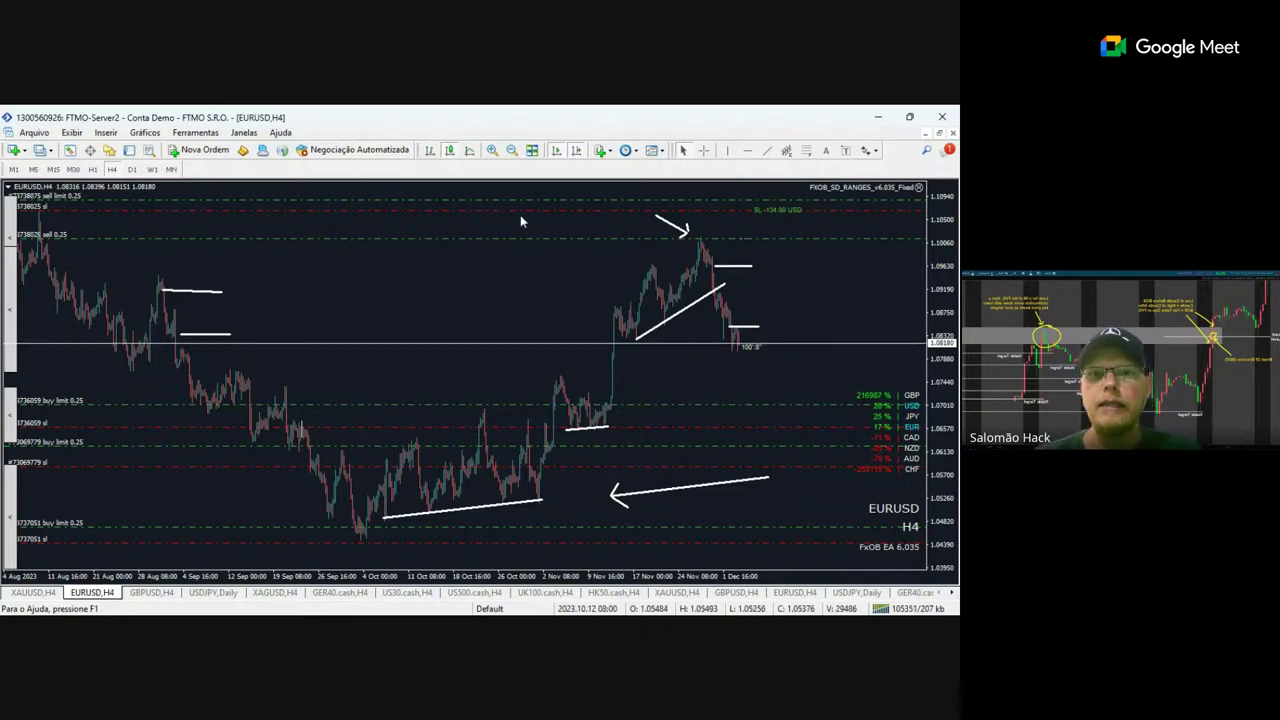
click(491, 150)
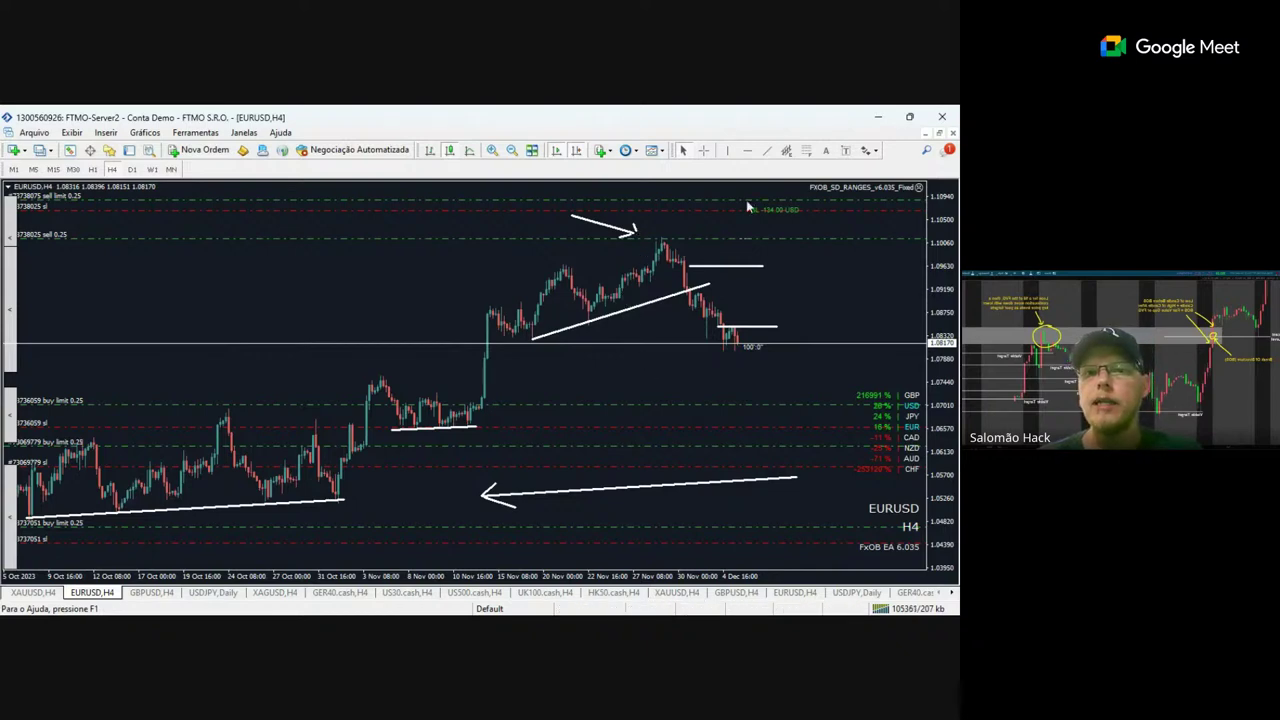
Draw an arrow pointing at the mid-November breakout and an upper channel line rising to the late-November high.
click(767, 152)
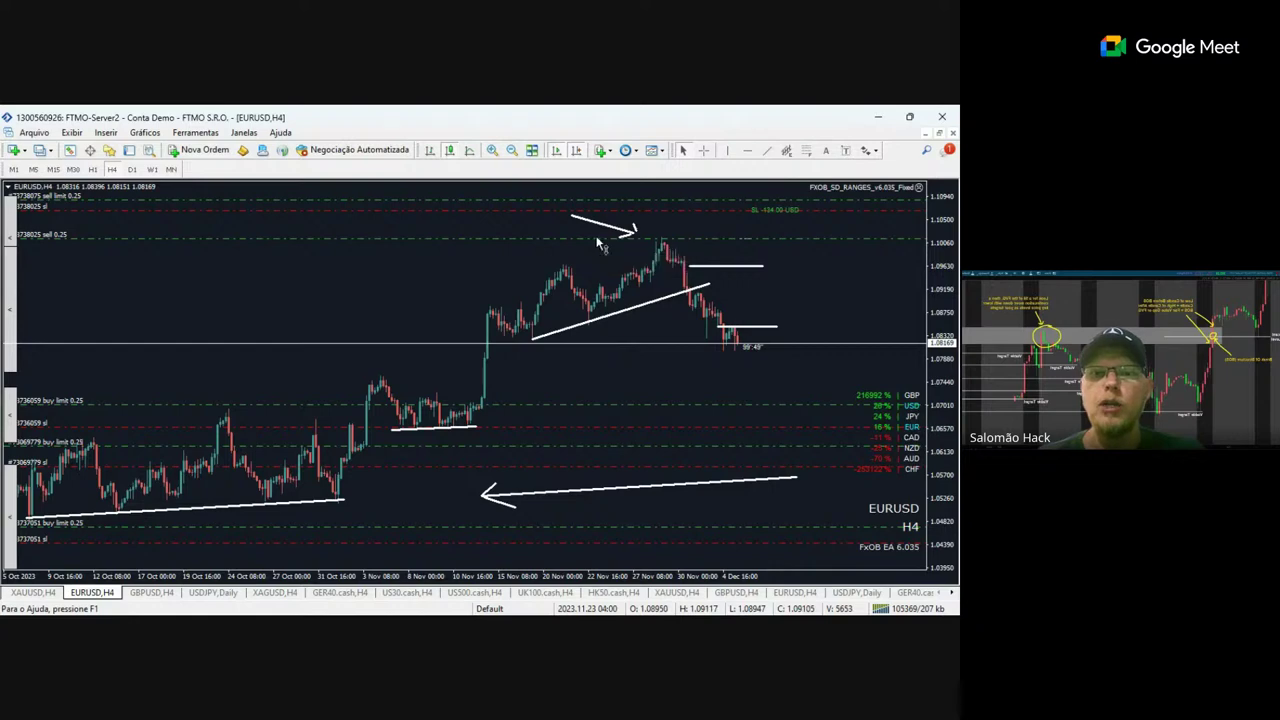
click(767, 152)
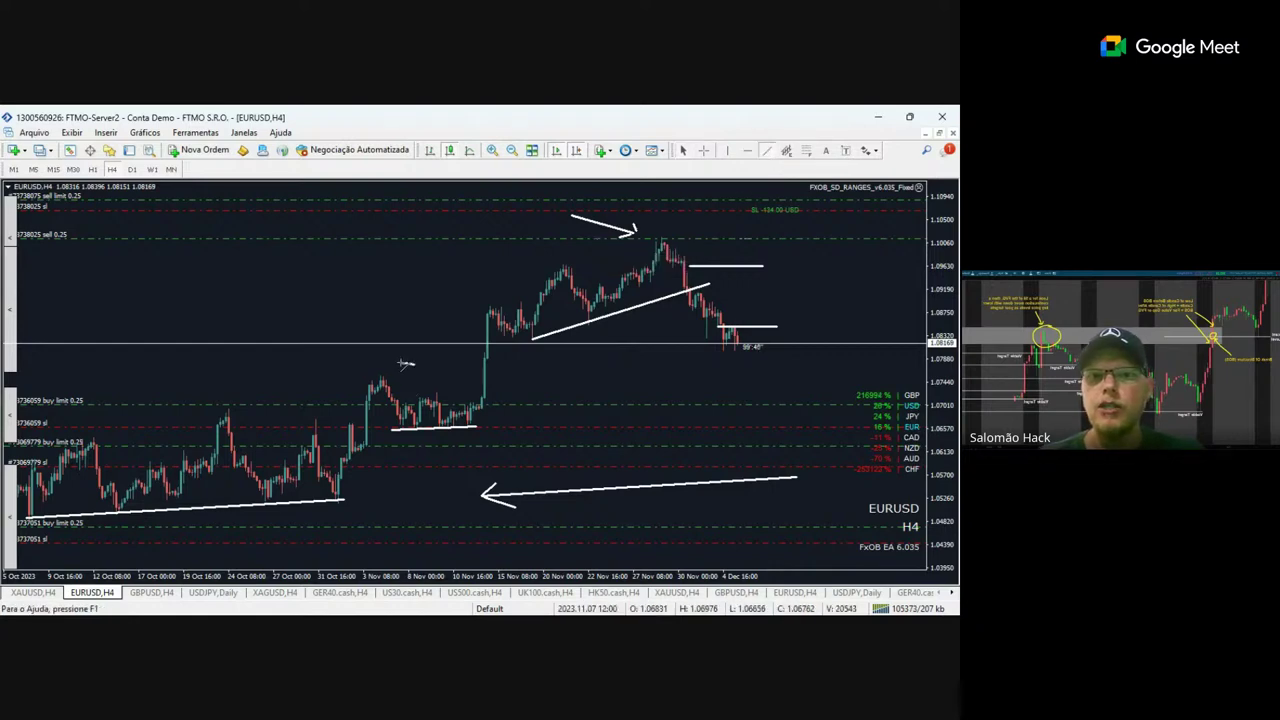
drag(422, 369, 470, 394)
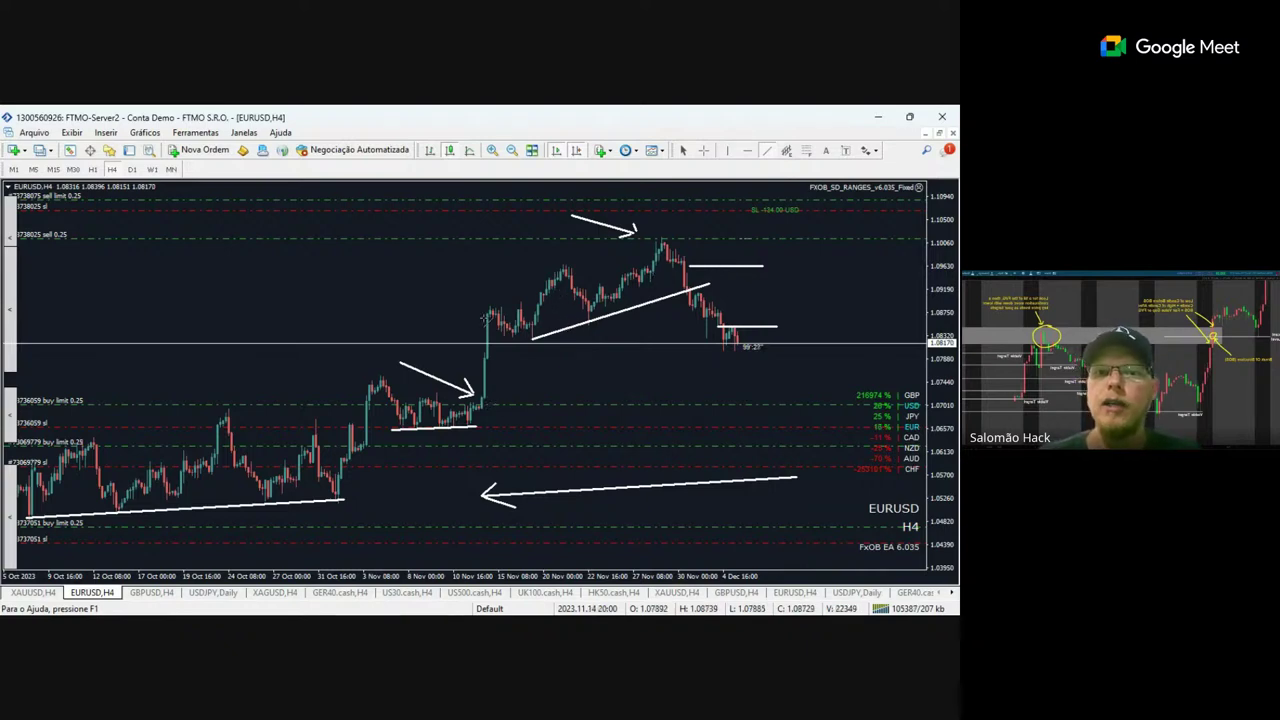
mouse_move(469, 305)
mouse_down()
mouse_move(638, 236)
mouse_move(666, 243)
mouse_up()
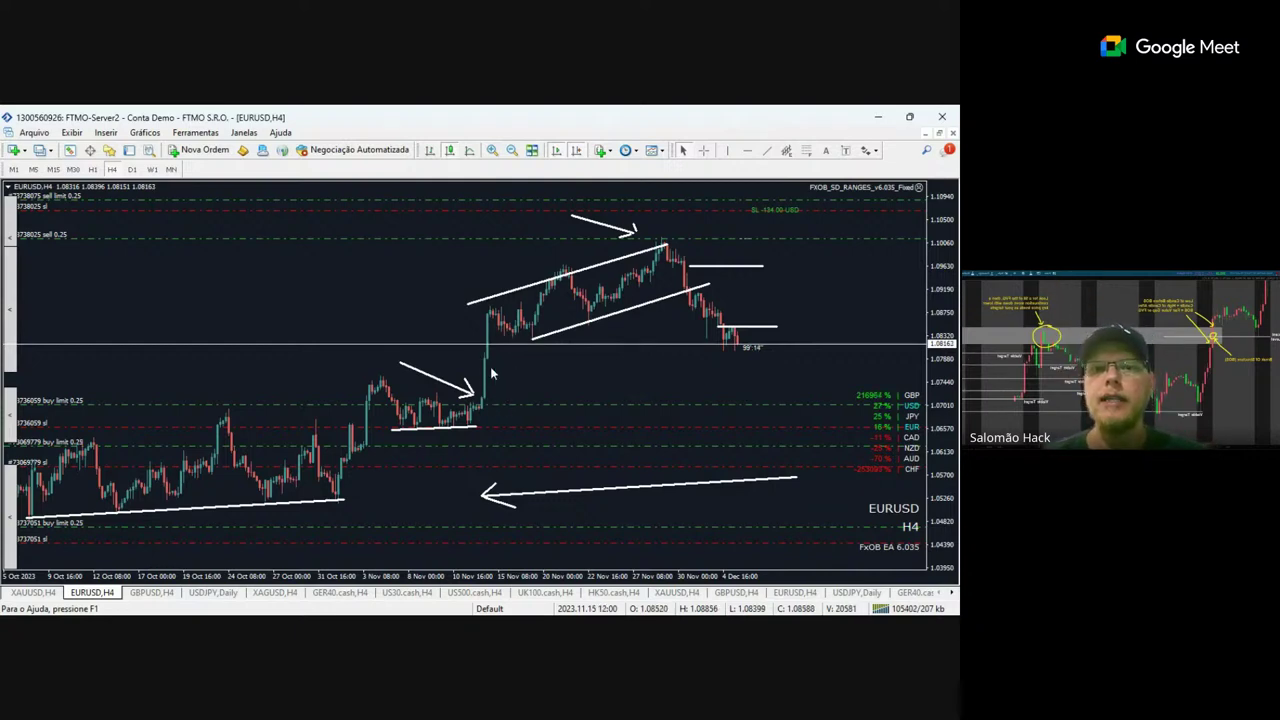
Draw an upward arrow in the empty area after the latest candle, from about 1.0710 to 1.0970.
click(767, 151)
drag(795, 401, 845, 258)
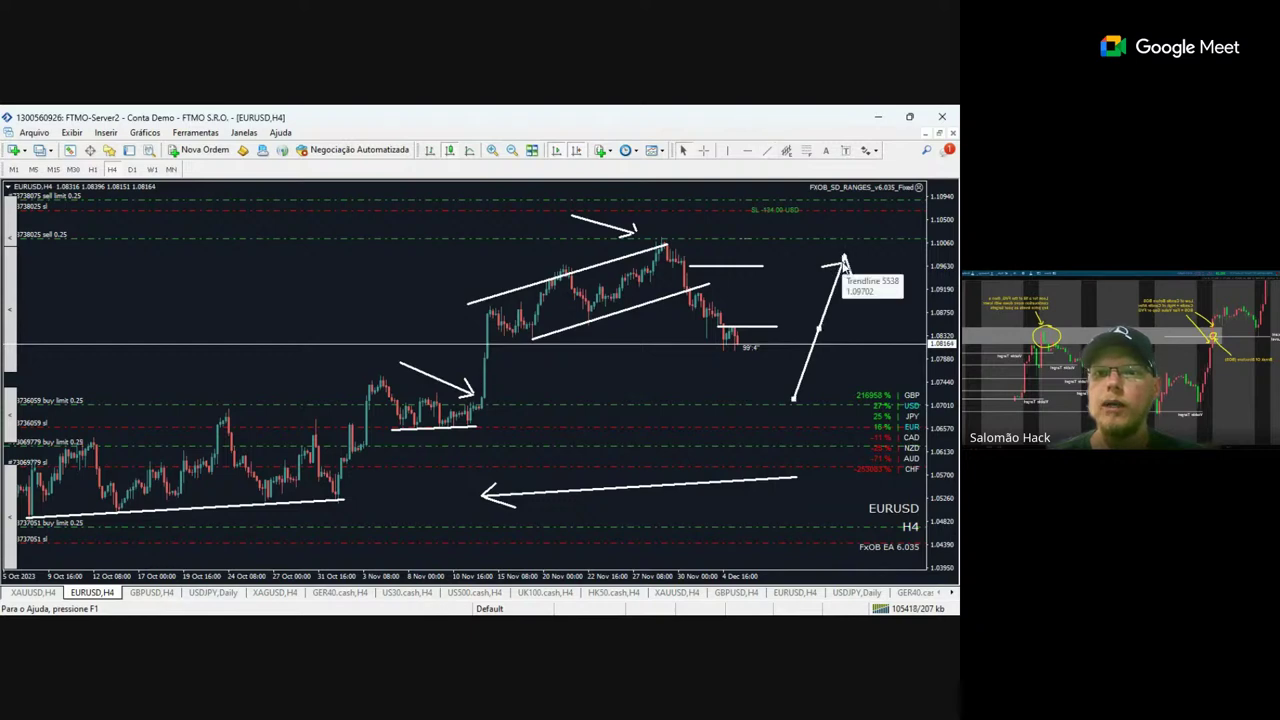
drag(838, 265, 845, 258)
click(823, 319)
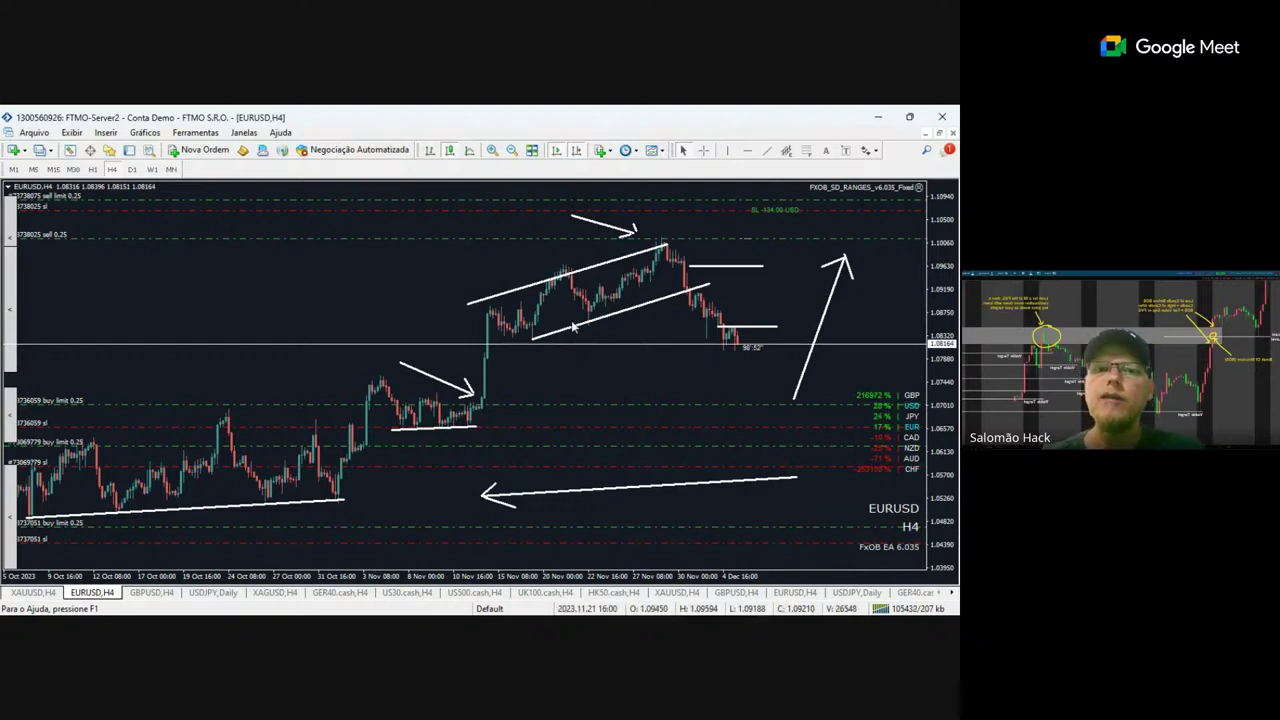
Draw two short slanted trendline strokes in the empty area below the latest candles.
click(766, 150)
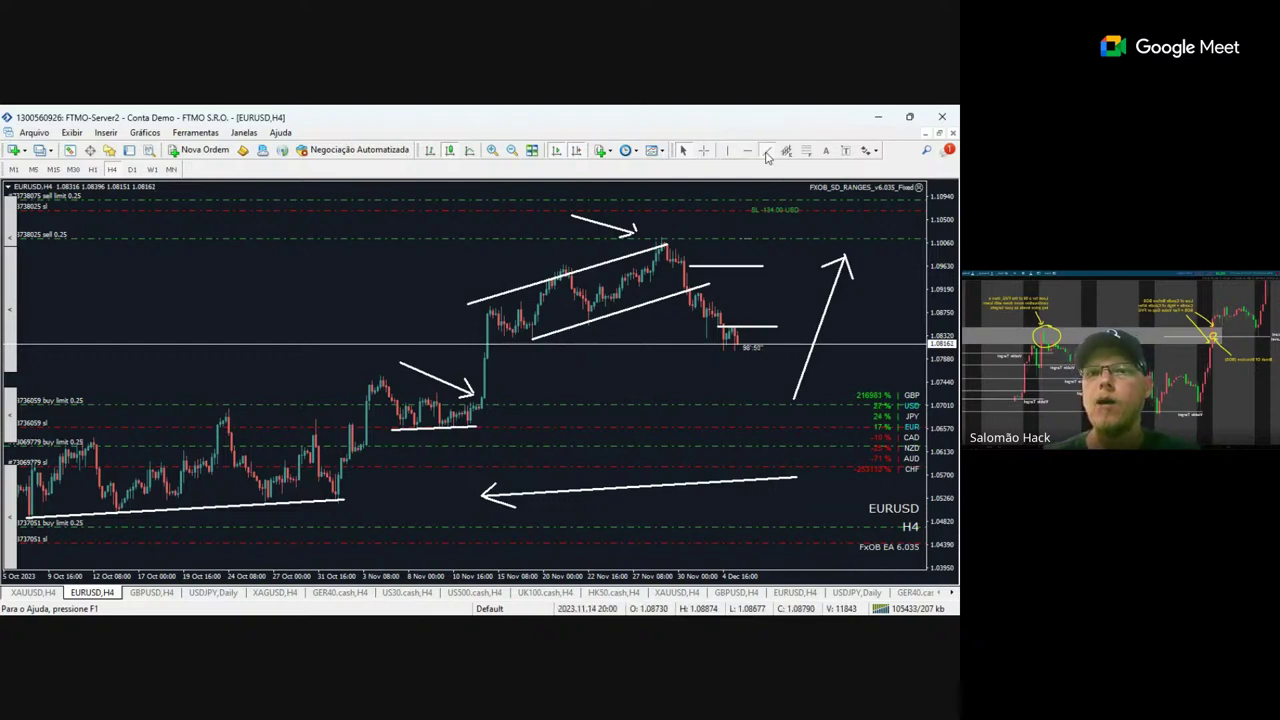
drag(710, 418, 718, 413)
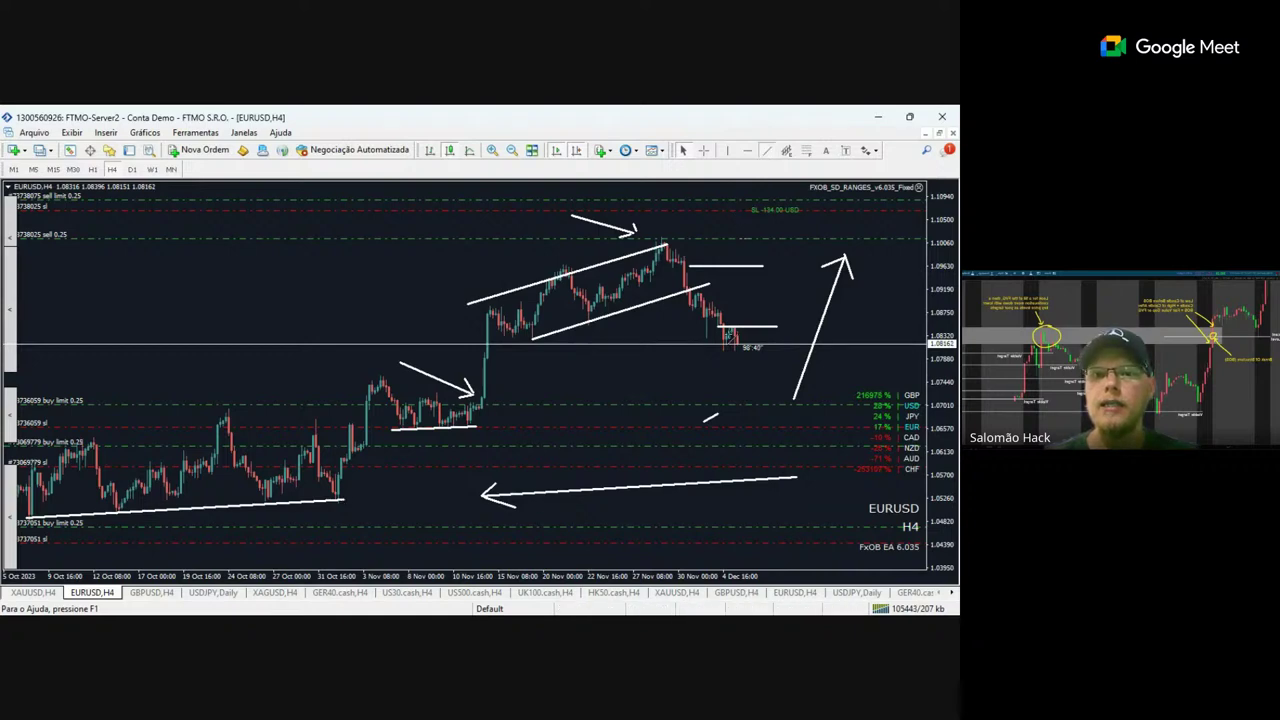
click(766, 150)
drag(605, 450, 633, 463)
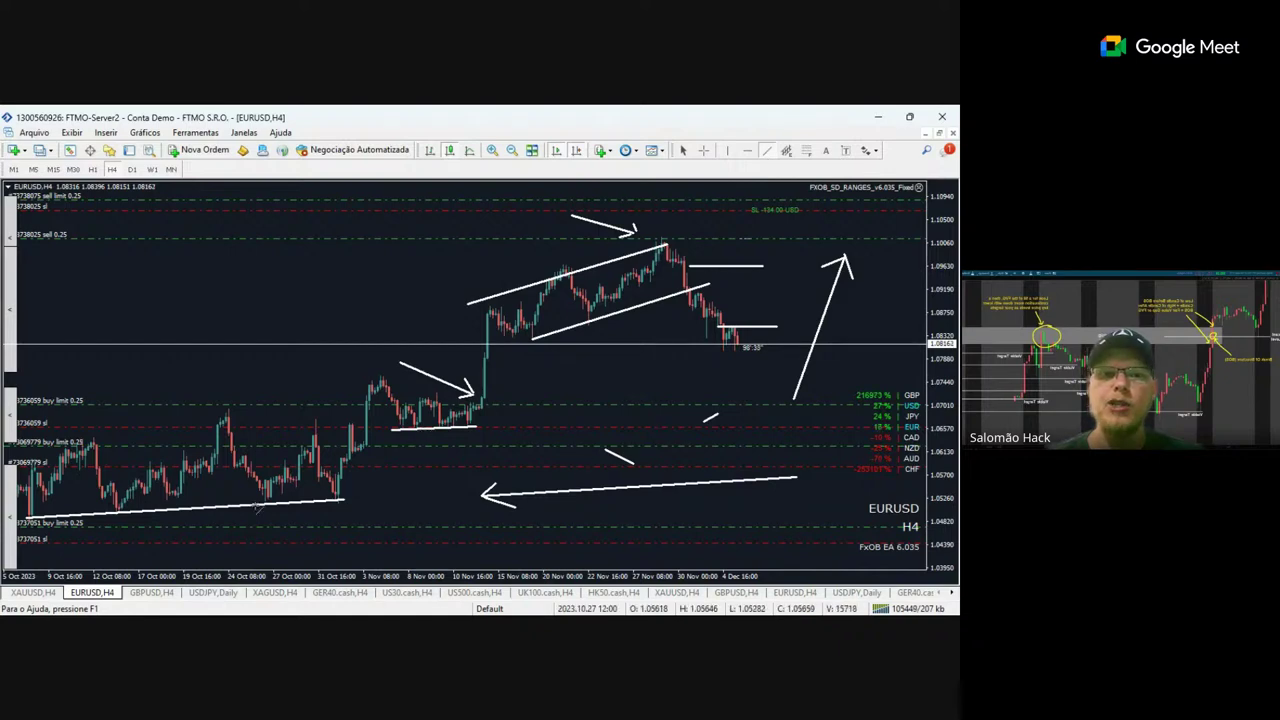
Draw a short left-pointing arrow at the end of the October support trendline, at about 1.0500.
drag(408, 513, 346, 513)
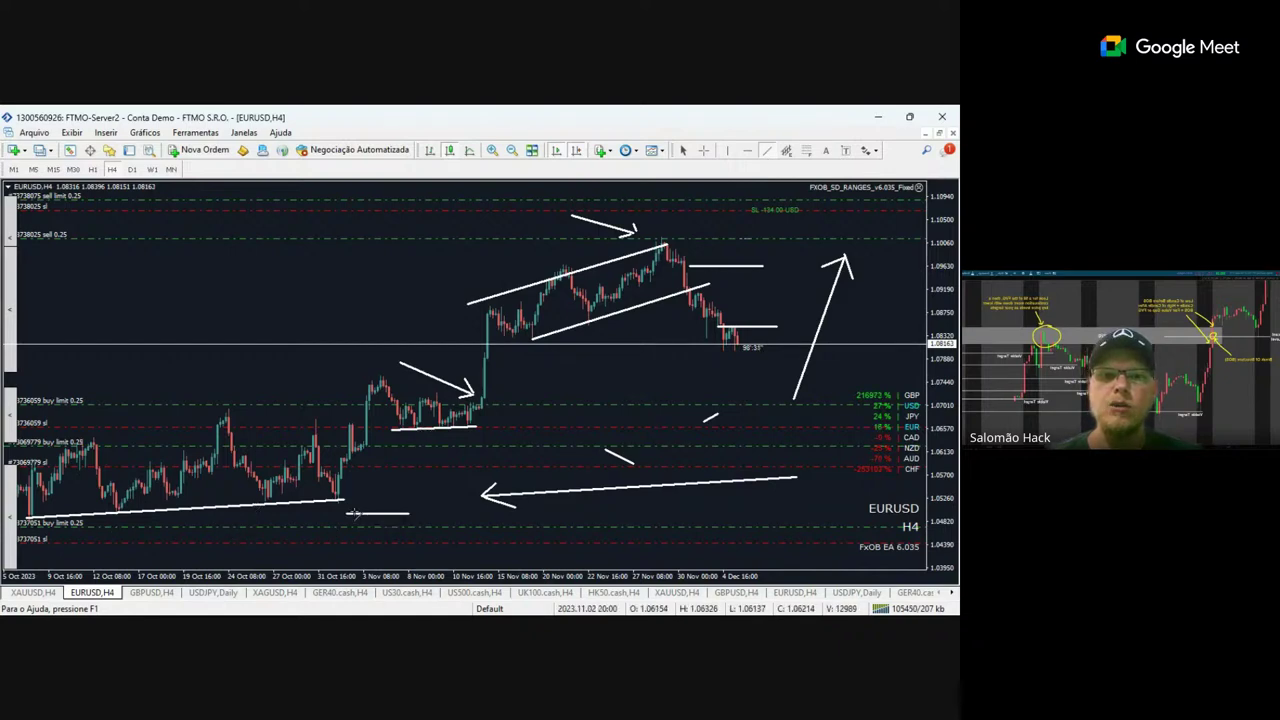
click(767, 150)
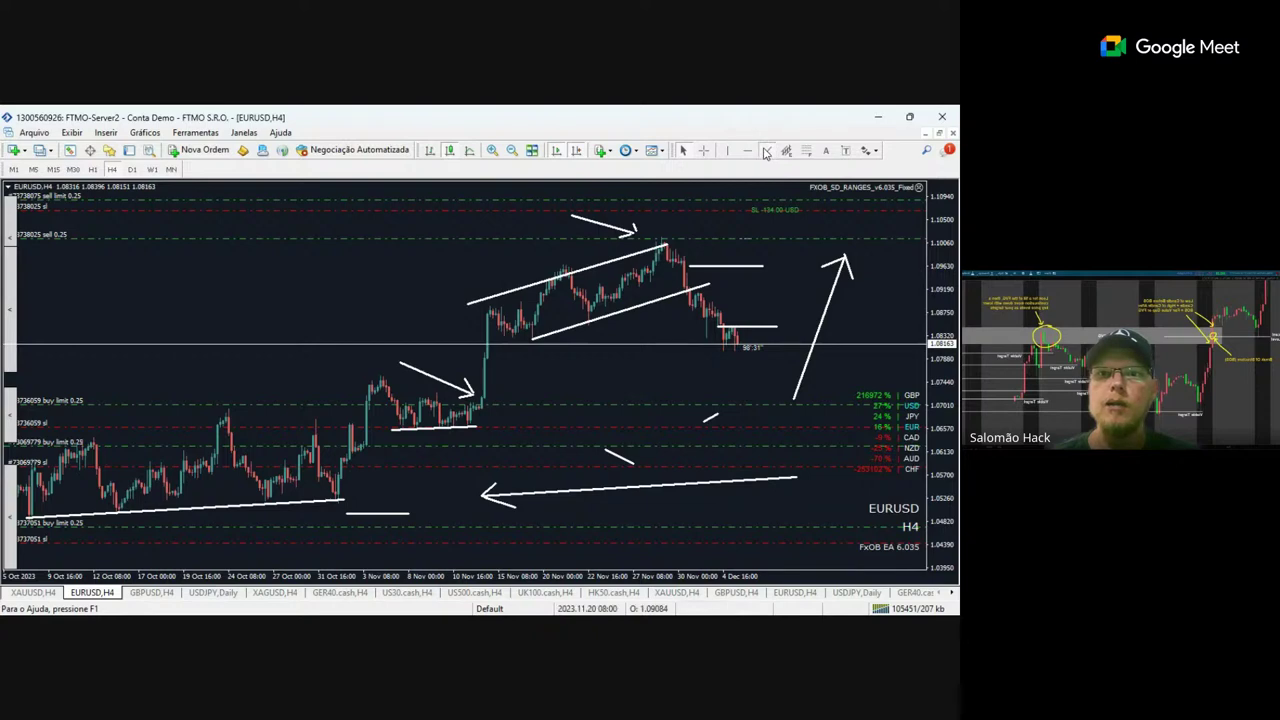
drag(365, 504, 347, 513)
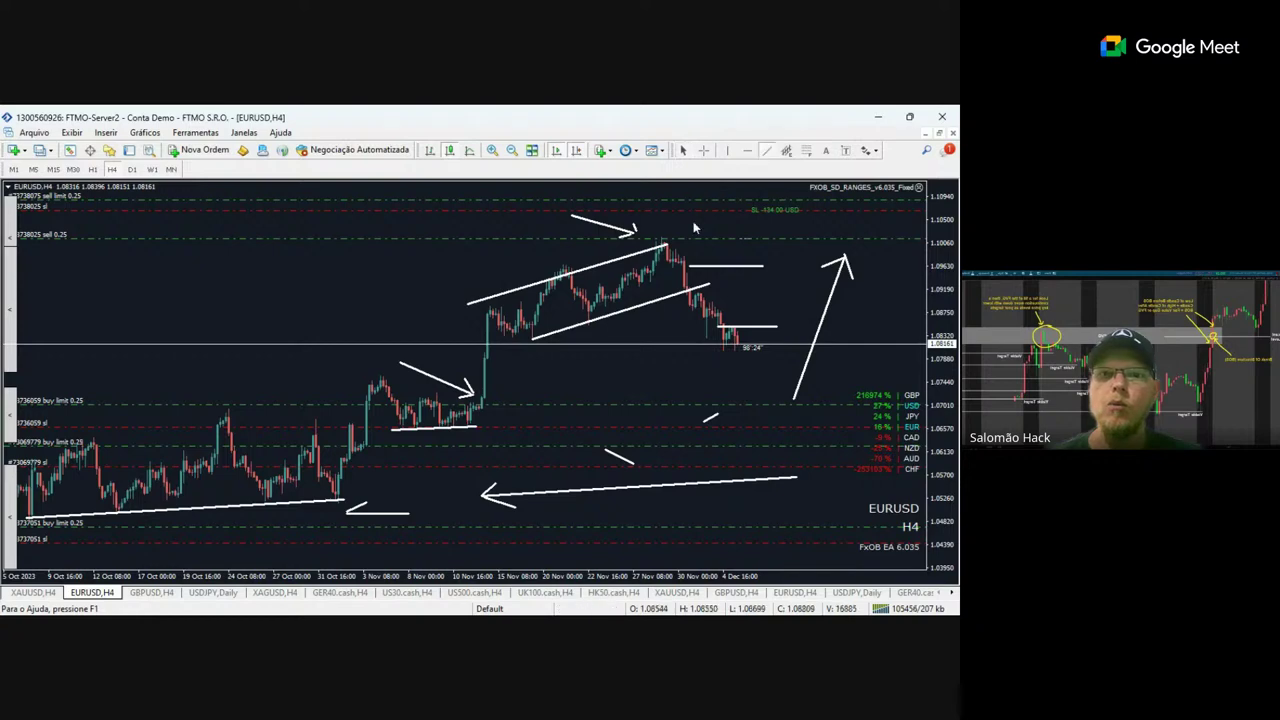
drag(347, 513, 367, 520)
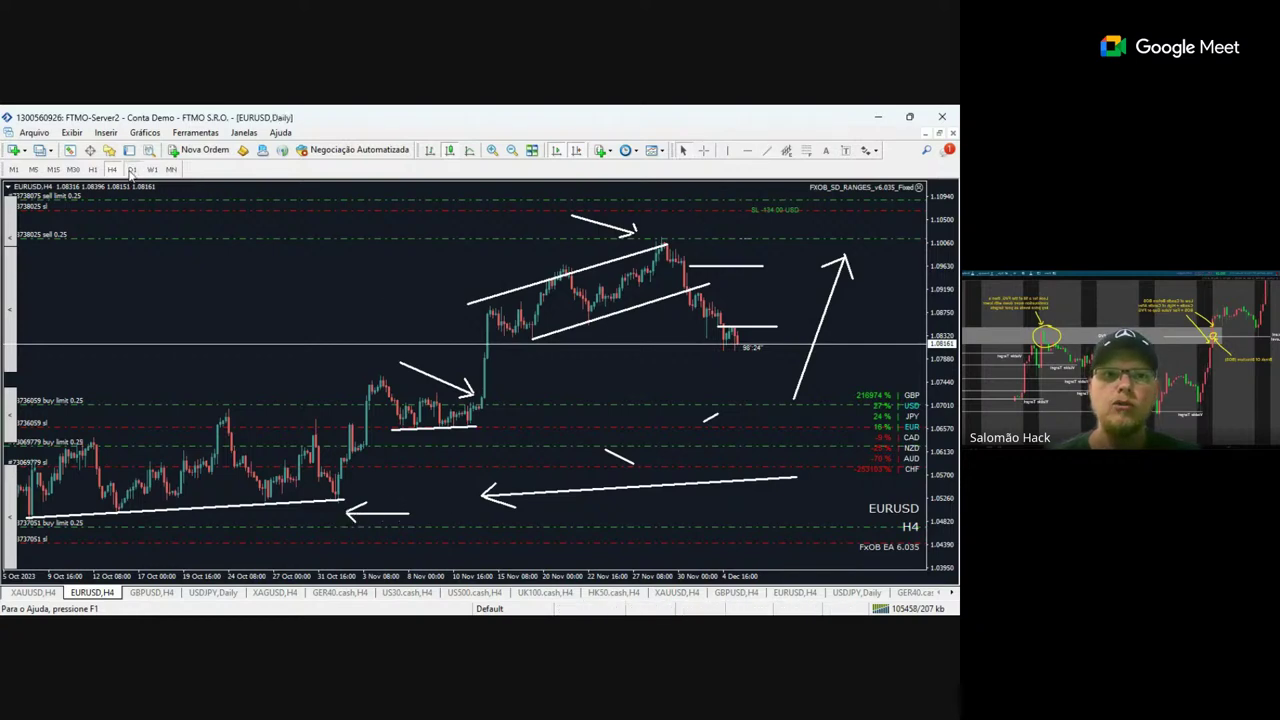
Switch the EURUSD chart to the daily timeframe and show its history back to November 2019.
click(131, 169)
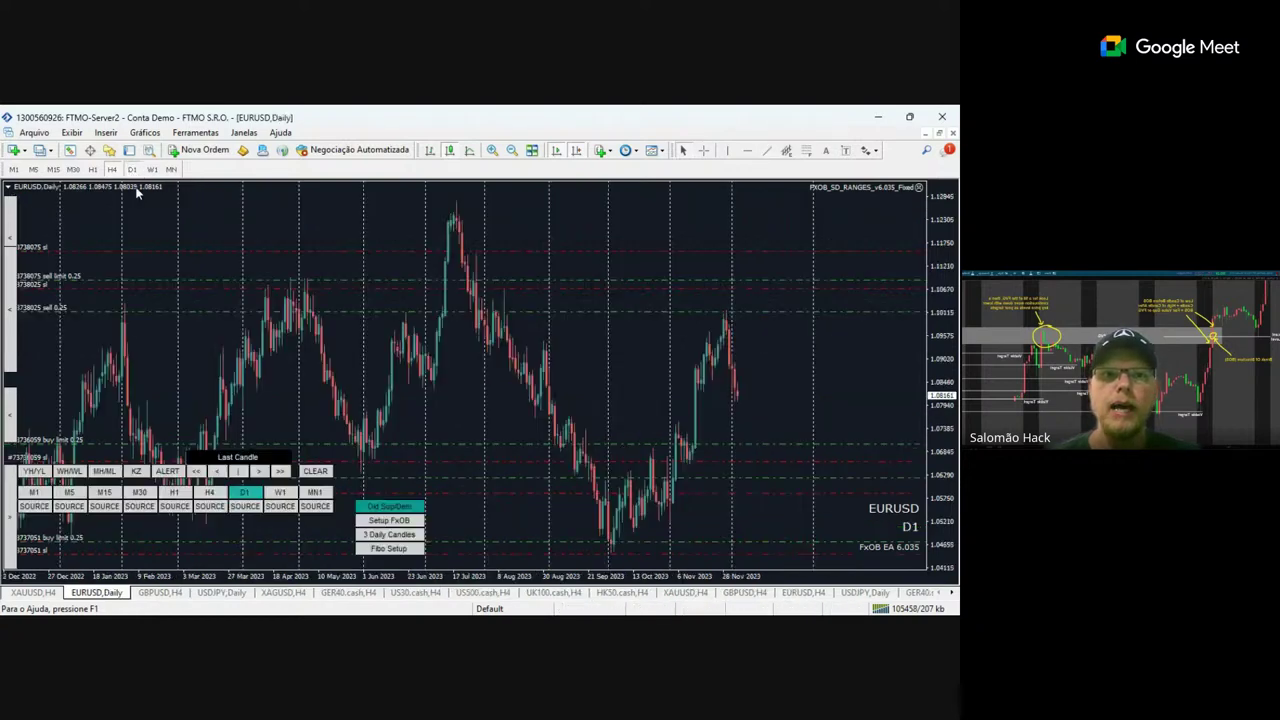
click(511, 151)
click(511, 151)
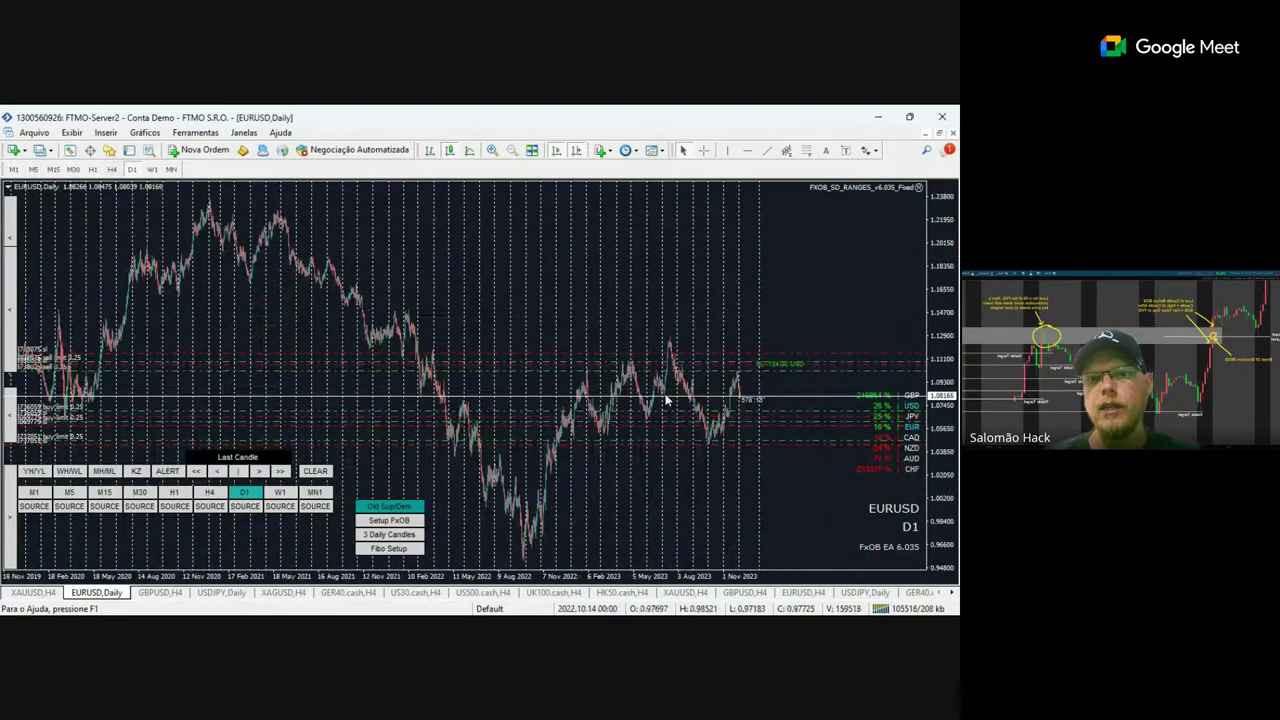
Draw an arrow pointing at the autumn 2022 low and a steep line descending to the November 2023 high.
click(766, 150)
drag(789, 511, 545, 546)
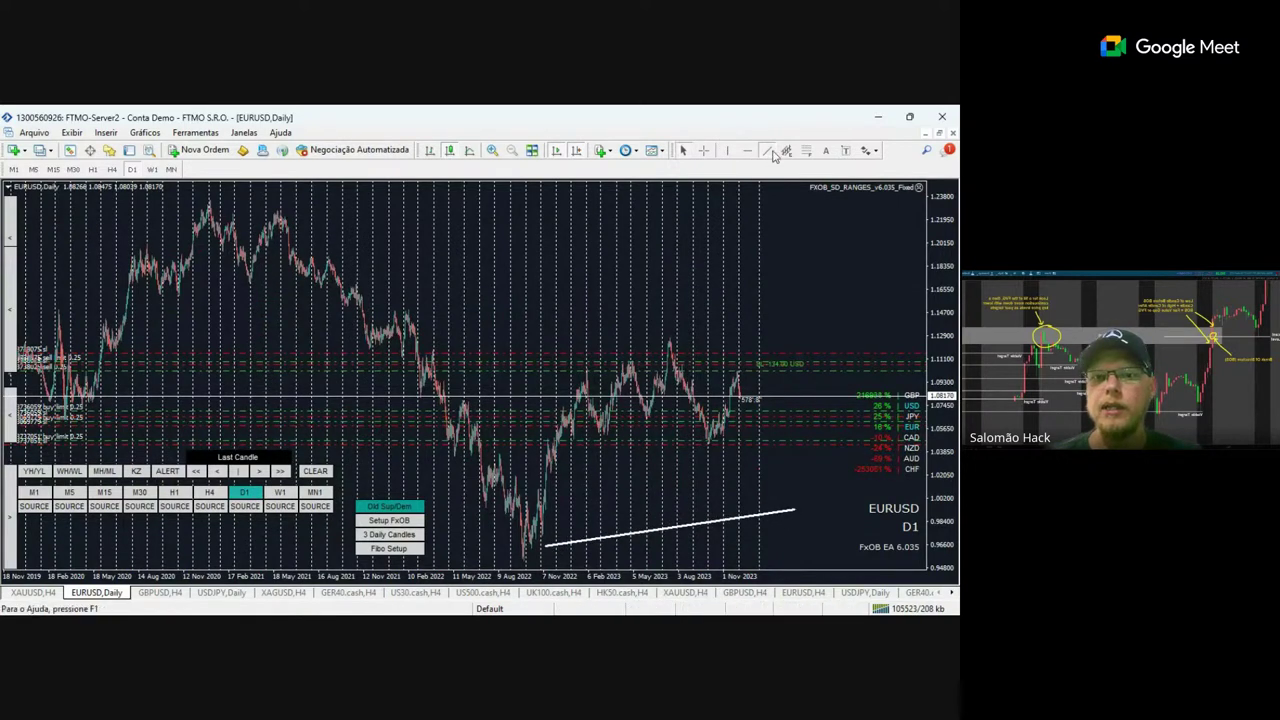
drag(571, 515, 548, 542)
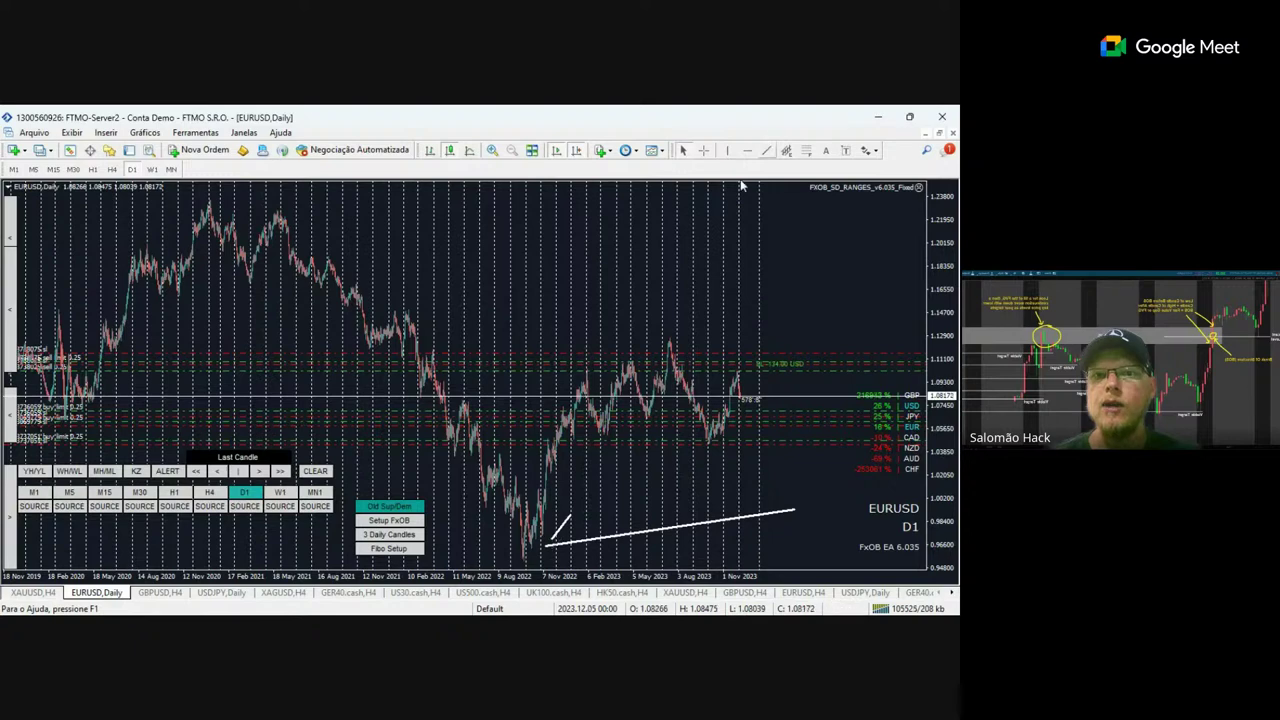
click(768, 149)
drag(585, 557, 550, 548)
click(768, 149)
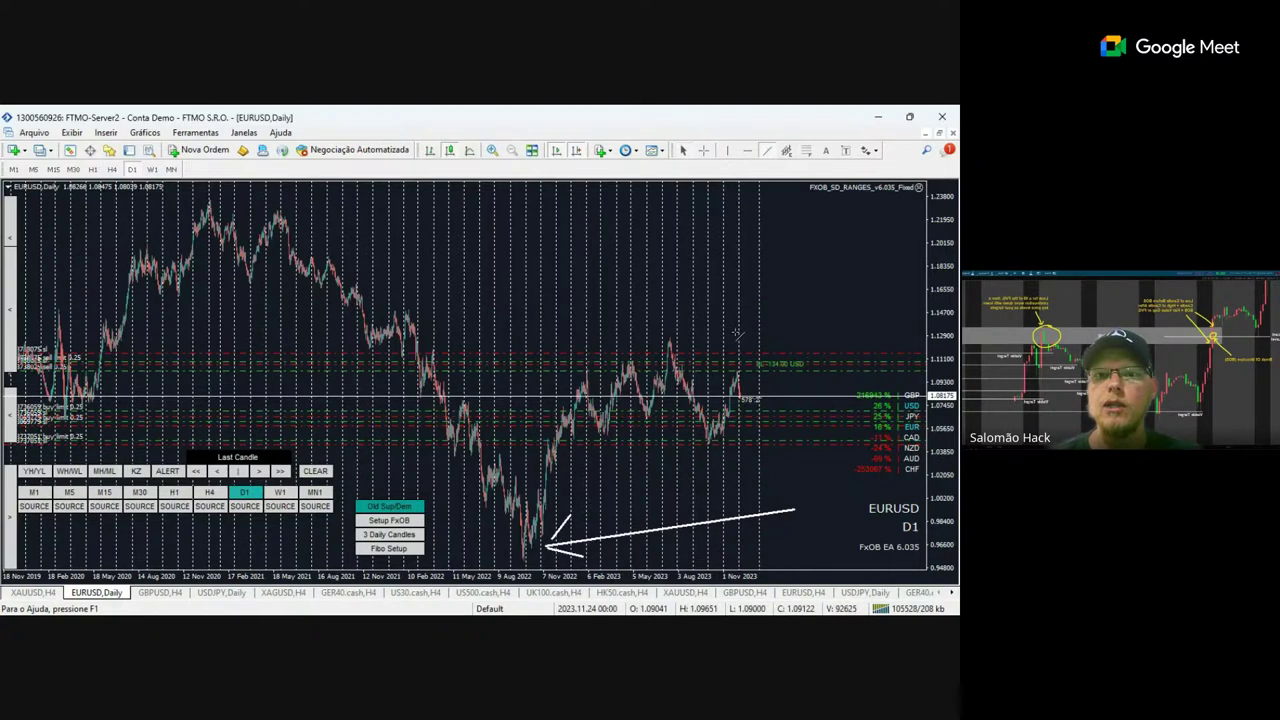
drag(802, 278, 751, 358)
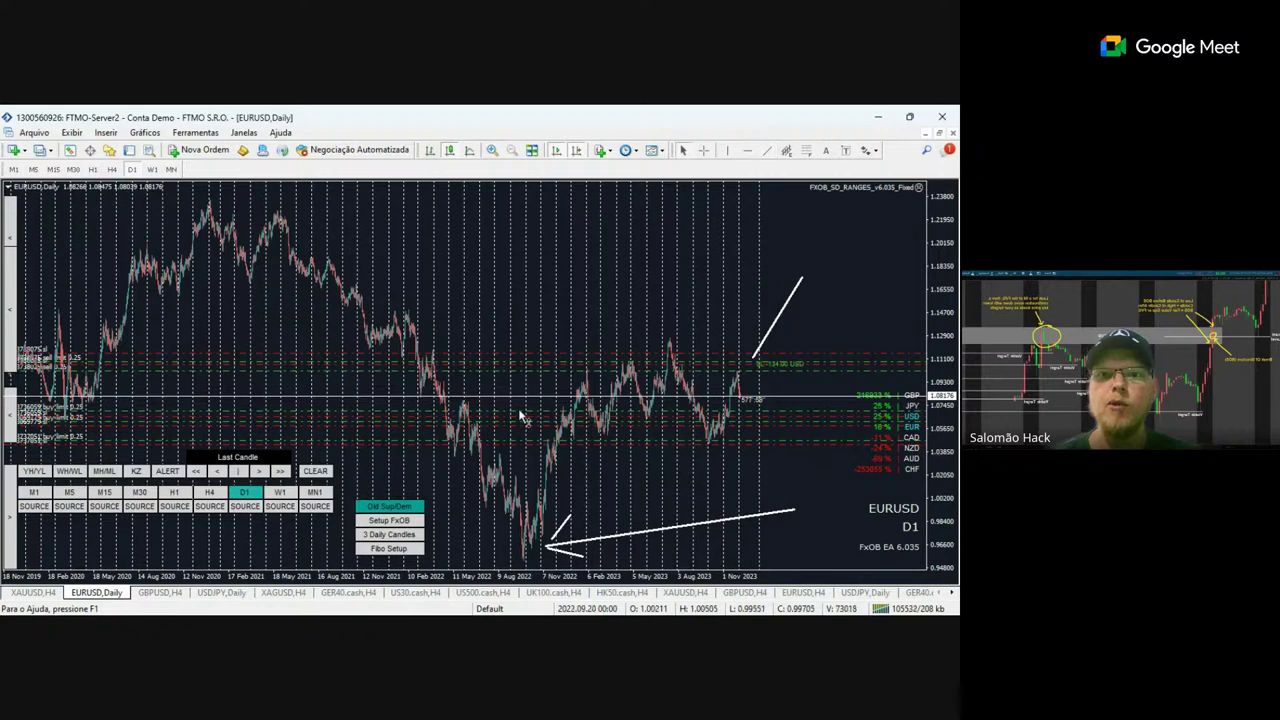
Enclose the 2023 rise with rising channel lines and mark the mid-2023 peak with a horizontal level at about 1.1290.
click(768, 152)
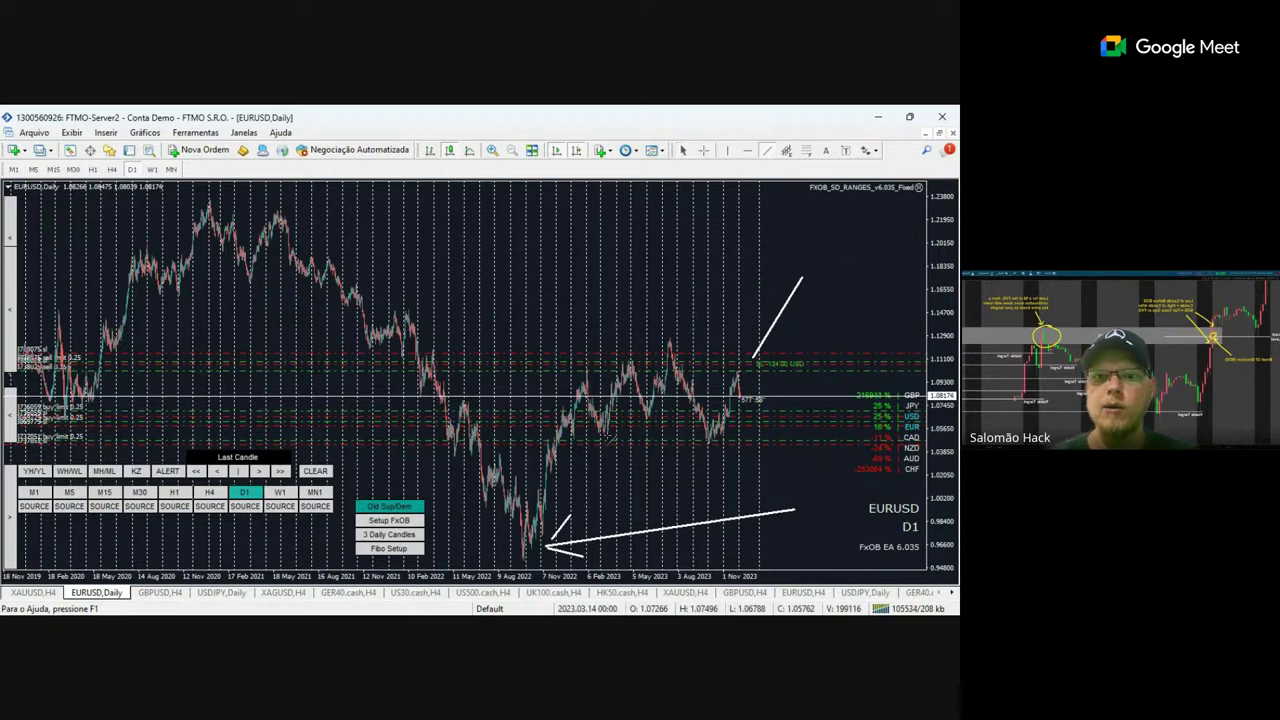
drag(588, 456, 554, 382)
click(768, 152)
drag(668, 346, 742, 338)
Draw a long horizontal level from the early 2022 high to the latest candles at about 1.1470.
click(765, 152)
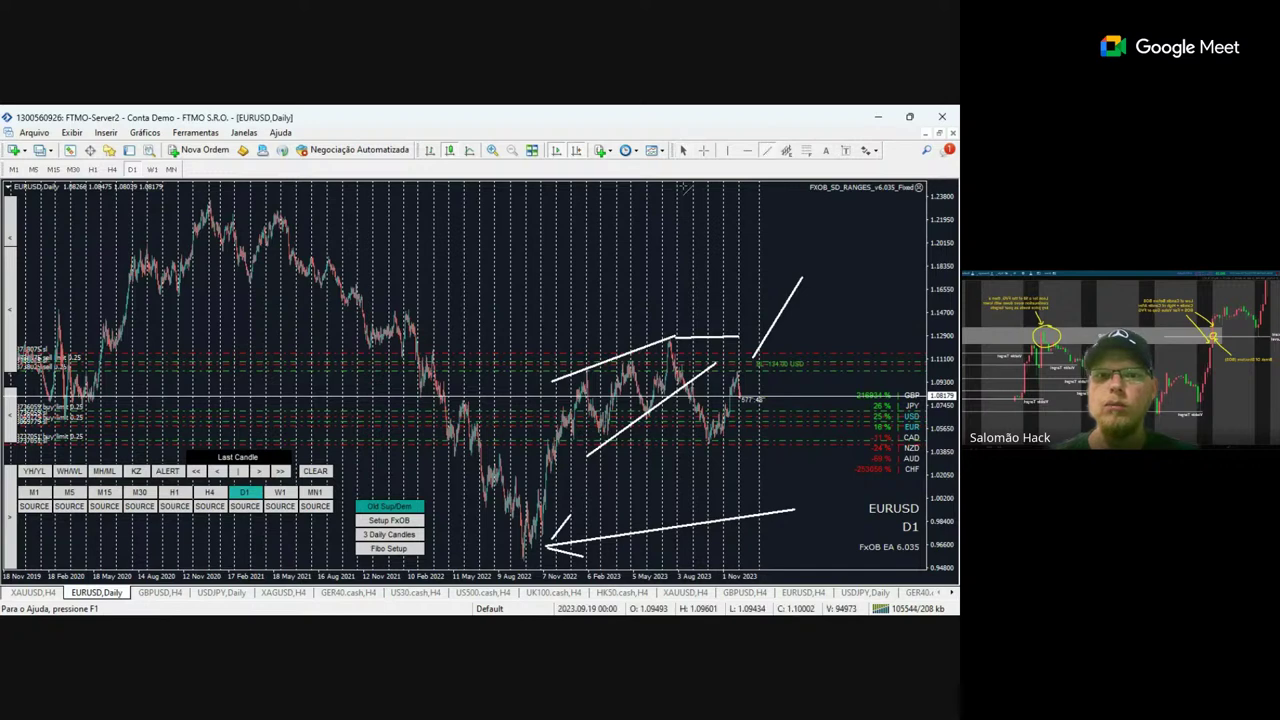
drag(396, 313, 748, 313)
click(765, 152)
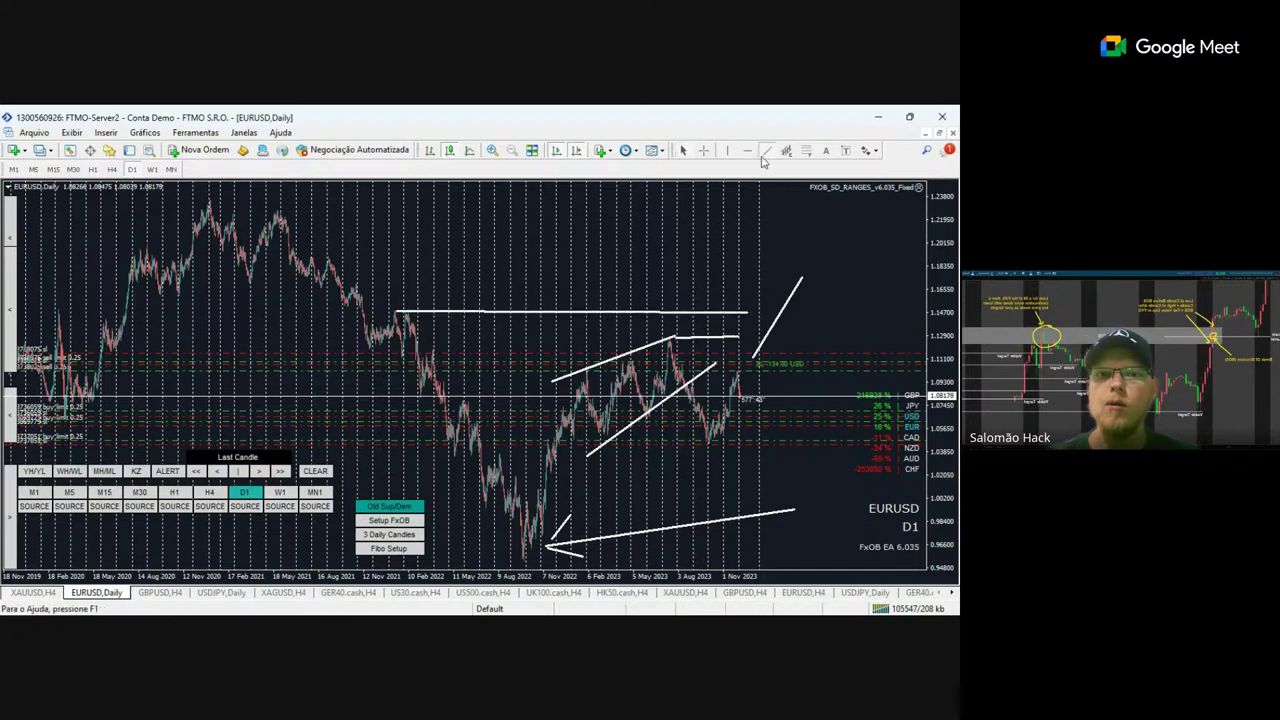
Mark the two 2021 highs with short levels, and delete these together with the long level at about 1.1470.
drag(330, 265, 404, 260)
drag(274, 215, 444, 212)
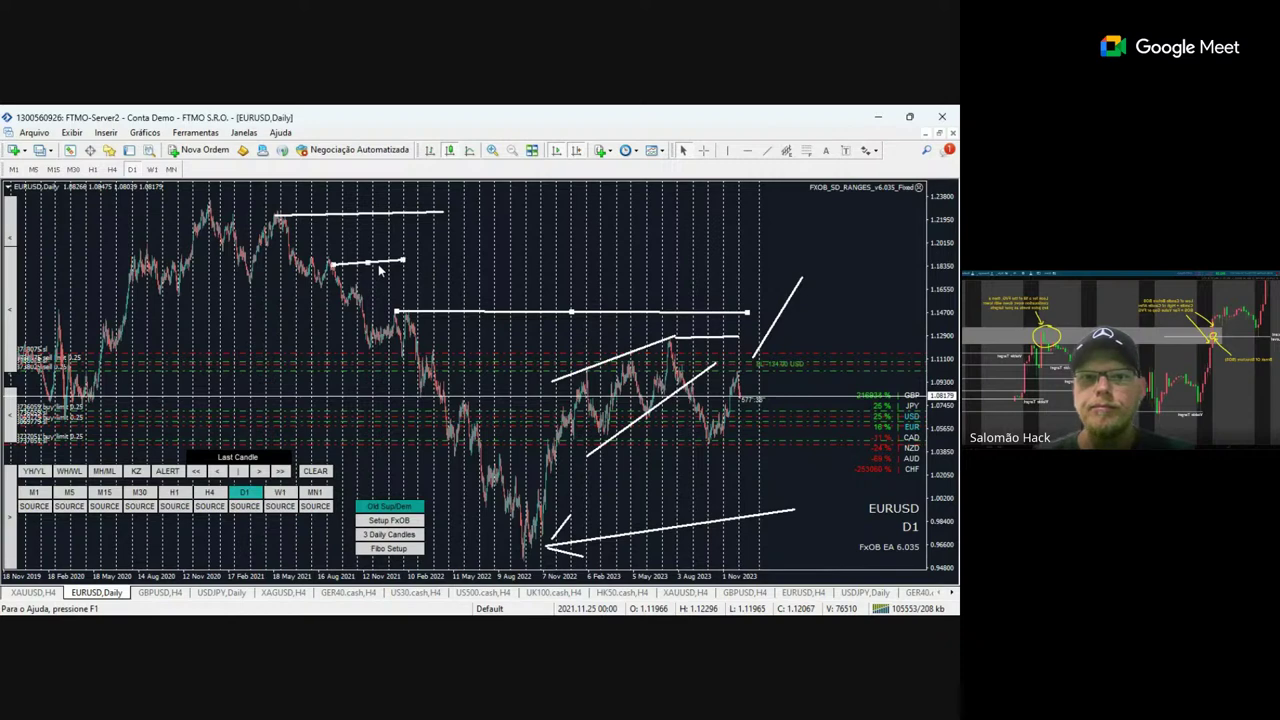
double_click(398, 215)
key(Delete)
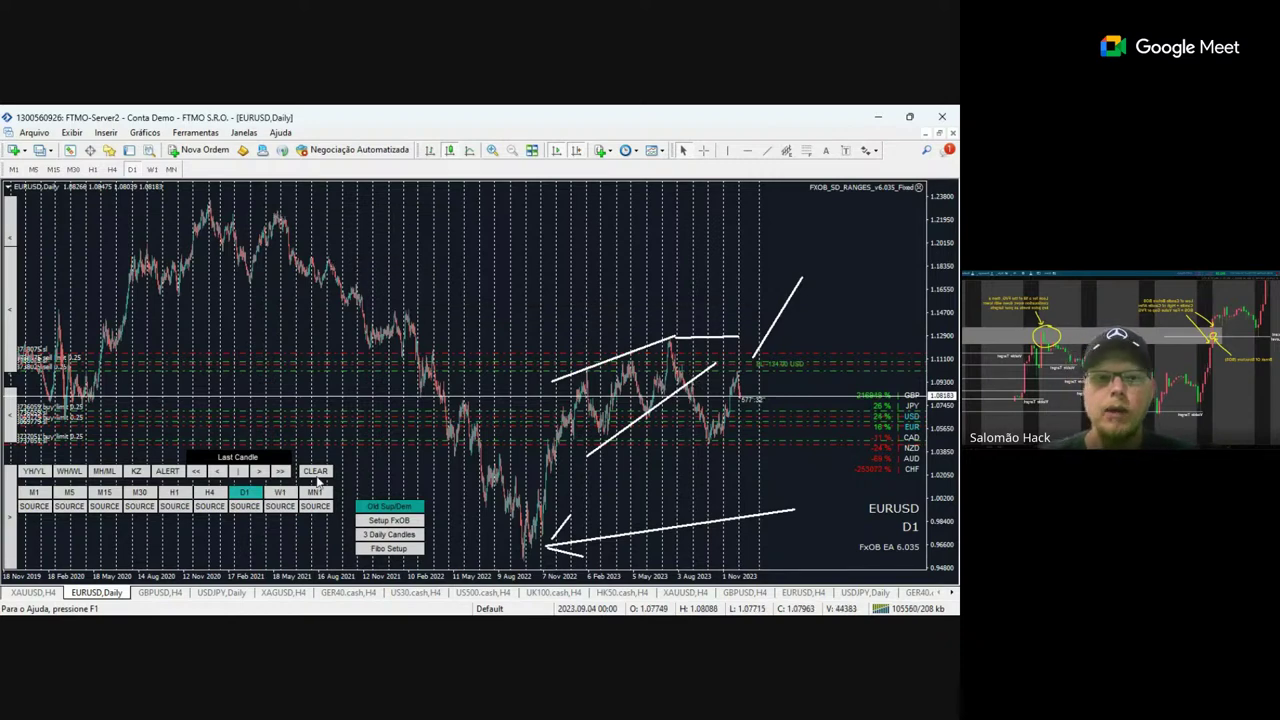
Switch the EURUSD chart to the H4 timeframe and enlarge the candles to show October to December 2023.
click(211, 500)
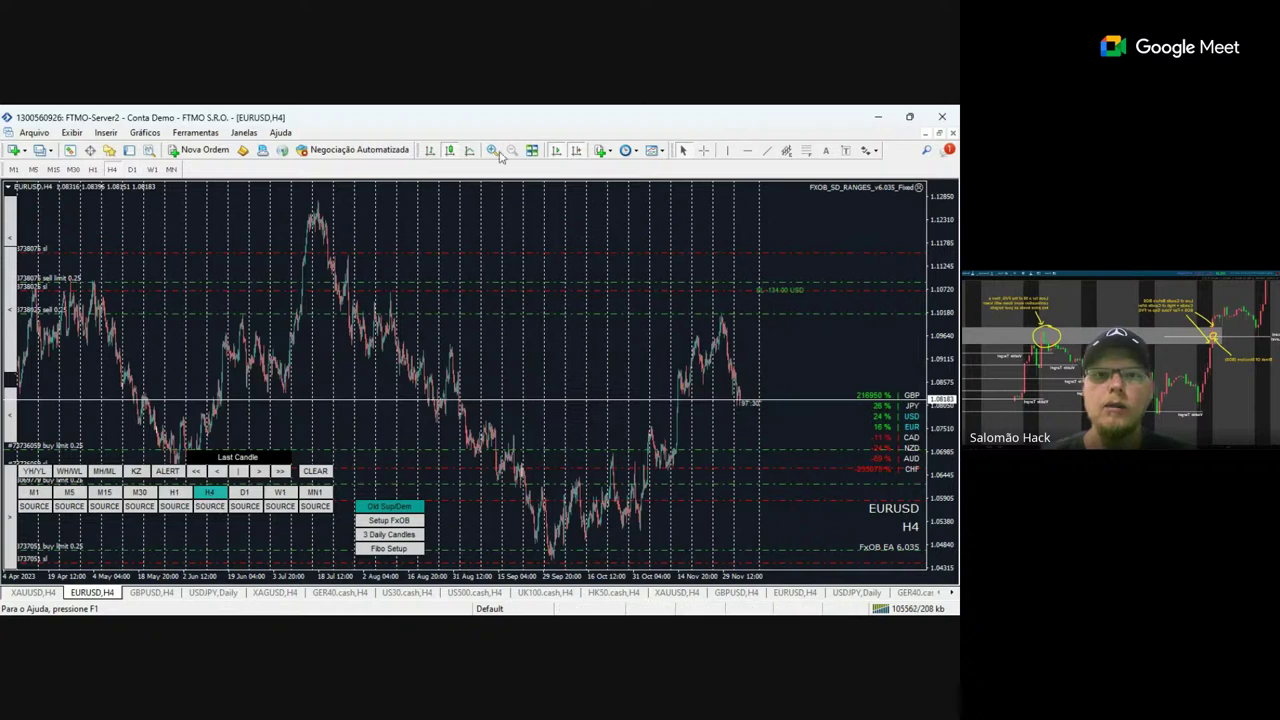
click(493, 150)
click(493, 150)
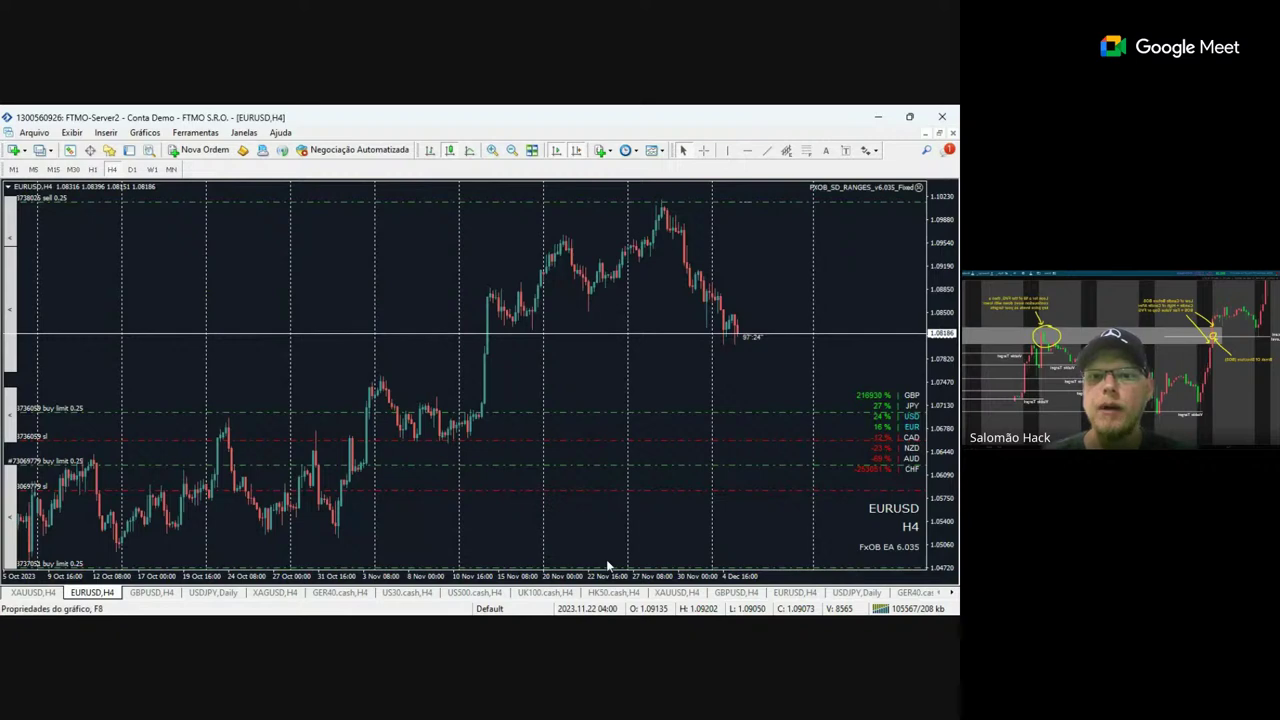
Hide the vertical period separators in the chart properties and compress the price scale to span about 1.0325 to 1.1160.
key(F8)
click(550, 478)
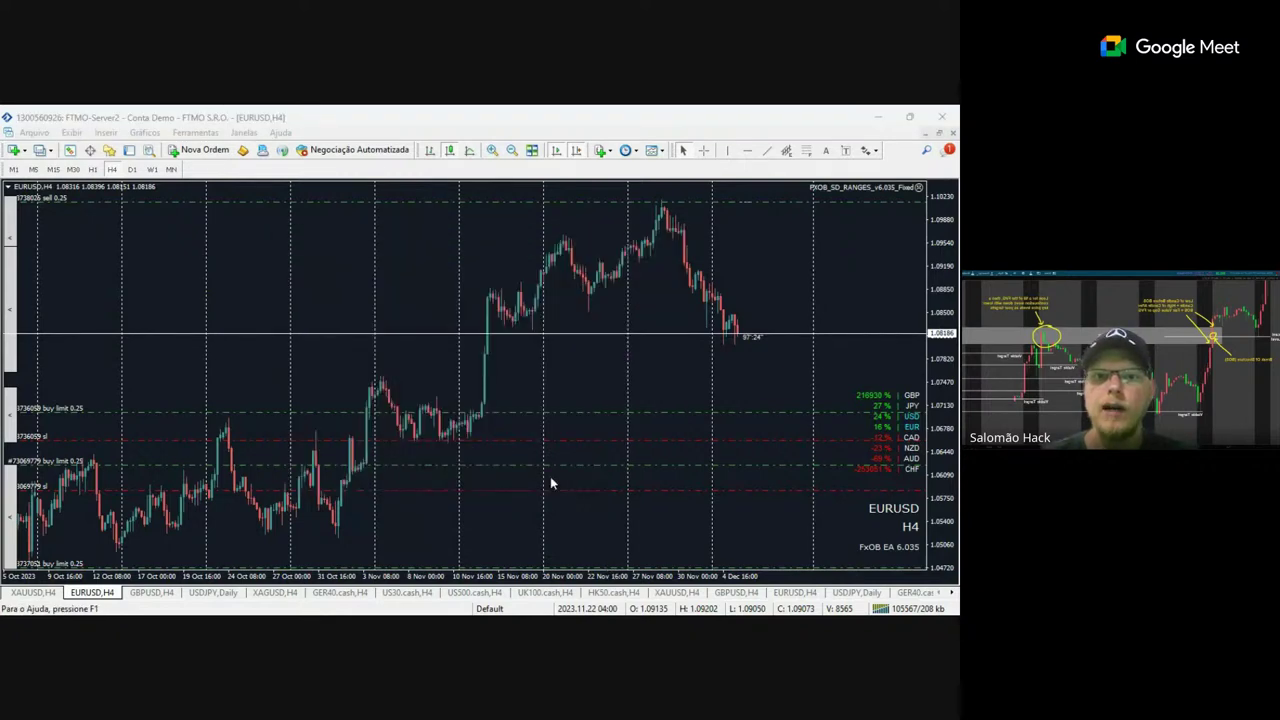
drag(938, 235, 939, 270)
Draw a rising trend line under the mid-to-late November lows and a short falling line towards the 14 November base.
click(766, 150)
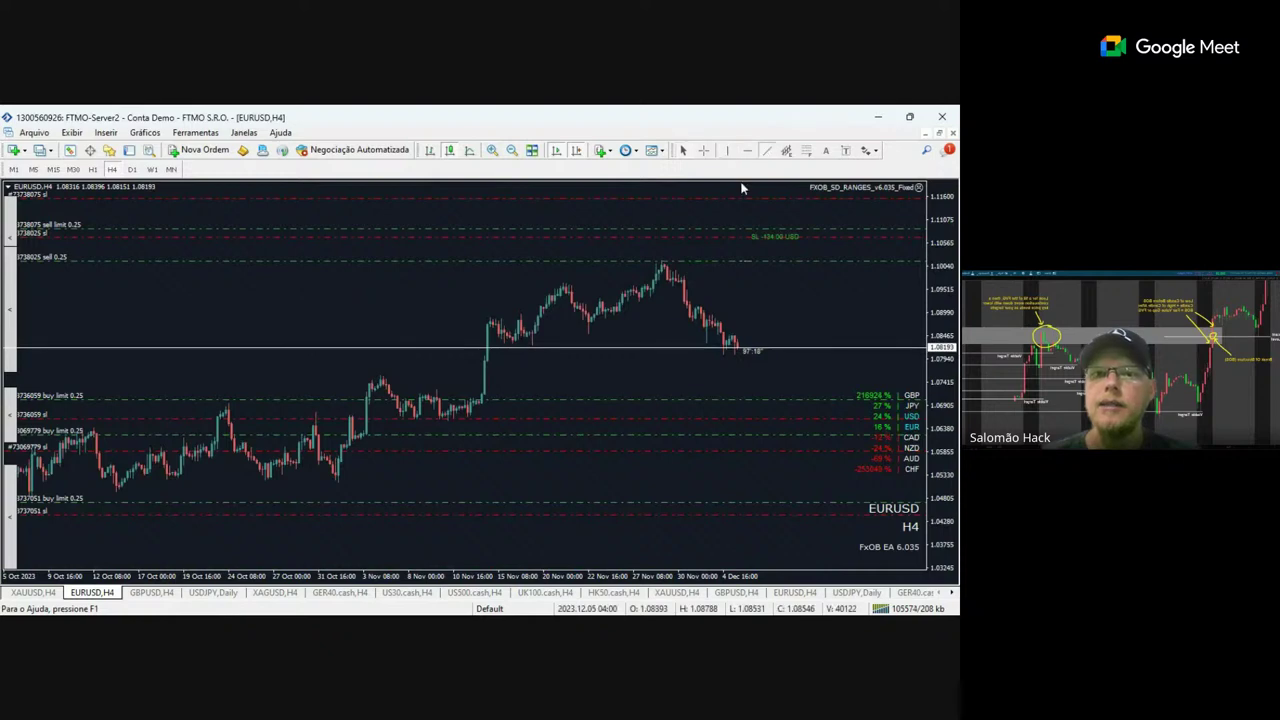
drag(518, 355, 720, 285)
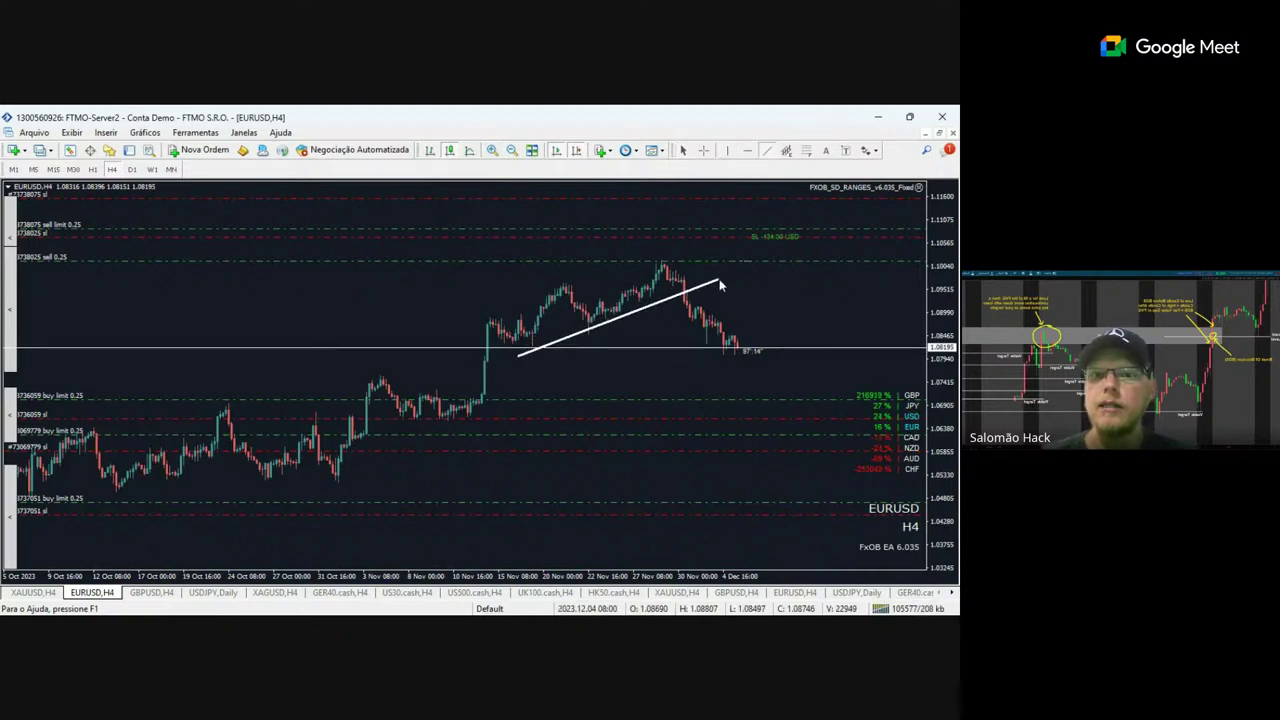
click(767, 150)
drag(420, 356, 472, 388)
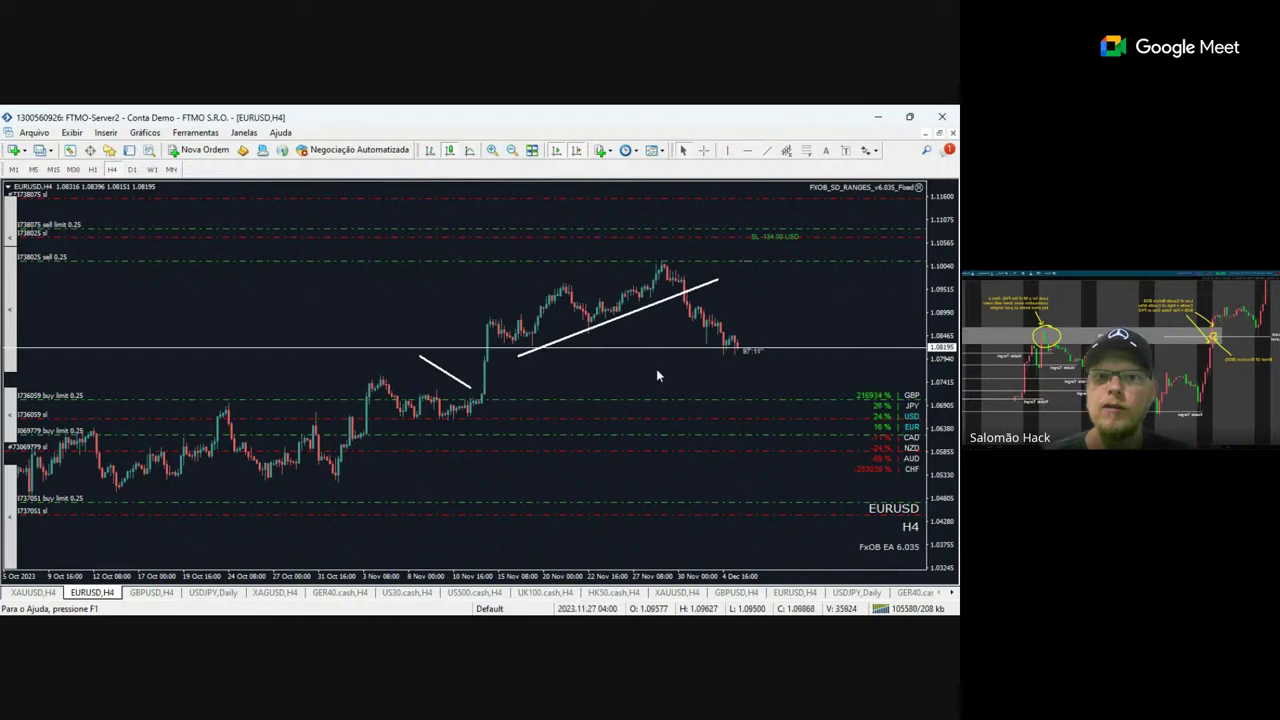
Enclose the early November pullback between two falling channel lines and add a short line below the start of the channel.
click(767, 150)
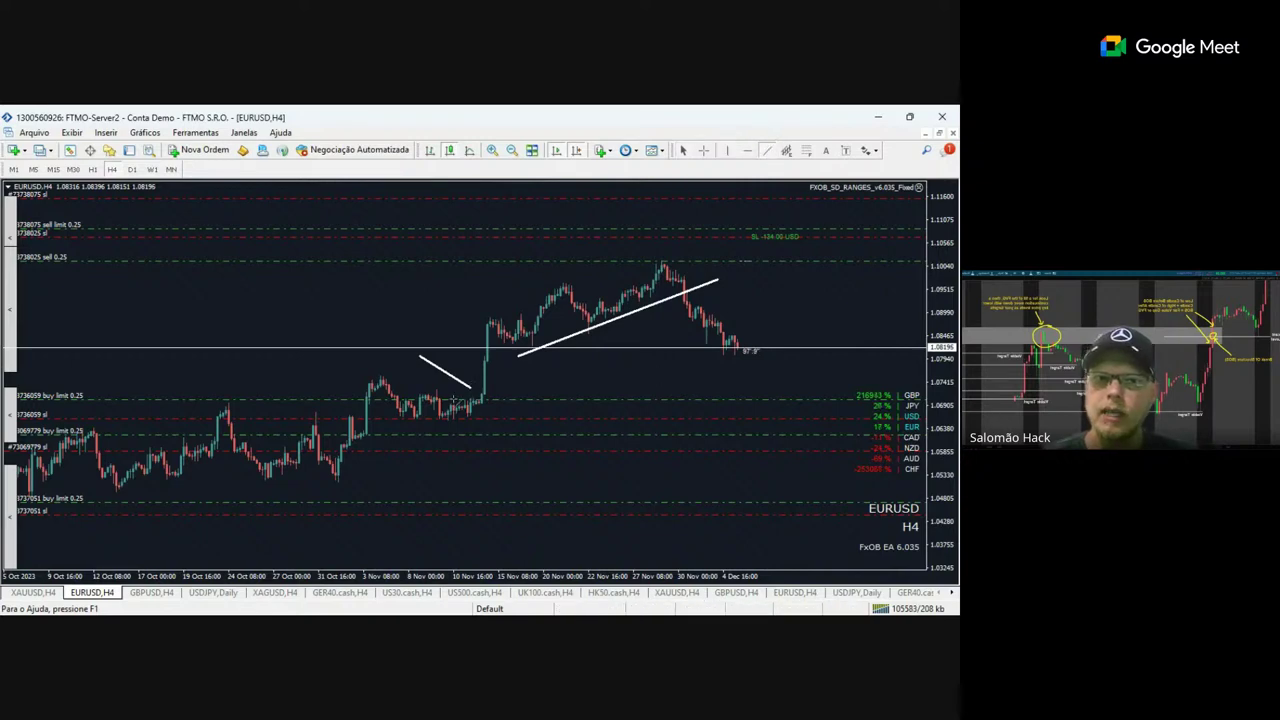
mouse_move(395, 379)
mouse_down()
mouse_move(380, 372)
mouse_move(478, 400)
mouse_up()
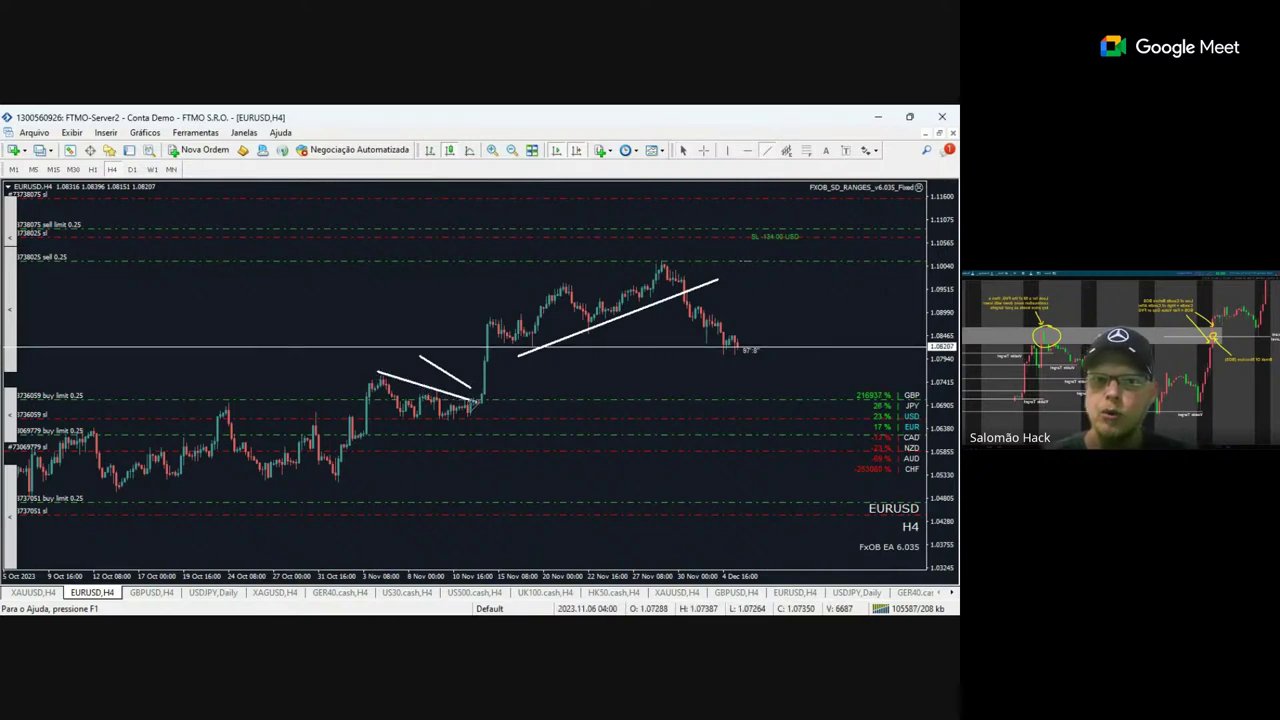
click(767, 150)
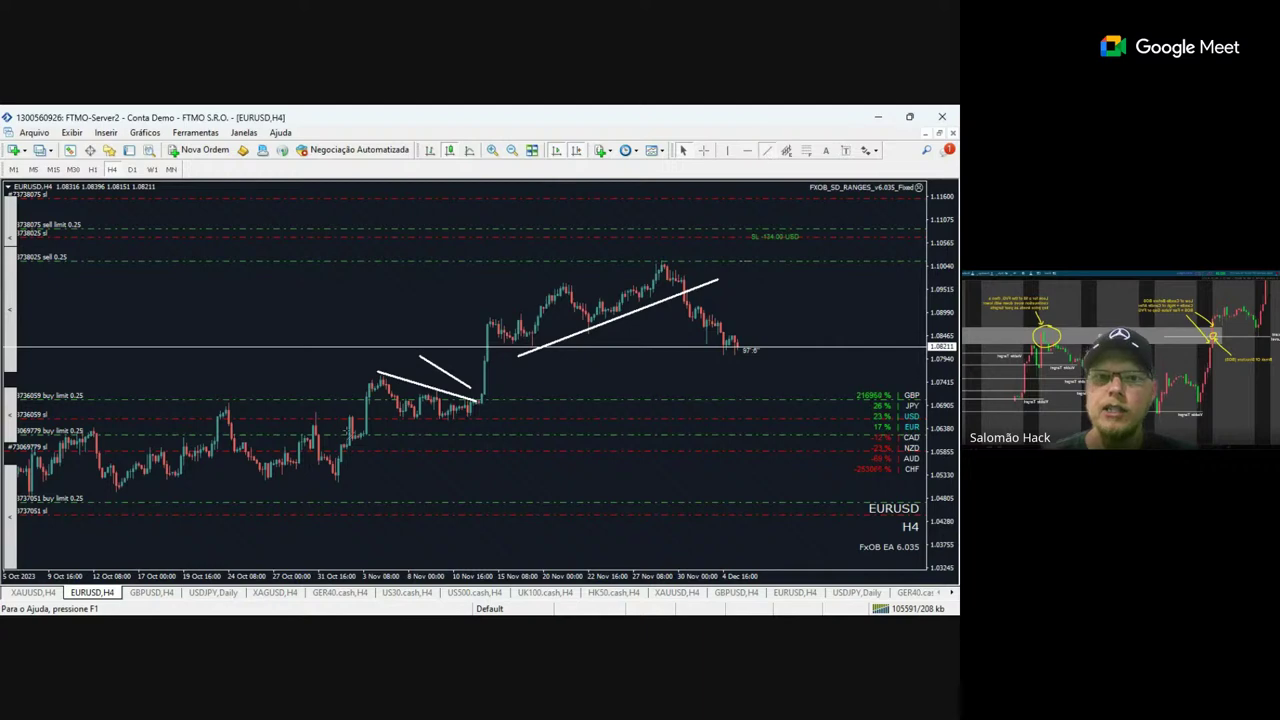
drag(352, 403, 480, 429)
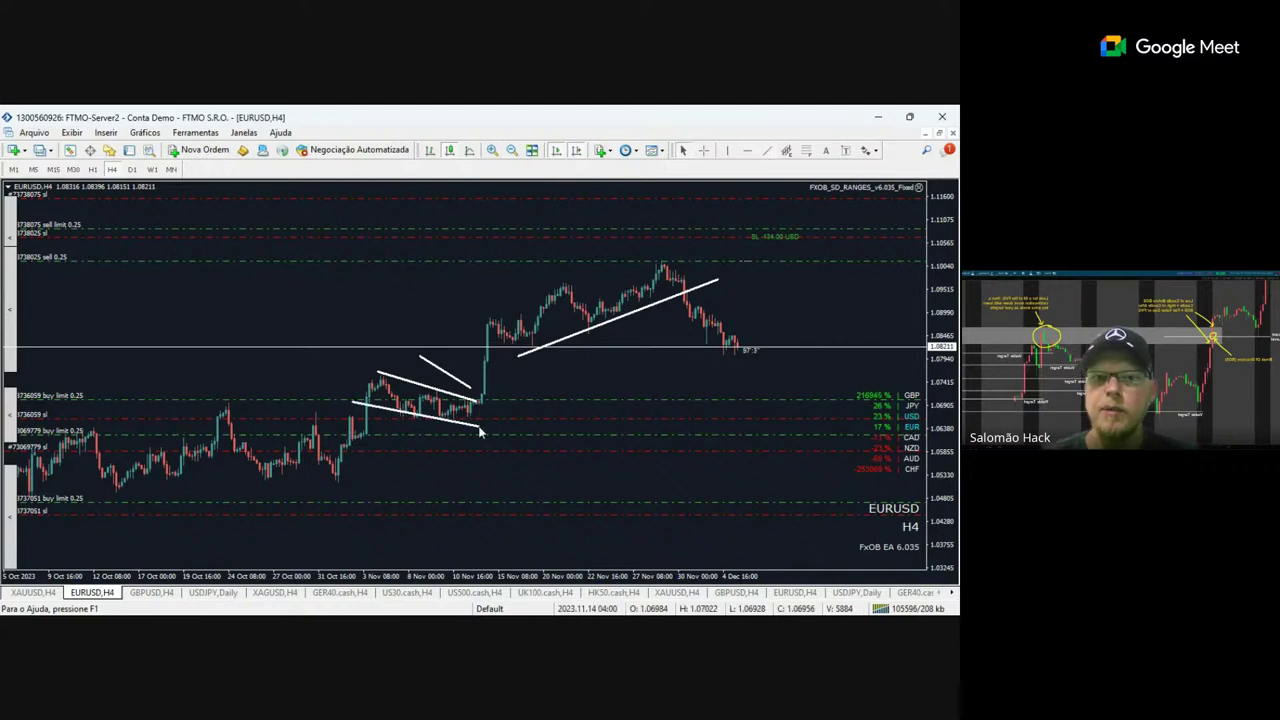
click(767, 150)
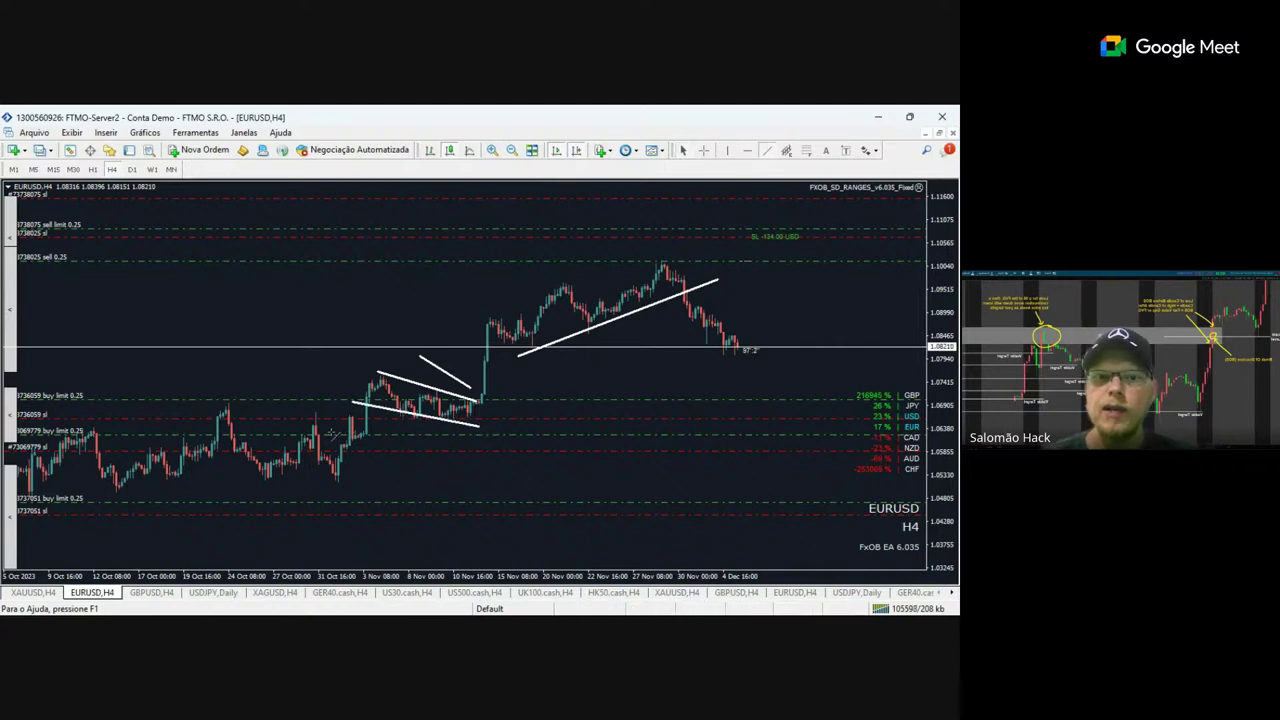
drag(385, 425, 366, 435)
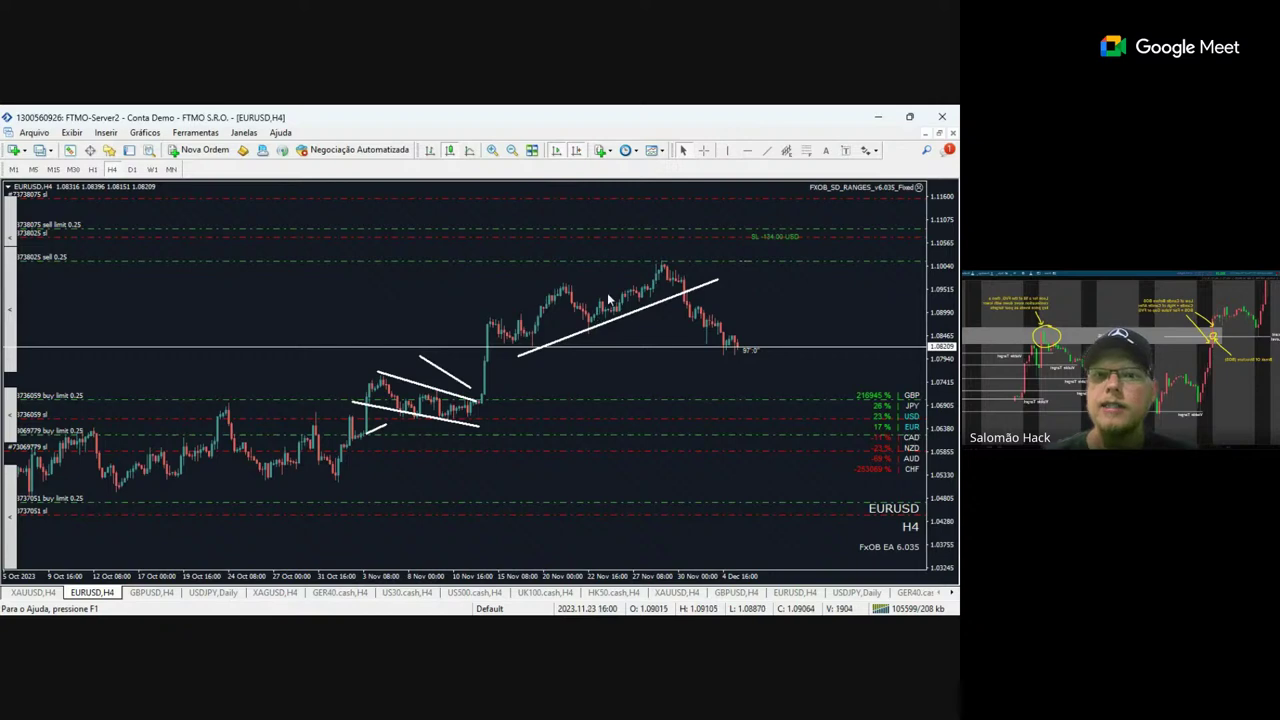
Draw a slightly rising trend line under the October lows, from about 6 October to the start of November.
click(768, 152)
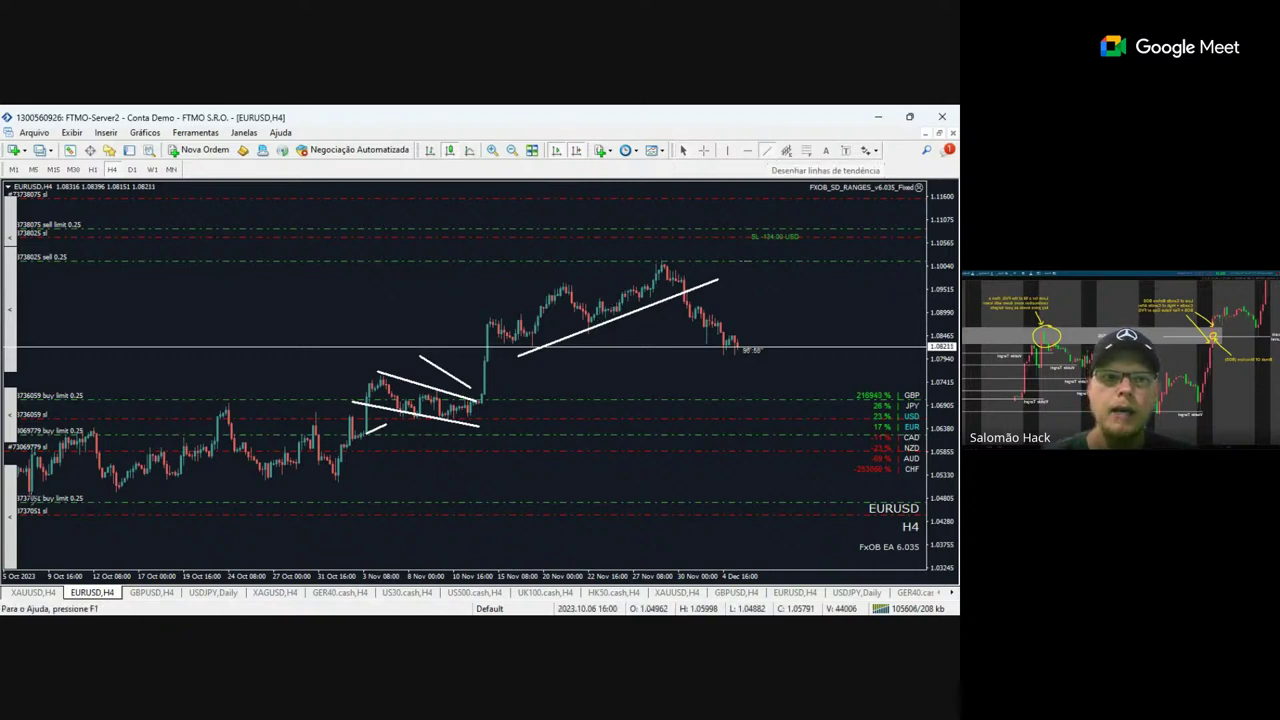
drag(120, 498, 369, 280)
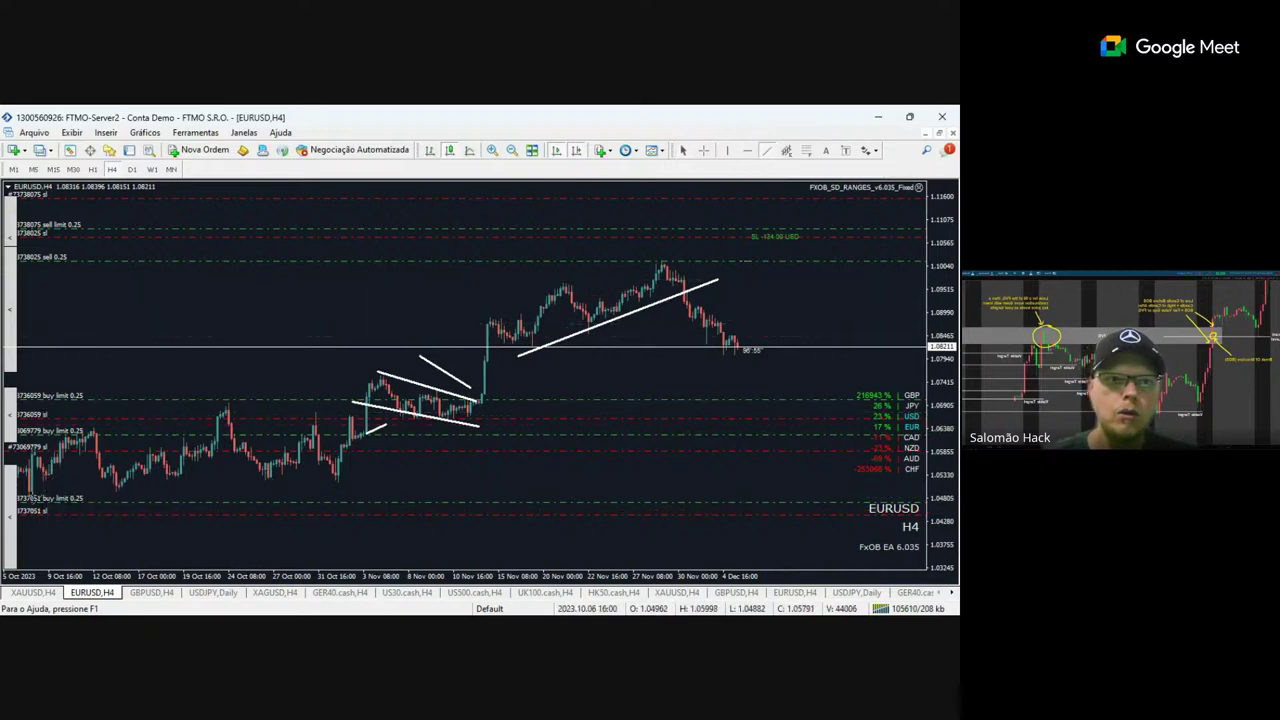
mouse_move(31, 497)
mouse_down()
mouse_move(405, 473)
mouse_move(340, 480)
mouse_up()
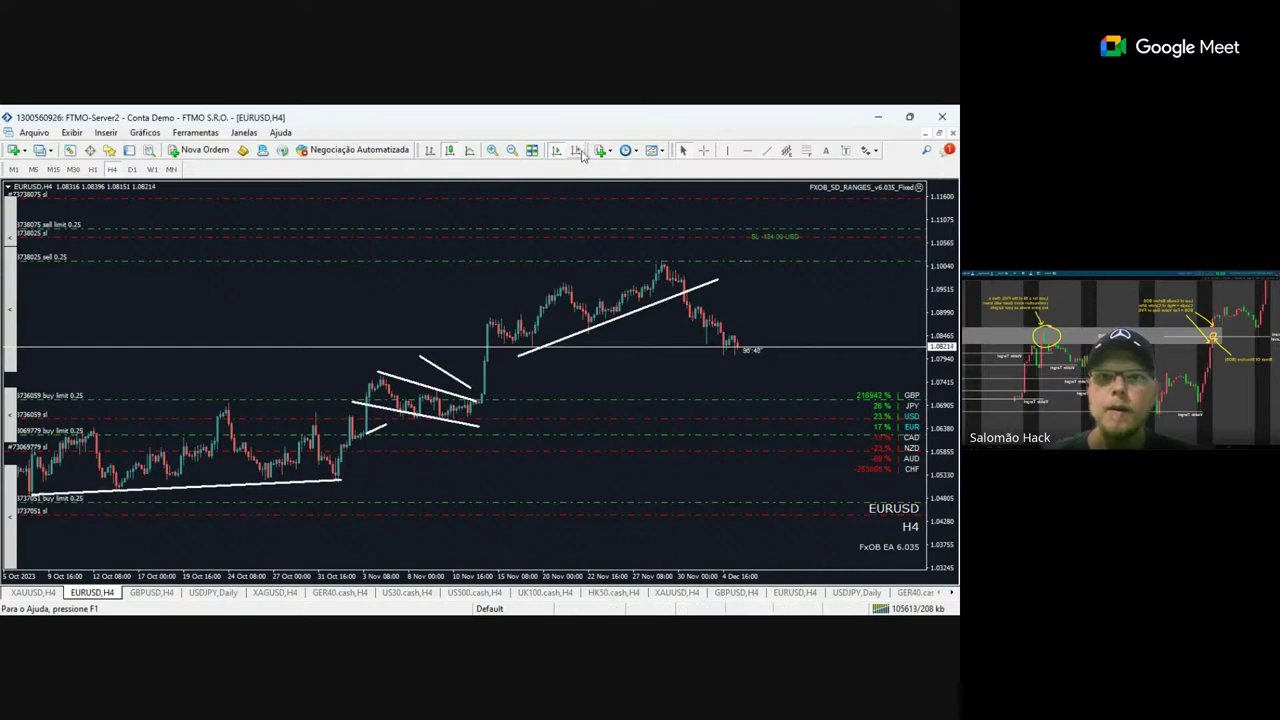
Draw a nearly horizontal line at about 1.0520 below the November candles and an arrow pointing at the late November high.
scroll(523, 271, down, 3)
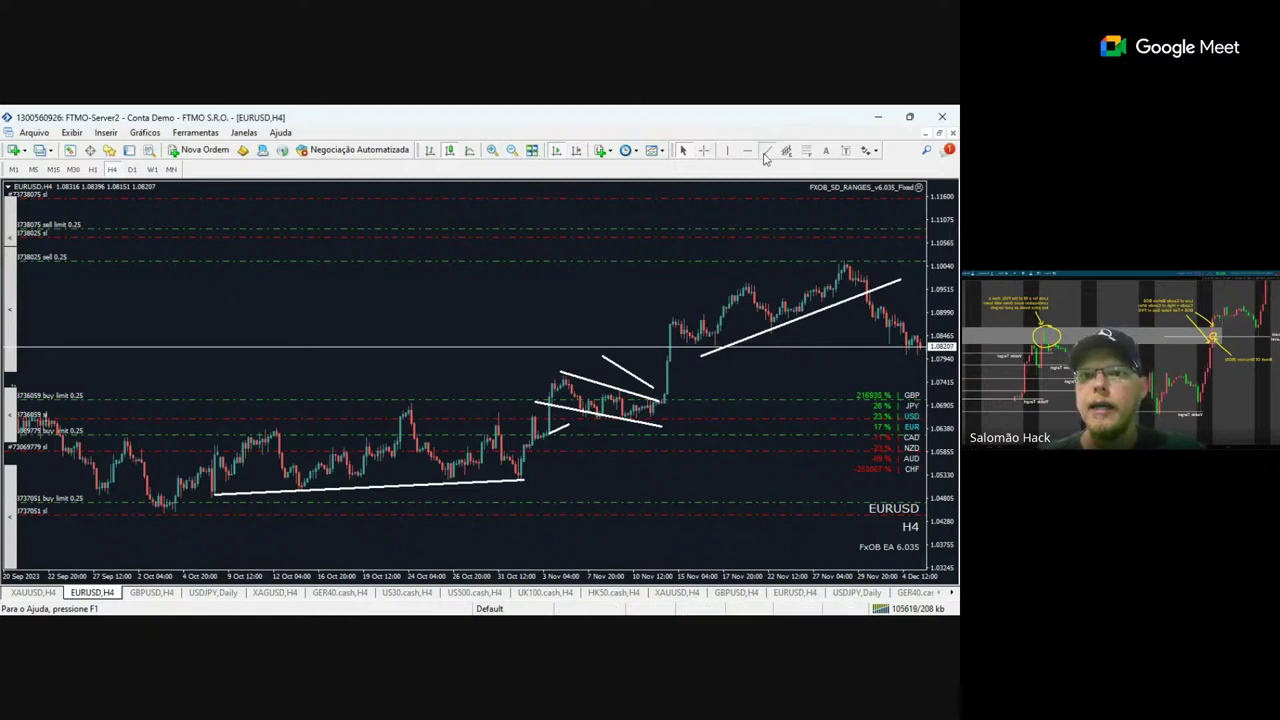
drag(748, 478, 557, 485)
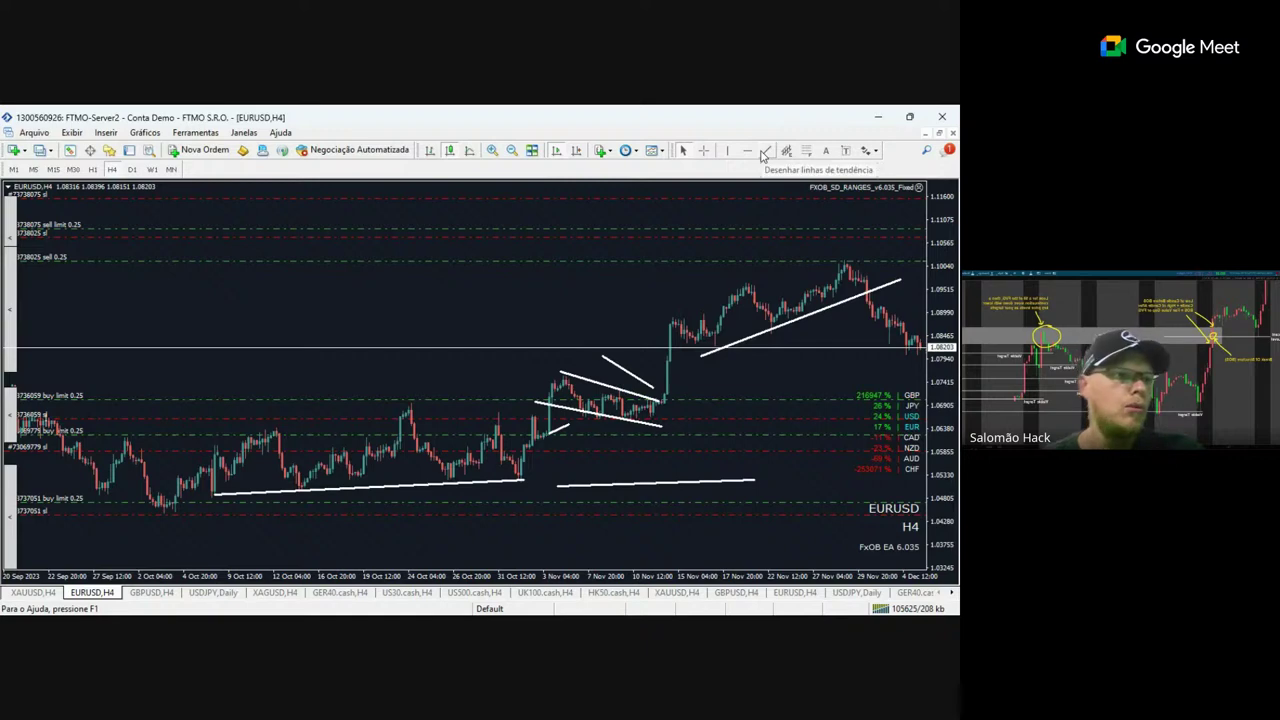
click(766, 152)
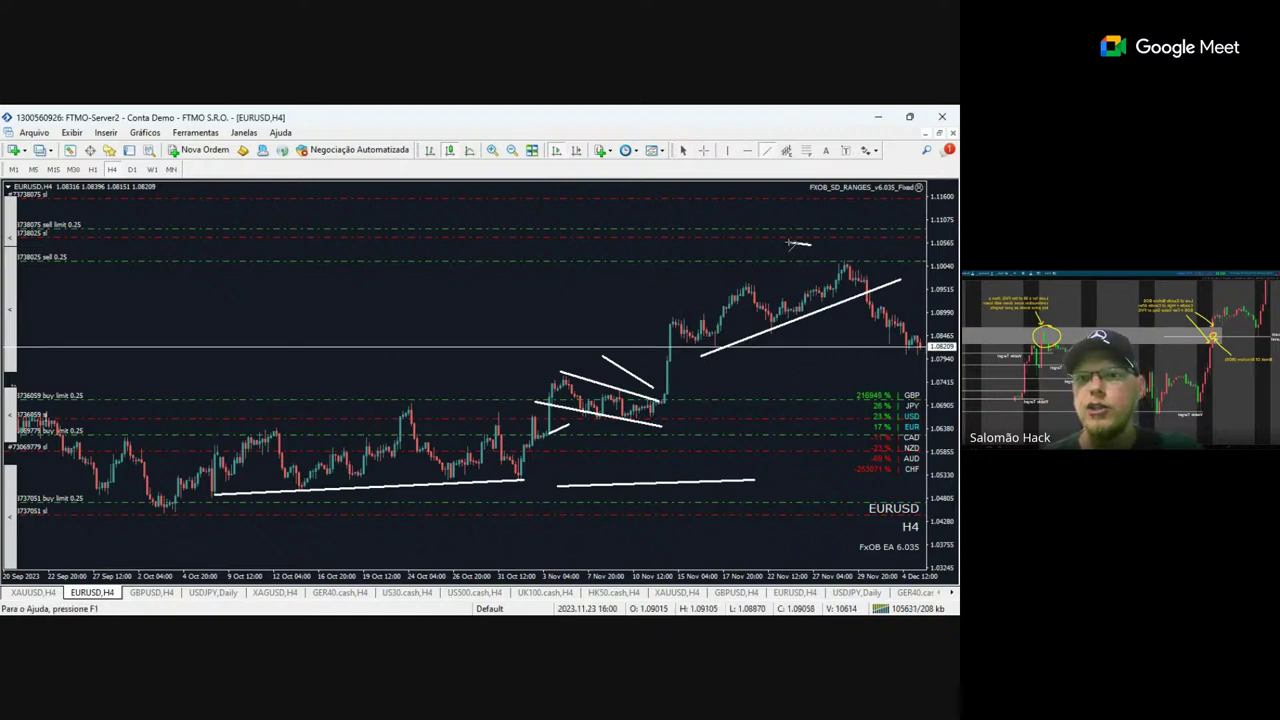
drag(790, 243, 828, 255)
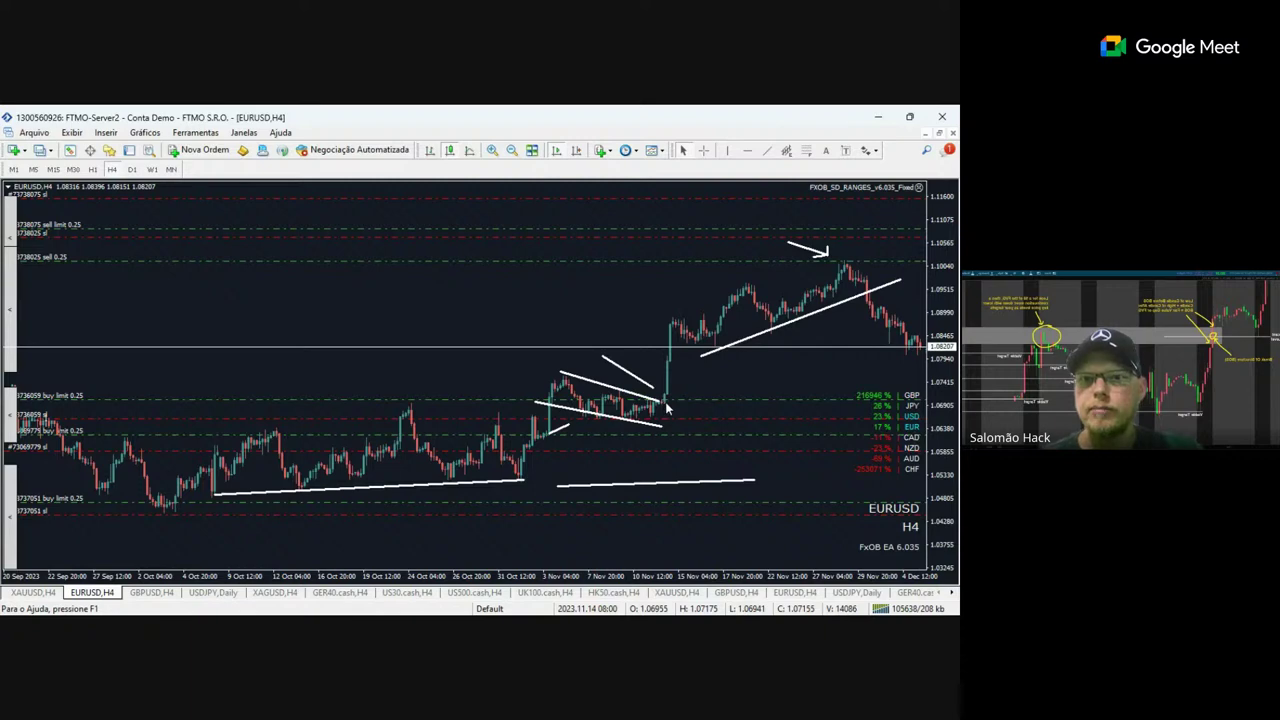
Delete the three lines around the early November pullback and turn the remaining short falling line into an arrow at the 14 November base.
double_click(575, 409)
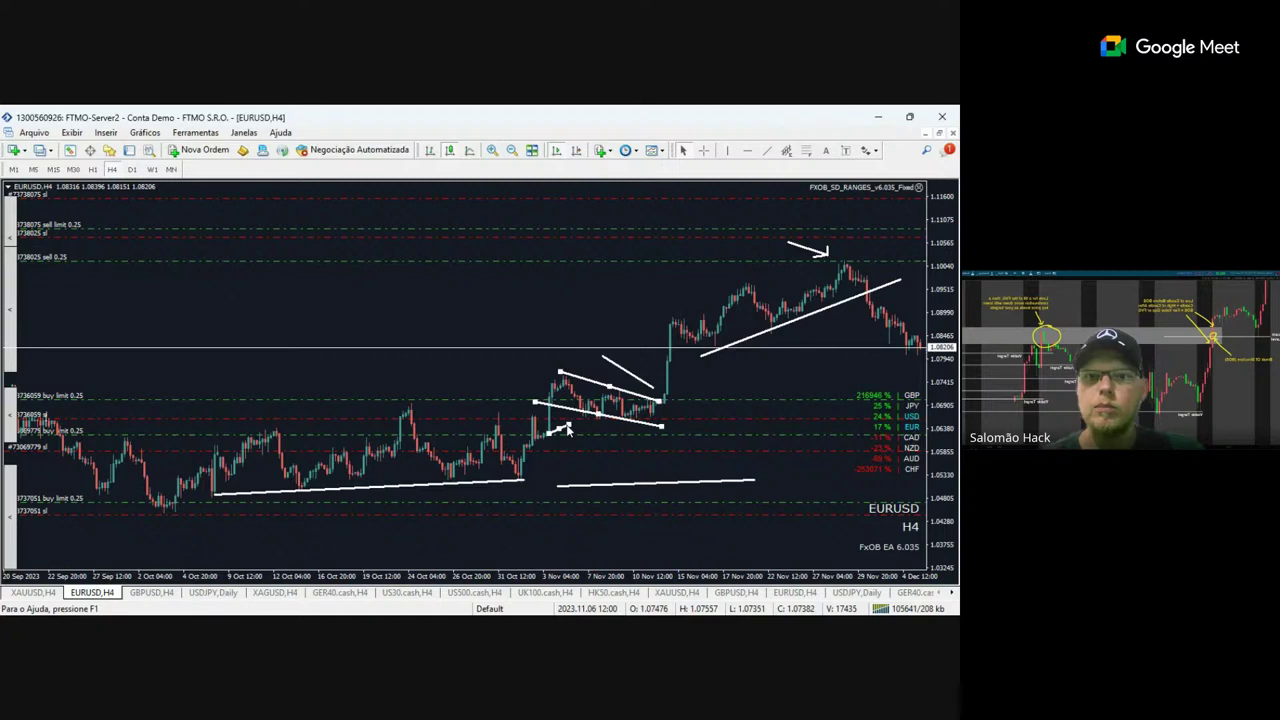
key(Delete)
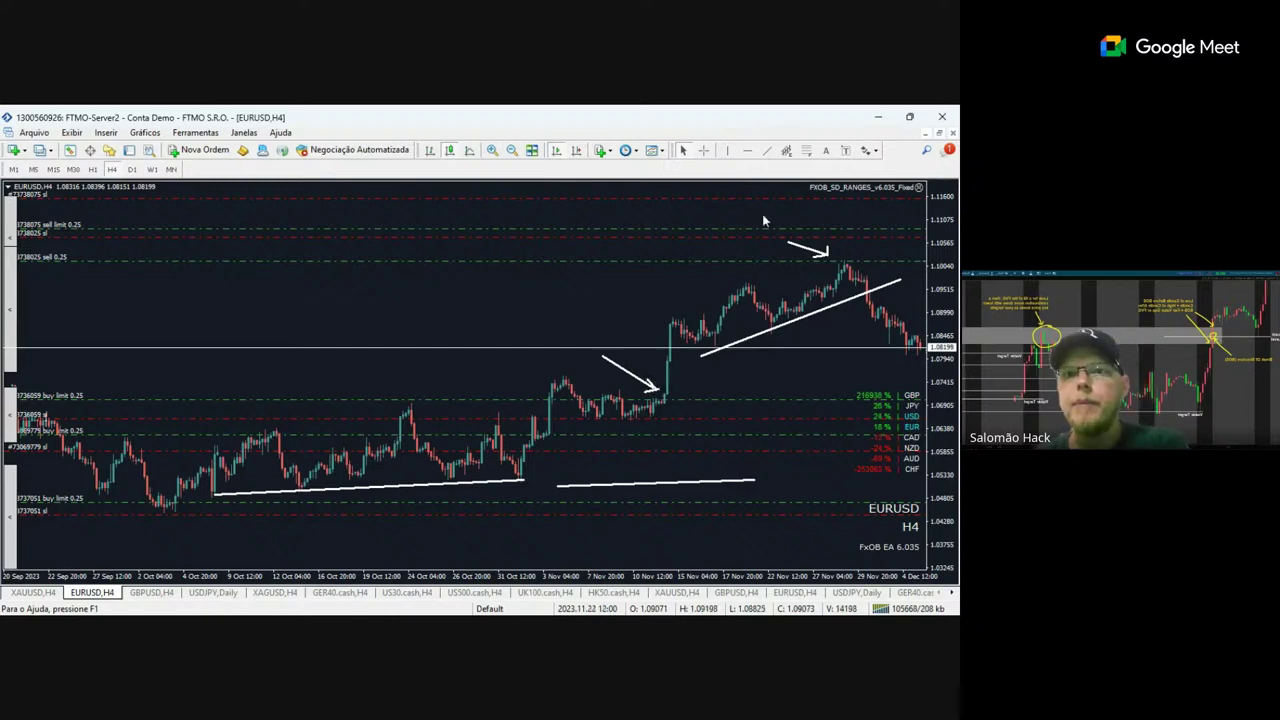
Draw a horizontal level at about 1.0970 from the late November drop past the latest candles, discarding the short line sketched below it.
drag(664, 410, 481, 412)
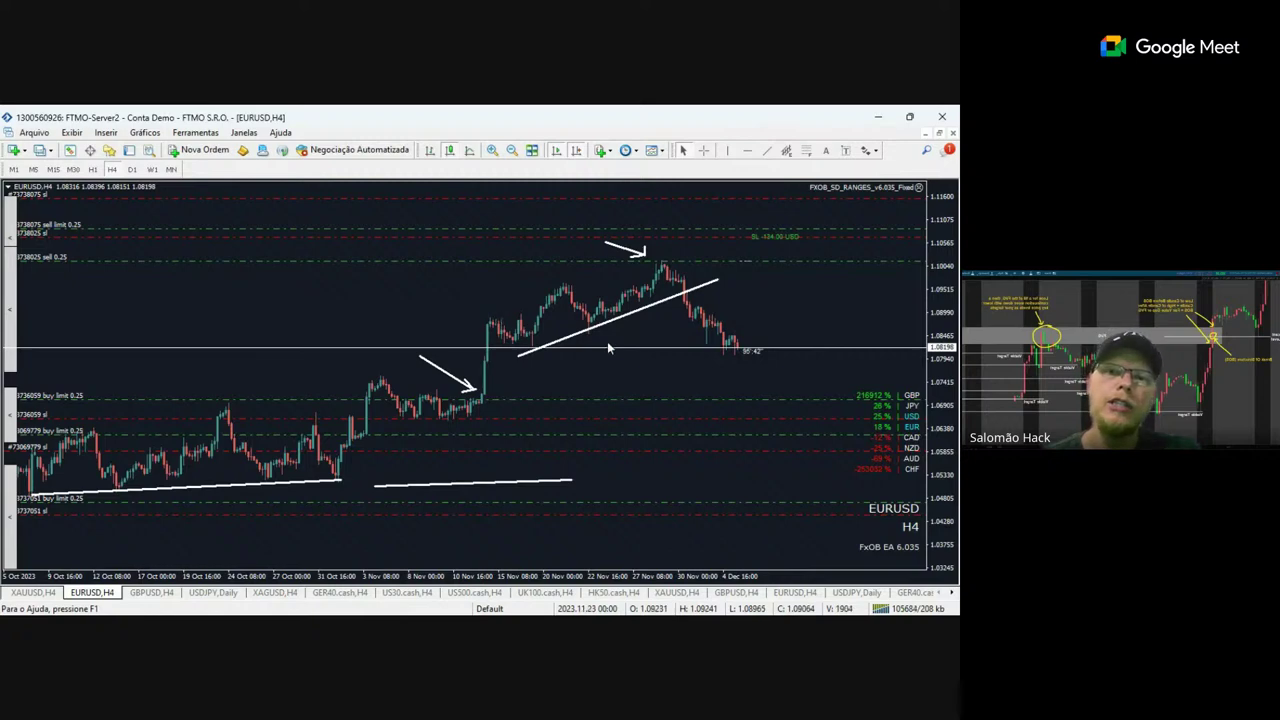
click(767, 150)
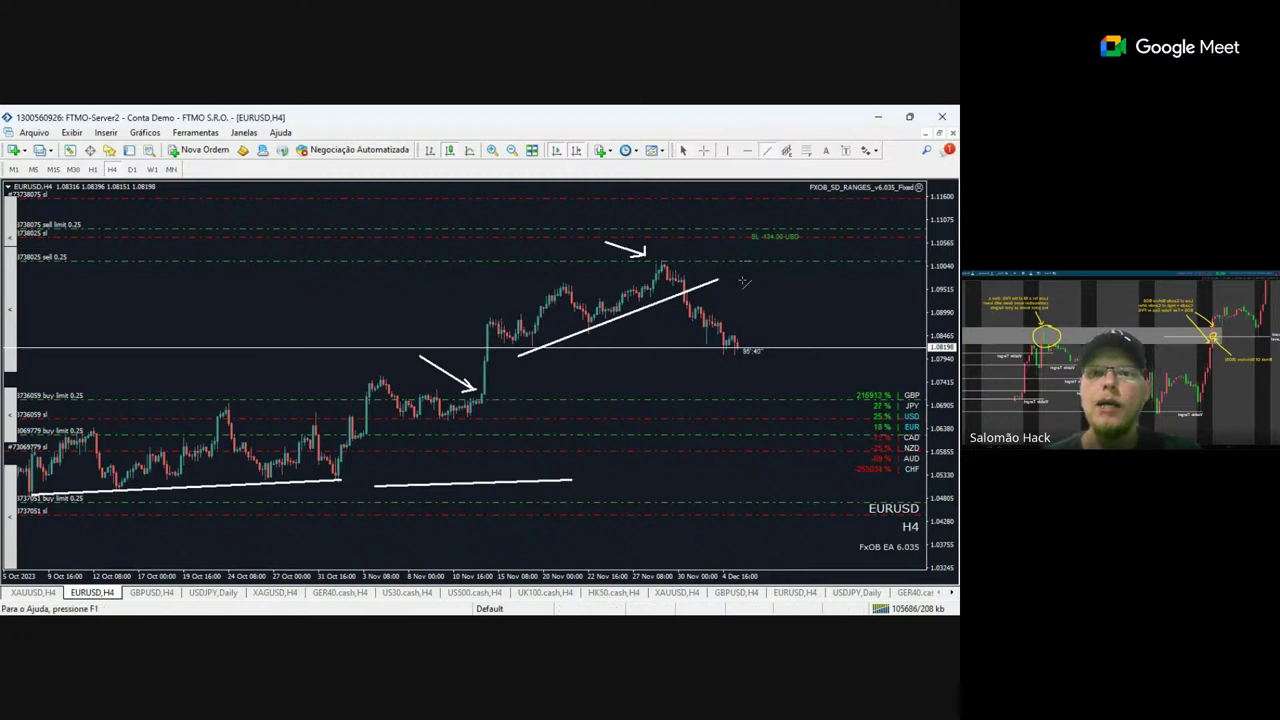
drag(712, 298, 752, 304)
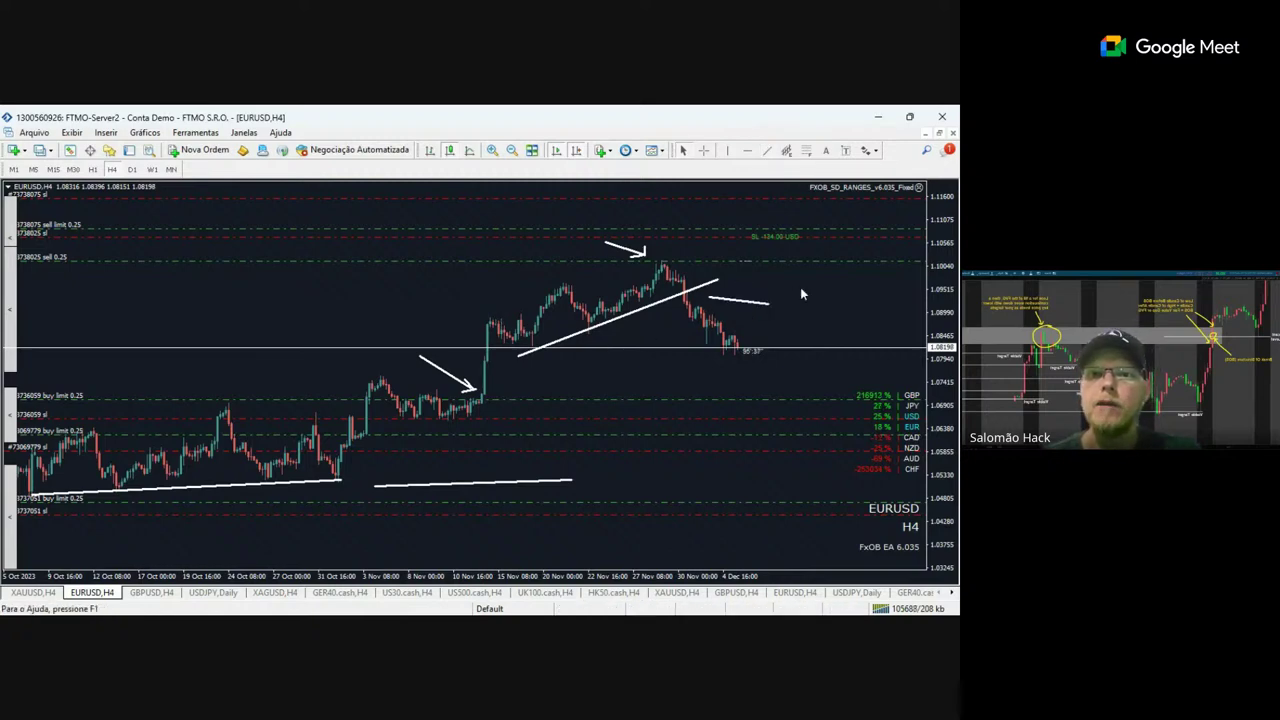
click(765, 152)
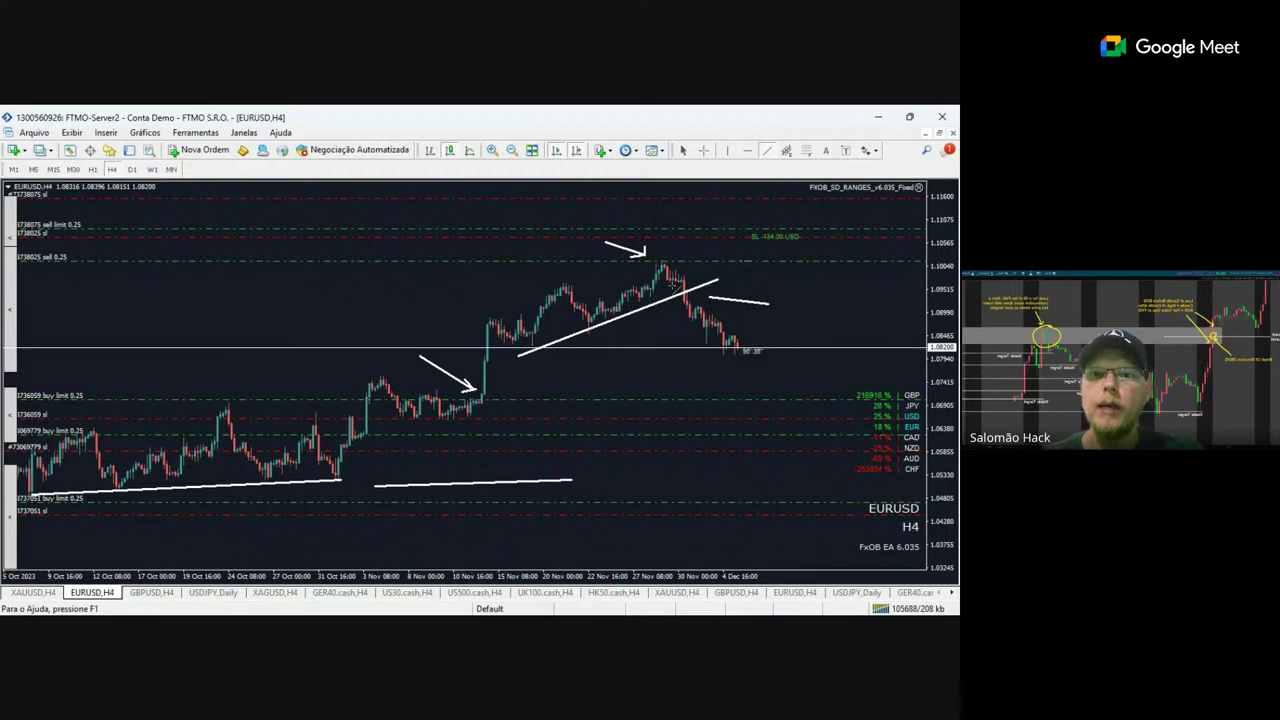
drag(686, 285, 839, 288)
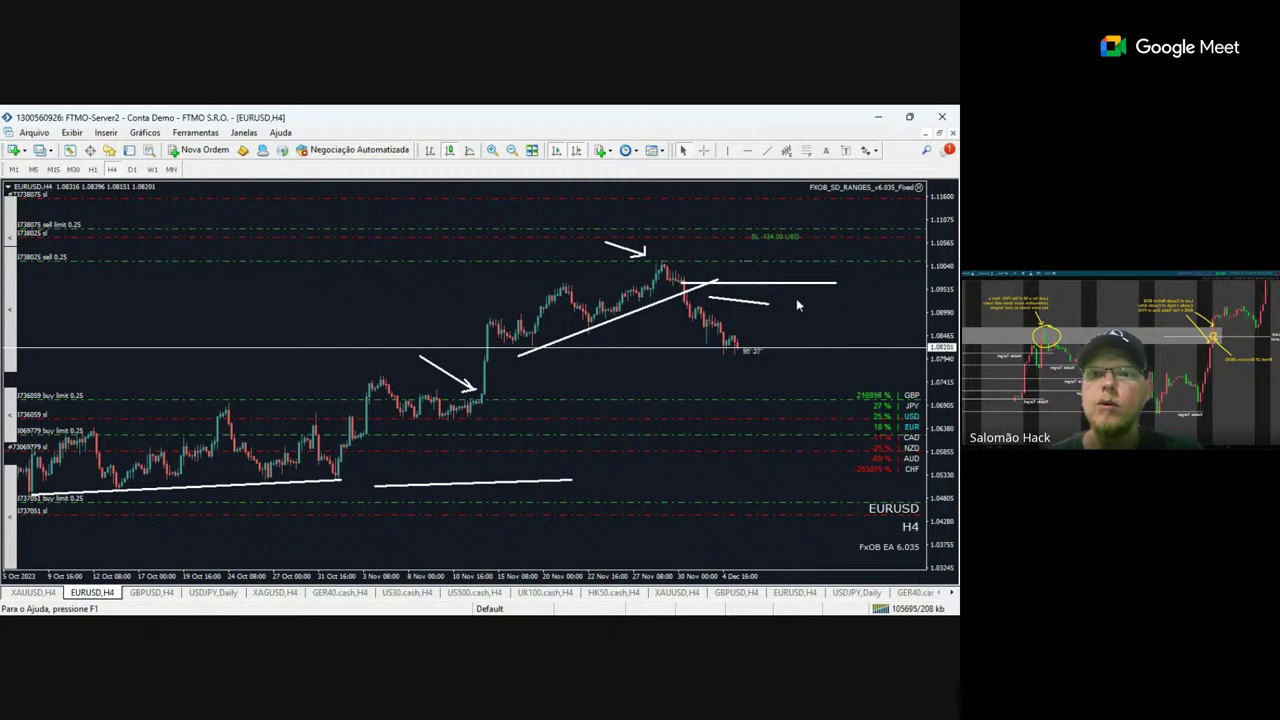
click(760, 303)
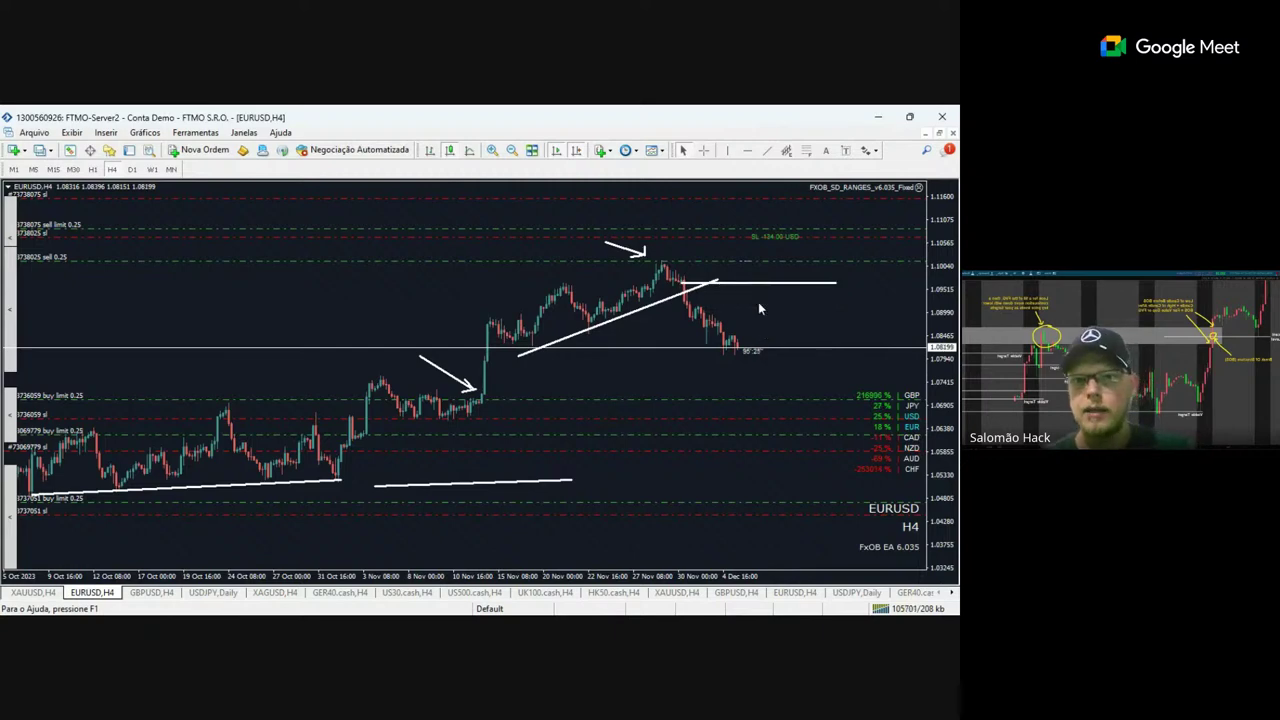
Draw a short line beside the mid-November breakout candle, ending at the 14 November base.
click(767, 150)
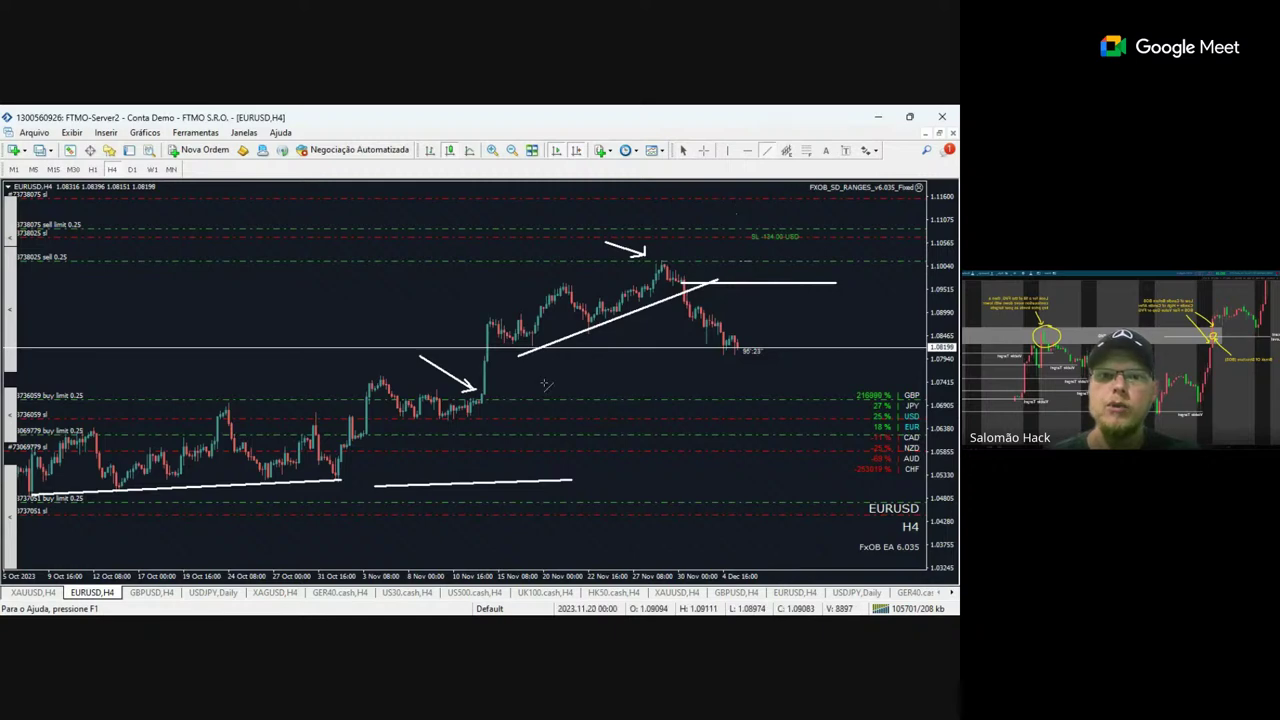
drag(546, 385, 495, 390)
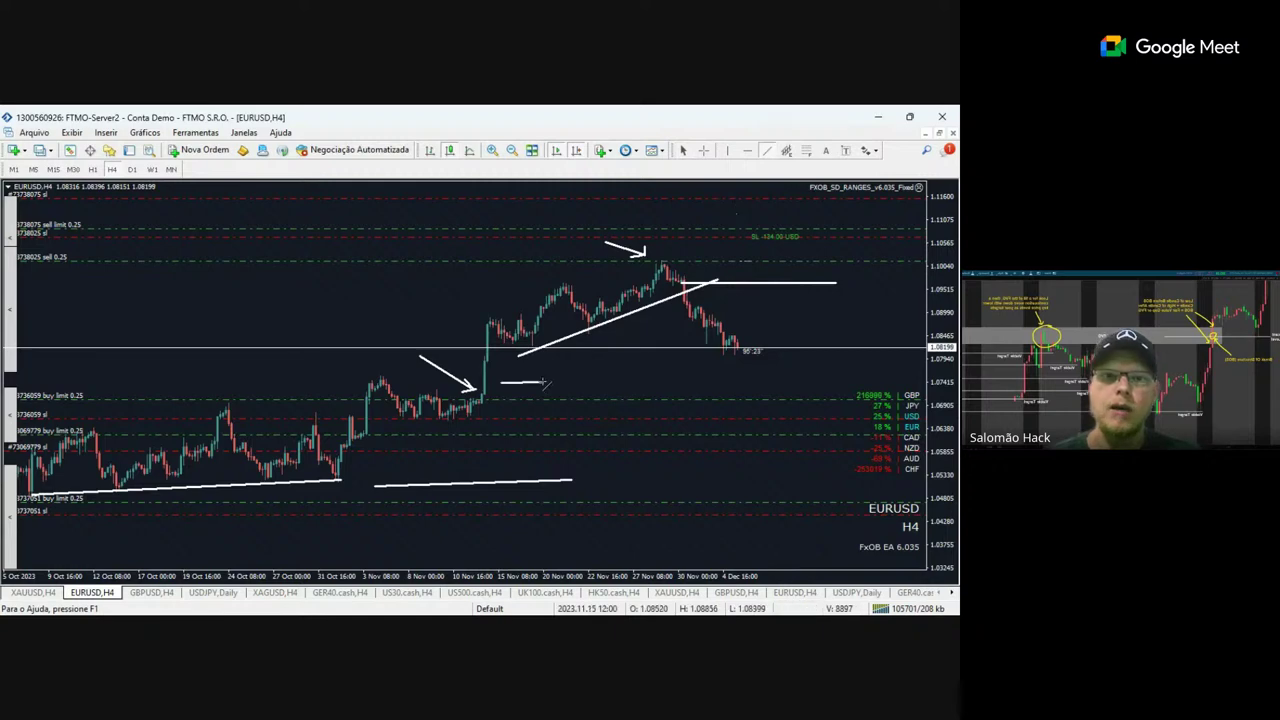
Draw an arrow rising from about 1.0720 to the 1.0970 level and a steep line falling from that level to about 1.0505.
click(767, 151)
drag(789, 392, 814, 297)
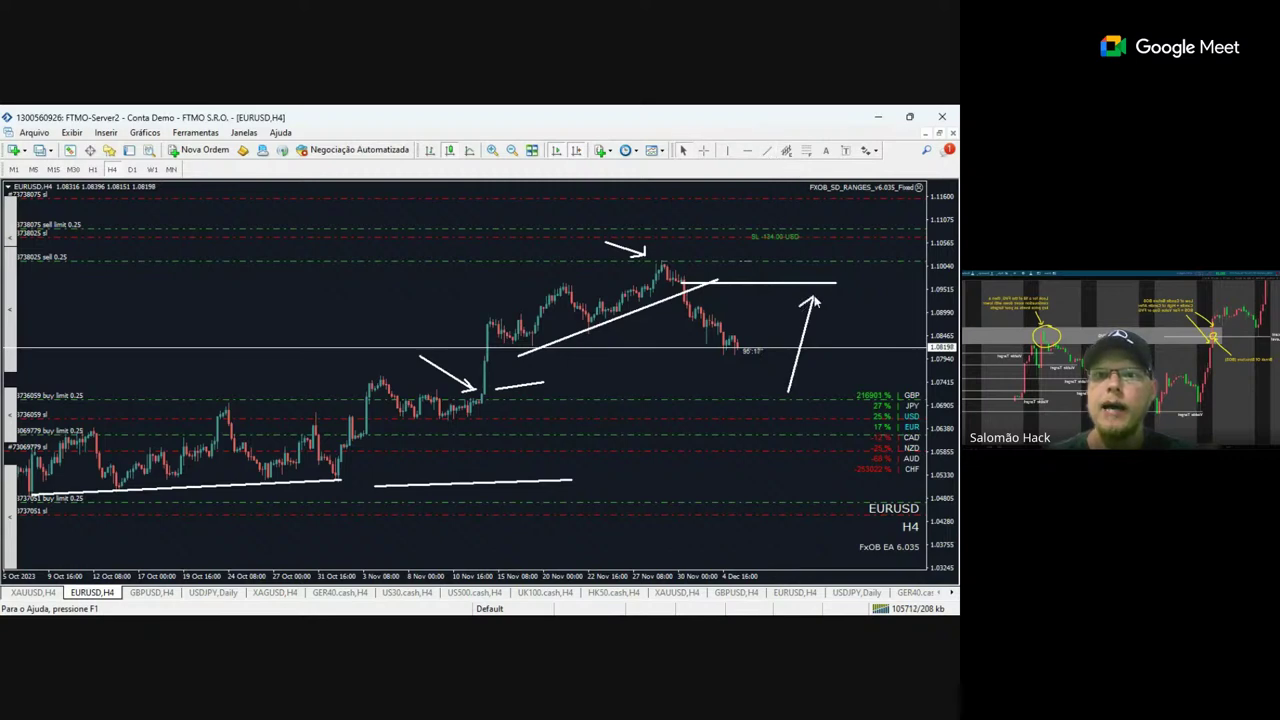
click(767, 151)
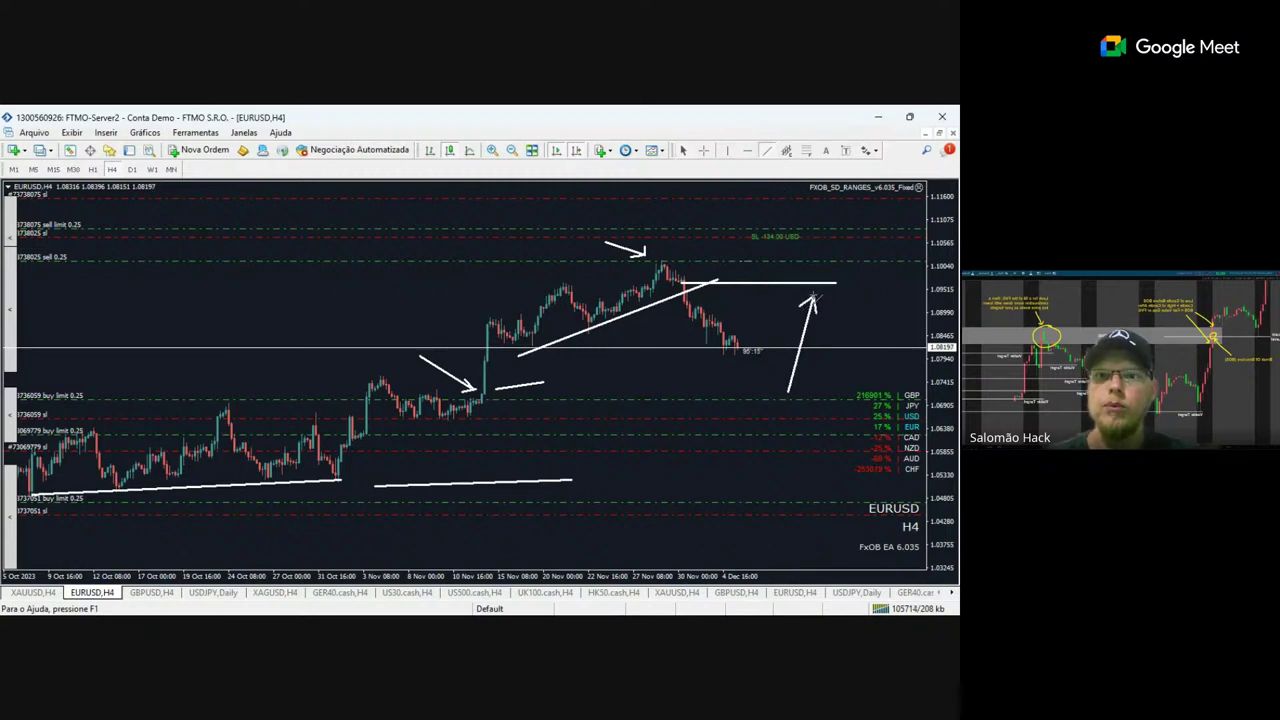
click(767, 151)
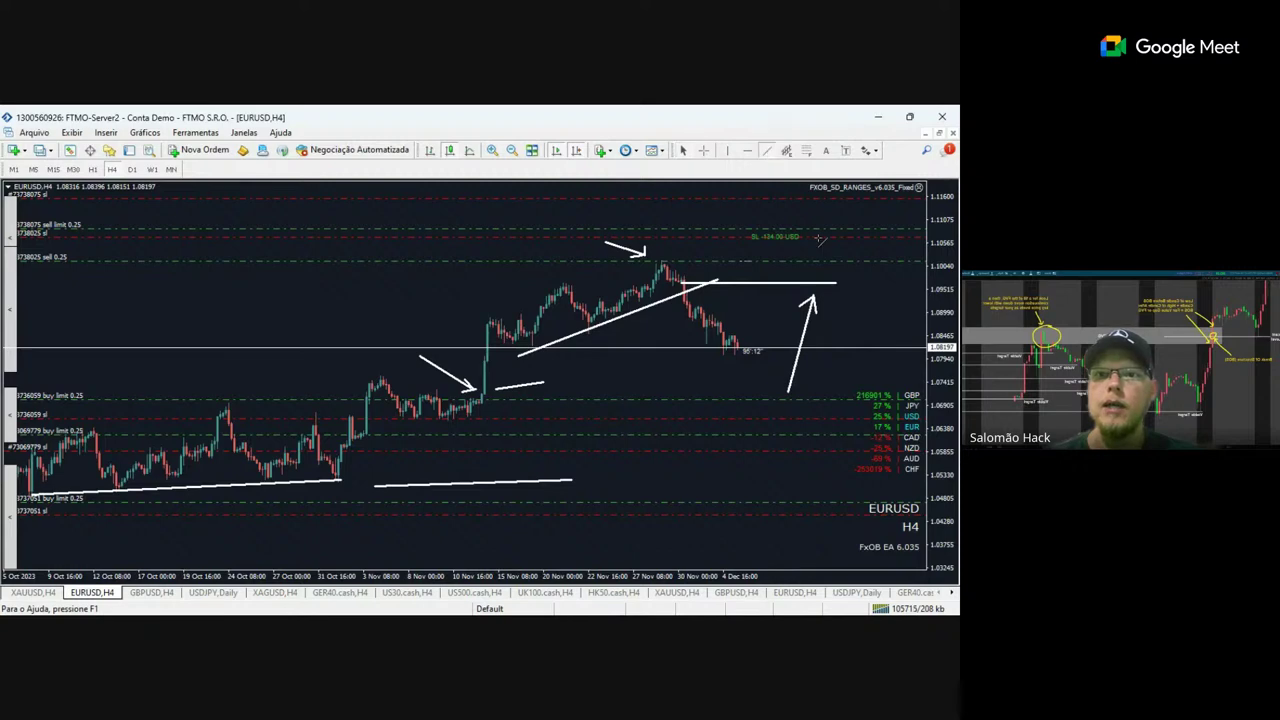
drag(845, 287, 852, 488)
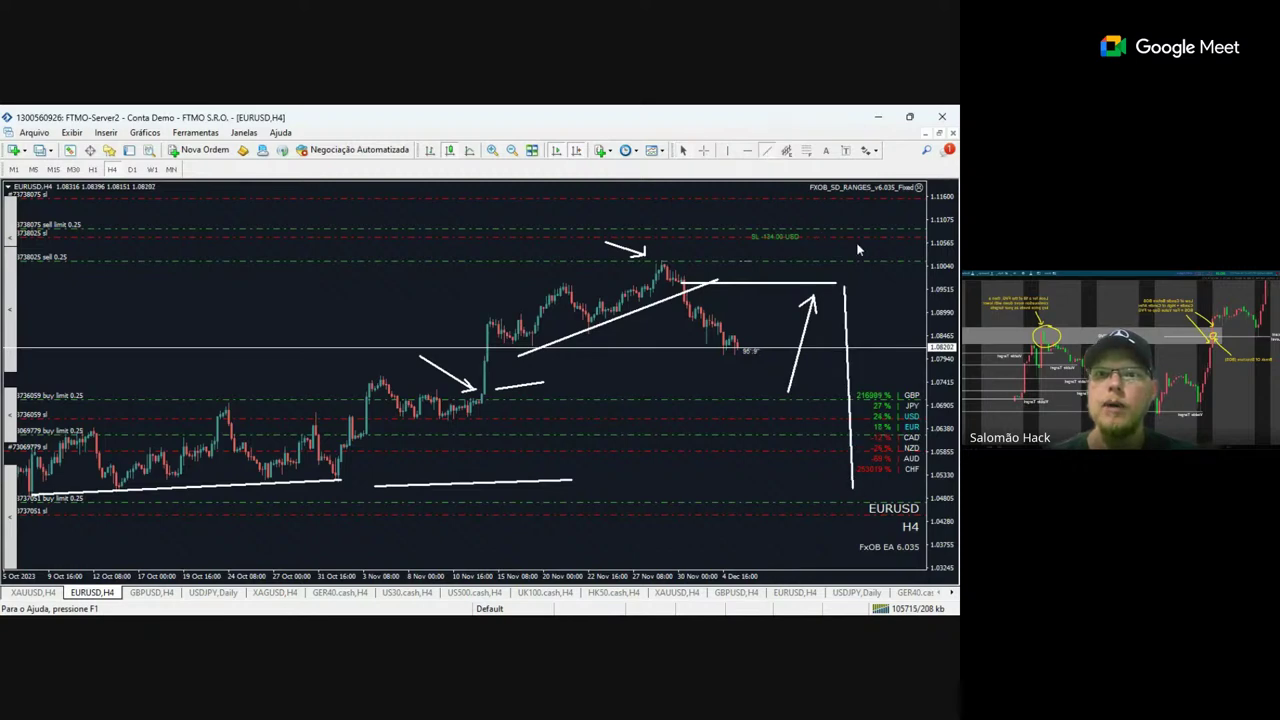
Add a half arrowhead to the steep falling line near 1.0505 and frame the early December decline with two parallel falling lines.
click(767, 151)
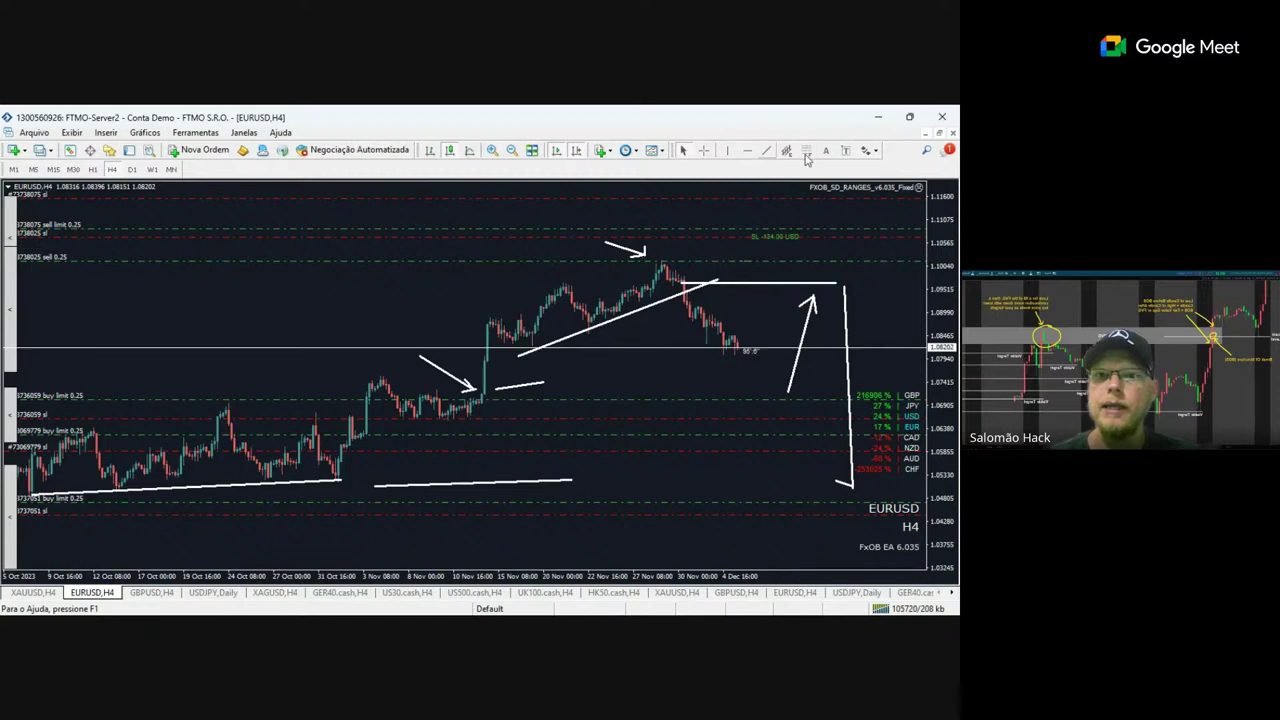
click(767, 151)
drag(701, 306, 752, 348)
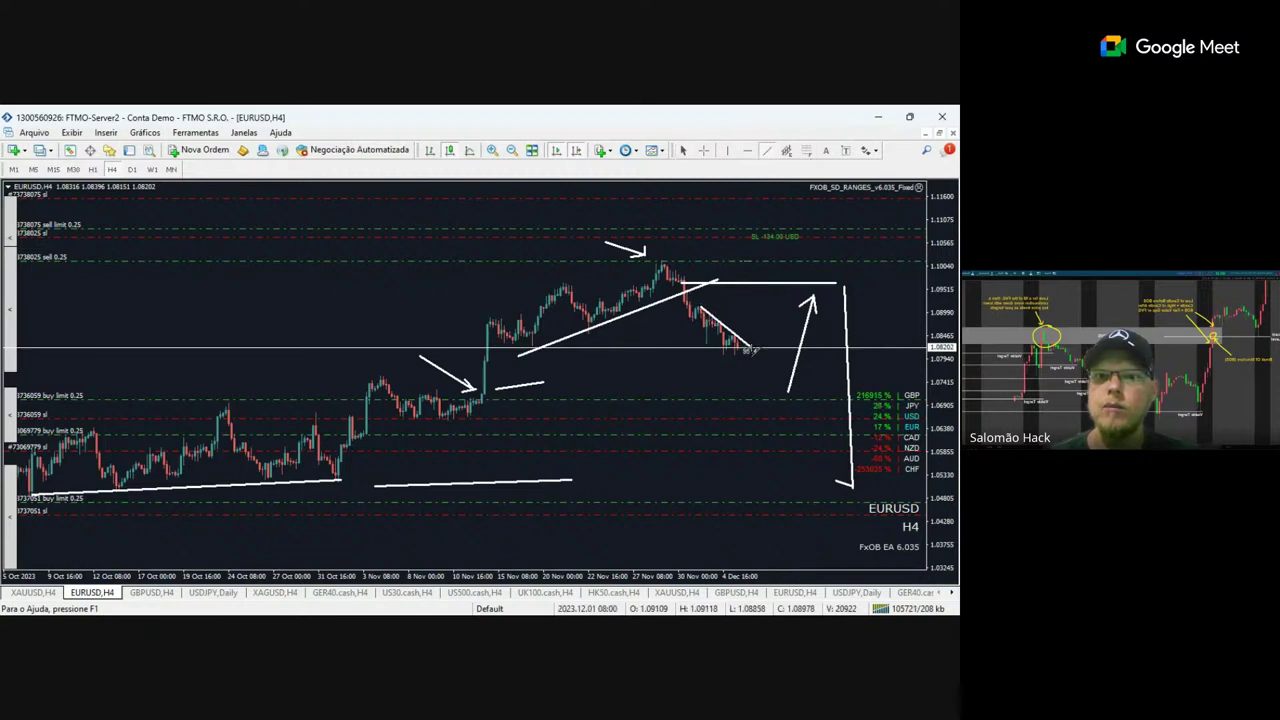
click(767, 151)
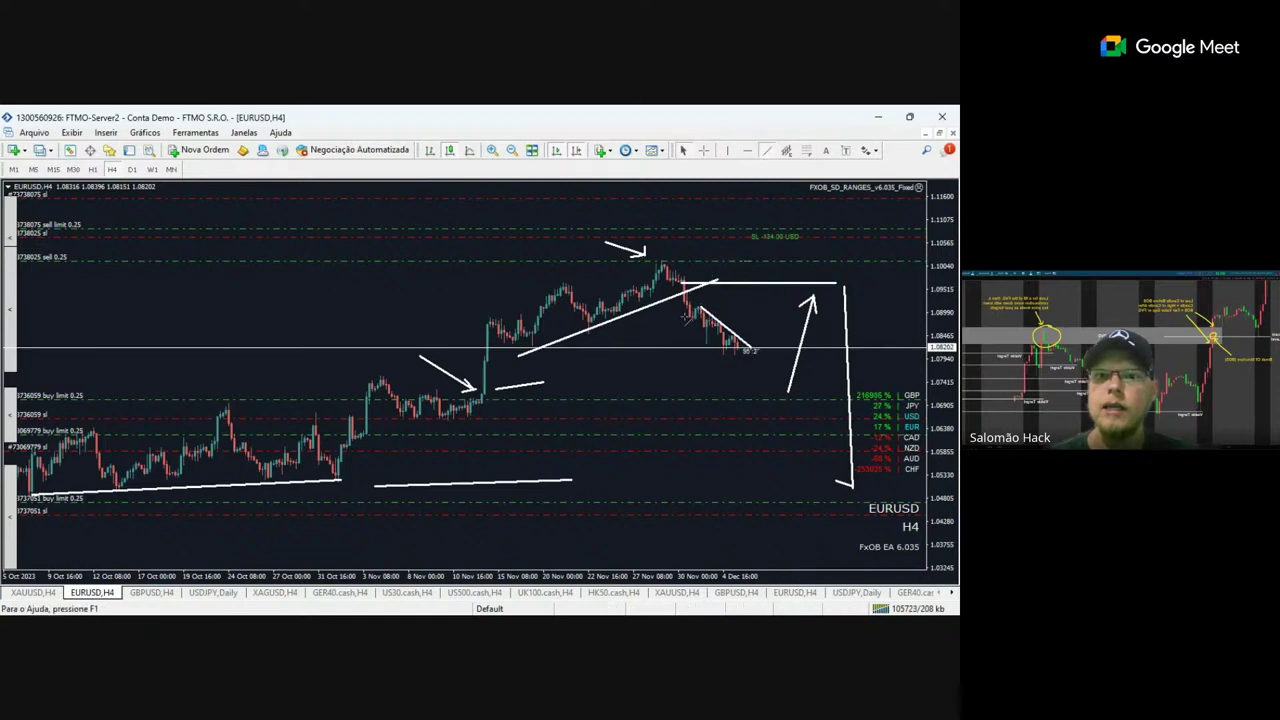
drag(680, 318, 746, 372)
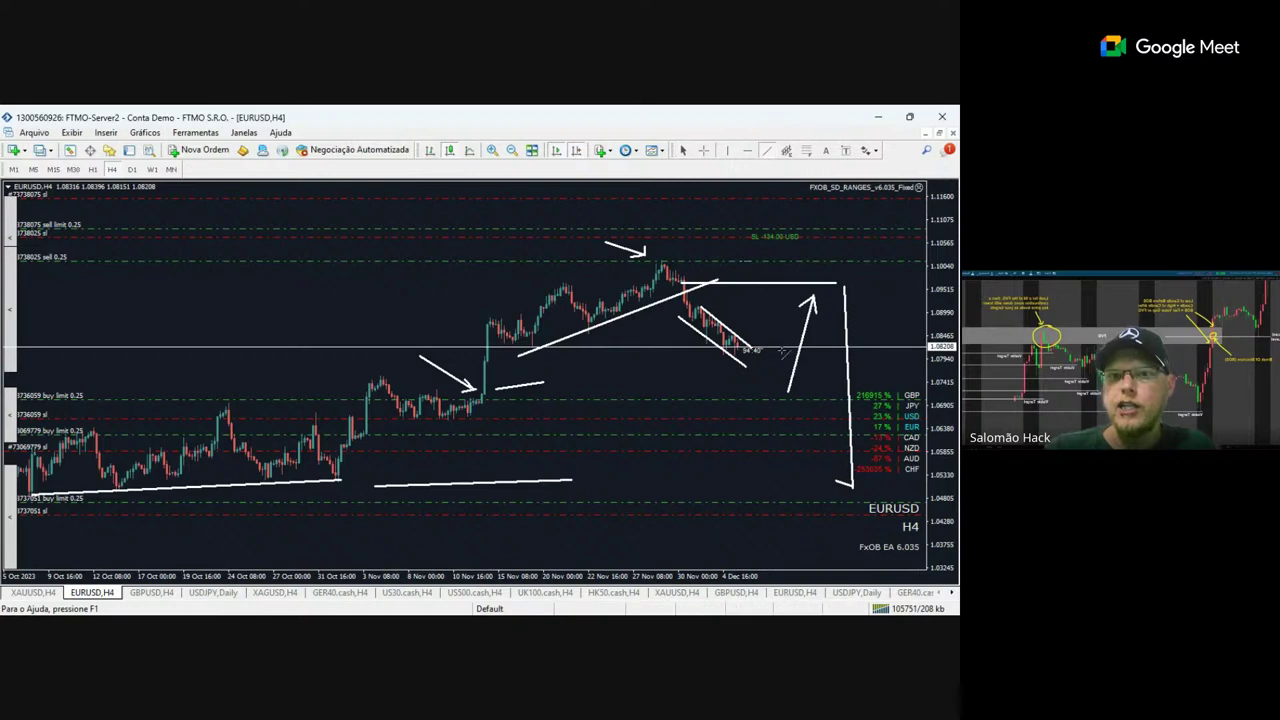
Draw a second line rising from about 1.0735 to 1.0945 and an arrow falling from about 1.0740 to 1.0530.
drag(762, 388, 801, 292)
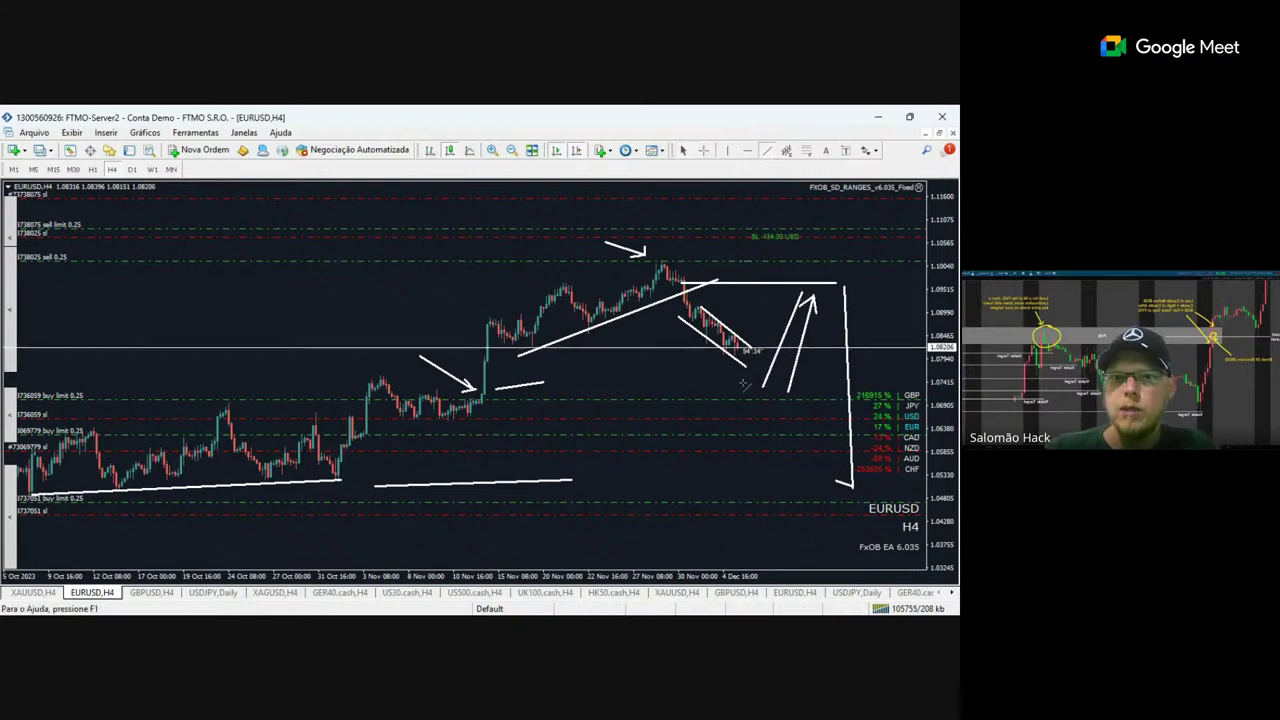
drag(746, 382, 781, 482)
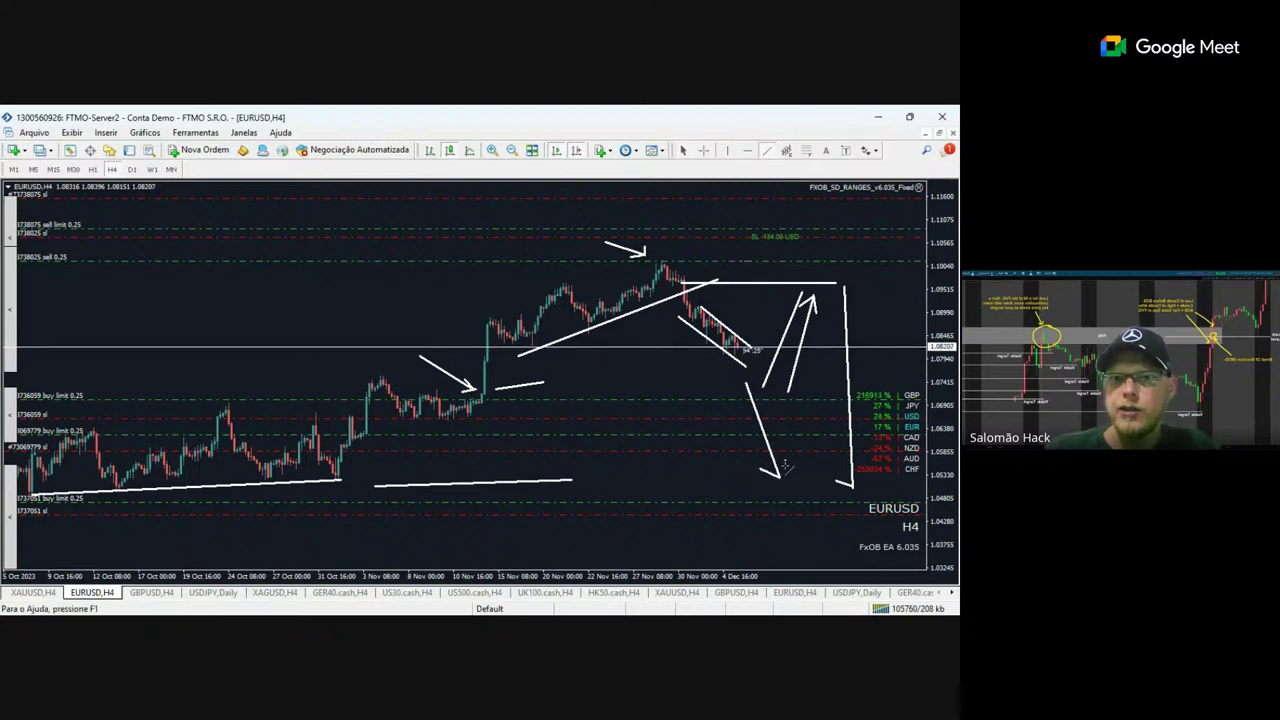
drag(785, 462, 780, 479)
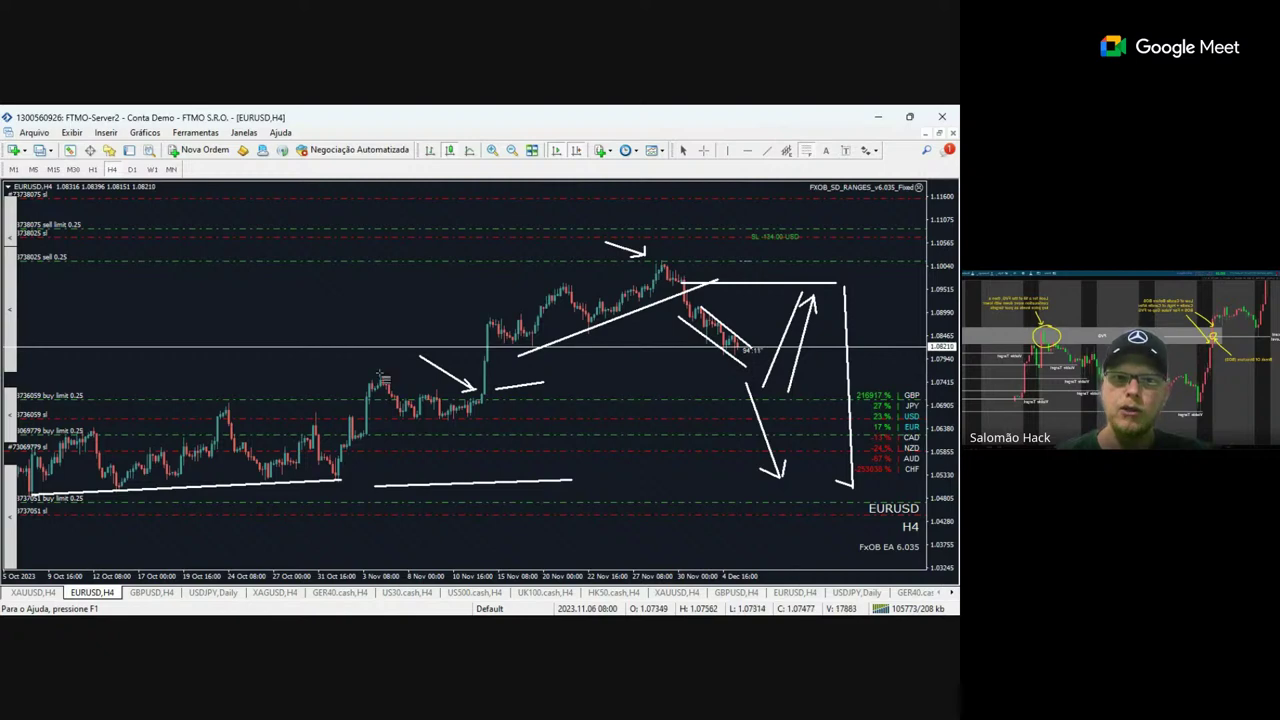
Try Fibonacci levels on the early November rise, from about 1.0760 to 1.0535, and on the late November swing, then remove them.
drag(381, 375, 338, 473)
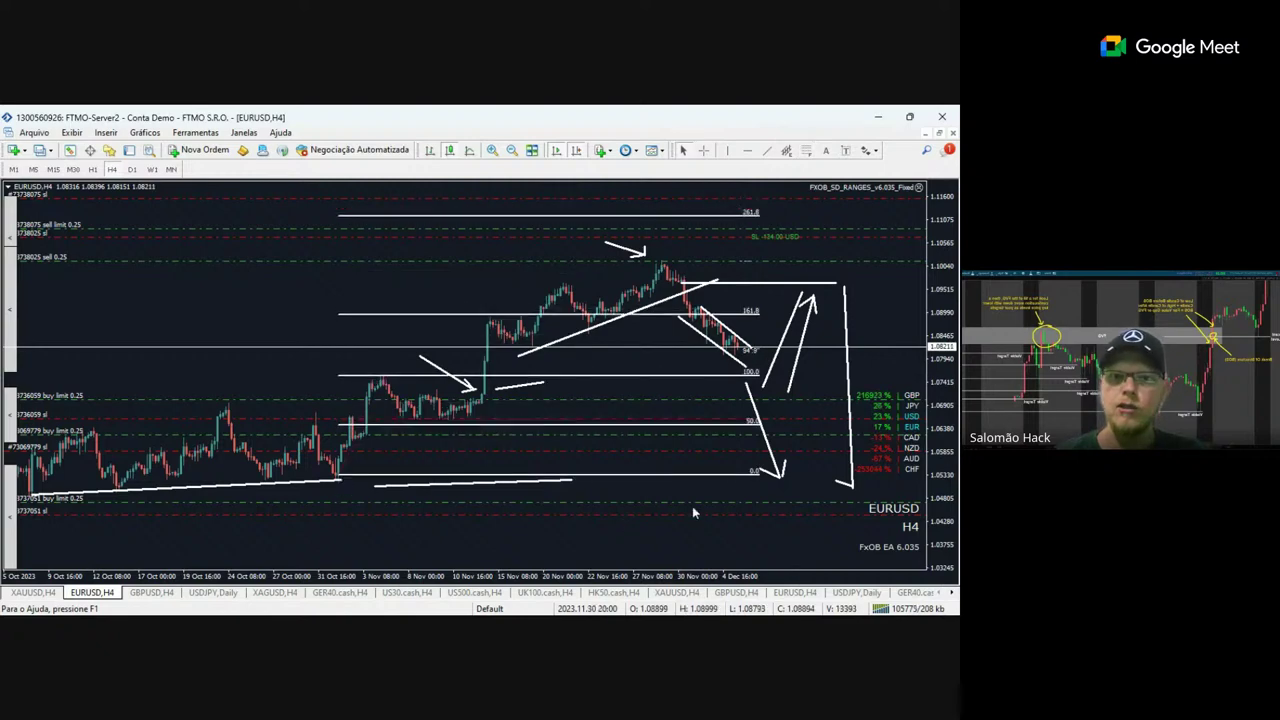
key(Delete)
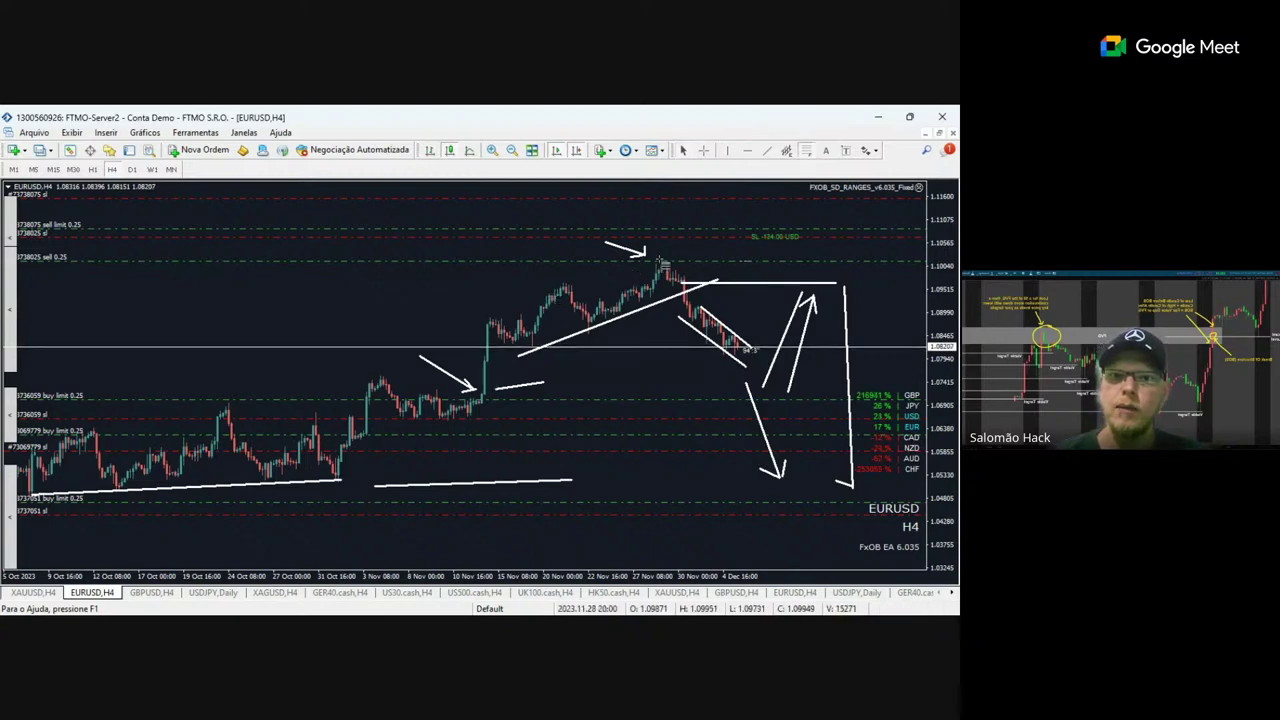
drag(470, 259, 476, 414)
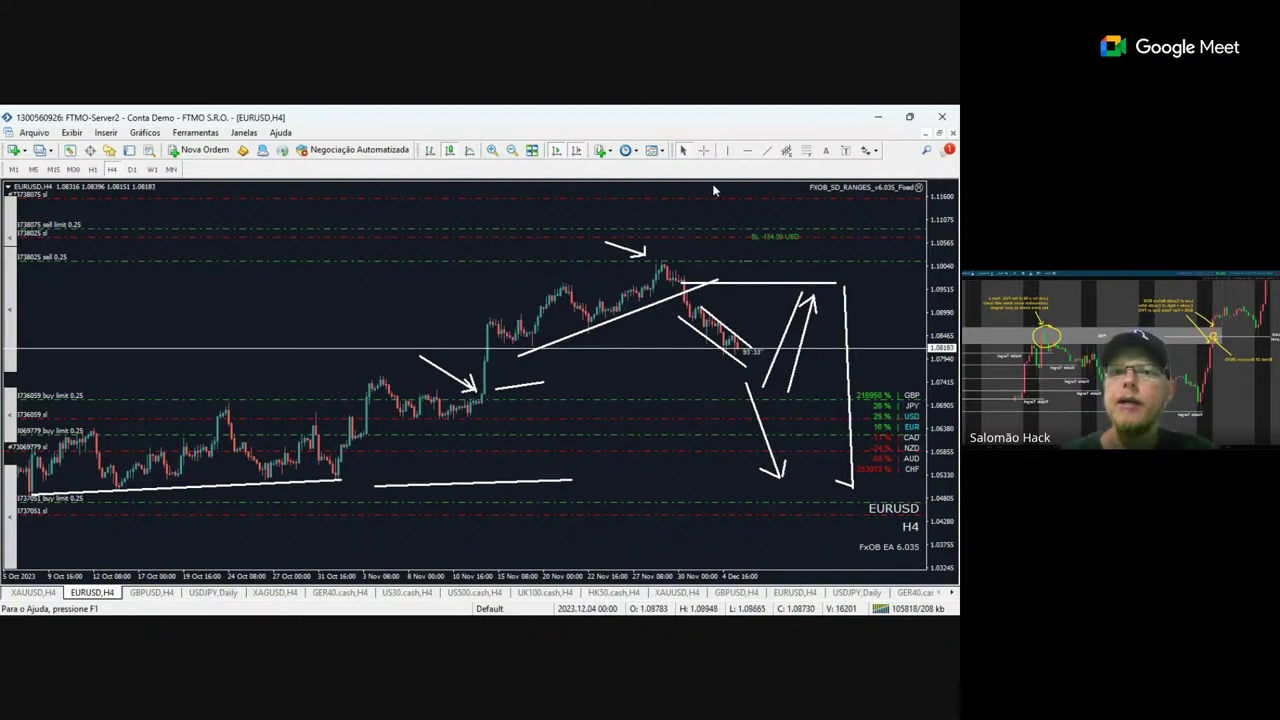
Draw three short dashes below the latest candles at about 1.0680, 1.0600 and 1.0480.
click(768, 151)
drag(687, 411, 673, 415)
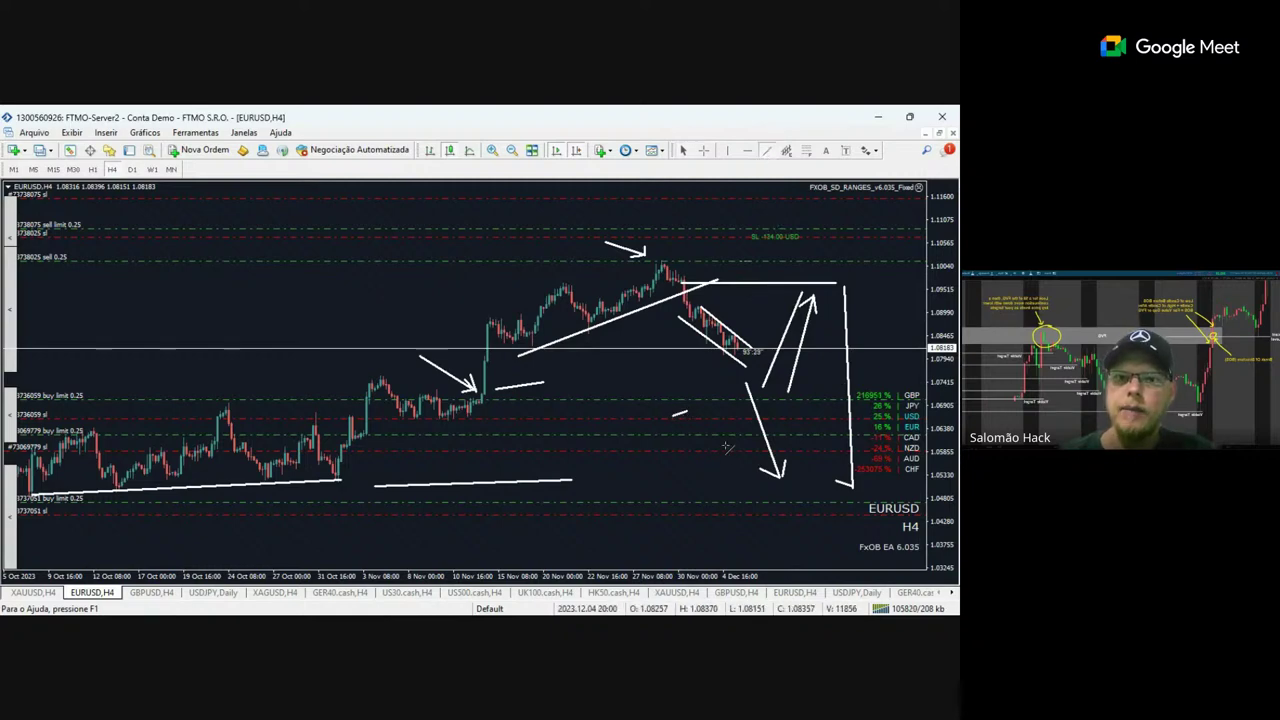
drag(722, 446, 716, 453)
click(768, 151)
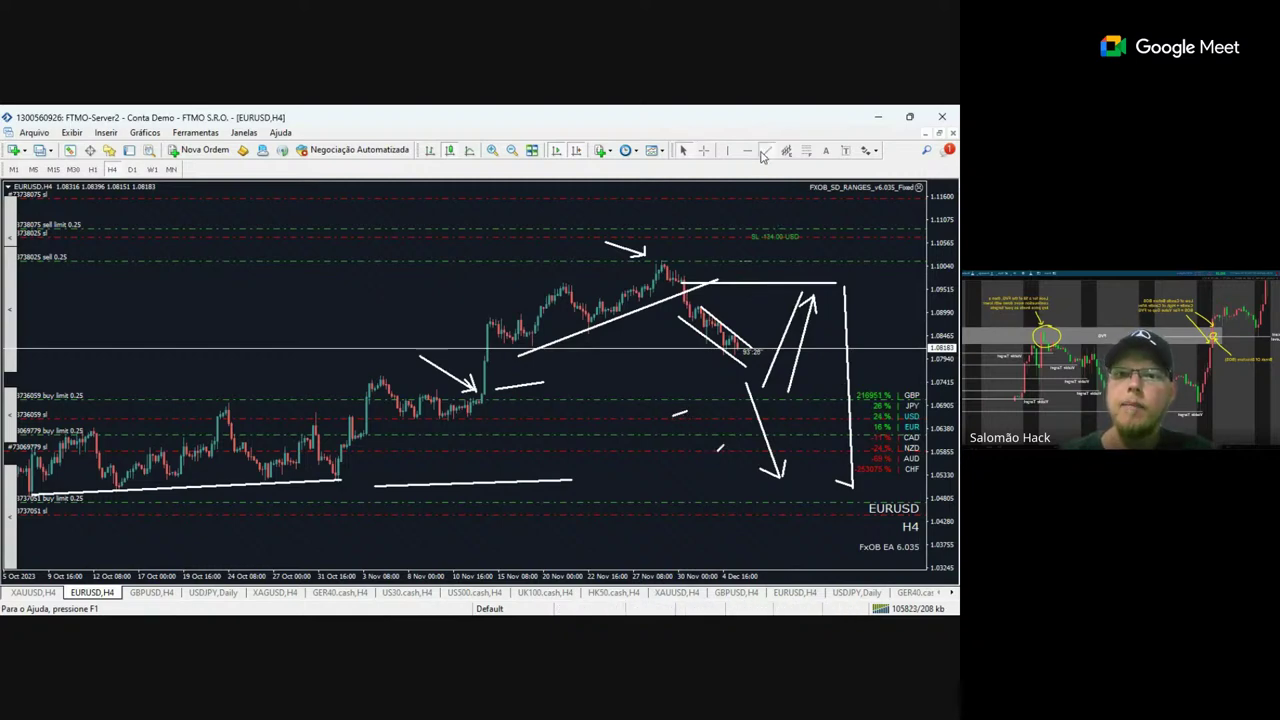
drag(740, 507, 733, 515)
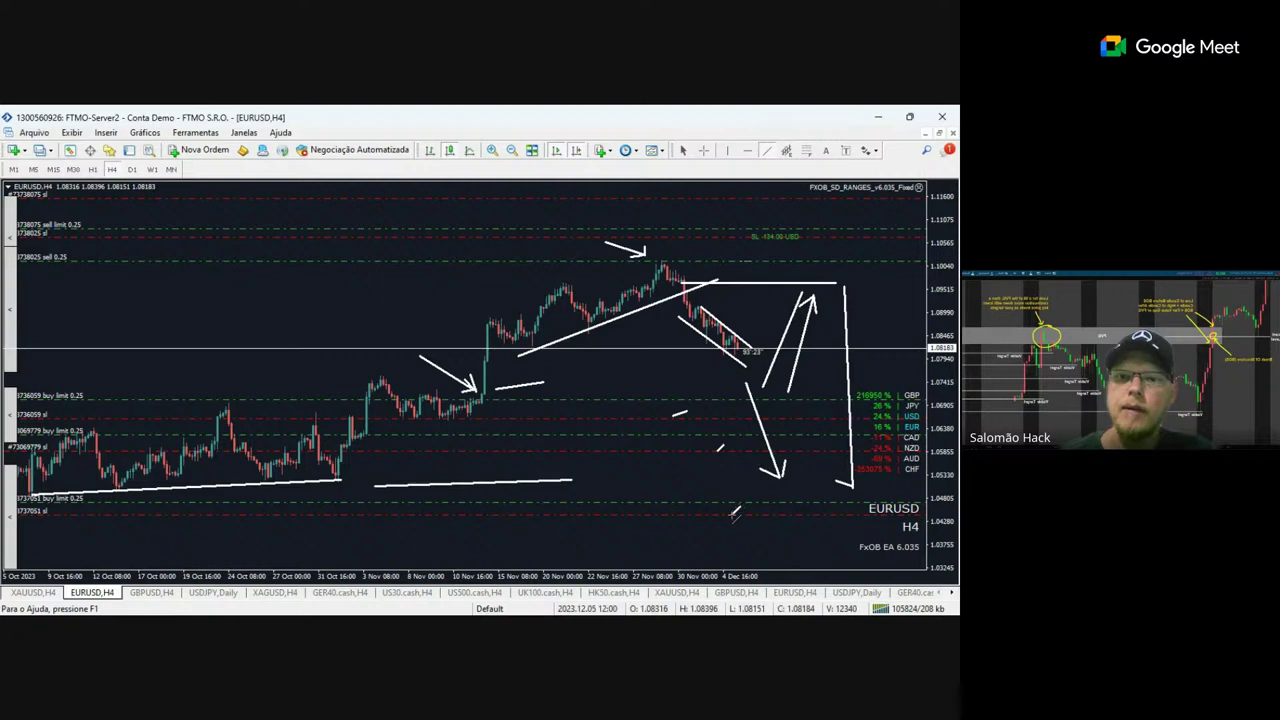
Draw a long arrow falling from about 1.1010 to 1.0340 and a small arrow pointing at the 1.0970 level.
click(768, 151)
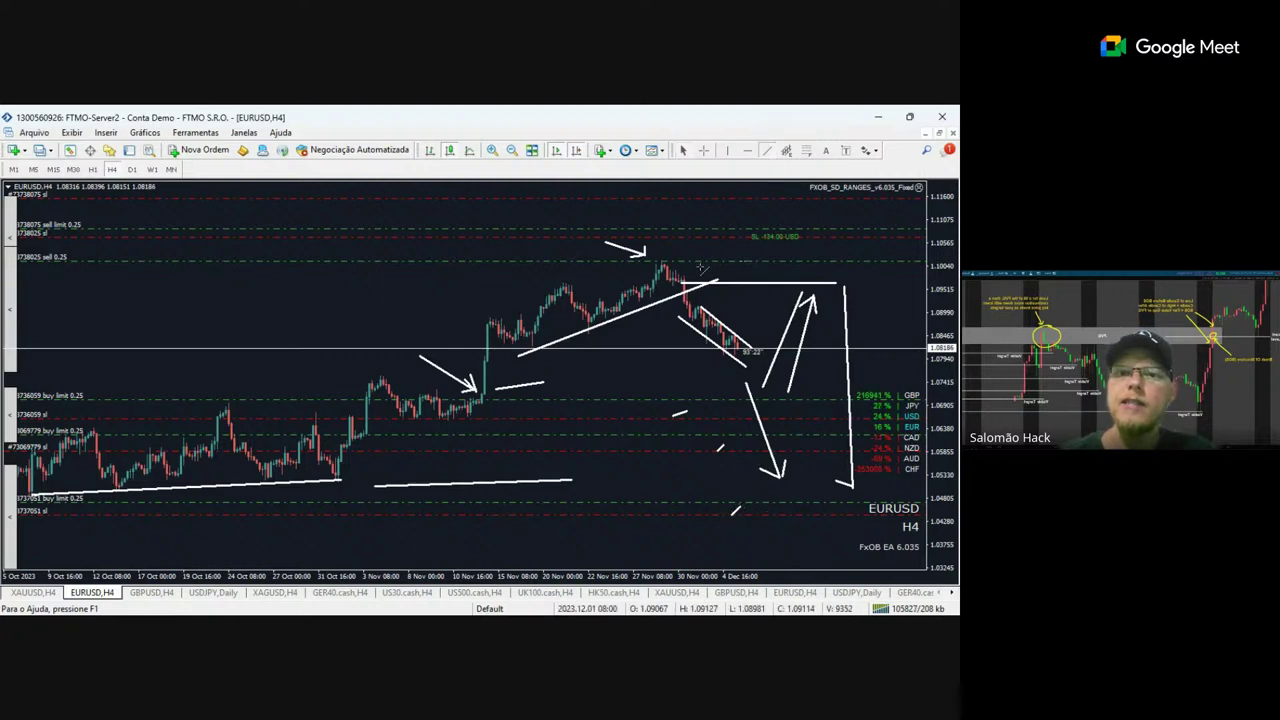
drag(689, 263, 779, 558)
click(768, 151)
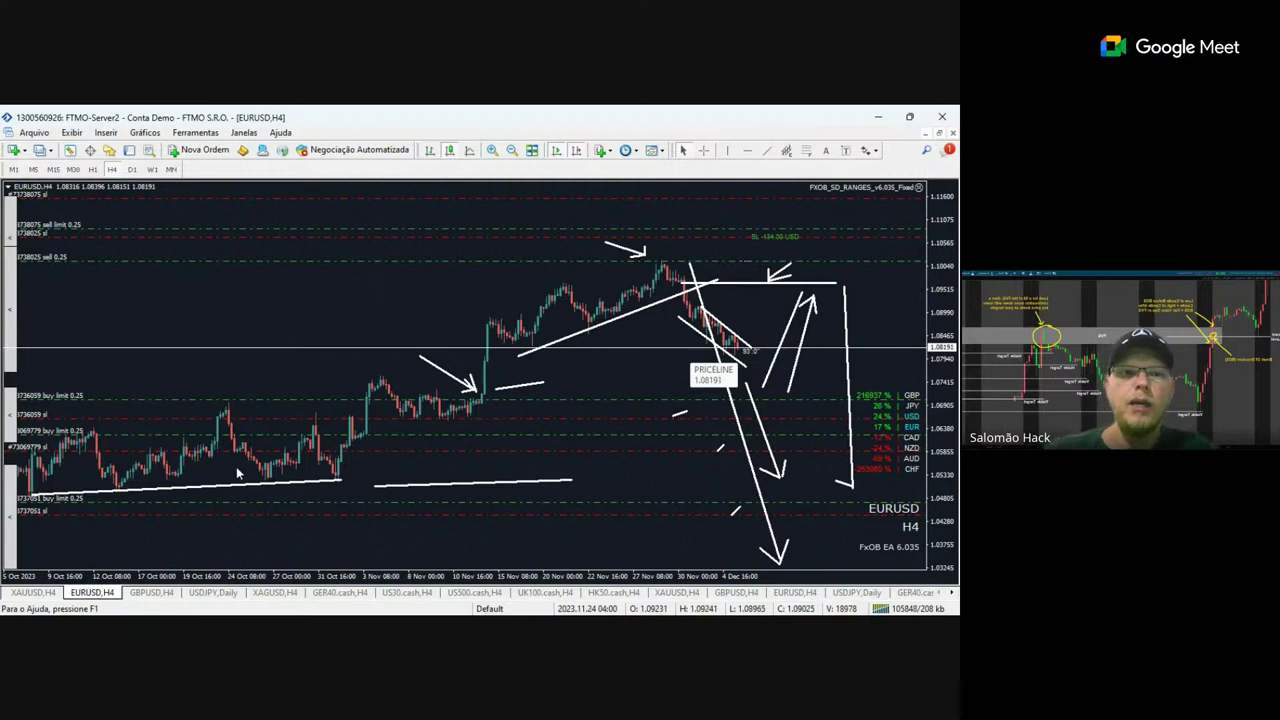
Clear the drawings, switch EURUSD to the daily timeframe and back to H4, and turn off the period separators.
click(131, 169)
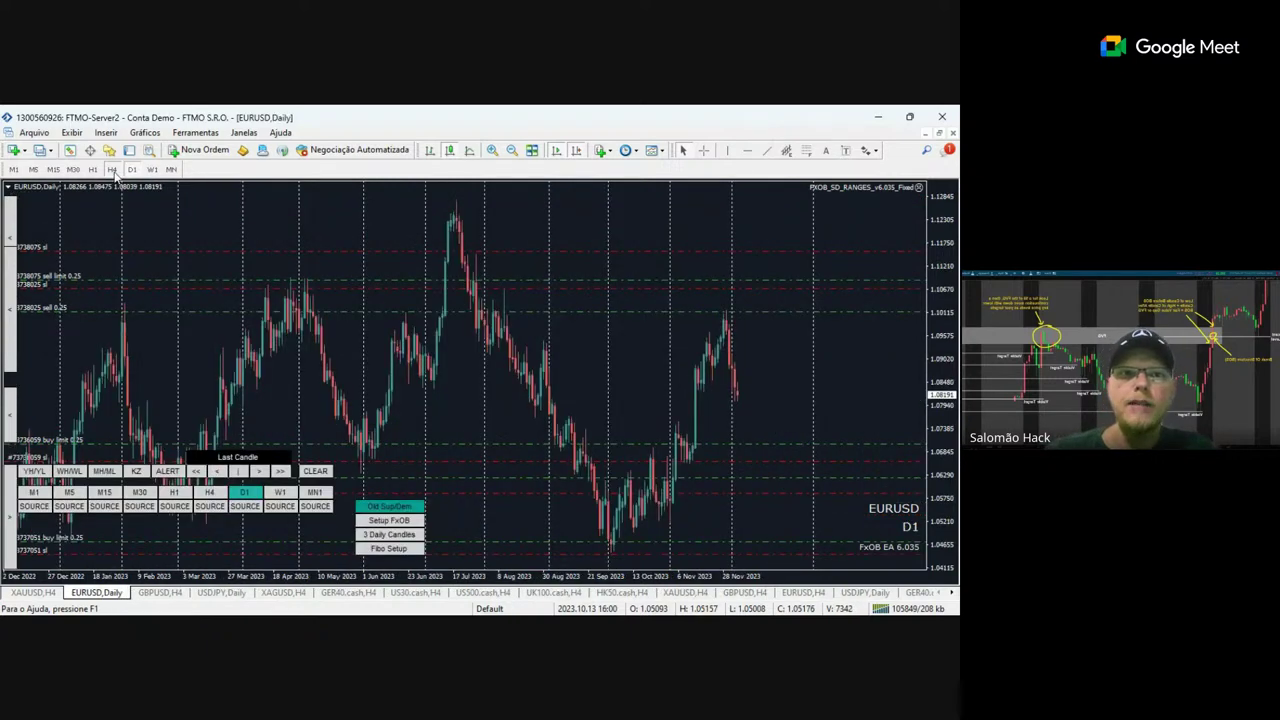
click(112, 169)
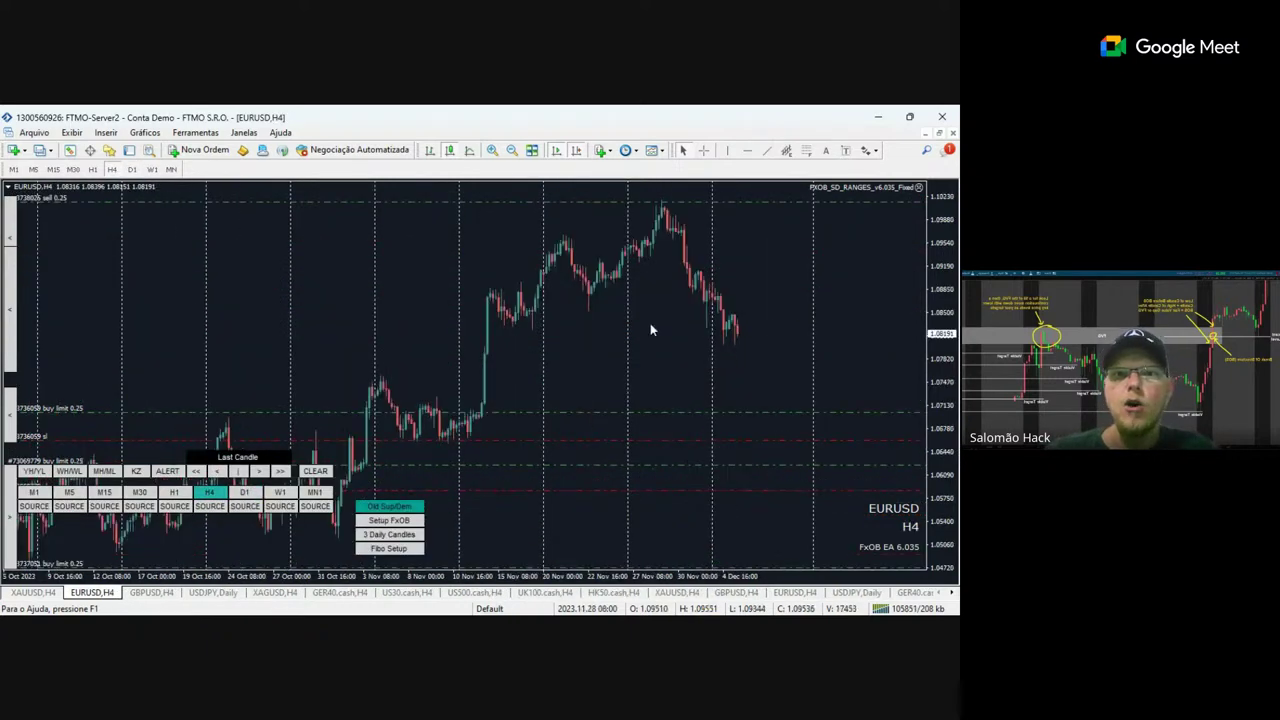
click(706, 607)
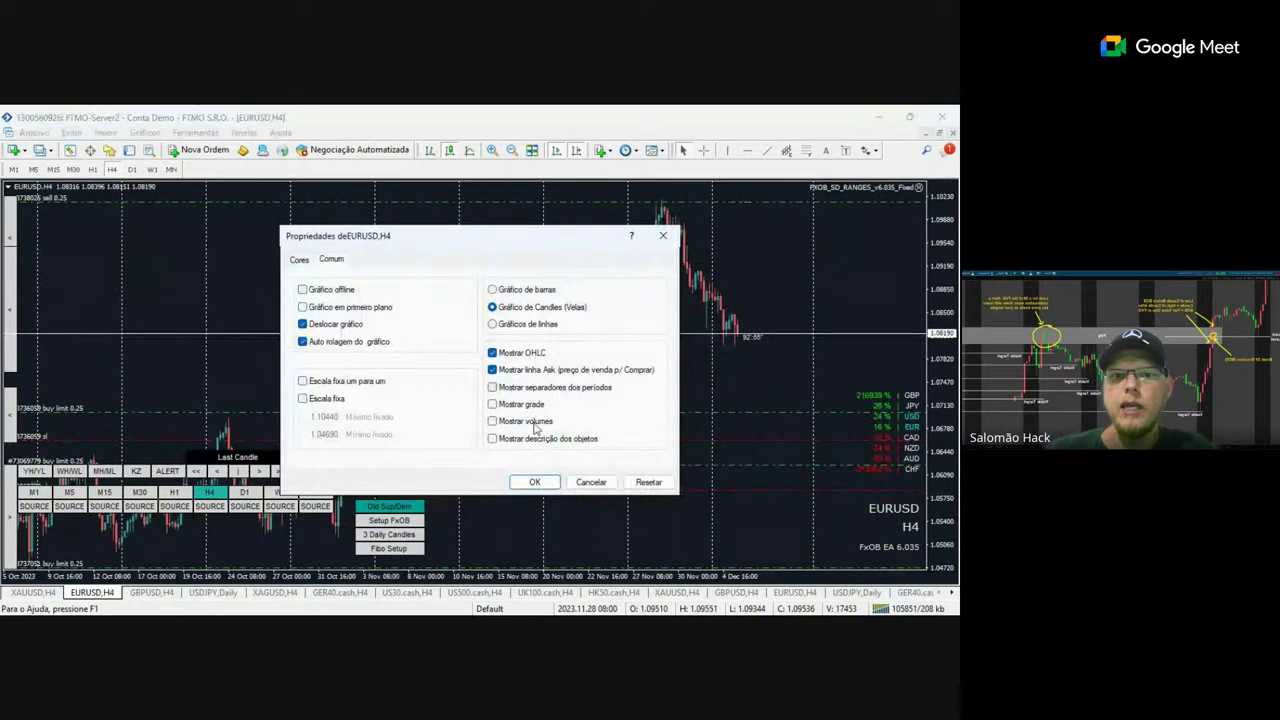
click(534, 482)
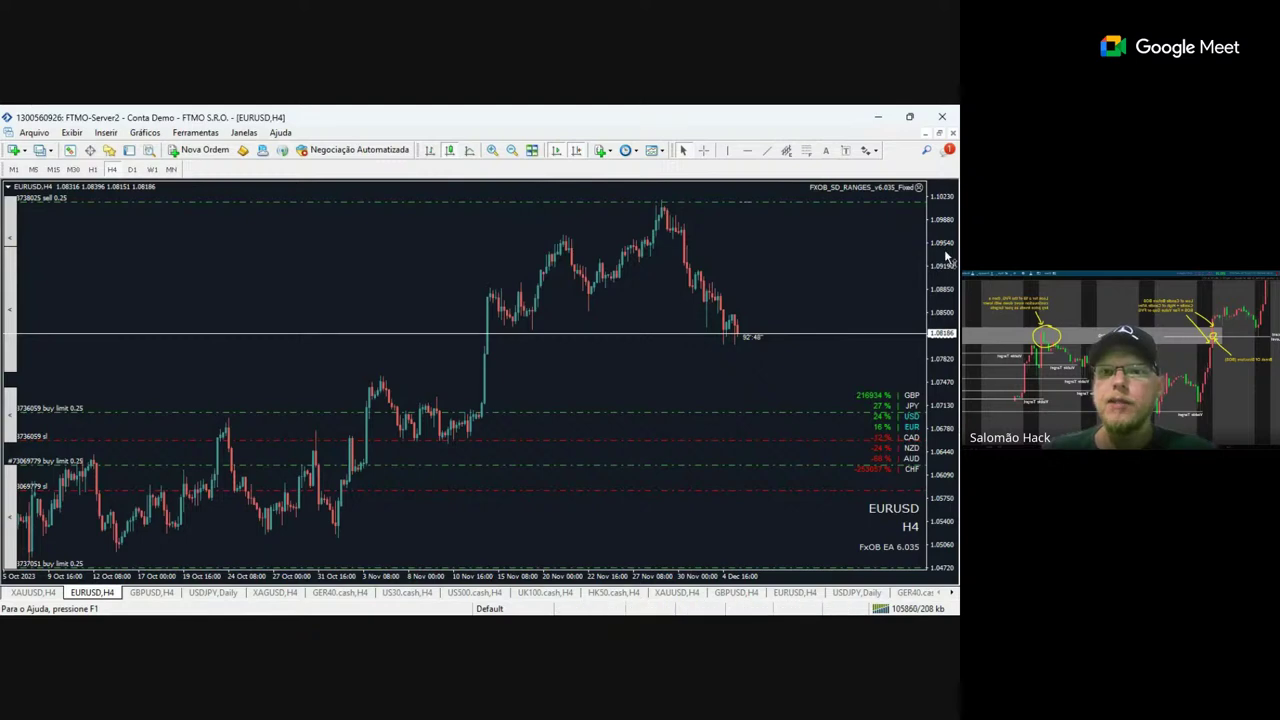
Draw a trend line under the November lows from about 1.0815 to 1.0965 and a horizontal level at about 1.0970.
mouse_move(937, 315)
mouse_down()
mouse_move(945, 350)
mouse_move(945, 297)
mouse_up()
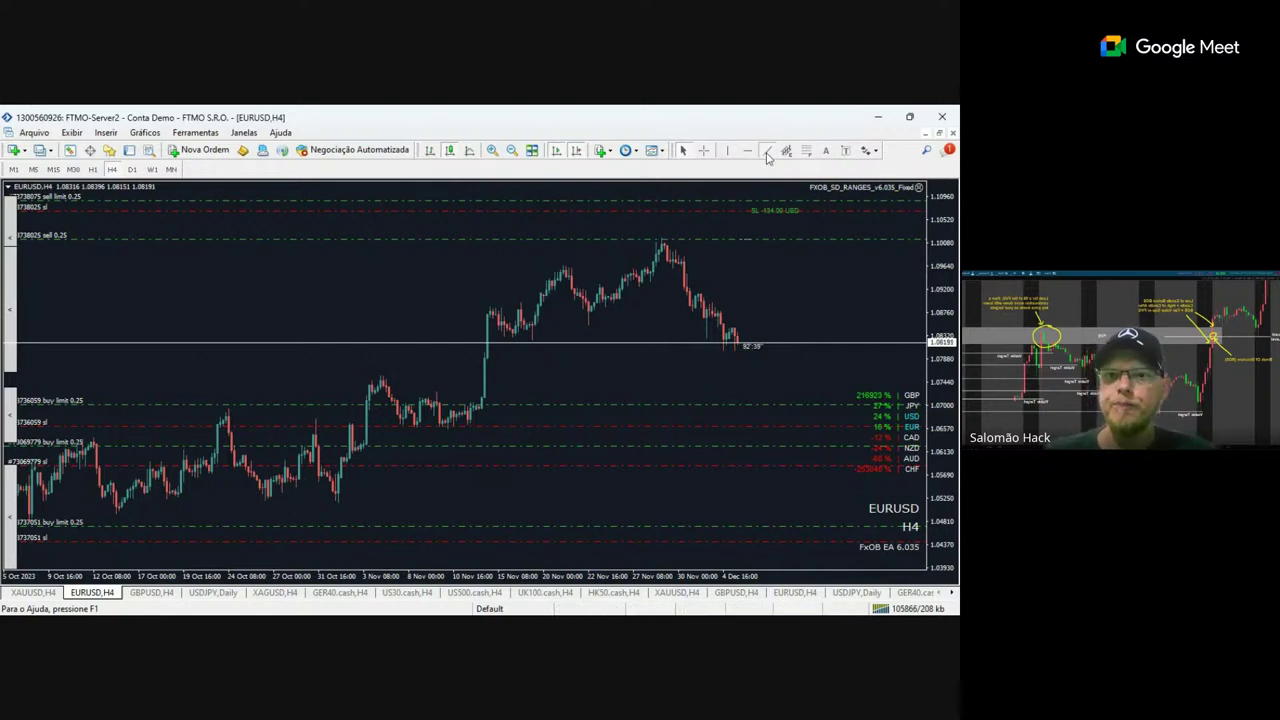
drag(521, 345, 706, 268)
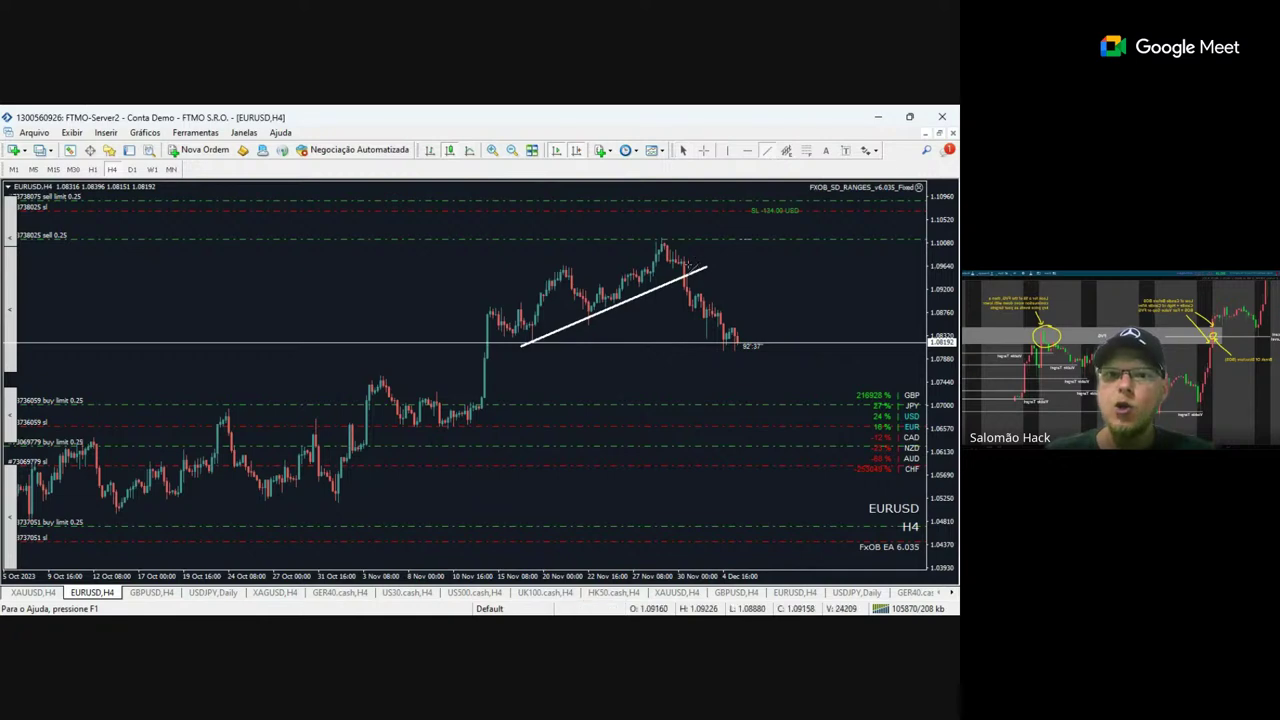
drag(735, 266, 840, 266)
double_click(824, 264)
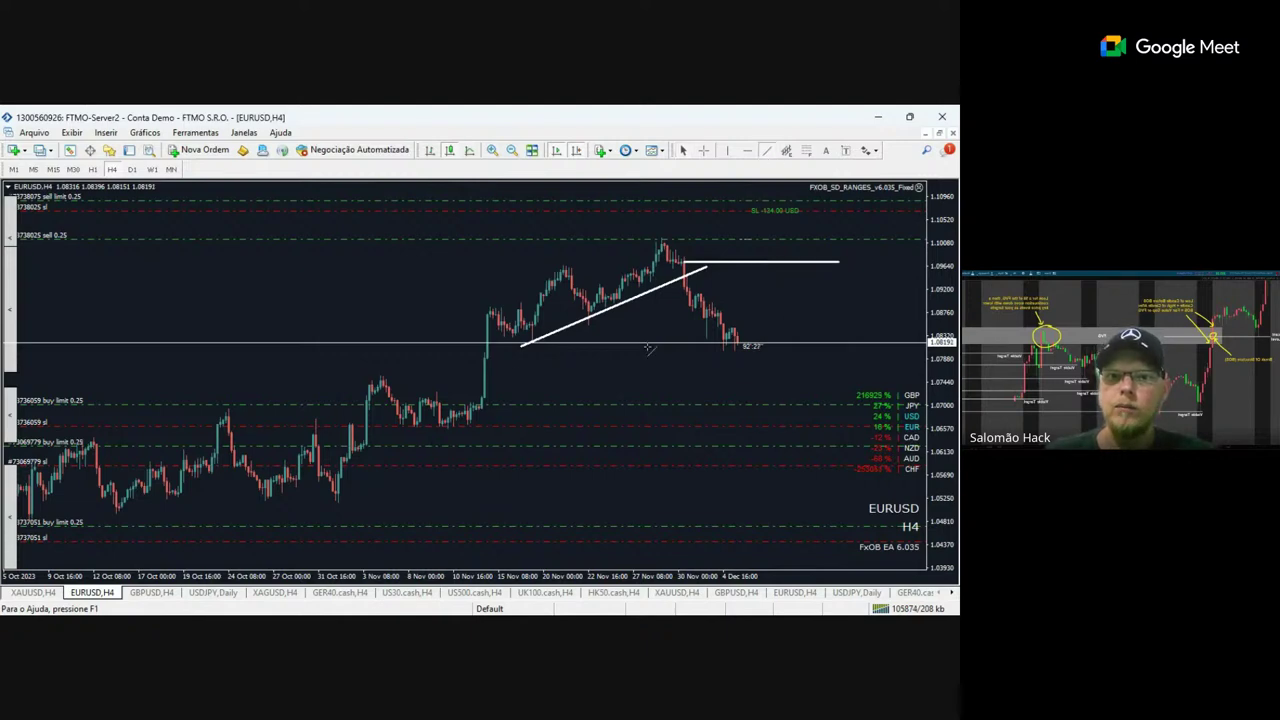
Sketch two rising lines from about 1.0710 and 1.0630 to about 1.0930, and two falling lines to about 1.0505 and 1.0570.
drag(495, 401, 732, 283)
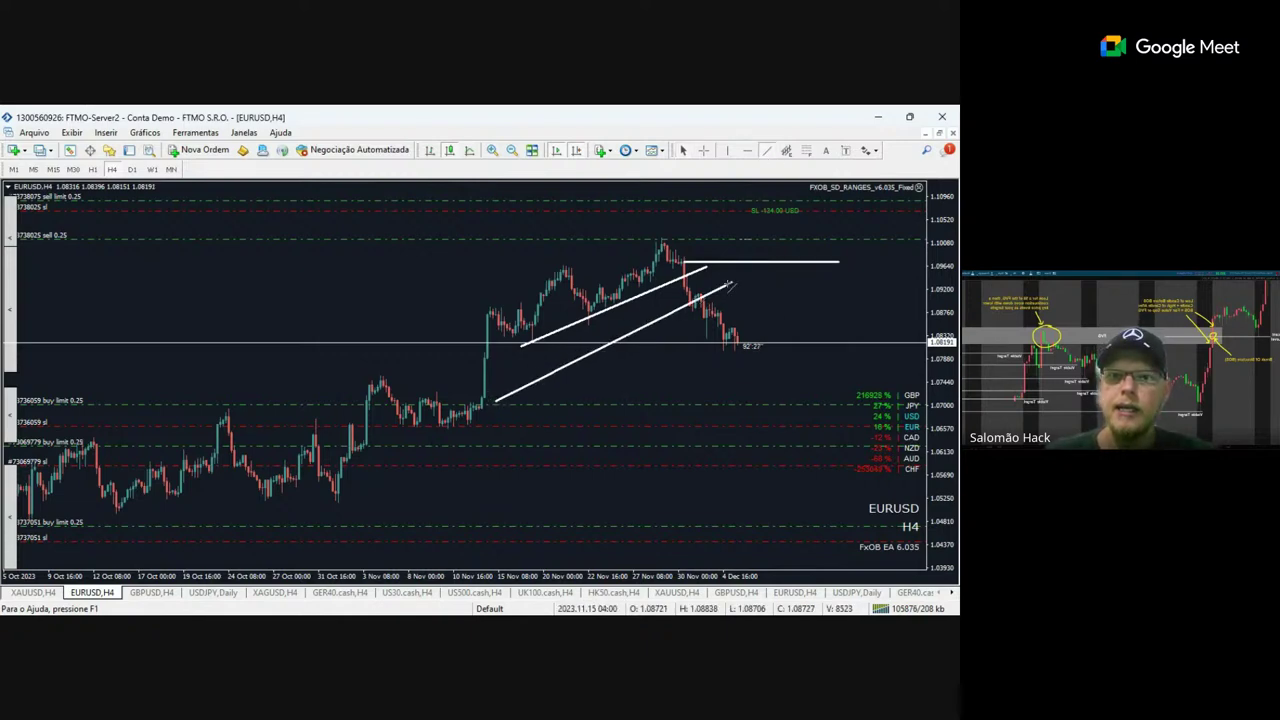
click(766, 150)
drag(767, 274, 837, 511)
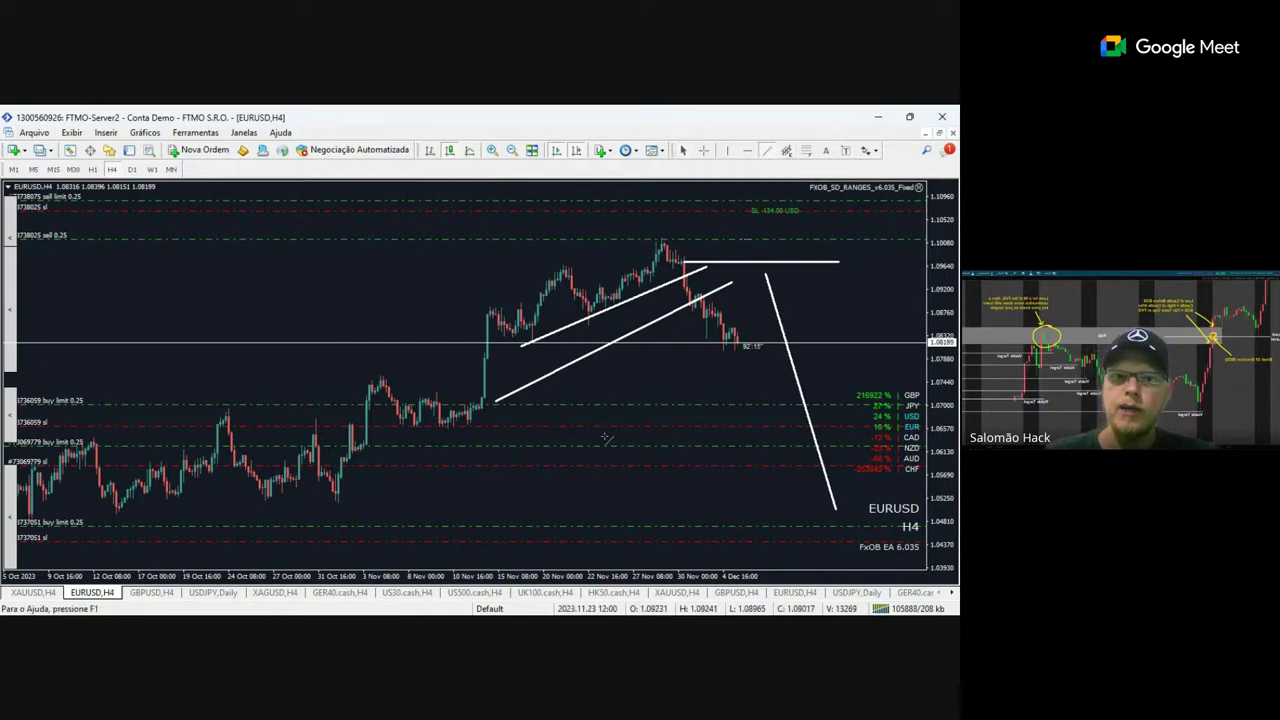
mouse_move(618, 442)
mouse_down()
mouse_move(671, 394)
mouse_move(740, 287)
mouse_move(782, 474)
mouse_up()
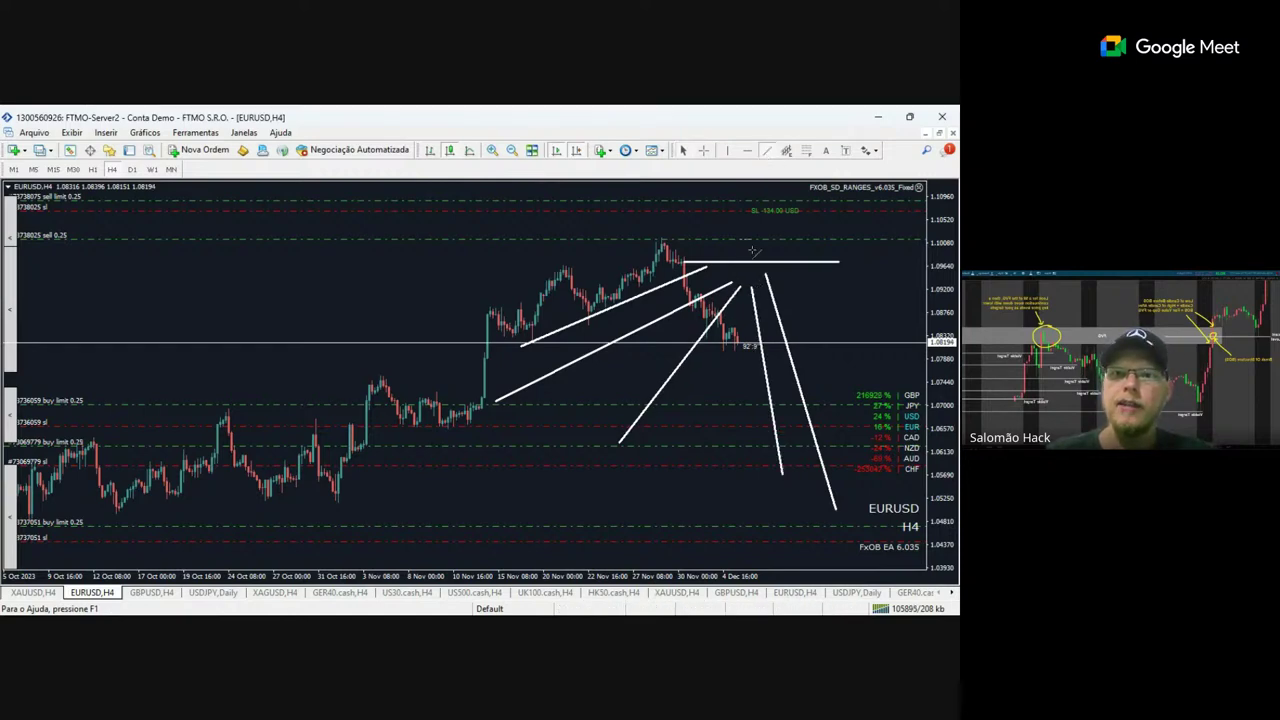
Draw a horizontal level at about 1.0905 past the latest candles and a short line meeting the end of the 1.0970 level.
drag(718, 297, 887, 298)
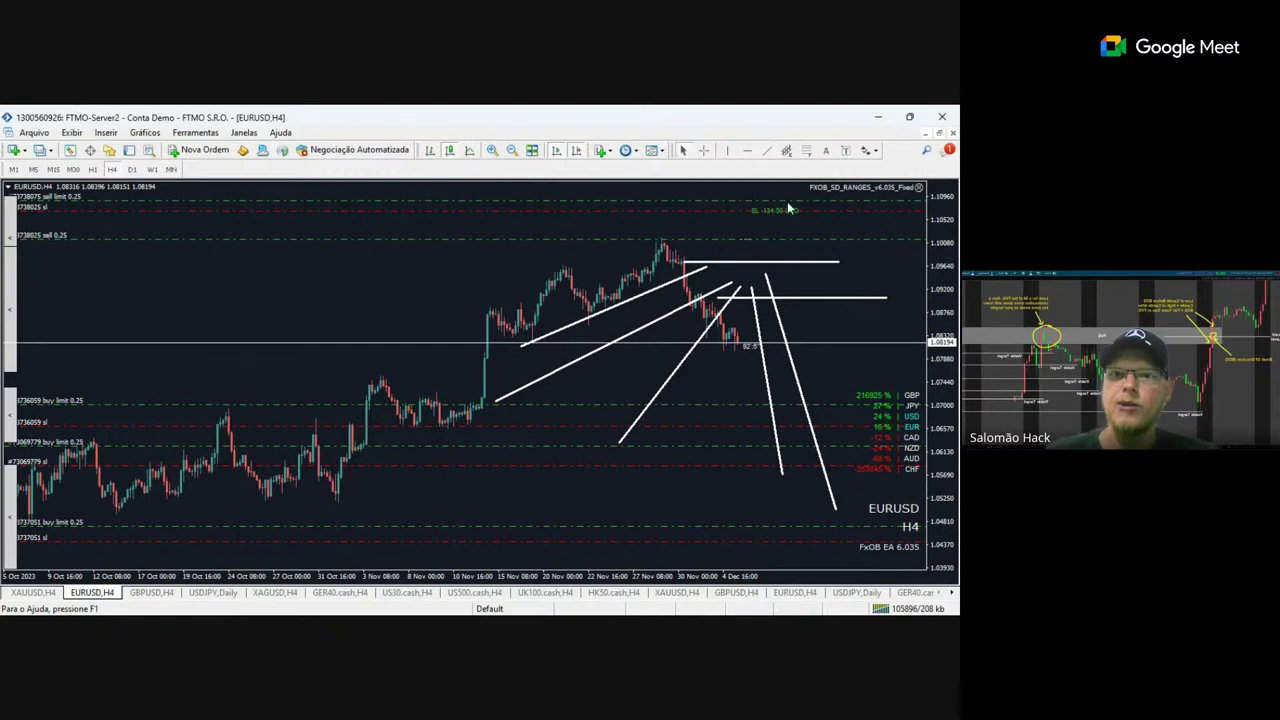
click(766, 150)
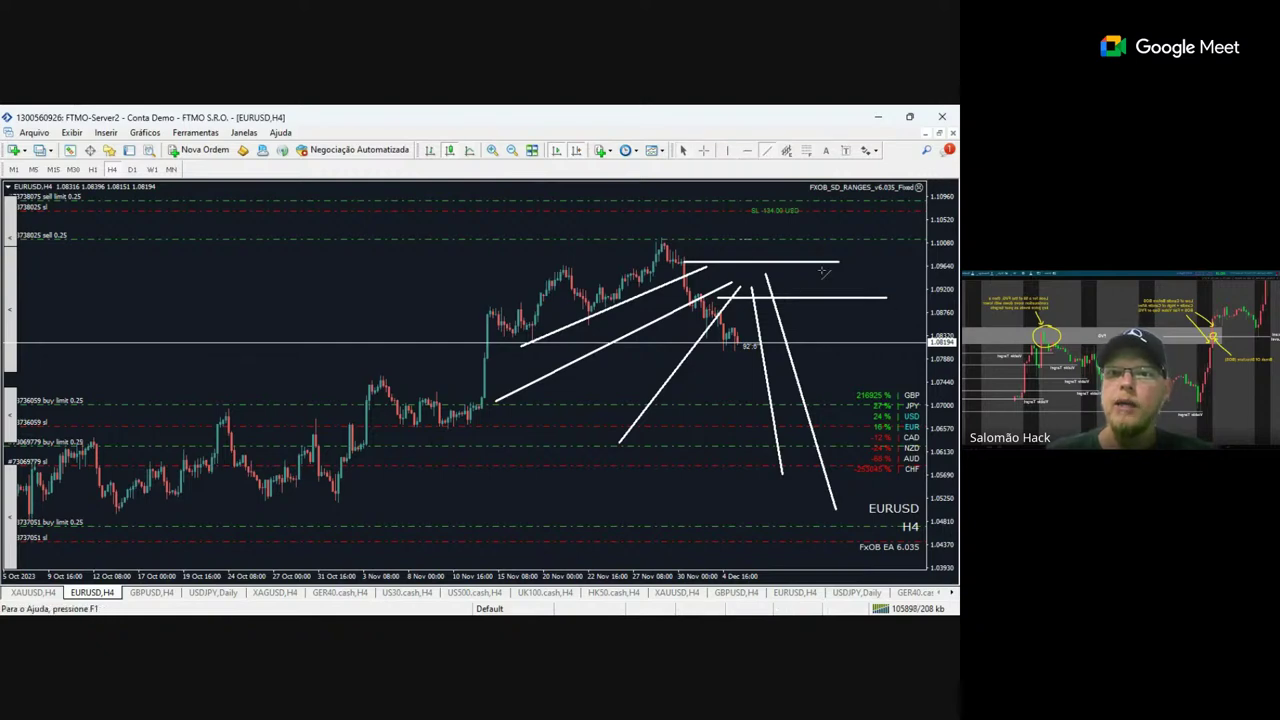
drag(861, 251, 832, 262)
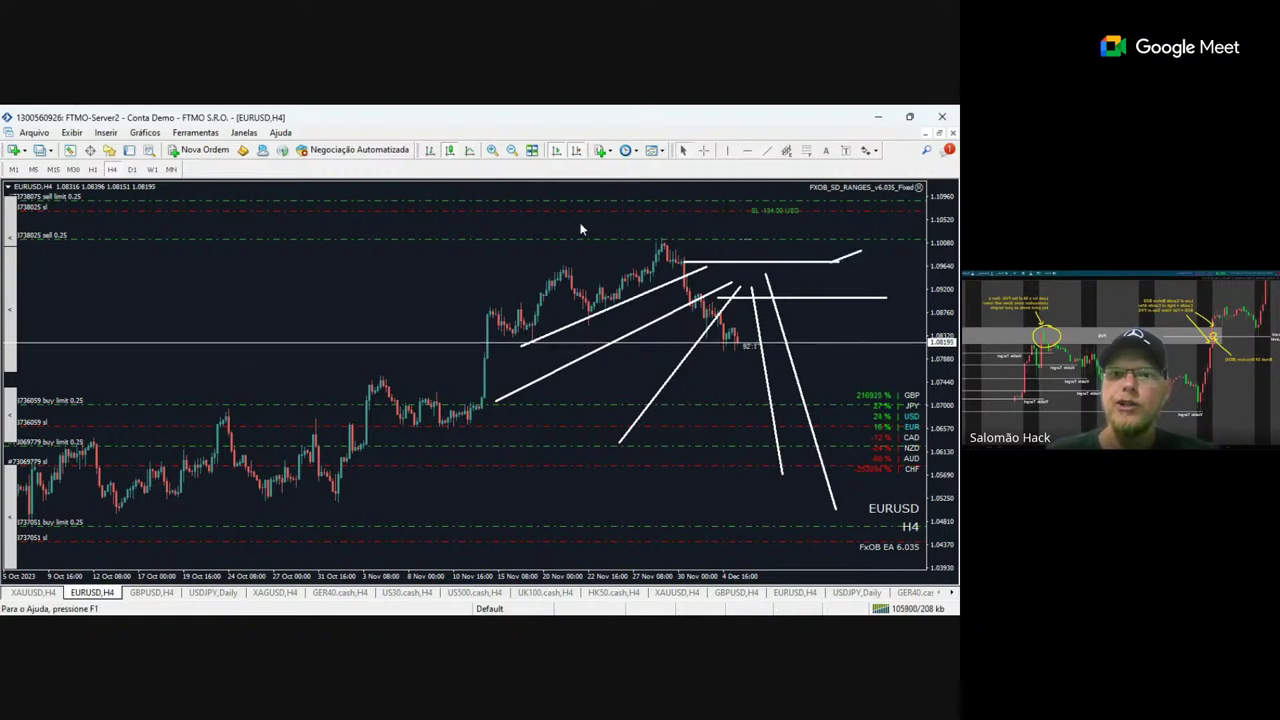
Delete the lower rising lines, both falling lines, the 1.0905 level and the short line, keeping the trend line and 1.0970 level.
double_click(658, 322)
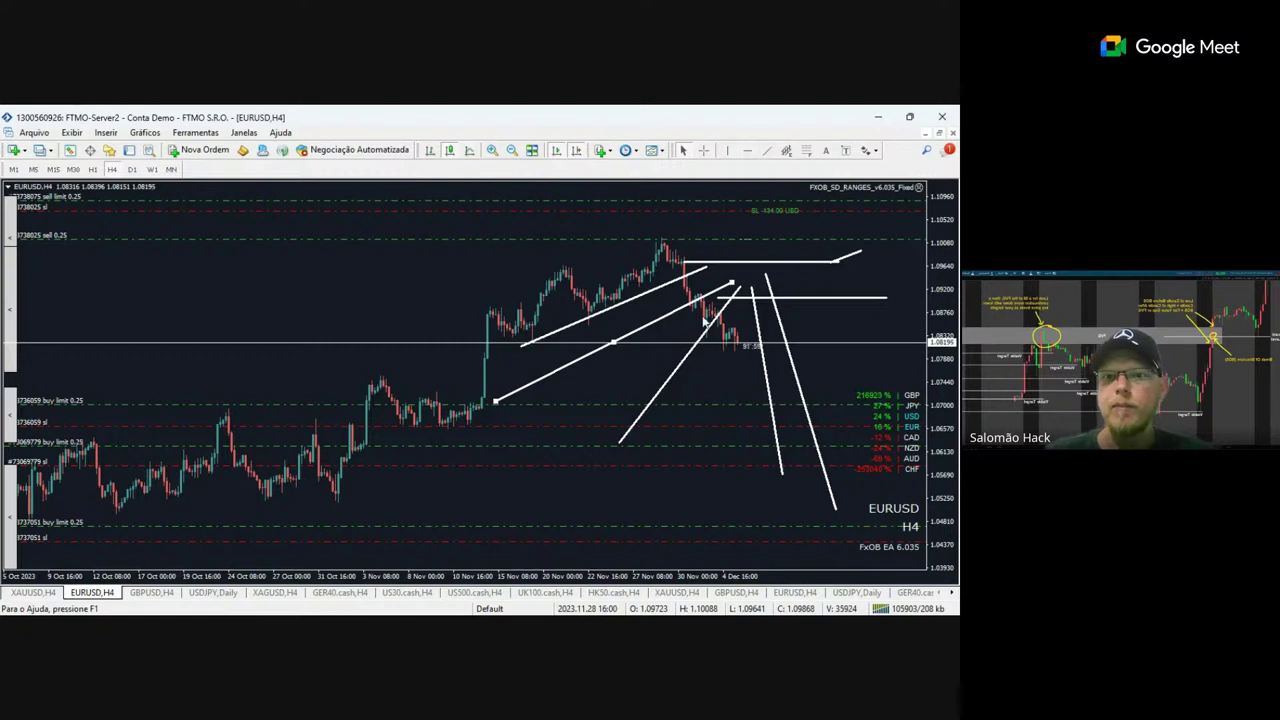
double_click(757, 322)
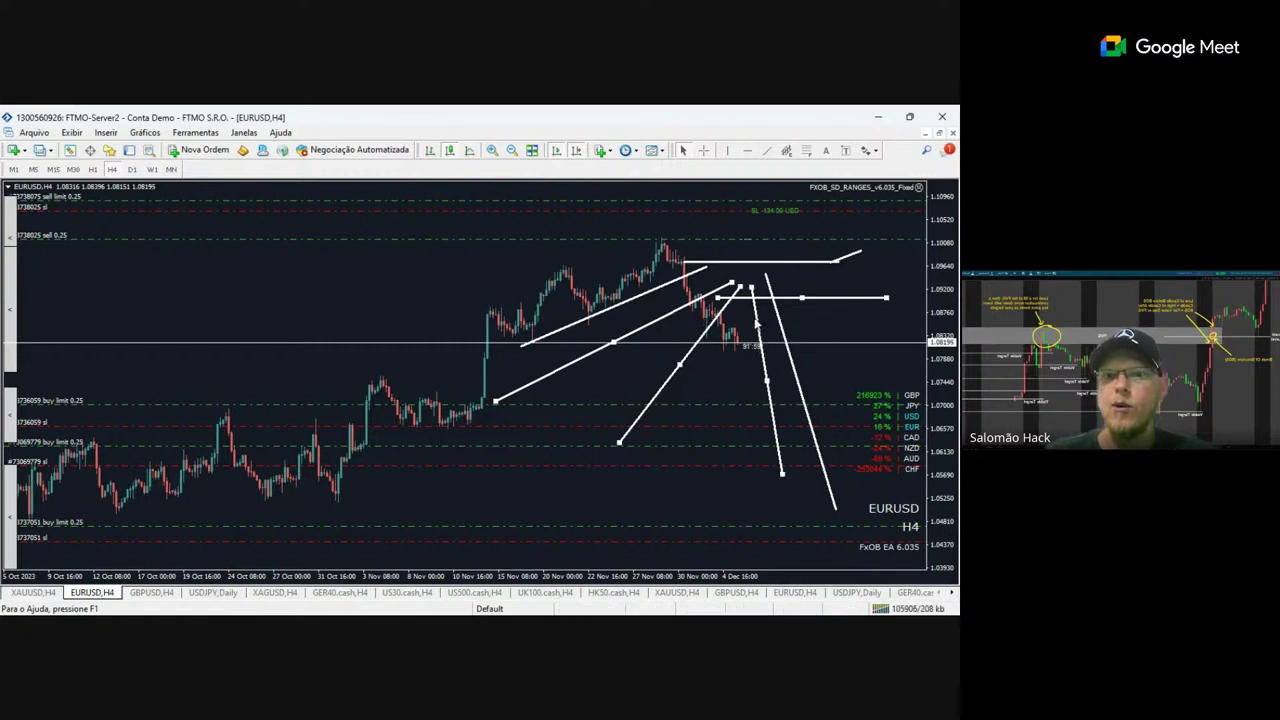
double_click(779, 318)
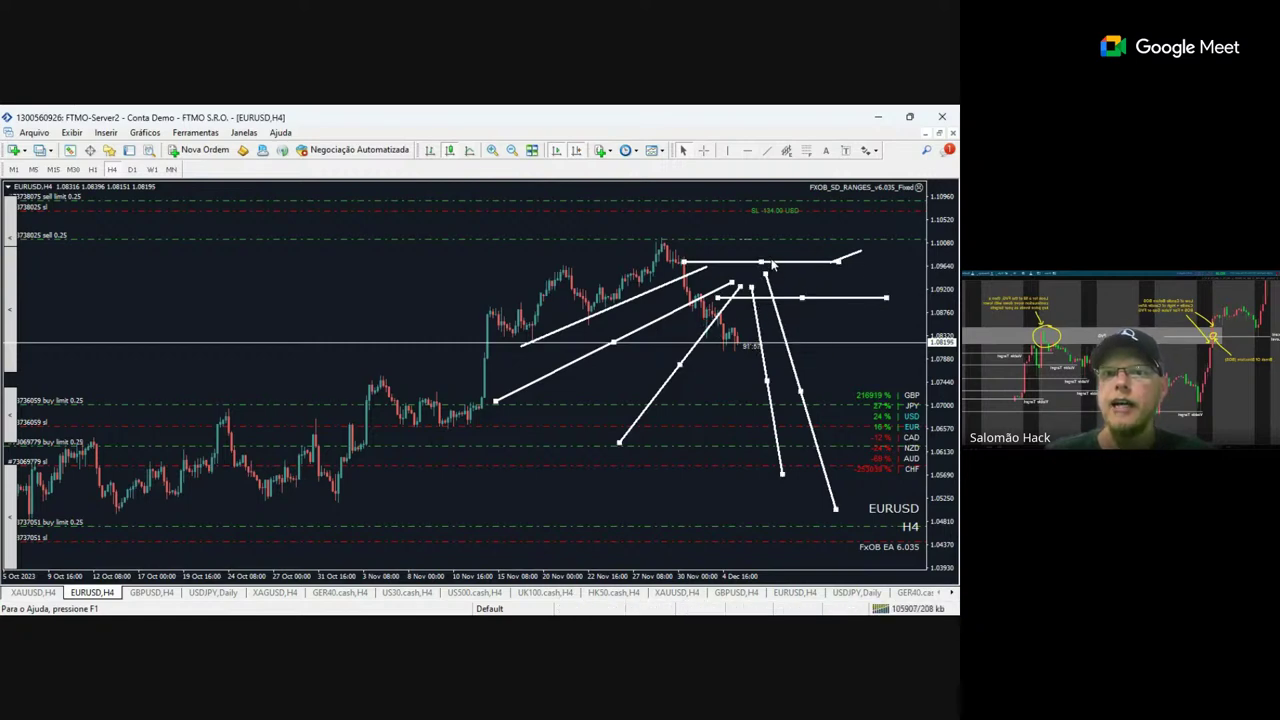
double_click(852, 256)
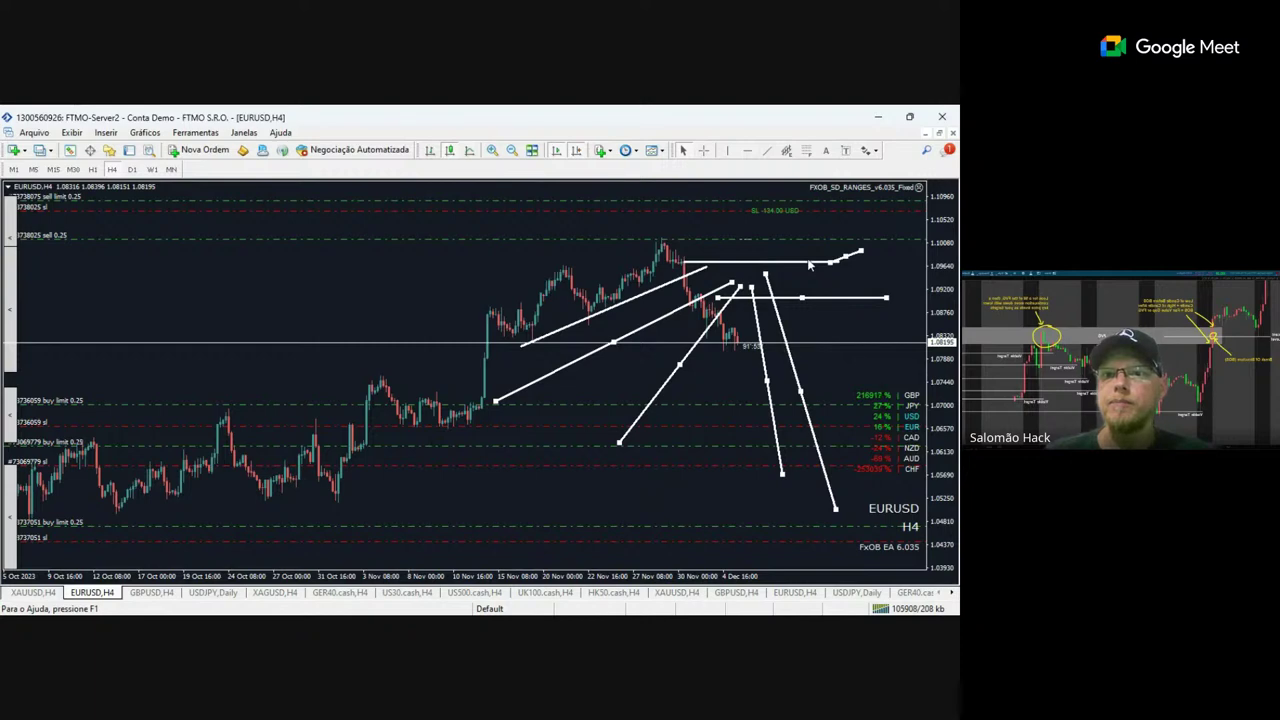
key(Delete)
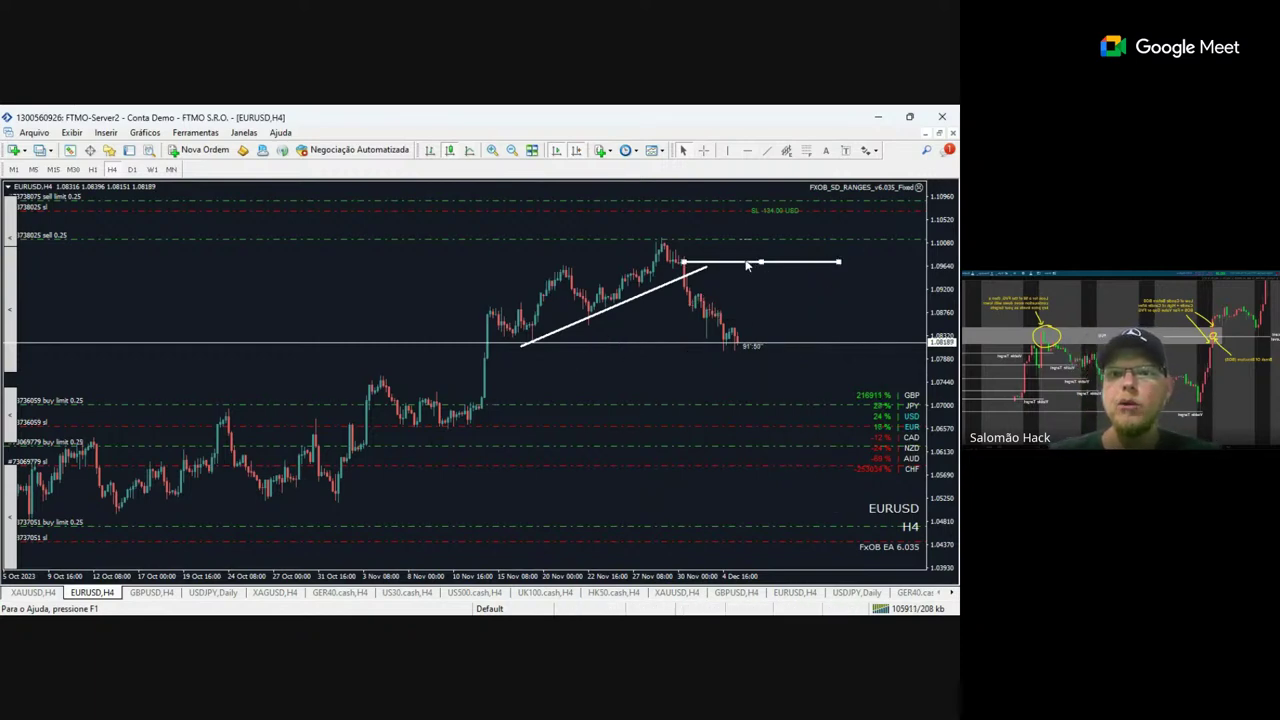
Shift the 1.0970 level slightly down and back in time, and draw a nearly horizontal line at about 1.0850 from the 22 November low.
drag(761, 262, 757, 266)
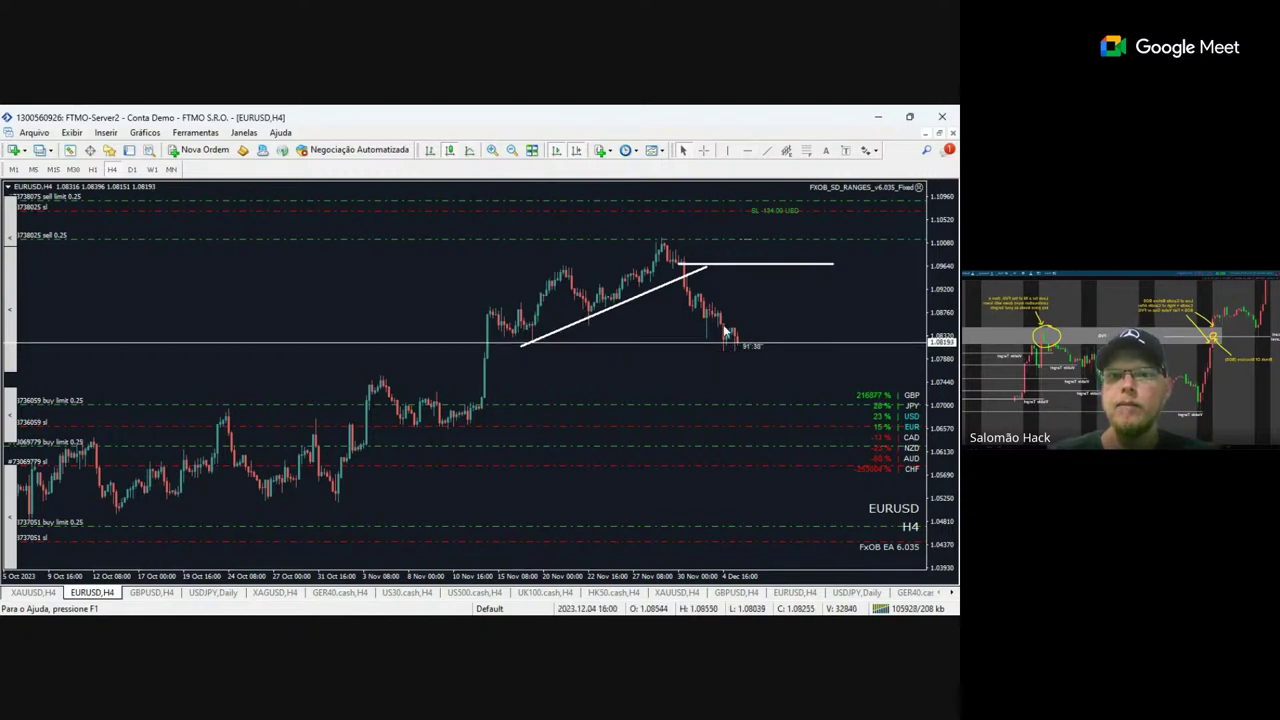
click(770, 150)
drag(590, 325, 736, 327)
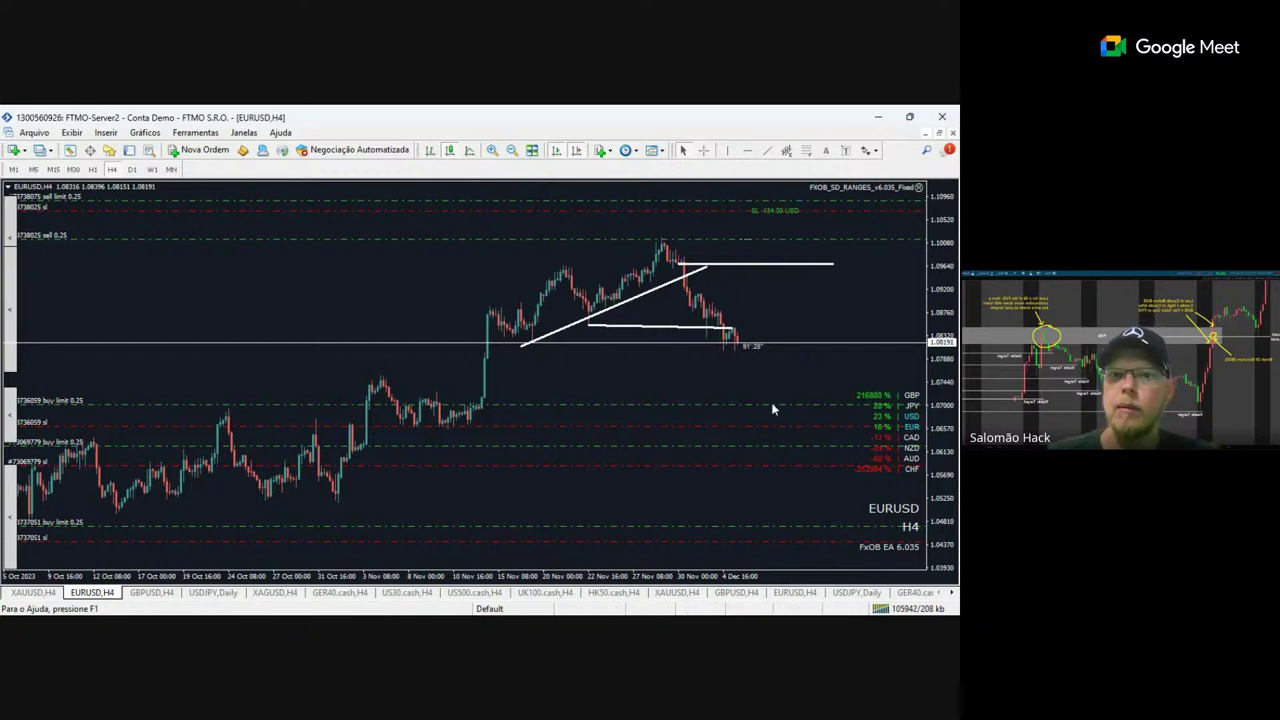
Point a small arrow at the 1.0970 level and draw a long falling arrow from about 1.0980 to about 1.0760 past the latest candles.
click(767, 150)
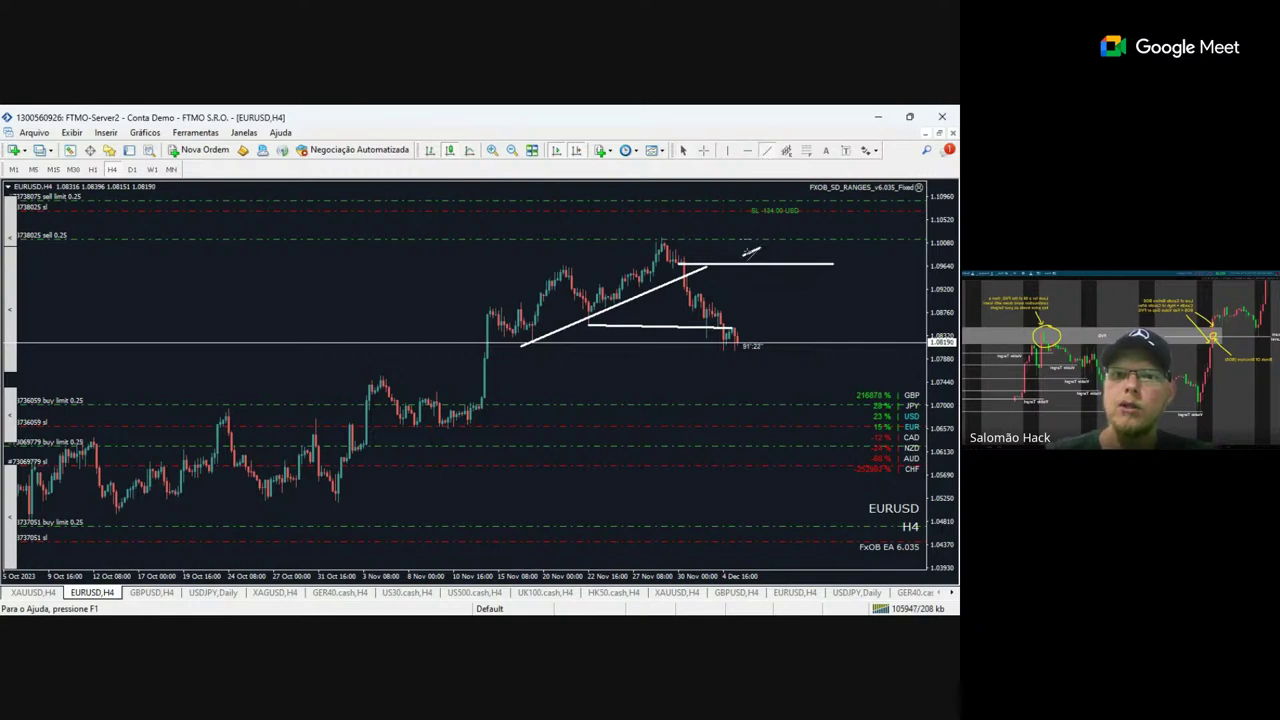
click(769, 151)
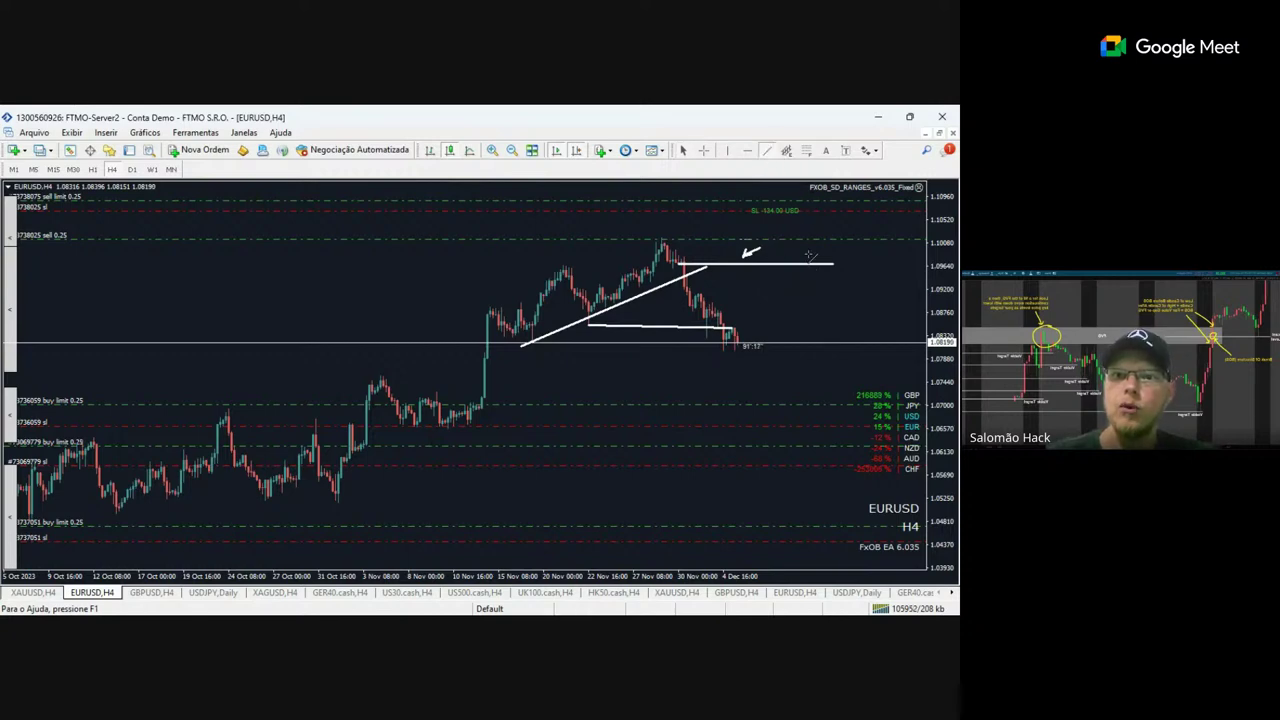
drag(808, 257, 846, 374)
click(769, 151)
click(768, 152)
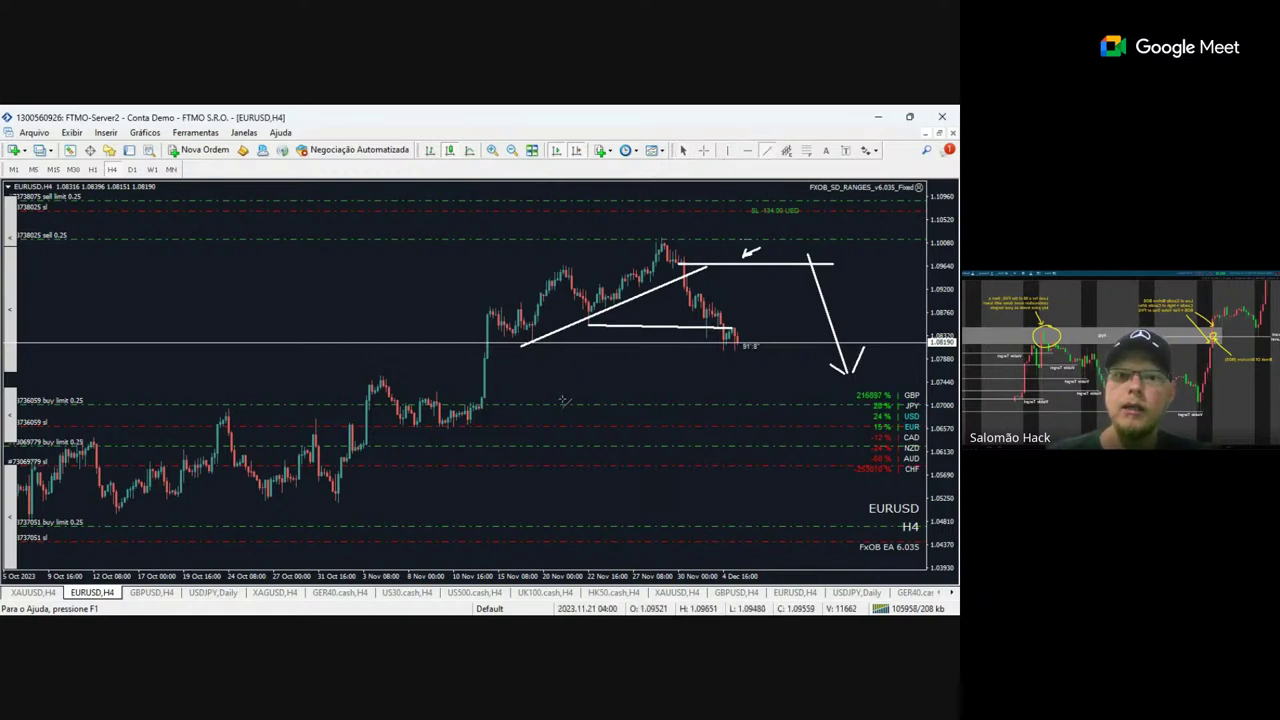
Draw rising lines from about 1.0710 to above 1.1096 and from about 1.0475 to 1.0925, and extend the 1.0850 line past the latest candle.
drag(563, 400, 750, 183)
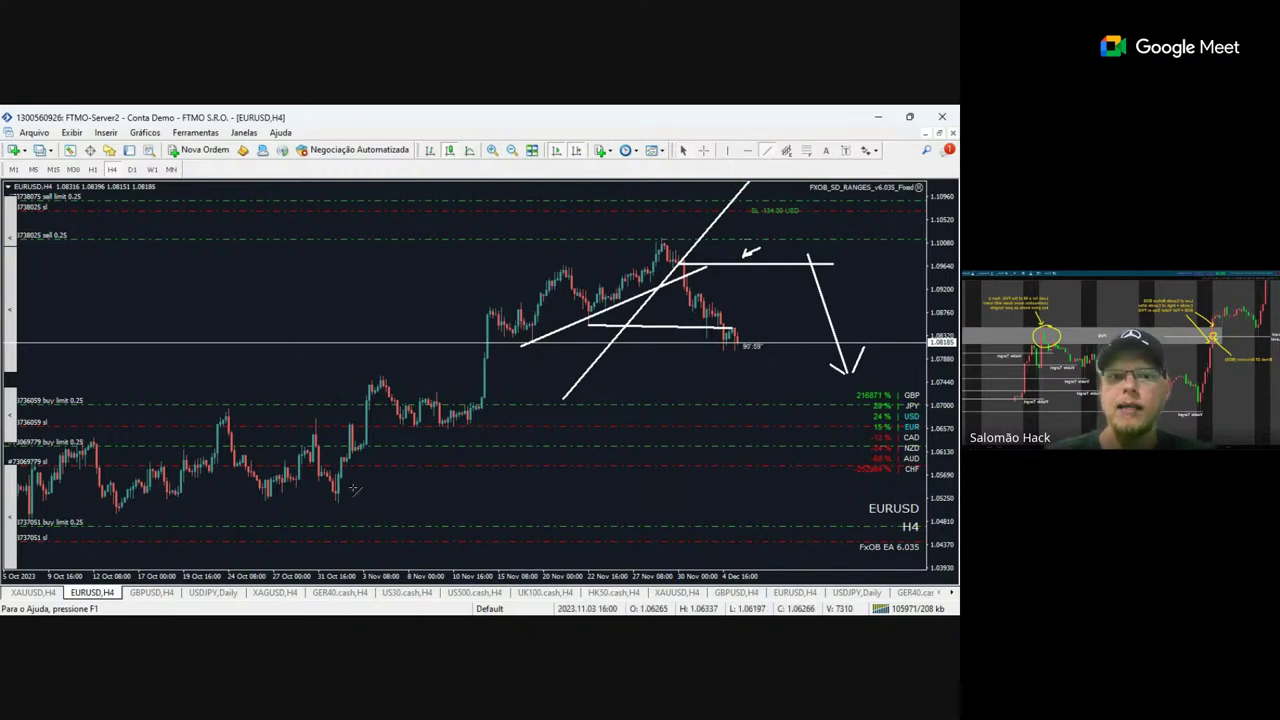
drag(345, 525, 790, 288)
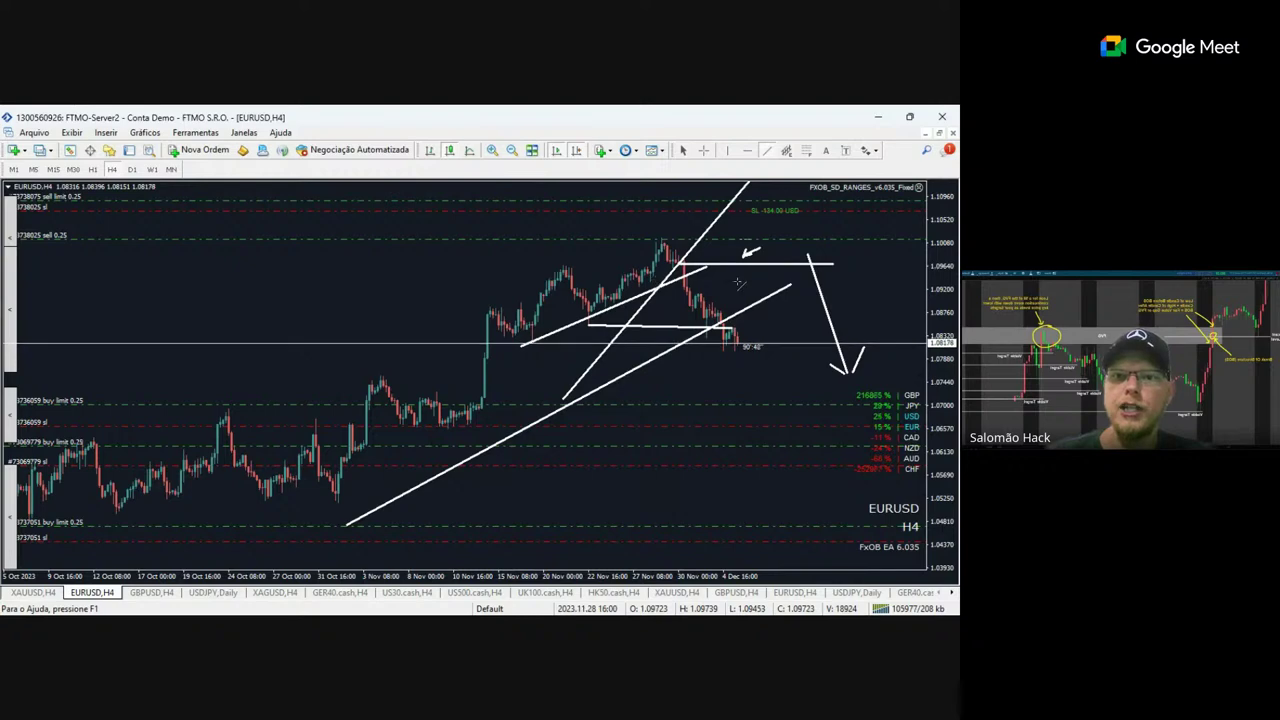
drag(726, 328, 806, 331)
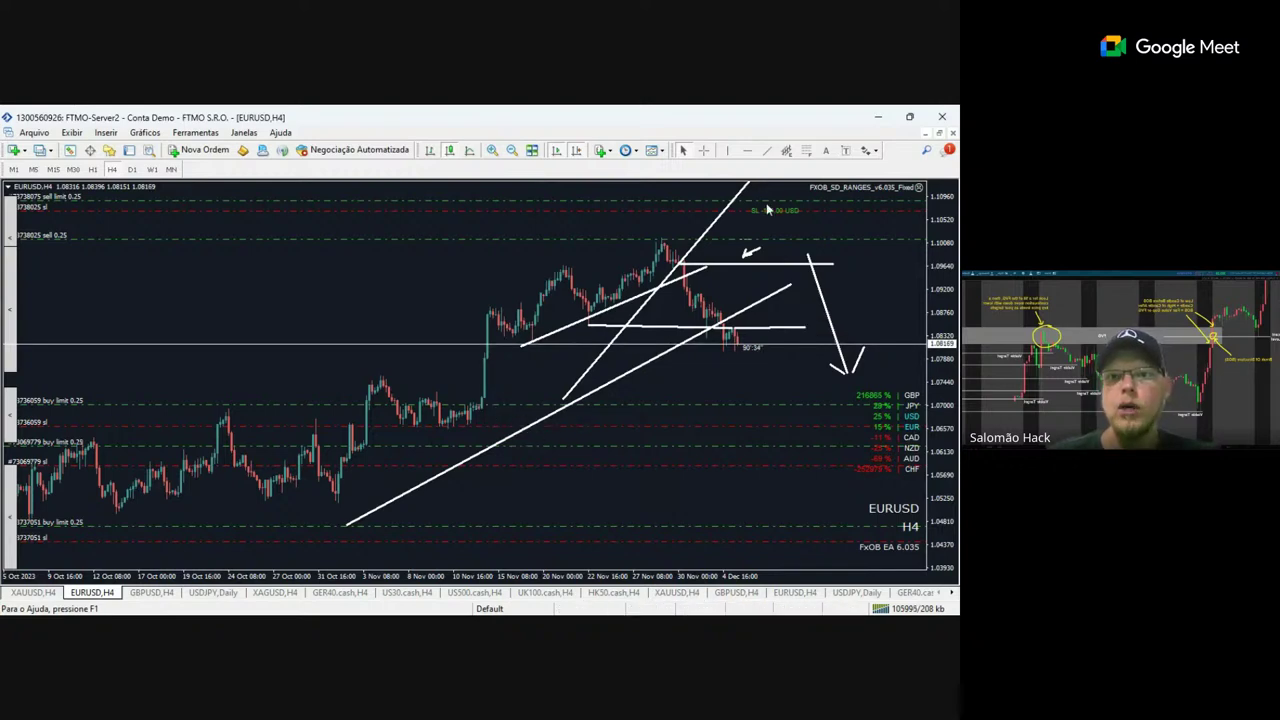
Draw three short falling lines pointing at the November candles, ending at about 1.0830, 1.0860 and 1.0710.
click(769, 151)
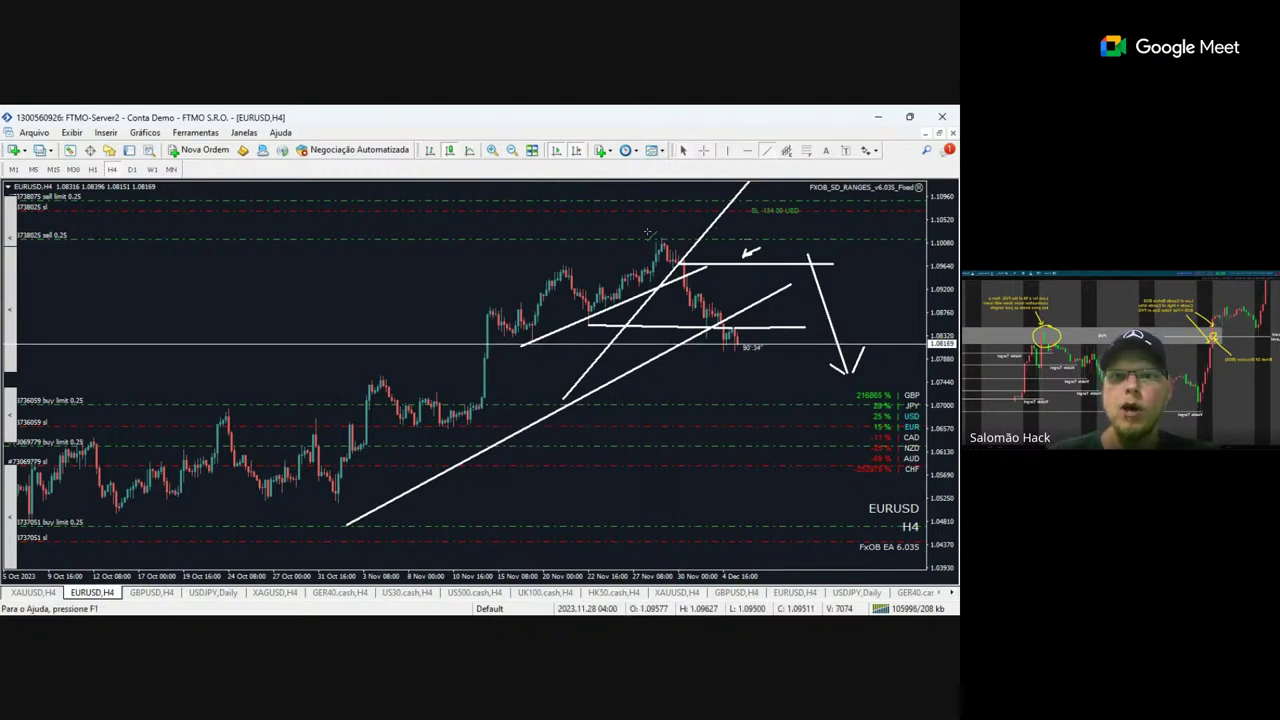
drag(378, 310, 521, 337)
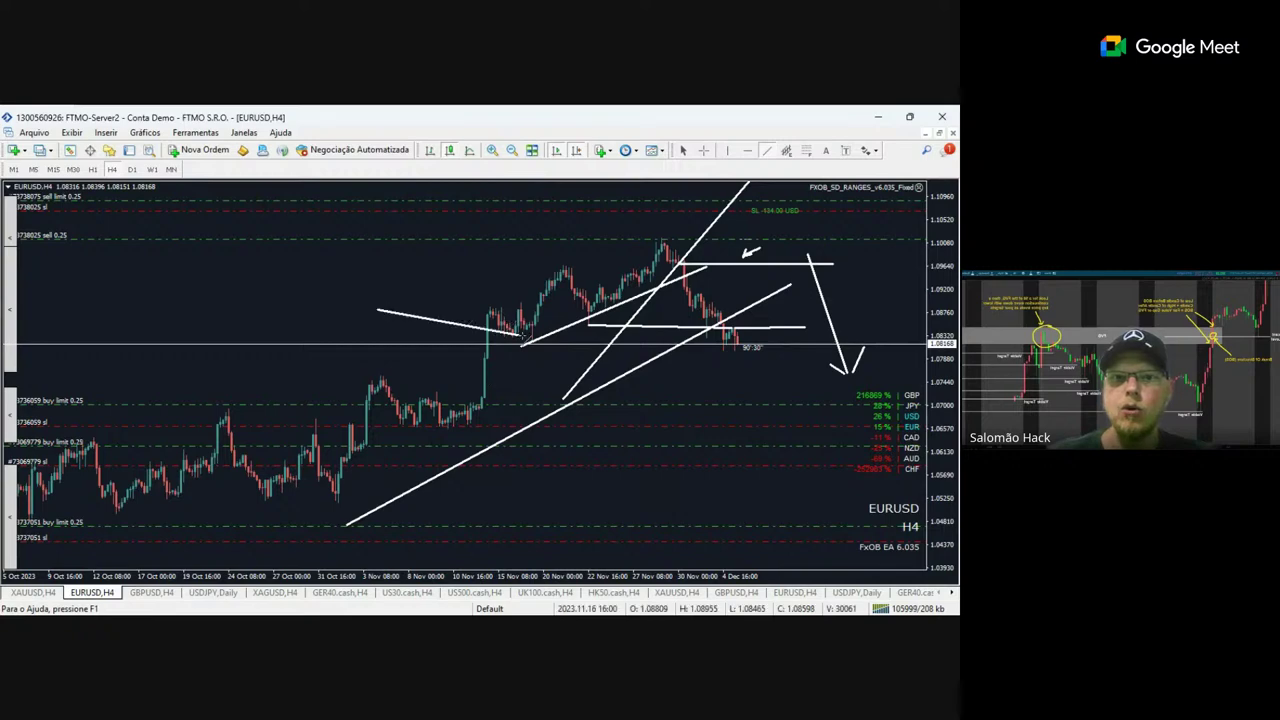
click(769, 151)
drag(461, 286, 569, 321)
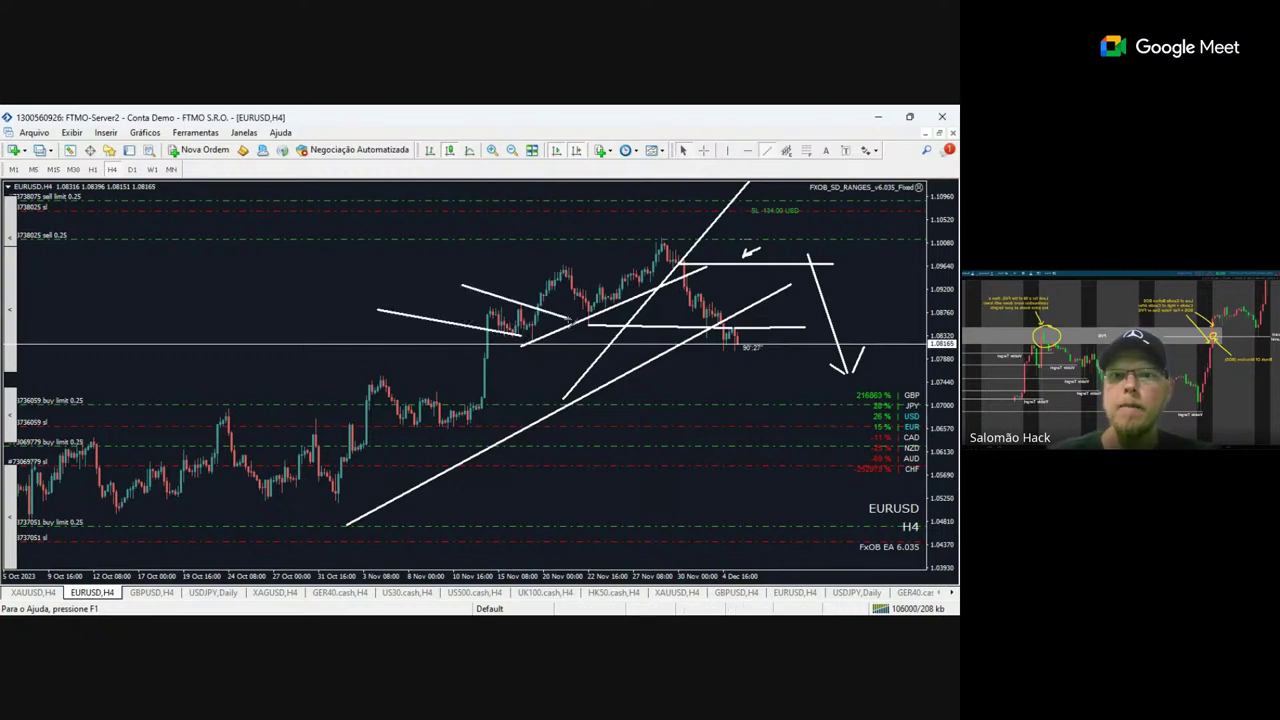
click(769, 151)
drag(240, 347, 378, 401)
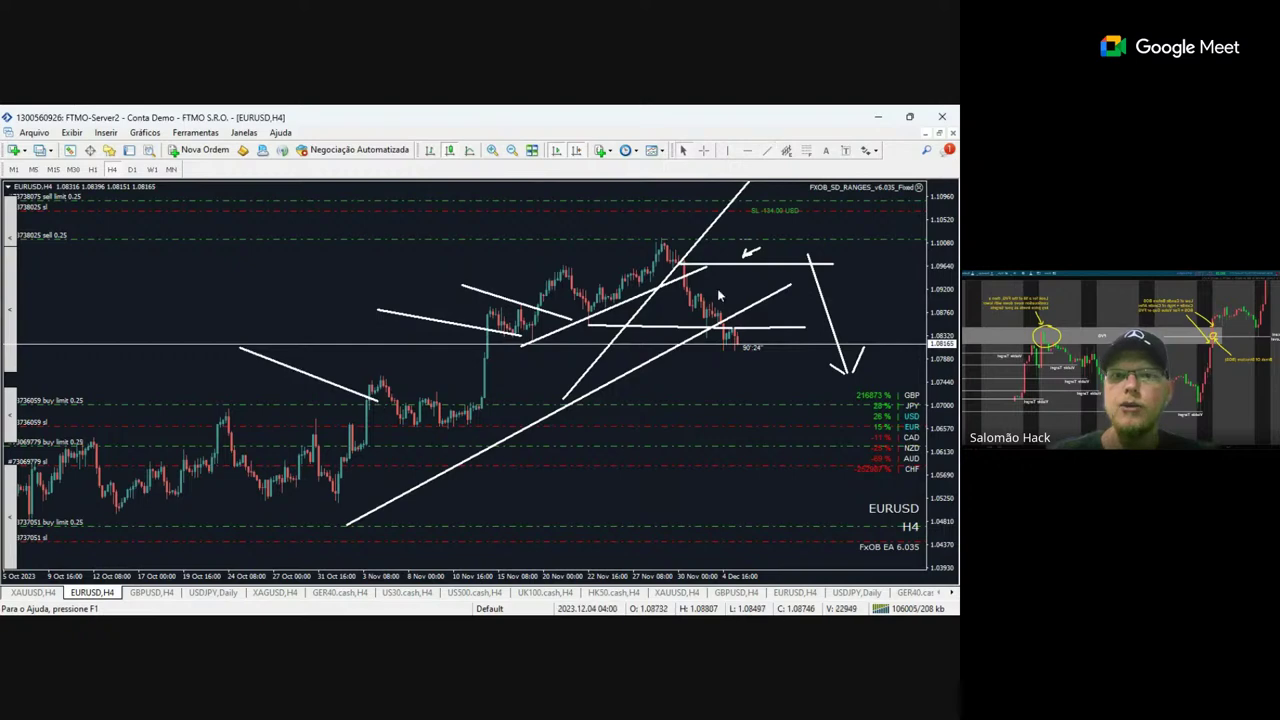
Draw a short rising line under the late October candles from about 1.0515 to 1.0555 and a steep line from about 1.0545 to 1.1090.
click(767, 151)
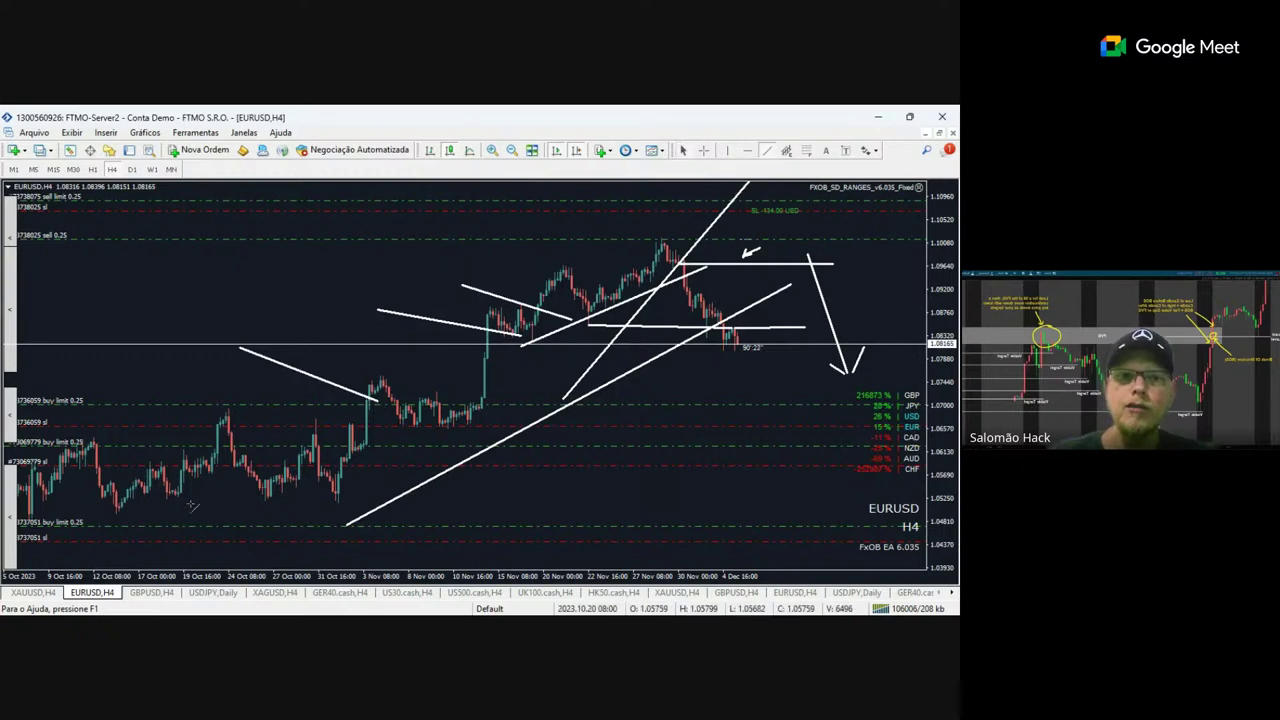
drag(200, 503, 310, 482)
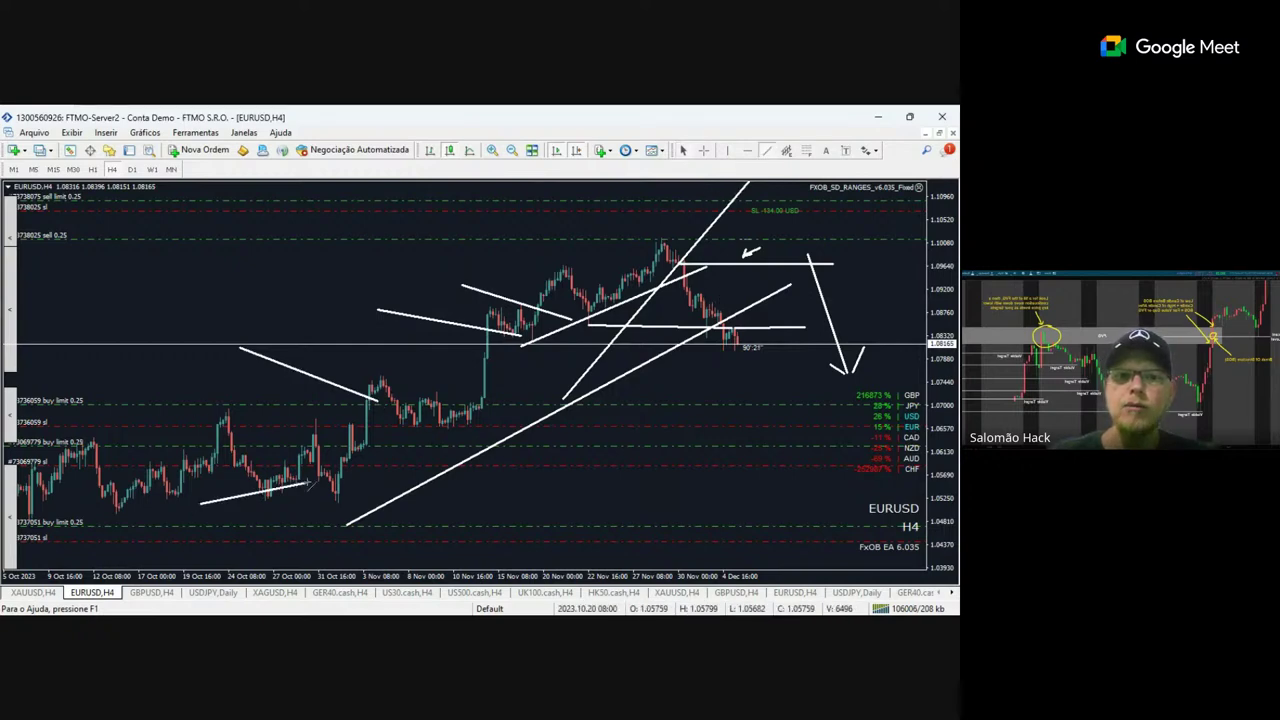
click(769, 151)
drag(566, 488, 770, 201)
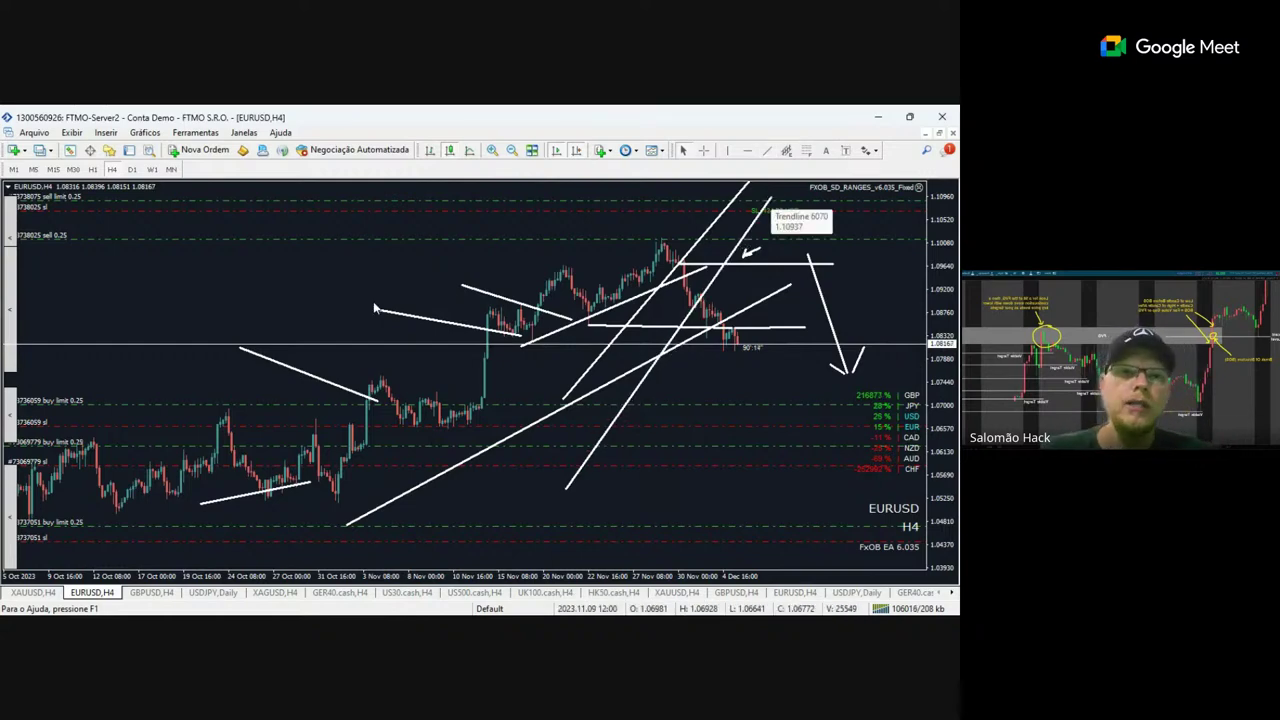
Clear the drawings by switching the chart to D1 and back to H4, and turn off the period separators in the chart properties.
click(130, 170)
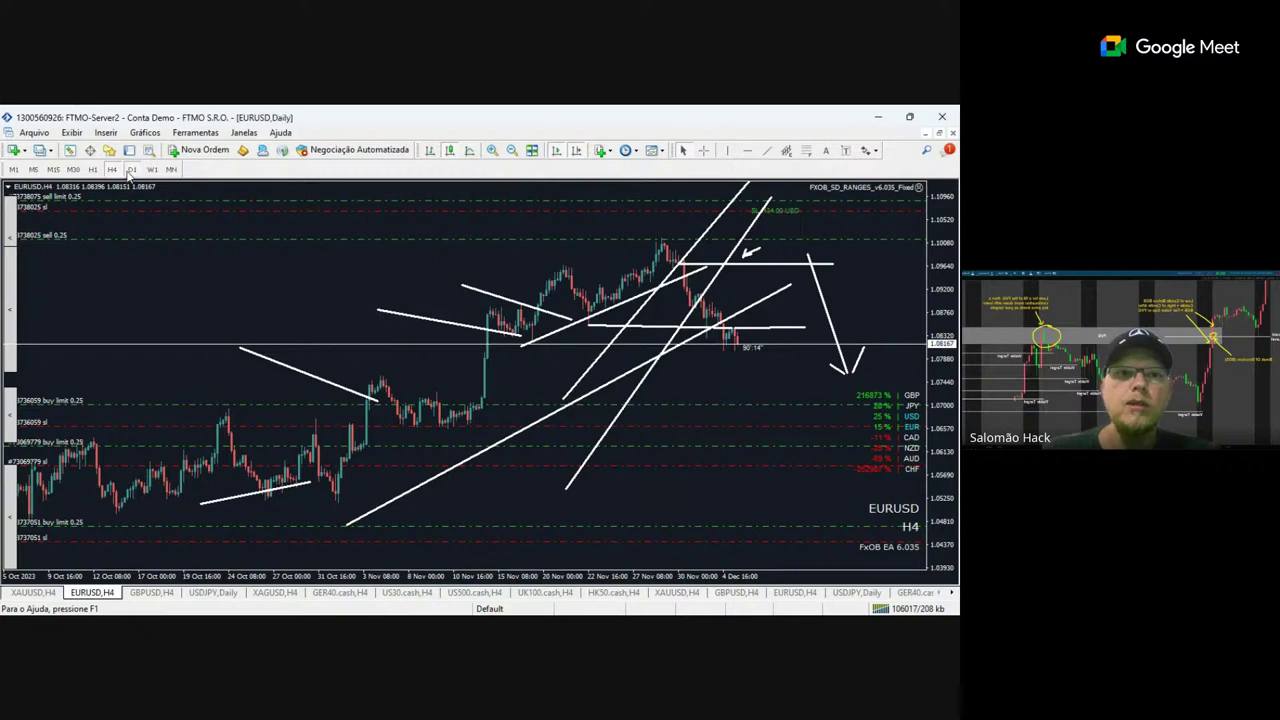
click(111, 170)
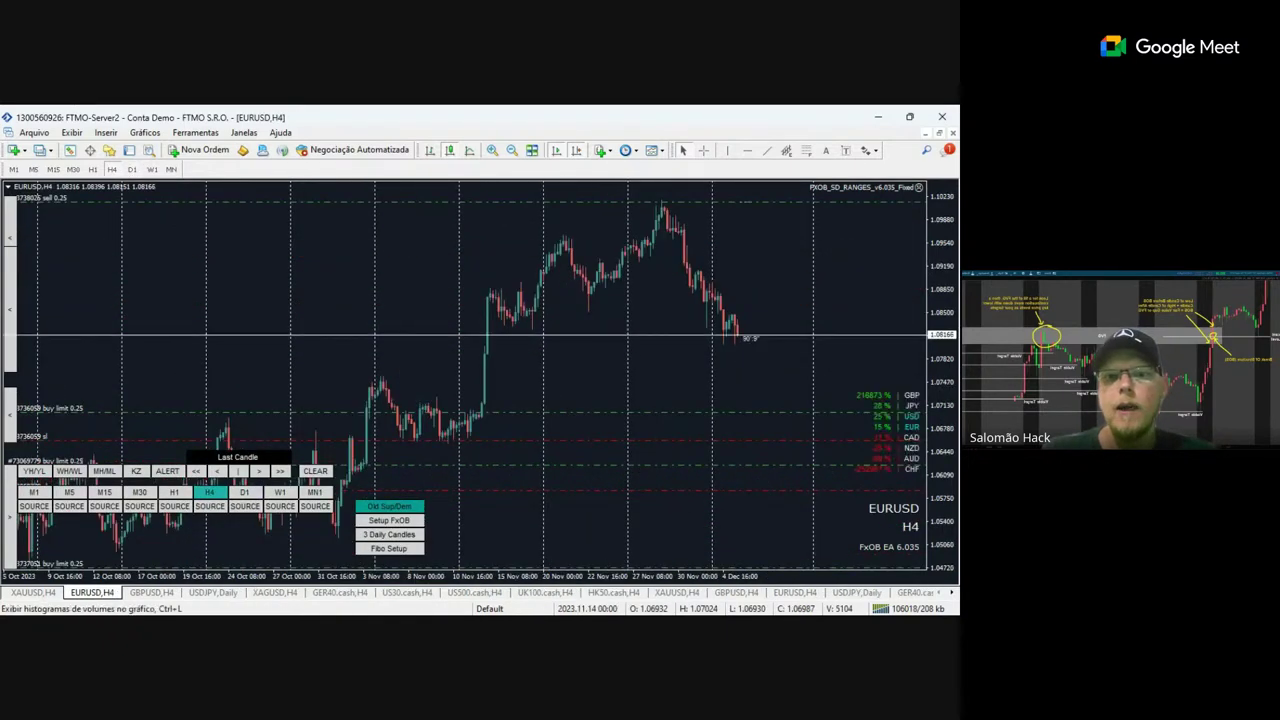
key(F8)
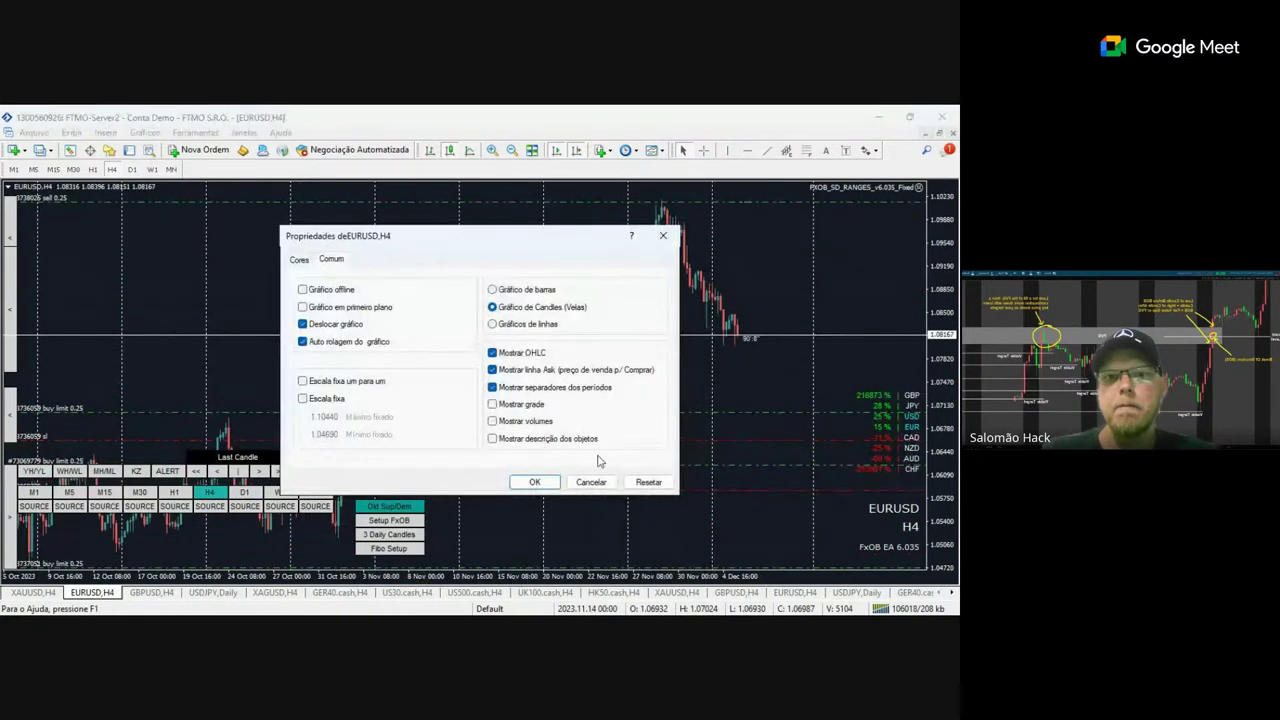
click(524, 482)
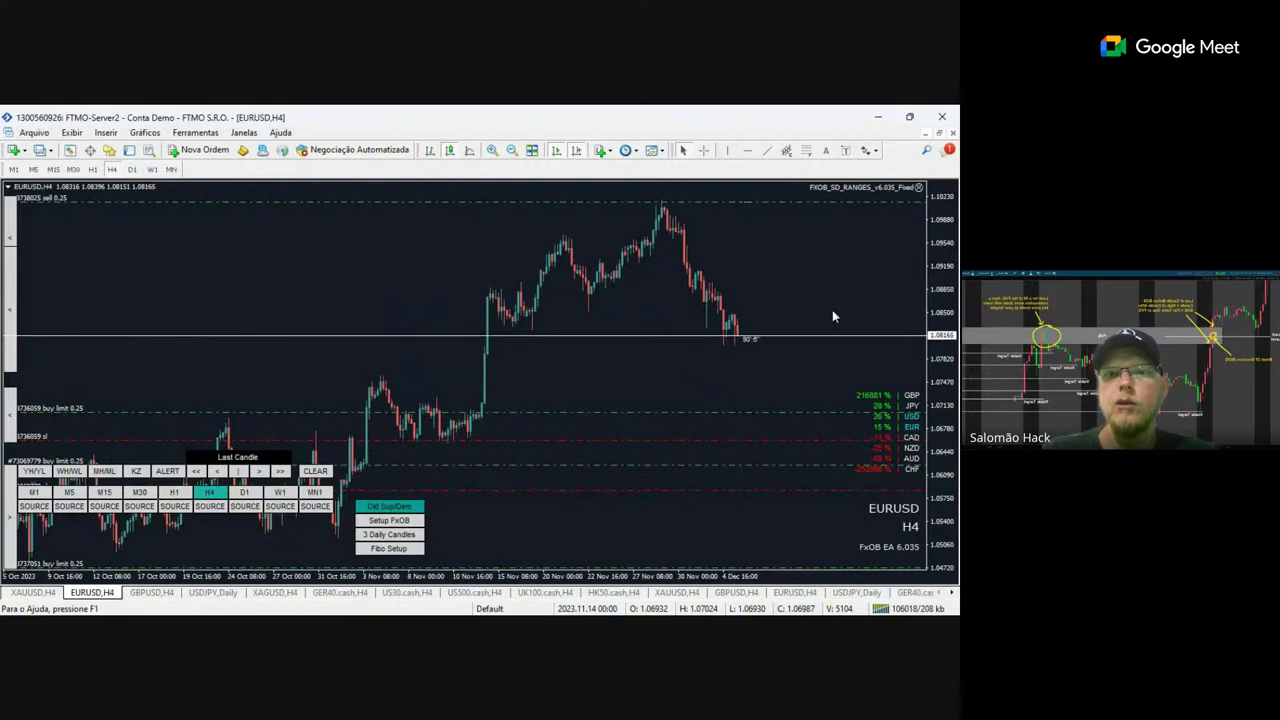
Draw a rising trend line under the November lows from about 1.0810 to 1.0965, and a short line pointing down to the rally's base at about 1.0700.
drag(948, 250, 948, 276)
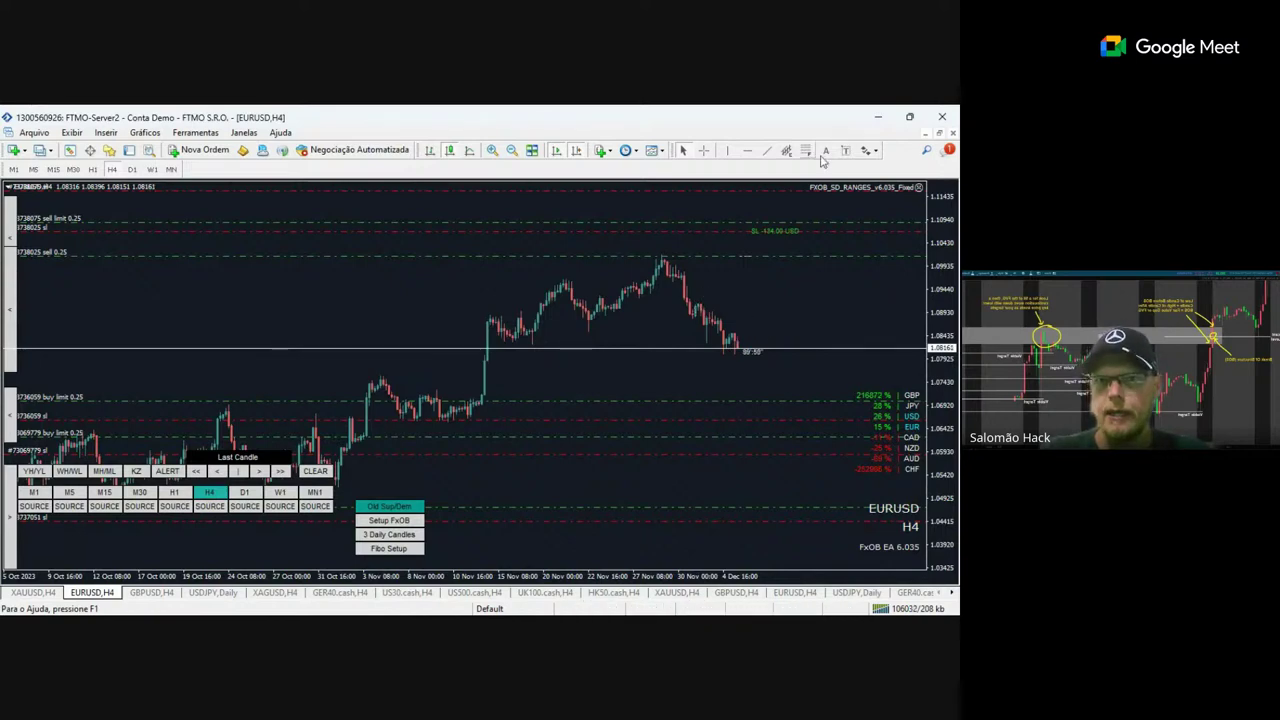
click(767, 151)
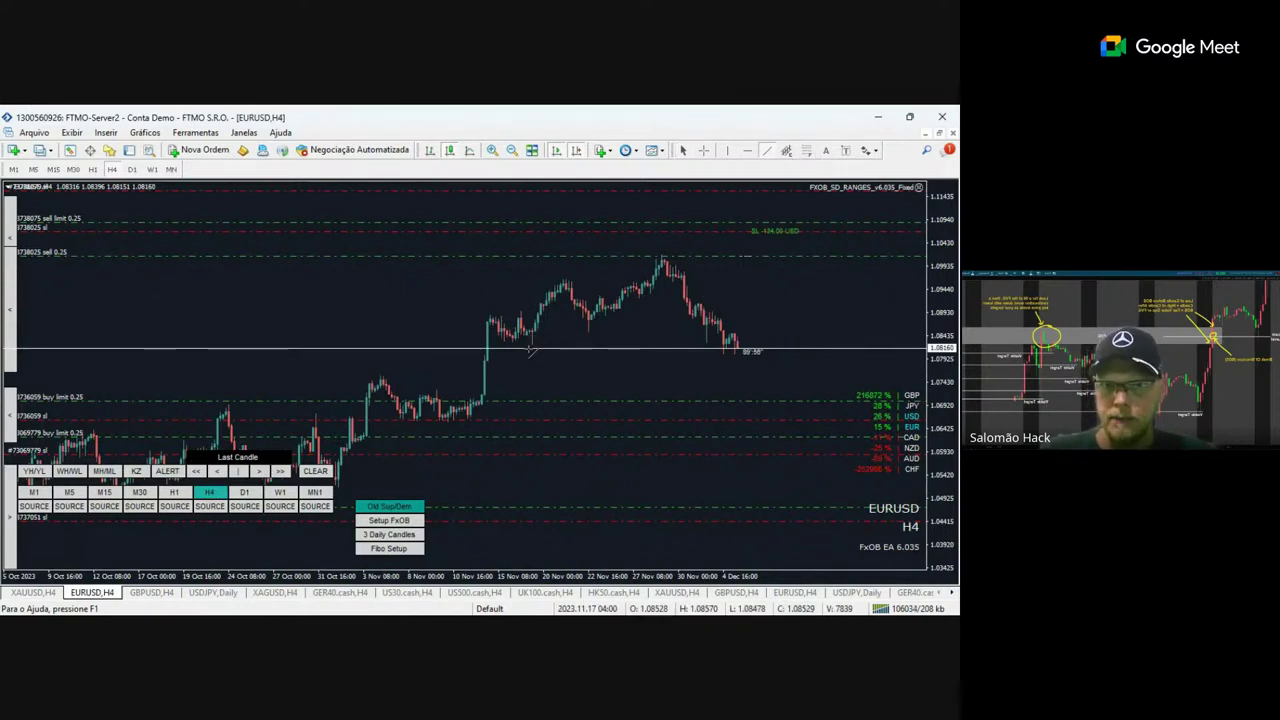
drag(518, 350, 726, 281)
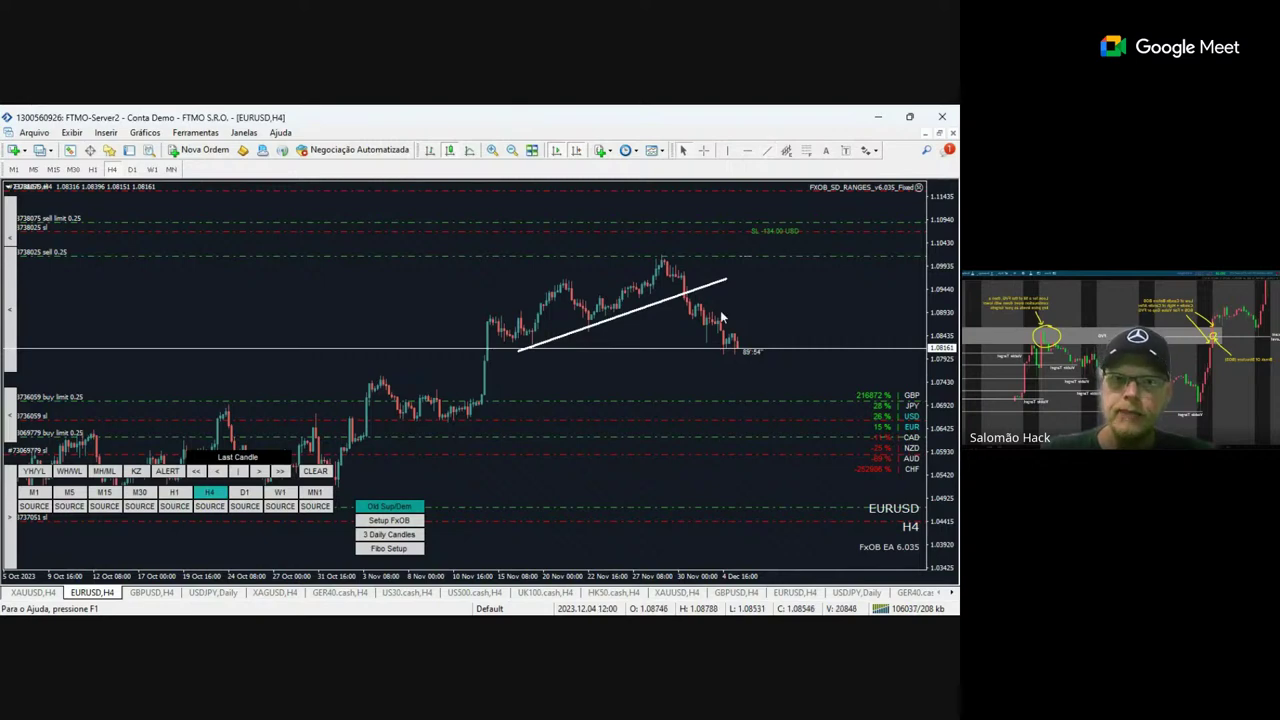
drag(436, 368, 480, 402)
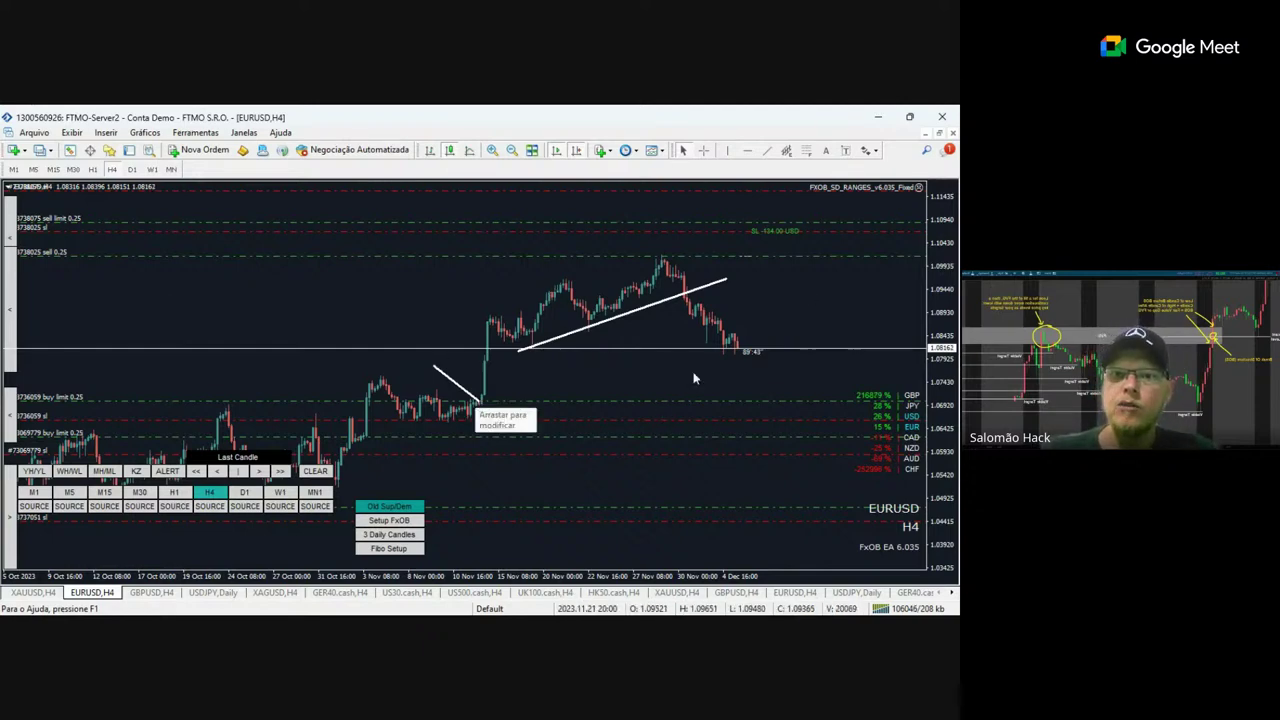
Enclose the latest decline in a falling channel, with lines from about 1.1000 to 1.0760 and from about 1.0980 to 1.0710.
click(767, 150)
drag(674, 264, 777, 375)
click(770, 151)
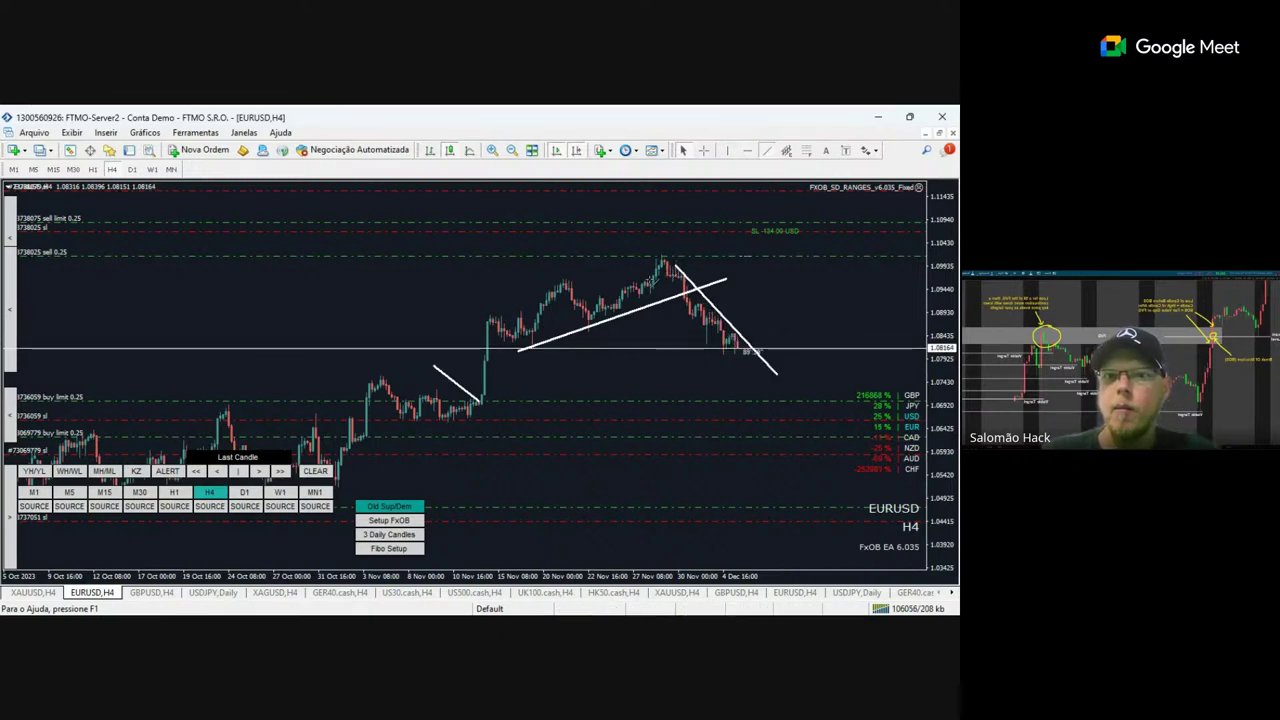
drag(636, 272, 760, 398)
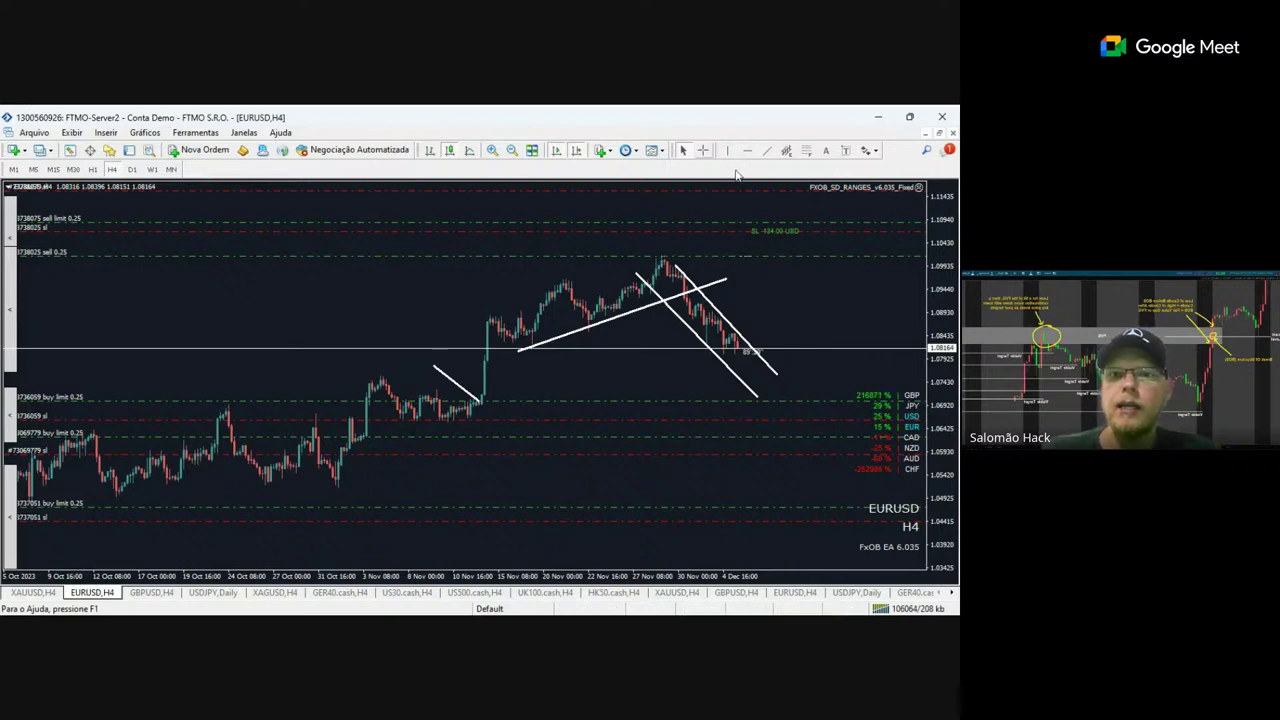
Measure the distance from the sell level near the November high down to the buy limit at about 1.0700.
click(703, 150)
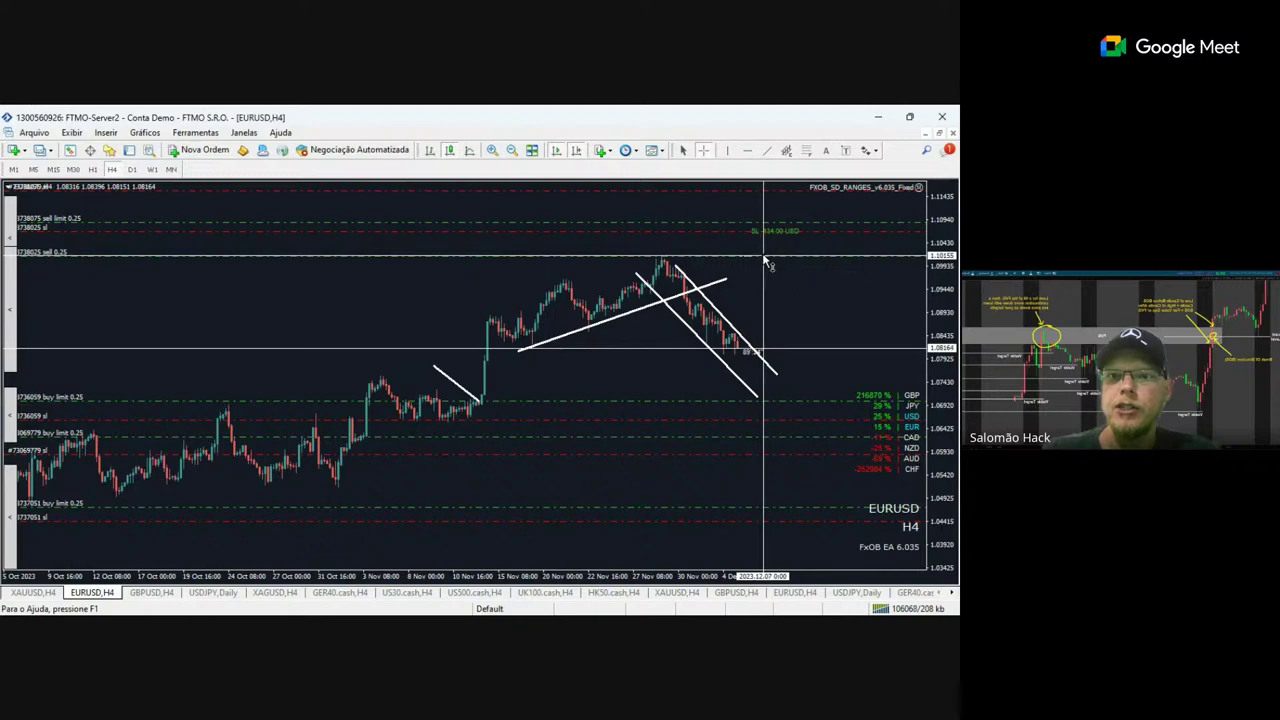
drag(765, 260, 776, 404)
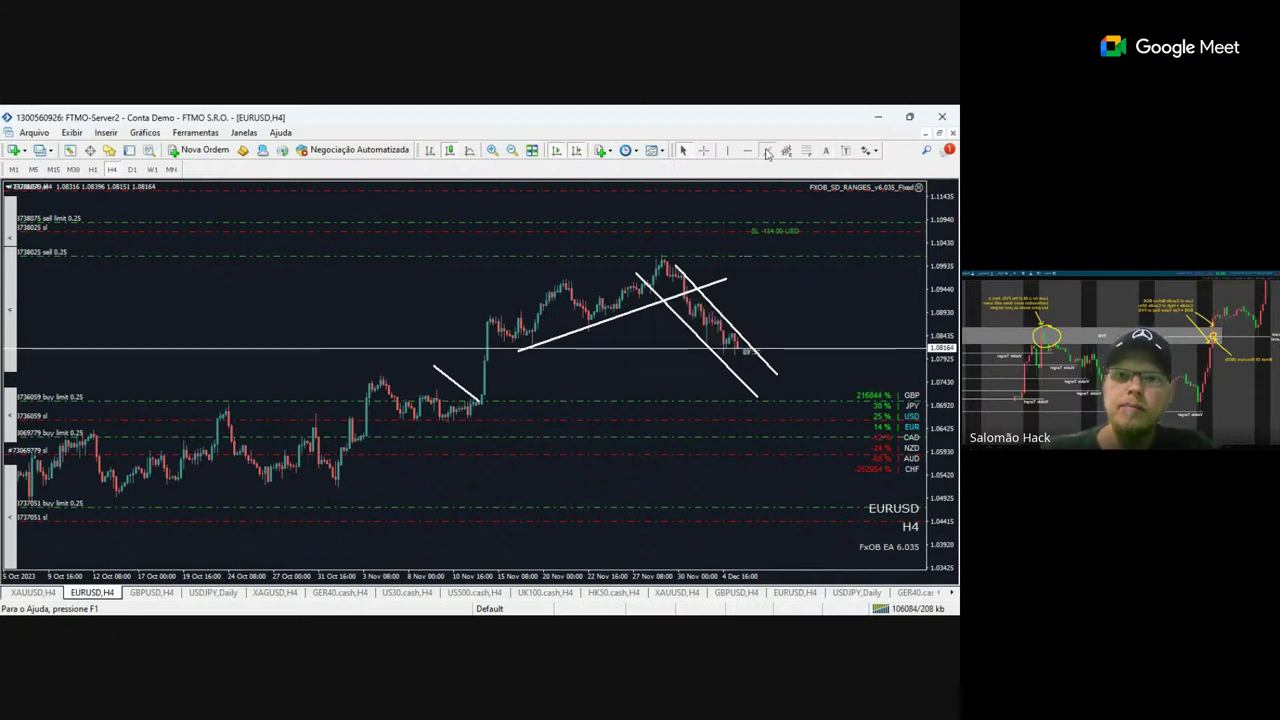
Mark the November high with a short line, and sketch a falling line from about 1.0980 to 1.0415 and a rising one from about 1.0725 to 1.1075.
drag(695, 240, 678, 250)
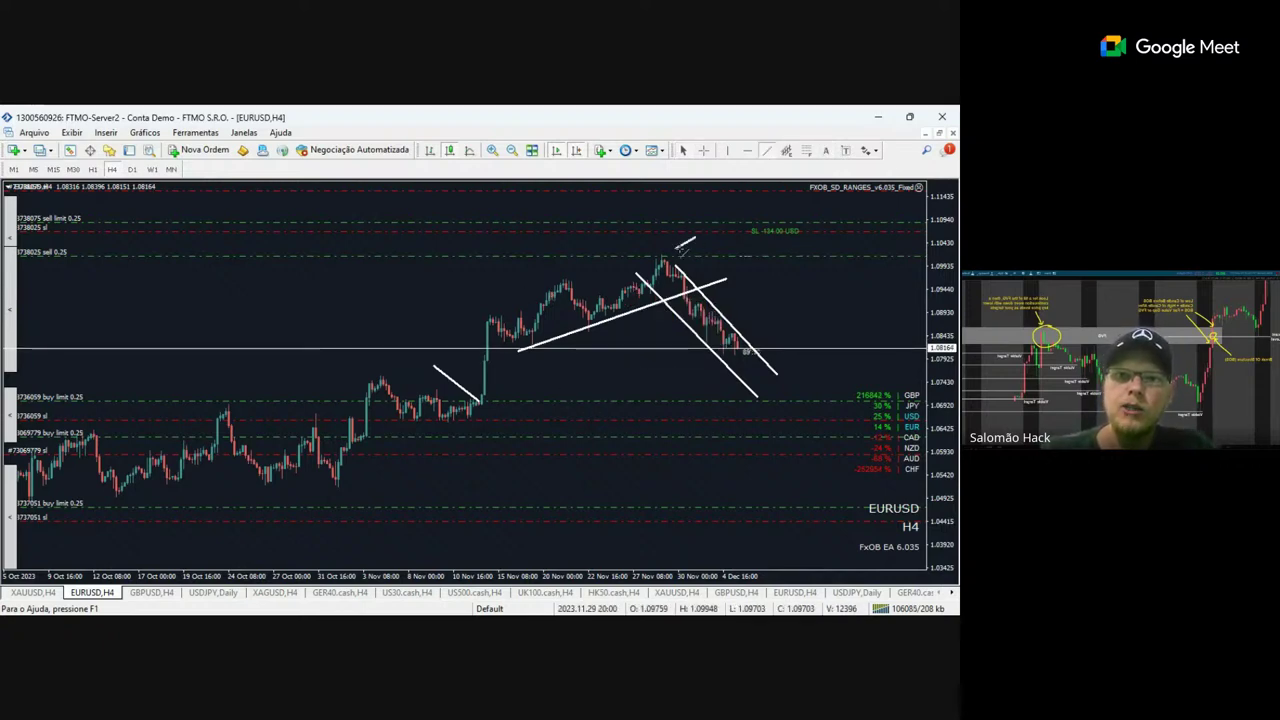
click(766, 150)
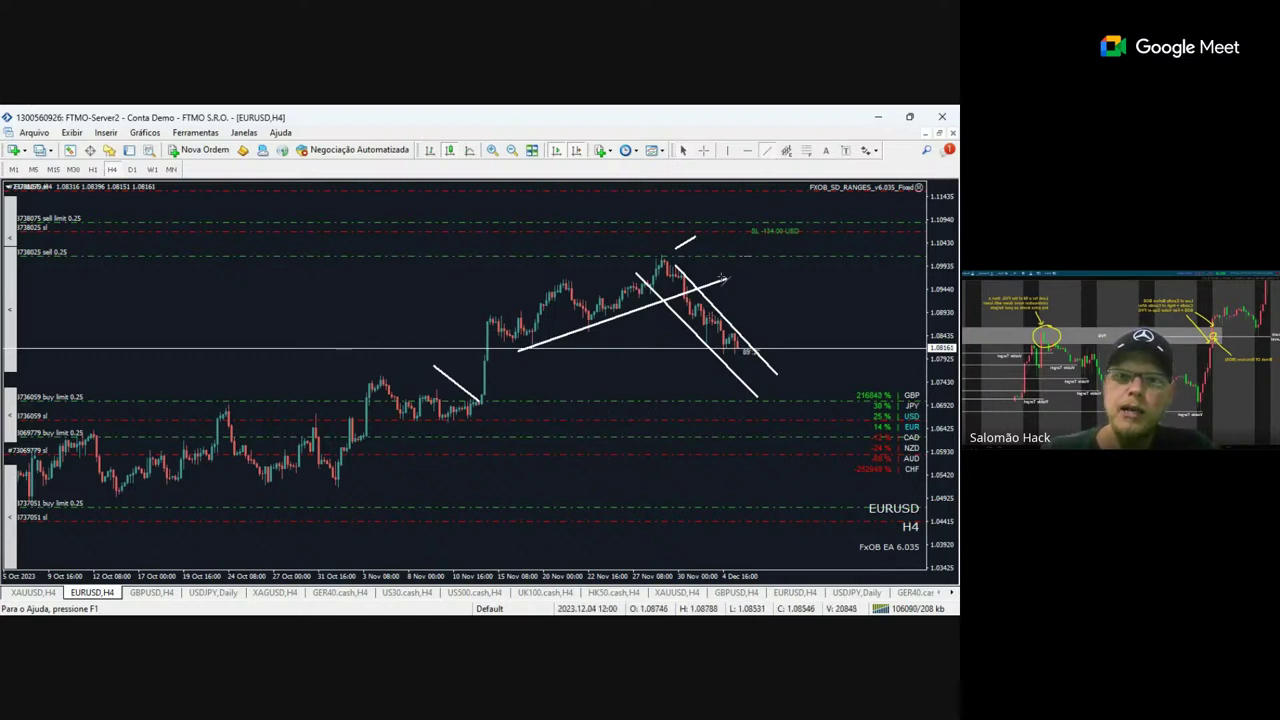
drag(766, 271, 827, 535)
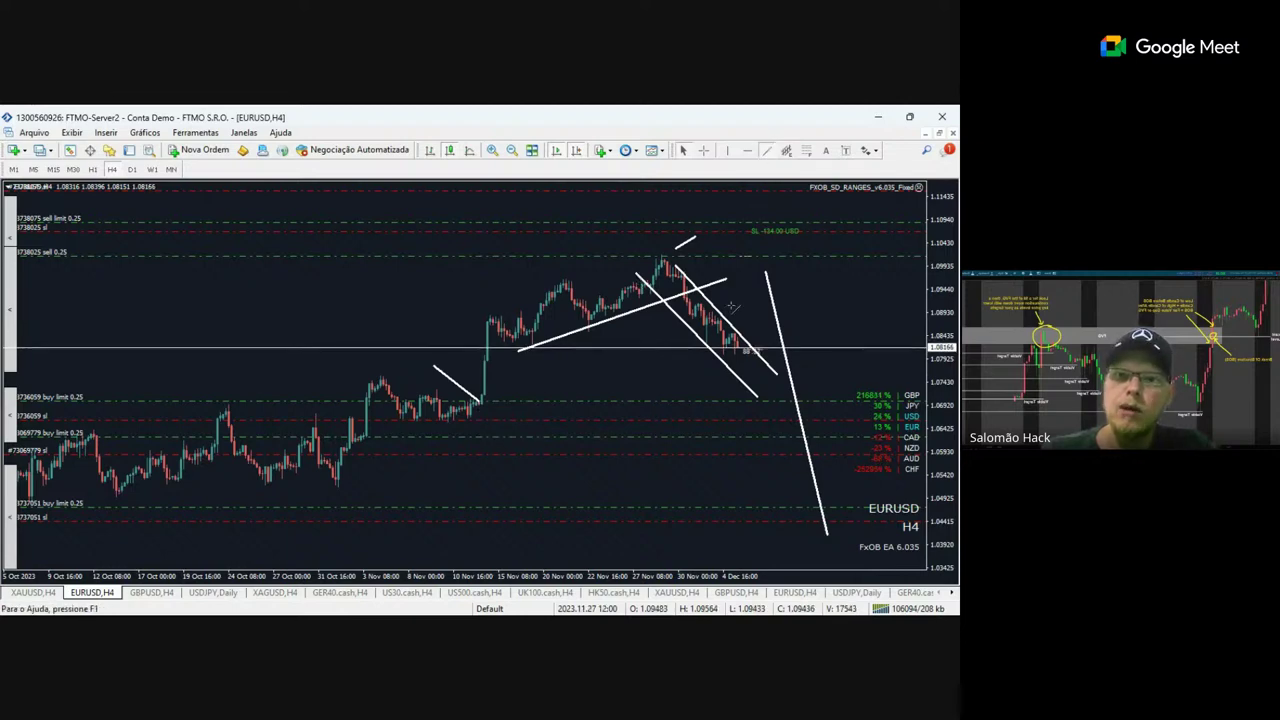
drag(722, 390, 808, 228)
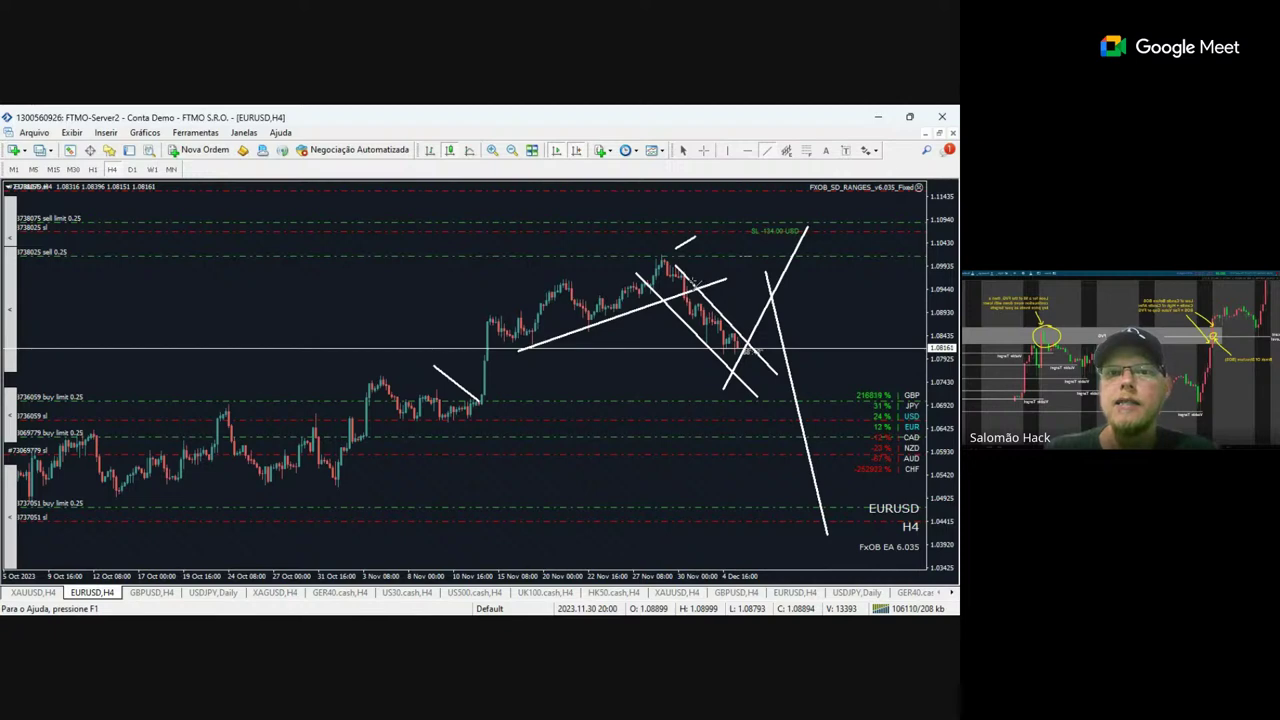
Draw a horizontal level at about 1.0960 past the latest candles and a line dropping from just below it to about 1.0540.
drag(690, 282, 845, 283)
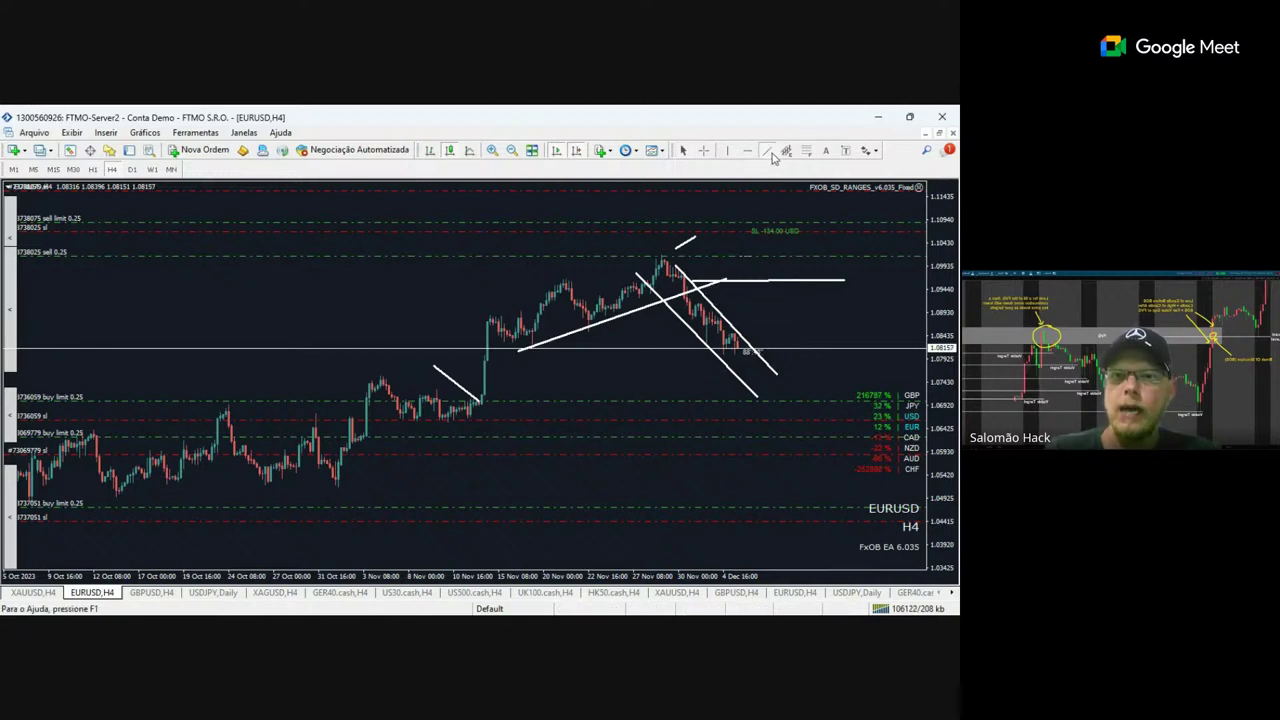
drag(800, 287, 855, 476)
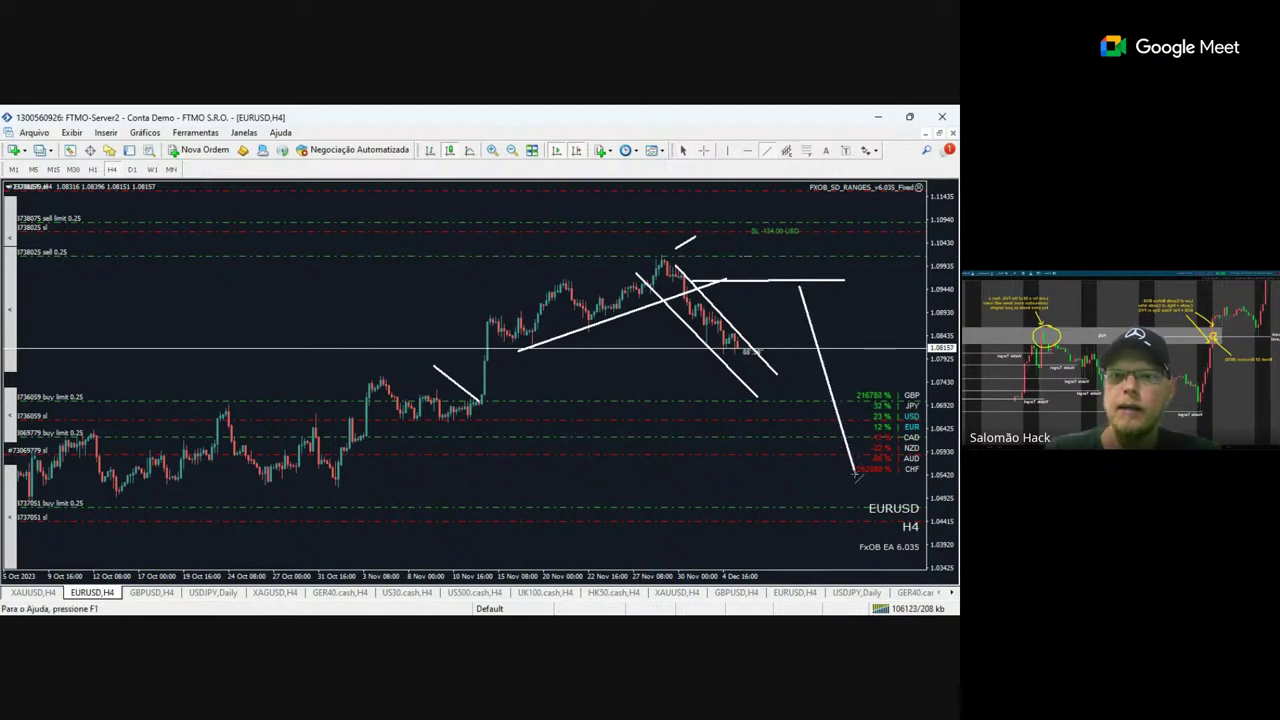
Mark the mid-November rally's base with a short line, and sketch a rising line from about 1.0725 to 1.1145 and a falling one to about 1.0625.
drag(543, 376, 490, 387)
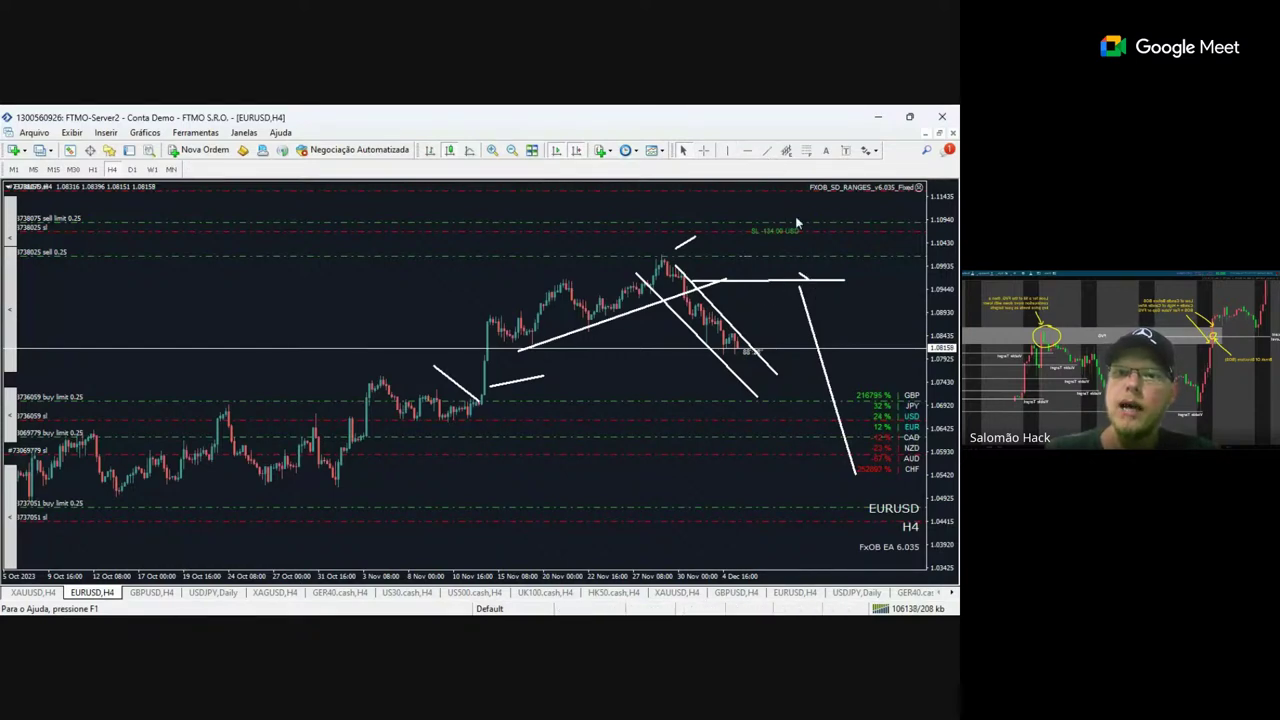
drag(733, 390, 847, 196)
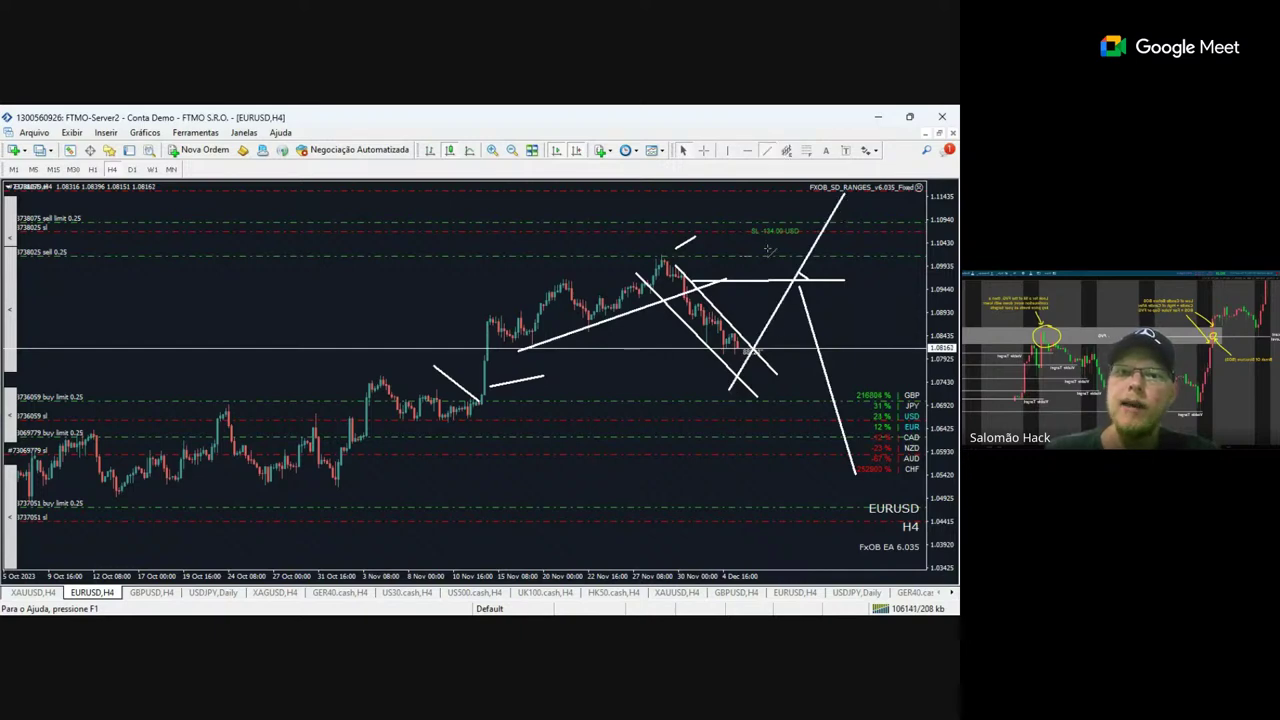
drag(768, 250, 842, 438)
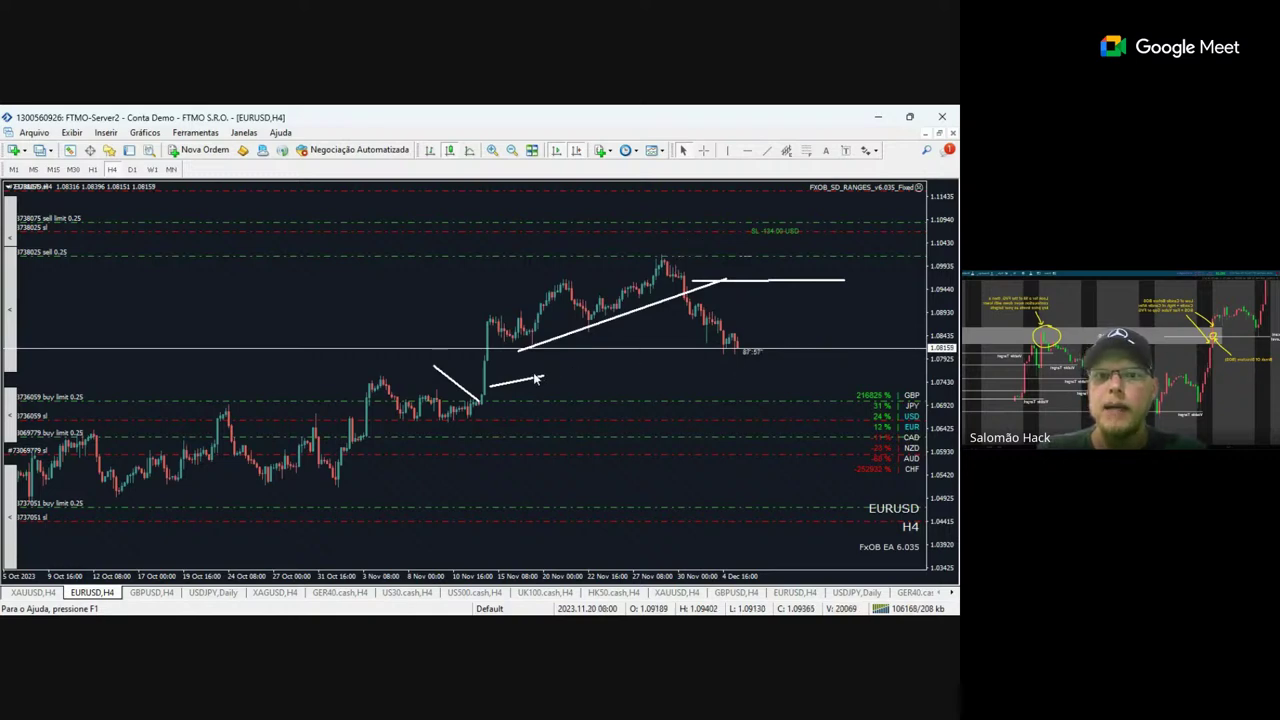
Delete the two short lines beside the base of the mid-November rally.
key(BackSpace)
double_click(469, 394)
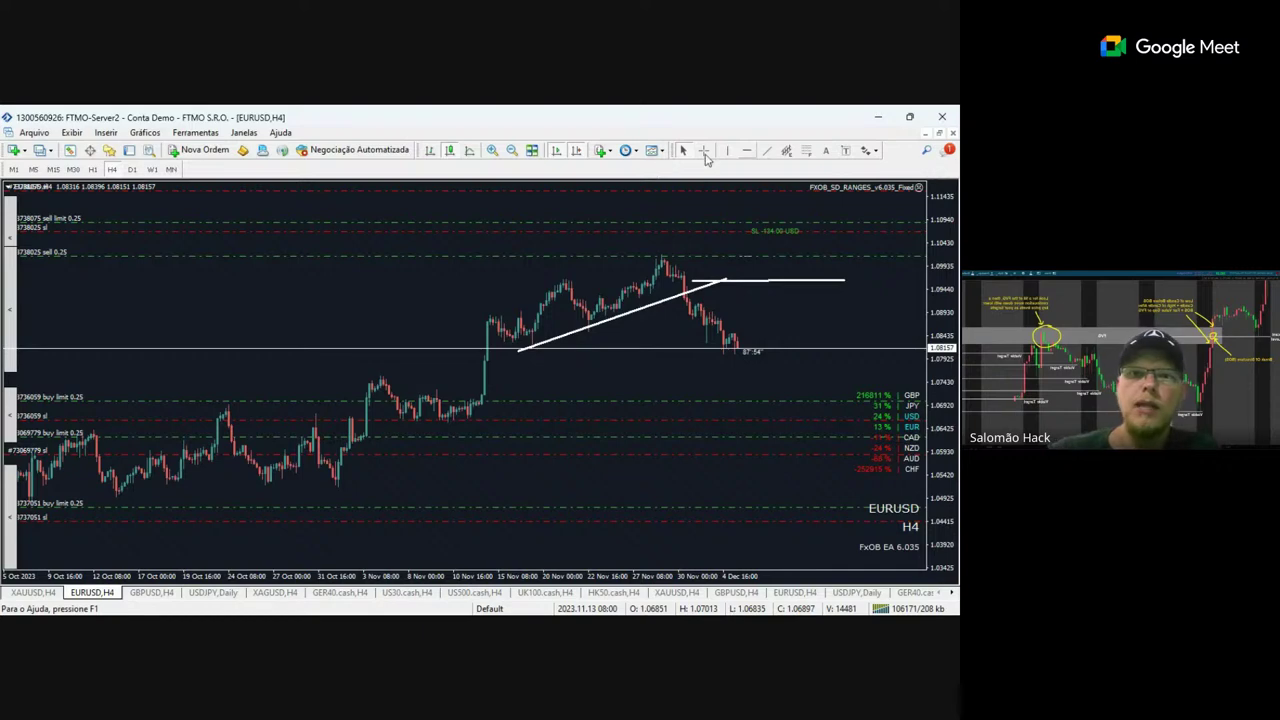
Mark the November high with a short rising line, and draw a falling line from about 1.0995 to 1.0385 past the latest candles.
click(767, 151)
mouse_move(733, 265)
mouse_down()
mouse_move(820, 466)
mouse_move(832, 548)
mouse_up()
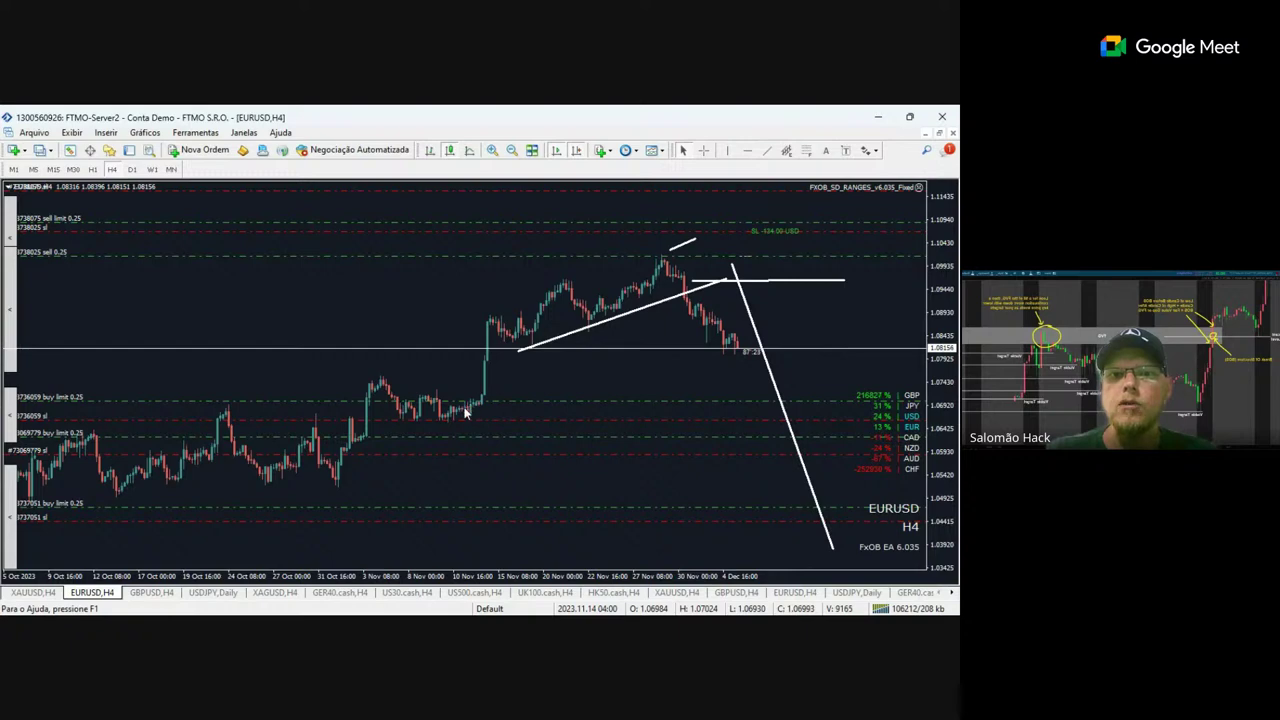
mouse_move(465, 411)
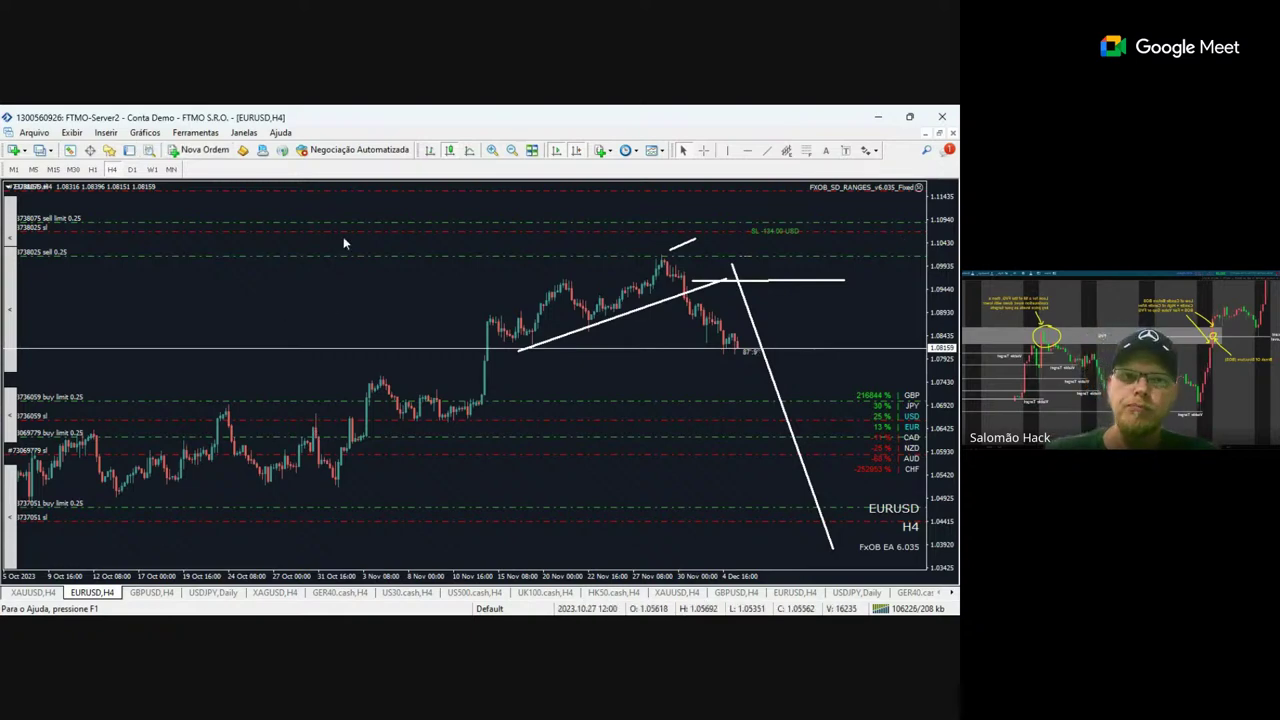
Switch the chart to the daily timeframe and mark the September 2022 low and the early November 2022 rally with three short lines.
click(132, 170)
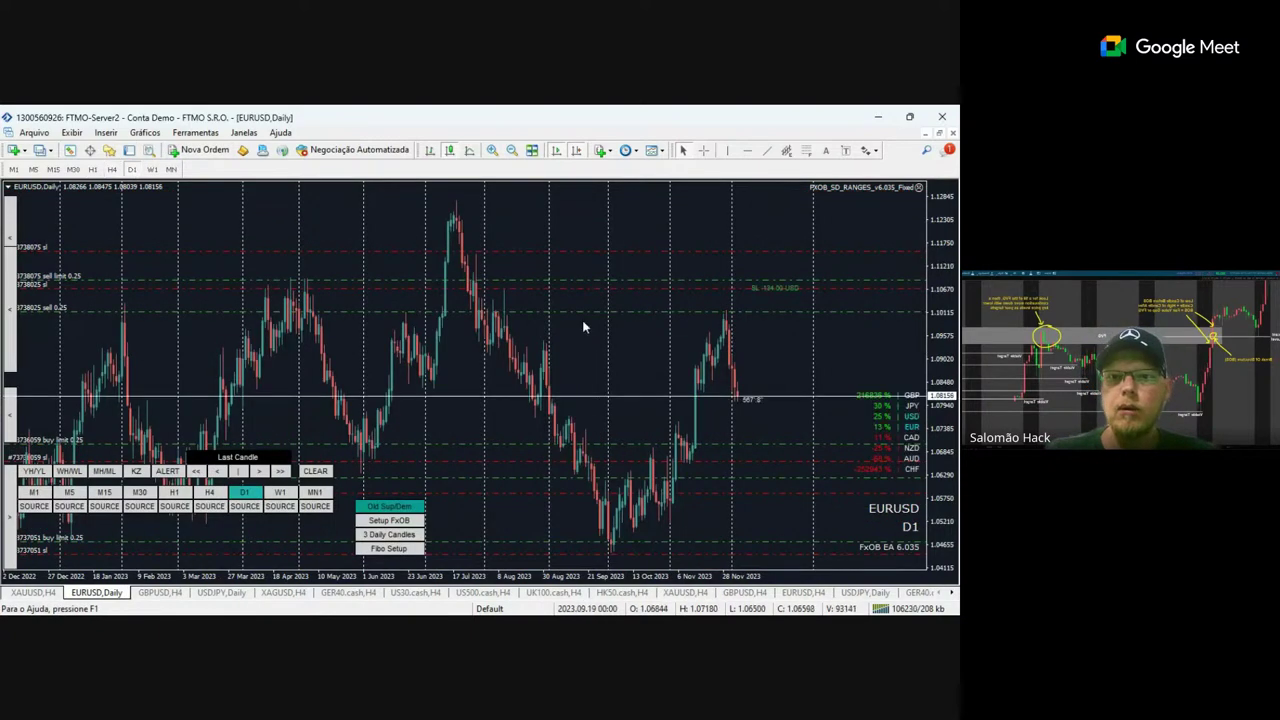
drag(930, 252, 935, 330)
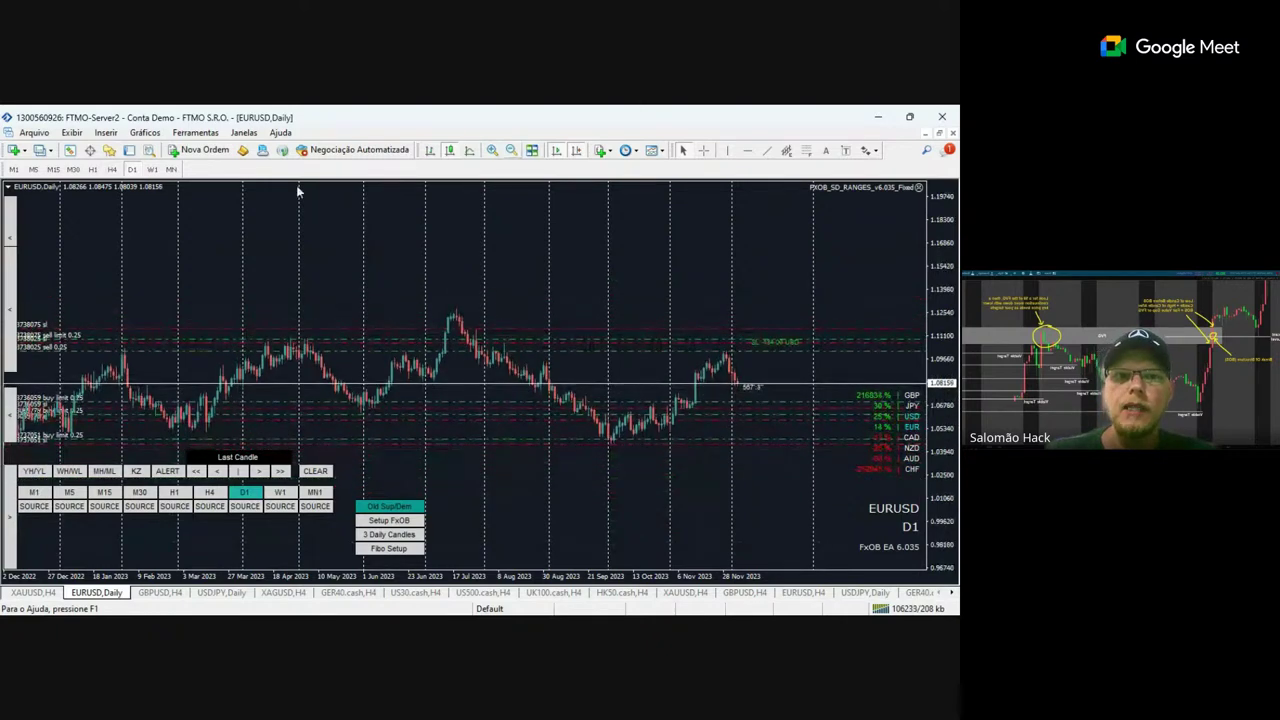
scroll(229, 241, up, 3)
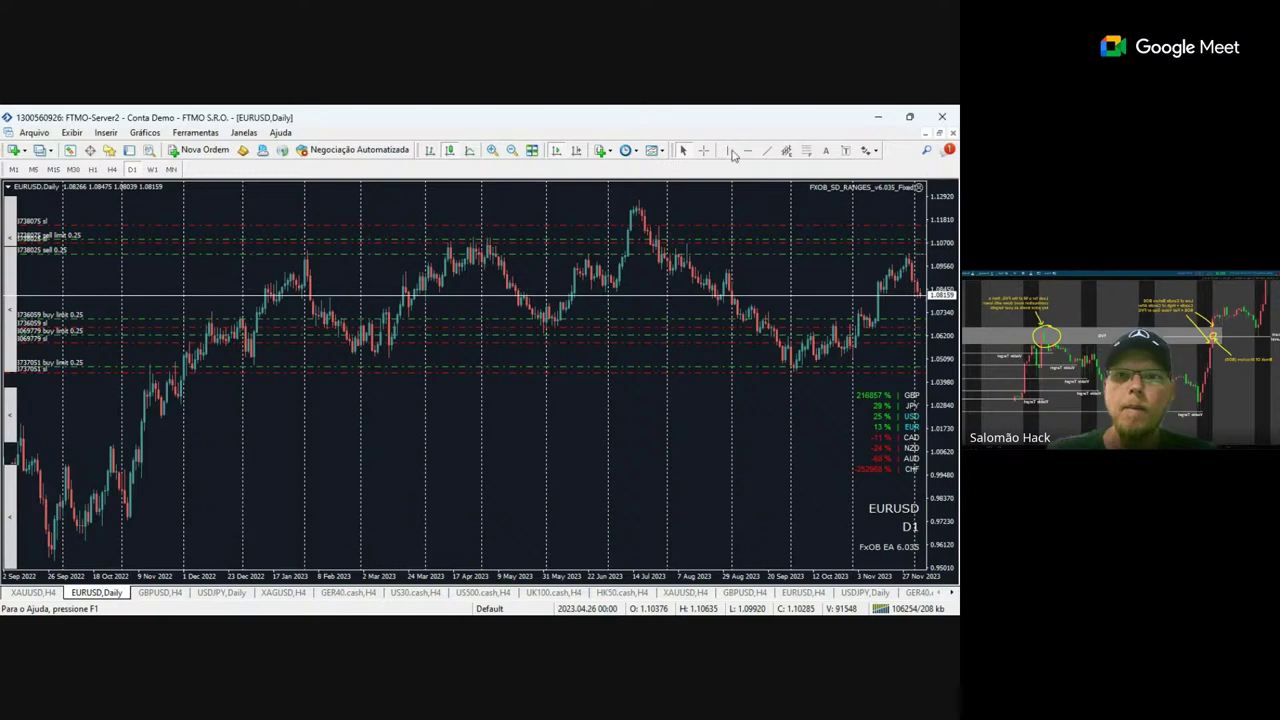
click(767, 151)
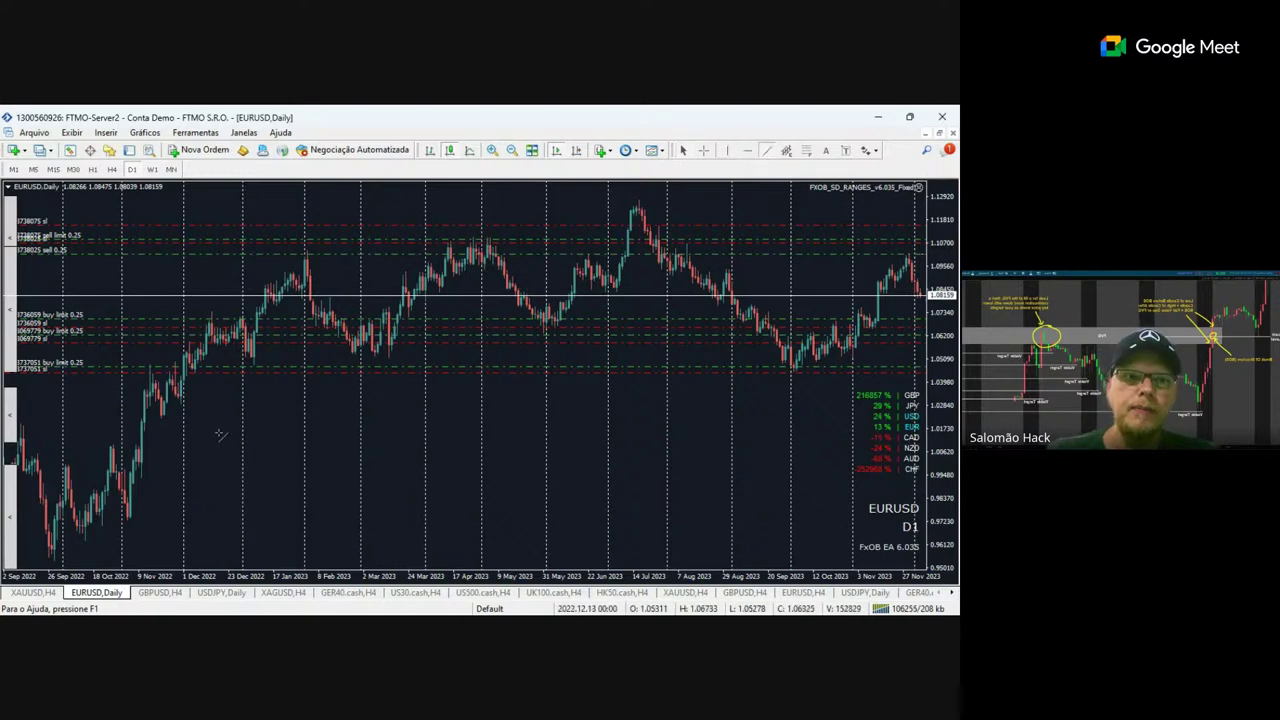
drag(217, 433, 140, 453)
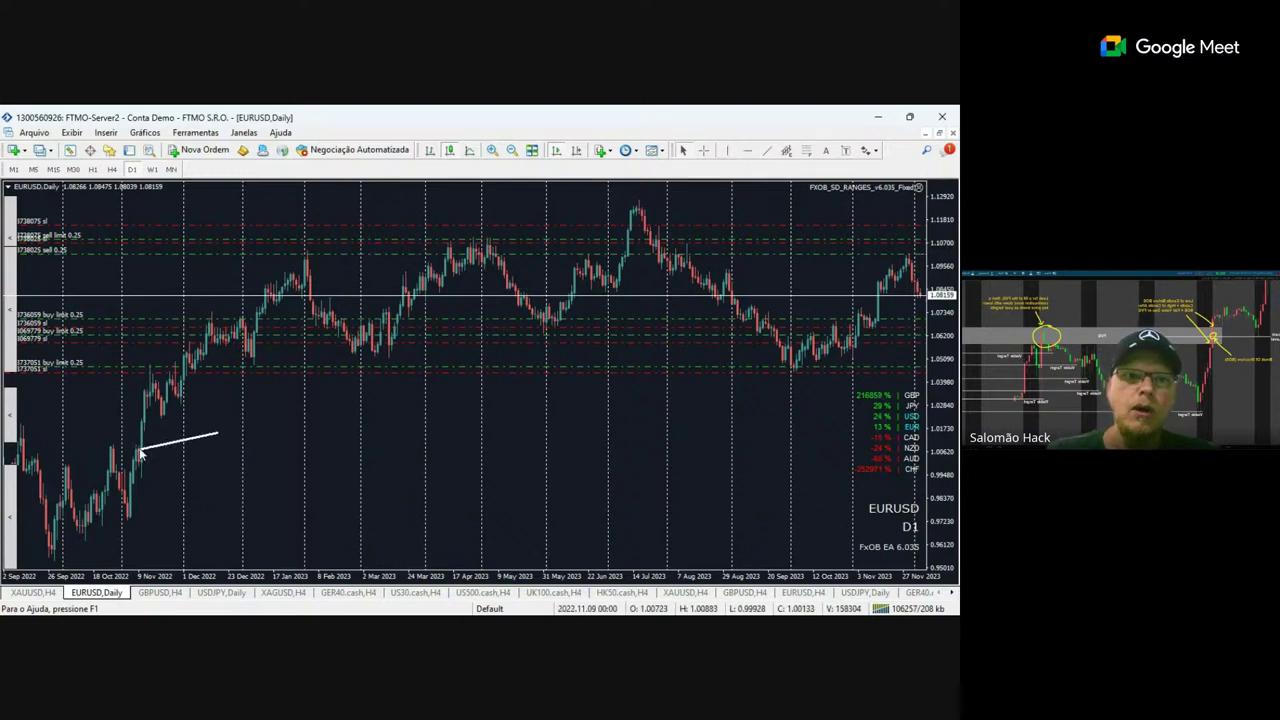
click(765, 151)
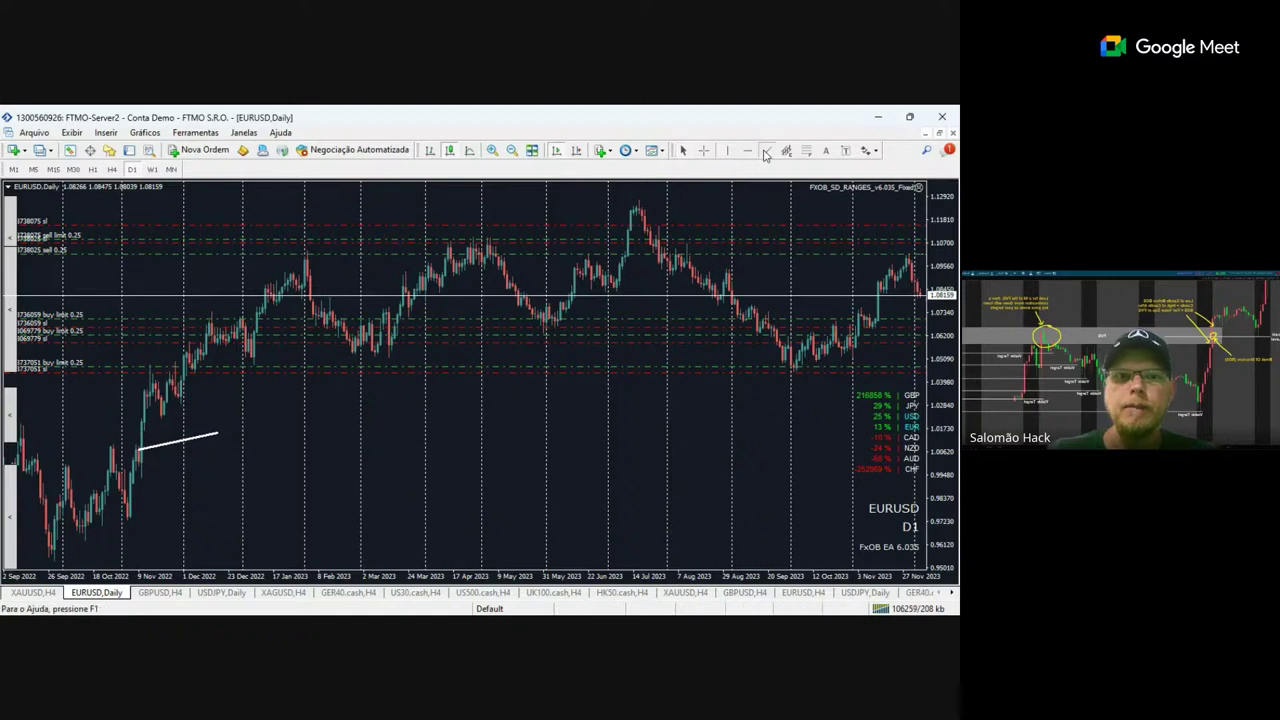
drag(173, 494, 133, 498)
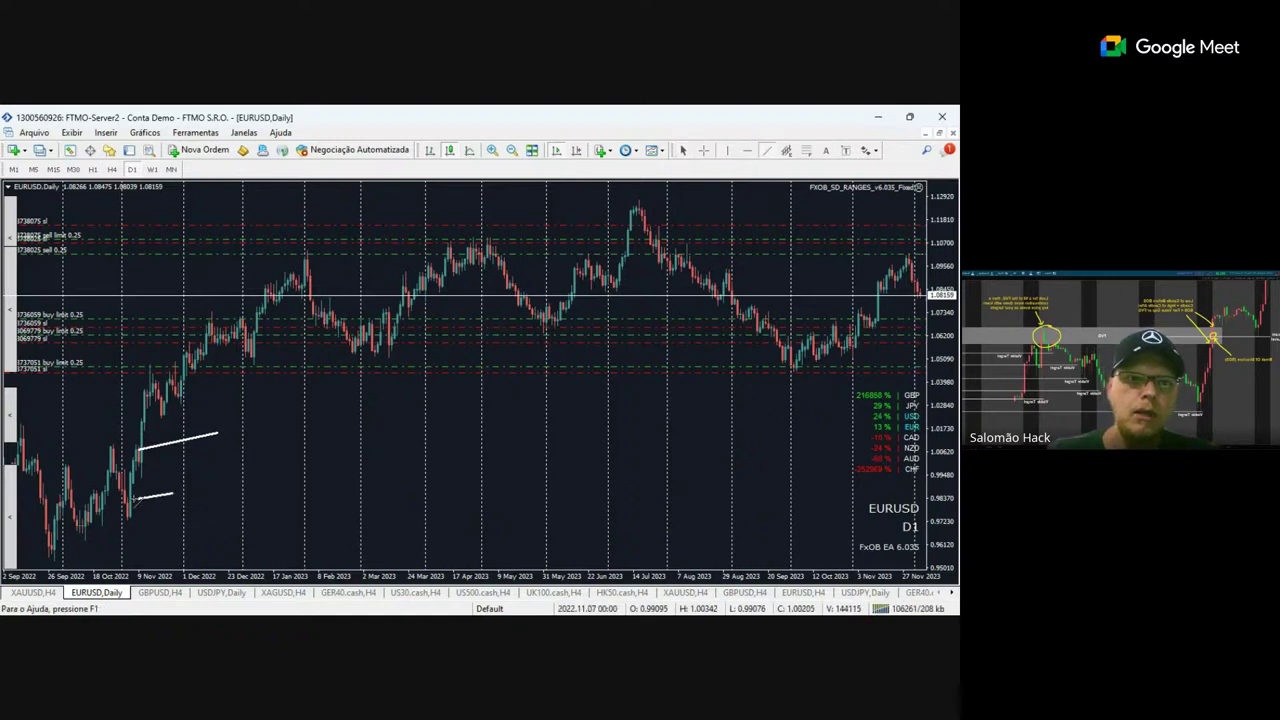
click(764, 152)
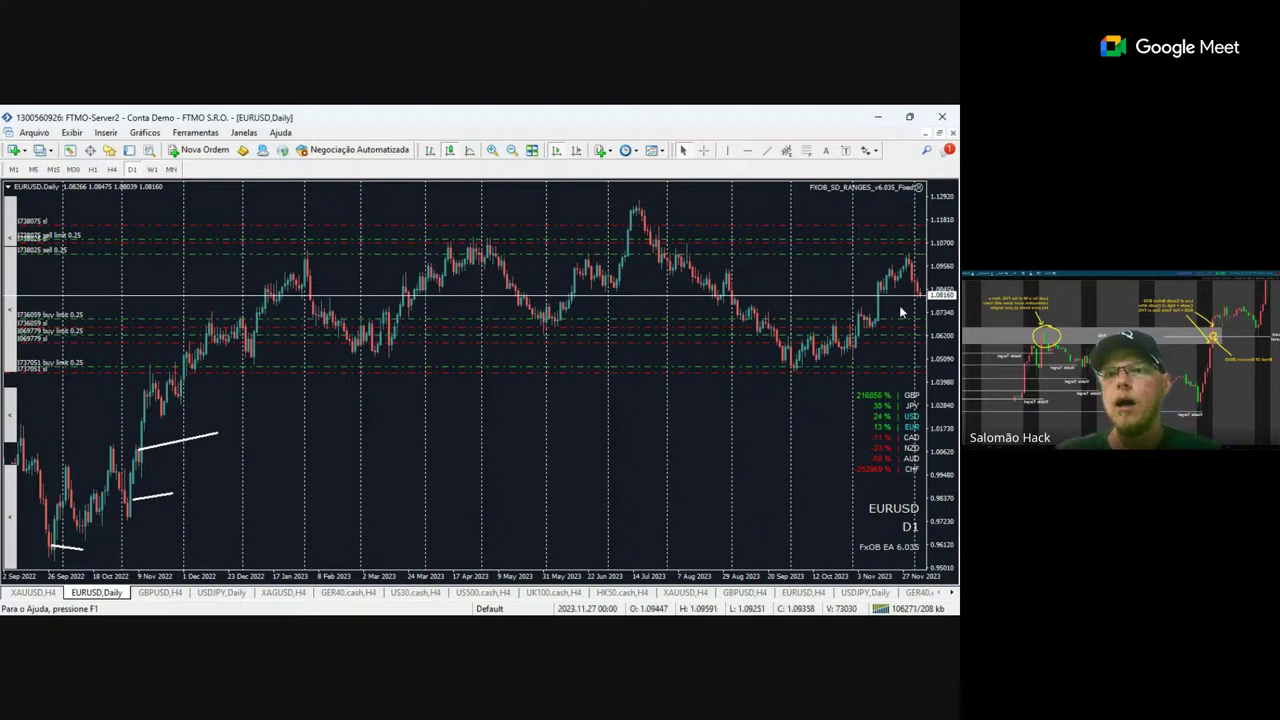
Trace from above the October 2023 candles down to the empty area below the March 2023 lows with the crosshair.
click(703, 150)
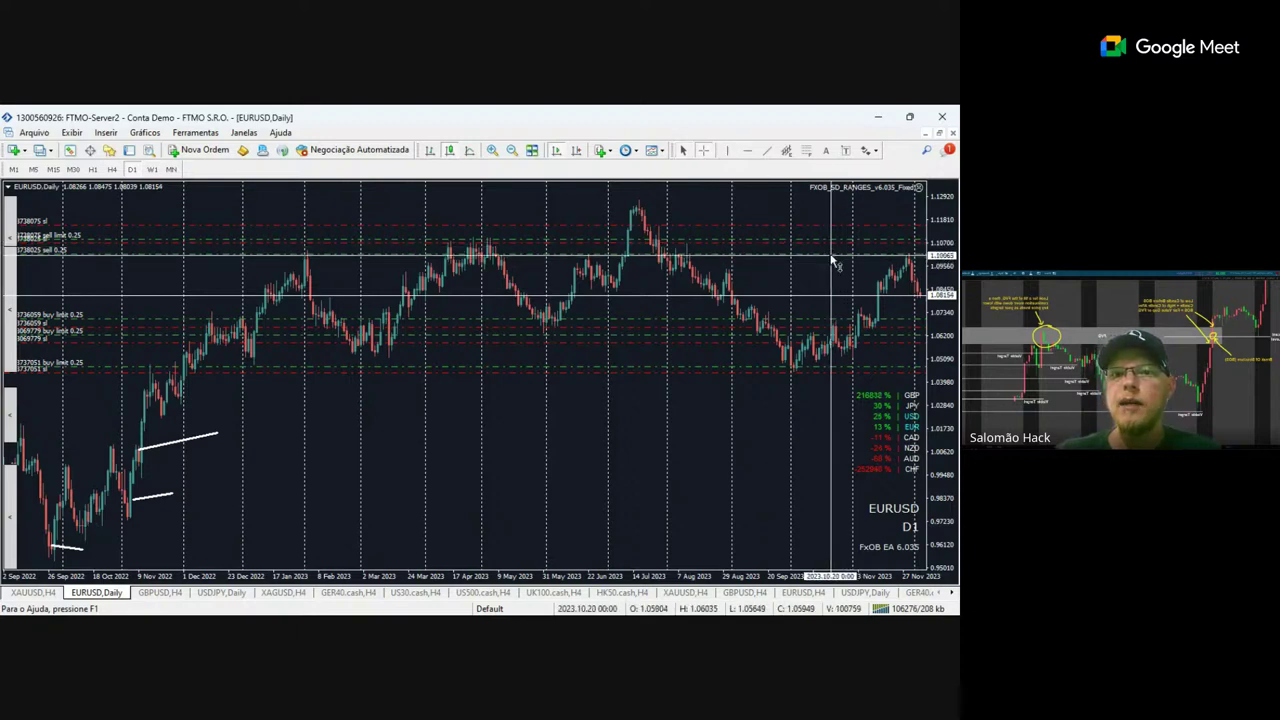
drag(832, 258, 399, 486)
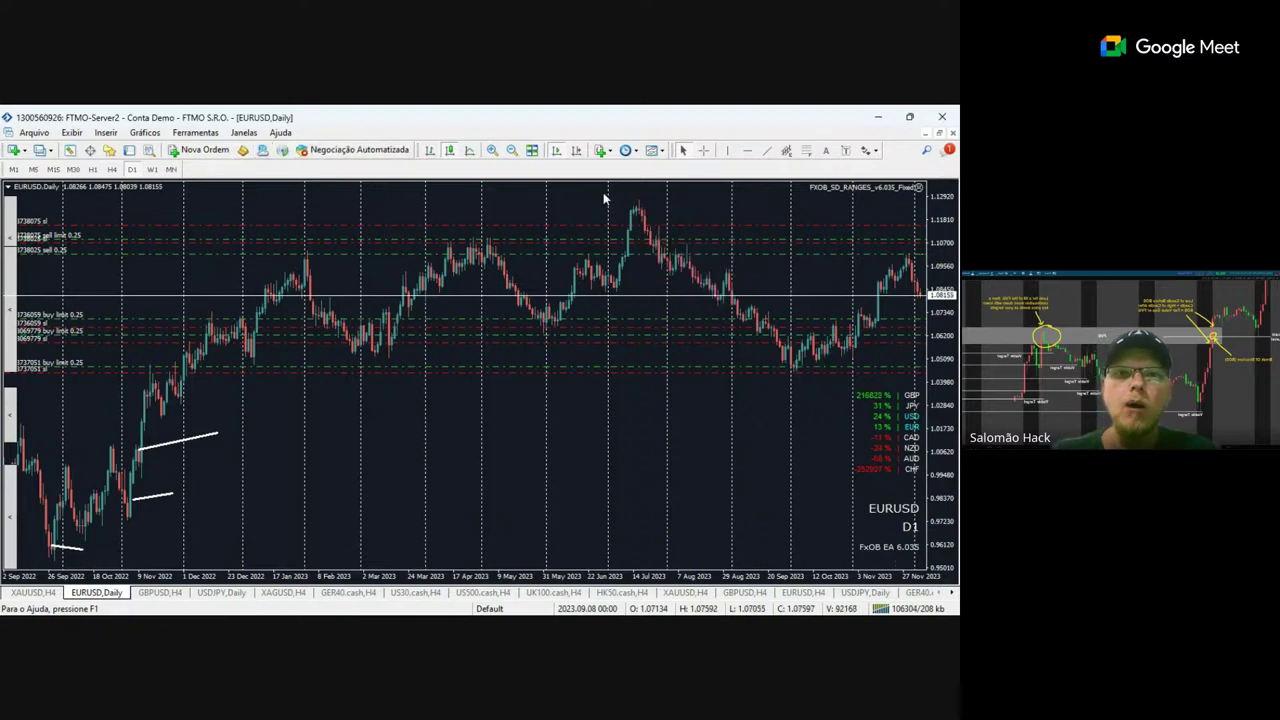
Draw a falling line along the 2021–2022 decline and a Fibonacci retracement from the September 2022 low to the early-2021 high.
click(511, 150)
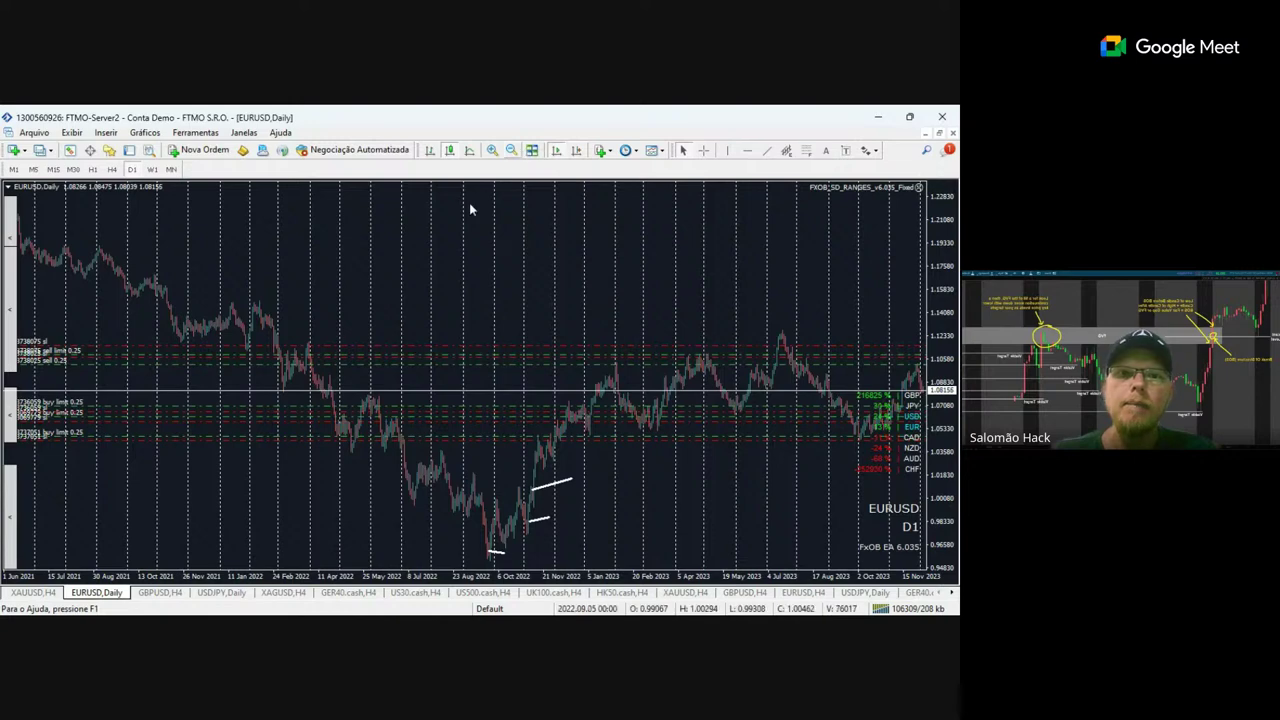
click(511, 150)
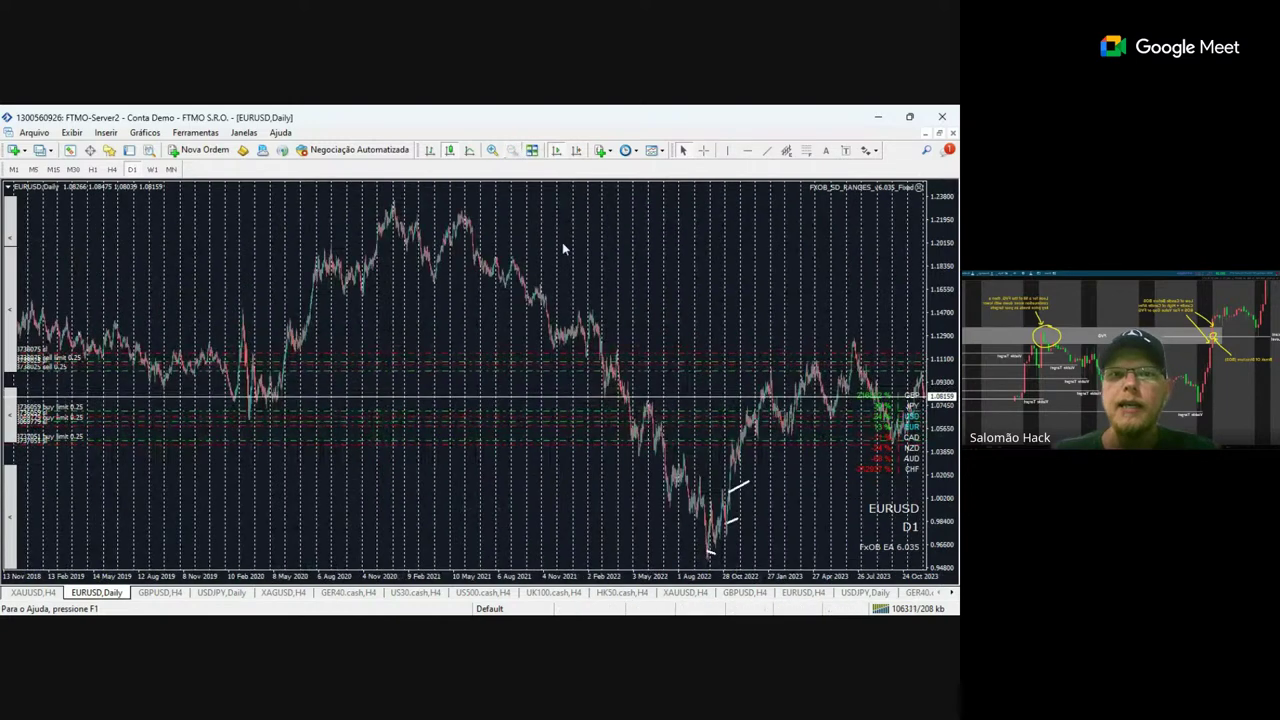
mouse_move(443, 192)
mouse_down()
mouse_move(686, 409)
mouse_move(773, 510)
mouse_up()
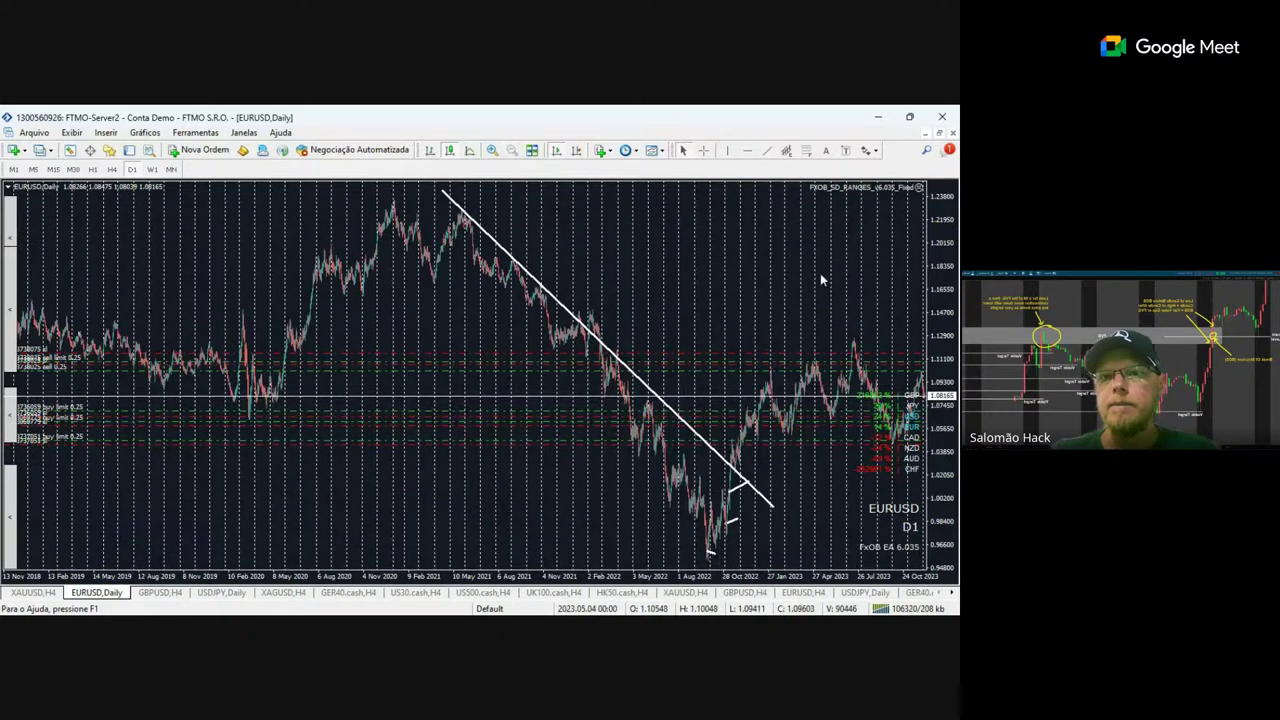
click(806, 152)
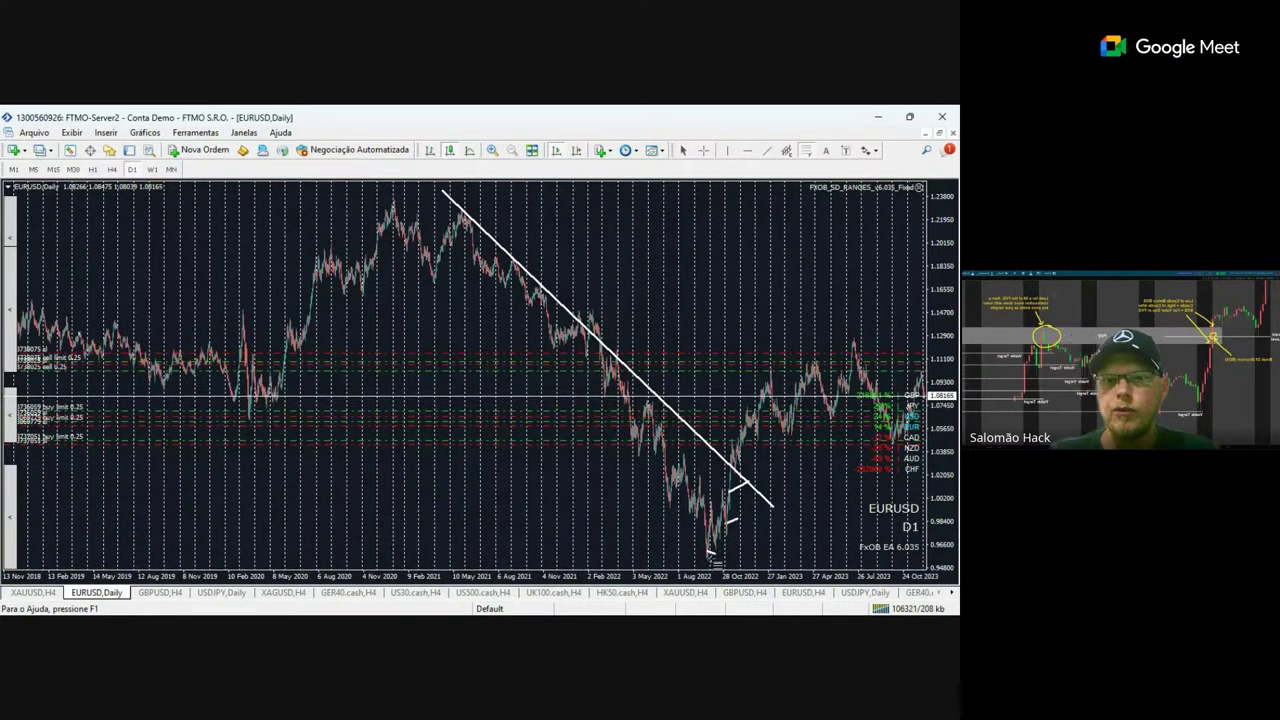
drag(712, 553, 383, 209)
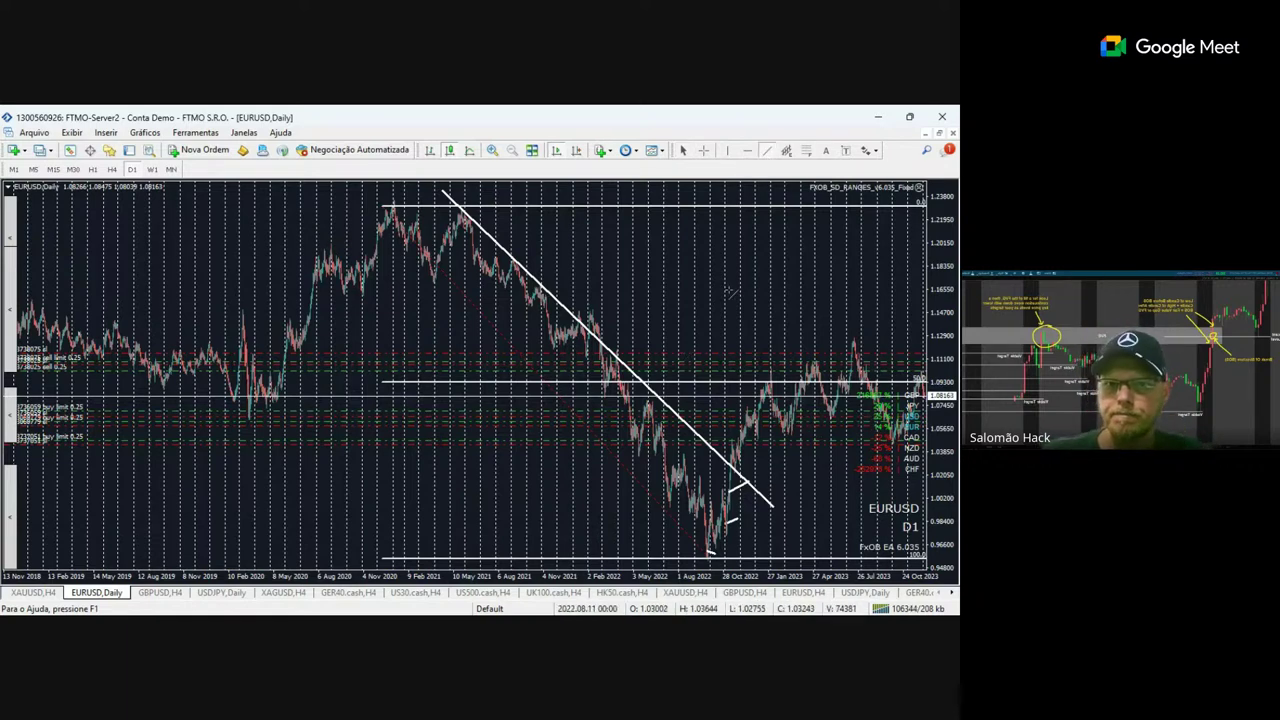
Draw a line sloping down from about 1.1650 to the July 2023 peak, and try a Fibonacci retracement beside that peak.
drag(760, 290, 850, 343)
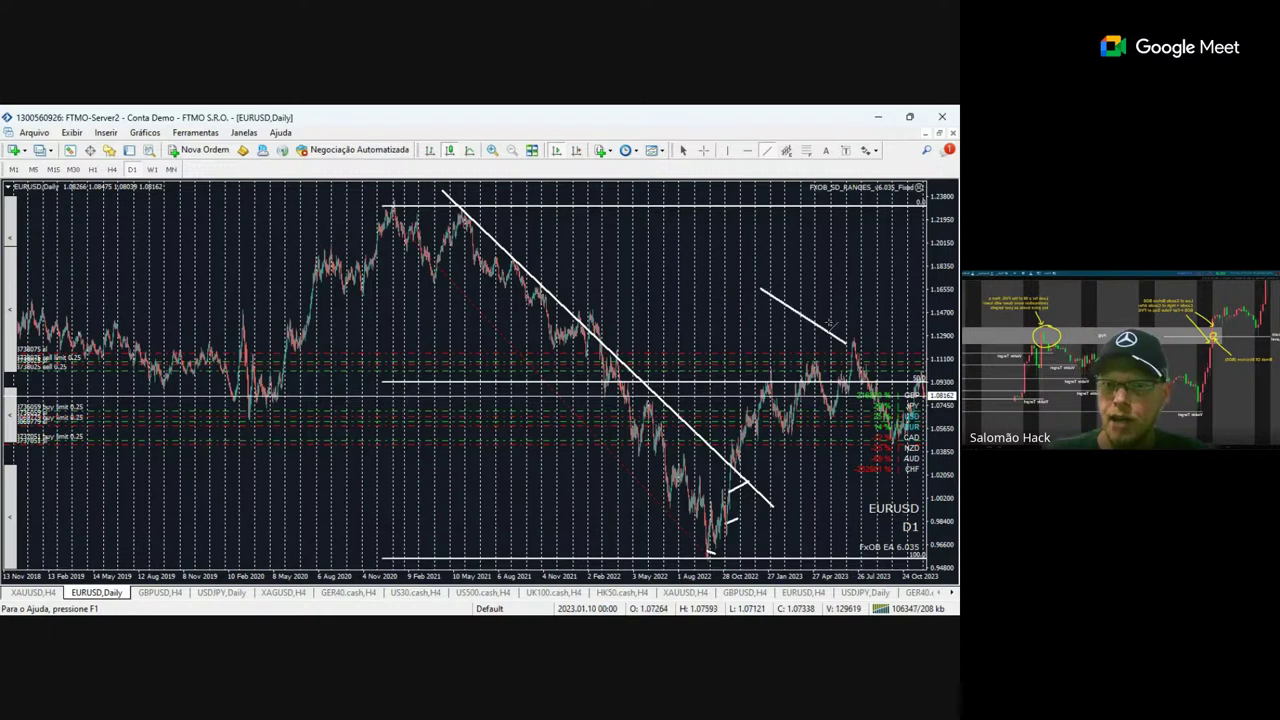
click(806, 150)
drag(884, 310, 865, 358)
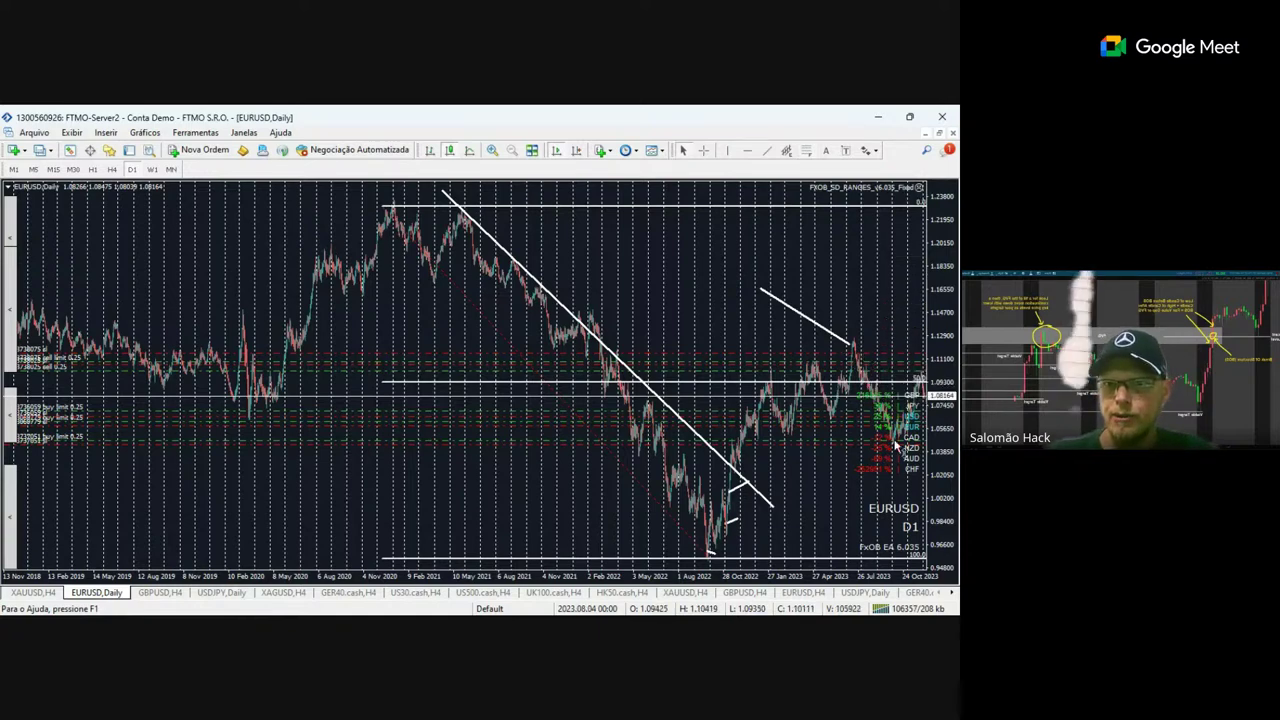
Sketch a zigzag from the July 2023 peak down to about 1.0390, up to 1.0985 and down to 0.9950, deleting the trial Fibonacci levels.
click(571, 155)
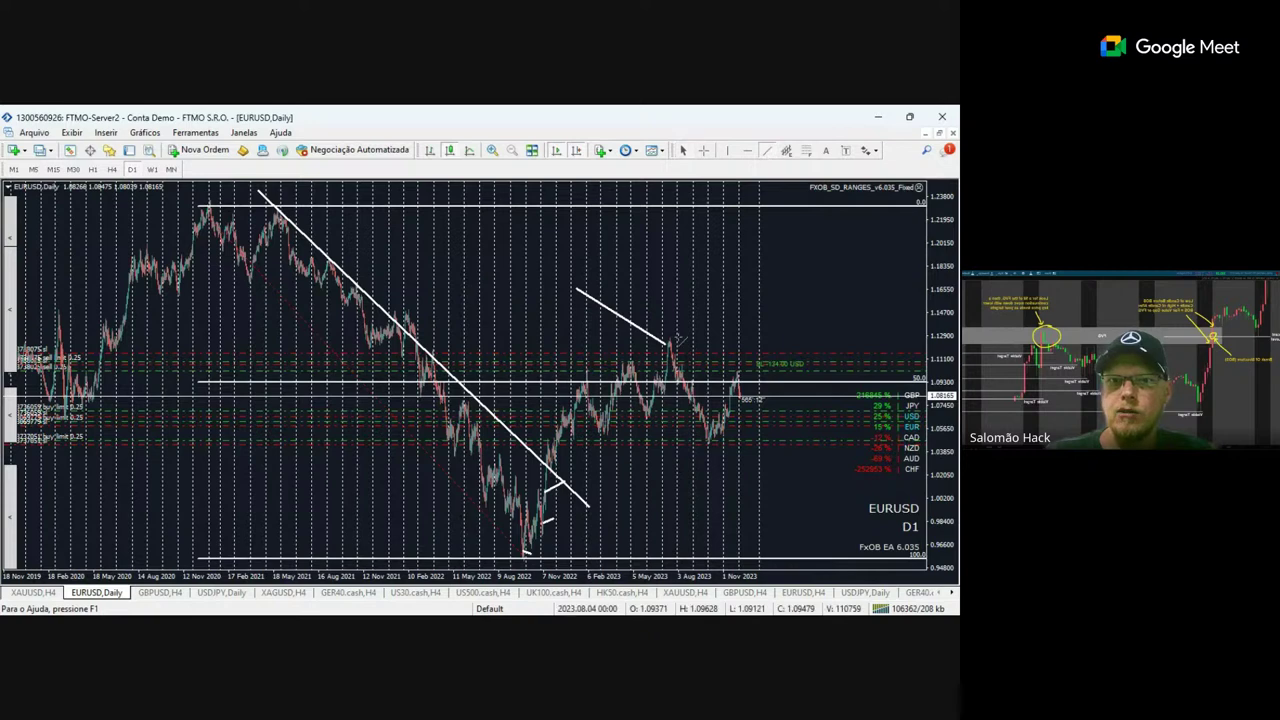
mouse_move(670, 336)
mouse_down()
mouse_move(712, 450)
mouse_move(750, 378)
mouse_move(746, 399)
mouse_up()
click(808, 156)
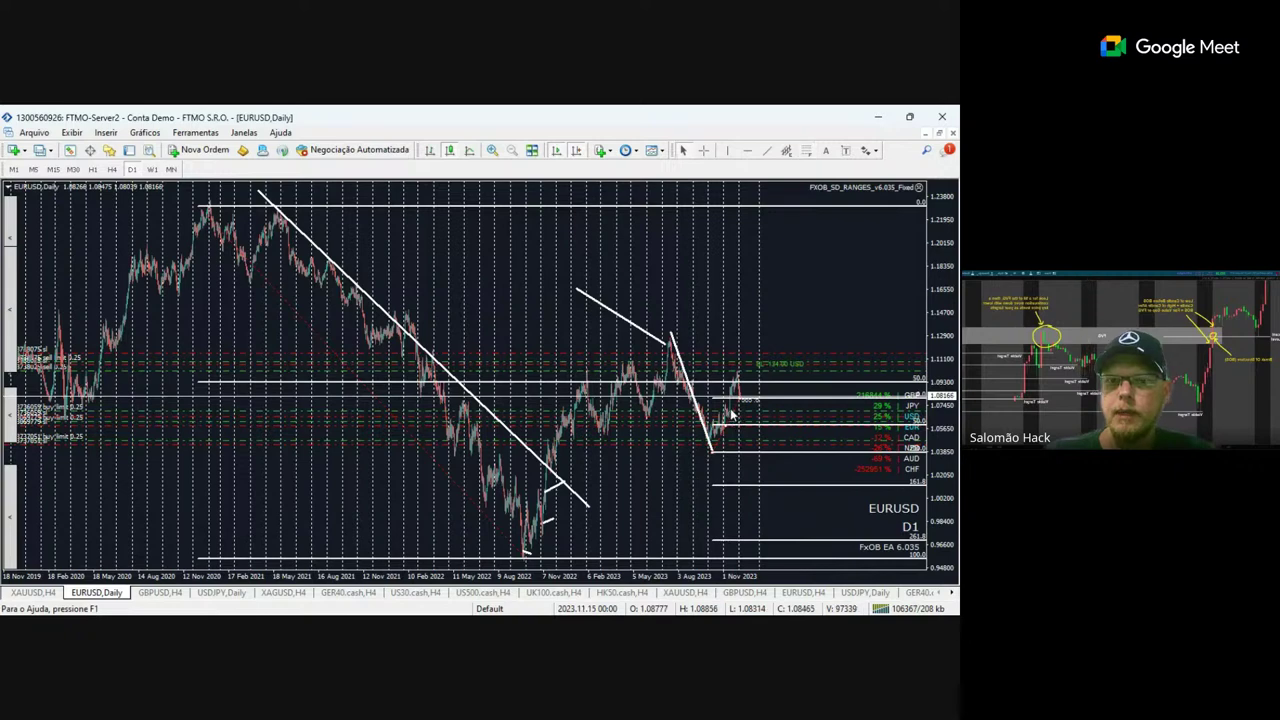
key(Delete)
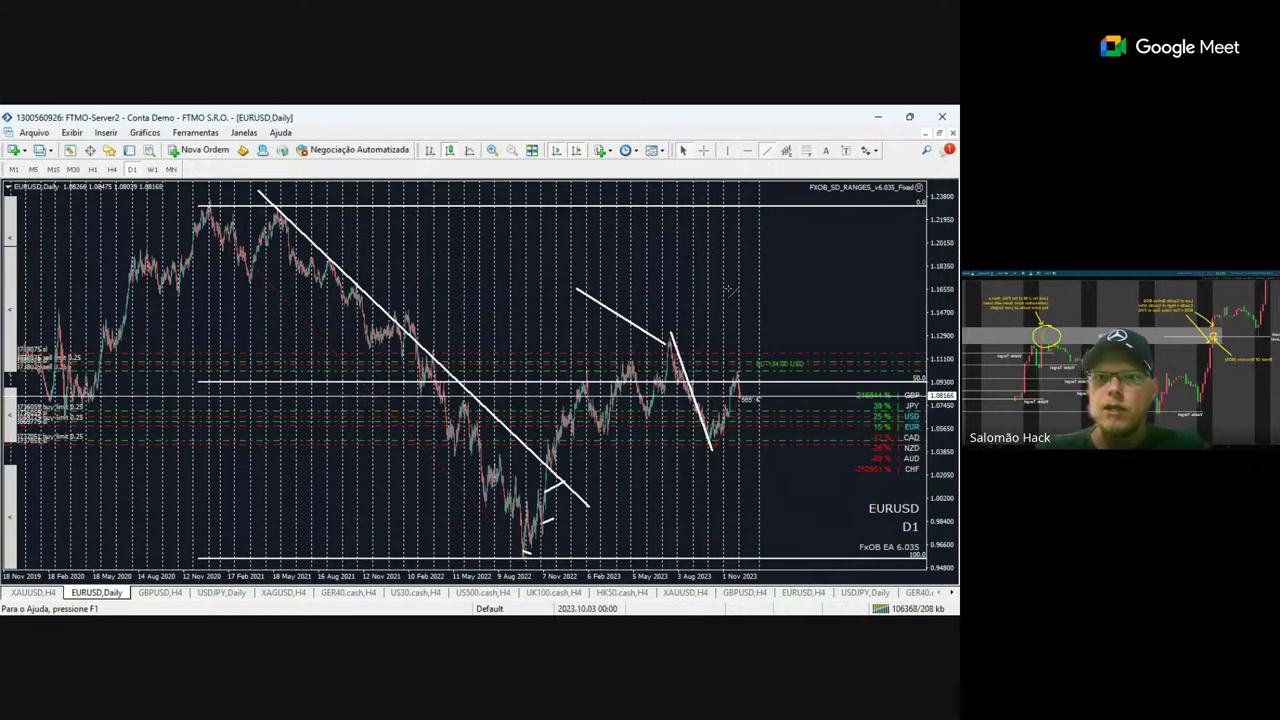
mouse_move(738, 398)
mouse_down()
mouse_move(742, 373)
mouse_move(783, 508)
mouse_up()
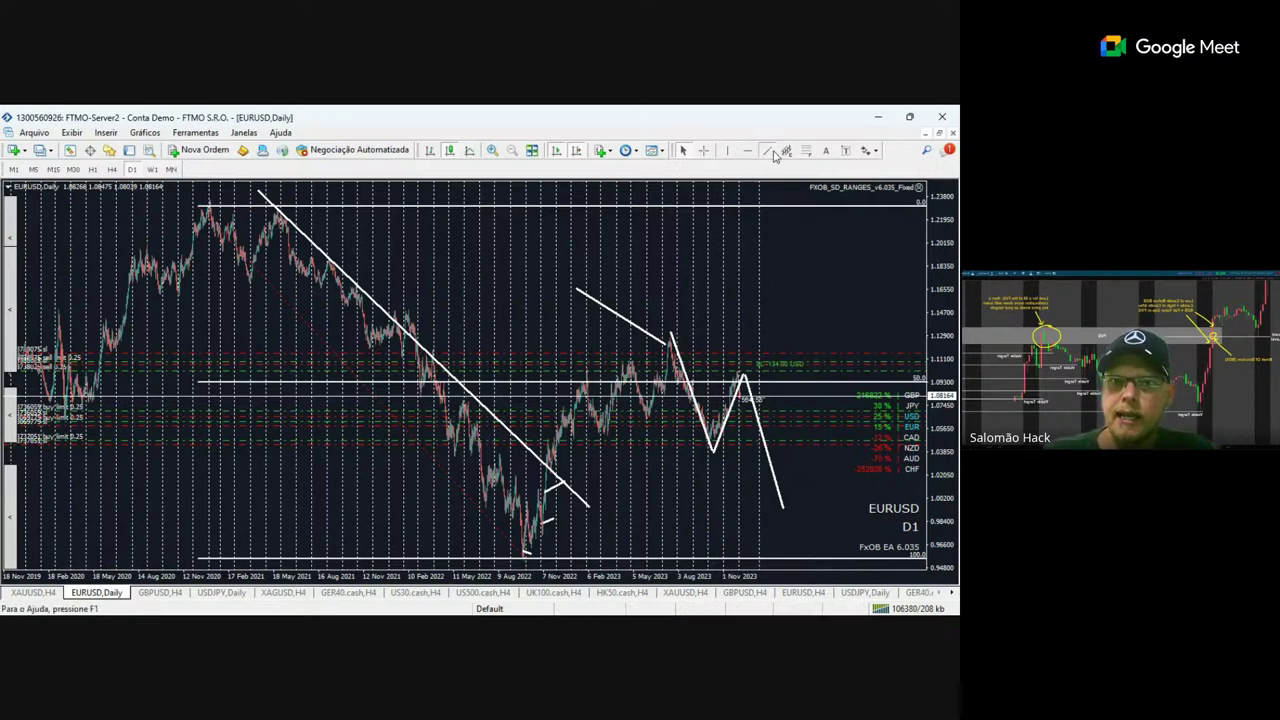
Draw four roughly horizontal target lines beside the projected drop at about 1.0860, 1.0545, 1.0130 and 0.9710.
drag(758, 391, 825, 388)
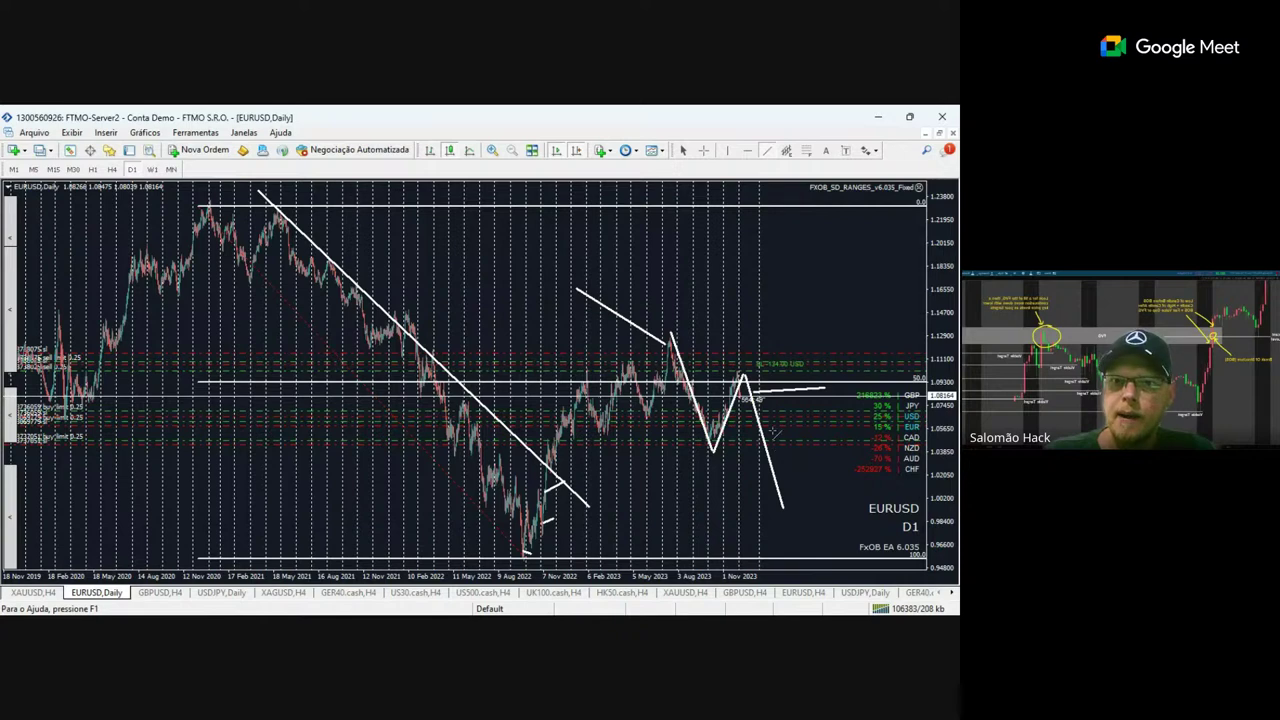
drag(768, 431, 852, 437)
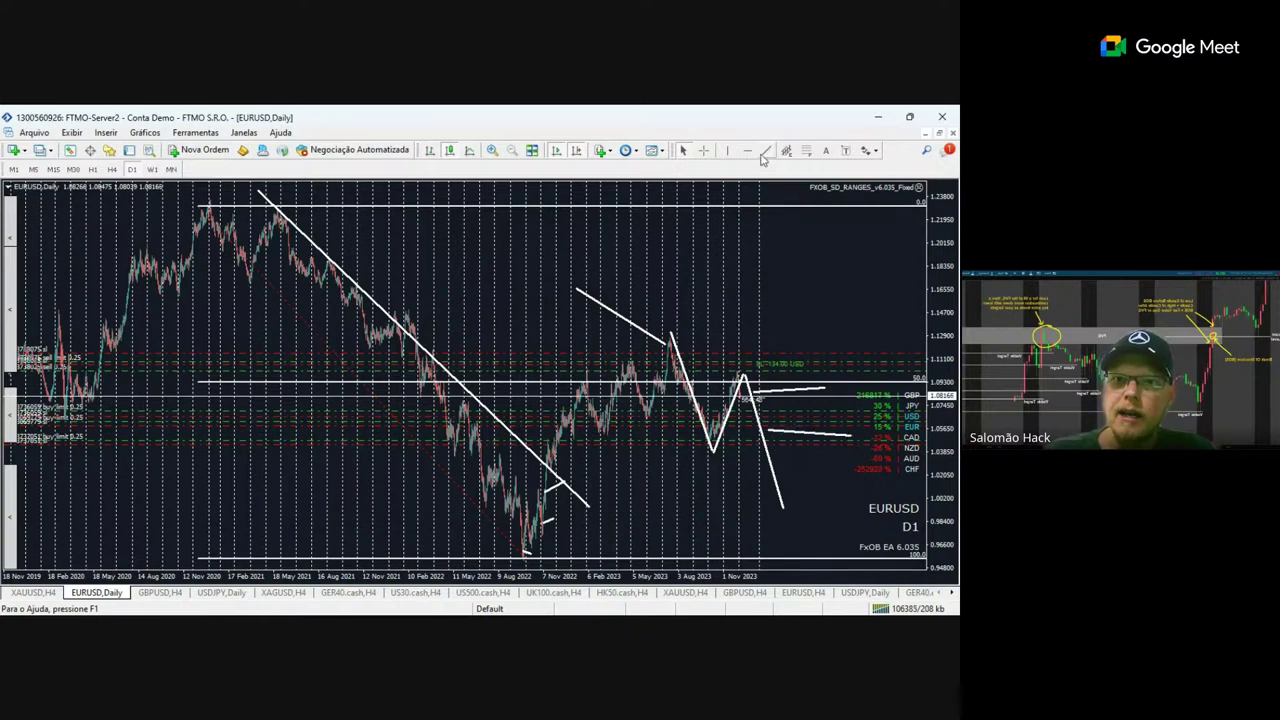
click(765, 153)
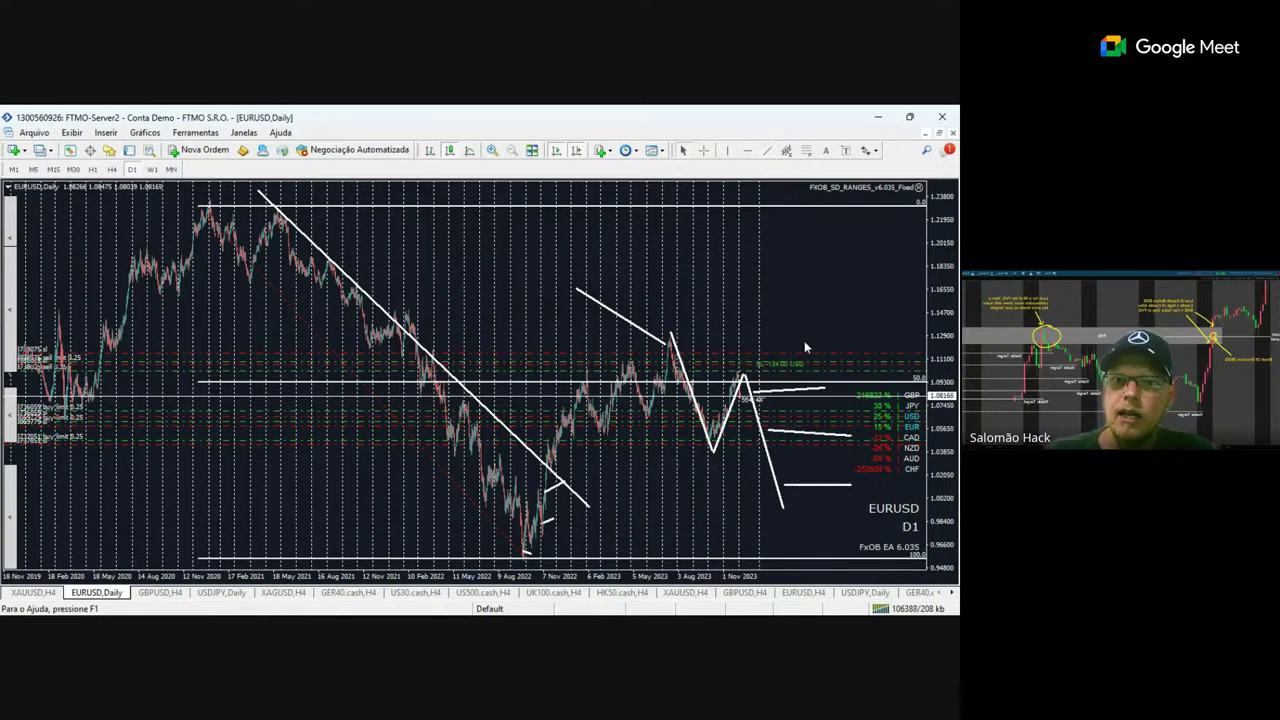
click(767, 152)
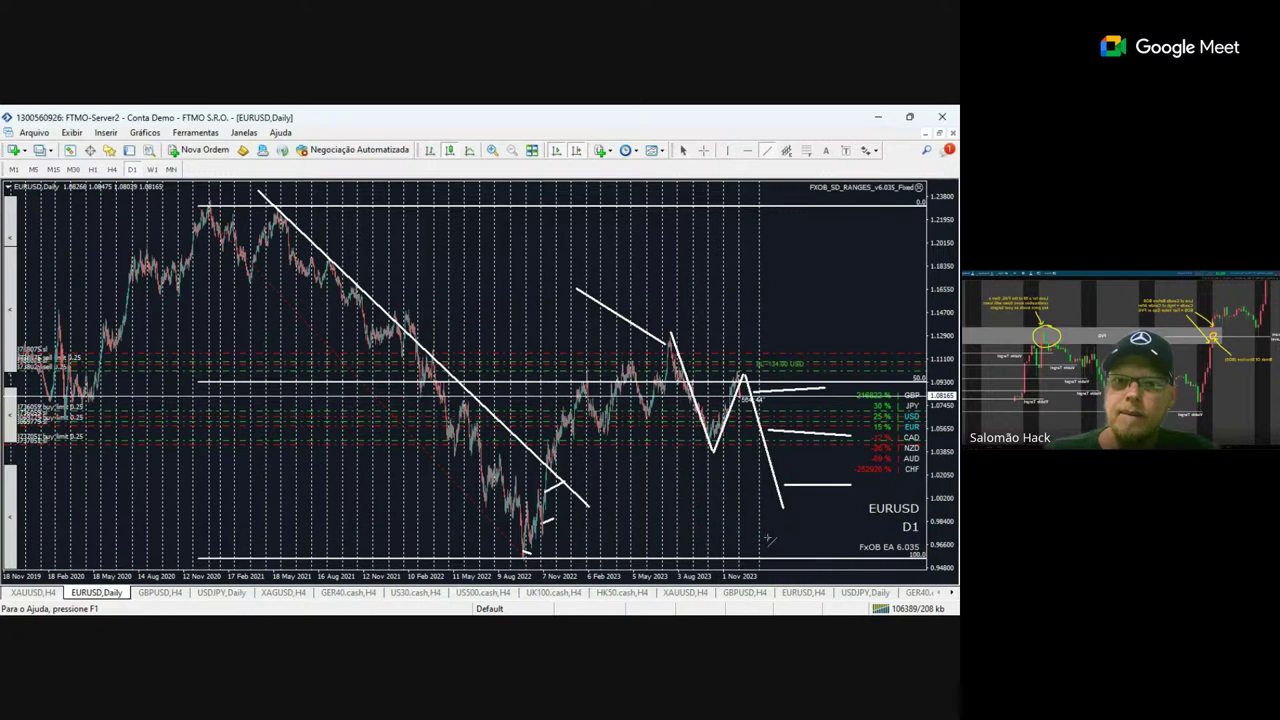
drag(768, 540, 862, 539)
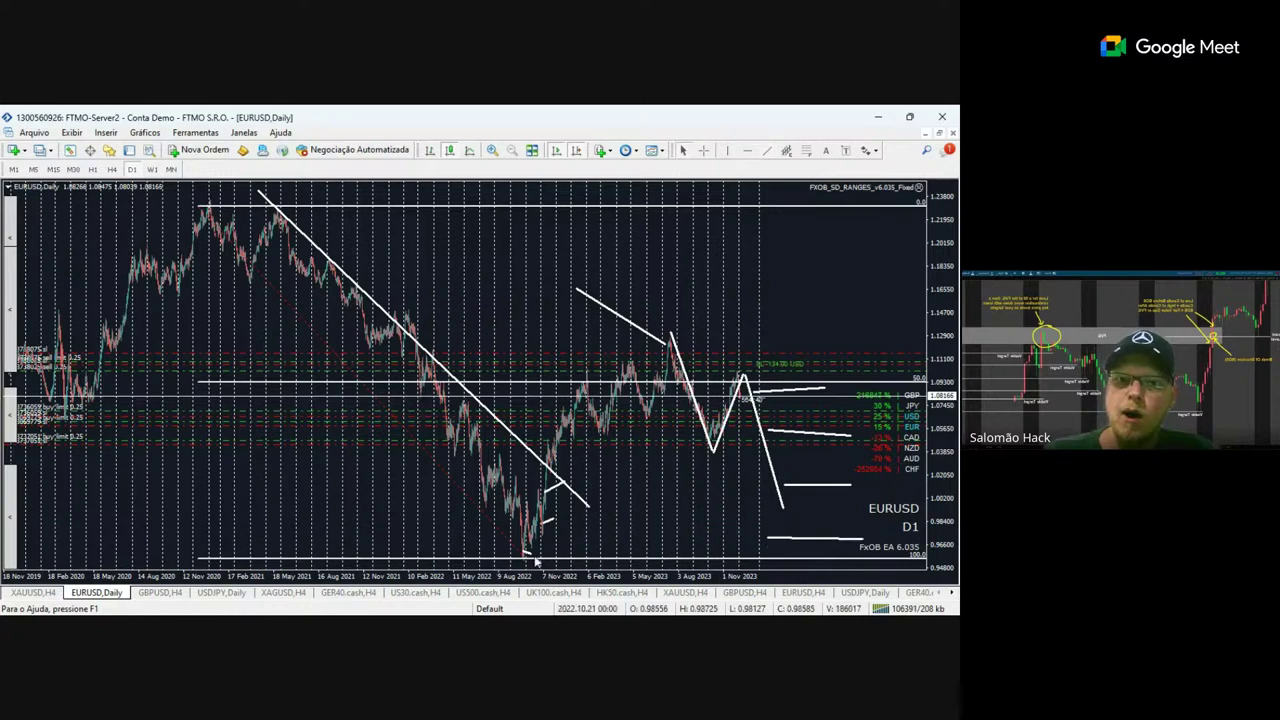
Extend the short line at the September 2022 low into a horizontal level at about 0.9620, and dismiss the indicator's info message.
drag(523, 551, 862, 552)
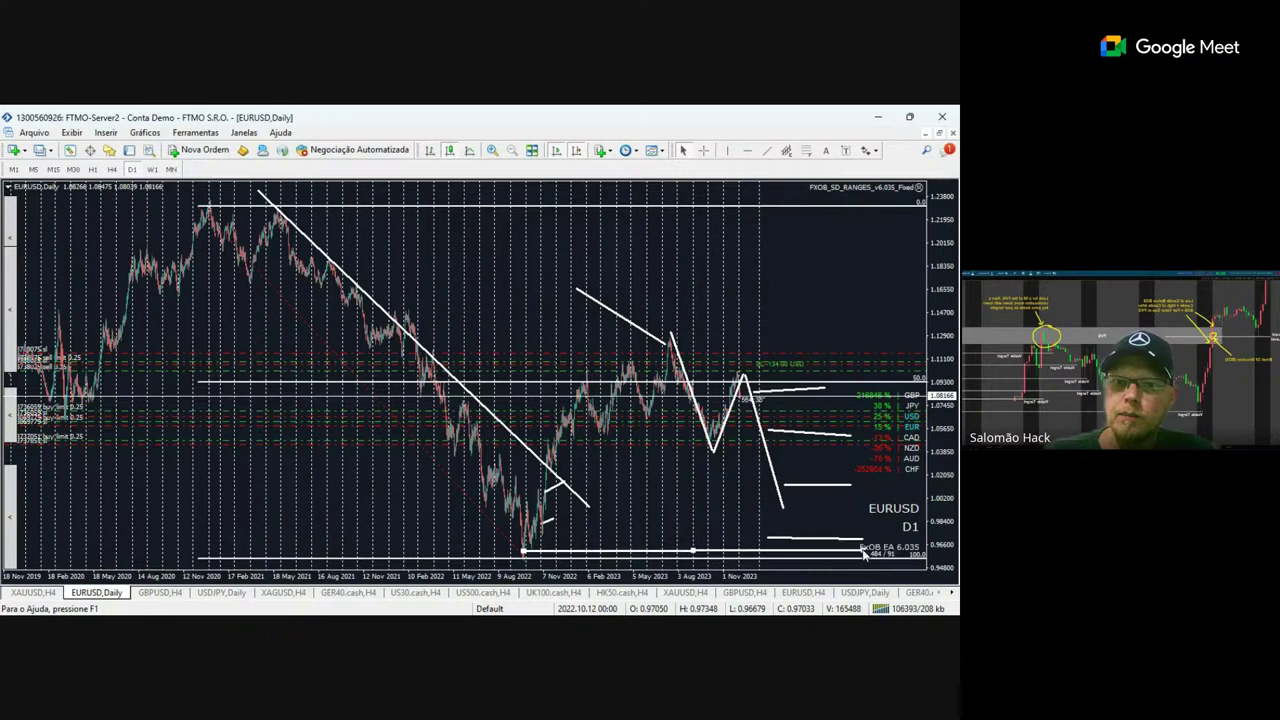
click(864, 552)
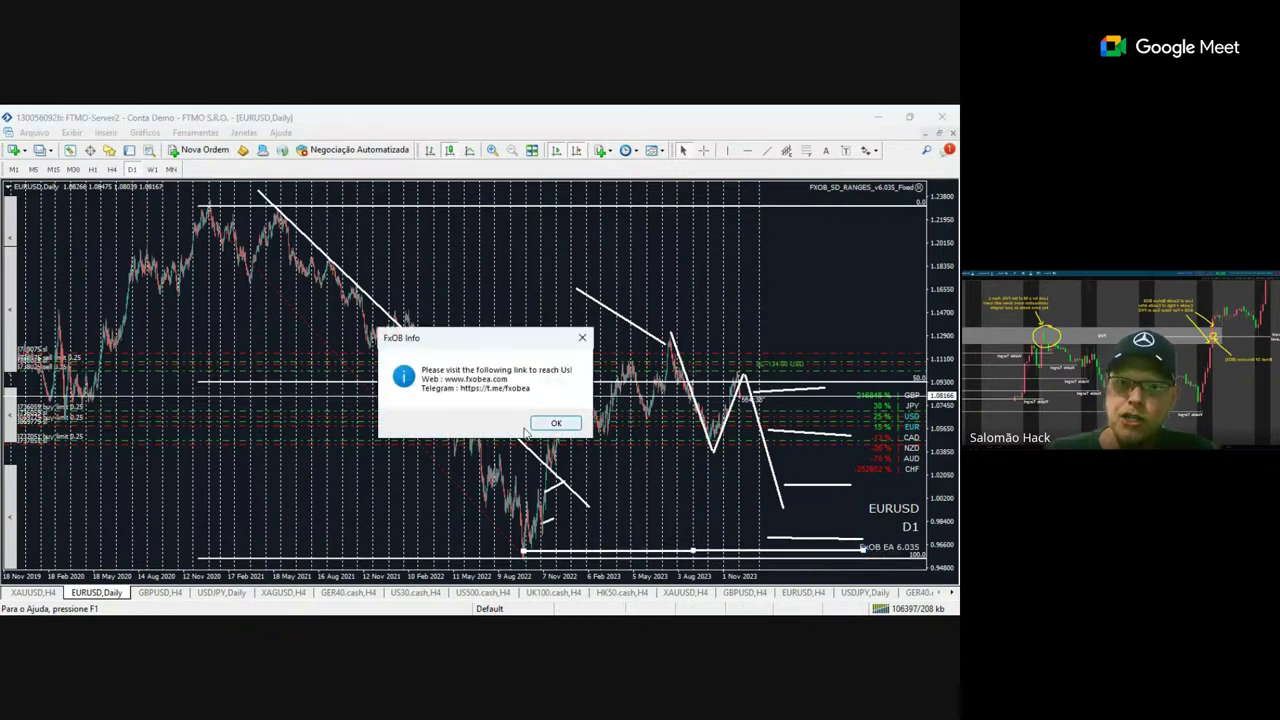
click(555, 422)
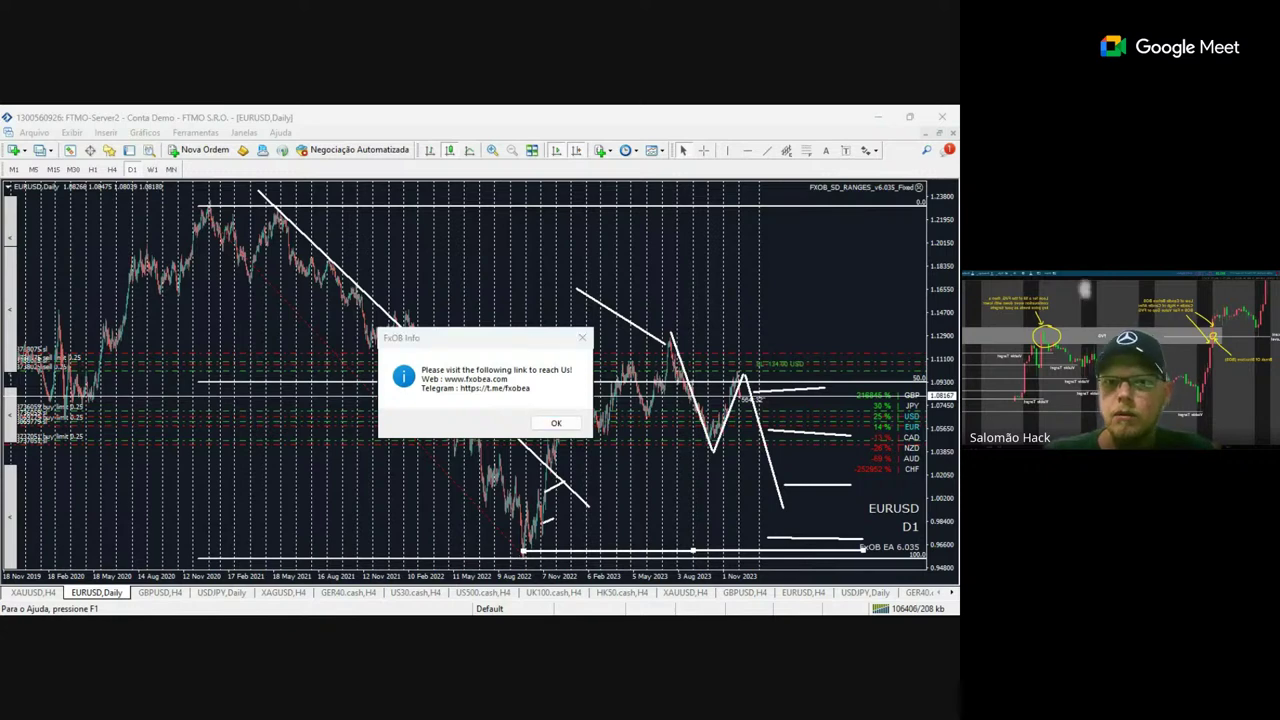
click(580, 338)
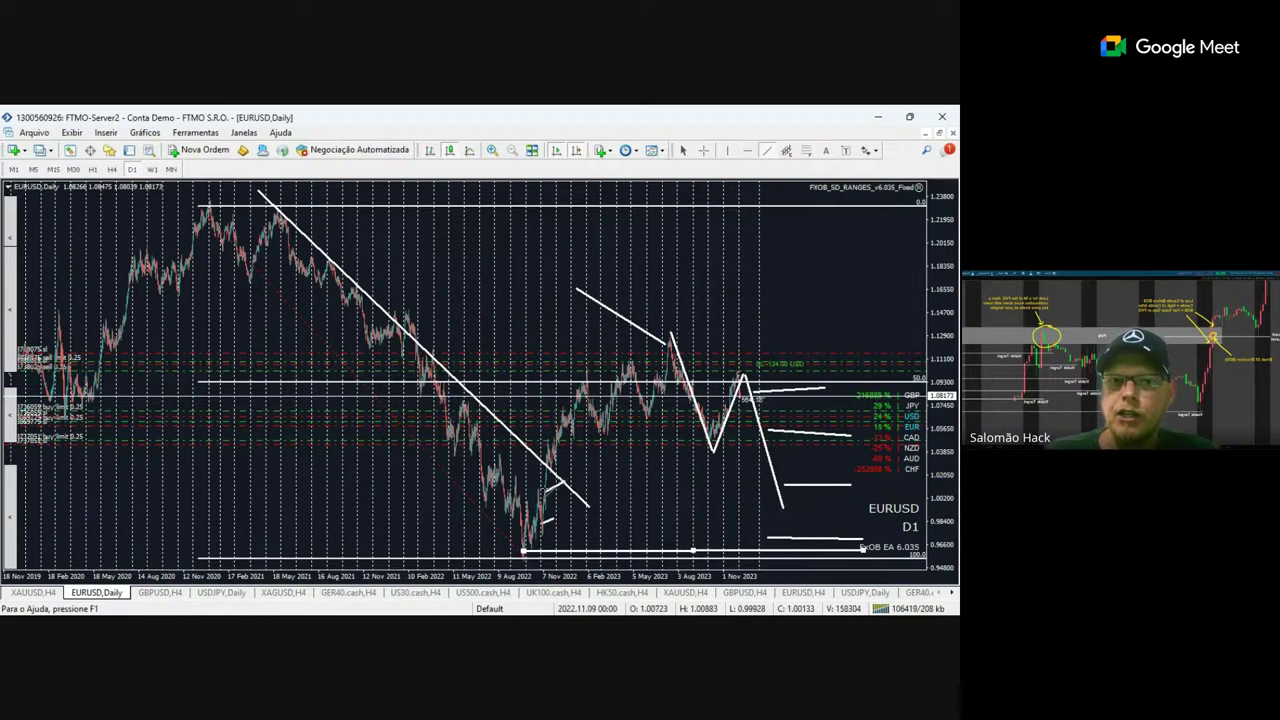
Draw roughly horizontal lines at about 1.0090 and 0.9820 from the November 2022 rally, and one at about 1.0560 across the projected drop.
drag(568, 488, 652, 490)
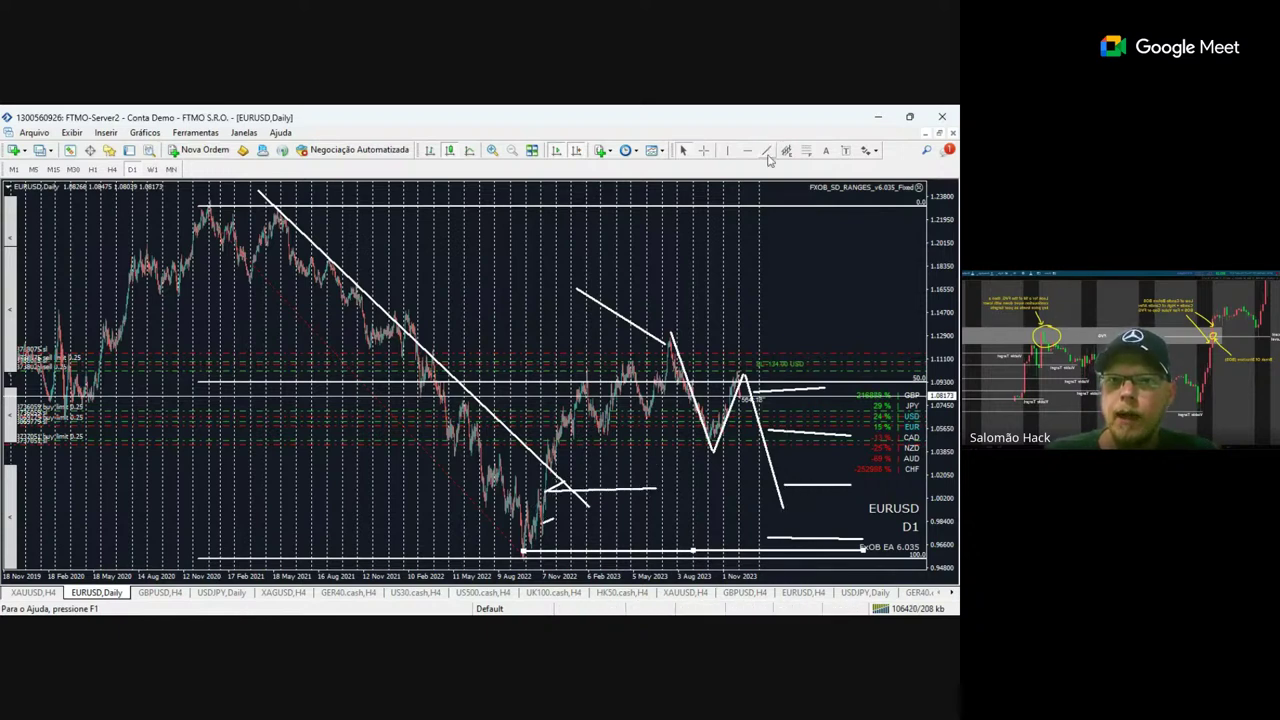
drag(548, 524, 658, 524)
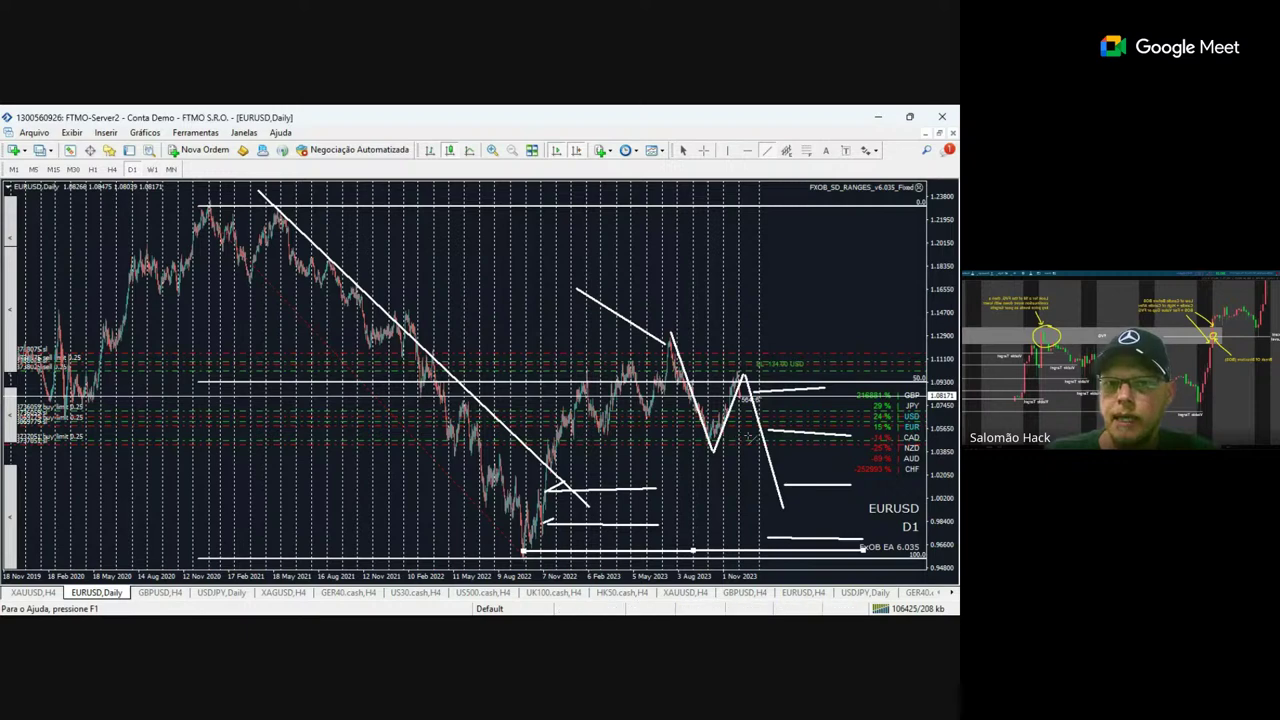
drag(728, 432, 822, 434)
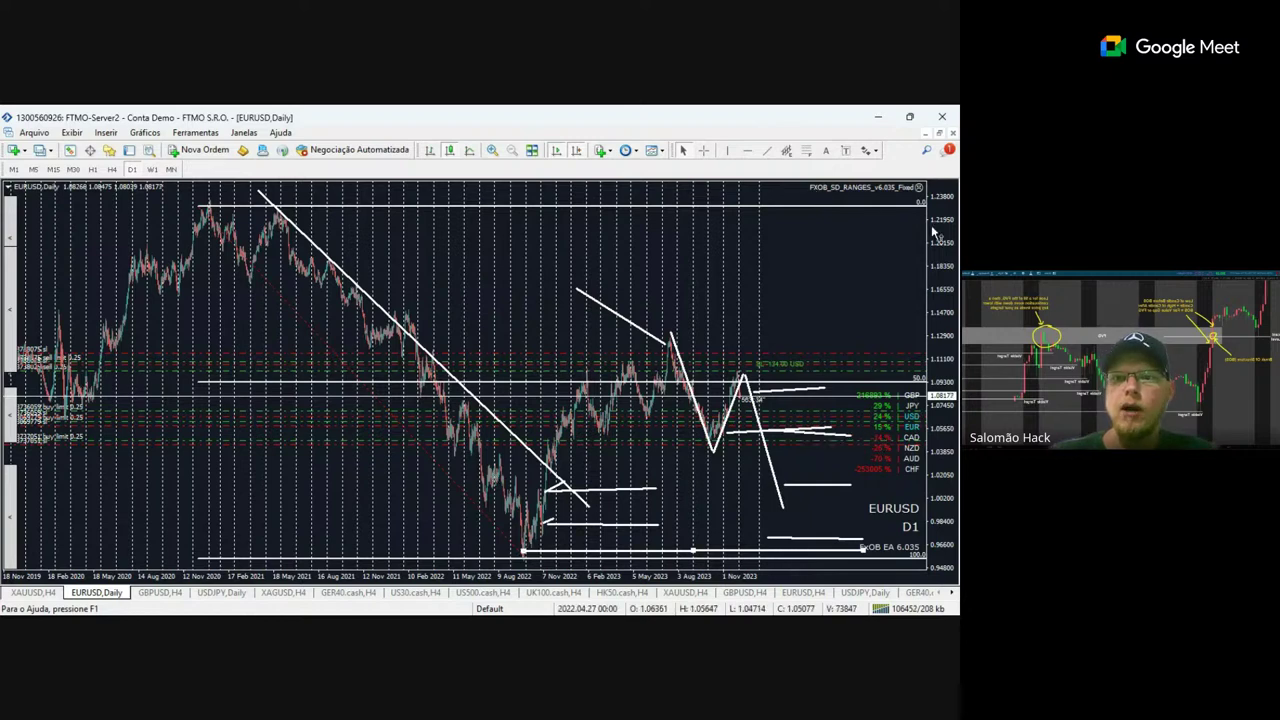
Draw a descending line from the September 2022 low, running from about 0.9660 down to about 0.9080 on the daily chart.
drag(933, 233, 934, 265)
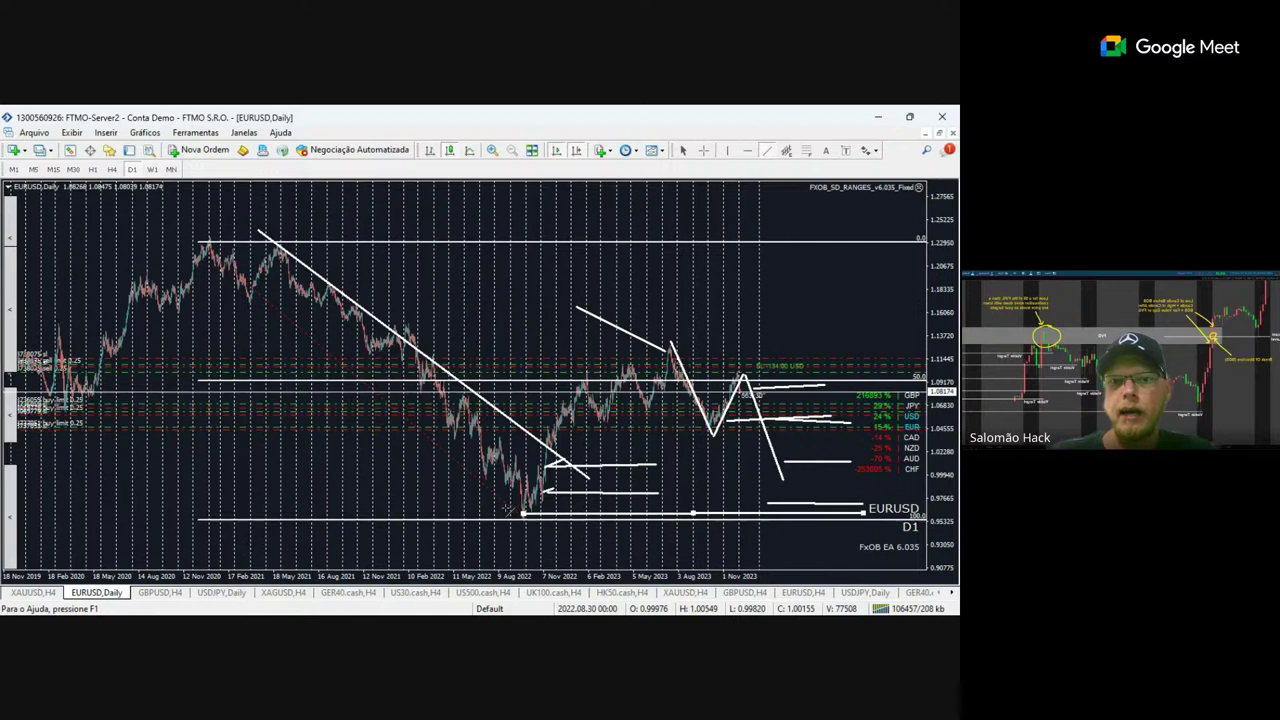
drag(507, 511, 592, 570)
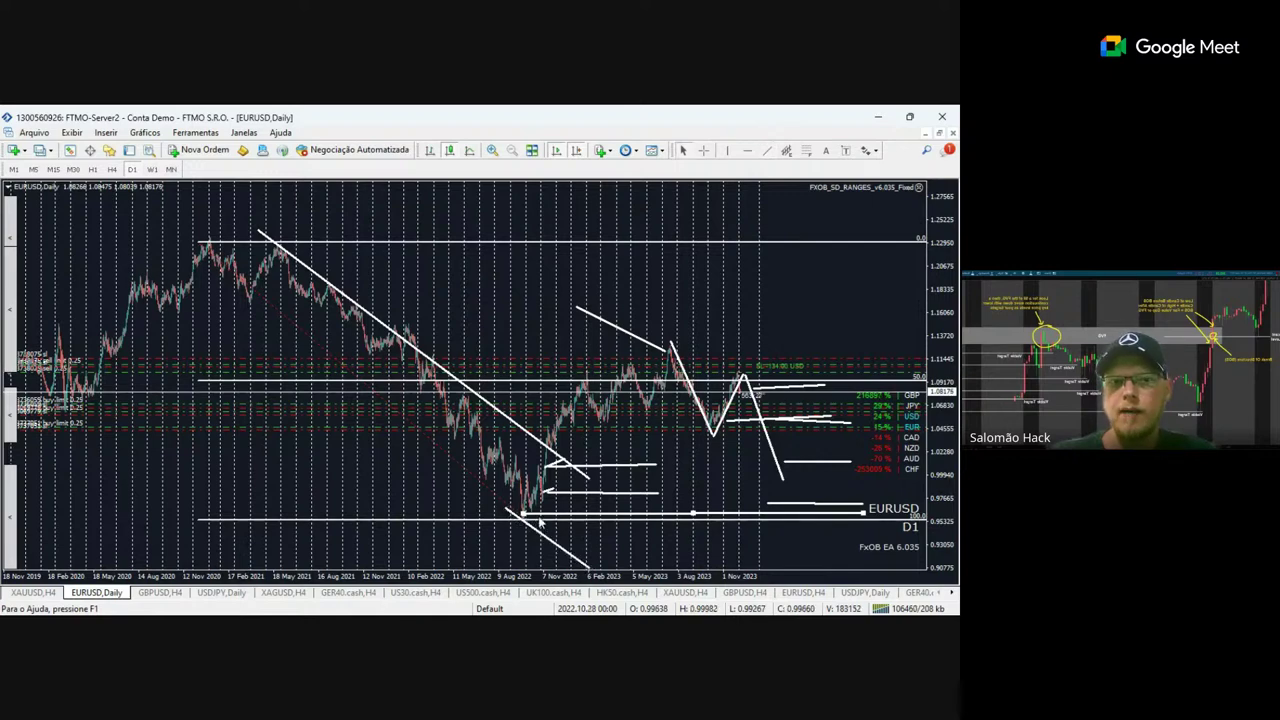
click(577, 151)
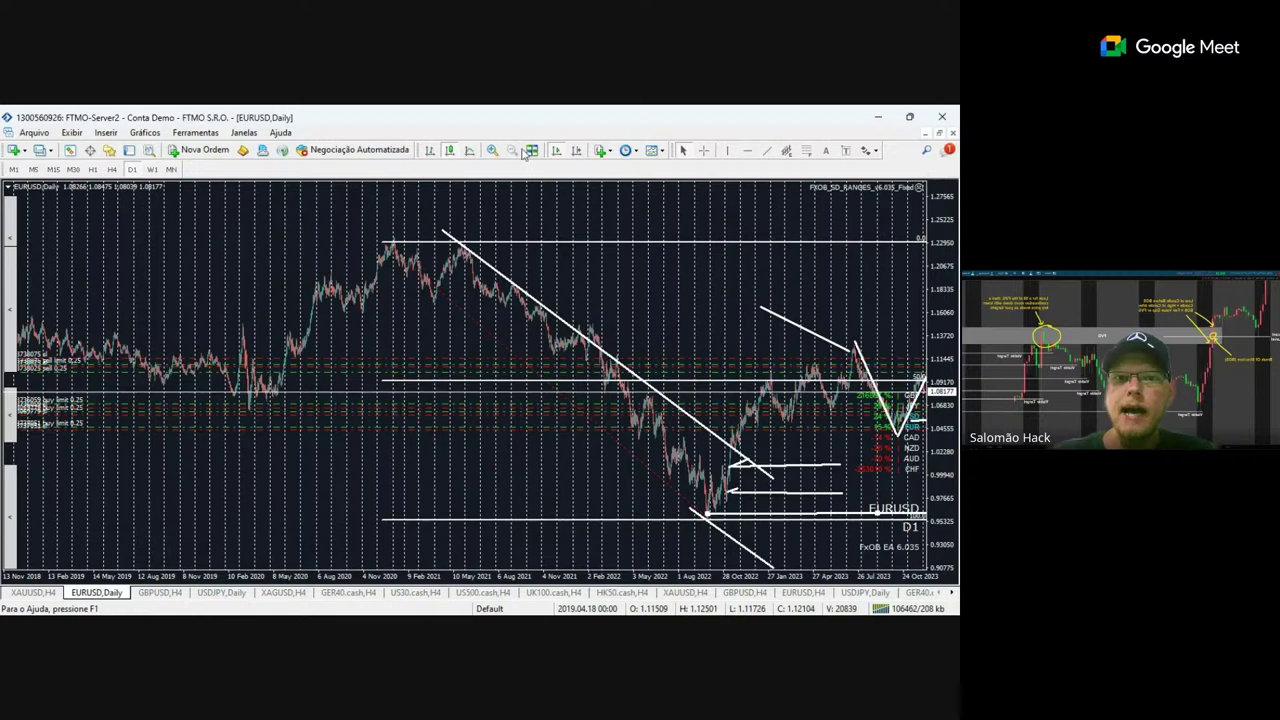
Switch the EURUSD chart to the weekly timeframe and hide its period separators and the timeframe button panel.
click(152, 170)
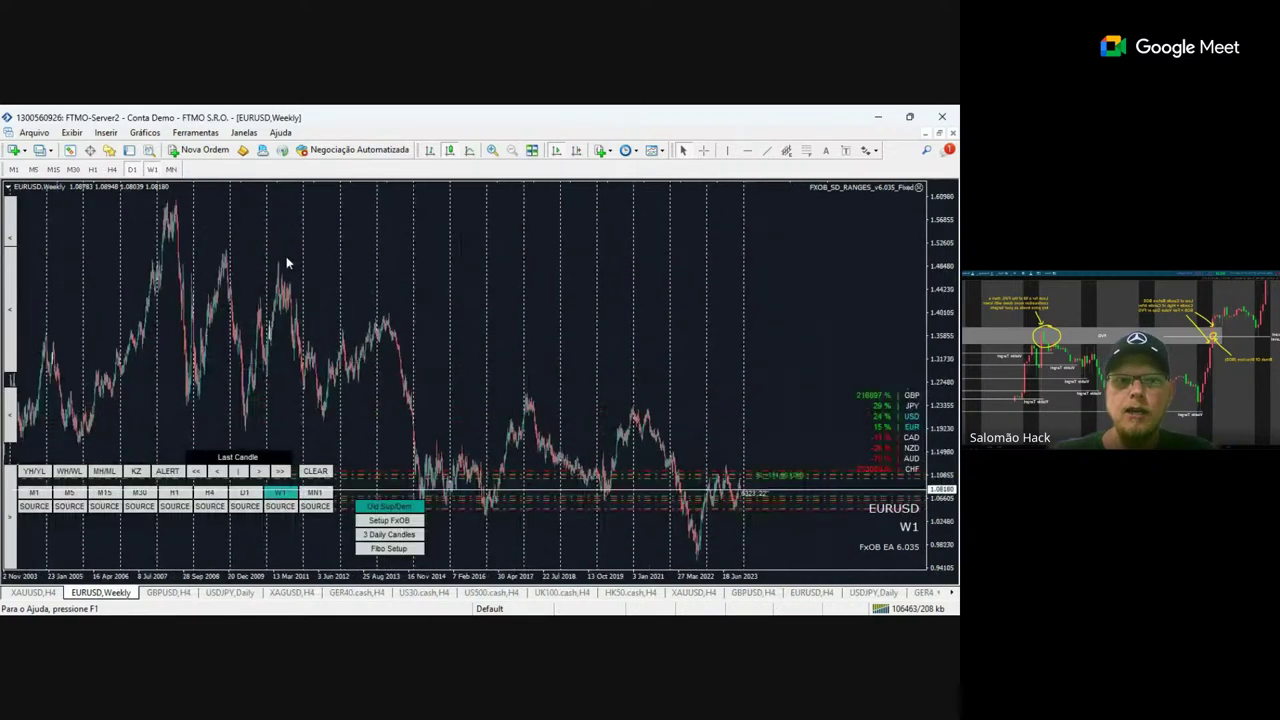
drag(943, 260, 955, 375)
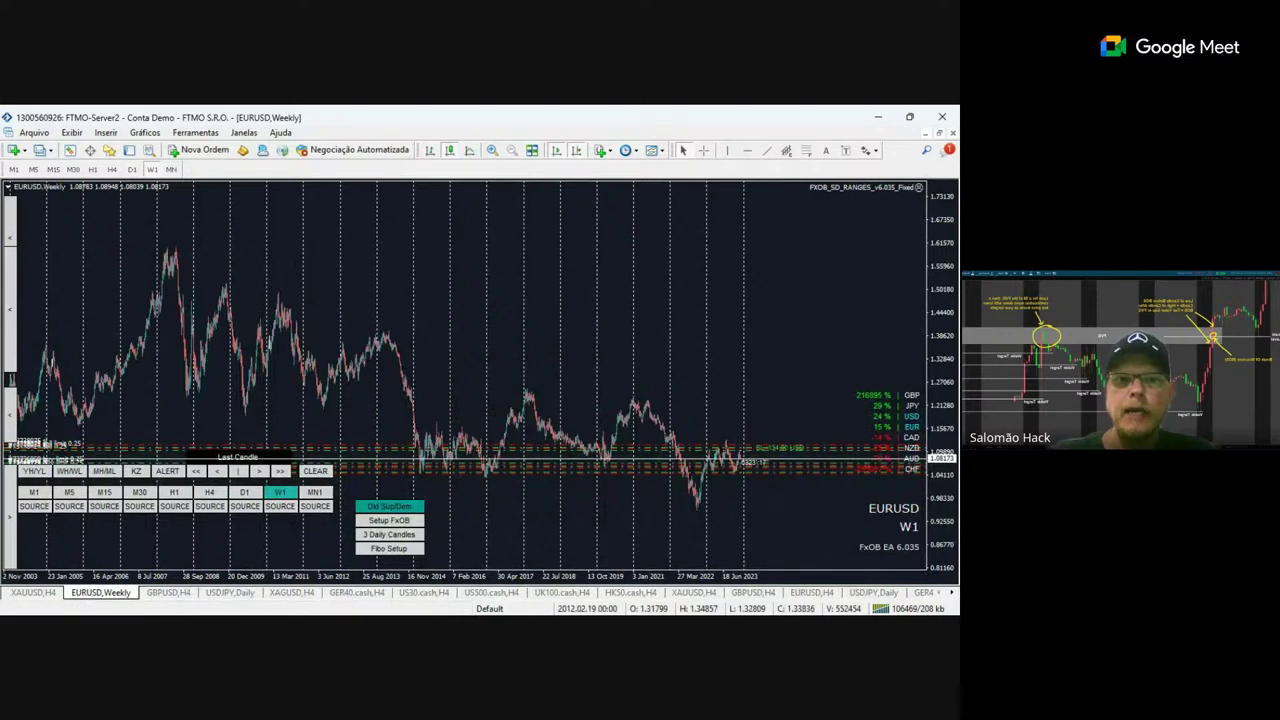
key(F8)
click(331, 259)
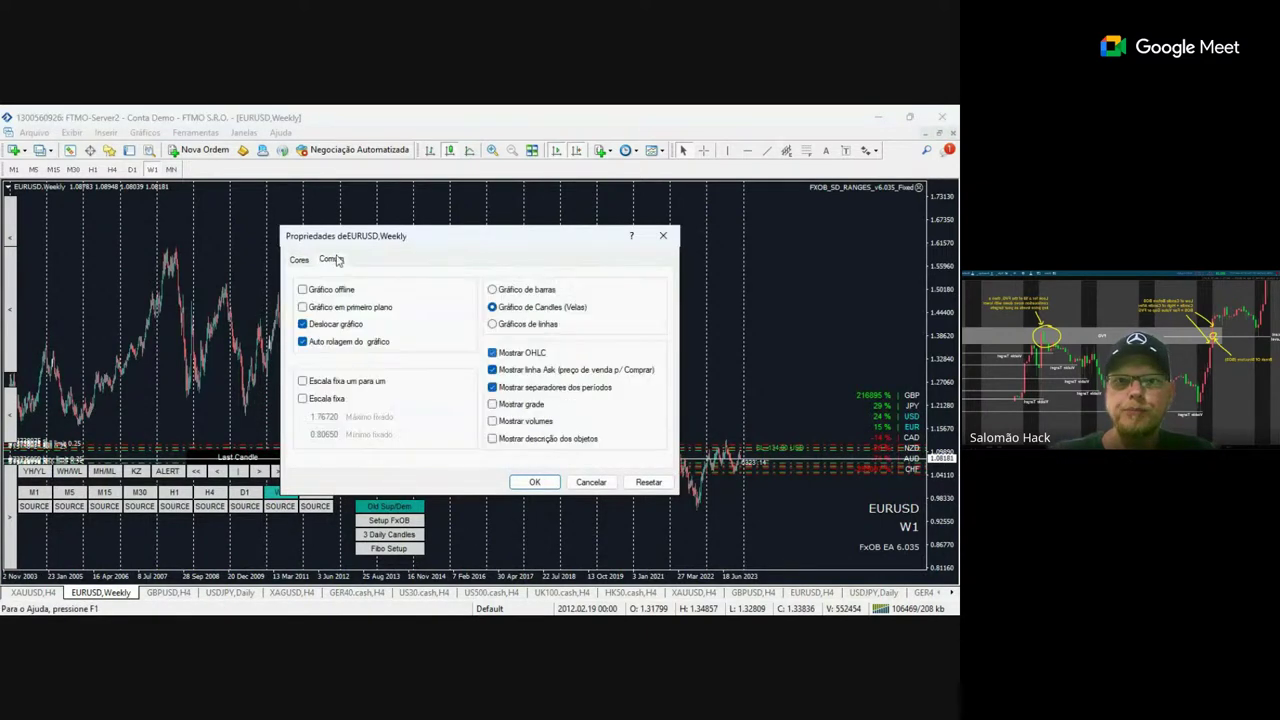
click(535, 482)
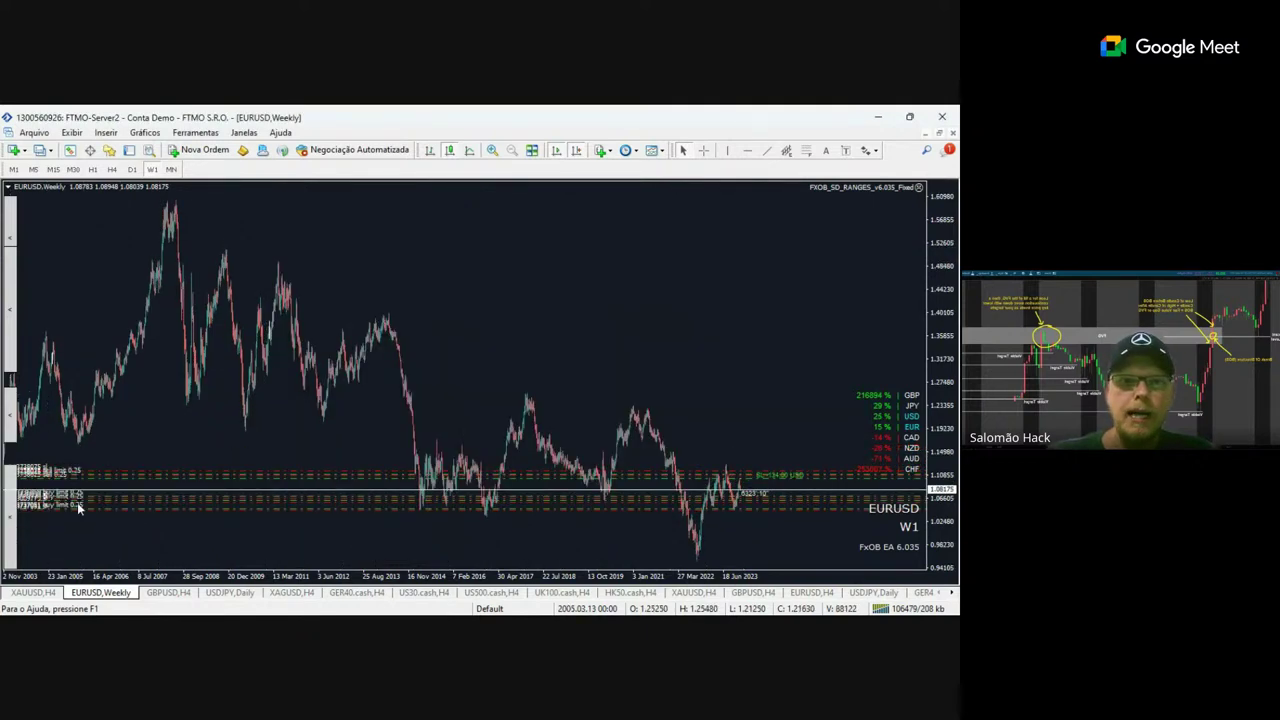
drag(940, 228, 940, 300)
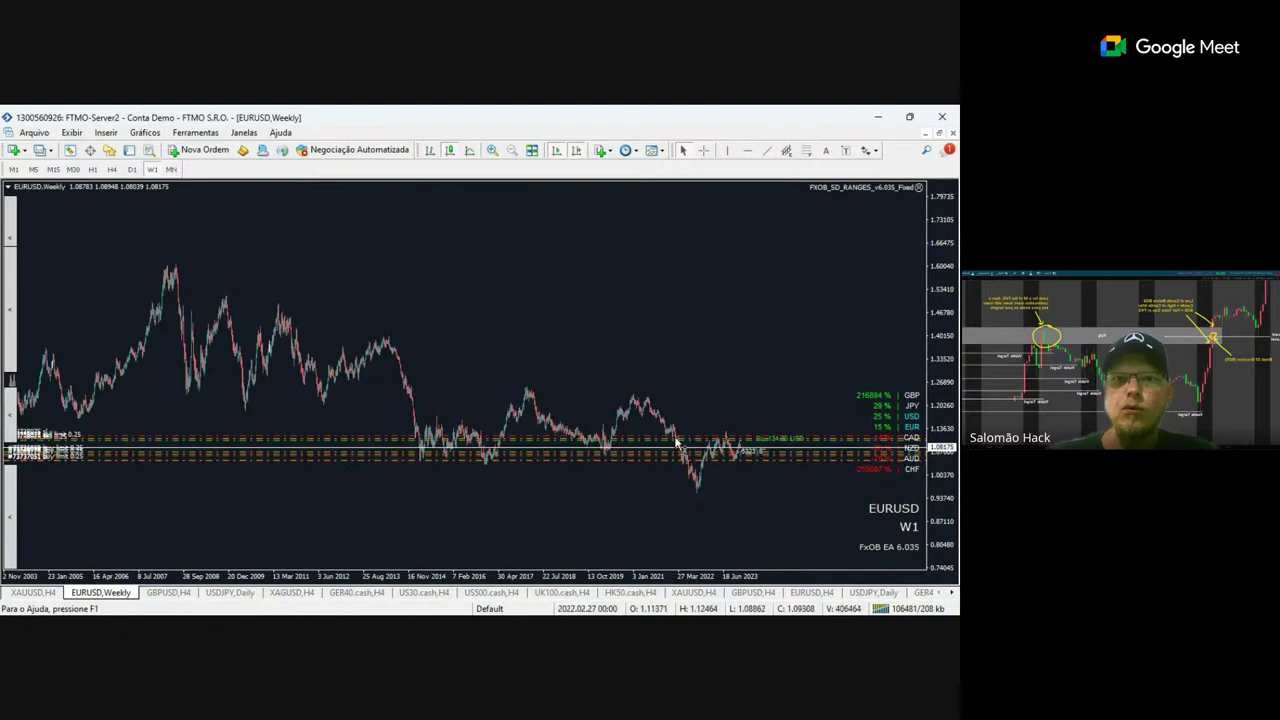
Check the monthly timeframe, return to weekly, and draw a slightly descending line from the 2022 low, about 0.9700 to 0.9550.
click(172, 170)
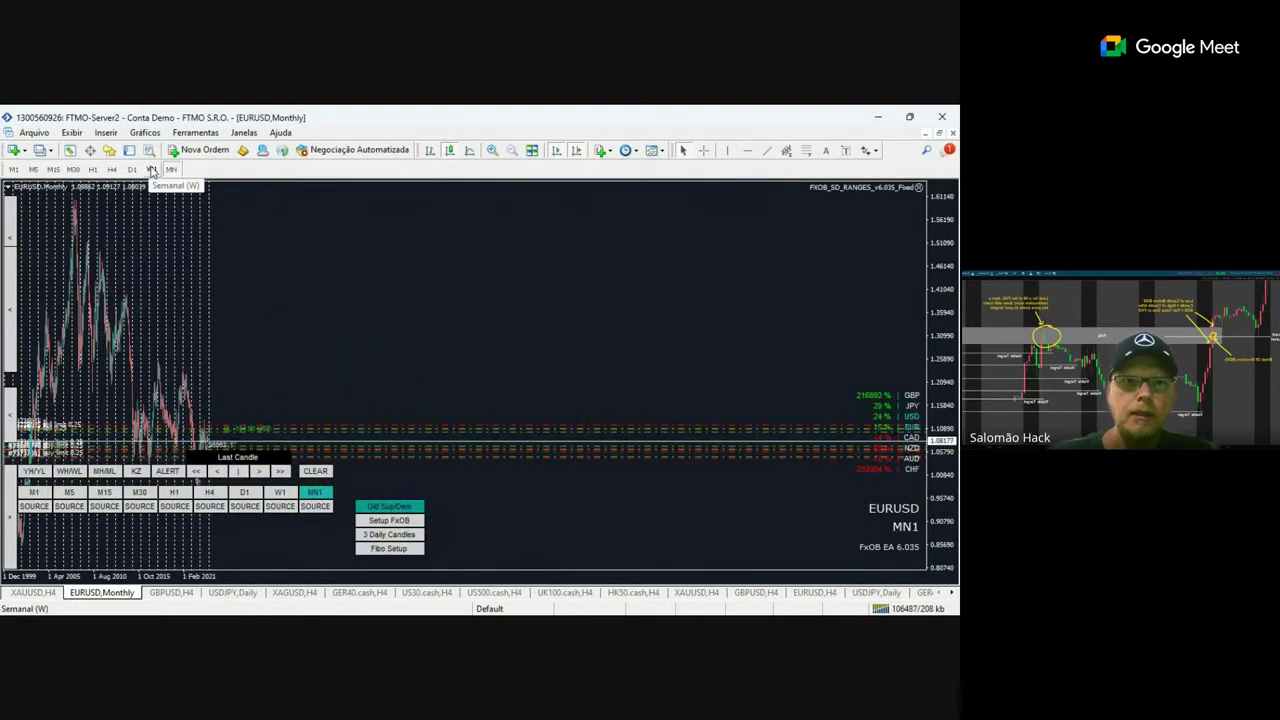
click(151, 170)
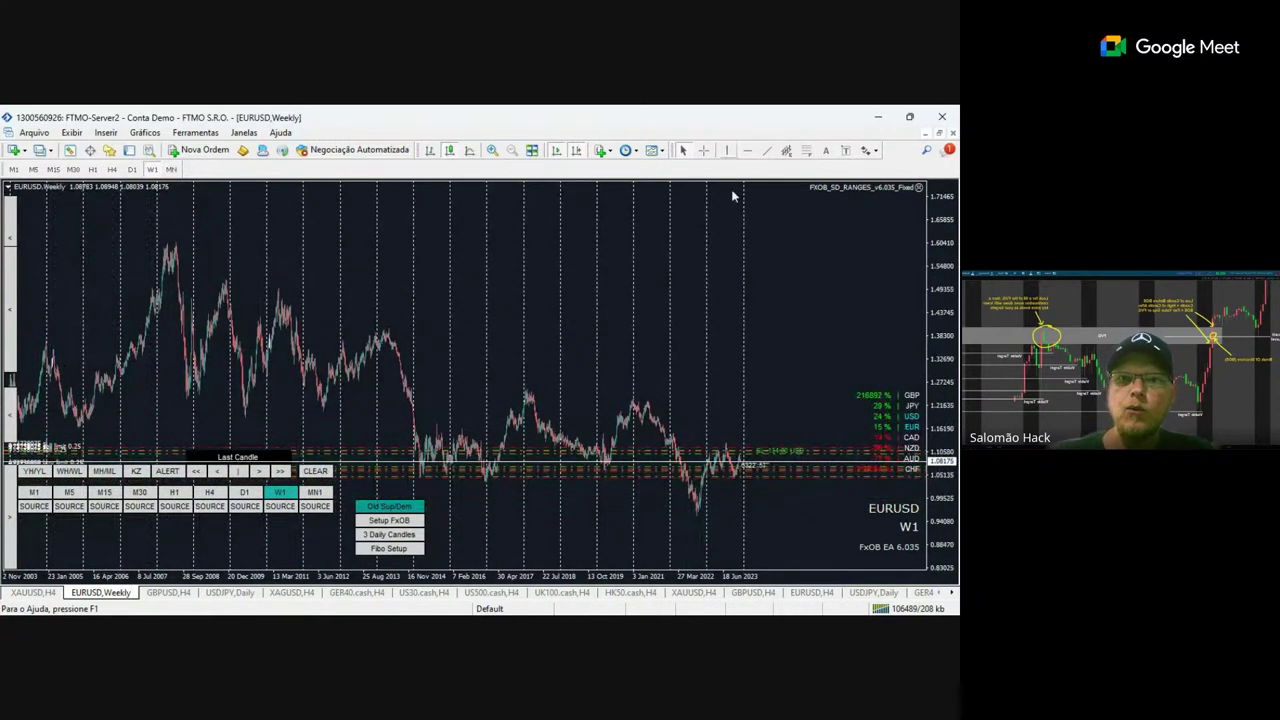
click(766, 150)
drag(697, 515, 829, 515)
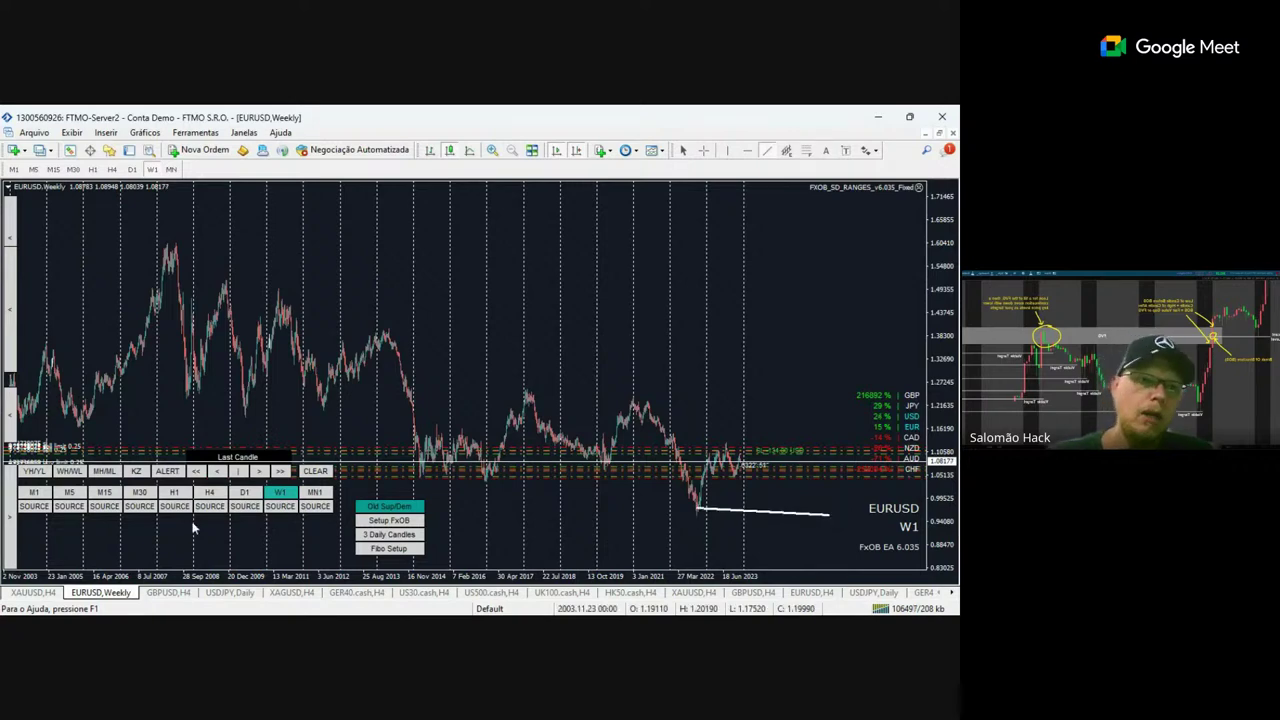
click(361, 527)
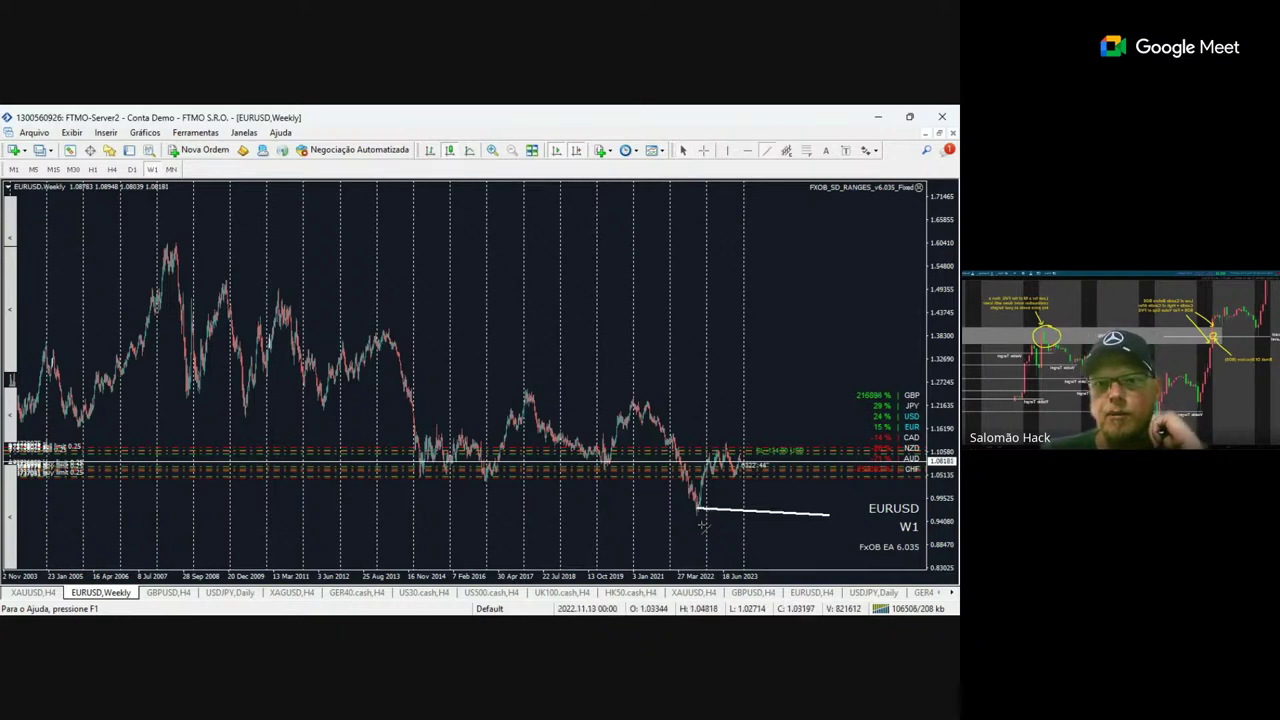
Draw a steep line along the rally from the 2022 low and an upward arrow beside it from about 0.9800 to 1.4250.
drag(703, 522, 712, 440)
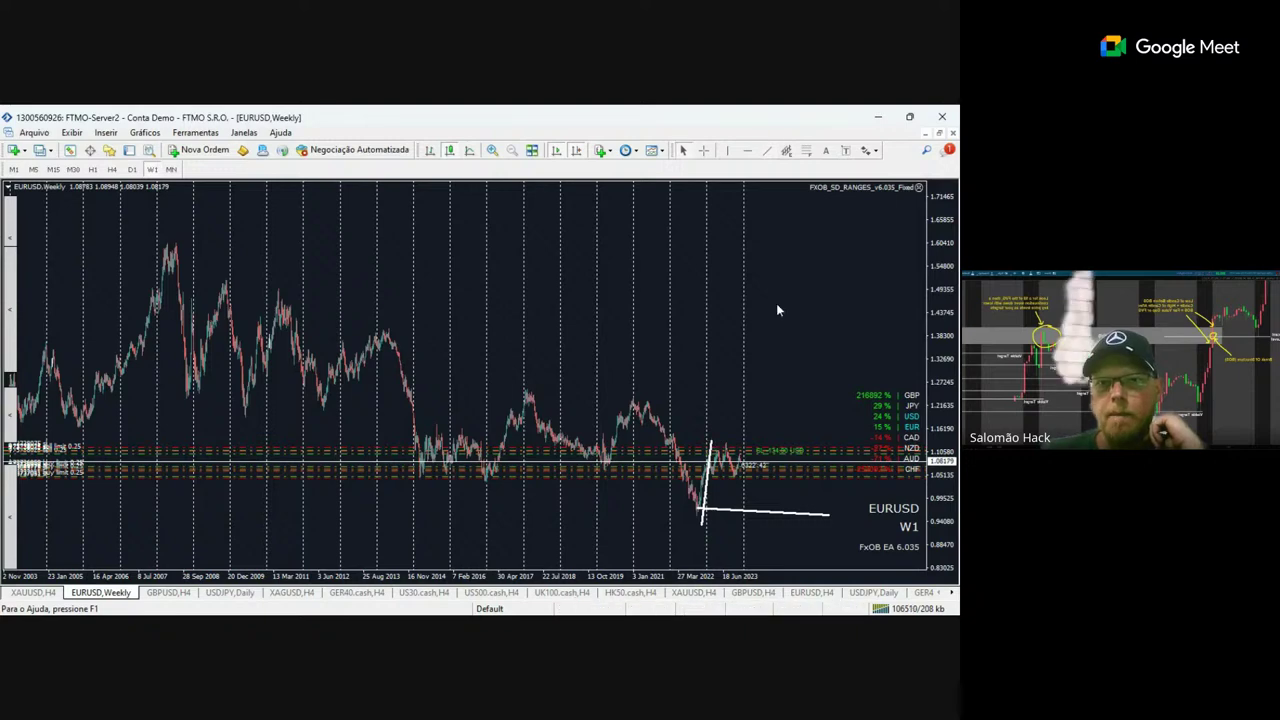
click(767, 150)
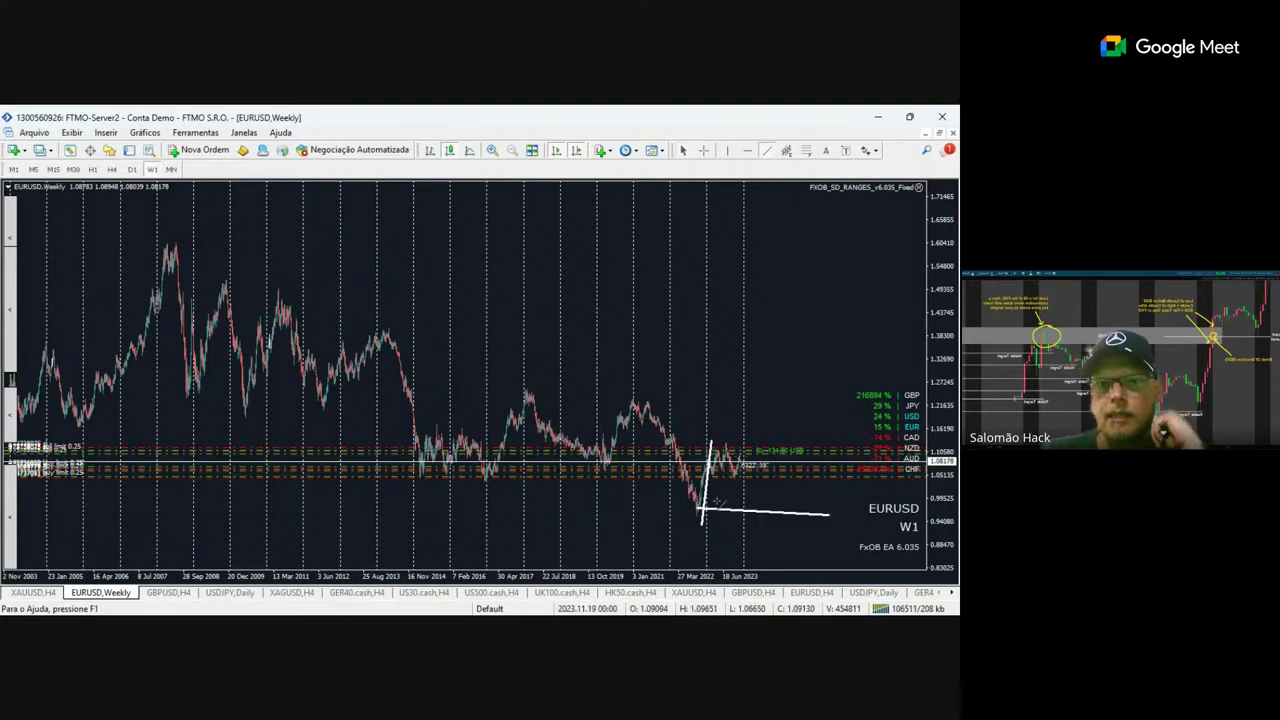
drag(719, 504, 786, 318)
Draw a vertical line from about 1.0900 down to 0.8600 and a roughly horizontal line below the 2022 low at about 0.9350.
click(767, 150)
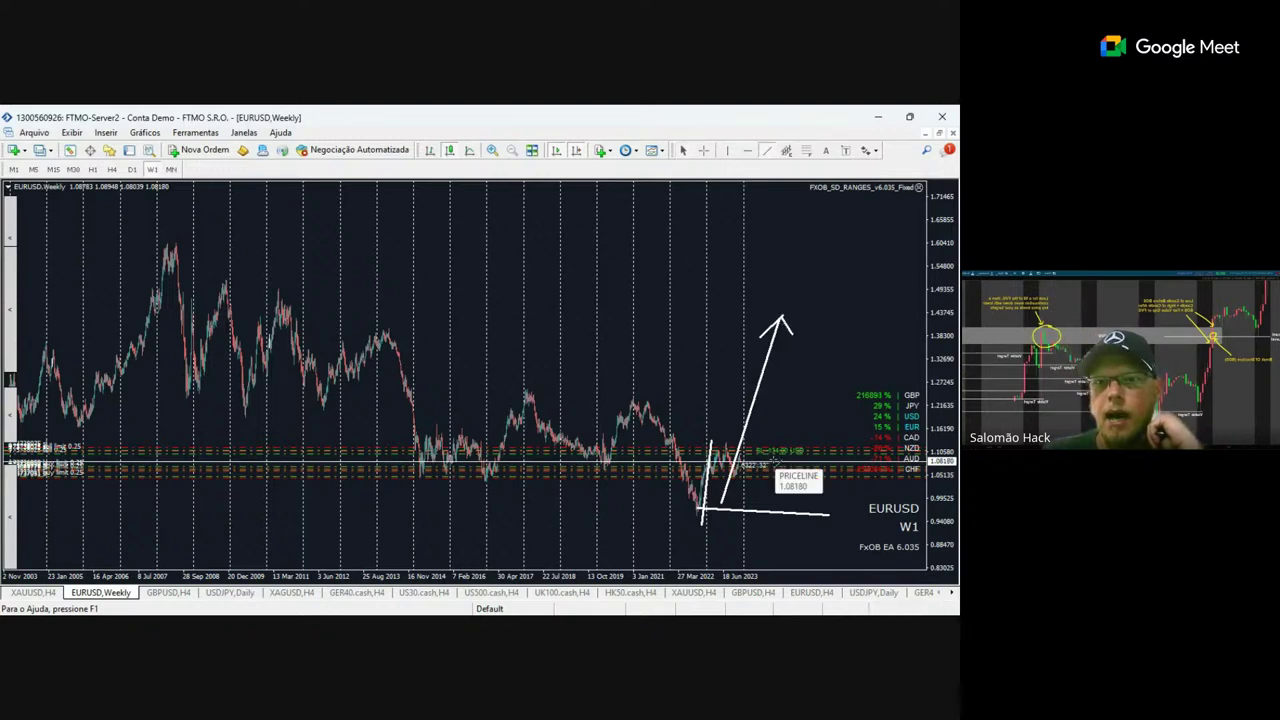
drag(763, 458, 763, 555)
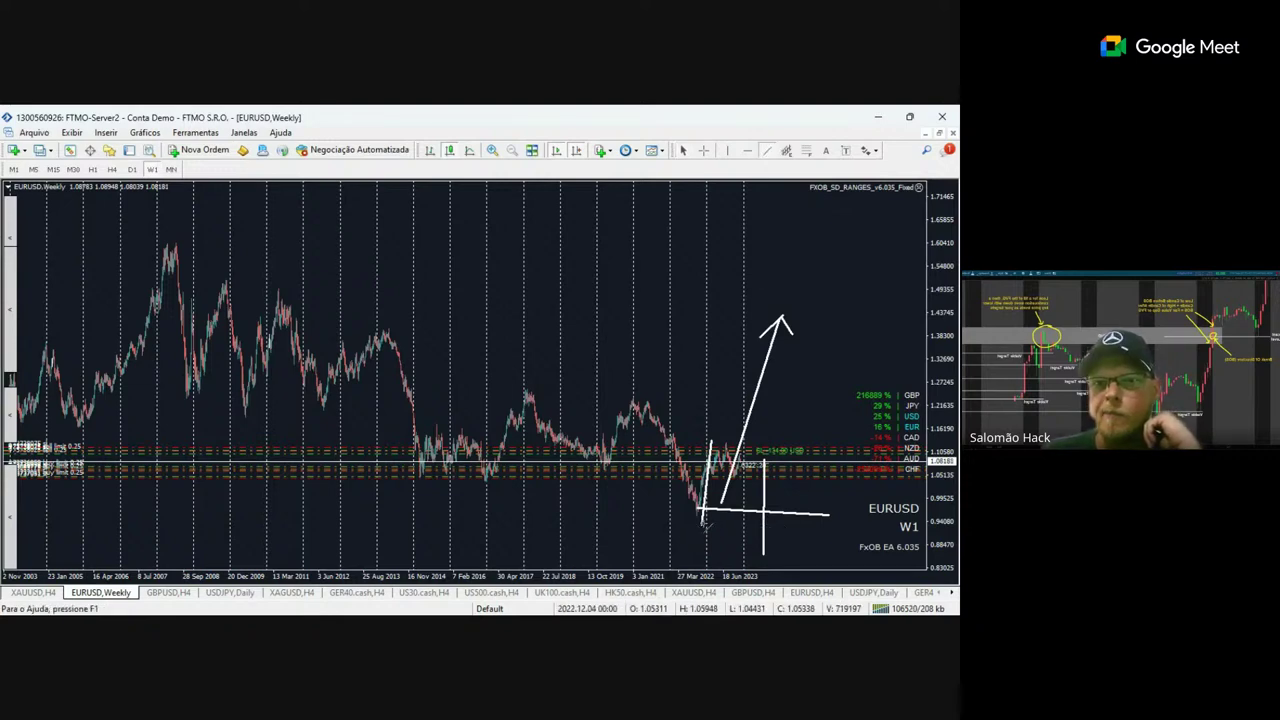
drag(702, 522, 848, 527)
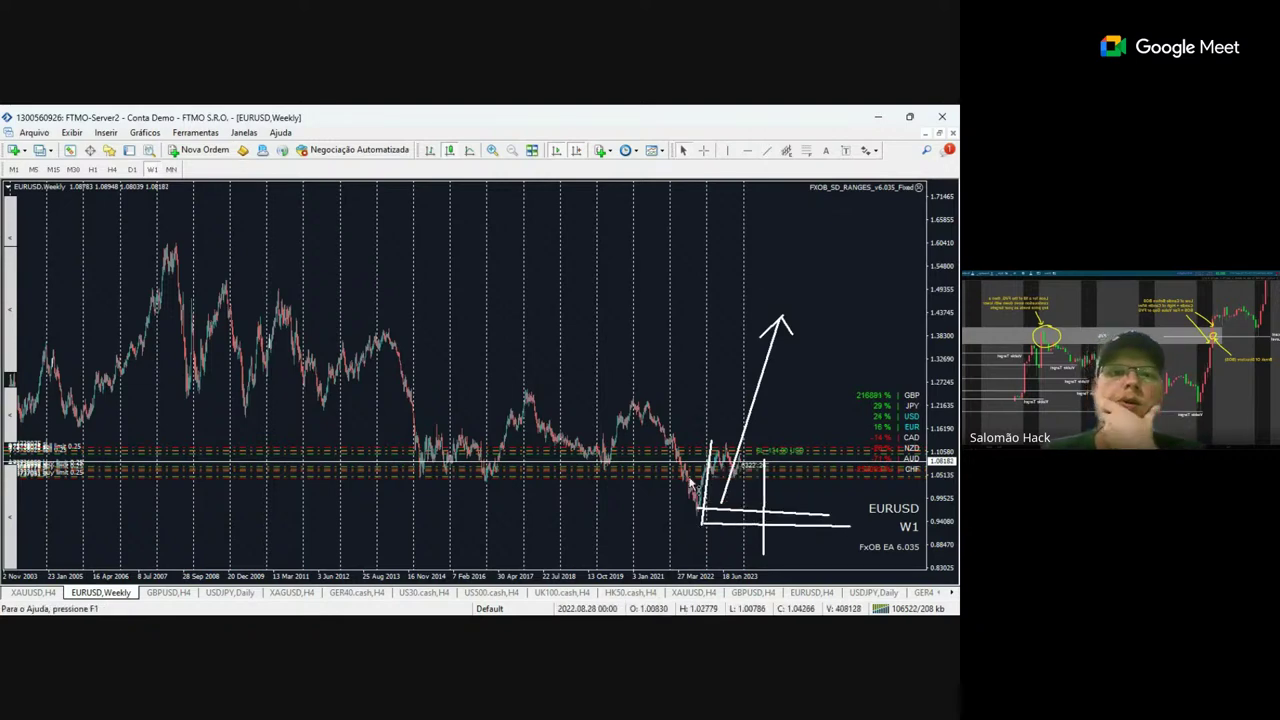
Switch the EURUSD chart to H4 and hide its period separators and the timeframe button panel.
click(112, 170)
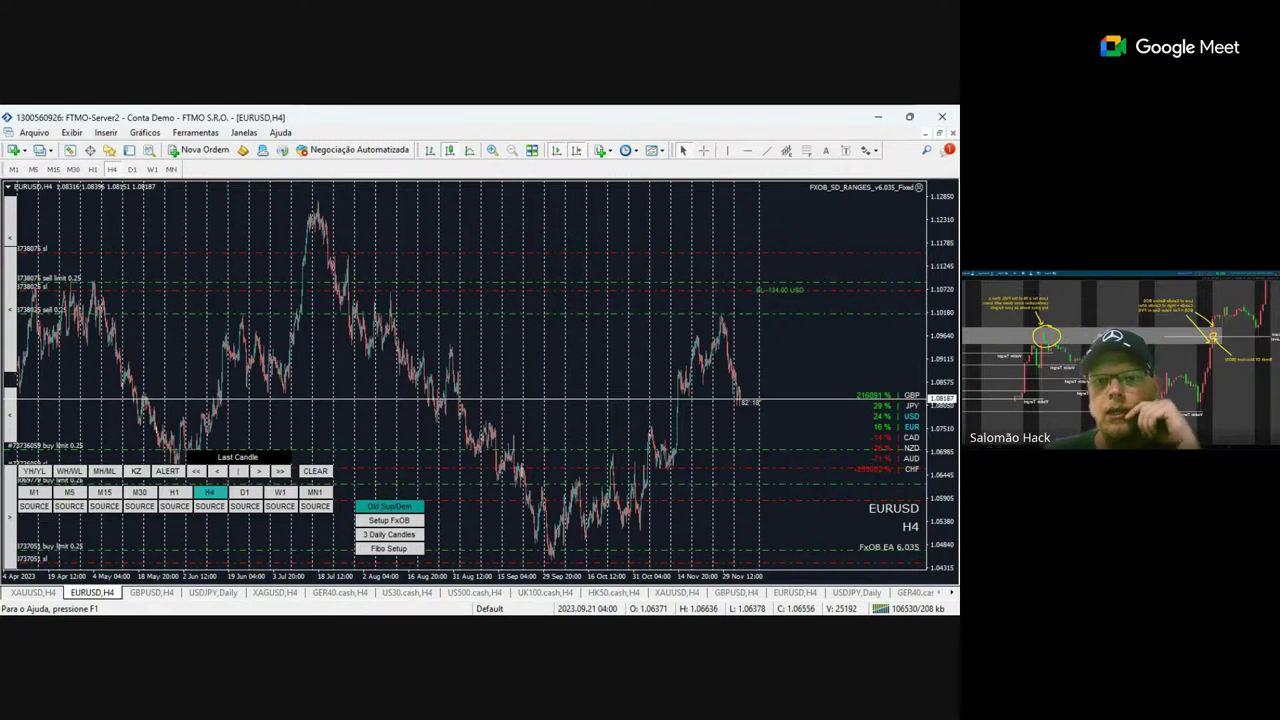
key(F8)
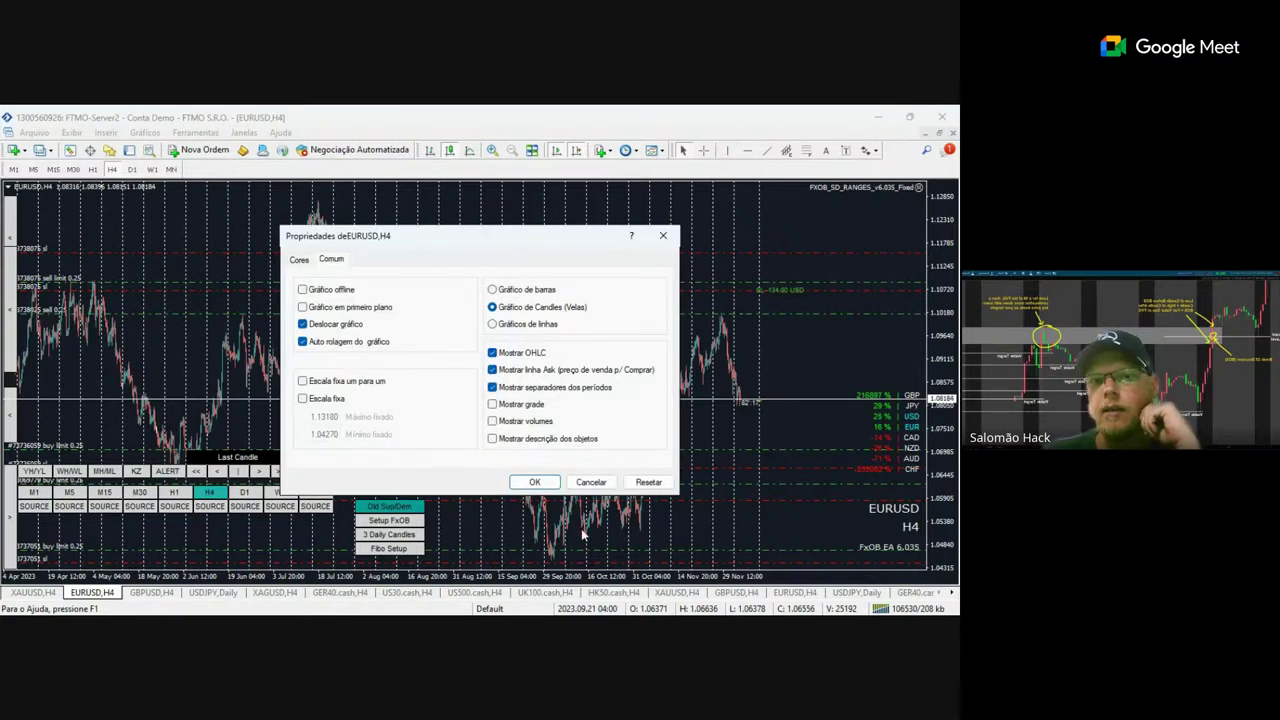
click(506, 389)
click(527, 487)
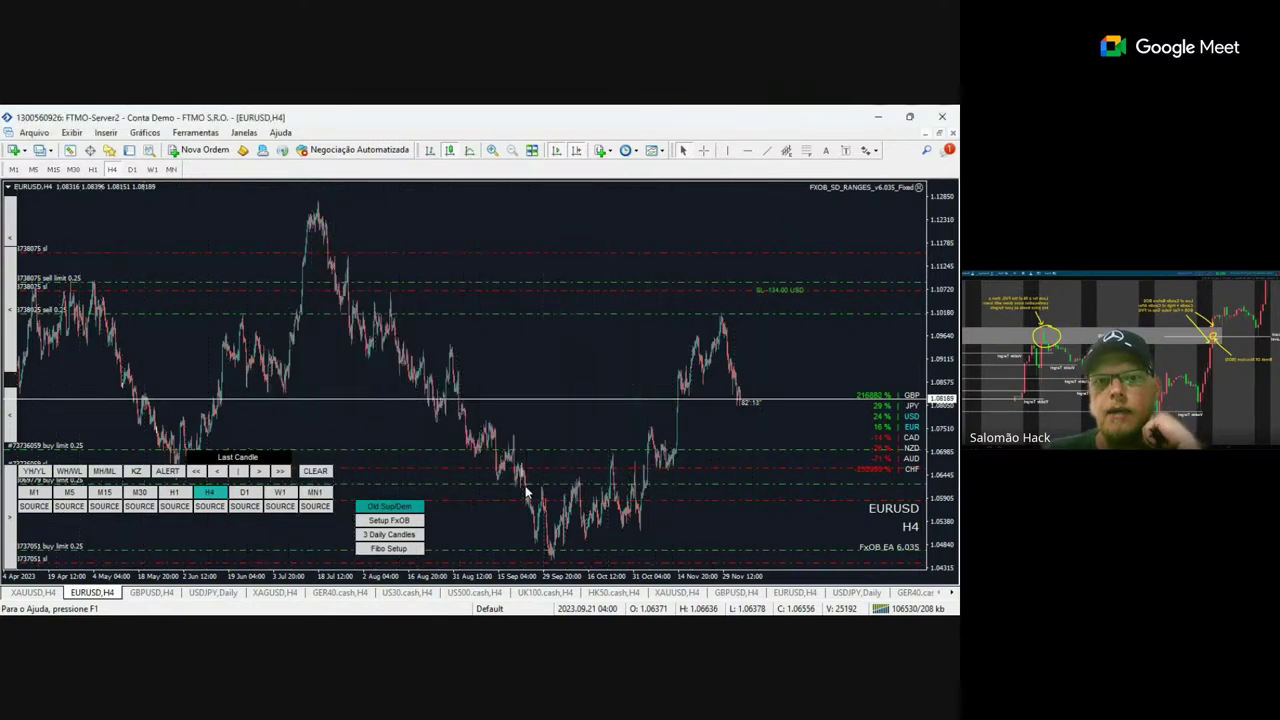
click(14, 522)
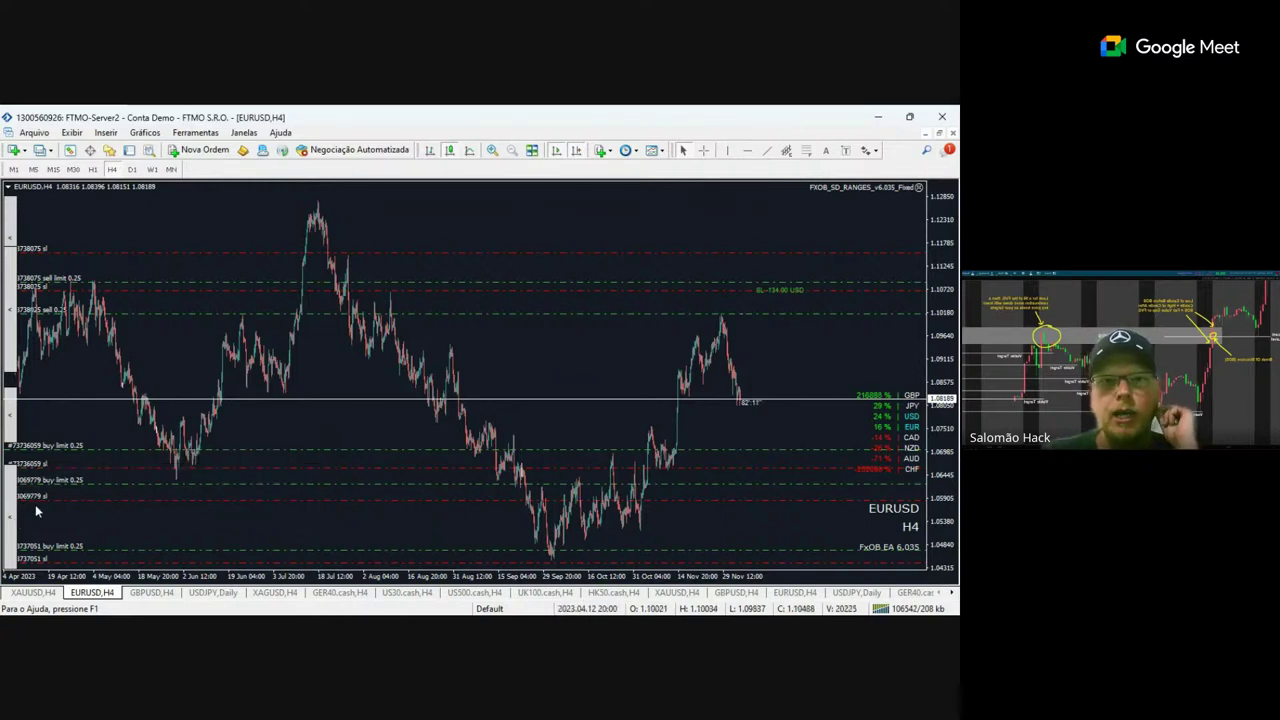
Draw three short rising diagonal marks below the November 2023 rally, at about 1.0710, 1.0610 and 1.0475.
click(491, 149)
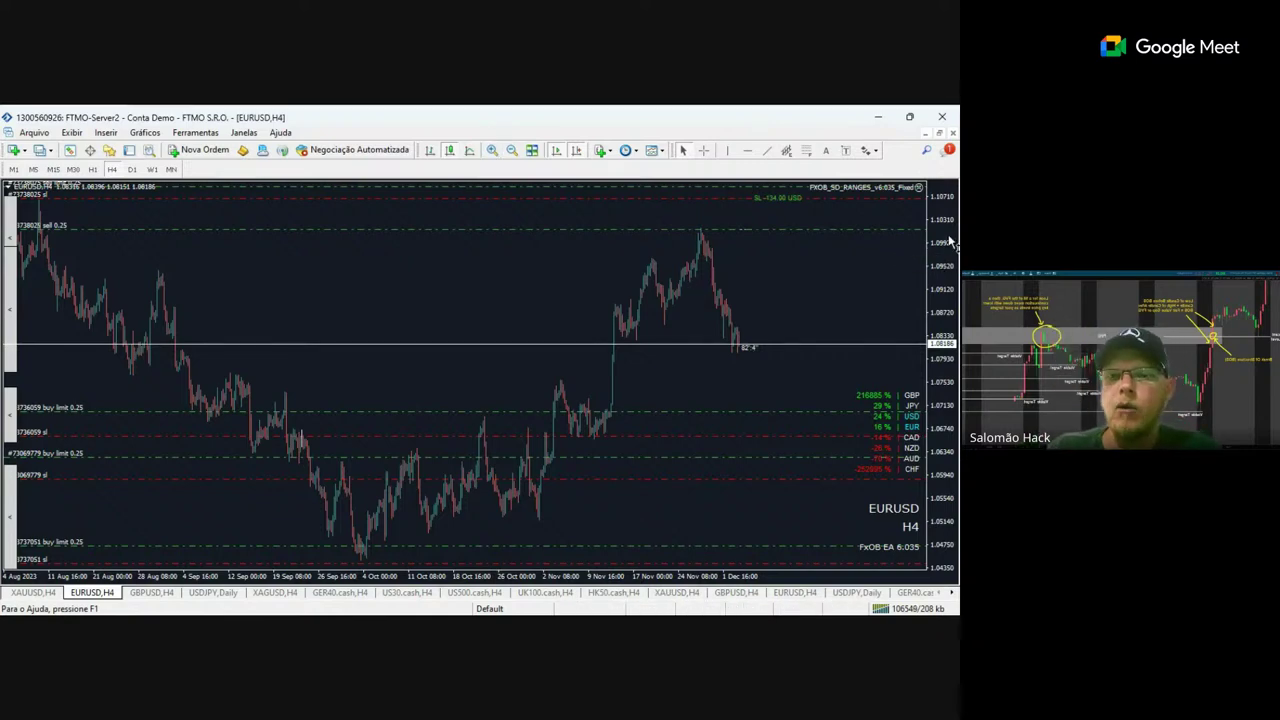
drag(943, 290, 948, 333)
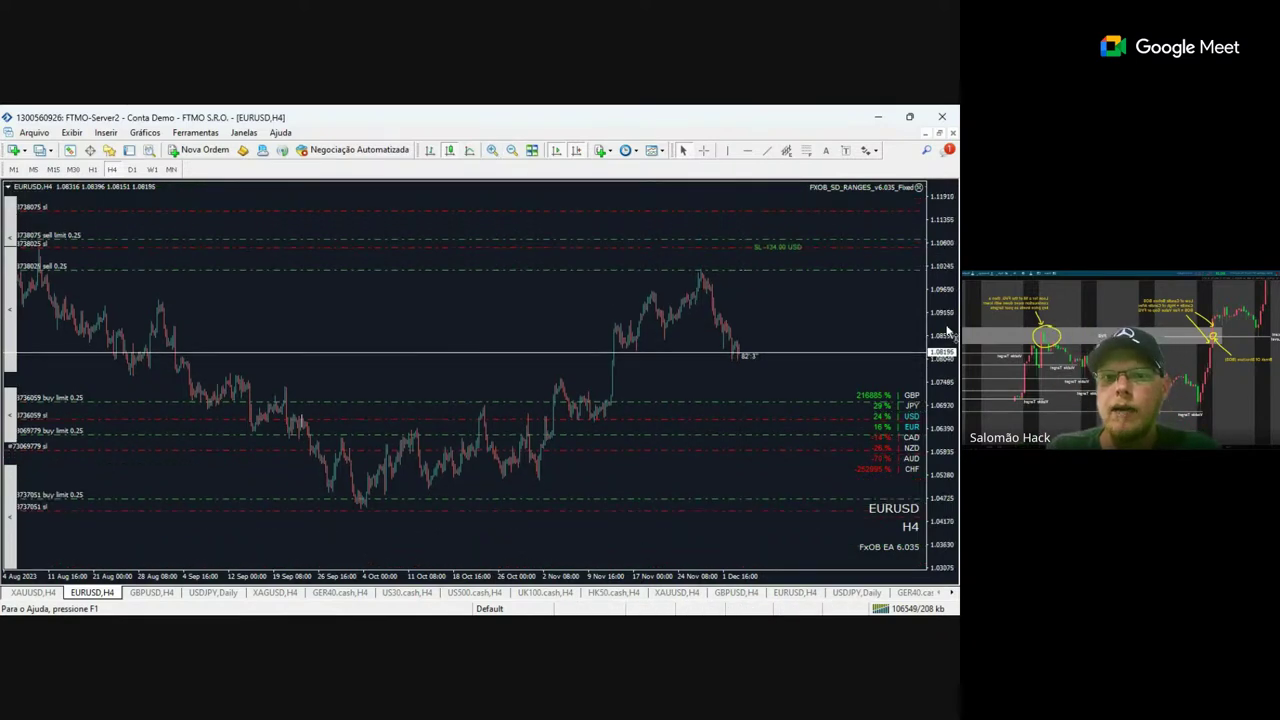
click(491, 150)
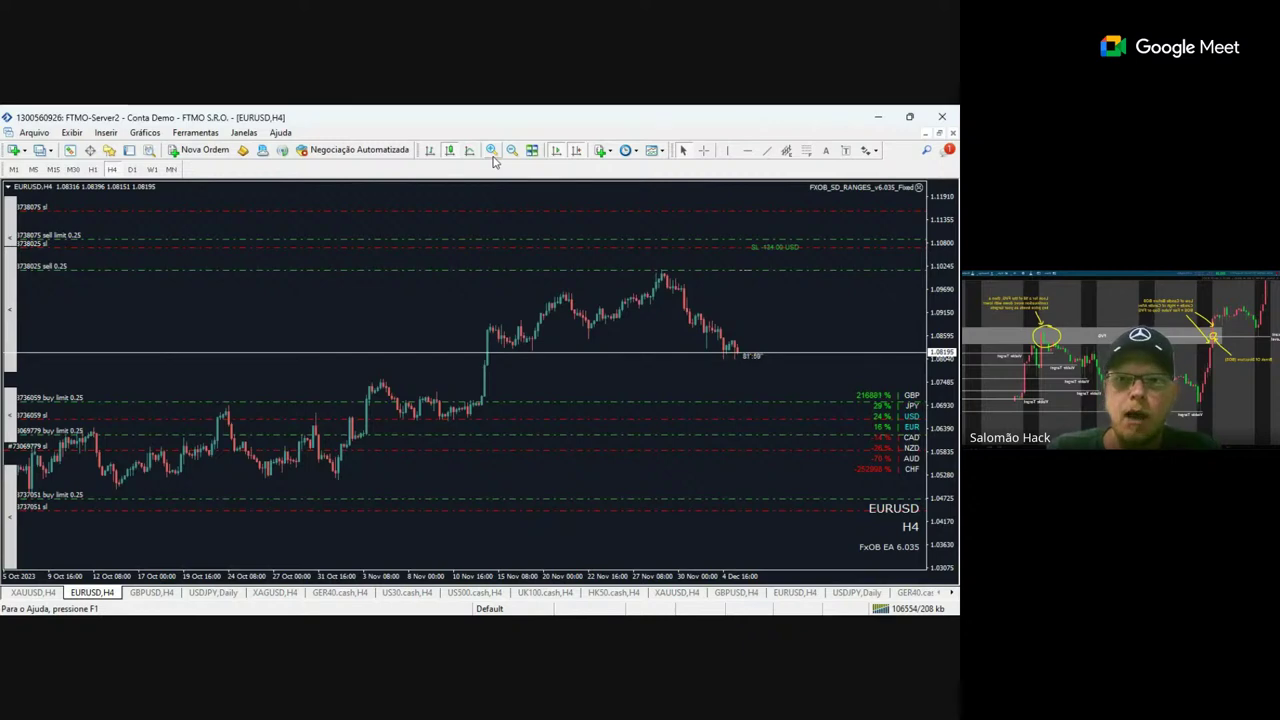
drag(940, 262, 942, 275)
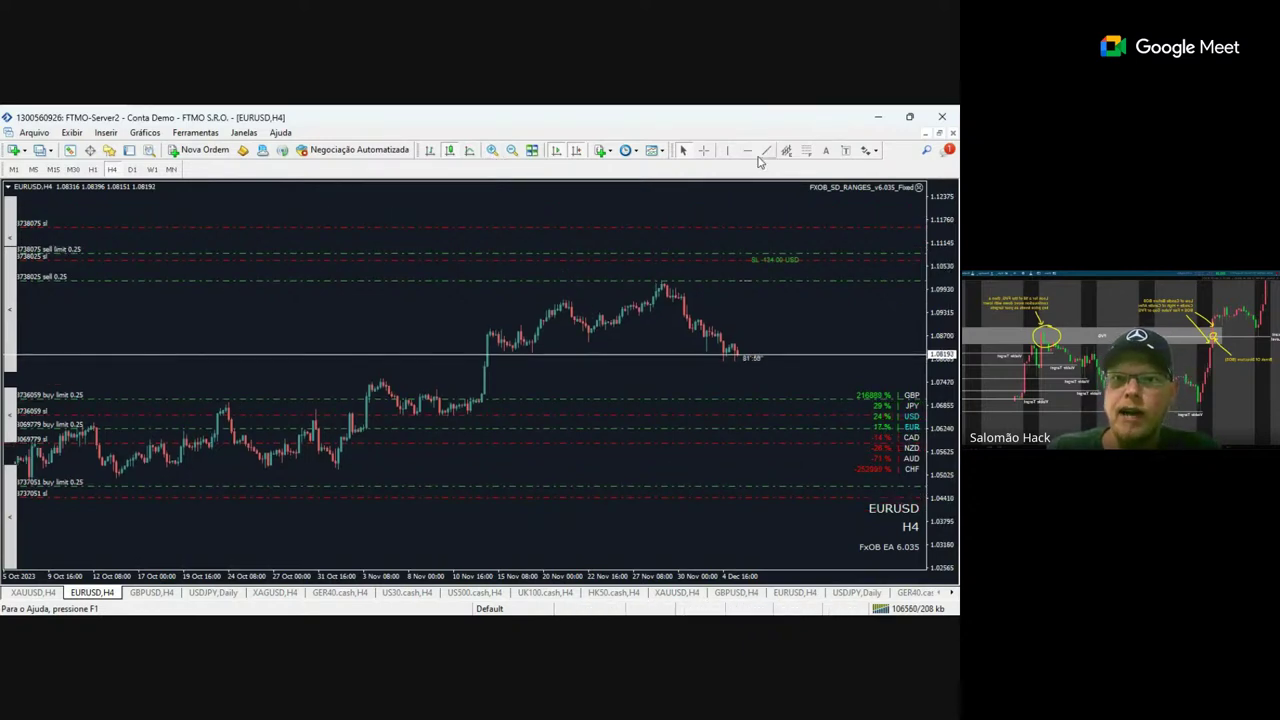
drag(532, 387, 507, 411)
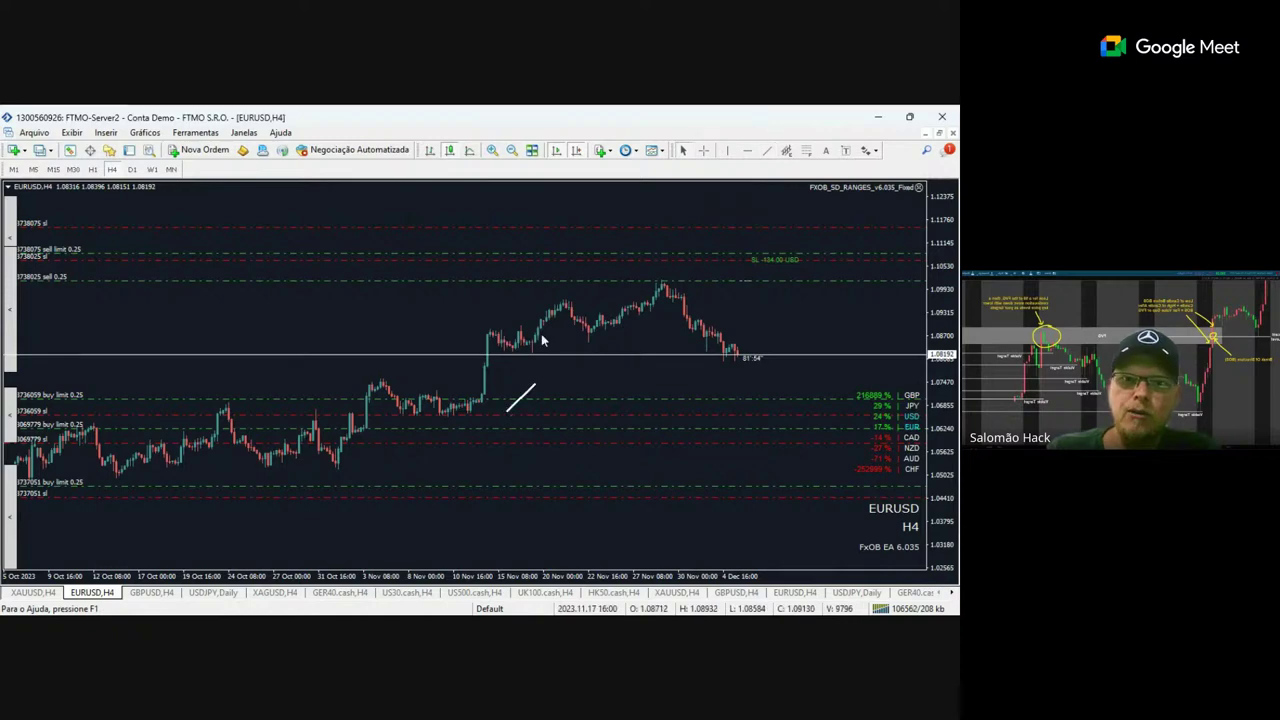
click(767, 151)
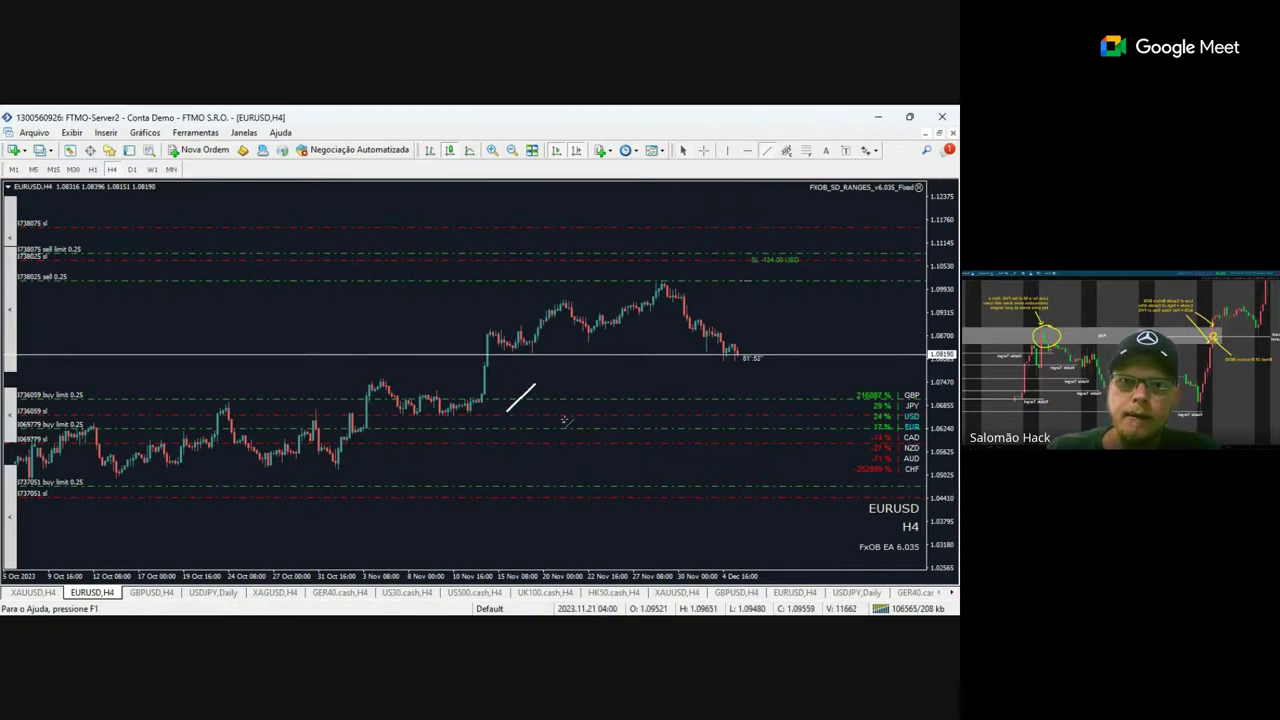
drag(563, 423, 462, 498)
Draw a horizontal level at about 1.0955, a rising line up to it from about 1.0720, and a projected drop to about 1.0480.
click(767, 151)
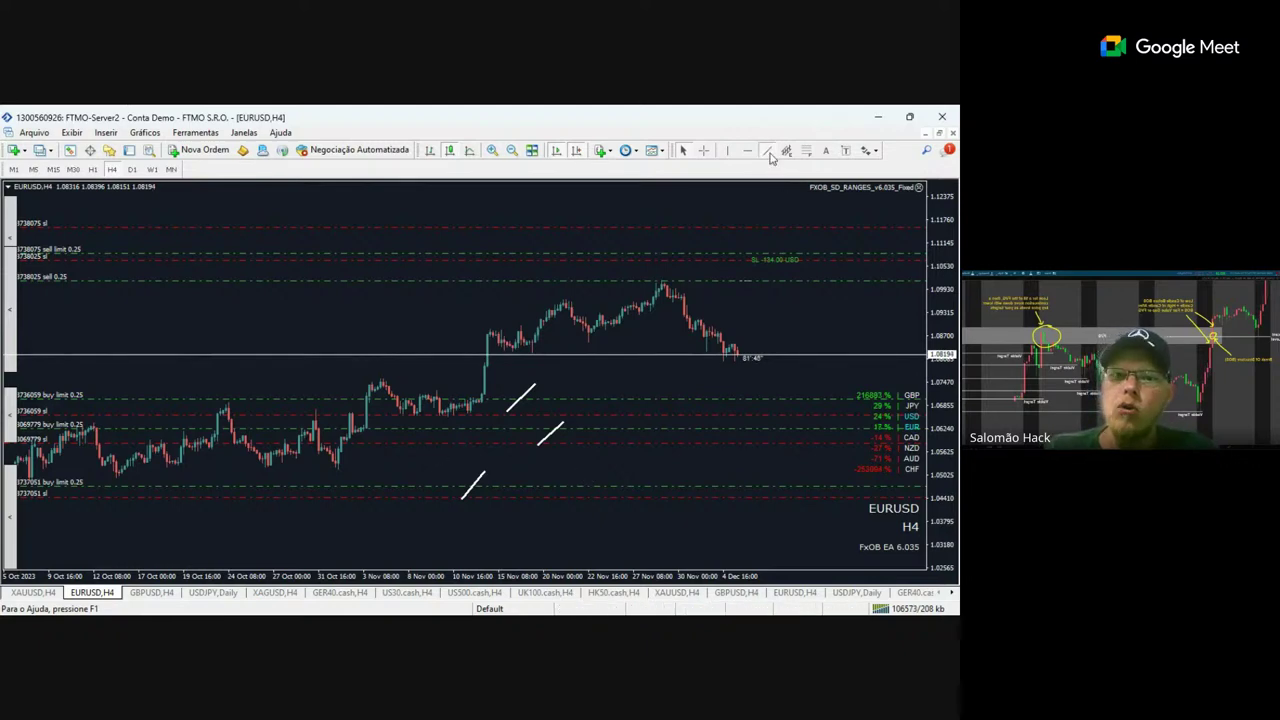
drag(690, 305, 833, 310)
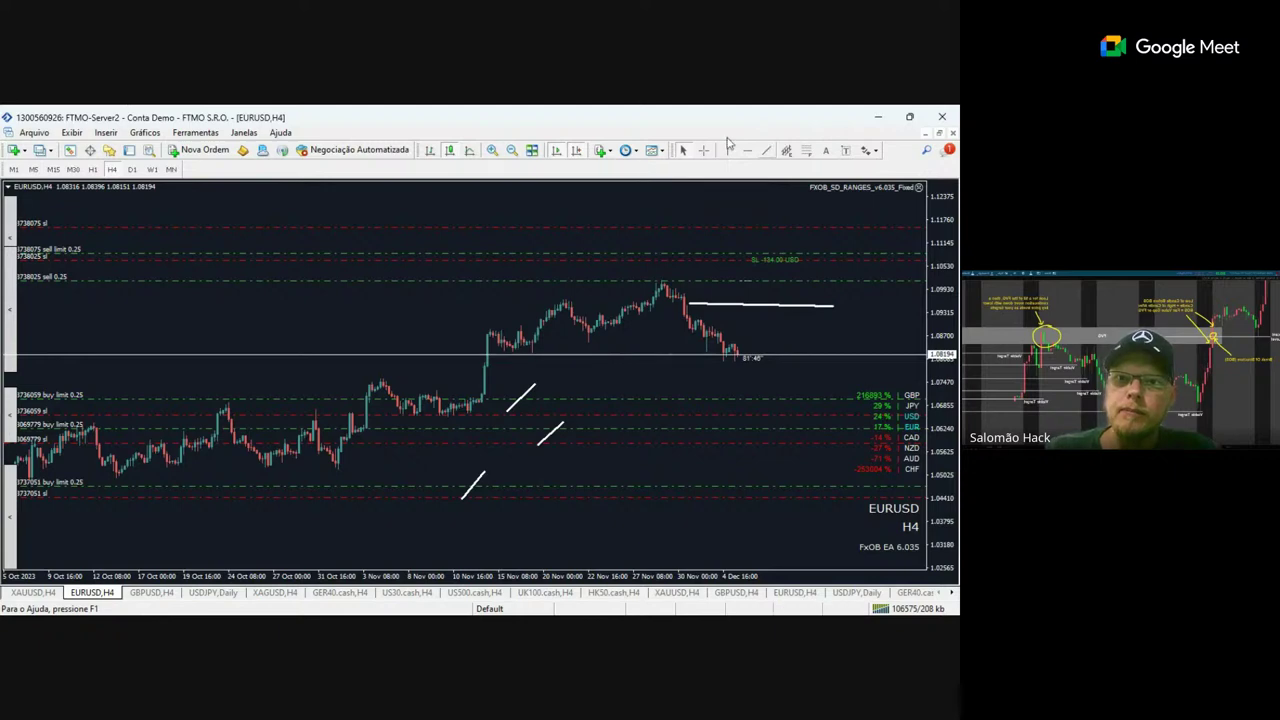
drag(651, 395, 715, 310)
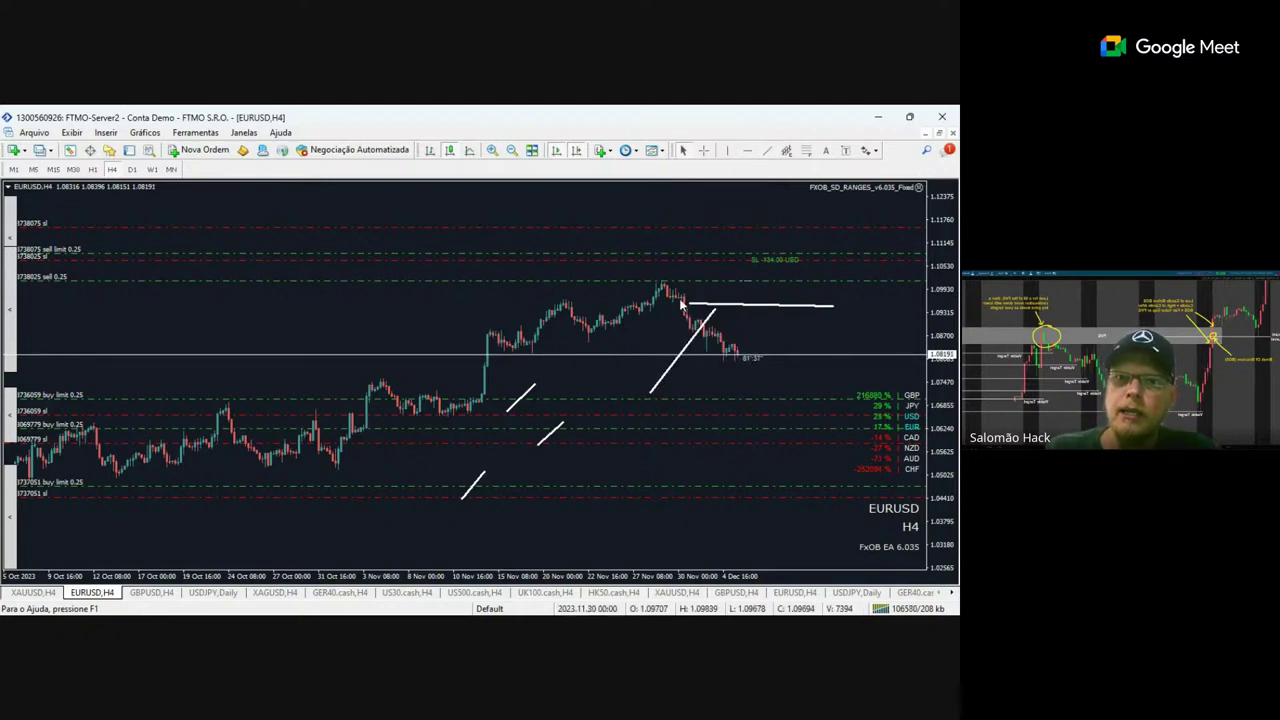
drag(748, 305, 800, 482)
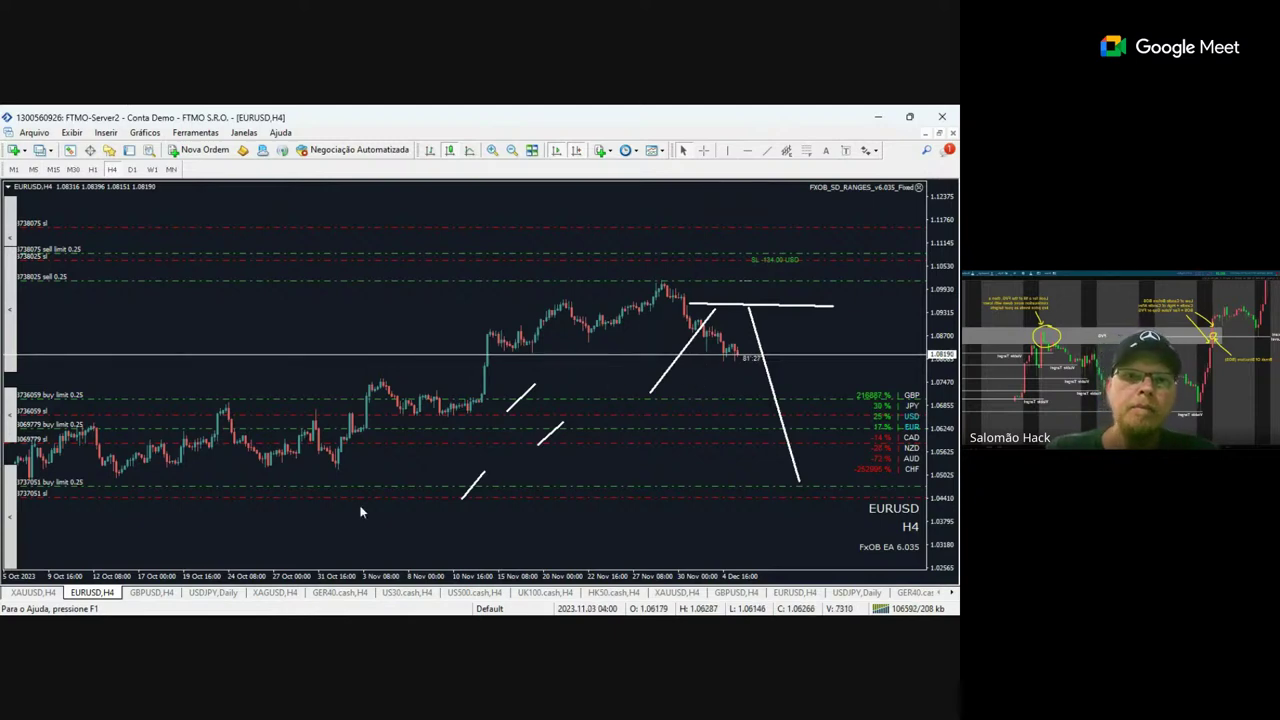
Delete the rising line, the horizontal level and the projected drop line around the late-November high.
double_click(712, 318)
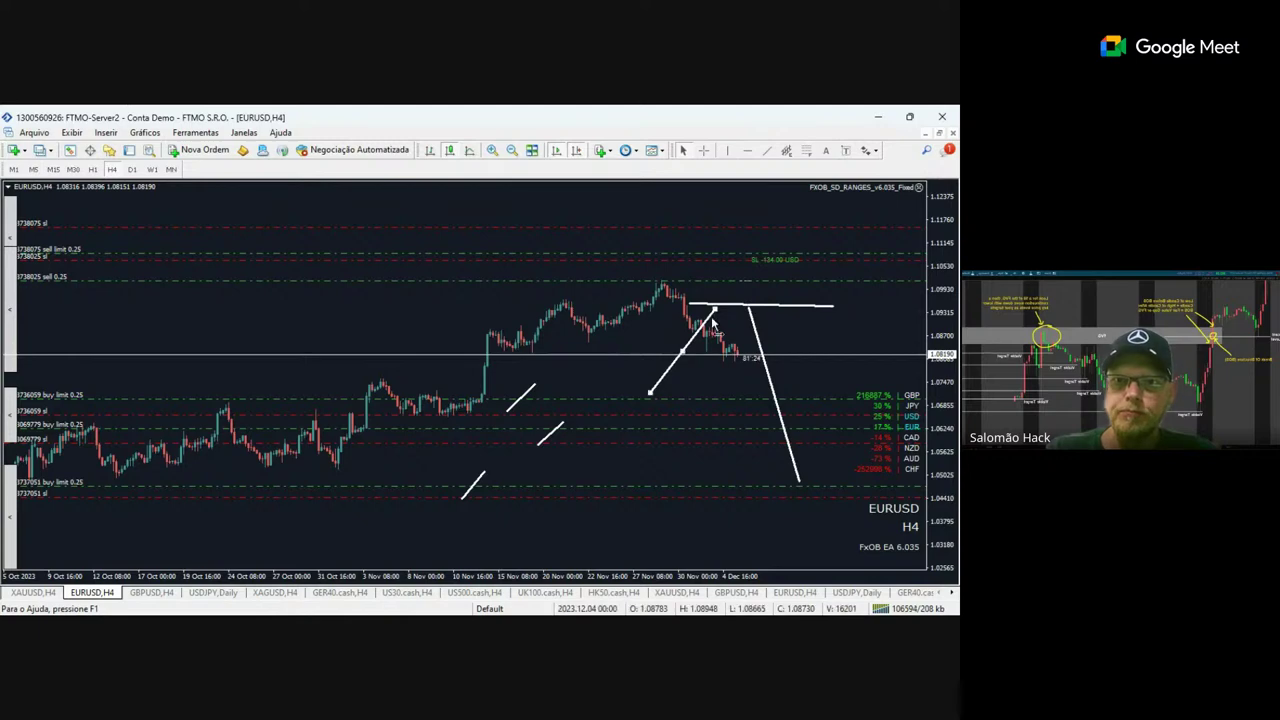
key(Delete)
double_click(751, 306)
key(Delete)
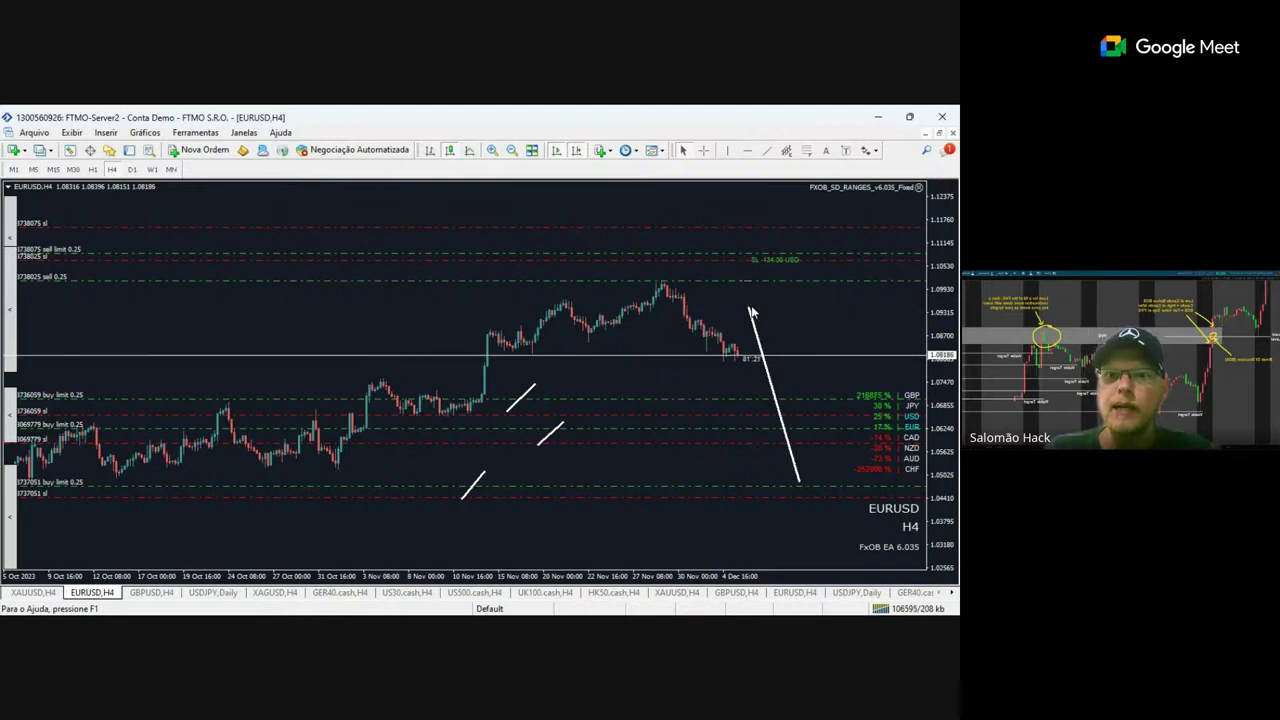
key(Delete)
Delete the three short rising diagonal marks below the November rally.
double_click(532, 393)
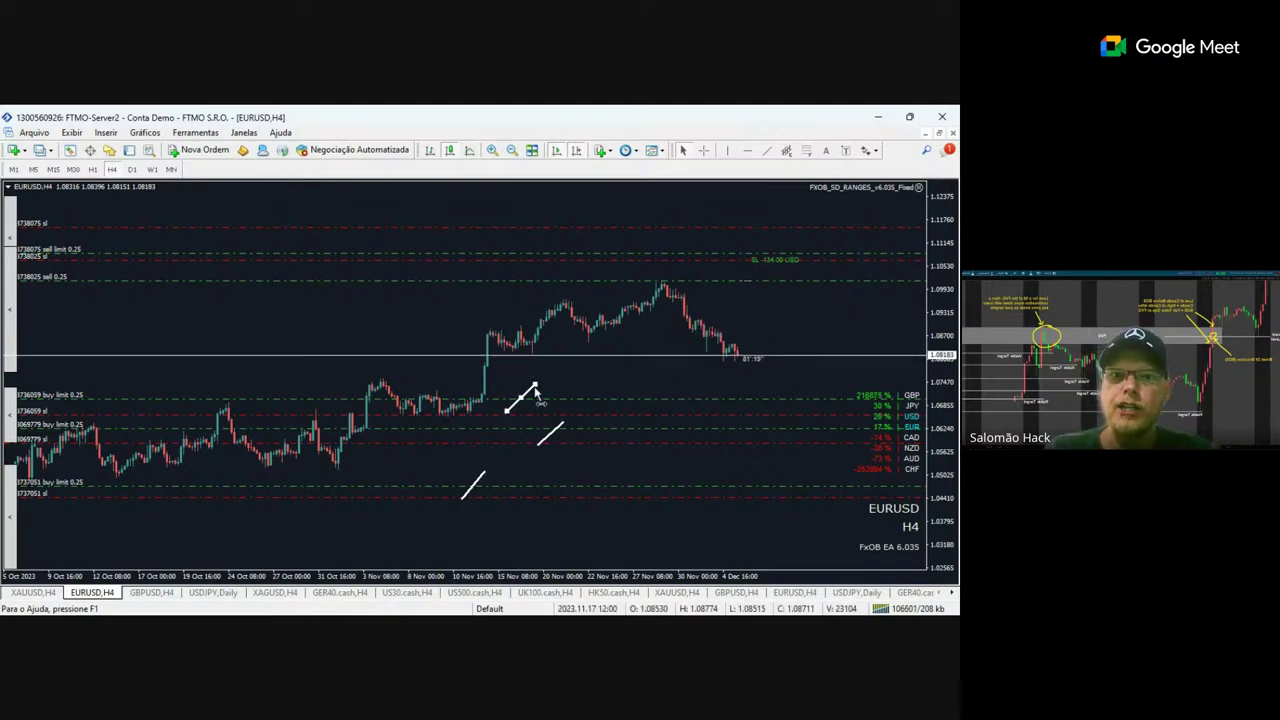
key(Delete)
double_click(557, 424)
key(Delete)
double_click(487, 475)
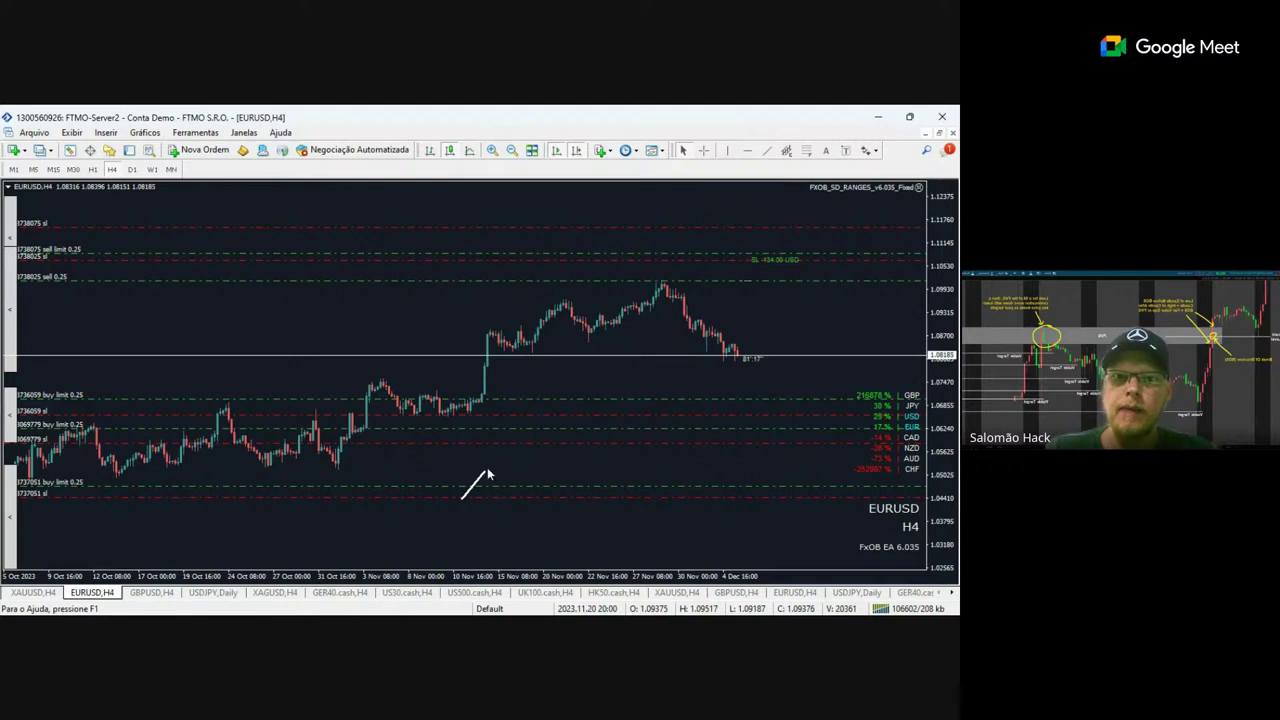
key(Delete)
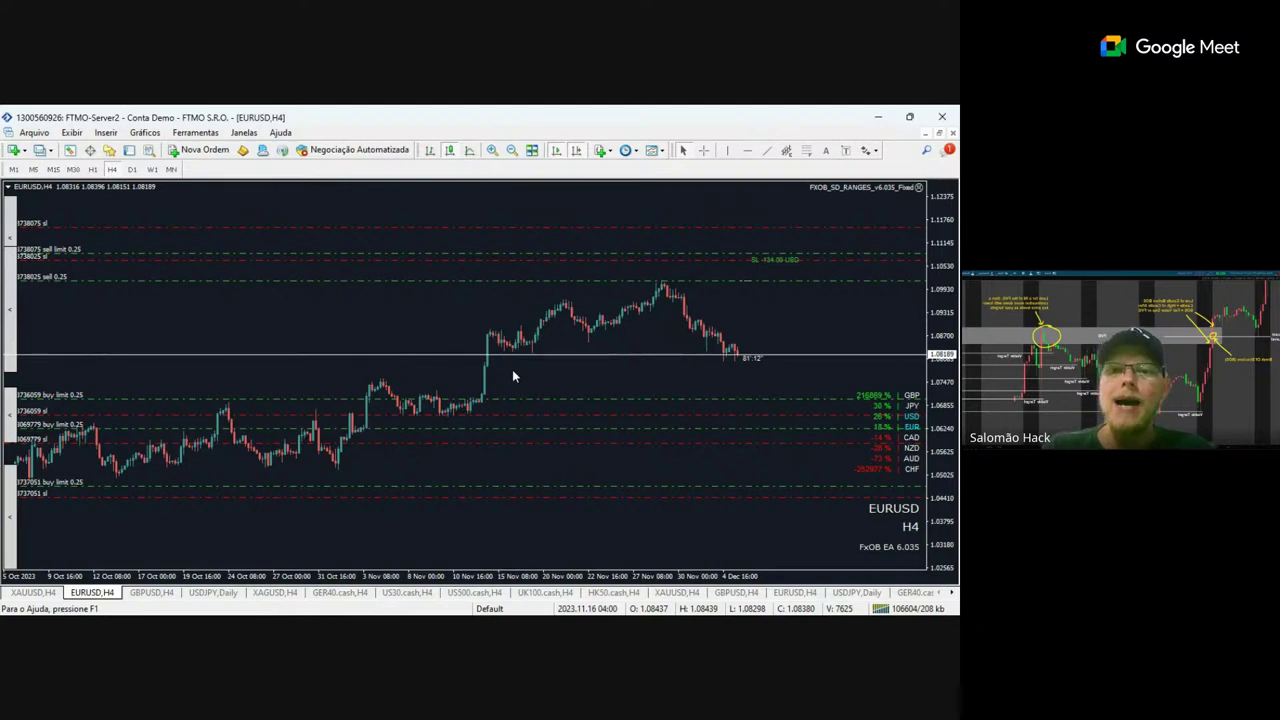
Draw an arrow to the late-November high, a falling arrow from about 1.0970 to 1.0340, and three short rising marks below the rally.
click(767, 150)
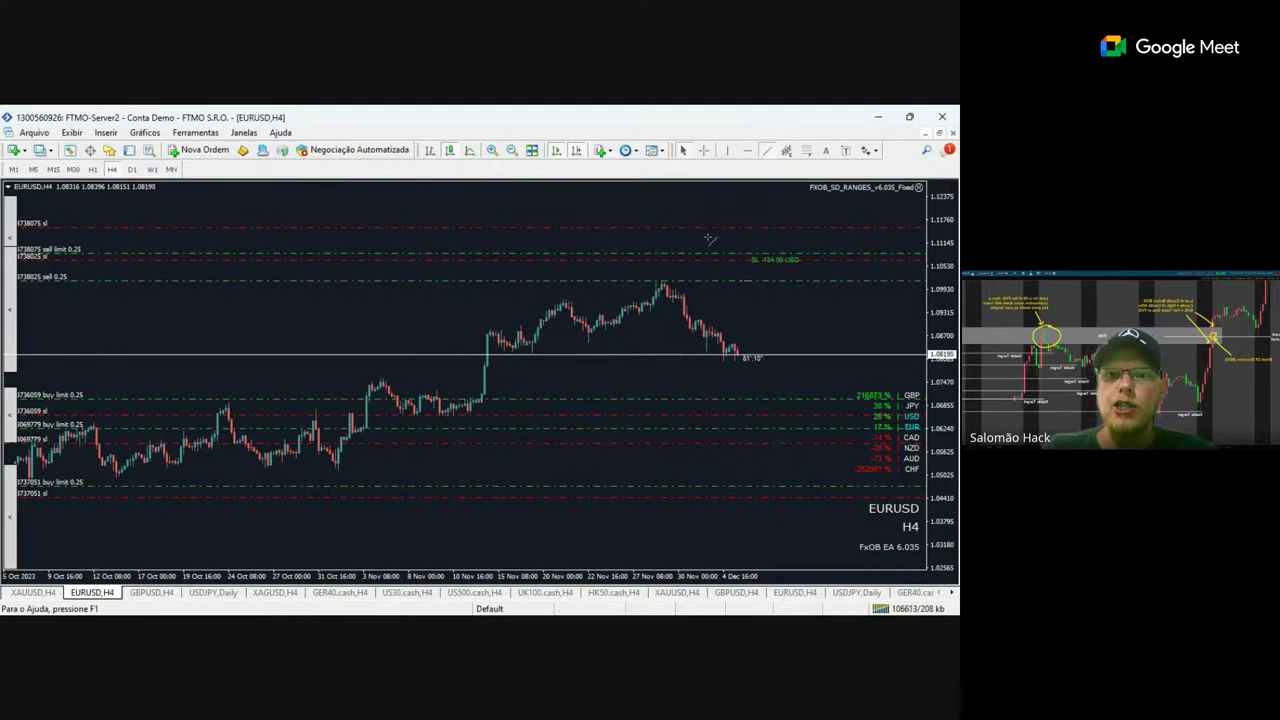
drag(708, 239, 670, 277)
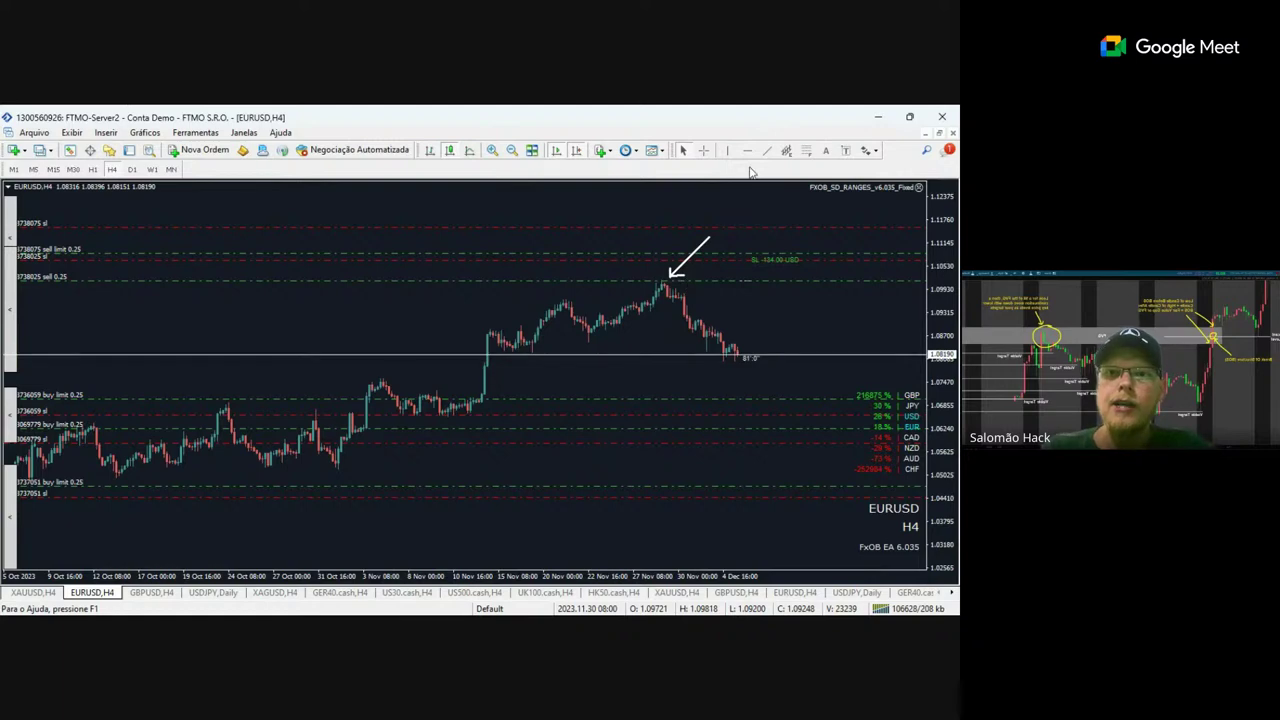
drag(697, 298, 816, 536)
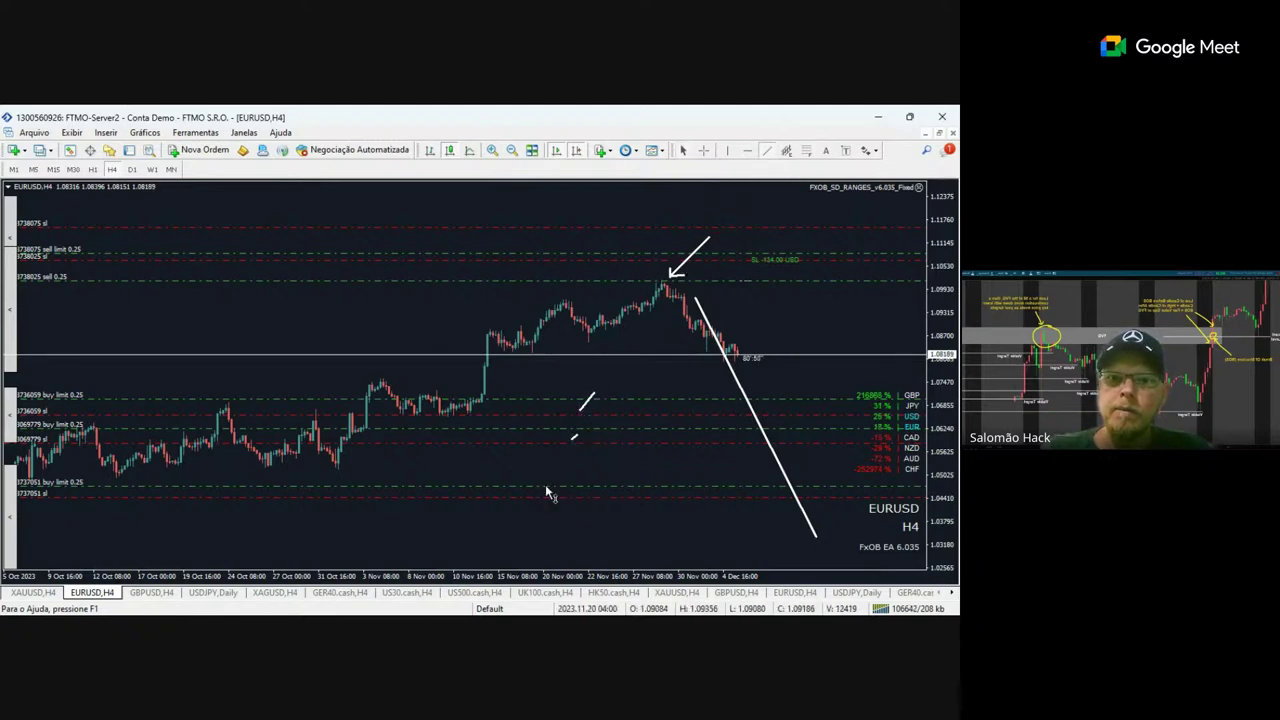
drag(546, 490, 618, 285)
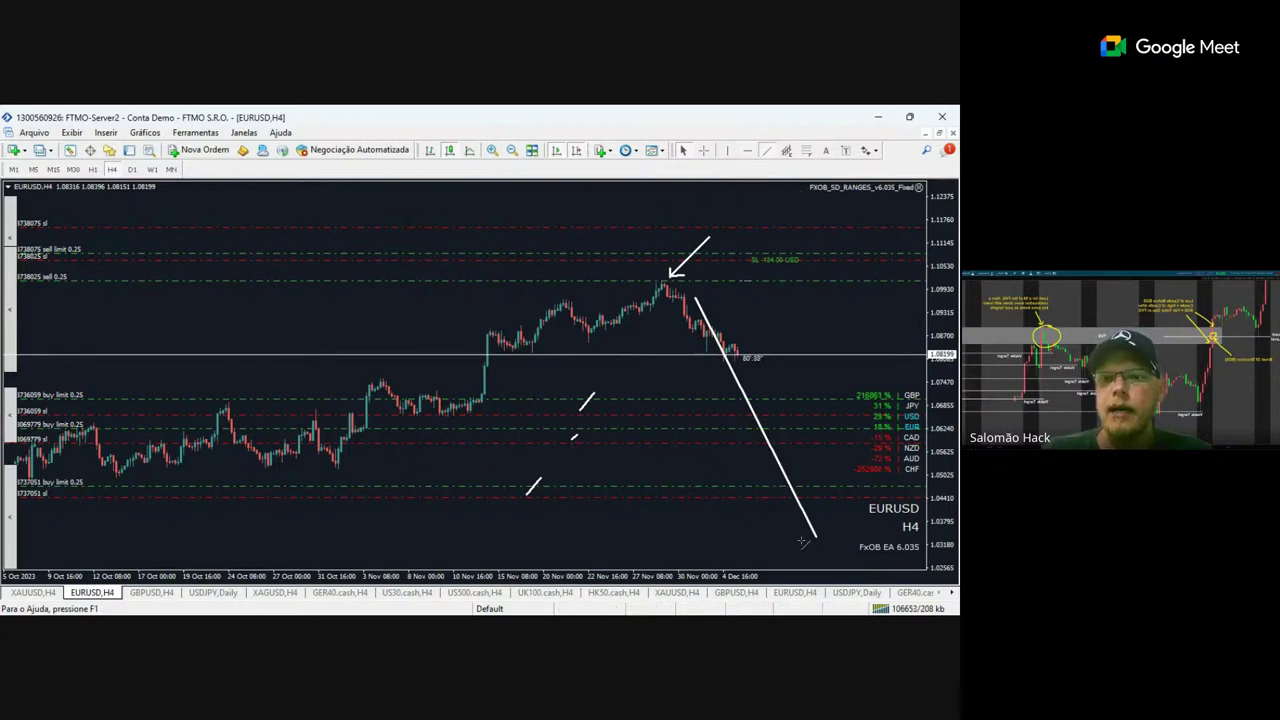
drag(793, 528, 817, 543)
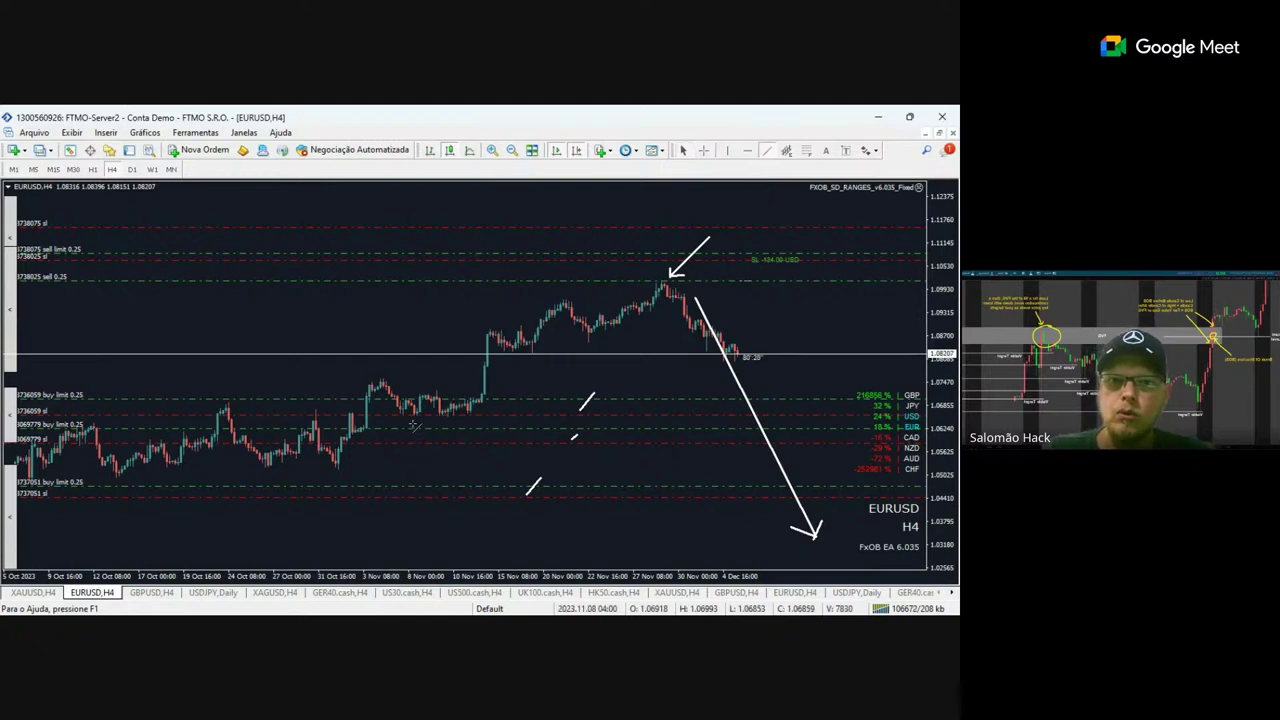
Underline the mid-November consolidation, the 3 November base at about 1.0635 and the October lows, extending the last line back to about 1.0480.
drag(437, 421, 493, 405)
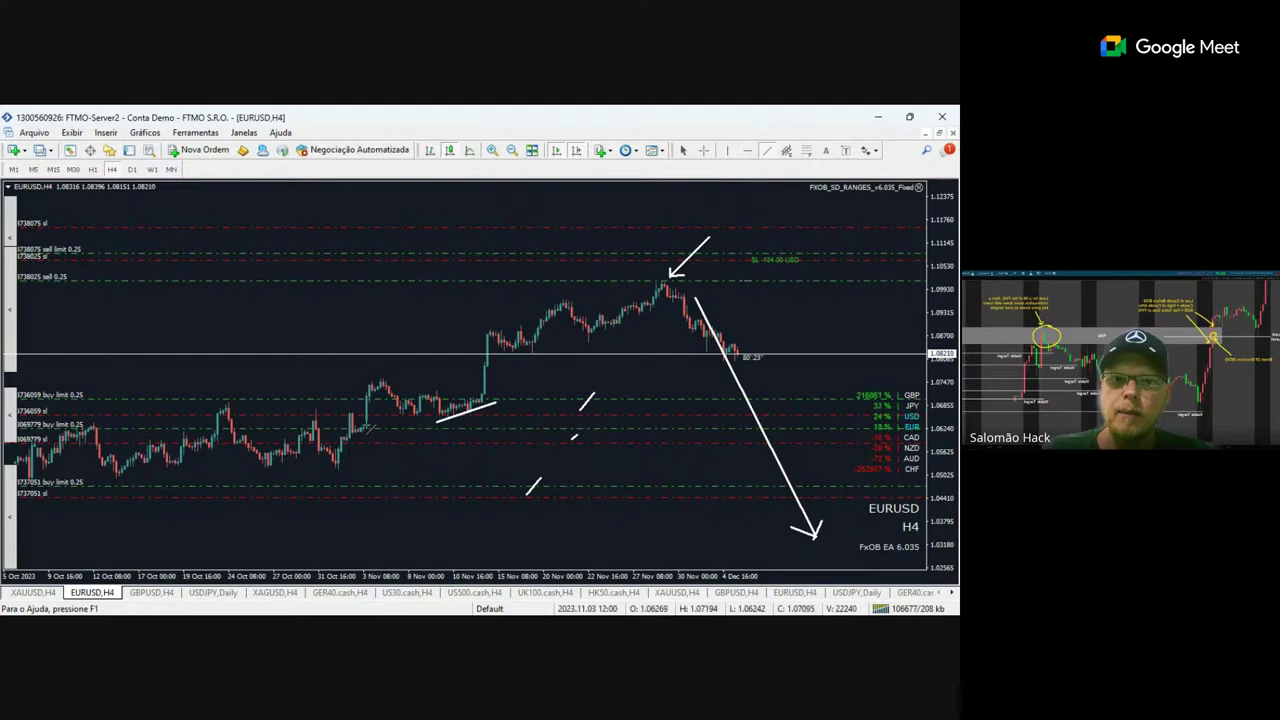
drag(382, 427, 368, 426)
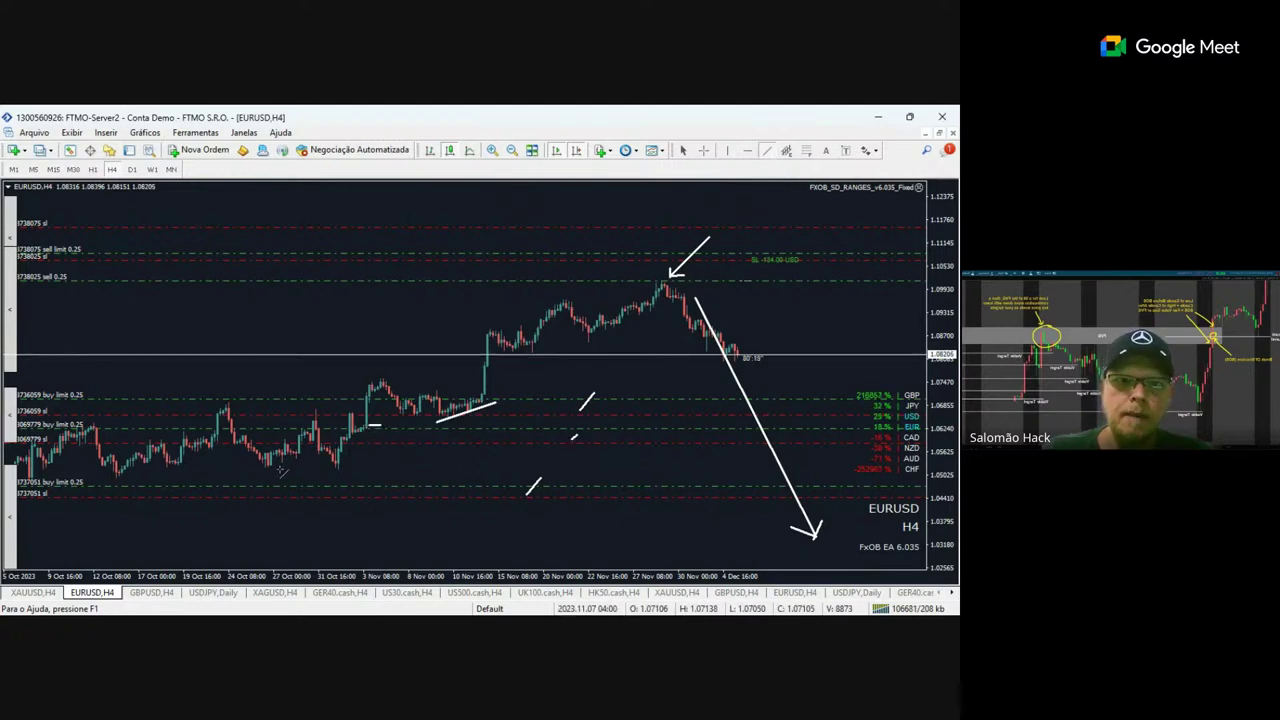
drag(121, 471, 346, 468)
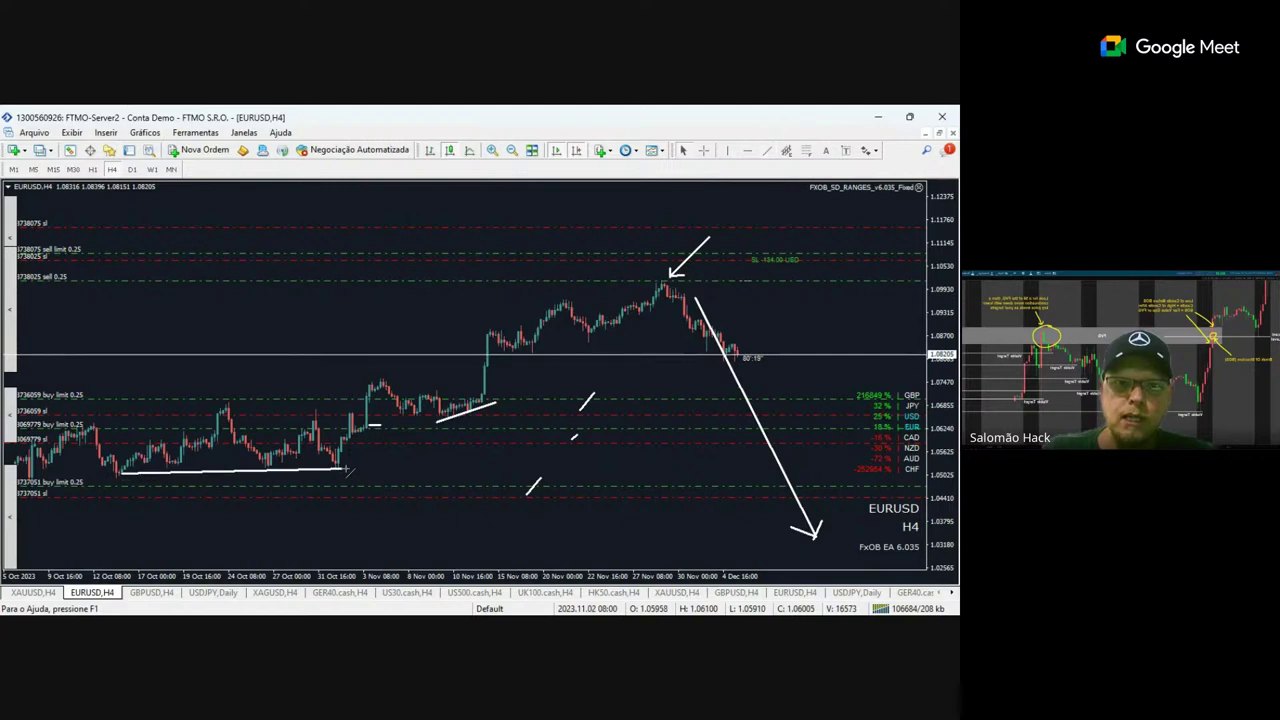
double_click(119, 475)
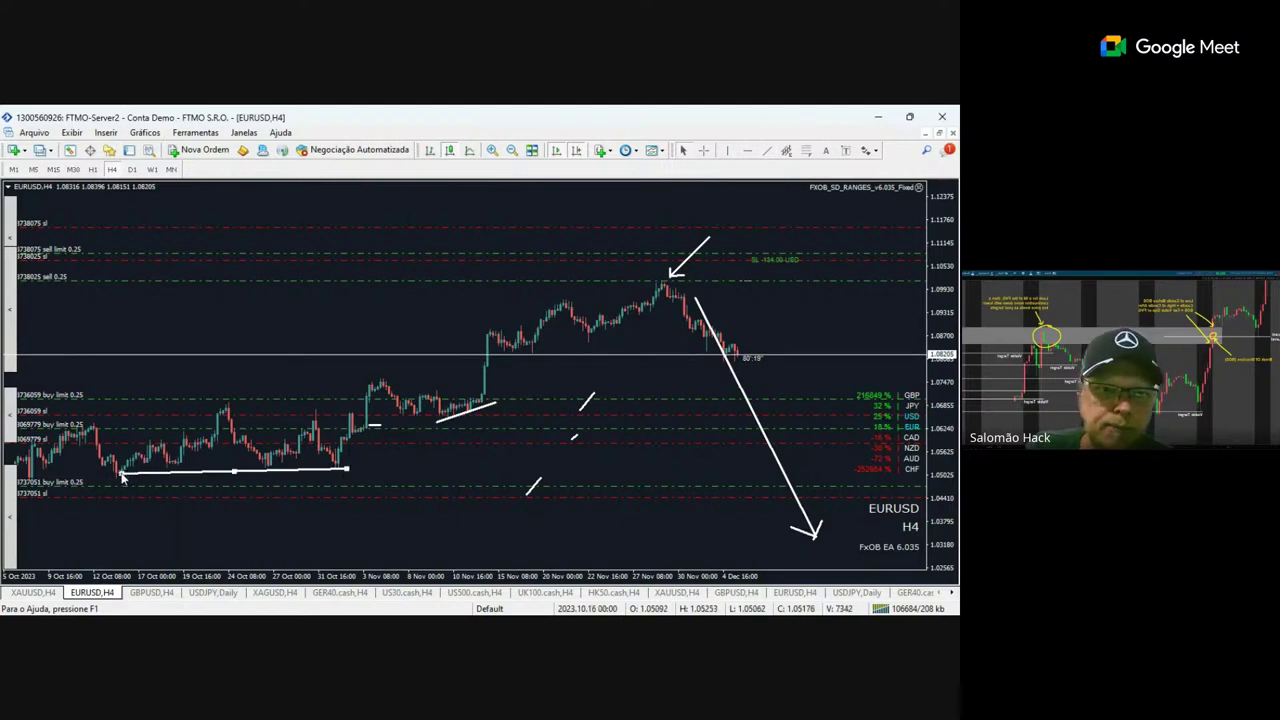
drag(119, 475, 38, 490)
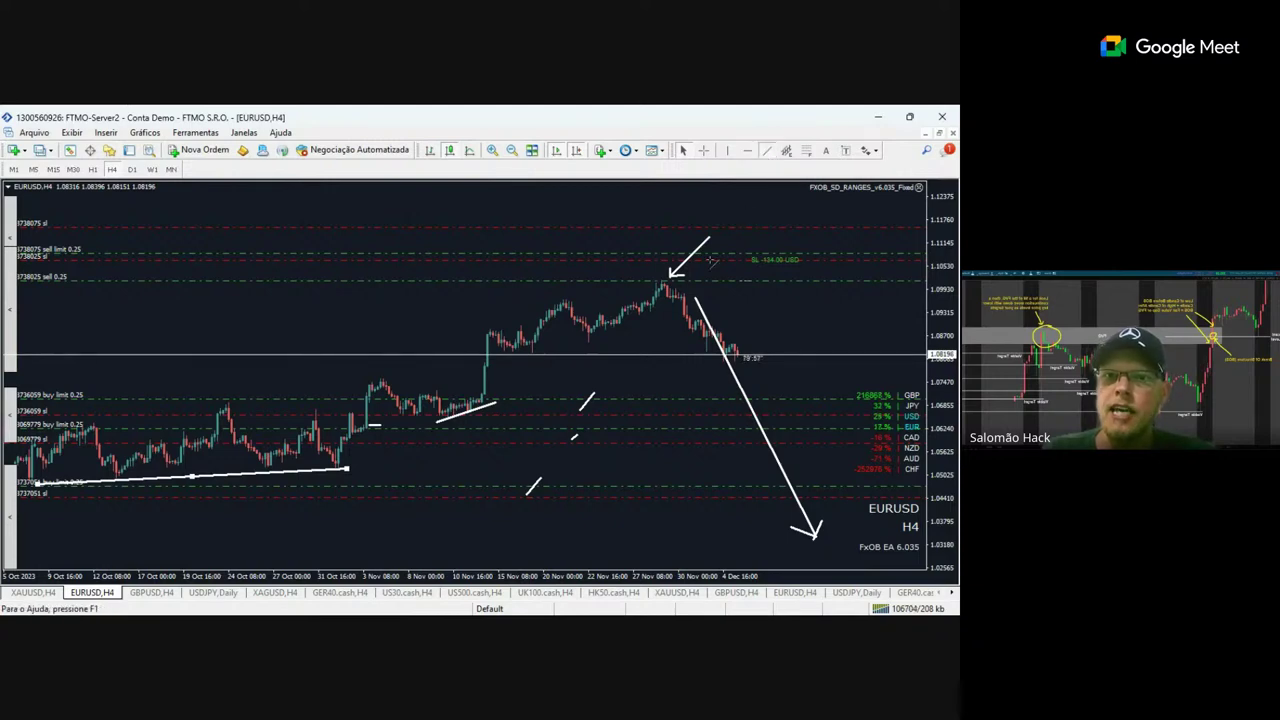
Draw a level at about 1.0950 after the late-November high and straighten it to horizontal.
drag(688, 300, 802, 302)
click(802, 302)
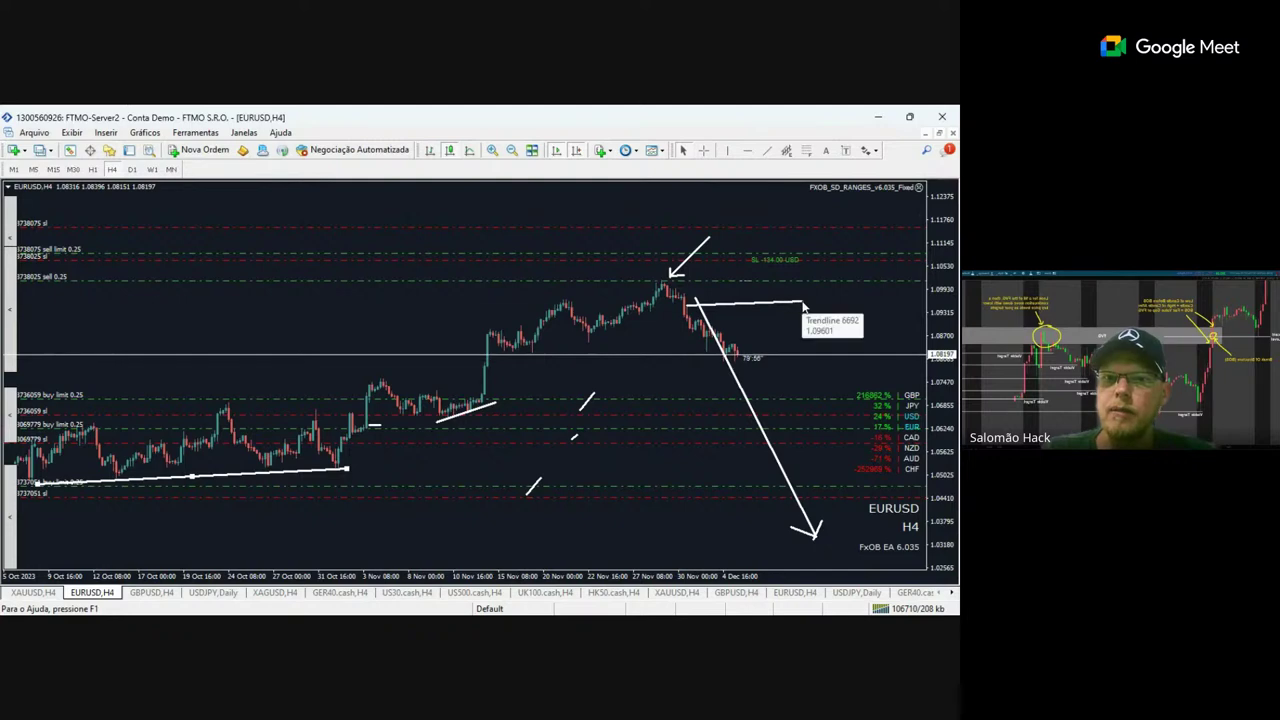
drag(804, 306, 810, 311)
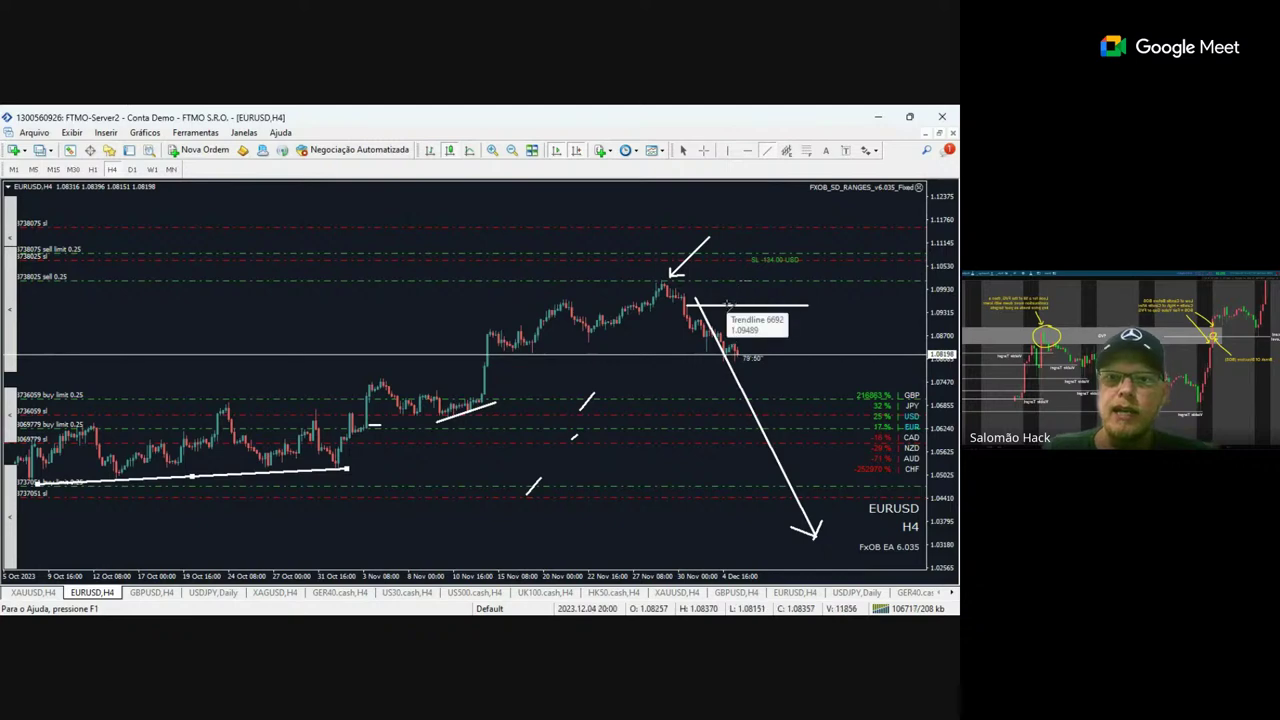
Draw a descending trend line over the early-November consolidation, from about 1.0760 to 1.0715.
click(767, 150)
drag(450, 362, 495, 398)
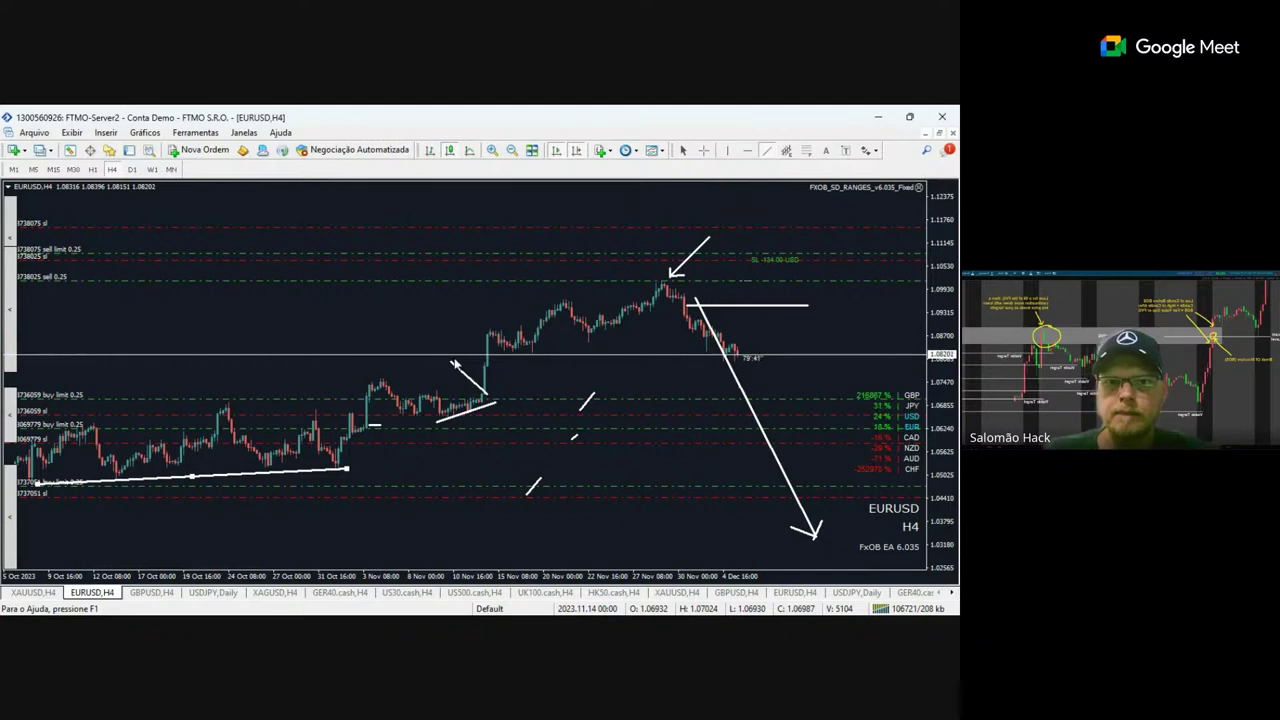
drag(450, 363, 377, 380)
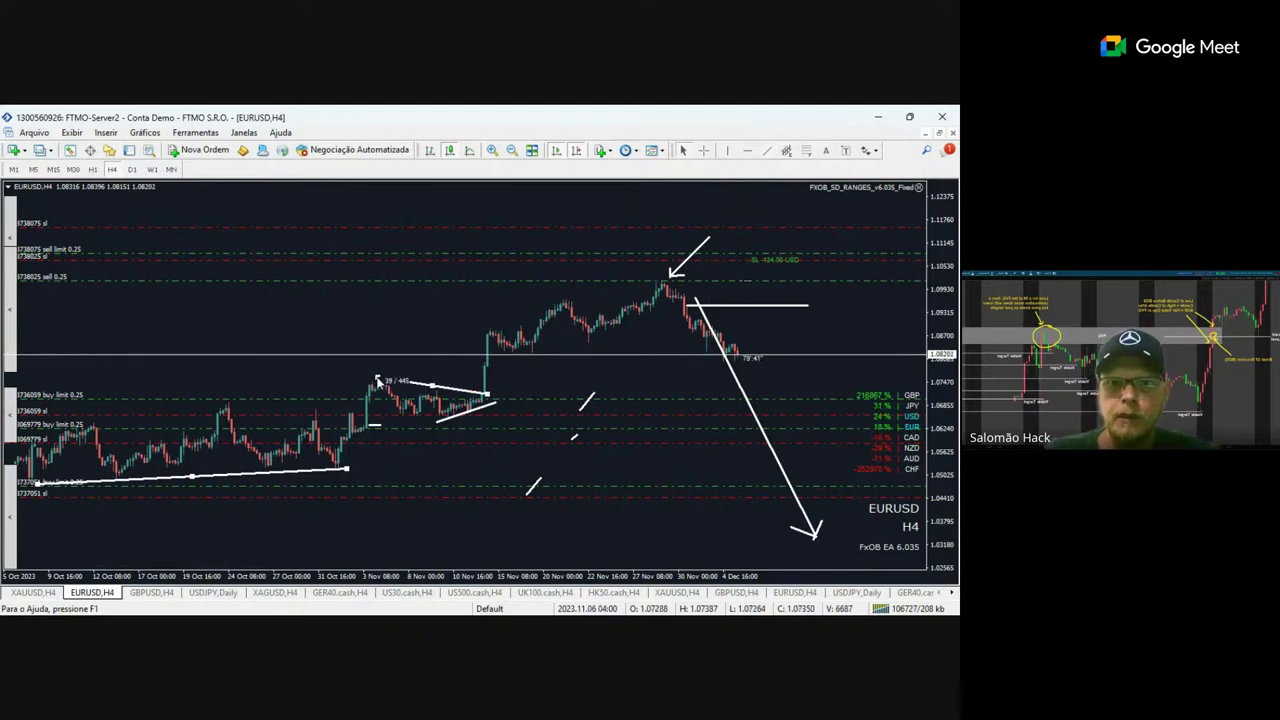
double_click(425, 388)
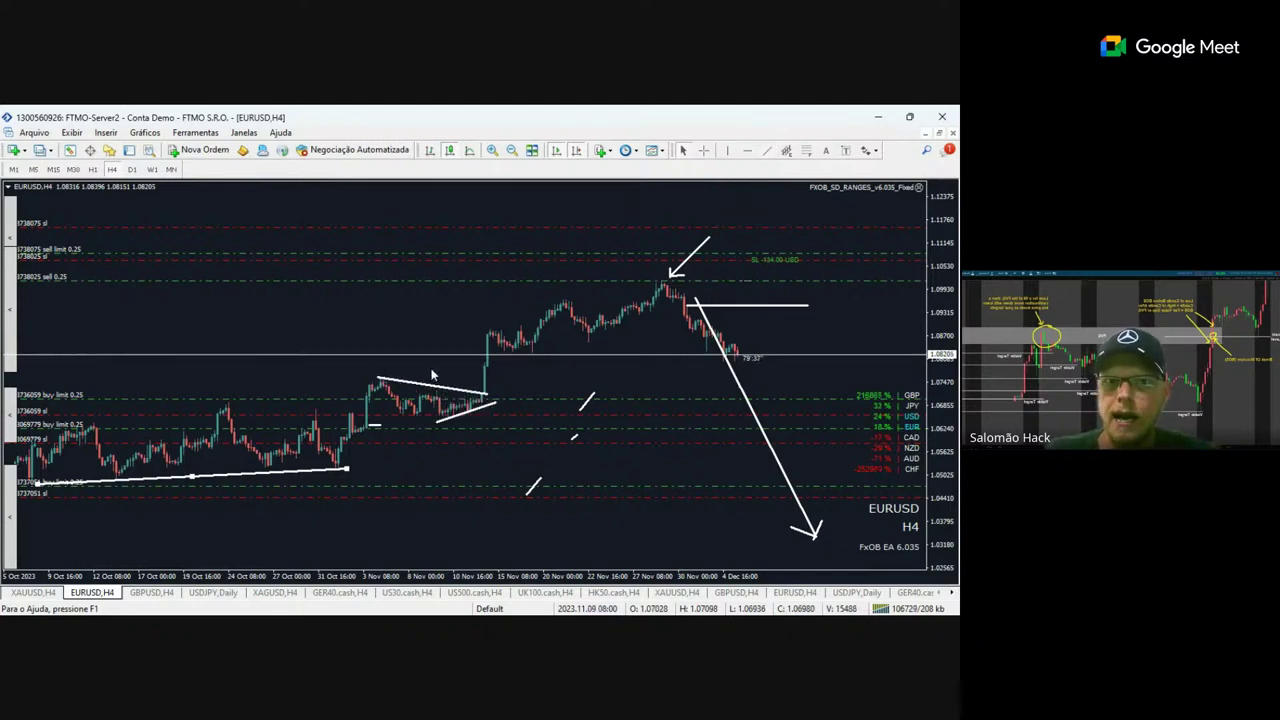
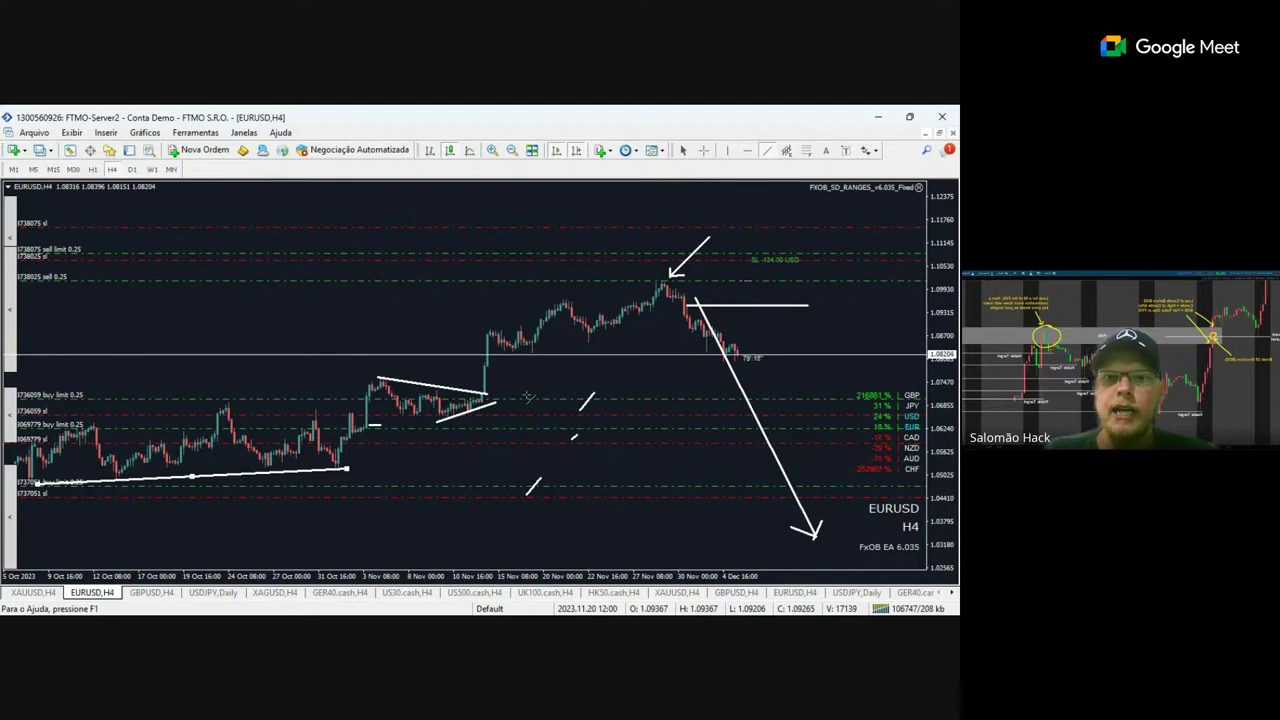
Draw a steep rising line from about 1.0710 to 1.1205 and two short marks near the upper sell-limit and stop levels.
drag(528, 397, 638, 210)
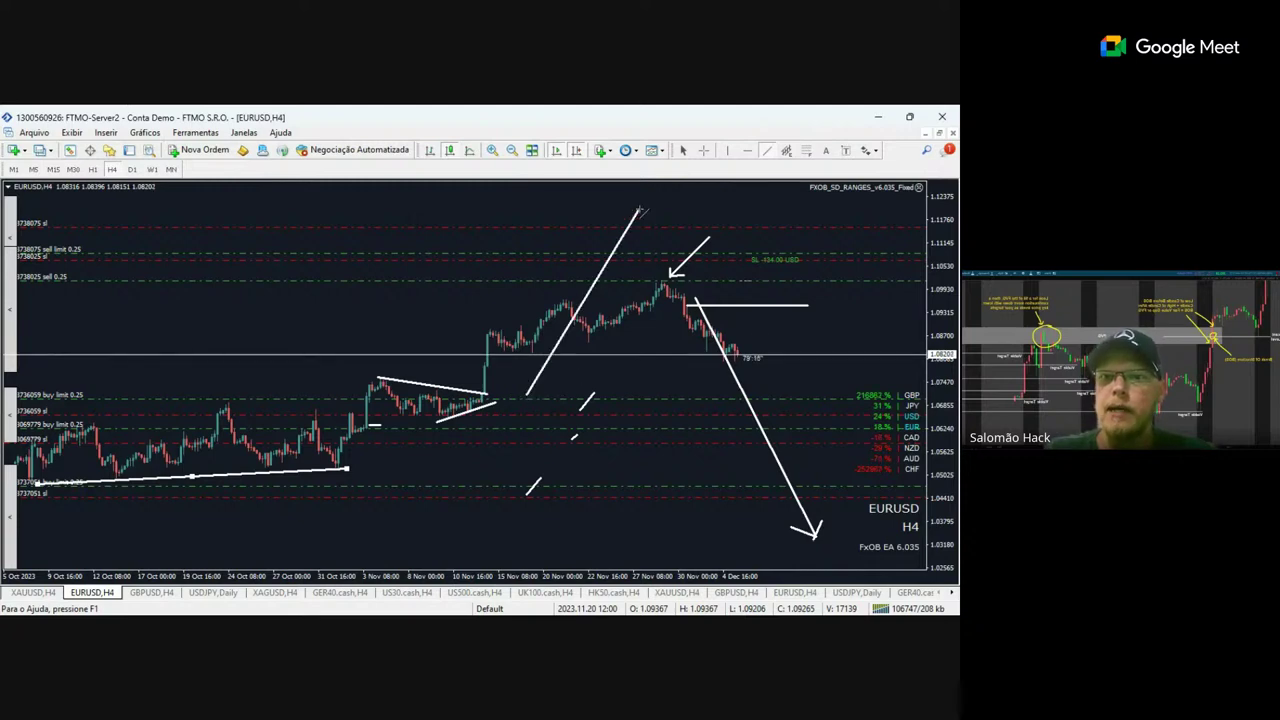
click(766, 150)
mouse_move(809, 258)
mouse_down()
mouse_move(845, 243)
mouse_move(827, 204)
mouse_up()
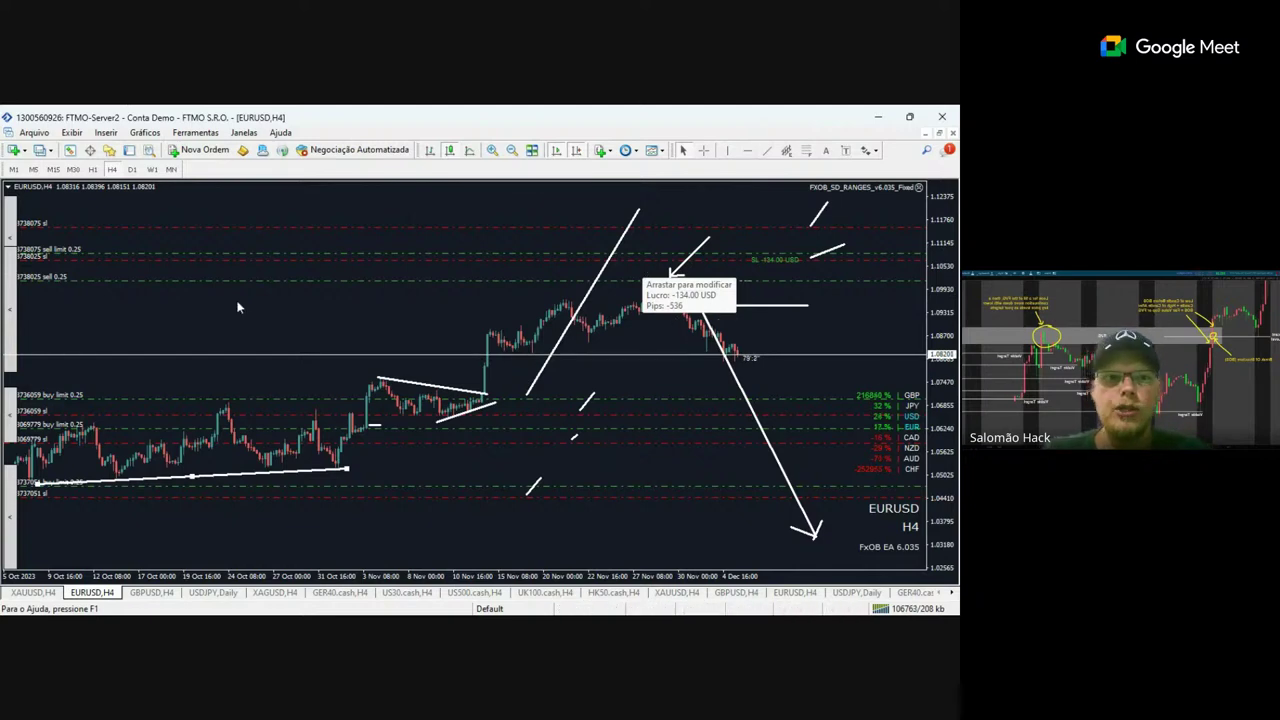
Reset the EURUSD chart on the H4 timeframe without drawings, and hide its period separators and timeframe button panel.
click(112, 169)
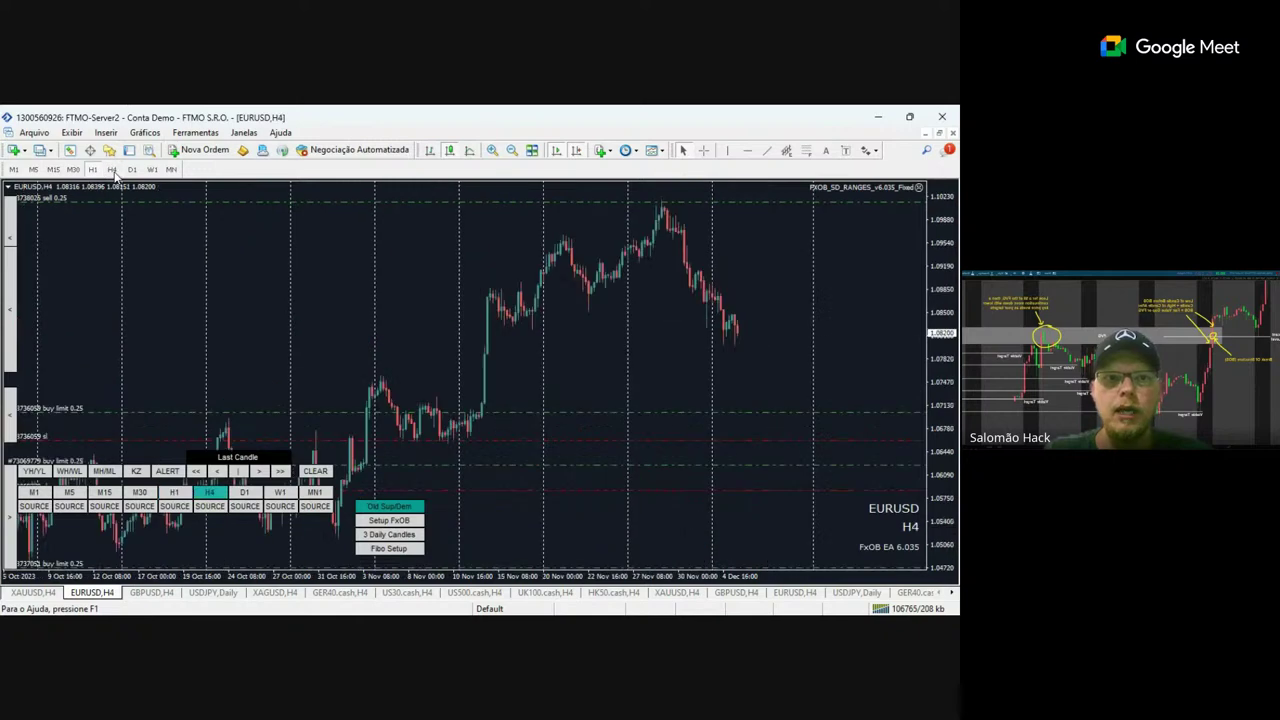
key(F8)
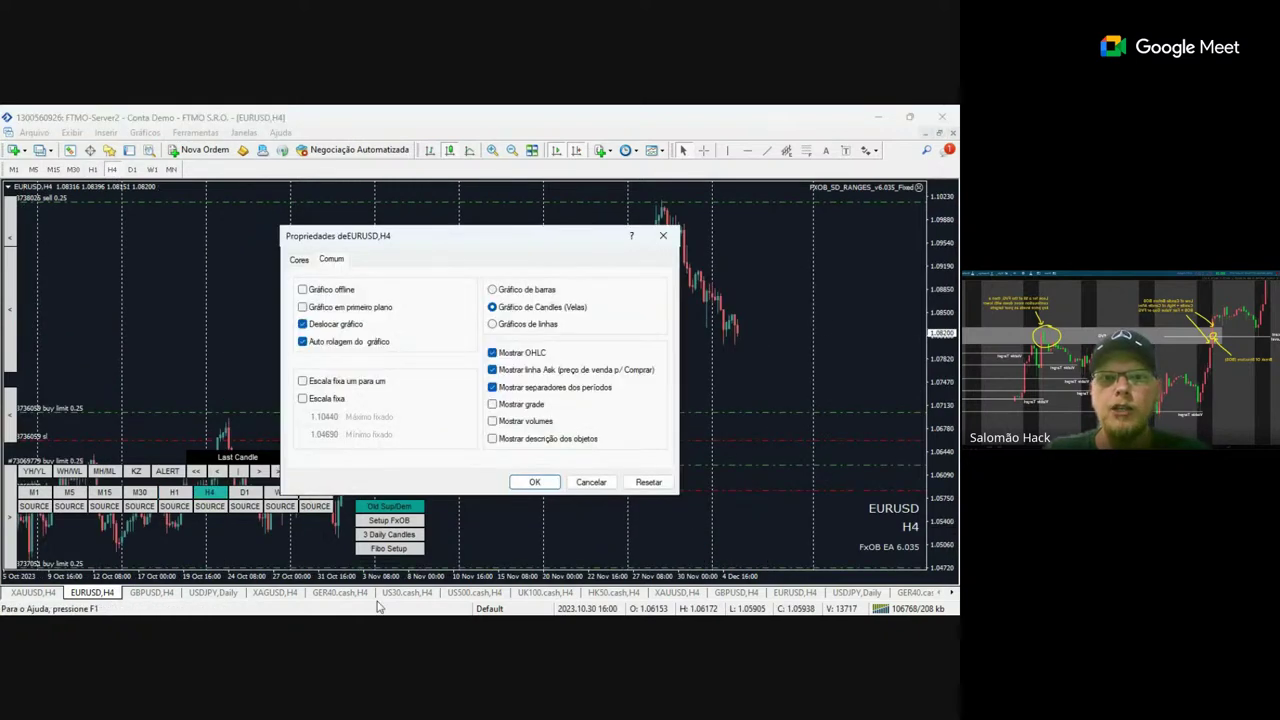
click(534, 483)
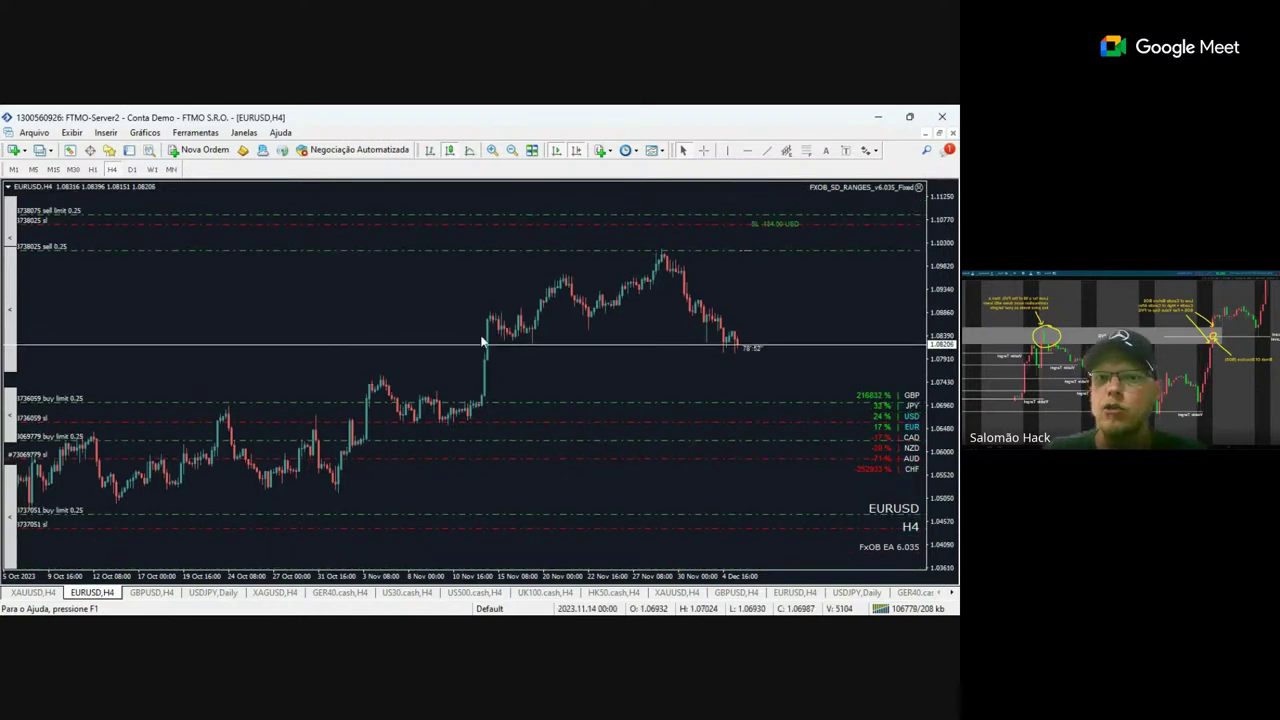
Draw short marks at the two November rally bases, at about 1.0715 and 1.0625, and a rising one below the 1 November low.
click(768, 151)
drag(447, 376, 485, 397)
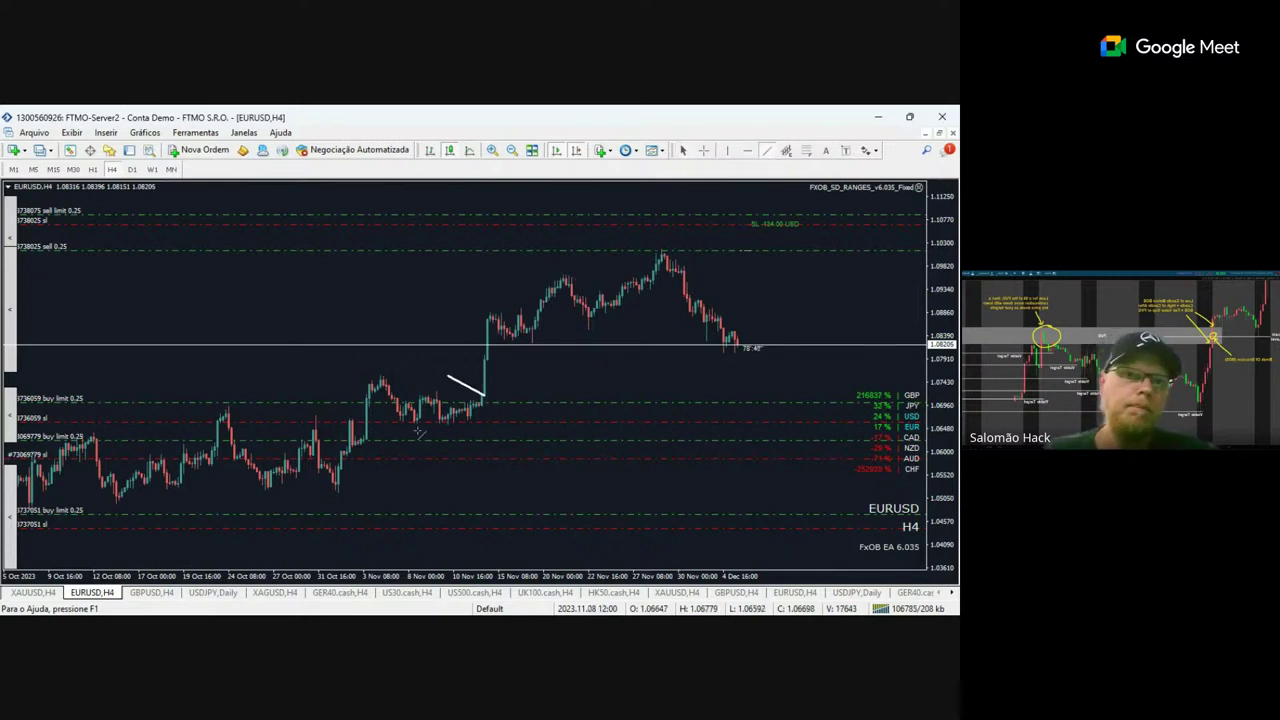
drag(340, 432, 368, 440)
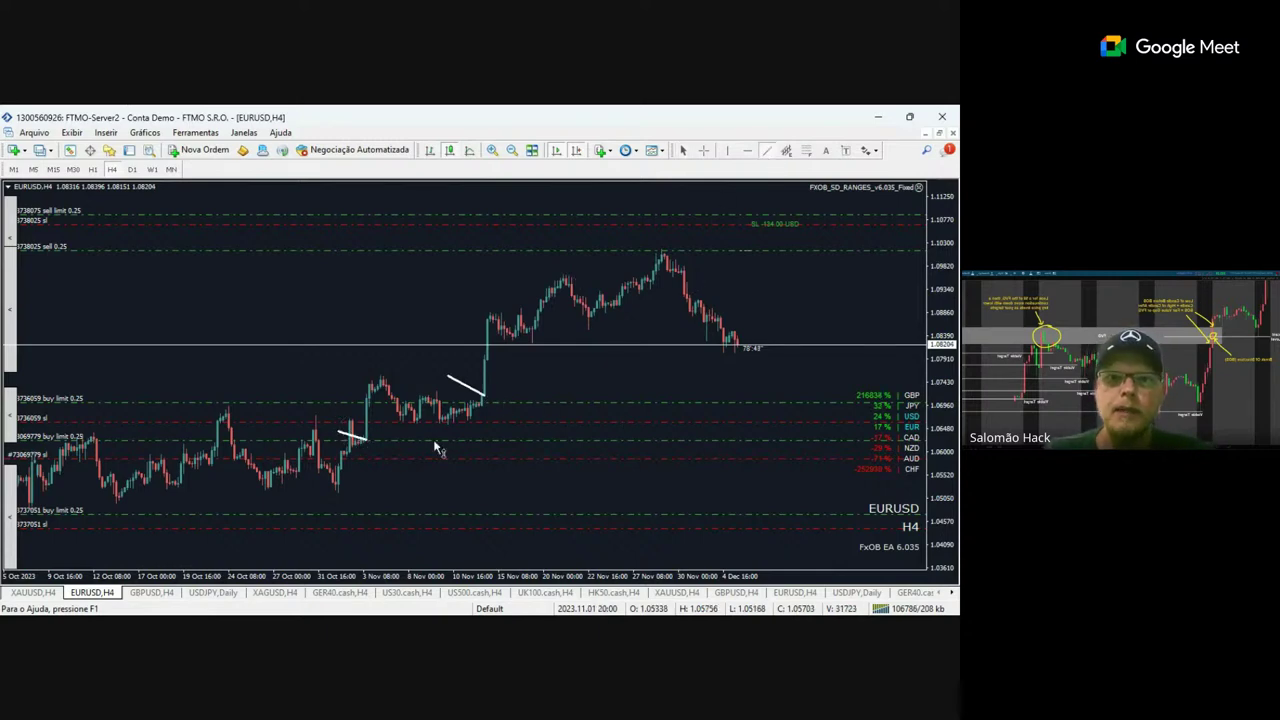
click(766, 151)
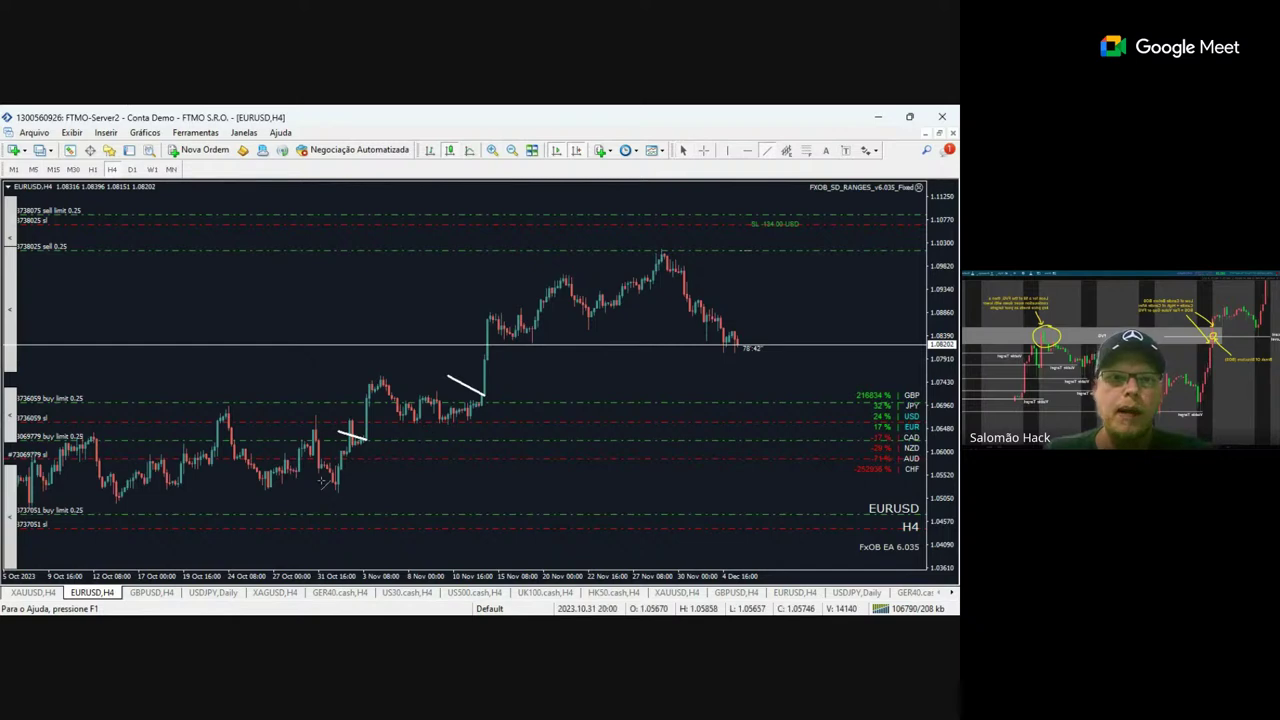
drag(335, 514, 358, 487)
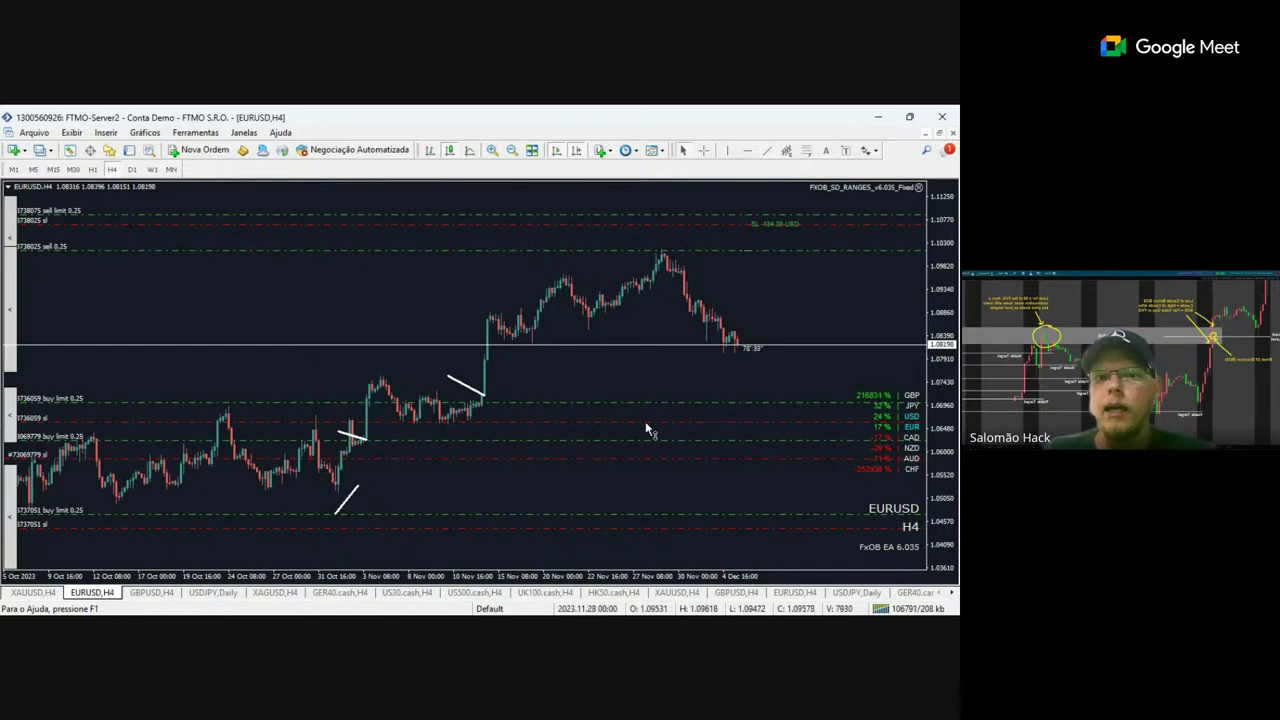
Draw a rising line from about 1.0730 to 1.1115 and a nearly horizontal level, moved to about 1.0965, beside the late-November high.
click(768, 151)
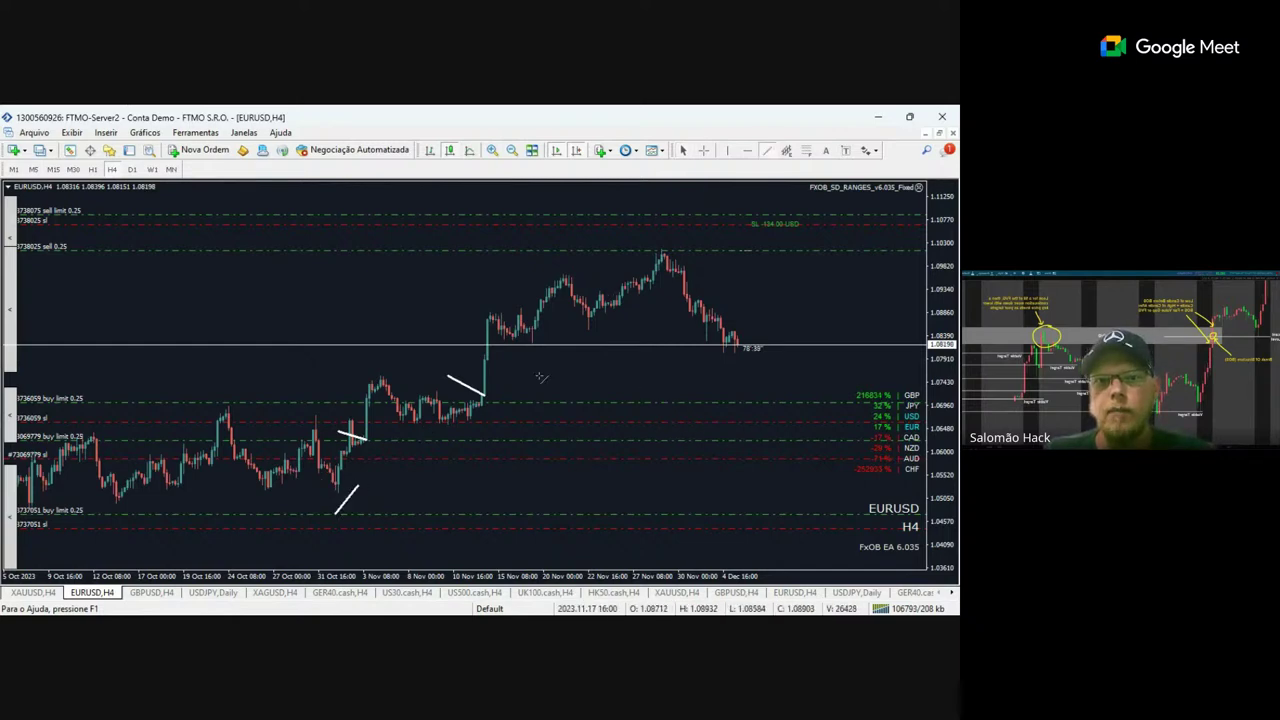
mouse_move(538, 388)
mouse_down()
mouse_move(648, 276)
mouse_move(692, 203)
mouse_up()
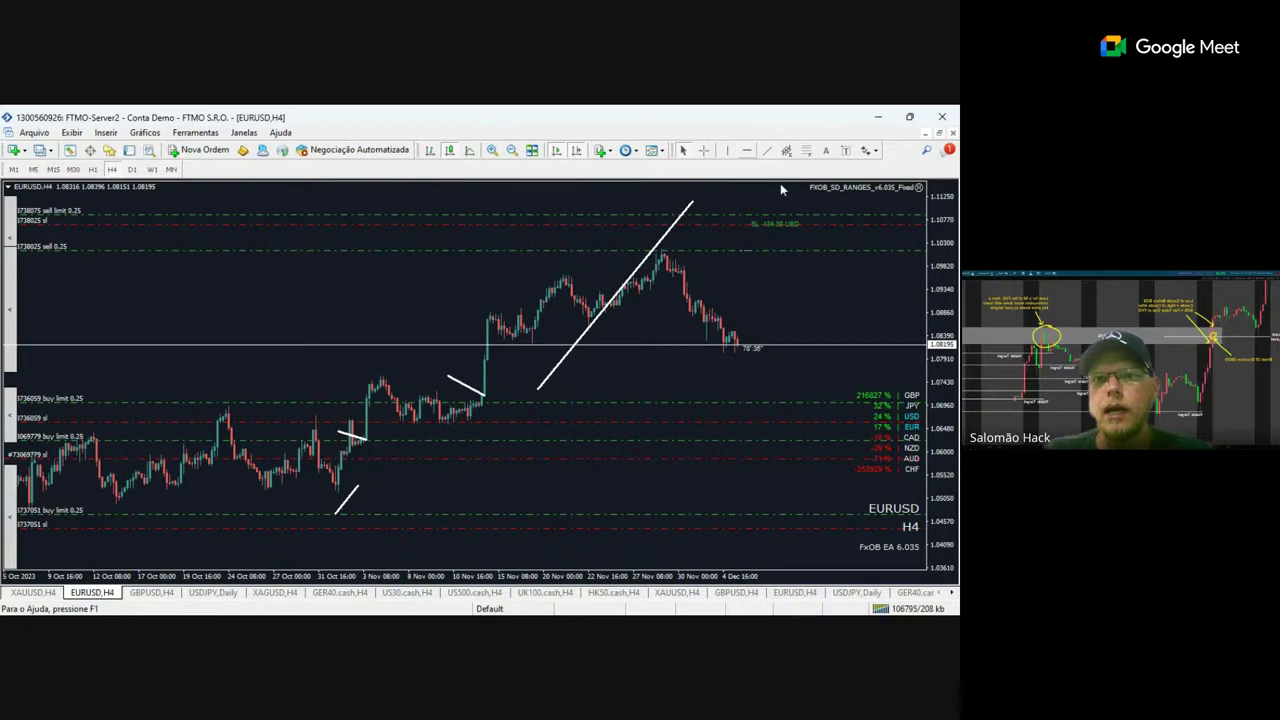
click(768, 151)
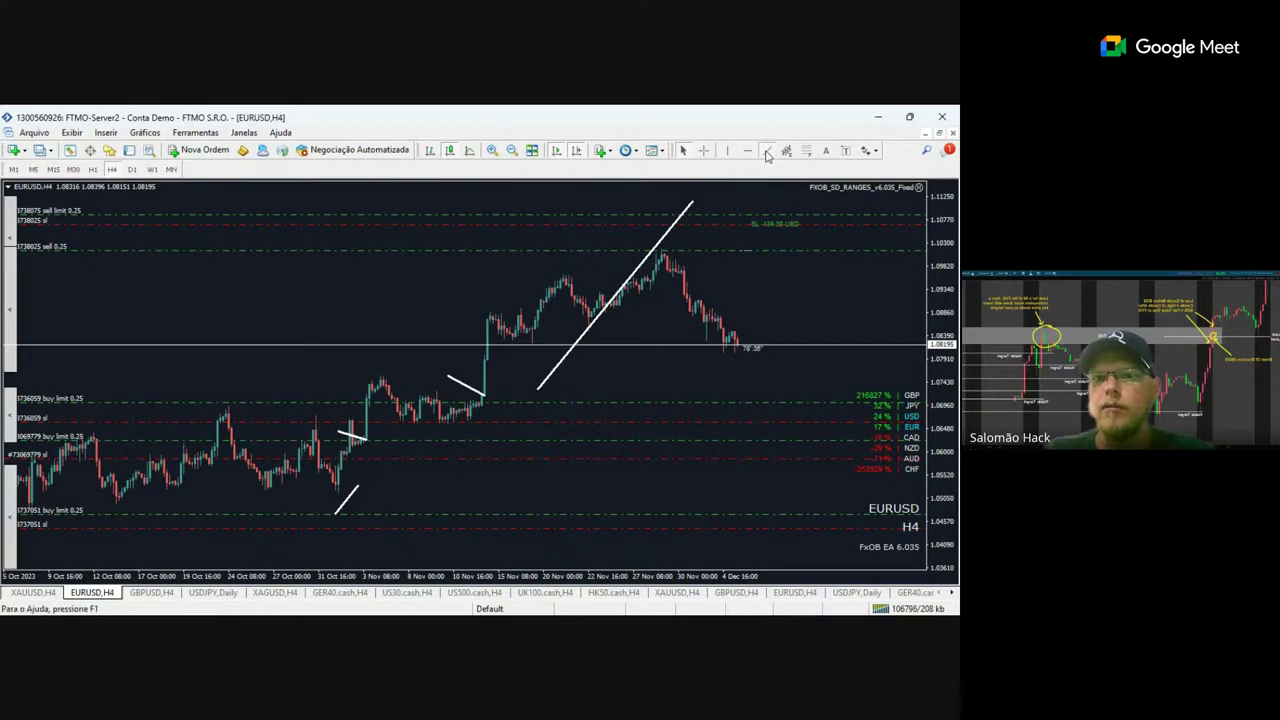
mouse_move(677, 268)
mouse_down()
mouse_move(712, 258)
mouse_move(662, 258)
mouse_up()
double_click(696, 264)
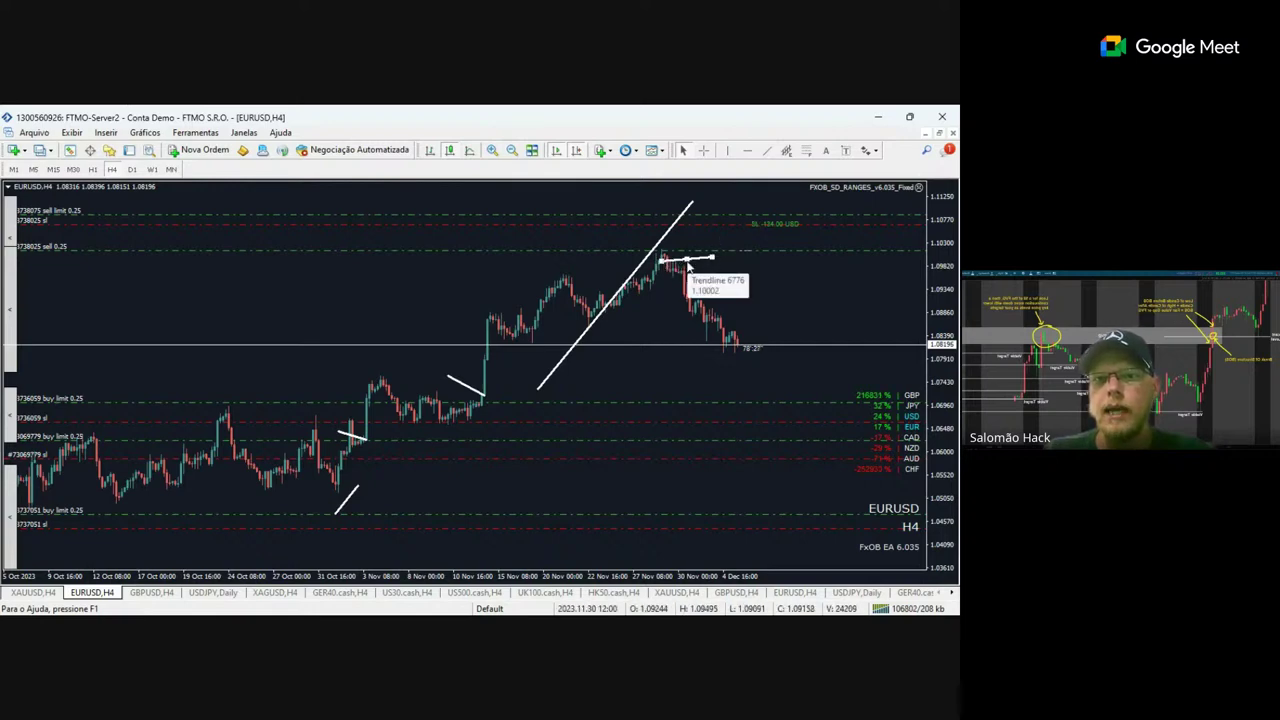
drag(688, 265, 768, 275)
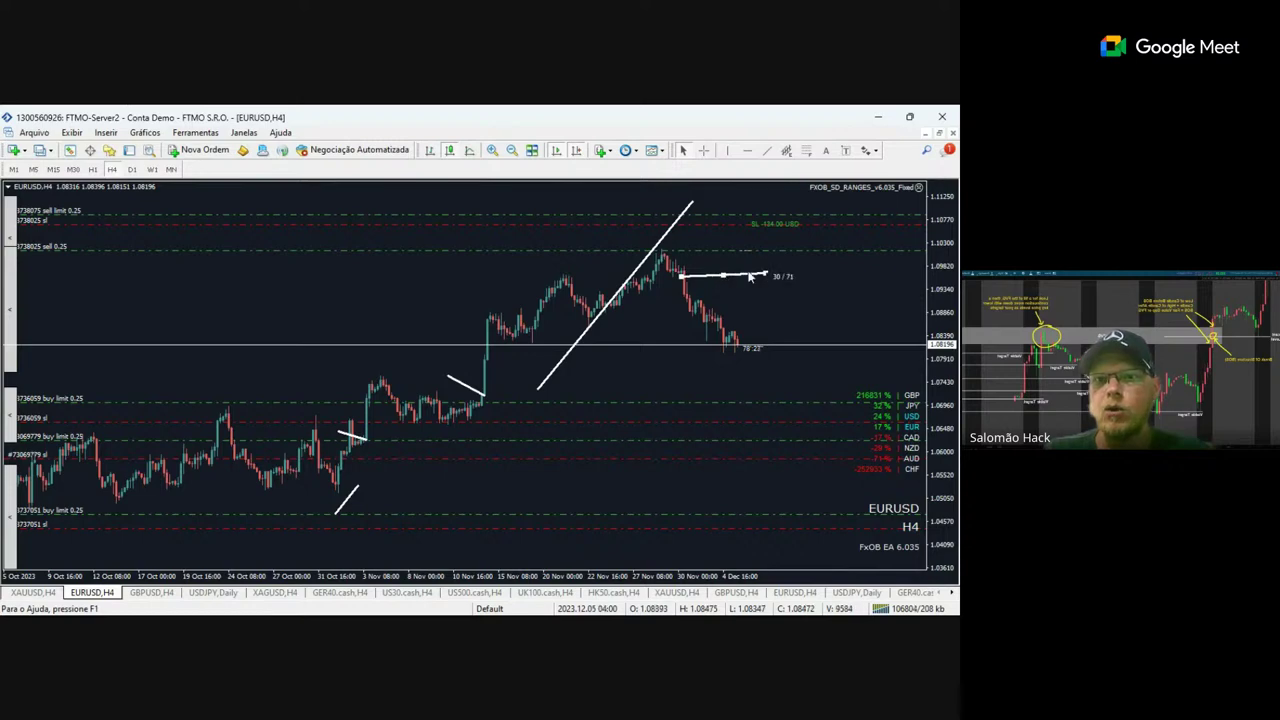
Draw a horizontal level at about 1.1030 above the late-November high, plus short marks beside it and beside the lower level.
click(766, 150)
drag(670, 242, 743, 242)
click(766, 150)
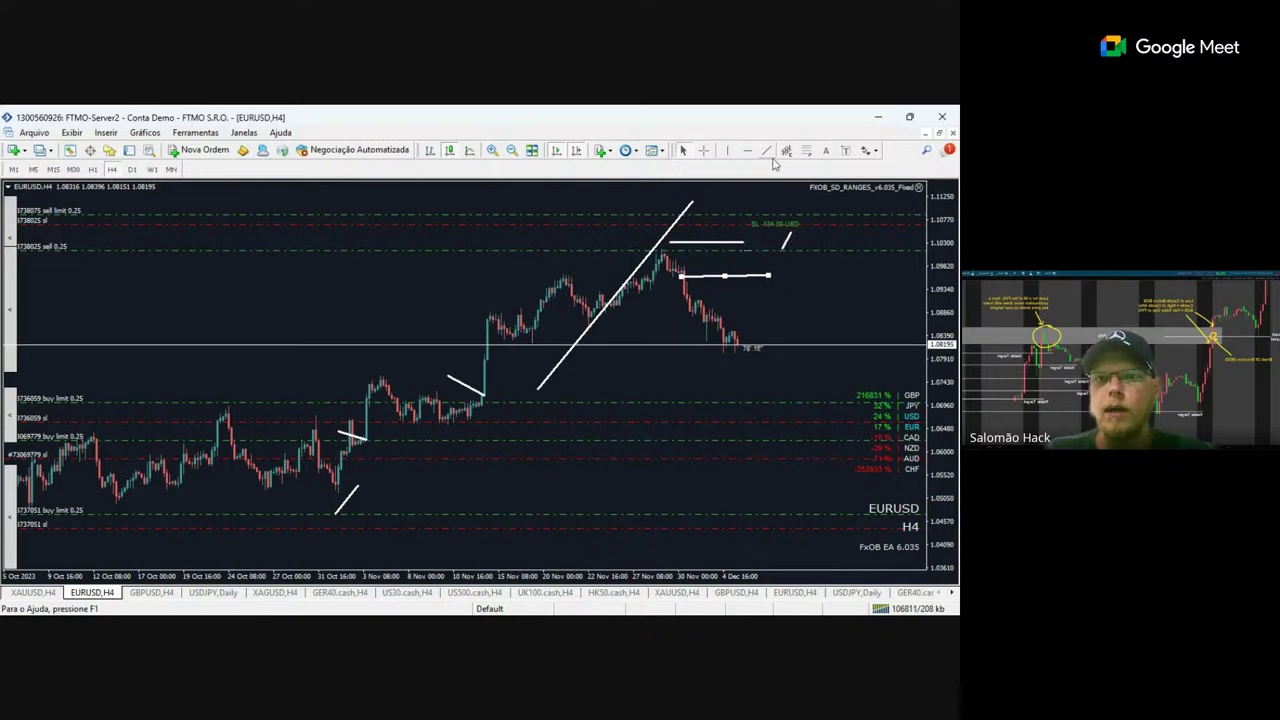
drag(778, 272, 799, 269)
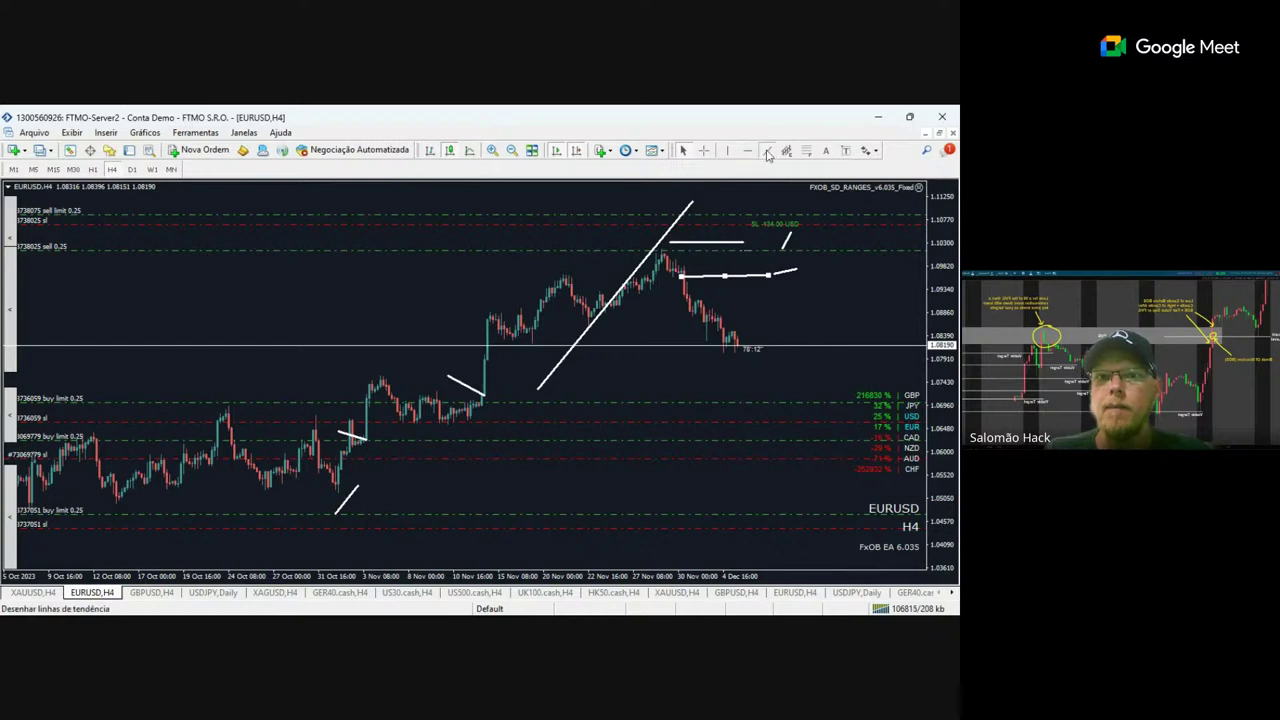
mouse_move(676, 257)
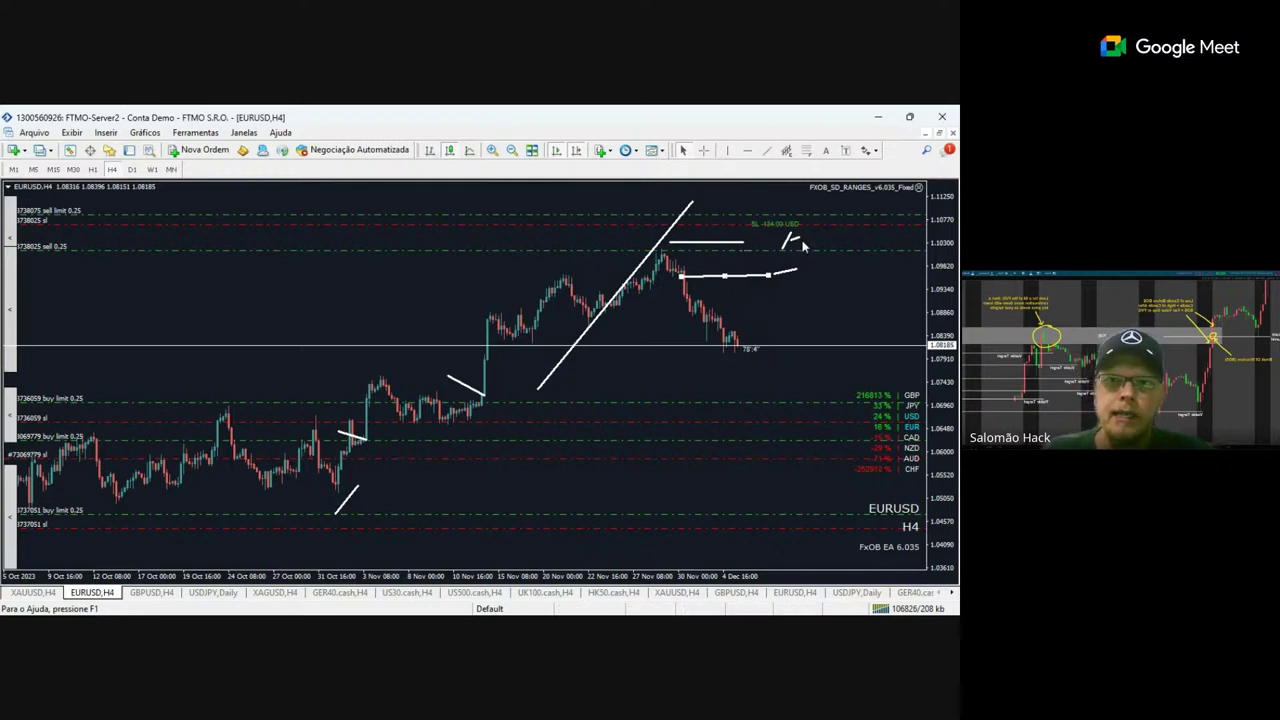
drag(793, 232, 792, 276)
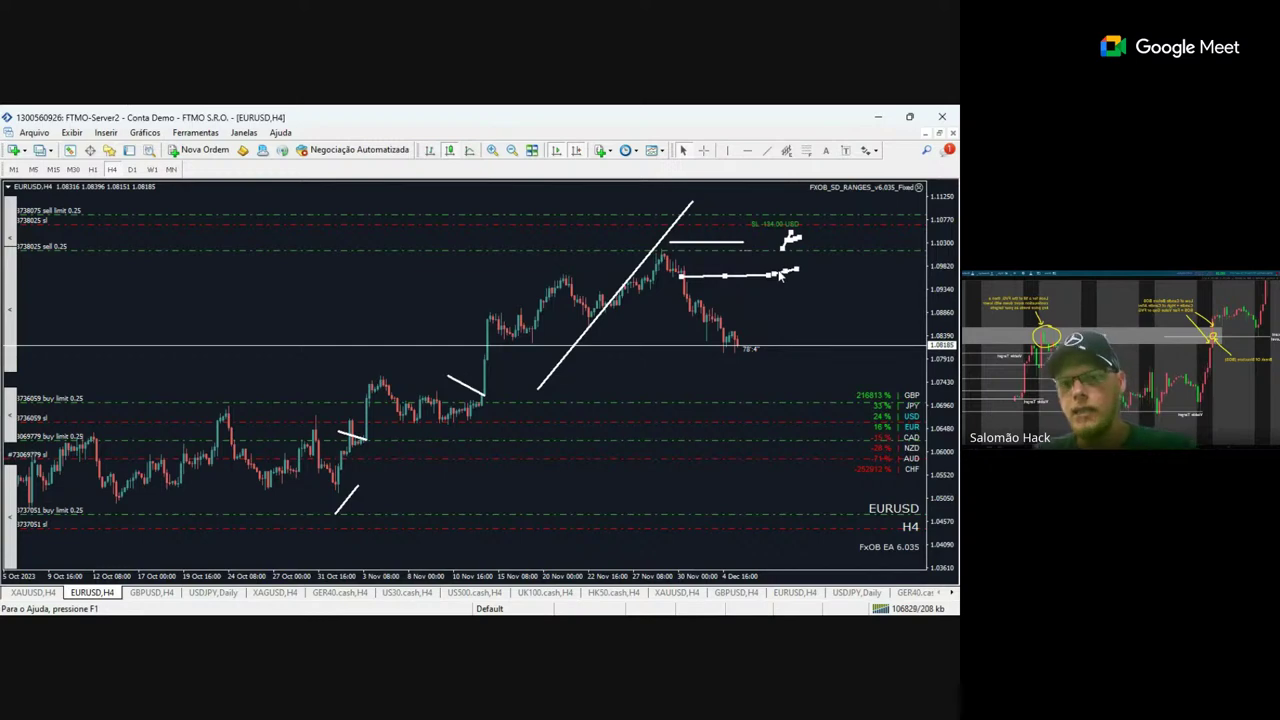
Delete the short marks and the nearly horizontal lower level, and move the remaining horizontal level down to about 1.0960.
key(ctrl+z)
key(ctrl+z)
key(ctrl+z)
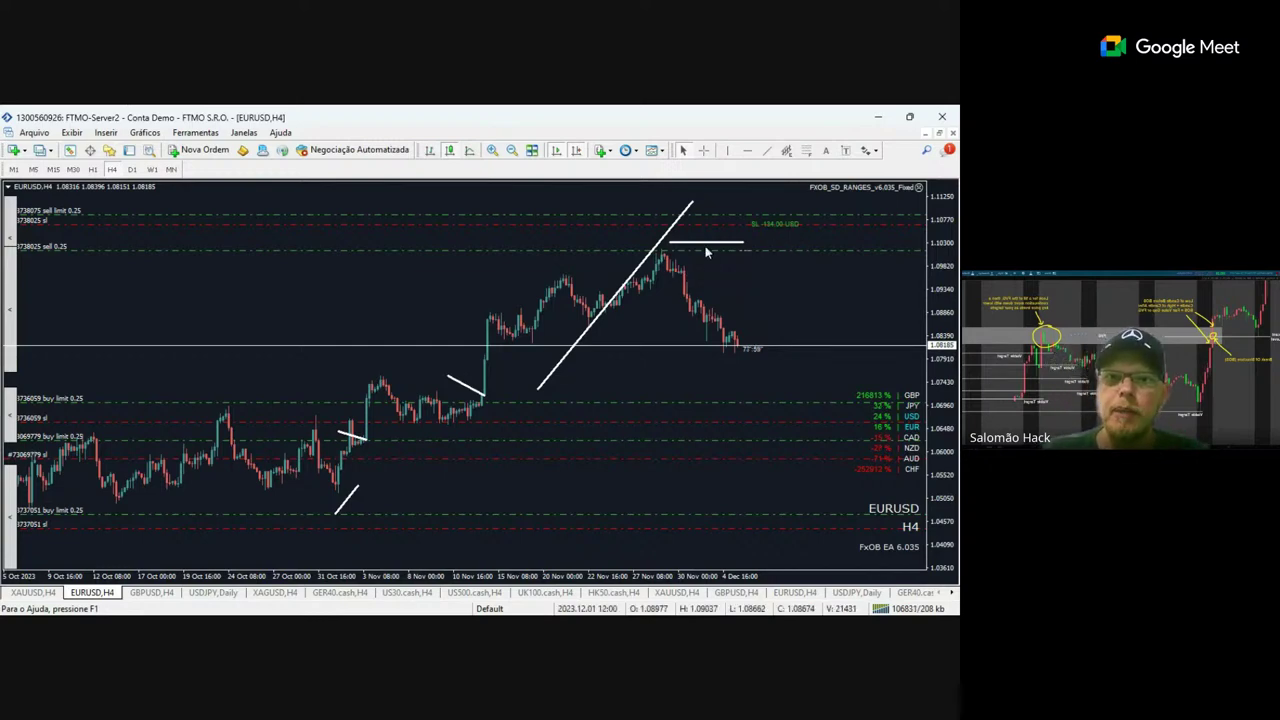
drag(703, 245, 721, 282)
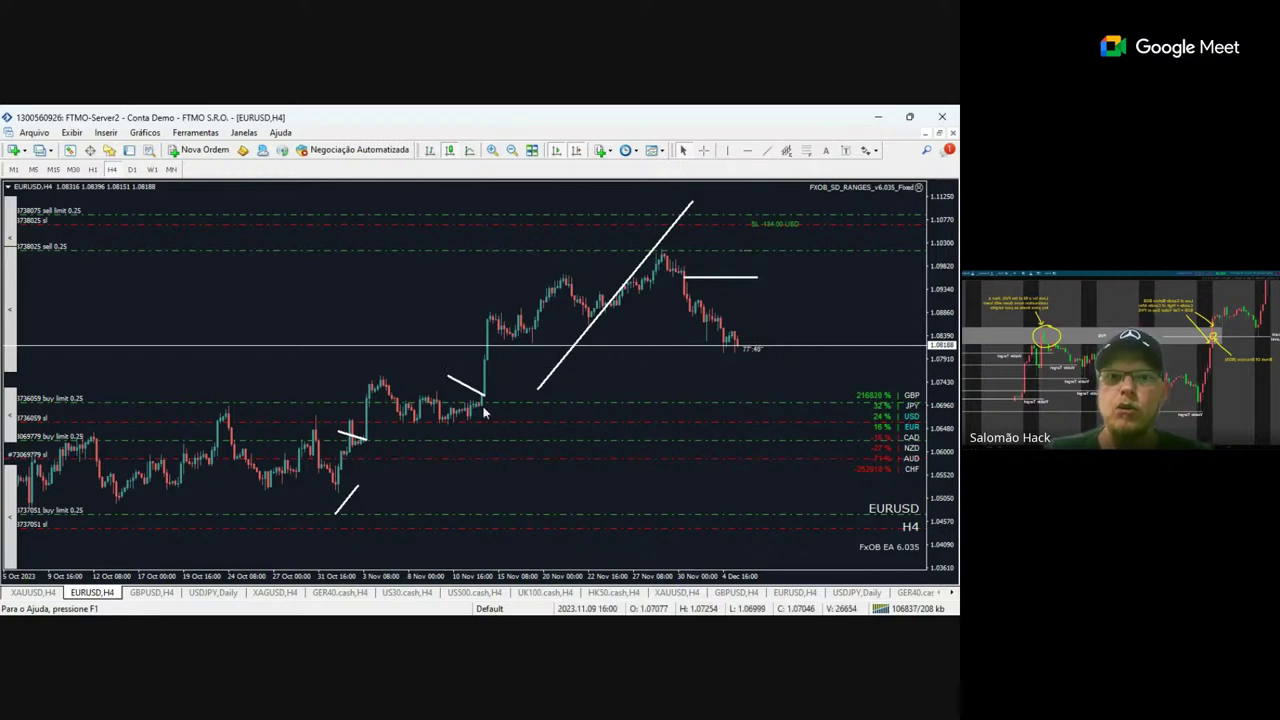
Draw short rising marks beside the mid-November rally base and at about 1.0915, and a nearly horizontal level at about 1.0857.
click(767, 150)
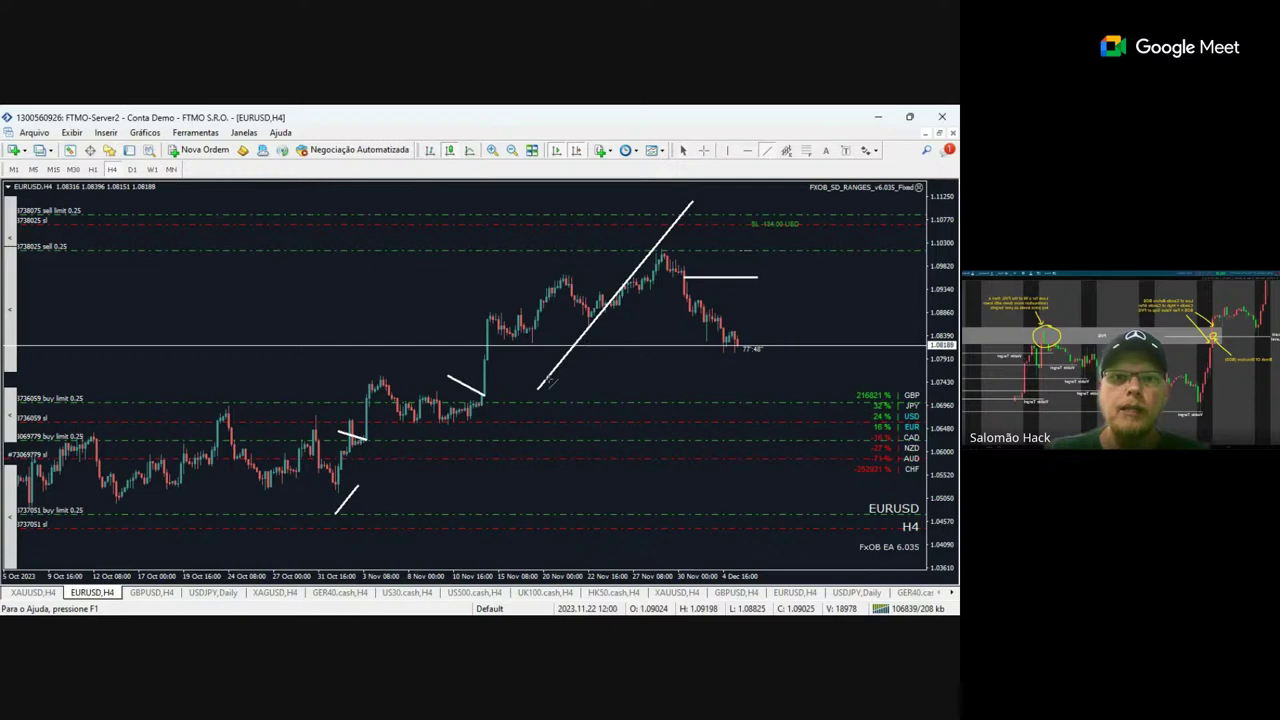
mouse_move(507, 380)
mouse_down()
mouse_move(527, 371)
mouse_move(503, 389)
mouse_up()
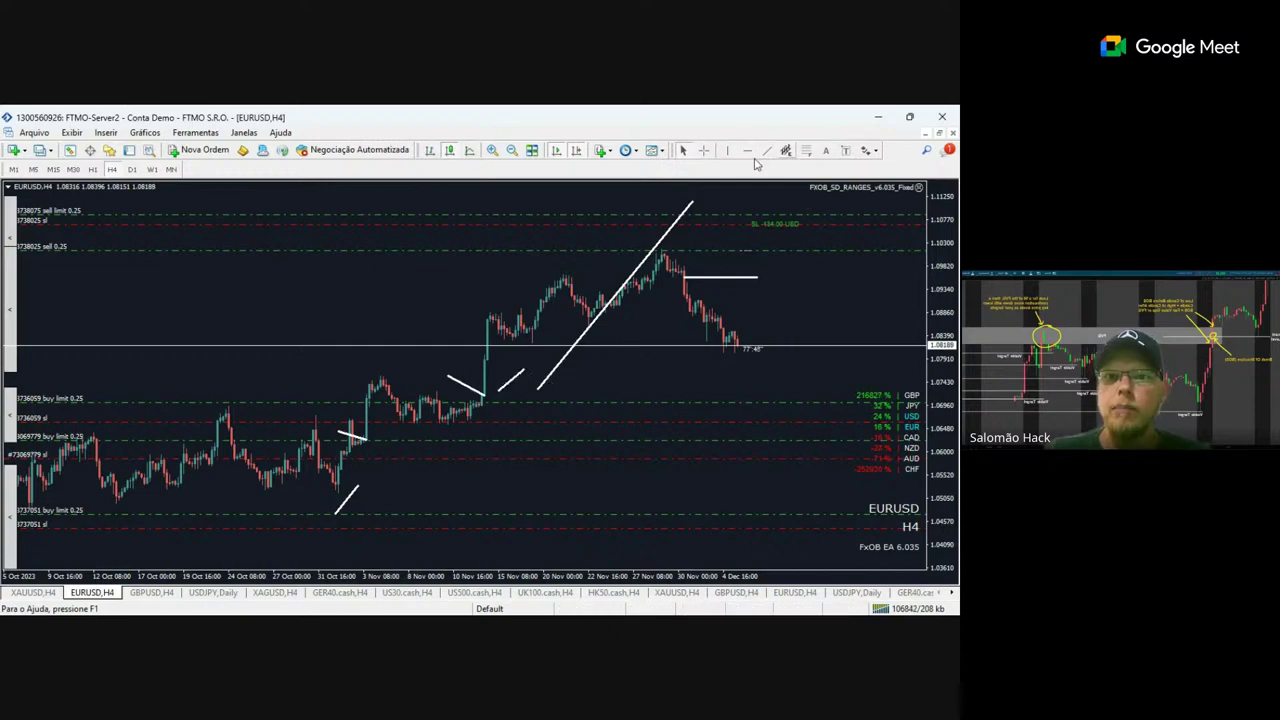
drag(700, 300, 730, 294)
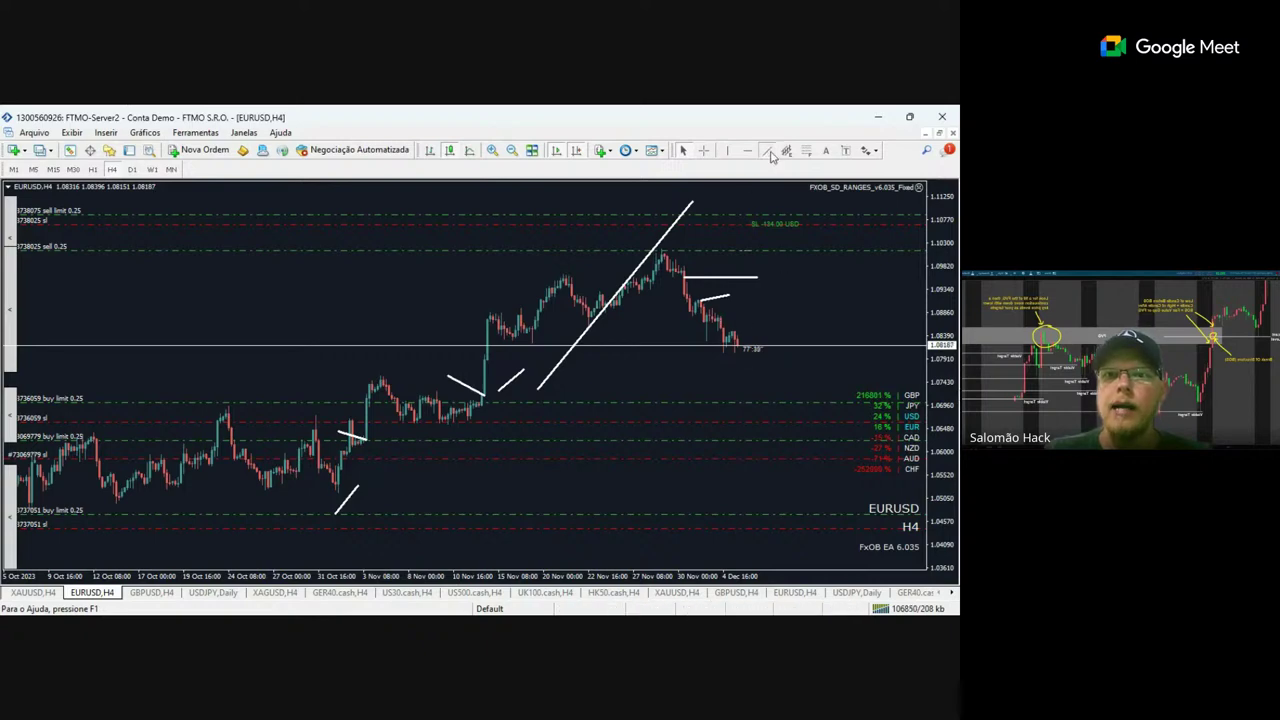
drag(722, 330, 834, 333)
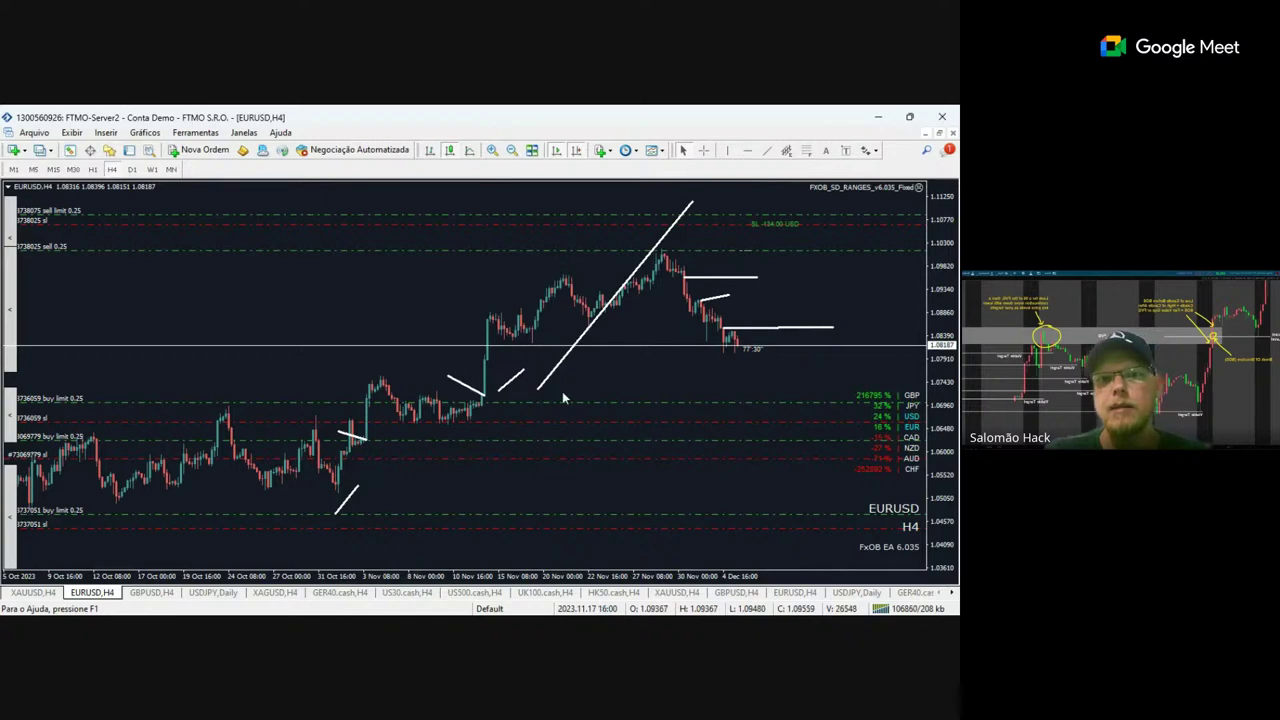
Draw a rising line from about 1.0725 to 1.0870 and a steep falling line from about 1.0845 to 1.0490.
click(766, 150)
drag(642, 392, 755, 321)
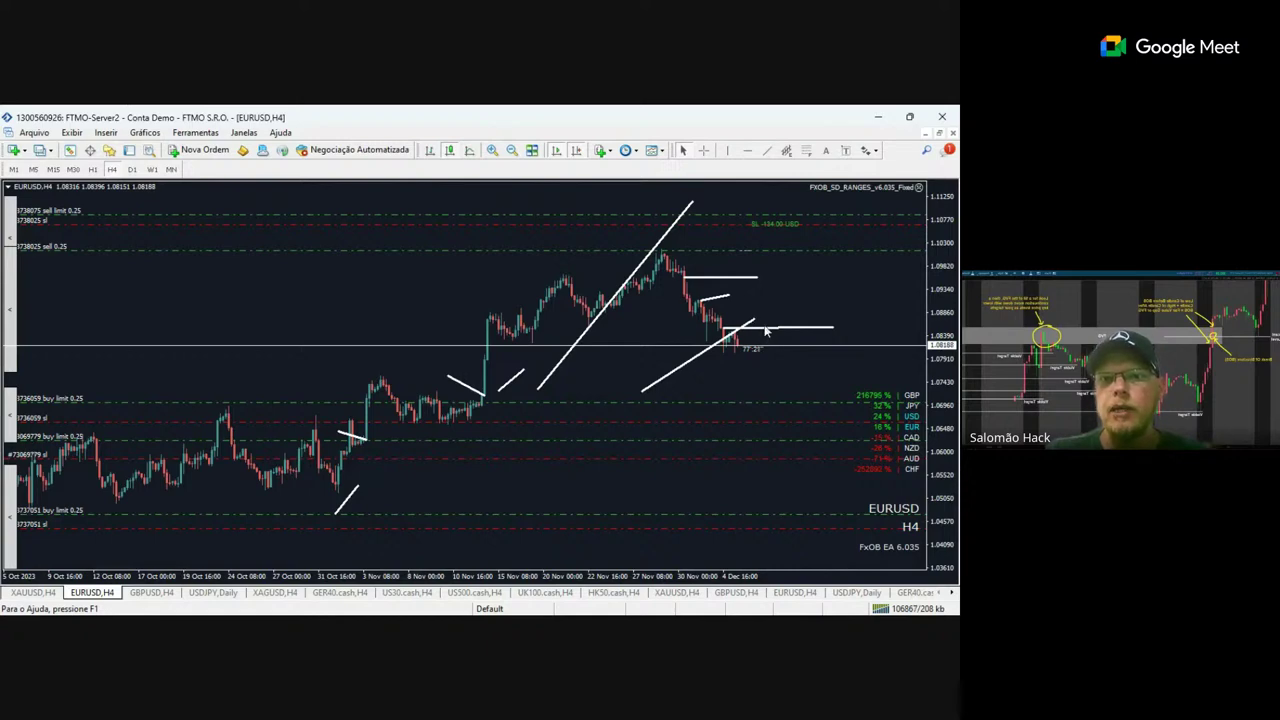
click(766, 150)
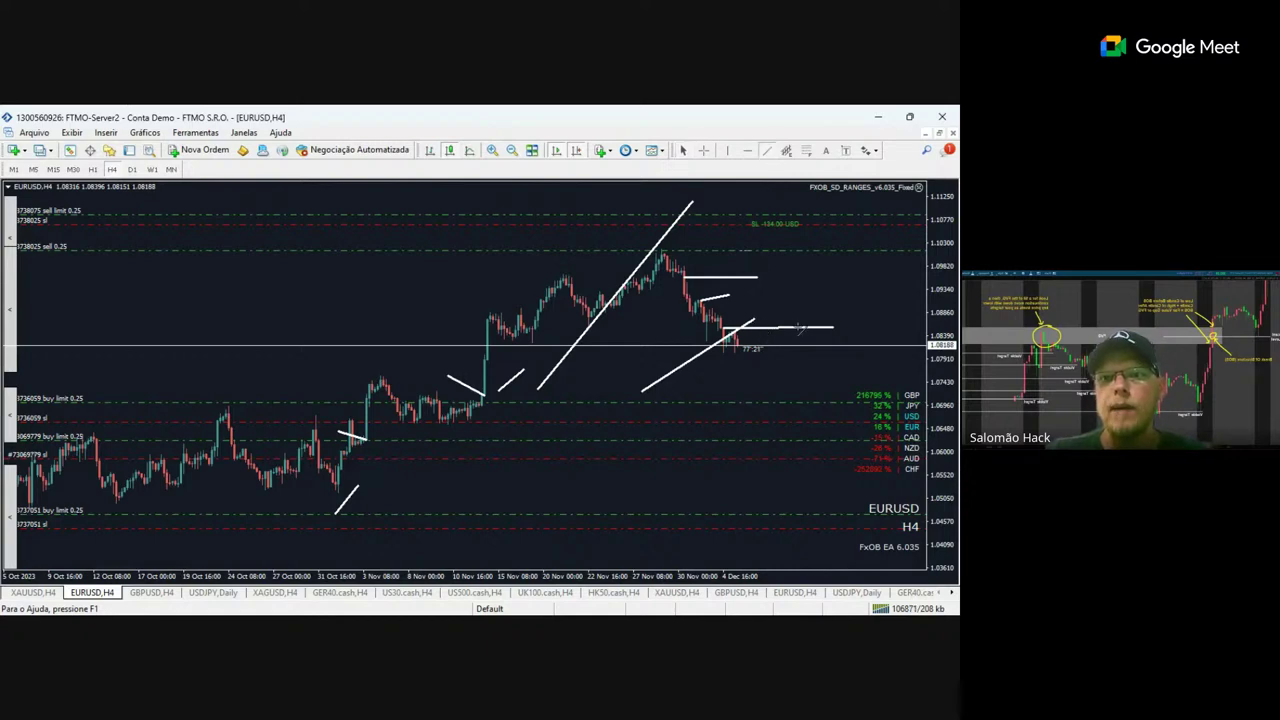
drag(797, 333, 865, 507)
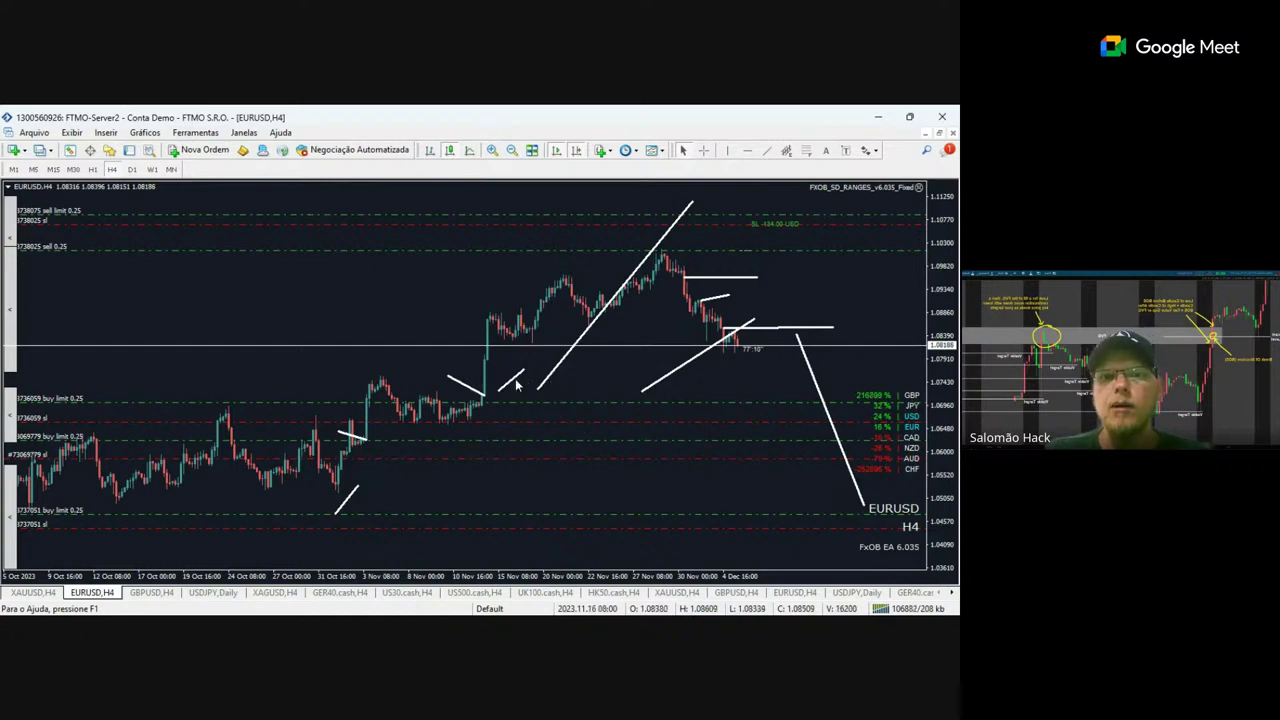
Reset the EURUSD H4 chart without drawings, hide its period separators and timeframe button panel, and widen its visible price range.
click(132, 170)
click(112, 170)
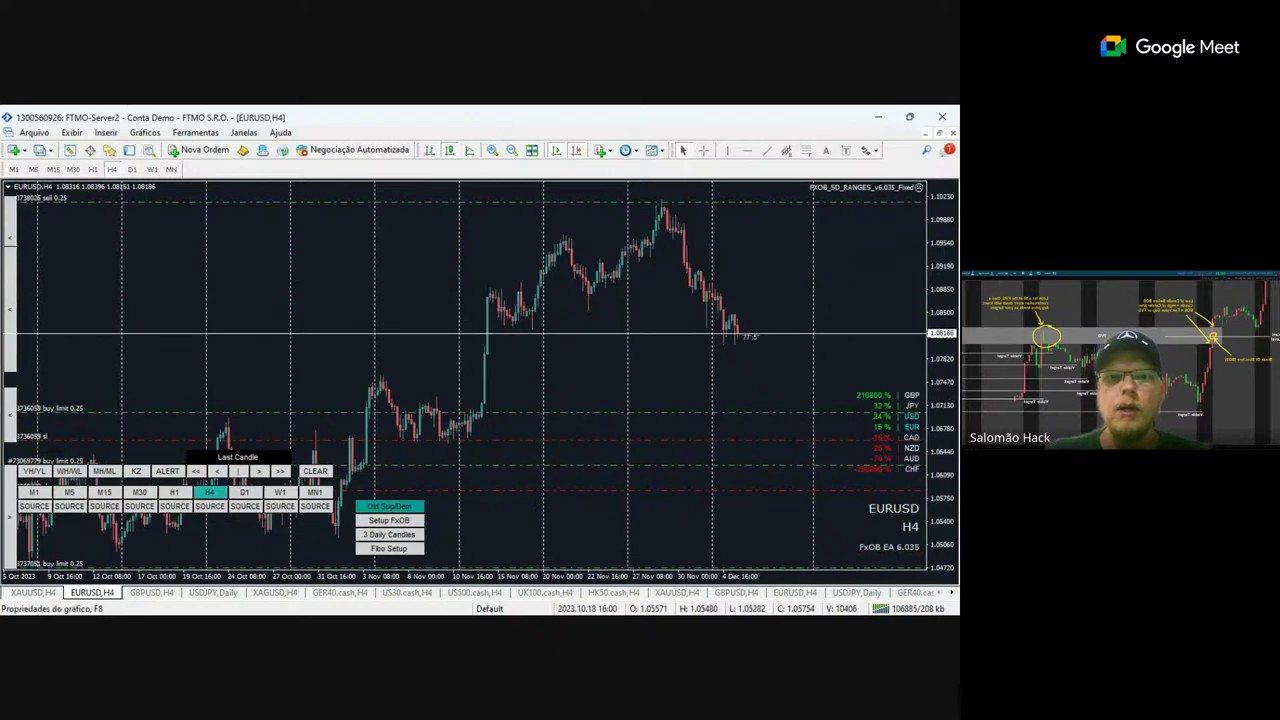
key(F8)
click(531, 481)
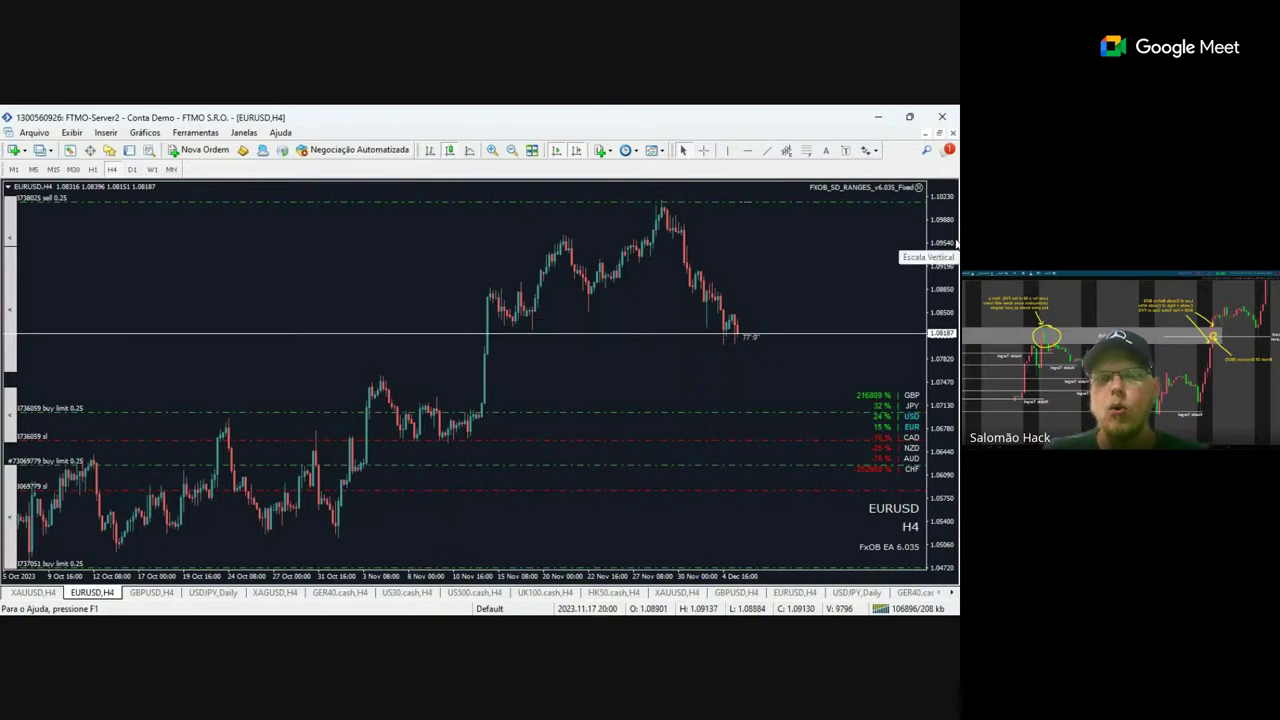
drag(943, 268, 943, 313)
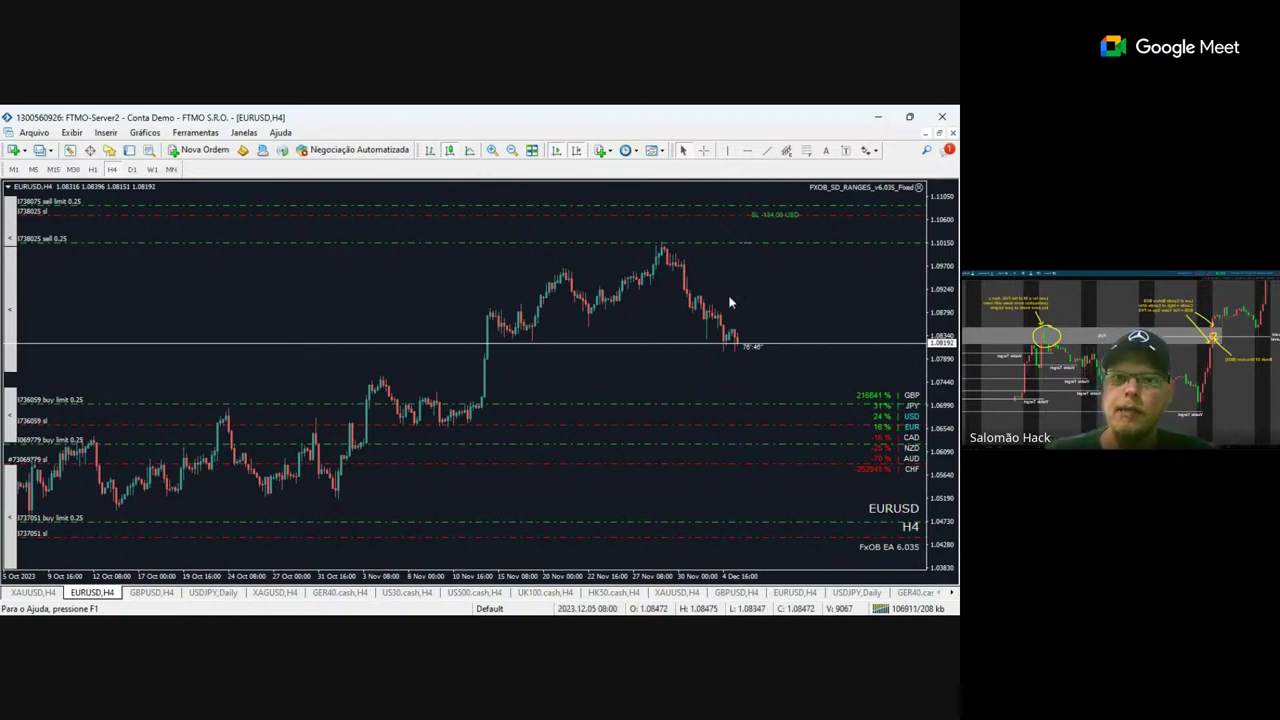
Draw short marks above the late-November high and beside the mid-November rally base, and a steep falling line from about 1.0990 to 1.0395.
click(767, 150)
drag(702, 229, 668, 240)
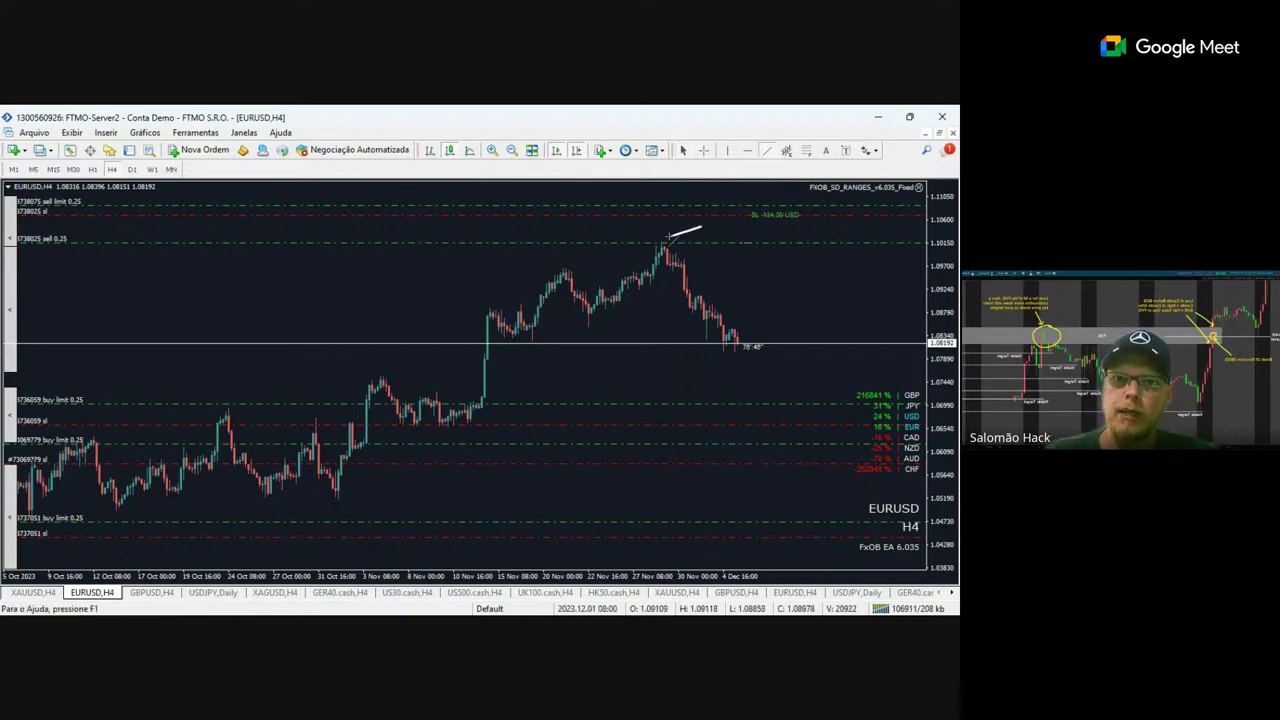
click(767, 150)
drag(748, 256, 818, 565)
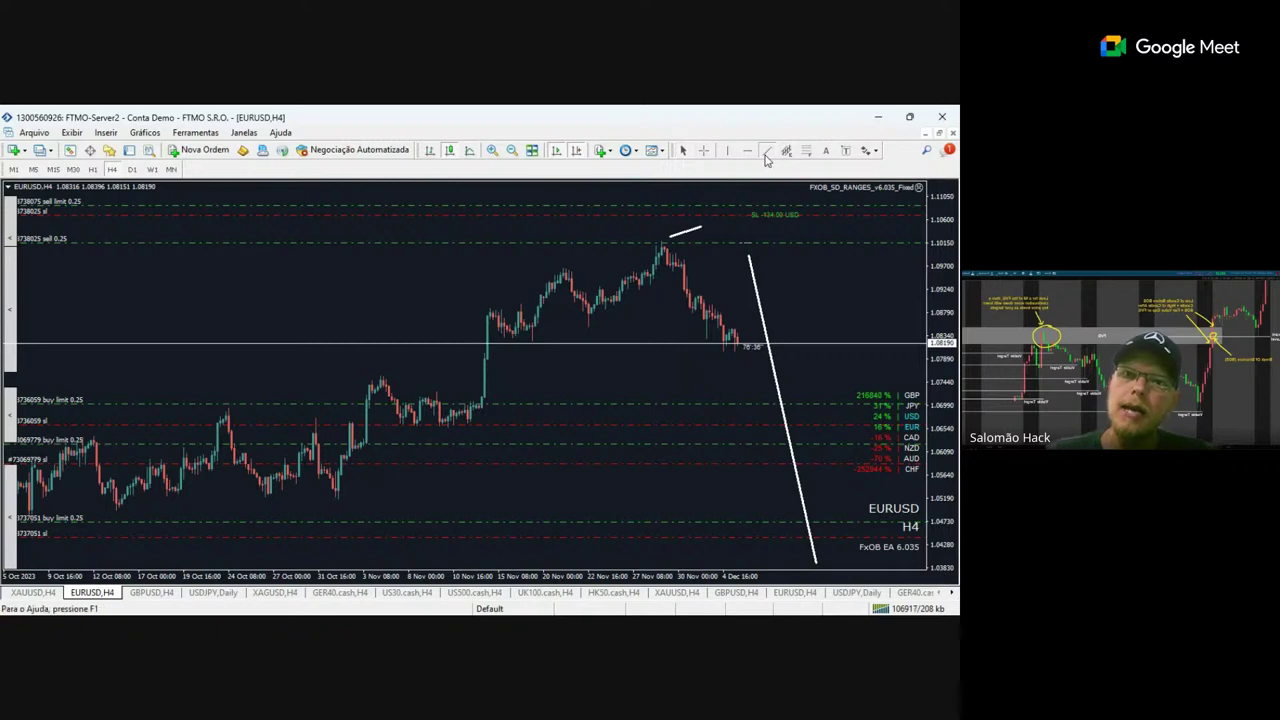
drag(509, 389, 491, 402)
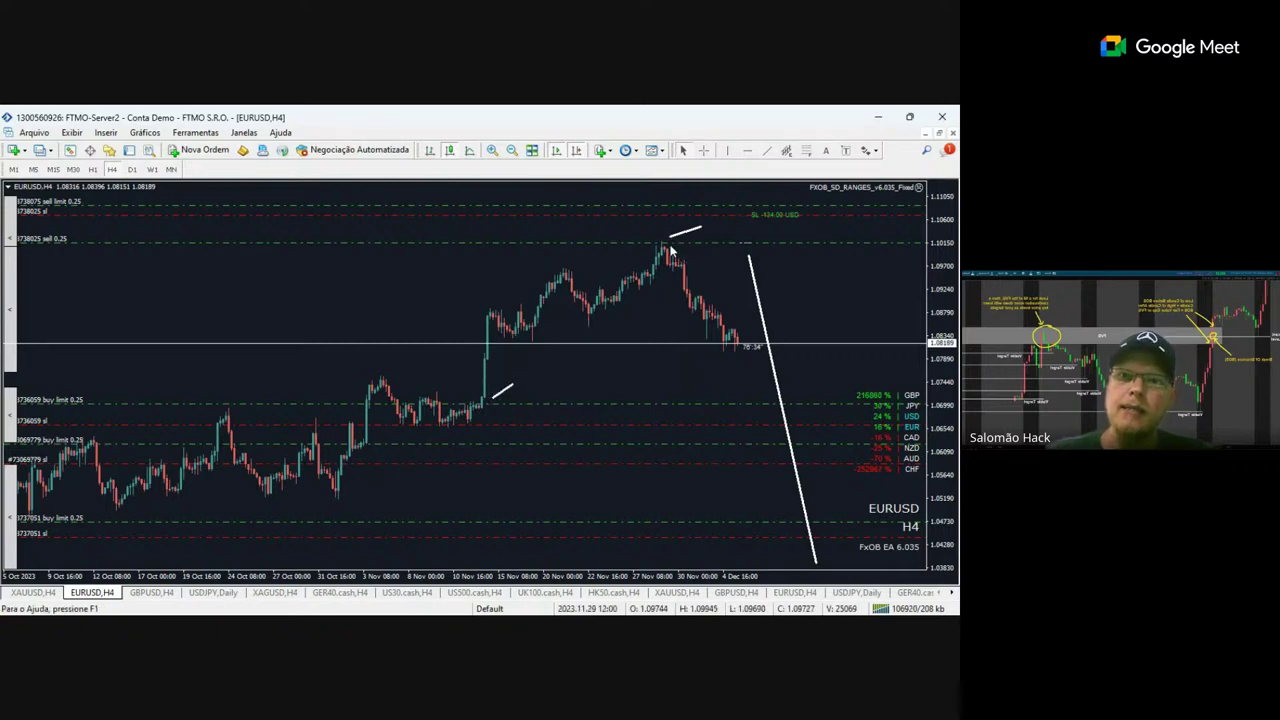
Draw a steep rising line from about 1.0730 to 1.1115 and finish its upper end as an arrowhead.
click(767, 150)
drag(645, 390, 773, 190)
drag(799, 143, 771, 194)
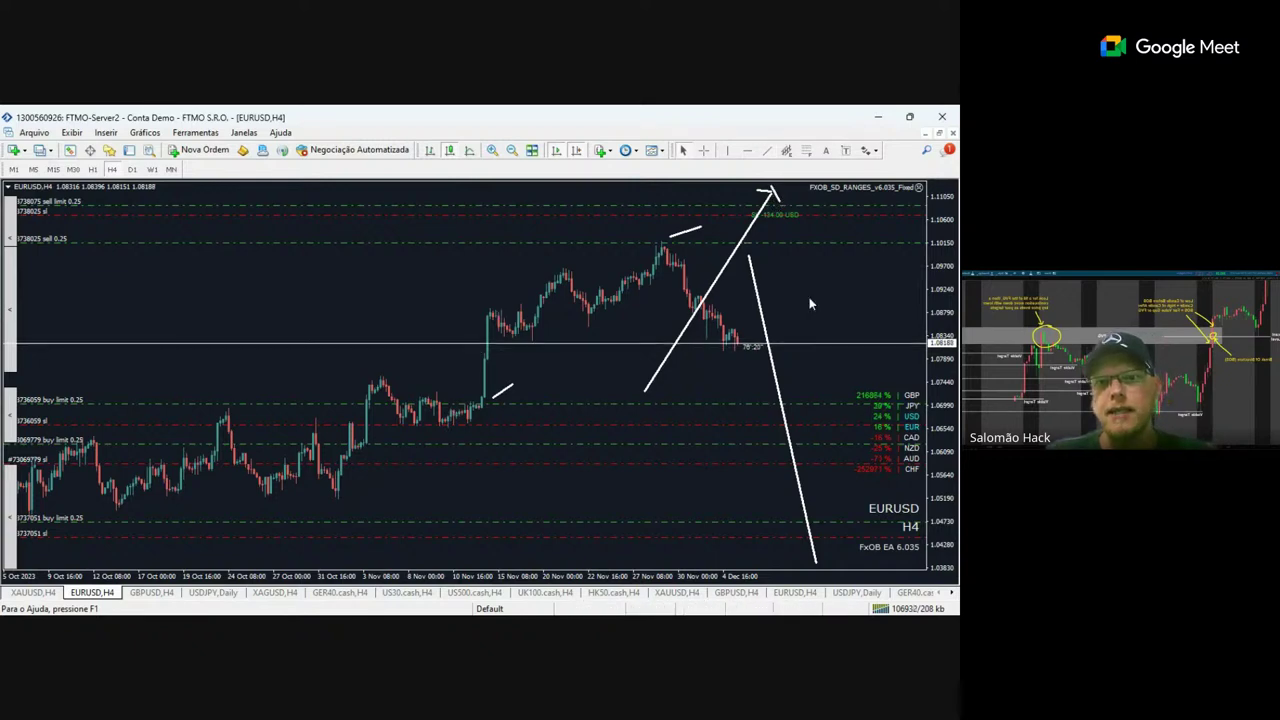
Draw short rising marks beside the late-November high, at about 1.1005 to 1.1050, and below the 1 November low, at about 1.0490 to 1.0515.
click(768, 151)
drag(732, 226, 699, 249)
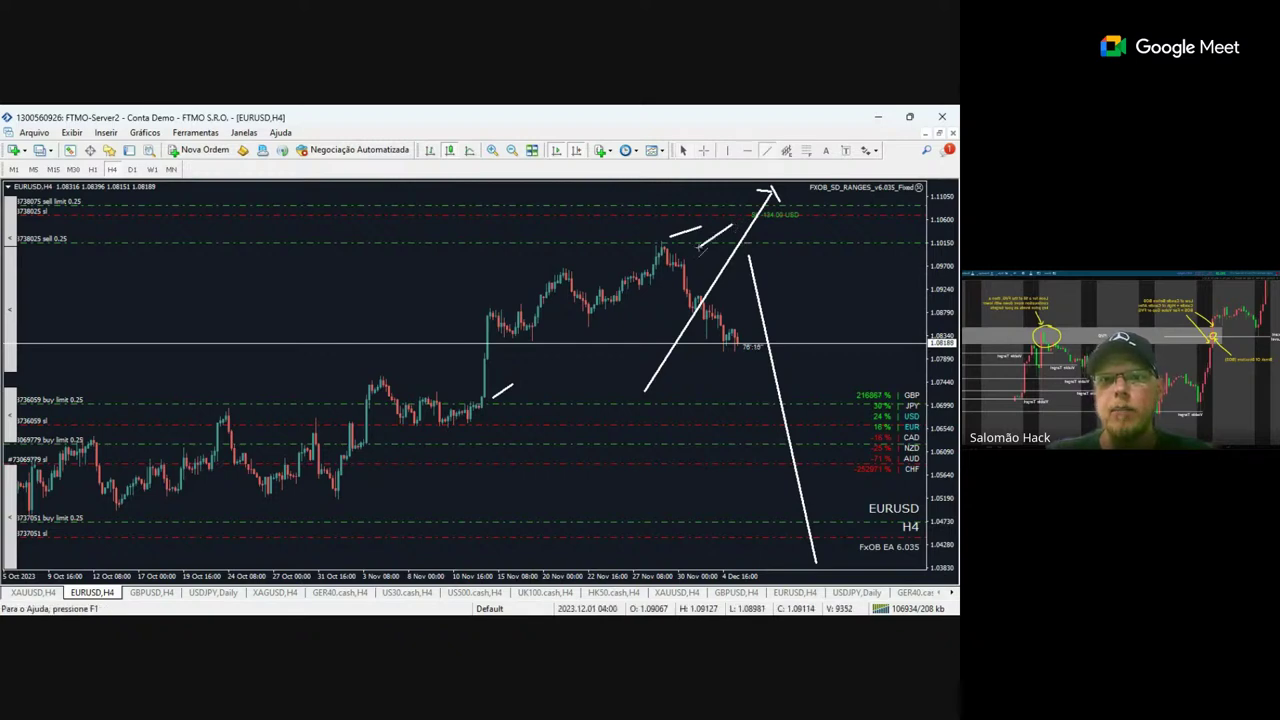
click(767, 153)
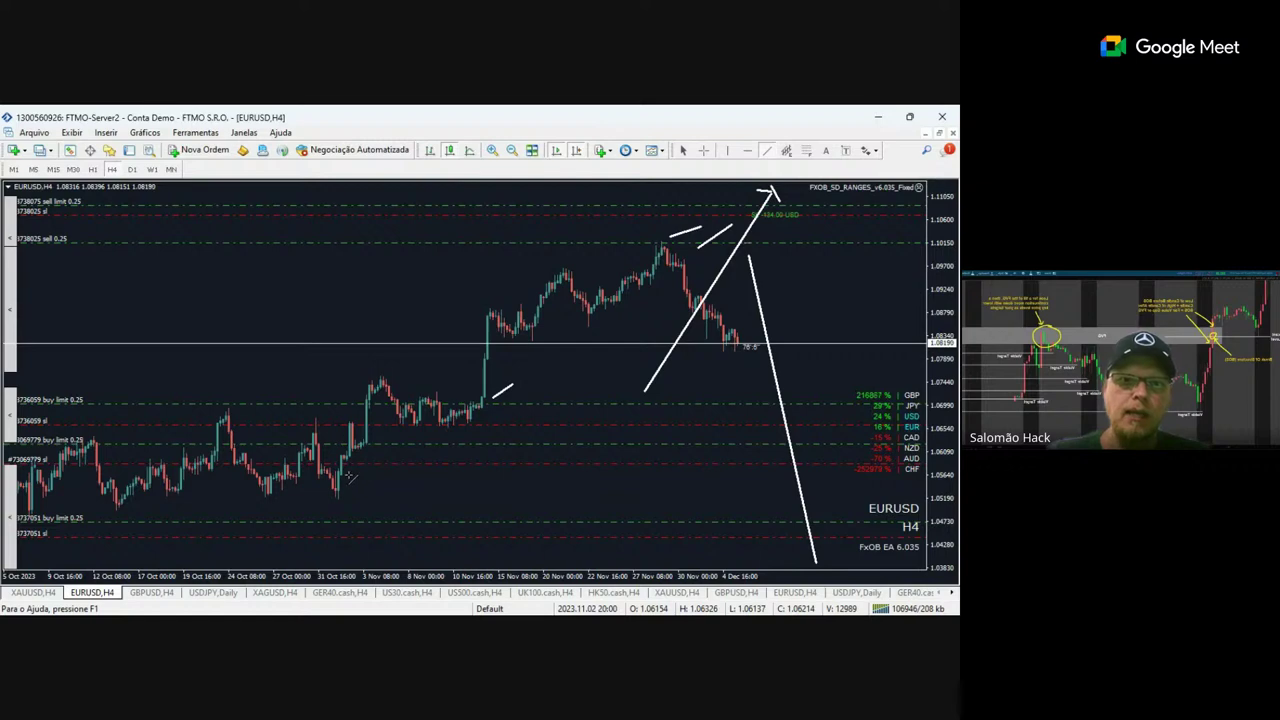
drag(386, 500, 357, 514)
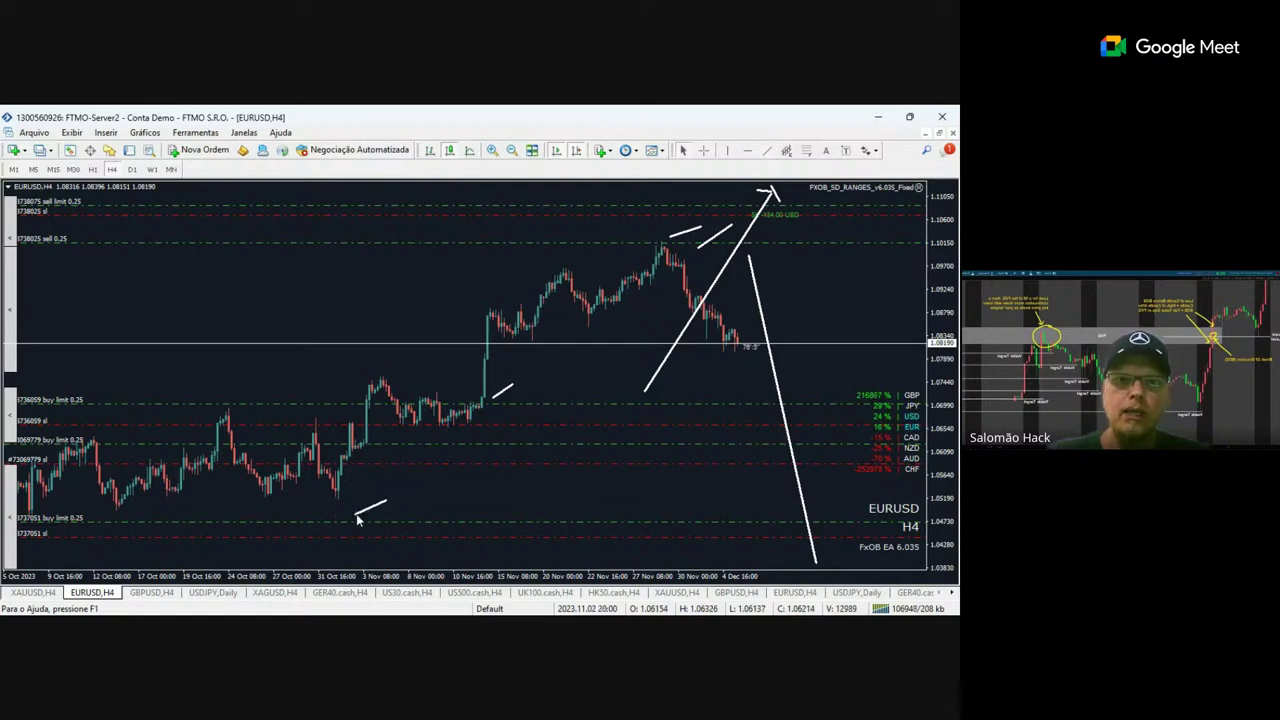
Place a horizontal line at 1.04960 below the October lows, and draw a rising line from about 1.0480 to 1.1015.
click(746, 151)
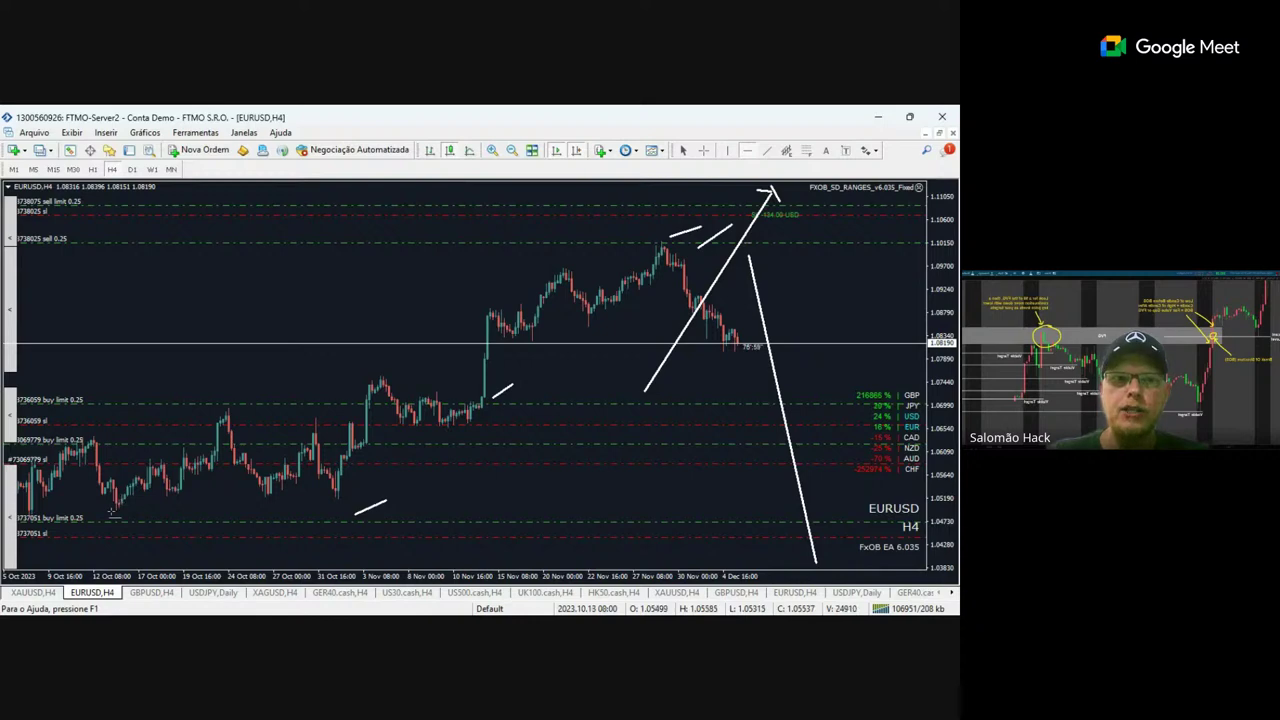
click(38, 508)
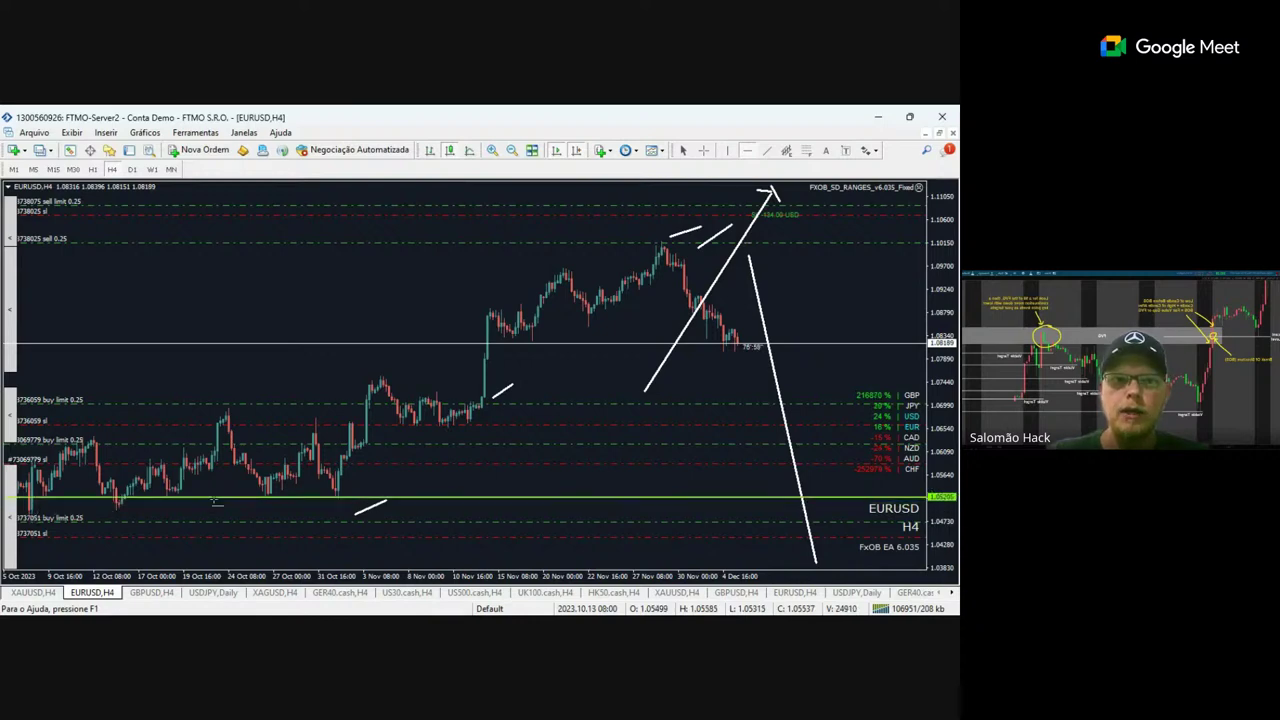
drag(215, 503, 203, 511)
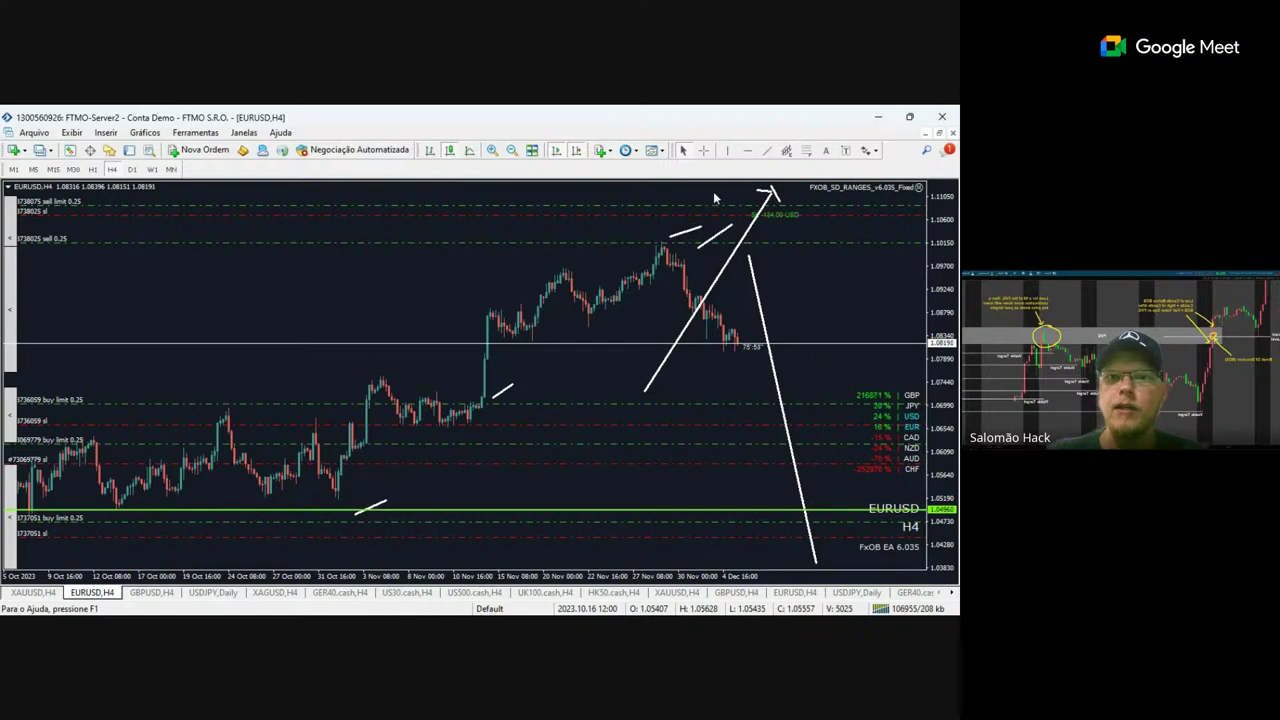
click(767, 150)
drag(623, 518, 793, 242)
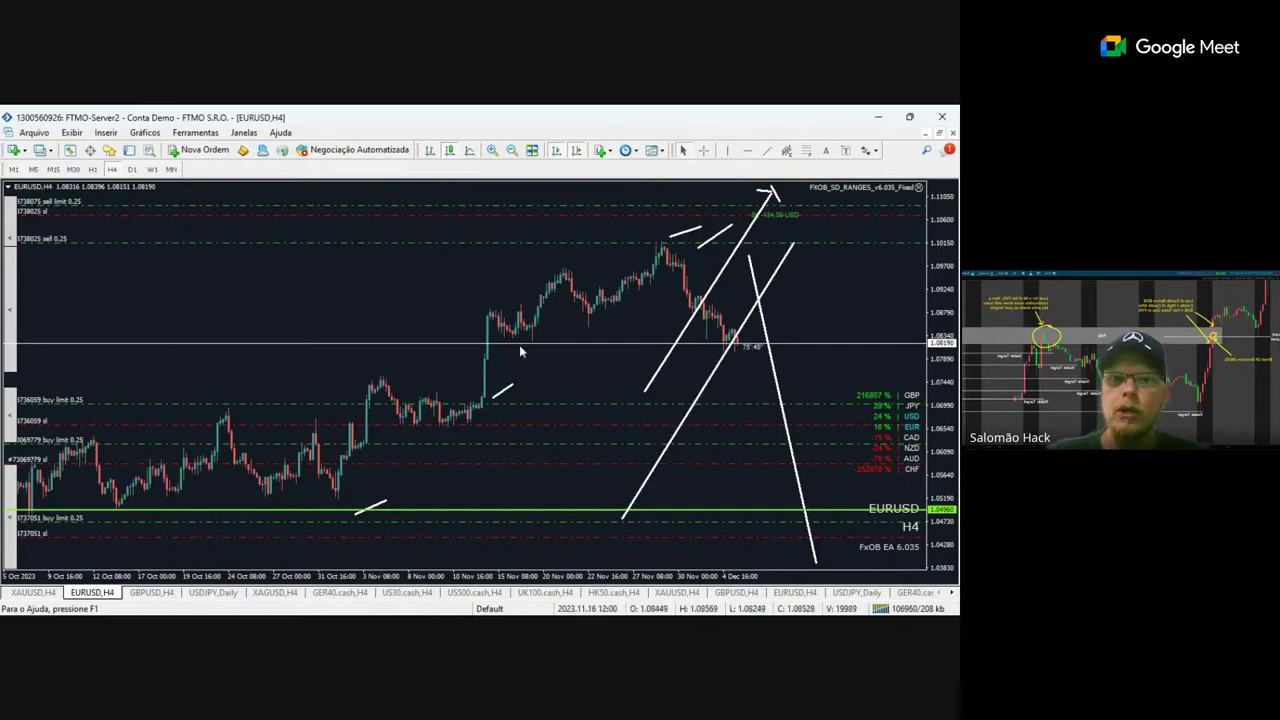
Draw a Fibonacci retracement from the late-November high at about 1.1010 to the early-October low at about 1.0460.
click(512, 152)
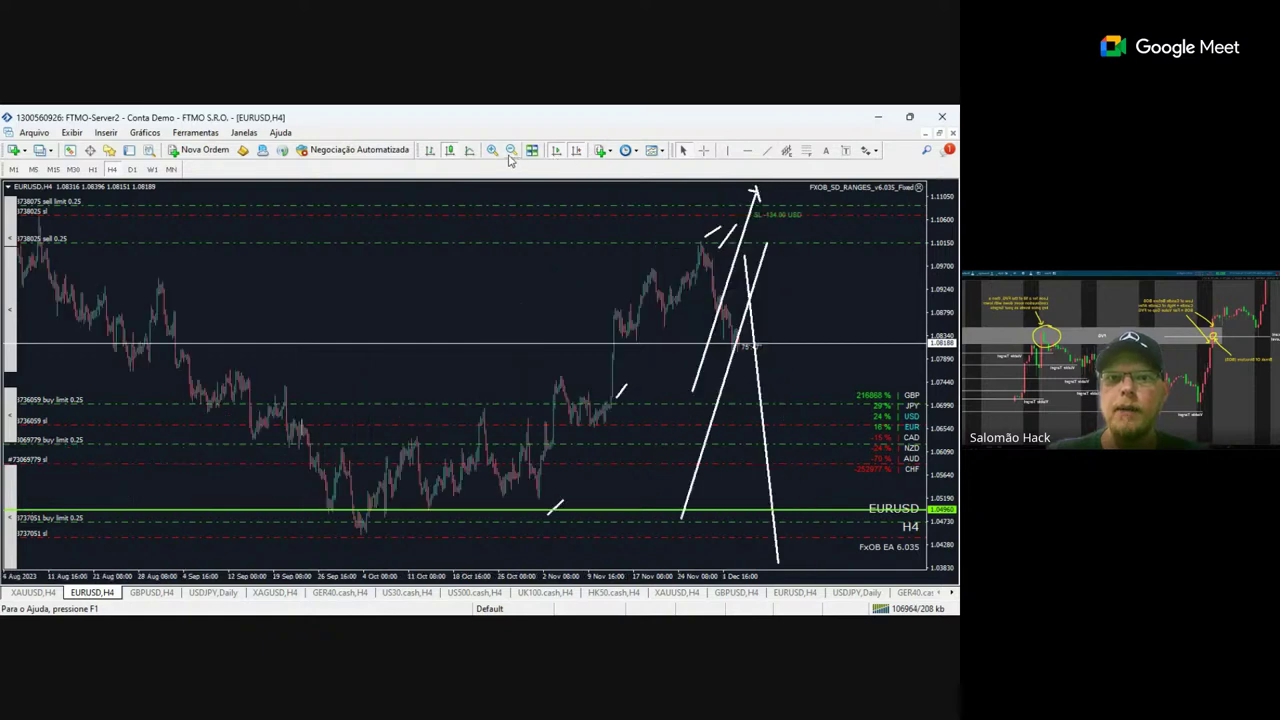
click(786, 150)
click(707, 245)
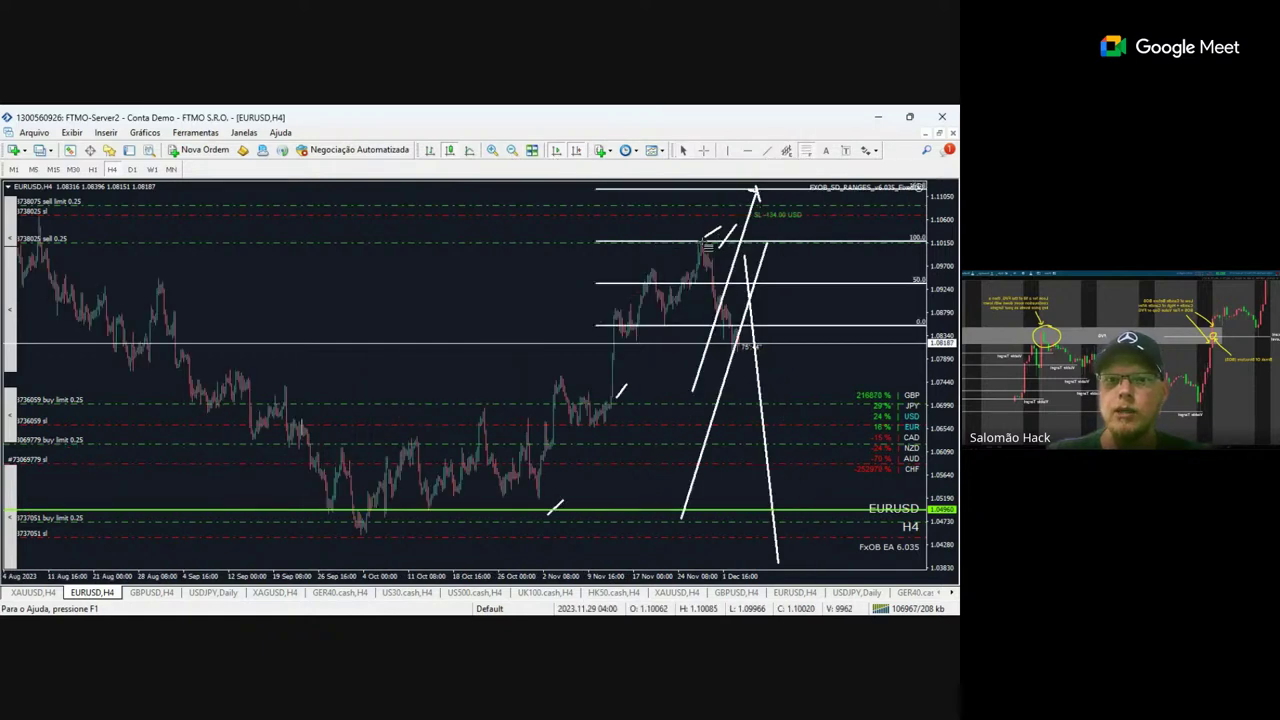
drag(707, 245, 358, 529)
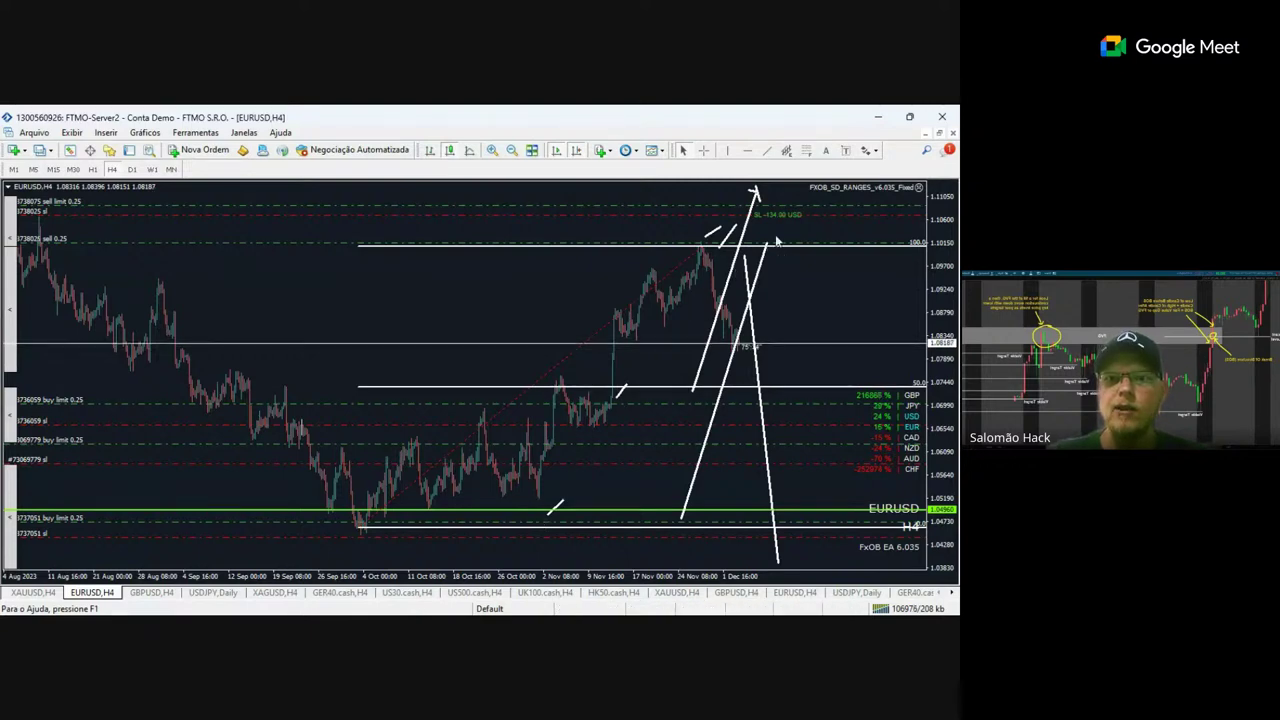
Delete the two long rising lines and the steep falling line beside the latest candles.
key(BackSpace)
click(748, 283)
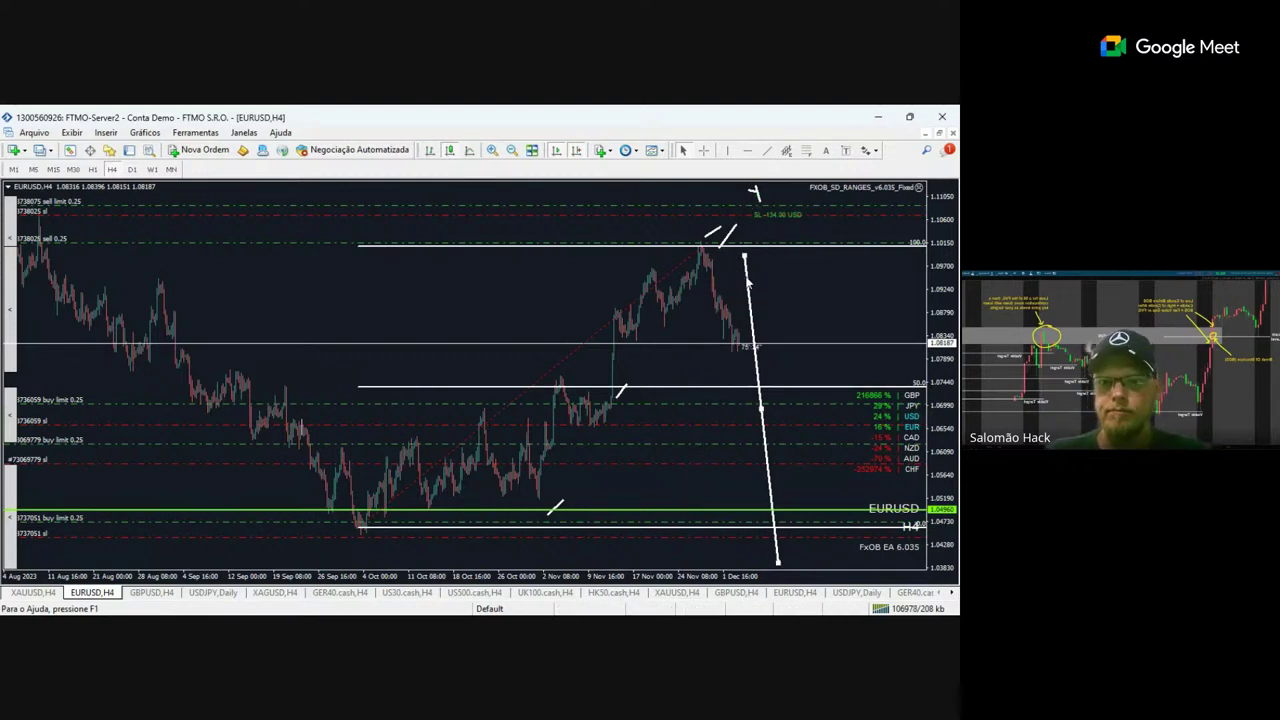
key(Delete)
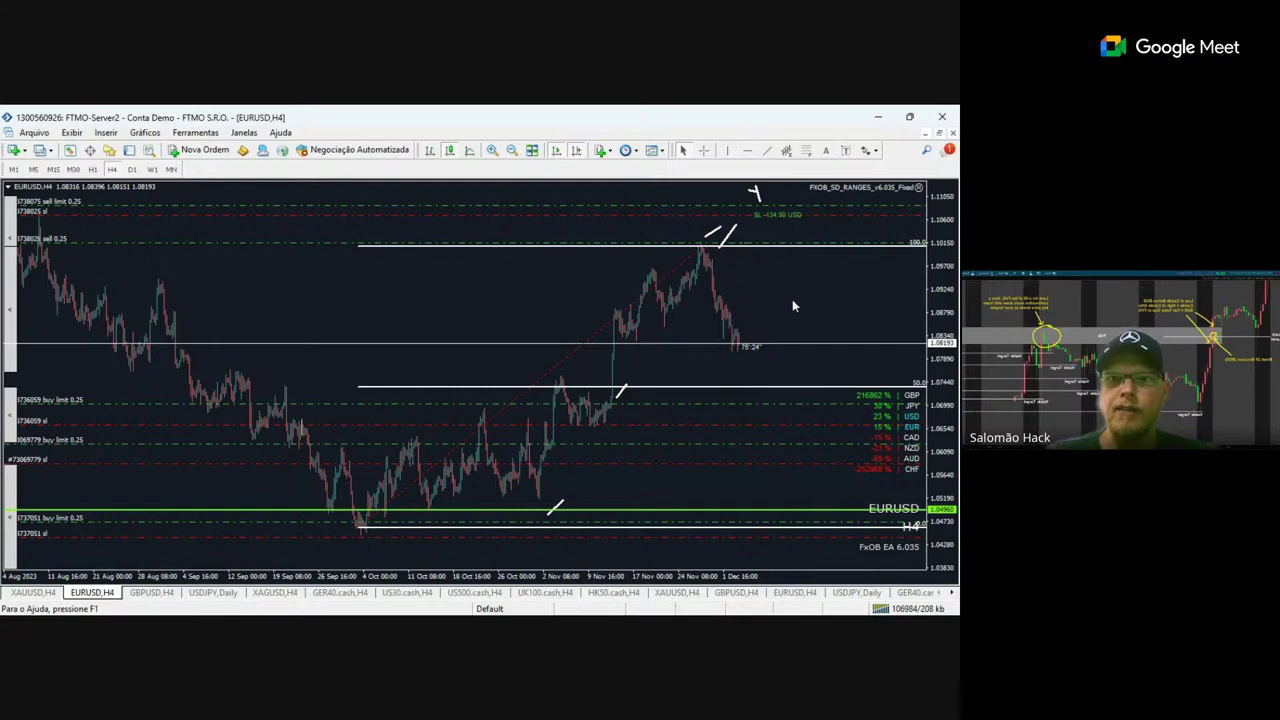
Draw a long falling line from about 1.0980 to 1.0395 and a shorter one from about 1.0525 to the early-October low.
click(767, 150)
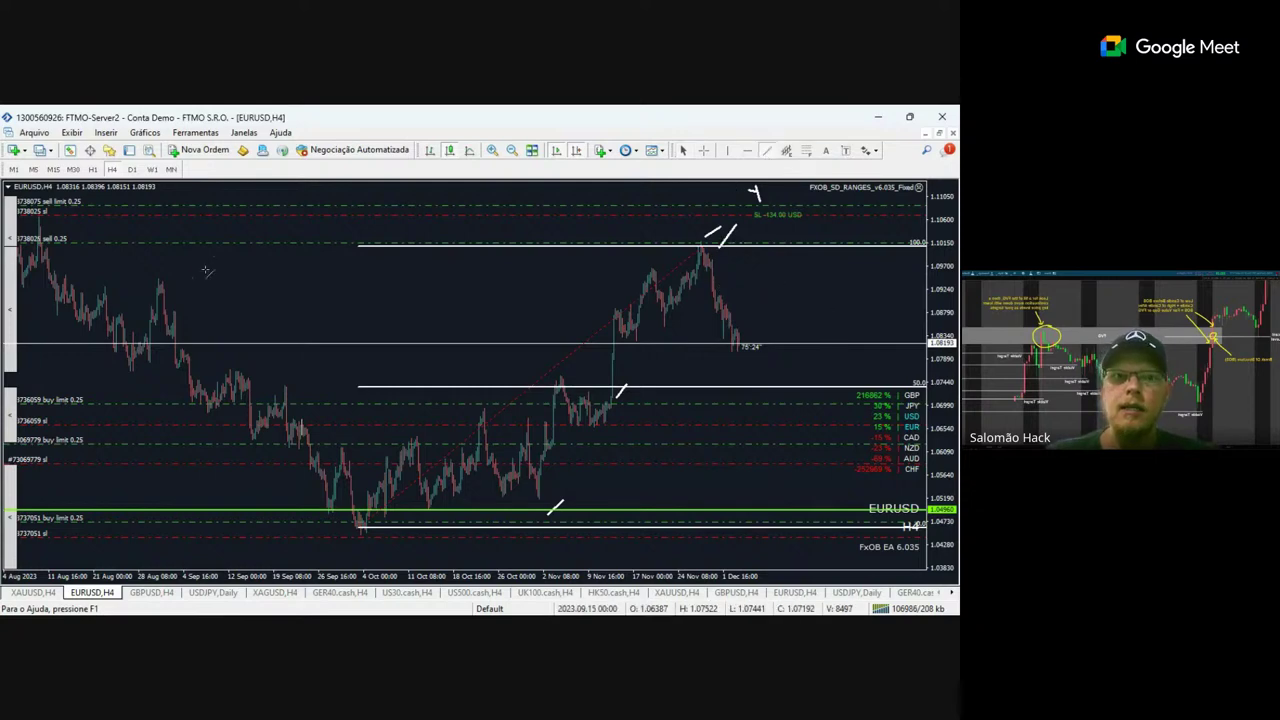
drag(730, 260, 875, 565)
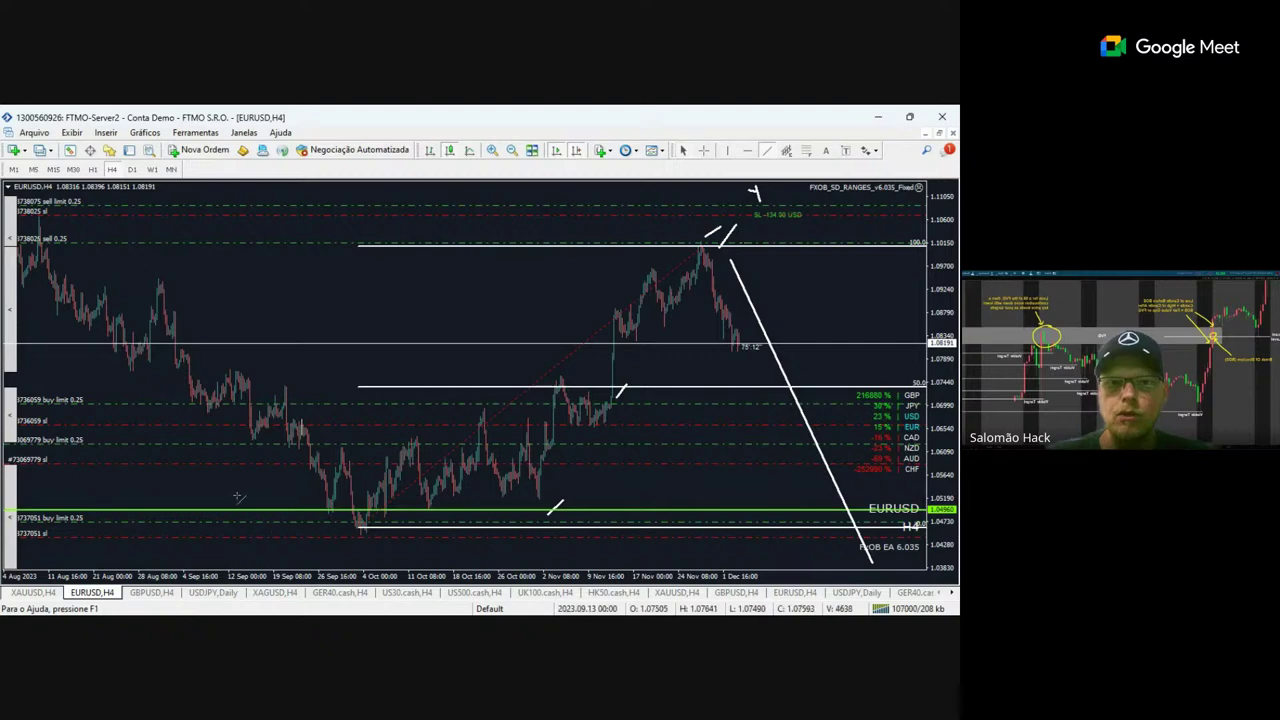
drag(280, 512, 350, 527)
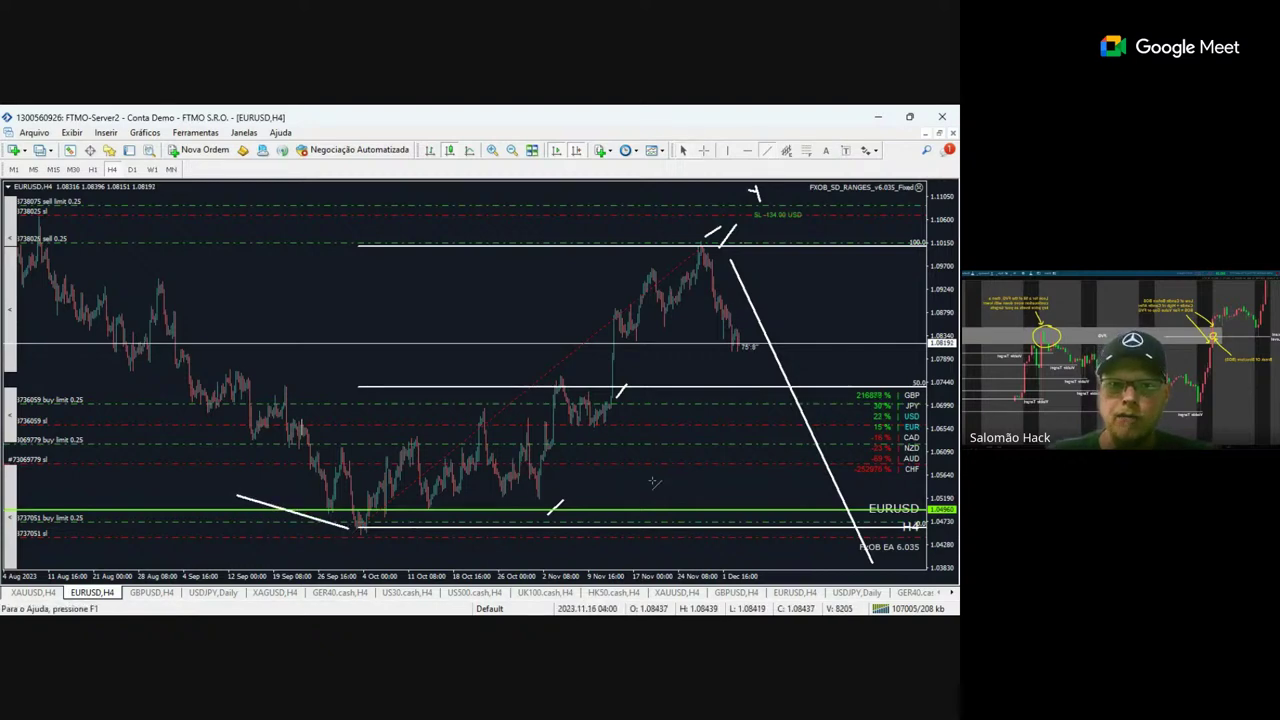
Draw a rising line under the October lows to about 1.0550, a short rising mark beyond the latest candles, and a steep line up to about 1.1115.
drag(653, 482, 384, 516)
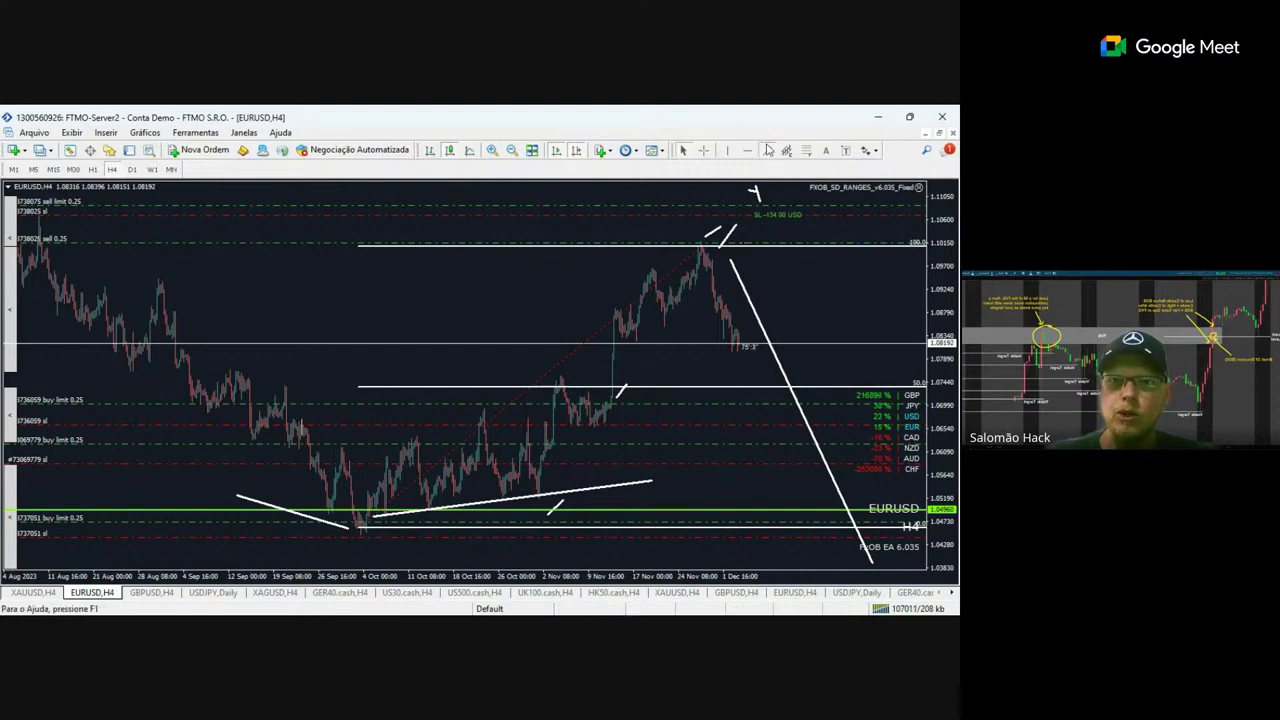
drag(760, 482, 730, 518)
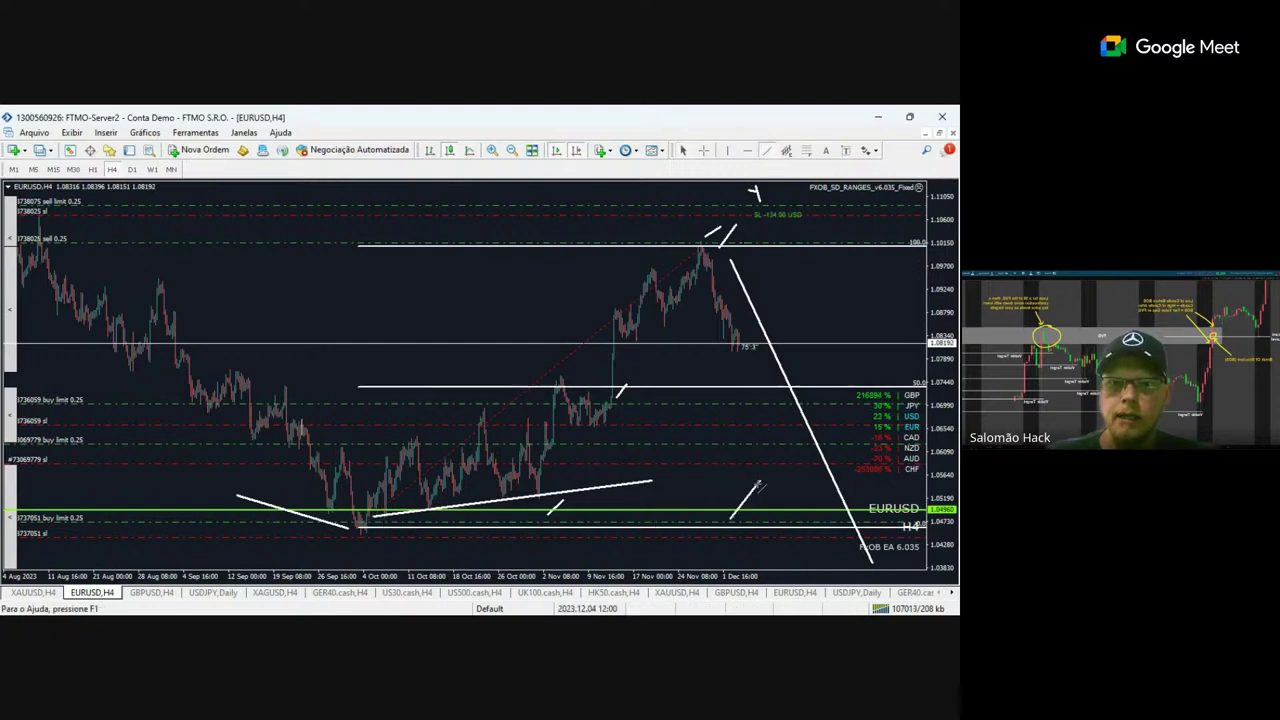
click(769, 155)
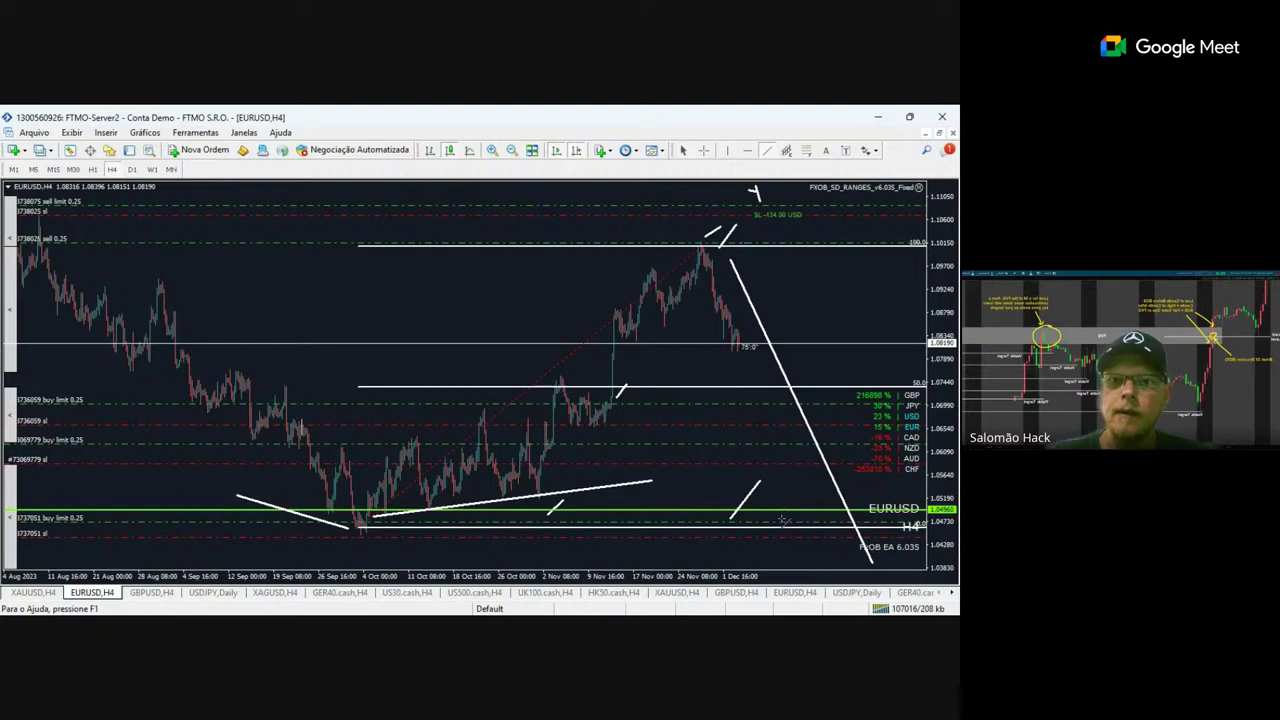
drag(782, 518, 828, 188)
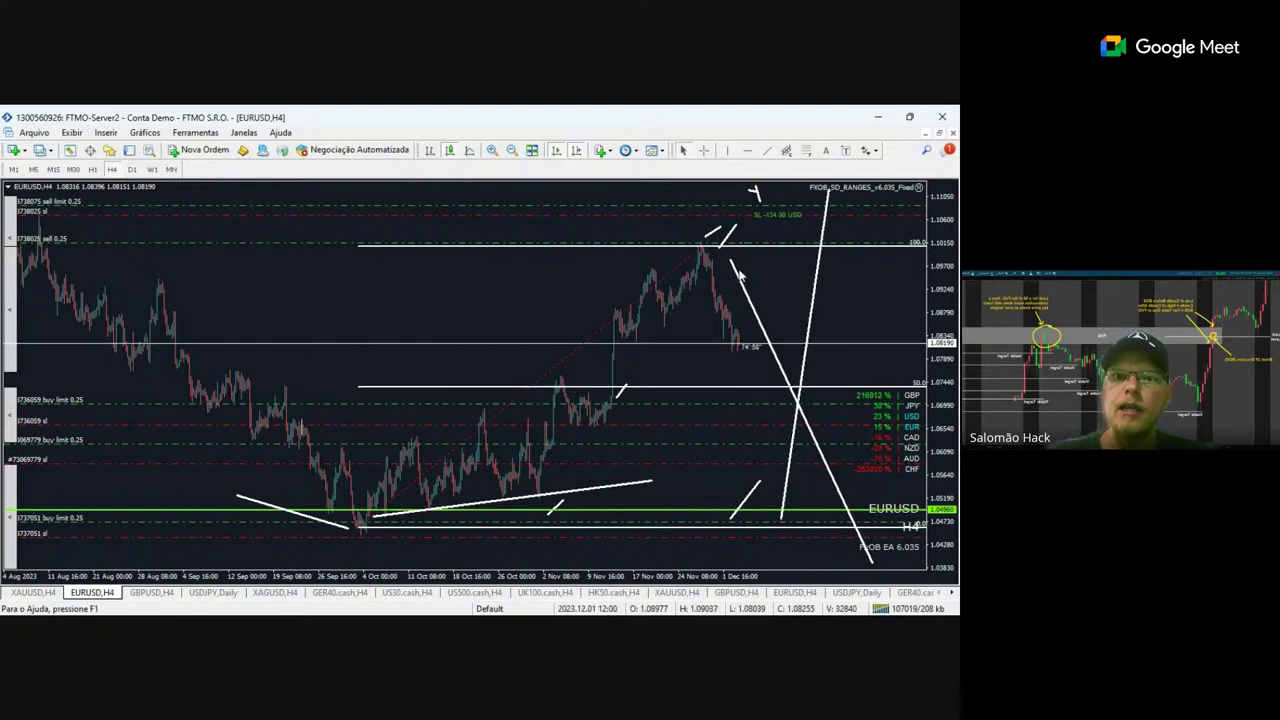
Draw two near-horizontal lines from the July decline at about 1.1190 and 1.1135, and a short rising line beside the July high.
click(512, 152)
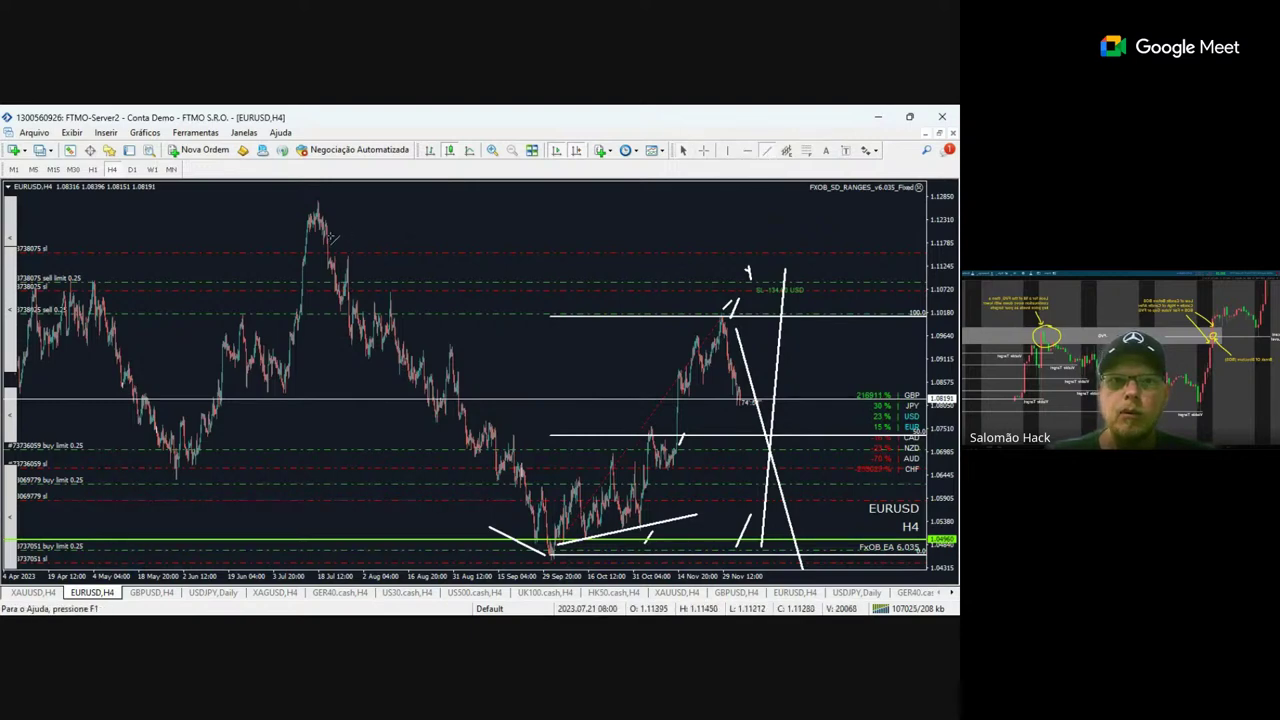
mouse_move(327, 233)
mouse_down()
mouse_move(748, 226)
mouse_move(775, 237)
mouse_up()
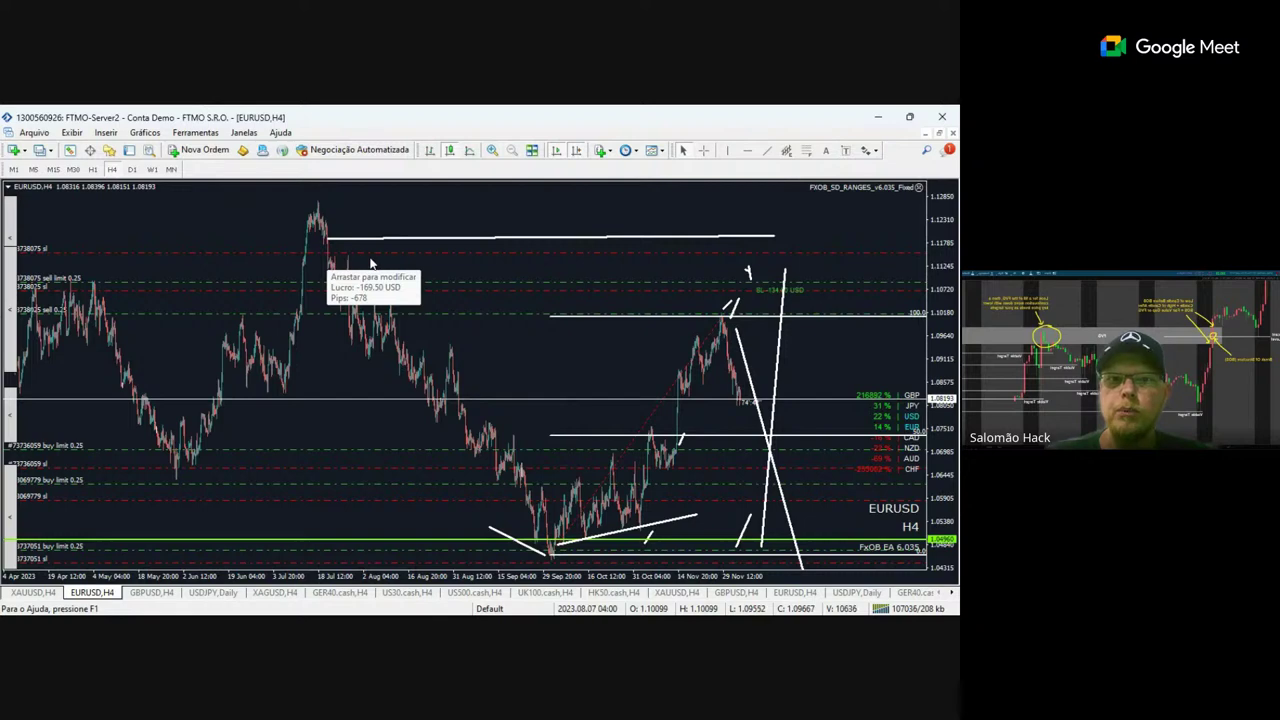
click(768, 152)
drag(330, 259, 605, 256)
drag(462, 264, 785, 262)
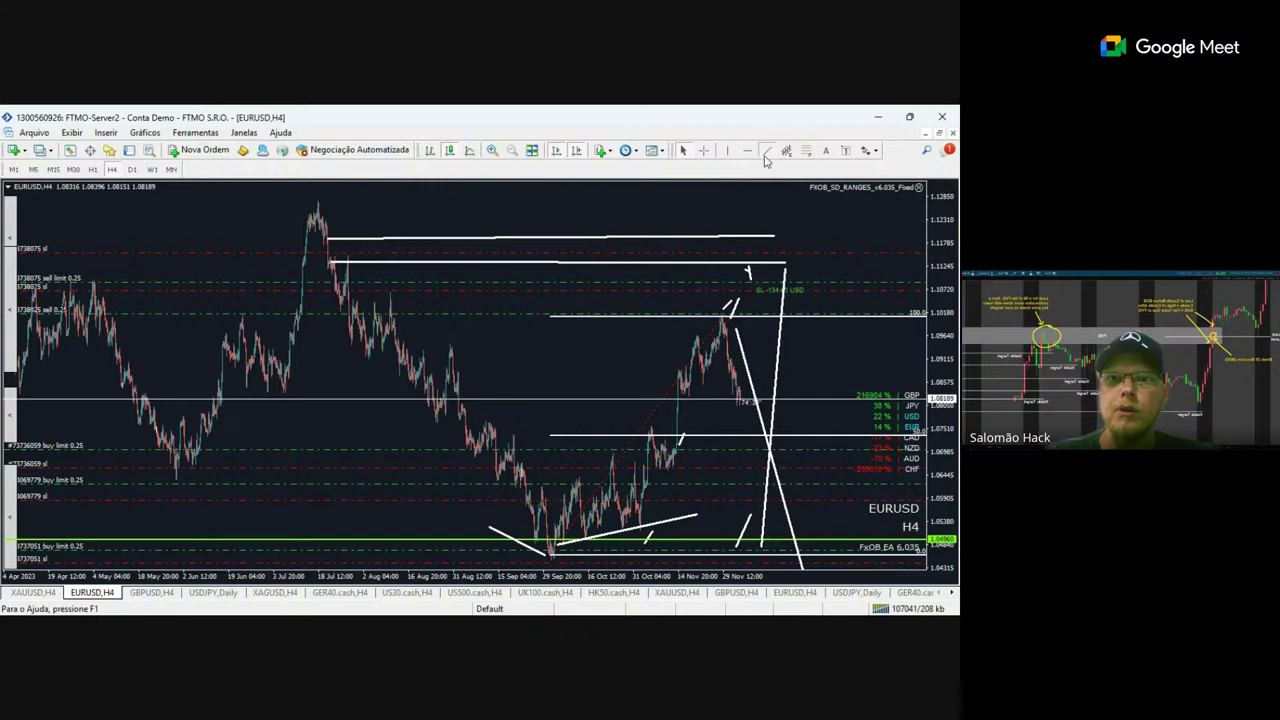
drag(405, 207, 340, 231)
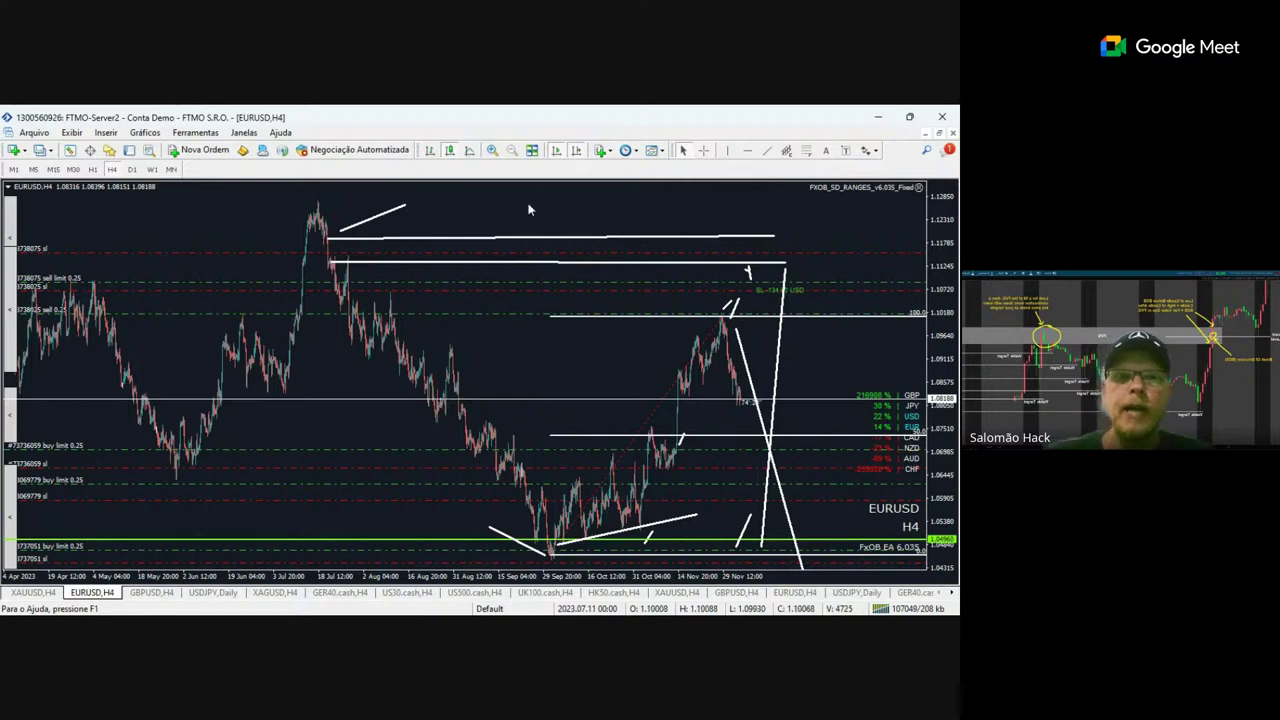
click(570, 152)
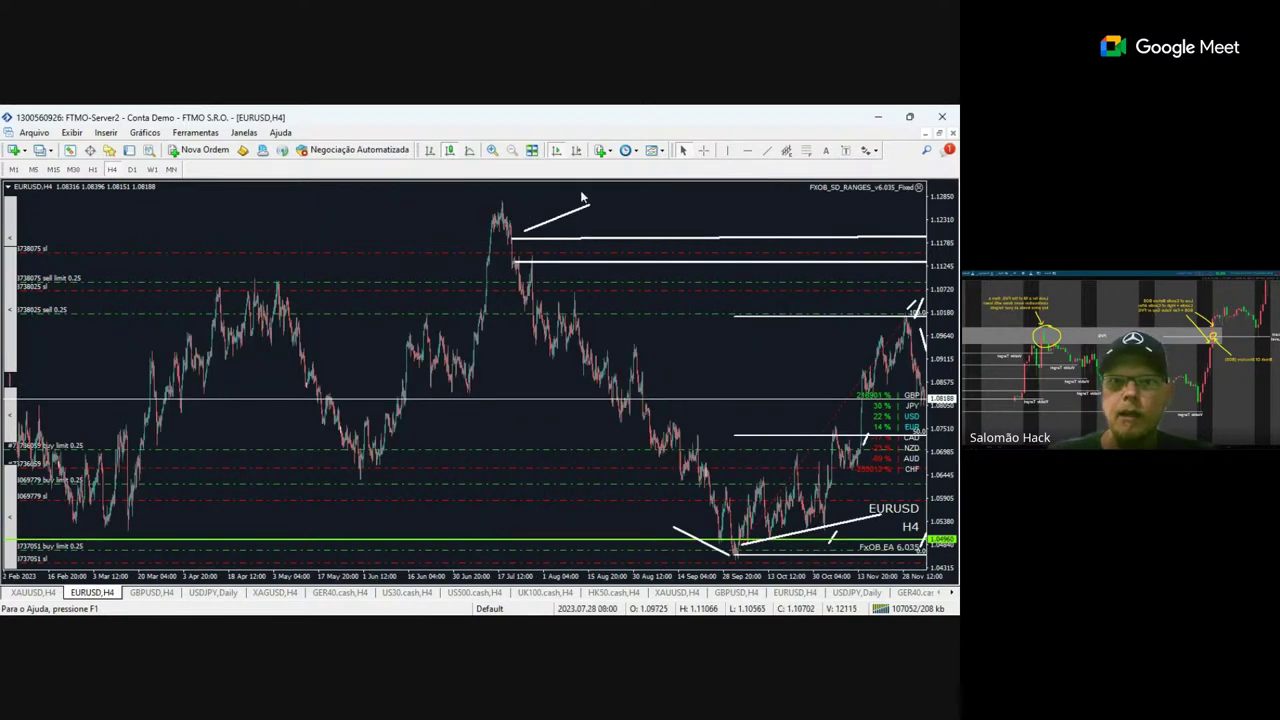
click(577, 151)
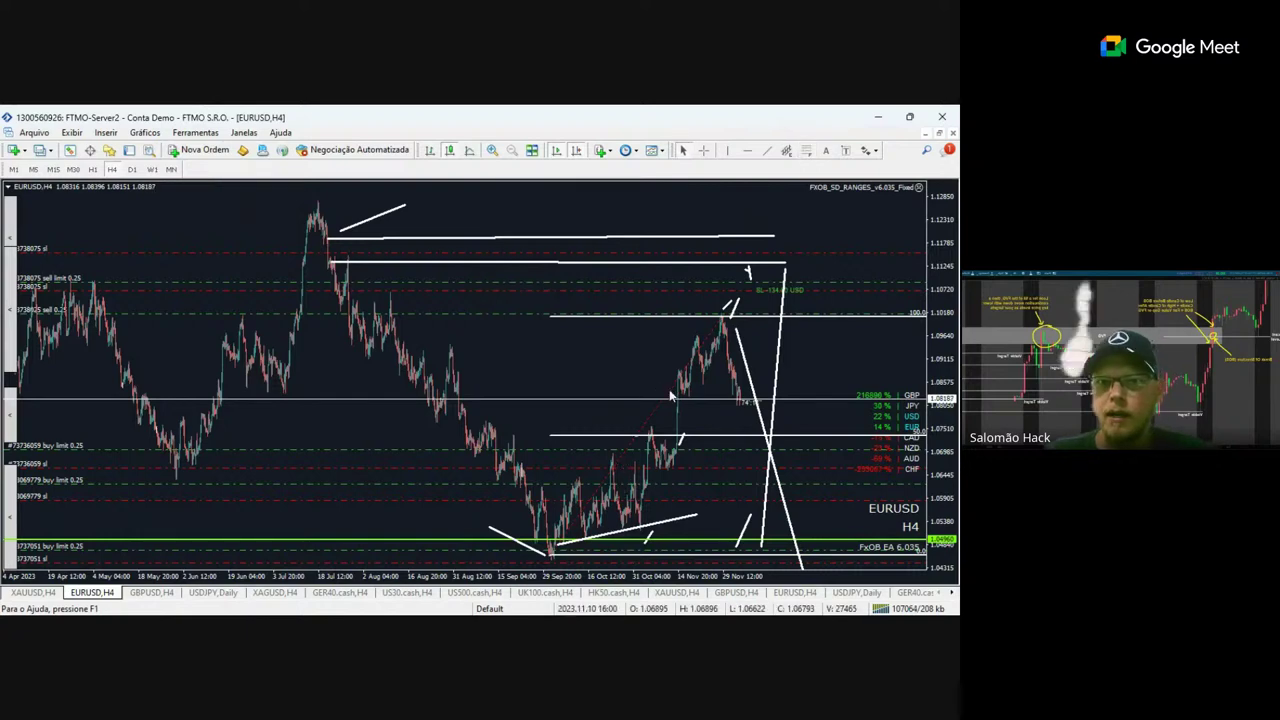
Delete the two horizontal lines near the July high, the Fibonacci retracement, and the long falling and steep rising lines beside the latest candles.
double_click(558, 263)
key(Delete)
double_click(558, 238)
key(Delete)
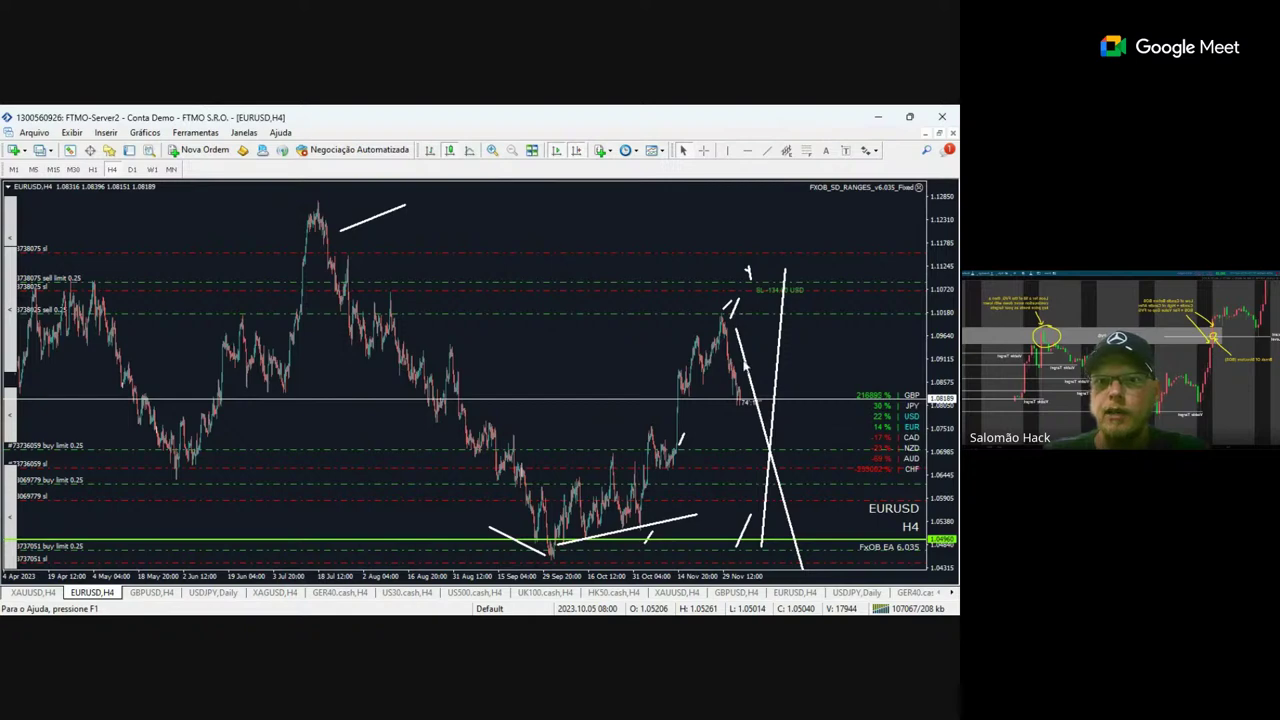
double_click(743, 362)
key(Delete)
double_click(777, 366)
key(Delete)
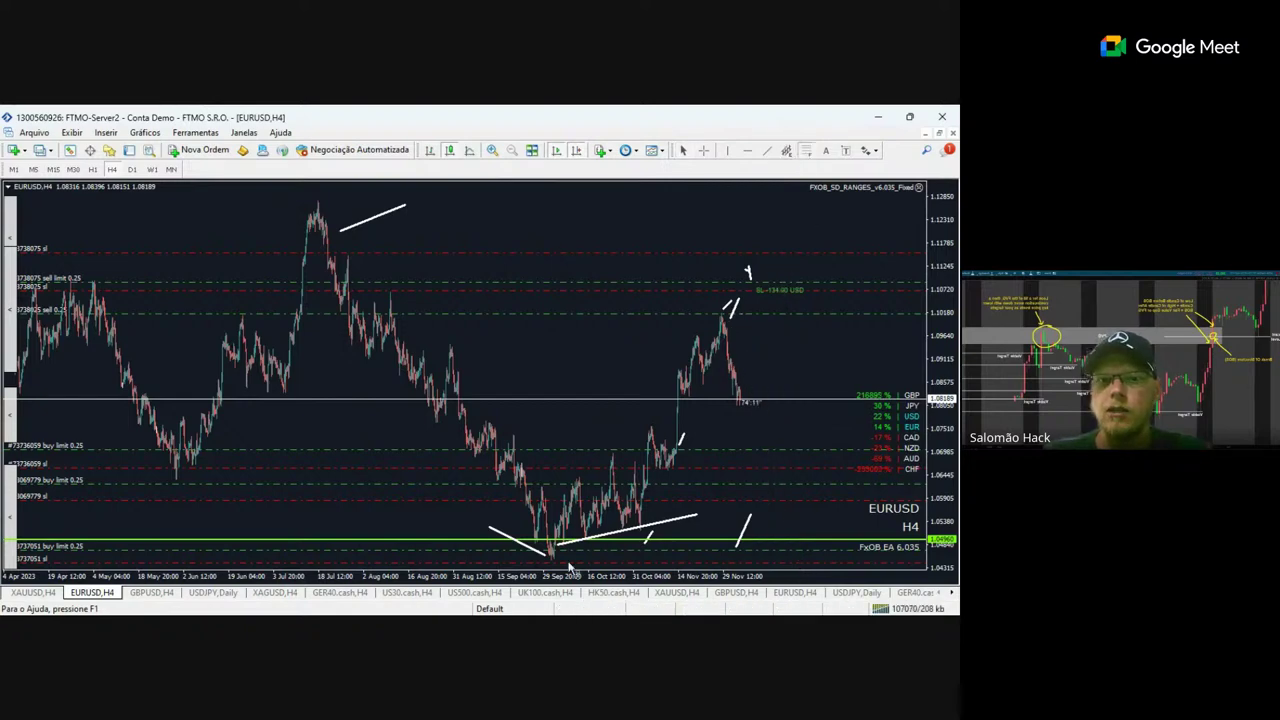
Draw Fibonacci retracements from the early-October low to the July high at about 1.1280, and from the late-November high to the early-October low.
drag(570, 567, 311, 205)
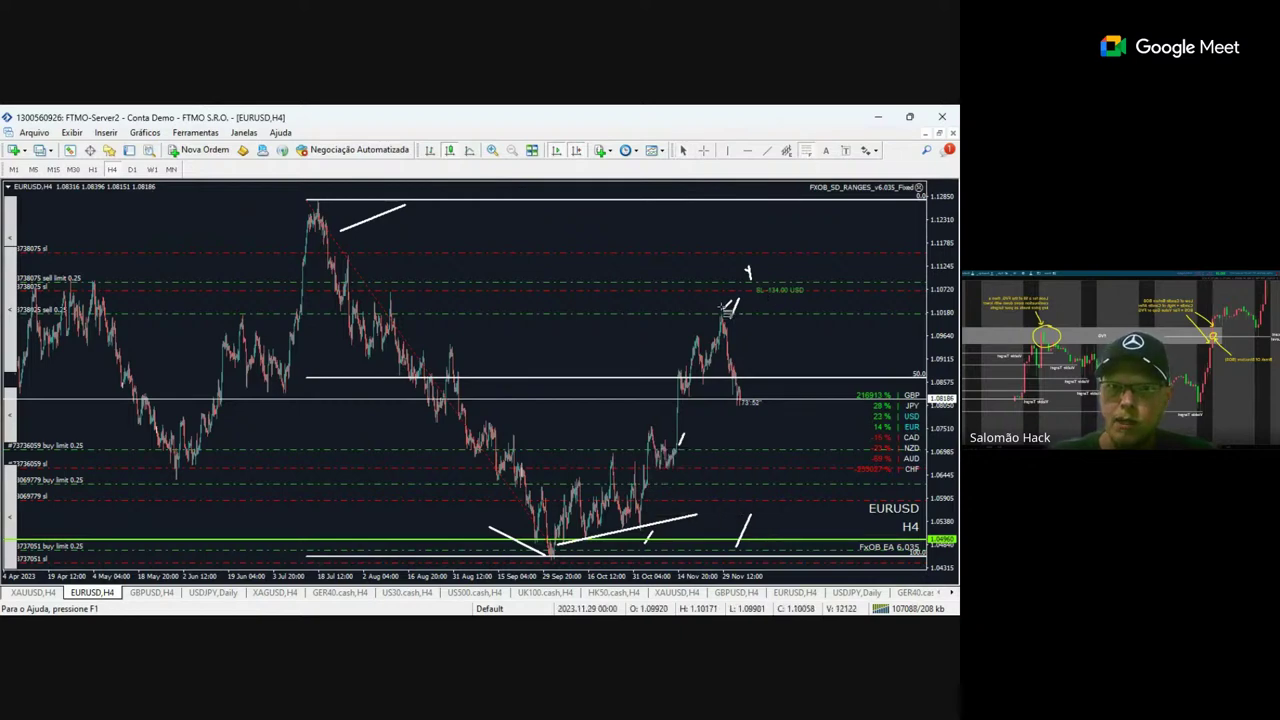
drag(727, 310, 556, 560)
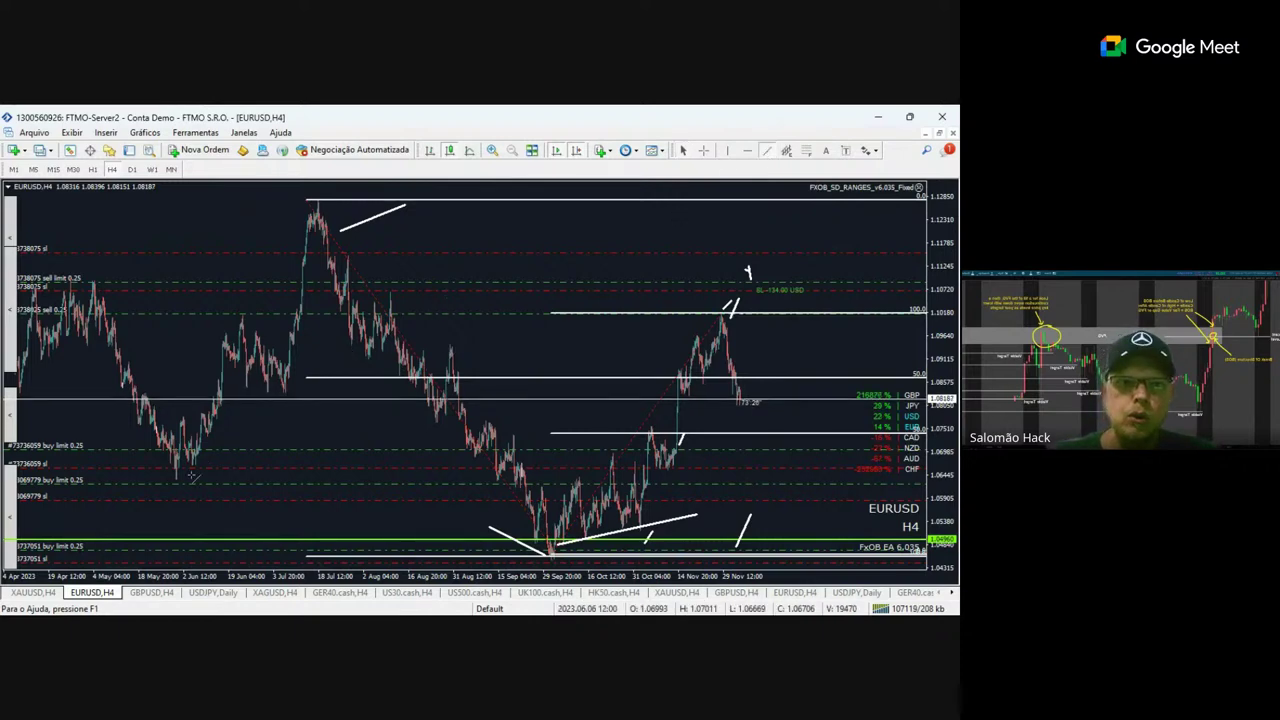
Draw a horizontal line at about 1.0640 from the late-May low to mid-September, and a near-vertical line from about 1.0500 to 1.1295 beyond the latest candles.
drag(175, 478, 493, 478)
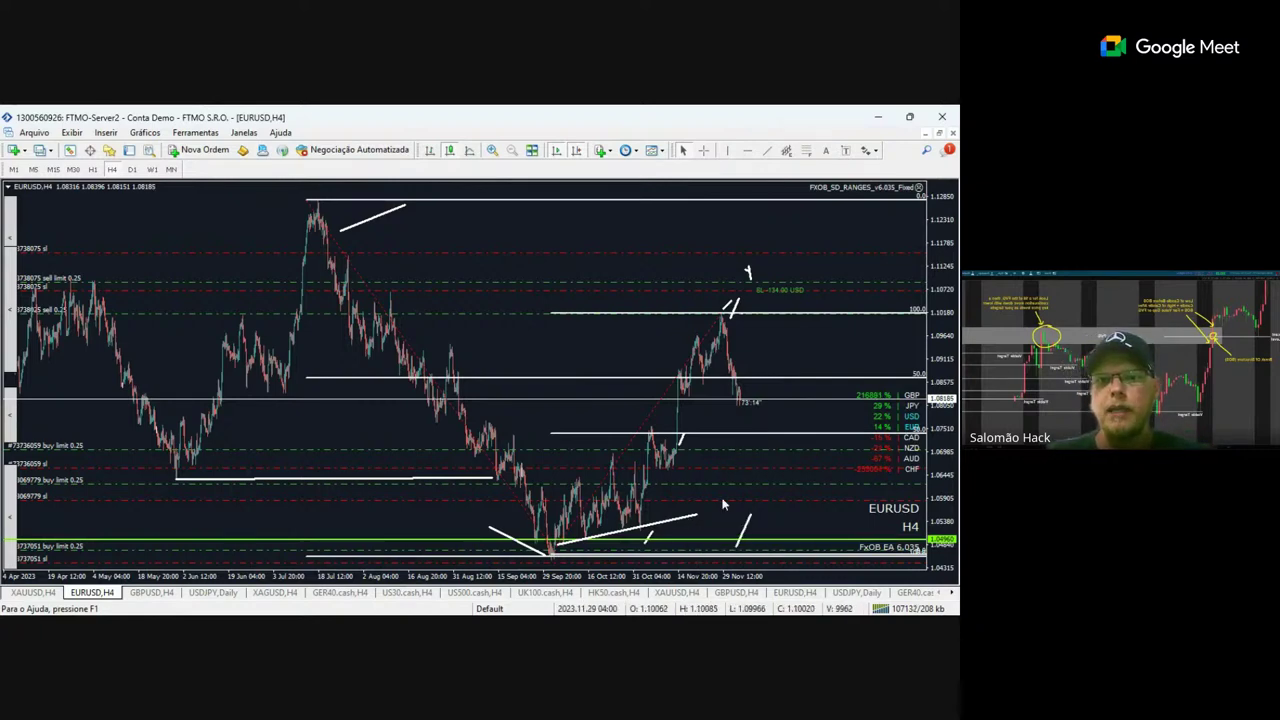
click(768, 151)
drag(777, 538, 783, 192)
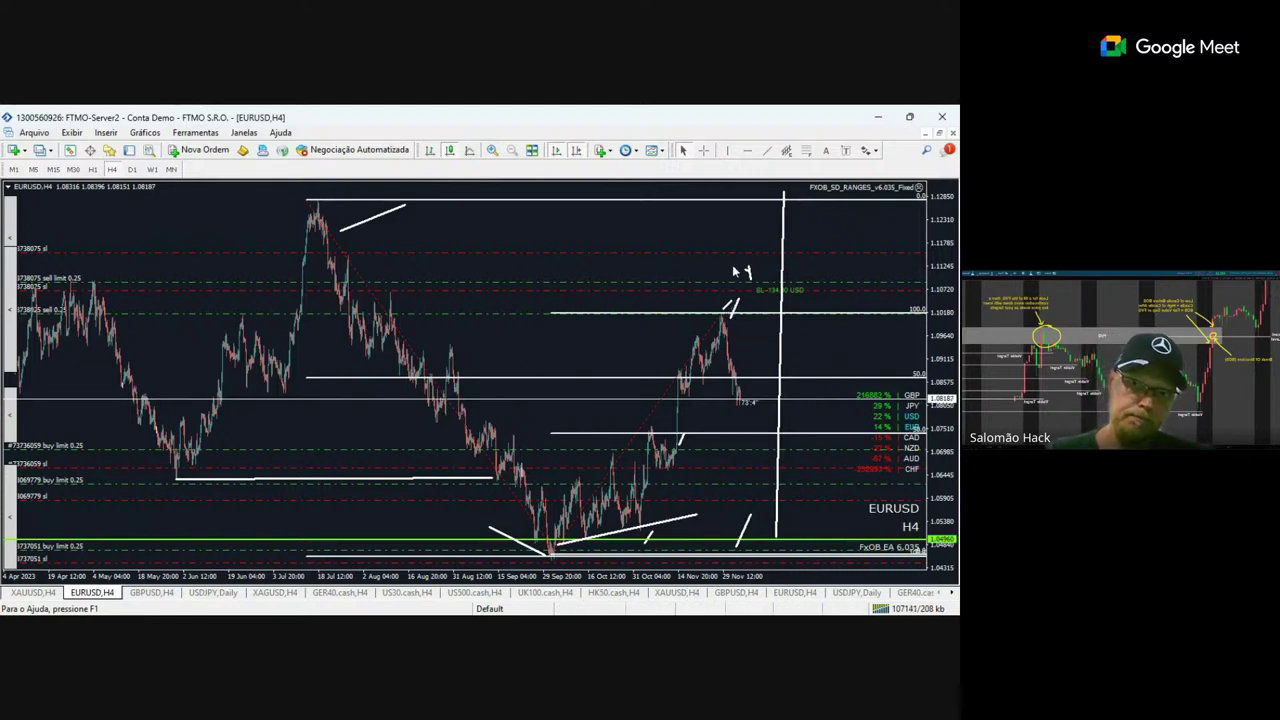
Delete the near-vertical line, both Fibonacci retracements, the short line at the July high, the lines around the October lows, and the green horizontal level.
click(780, 340)
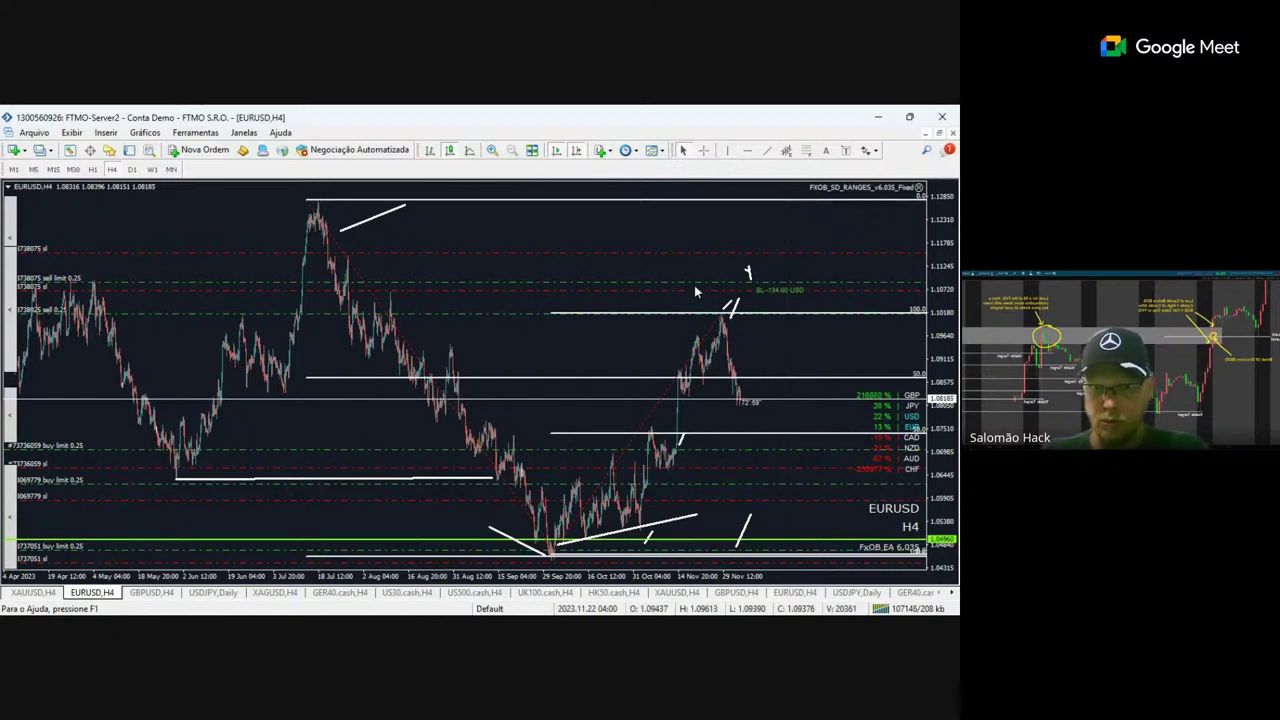
click(685, 368)
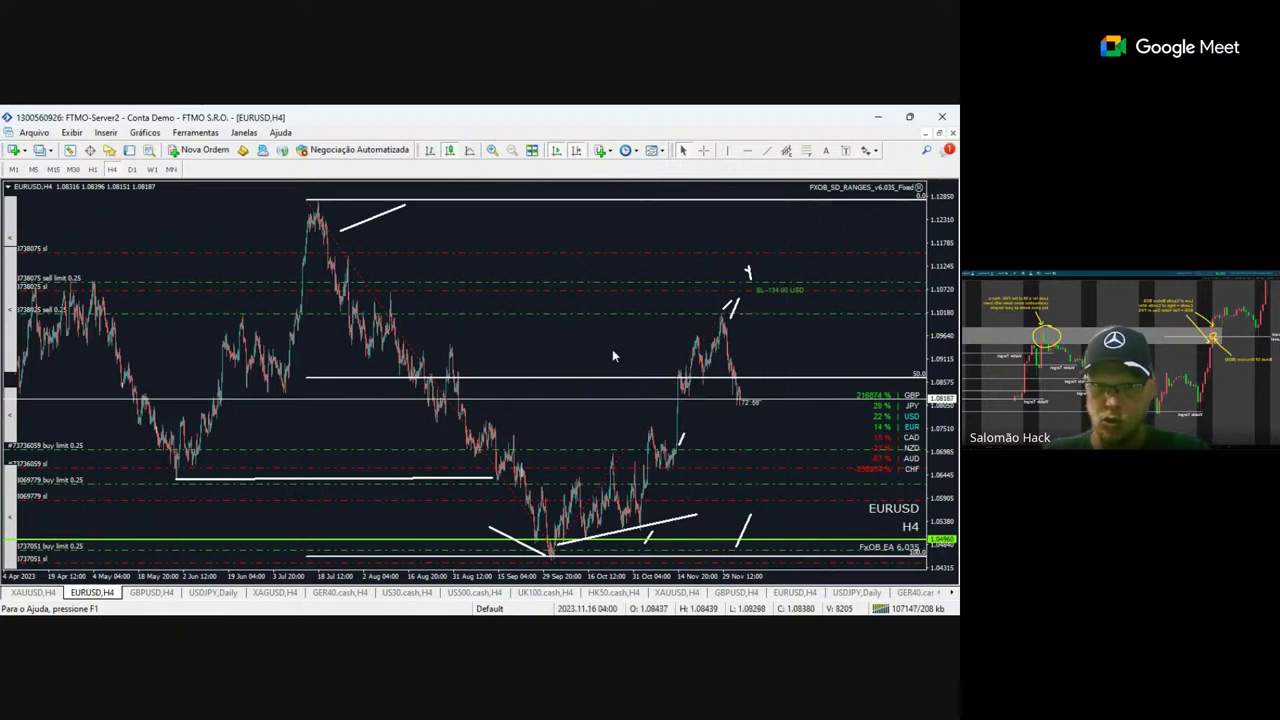
click(413, 338)
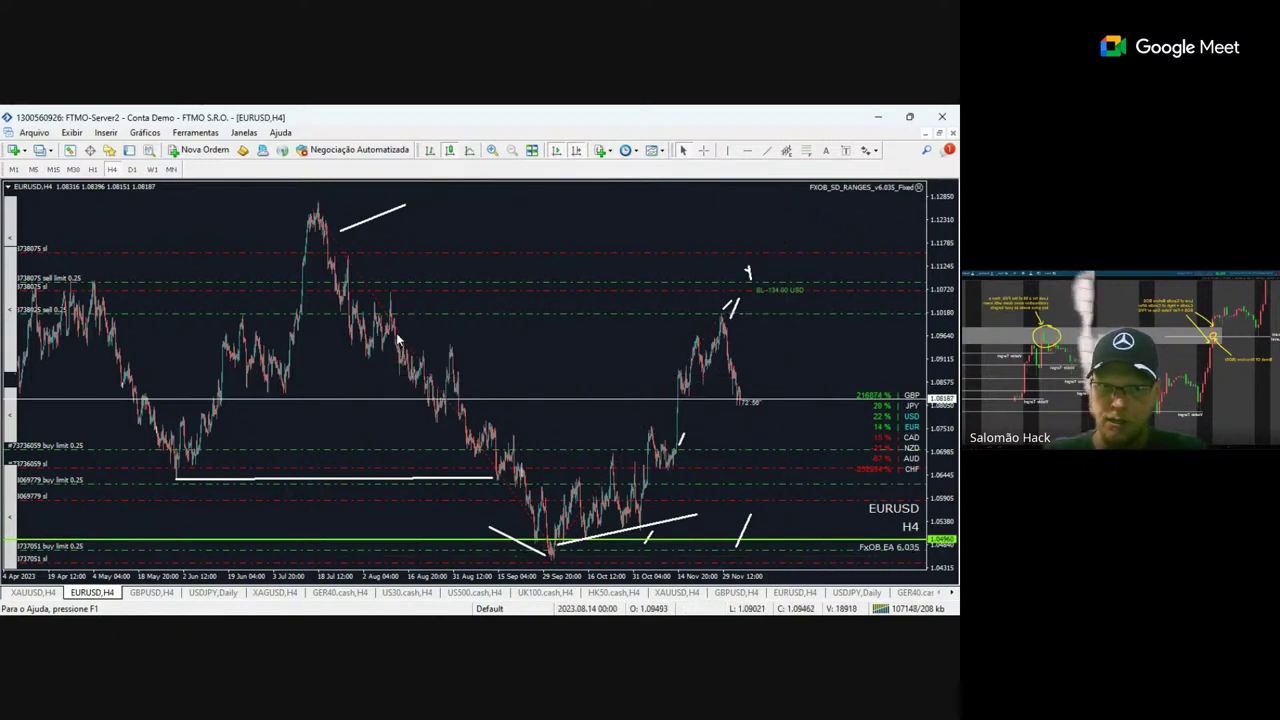
click(393, 214)
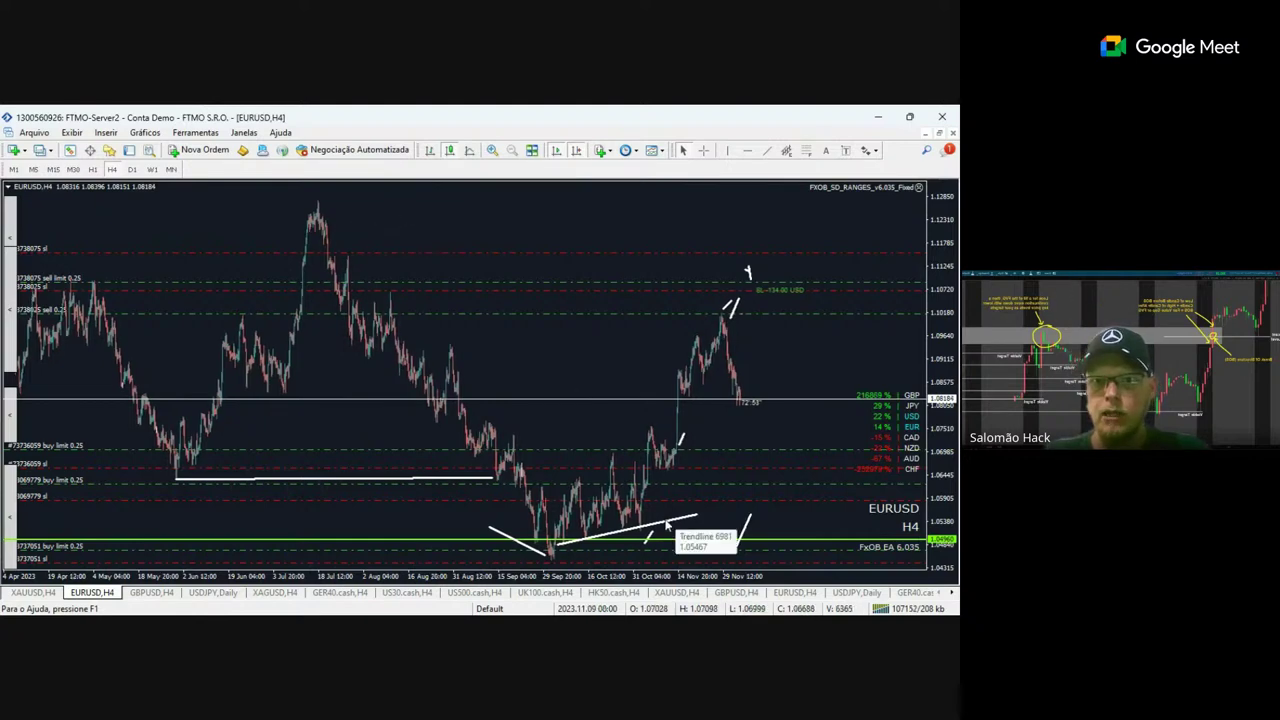
click(743, 529)
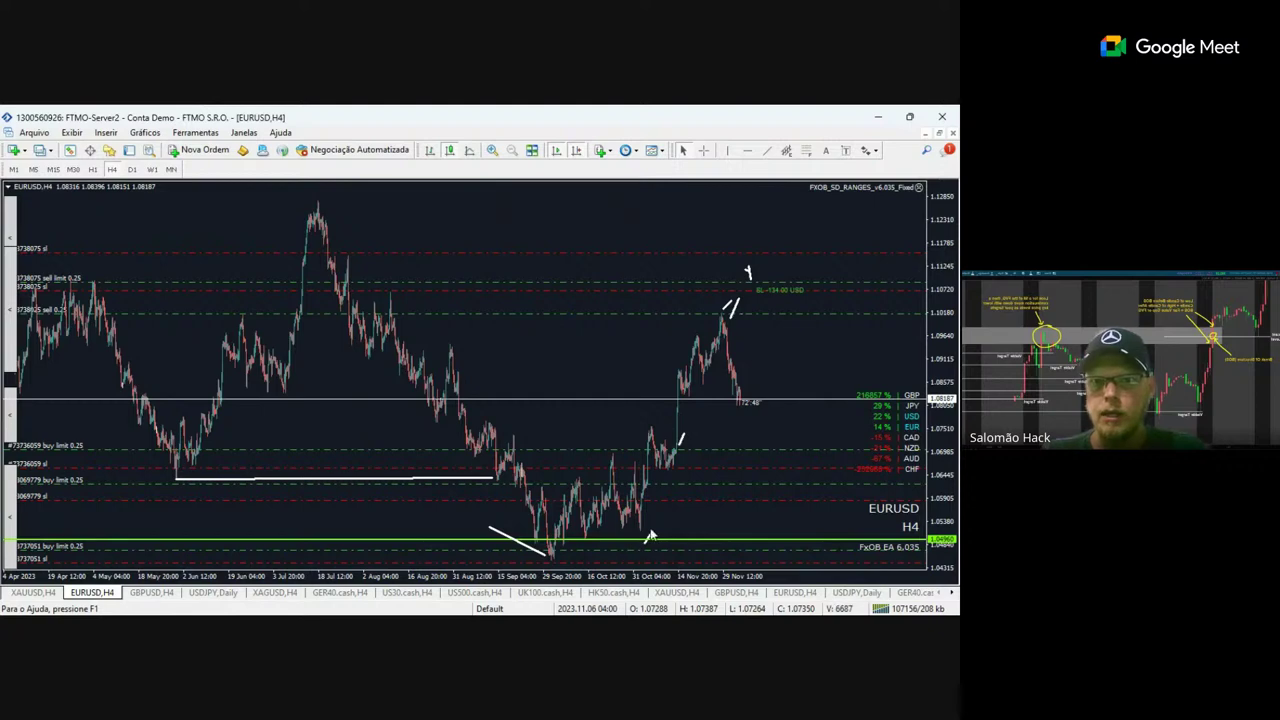
click(498, 535)
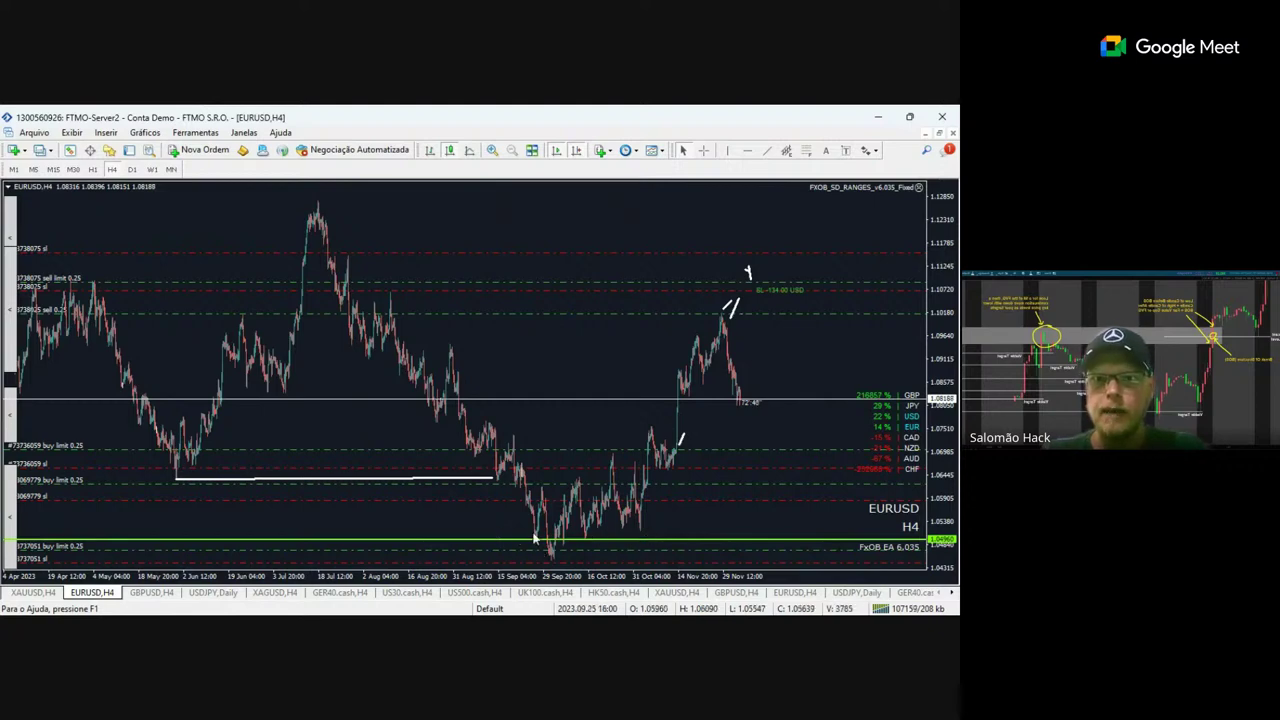
click(683, 542)
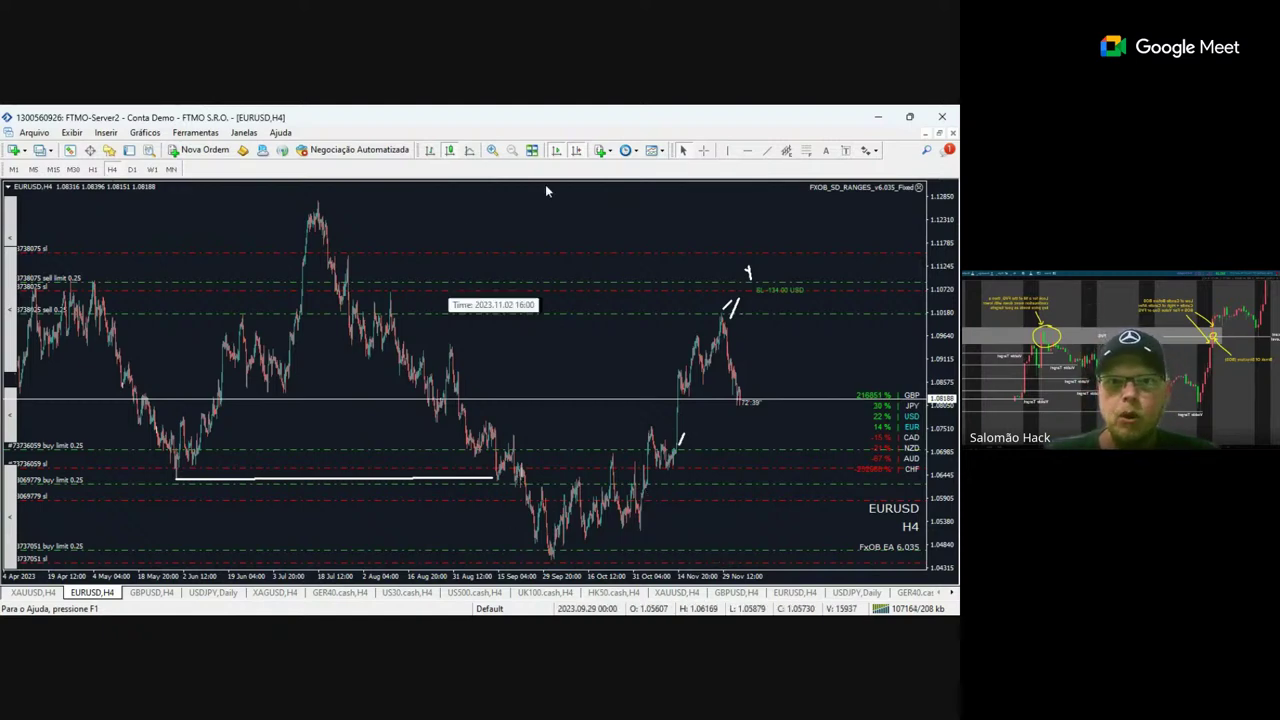
Zoom in on the October to December candles and widen the visible price range to examine the latest move.
click(491, 150)
click(491, 150)
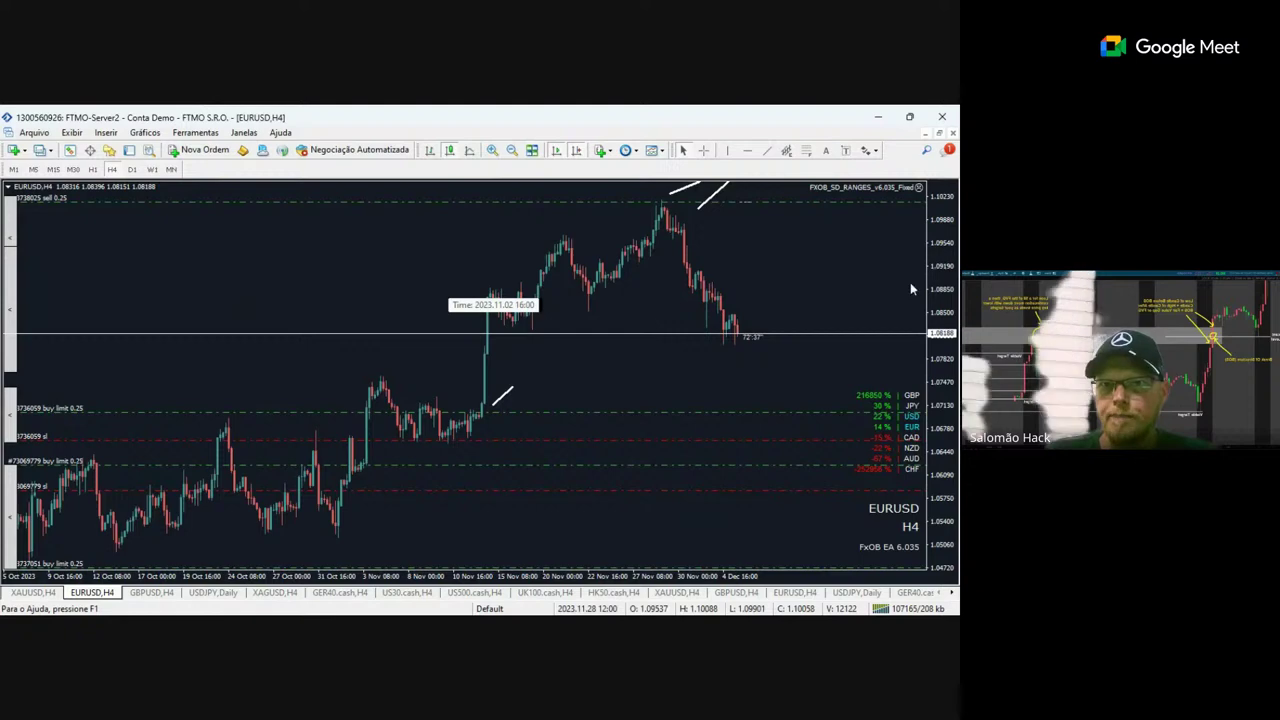
drag(948, 290, 948, 325)
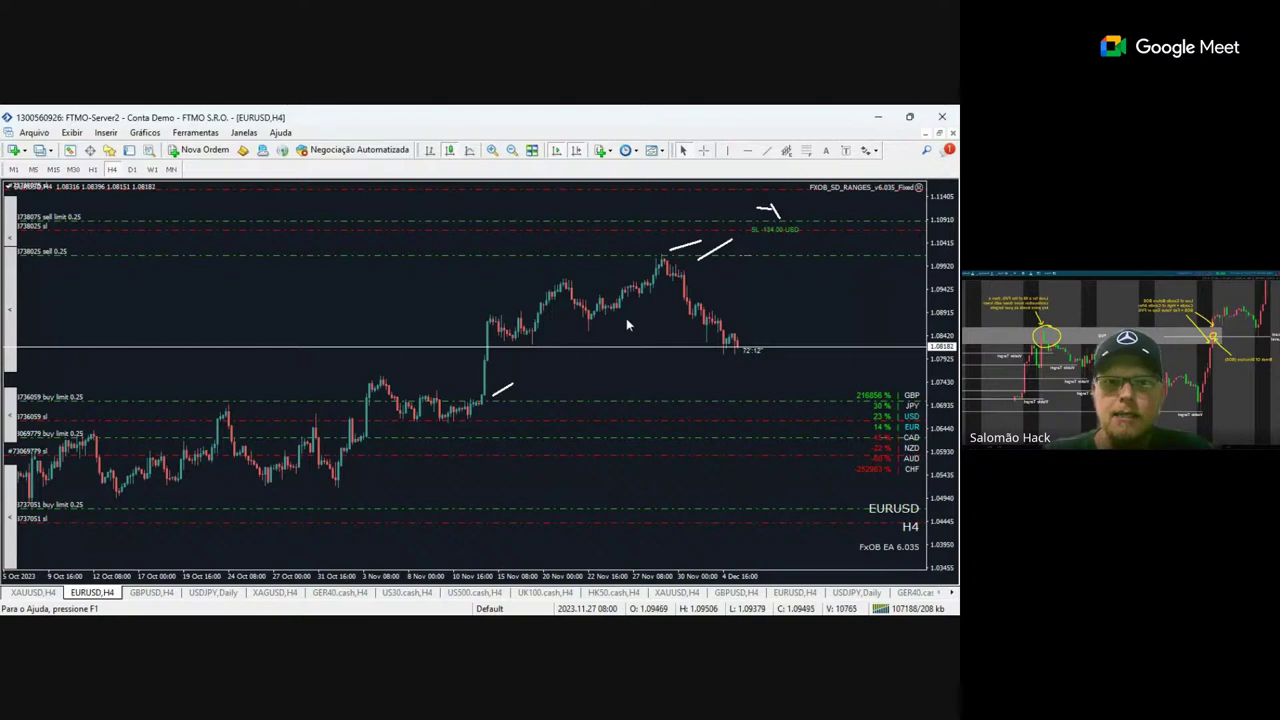
Open the XAUUSD H4 chart and delete its long rising trend line, the two horizontal lines, and the short rising line at the mid-October lows.
click(35, 592)
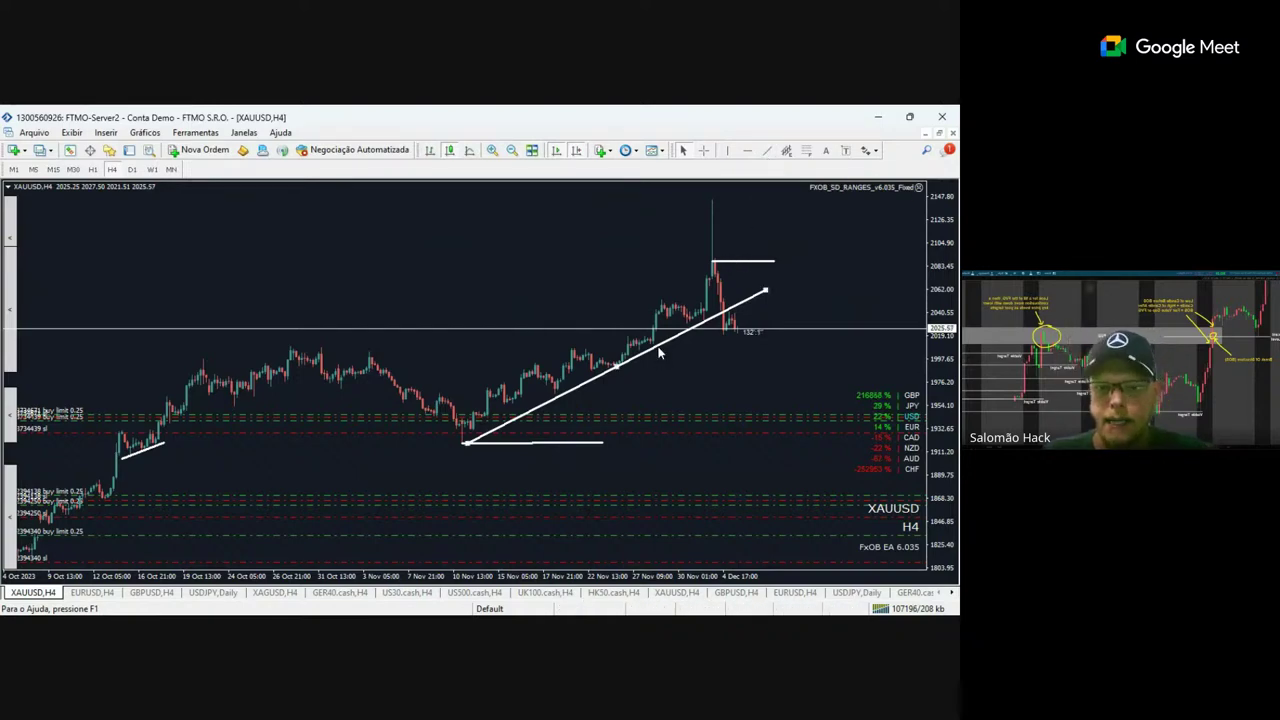
key(Delete)
double_click(743, 262)
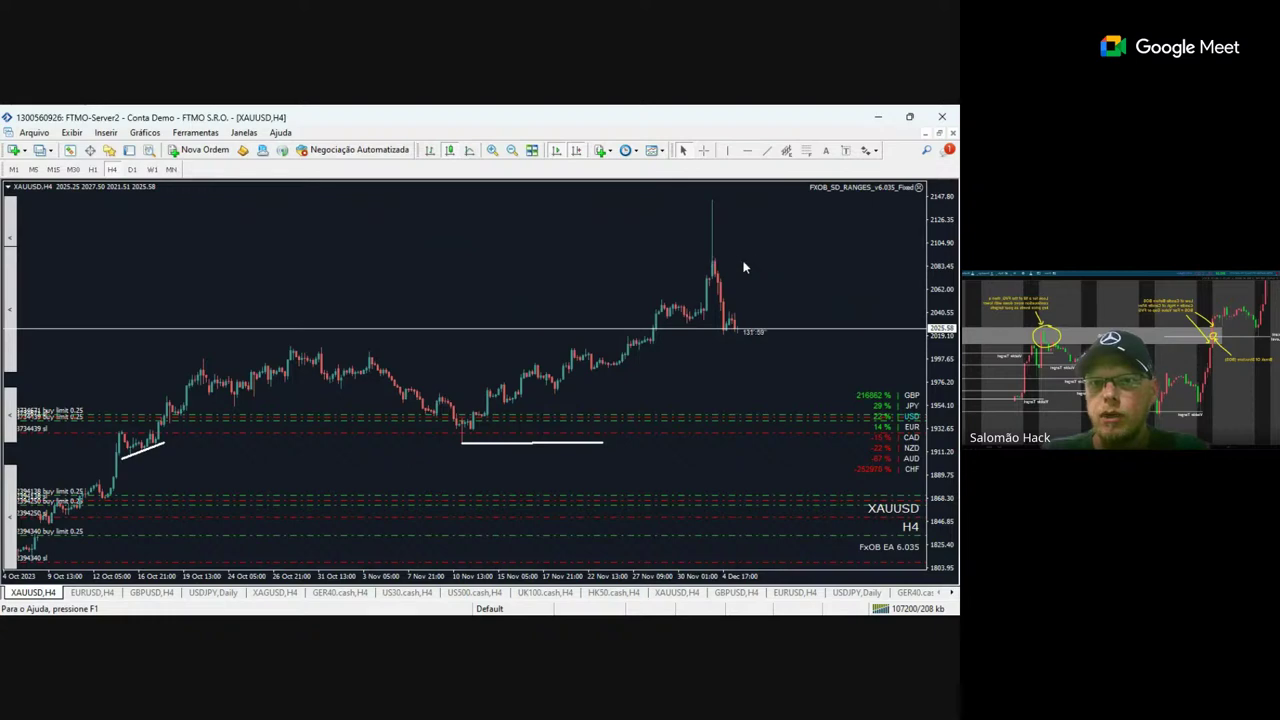
double_click(565, 444)
key(Delete)
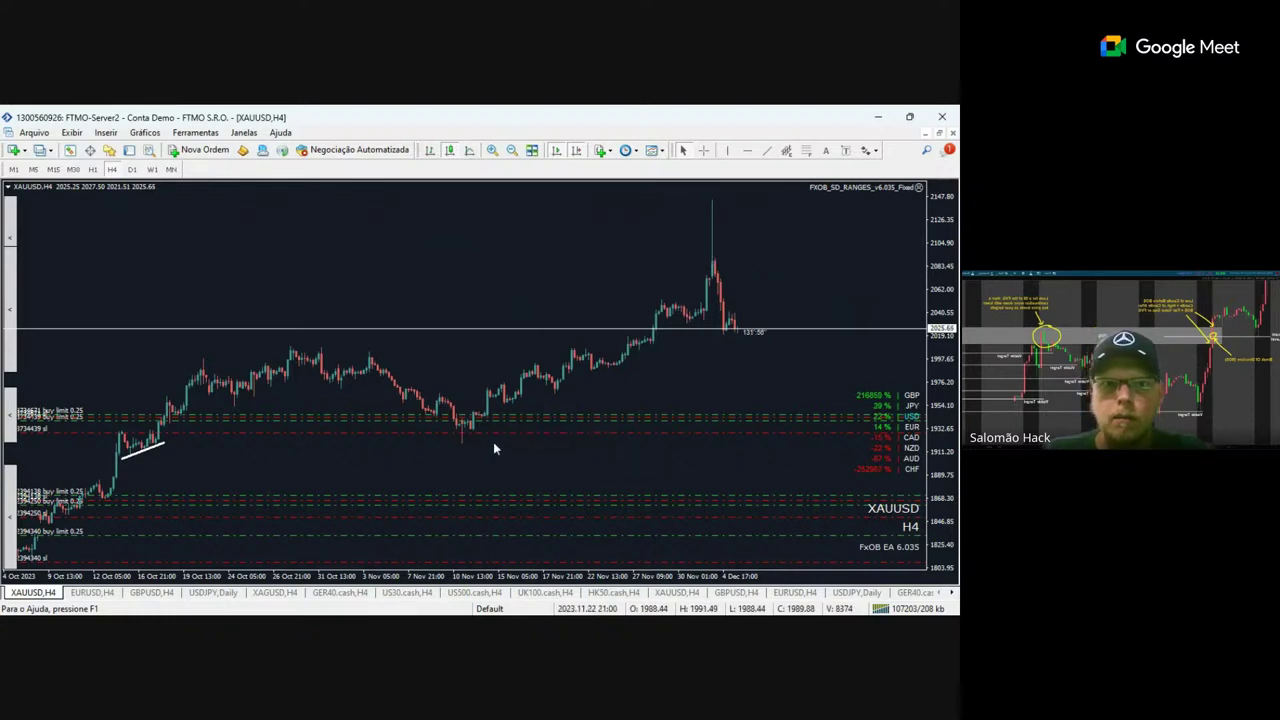
double_click(160, 444)
key(Delete)
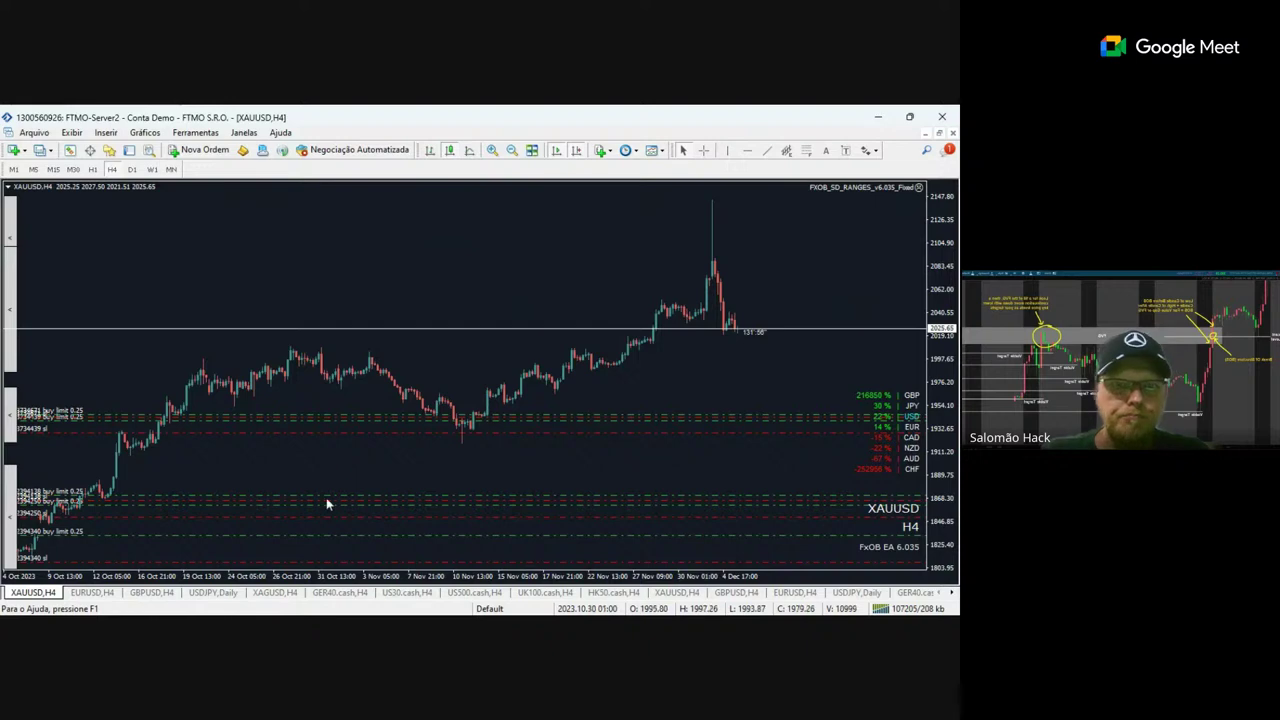
Draw a horizontal line extending back in time from the 4 December spike high at about 2145.
click(576, 151)
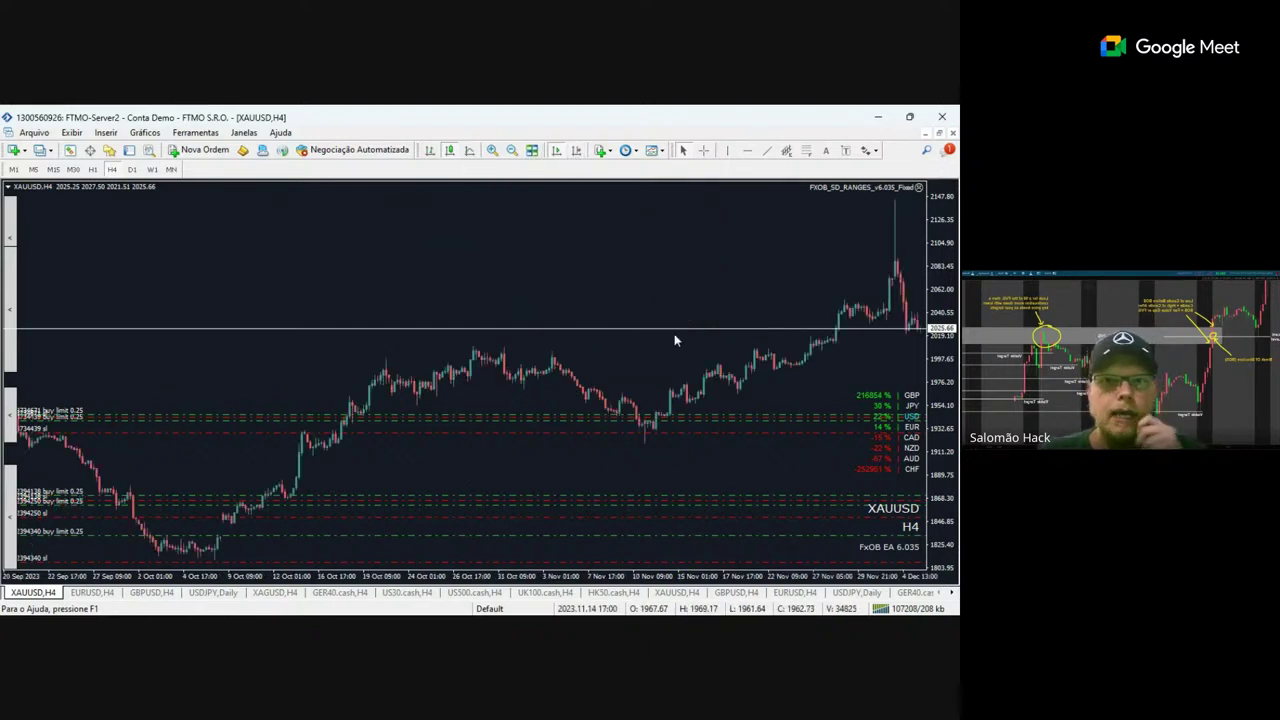
click(766, 150)
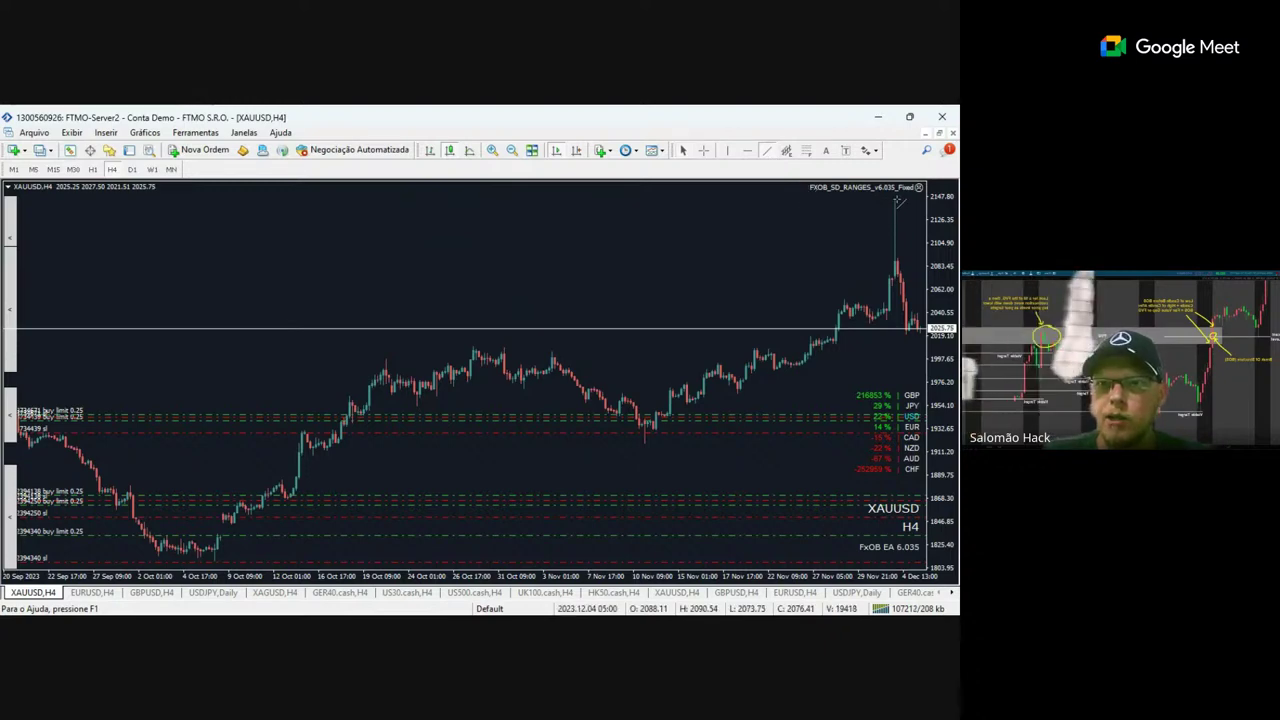
drag(896, 200, 767, 200)
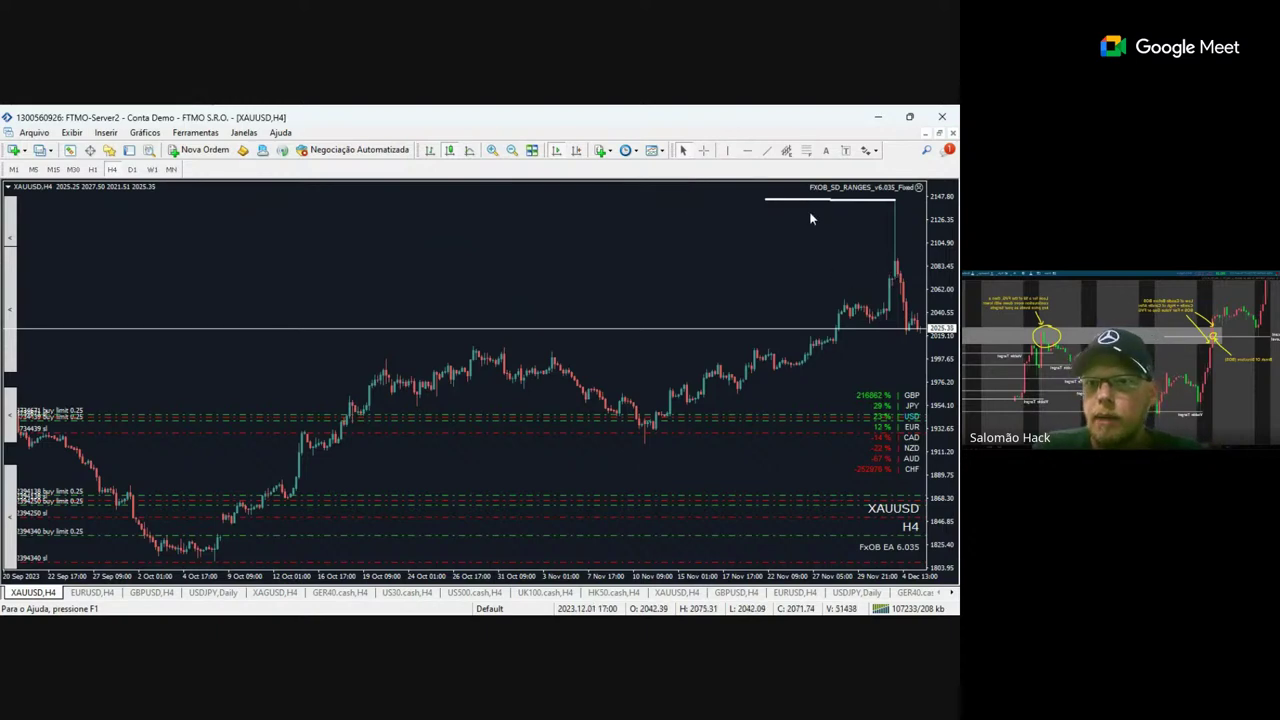
middle_click(830, 275)
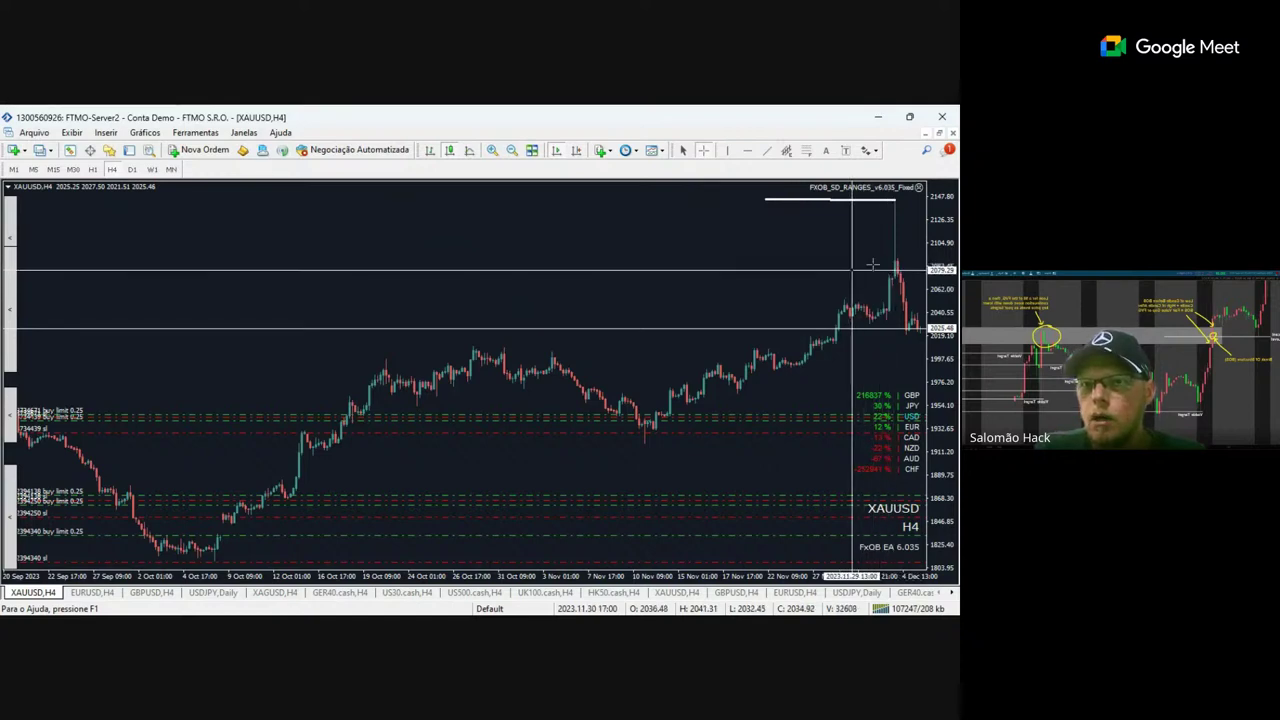
middle_click(841, 271)
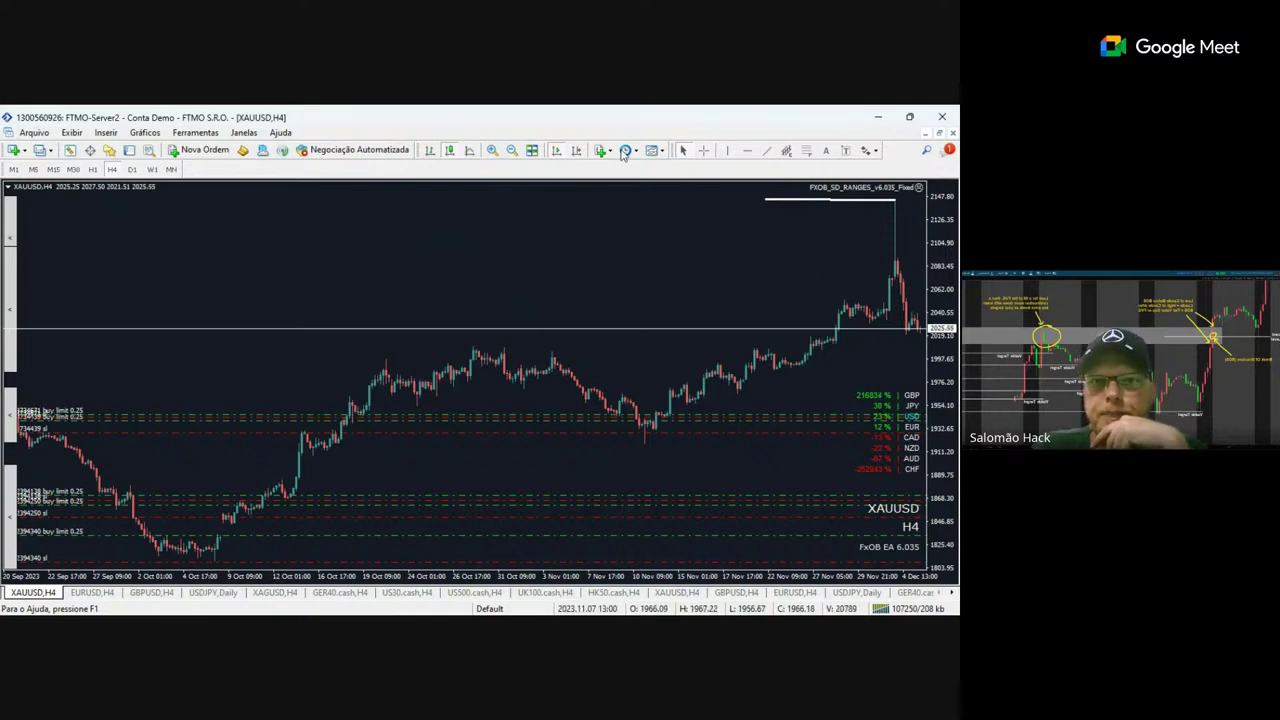
Draw a short horizontal line forward from the 13 November swing low at about 1932.
click(577, 150)
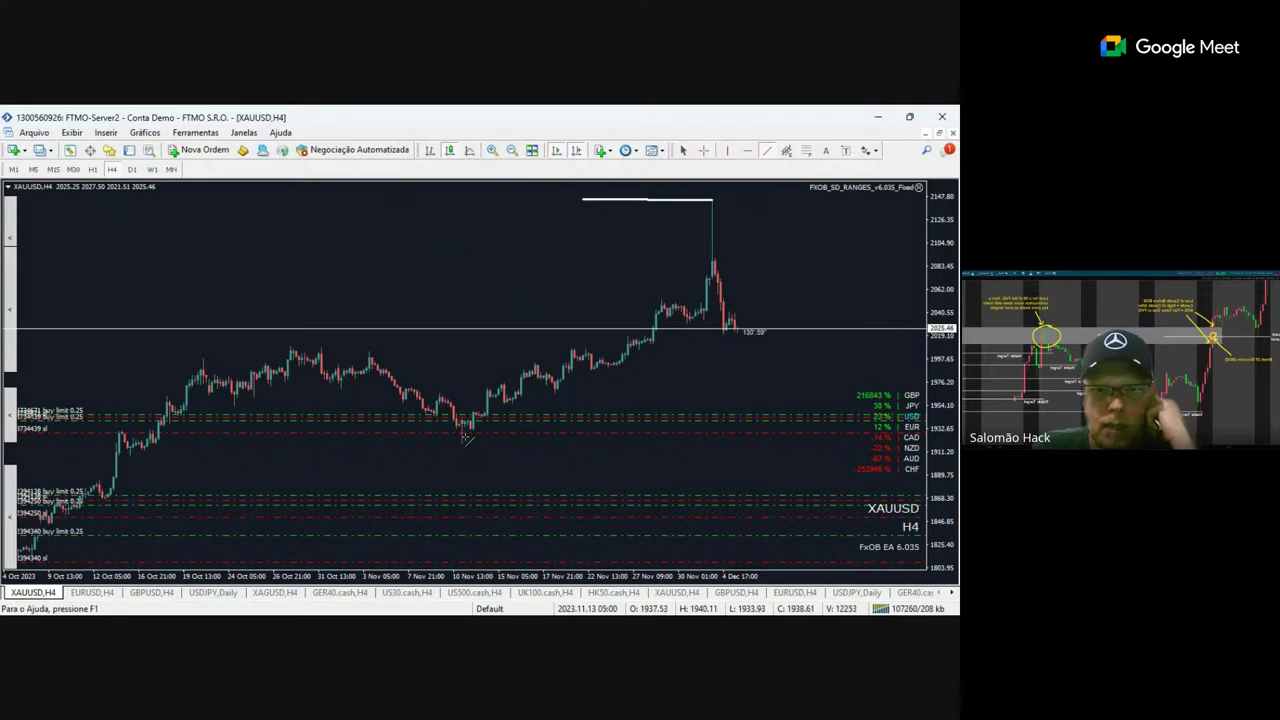
middle_click(511, 425)
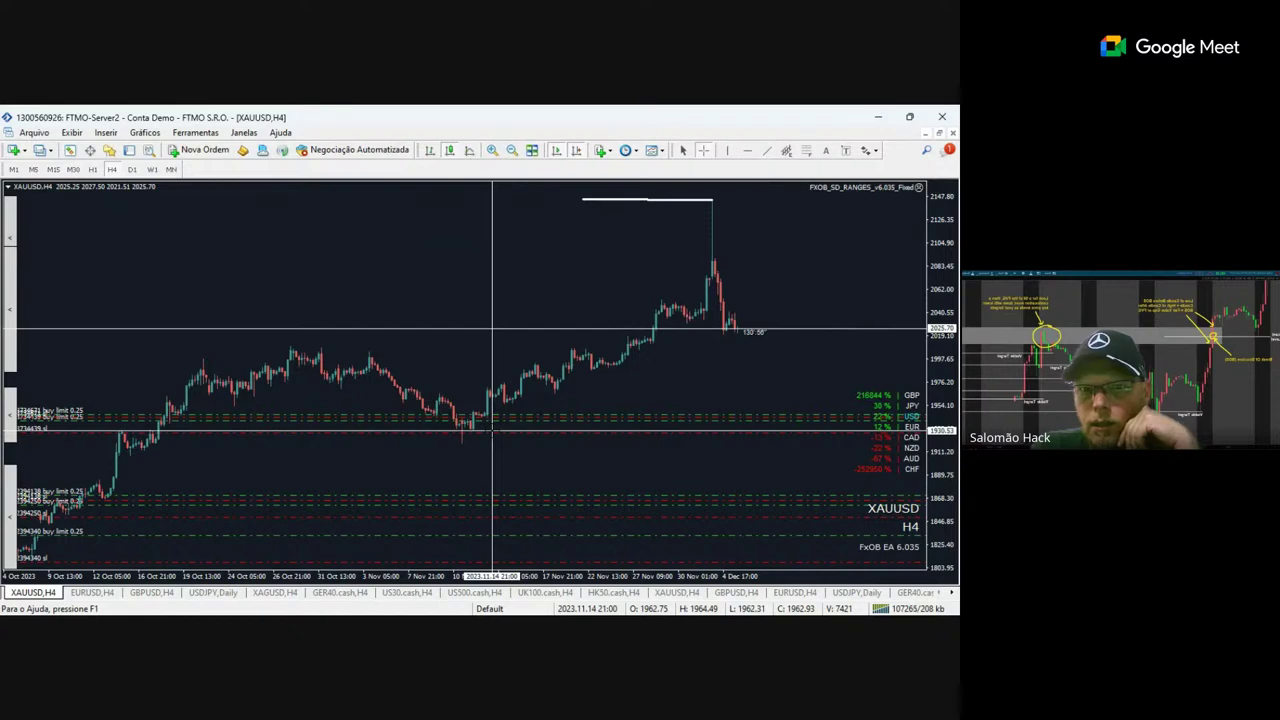
middle_click(491, 430)
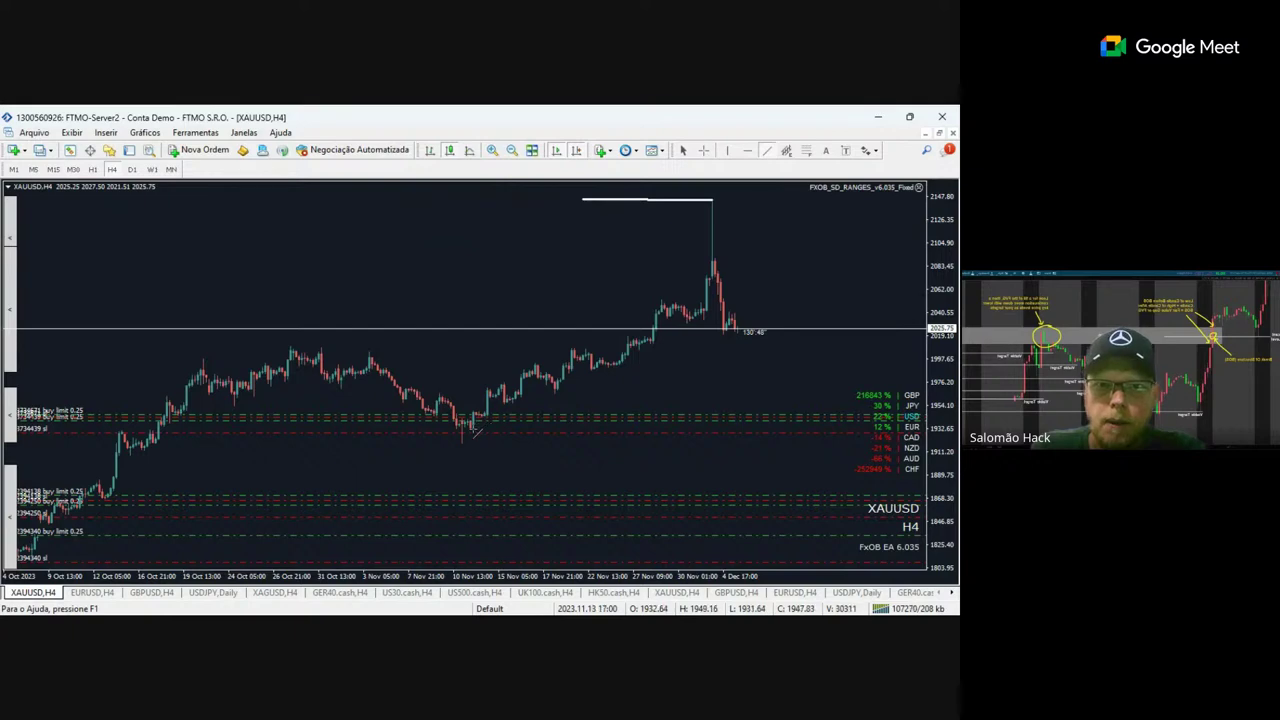
drag(475, 430, 508, 431)
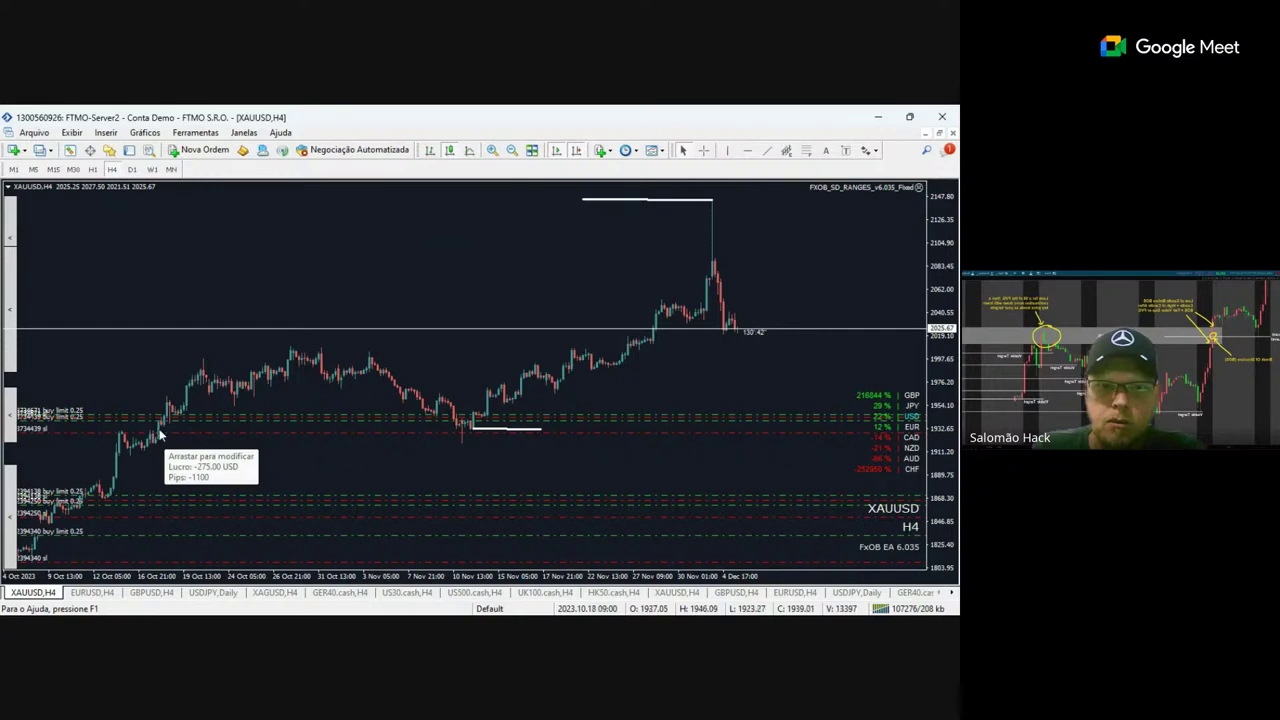
Start a trend line at the mid-October swing low.
click(768, 151)
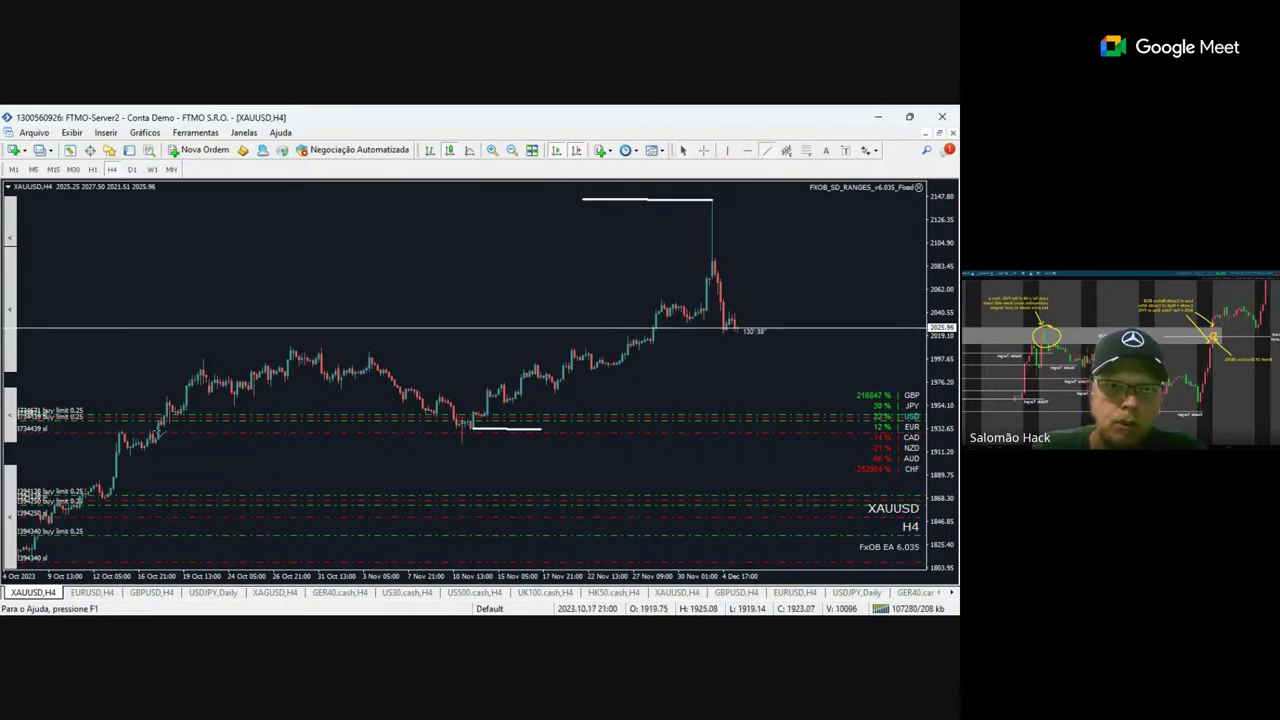
Draw a horizontal trendline at about 1930 from mid-October to the November low, and a rising trendline from 19 October to early November.
drag(155, 431, 458, 431)
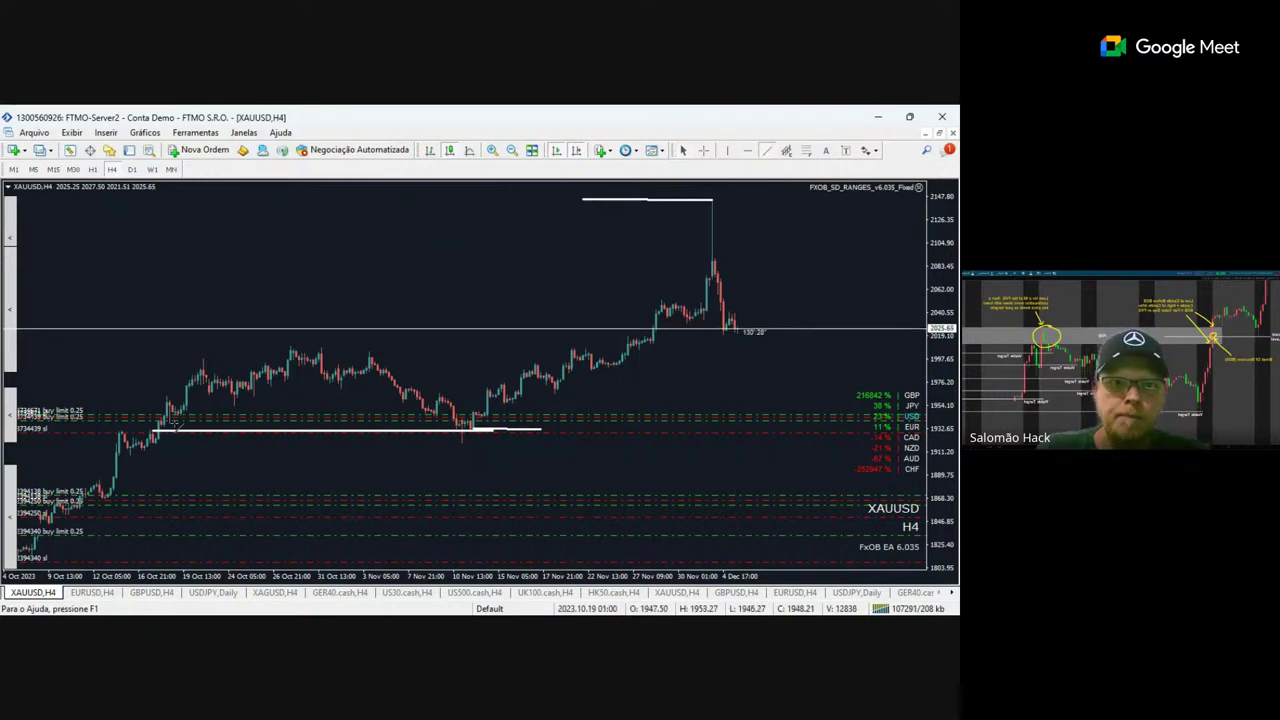
drag(175, 424, 372, 358)
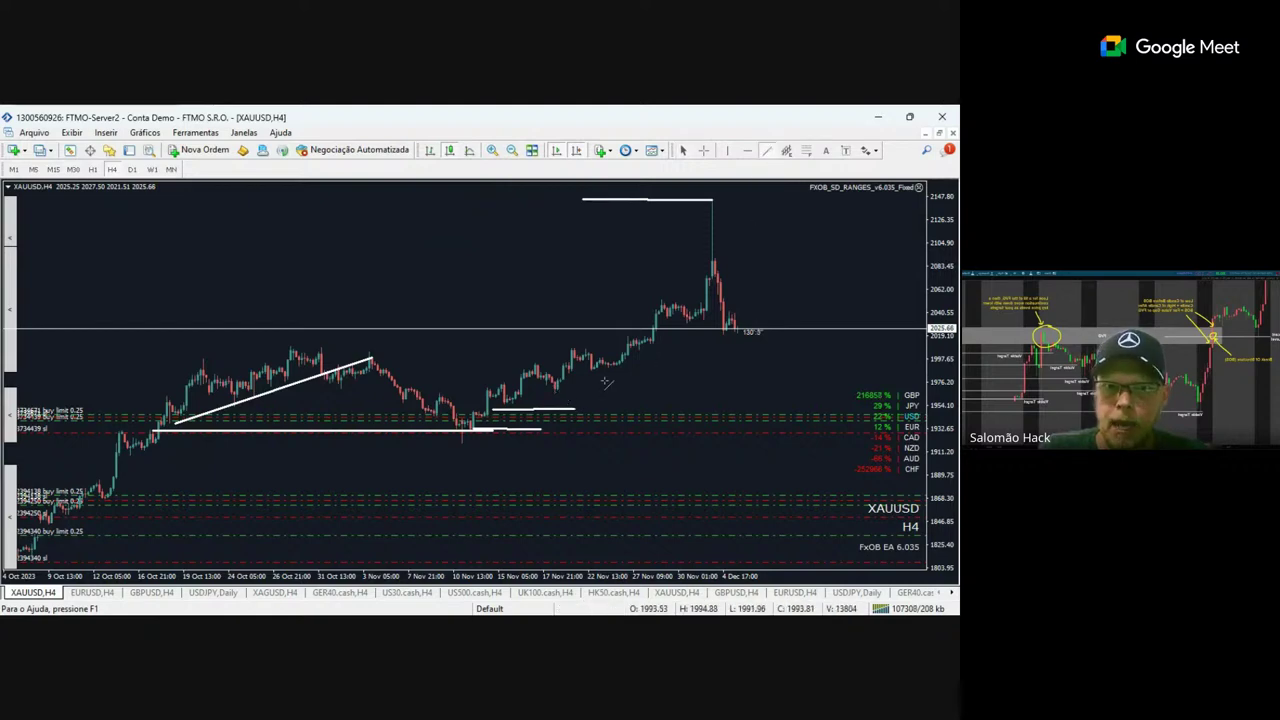
Mark the late-November swing lows with two short horizontal trendlines, one at about 1978 and one at about 1994.
drag(560, 380, 662, 380)
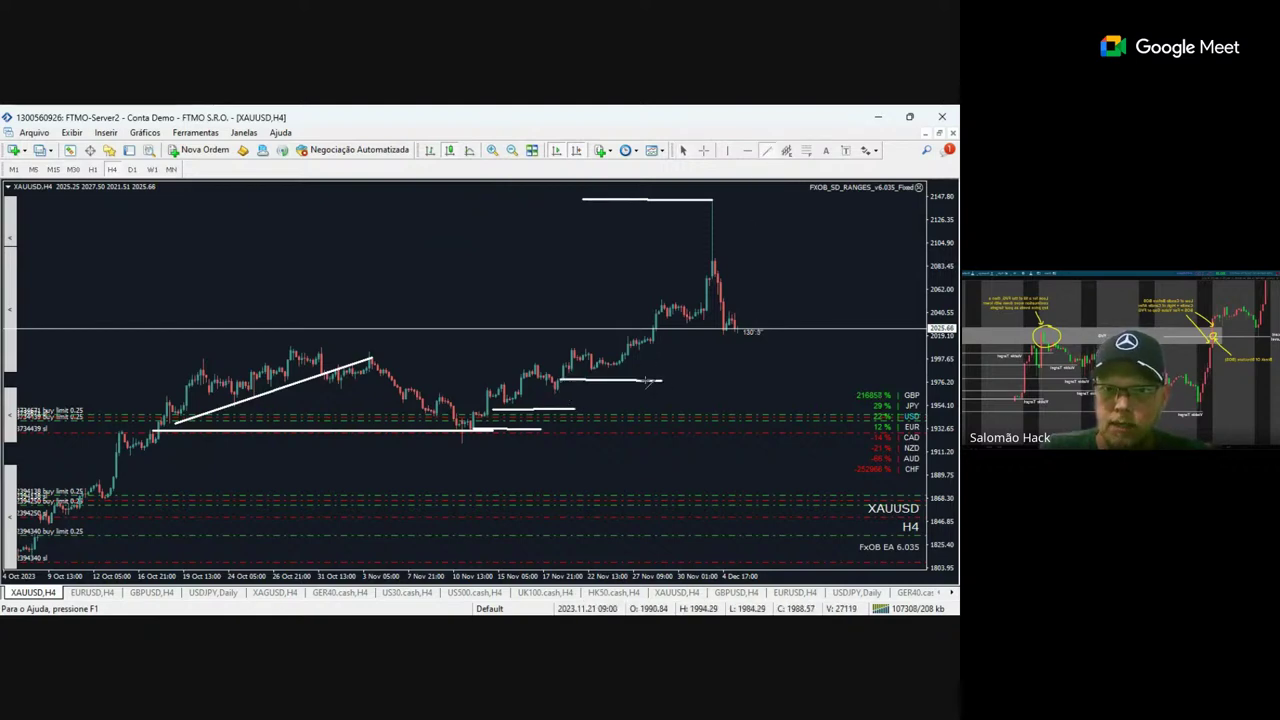
click(767, 150)
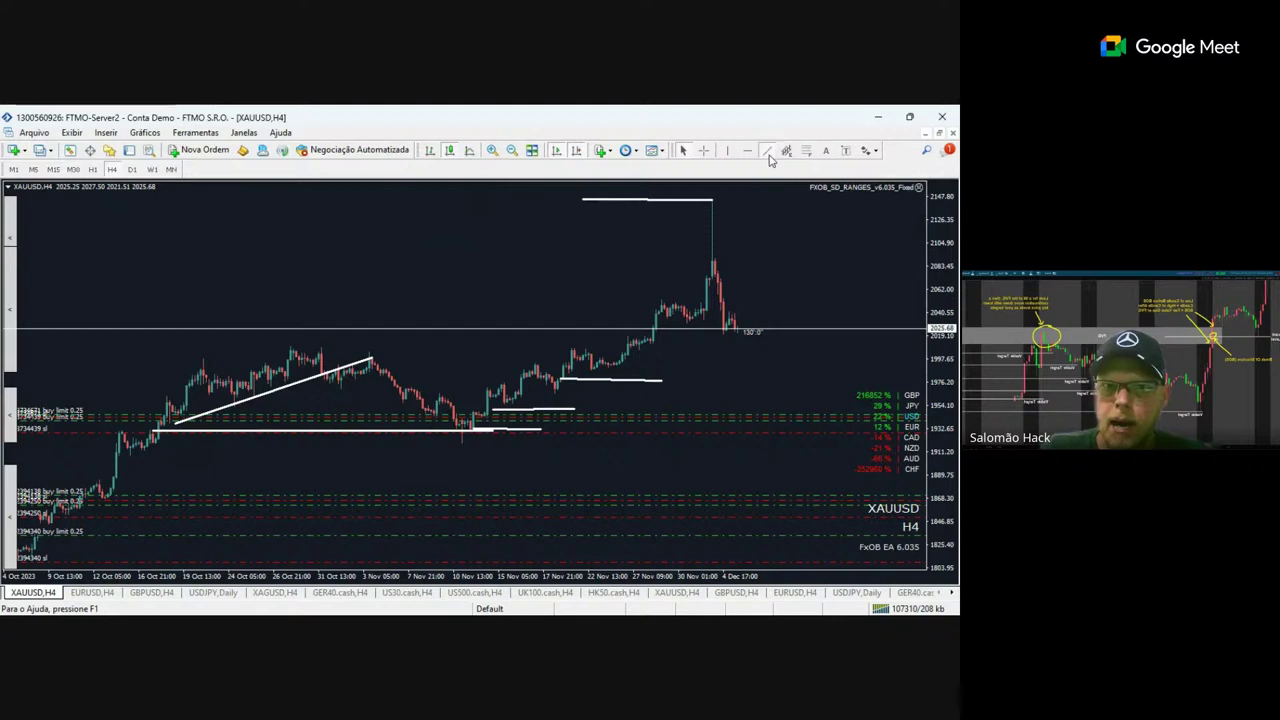
drag(648, 359, 696, 364)
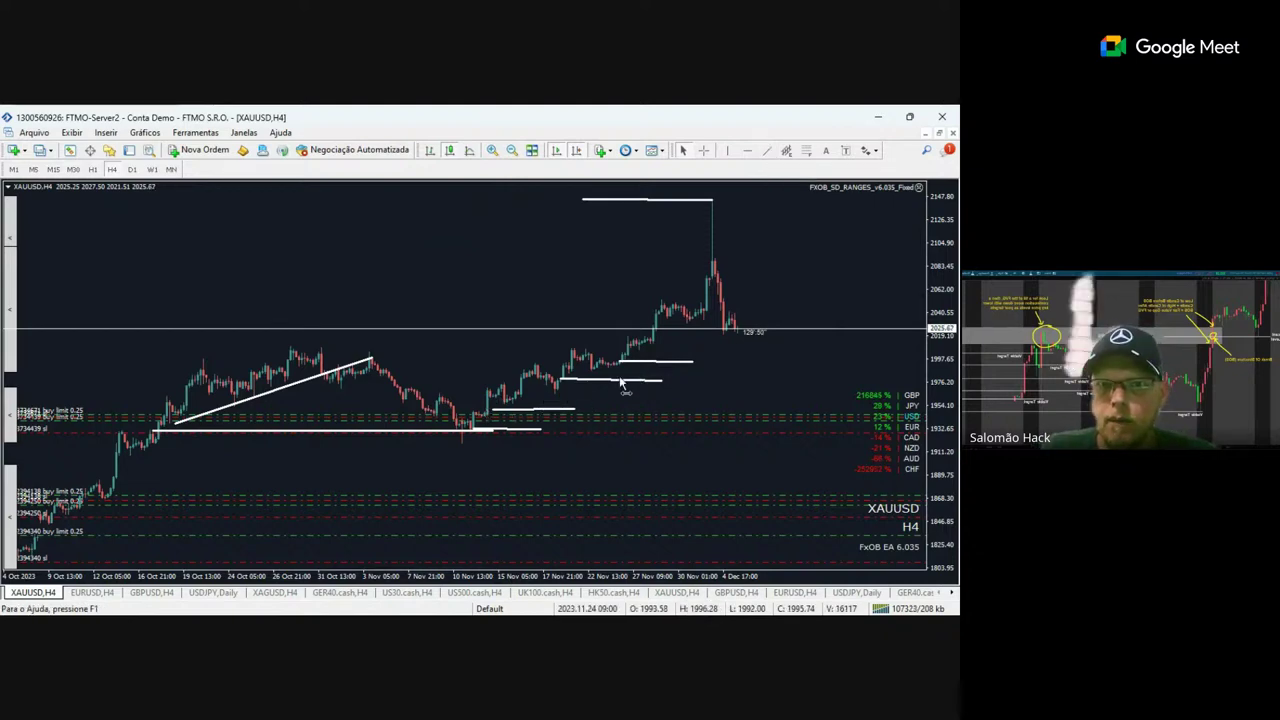
Delete the three short horizontal trendlines under the November swing lows, keeping the base line at about 1930.
double_click(652, 362)
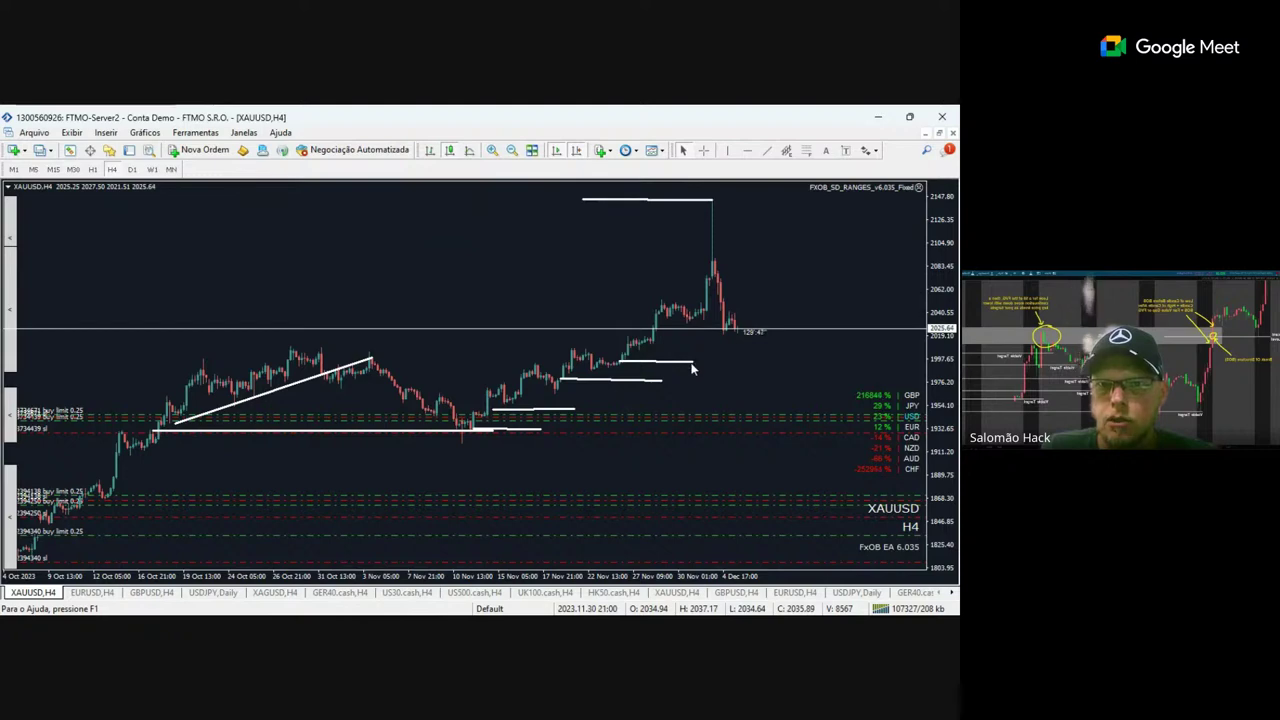
double_click(660, 382)
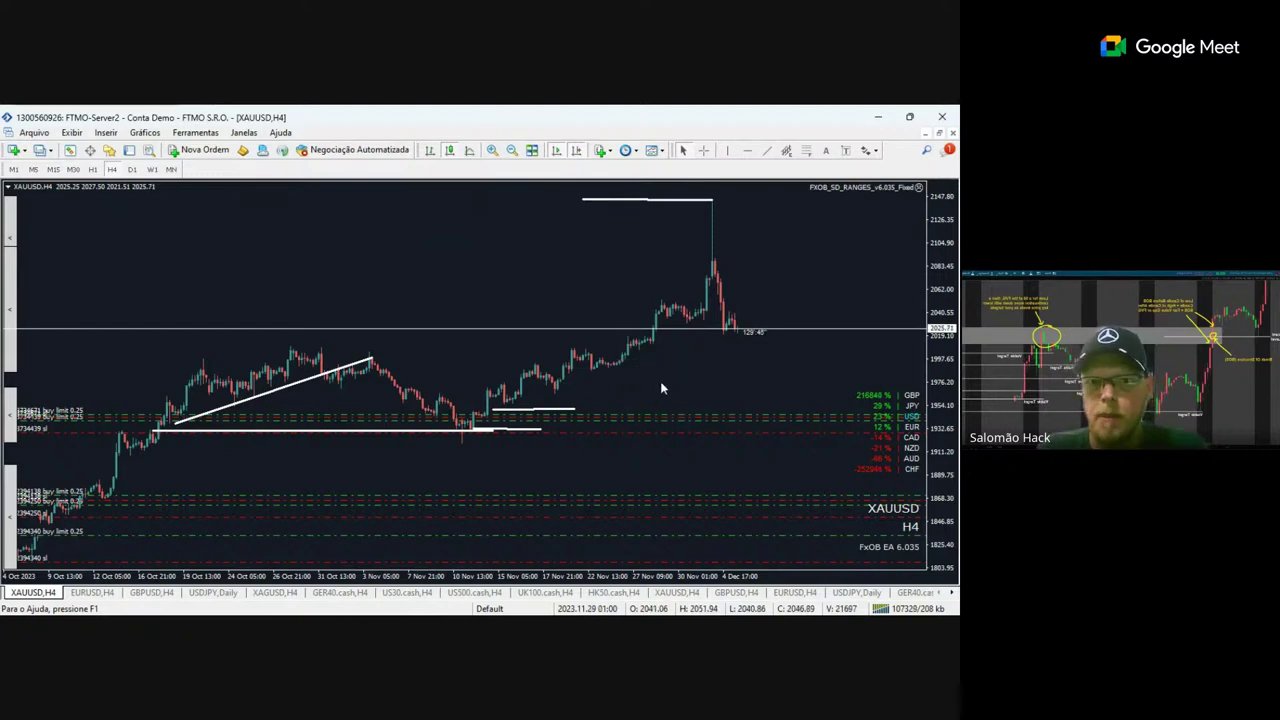
double_click(574, 410)
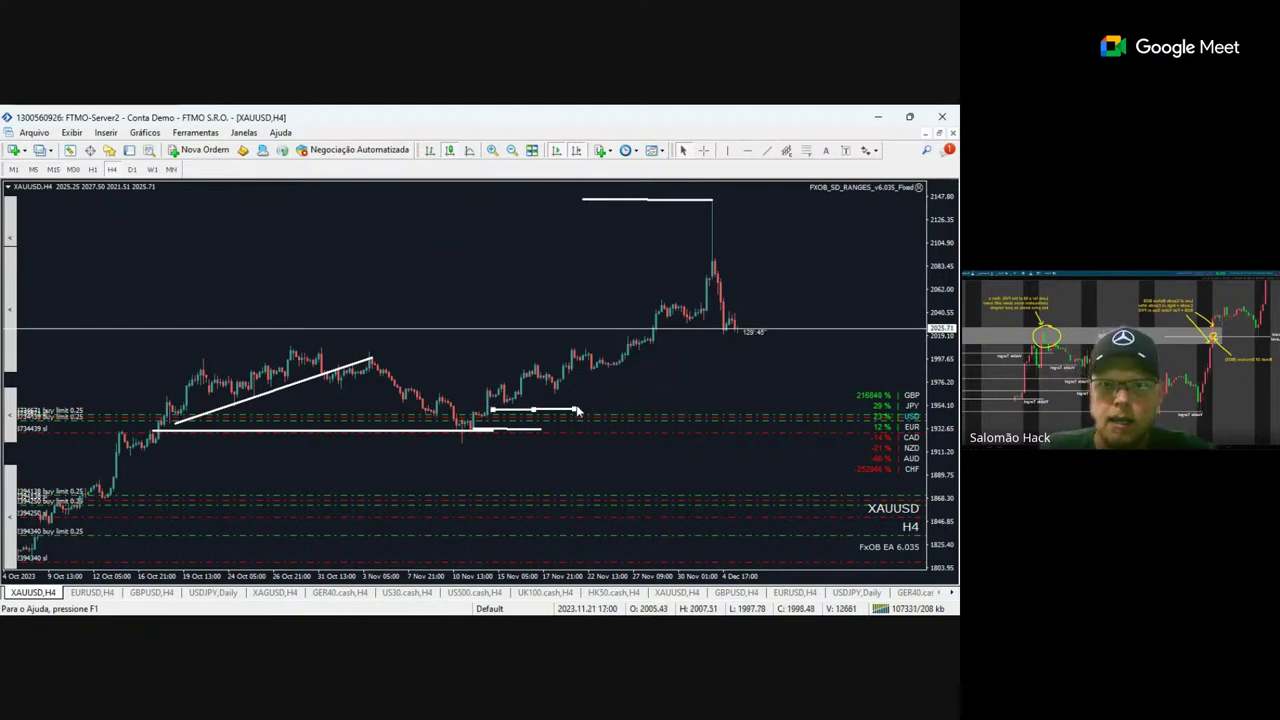
key(Delete)
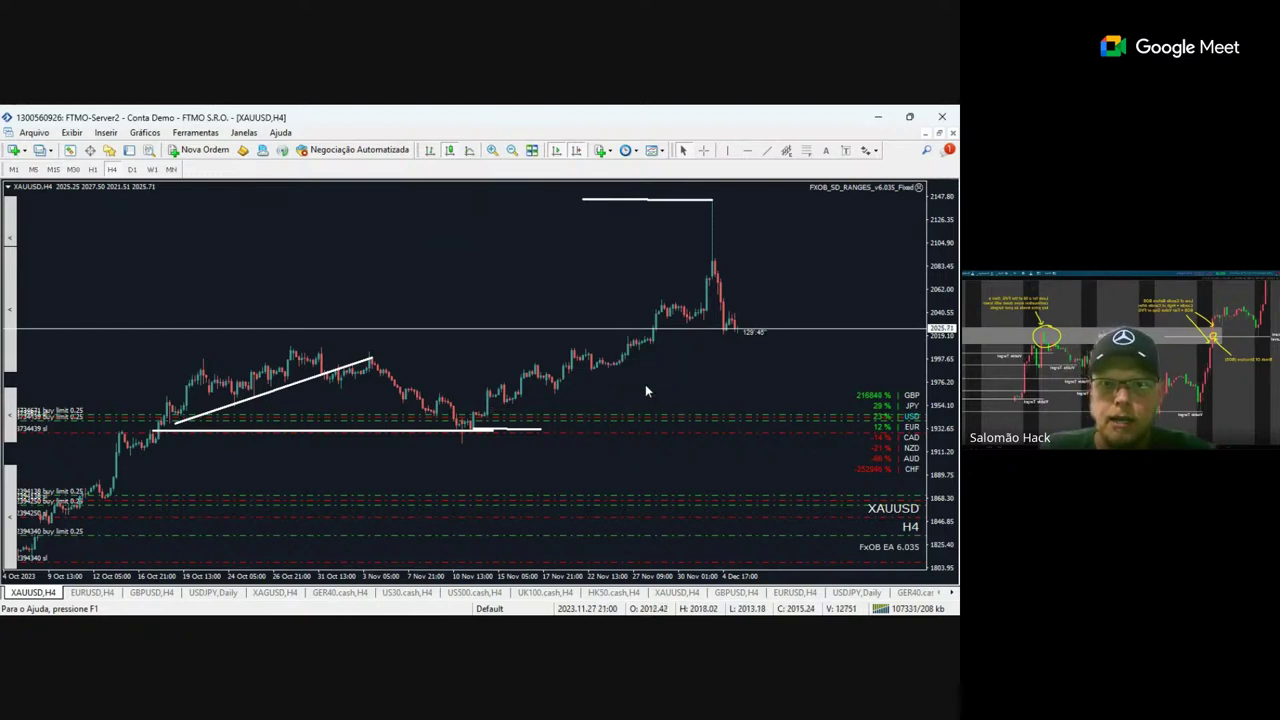
Draw a short horizontal trendline at about 1967 under the mid-November pullback, starting at the 16 November candles.
click(703, 151)
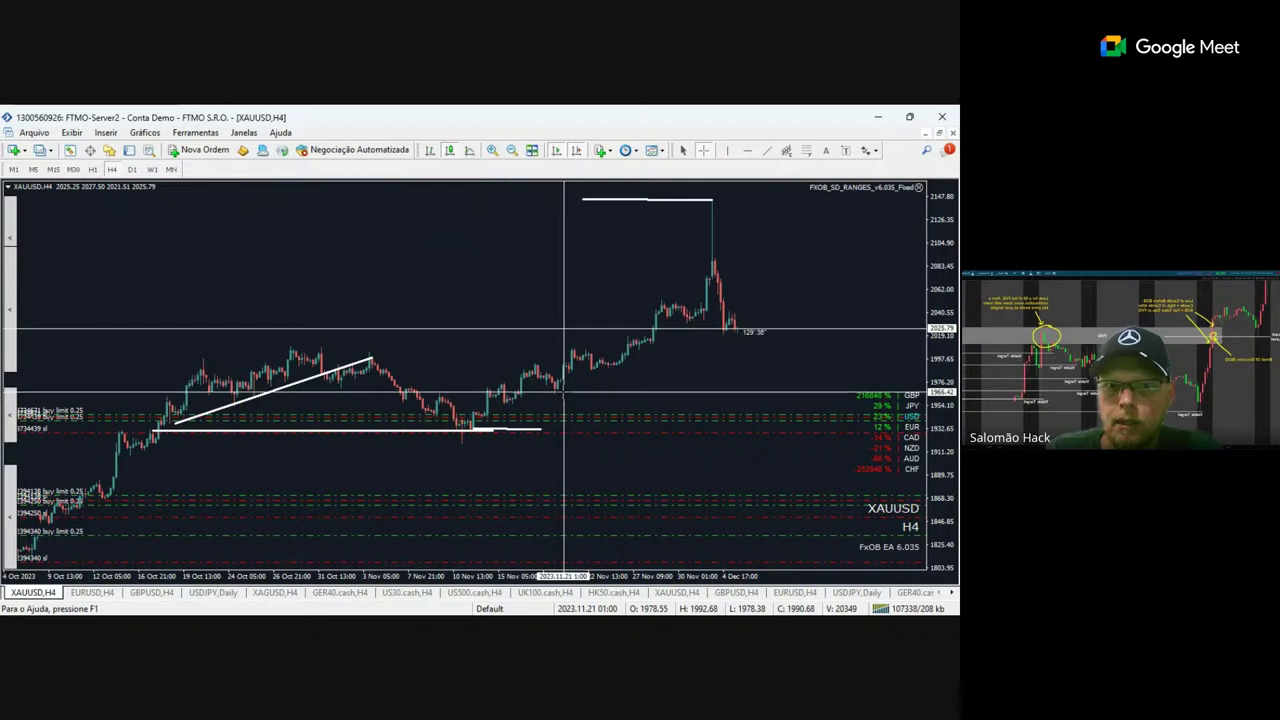
click(564, 395)
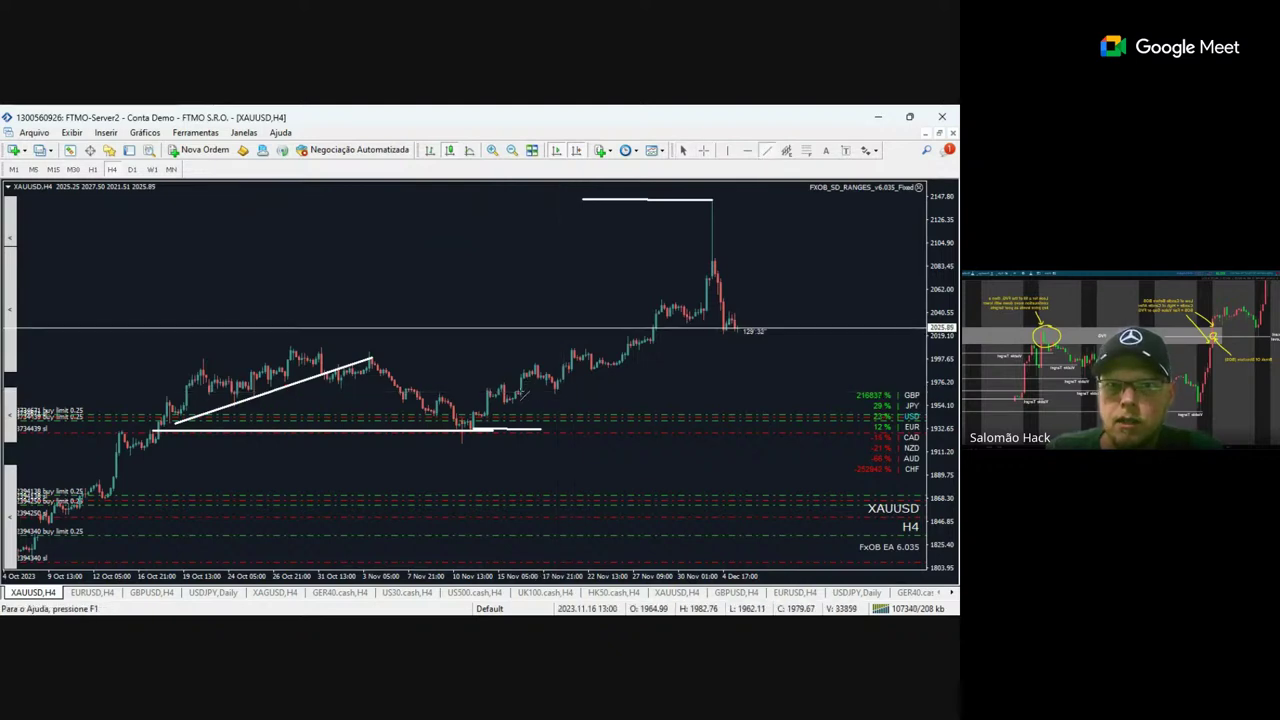
drag(585, 395, 611, 391)
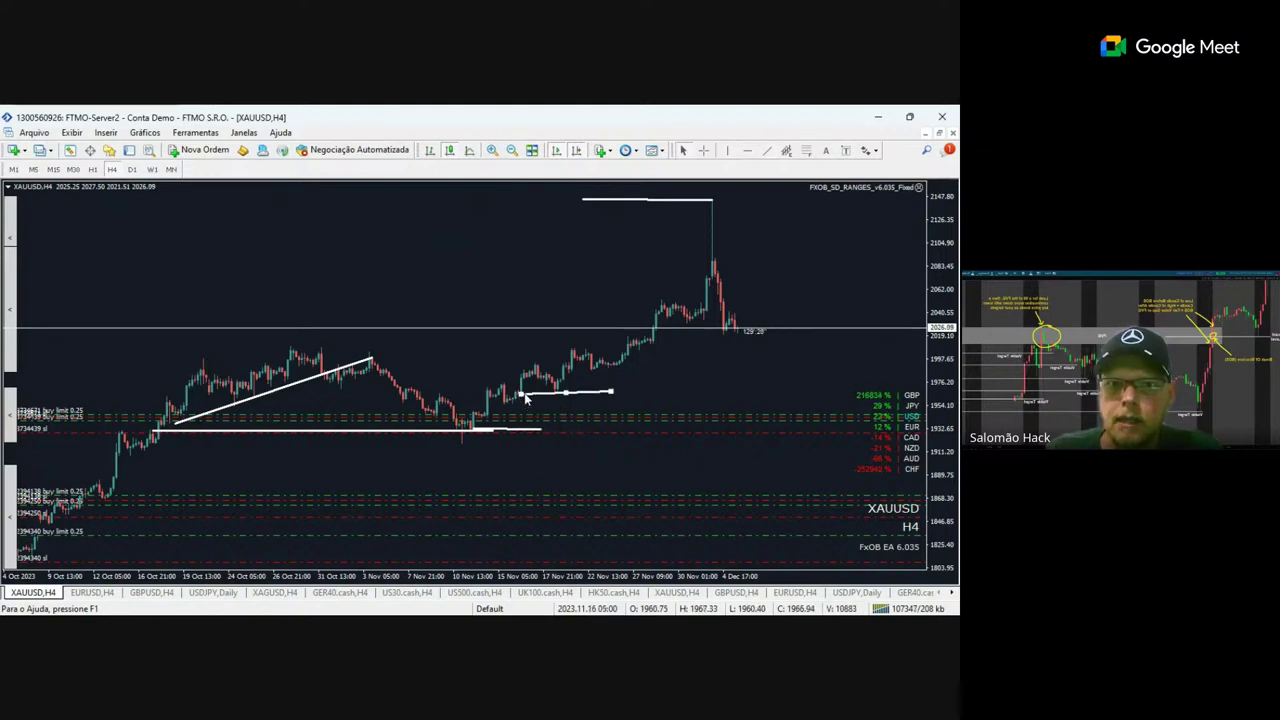
drag(524, 395, 518, 390)
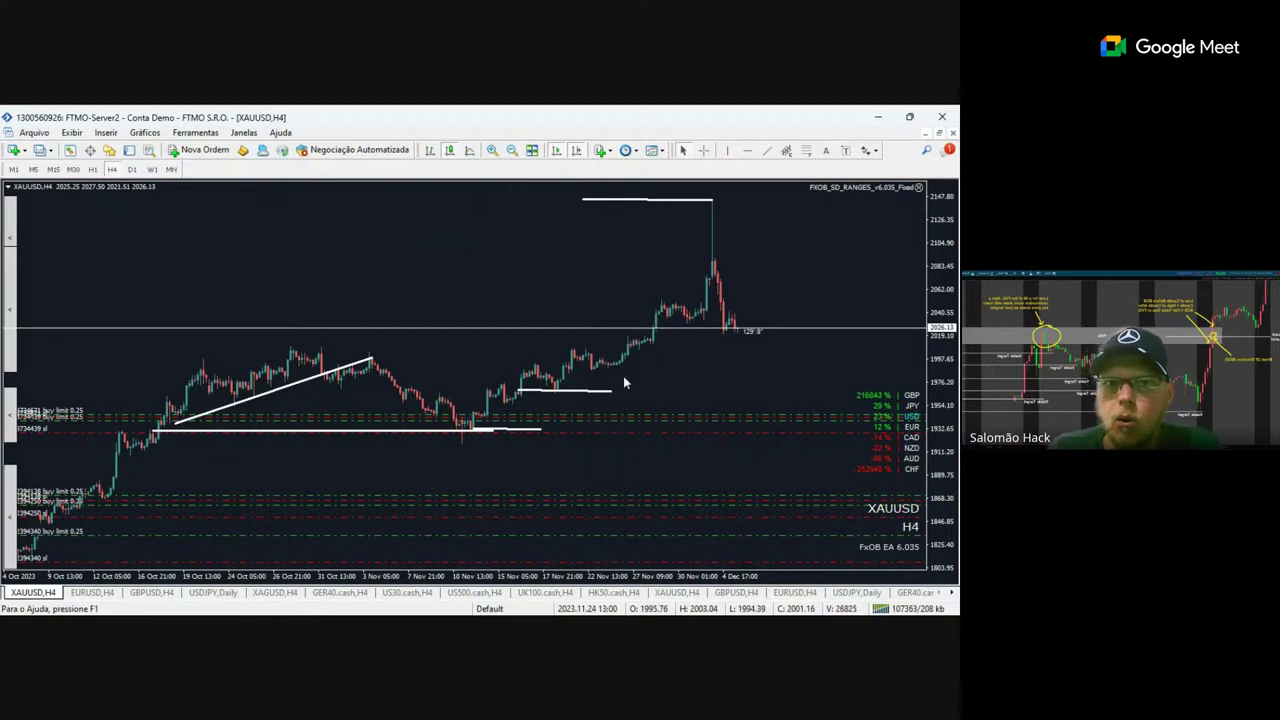
Draw a horizontal trendline at about 1994 from 21 November to early December under the consolidation, and level its far end.
click(766, 151)
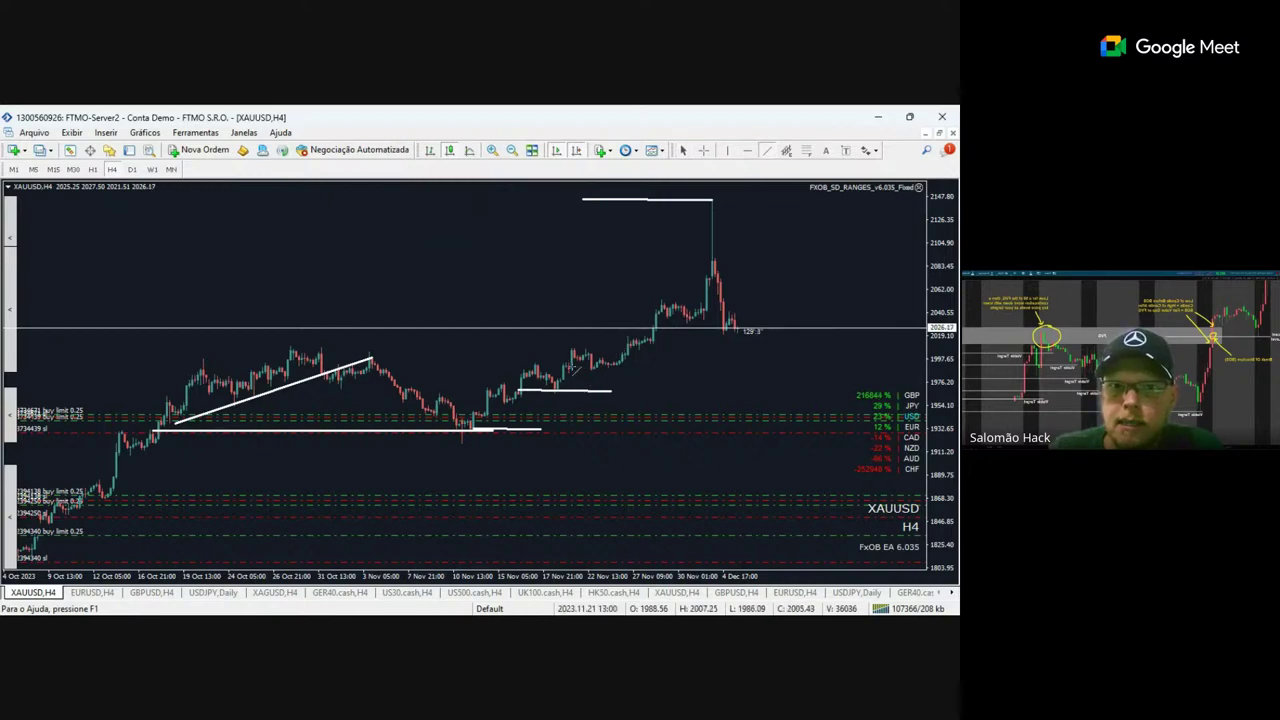
drag(641, 363, 717, 366)
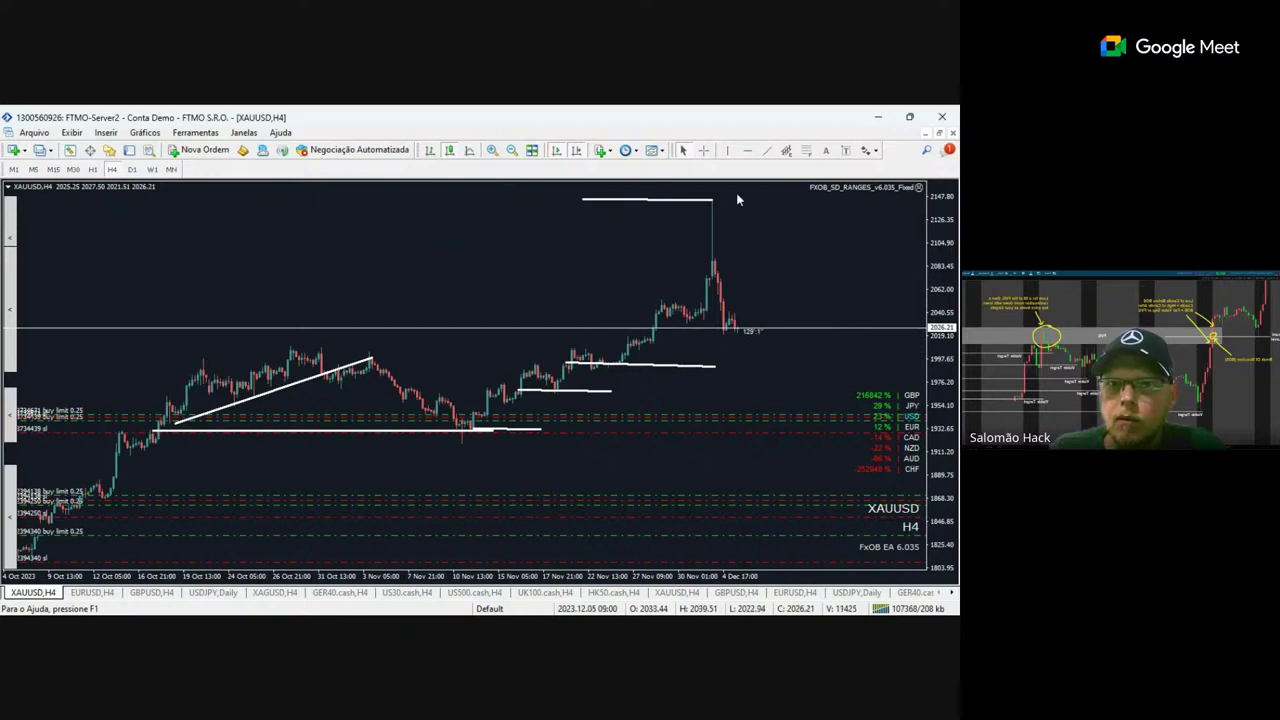
middle_click(611, 362)
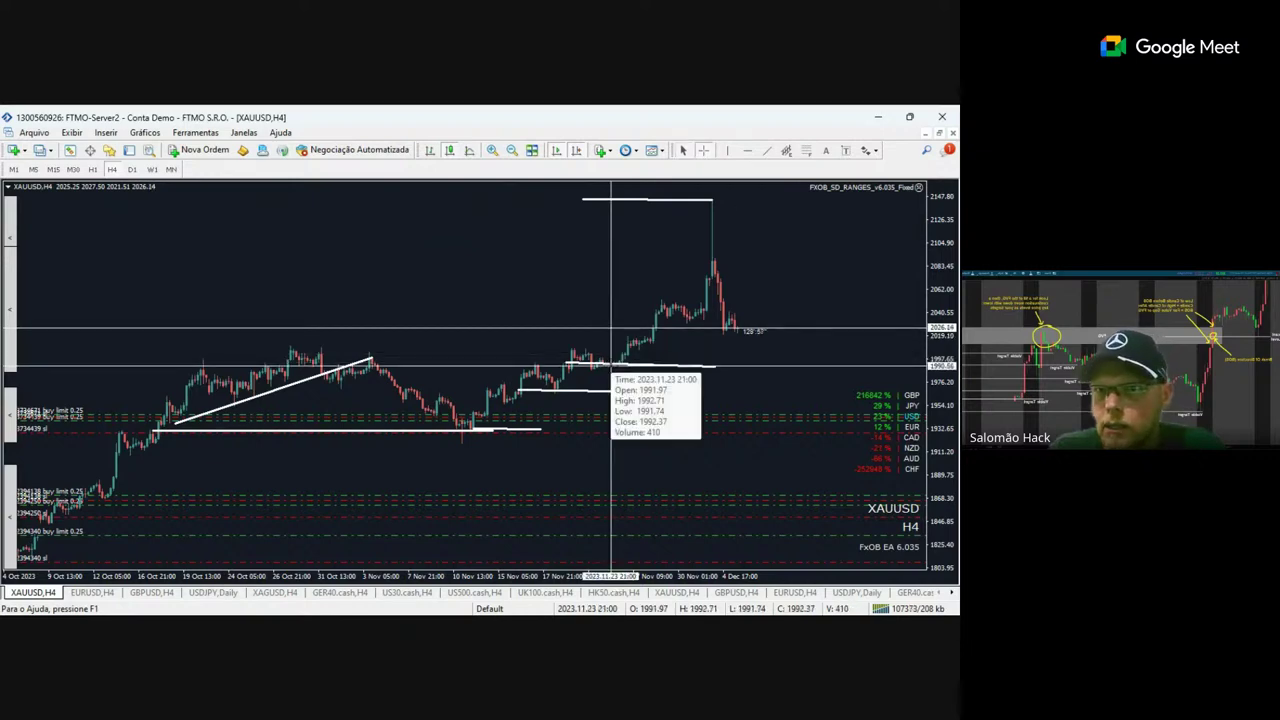
middle_click(620, 367)
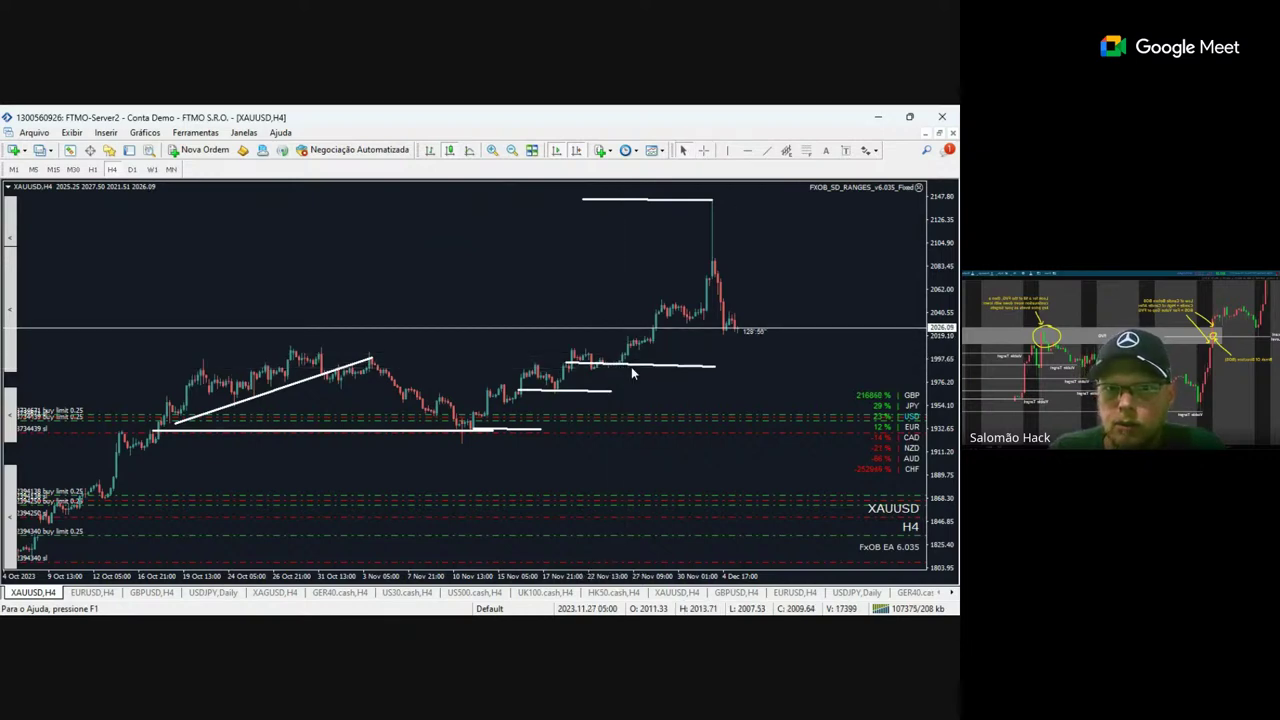
drag(708, 369, 736, 368)
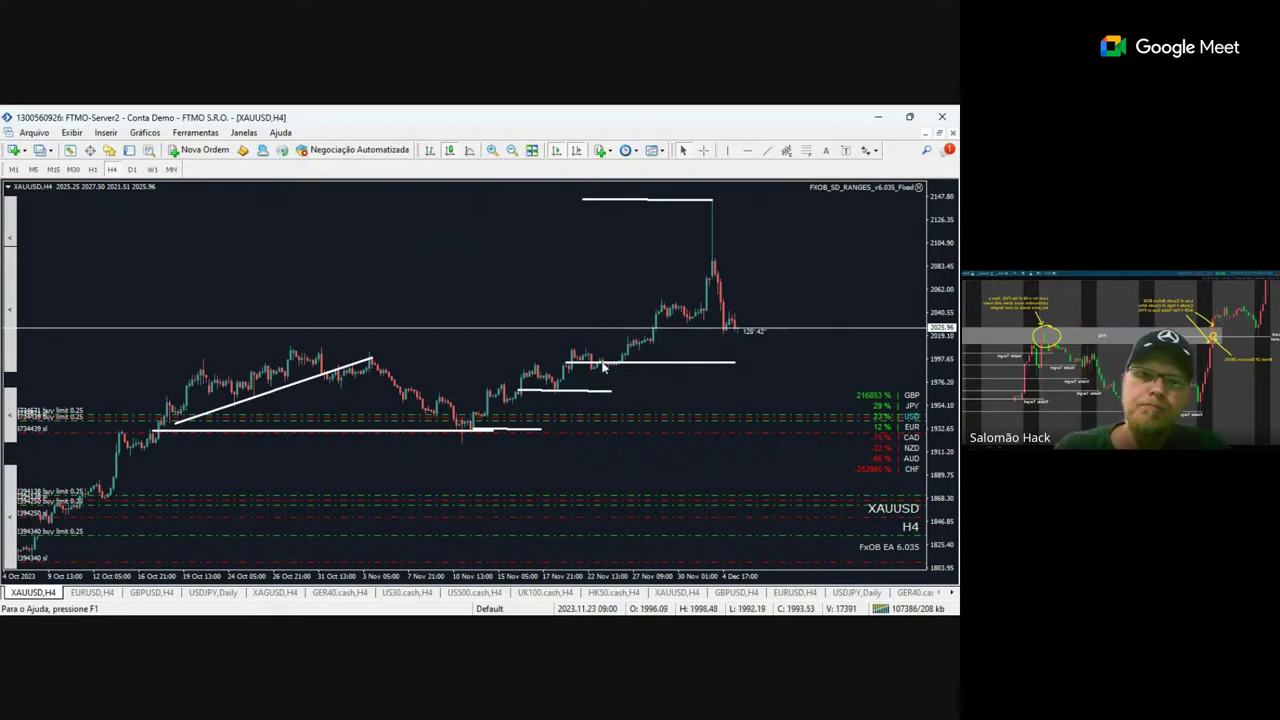
Draw a rising trendline from the November low along the swing lows, and a horizontal line at about 2078 from the December drop.
click(770, 151)
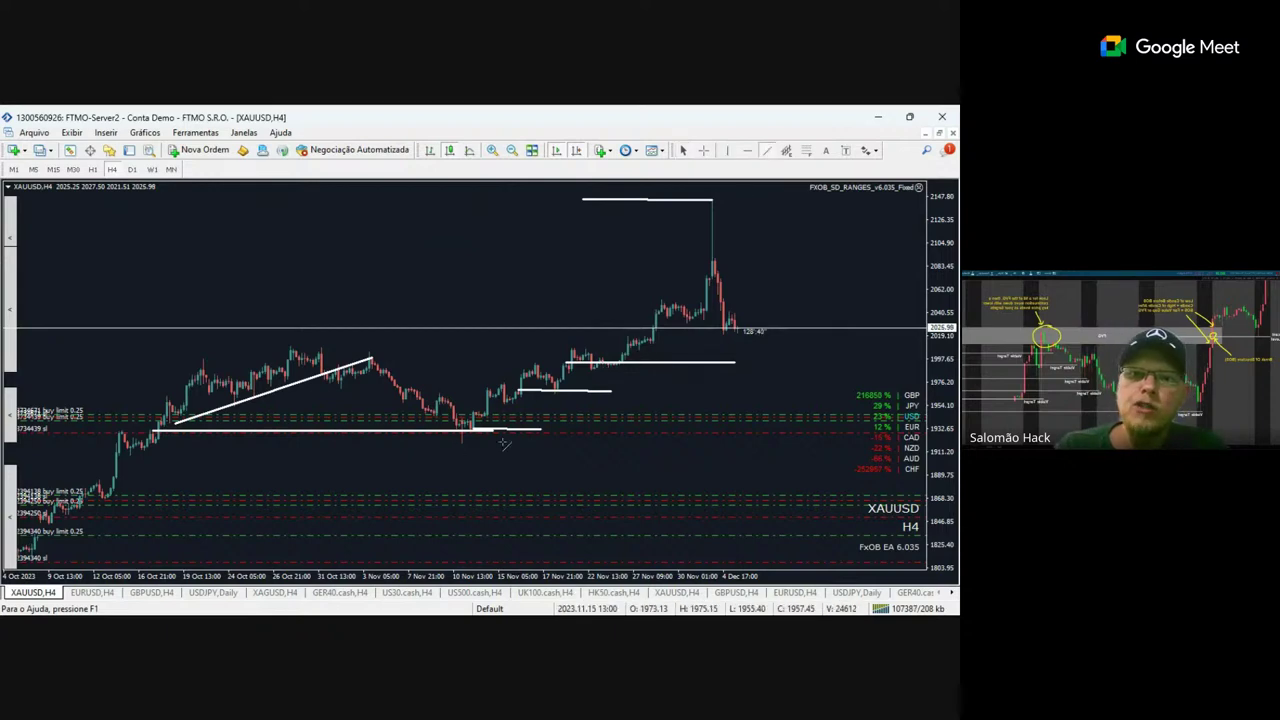
drag(510, 413, 773, 283)
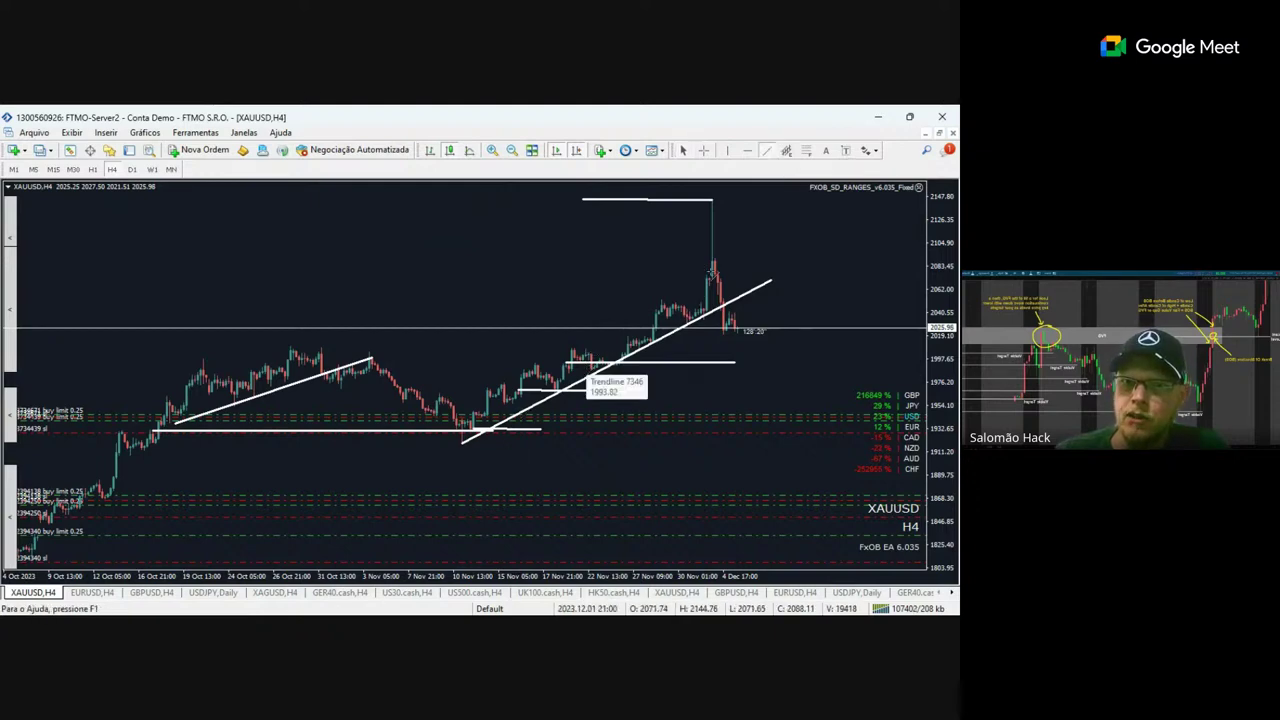
drag(718, 270, 845, 271)
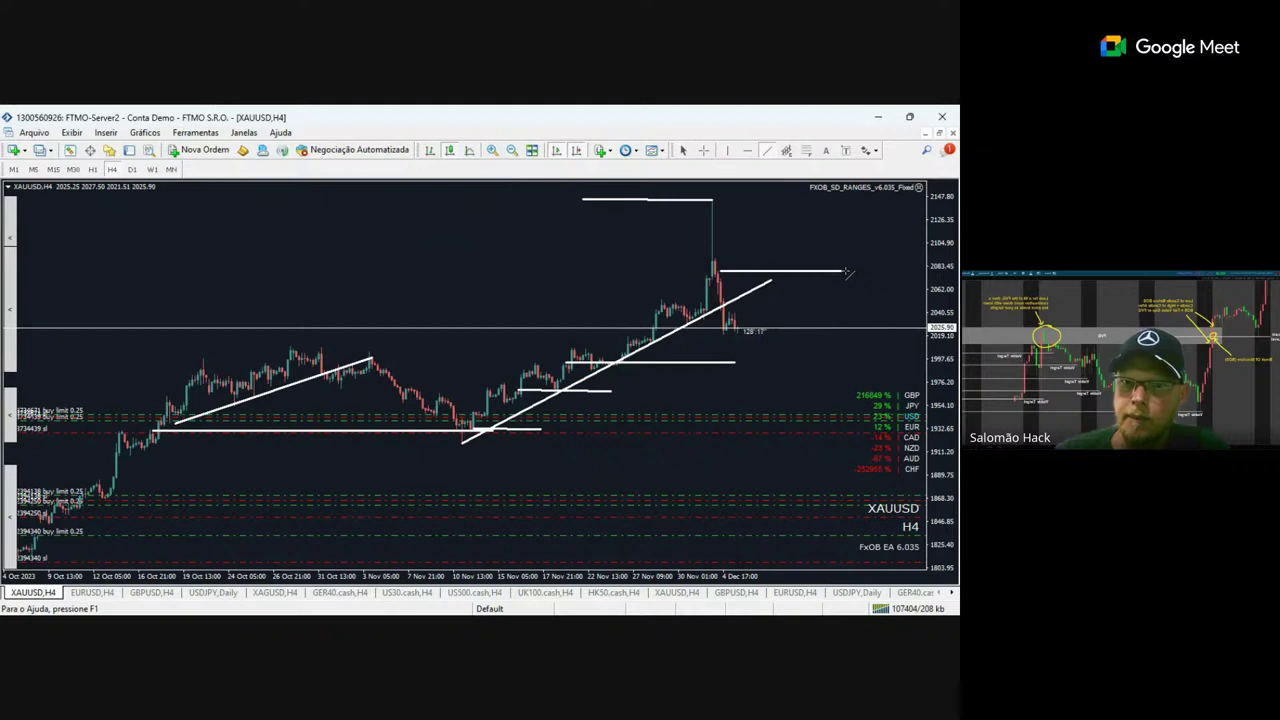
Measure the price distance from the base line at about 1930 up to the horizontal line at about 2078.
click(703, 150)
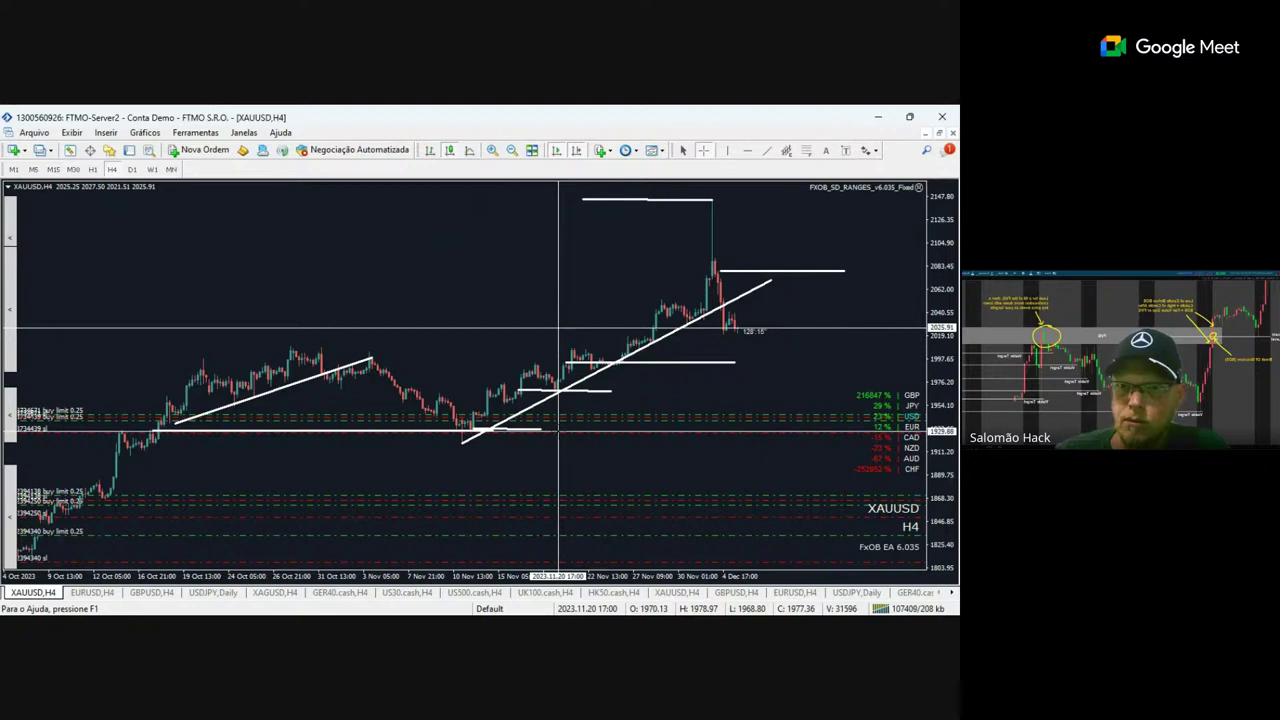
drag(558, 430, 716, 276)
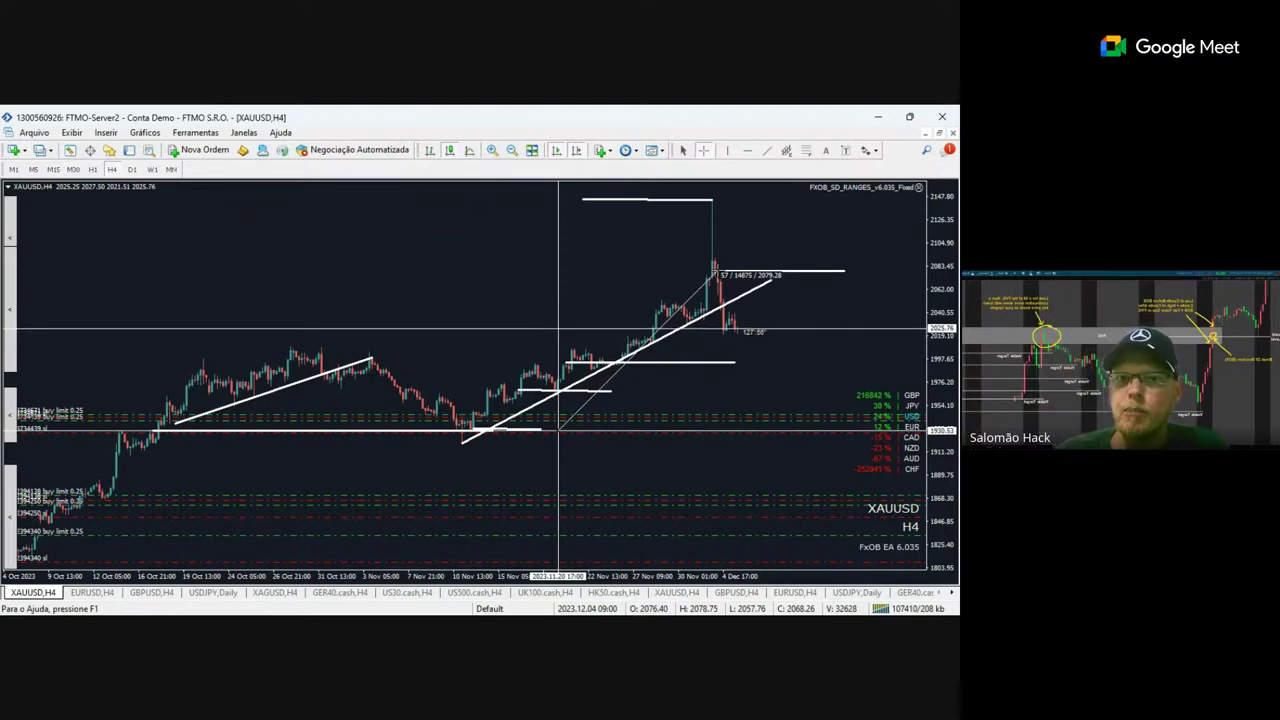
drag(712, 268, 714, 256)
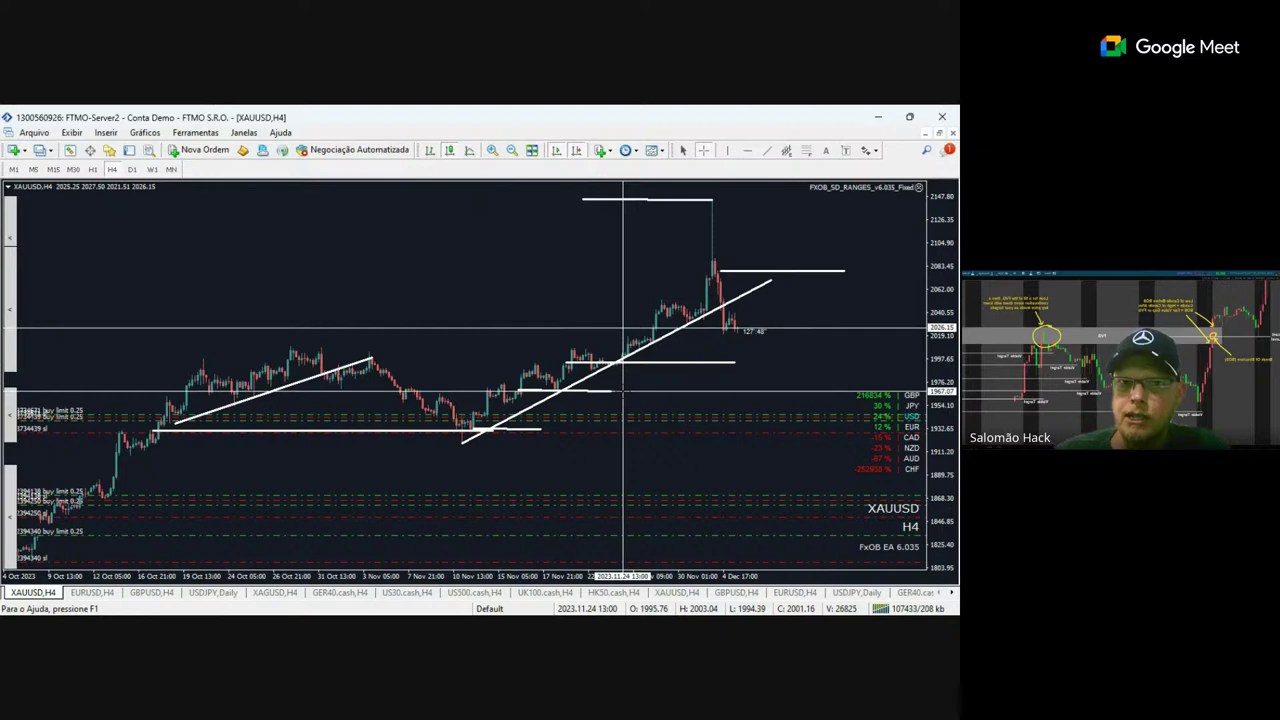
Measure from the line at about 1967 down to the base line, and up to the line at about 2078.
drag(623, 391, 539, 428)
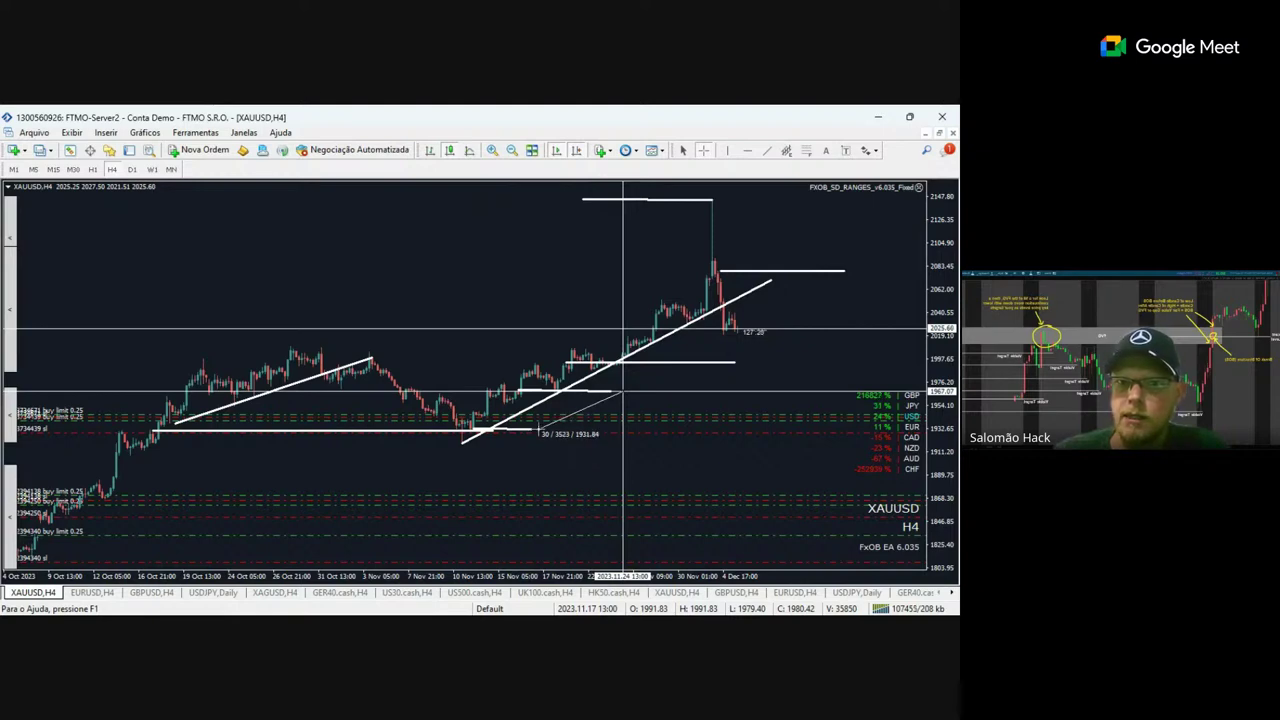
drag(539, 431, 733, 269)
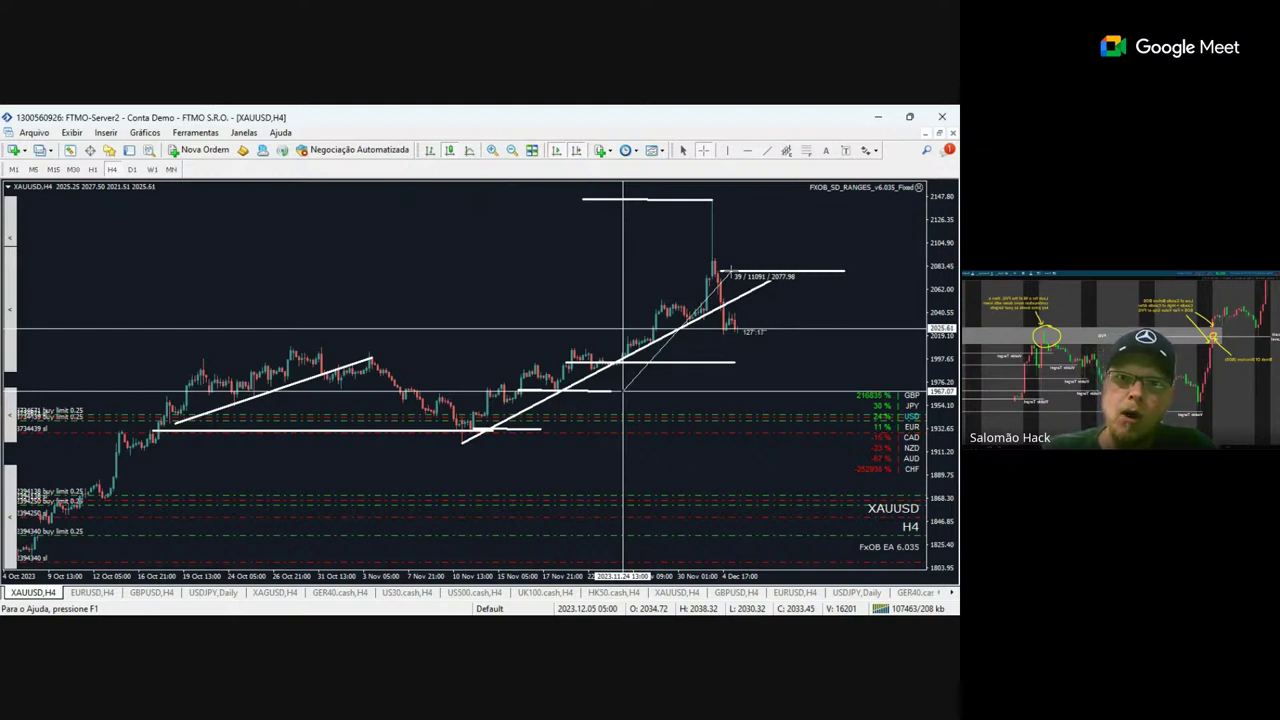
drag(733, 269, 733, 269)
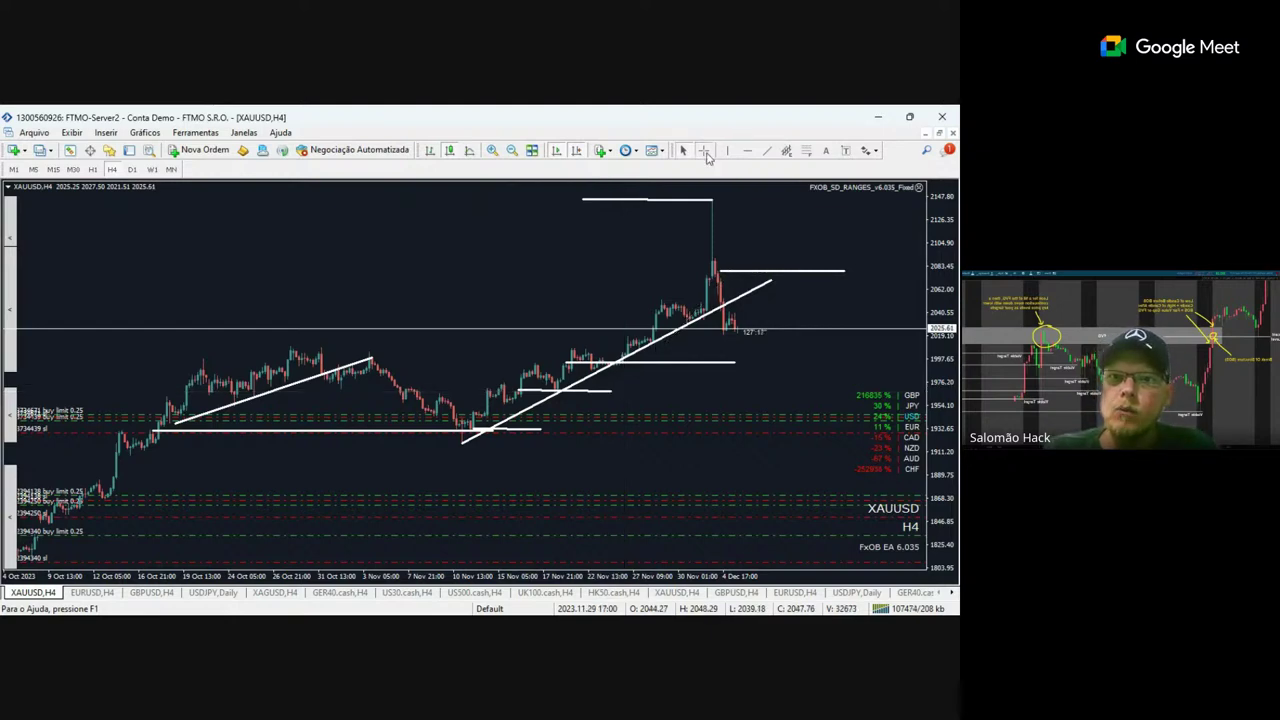
Measure the price distance from the horizontal line at about 1994 up to the line at about 2078.
click(704, 151)
drag(742, 362, 742, 271)
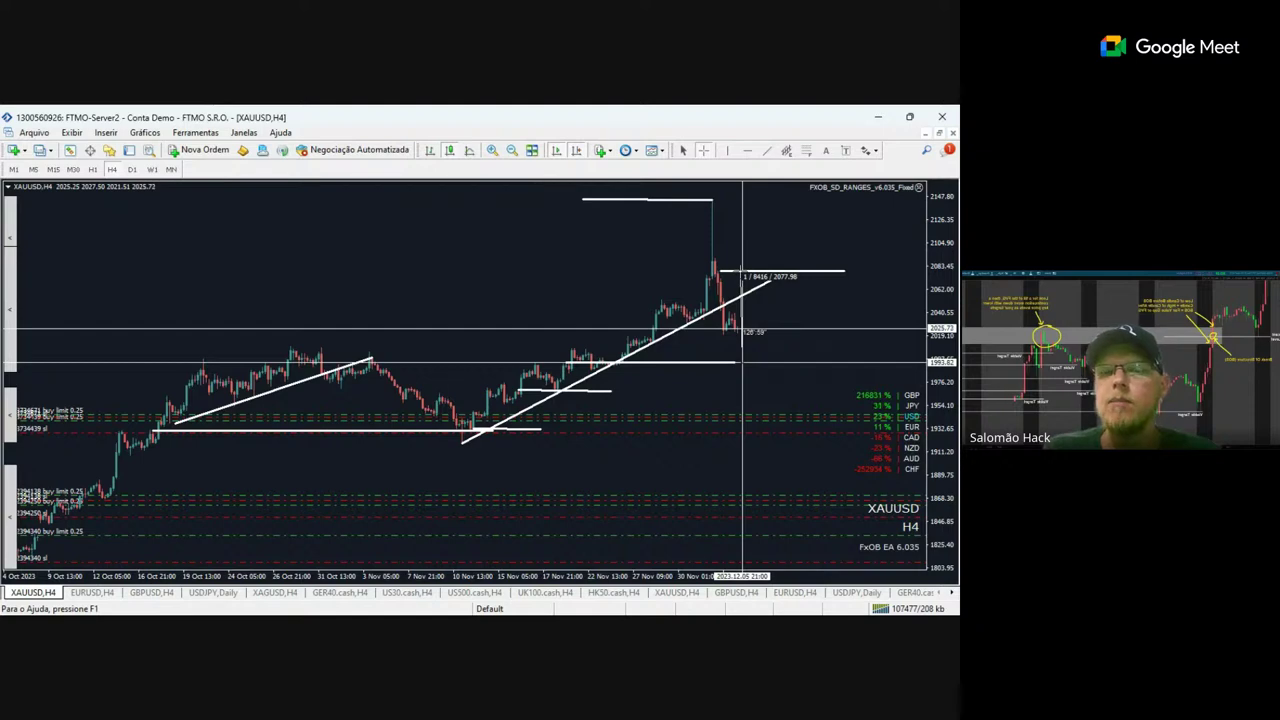
drag(739, 270, 737, 270)
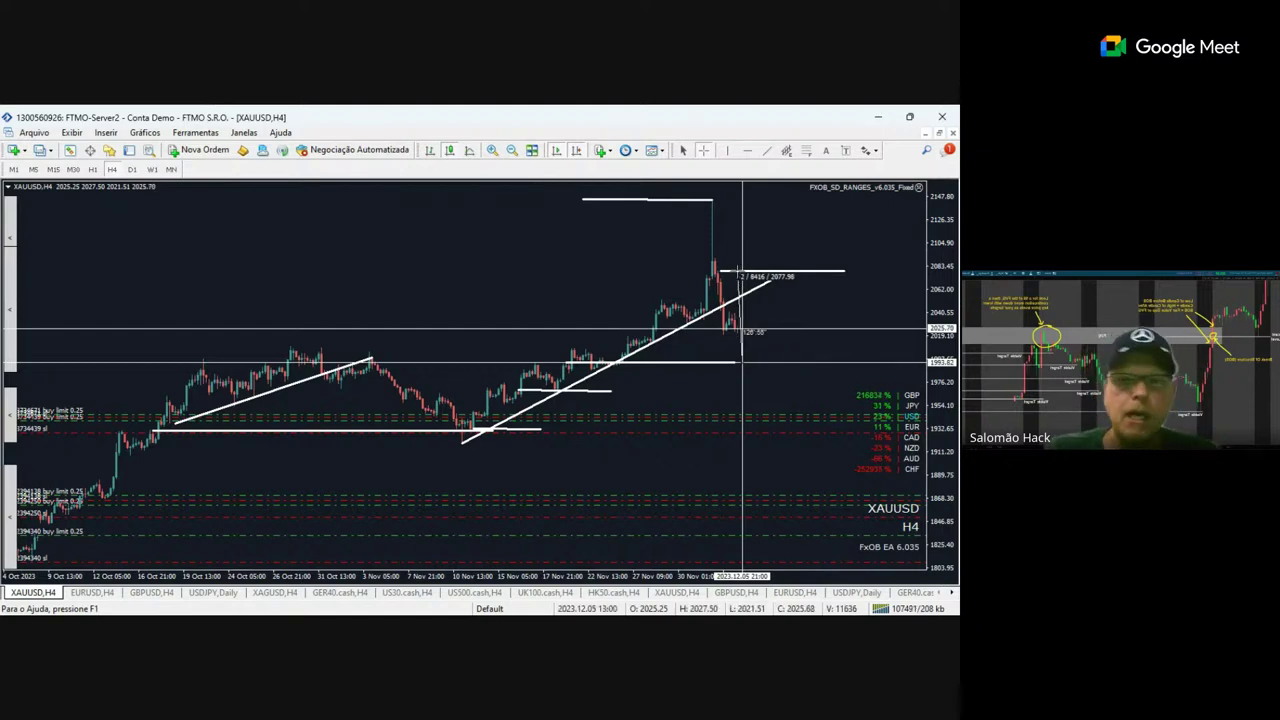
drag(742, 361, 742, 361)
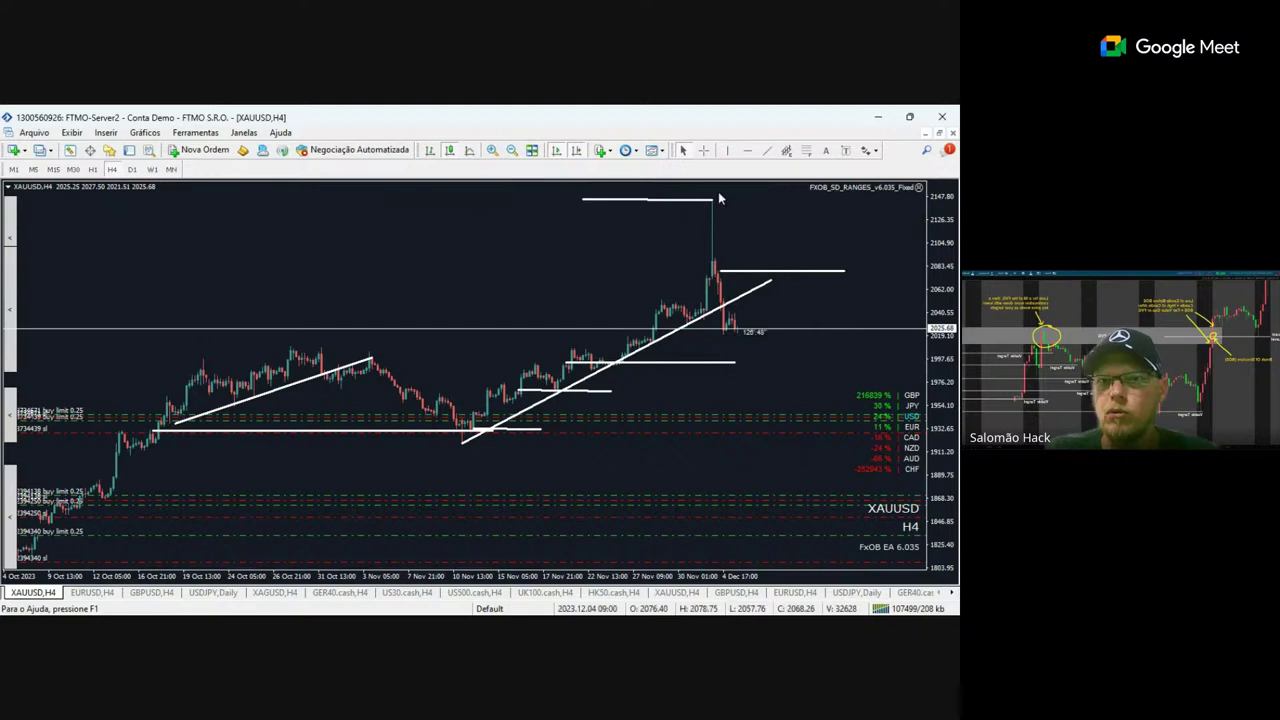
Draw a Fibonacci retracement from the late-October high down to the early-October low.
click(770, 150)
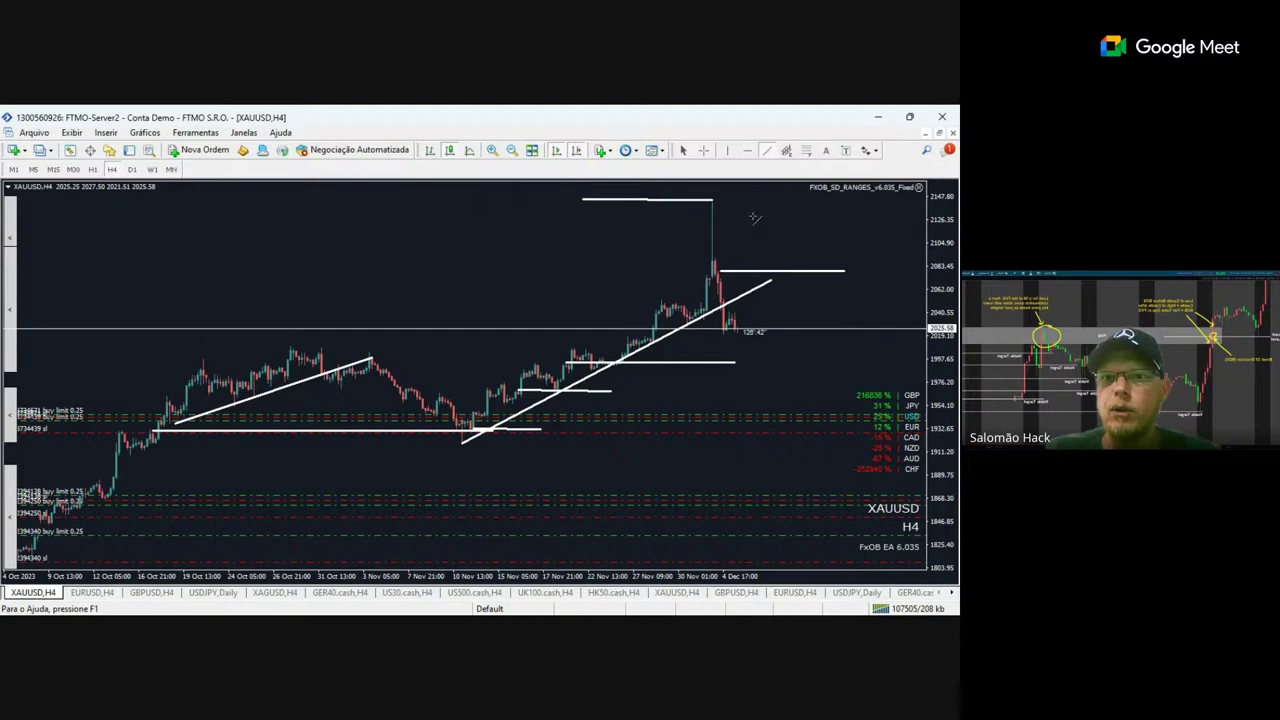
click(770, 150)
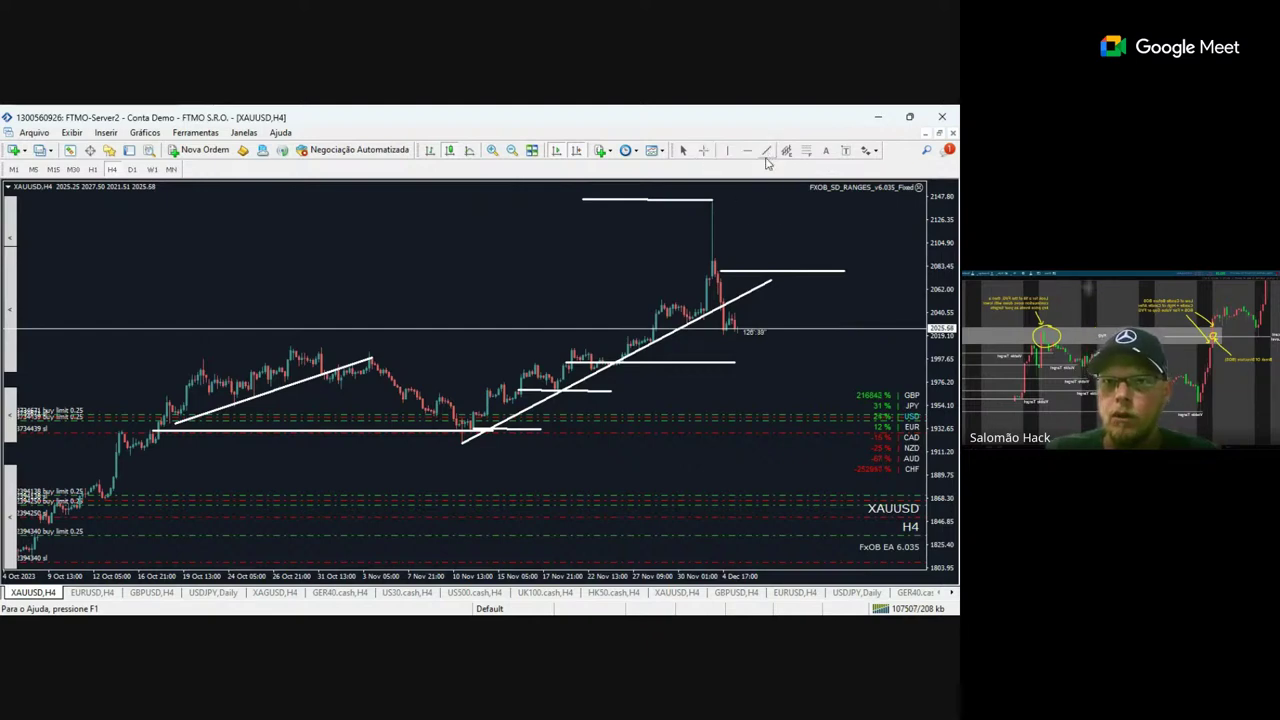
click(511, 150)
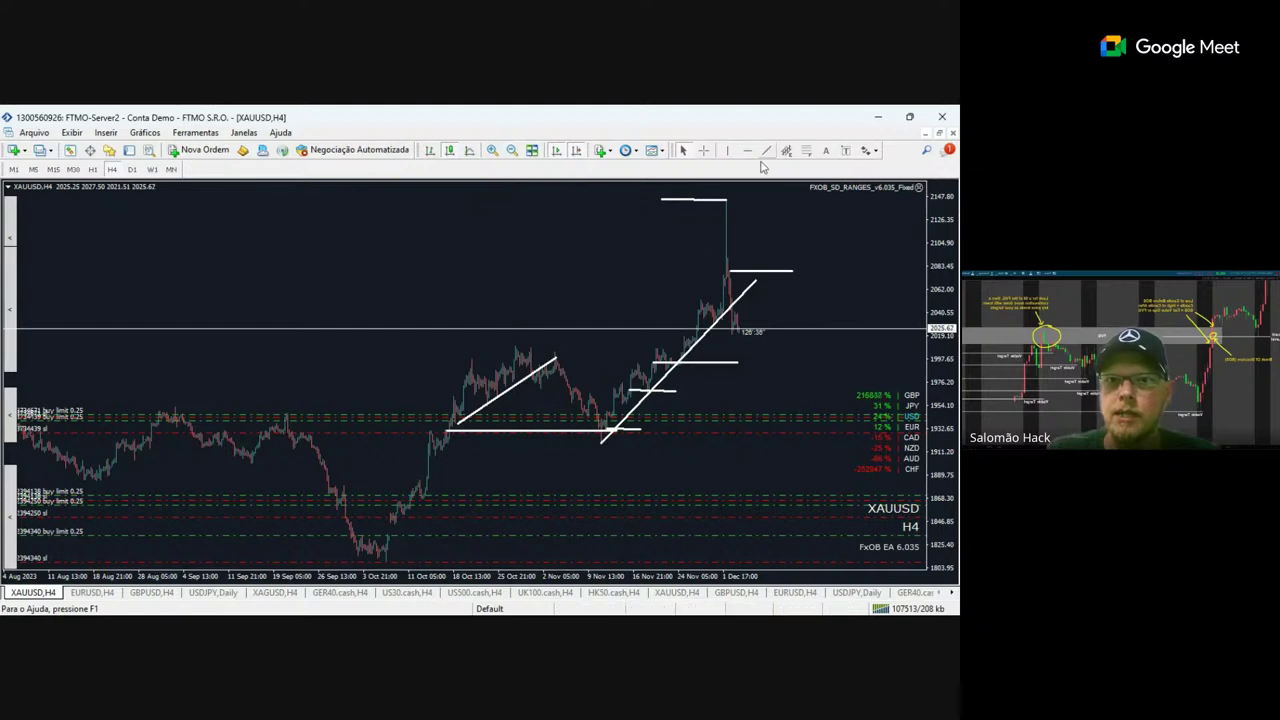
click(806, 150)
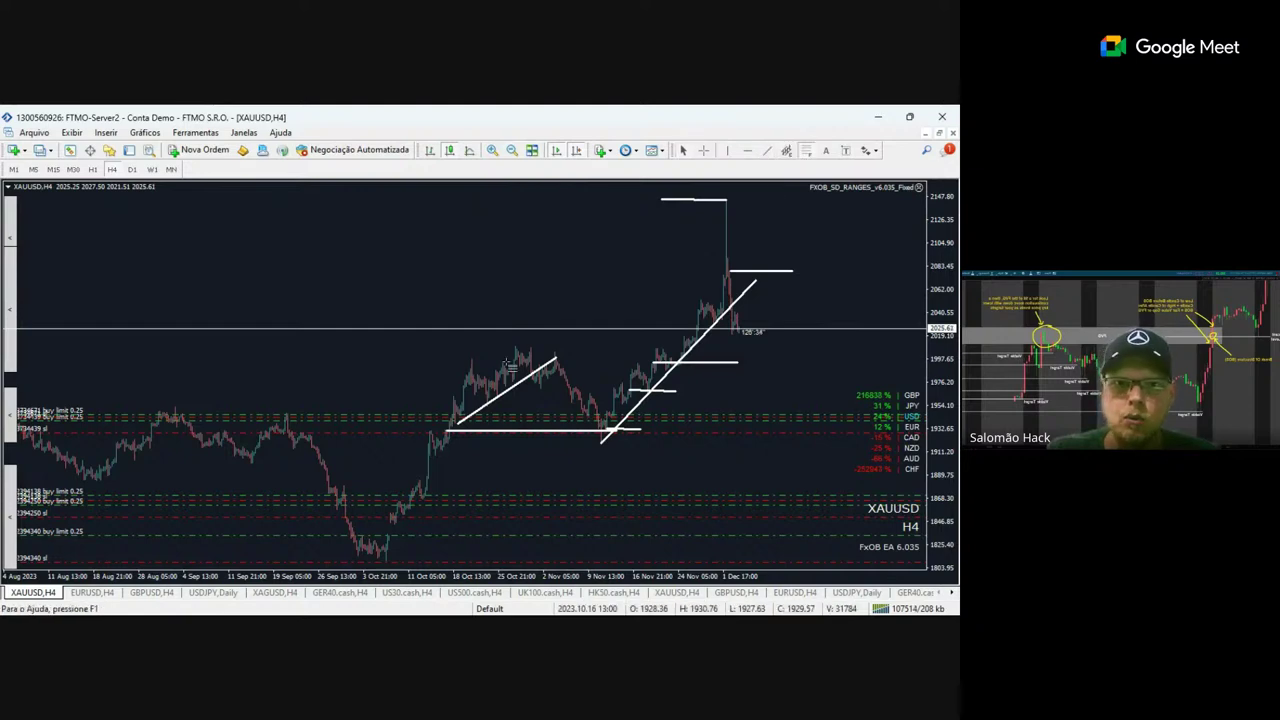
drag(516, 346, 390, 566)
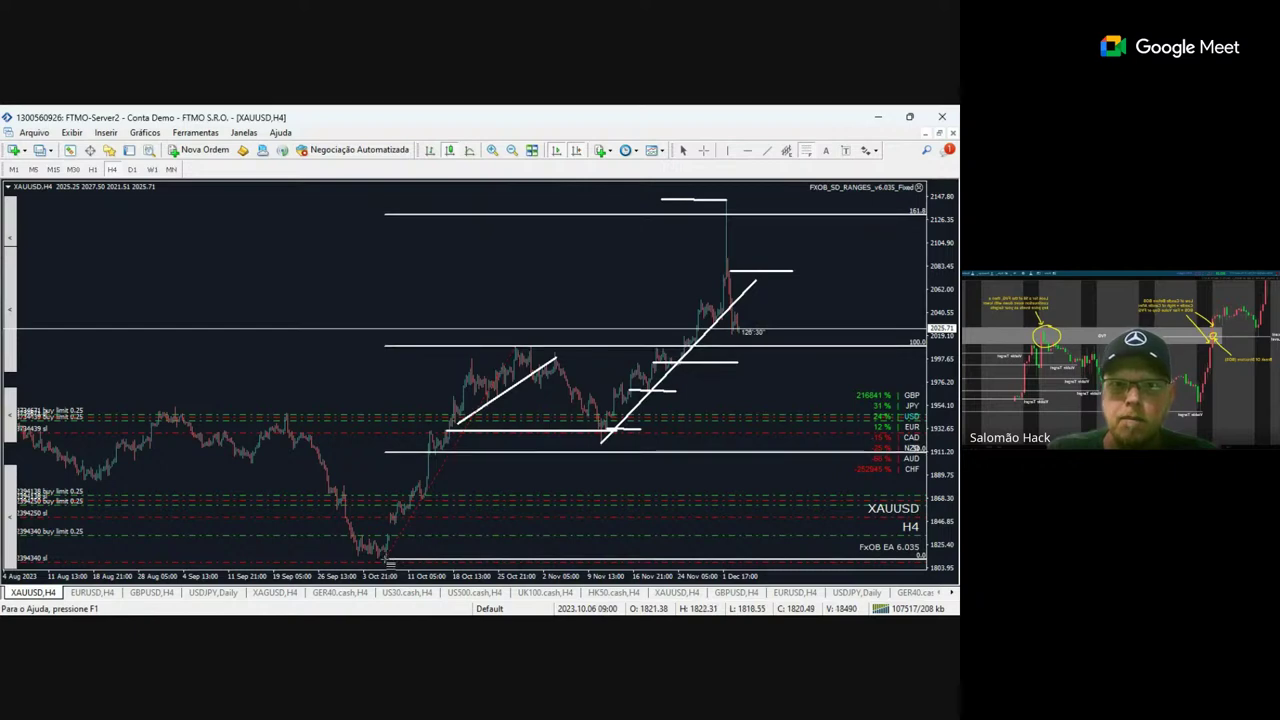
Draw a short pointer line toward the early-December spike high with the trend line tool.
click(769, 152)
drag(755, 196, 735, 207)
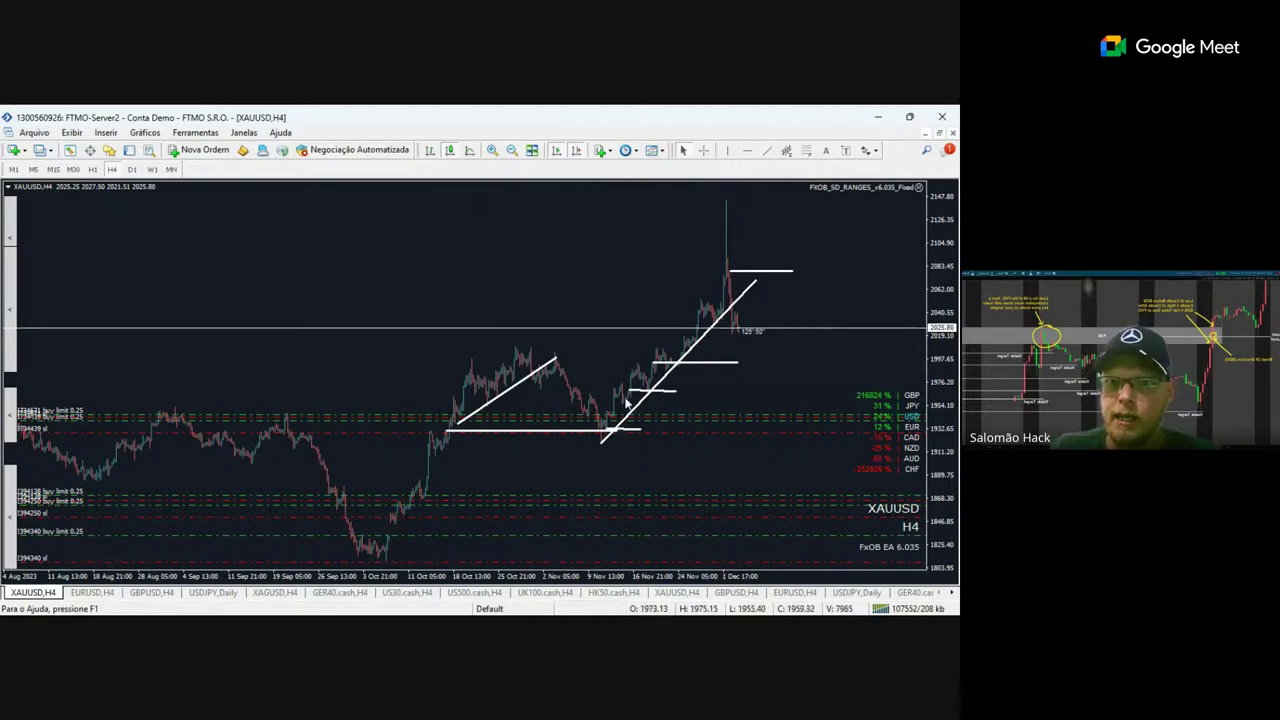
Delete the three short horizontal lines at about 1994, 1967 and 1933 along the November rise.
click(491, 150)
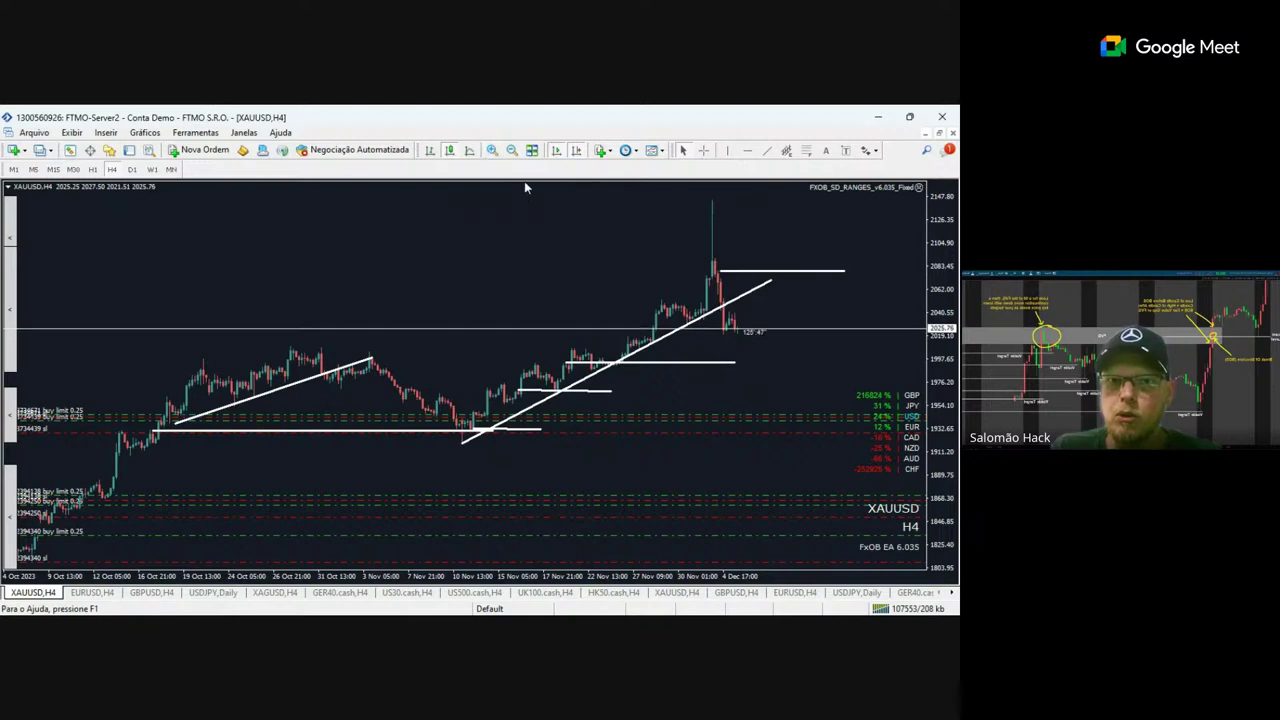
mouse_move(564, 397)
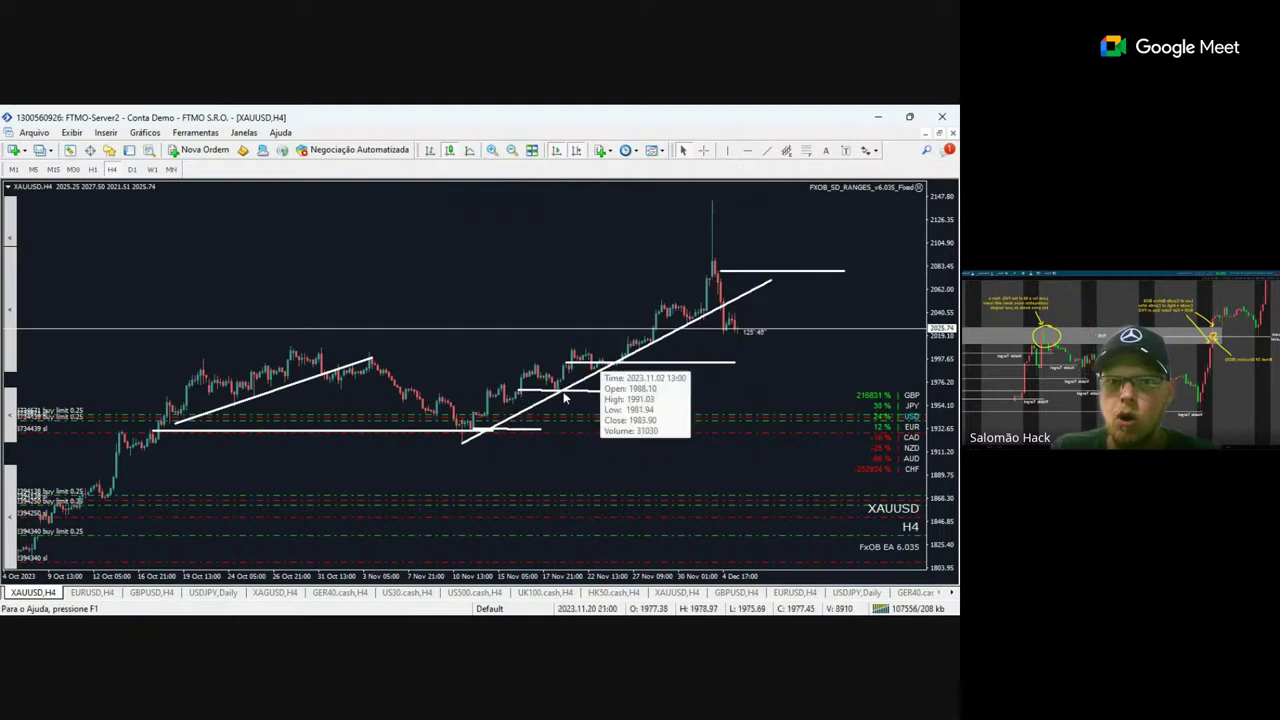
mouse_move(736, 333)
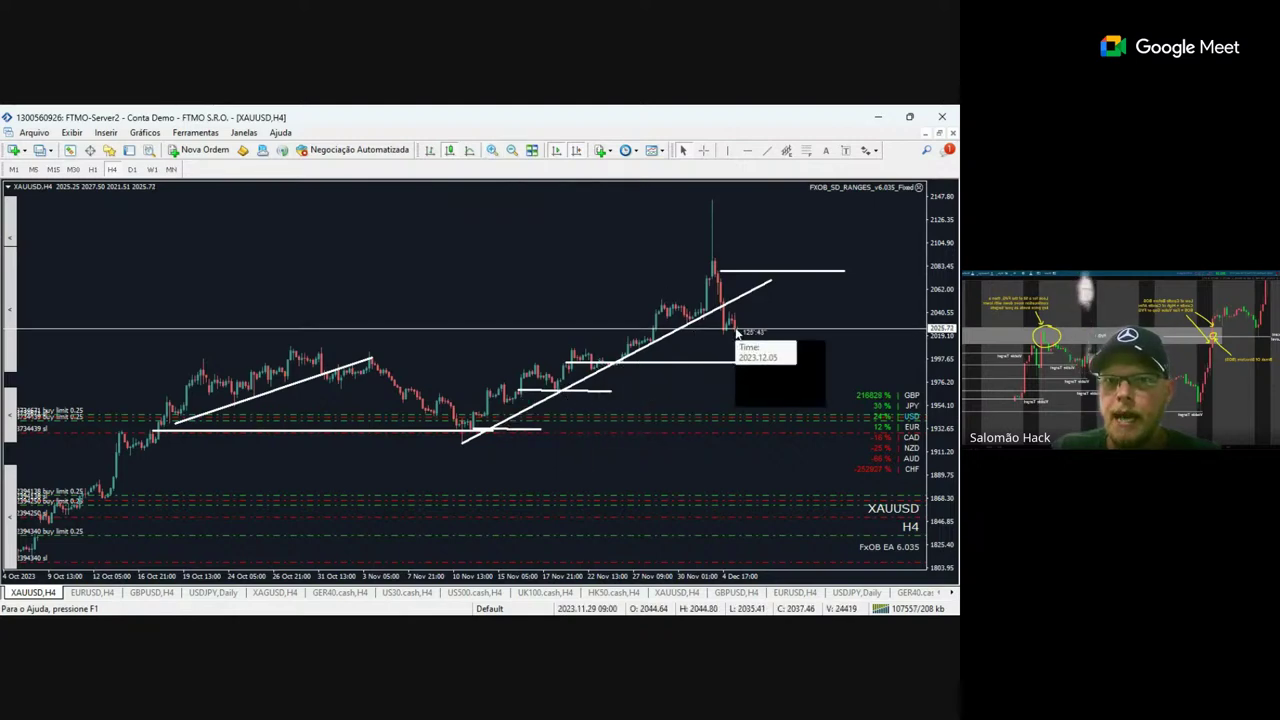
double_click(663, 362)
double_click(604, 395)
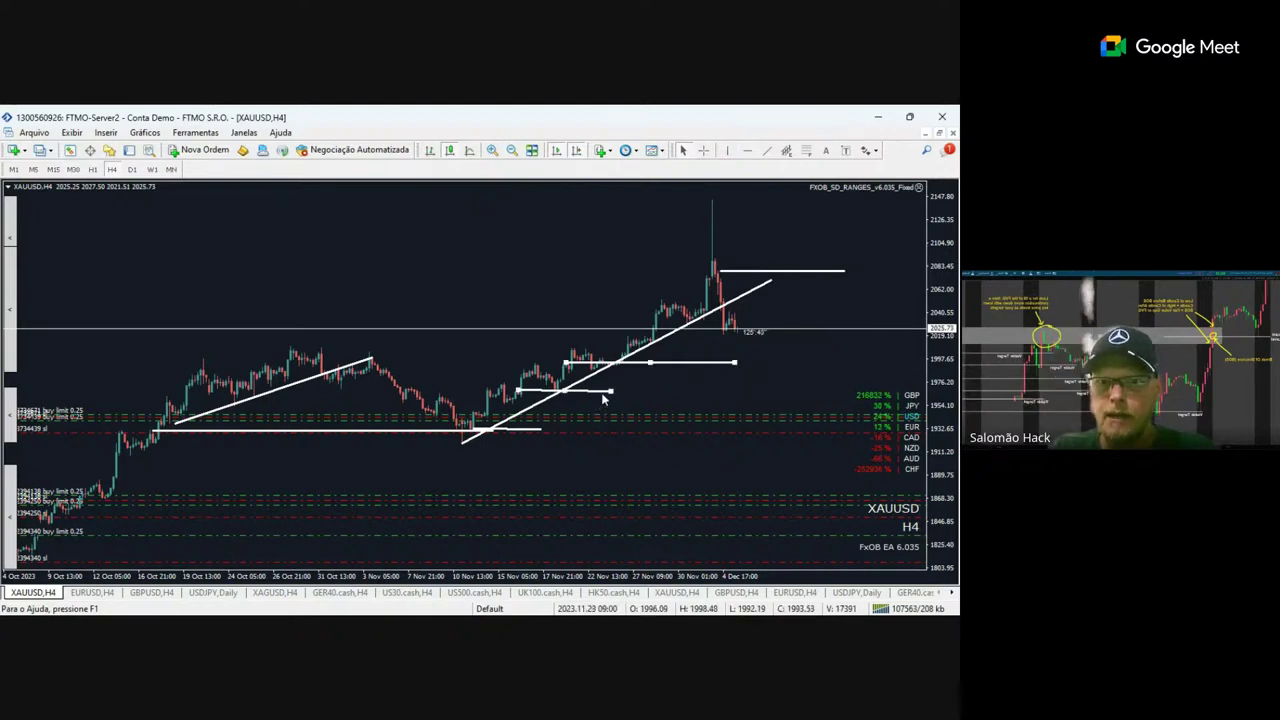
key(Delete)
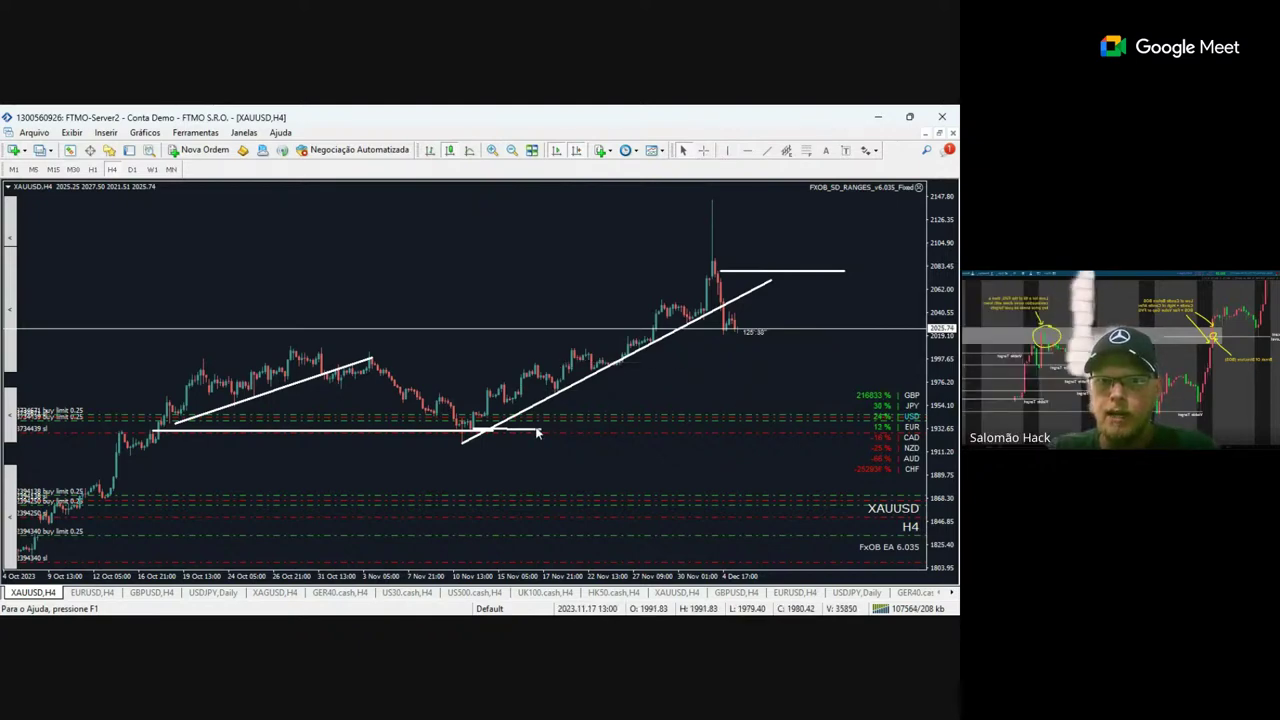
double_click(538, 432)
key(Delete)
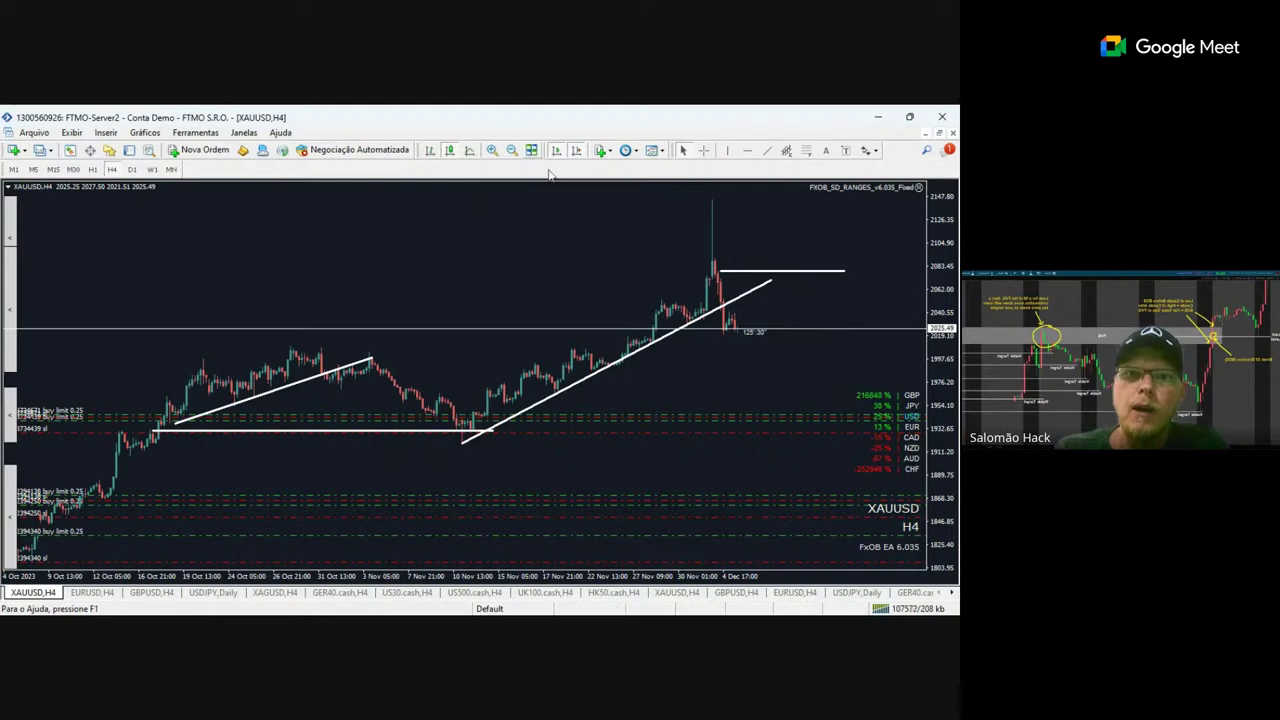
Mark the early-December spike high and the low of the latest drop with short trend lines.
click(511, 151)
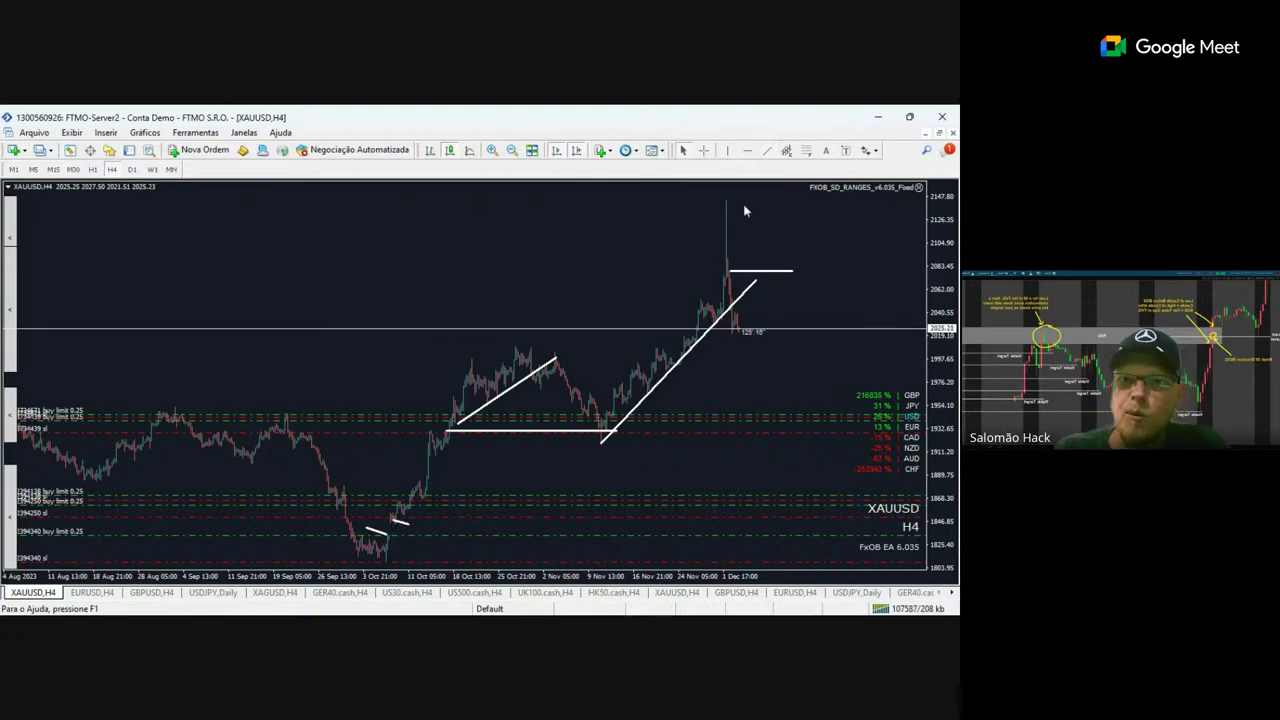
drag(718, 199, 732, 202)
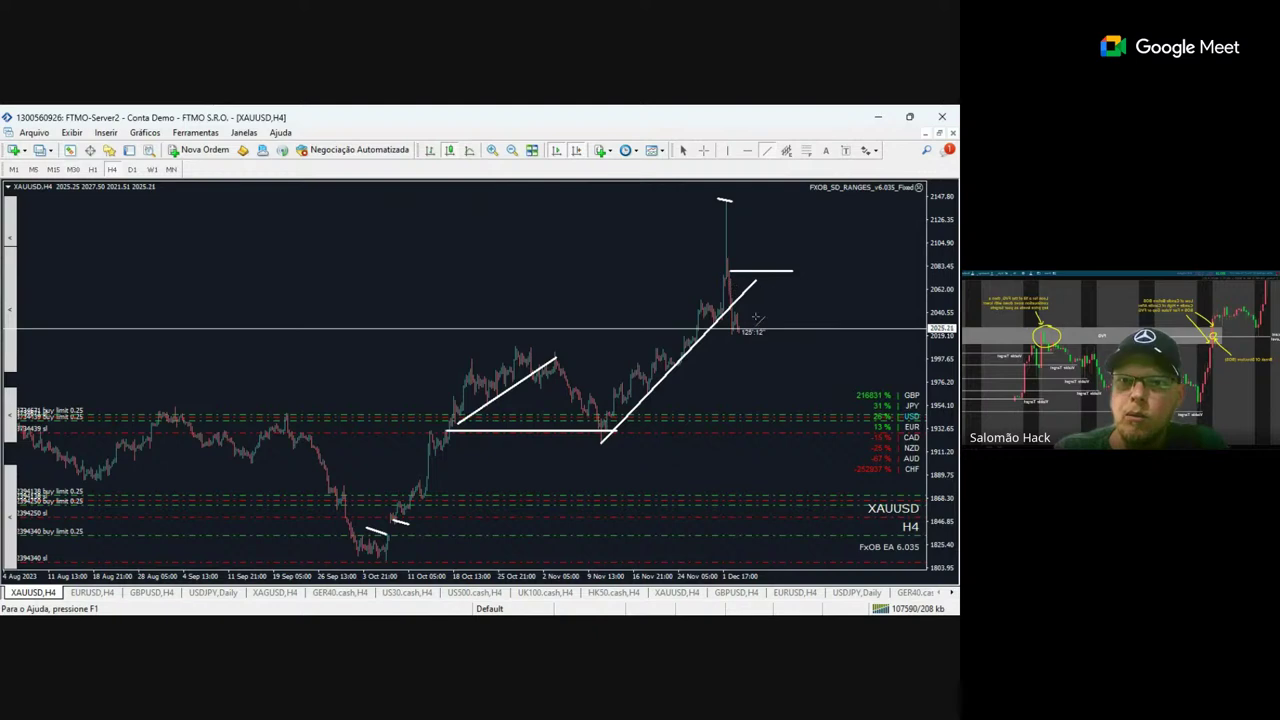
drag(724, 338, 757, 331)
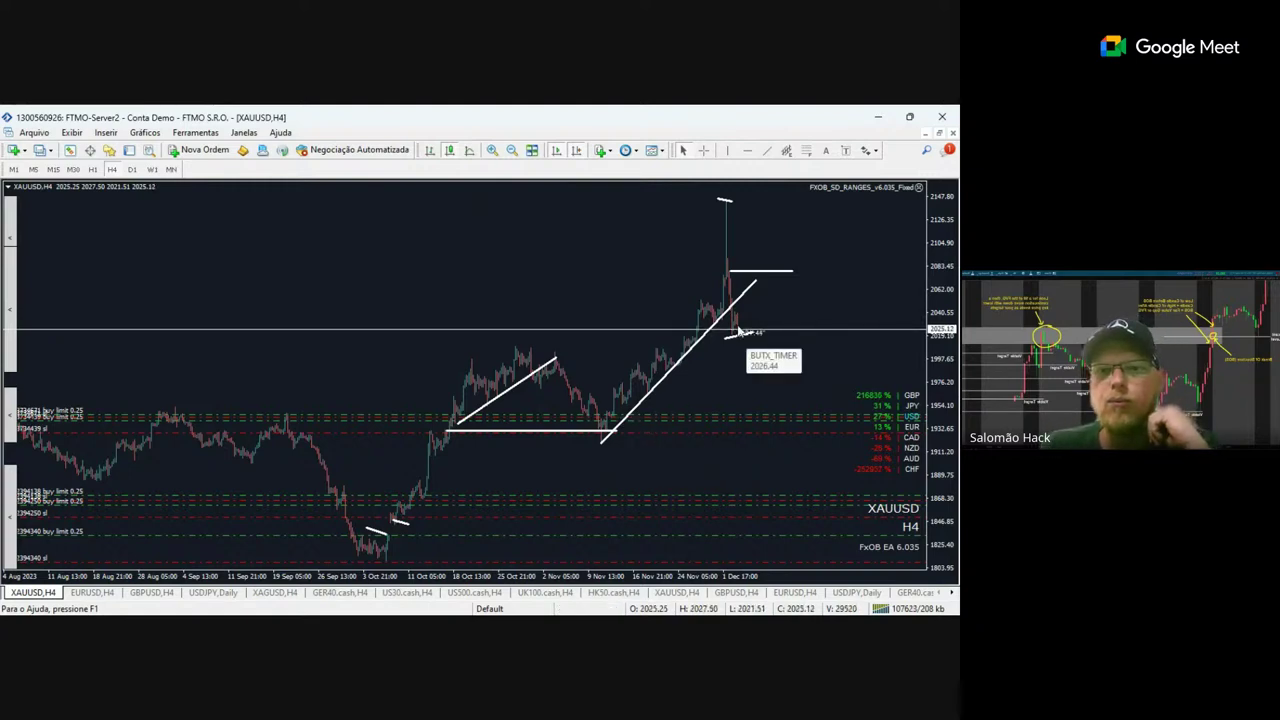
Delete the short trend line beneath the low of the latest drop.
click(494, 150)
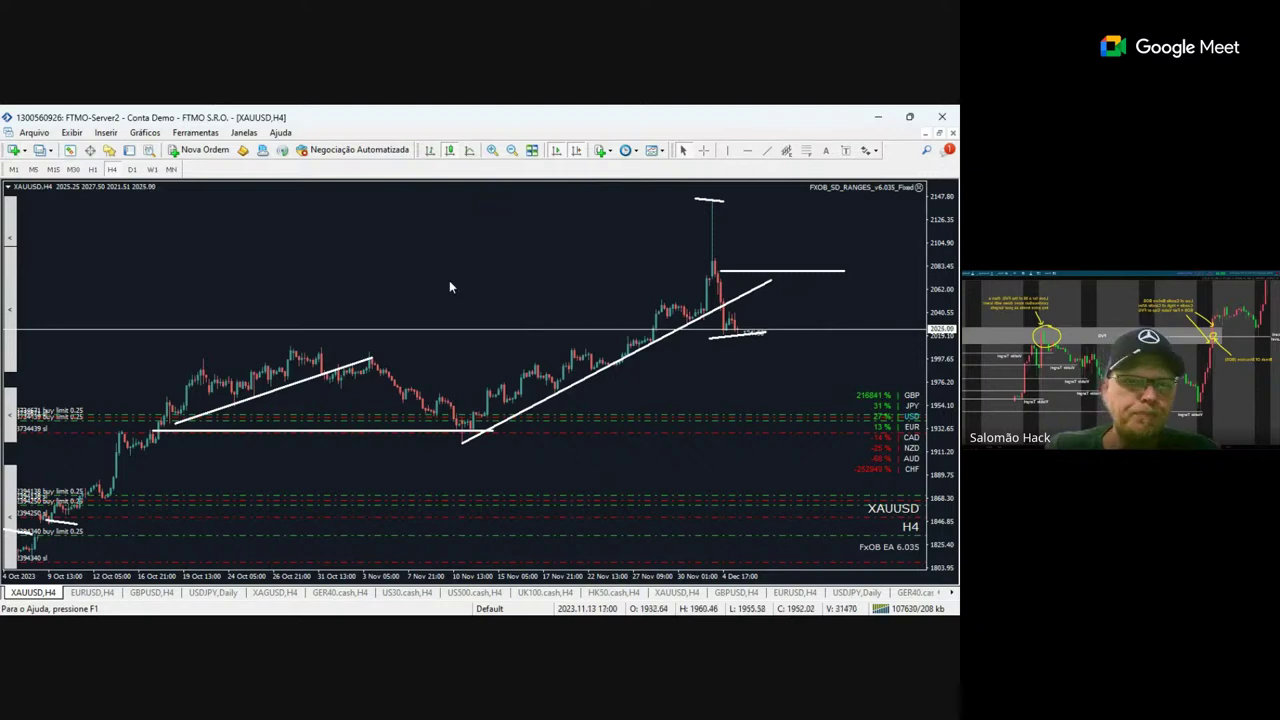
click(511, 151)
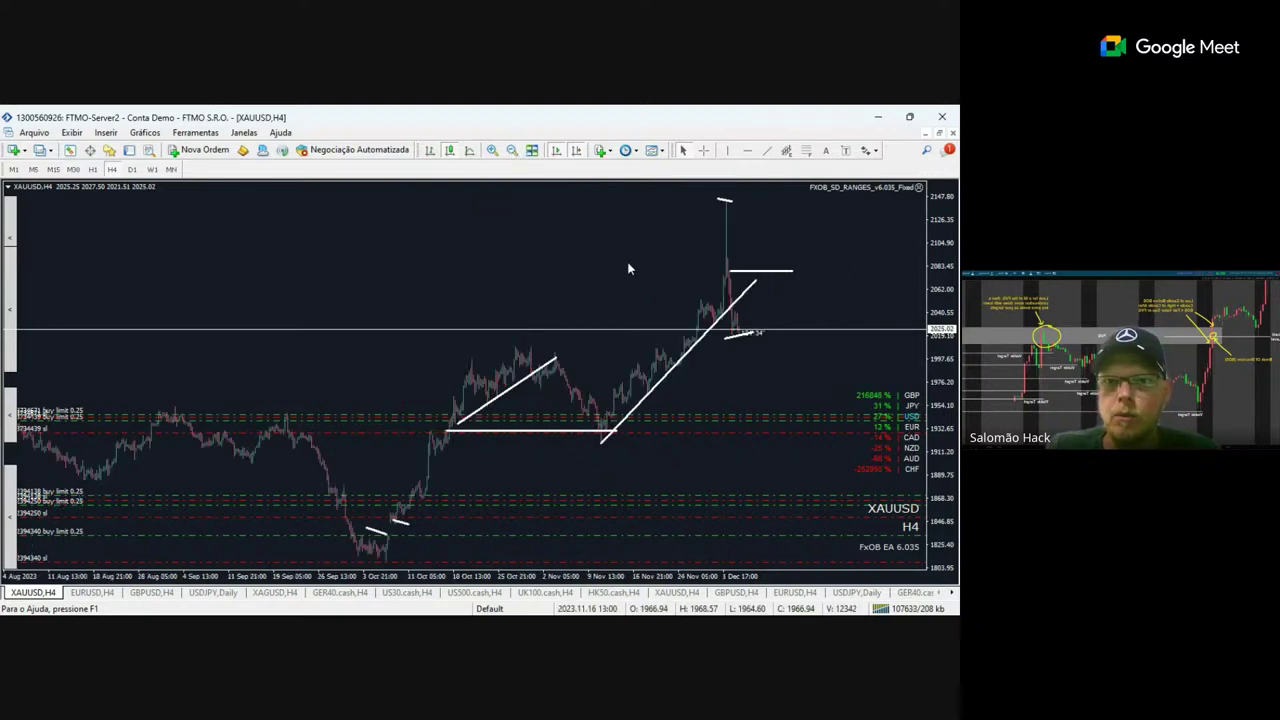
click(495, 151)
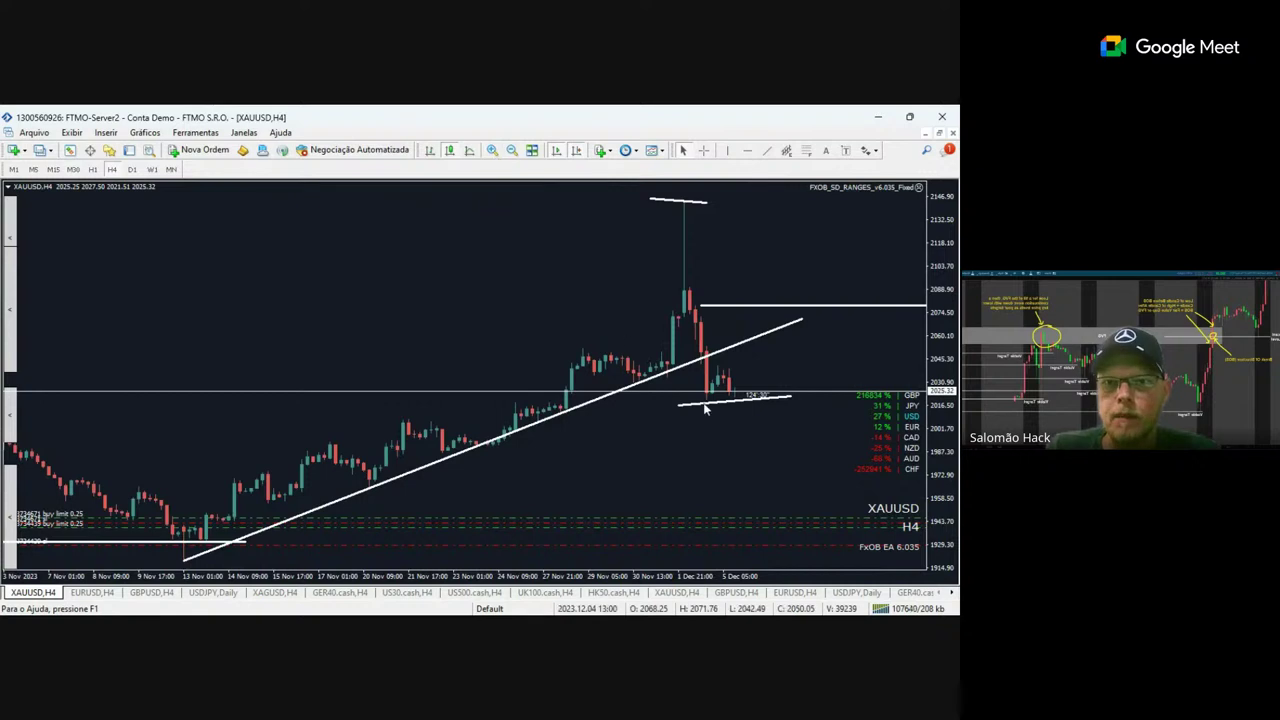
key(Delete)
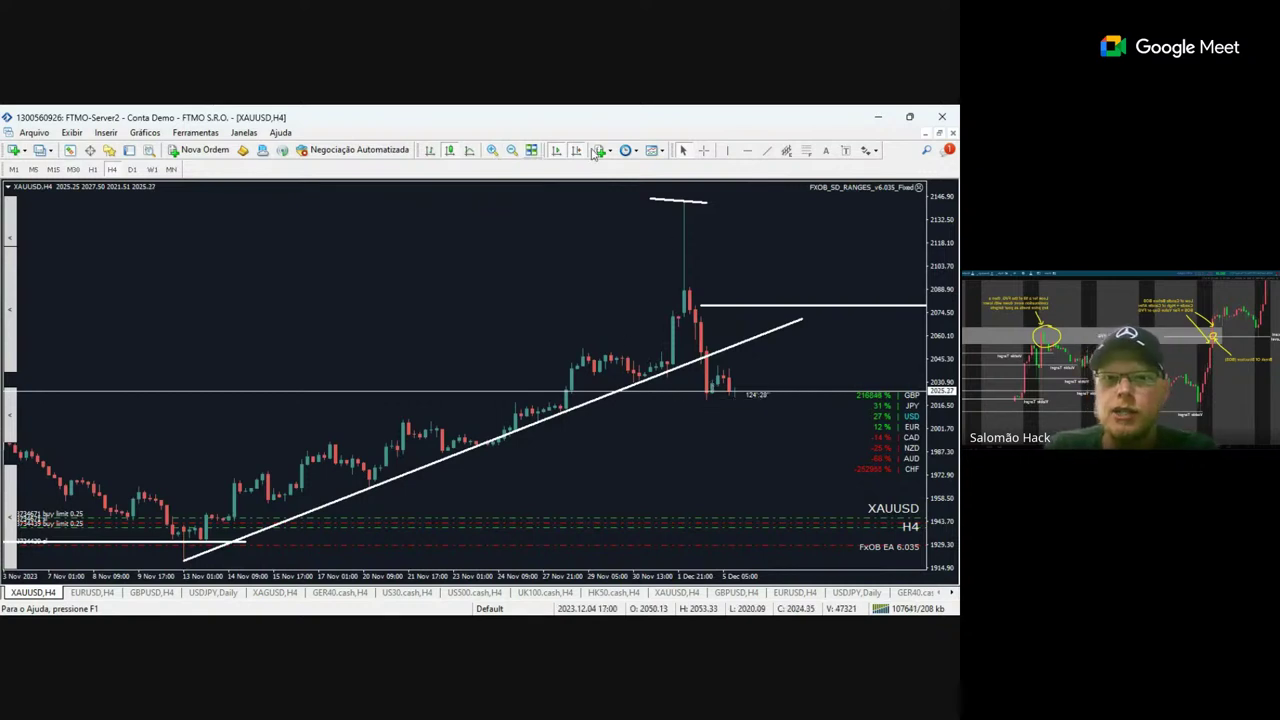
Draw a diagonal line rising from the start of the 2078 level and a horizontal line at about 2031 extending past the latest candle.
click(511, 151)
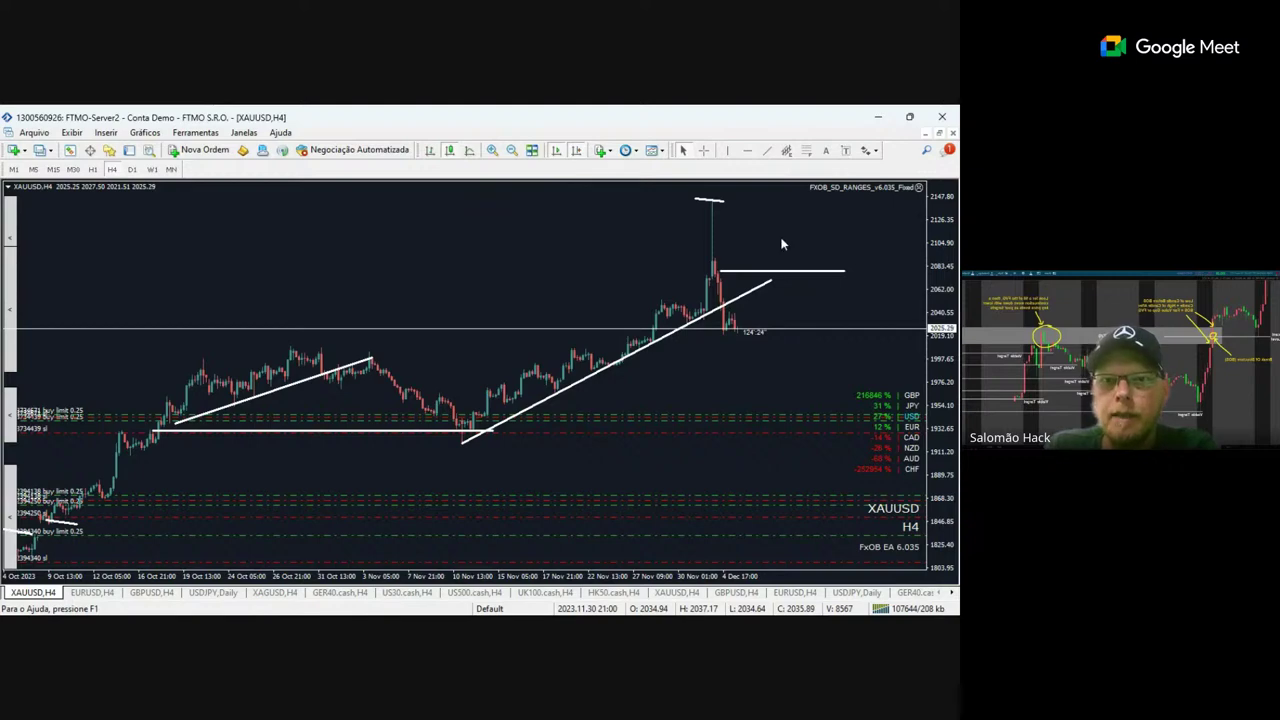
click(766, 150)
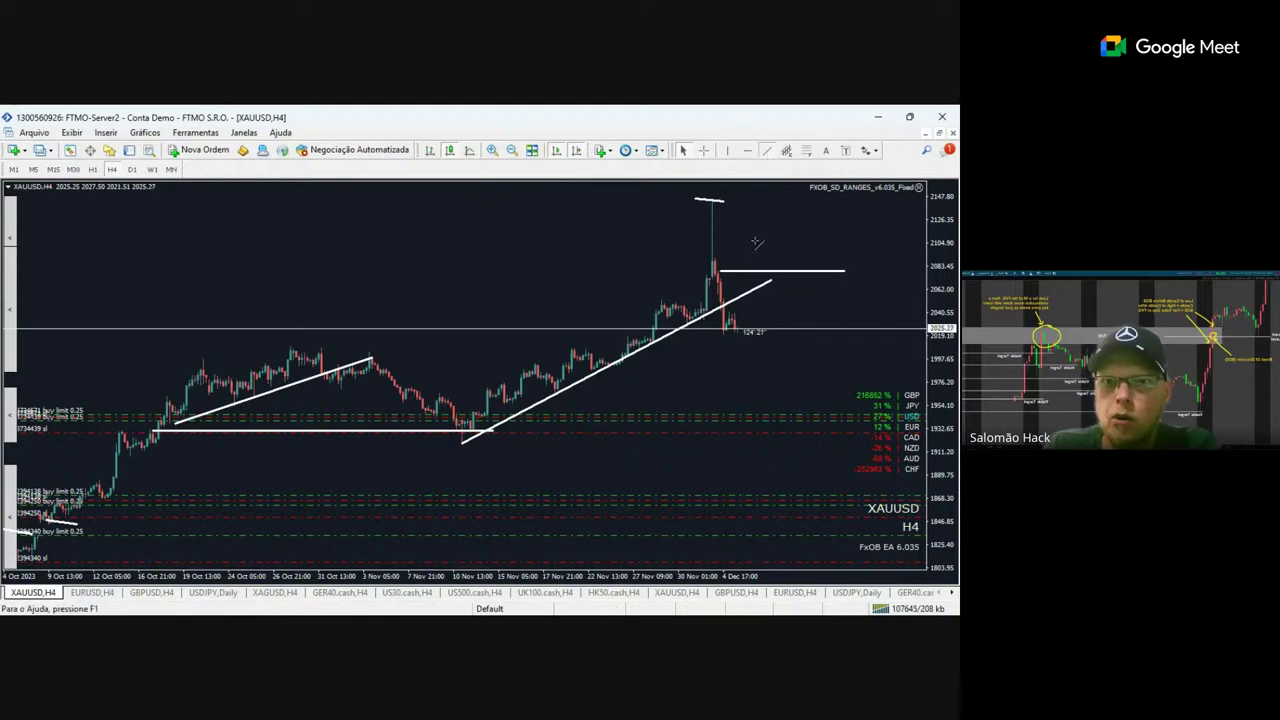
drag(743, 261, 714, 270)
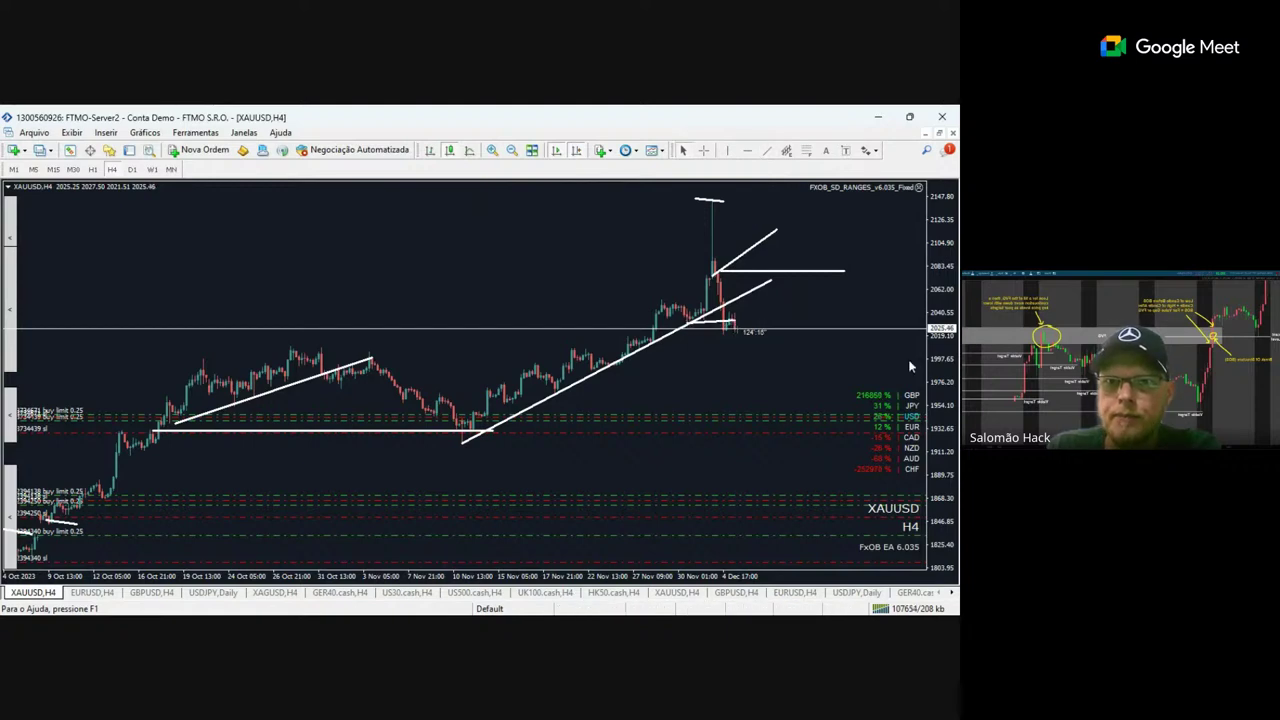
drag(737, 322, 788, 324)
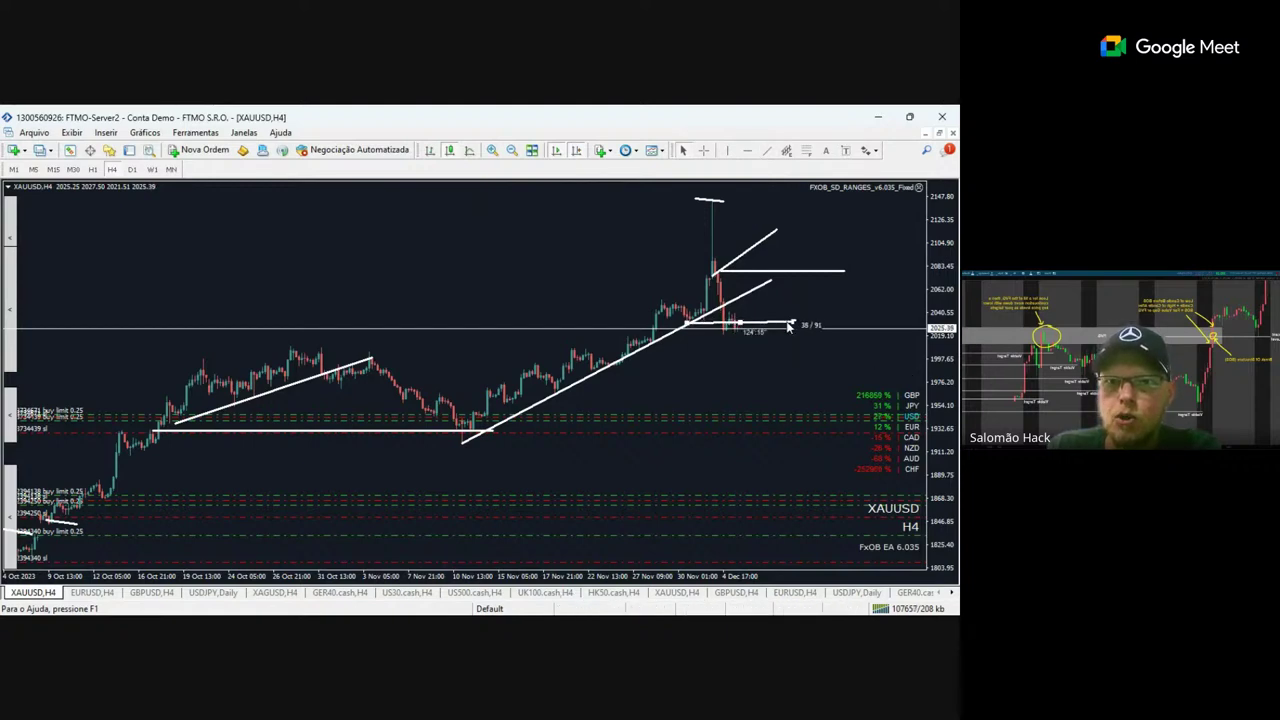
Delete the diagonal line above the 2078 level and the short mark on the spike high.
double_click(736, 262)
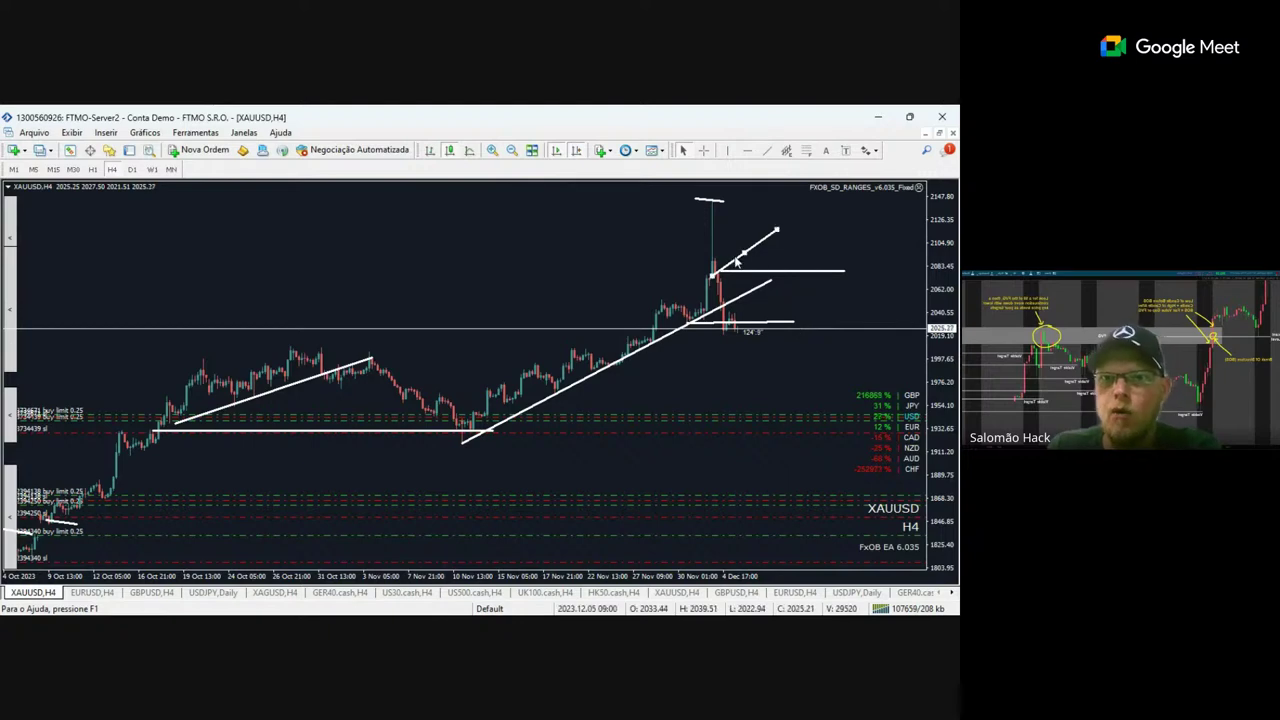
key(Delete)
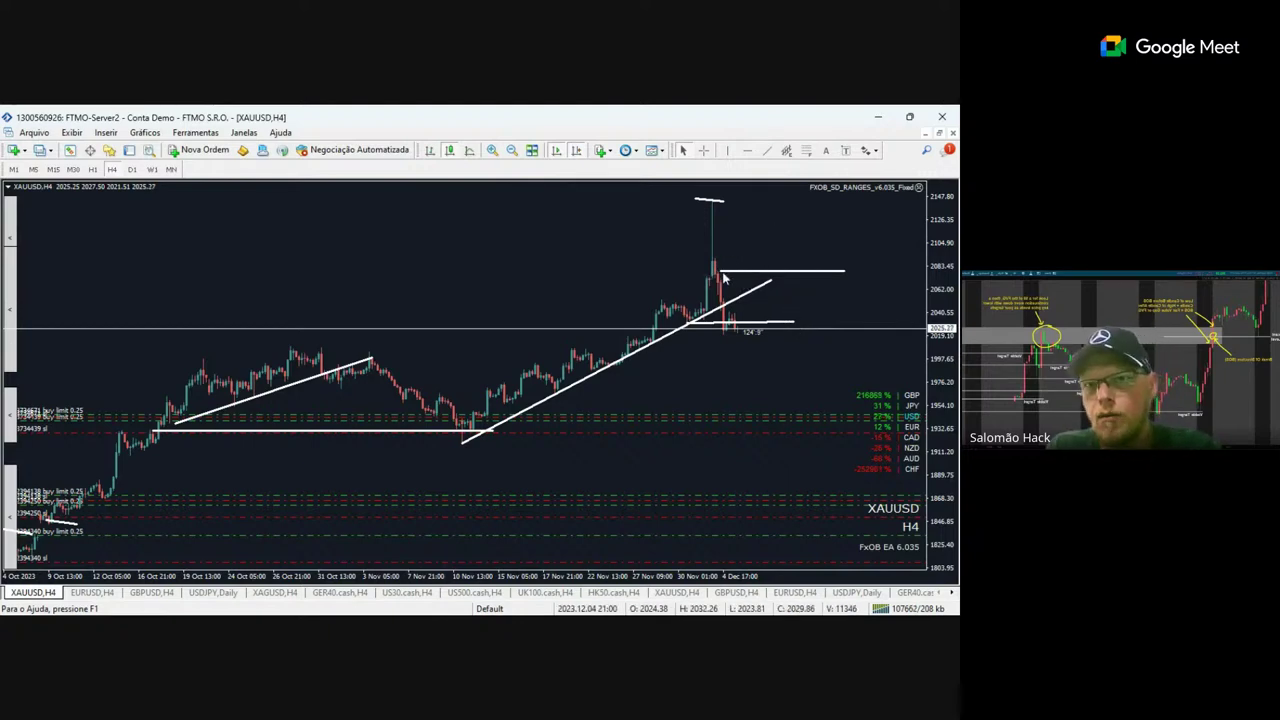
double_click(705, 199)
key(Delete)
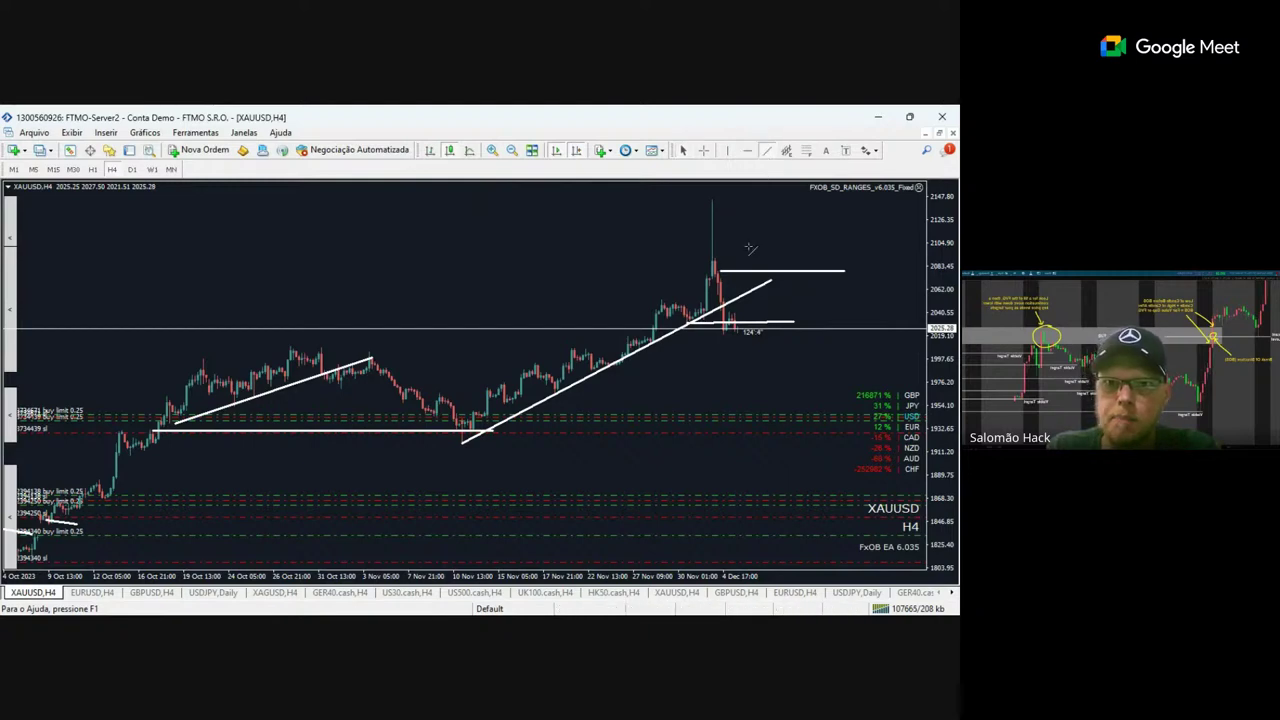
Draw an arrow at the start of the 2078 line, a line along the drop and a vertical line beside the spike's wick.
mouse_move(749, 244)
mouse_down()
mouse_move(720, 270)
mouse_move(735, 284)
mouse_up()
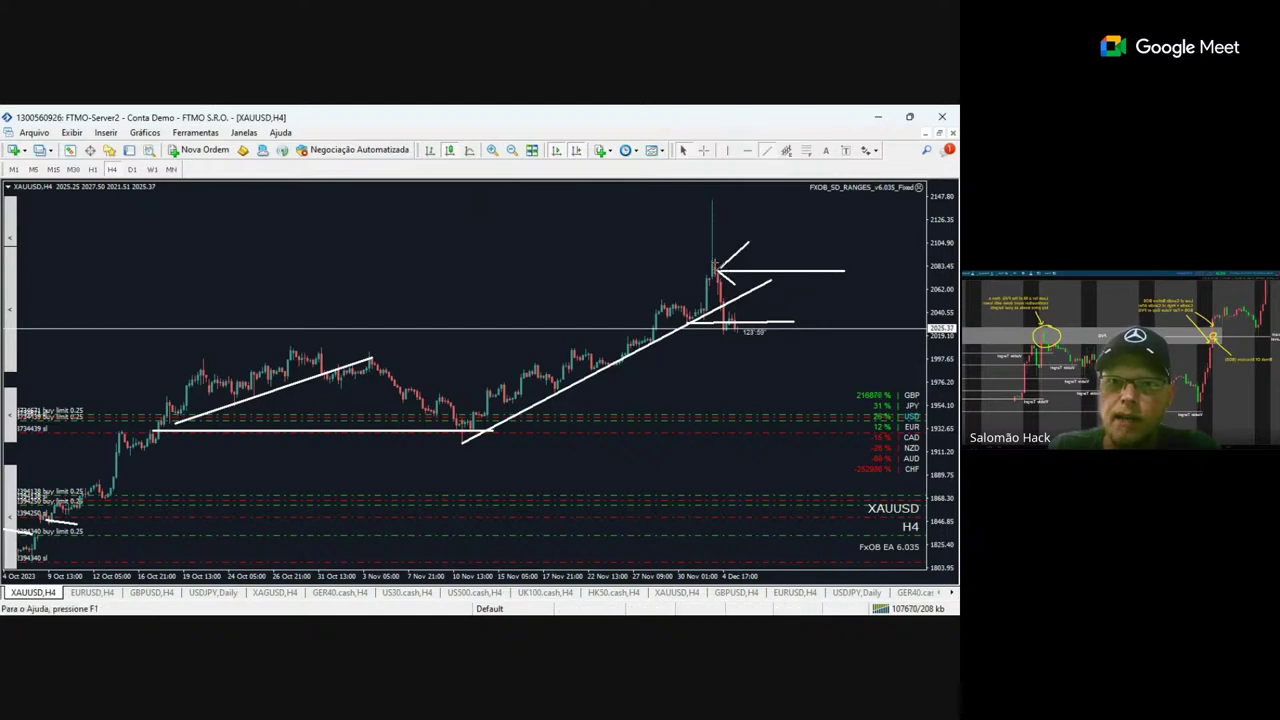
drag(716, 268, 727, 342)
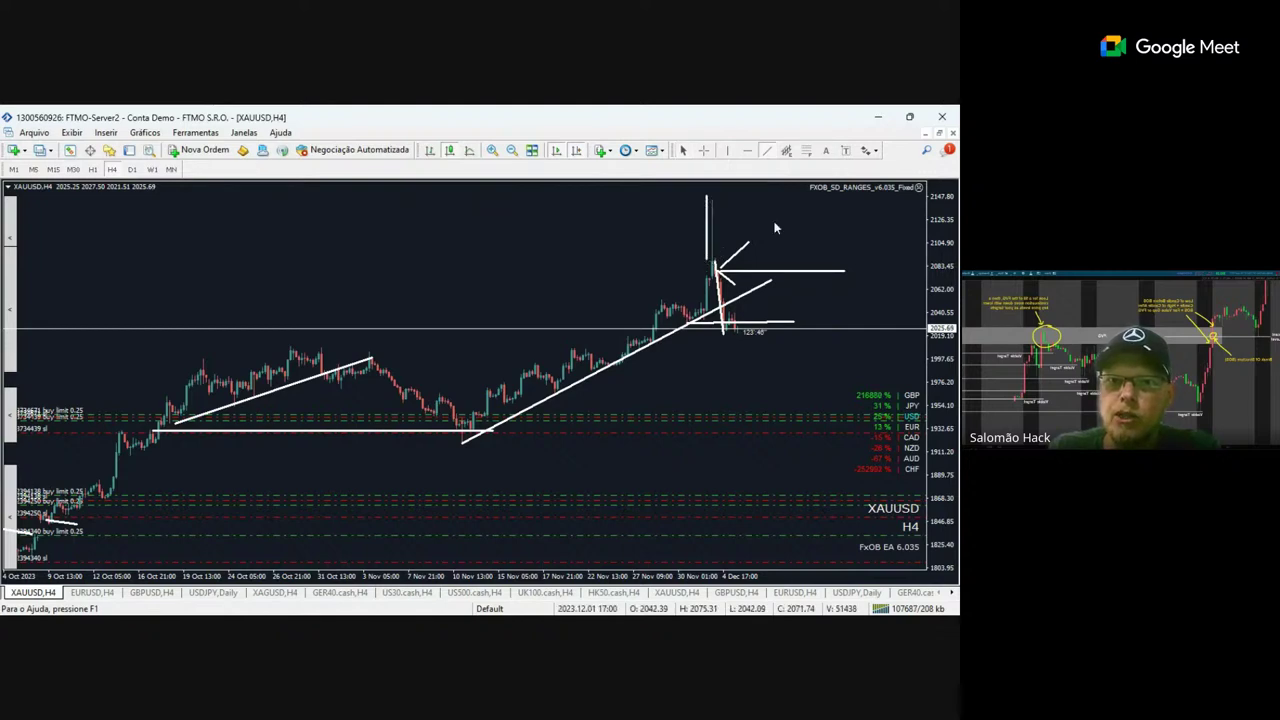
mouse_move(706, 257)
mouse_down()
mouse_move(813, 266)
mouse_move(857, 251)
mouse_move(845, 268)
mouse_up()
Delete the drawings around the December spike: wick line, arrow strokes, drop line and the horizontal lines at about 2078 and 2031.
double_click(708, 228)
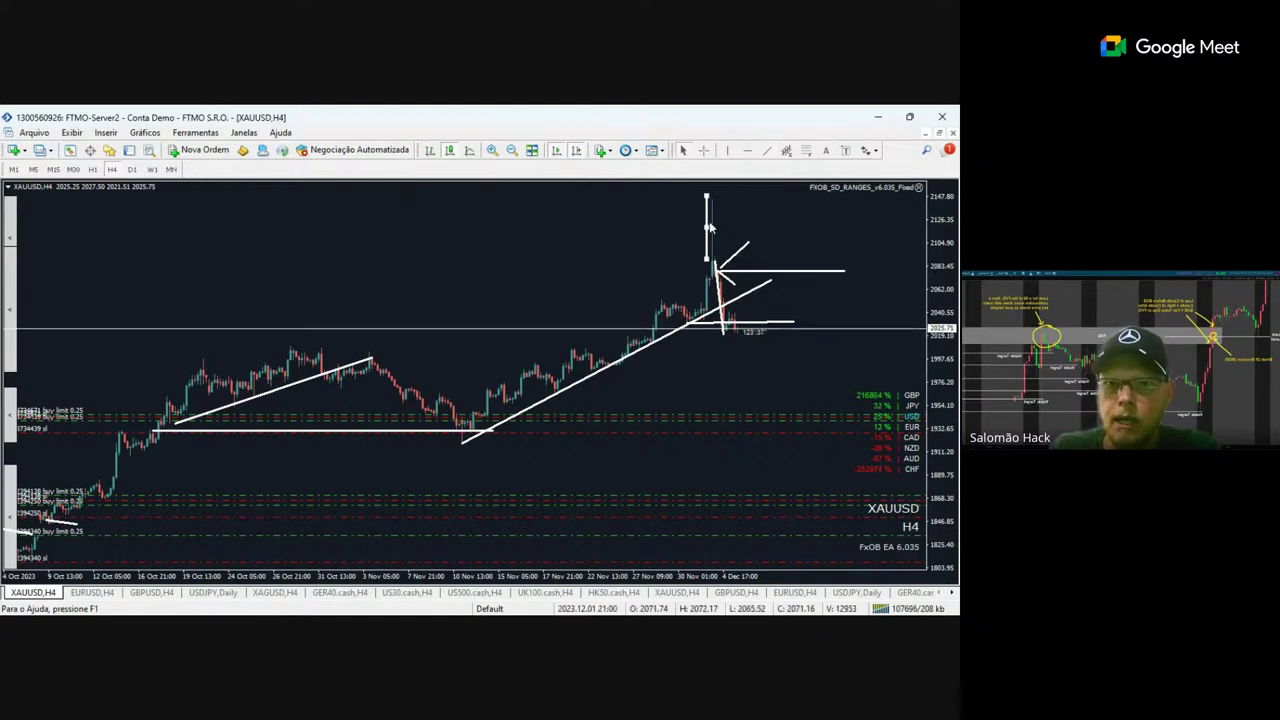
key(Delete)
double_click(764, 270)
key(Delete)
double_click(735, 256)
key(Delete)
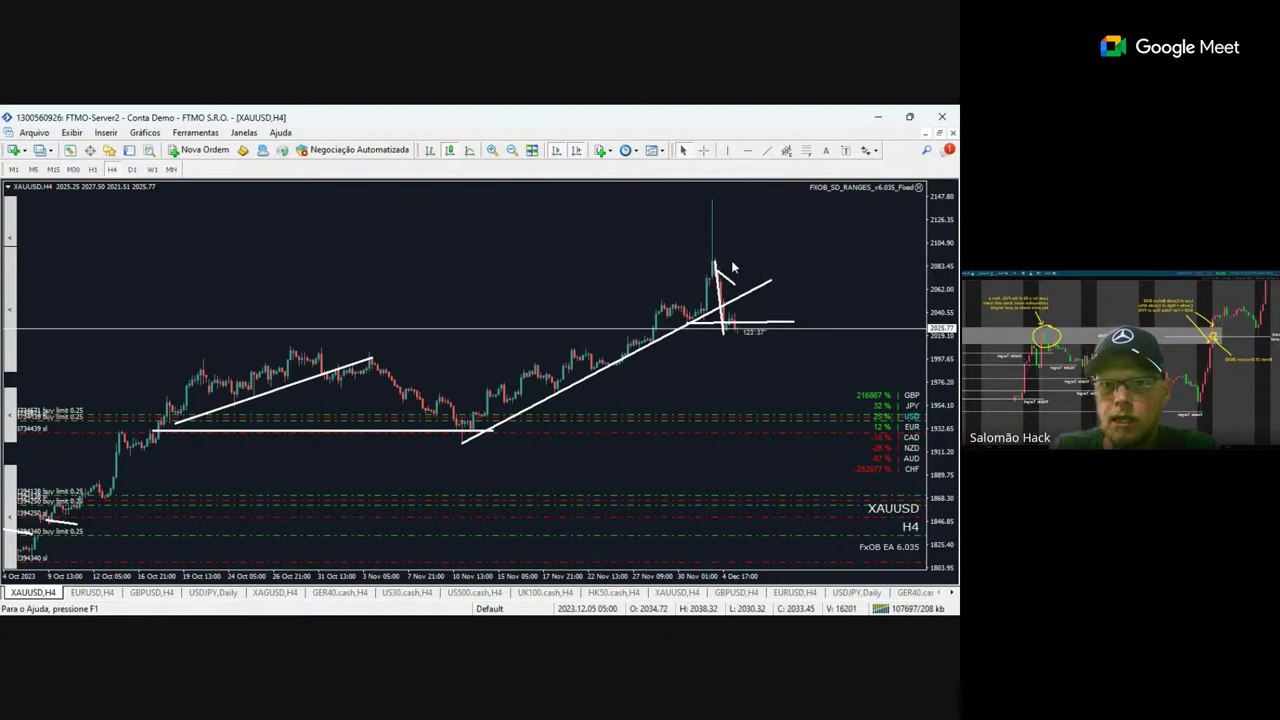
double_click(722, 285)
key(Delete)
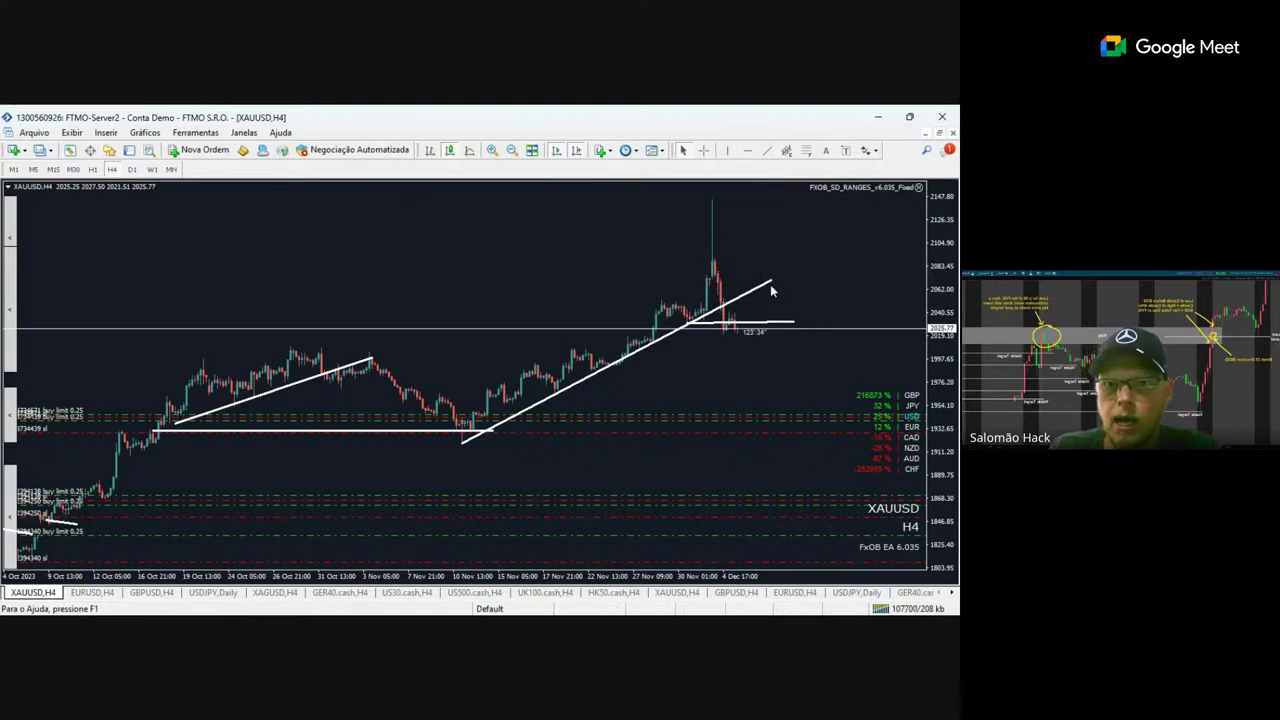
double_click(790, 321)
key(Delete)
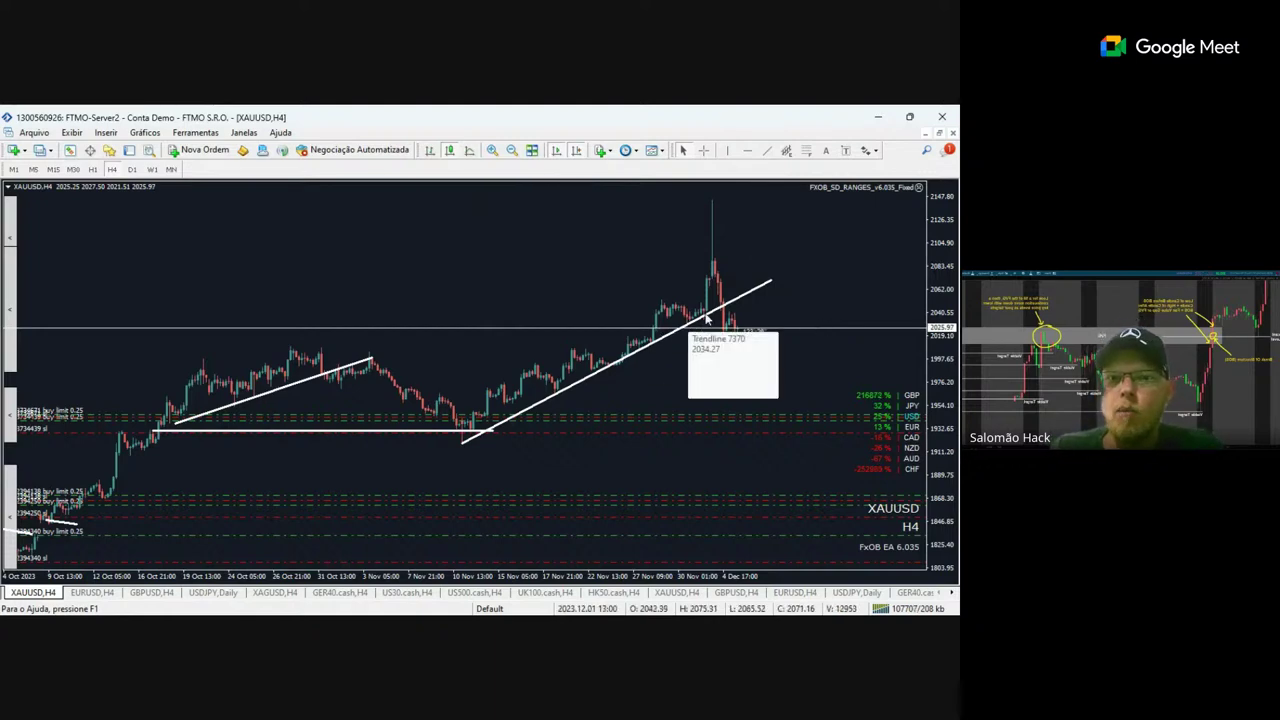
Draw horizontal lines at about 2018 and 1994 from the late-November candles, plus a short line over the 27 November consolidation.
click(766, 151)
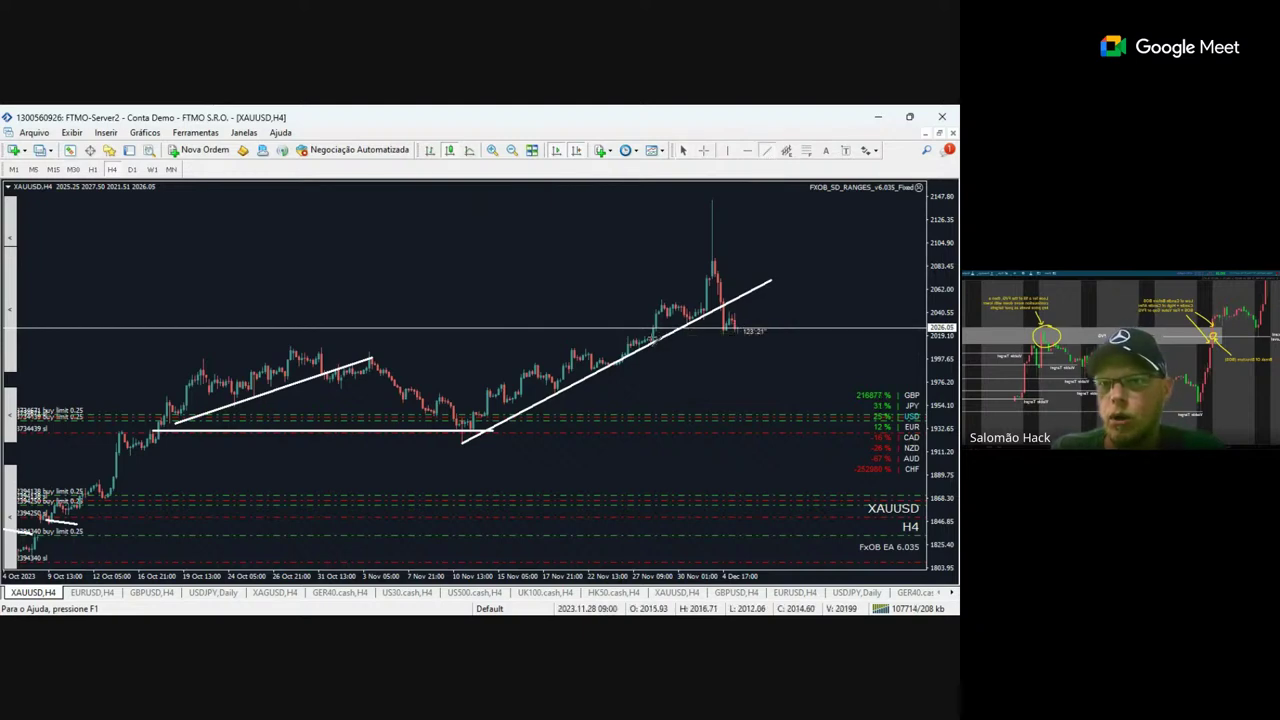
drag(650, 338, 792, 339)
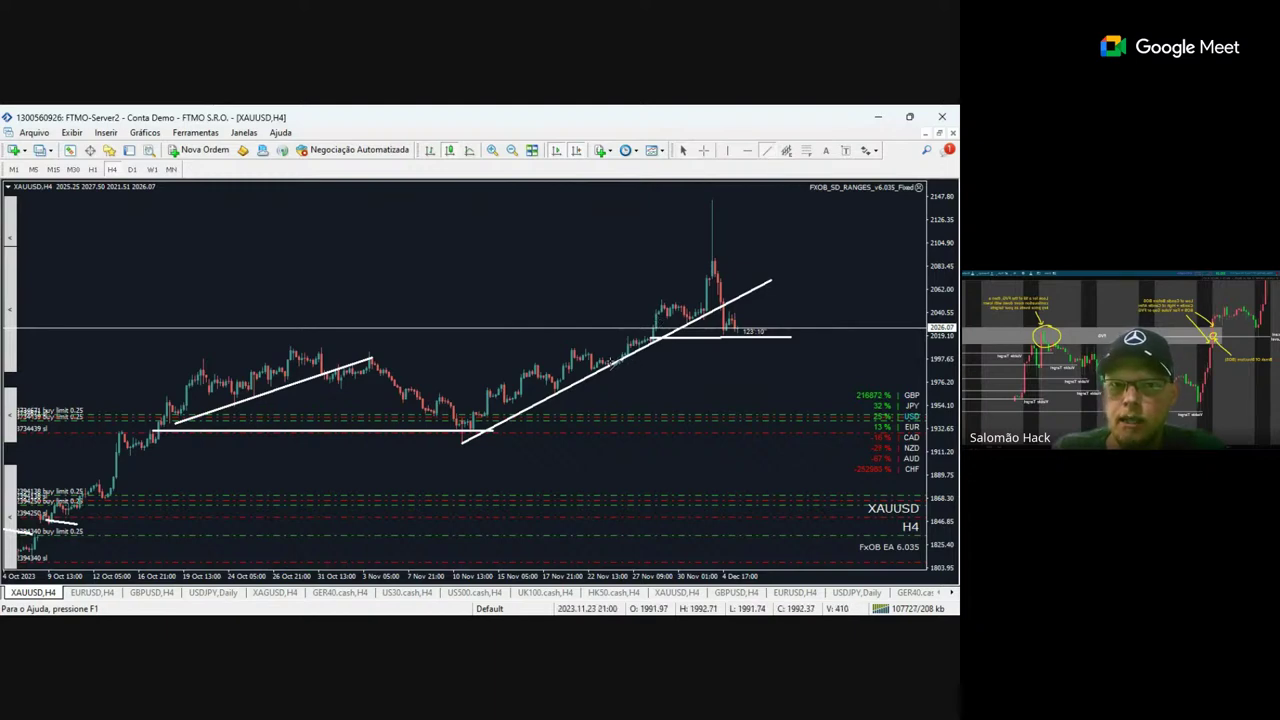
drag(611, 361, 773, 364)
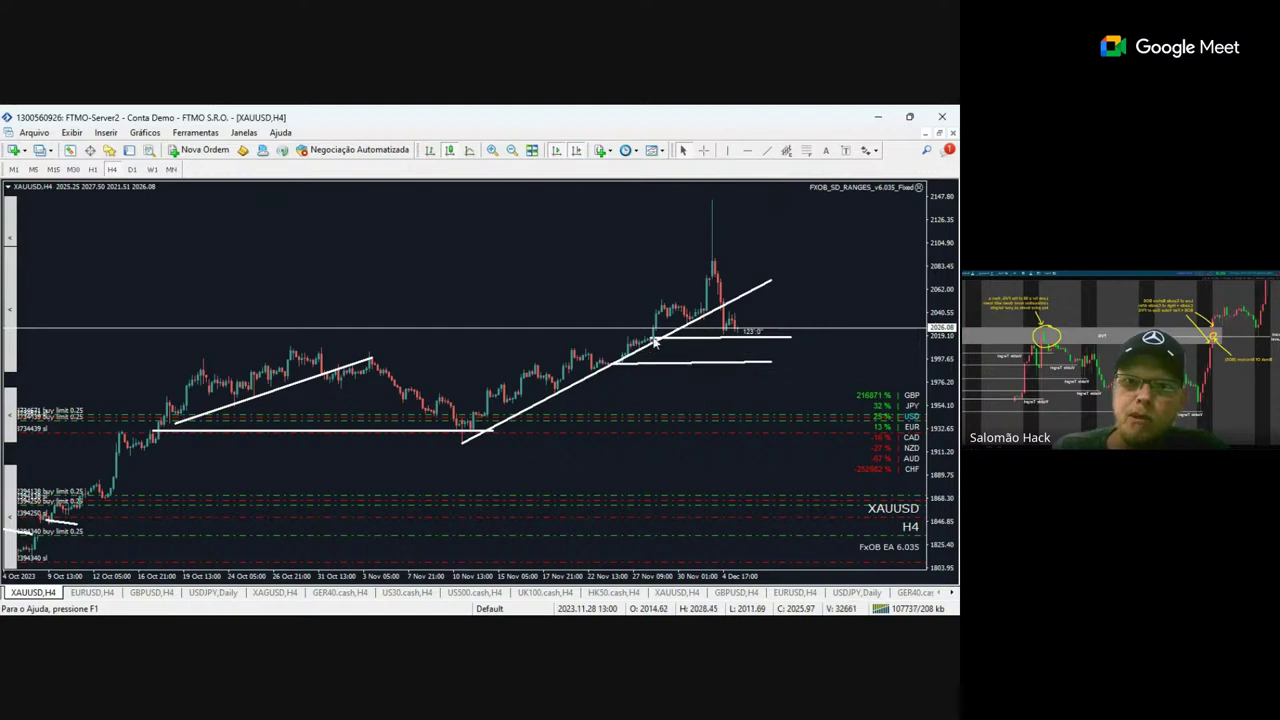
click(765, 152)
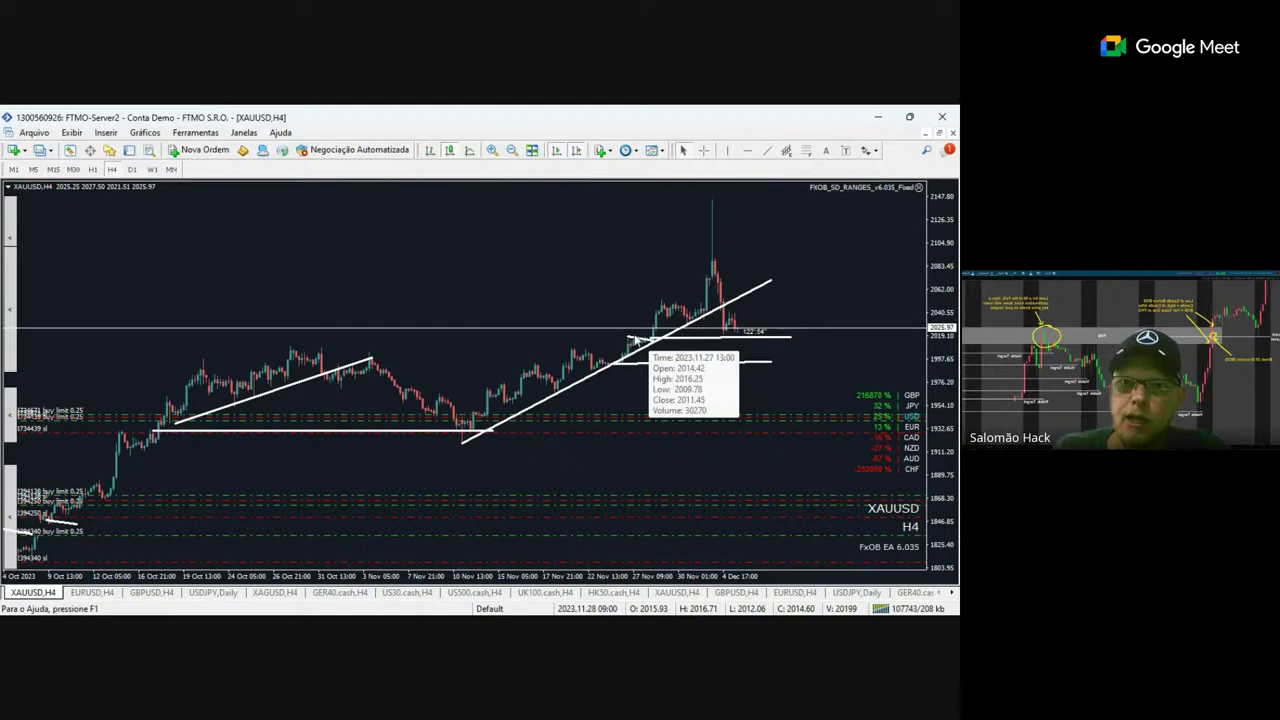
Delete the horizontal line at about 2018 and the rising trend line from the mid-November low.
double_click(688, 338)
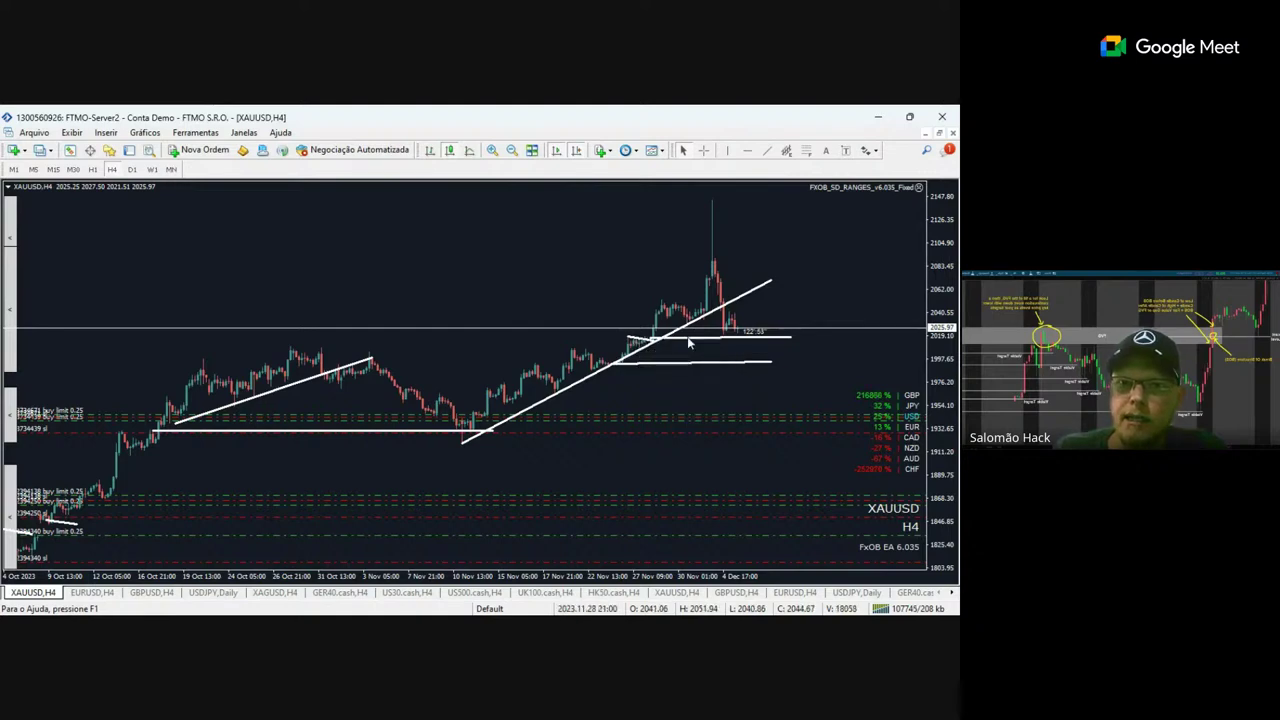
key(Delete)
double_click(682, 340)
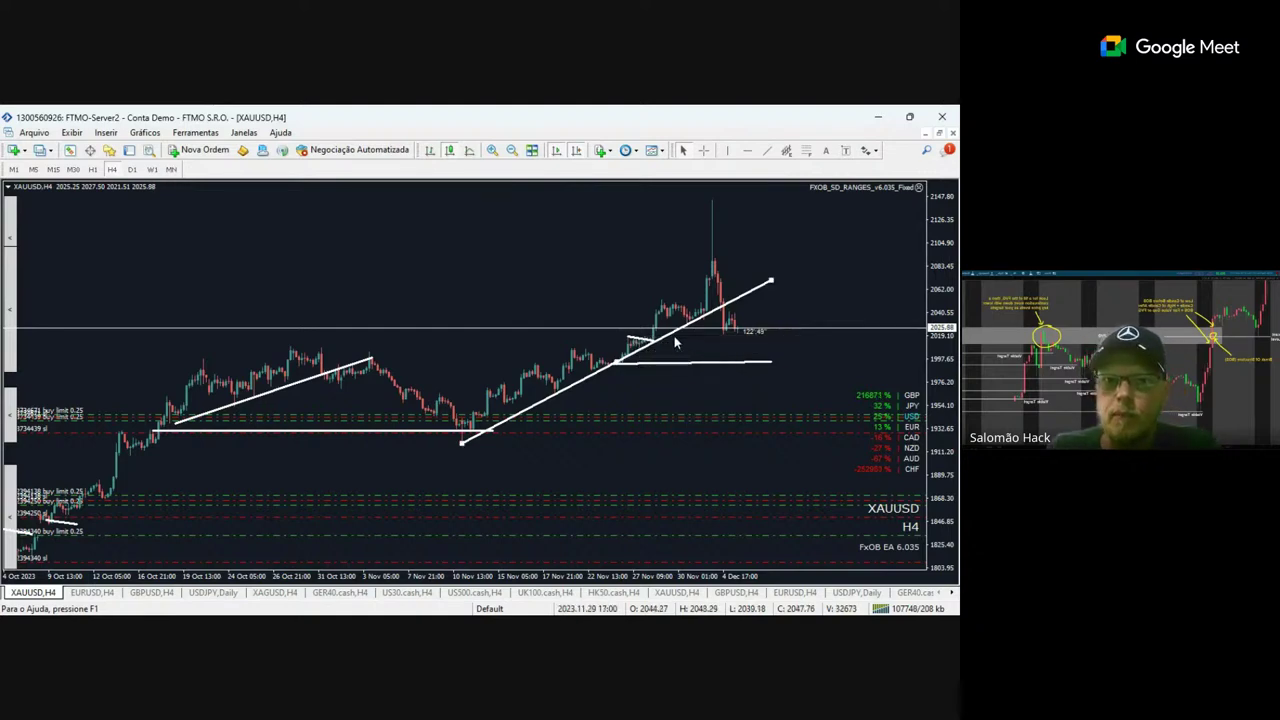
key(Delete)
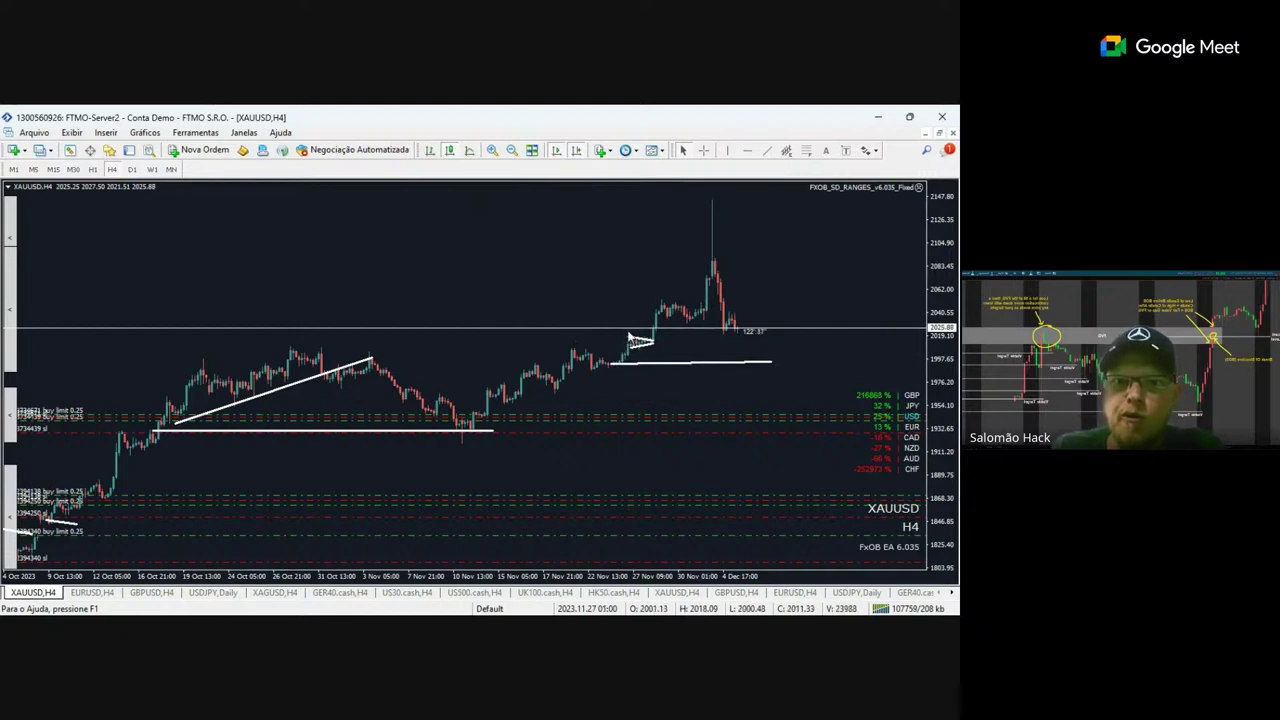
Draw a short diagonal pointer line toward the marked 27 November consolidation.
click(765, 152)
drag(597, 318, 628, 340)
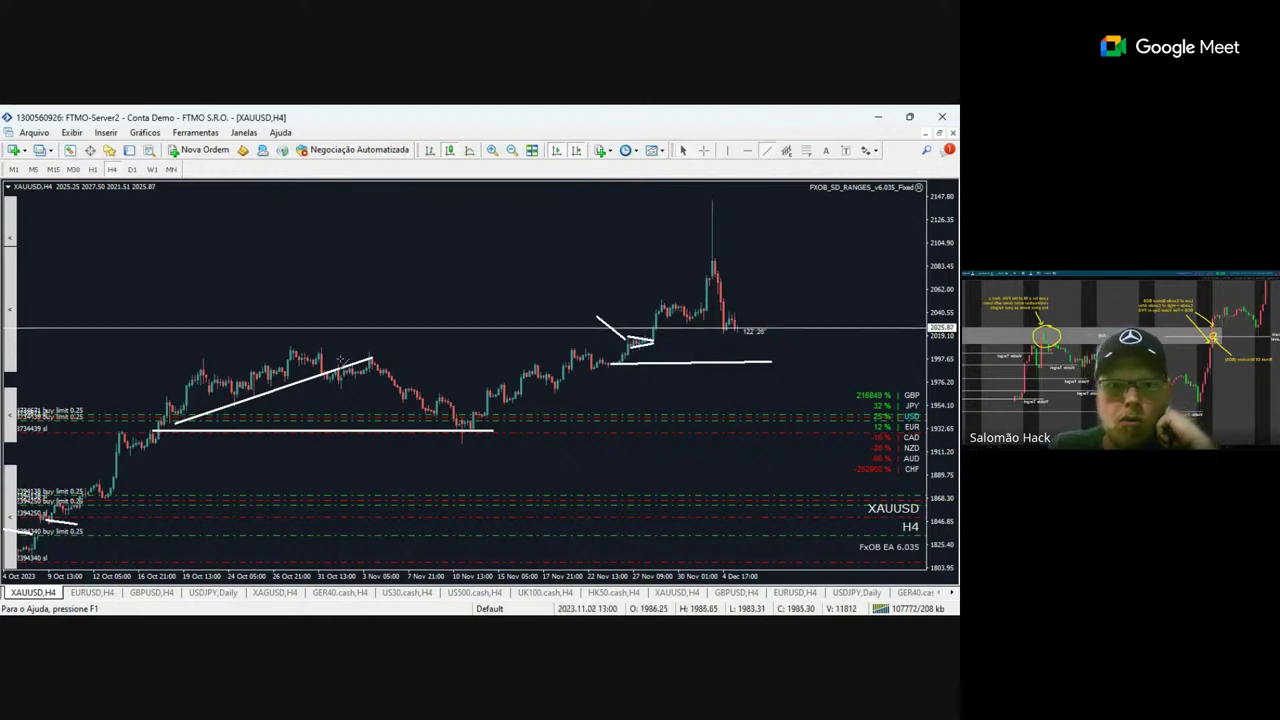
Draw horizontal lines from the late-October and early-November highs at about 2009 and 2004, plus levels at about 2073 and 2147 beside the December spike.
drag(371, 352, 576, 351)
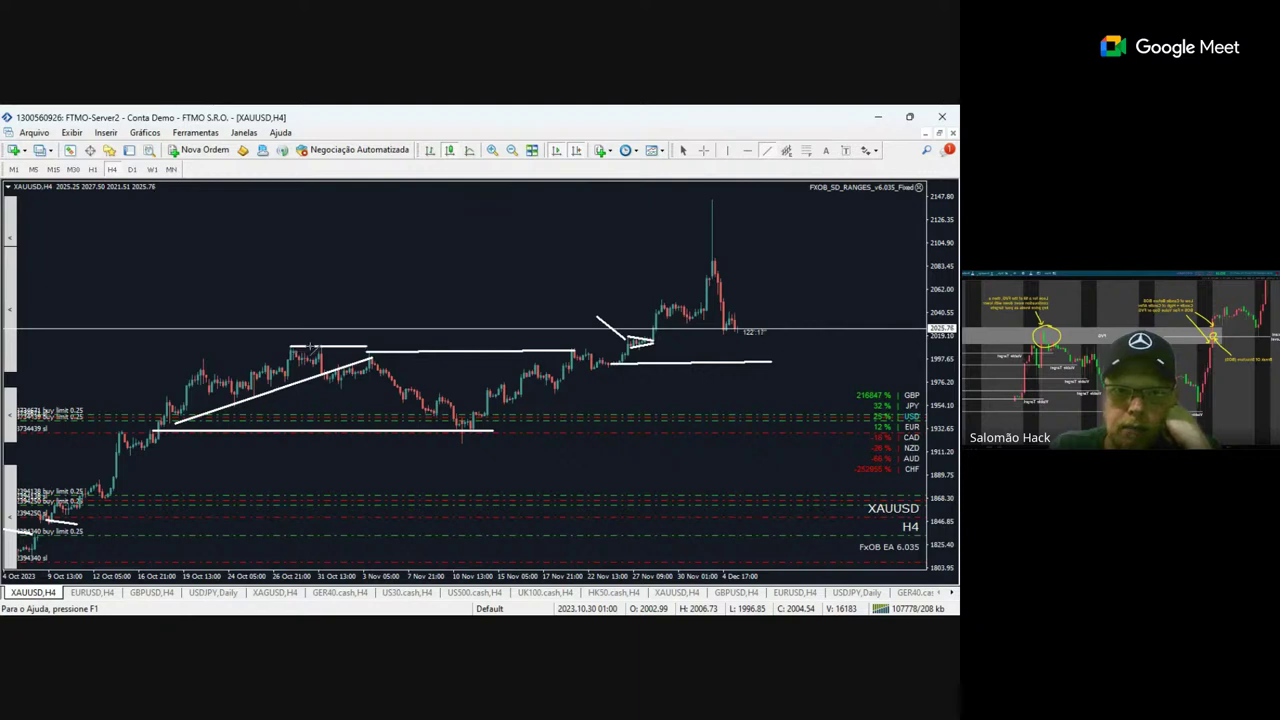
drag(312, 347, 601, 345)
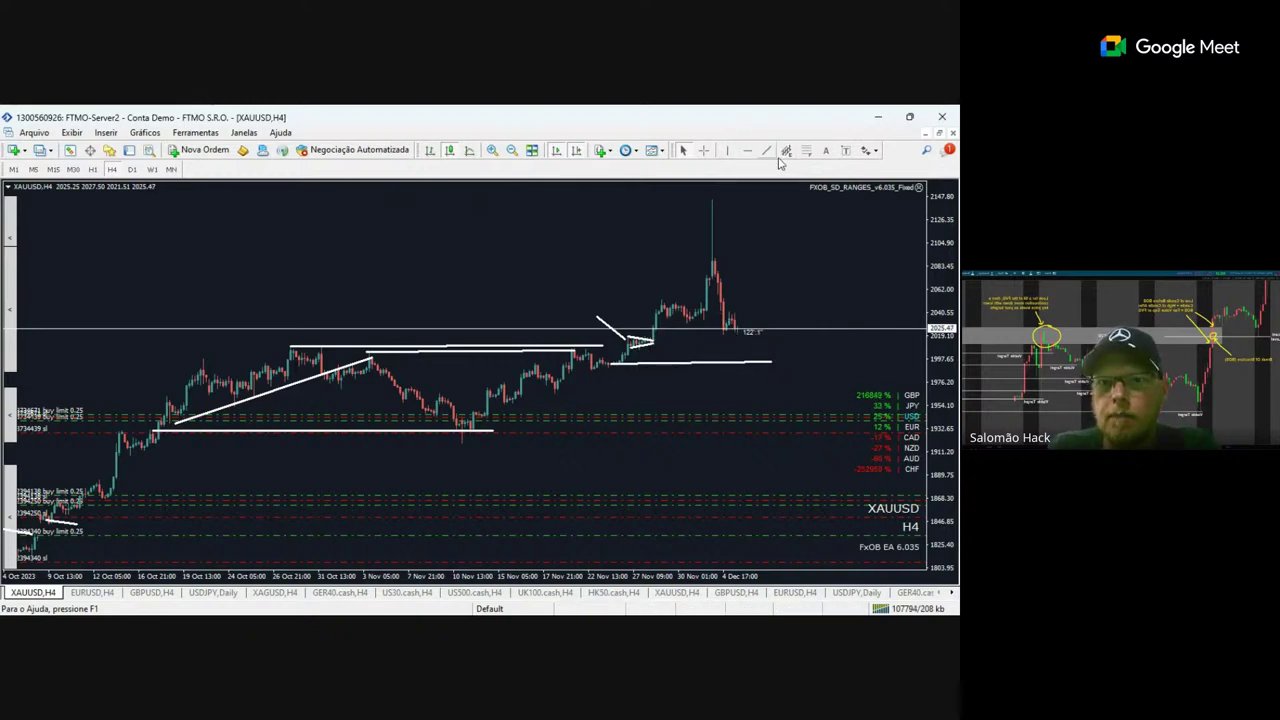
drag(720, 277, 800, 279)
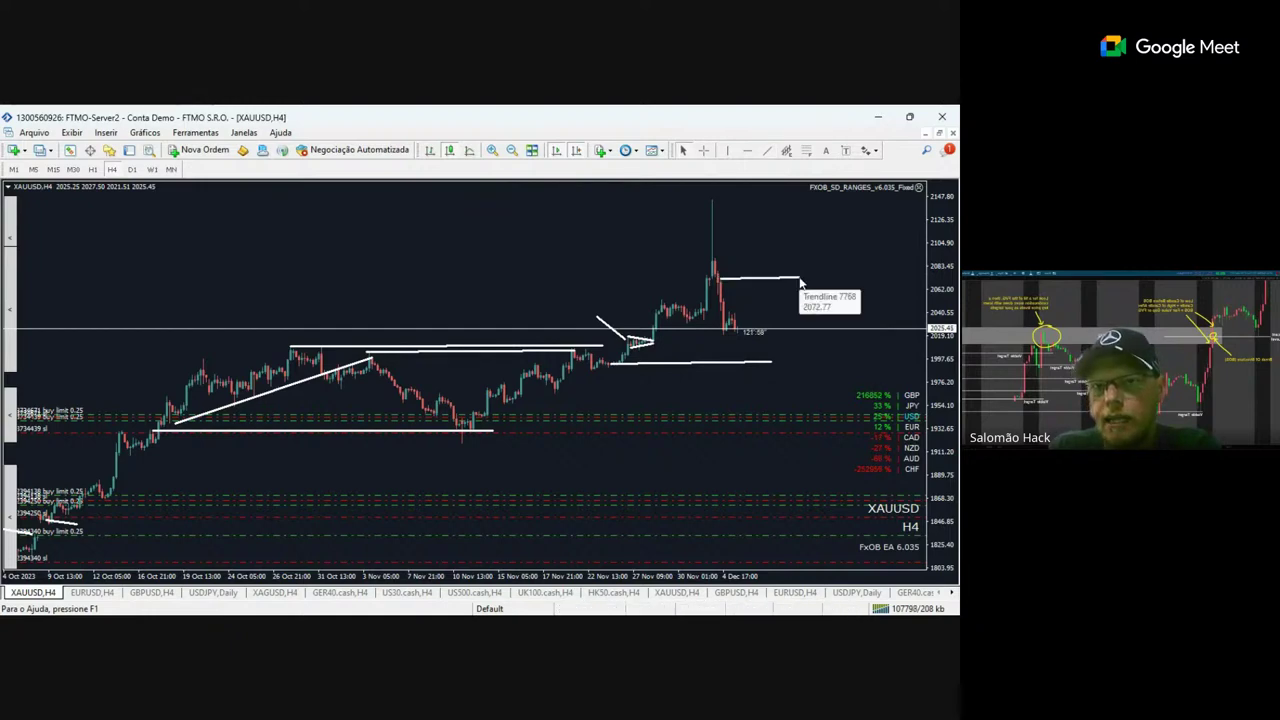
drag(799, 282, 801, 284)
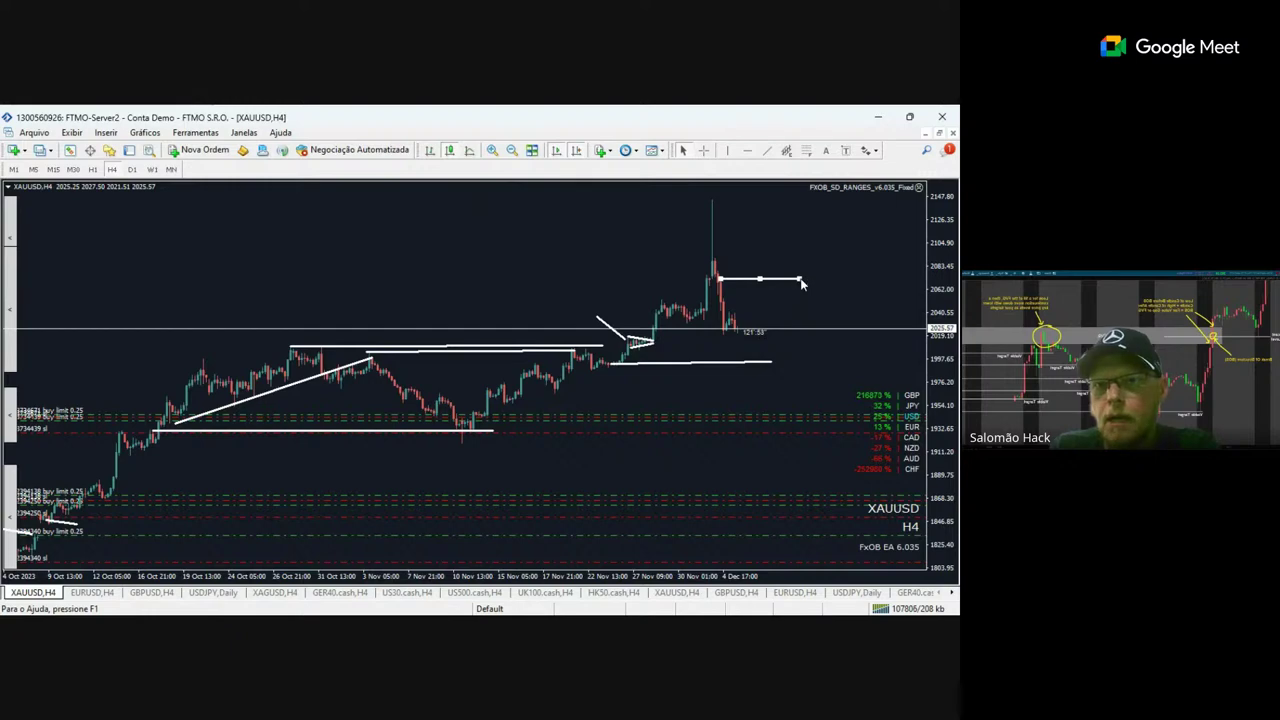
click(767, 150)
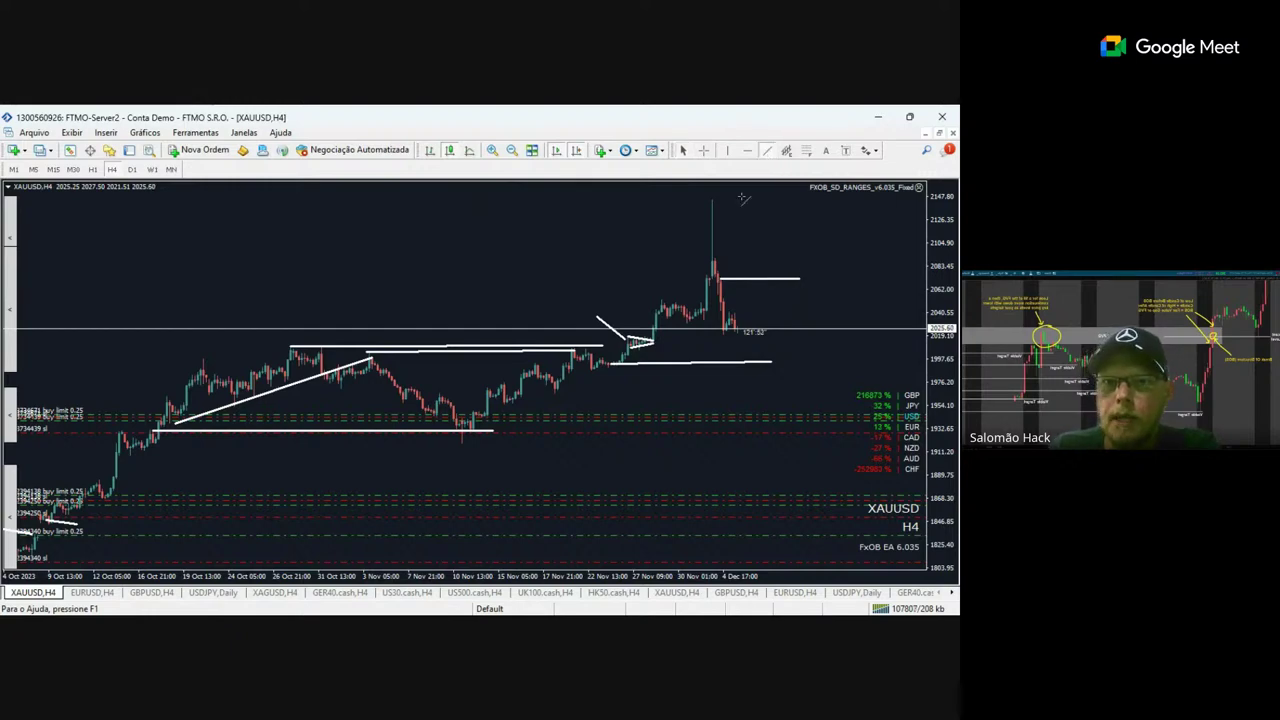
drag(728, 200, 797, 197)
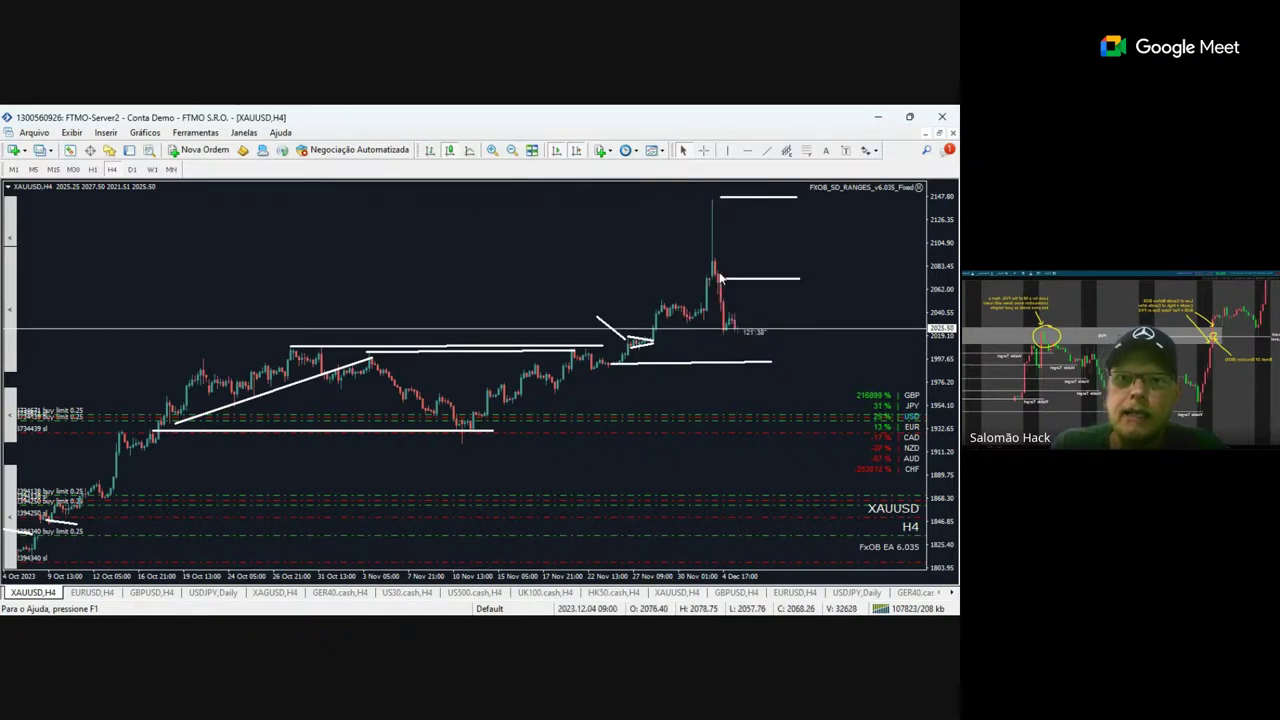
Draw a short diagonal pointer at the start of the line near 1994 and a horizontal line at about 1976 from the 20 November low.
click(770, 150)
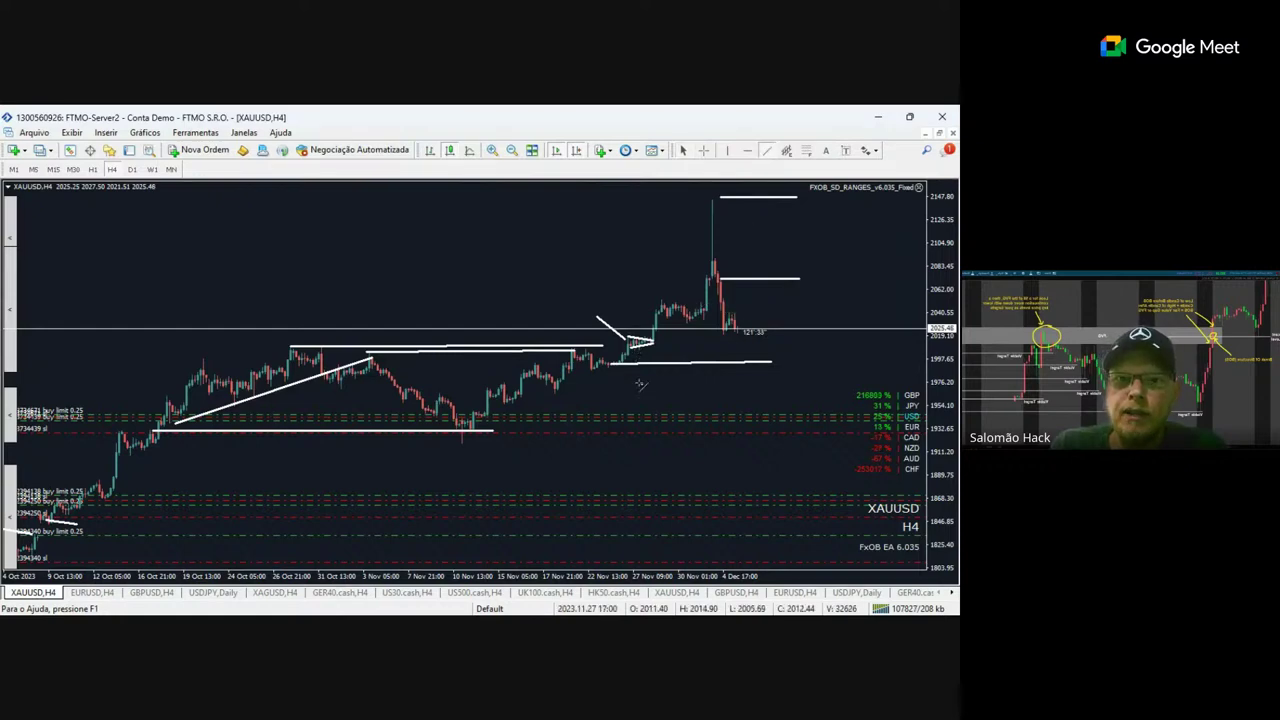
drag(636, 381, 642, 383)
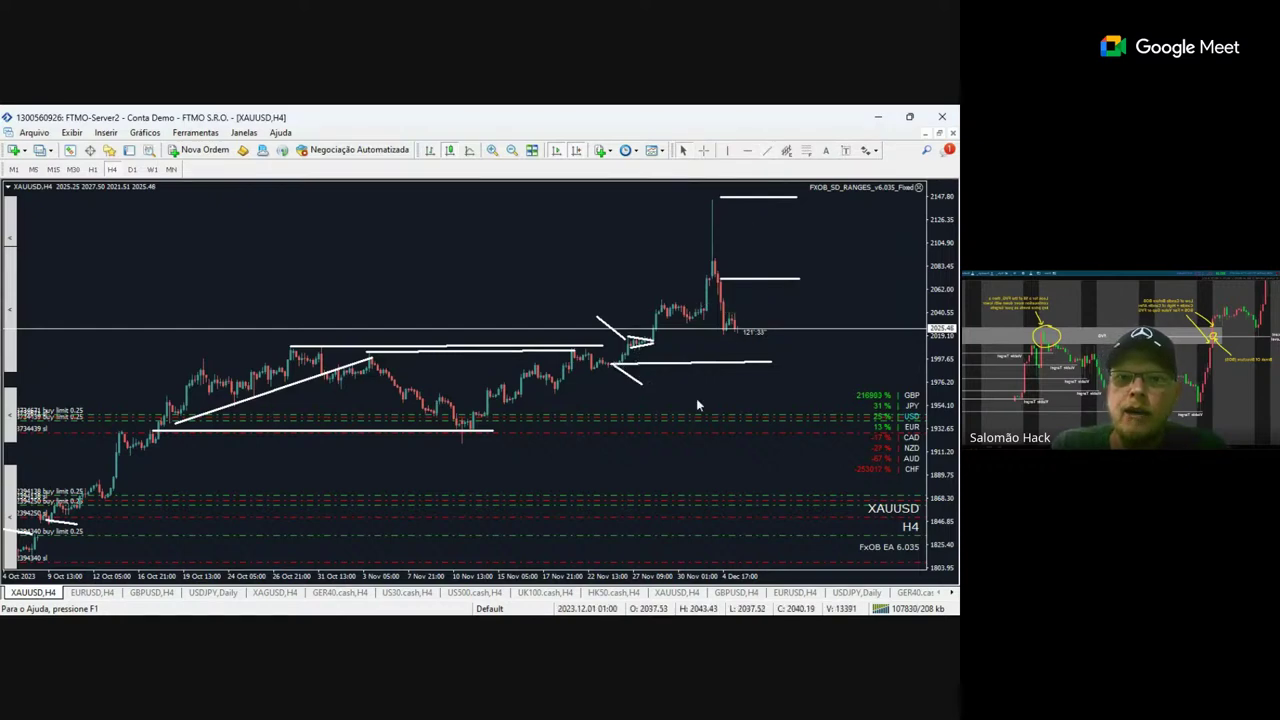
click(767, 150)
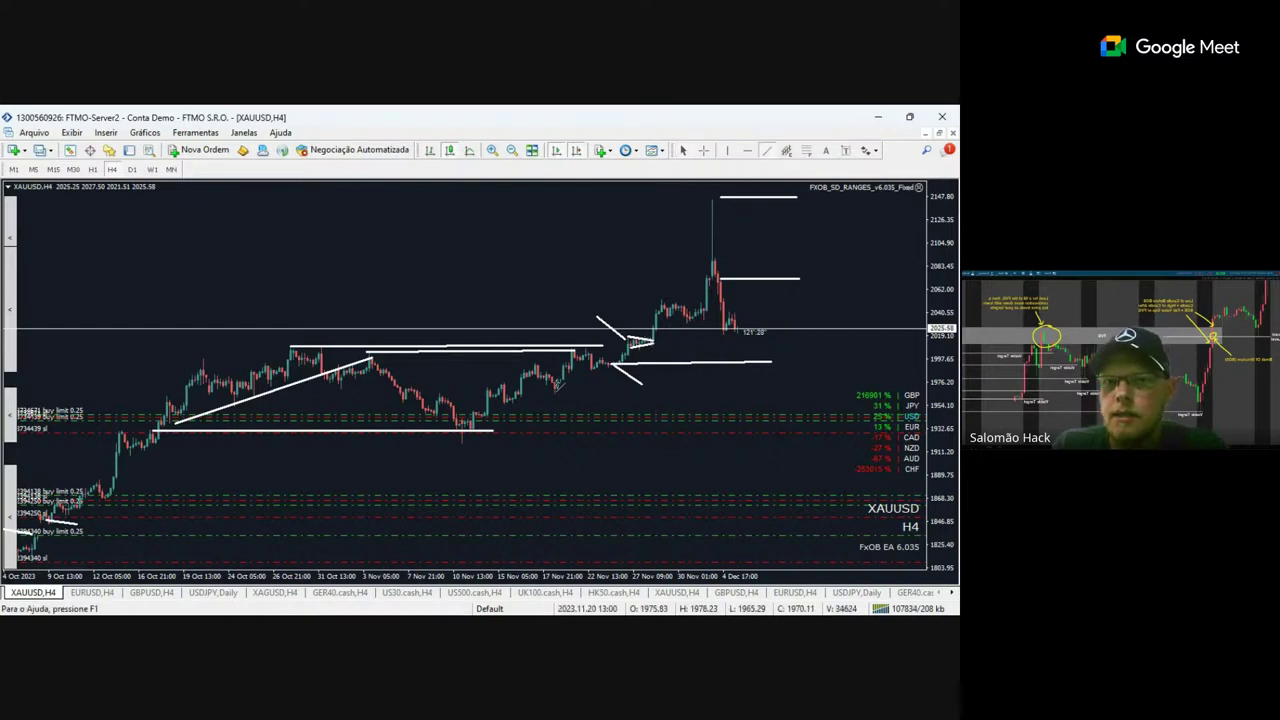
drag(555, 383, 896, 384)
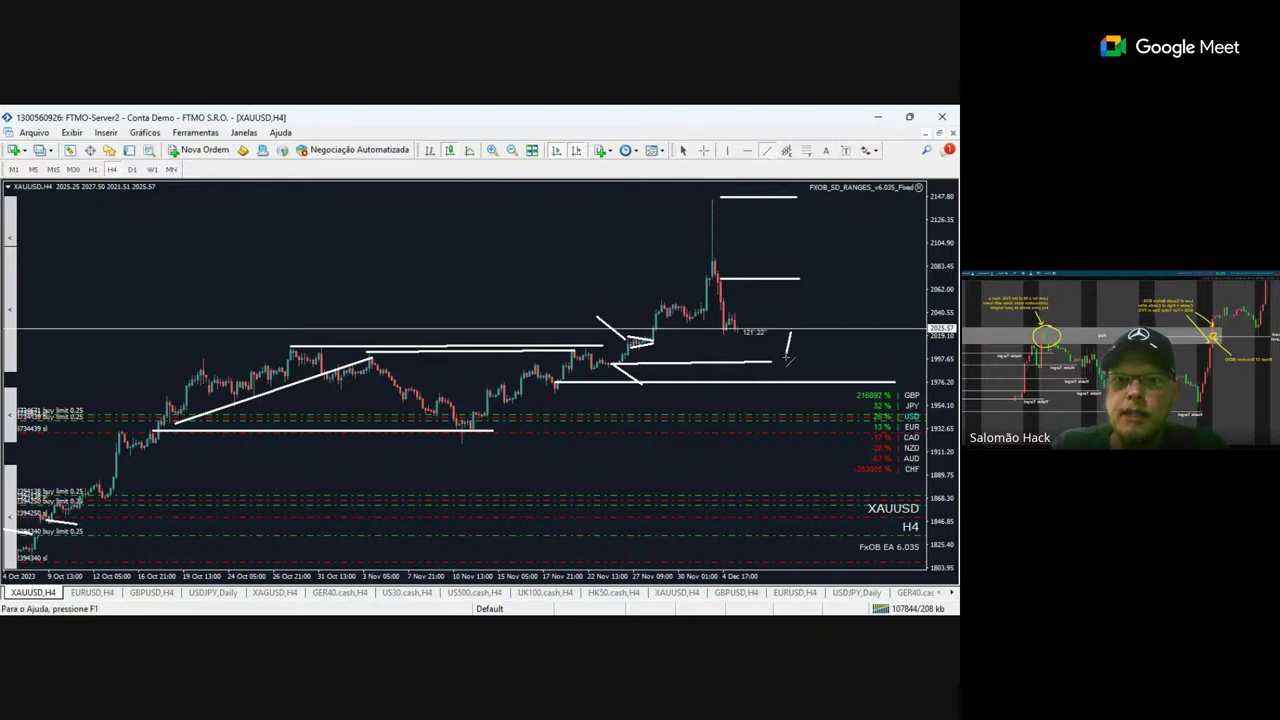
Draw two steep rising projection lines from the levels near 1994 and 1976, plus a rising two-line channel around the price move since mid-November.
drag(787, 358, 836, 237)
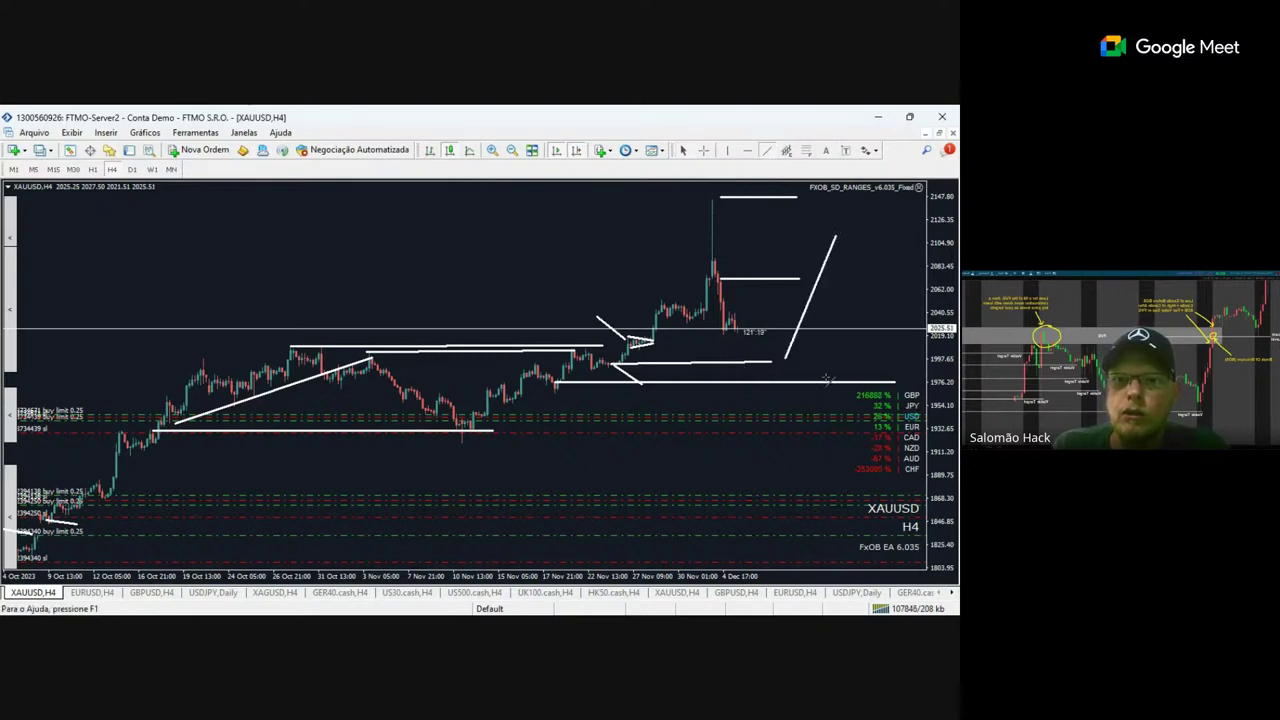
drag(826, 378, 891, 240)
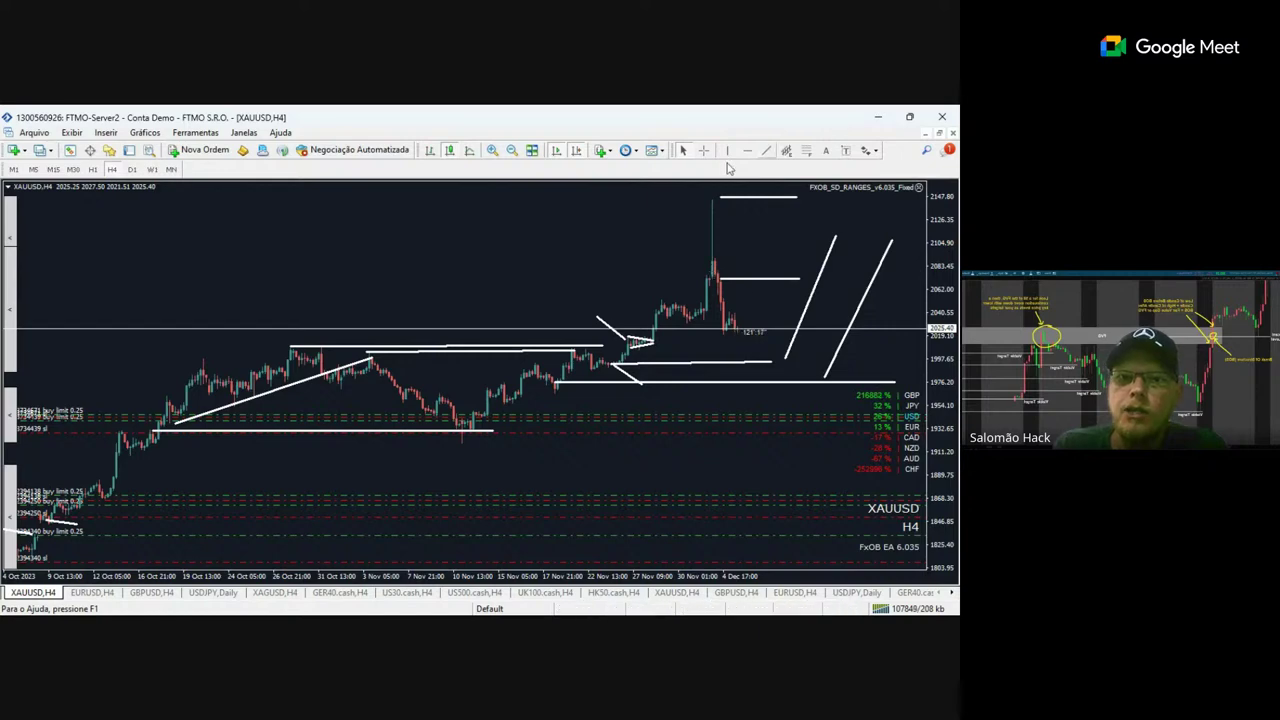
click(767, 150)
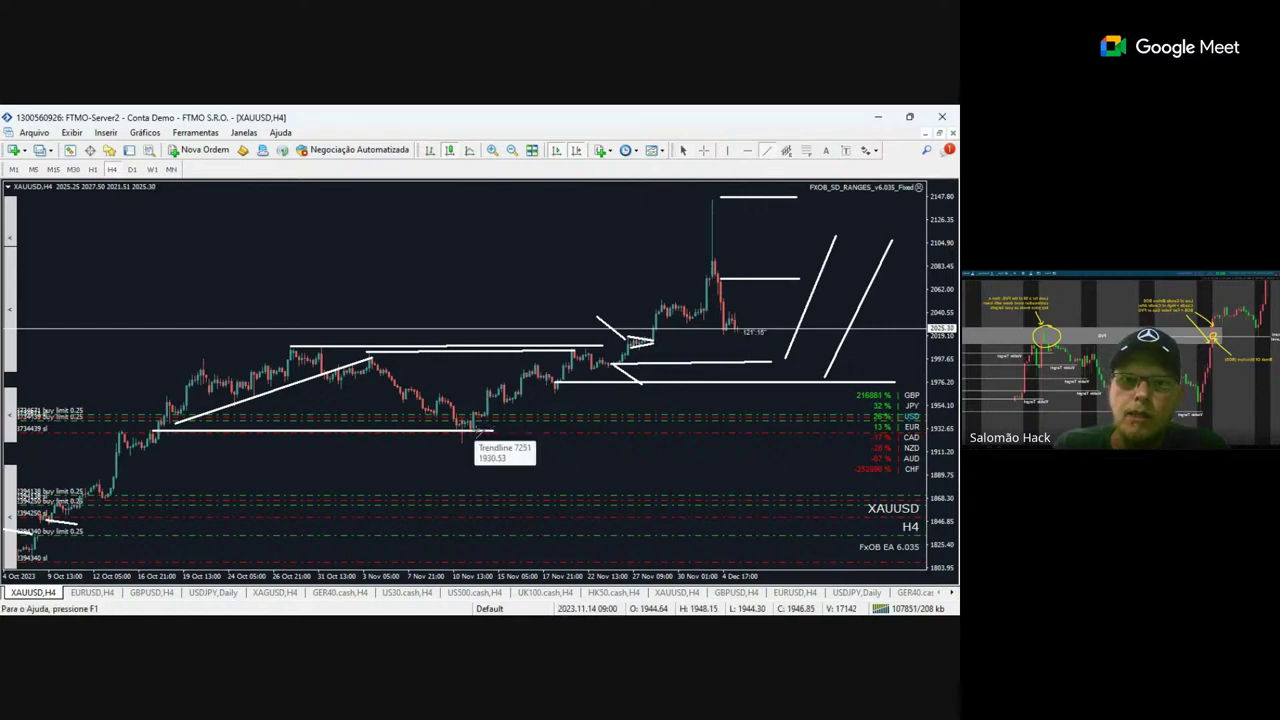
drag(478, 431, 741, 304)
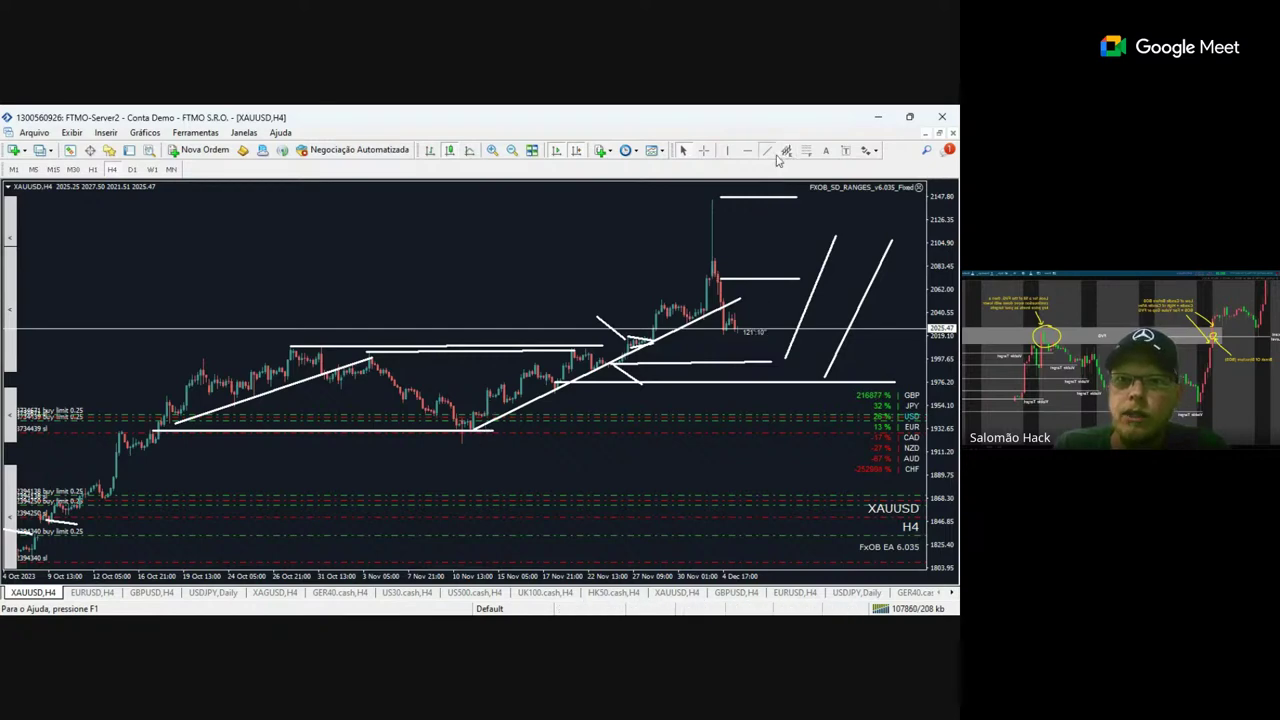
drag(450, 410, 752, 262)
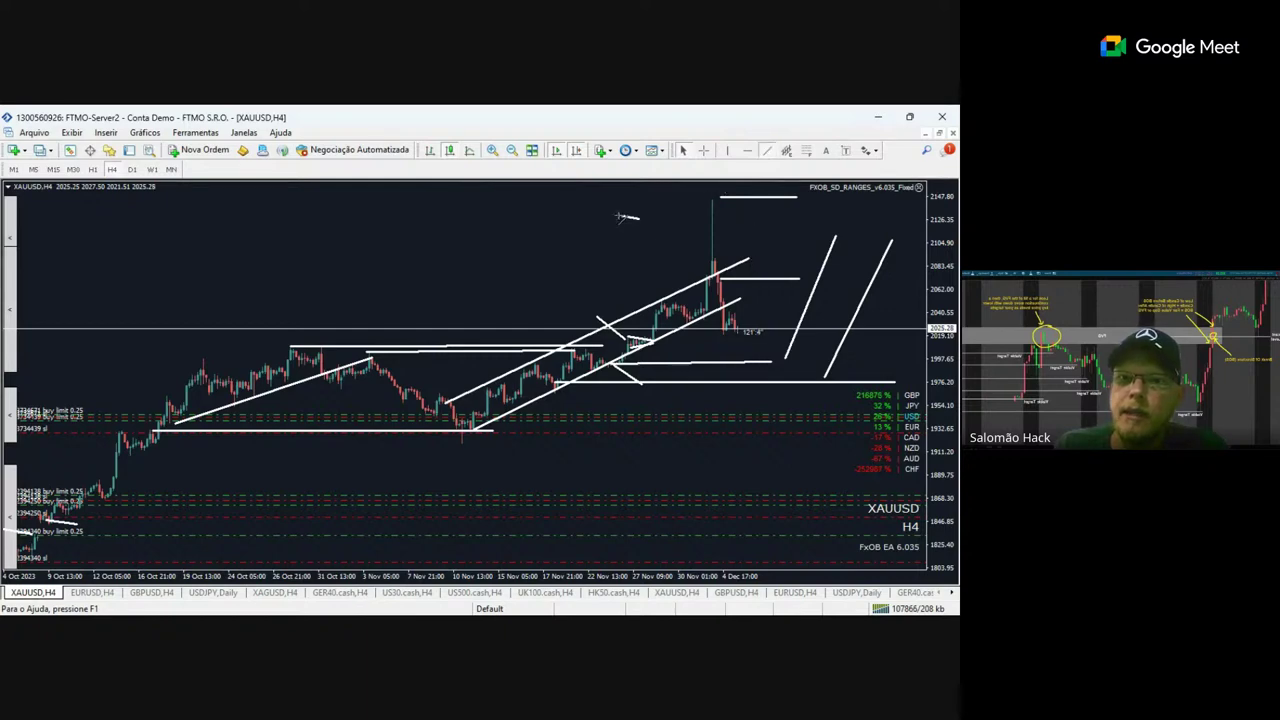
Draw an arrow pointing at the December spike and shift the lower channel line slightly toward later dates.
mouse_move(636, 218)
mouse_down()
mouse_move(690, 248)
mouse_move(681, 219)
mouse_move(667, 262)
mouse_up()
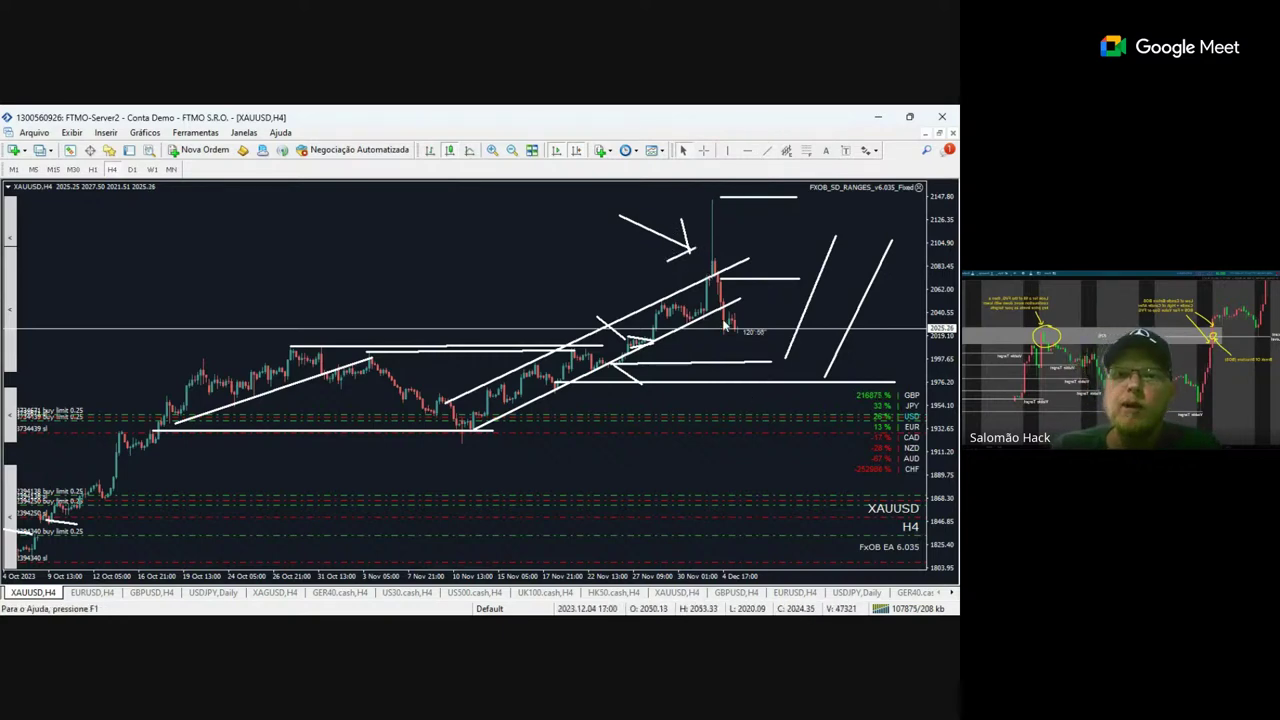
double_click(640, 357)
drag(641, 357, 664, 352)
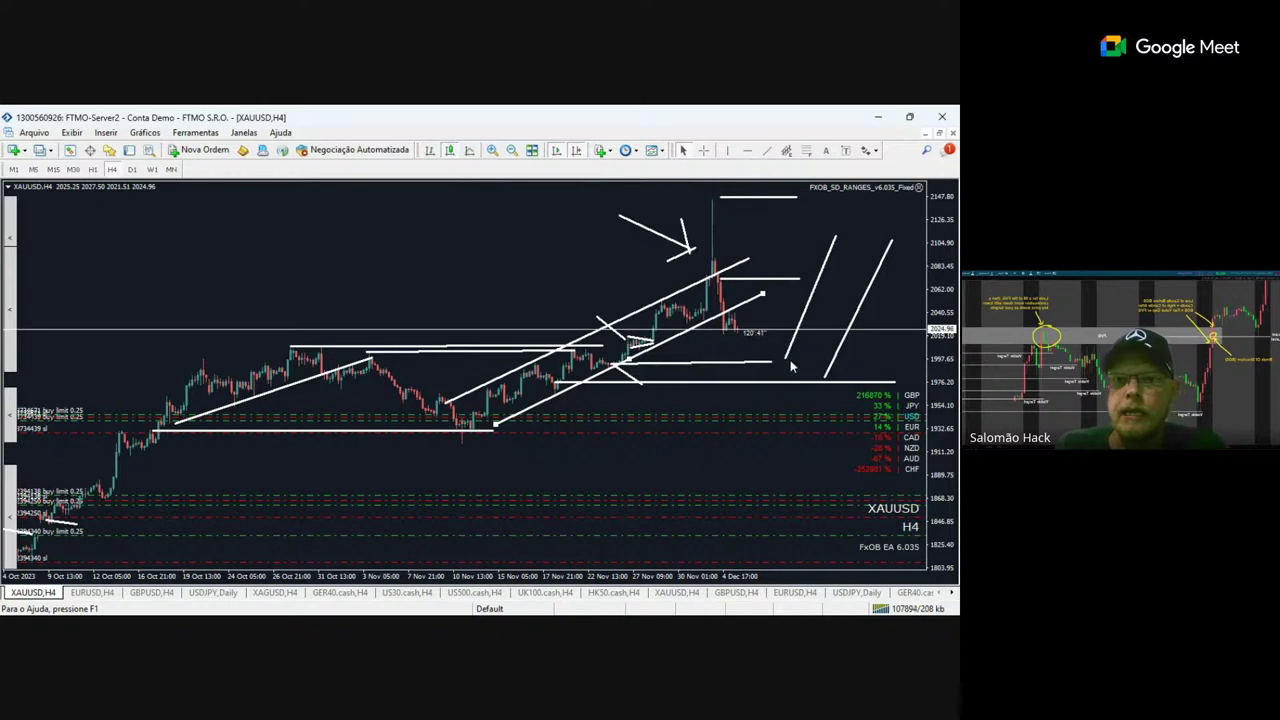
Delete the projection lines, both channel lines, the two late-November pointers and the horizontal lines at about 2009 and 2004.
key(ctrl+z)
key(ctrl+z)
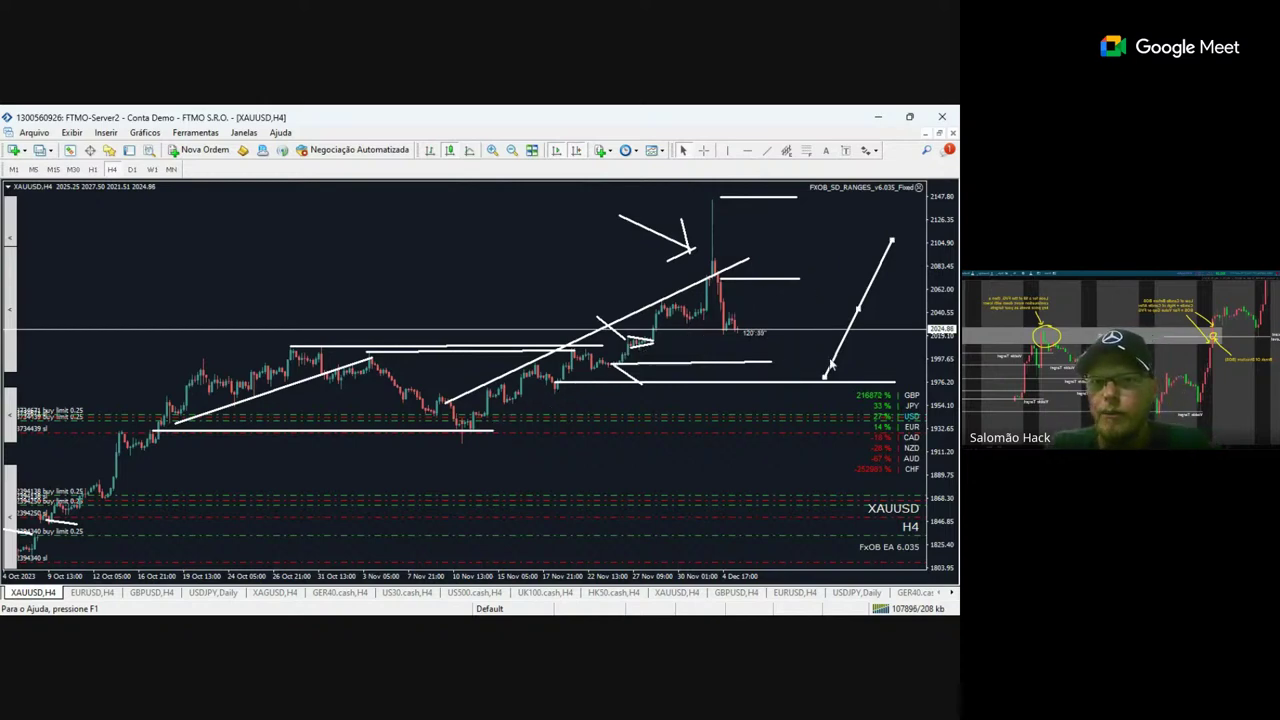
key(ctrl+z)
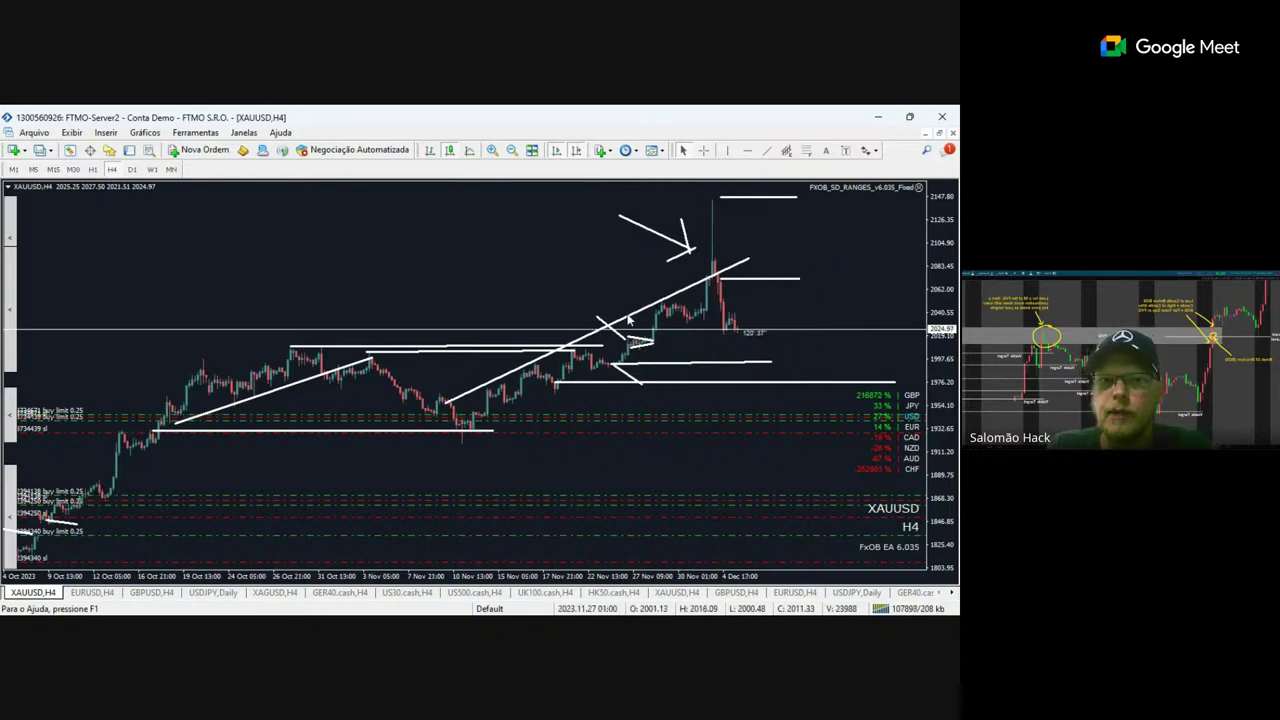
key(ctrl+z)
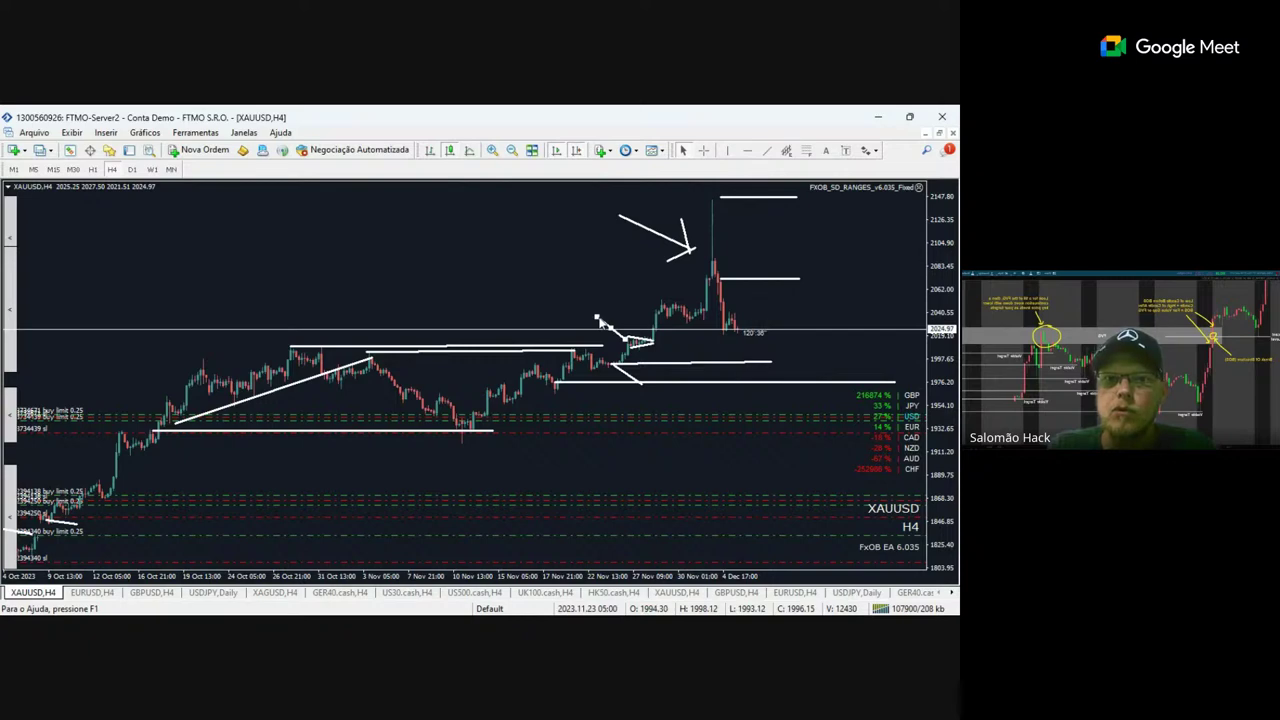
key(ctrl+z)
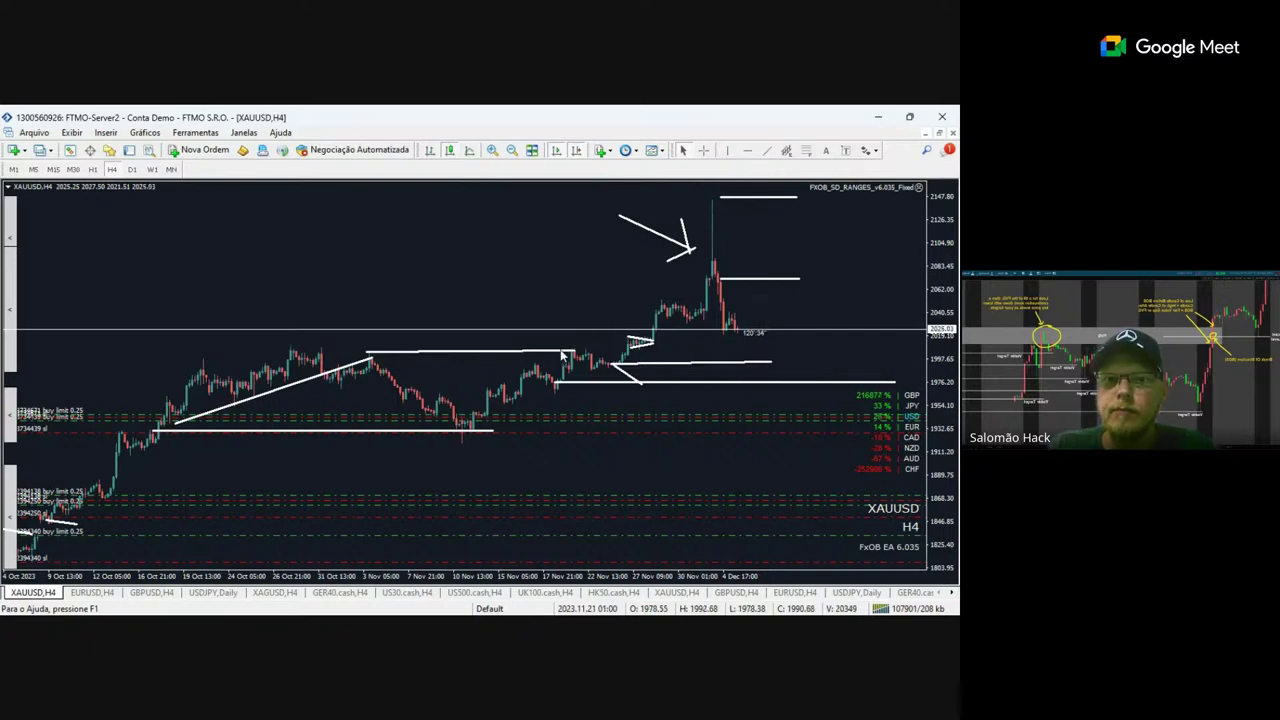
click(562, 355)
click(626, 373)
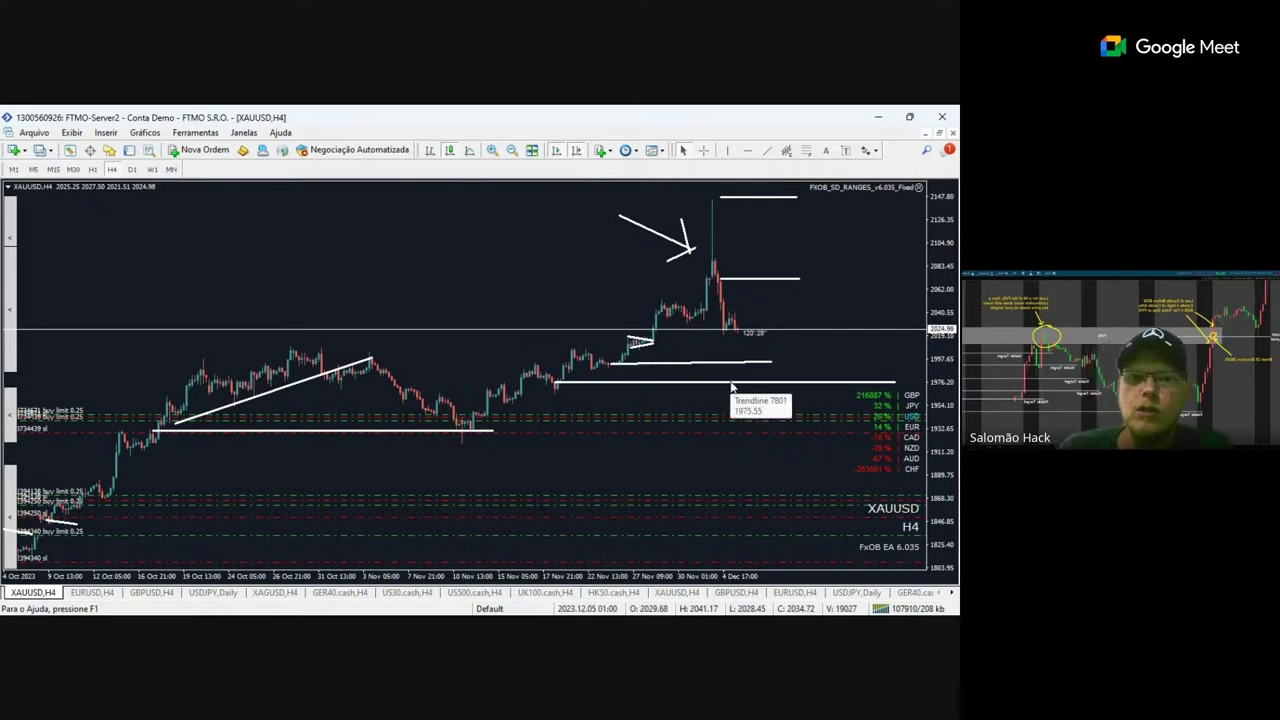
Draw three short diagonal pointer lines toward the mid-November low, two from above and one from below.
click(765, 150)
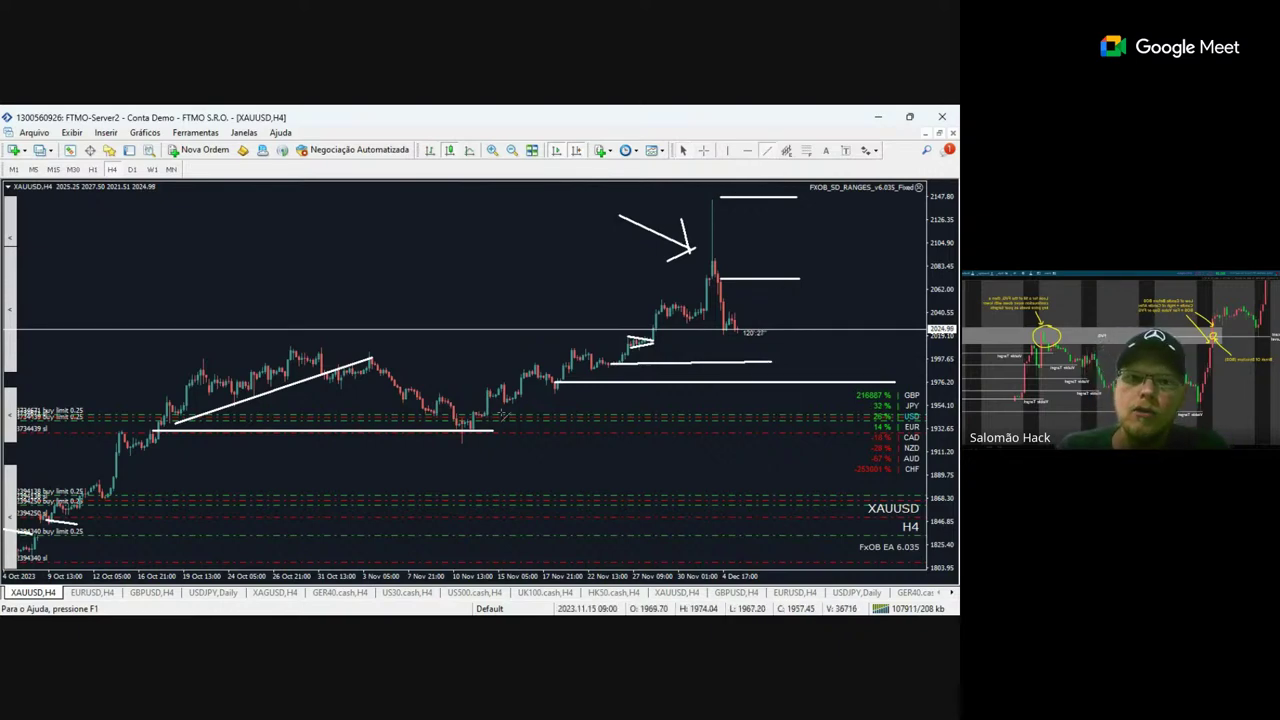
drag(461, 372, 488, 418)
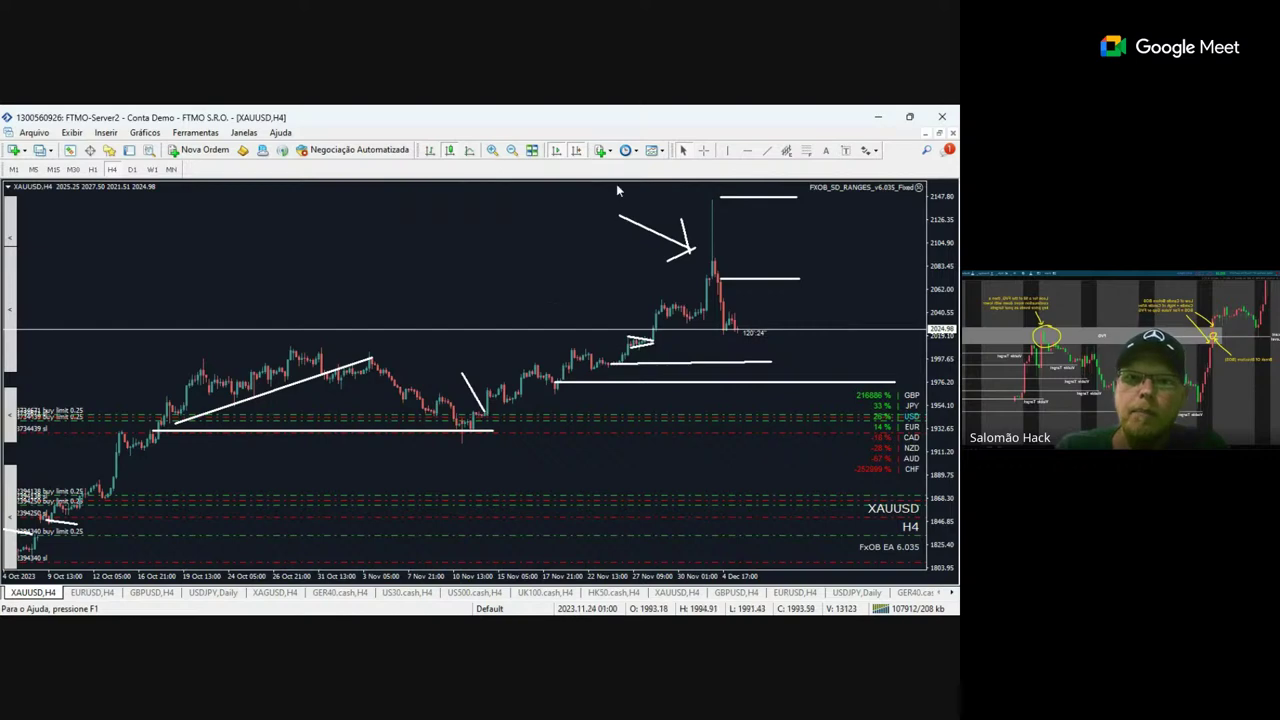
click(767, 150)
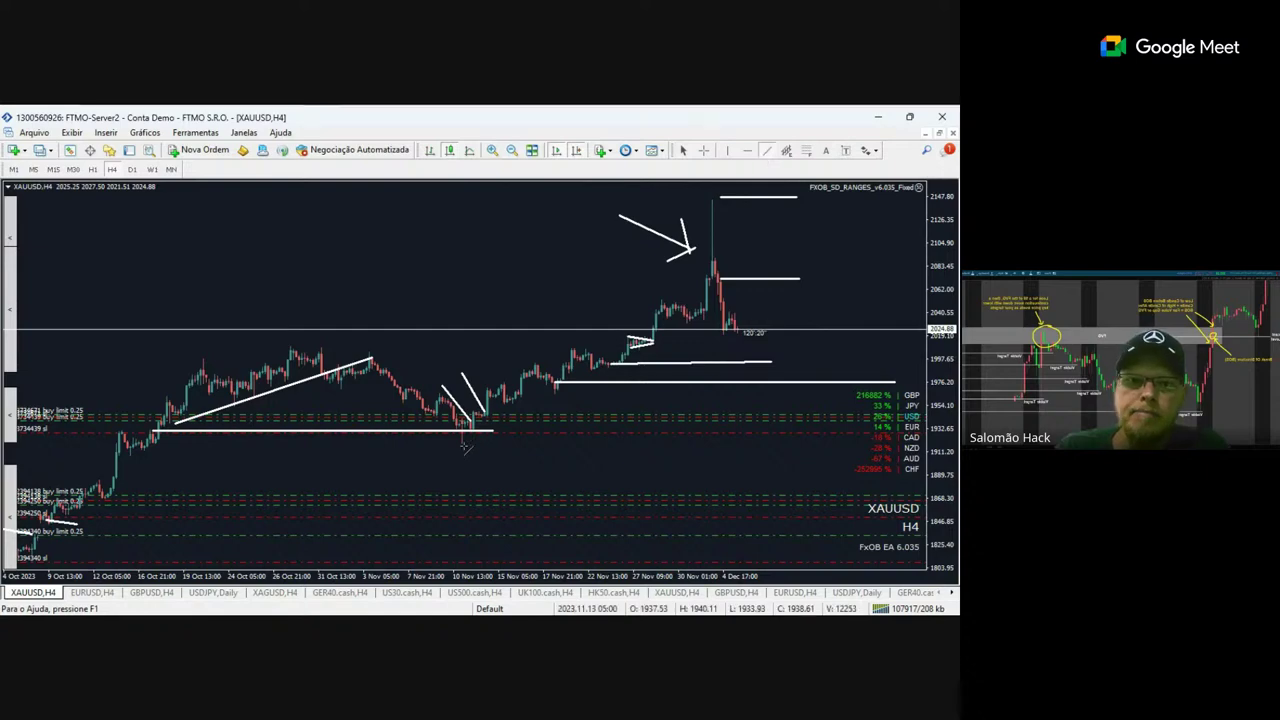
drag(400, 462, 457, 442)
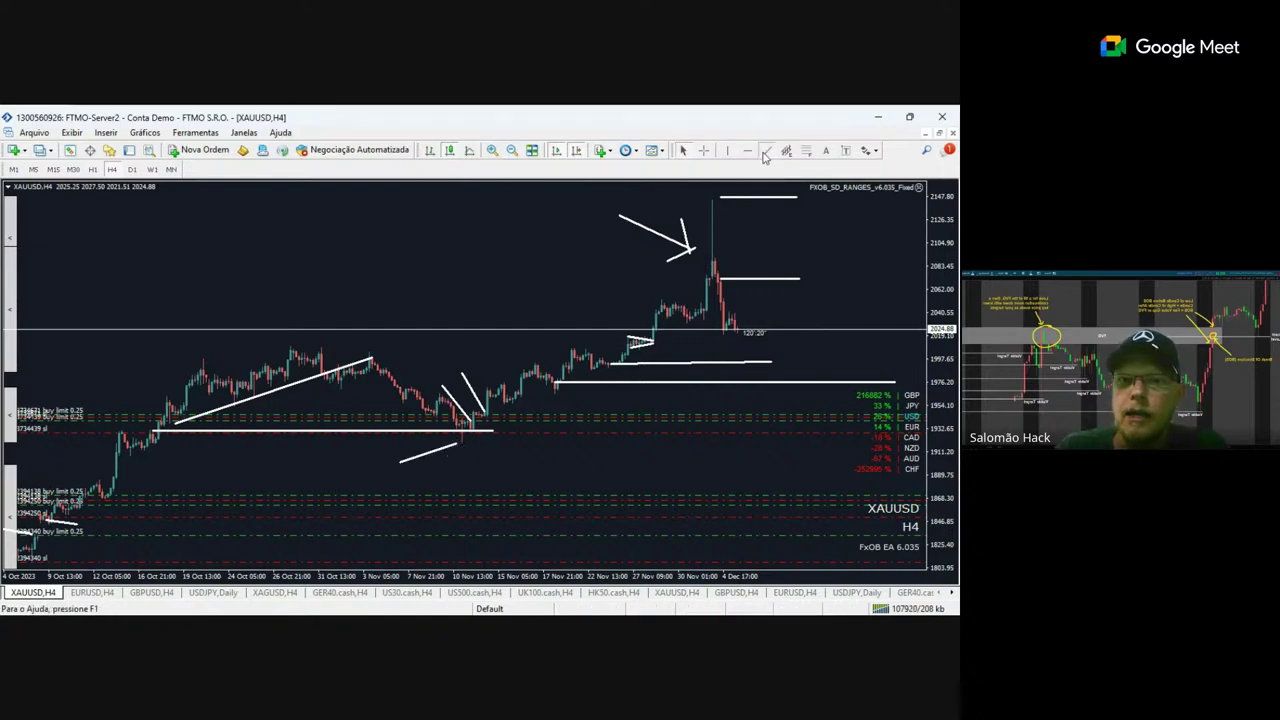
Draw a nearly flat support line from the mid-October low to the November low and a long rising trend line from mid-November past the latest candles.
drag(130, 452, 463, 443)
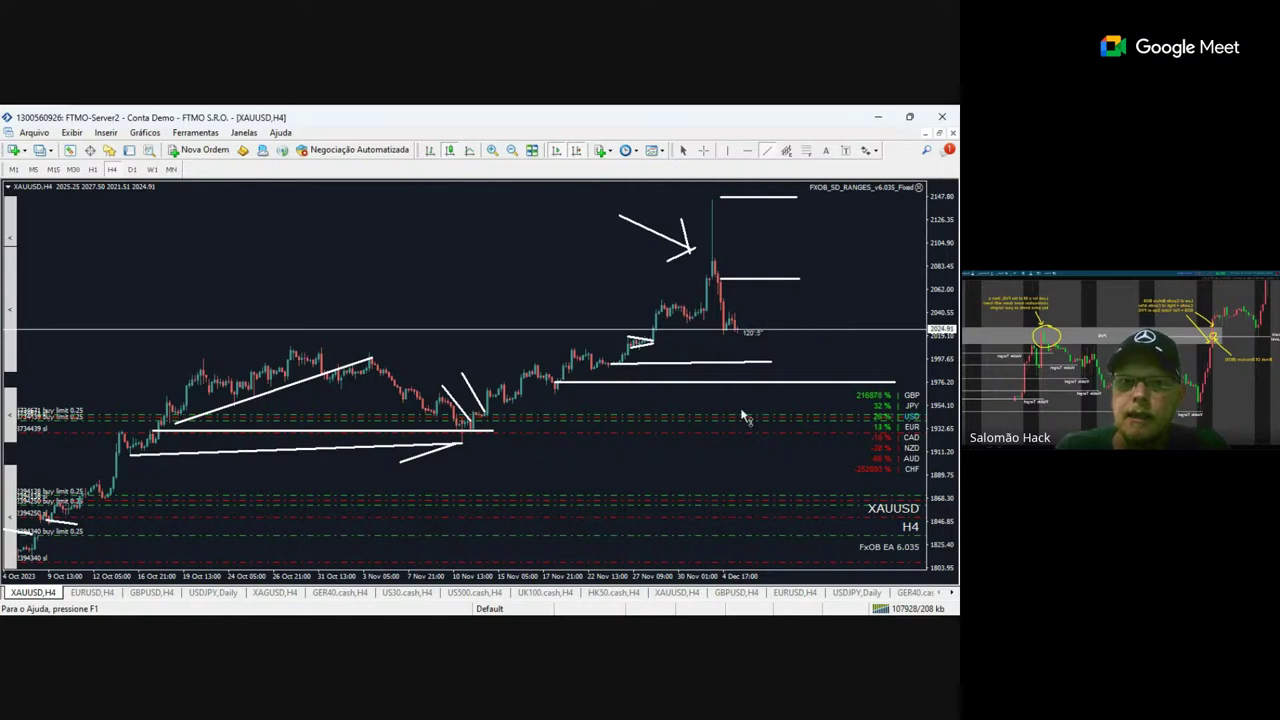
drag(509, 428, 882, 188)
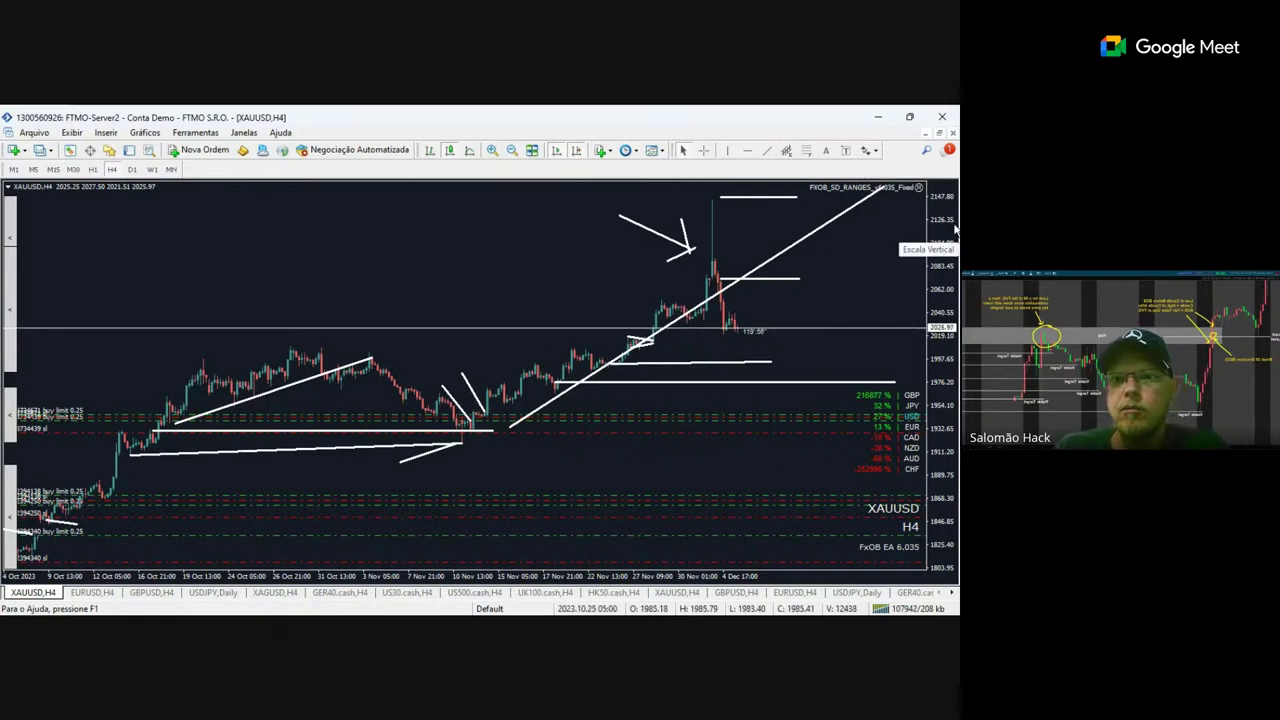
Draw a Fibonacci retracement from the December spike high at about 2141 down to the early-October low at about 1819.
drag(945, 256, 945, 270)
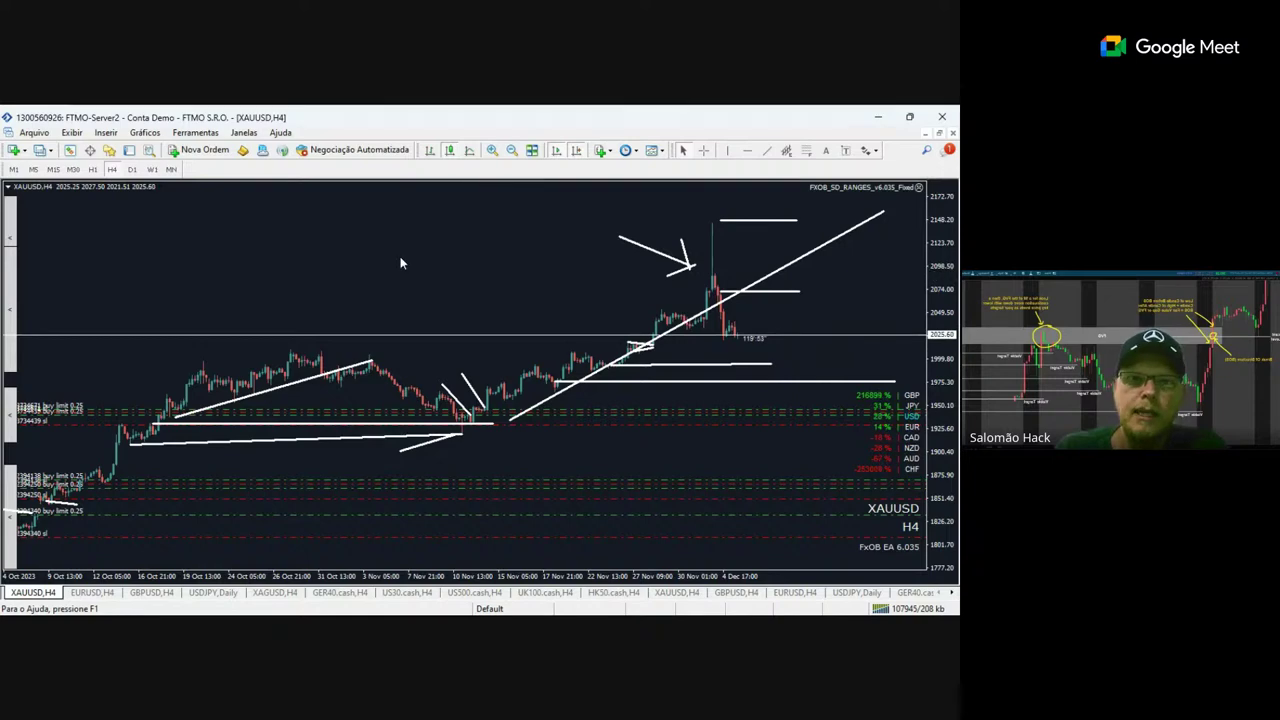
click(575, 152)
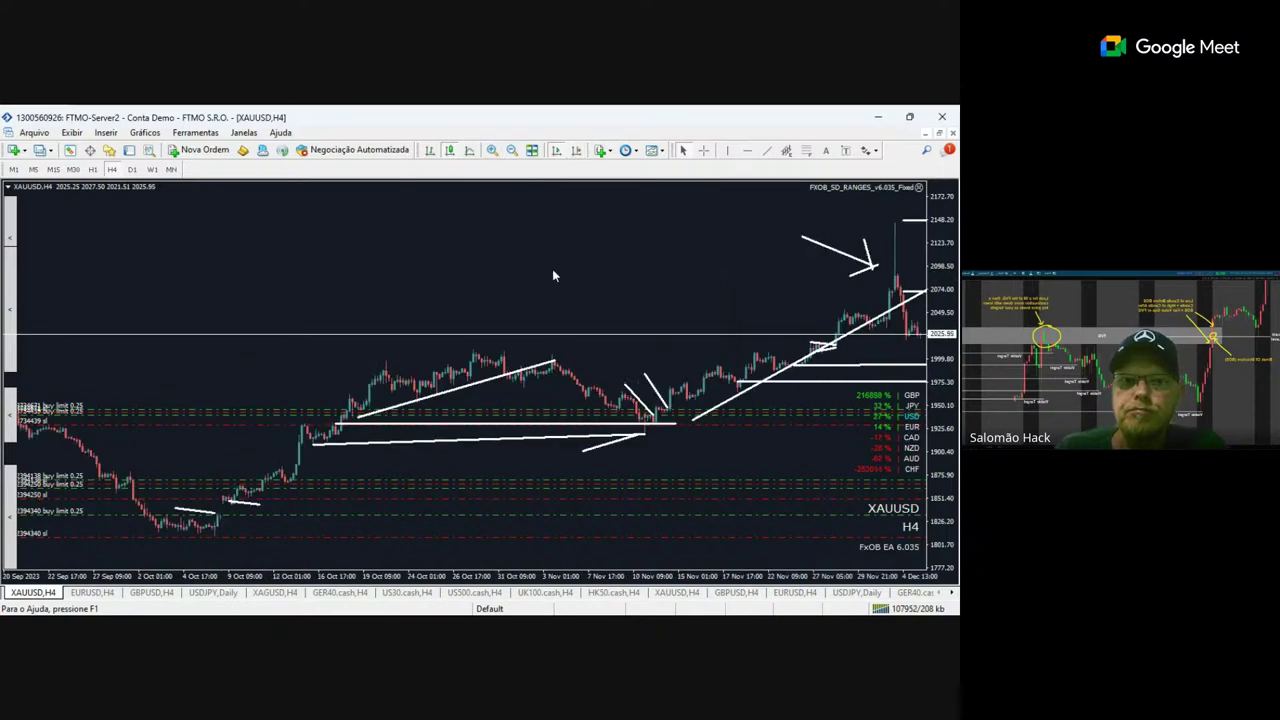
click(806, 150)
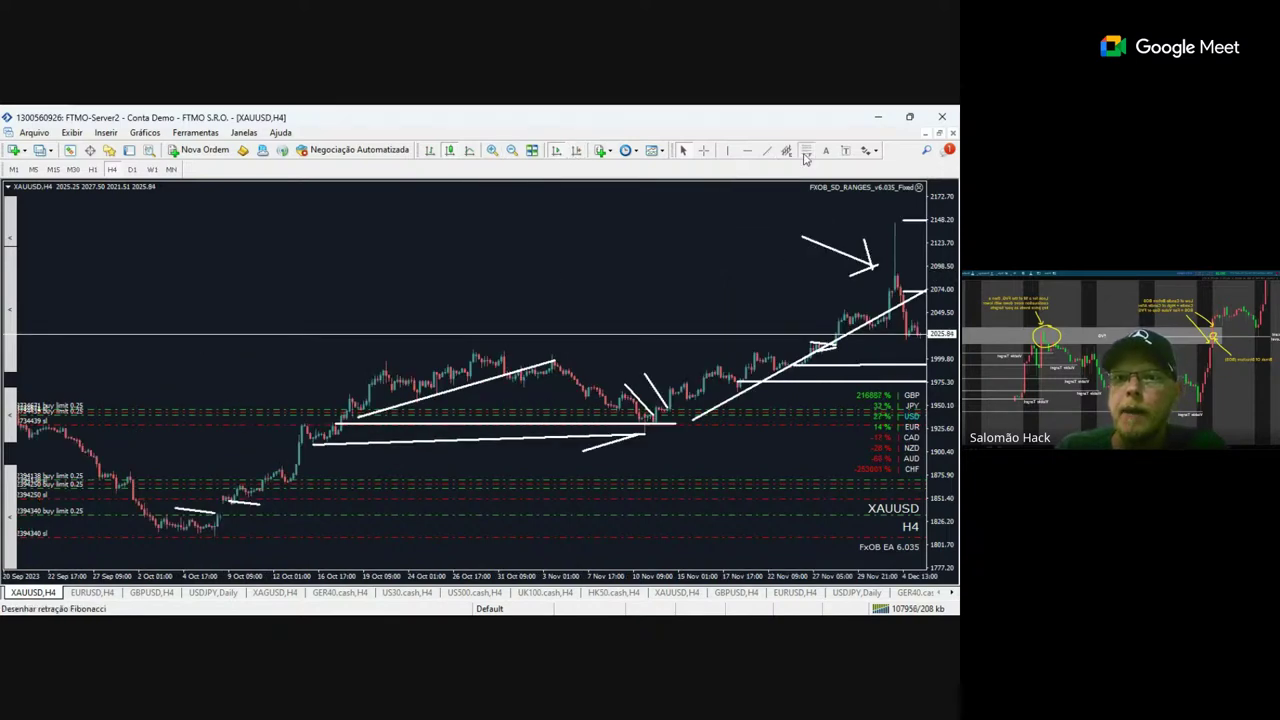
drag(893, 226, 214, 536)
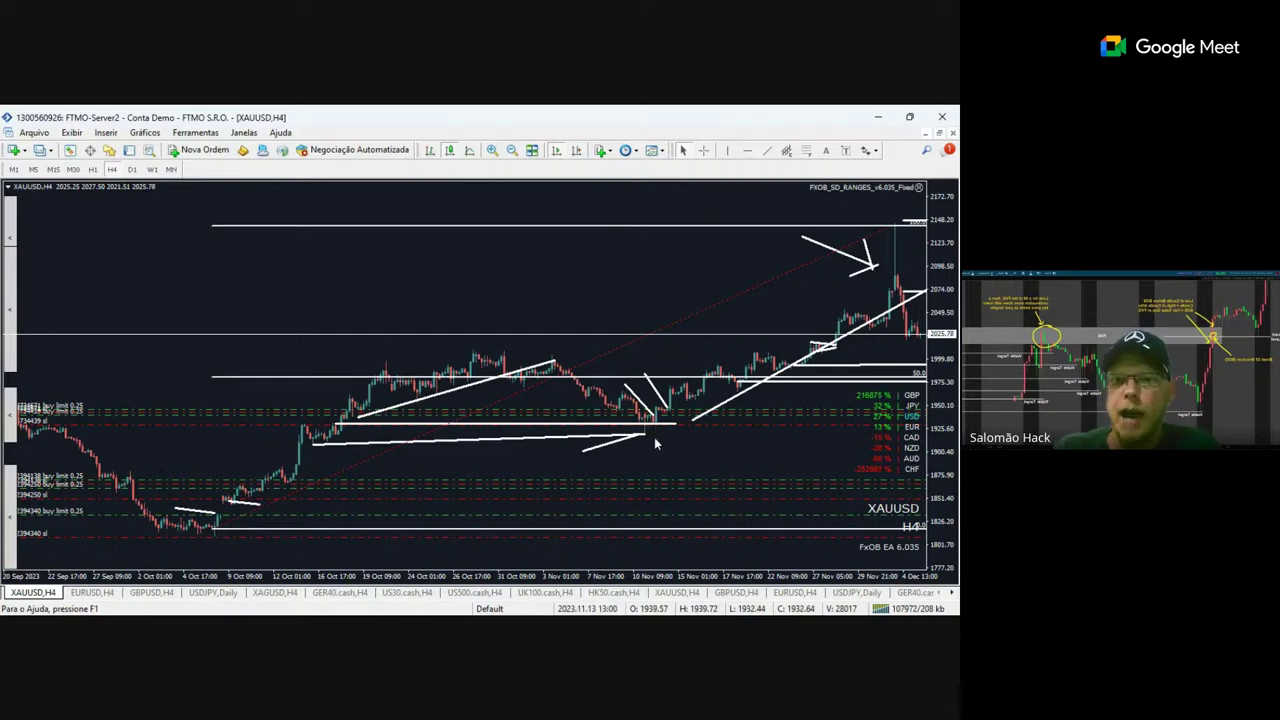
click(576, 152)
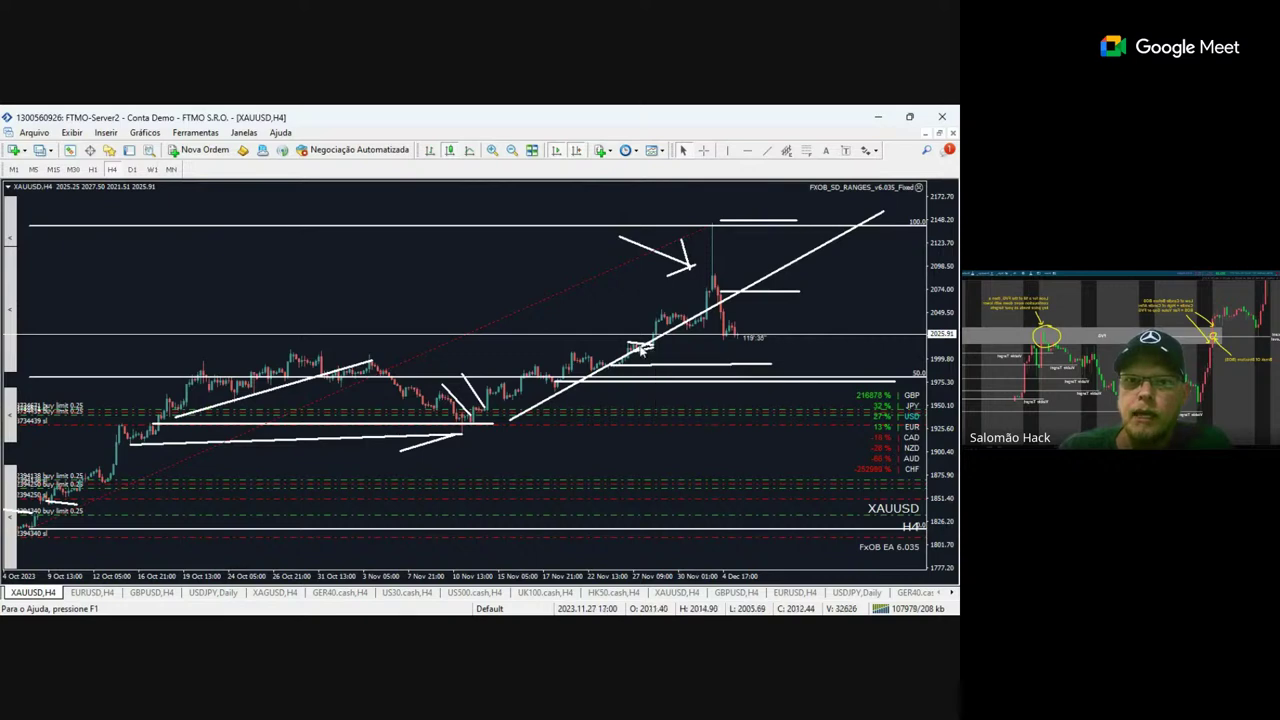
Delete the long rising trend line from mid-November and switch the XAUUSD chart to the weekly timeframe.
key(Delete)
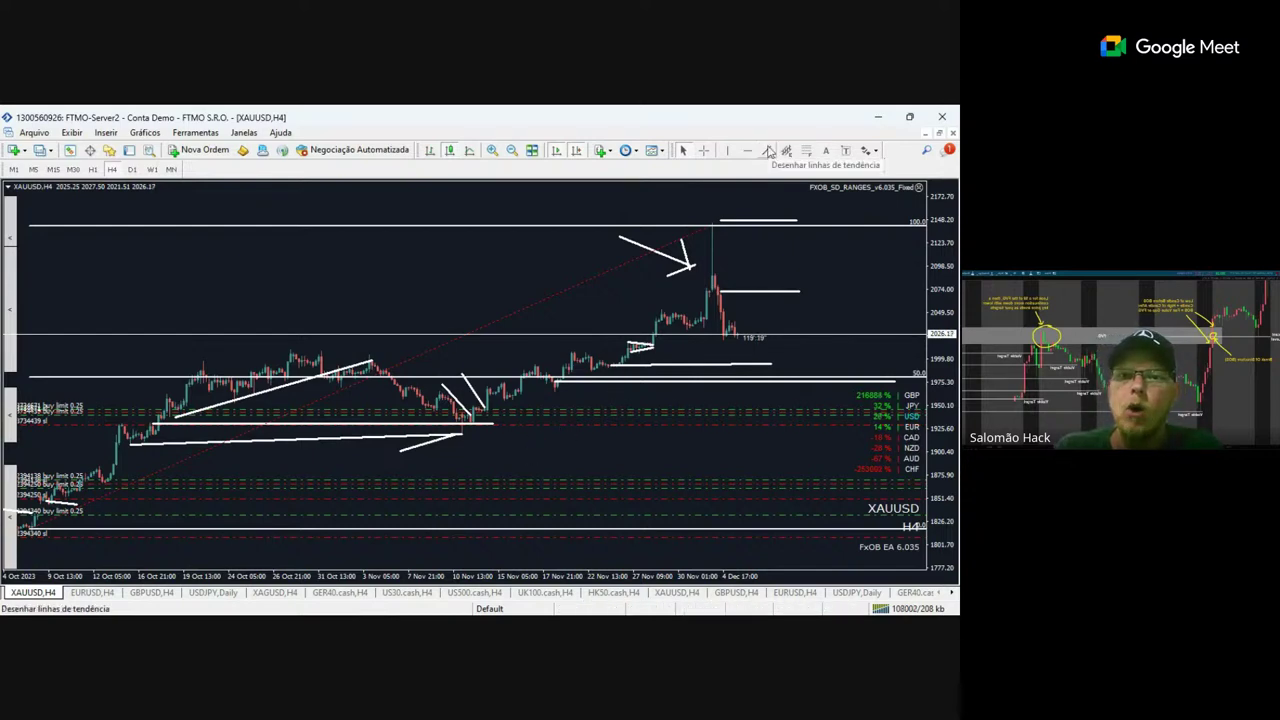
click(152, 169)
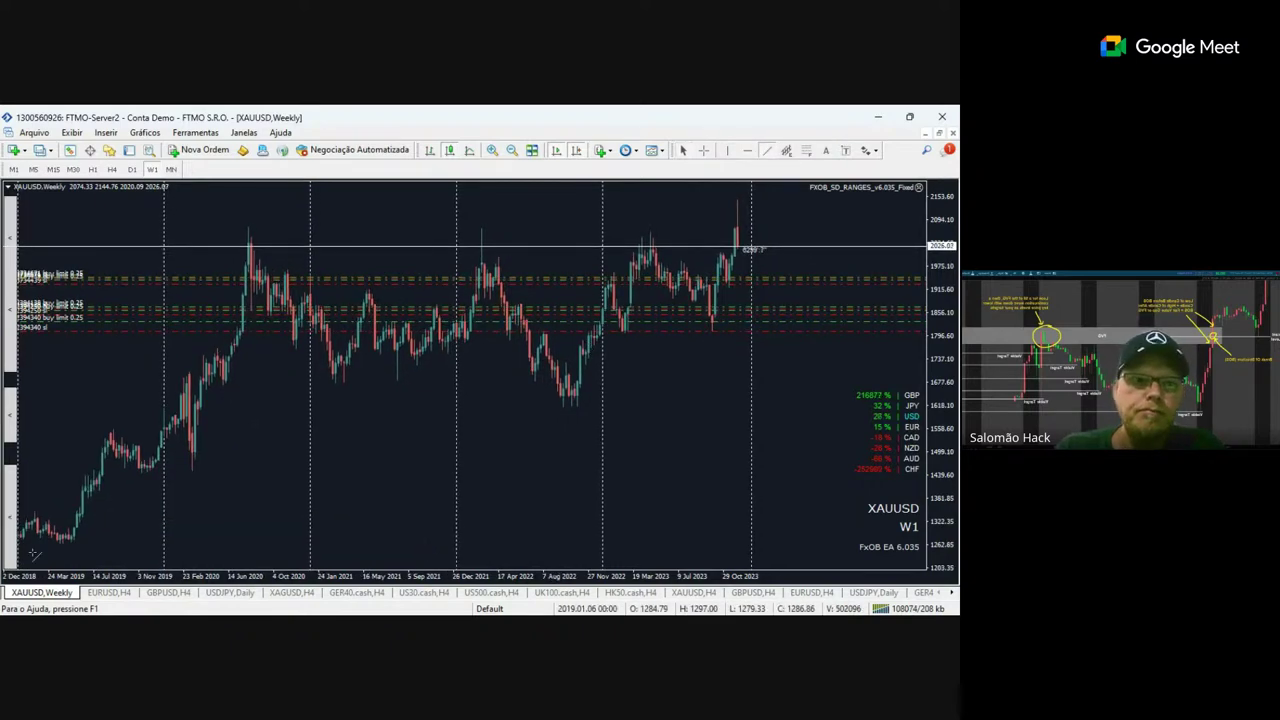
Draw a long rising trend line under the 2019 and late-2022 lows past the latest candles, and a nearly flat line rightward from the November 2022 candles.
mouse_move(49, 552)
mouse_down()
mouse_move(590, 333)
mouse_move(878, 323)
mouse_up()
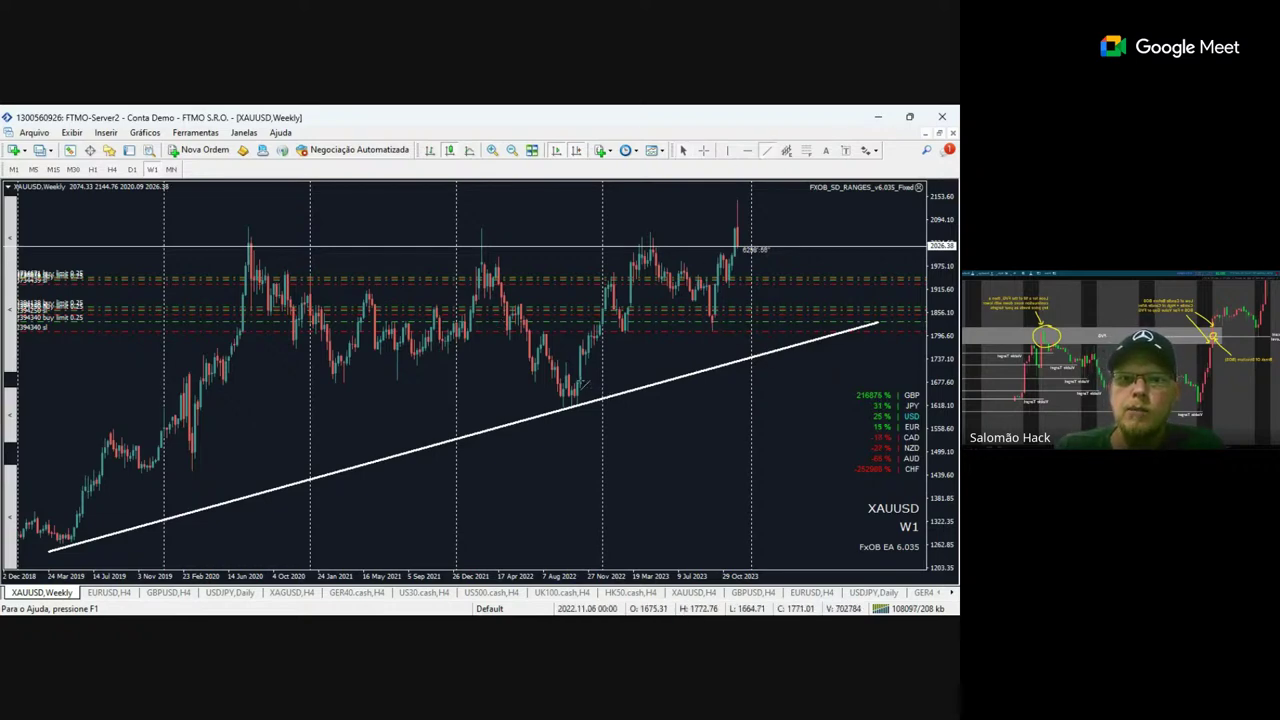
drag(598, 378, 784, 378)
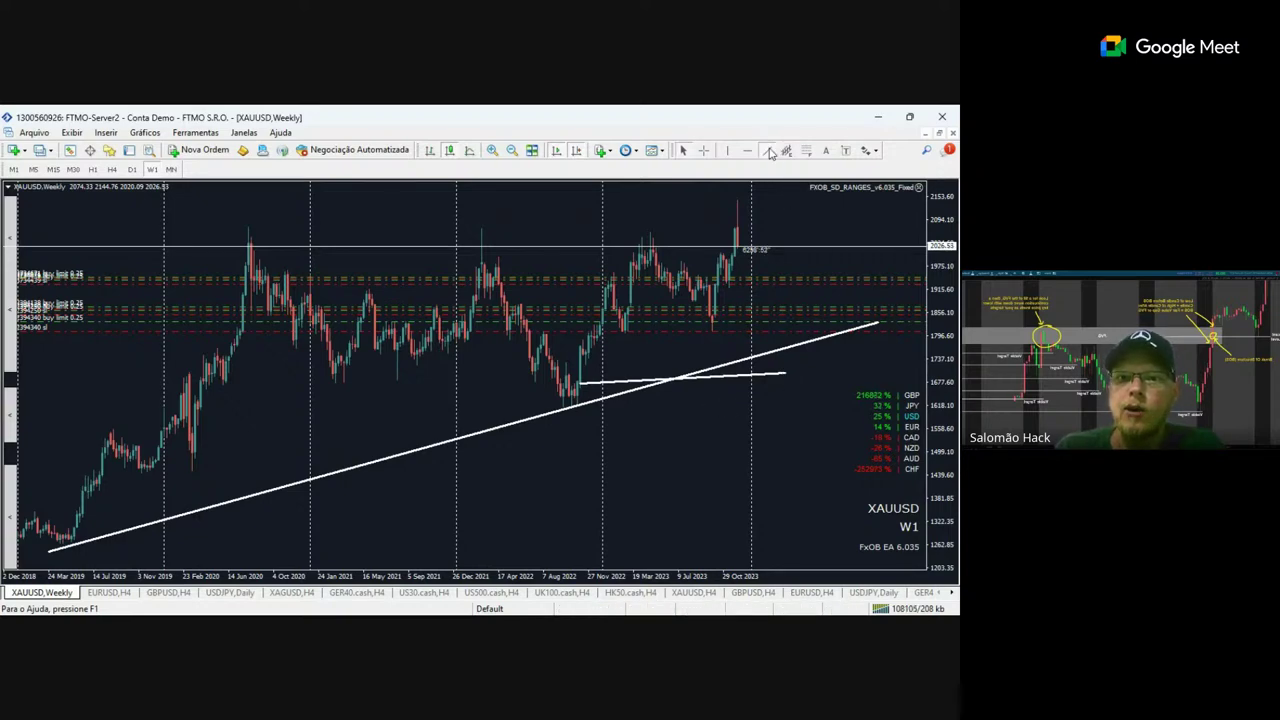
Draw three short pointer lines: one beside the October 2023 low and two converging on the start of the nearly flat November 2022 line.
drag(749, 292, 735, 300)
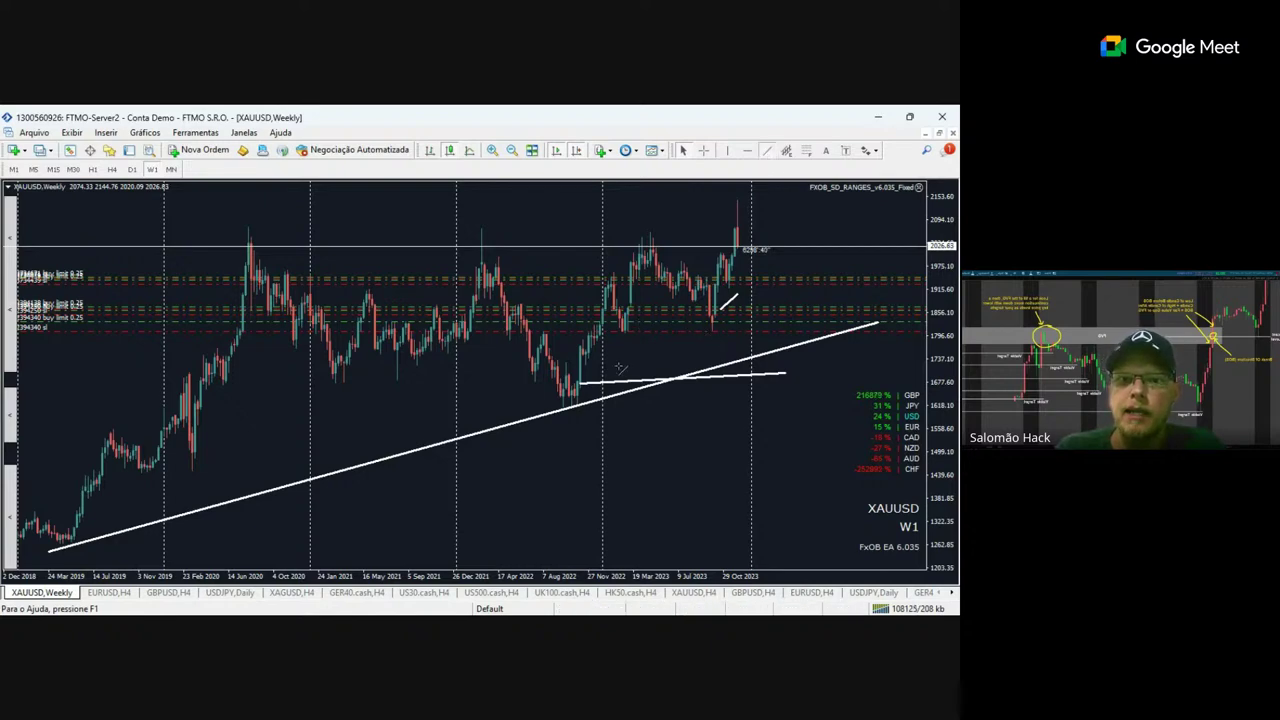
drag(642, 354, 593, 377)
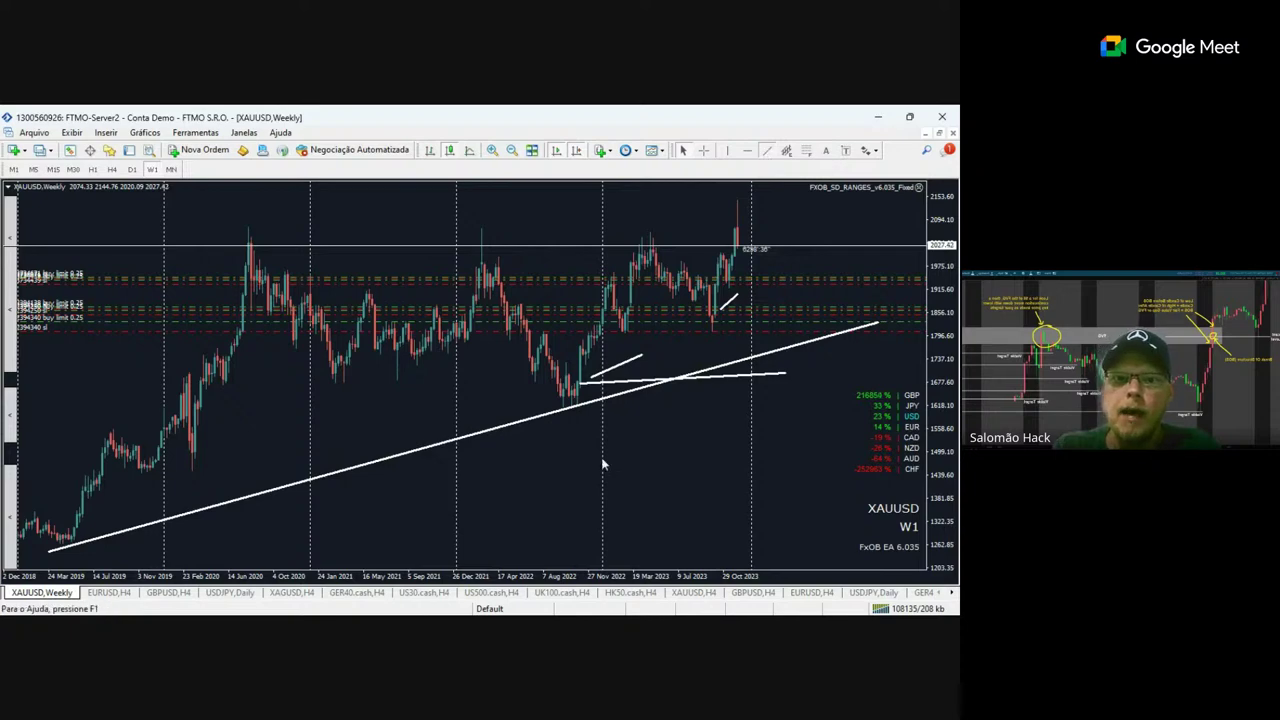
drag(630, 404, 593, 380)
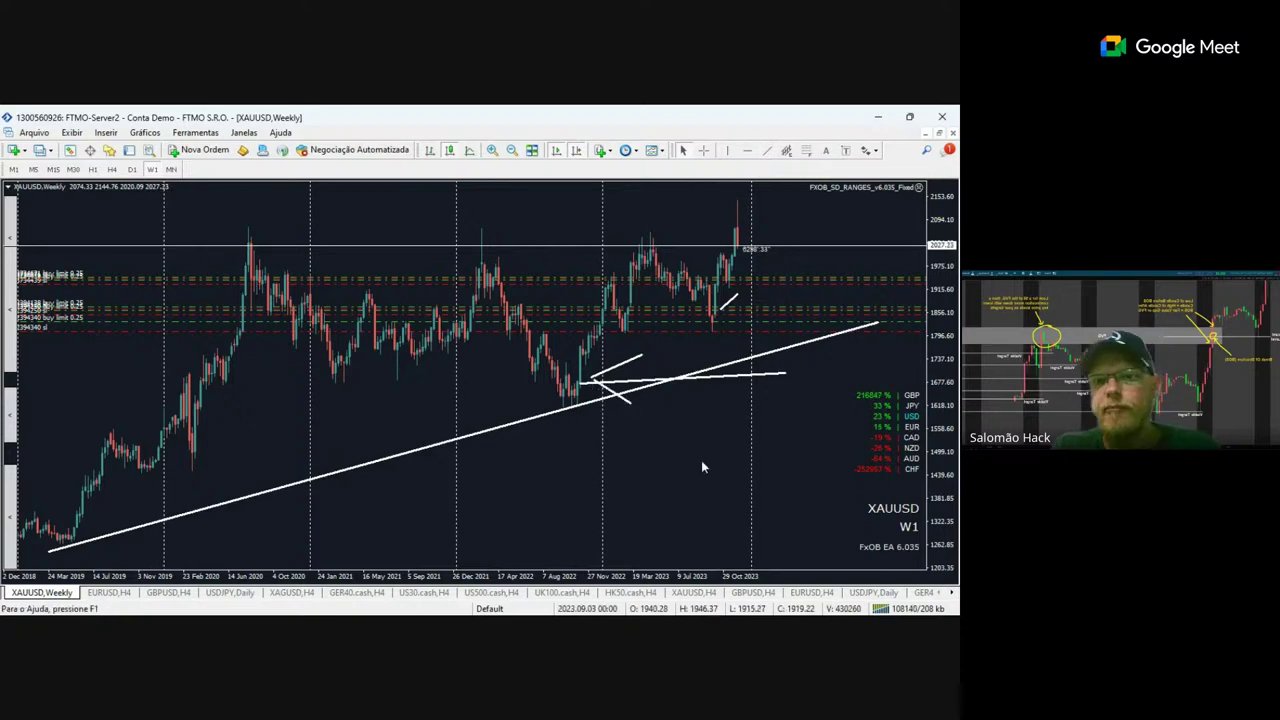
Draw a short horizontal line rightward from the latest candle's upper body and a steep descending line from it through the rising trend line.
mouse_move(633, 266)
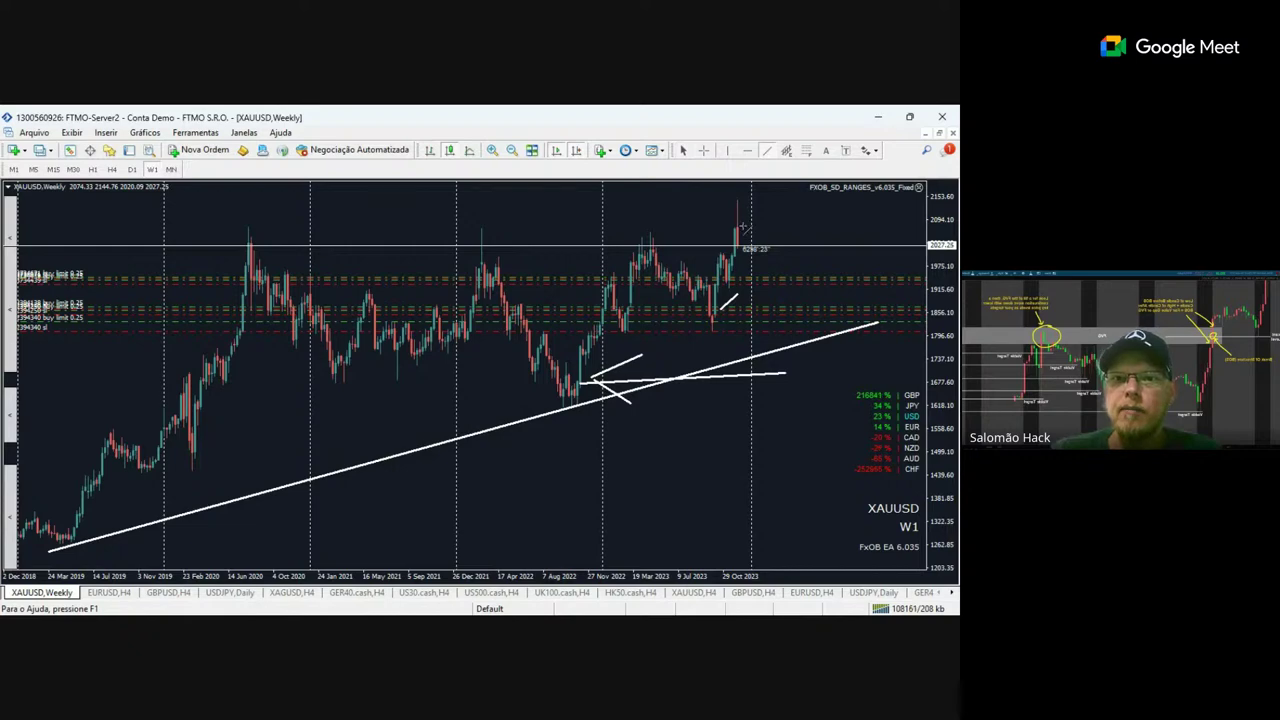
mouse_move(742, 227)
mouse_down()
mouse_move(843, 229)
mouse_move(792, 231)
mouse_move(832, 405)
mouse_up()
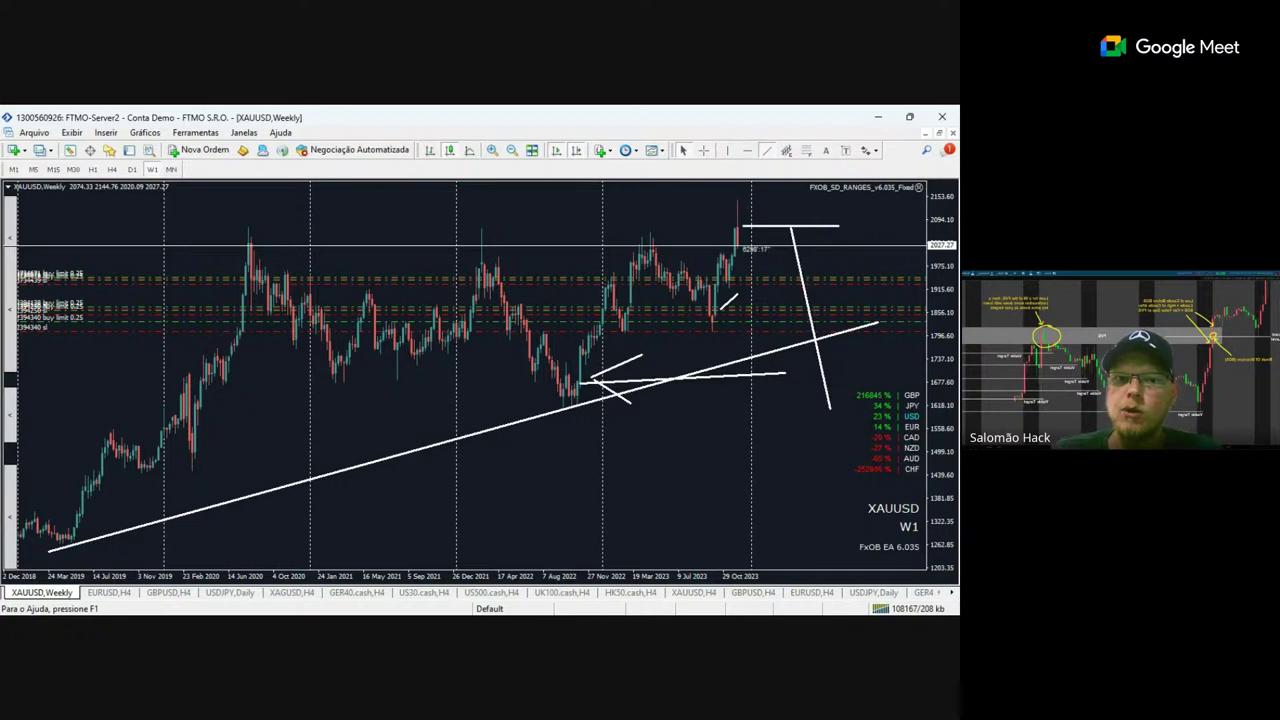
right_click(682, 406)
key(Escape)
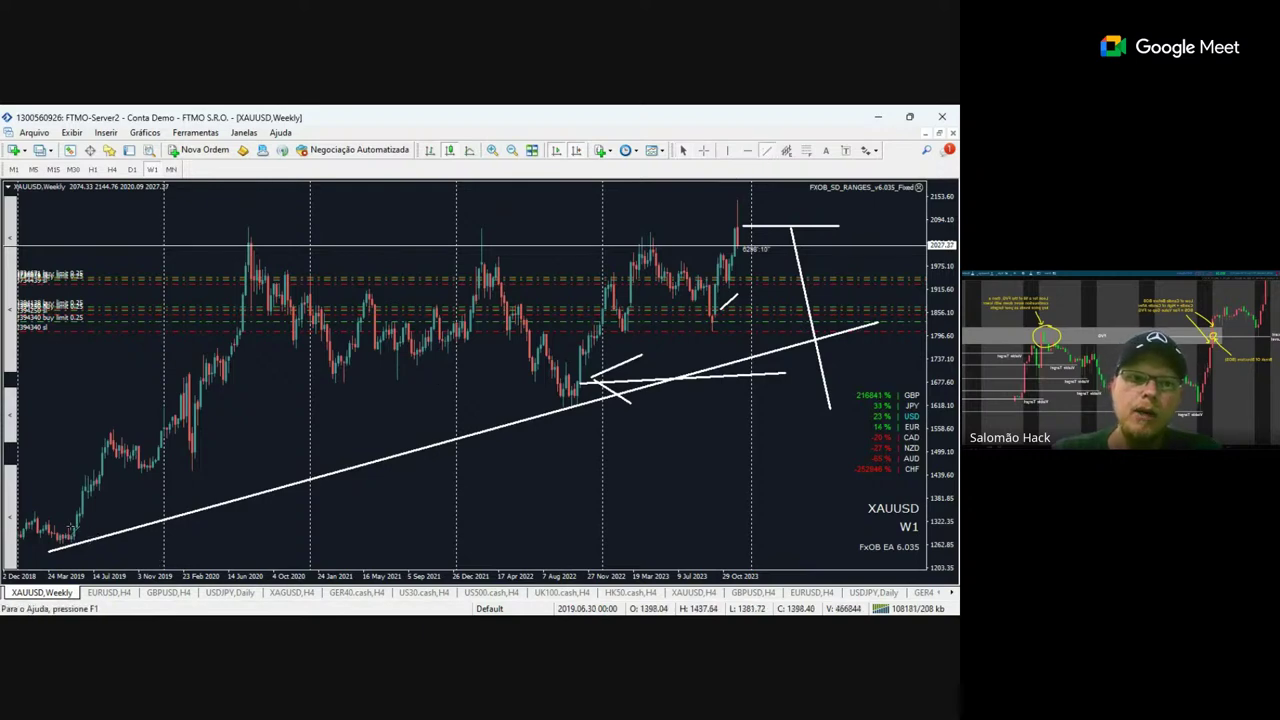
Draw a long nearly flat line from the early-2019 lows to late 2023 and a short line beside the November 2019 low.
drag(66, 532, 789, 527)
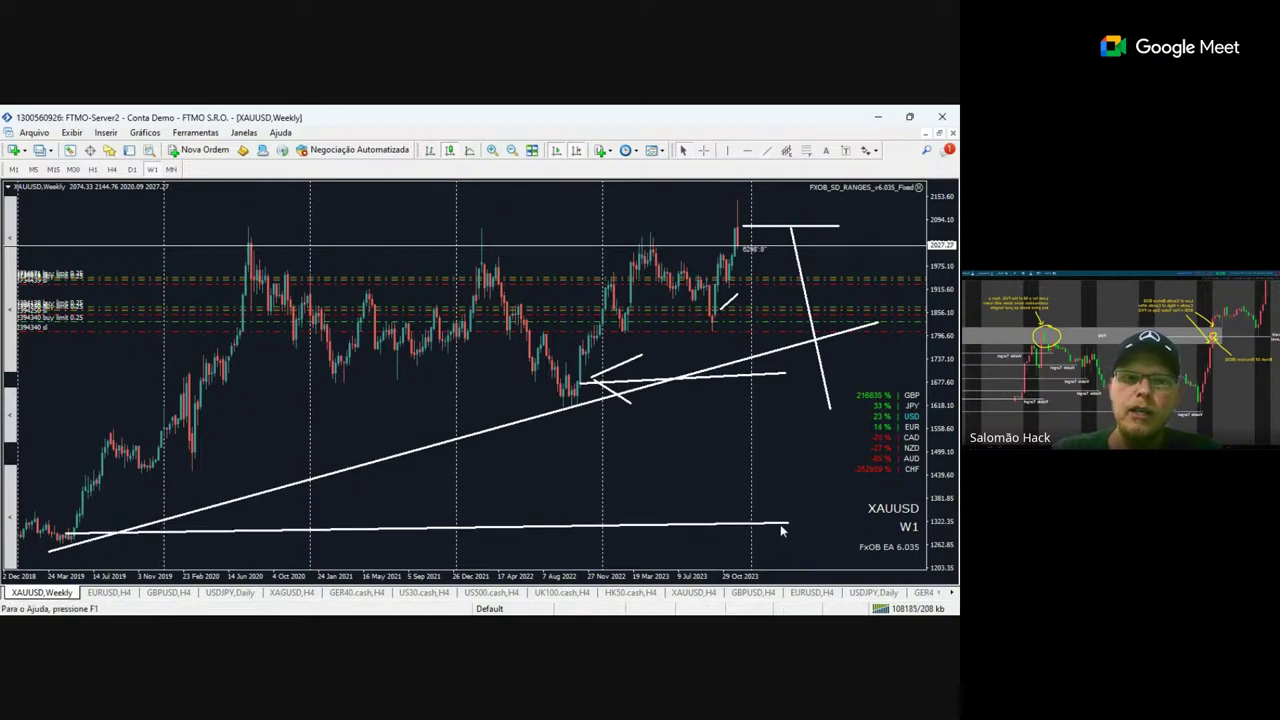
click(766, 151)
drag(145, 466, 223, 459)
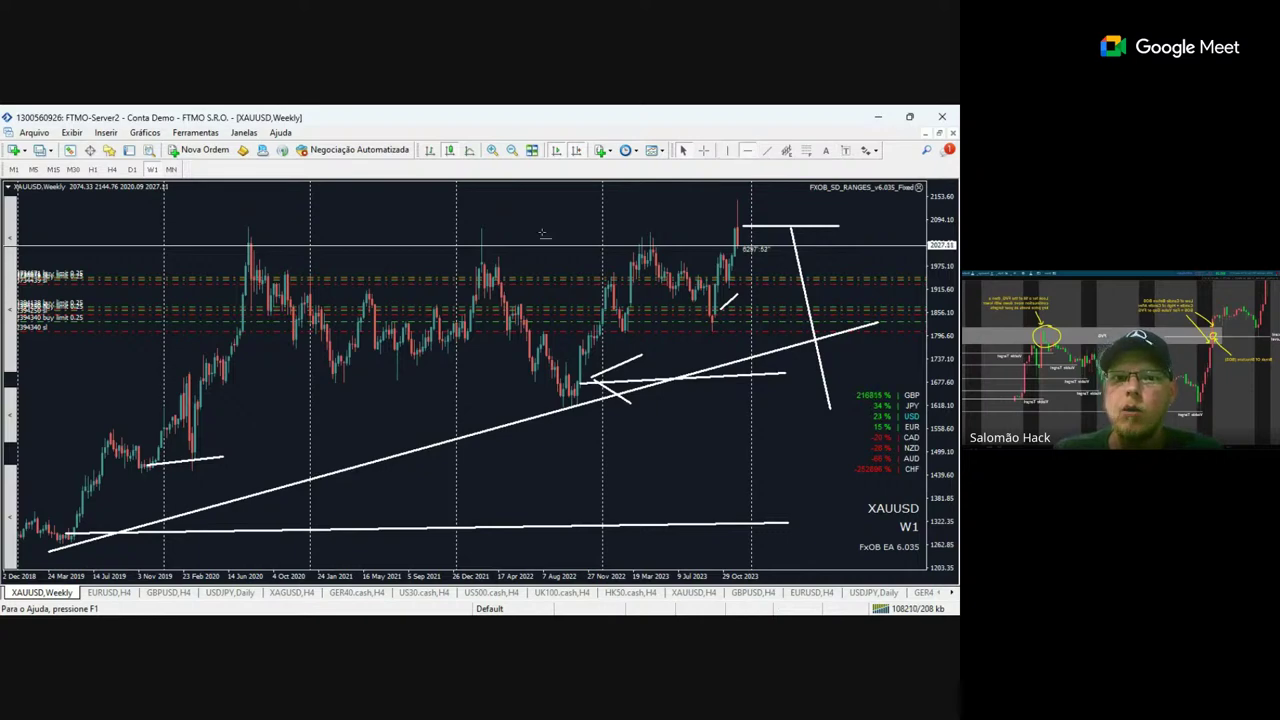
Place horizontal lines at the repeated highs at about 2068 and along the 2021 lows at about 1676.
click(485, 230)
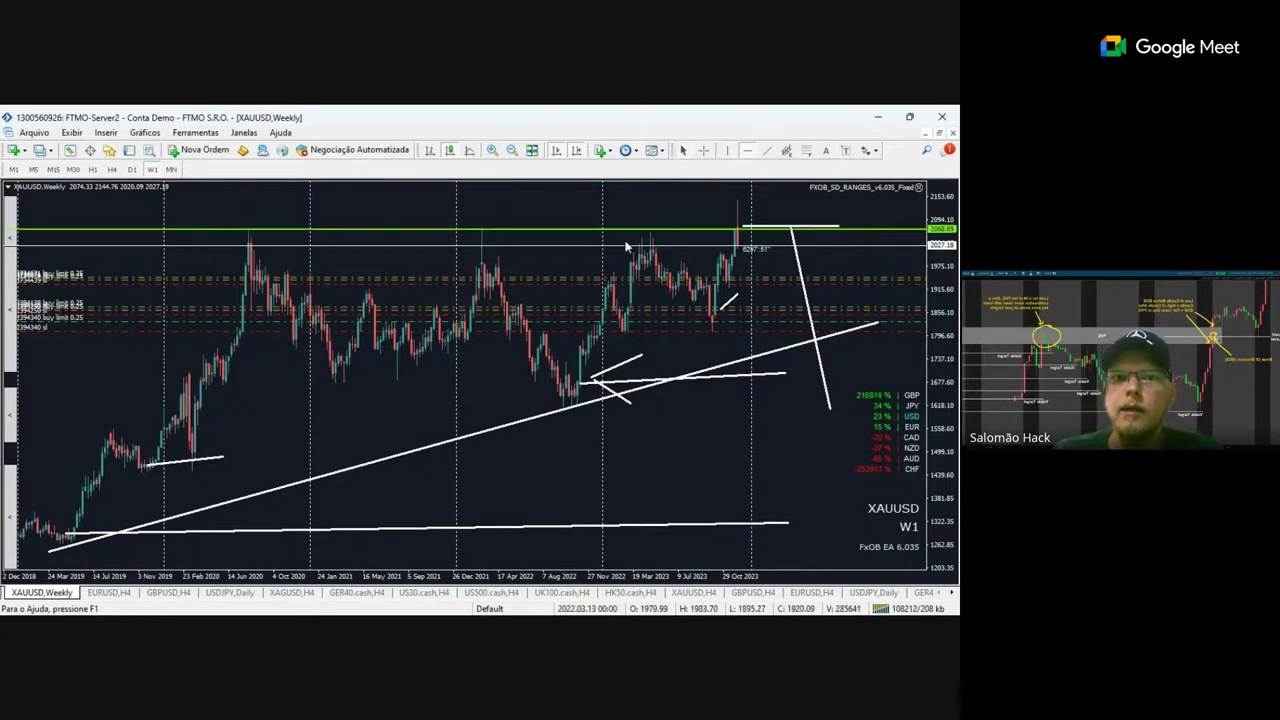
click(350, 383)
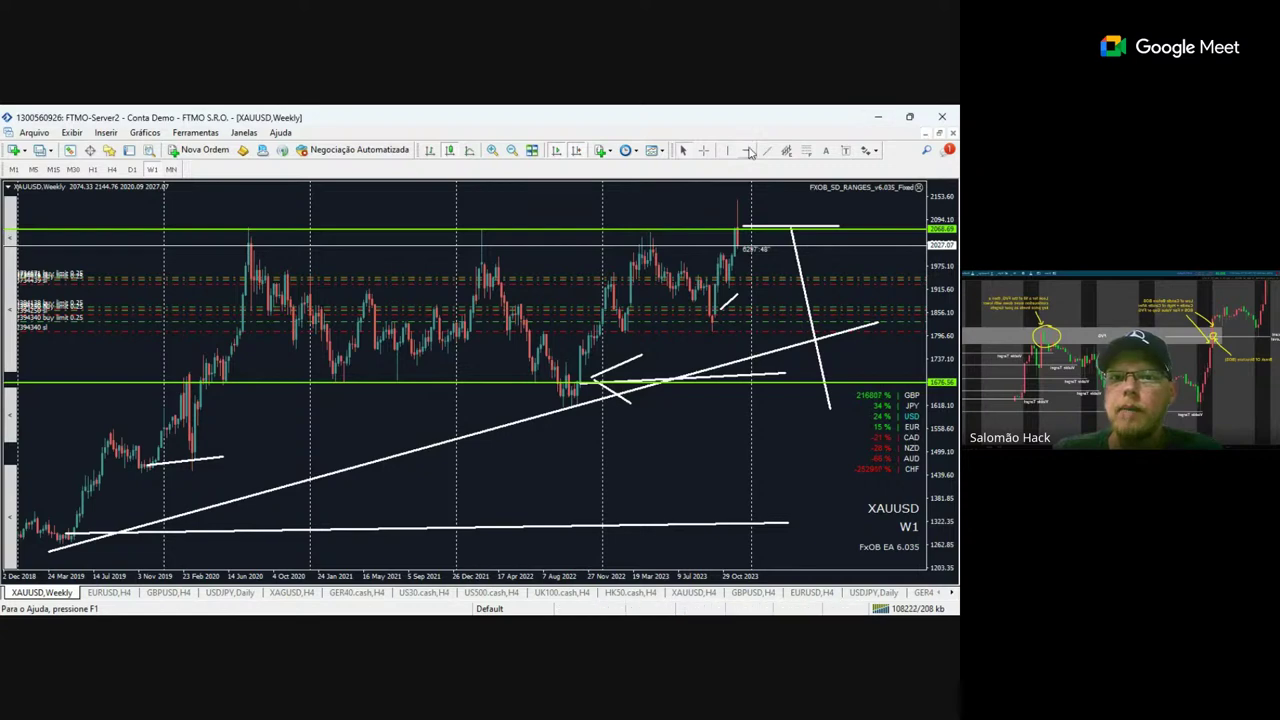
Draw arrows pointing to the late-2022 low and the December 2023 spike, plus a long descending arrow from the line beside the latest candle.
drag(490, 413, 553, 394)
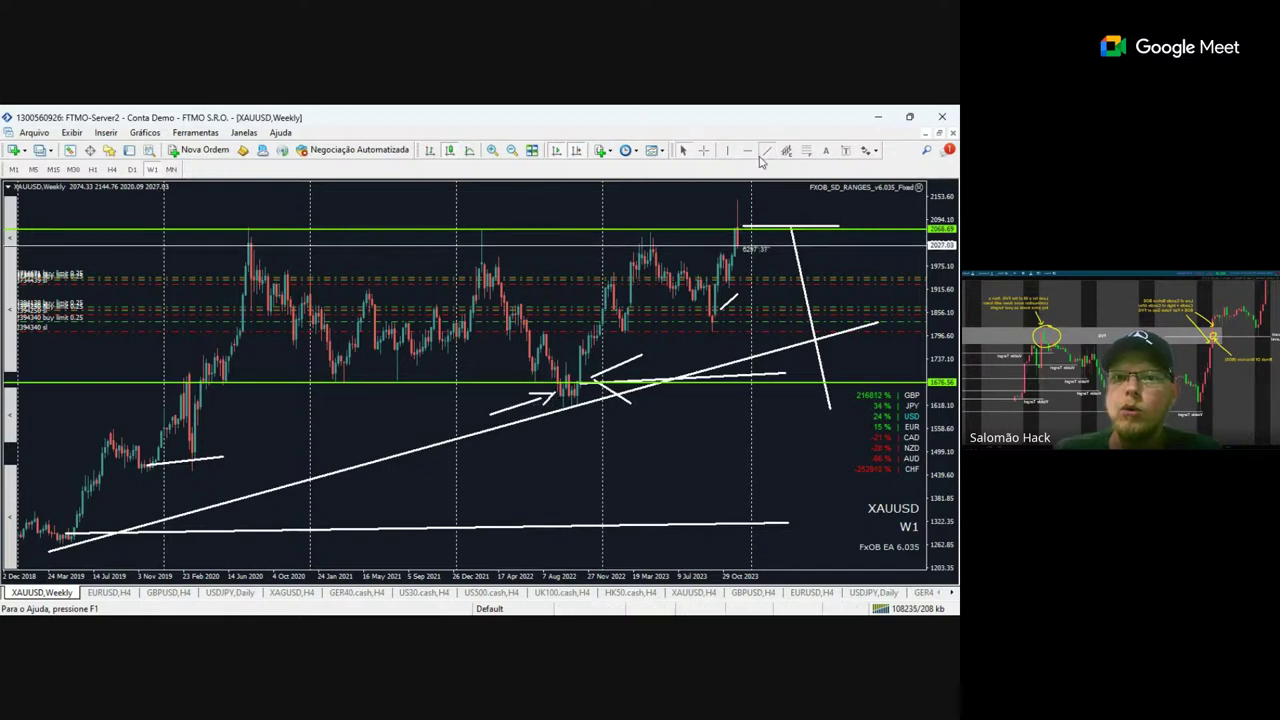
mouse_move(684, 184)
mouse_down()
mouse_move(721, 207)
mouse_move(705, 204)
mouse_up()
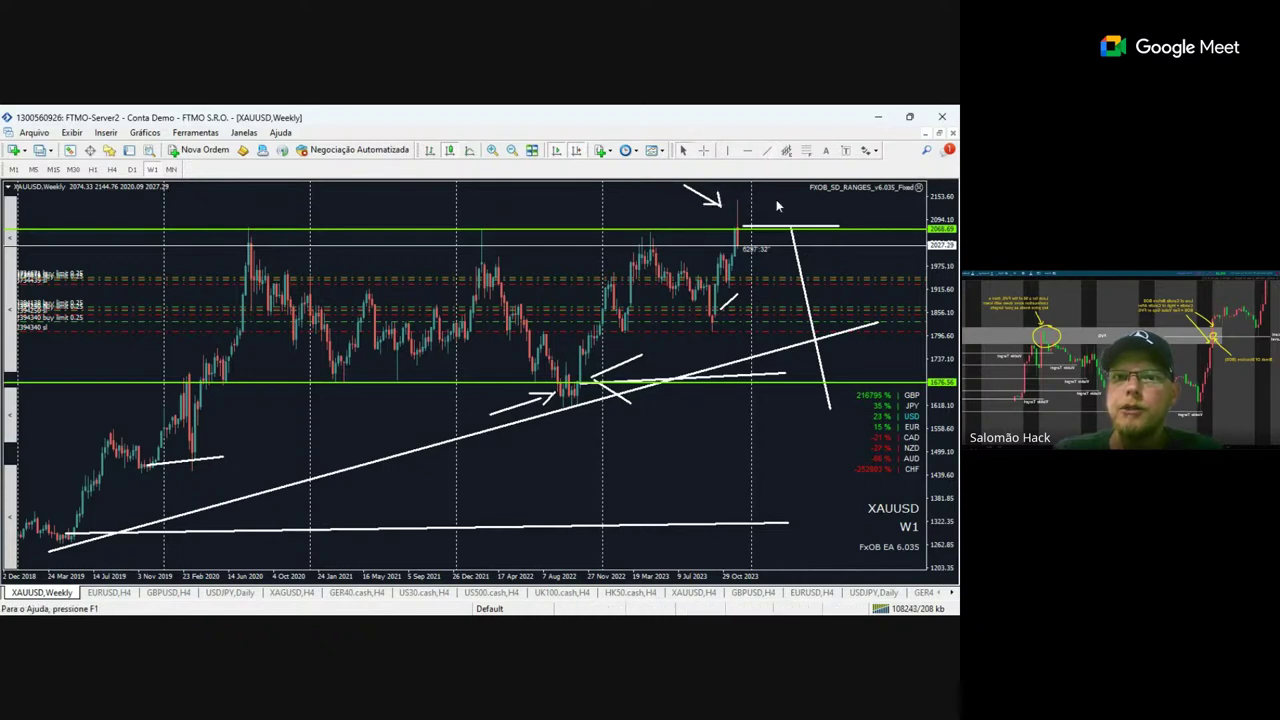
drag(764, 230, 823, 464)
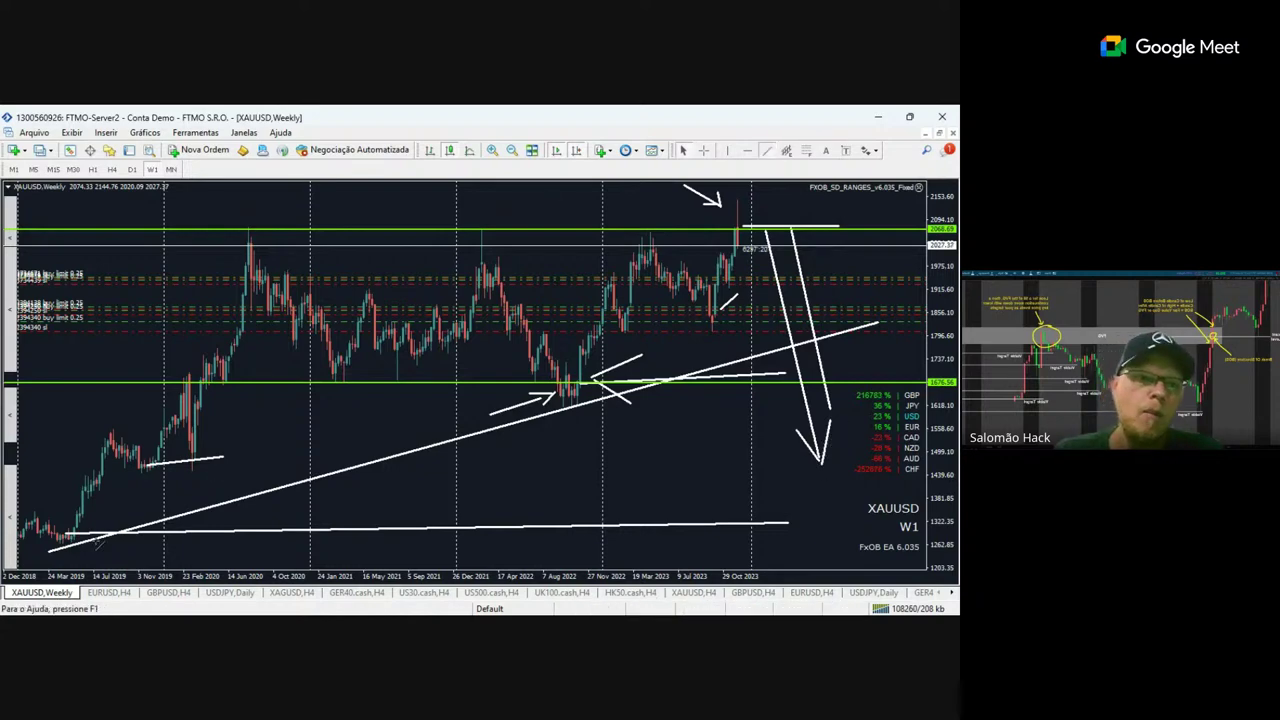
Draw a steep rising line from the 2019 lows to the 2068 level, with short pointers to the August 2020 high and early-2021 low.
drag(72, 548, 312, 232)
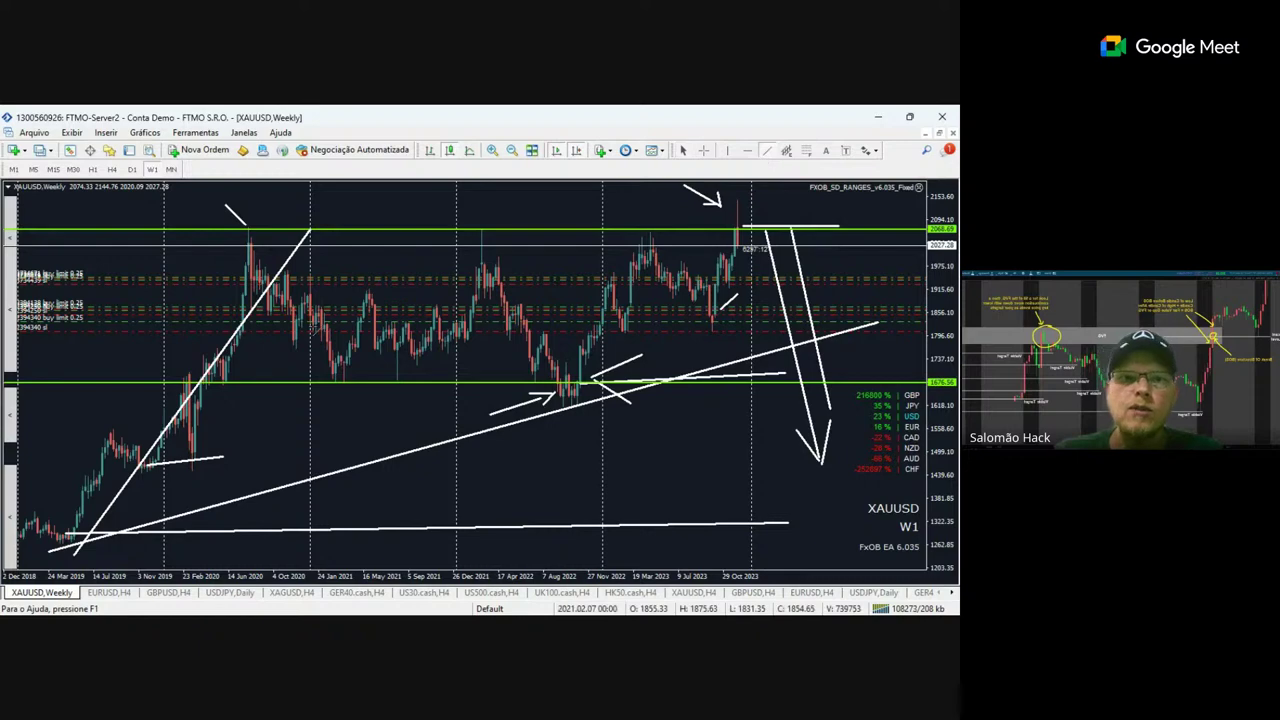
drag(271, 409, 333, 384)
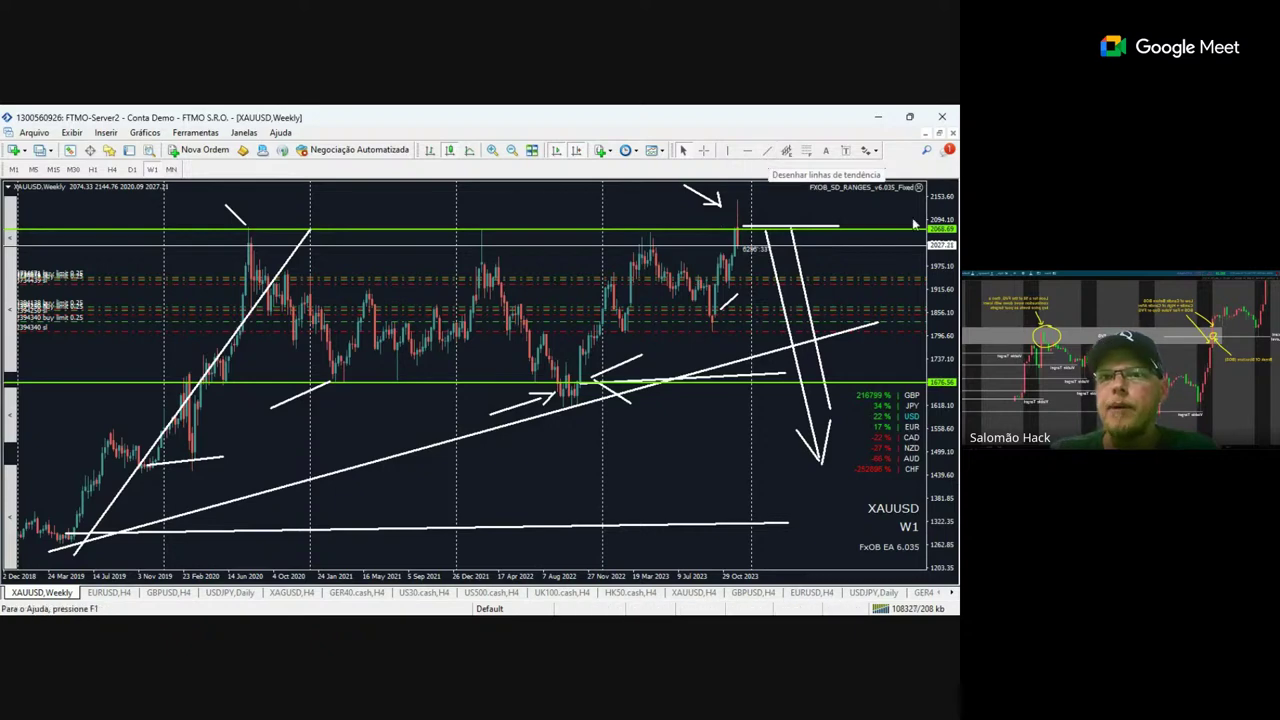
Compress the price scale and draw a horizontal line across the December 2023 spike high from mid-2022 candles past the latest ones.
drag(948, 218, 948, 298)
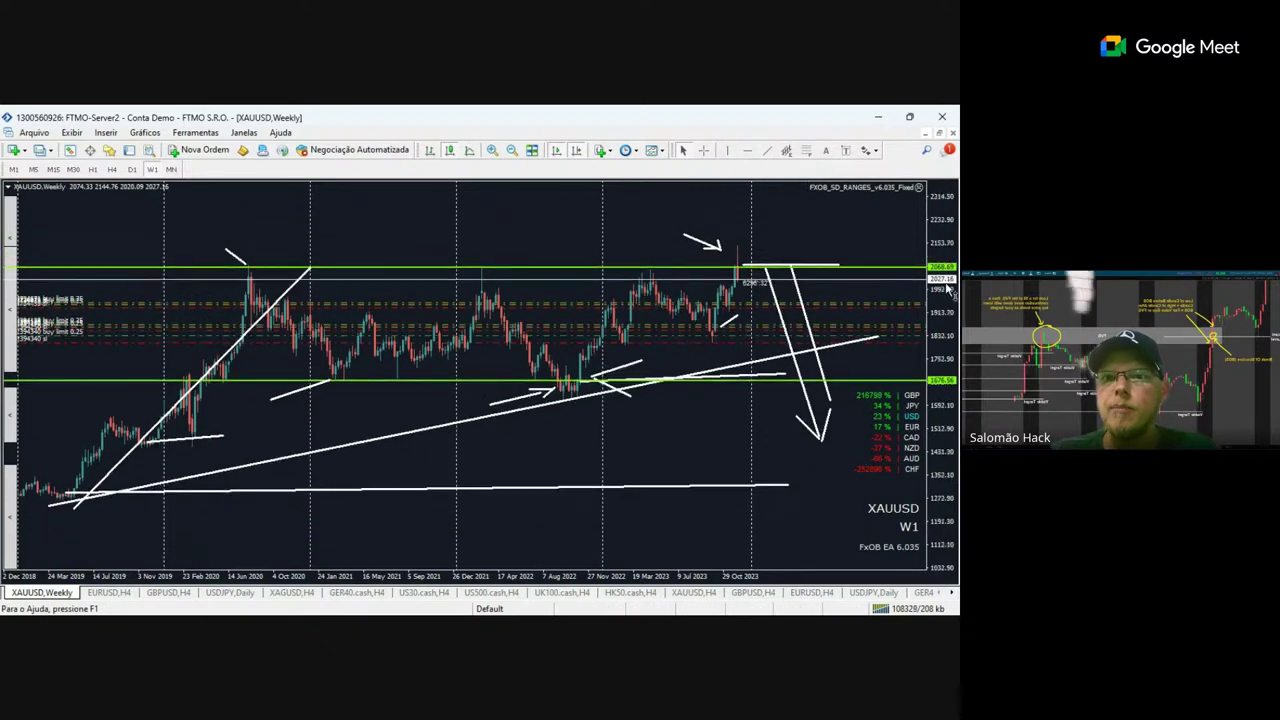
click(766, 151)
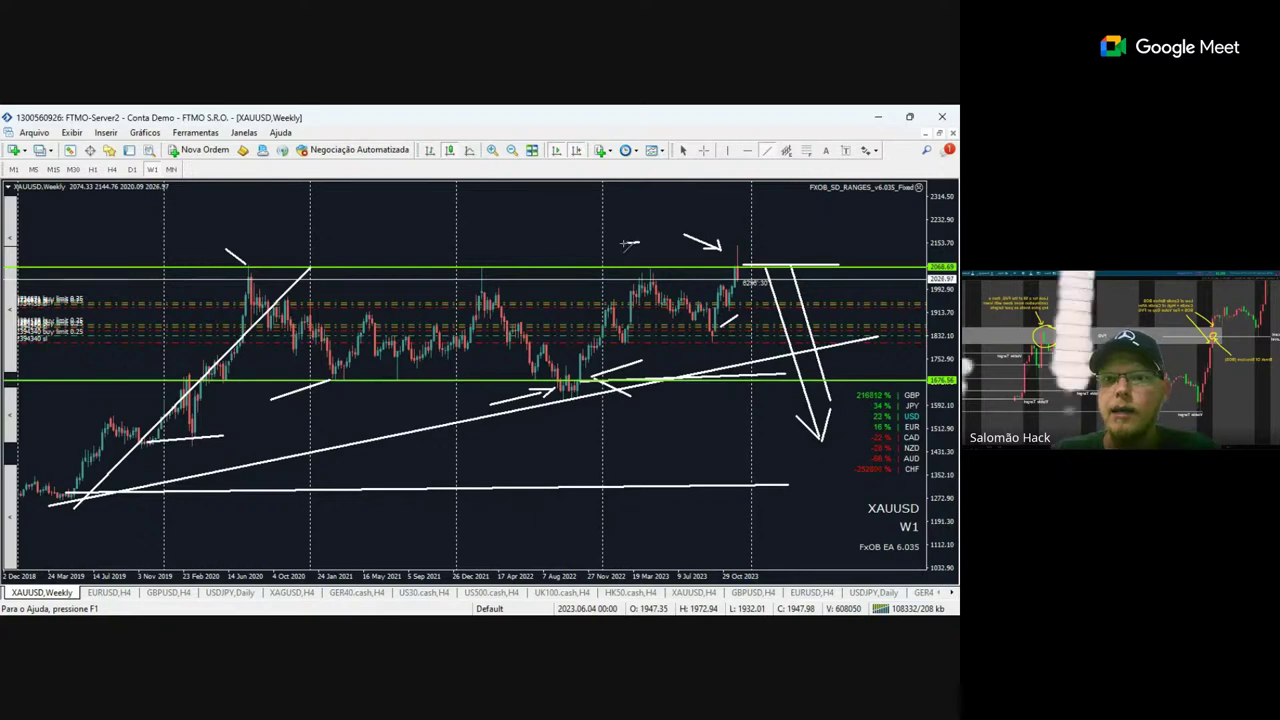
mouse_move(621, 243)
mouse_down()
mouse_move(778, 256)
mouse_move(856, 243)
mouse_up()
Draw two short lines above the spike high and a long descending arrow from there to below the 2019 support line.
click(766, 151)
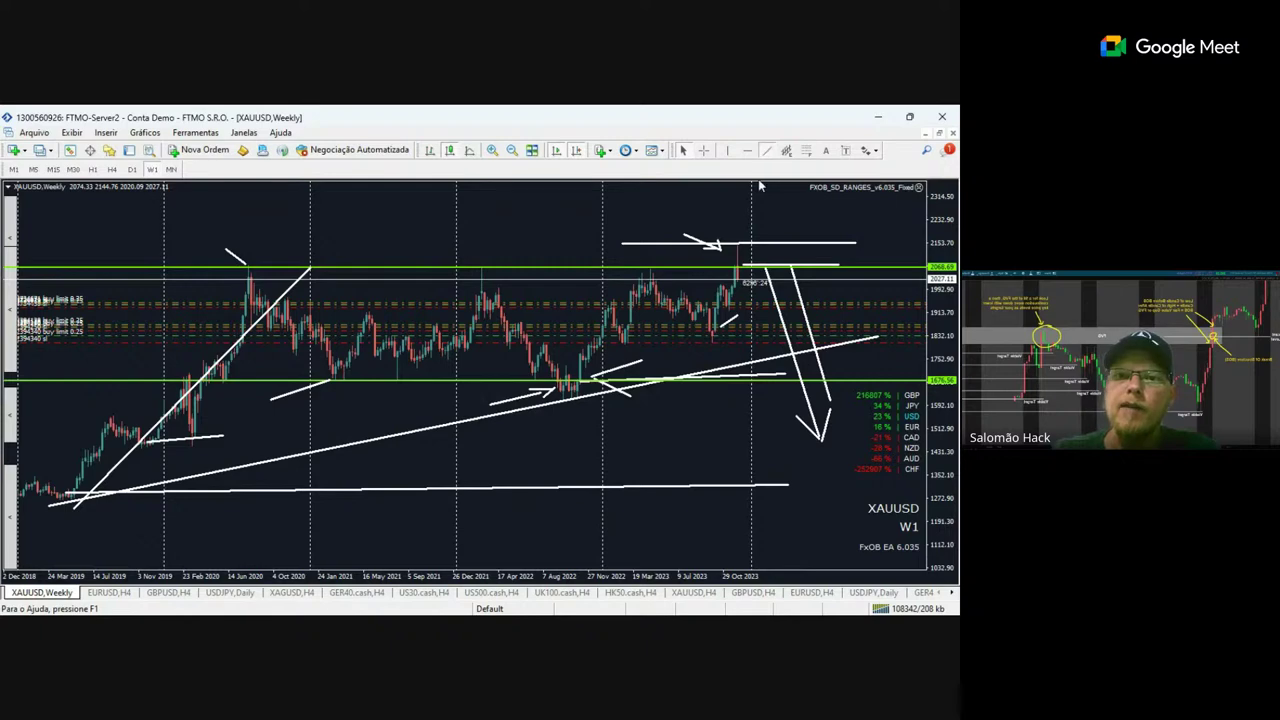
mouse_move(763, 209)
mouse_down()
mouse_move(672, 209)
mouse_move(771, 193)
mouse_move(832, 507)
mouse_up()
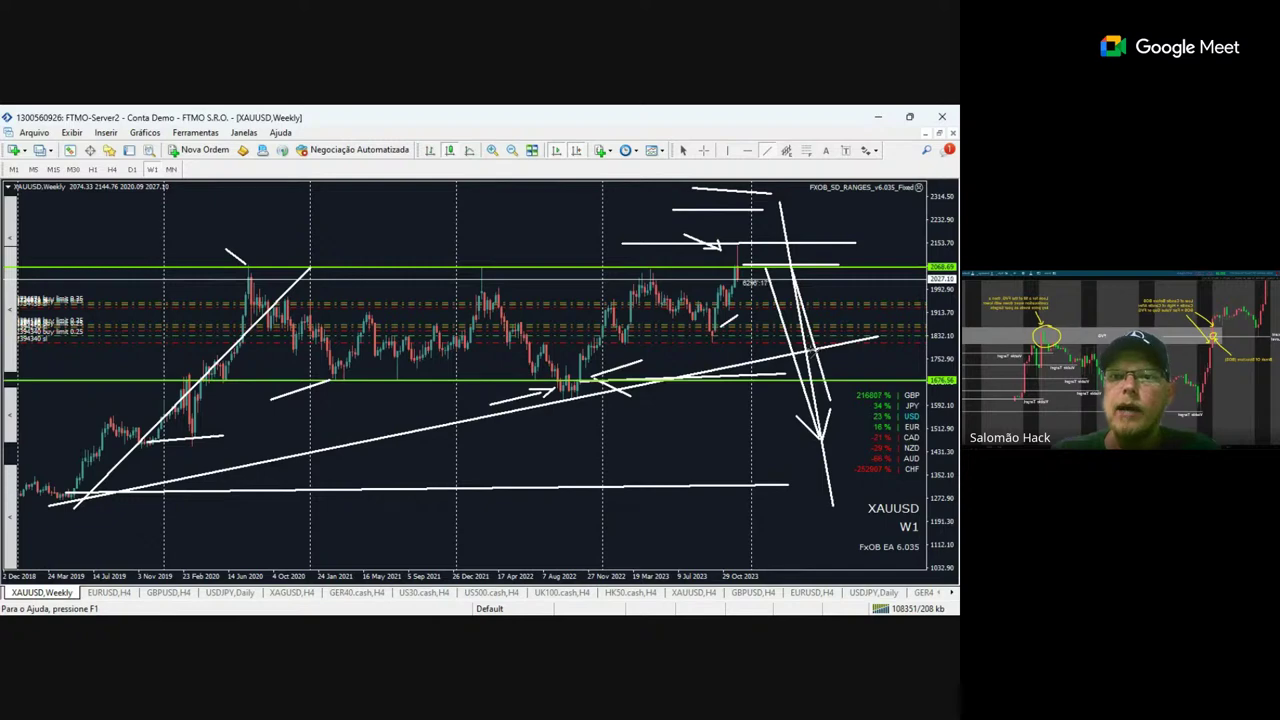
click(767, 150)
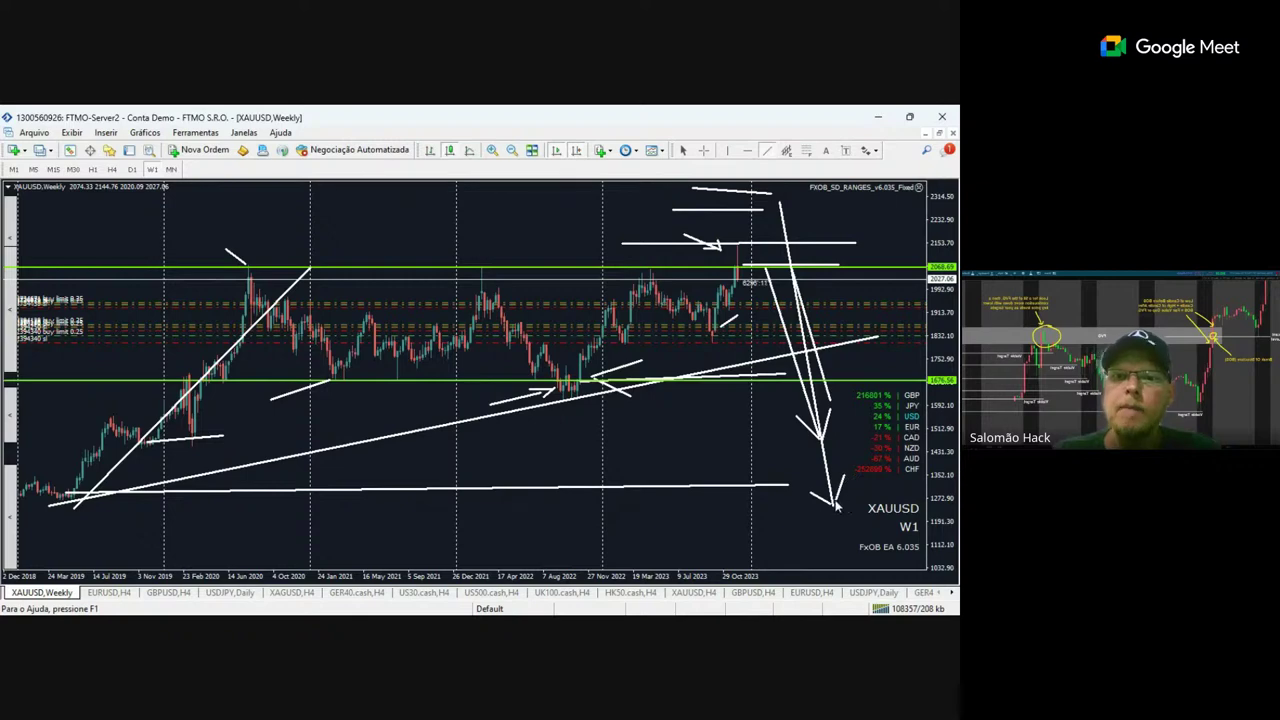
Switch the XAUUSD chart to H4 and draw a nearly flat support line at about 2018 from late November past the latest candles.
click(111, 169)
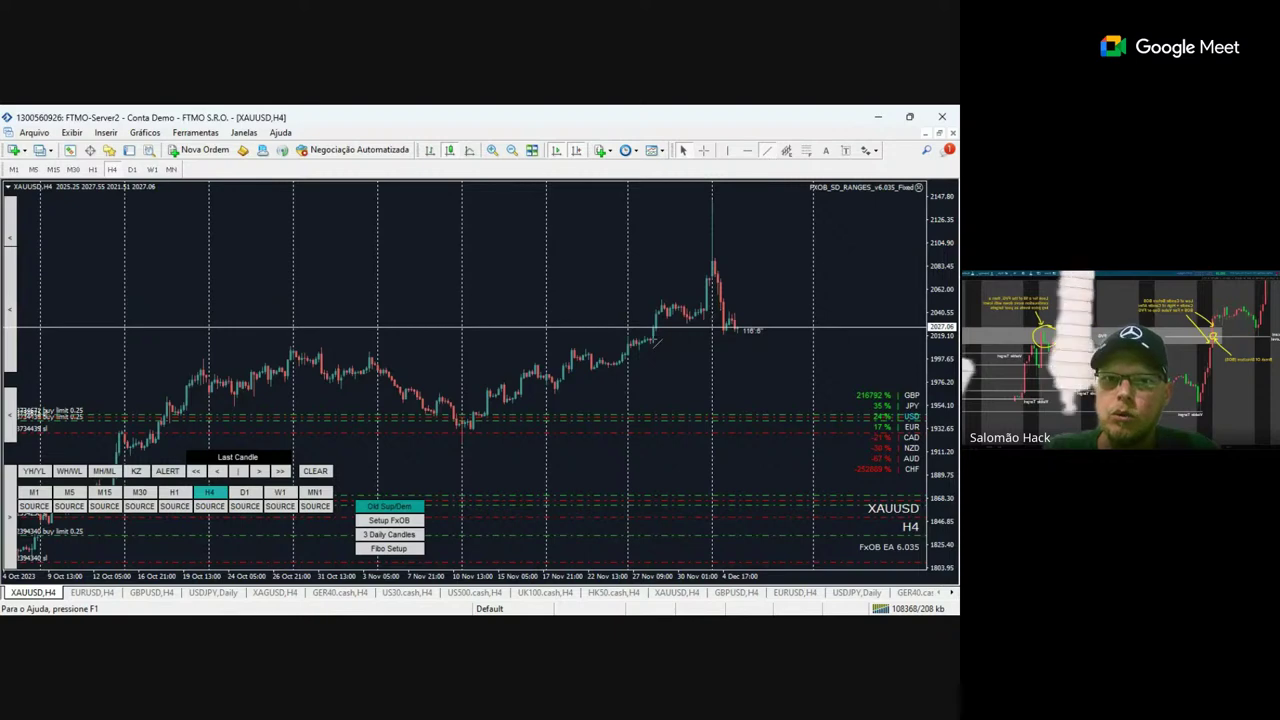
drag(650, 337, 808, 338)
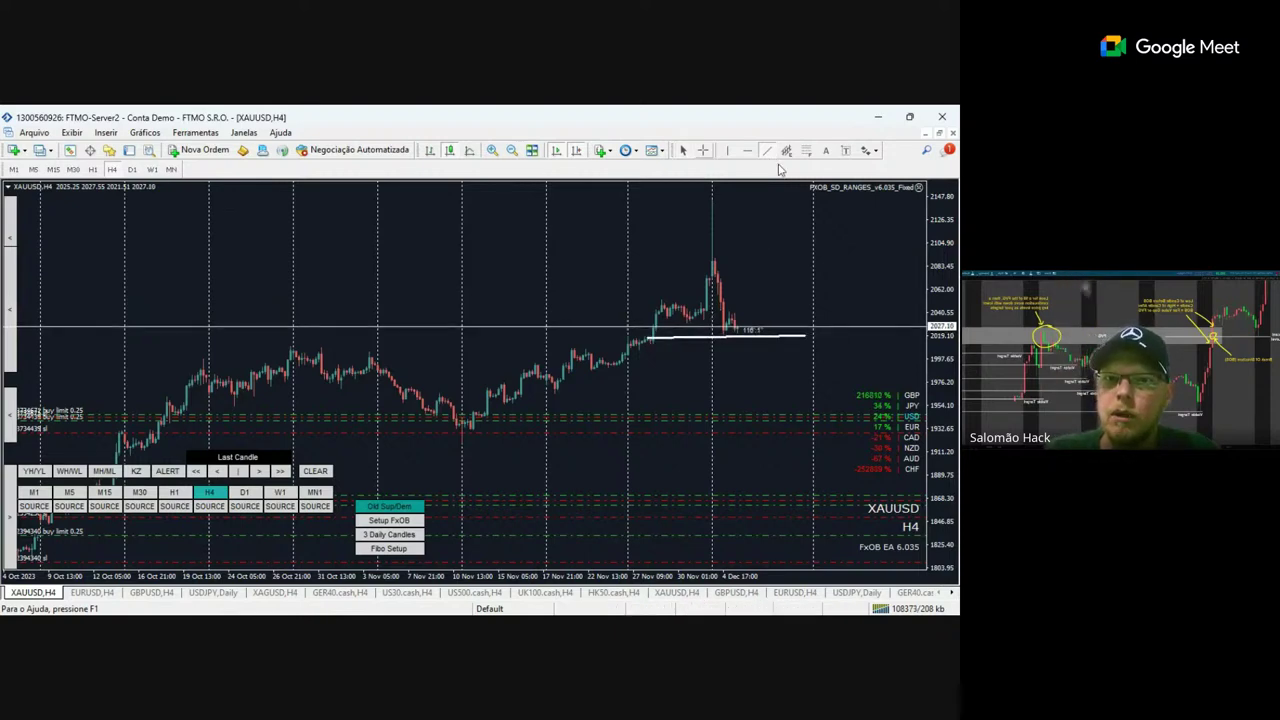
mouse_move(725, 338)
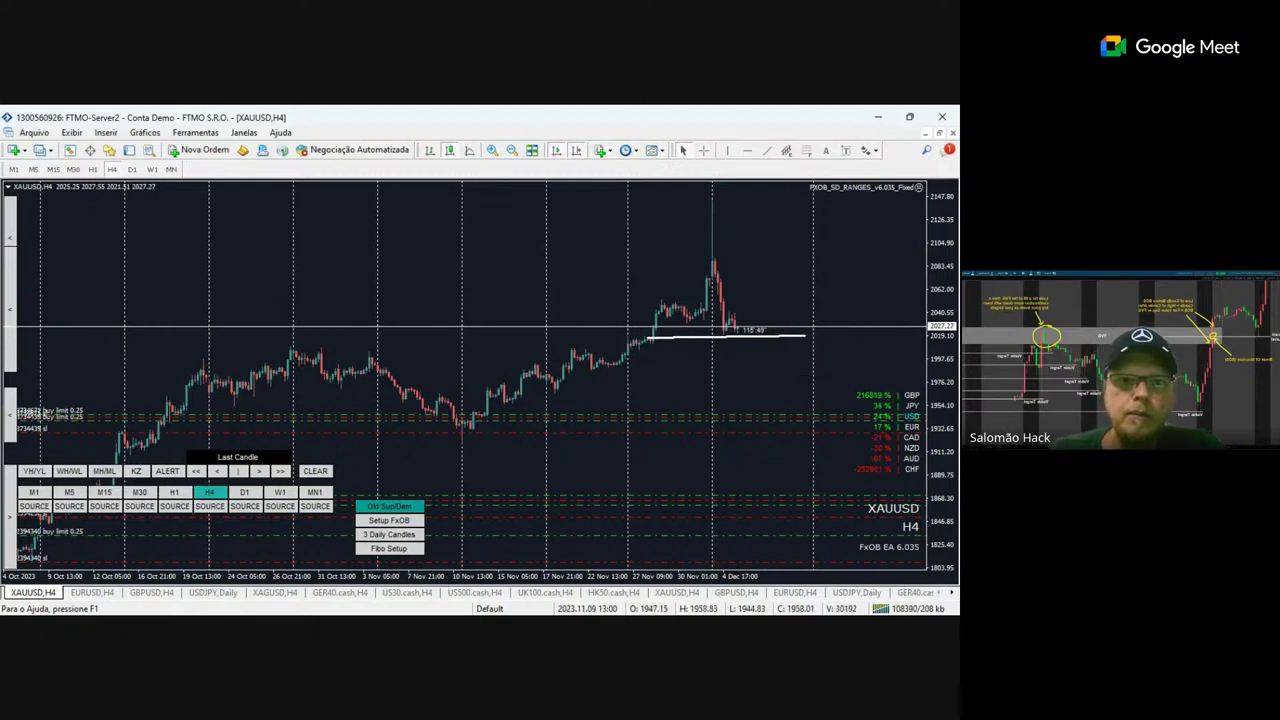
Turn off the period separators in the chart properties and collapse the indicator's timeframe and setup panel.
key(F8)
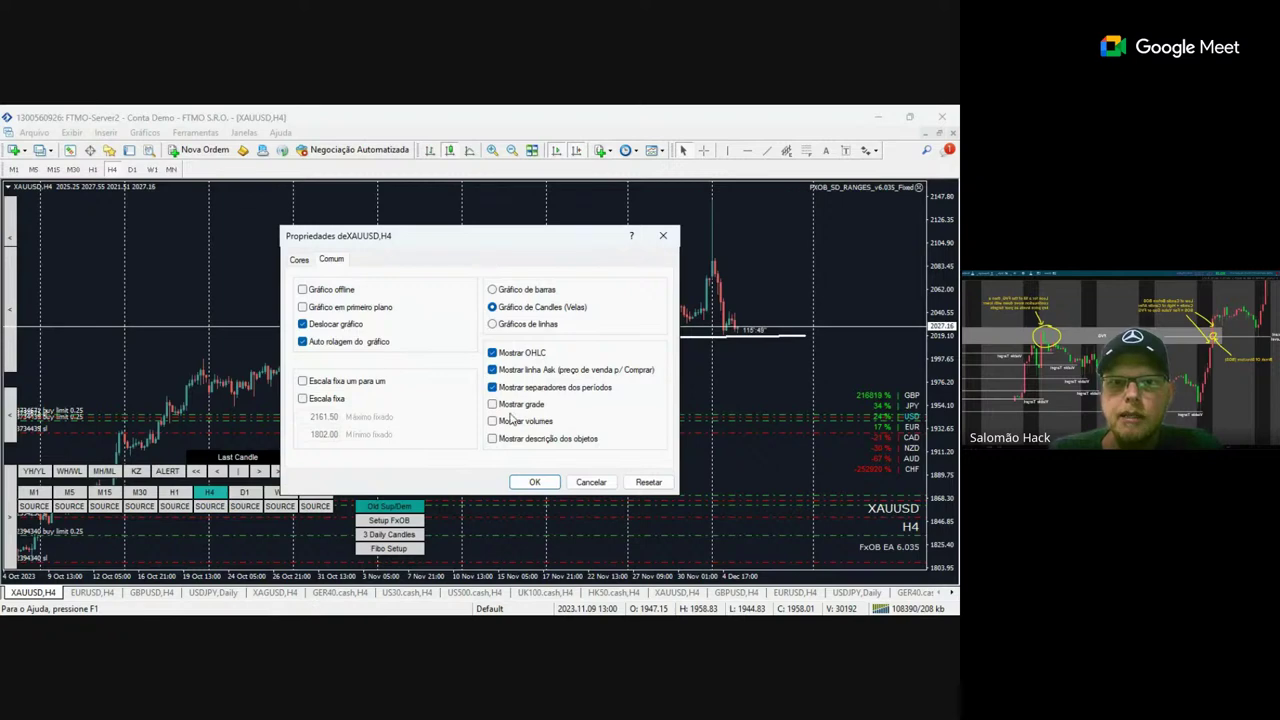
click(535, 388)
click(534, 481)
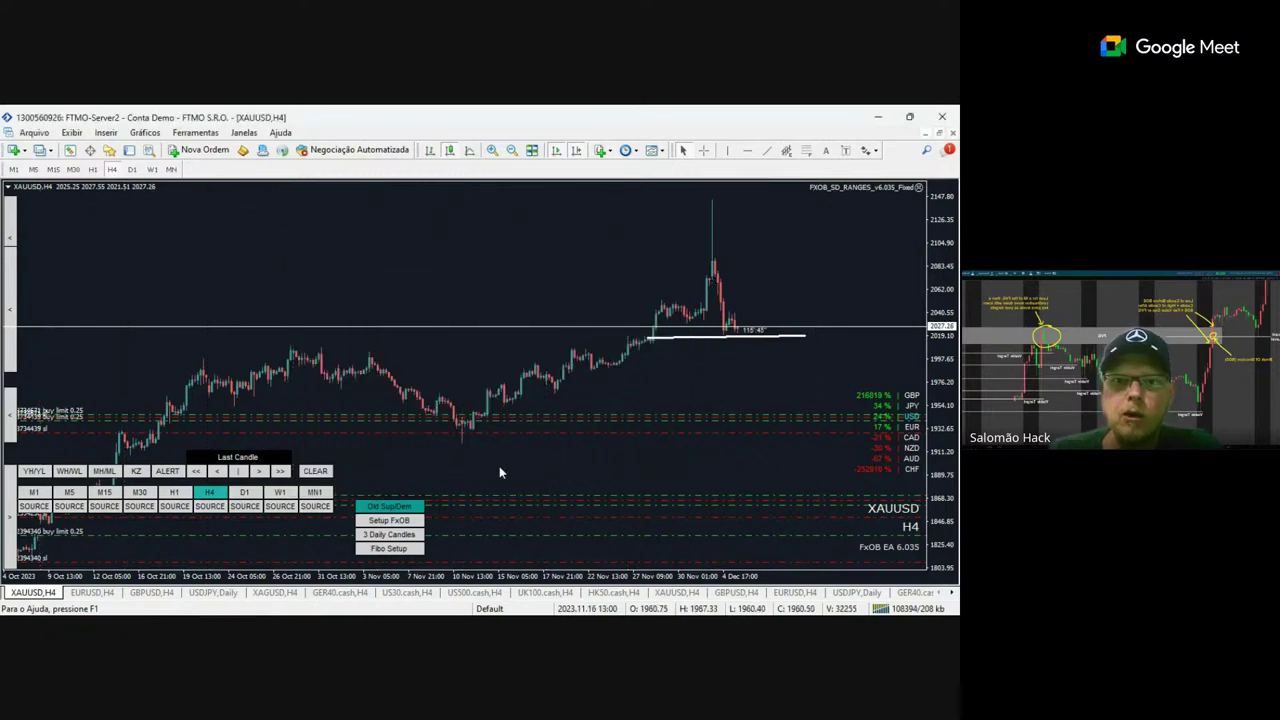
click(12, 519)
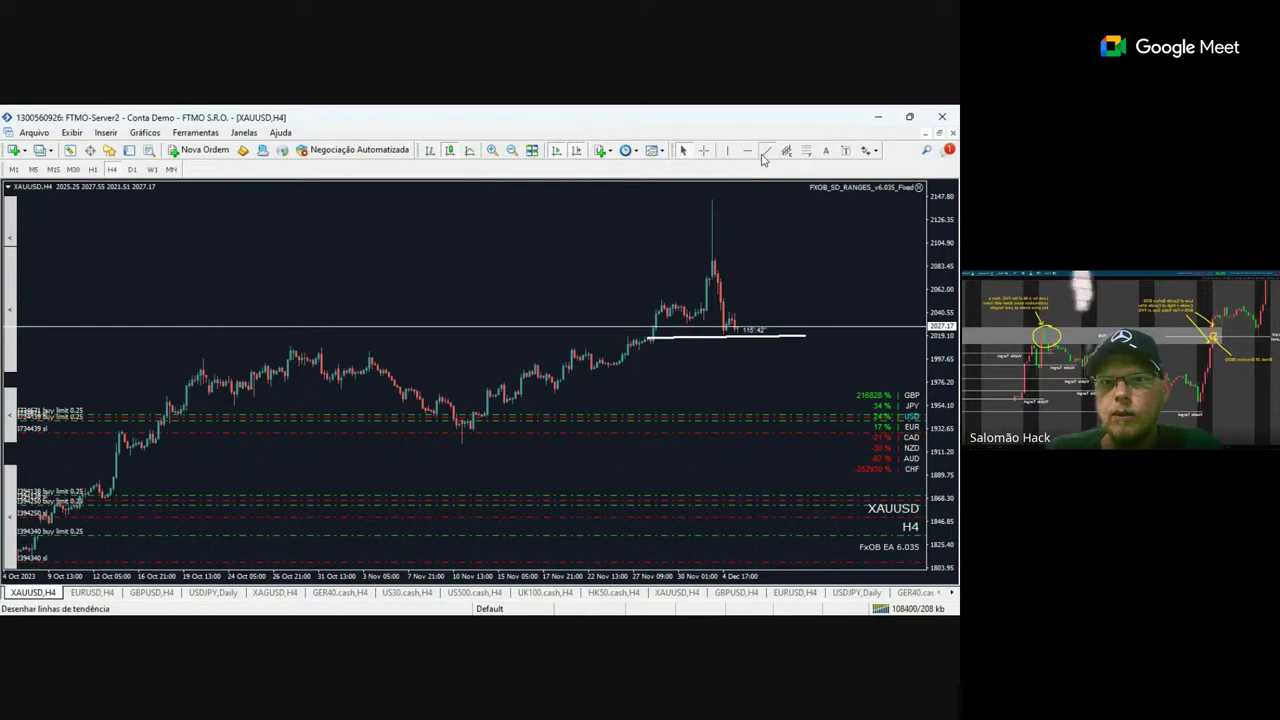
Draw a short horizontal line at about 2074 after the December spike and a Fibonacci retracement from the spike high at about 2144 to about 2089.
drag(715, 276, 788, 276)
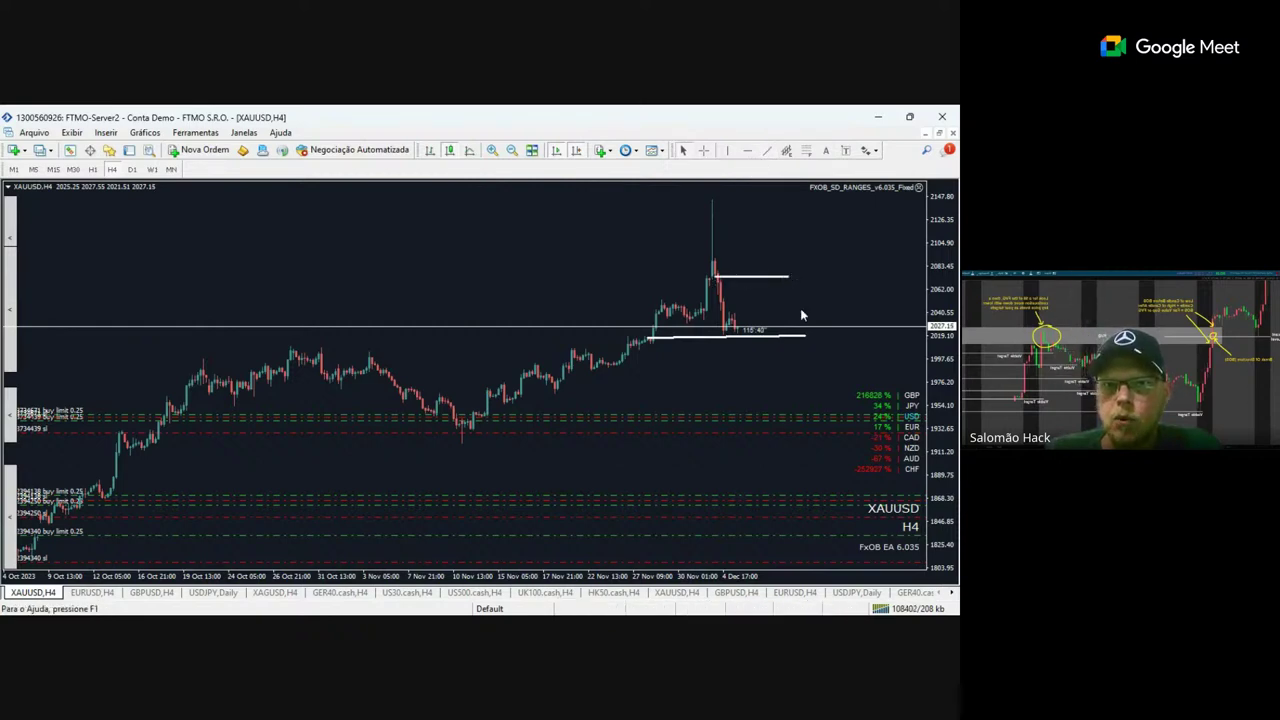
click(767, 152)
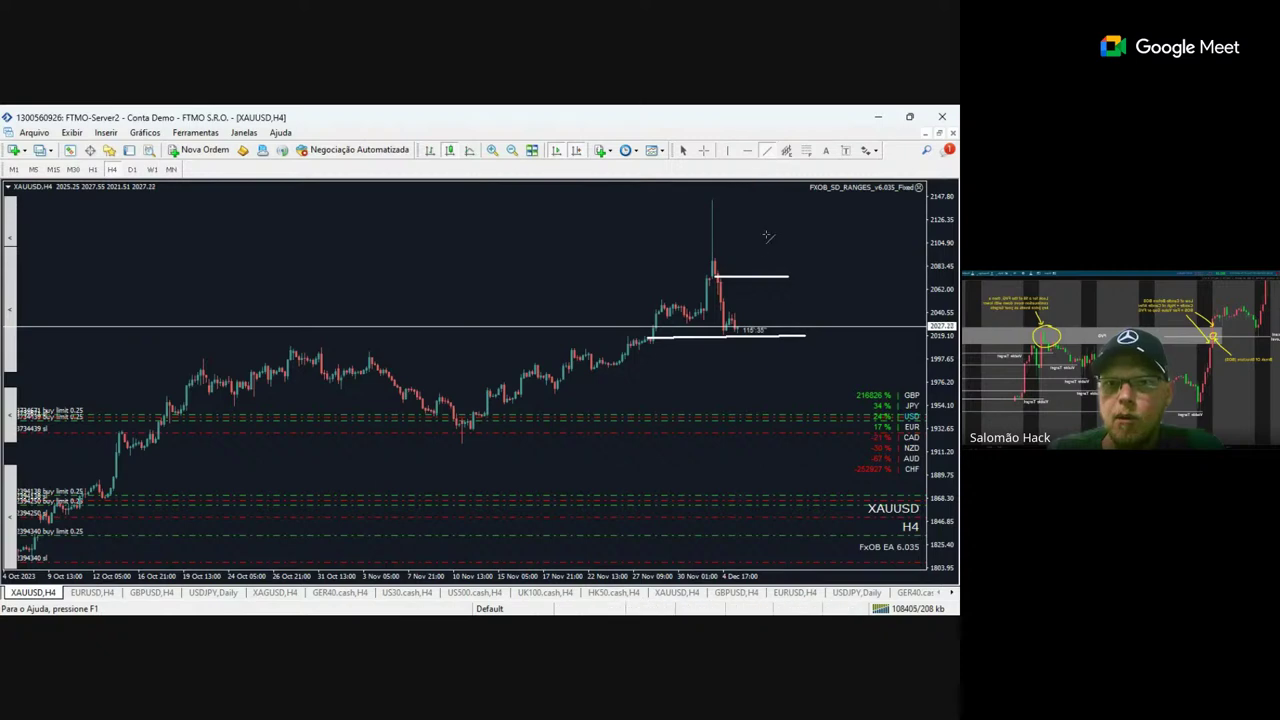
click(806, 150)
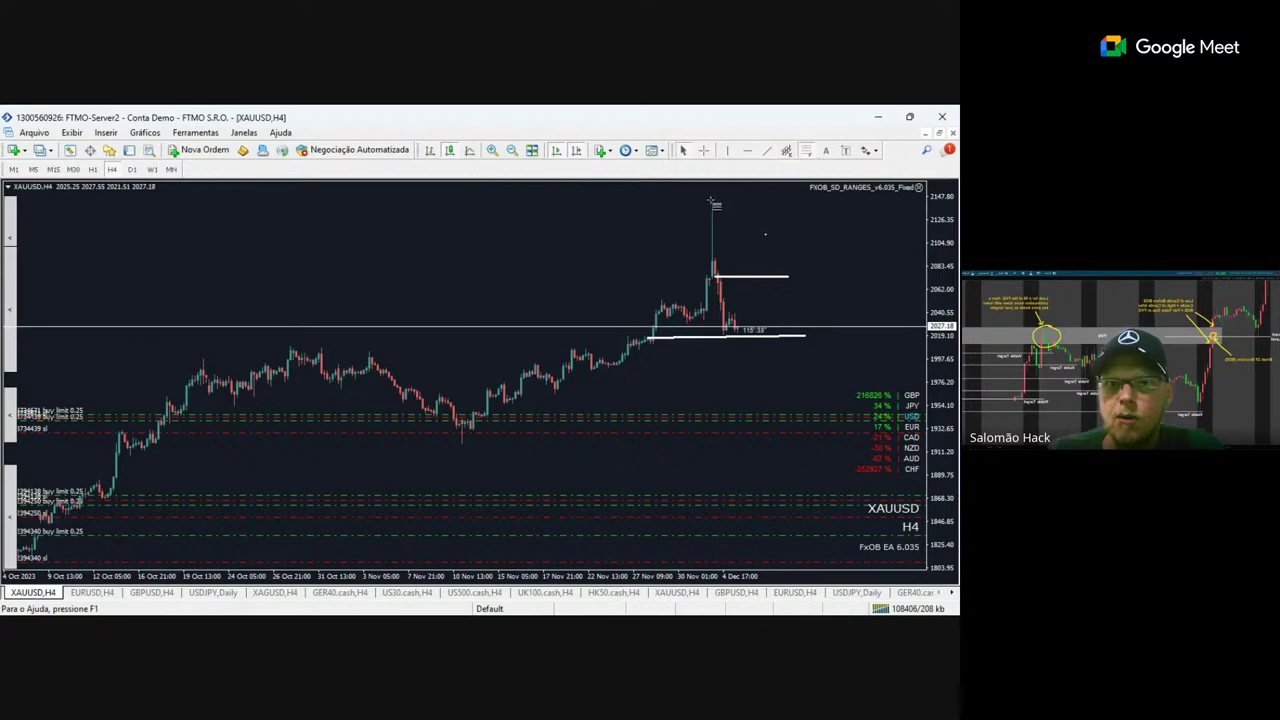
drag(710, 201, 690, 260)
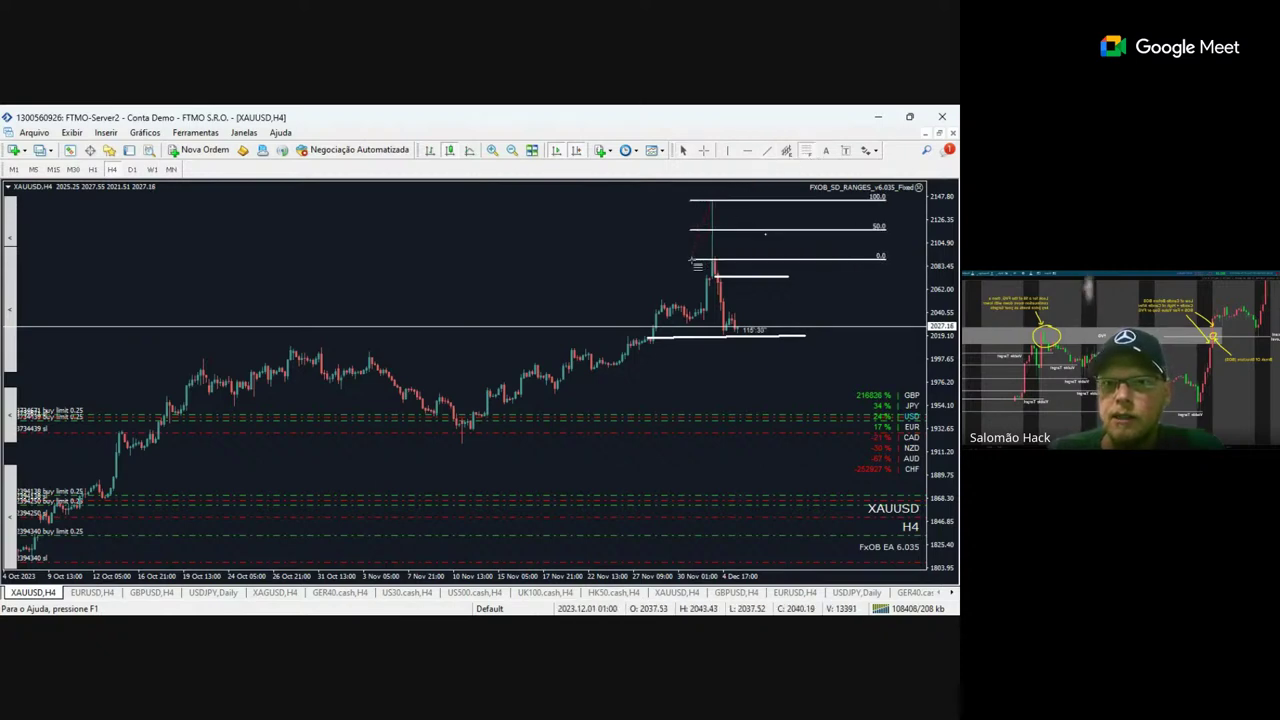
Draw a descending arrow from just below the Fibonacci 50.0 level down past the support line at about 2018.
click(767, 151)
drag(769, 236, 803, 366)
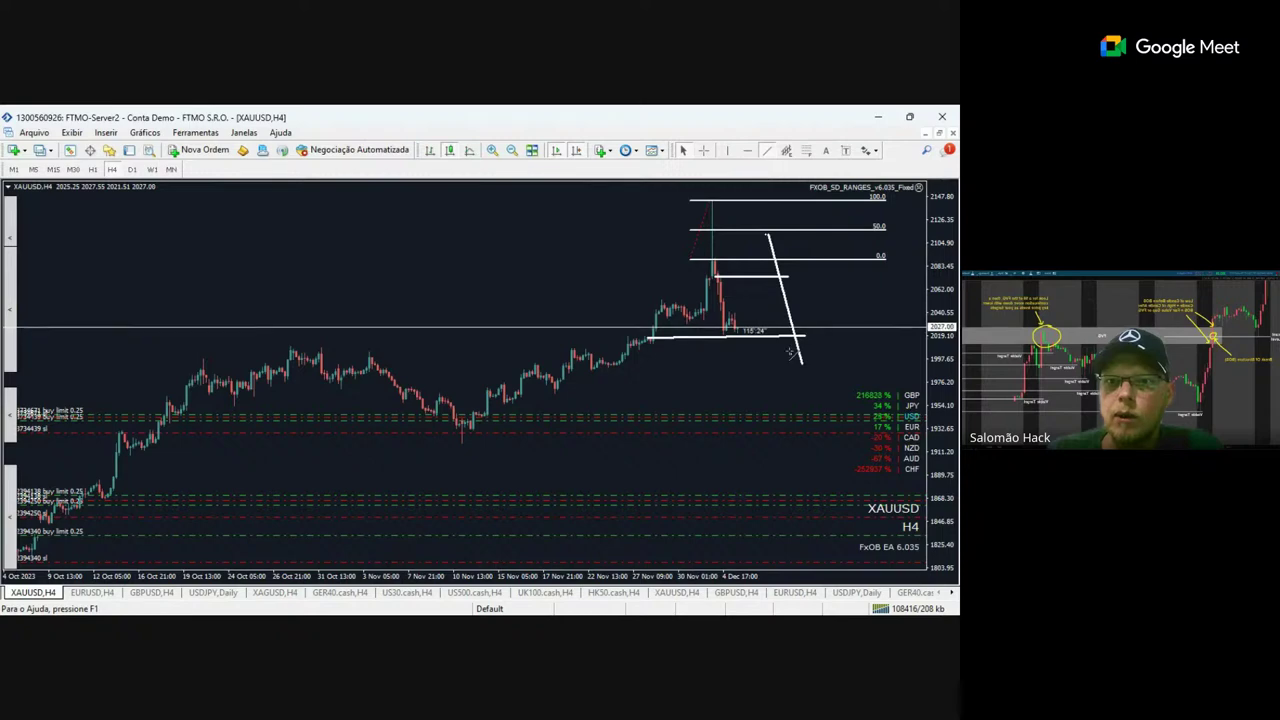
click(768, 152)
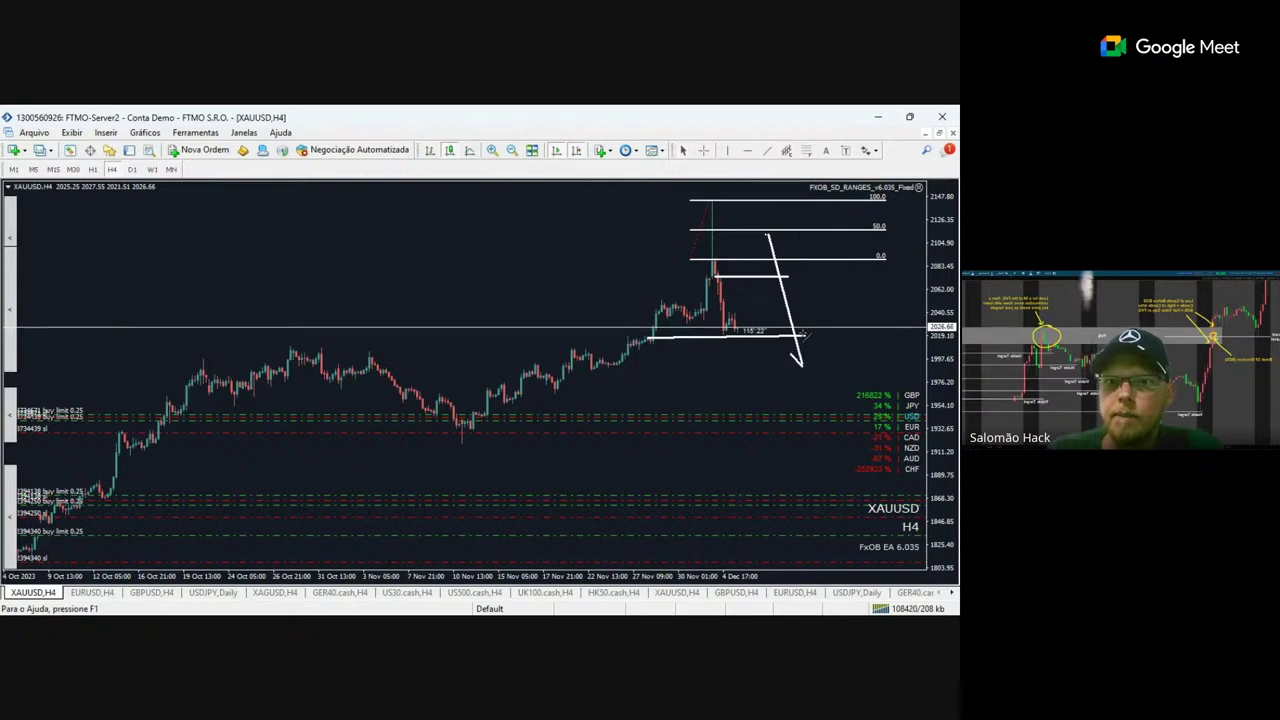
drag(811, 350, 803, 366)
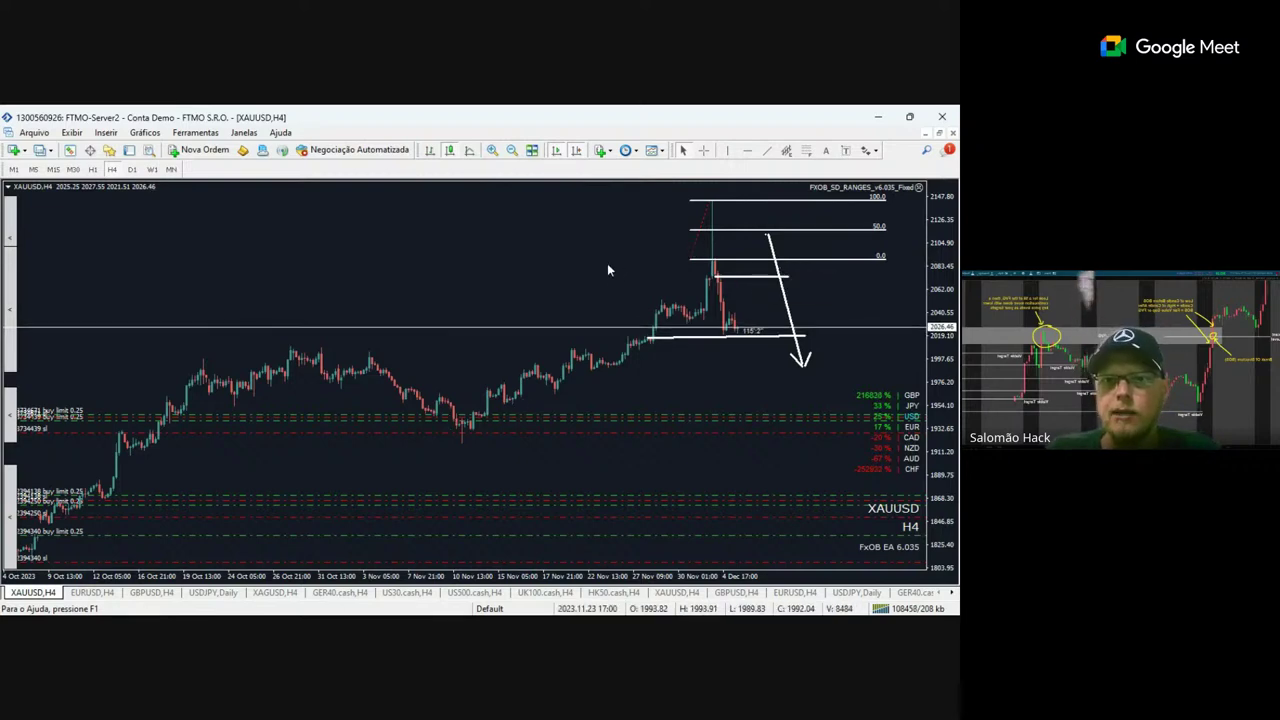
Draw support lines at about 1993 and 1978, plus a projected path rising to the Fibonacci 50.0 level and falling to about 1872.
click(766, 150)
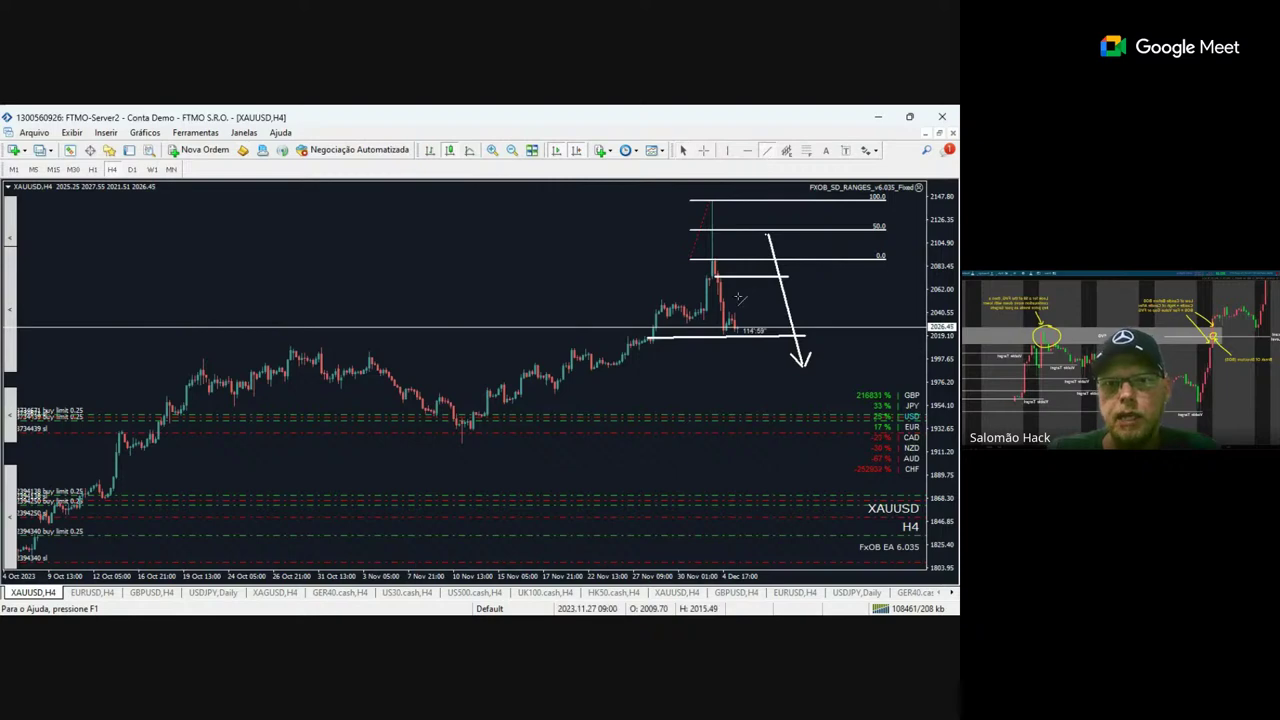
drag(623, 364, 732, 364)
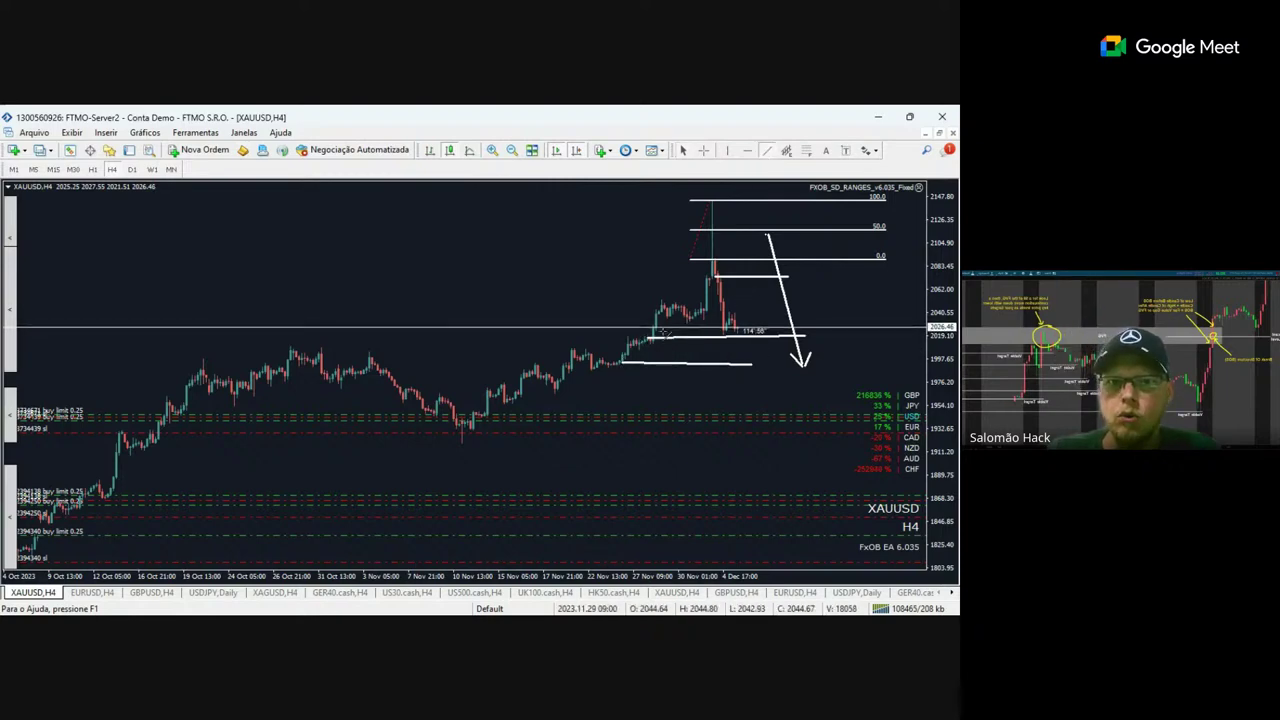
mouse_move(563, 379)
mouse_down()
mouse_move(763, 387)
mouse_move(767, 237)
mouse_up()
click(766, 150)
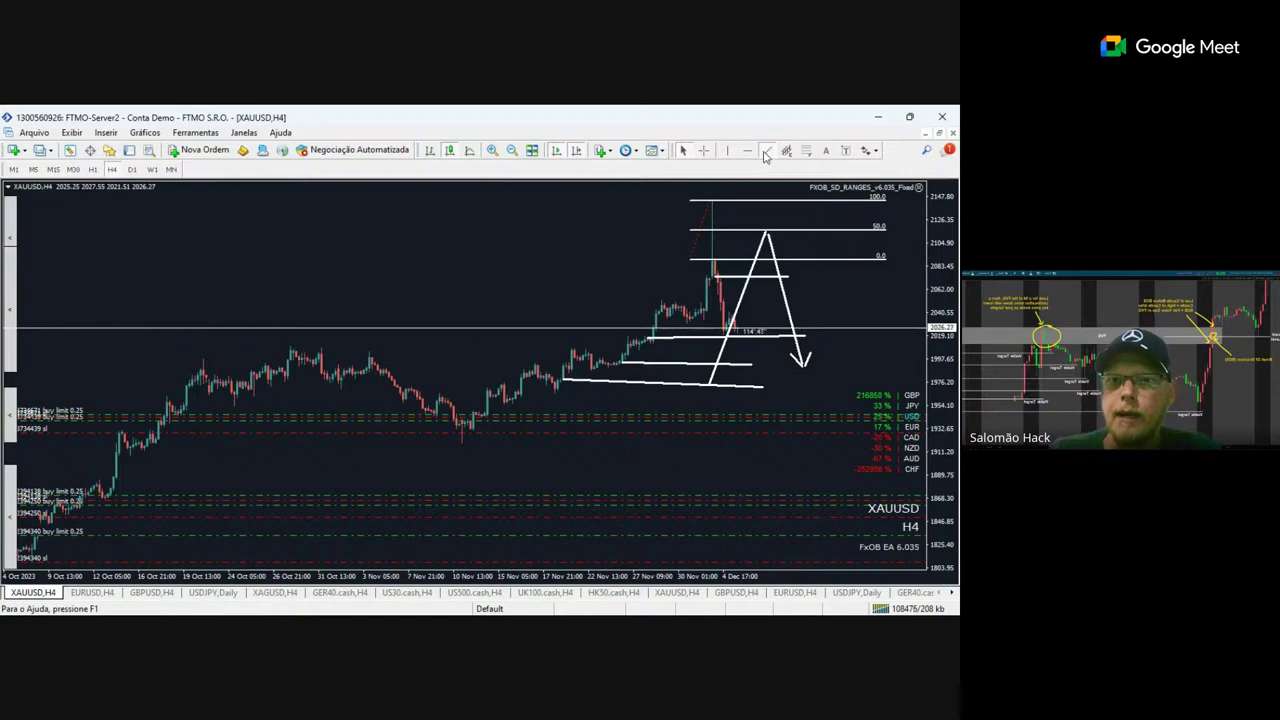
drag(770, 233, 824, 494)
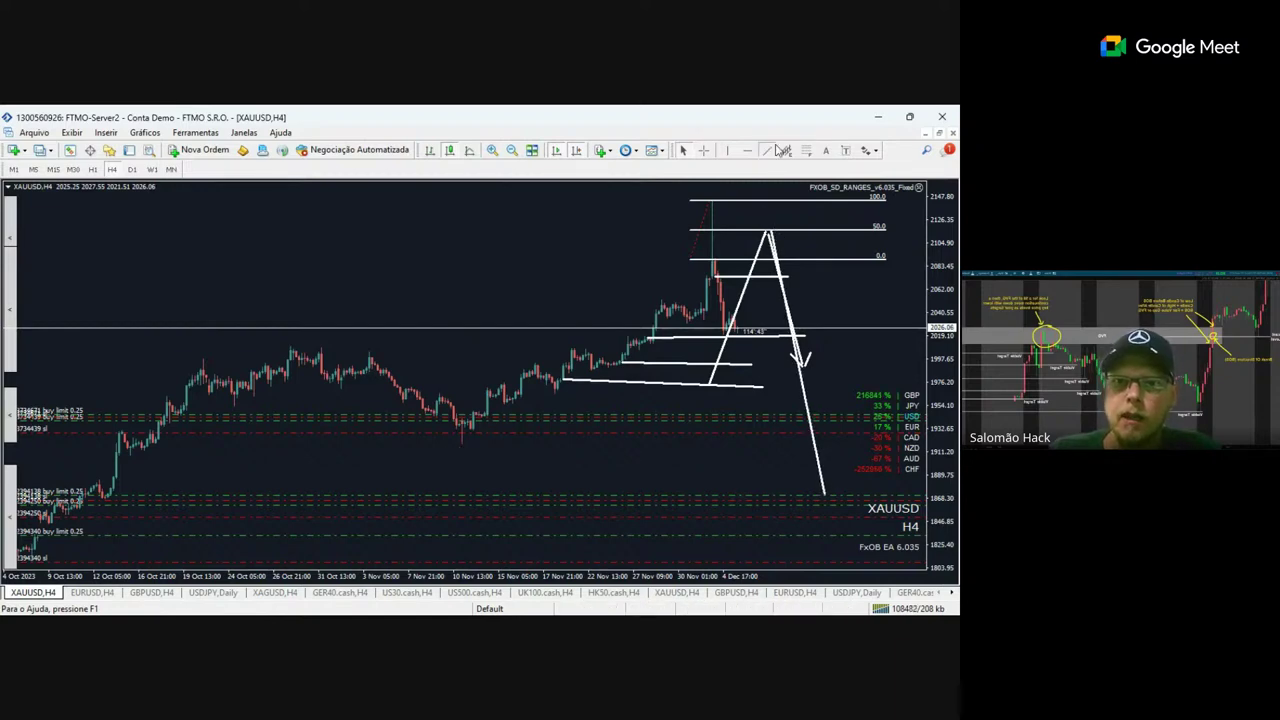
Draw a nearly flat line at about 1917 from mid-October to the 10 November low, and a short rising line from about 1875 to 1883.
mouse_move(132, 447)
mouse_down()
mouse_move(420, 456)
mouse_move(463, 442)
mouse_up()
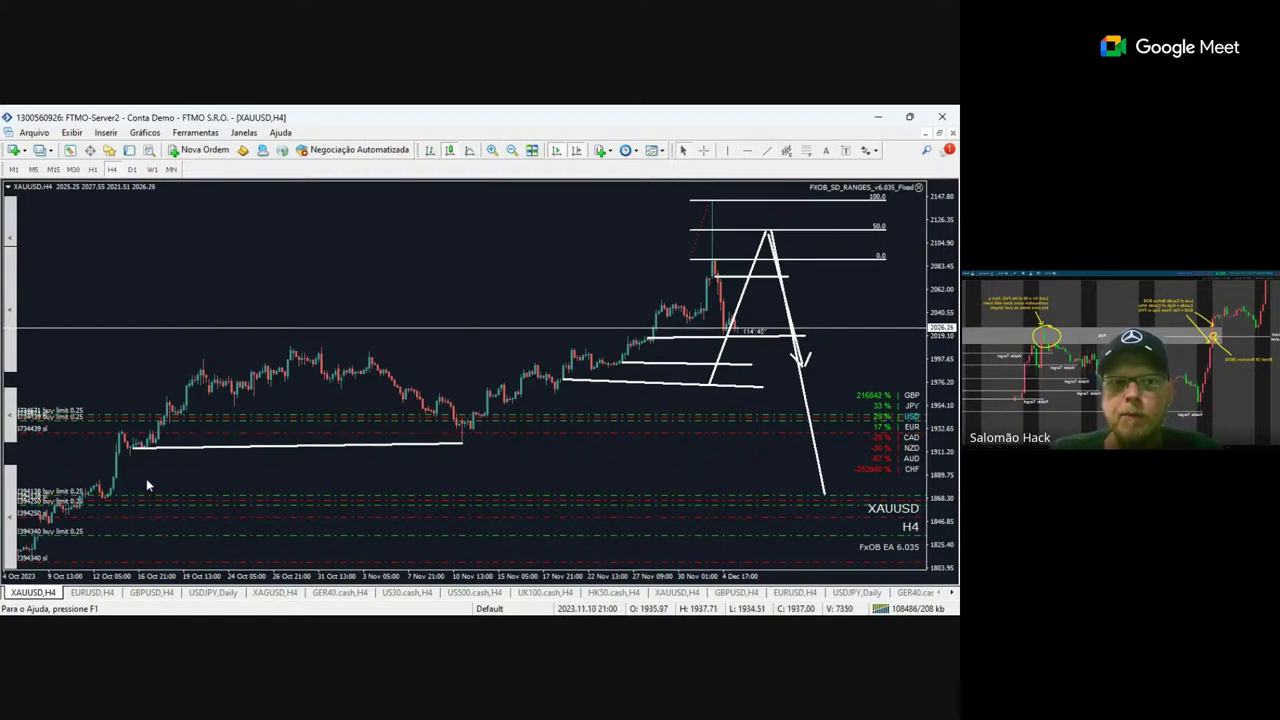
click(765, 151)
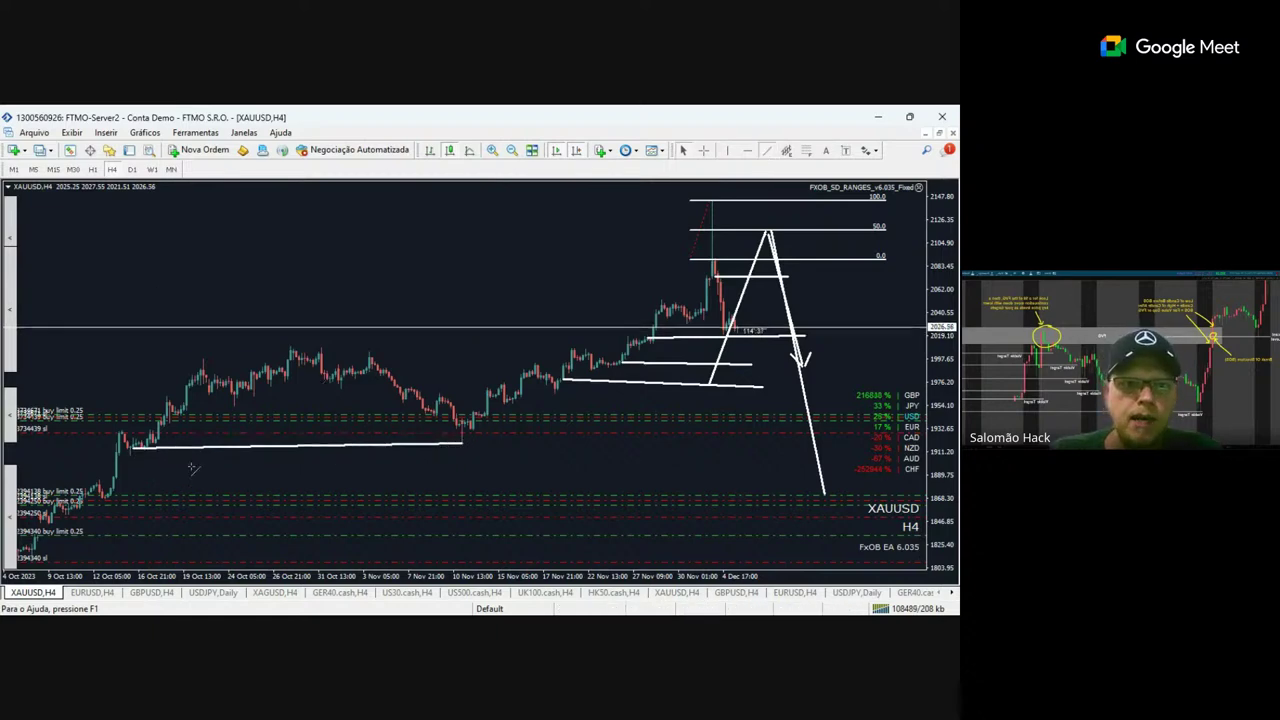
drag(102, 495, 152, 483)
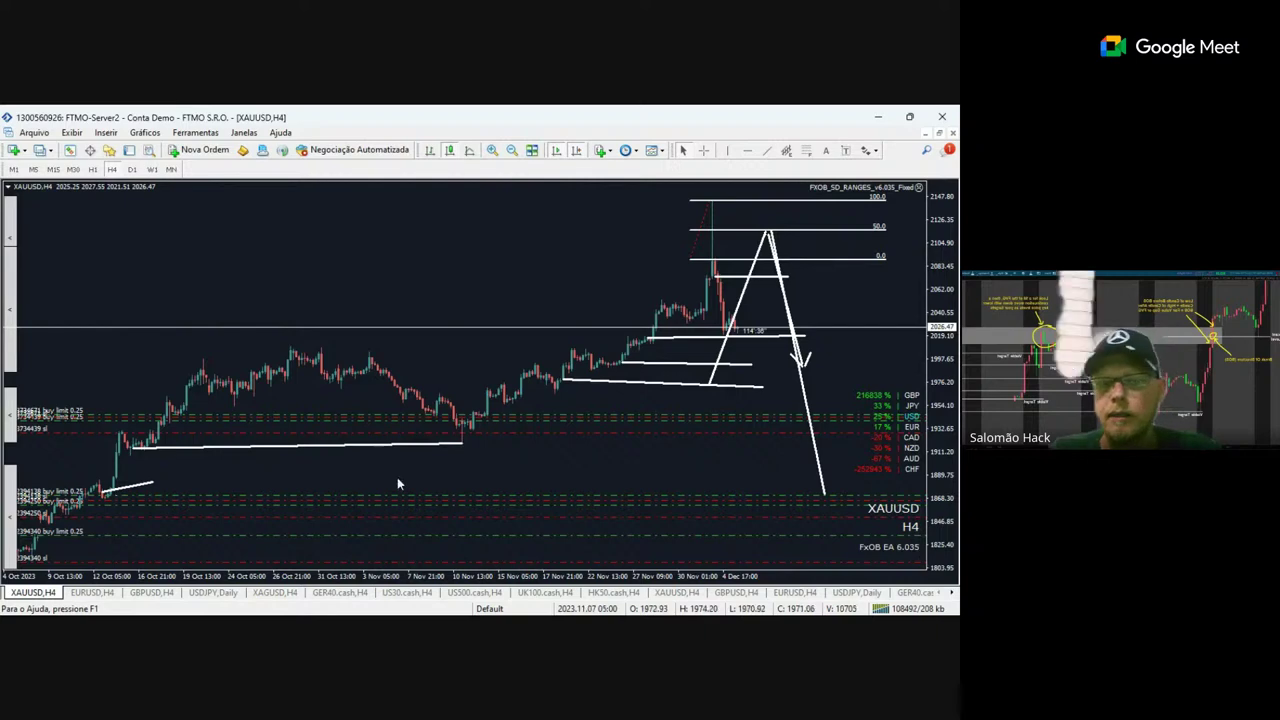
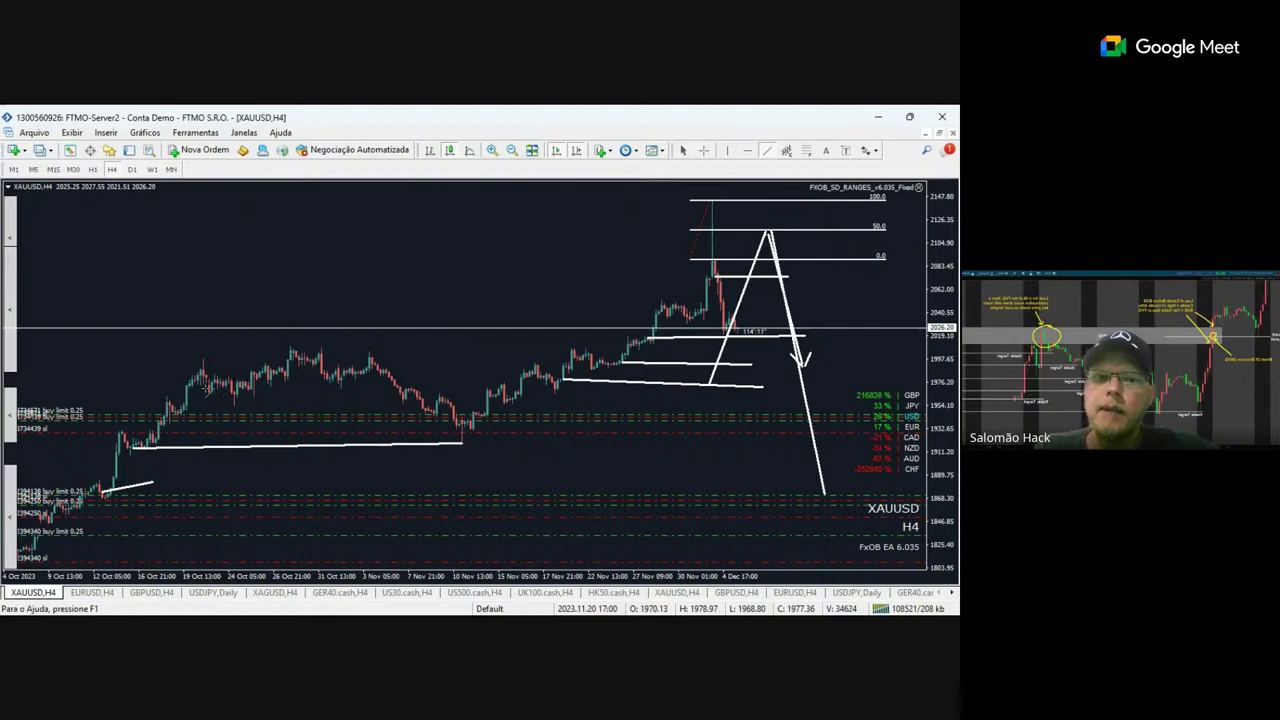
Draw three long, nearly horizontal lines across the October–November range at about 1973, 1994 and 2010.
drag(206, 387, 580, 393)
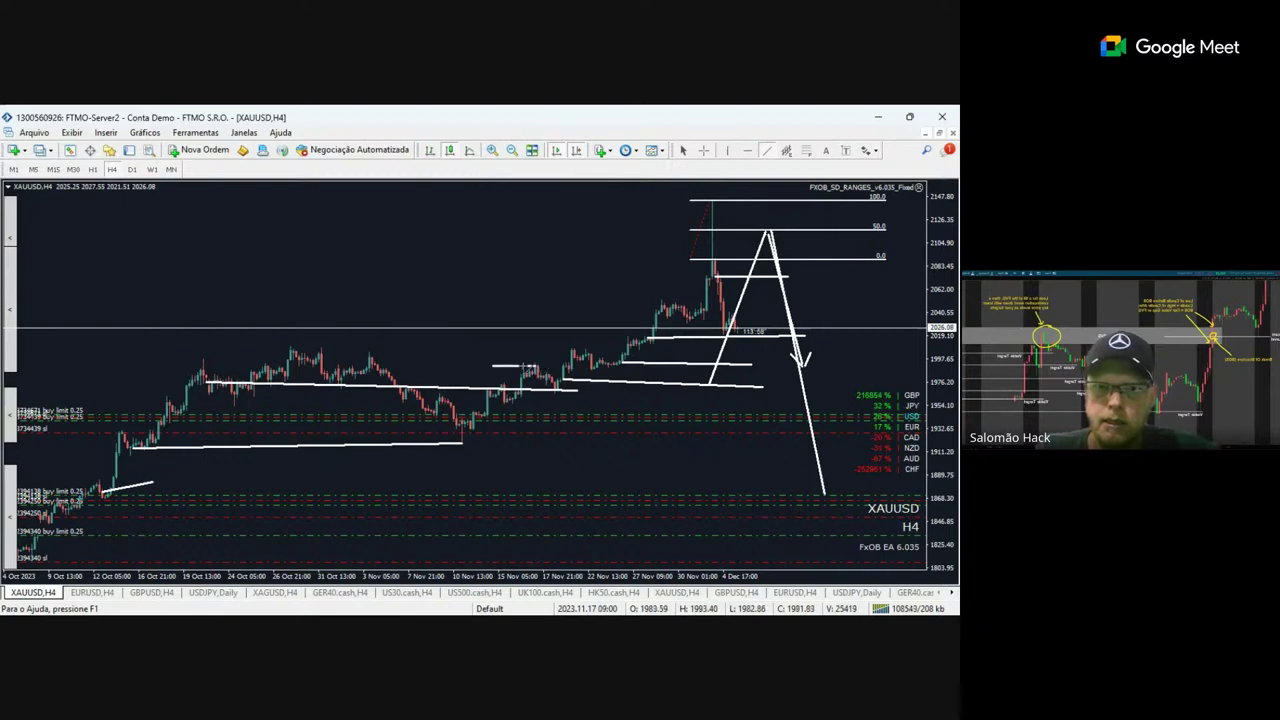
drag(492, 365, 175, 363)
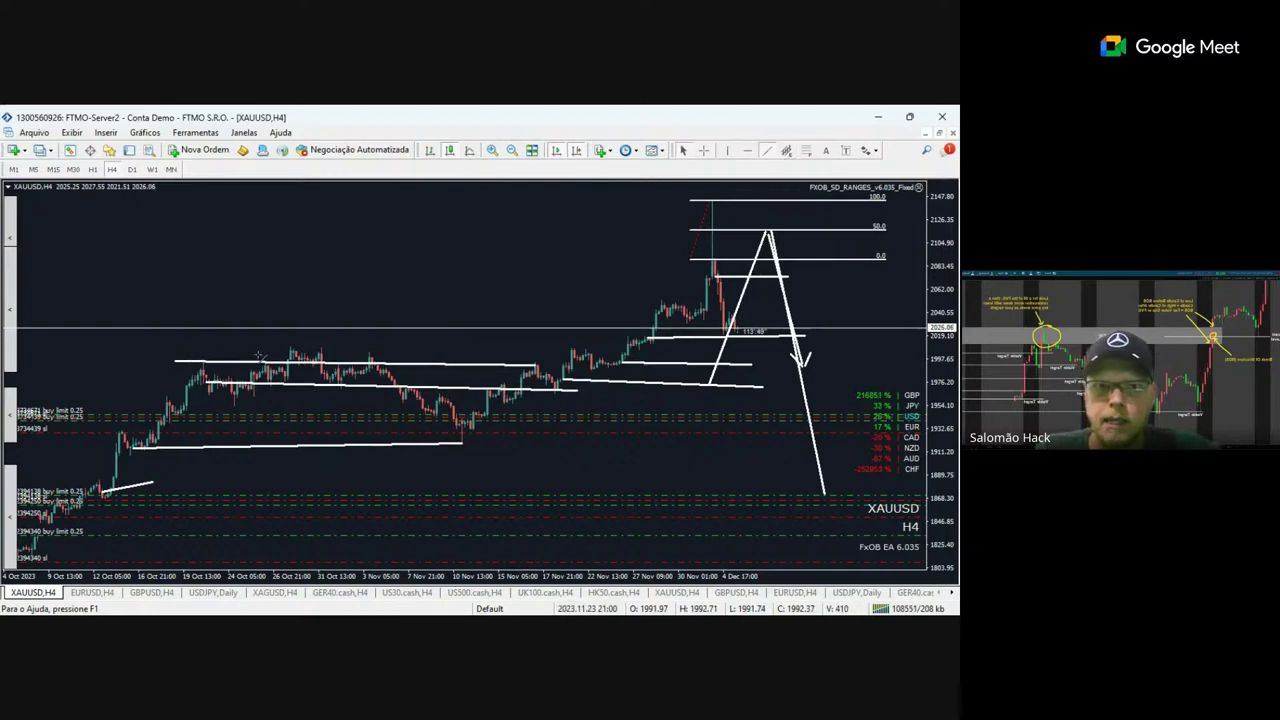
drag(282, 345, 672, 341)
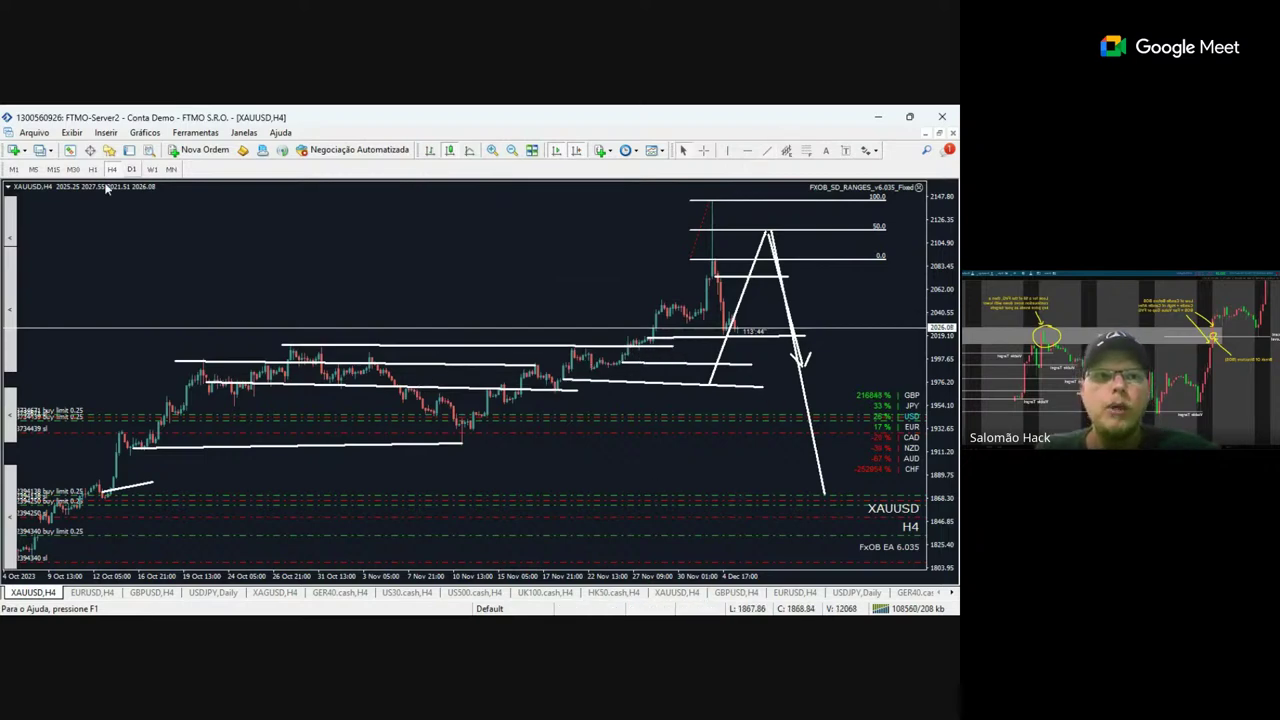
Reload the XAUUSD H4 chart to clear its drawings and turn off the period separators in the chart properties.
click(143, 169)
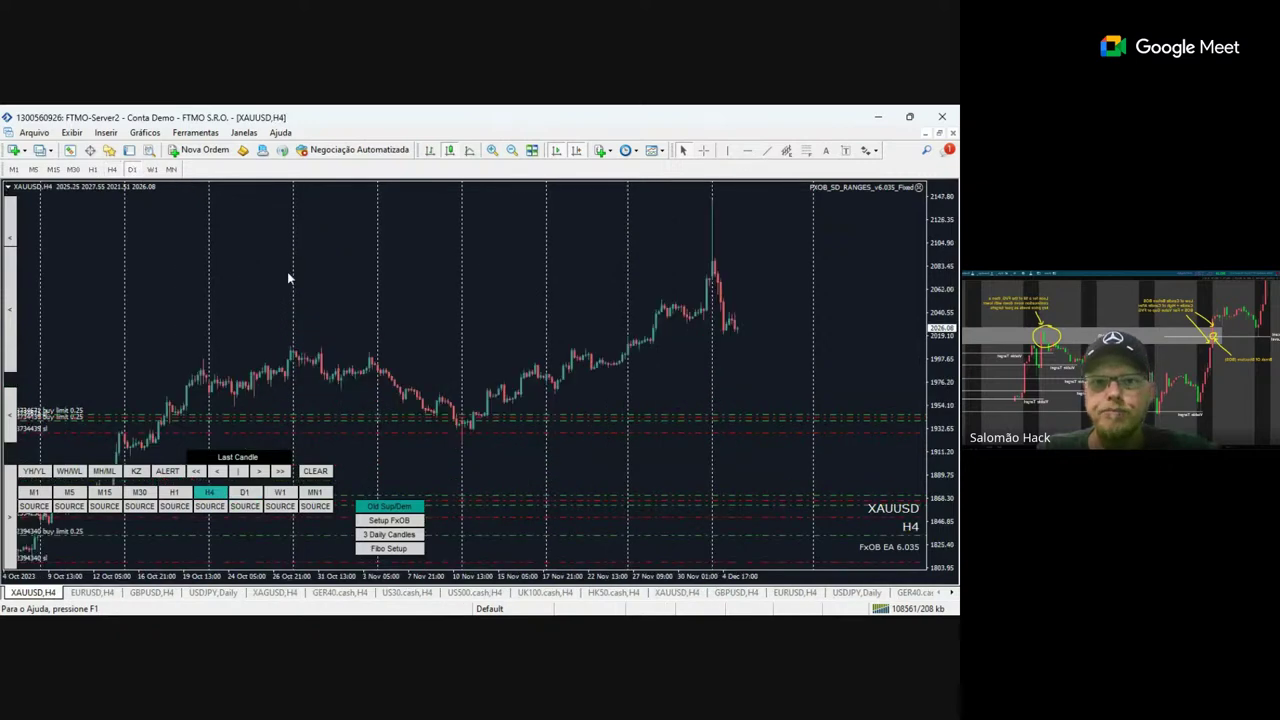
key(F8)
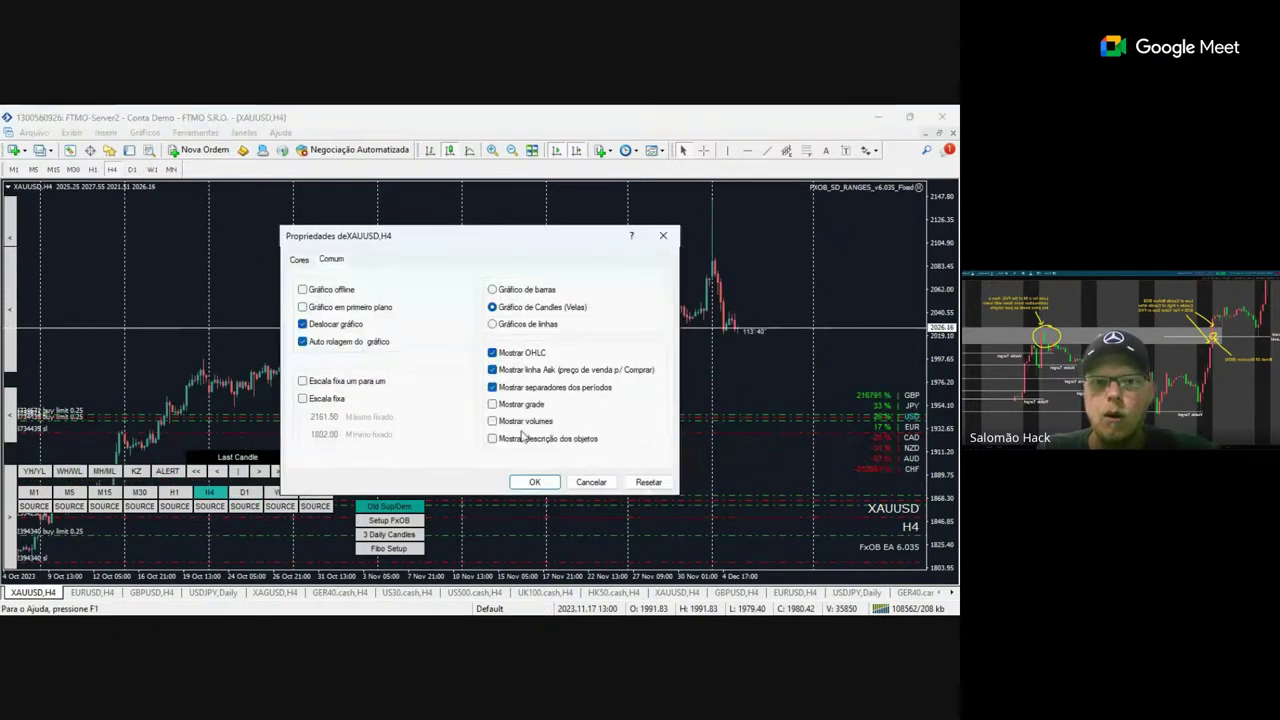
click(535, 483)
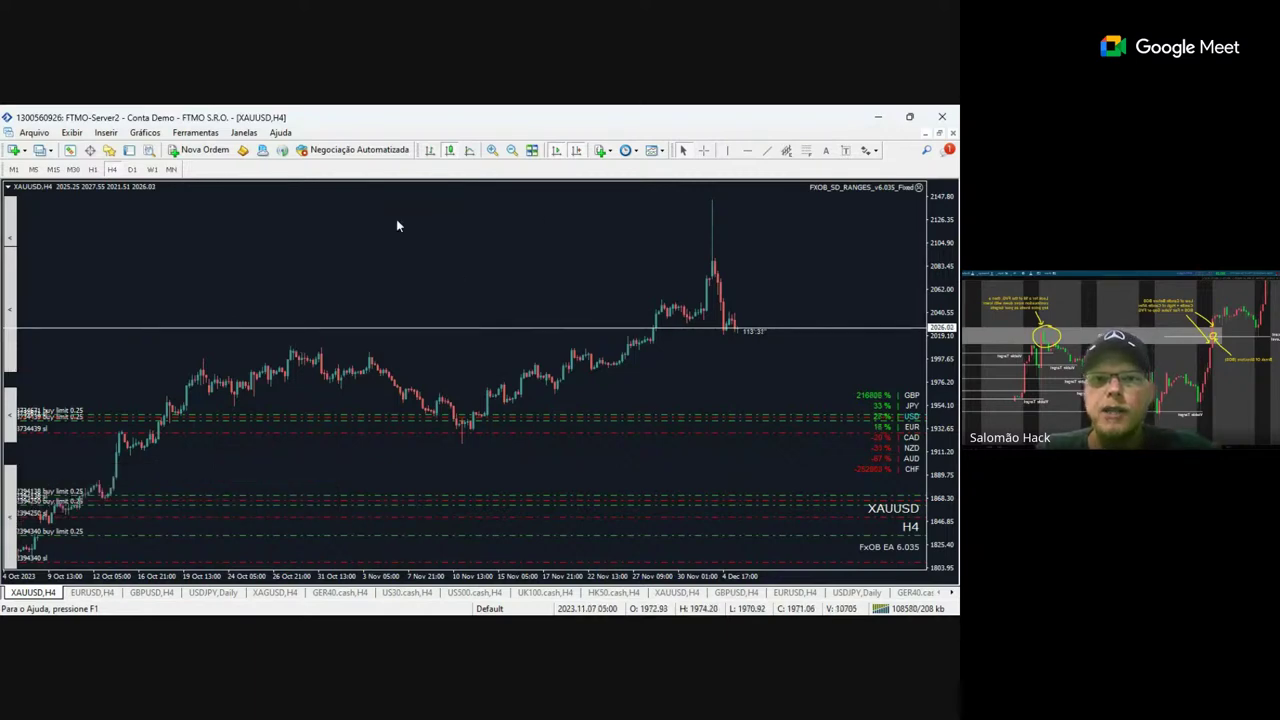
Draw three short, nearly horizontal support lines under successive November lows at about 1932, 1966 and 1988.
click(767, 150)
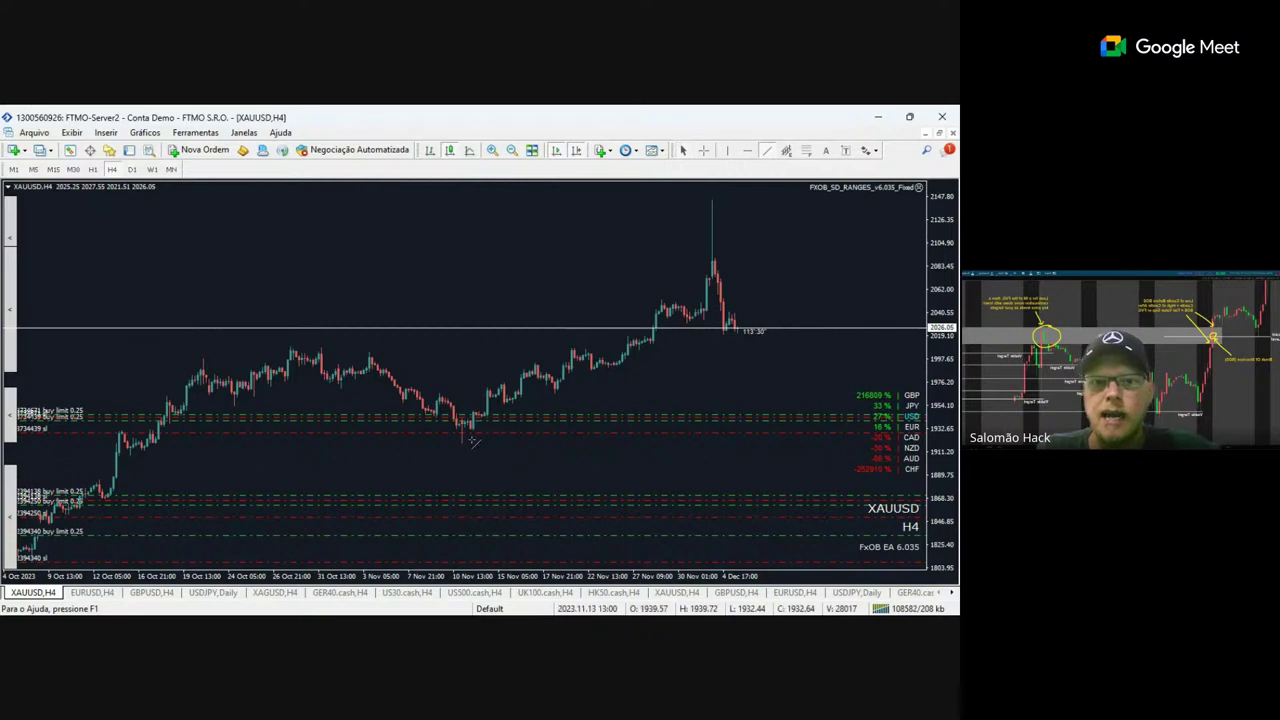
drag(479, 430, 582, 431)
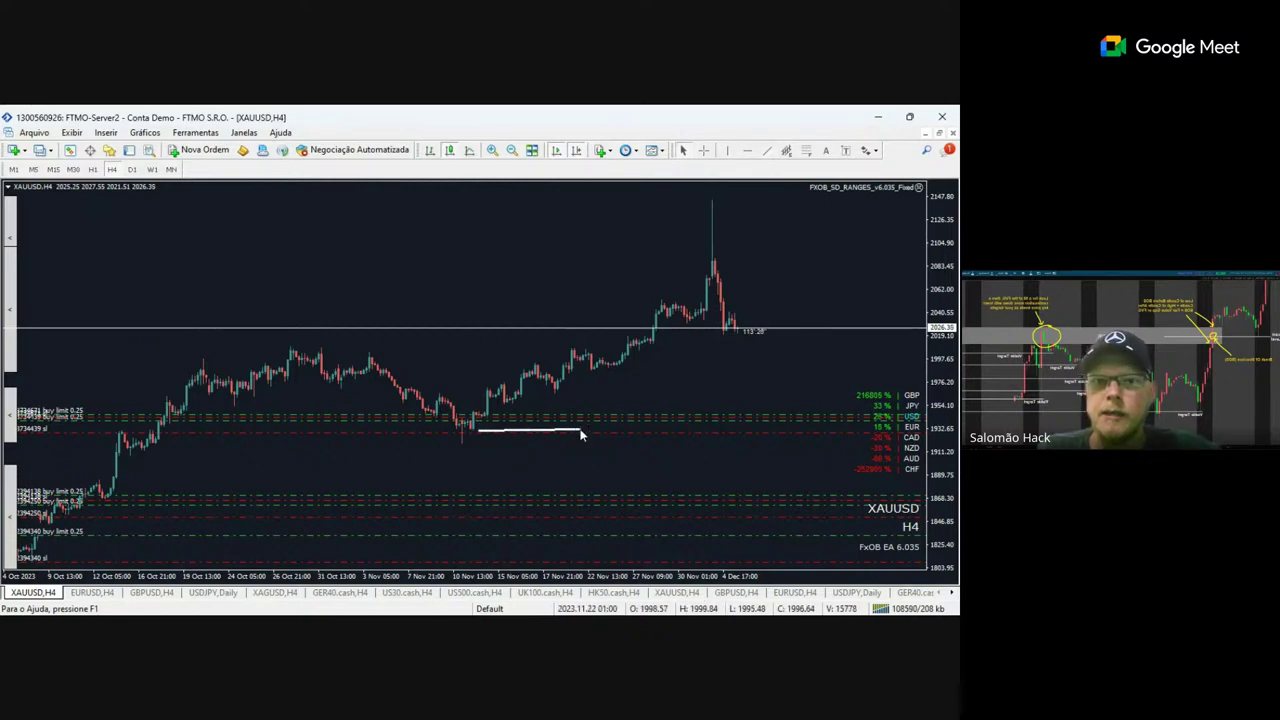
click(766, 151)
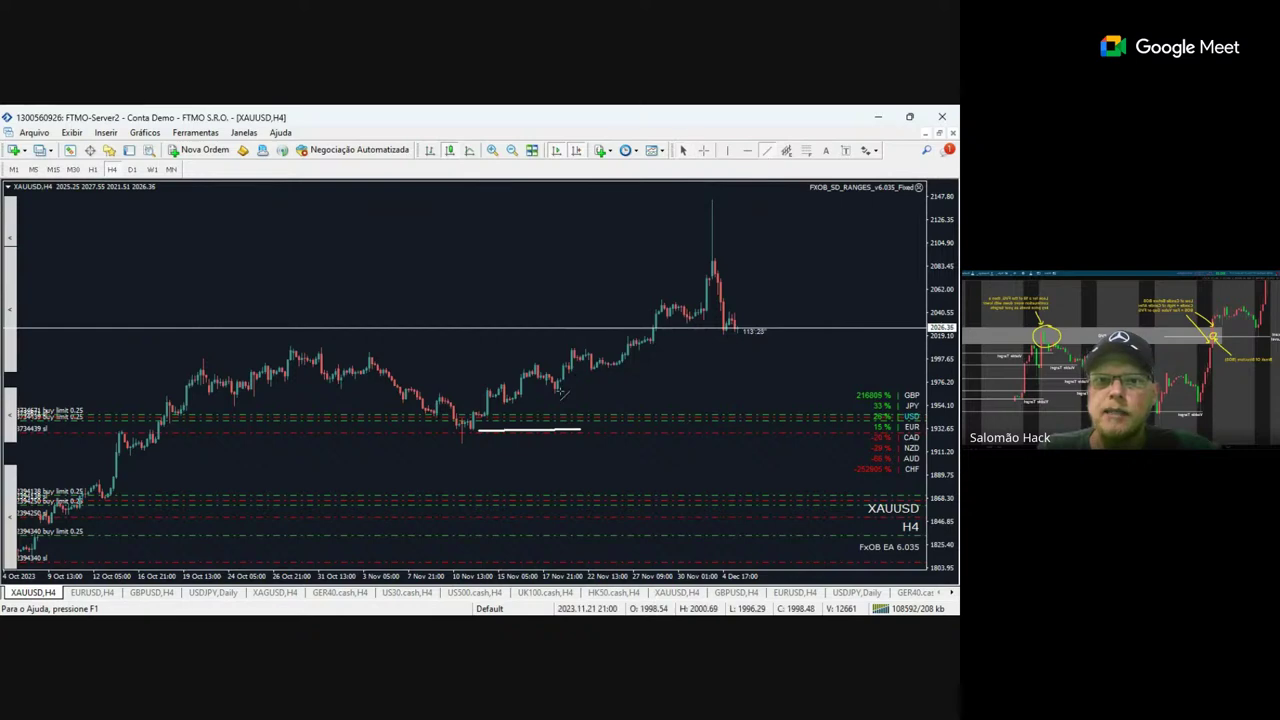
drag(555, 391, 667, 395)
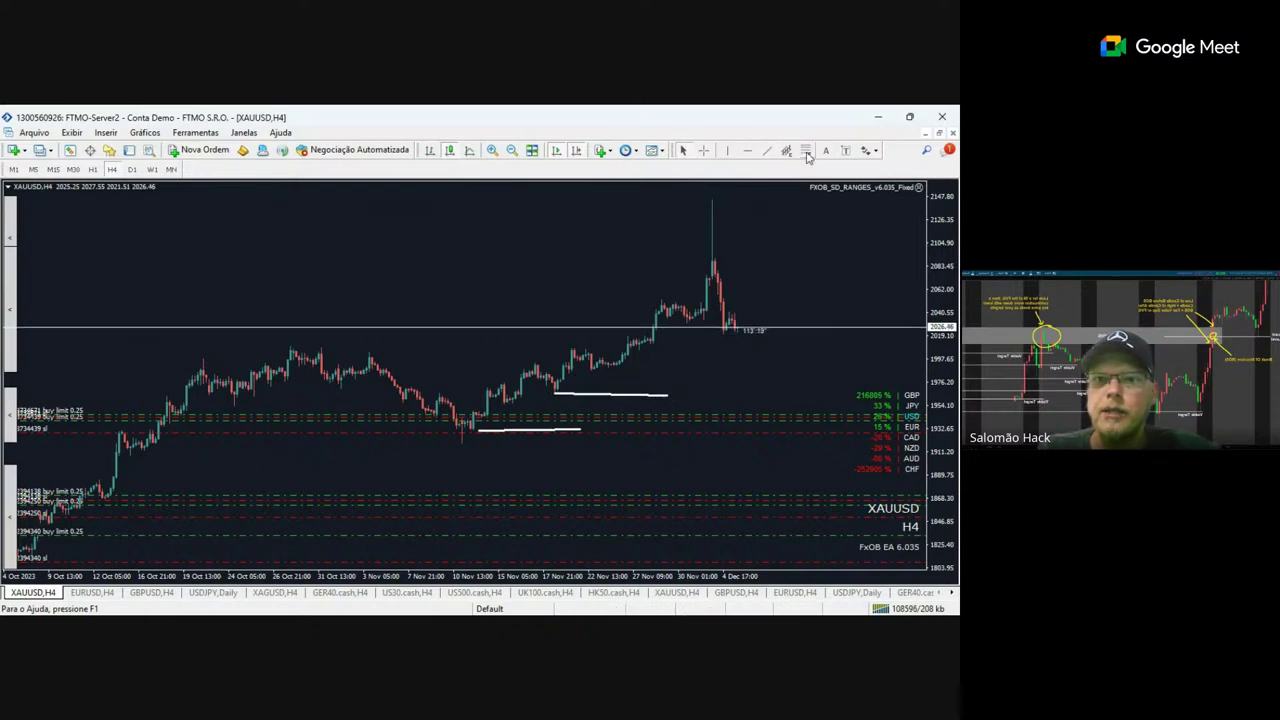
click(766, 151)
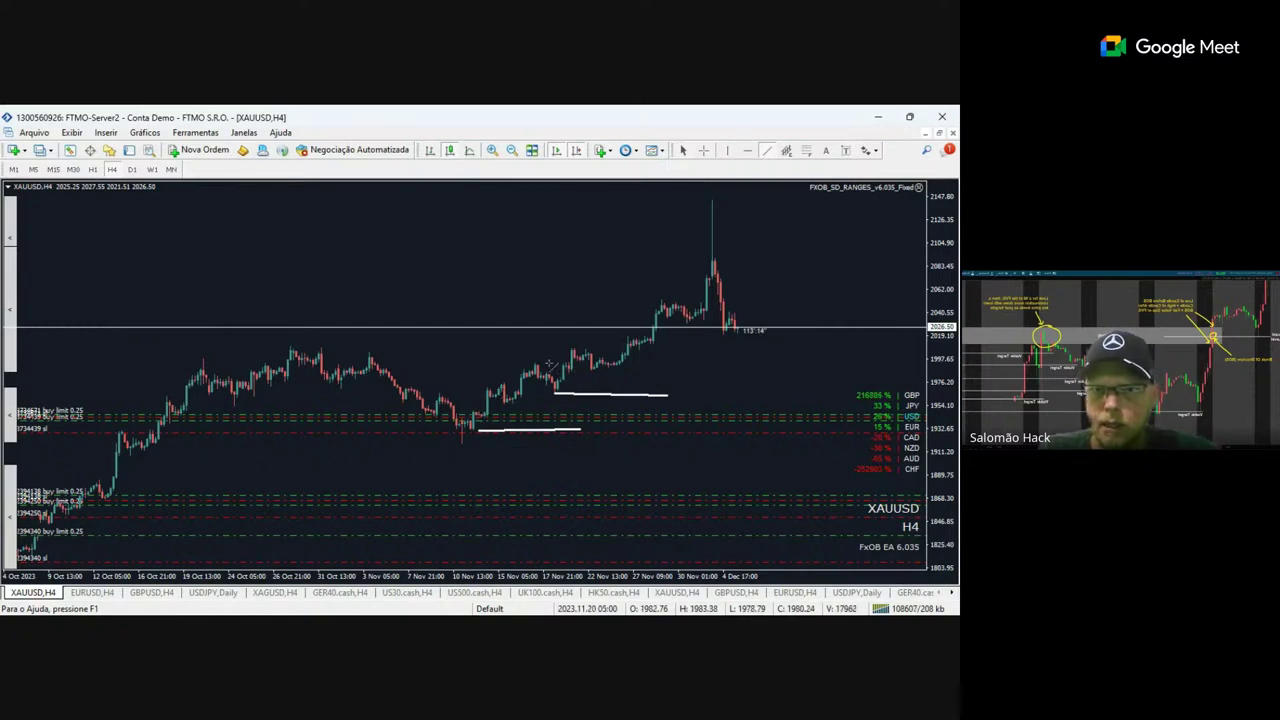
drag(590, 368, 712, 370)
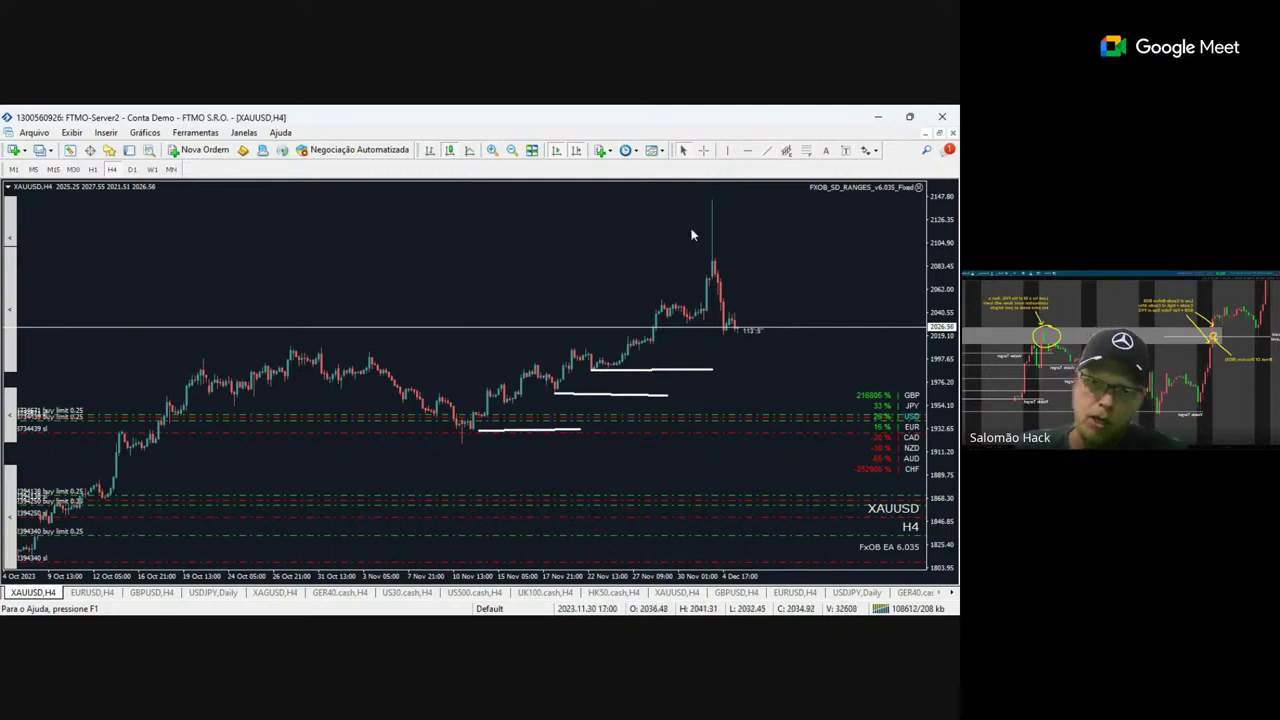
Draw short horizontal lines across the December spike's upper wick at about 2125 and from the top of its candle body at about 2089.
click(766, 150)
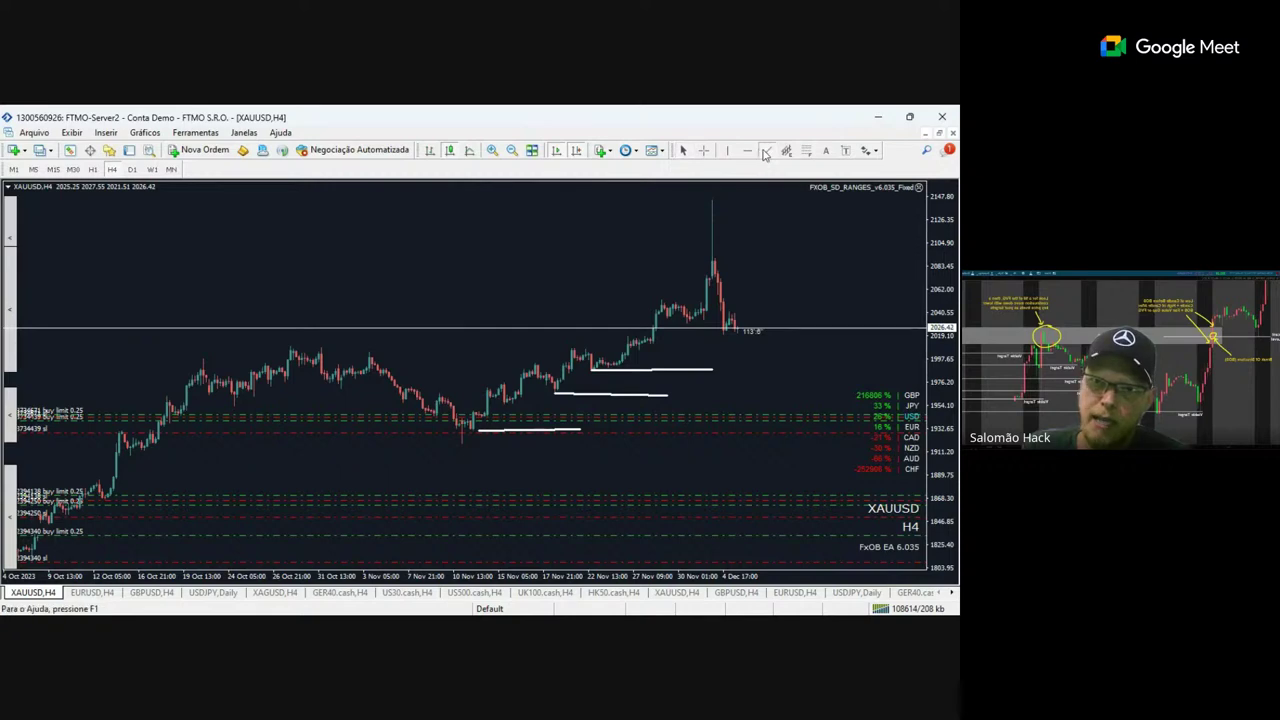
drag(752, 222, 662, 224)
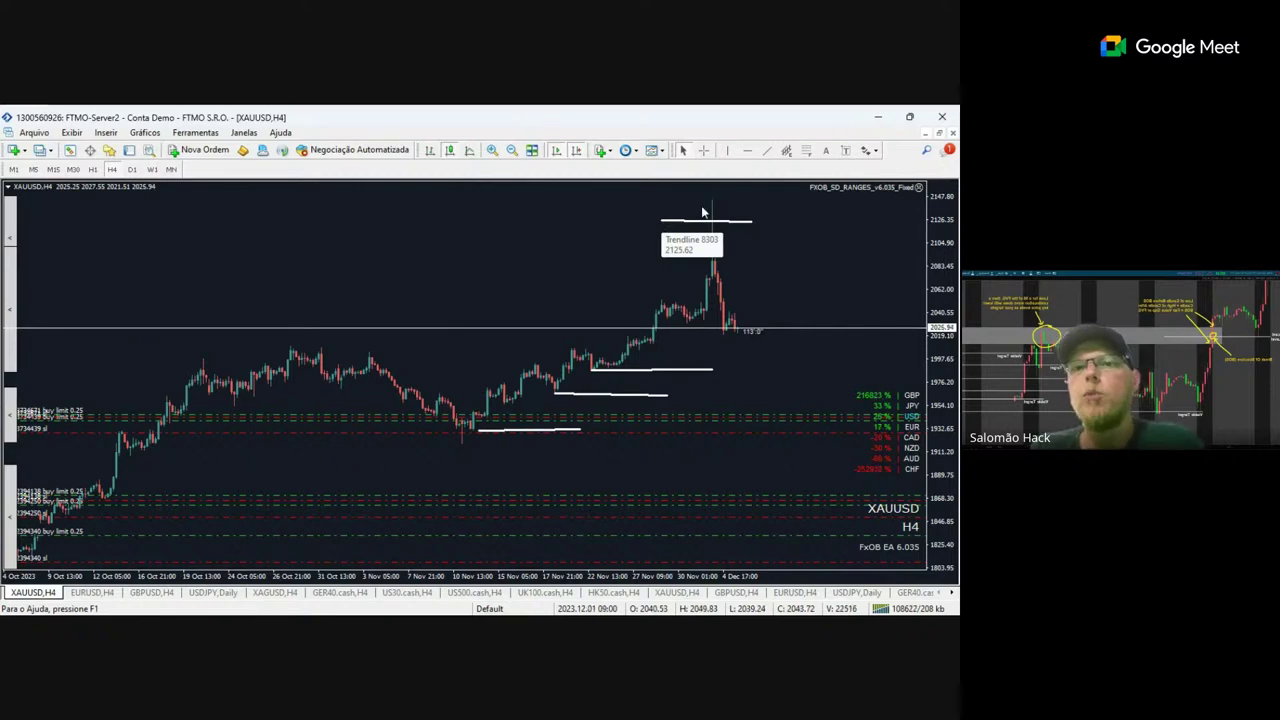
click(767, 149)
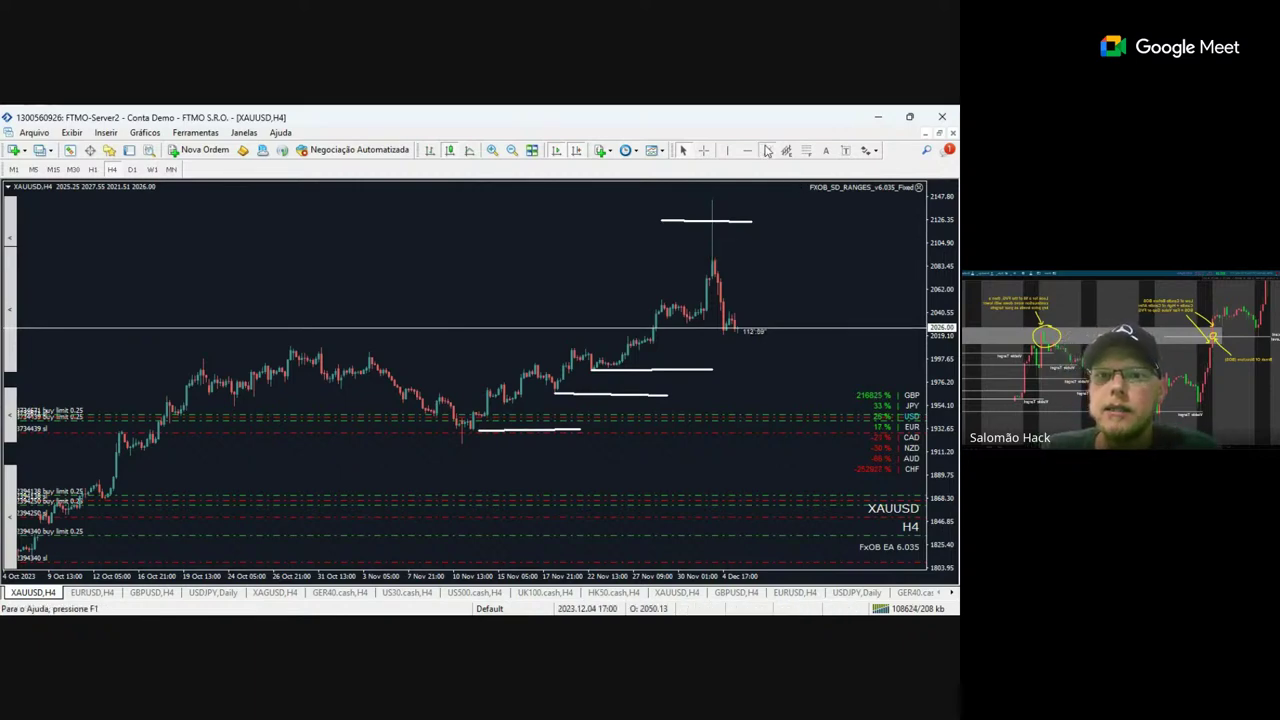
drag(714, 259, 775, 261)
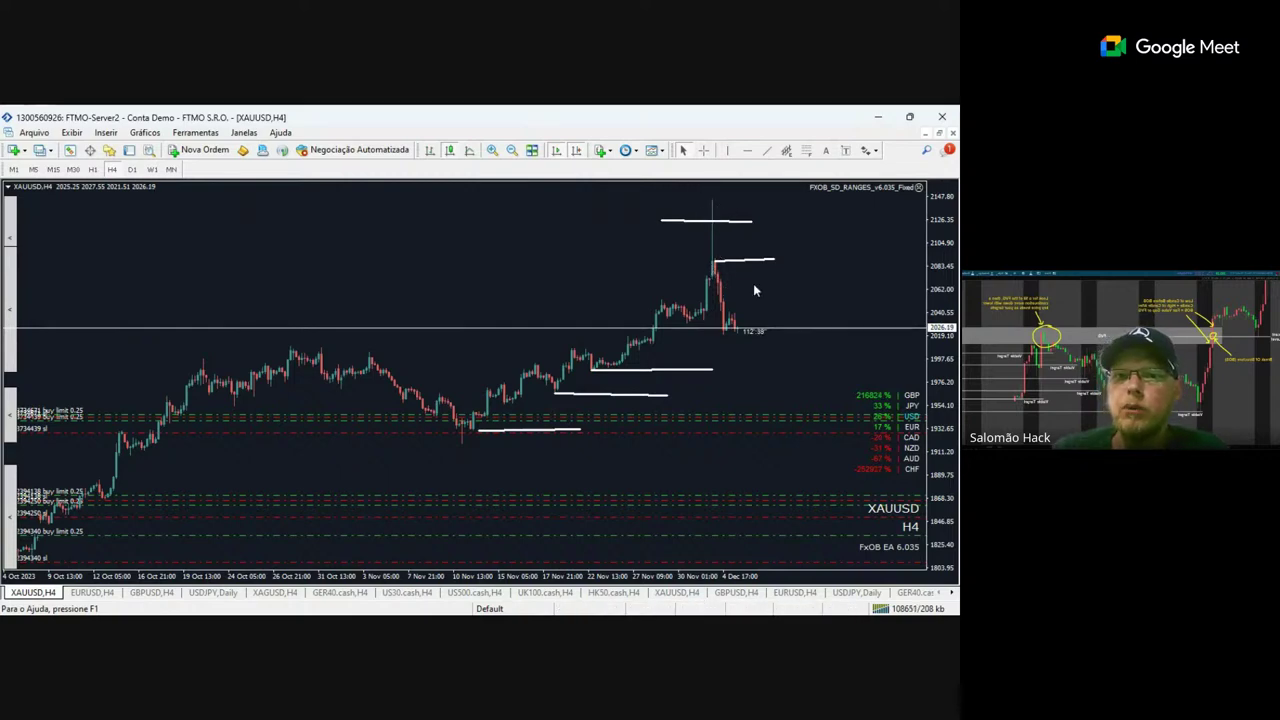
click(765, 152)
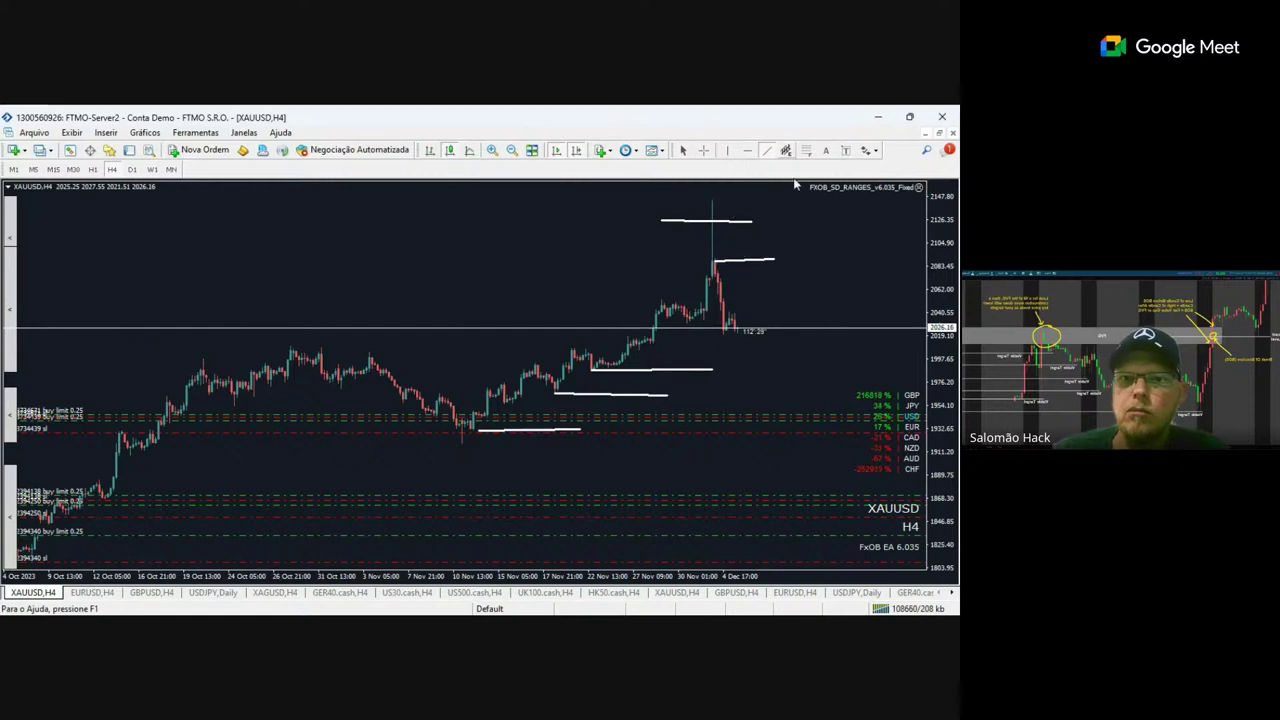
click(768, 152)
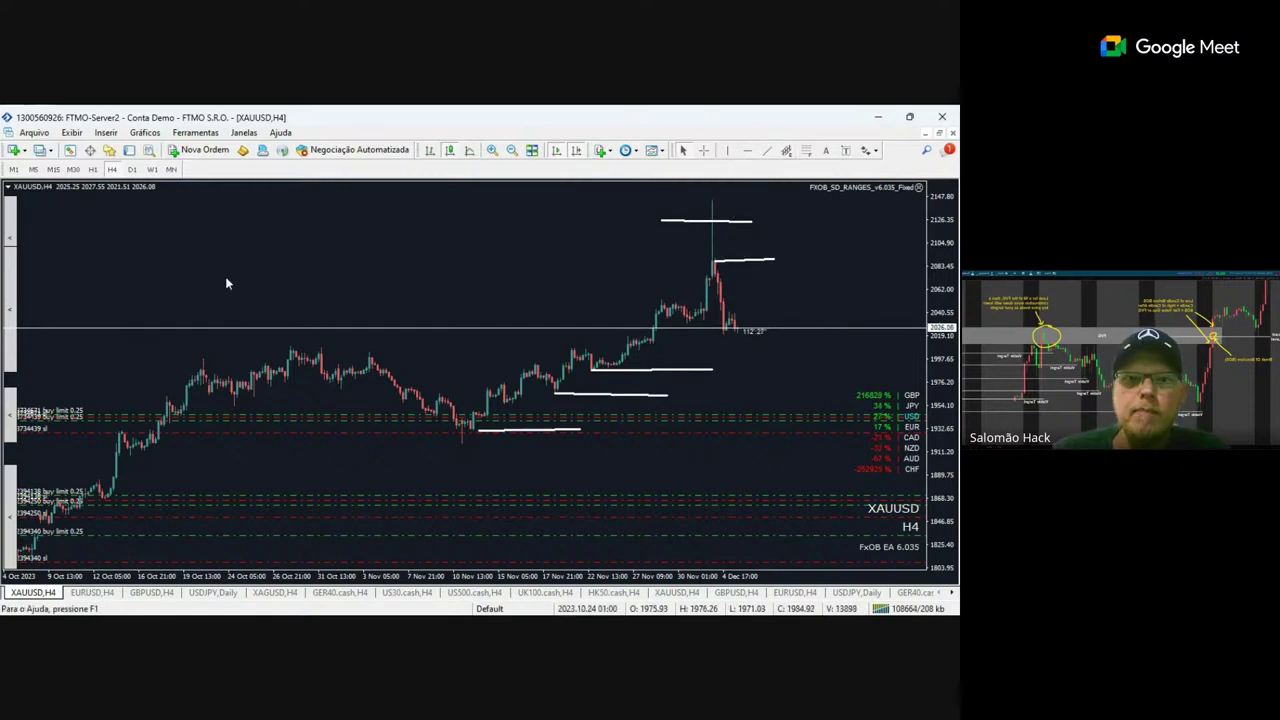
Switch the XAUUSD chart to M15 and collapse the indicator's timeframe and setup panel.
click(53, 169)
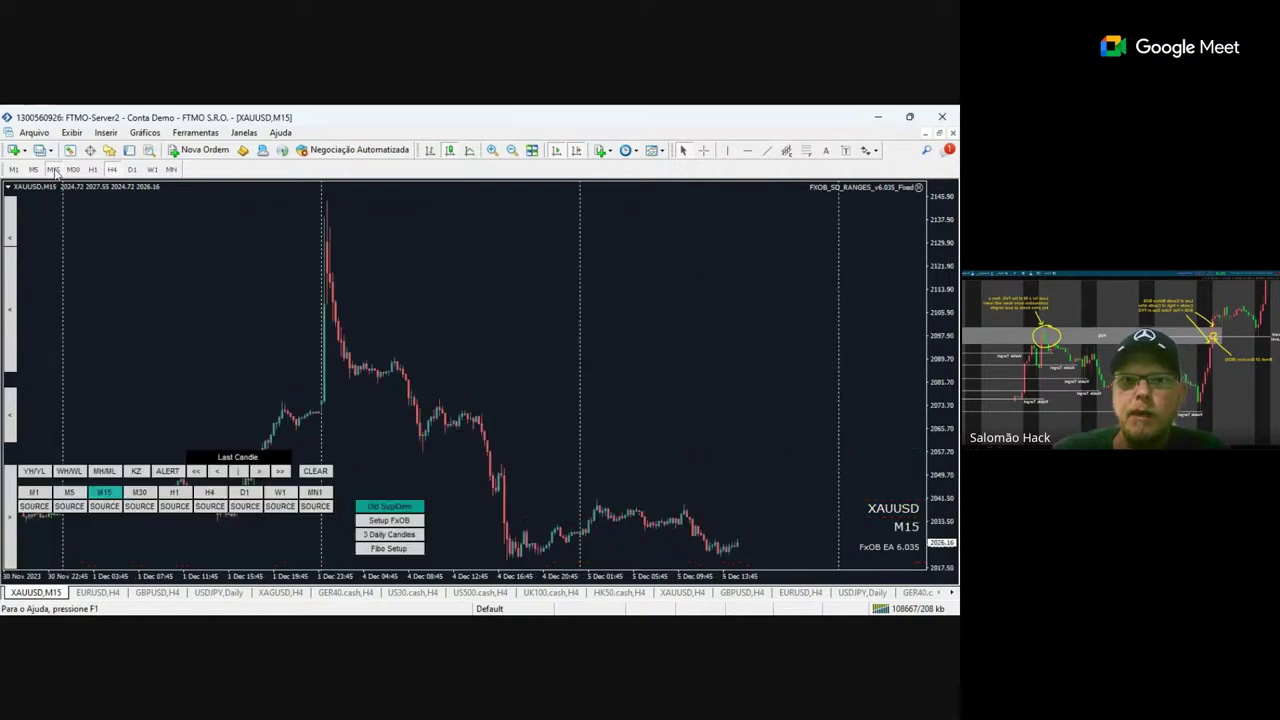
drag(950, 256, 953, 383)
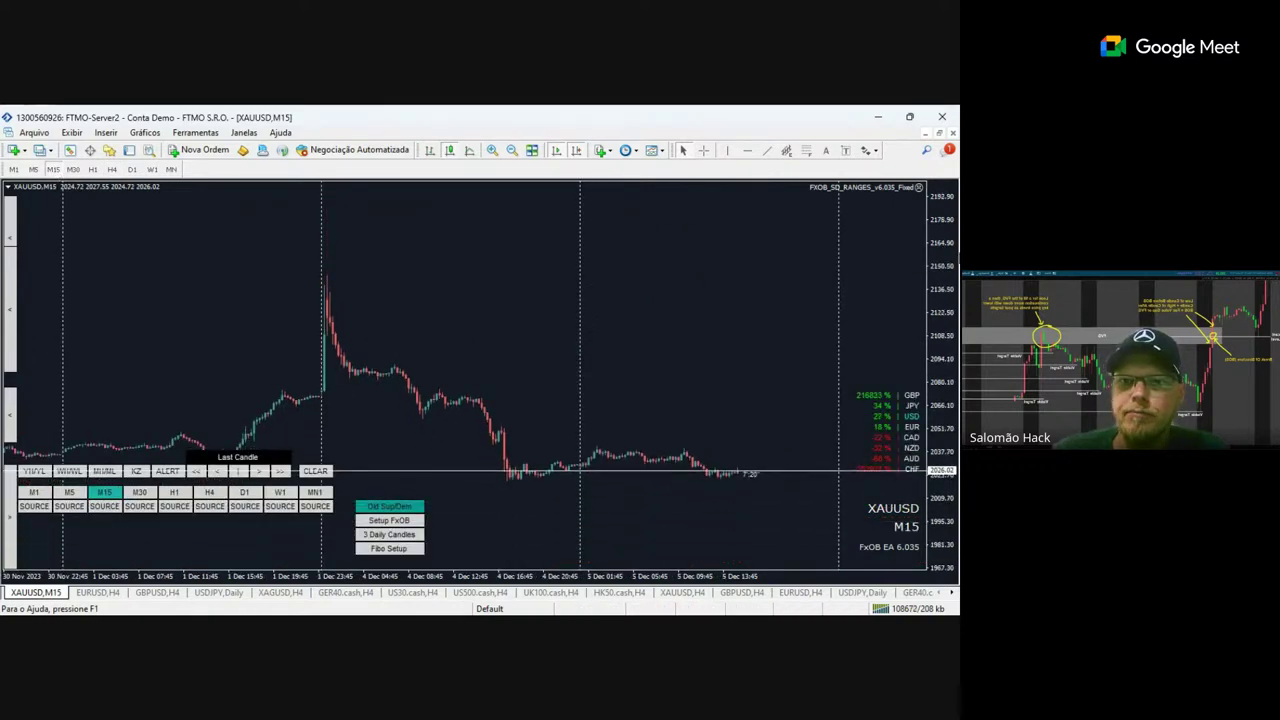
drag(948, 235, 945, 295)
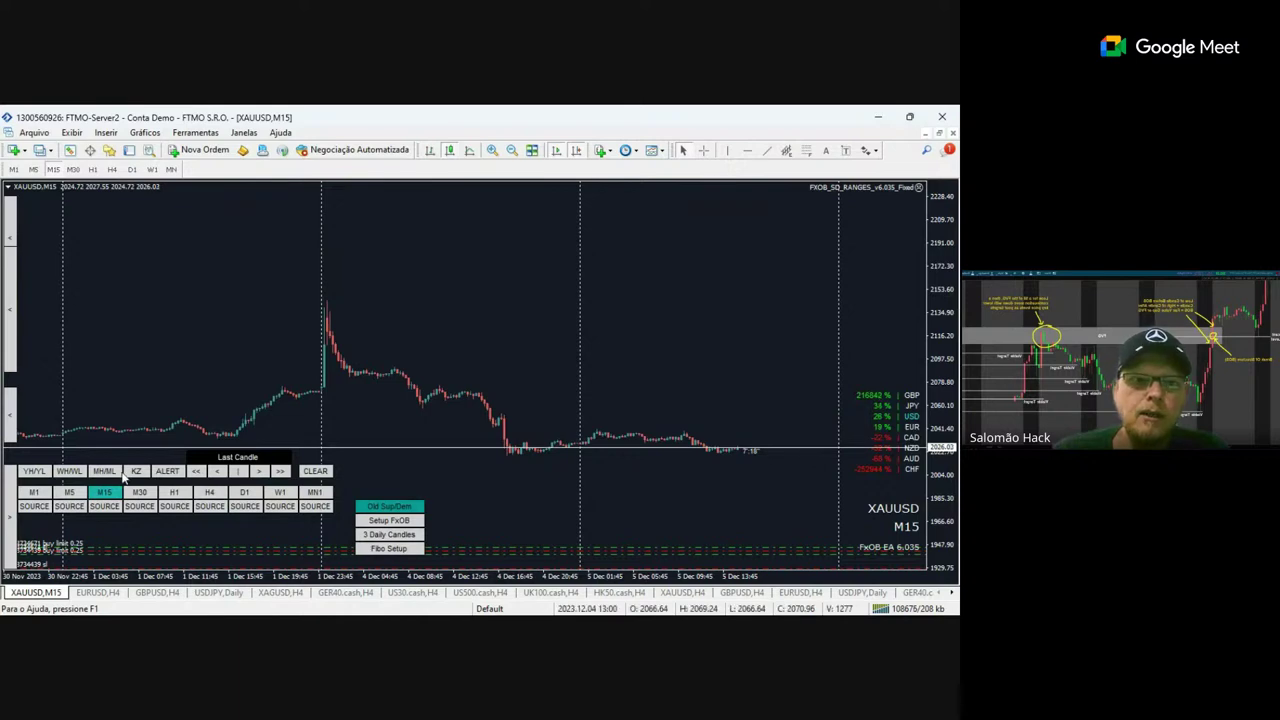
click(48, 506)
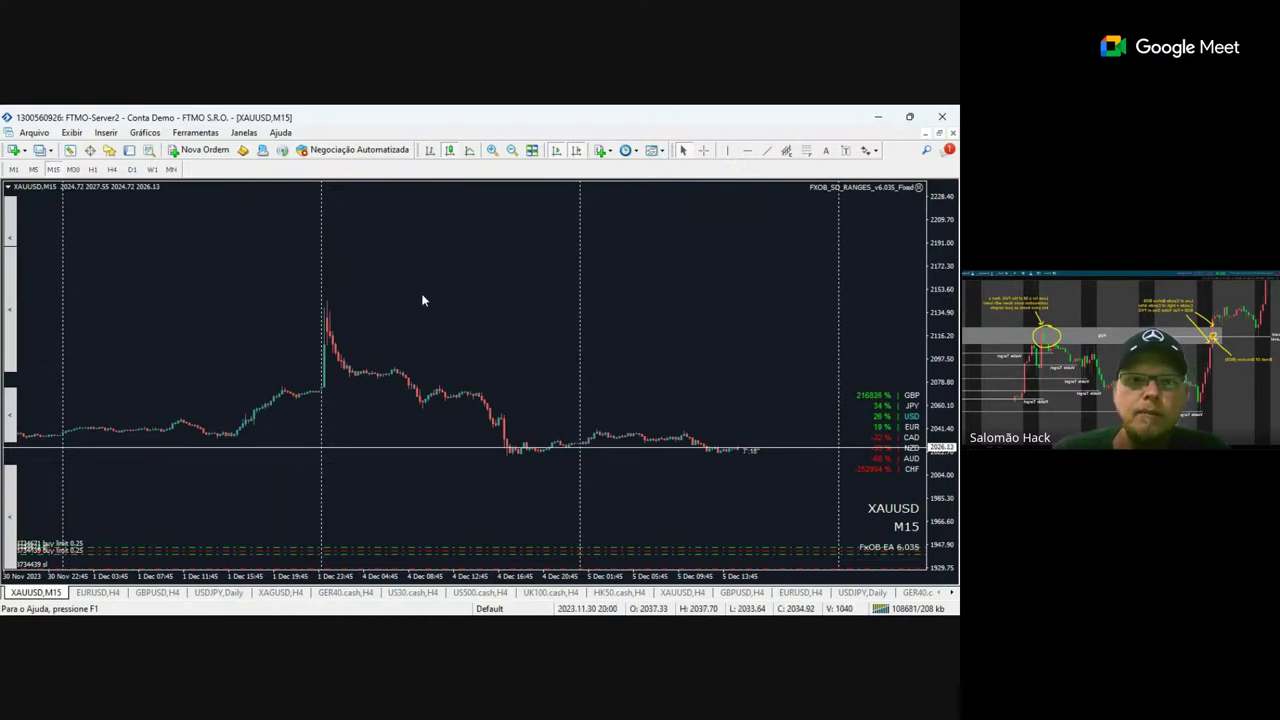
Turn off the period separators in the M15 chart's properties.
key(F8)
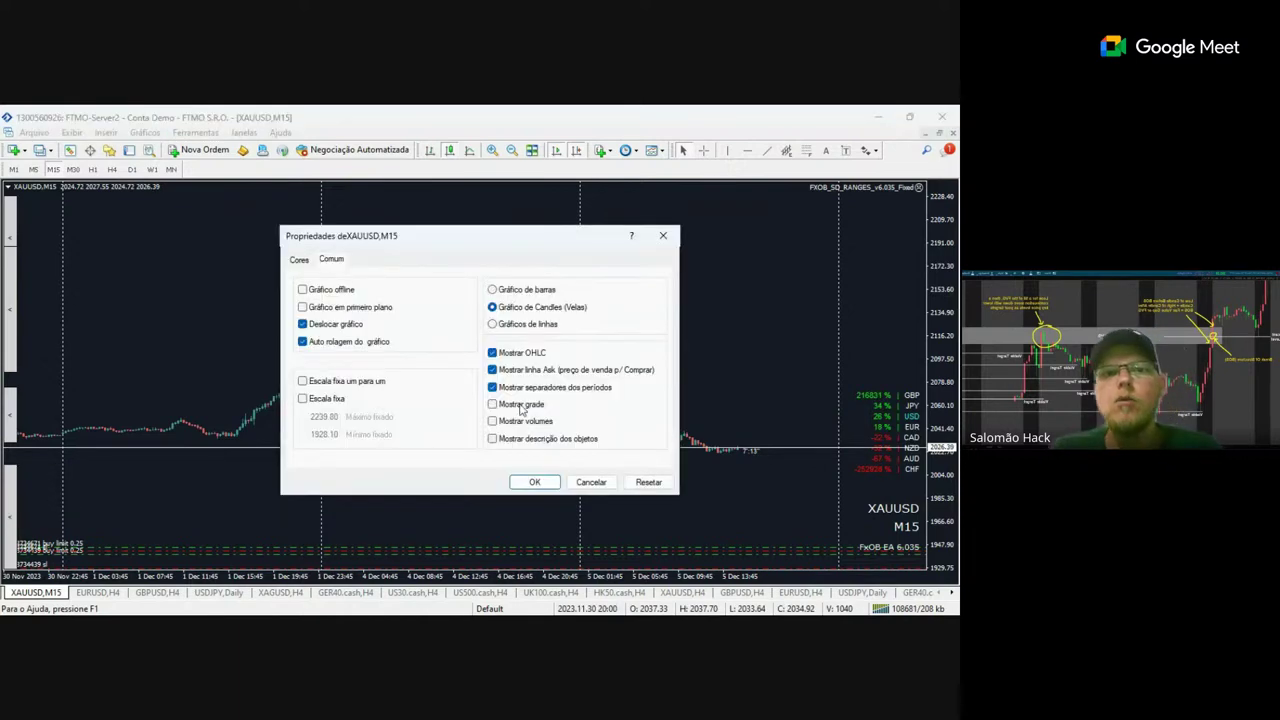
click(528, 392)
click(527, 483)
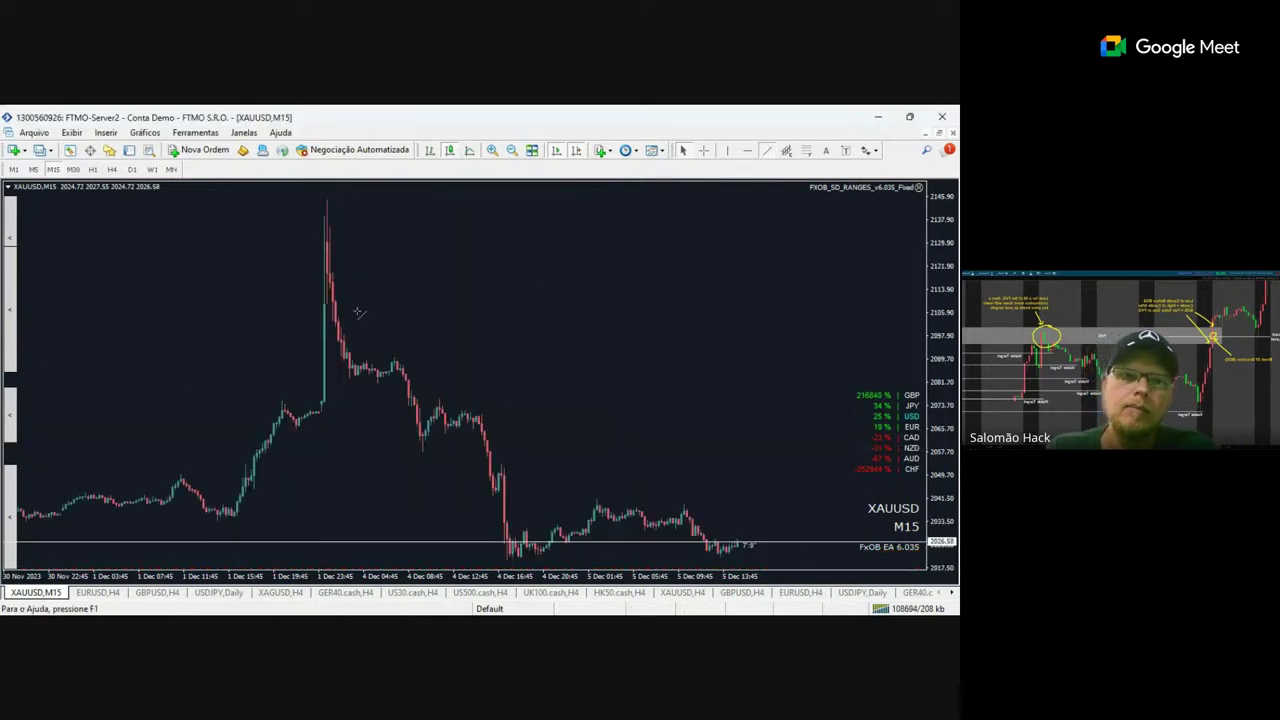
Draw a short horizontal line at the spike's base at about 2074 and a steep trend line from about 2145 down to about 2035.
drag(280, 404, 344, 404)
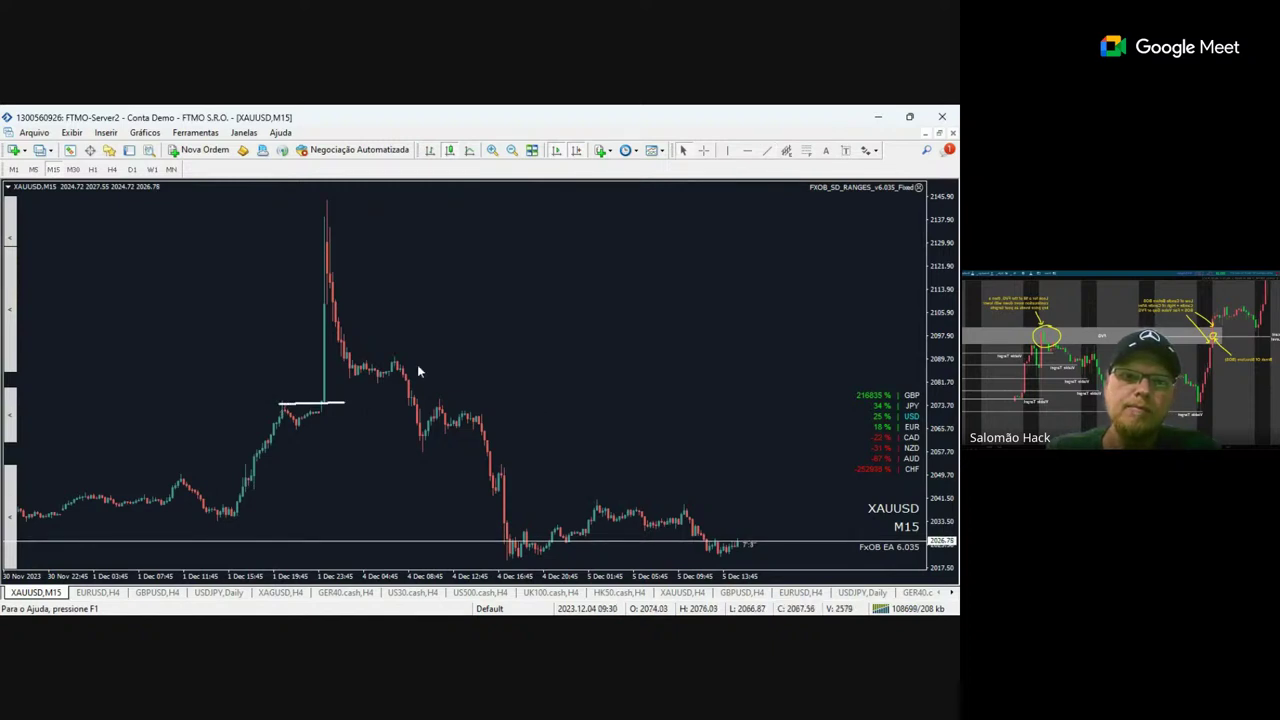
click(766, 152)
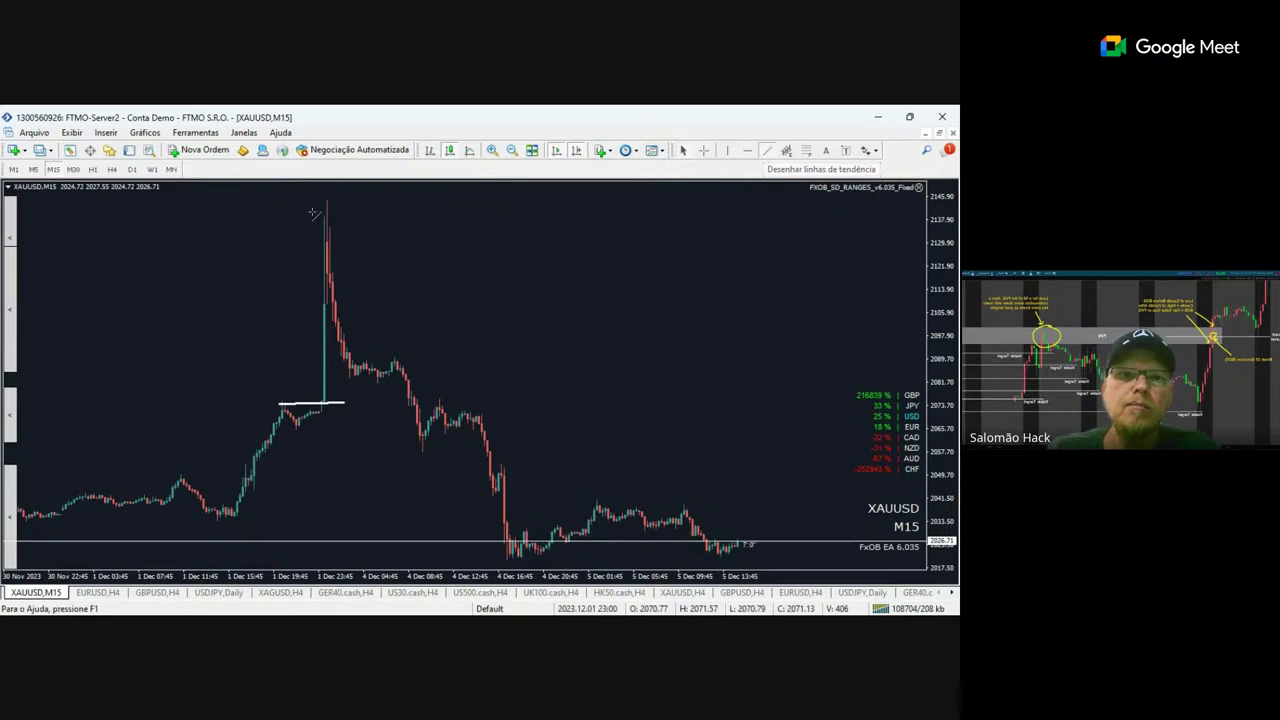
drag(322, 200, 316, 340)
mouse_move(316, 281)
mouse_down()
mouse_move(311, 402)
mouse_move(263, 505)
mouse_up()
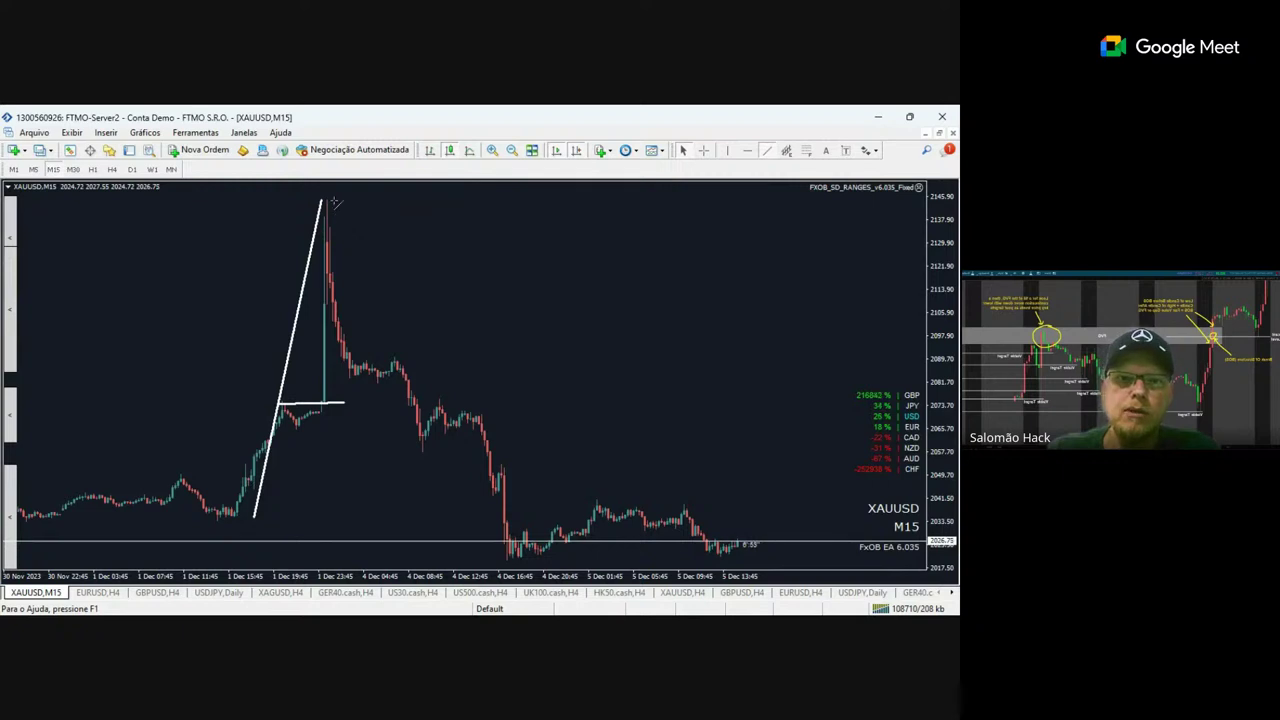
Draw a falling trend line from the spike's top near 2145 to about 2030, and a long horizontal line at about 2067.
mouse_move(333, 201)
mouse_down()
mouse_move(412, 426)
mouse_move(472, 518)
mouse_move(500, 532)
mouse_up()
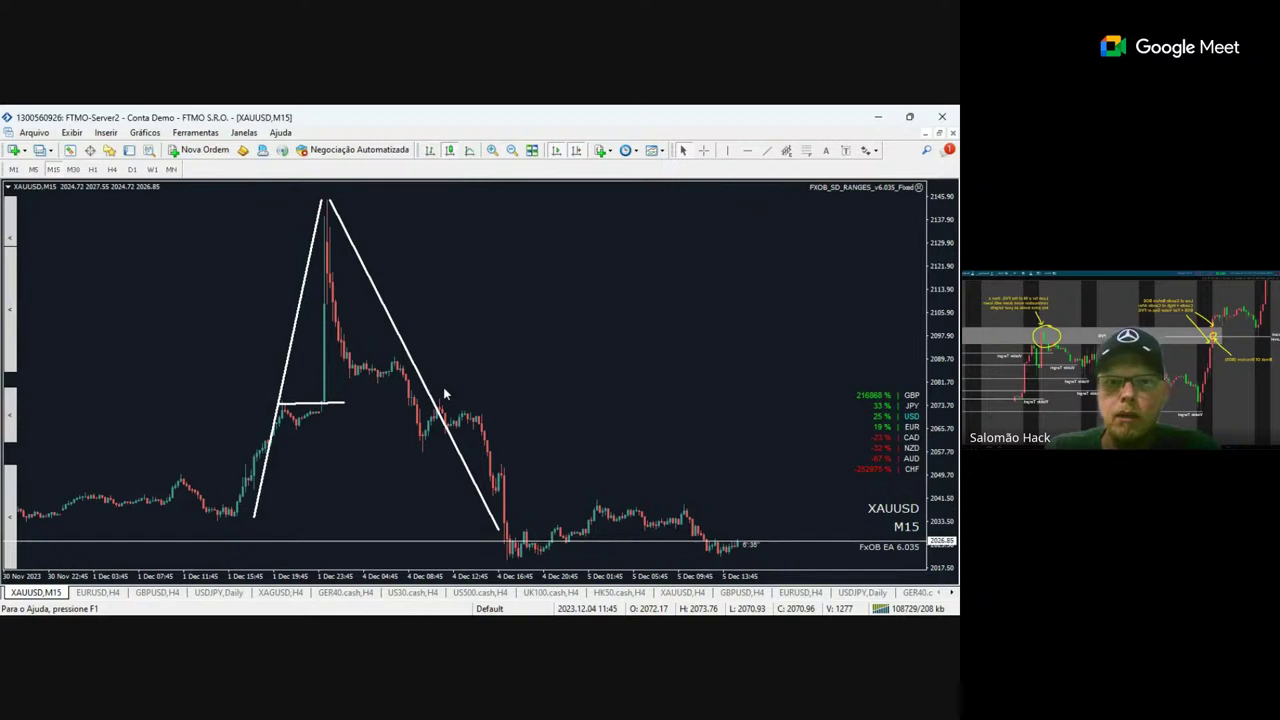
click(767, 150)
drag(296, 425, 612, 423)
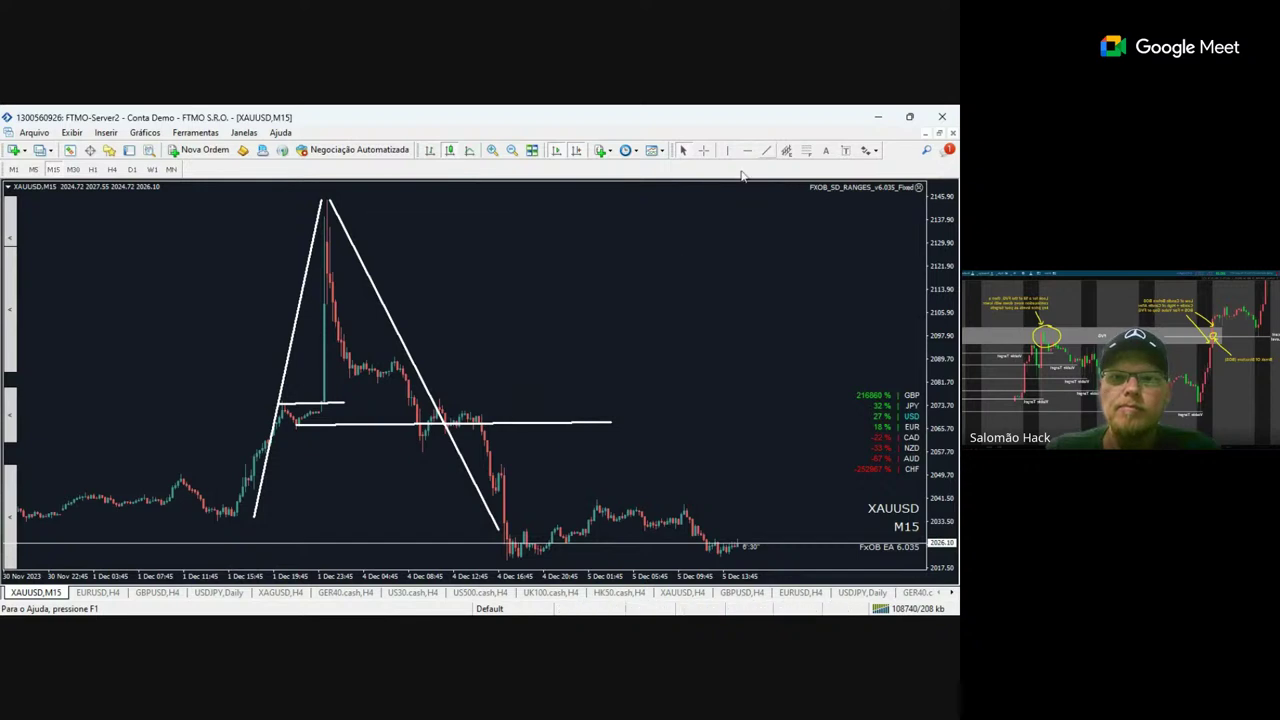
Draw a short slanted line from about 2085 to 2067 at the 4 December rebound, and a horizontal line at about 2074.
click(765, 151)
drag(442, 373, 420, 424)
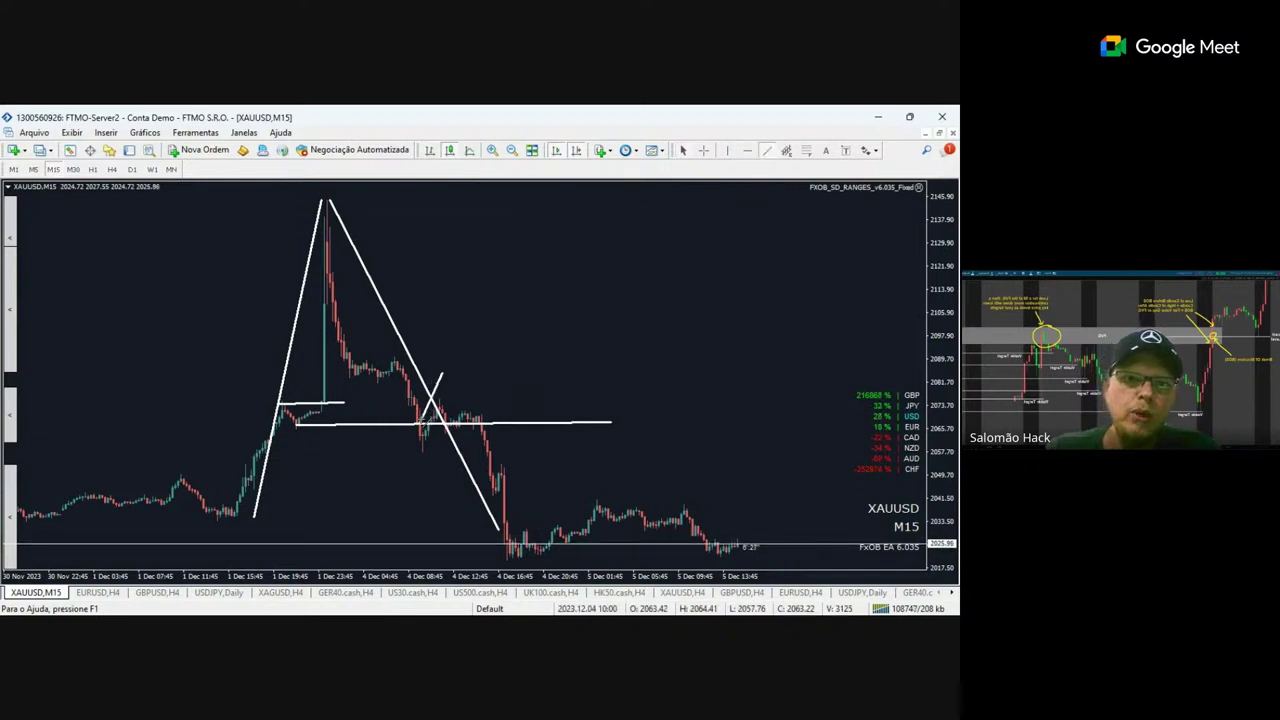
click(765, 151)
drag(410, 405, 666, 405)
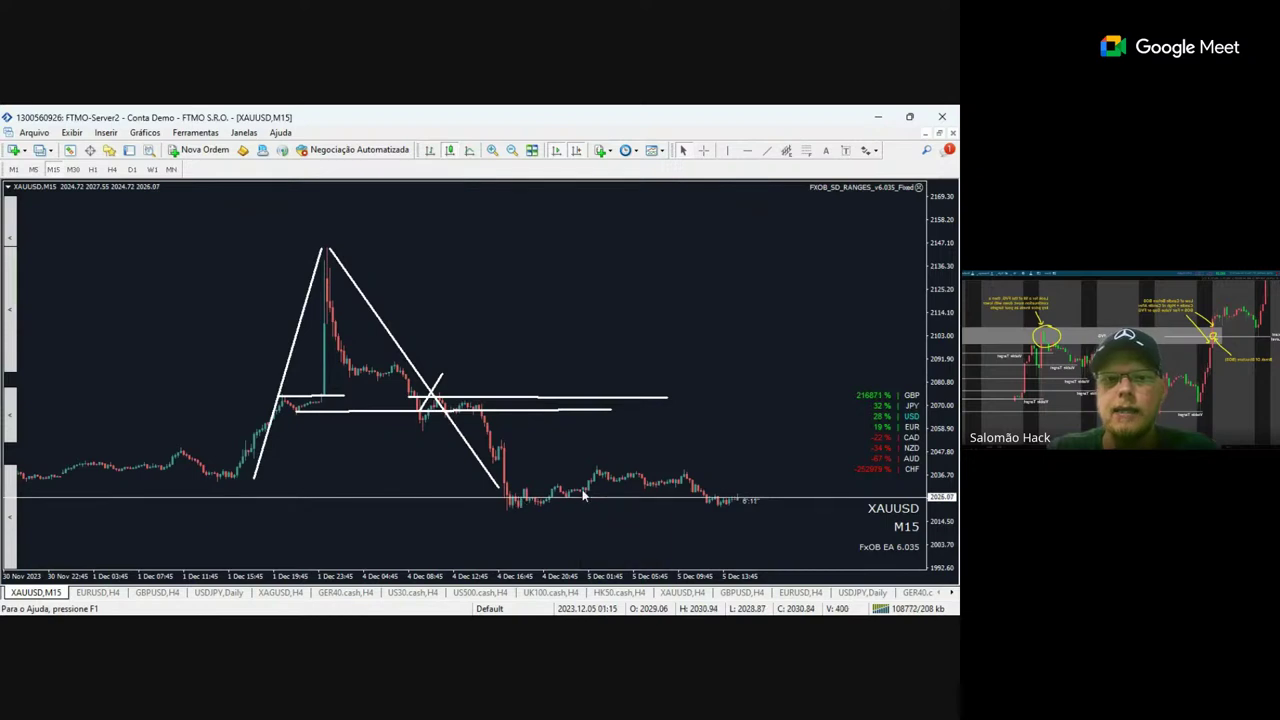
Draw a horizontal line at about 2043 from the last drop on 4 December across the newest candles, leaving it unselected.
click(767, 150)
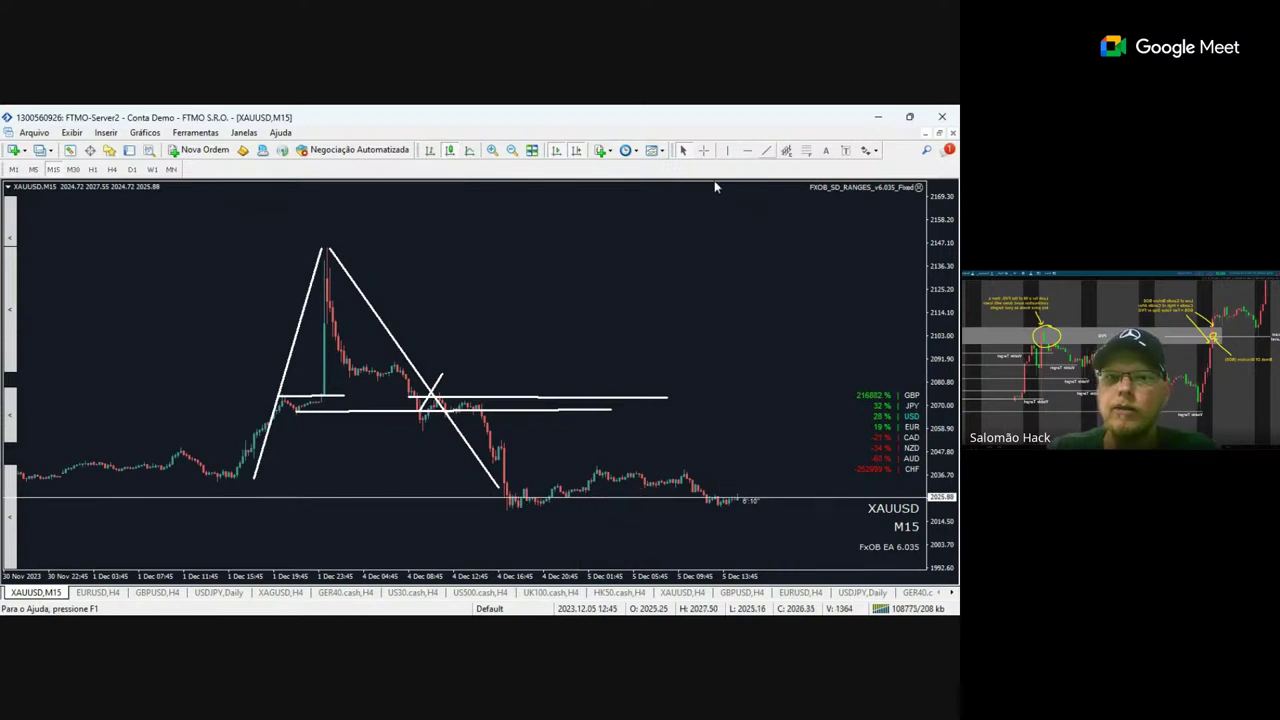
drag(507, 463, 832, 465)
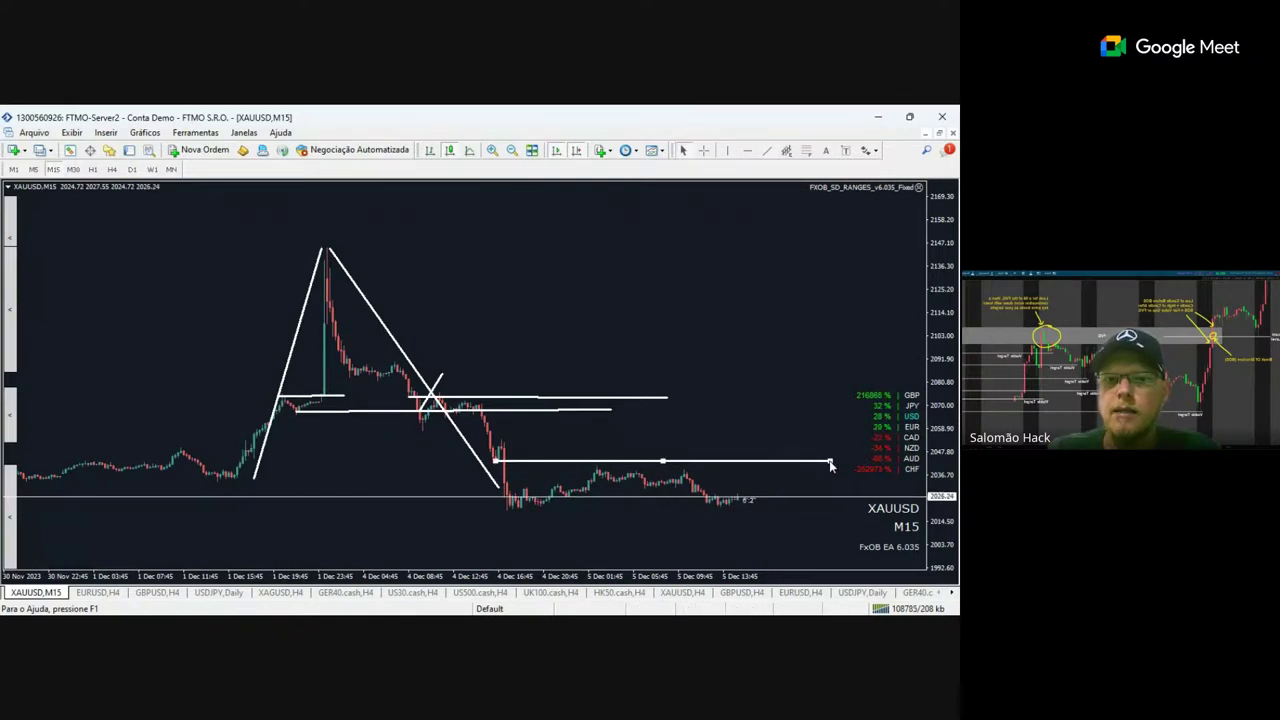
click(829, 462)
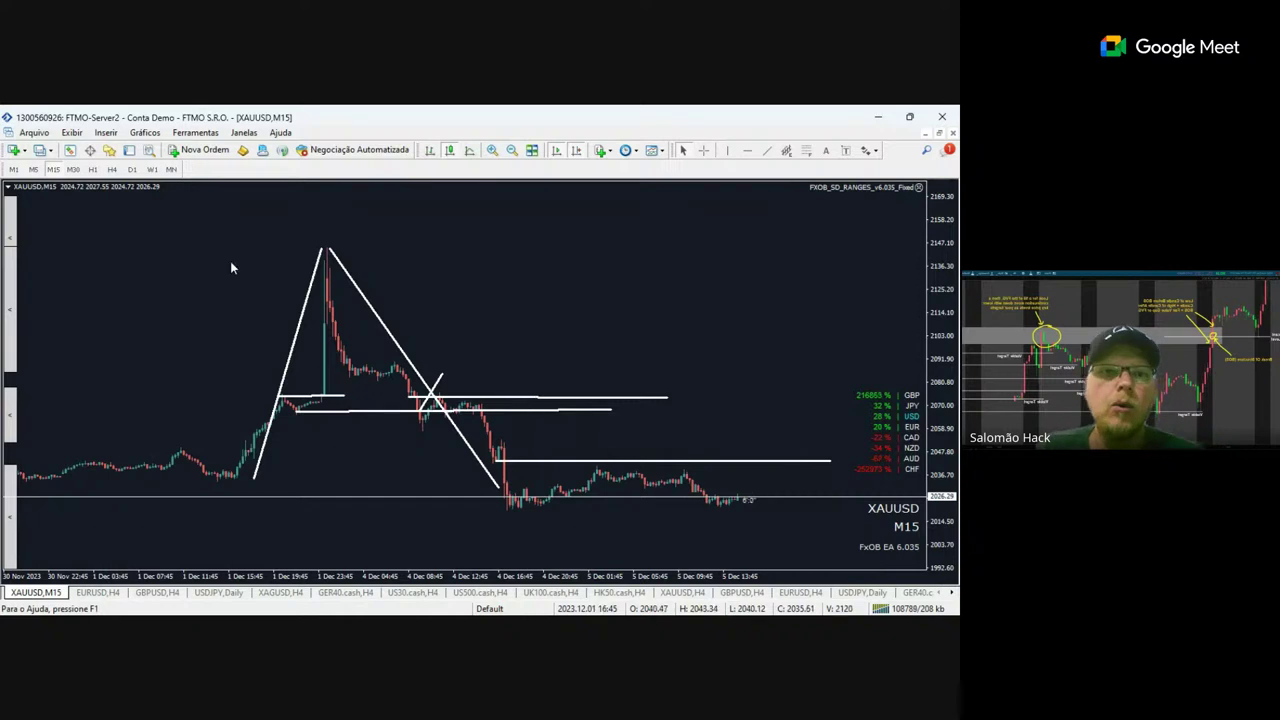
On XAUUSD H1, outline the late-November consolidation with a descending channel and trace the spike up to about 2142 and down to about 1978.
click(92, 170)
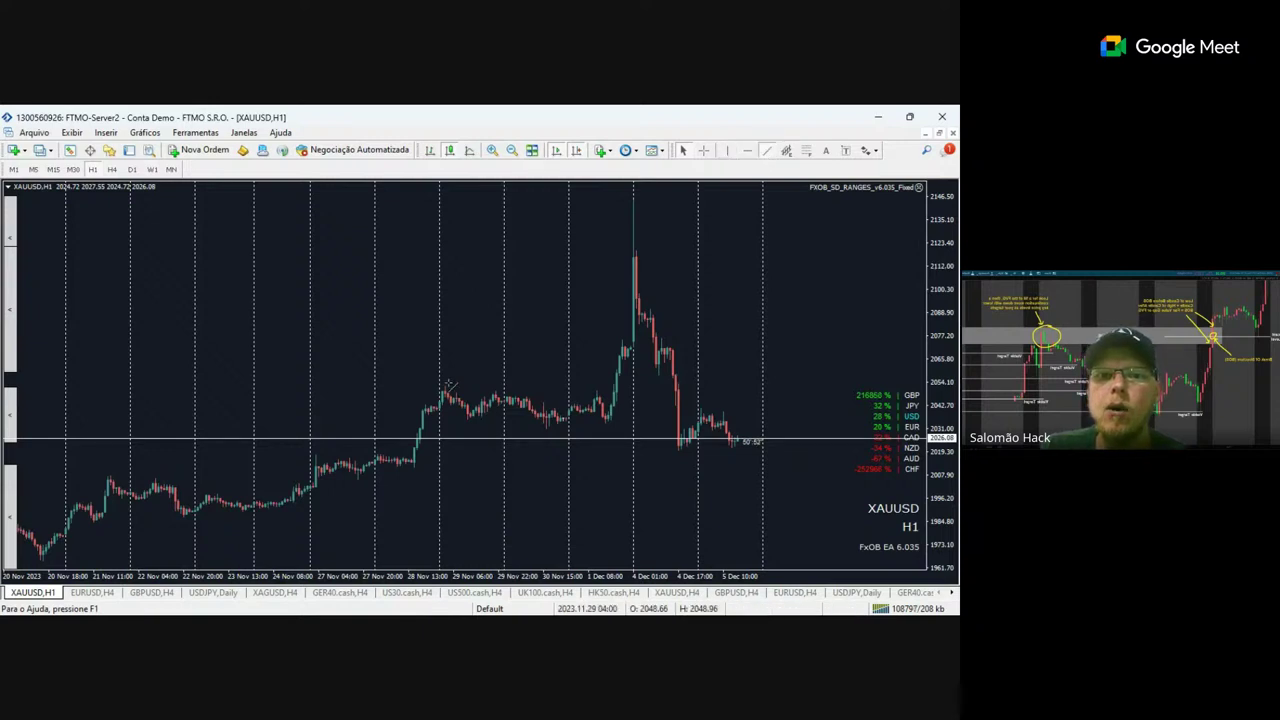
drag(448, 378, 590, 410)
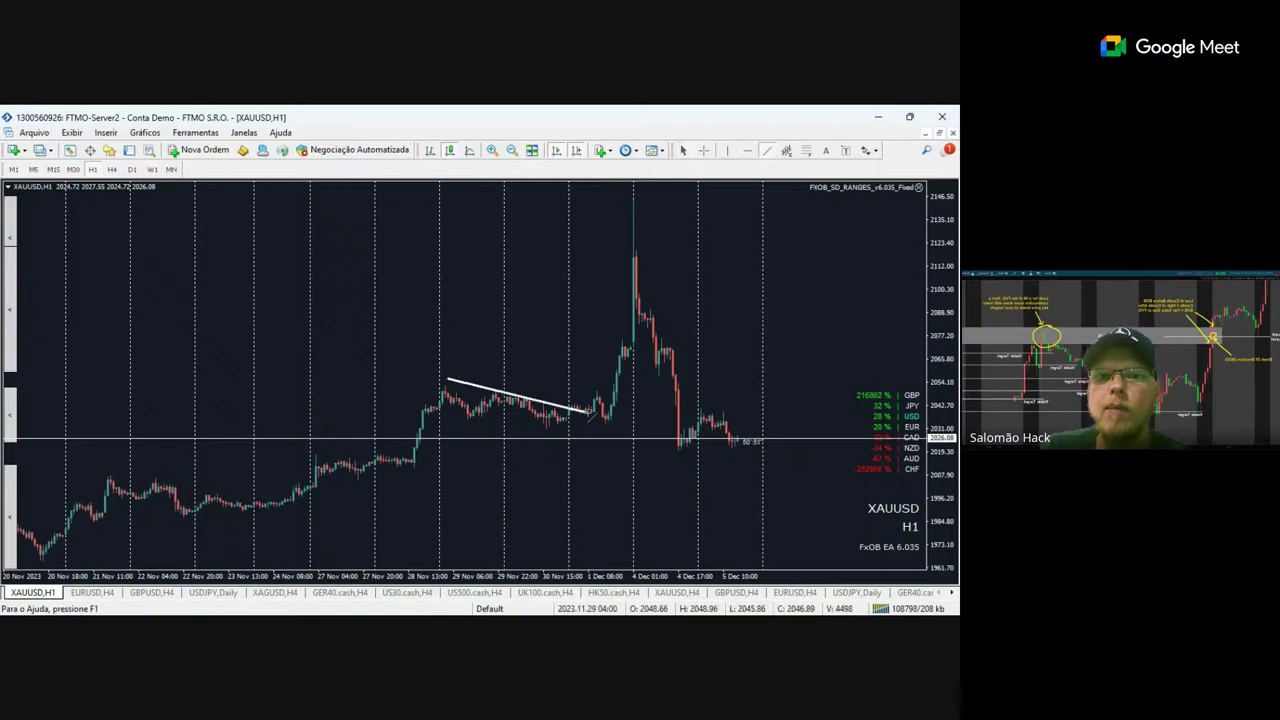
click(764, 151)
mouse_move(436, 410)
mouse_down()
mouse_move(585, 433)
mouse_move(650, 320)
mouse_move(643, 245)
mouse_move(661, 207)
mouse_move(762, 535)
mouse_up()
click(764, 151)
click(764, 151)
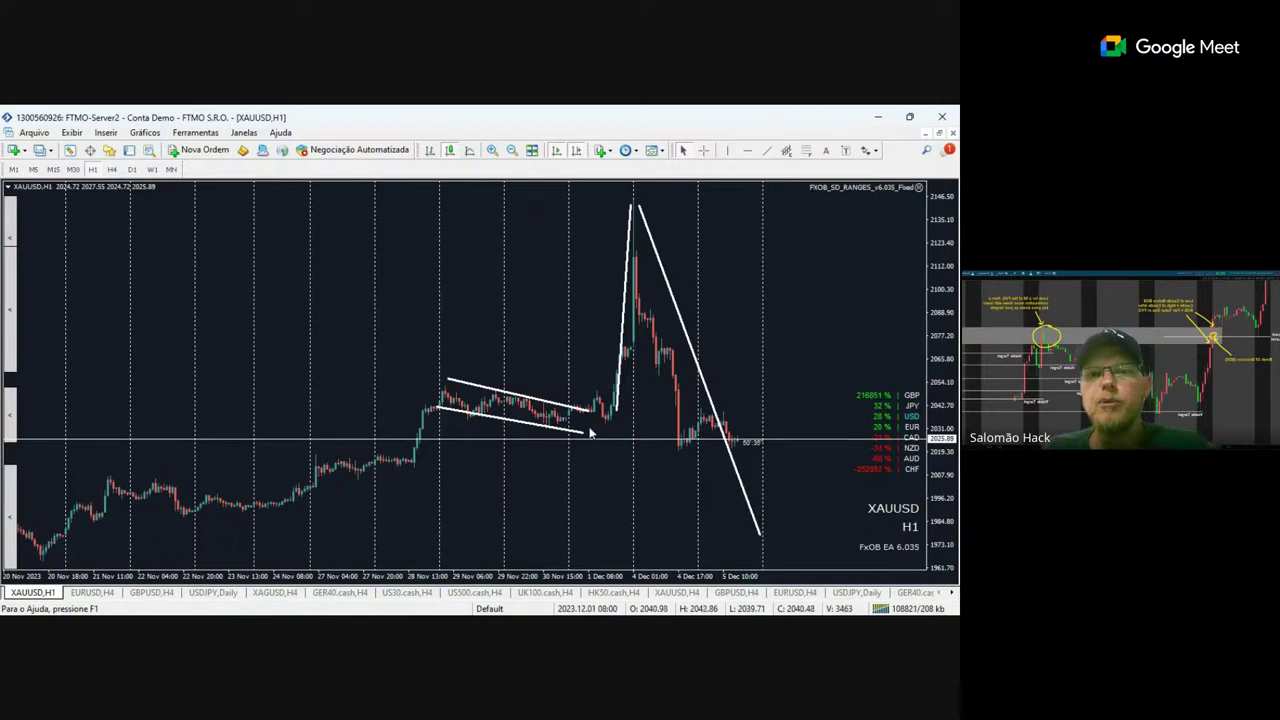
Switch XAUUSD to H4, turn off the period separators and collapse the indicator's timeframe and setup panel.
click(114, 171)
click(112, 170)
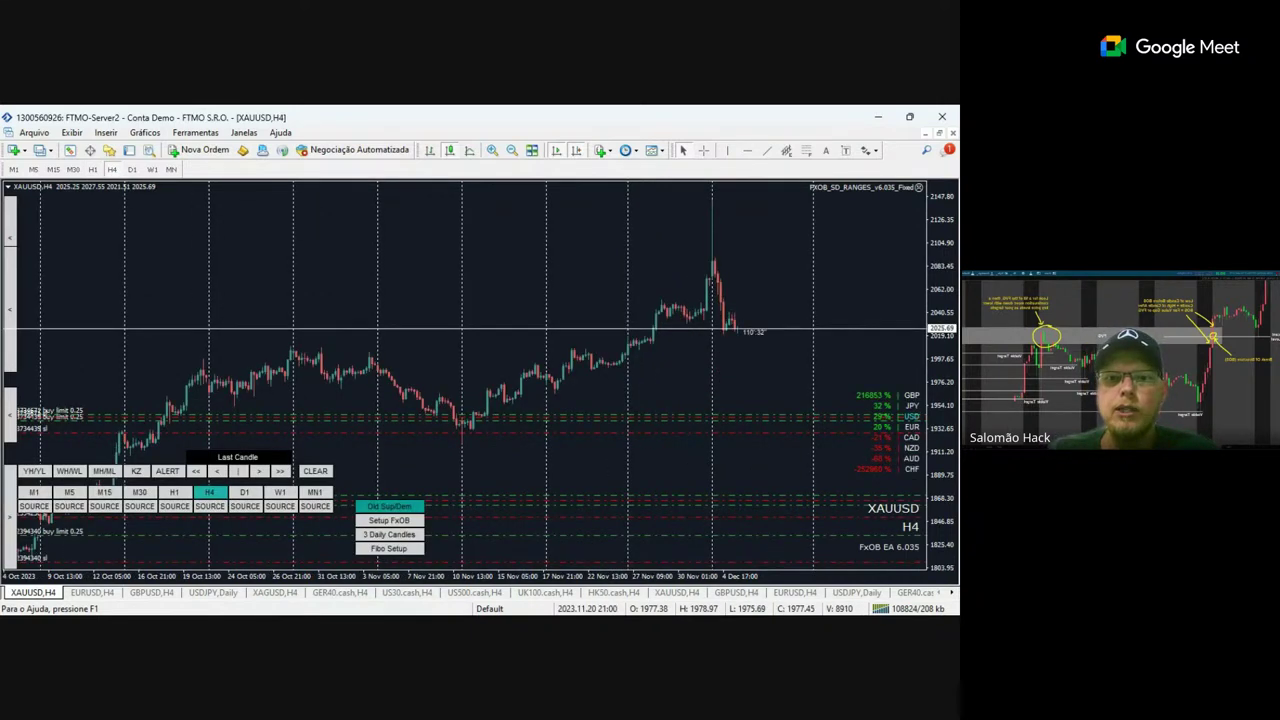
key(F8)
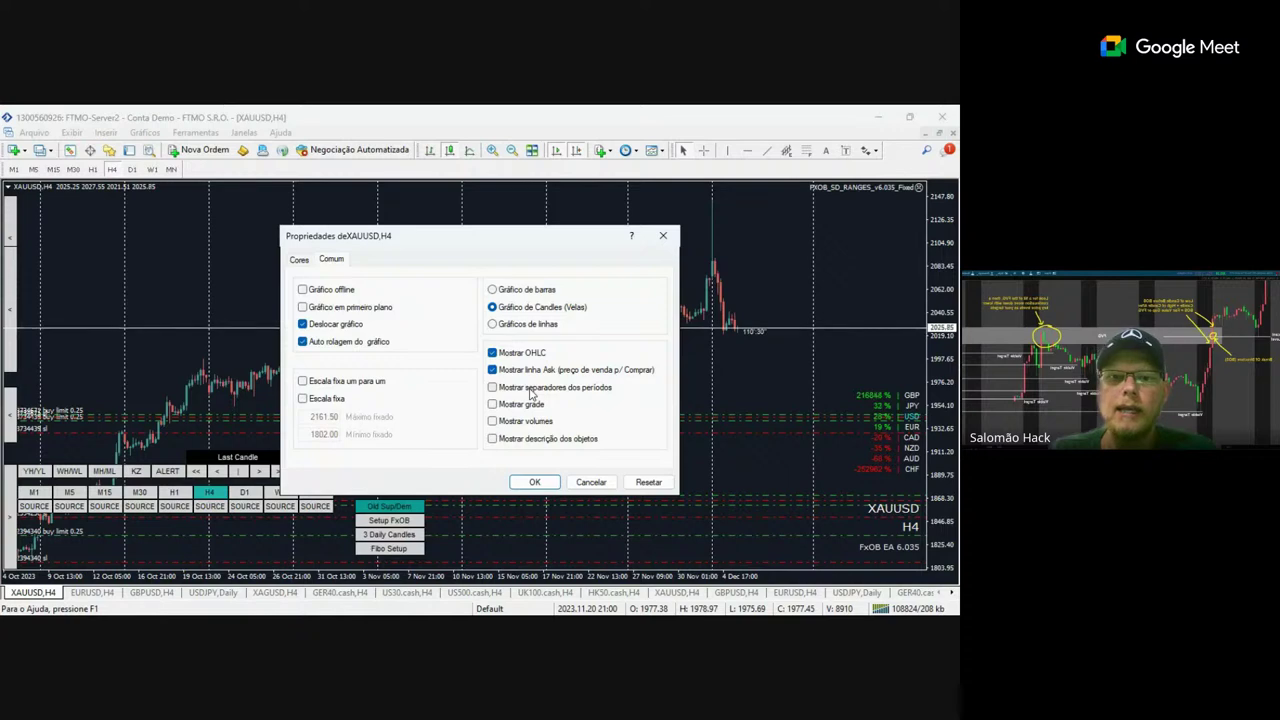
click(535, 482)
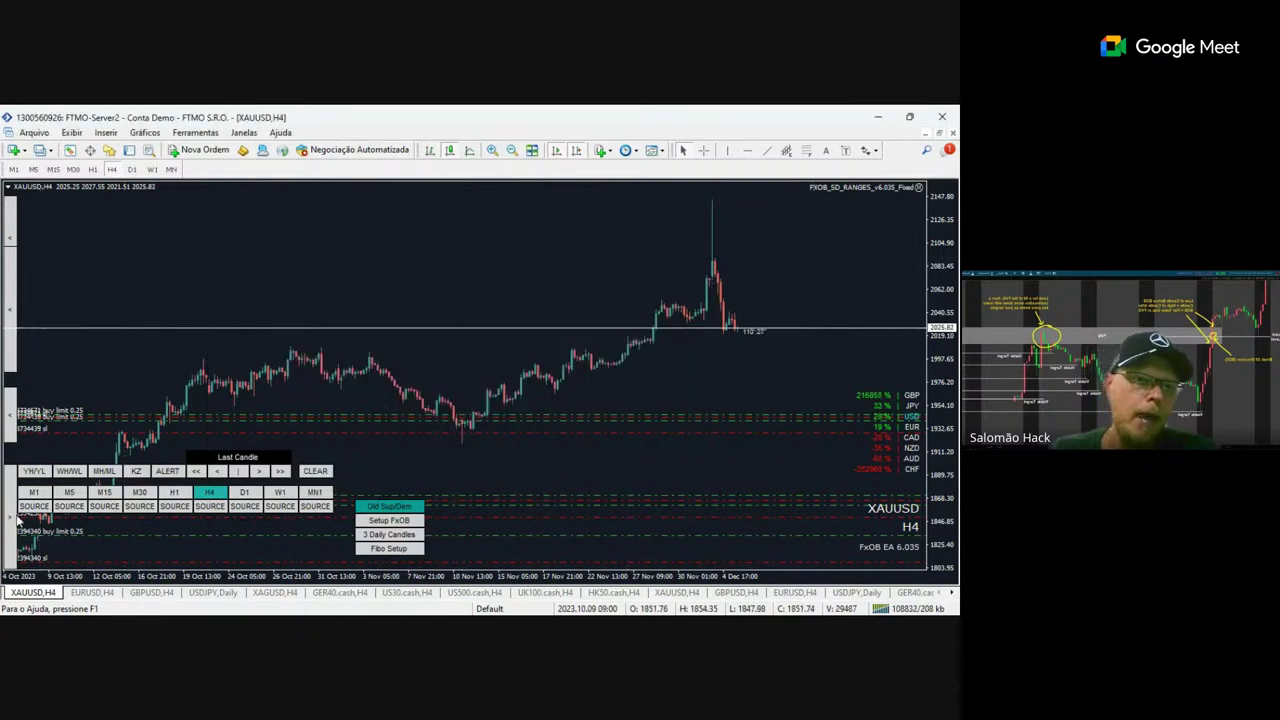
click(17, 519)
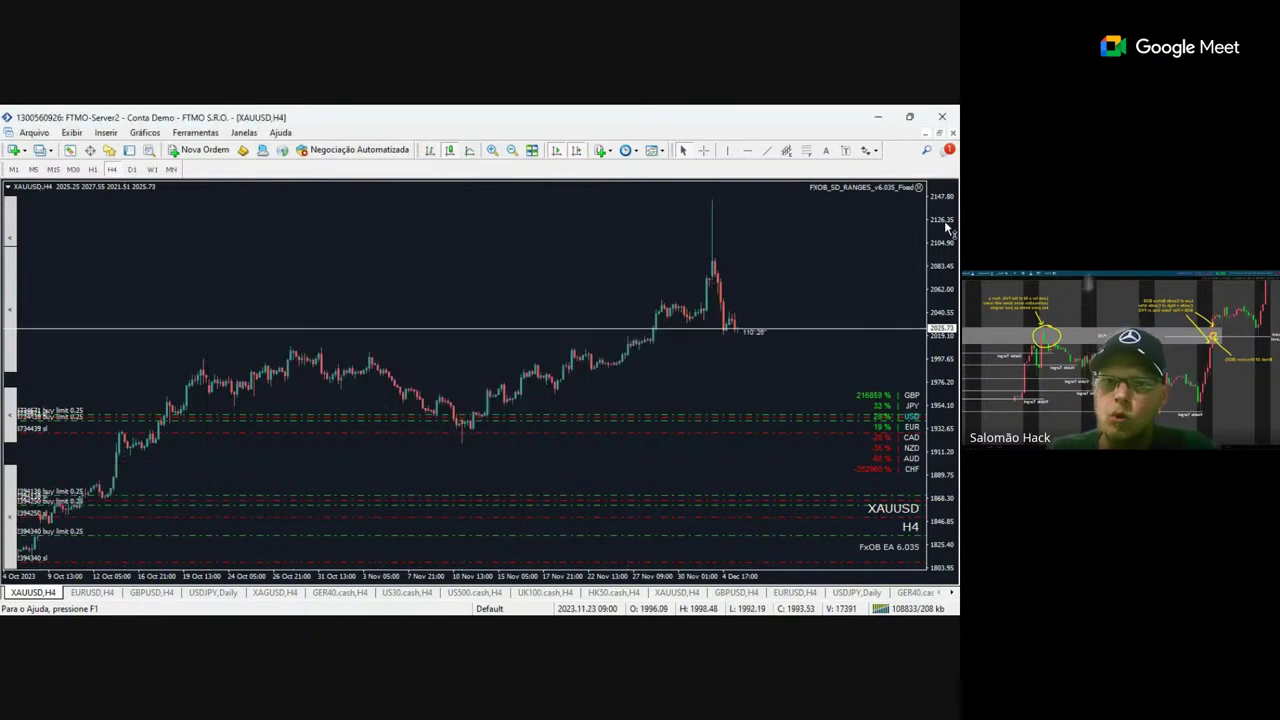
Apply a Fibonacci retracement from the December peak at about 2147 to the November low at about 1918, and draw a rising trend line under the rally.
drag(948, 228, 948, 245)
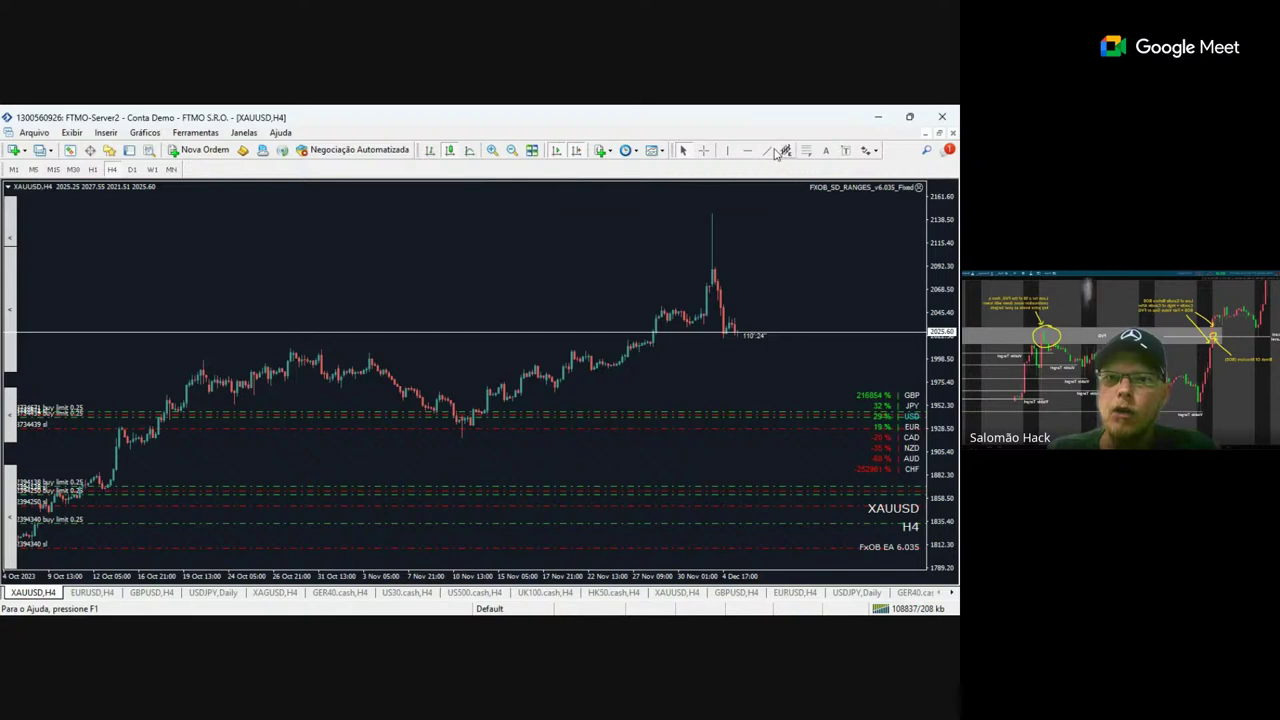
click(806, 150)
drag(711, 211, 465, 444)
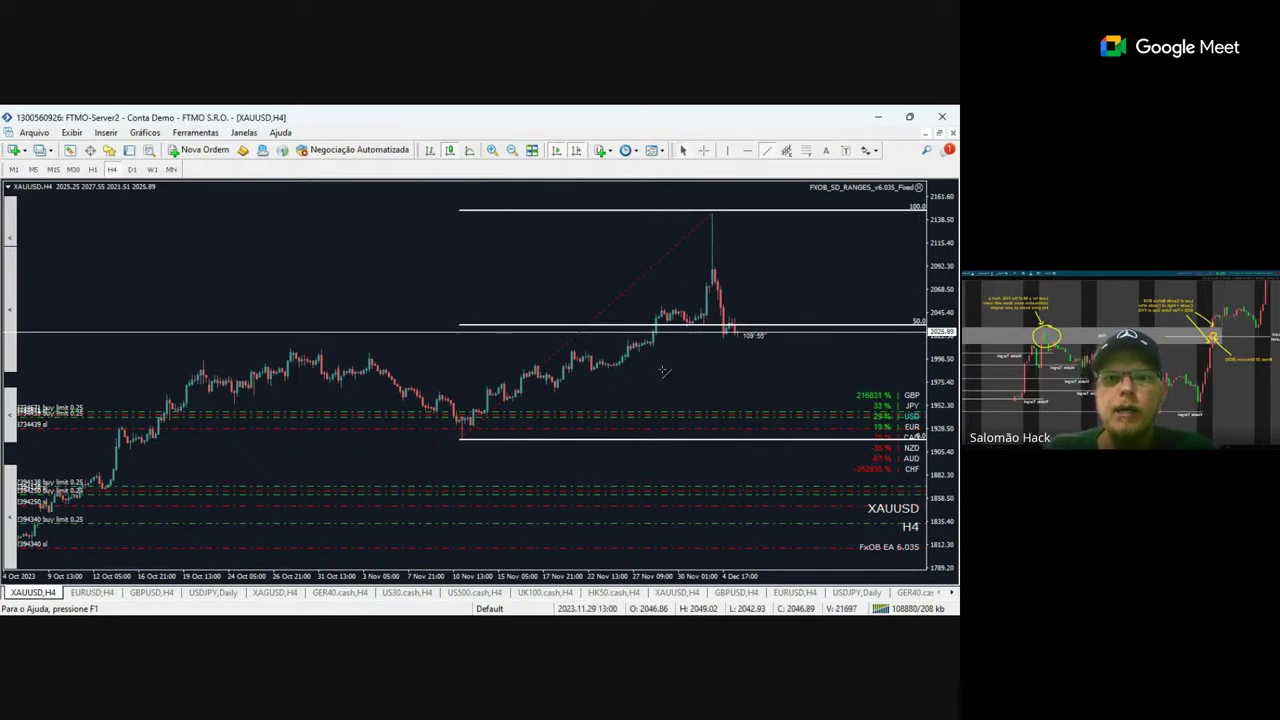
drag(480, 432, 686, 350)
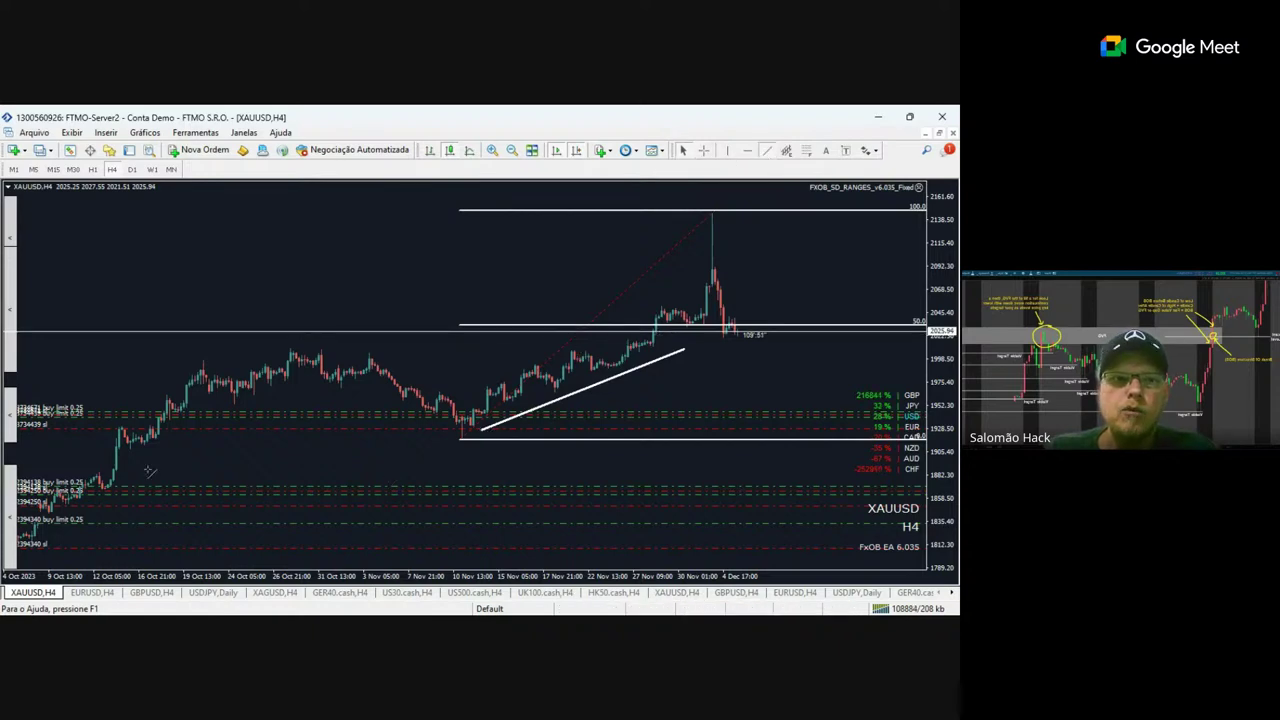
Draw near-horizontal support lines at about 1886, 1996 and 1981, plus a steep rising projection from about 2006 to 2150 beyond the newest candle.
drag(136, 470, 583, 472)
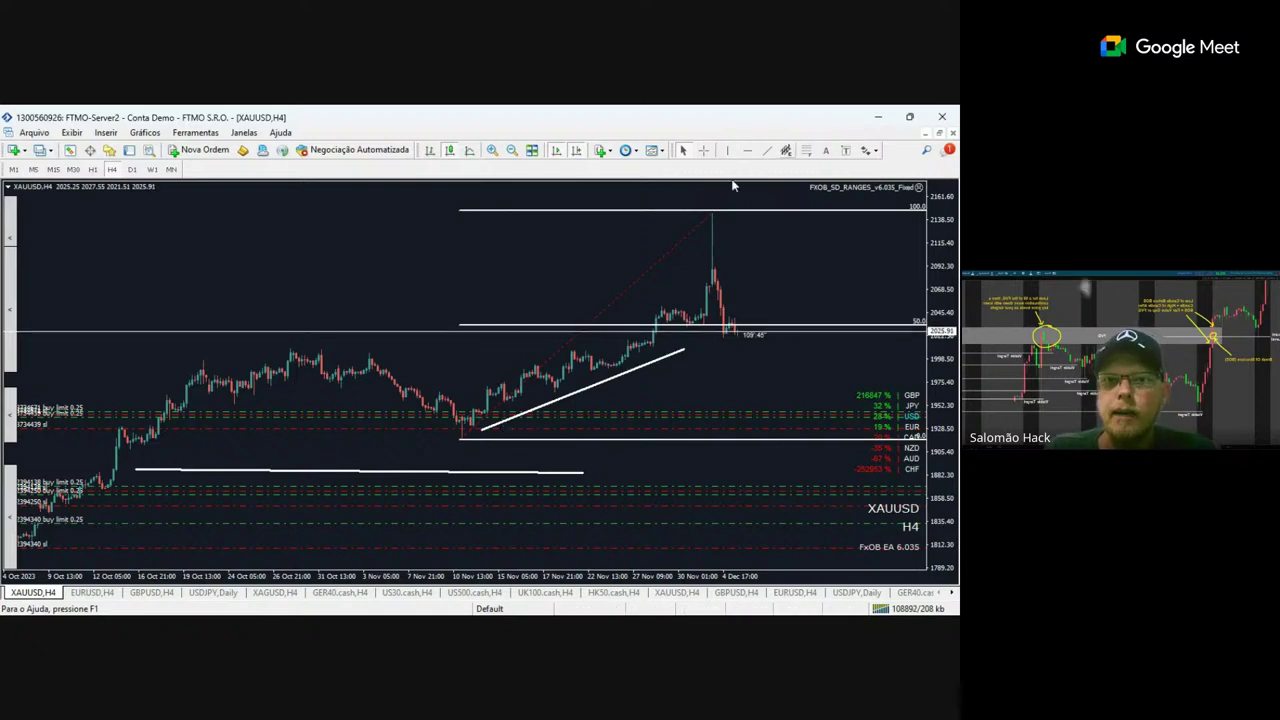
click(769, 151)
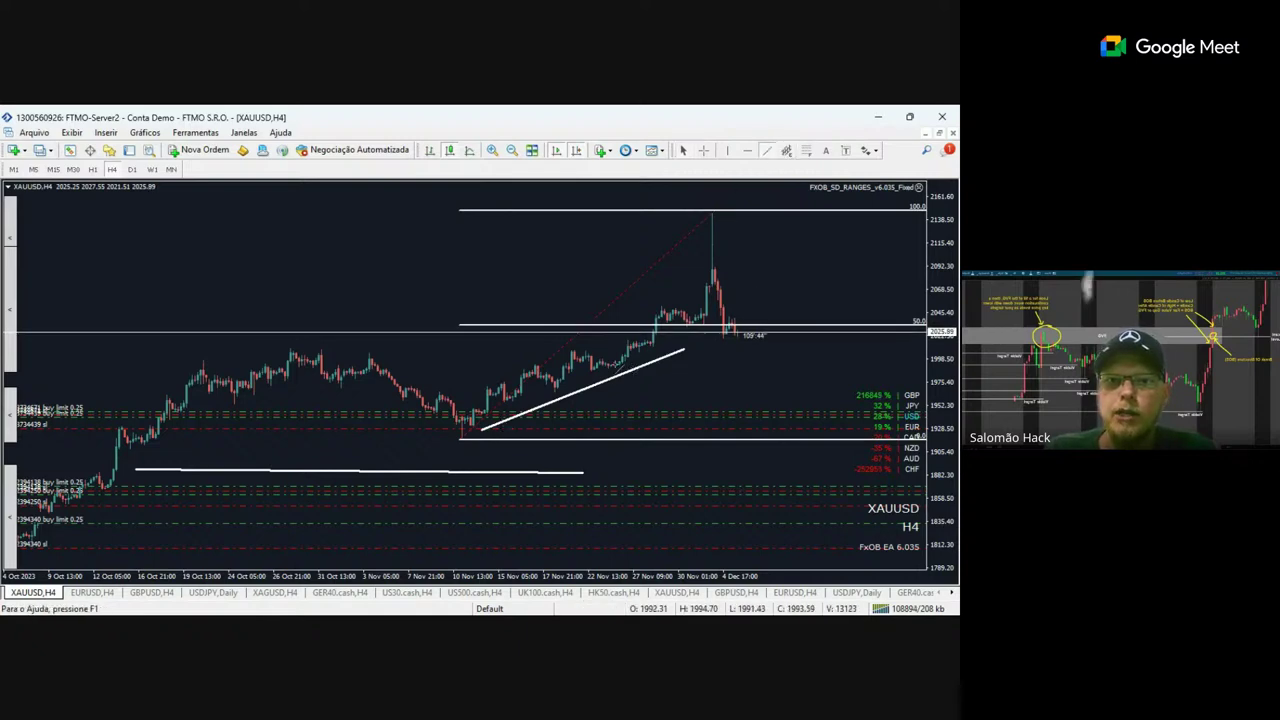
drag(608, 365, 738, 358)
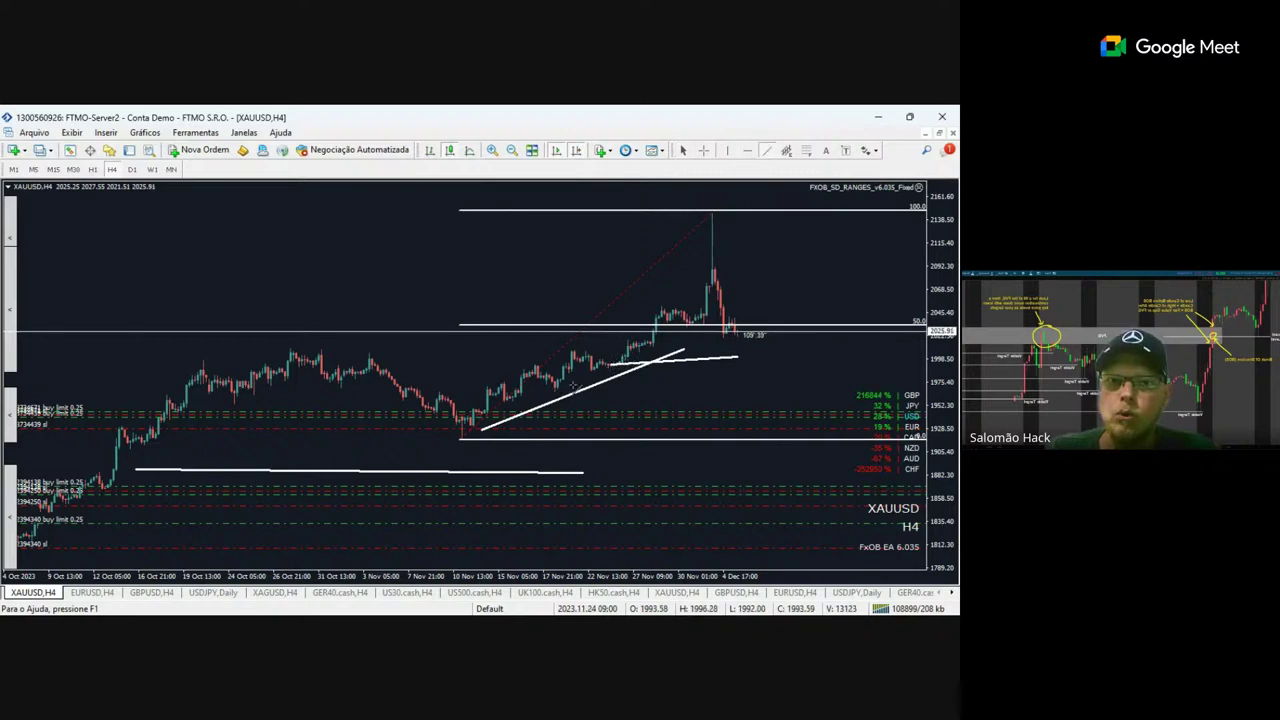
mouse_move(550, 376)
mouse_down()
mouse_move(736, 378)
mouse_move(822, 208)
mouse_up()
click(766, 150)
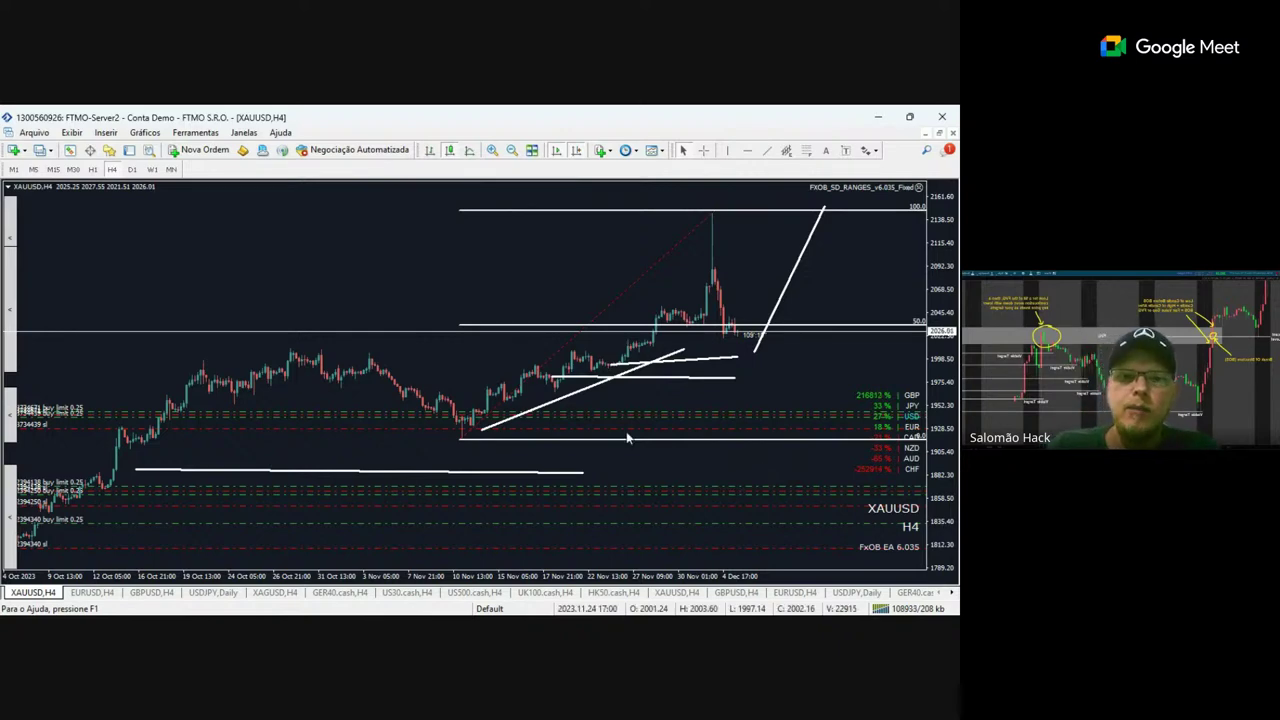
Go past EURUSD to the GBPUSD H4 chart, turn off the indicator's 3 Daily Candles display and collapse its panel.
click(105, 594)
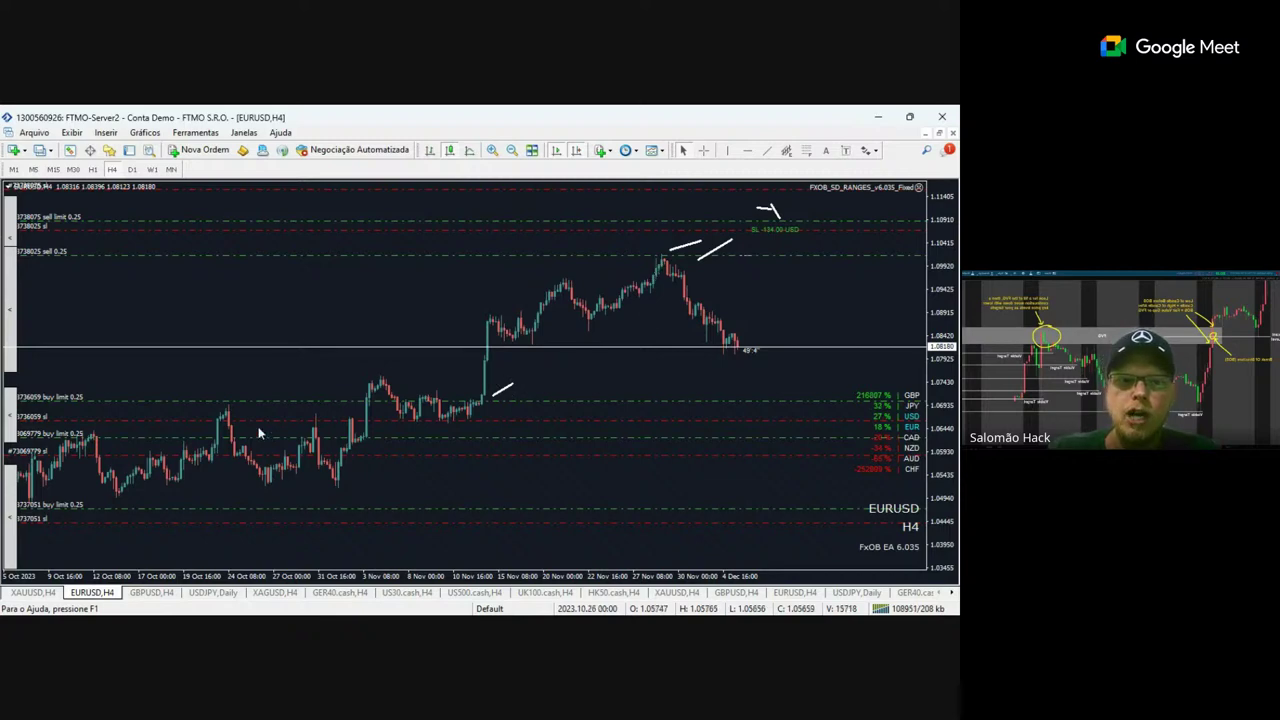
click(176, 593)
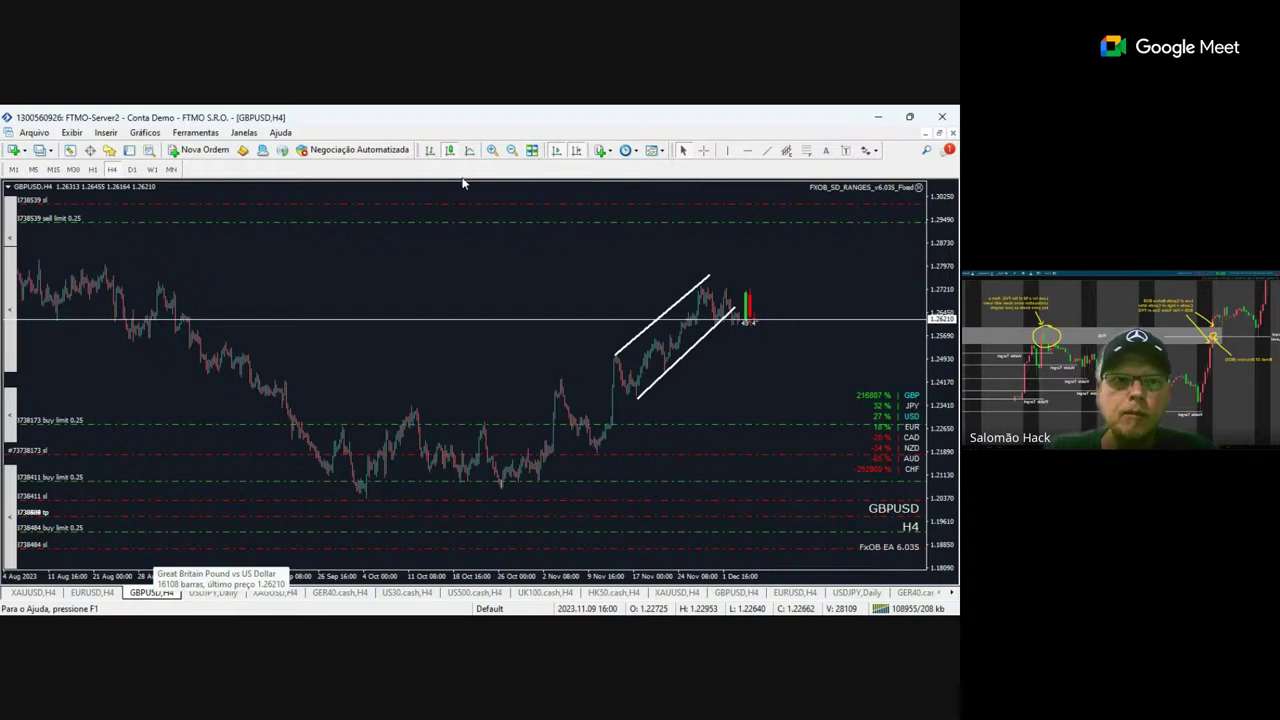
click(12, 517)
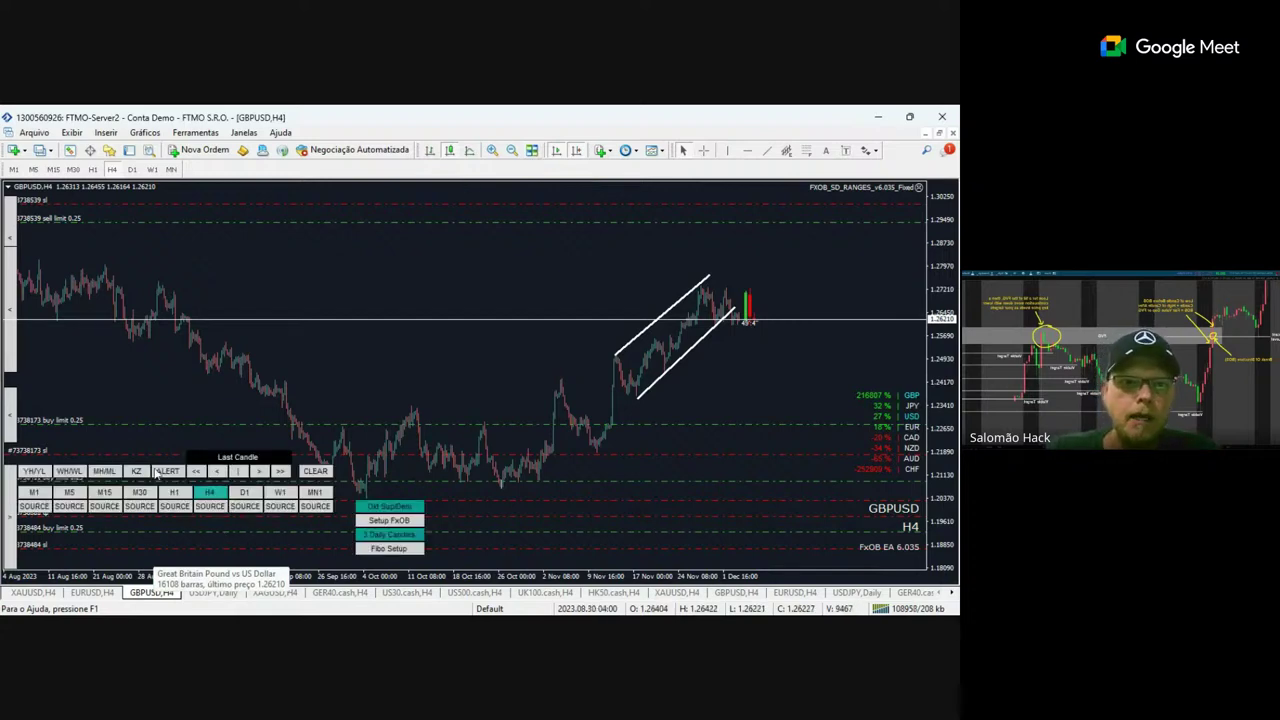
click(364, 537)
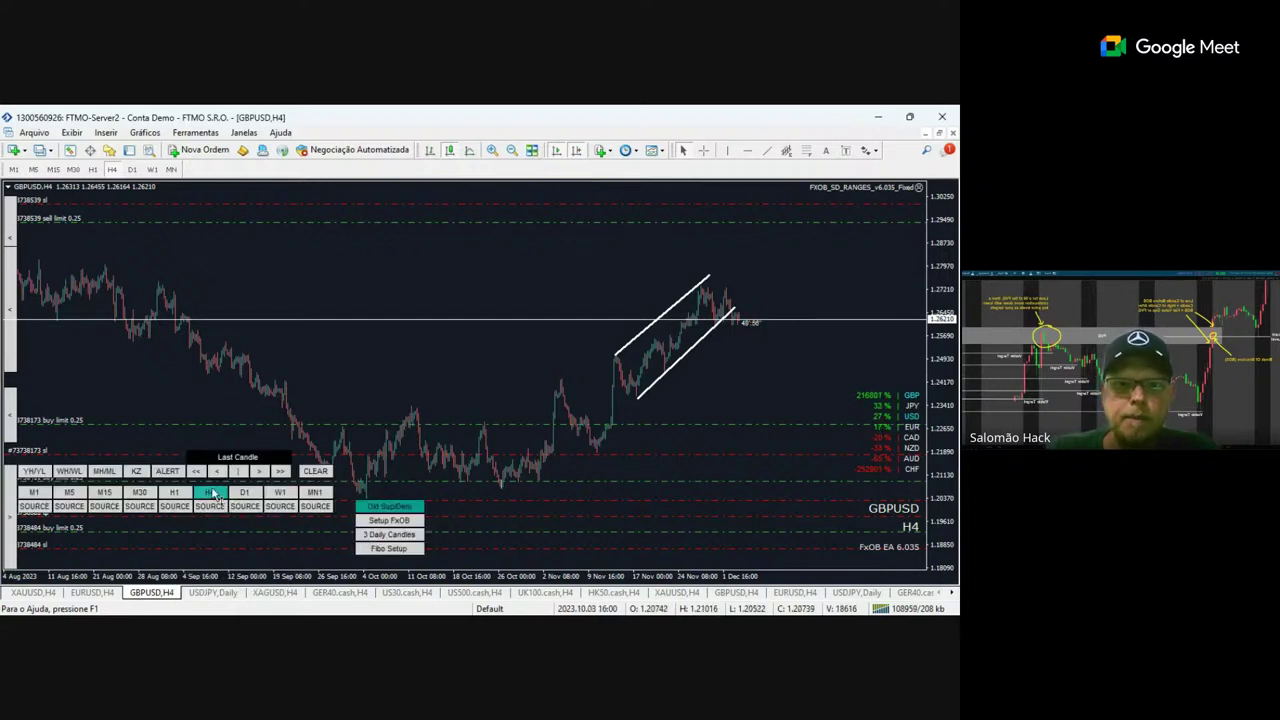
click(9, 522)
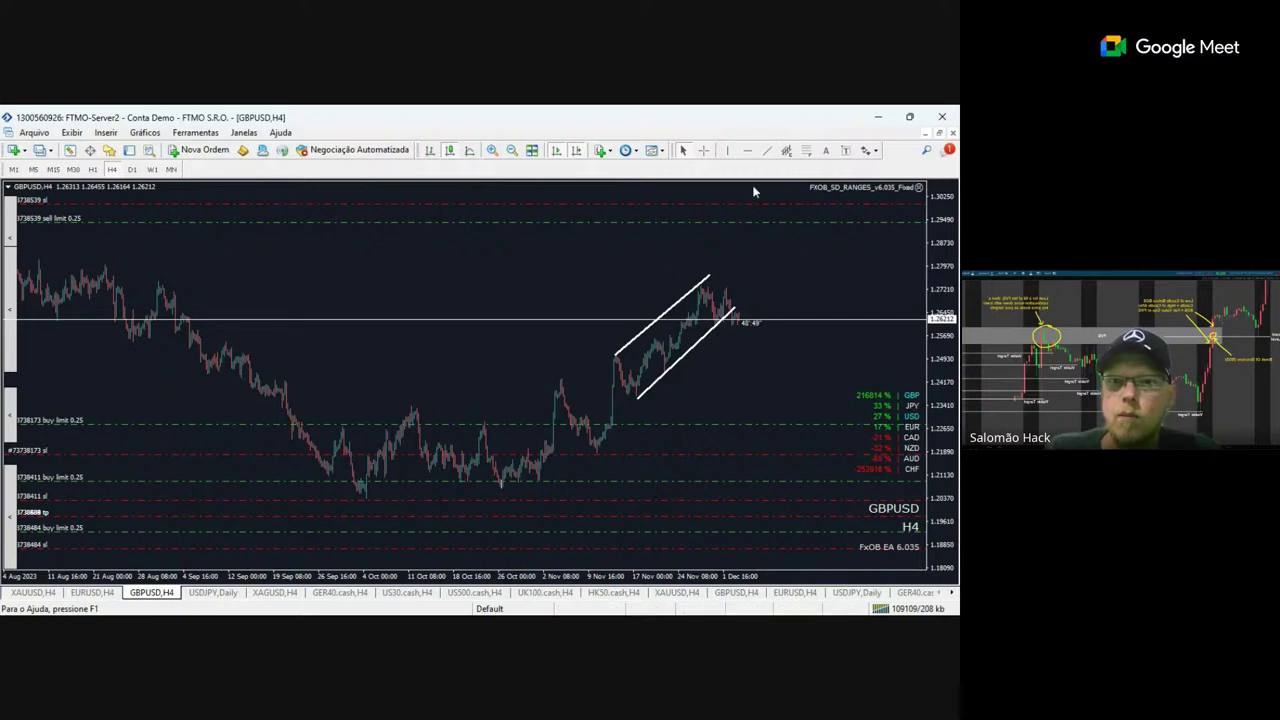
Draw a short line from the early-September drop at about 1.263, and a long horizontal line from the preceding high at about 1.272 to late November.
click(767, 152)
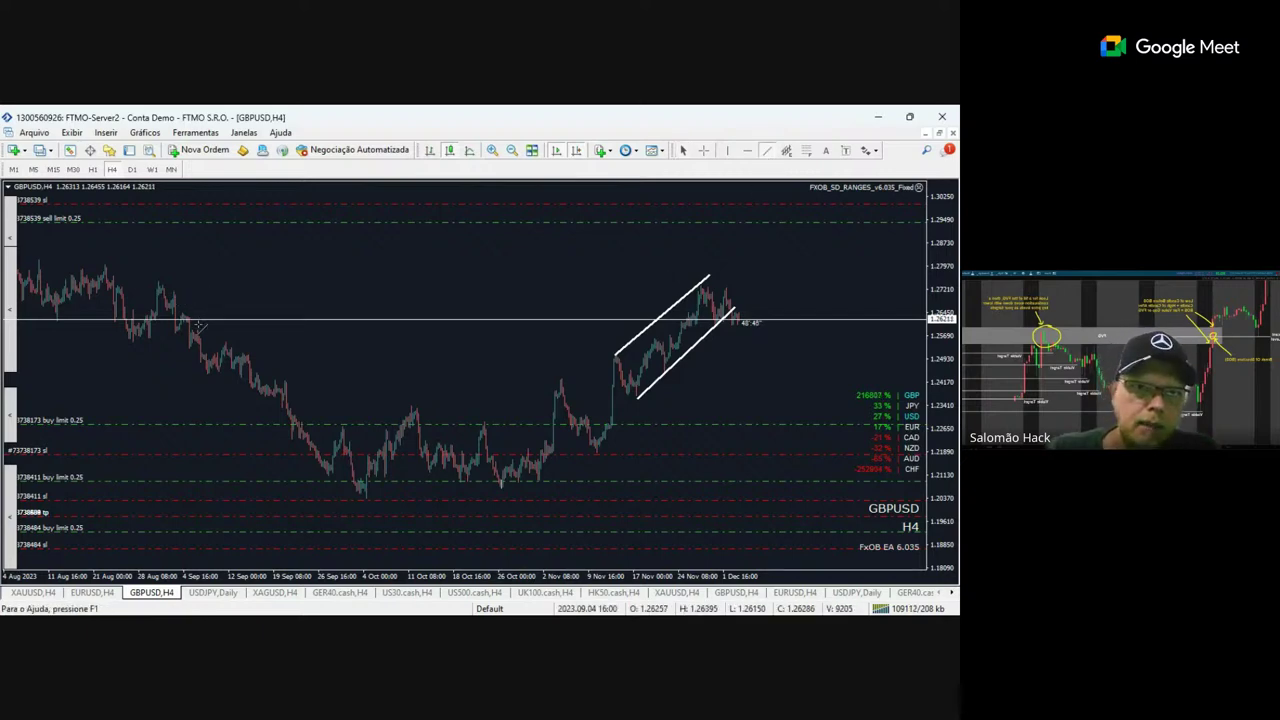
drag(188, 318, 315, 325)
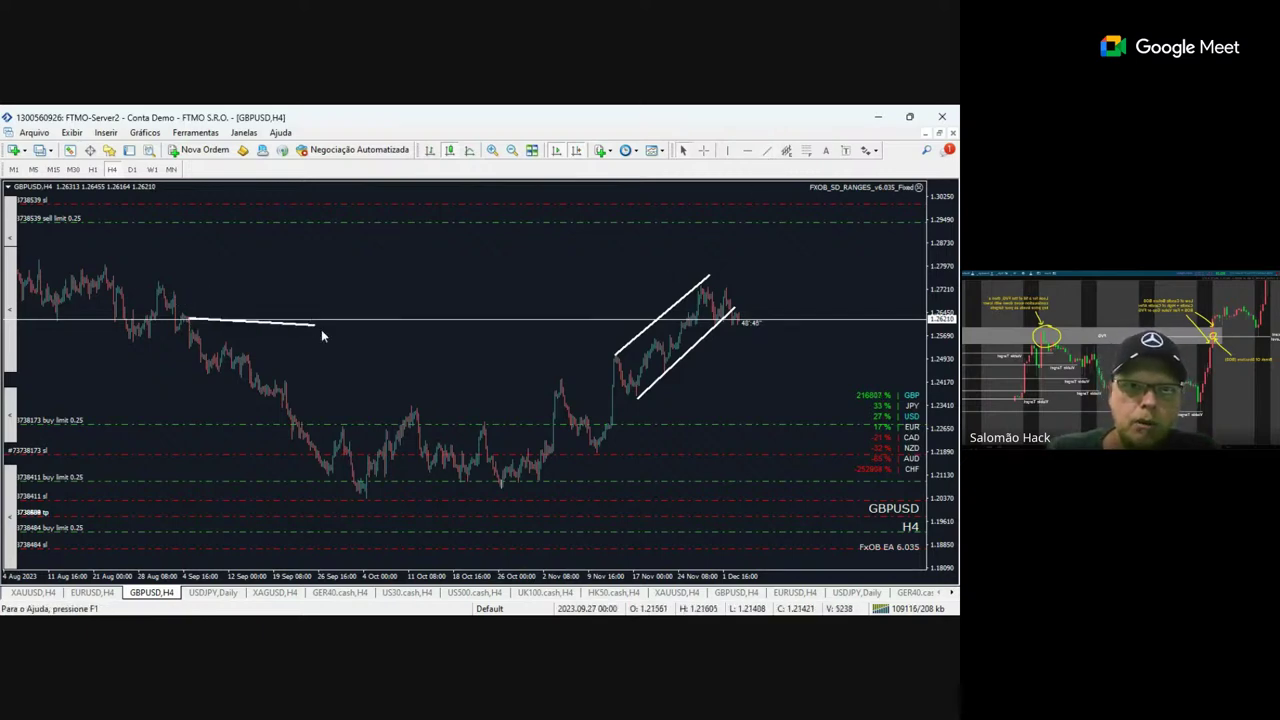
click(767, 152)
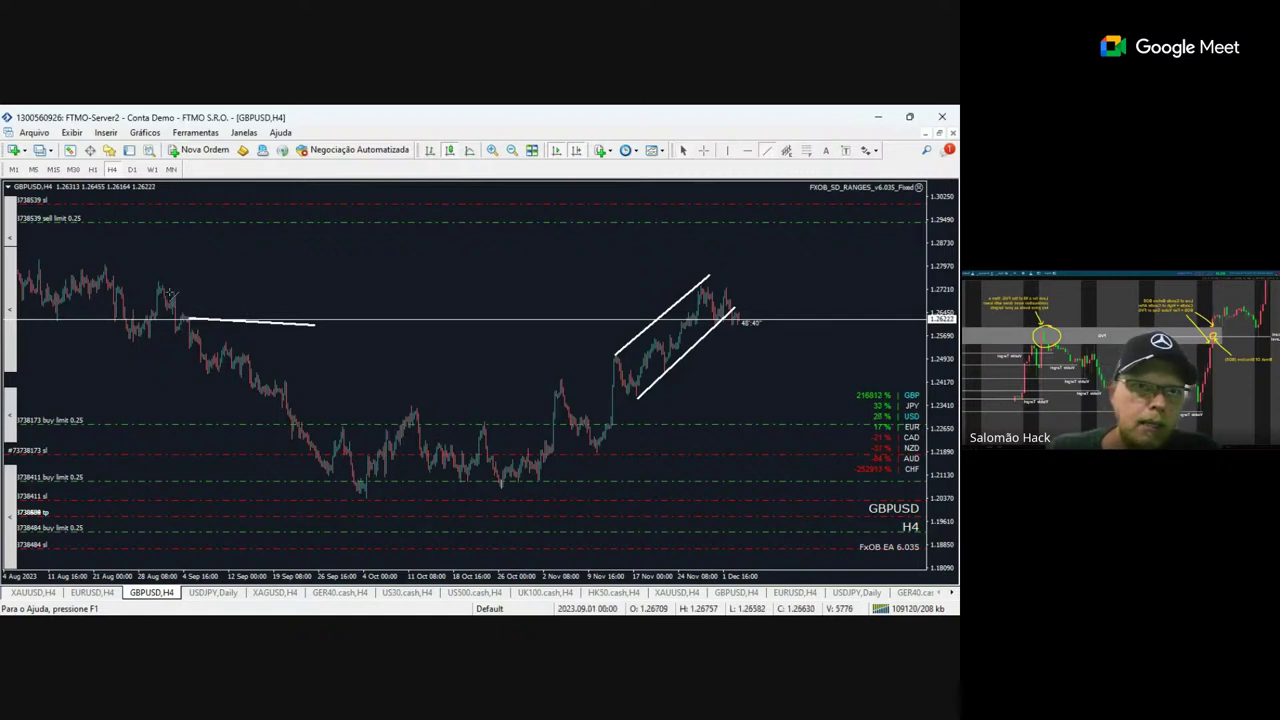
drag(172, 291, 713, 290)
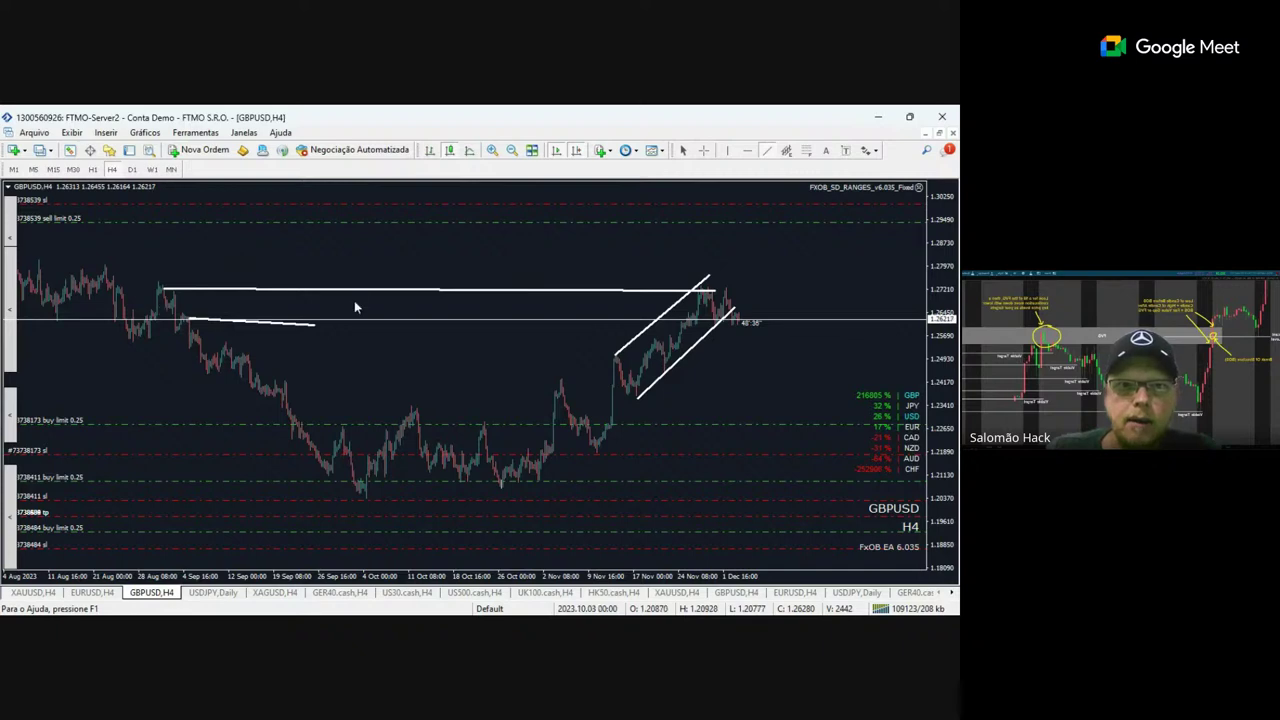
Lower the long GBPUSD line to about 1.267, and level the short line at about 1.259, extending it to early December.
double_click(427, 291)
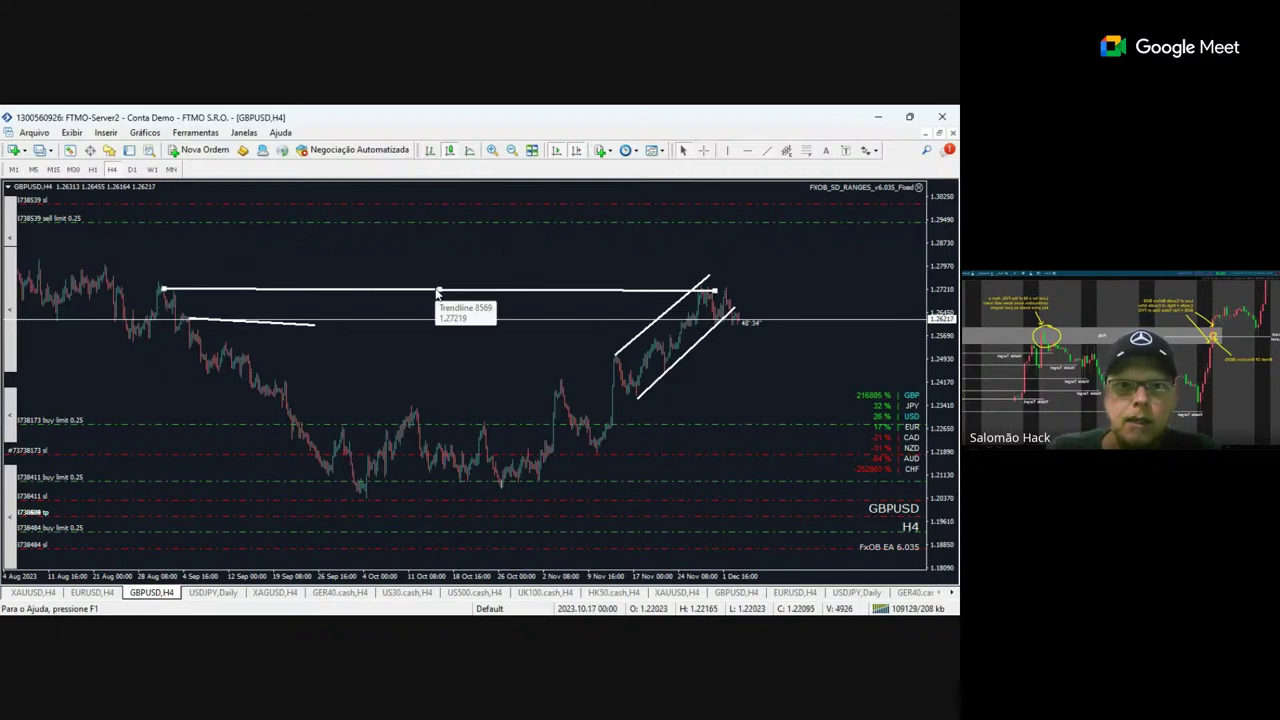
mouse_move(437, 291)
mouse_down()
mouse_move(434, 305)
mouse_move(449, 307)
mouse_up()
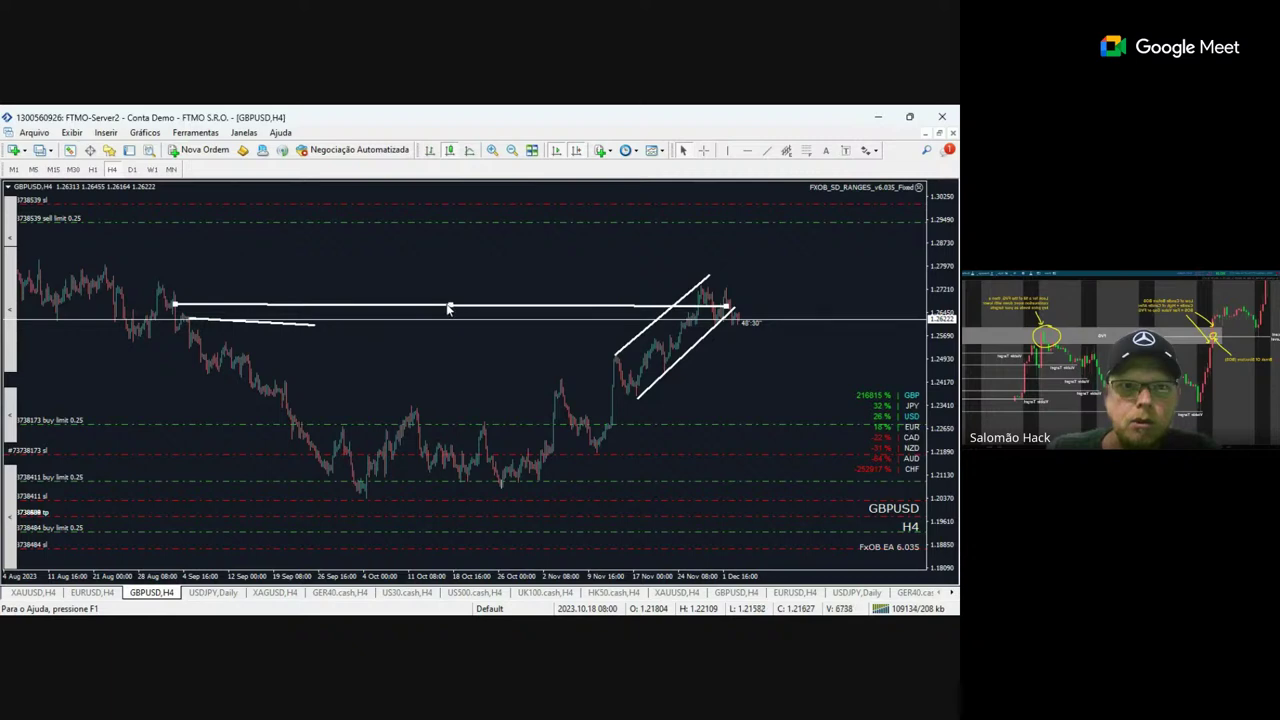
double_click(220, 325)
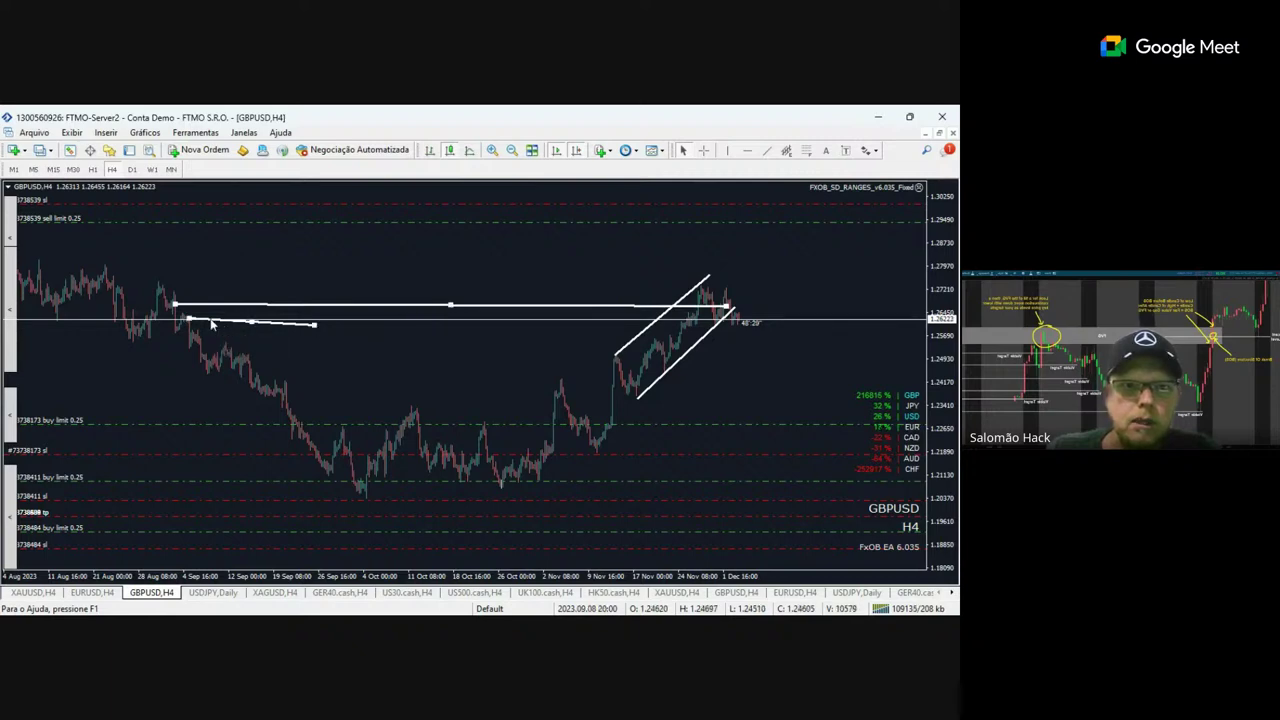
drag(189, 319, 189, 328)
drag(316, 331, 736, 335)
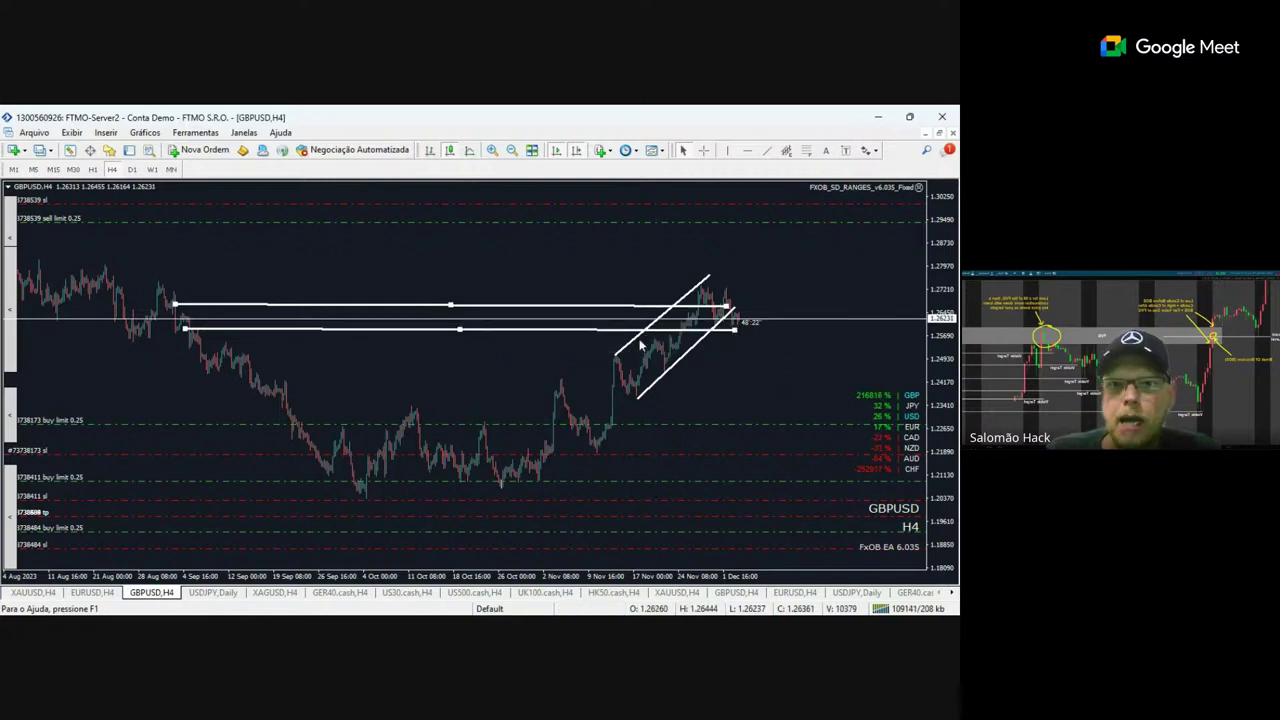
Draw a falling trend line from about 1.290 in late July to 1.273 in early September, and delete the two long near-horizontal lines.
click(576, 152)
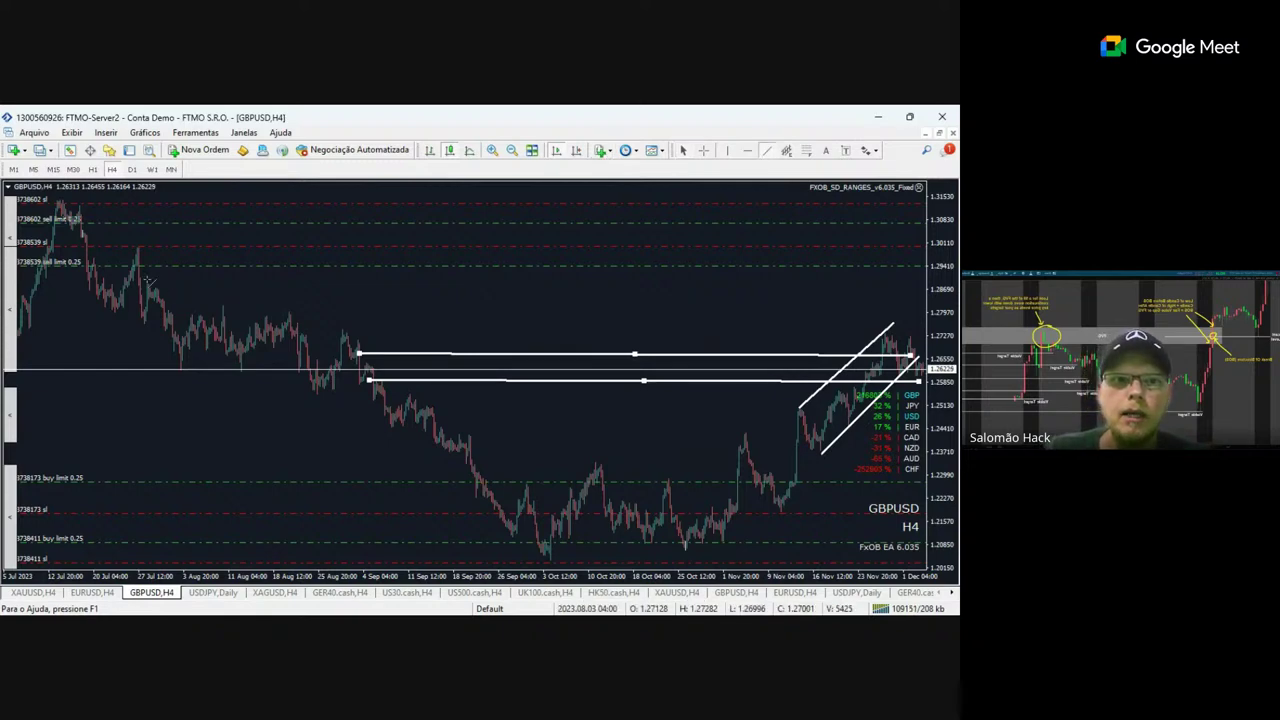
drag(146, 281, 376, 338)
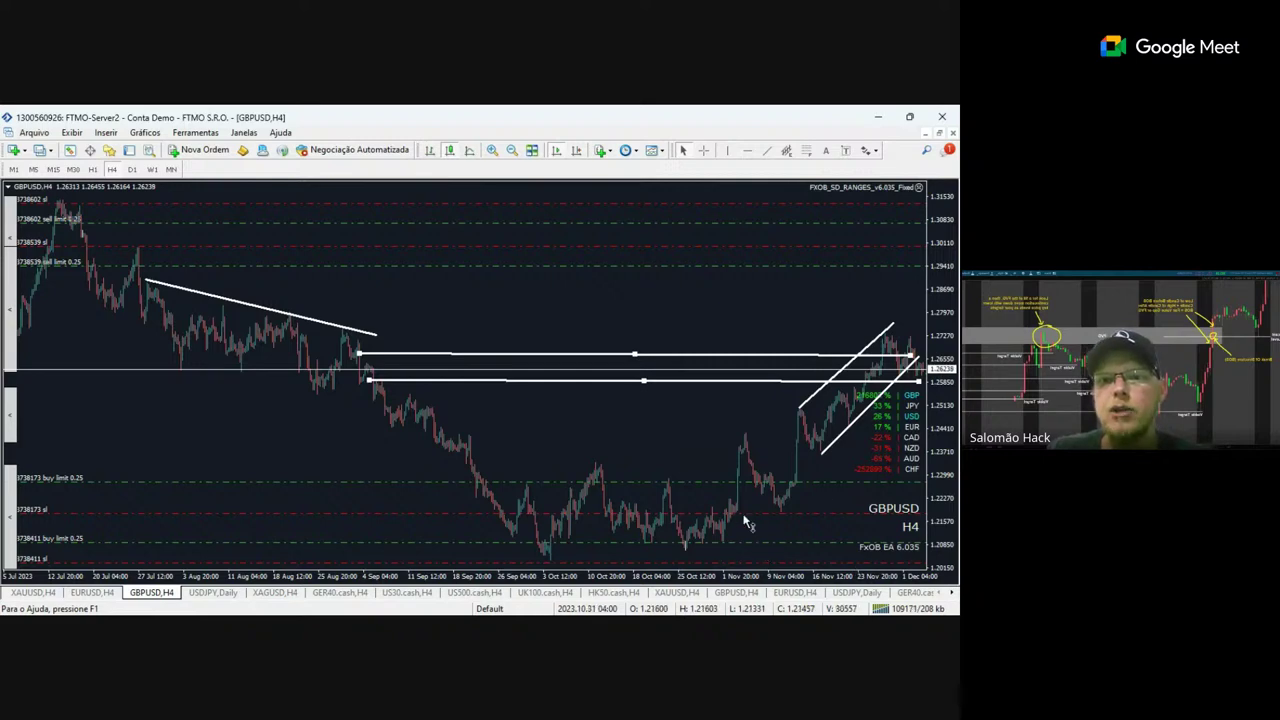
click(577, 151)
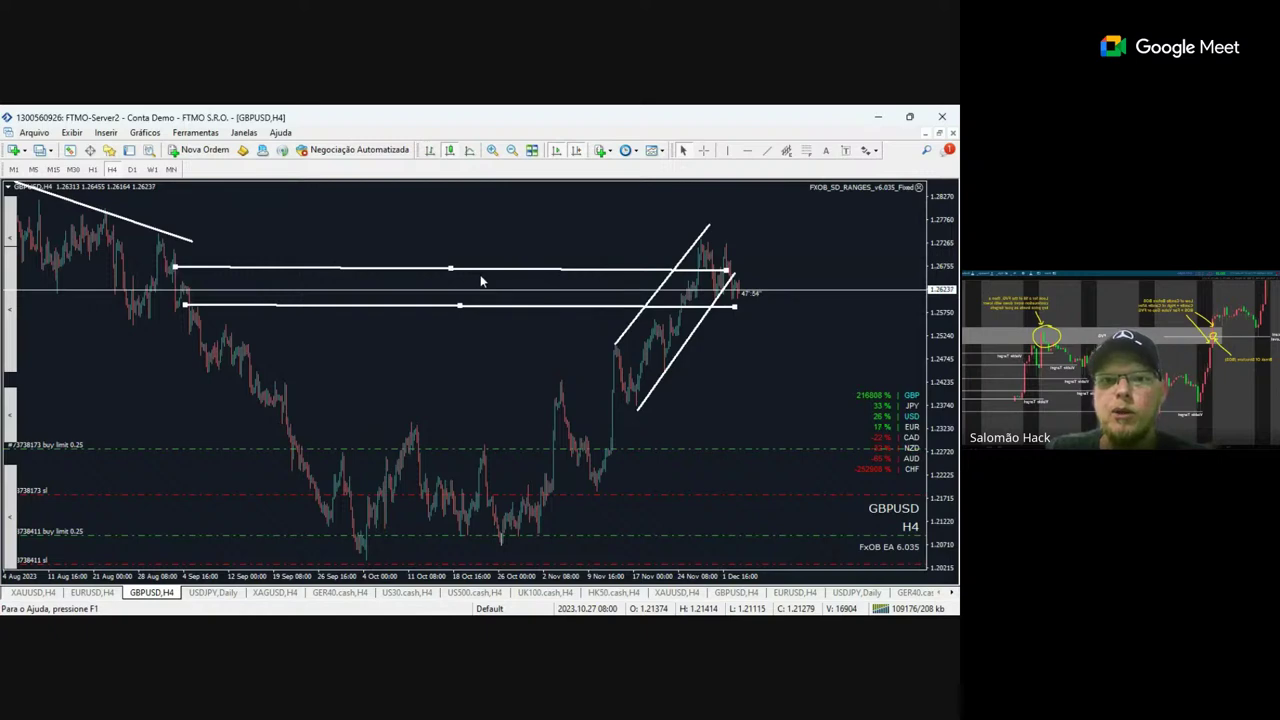
key(Delete)
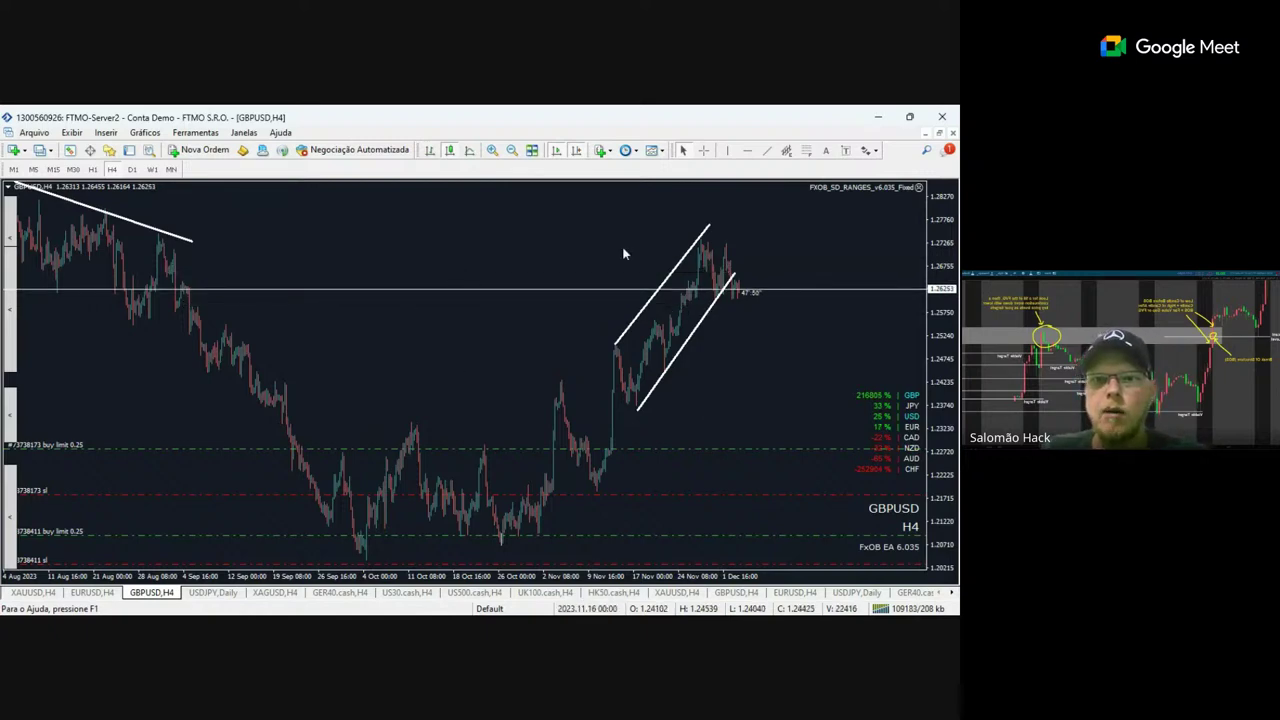
Draw three short falling marks beside the November rallies: about 1.248 to 1.238, 1.239 to 1.234, and 1.226 to 1.224.
click(491, 150)
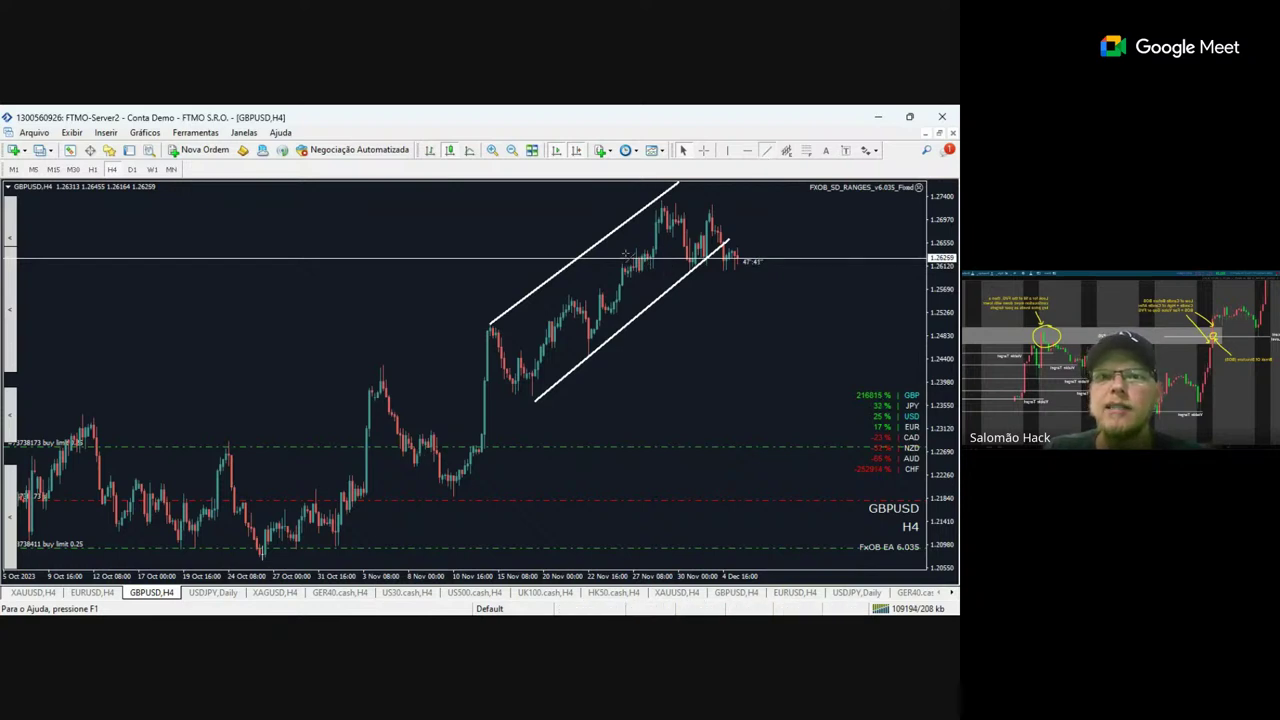
drag(430, 338, 487, 366)
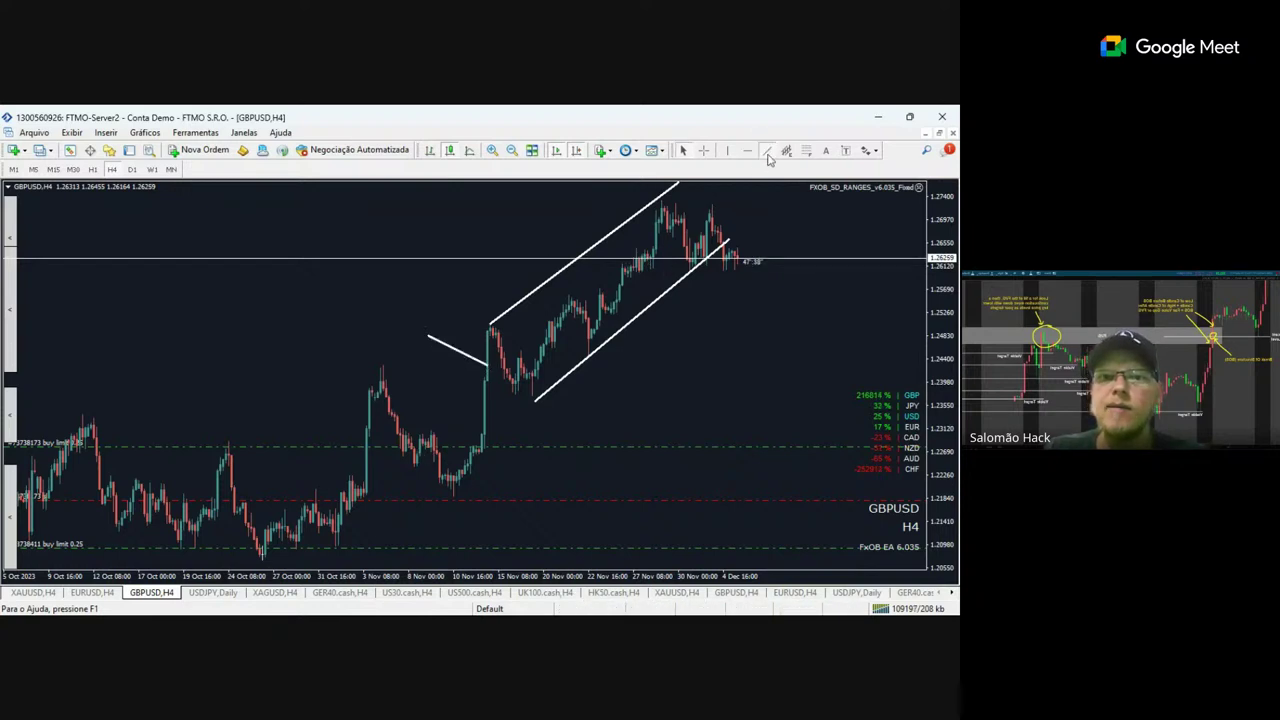
drag(310, 386, 355, 414)
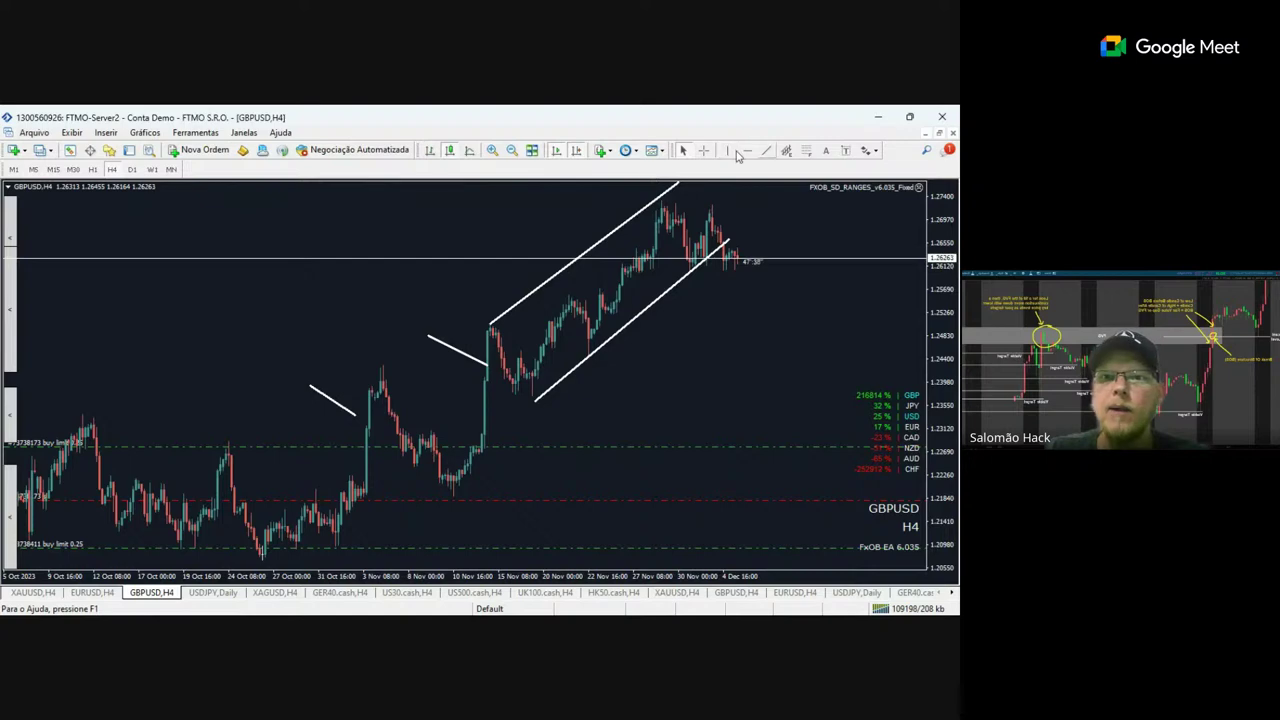
drag(304, 459, 361, 467)
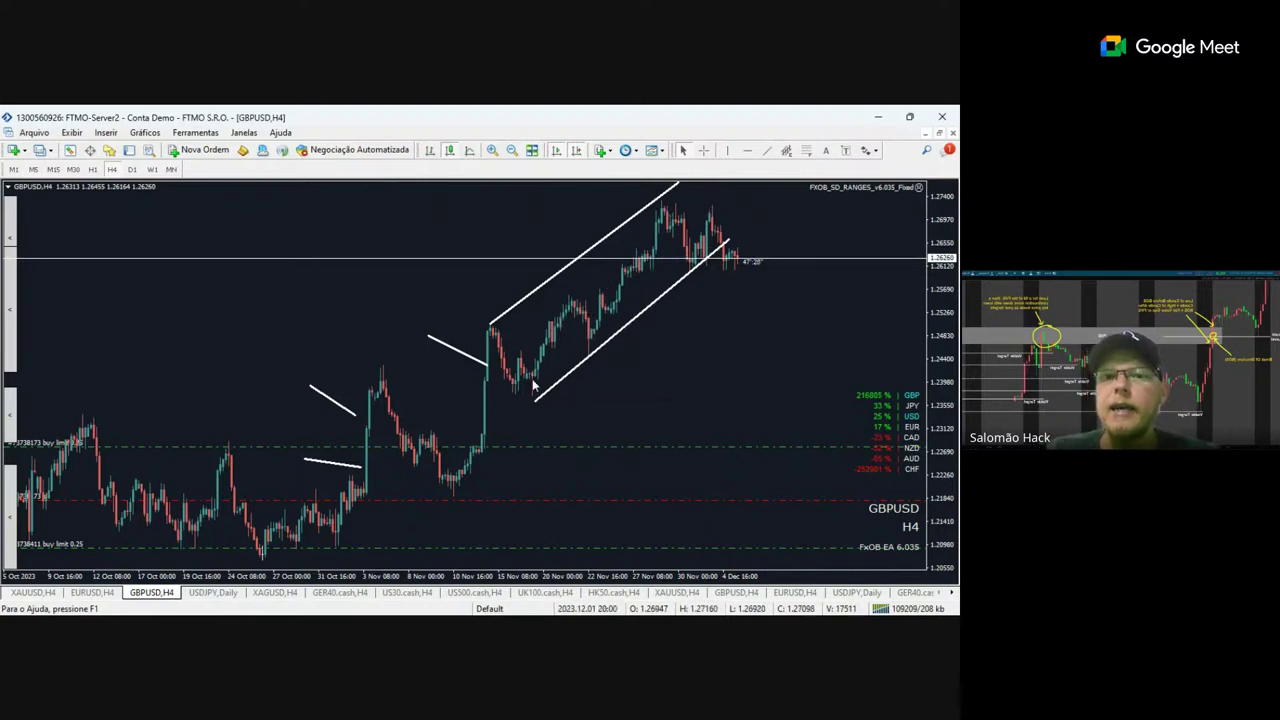
Draw two short rising marks inside the channel, about 1.268 to 1.273 near the newest peak and 1.253 to 1.257 at the preceding pullback.
click(772, 150)
drag(689, 228, 703, 200)
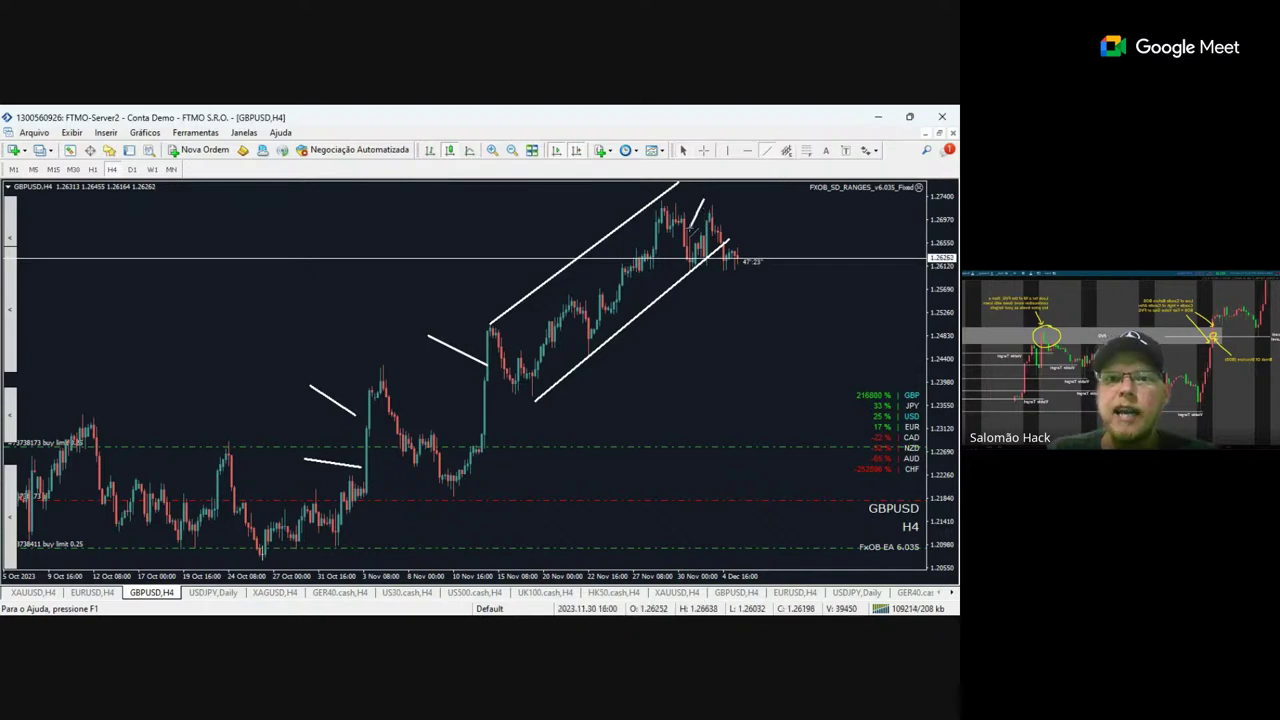
click(767, 150)
drag(588, 314, 601, 287)
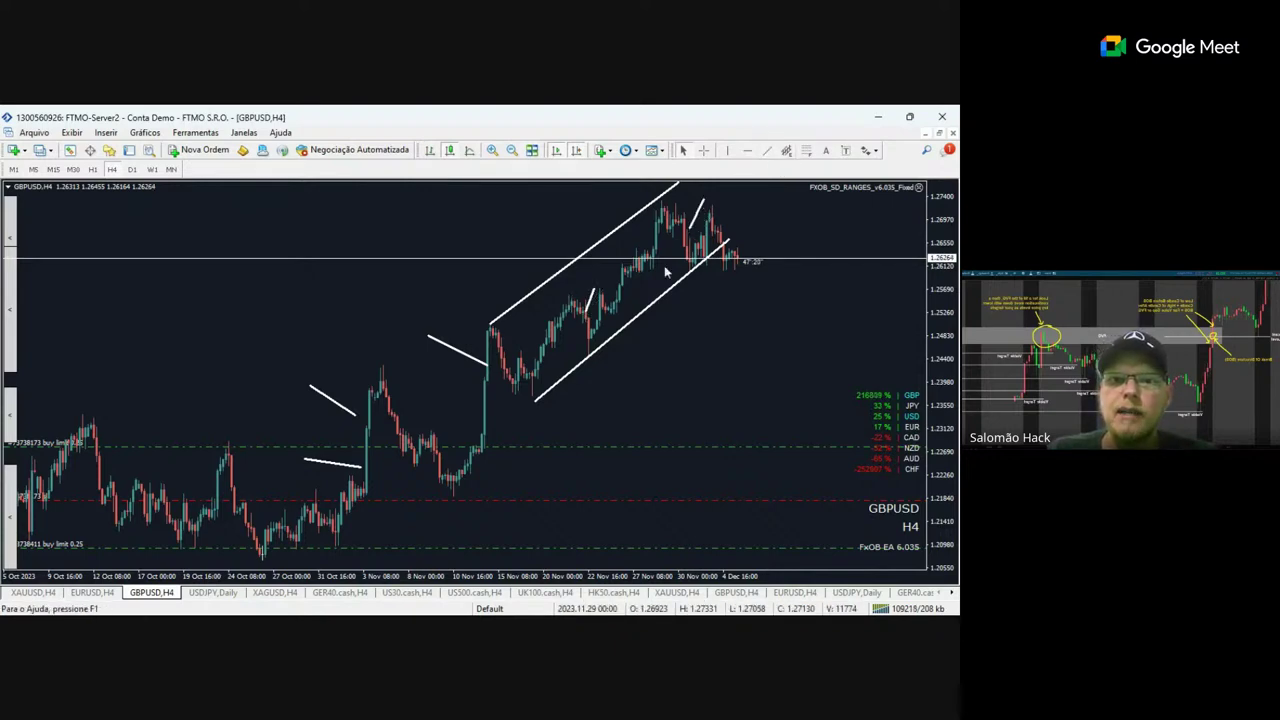
click(766, 151)
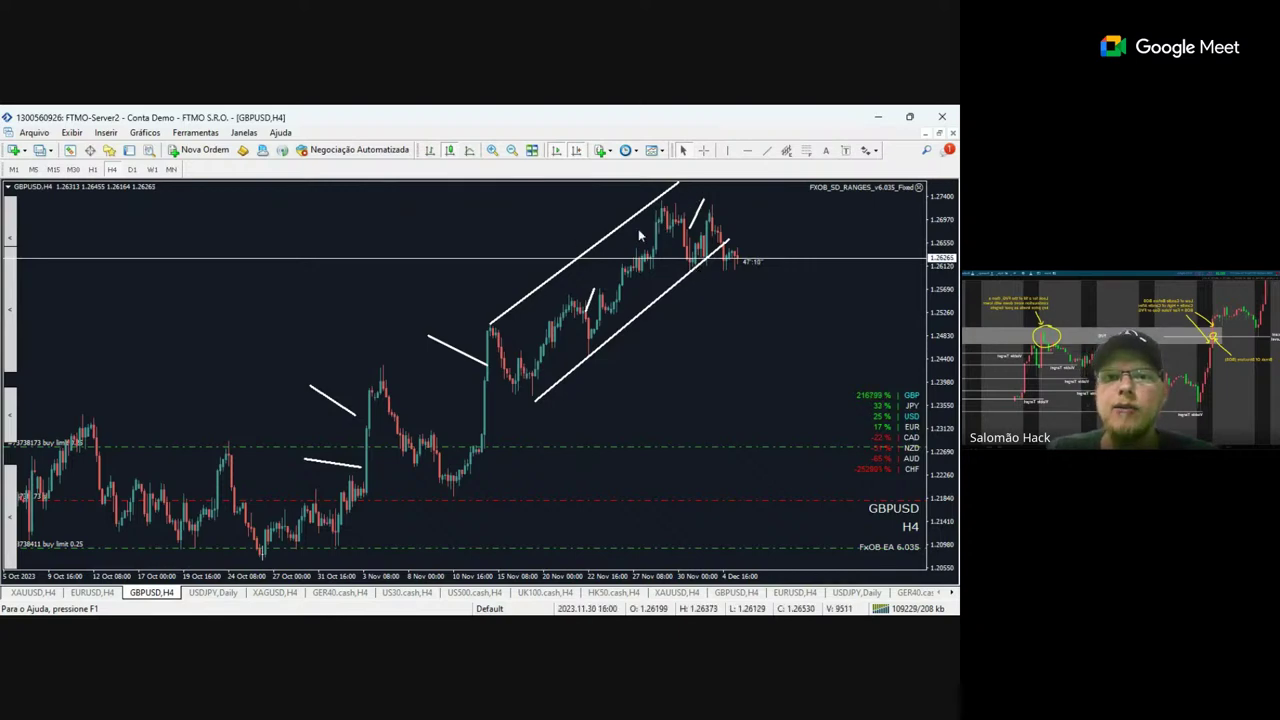
Draw a long falling line from about 1.284 in August to 1.275 in December, and a near-vertical line from about 1.293 to 1.191 beyond it.
key(minus)
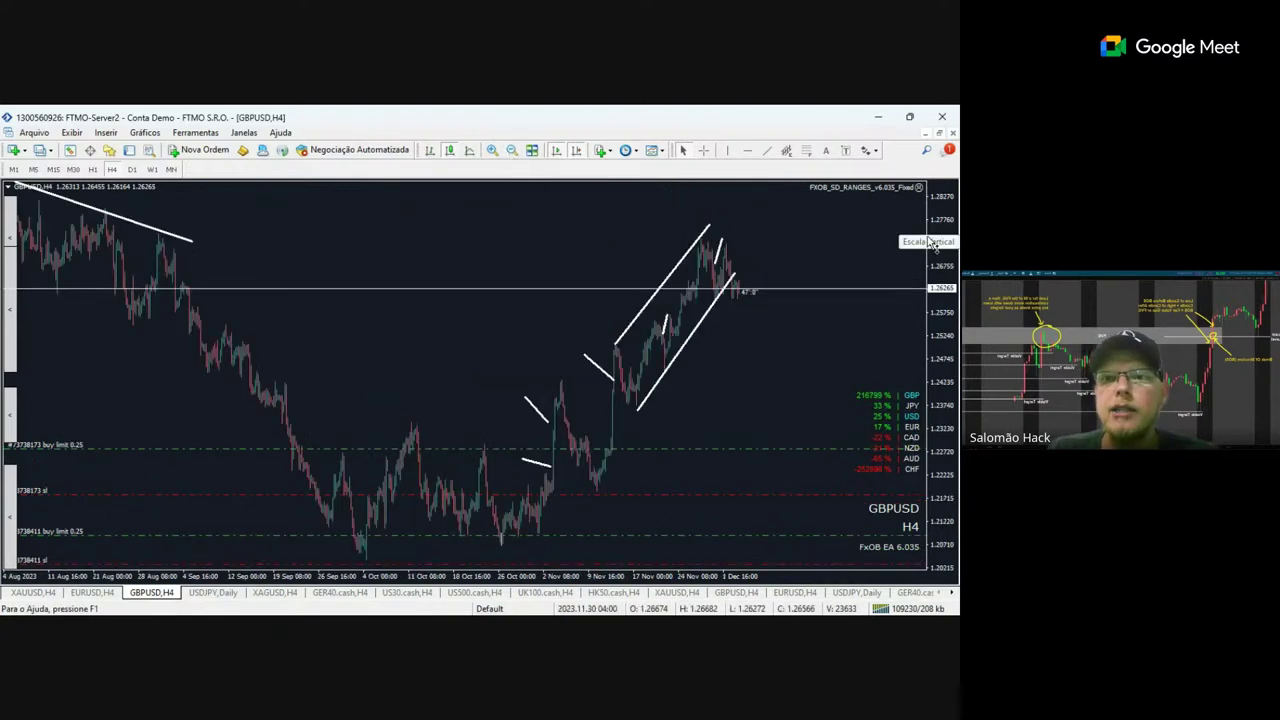
drag(930, 243, 768, 308)
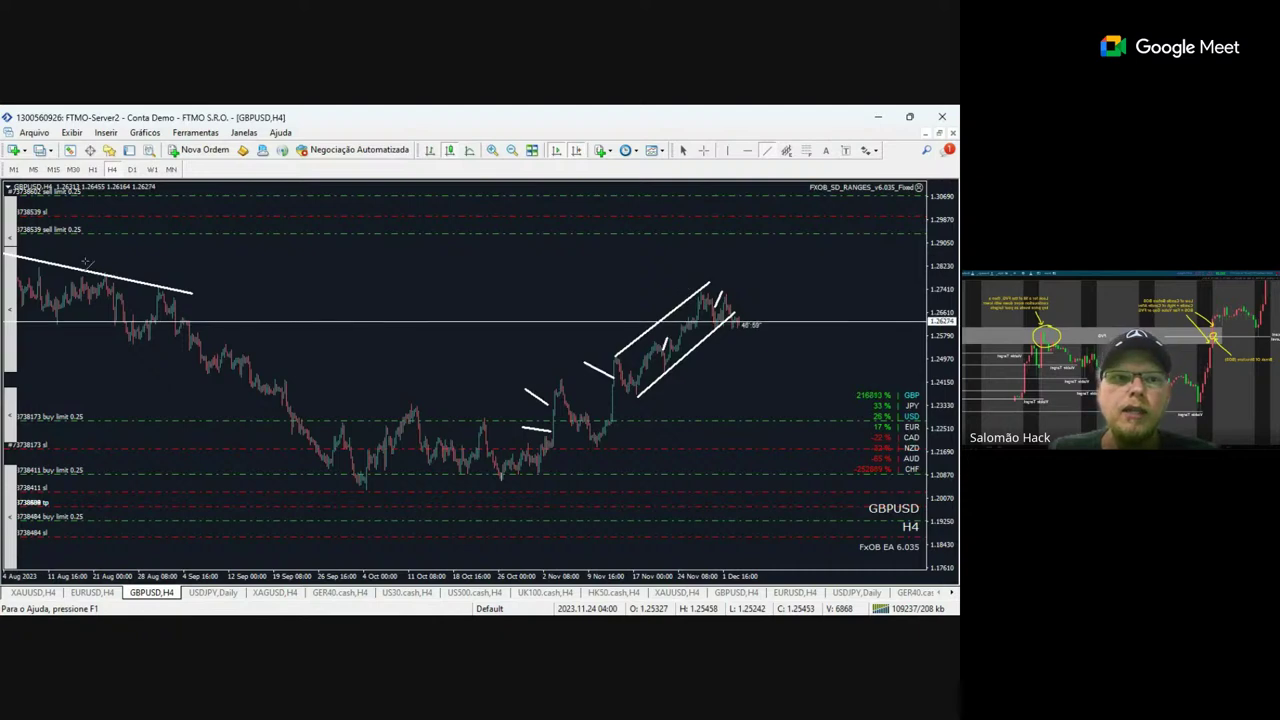
mouse_move(17, 258)
mouse_down()
mouse_move(770, 289)
mouse_move(755, 287)
mouse_up()
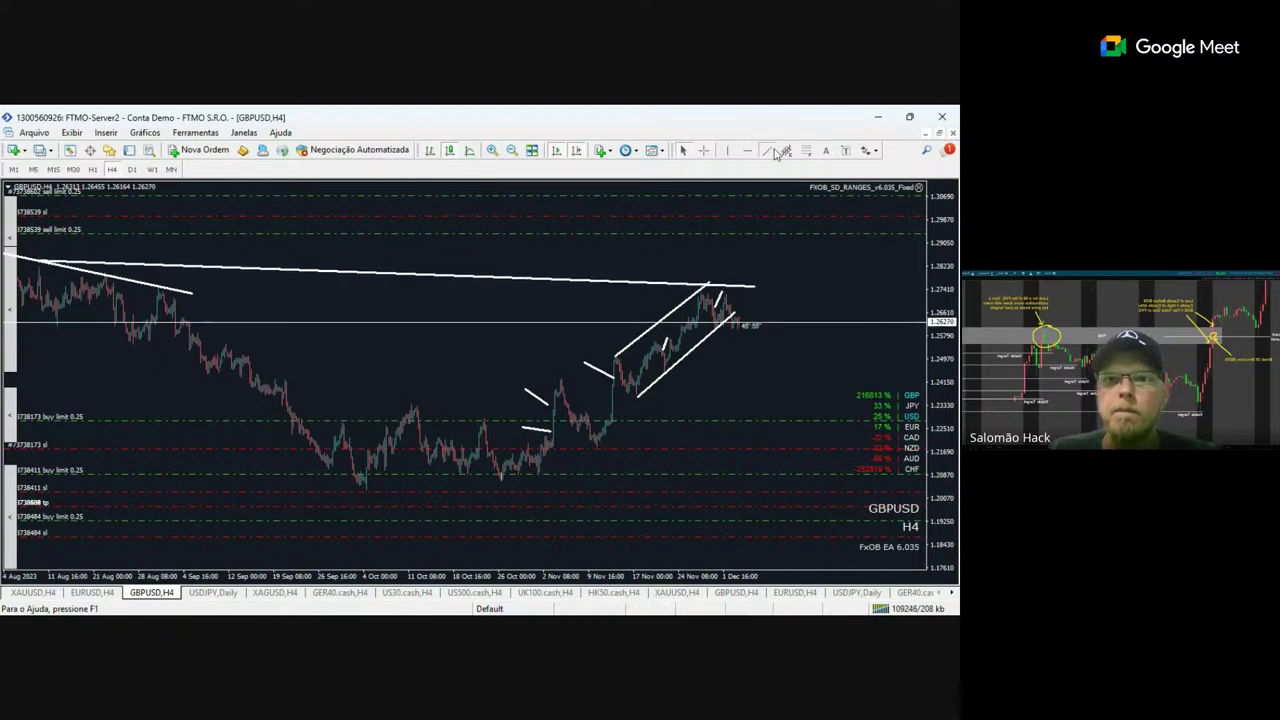
drag(772, 236, 795, 522)
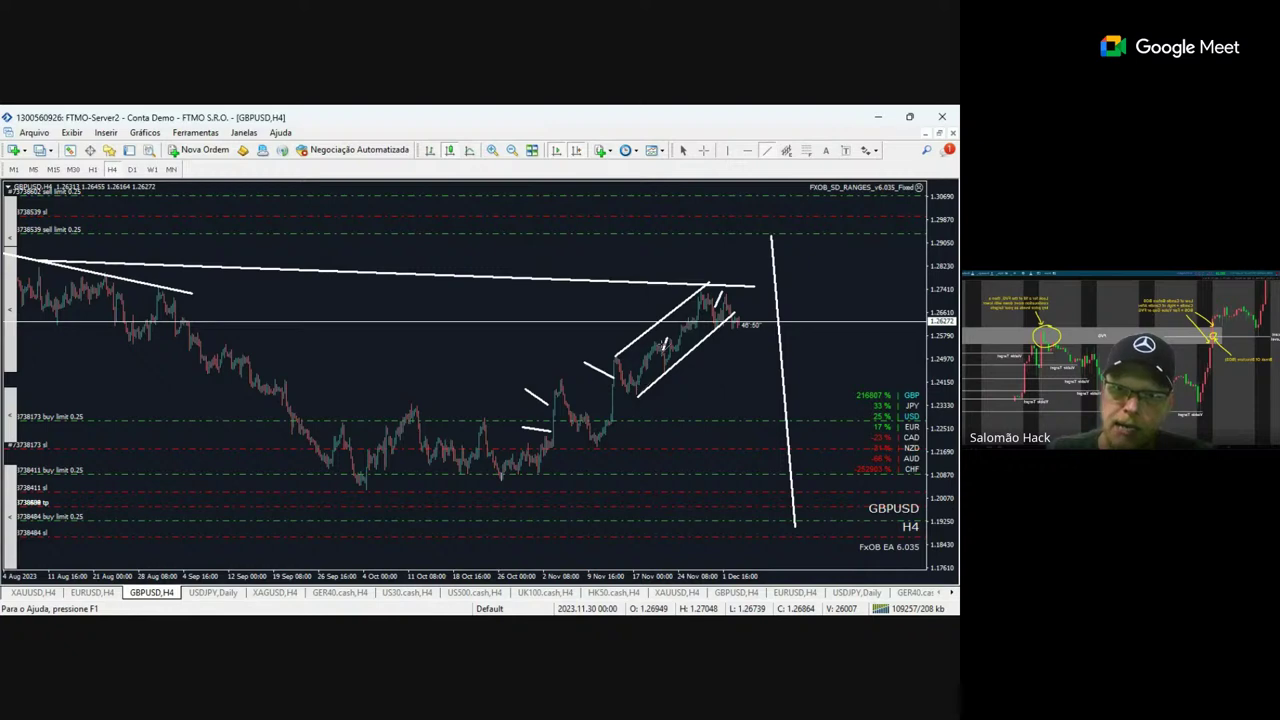
Draw a rising line from about 1.229 to 1.239 below late November, a near-level line at 1.241, and lines over October's highs at 1.230 and 1.233–1.229.
drag(712, 387, 617, 420)
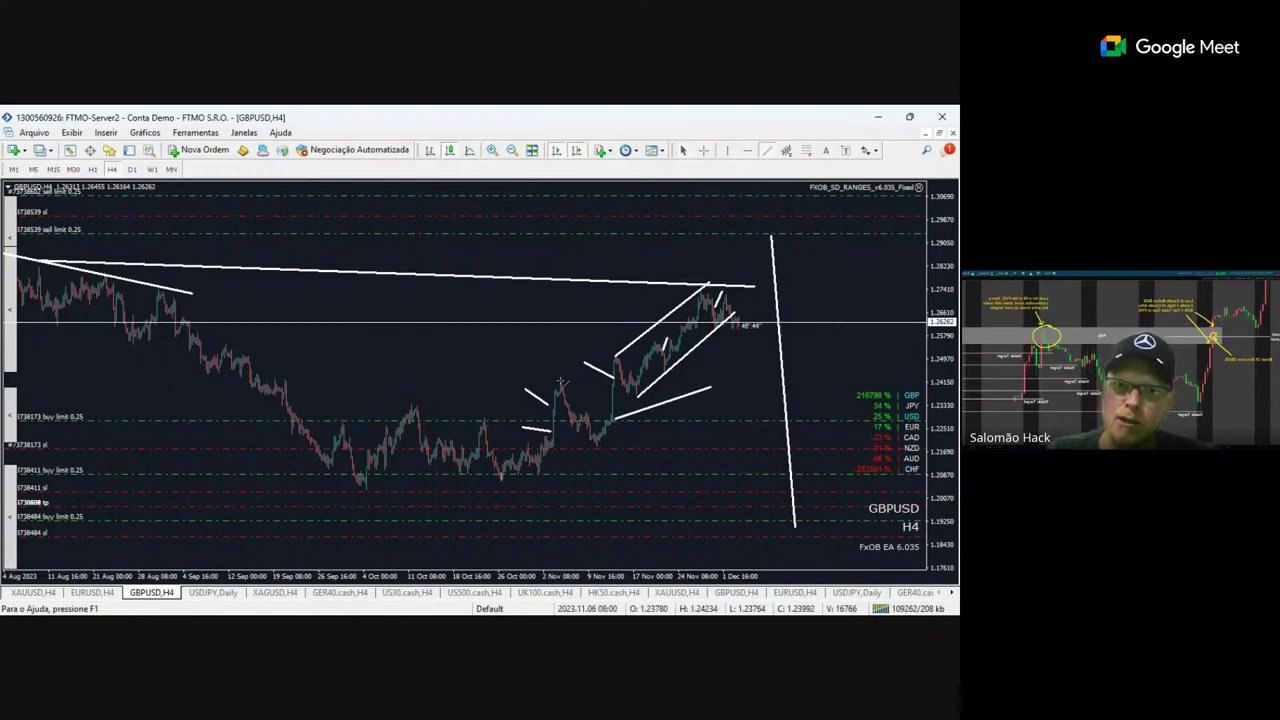
drag(561, 383, 614, 384)
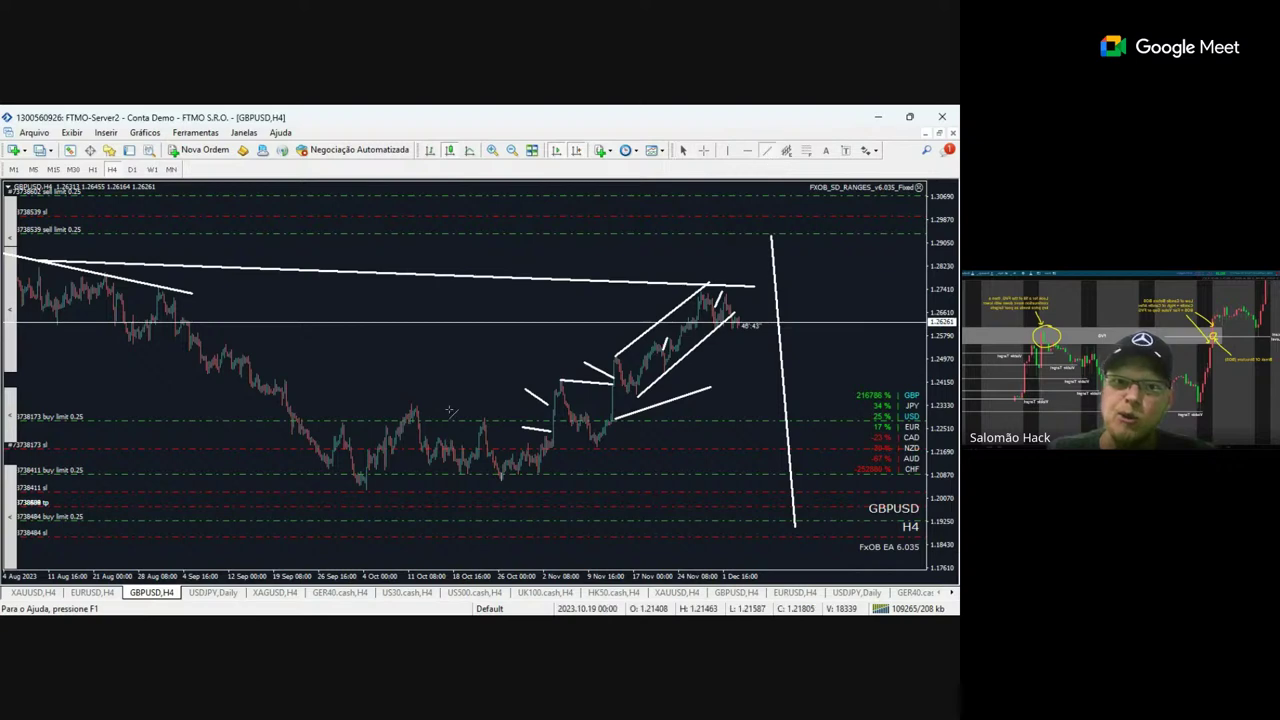
drag(409, 413, 555, 410)
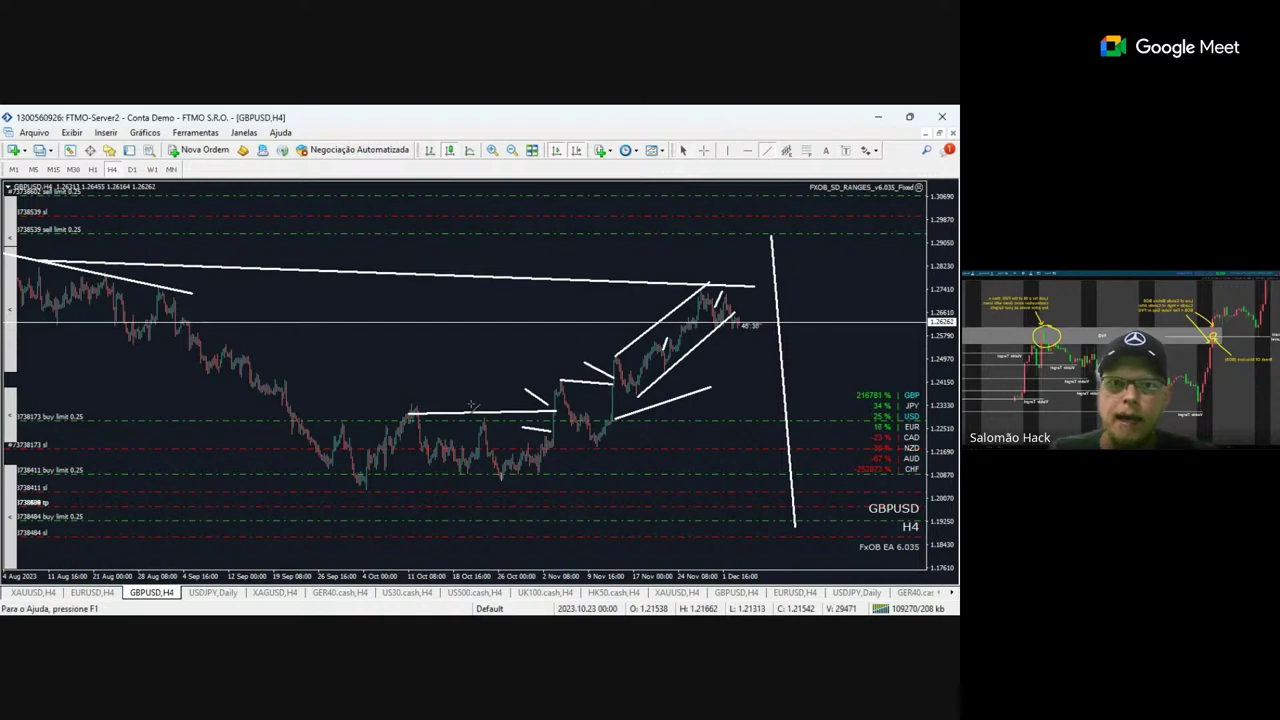
drag(410, 405, 487, 418)
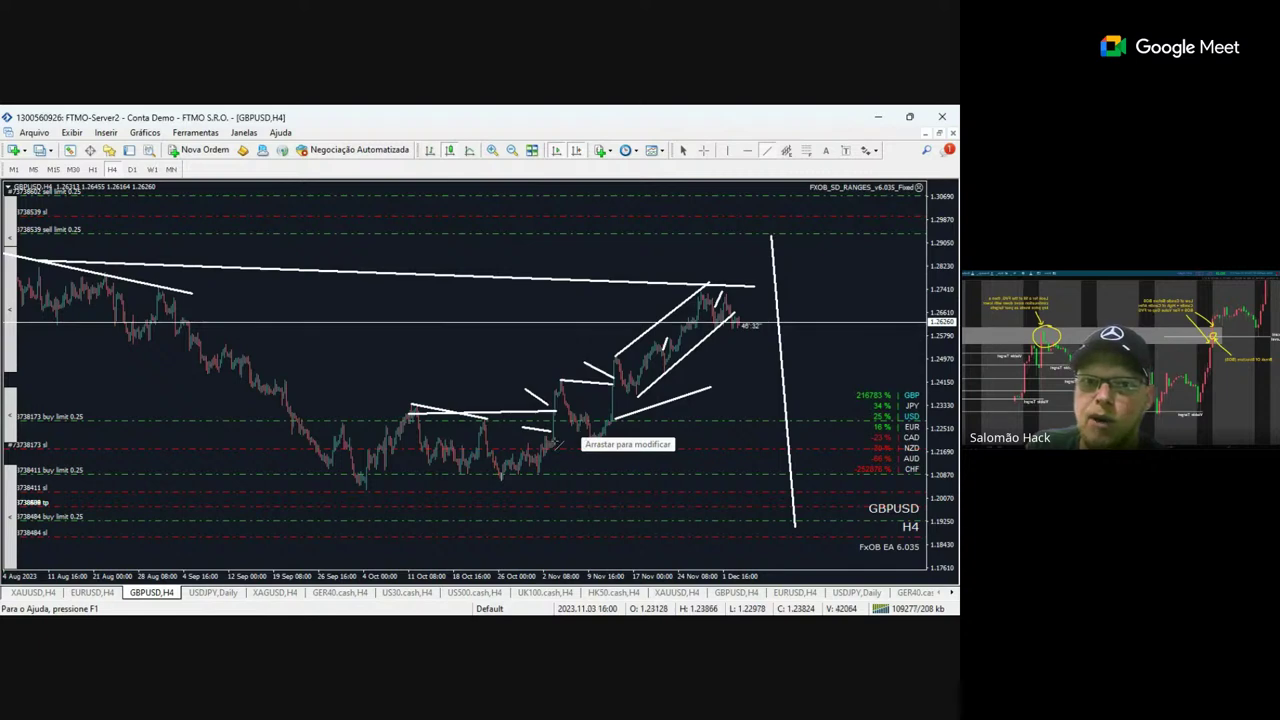
Draw a level line at about 1.221 from early November, a steep line between 1.230 and 1.248, and a support line near 1.208 through October's lows.
drag(554, 442, 712, 446)
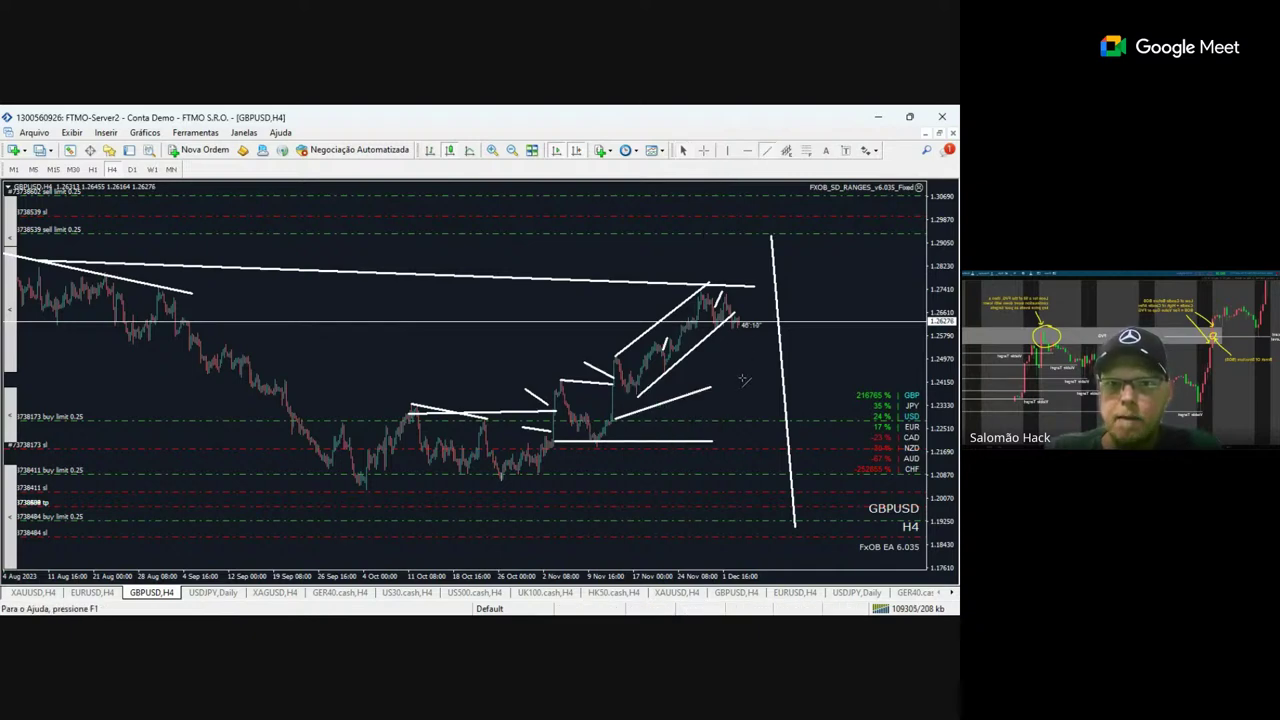
drag(745, 363, 693, 414)
click(766, 150)
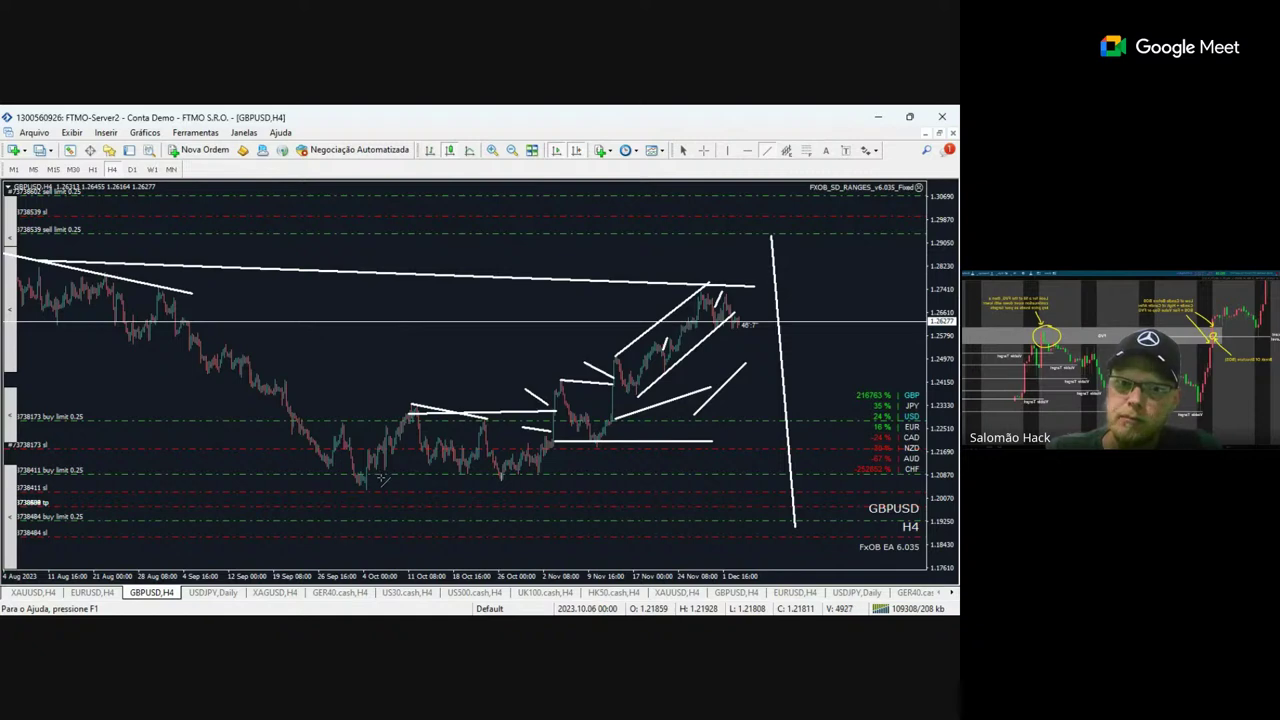
drag(378, 478, 590, 474)
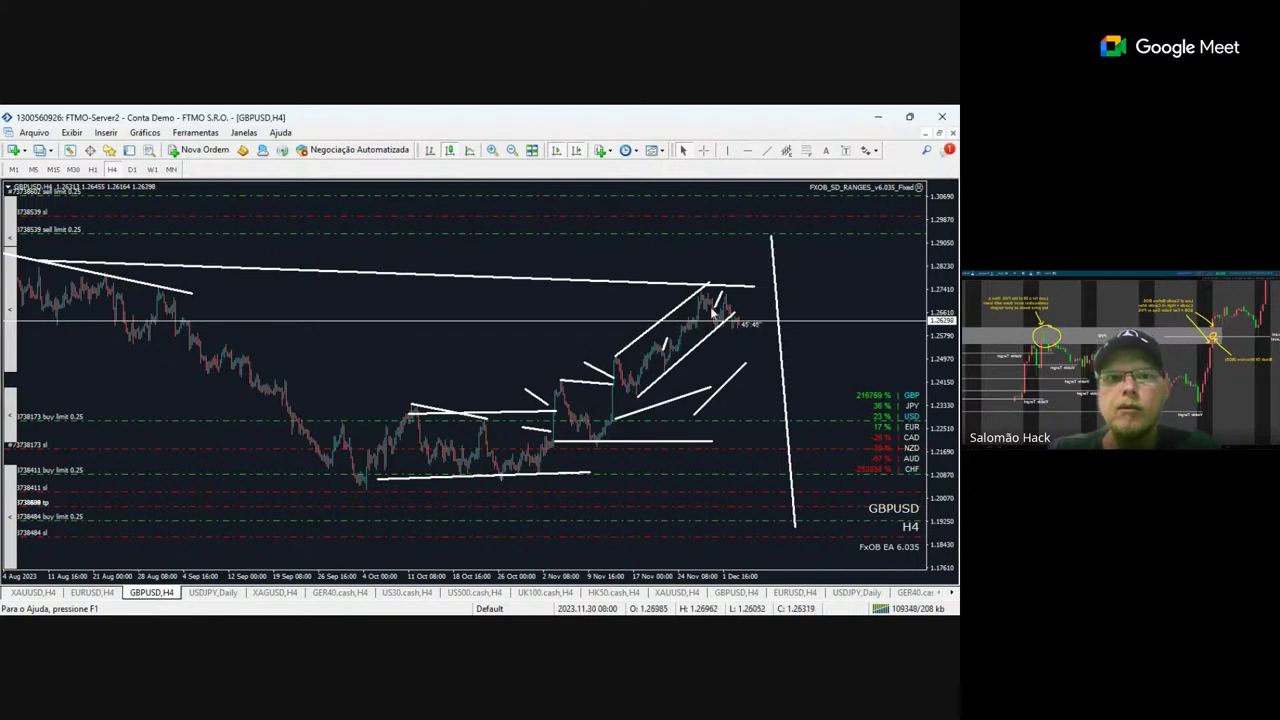
Delete the long falling line across the chart, the near-vertical line, and both lines of the rising late-November channel.
key(Delete)
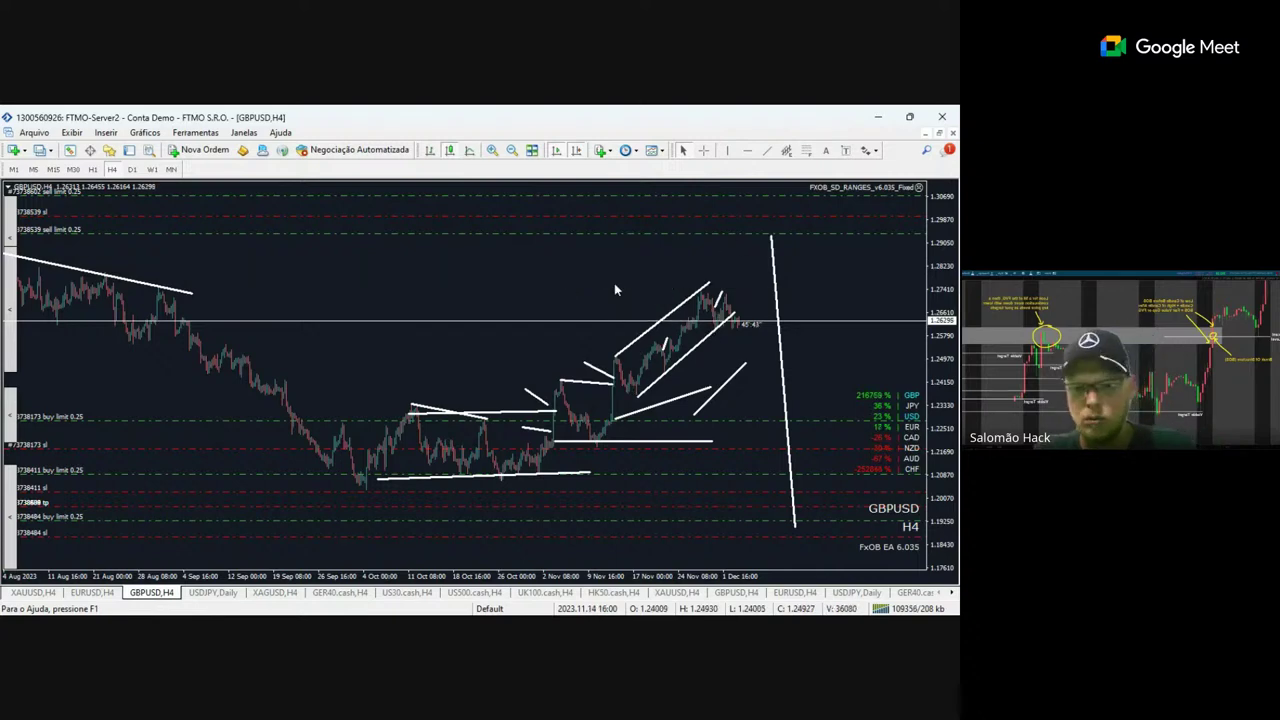
key(Delete)
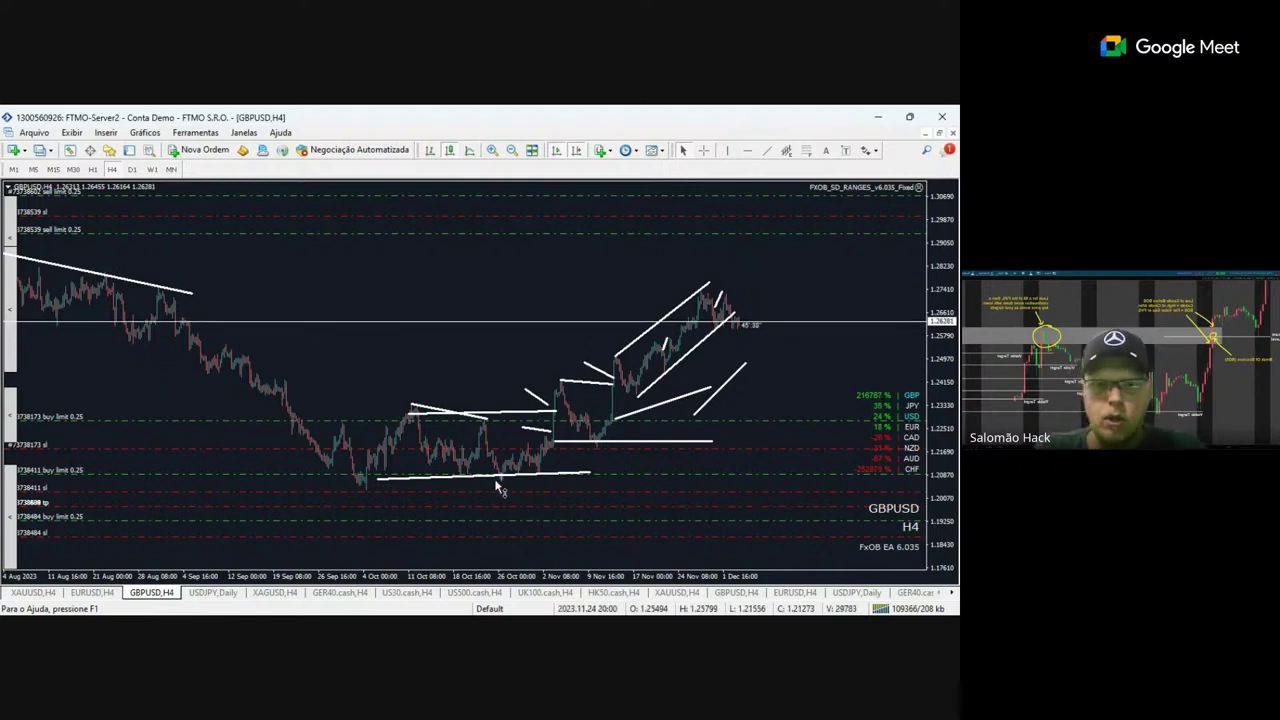
click(685, 358)
key(Delete)
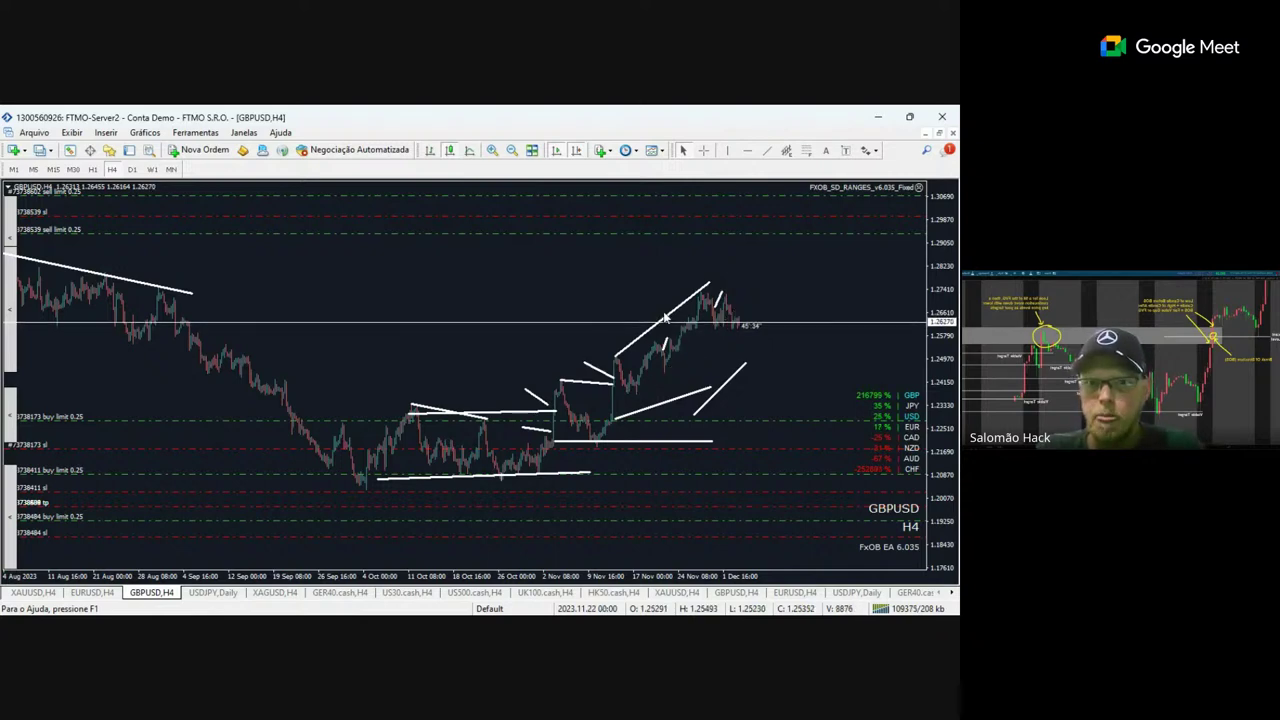
click(665, 318)
key(Delete)
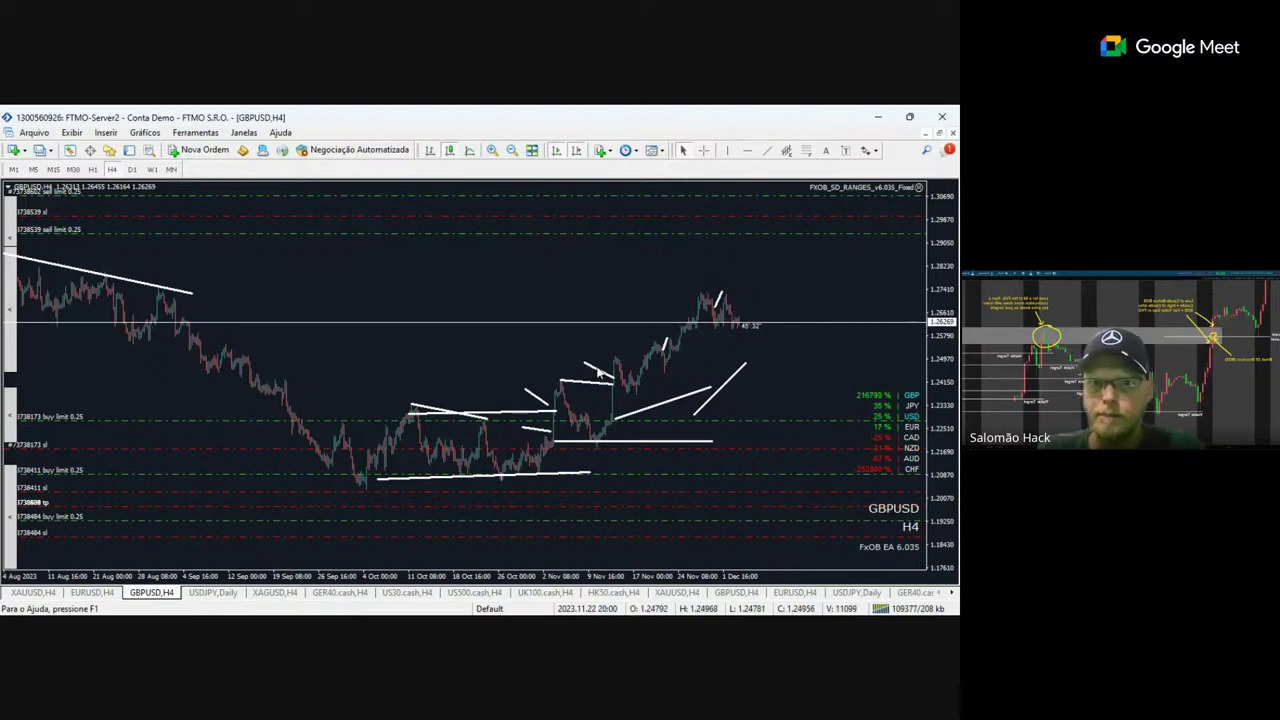
Delete the short falling mark at mid-November, the two rising lines below the late-November candles, and the near-level line at about 1.241.
key(Delete)
click(718, 391)
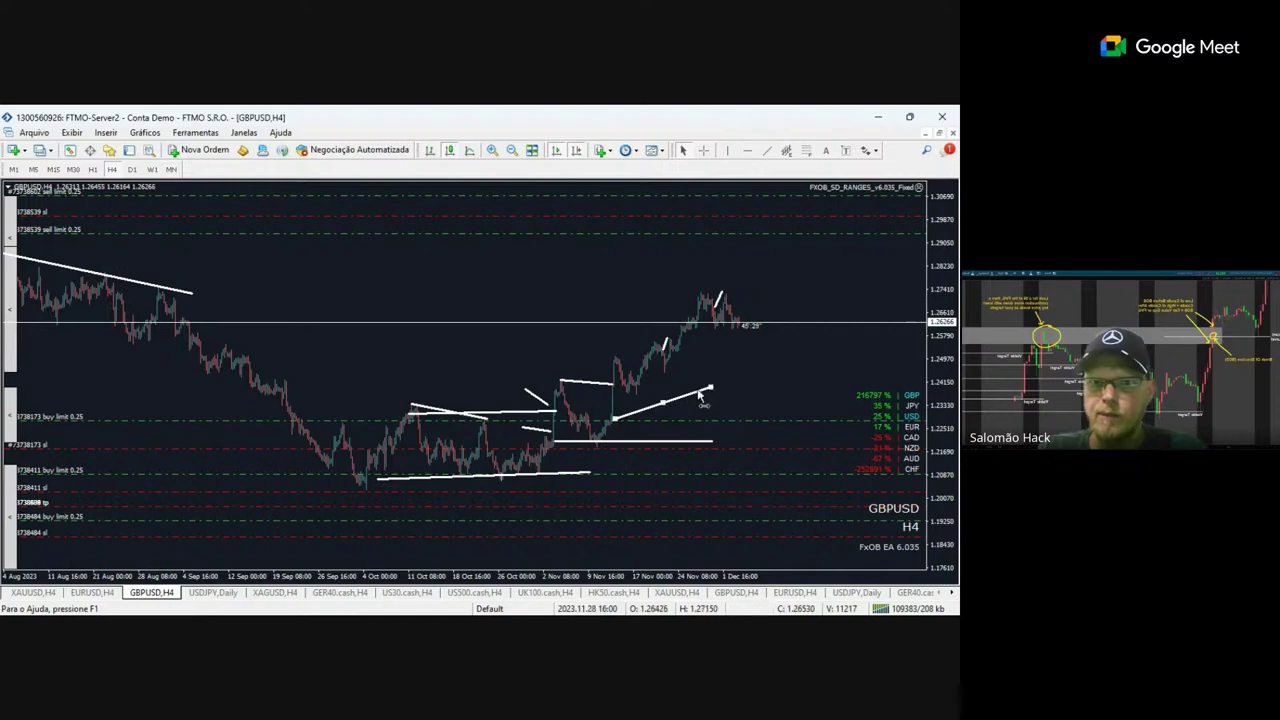
key(Delete)
click(594, 383)
key(Delete)
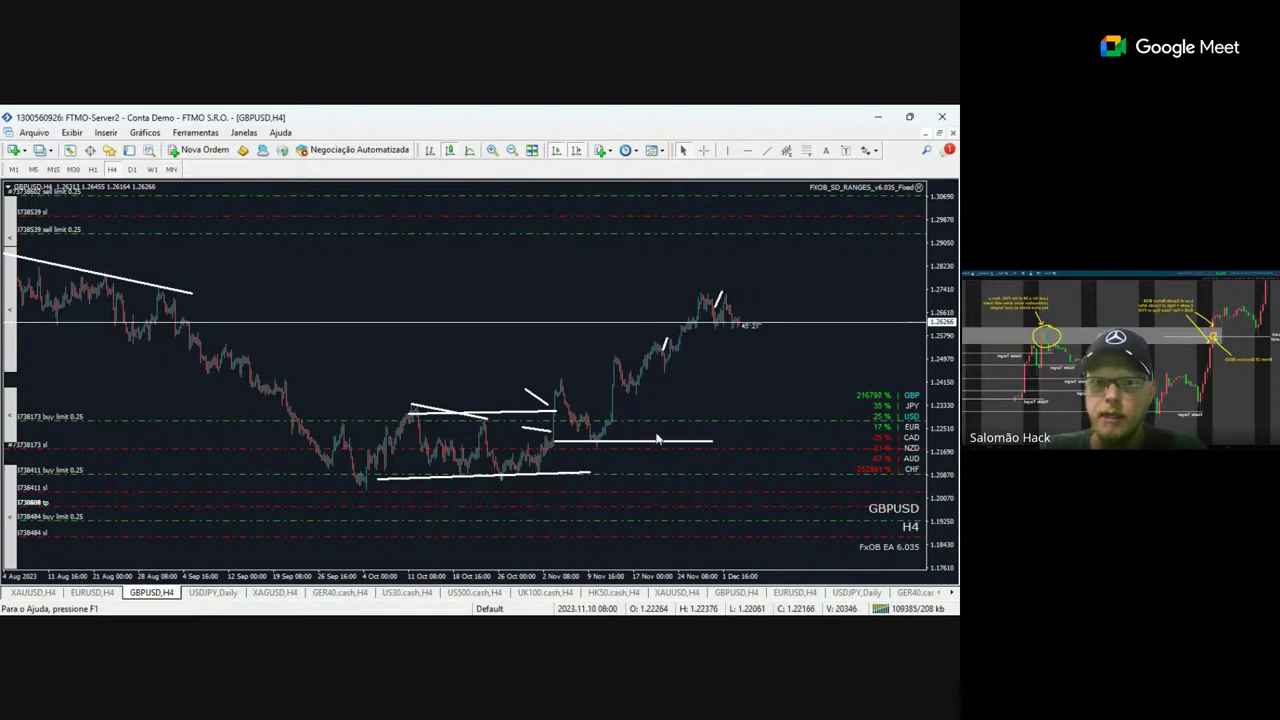
Delete the upper short falling mark beside the early-November rally and the near-level line at about 1.230 over October's highs.
click(531, 393)
key(Delete)
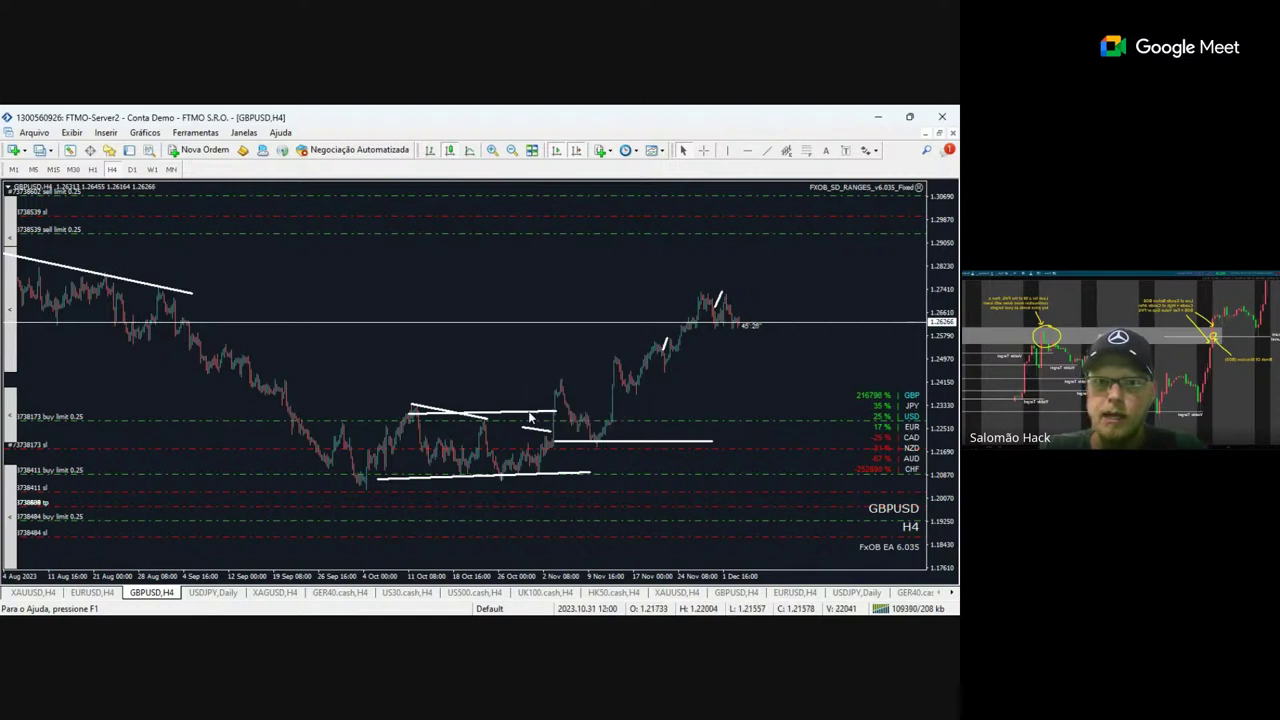
click(531, 413)
key(Delete)
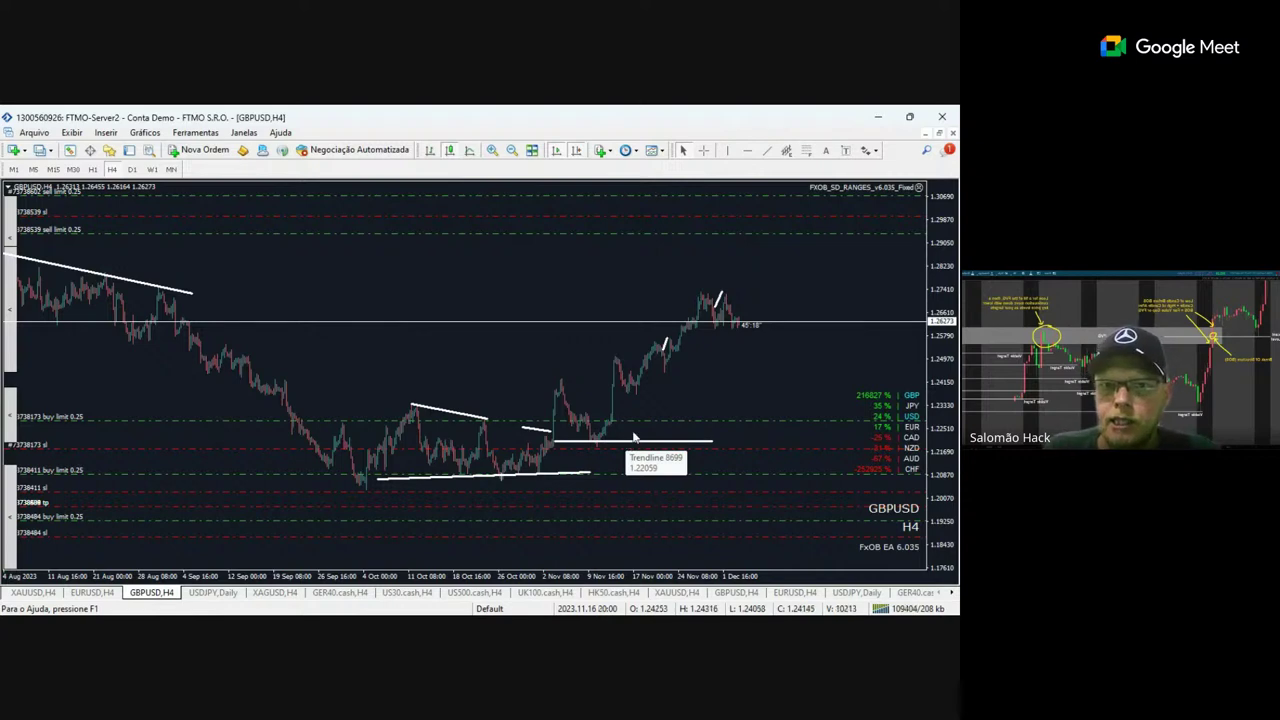
Draw a level support line at about 1.241 from the 17 November low to beyond the newest candle.
click(766, 156)
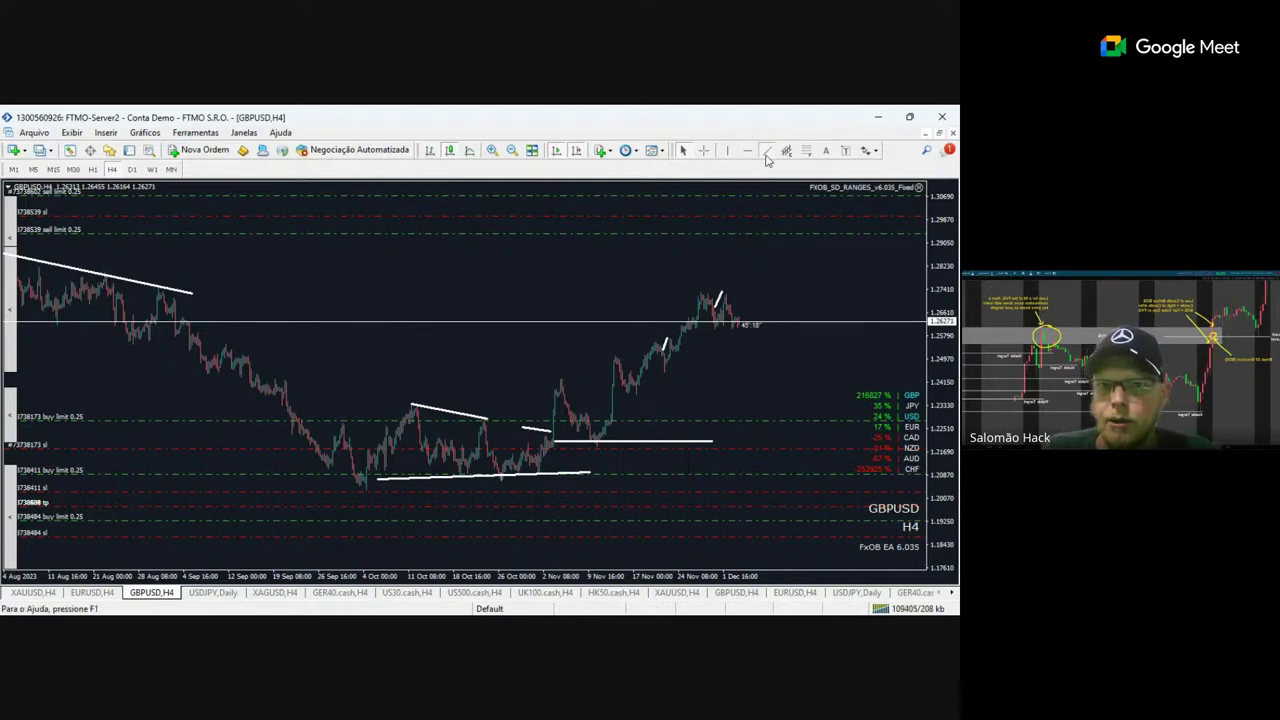
drag(641, 380, 772, 385)
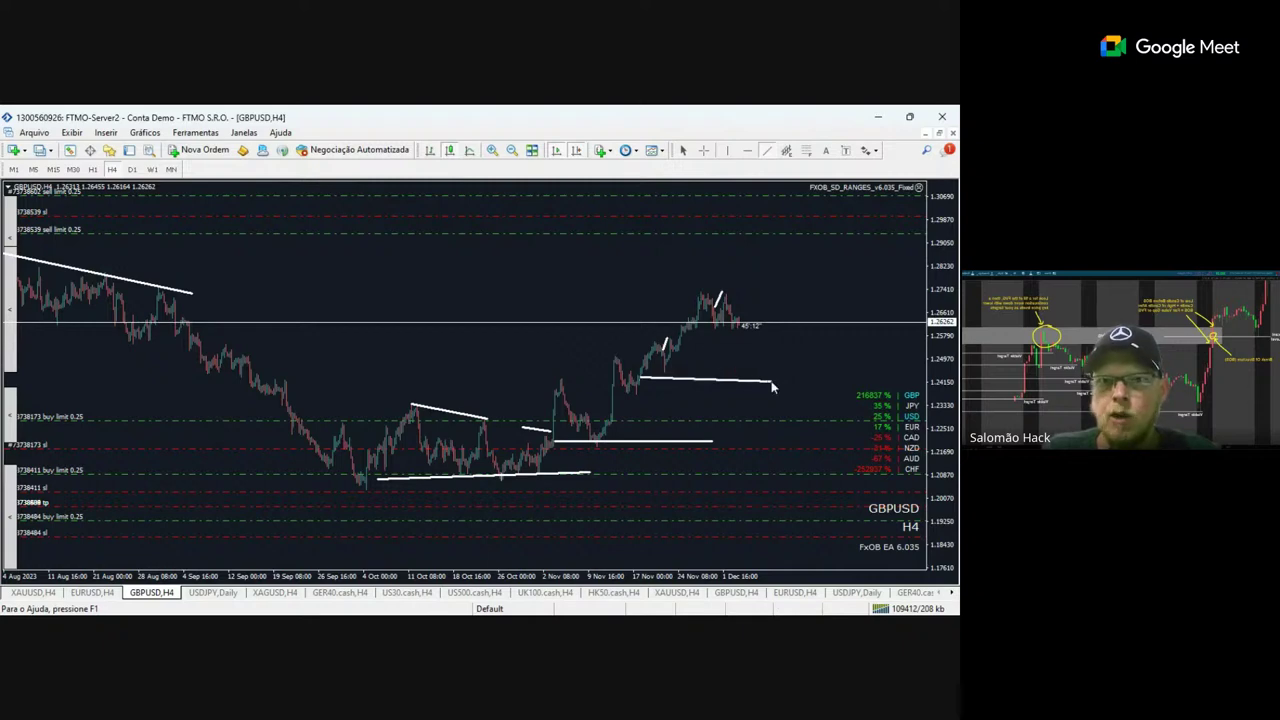
double_click(636, 383)
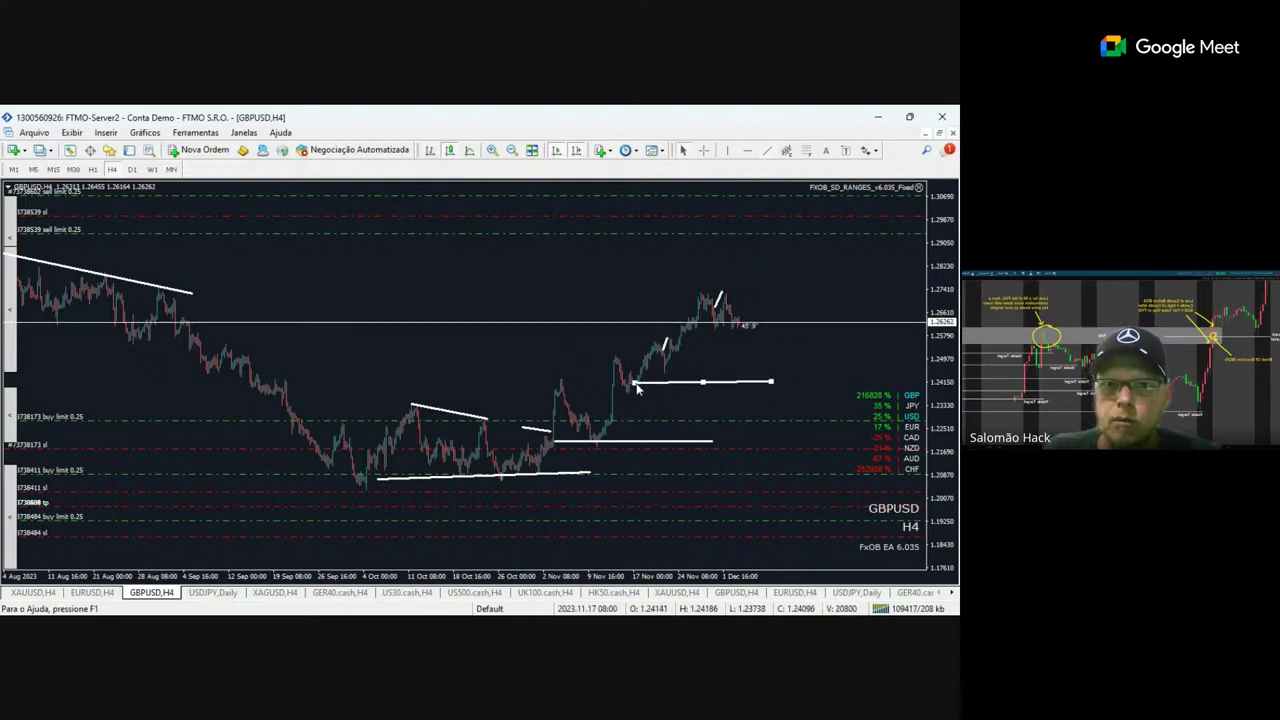
drag(768, 388, 783, 386)
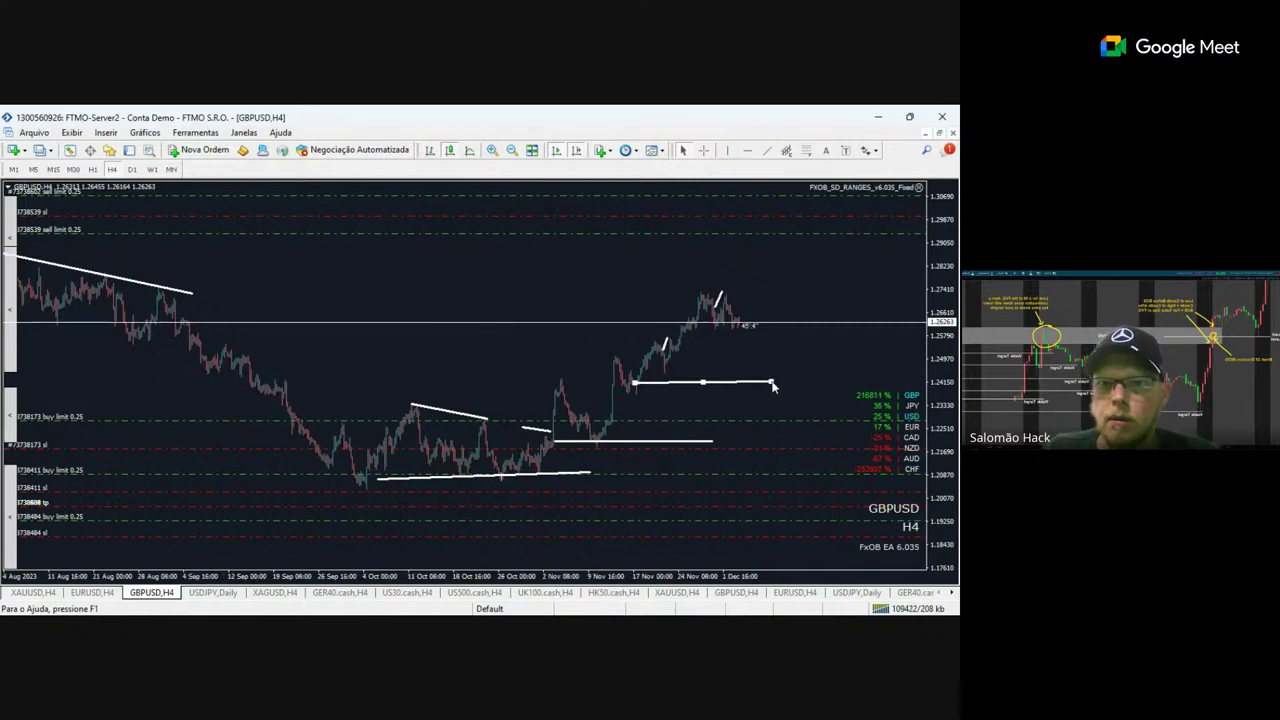
drag(781, 388, 782, 384)
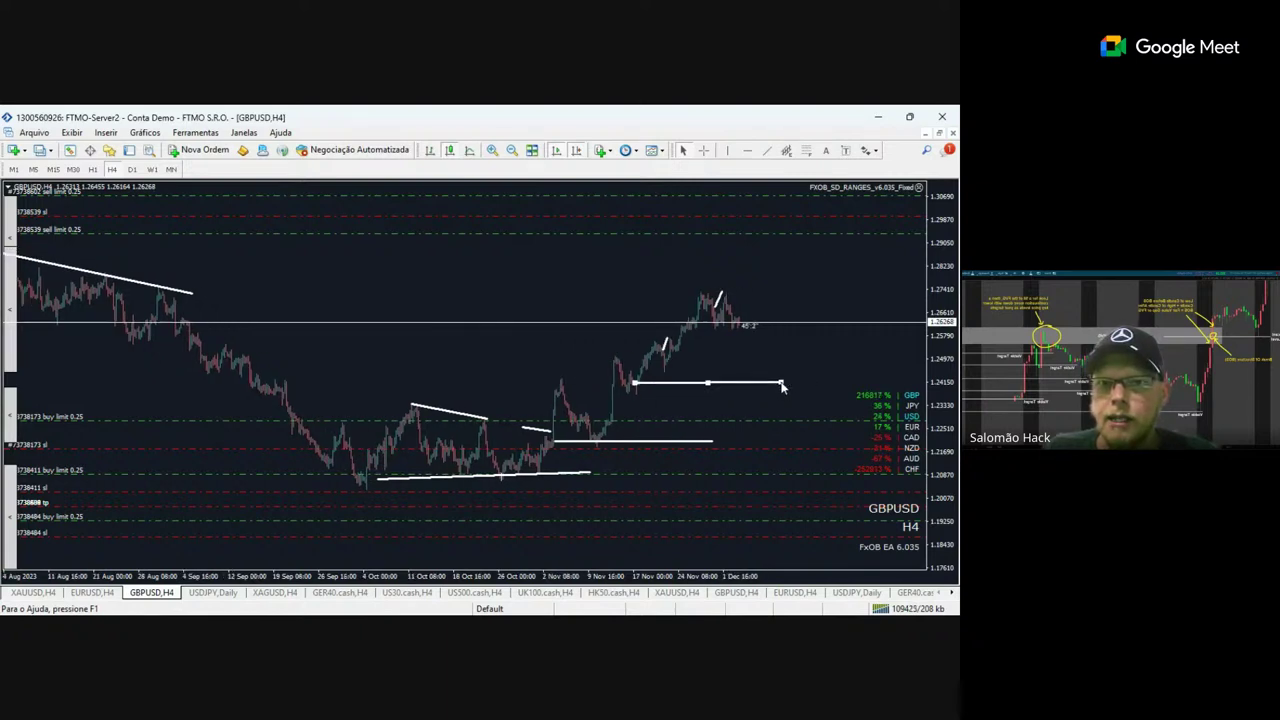
Draw a level line at about 1.254 from the 24 November candles past the newest one, and a short rising mark near 1.297.
click(767, 151)
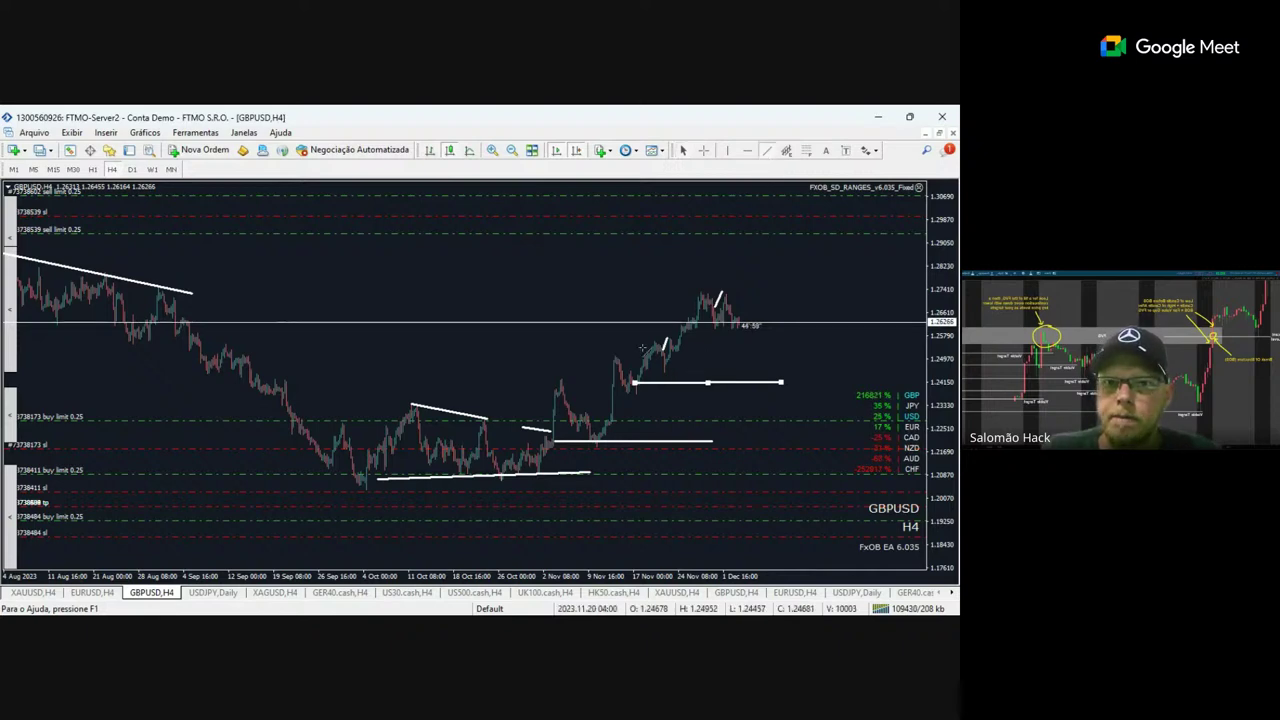
drag(676, 346, 811, 349)
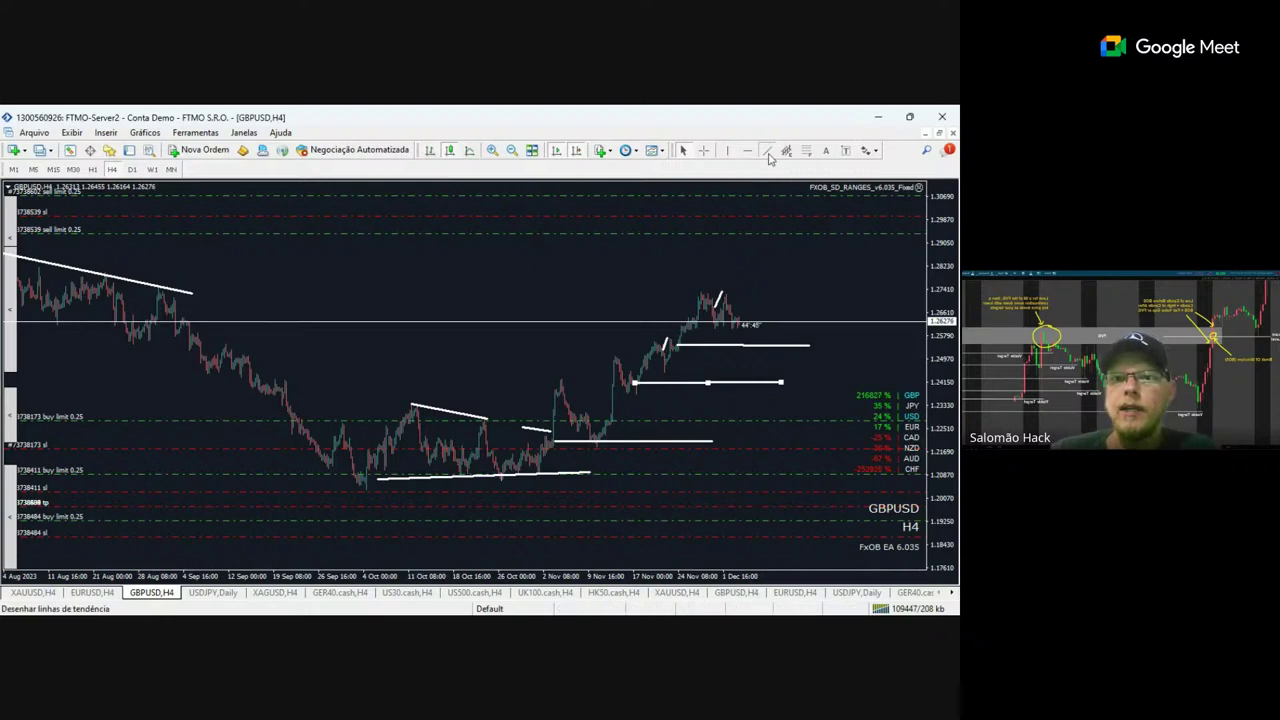
drag(797, 222, 777, 228)
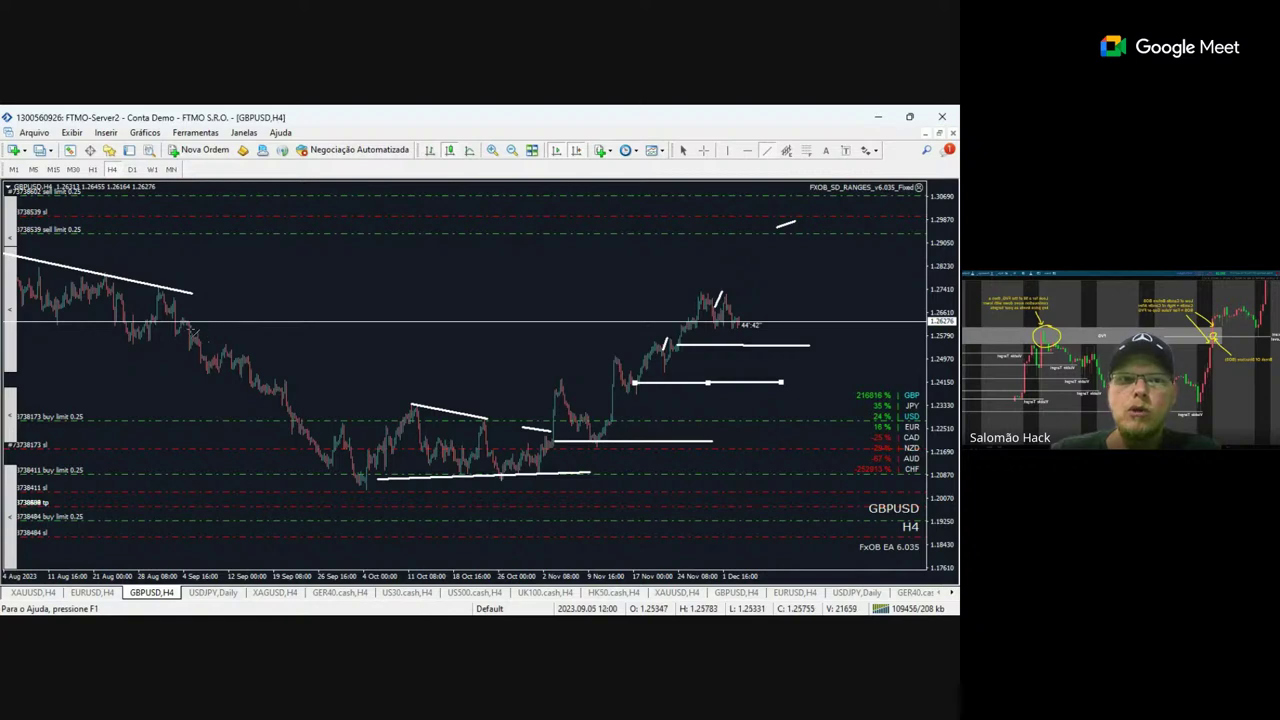
Draw two converging lines from the early-September candles, the lower from about 1.258 and the upper from about 1.267.
drag(260, 328, 280, 328)
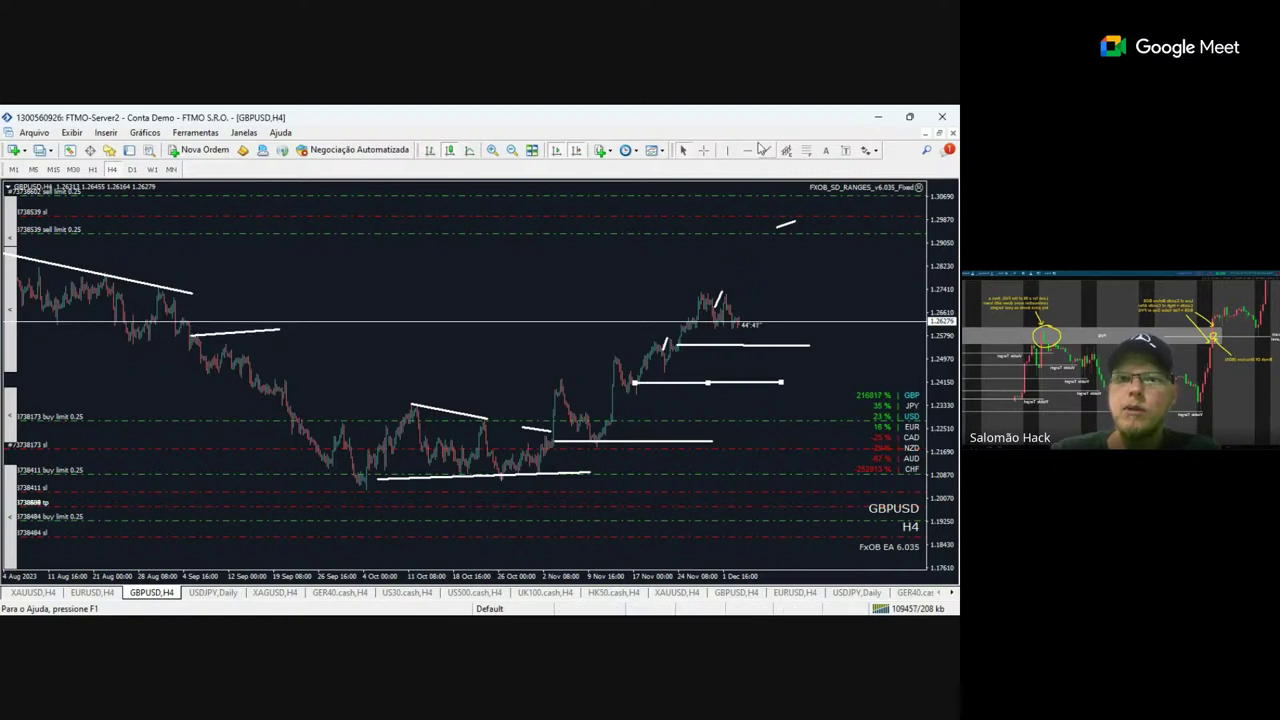
drag(172, 308, 290, 322)
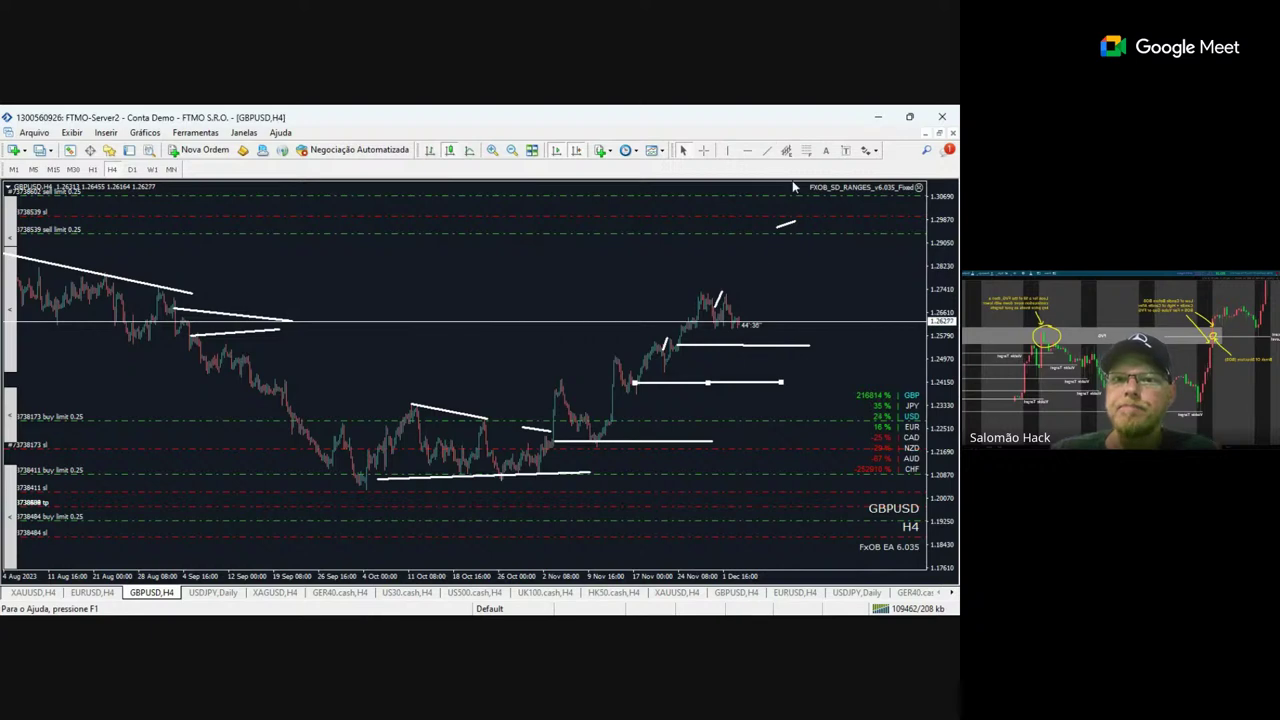
Project a rising line from about 1.212 on 13 November to about 1.293, followed by a steep falling line to about 1.179.
click(767, 150)
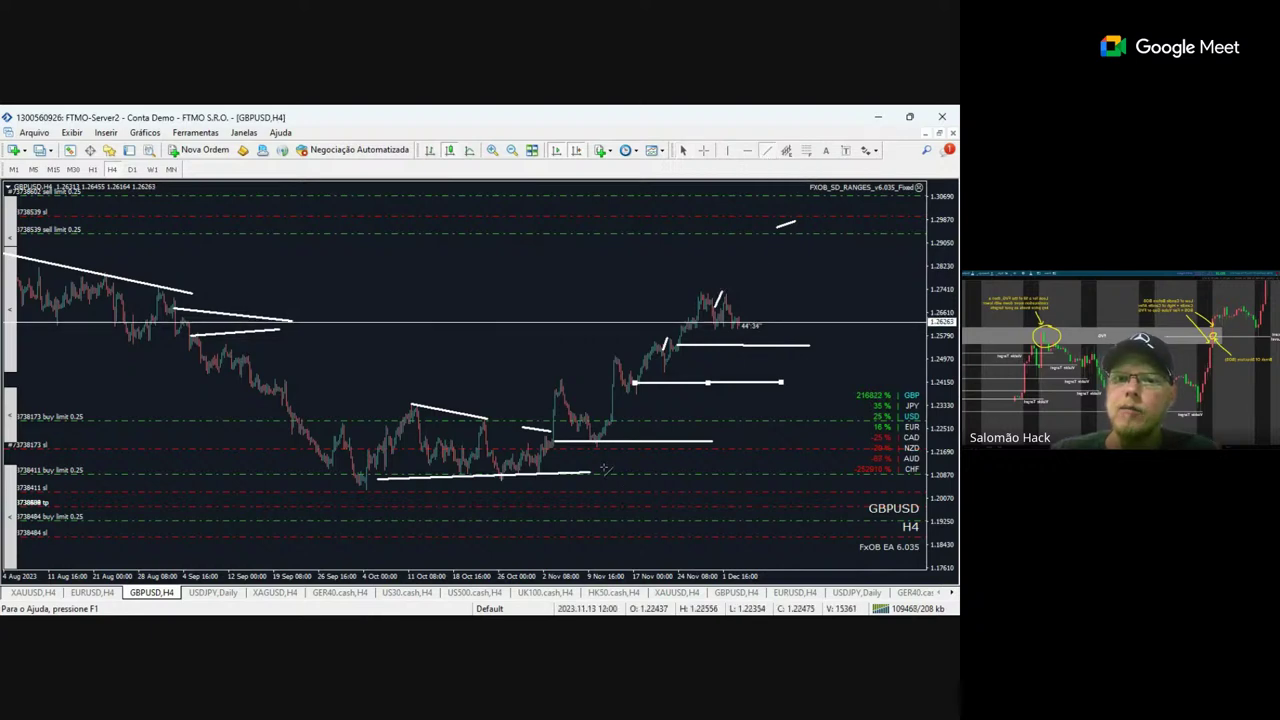
drag(604, 466, 790, 235)
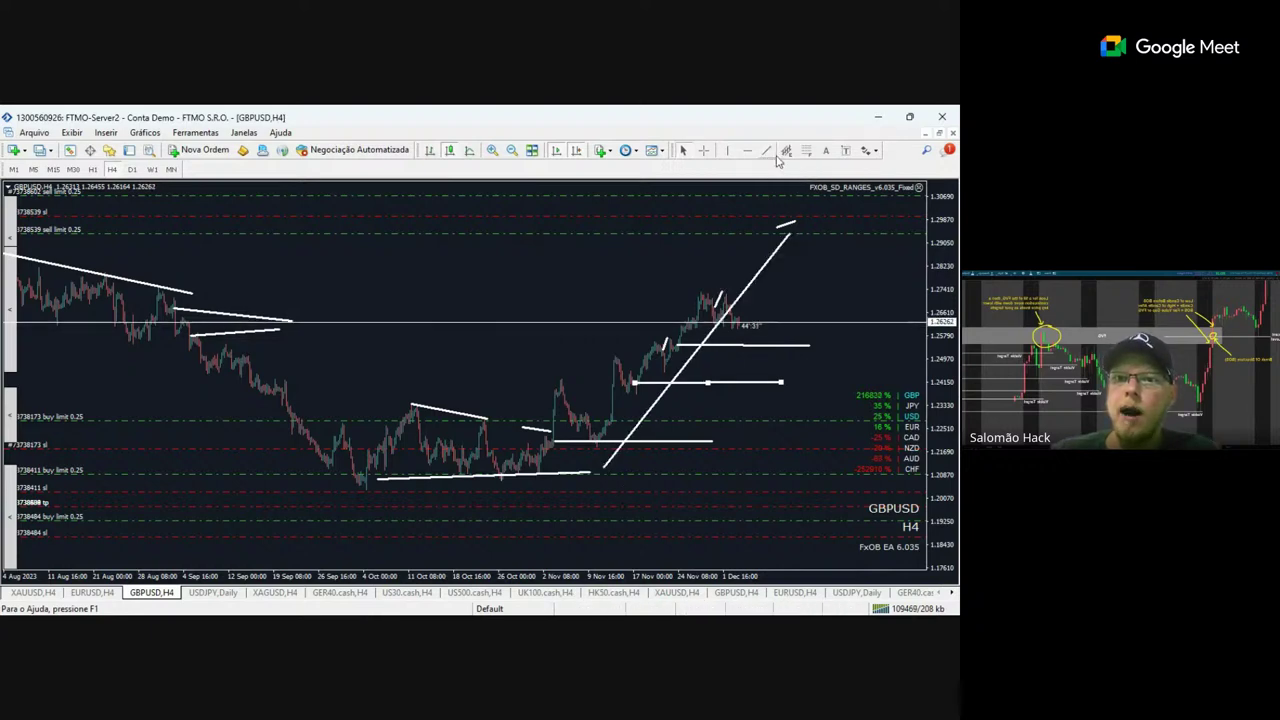
mouse_move(800, 236)
mouse_down()
mouse_move(874, 566)
mouse_move(865, 560)
mouse_up()
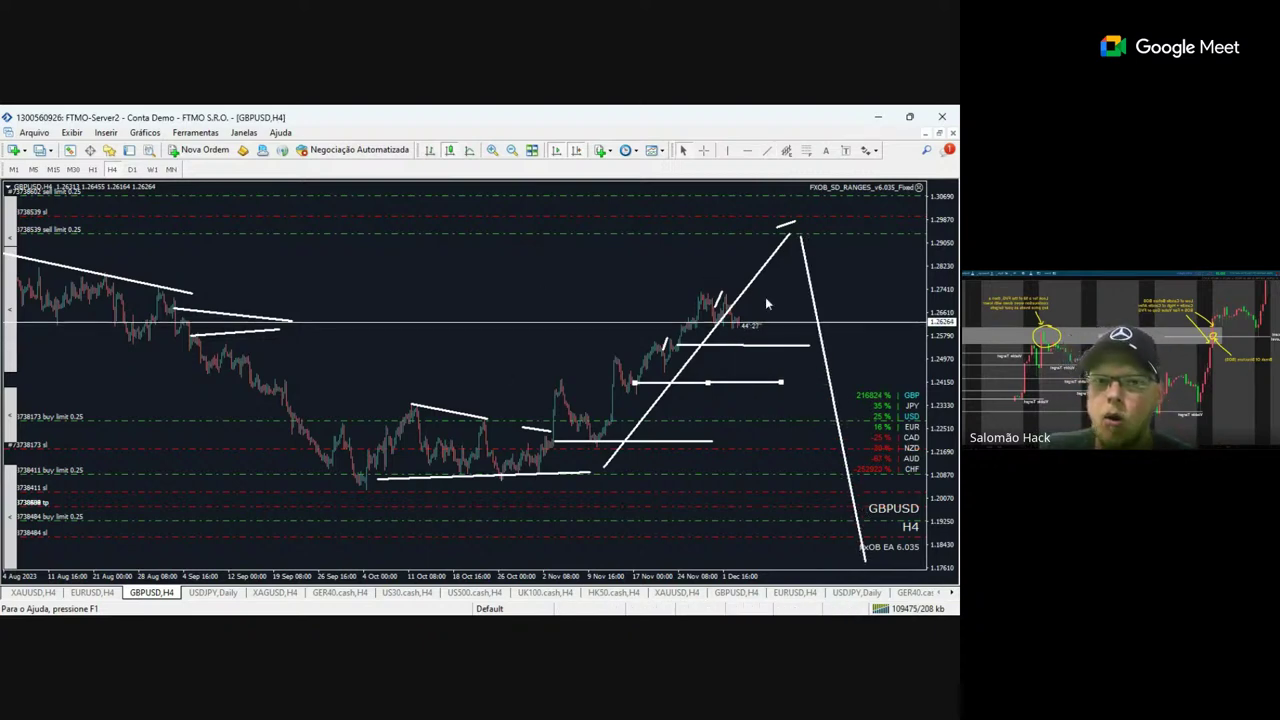
Draw a level line at about 1.212 below late November's candles, and a short rising mark at about 1.302 above the projected peak.
click(768, 151)
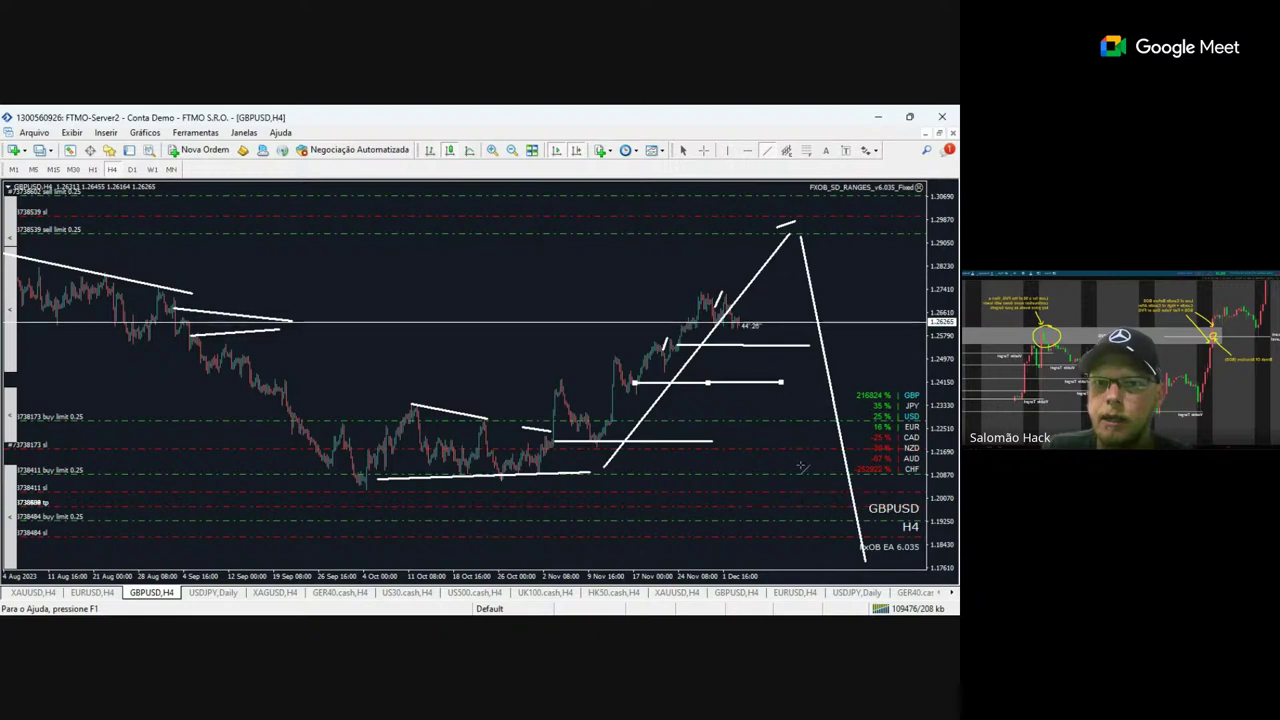
drag(800, 466, 695, 467)
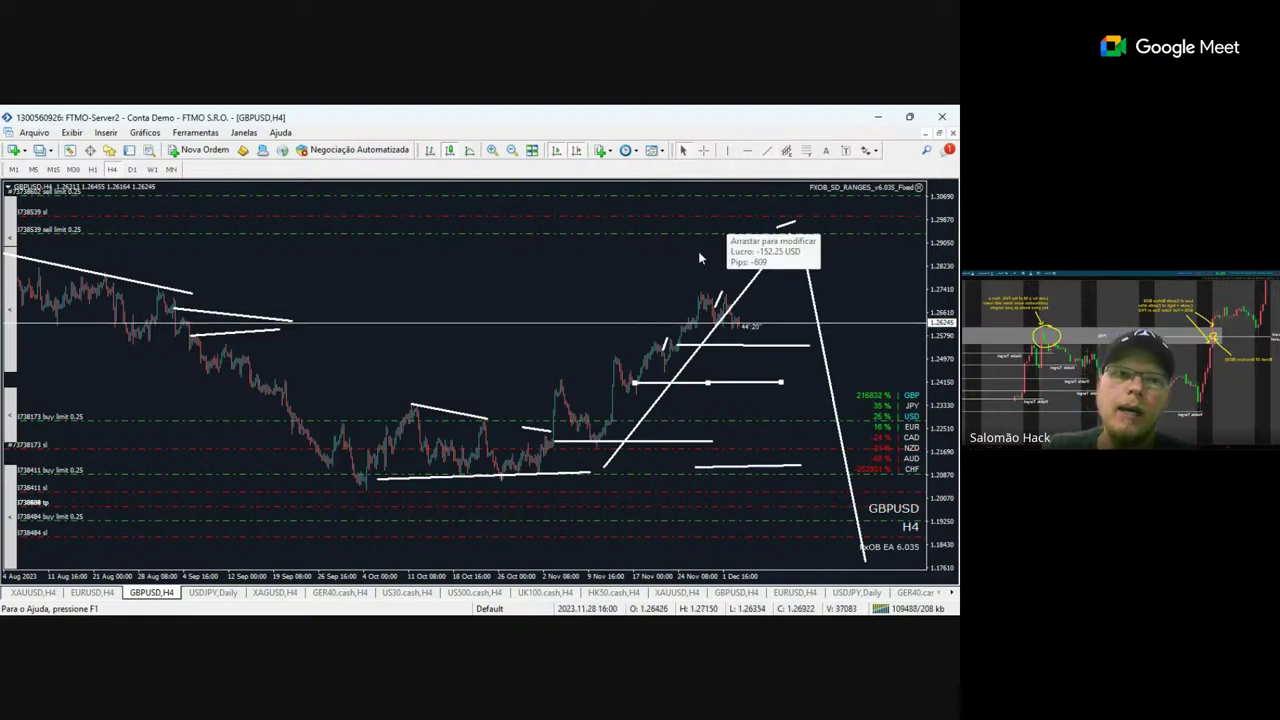
click(769, 152)
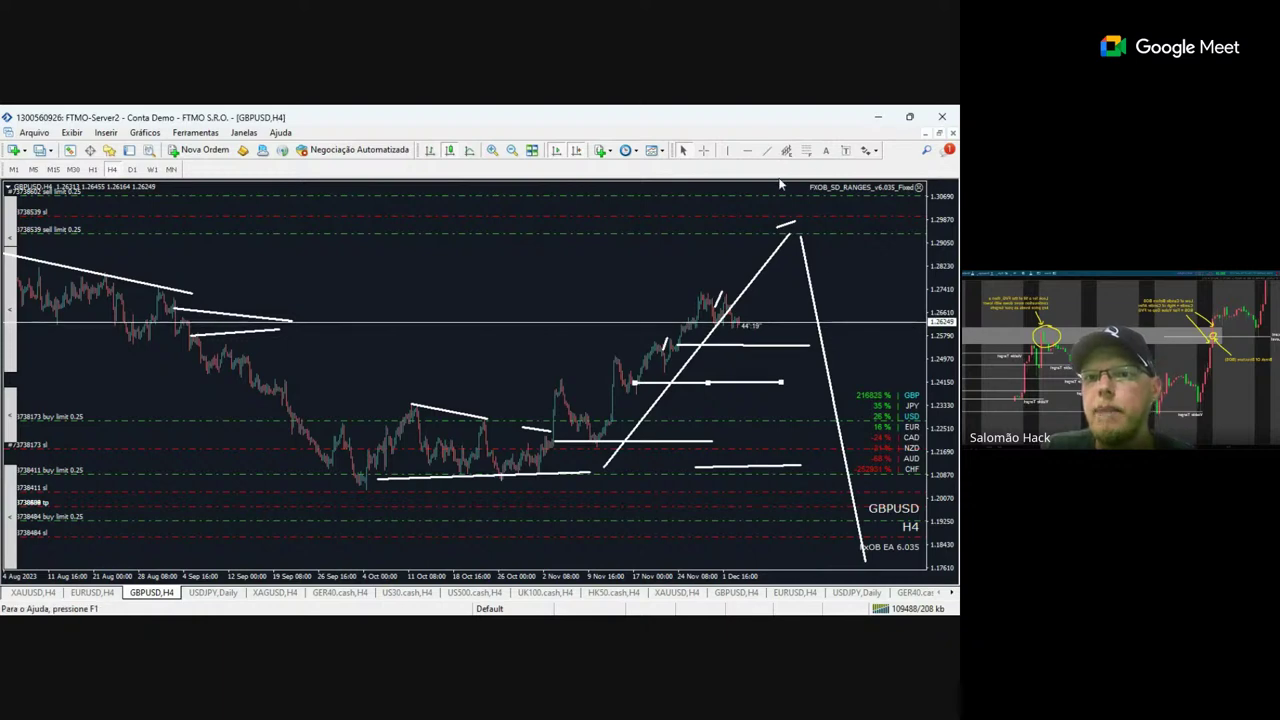
drag(818, 210, 826, 205)
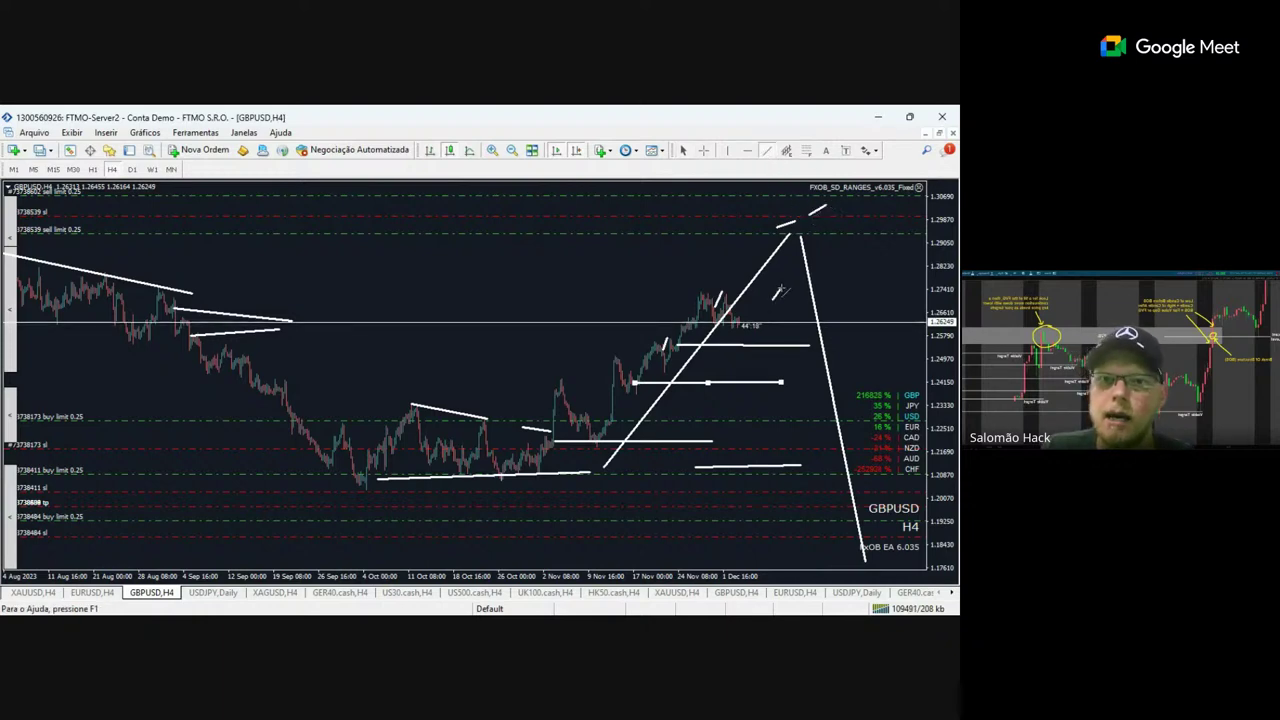
Draw an arrow beside the newest candles, pointing down from about 1.274 to about 1.250 with both arrowhead strokes.
drag(781, 290, 736, 358)
click(769, 160)
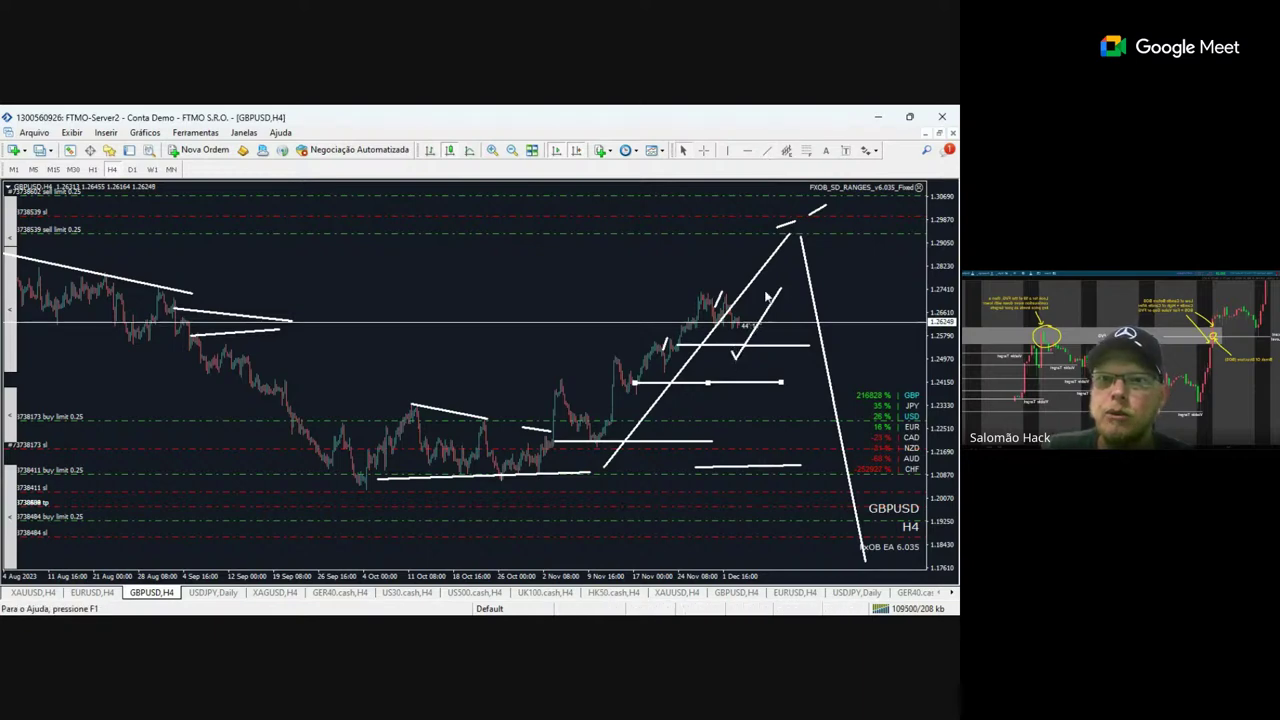
drag(736, 358, 766, 337)
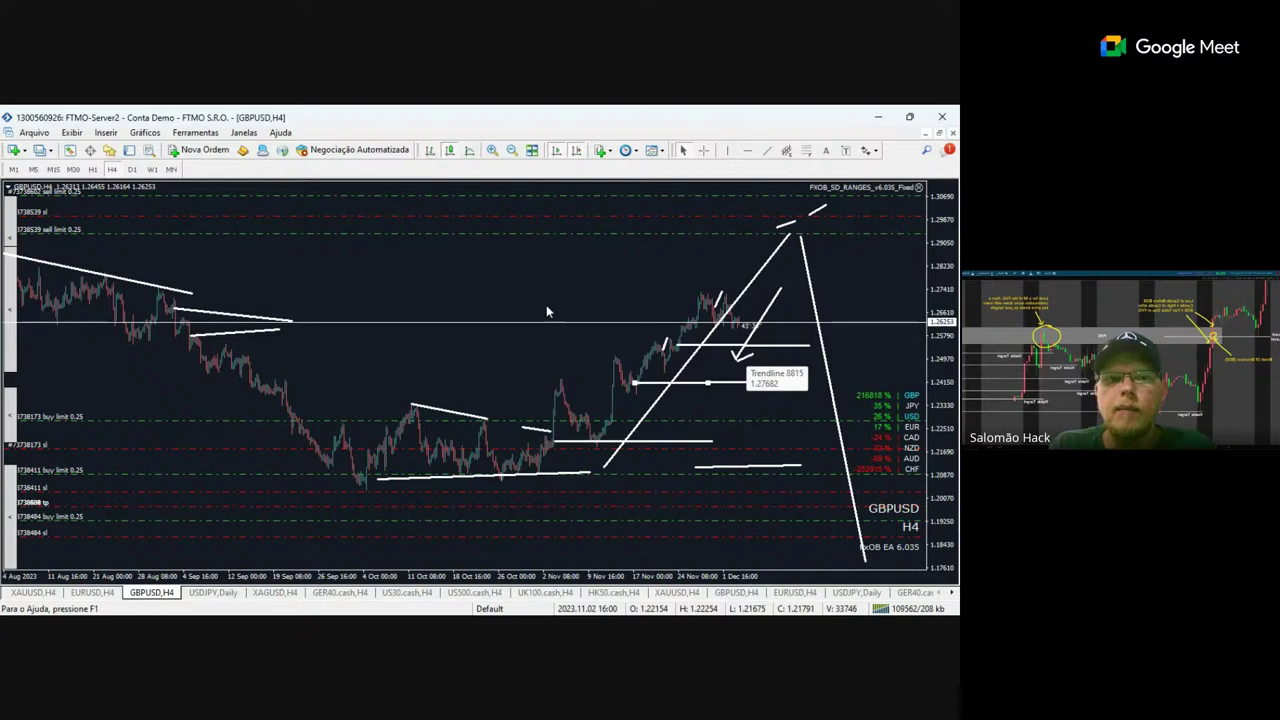
Reset the GBPUSD H4 chart to clear all the drawn lines, and turn off the period separators in its properties.
click(92, 170)
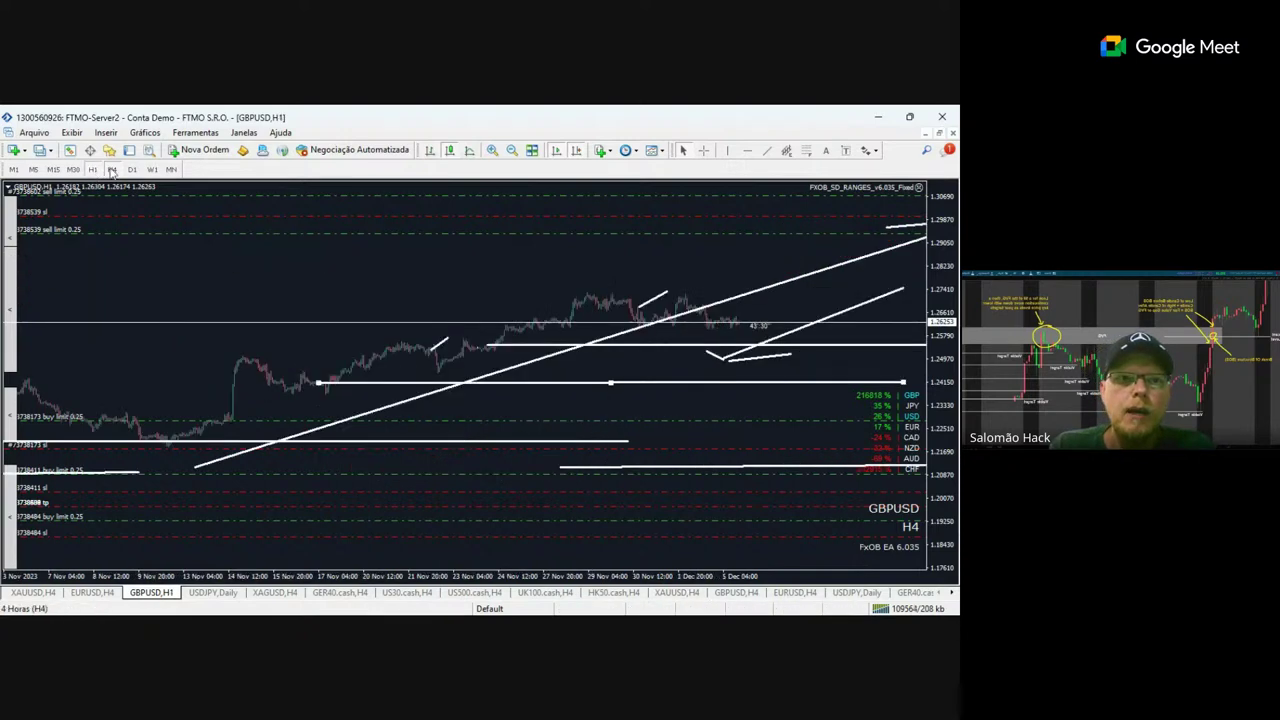
click(112, 170)
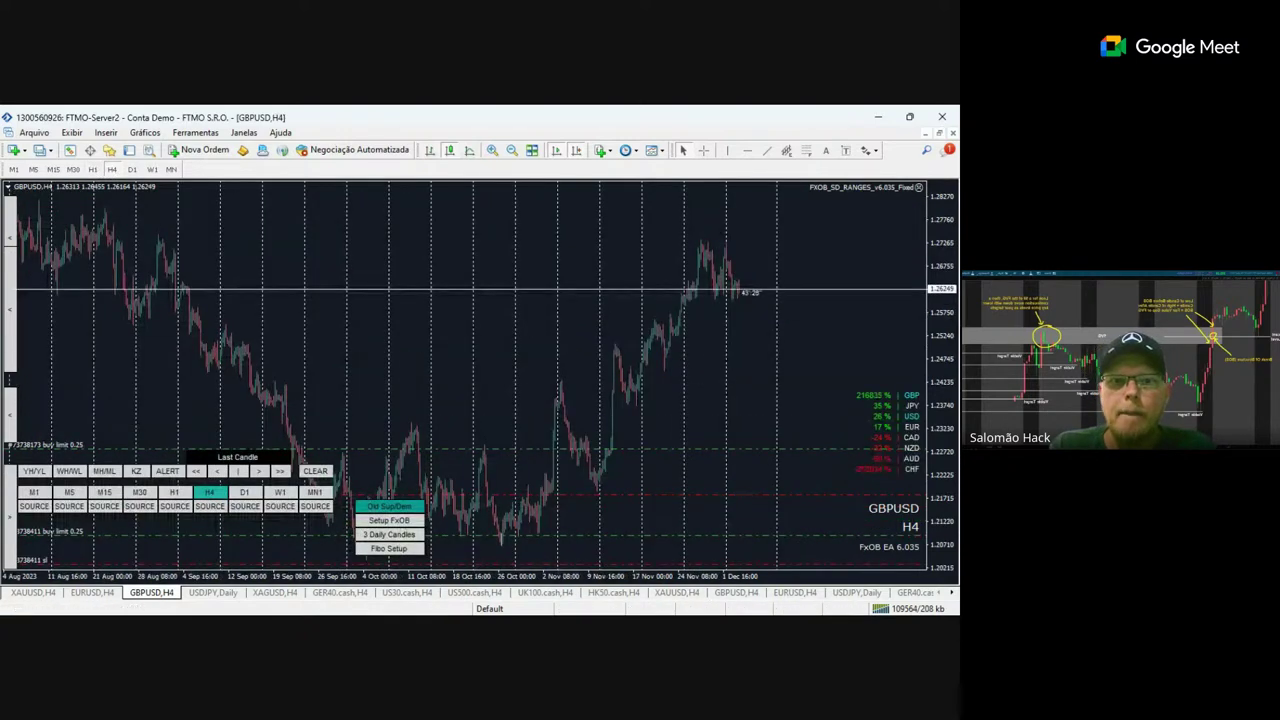
key(F8)
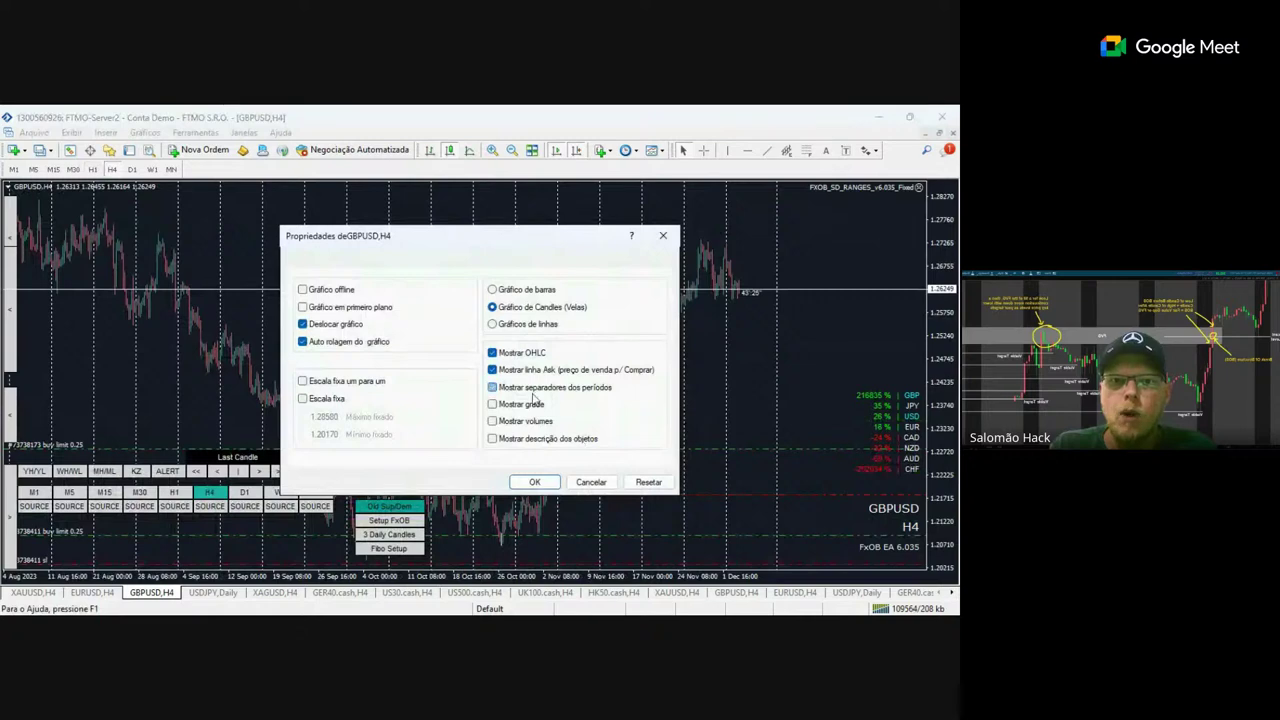
click(534, 482)
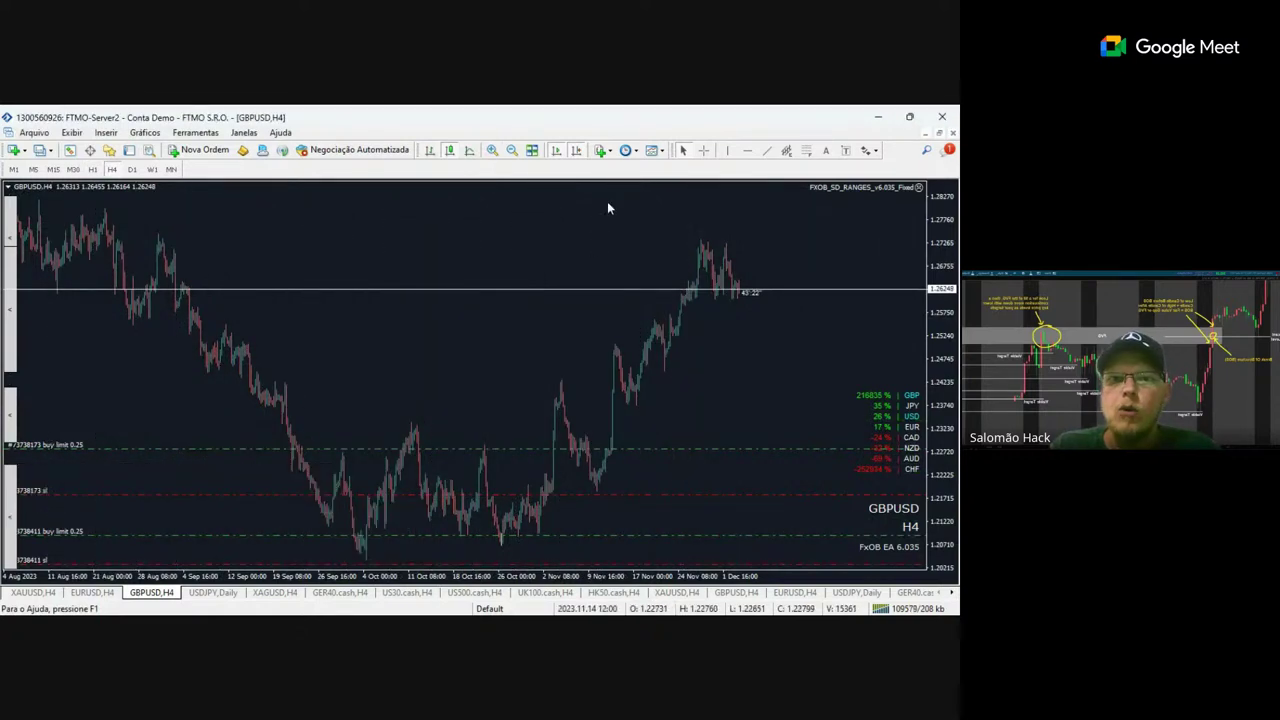
Draw a near-level support line at about 1.221 from the mid-November low, and a level target line at about 1.292 above price.
click(492, 152)
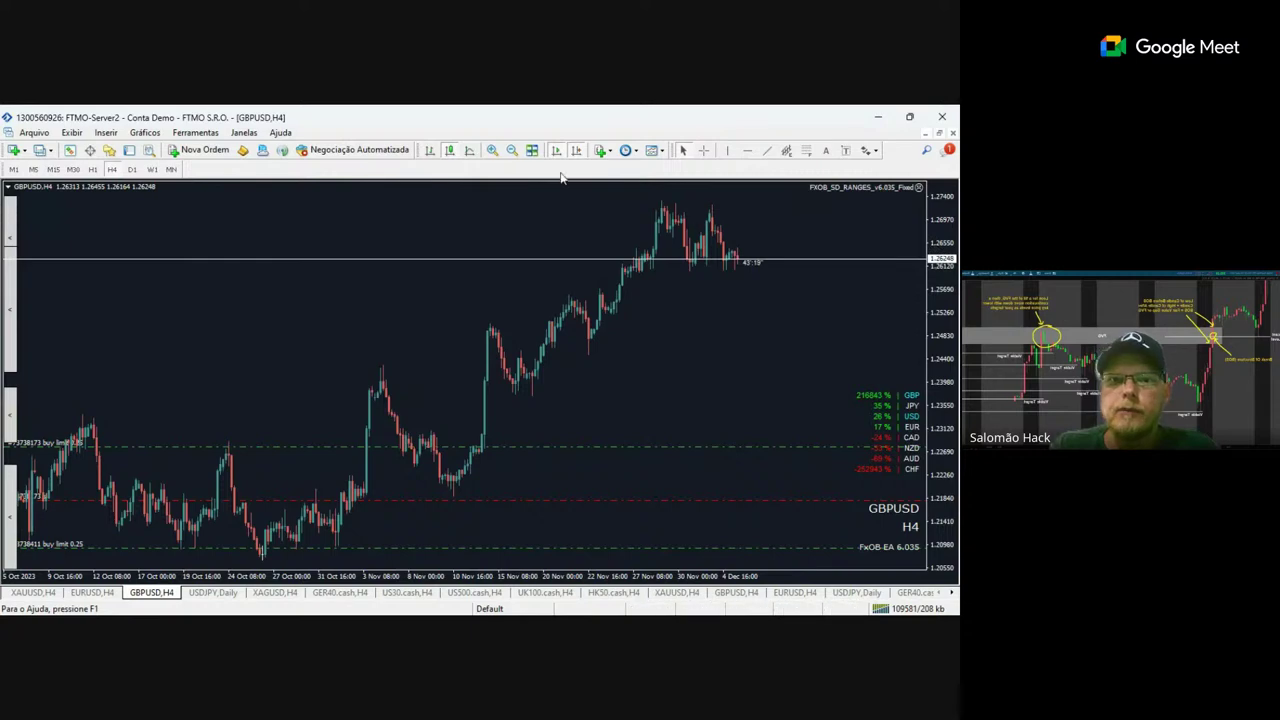
click(511, 151)
drag(948, 300, 950, 368)
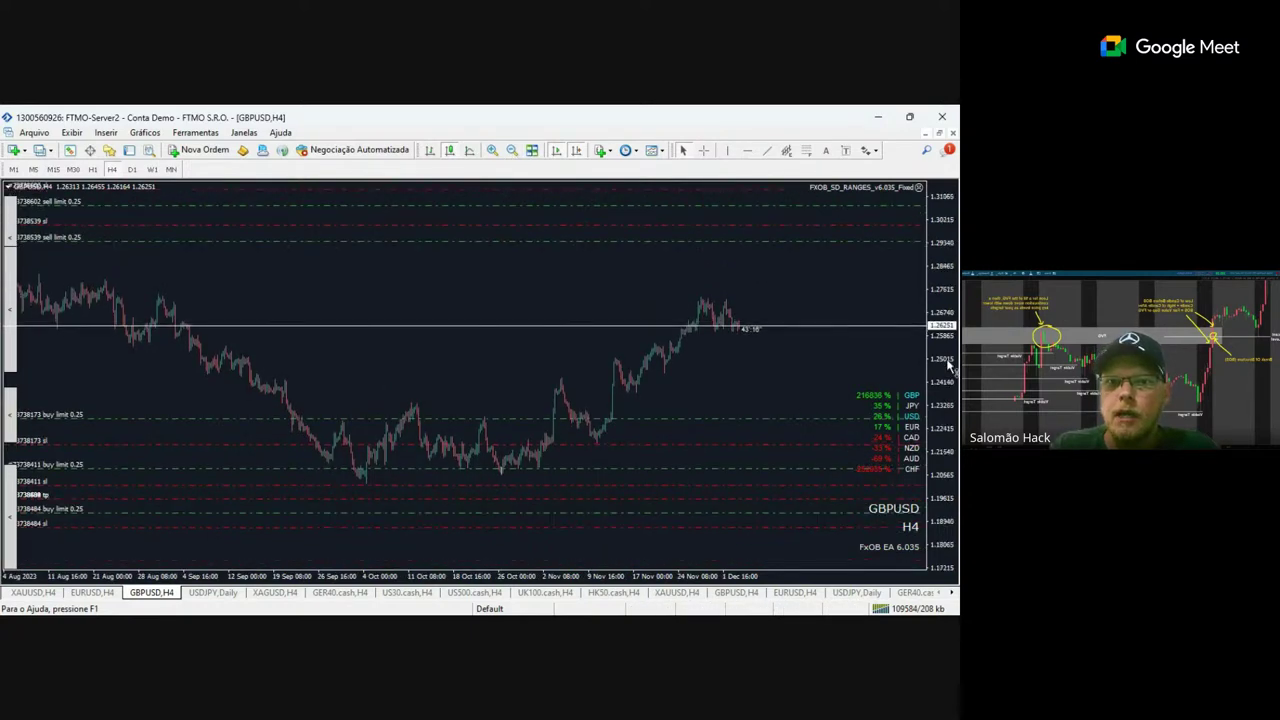
click(766, 150)
drag(591, 440, 754, 439)
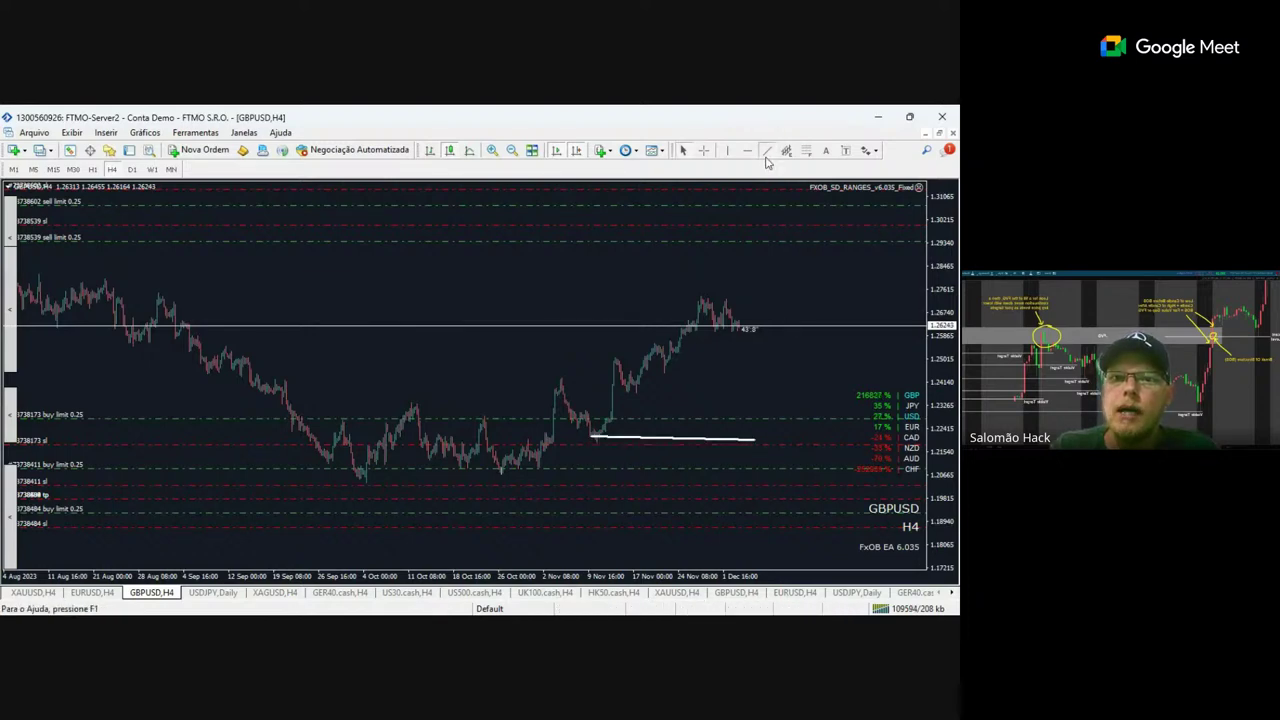
drag(656, 245, 815, 244)
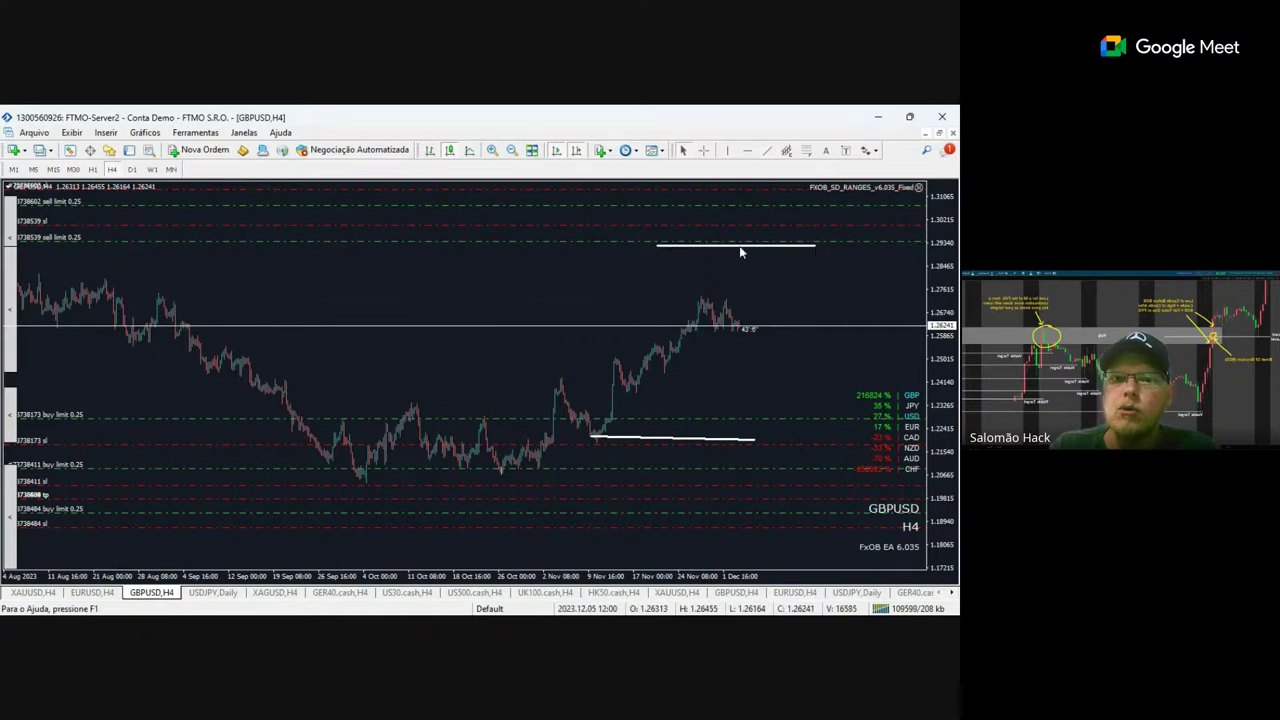
Measure the distance from the upper level line down to the lower support line with the crosshair.
click(703, 150)
drag(714, 245, 638, 437)
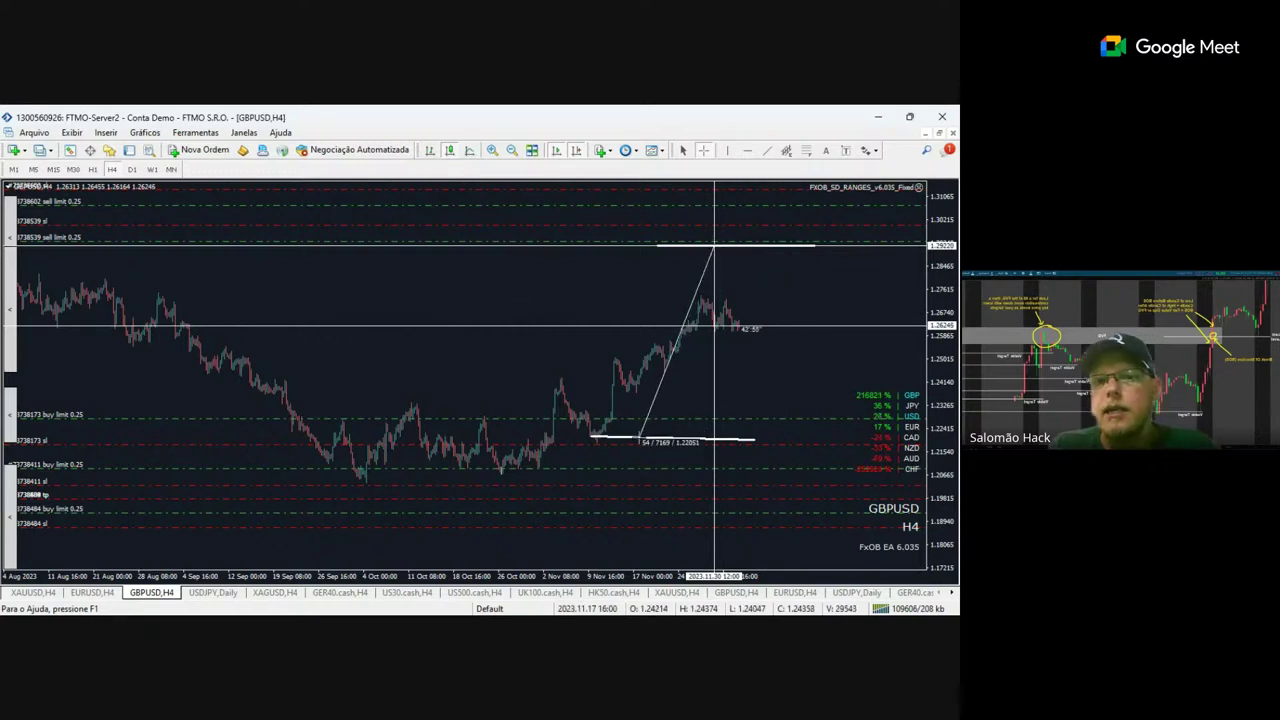
drag(638, 437, 638, 437)
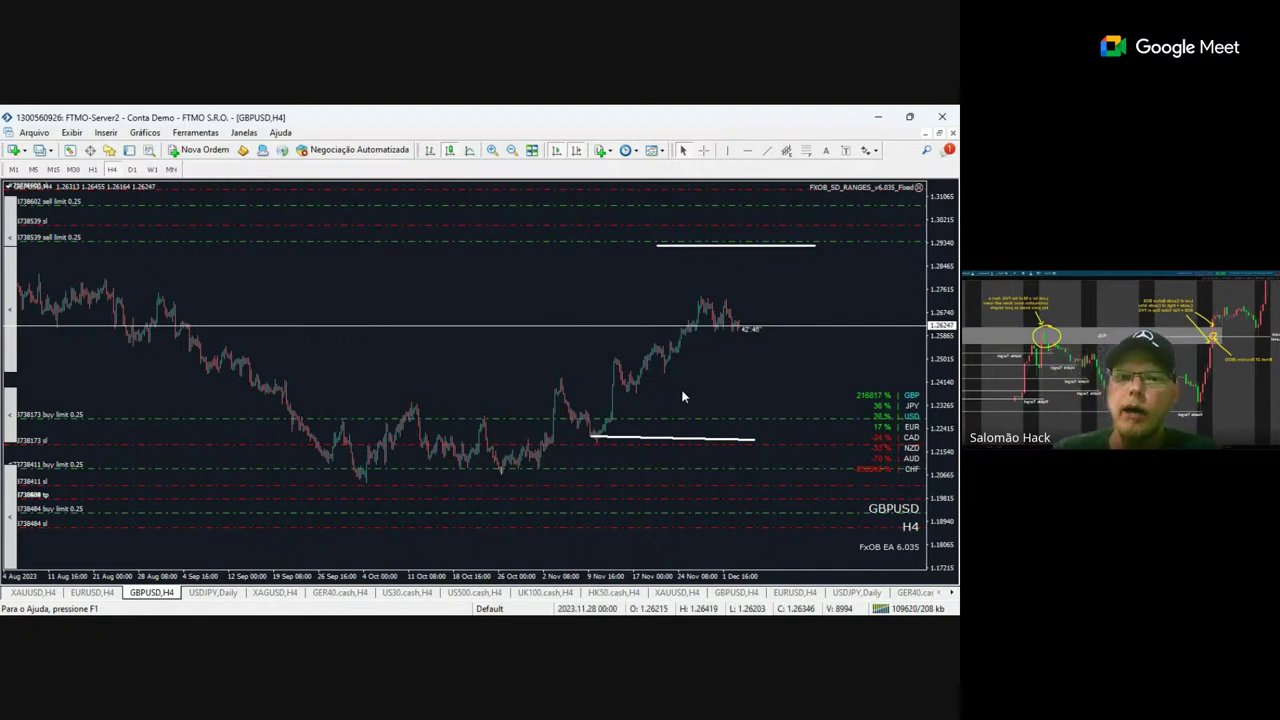
Draw a slightly falling support line from about 1.247 at 20 November to about 1.245 at 1 December.
click(767, 150)
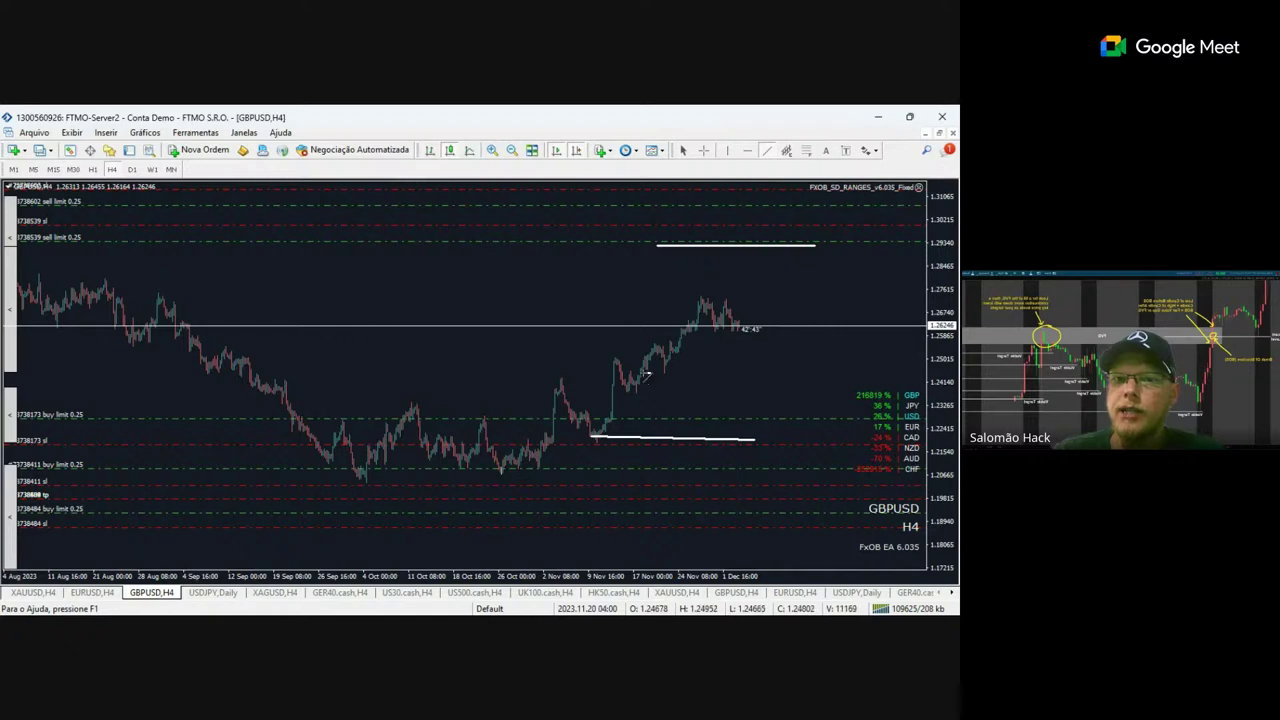
drag(642, 372, 727, 373)
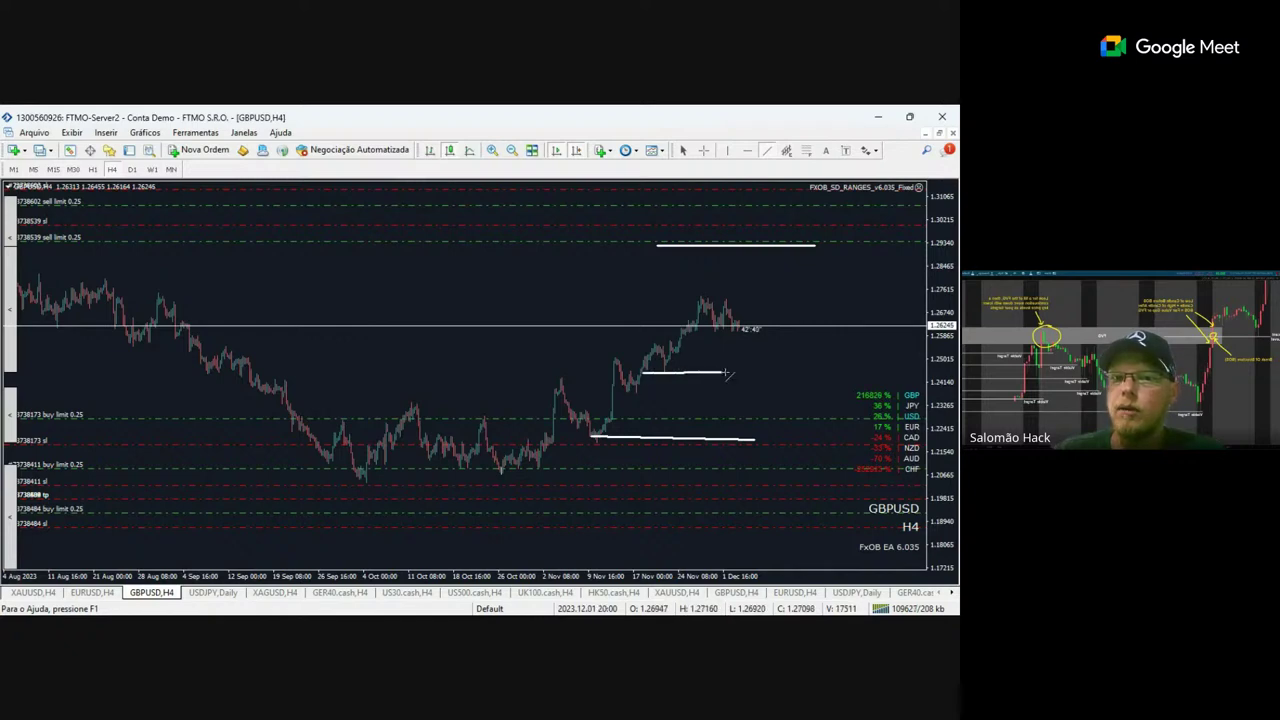
drag(643, 372, 643, 368)
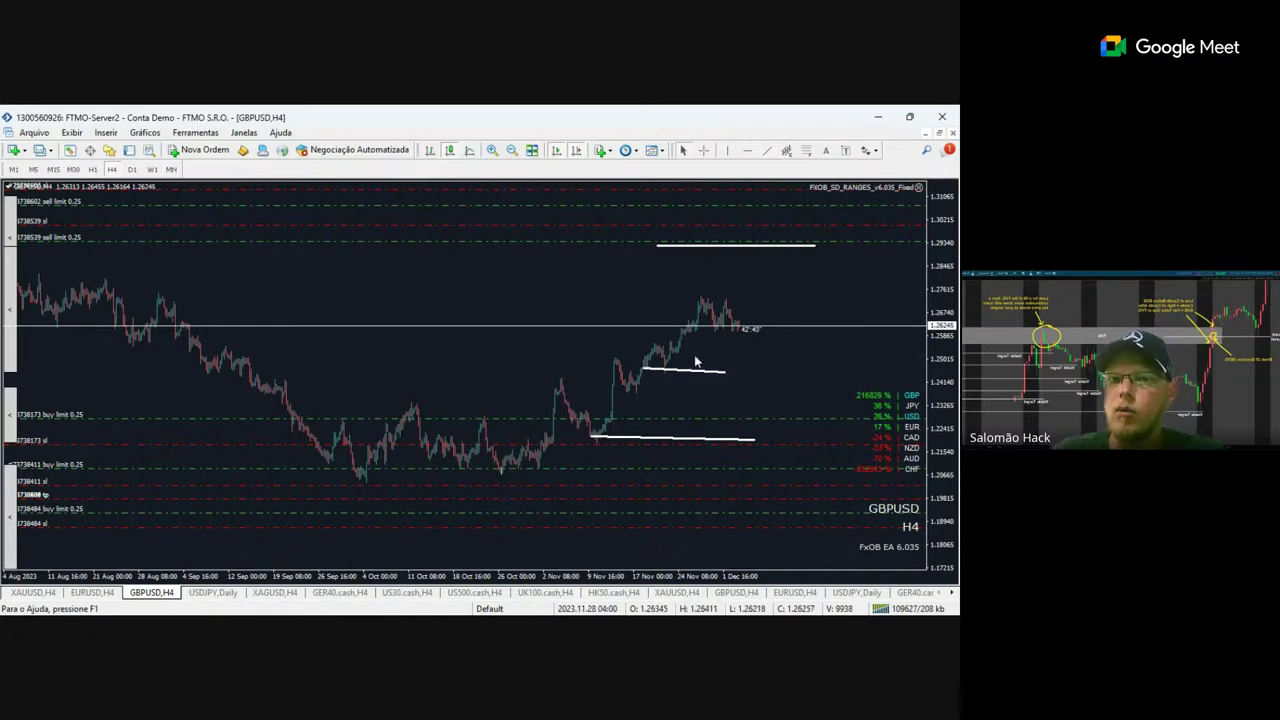
click(767, 151)
mouse_move(698, 321)
mouse_down()
mouse_move(731, 316)
mouse_move(752, 343)
mouse_up()
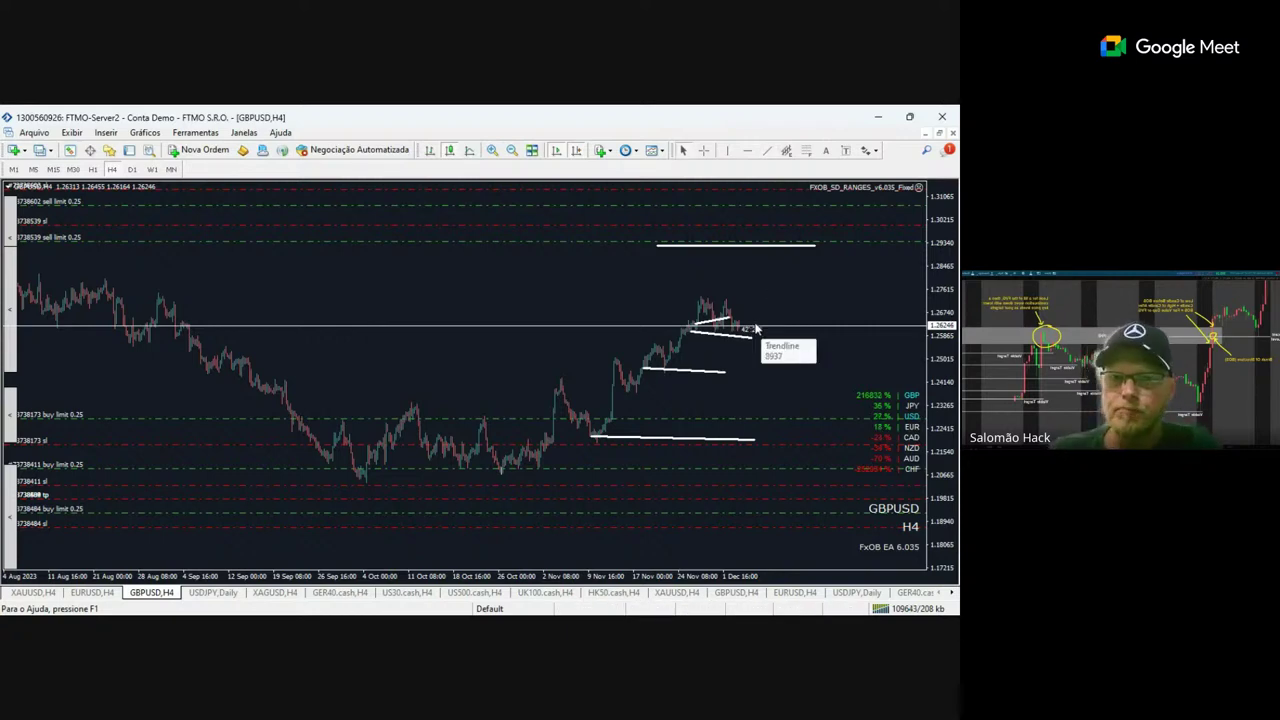
double_click(728, 335)
key(Delete)
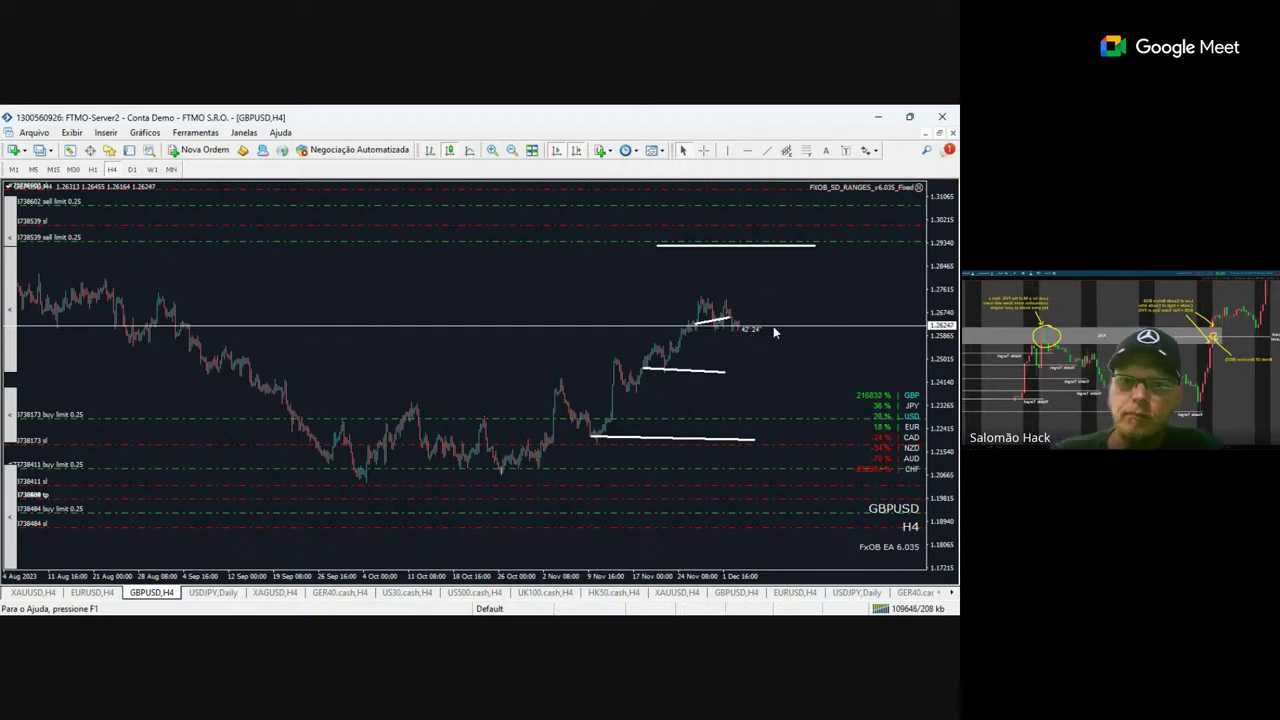
double_click(710, 323)
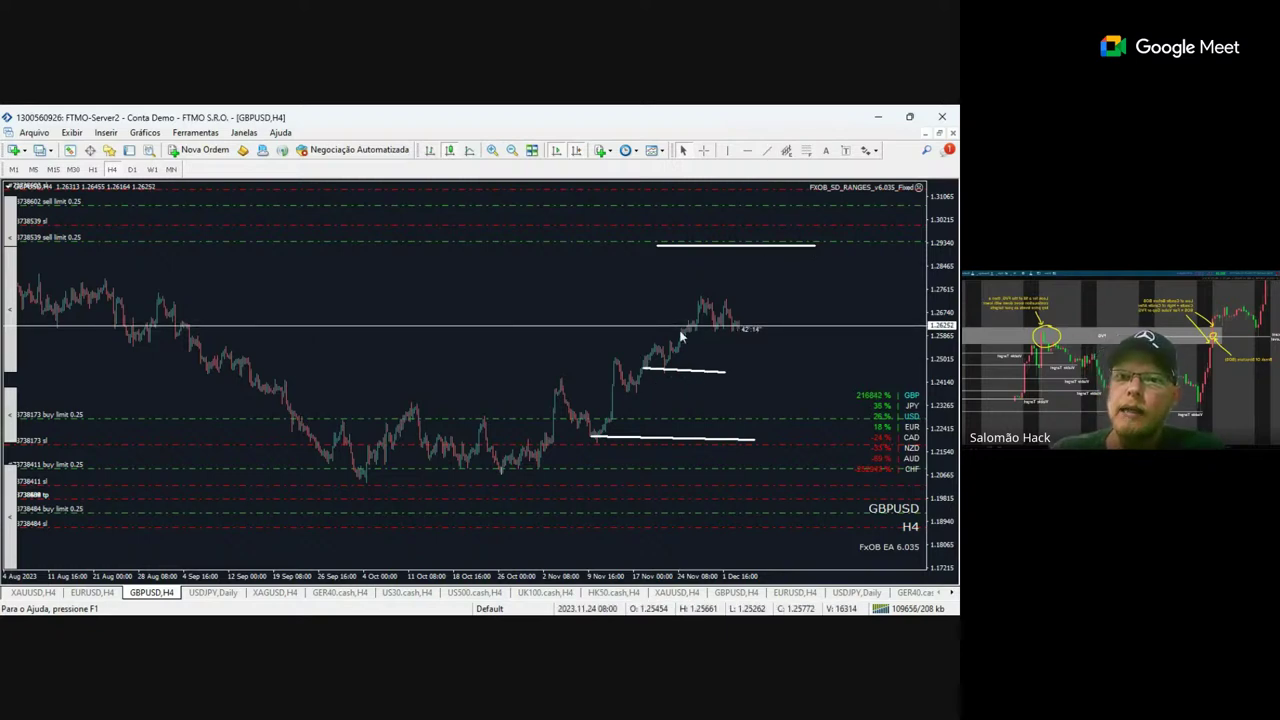
Draw a steep falling line from about 1.288 to 1.238 beyond the newest candle, with short level marks at about 1.284 and 1.269.
click(766, 150)
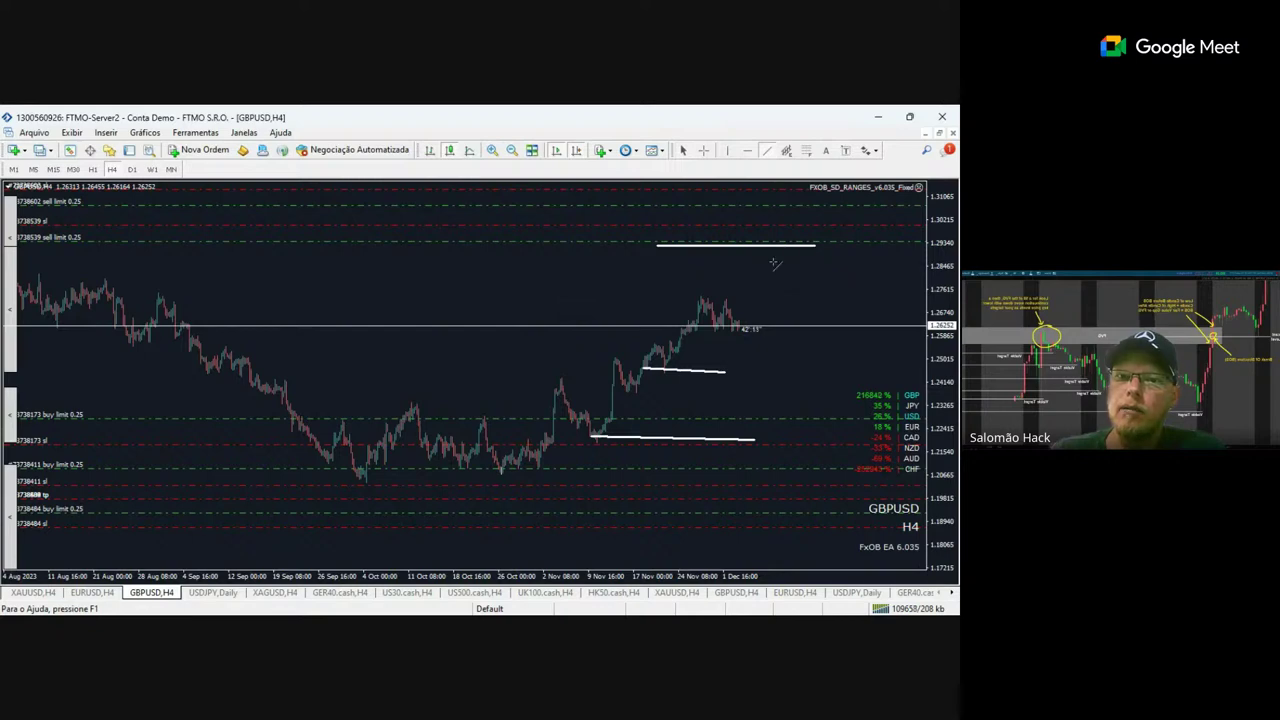
drag(775, 256, 795, 372)
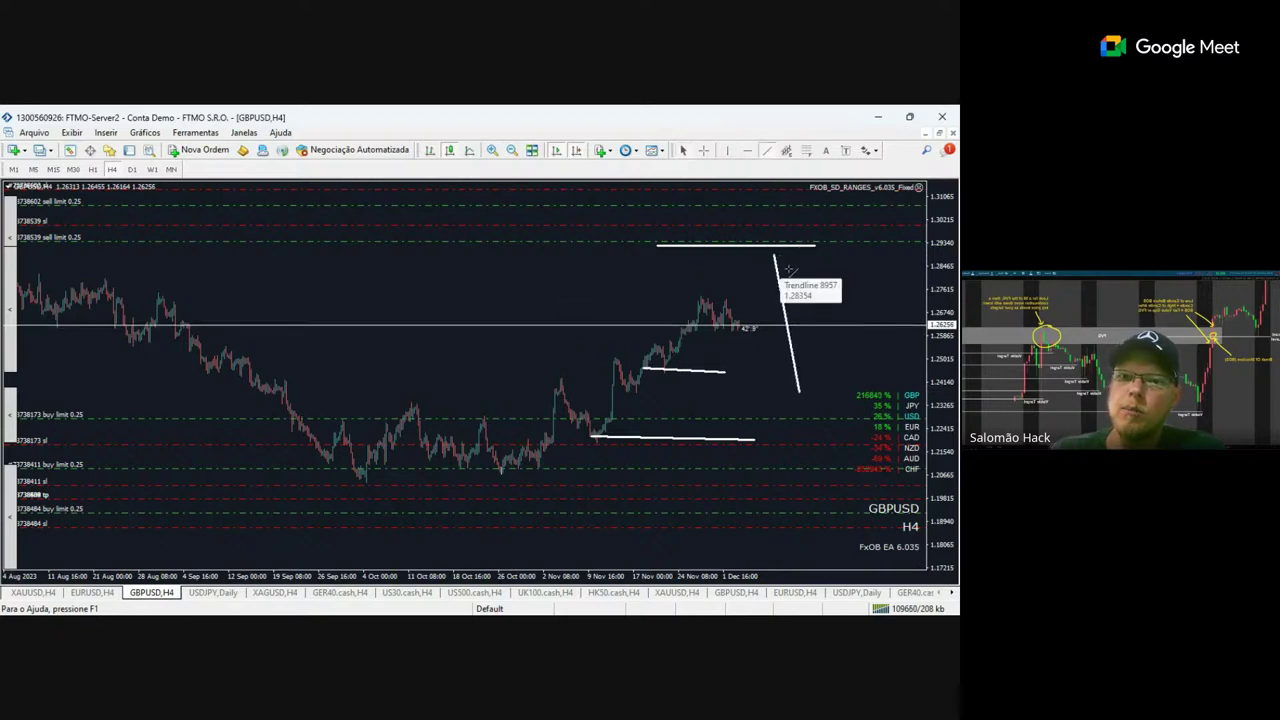
drag(778, 268, 822, 268)
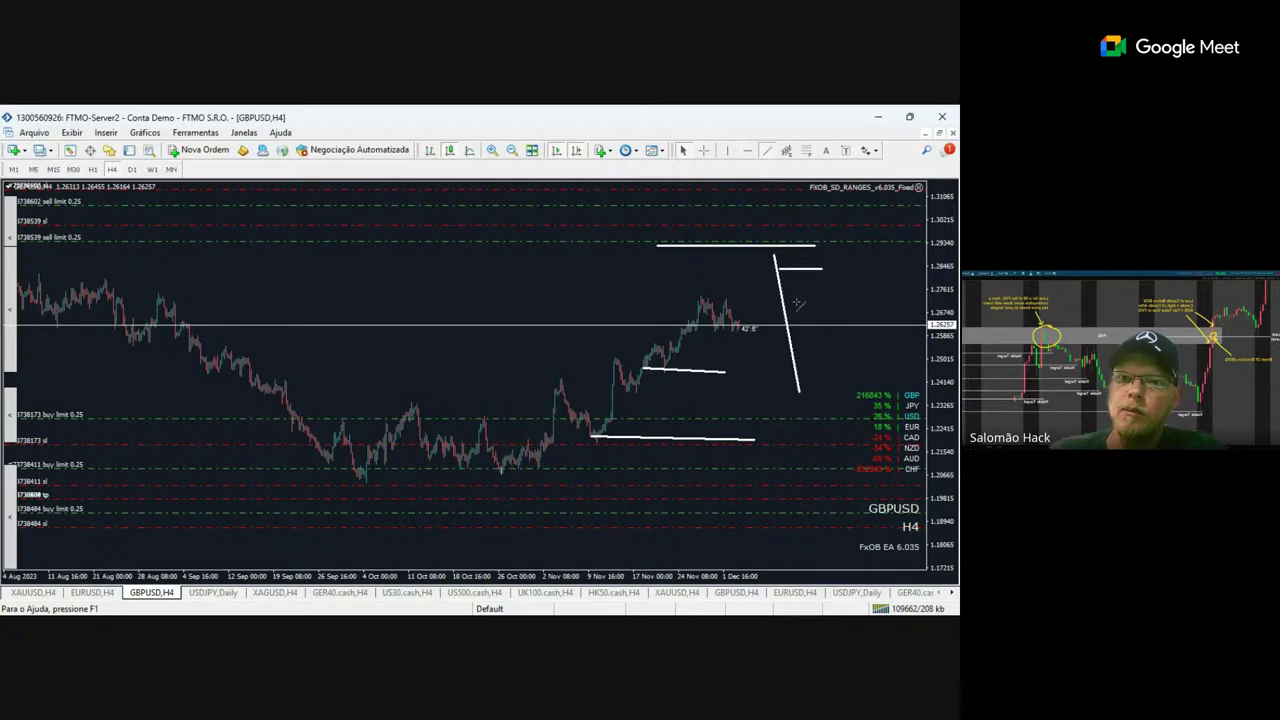
drag(786, 307, 838, 307)
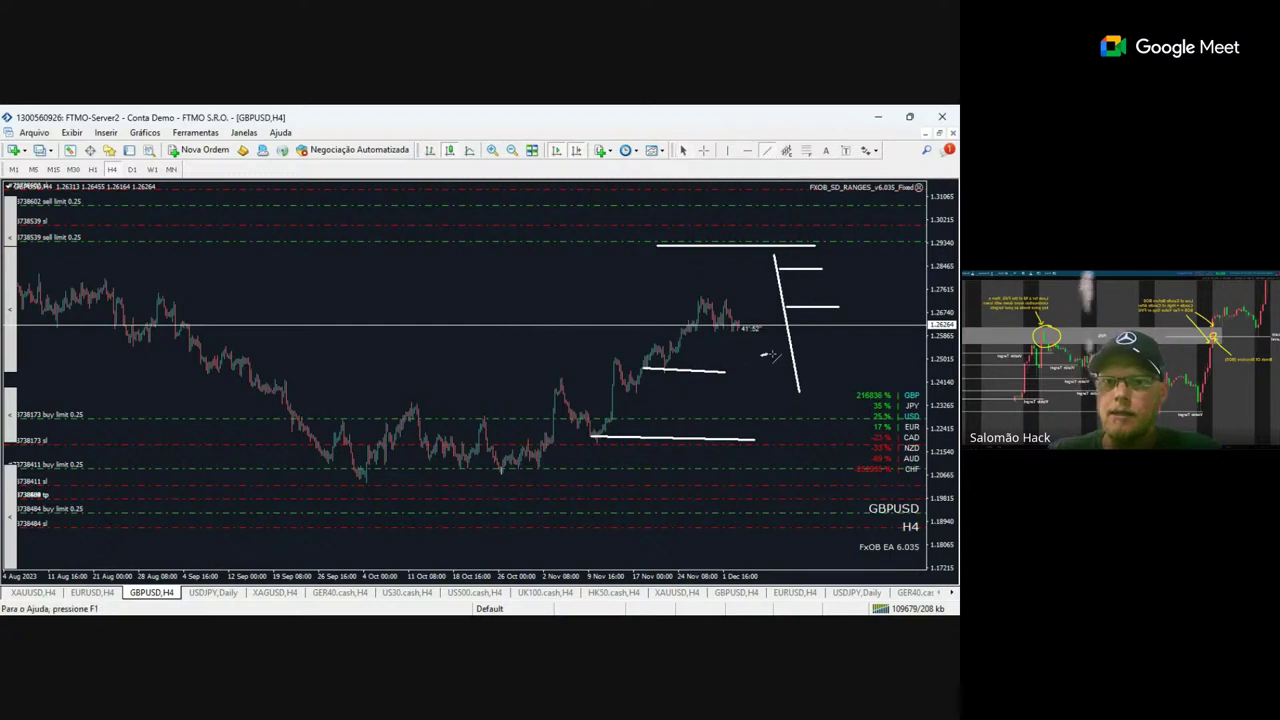
Draw short lines near 1.244 and rising to about 1.252, a steep falling line from about 1.247 to 1.223, and a horizontal line at about 1.293.
drag(767, 354, 733, 368)
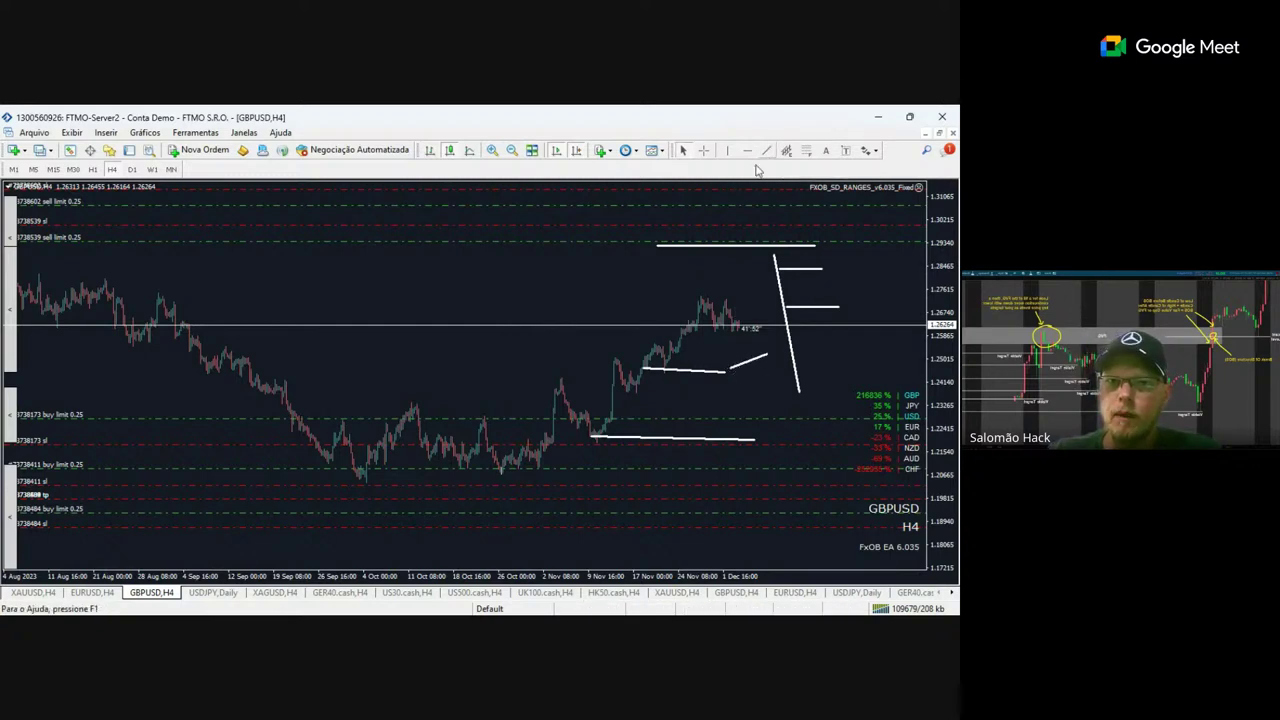
drag(654, 379, 686, 376)
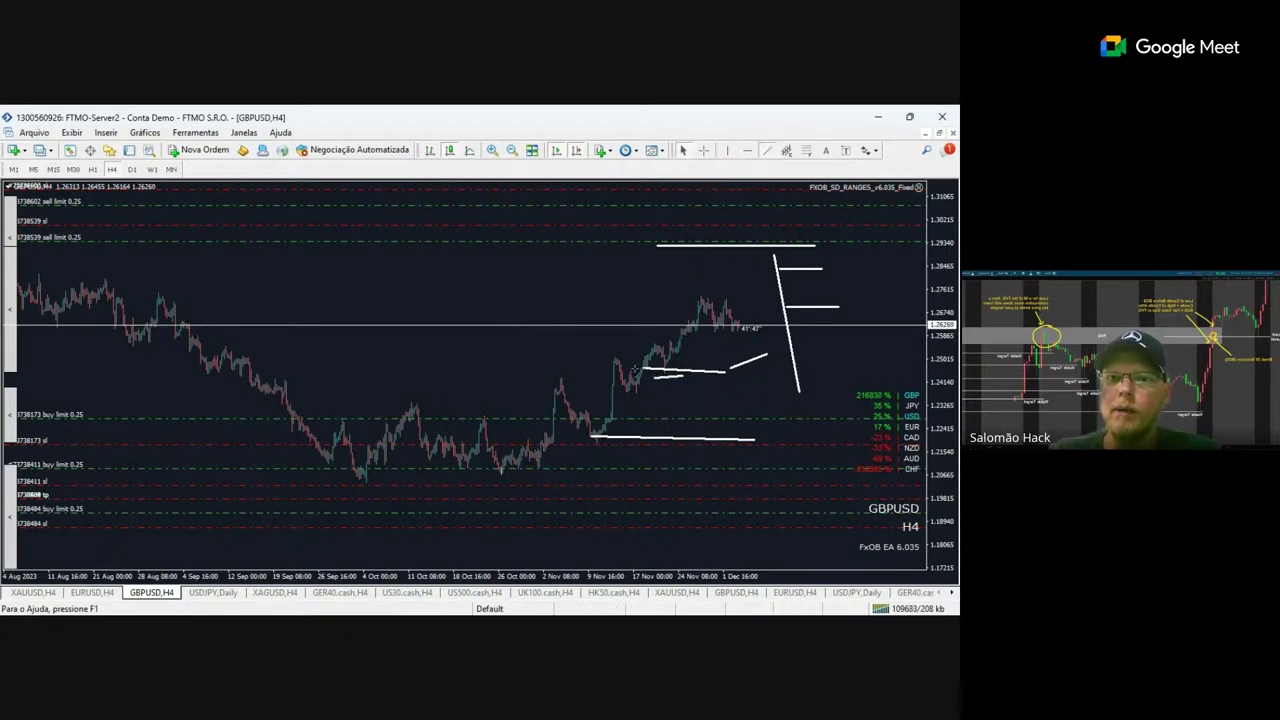
drag(587, 368, 606, 443)
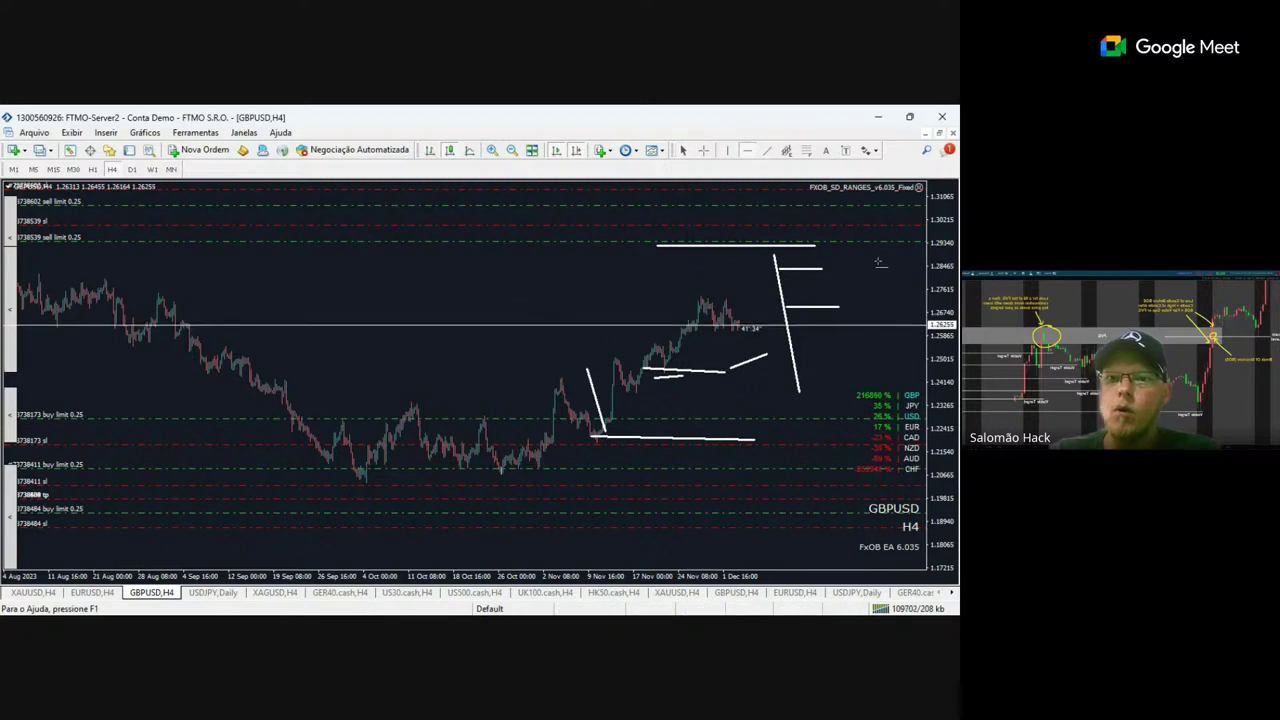
drag(875, 258, 813, 244)
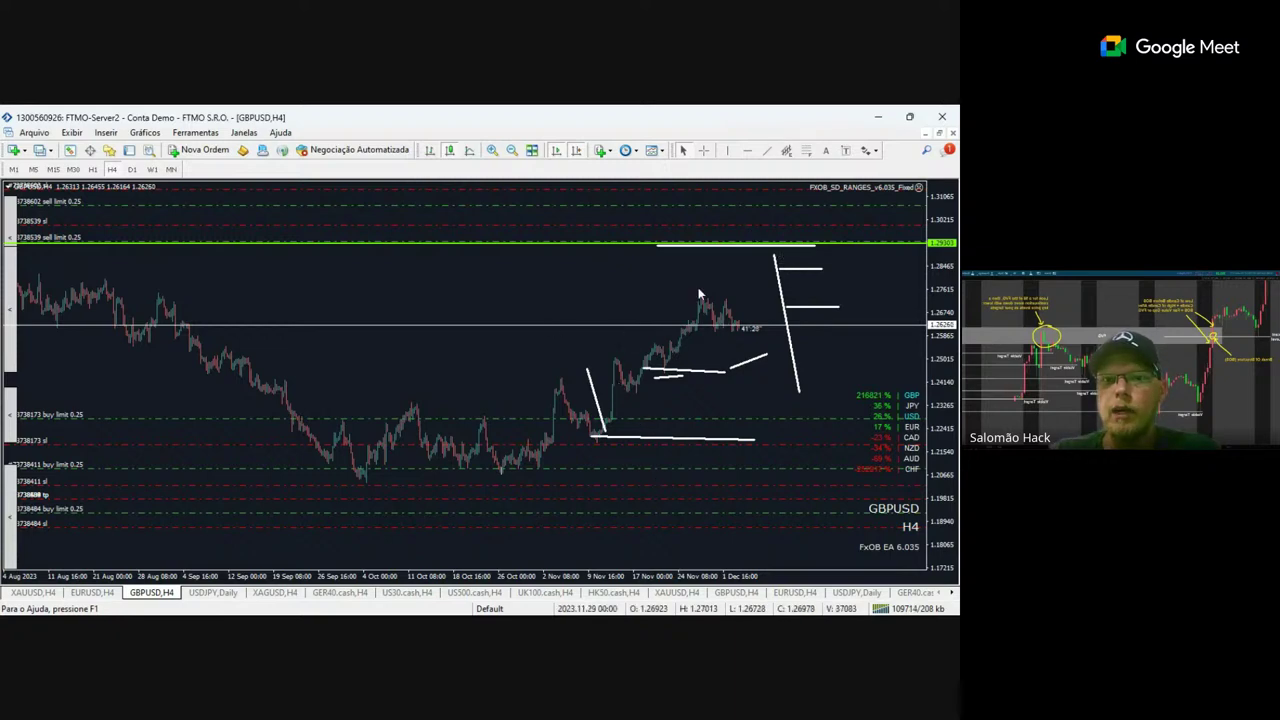
Draw a Fibonacci retracement from the late November high down to the mid-November low, and delete it.
click(808, 152)
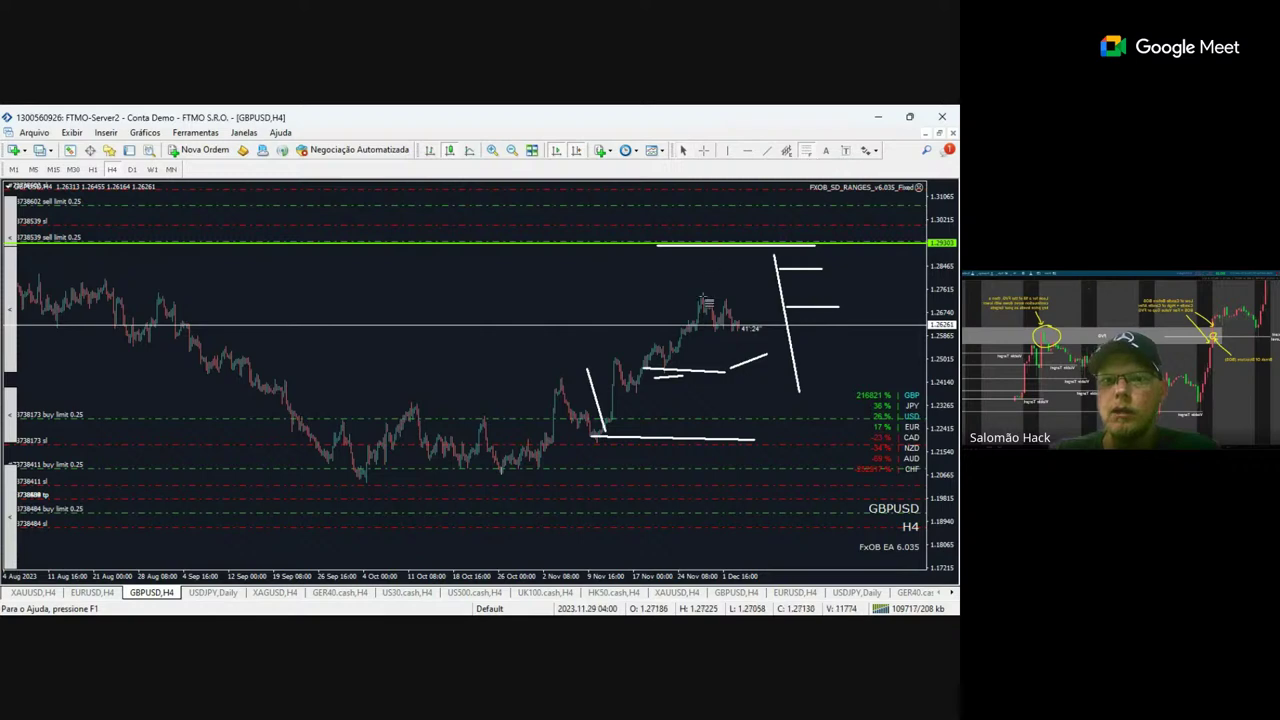
drag(705, 298, 595, 437)
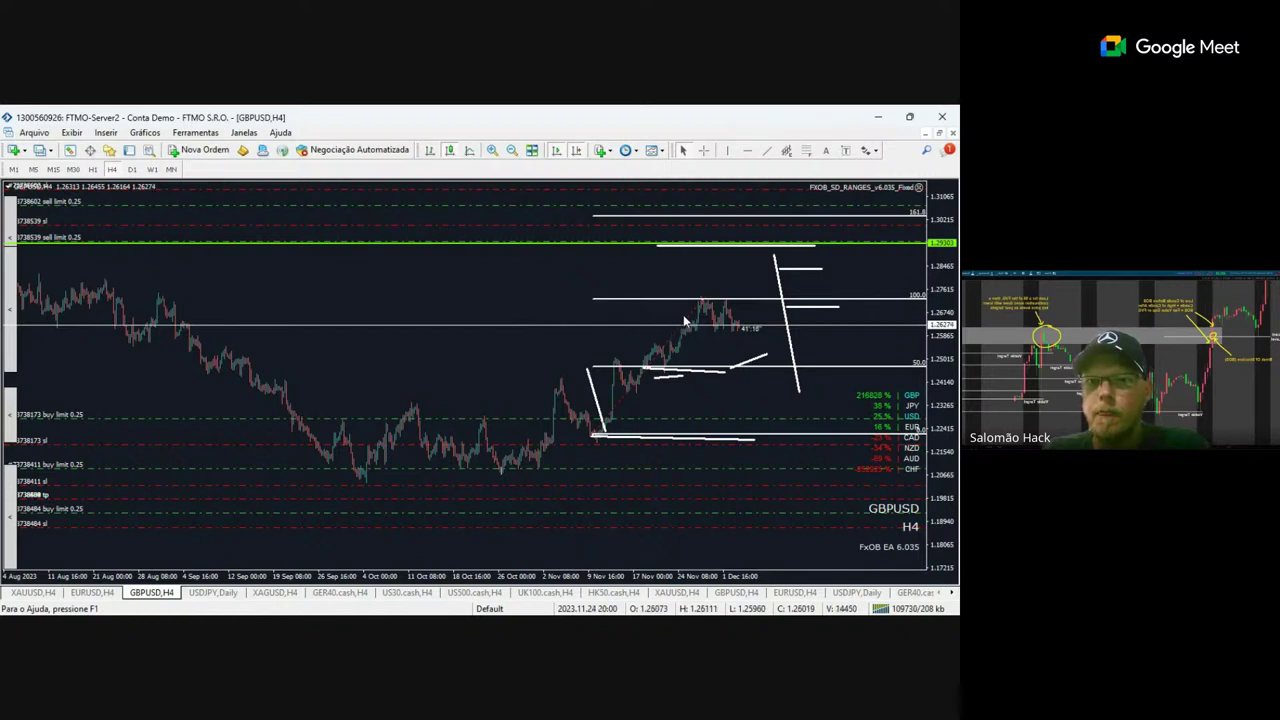
key(Delete)
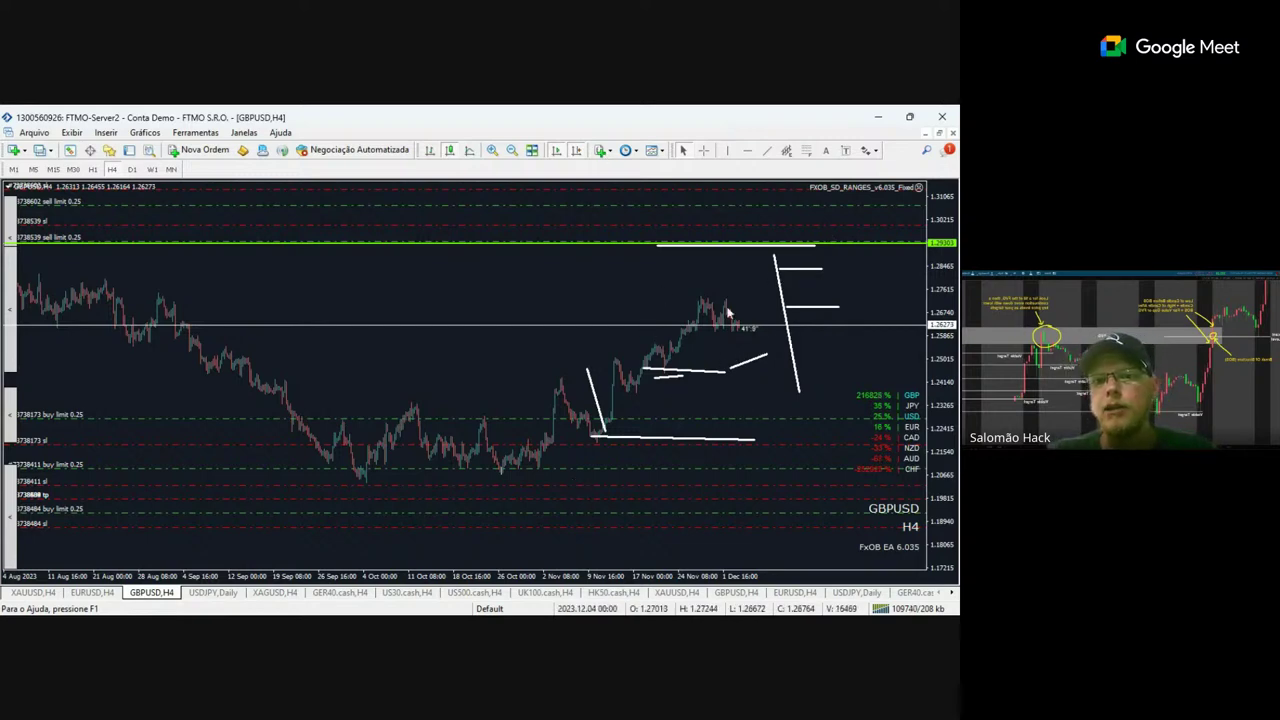
Measure the distance from the late November pullback low at about 1.244 down to the lower support line with the crosshair.
click(703, 150)
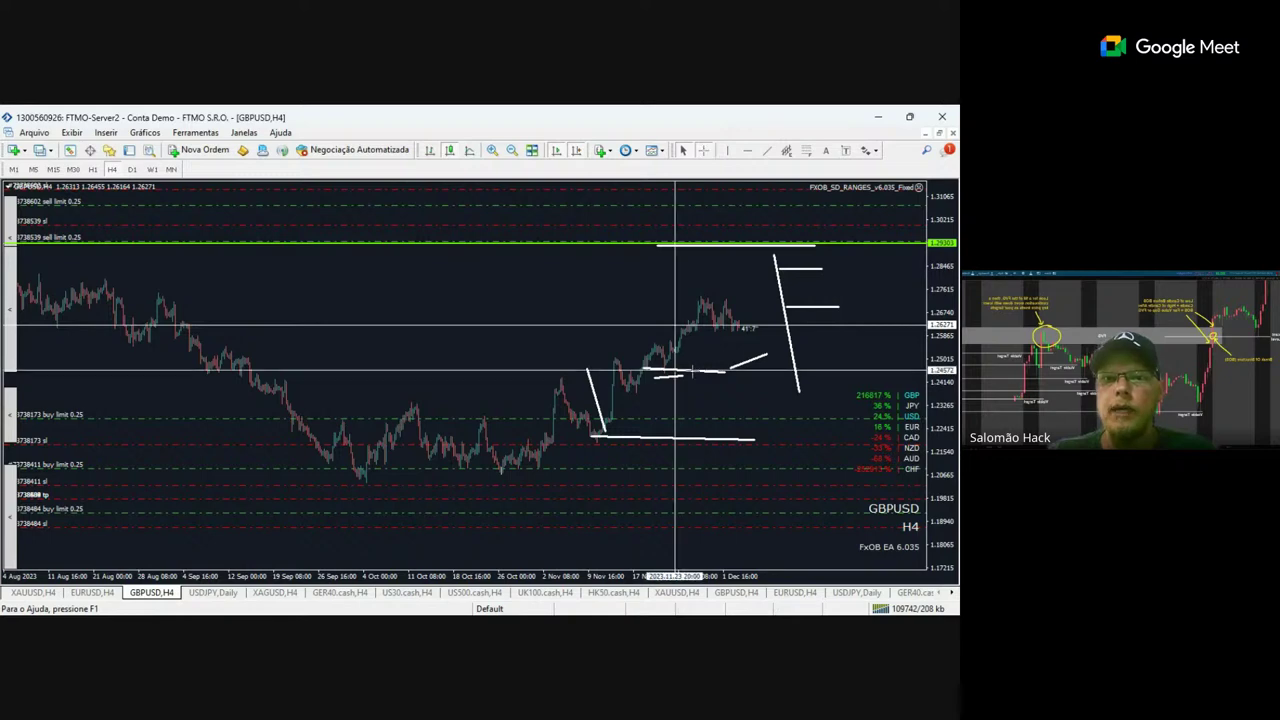
drag(665, 374, 620, 440)
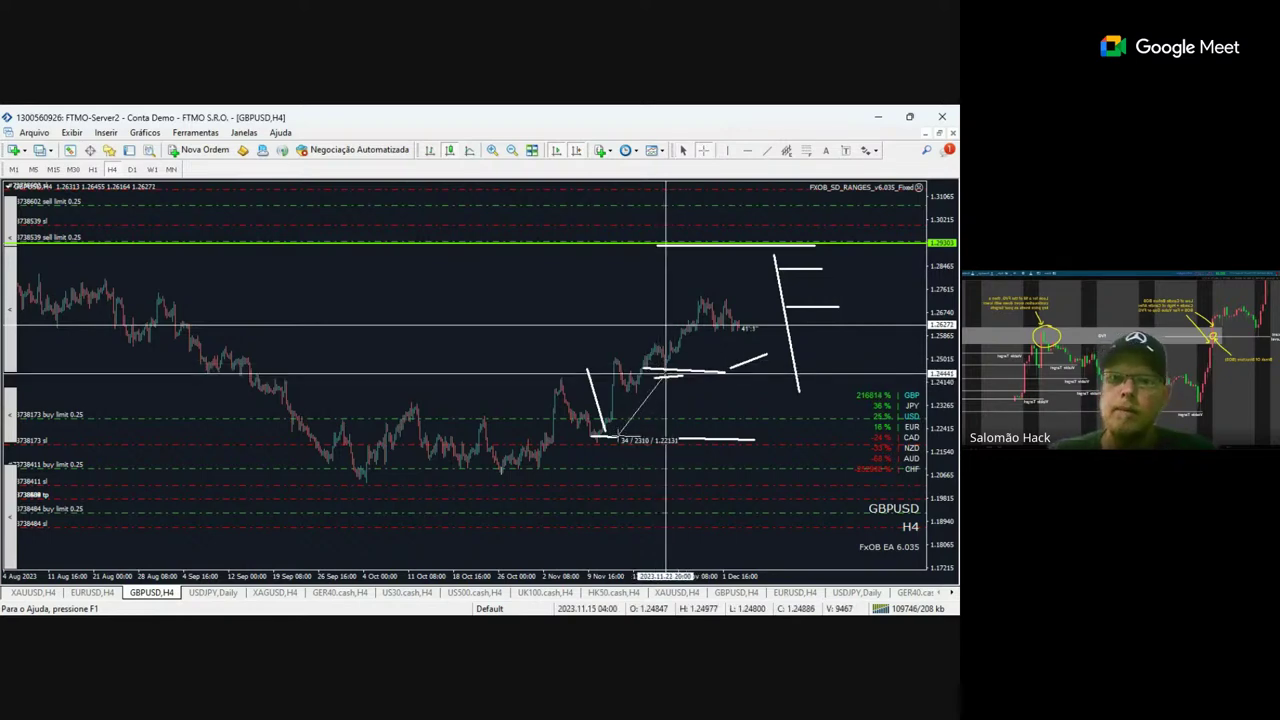
drag(620, 439, 611, 438)
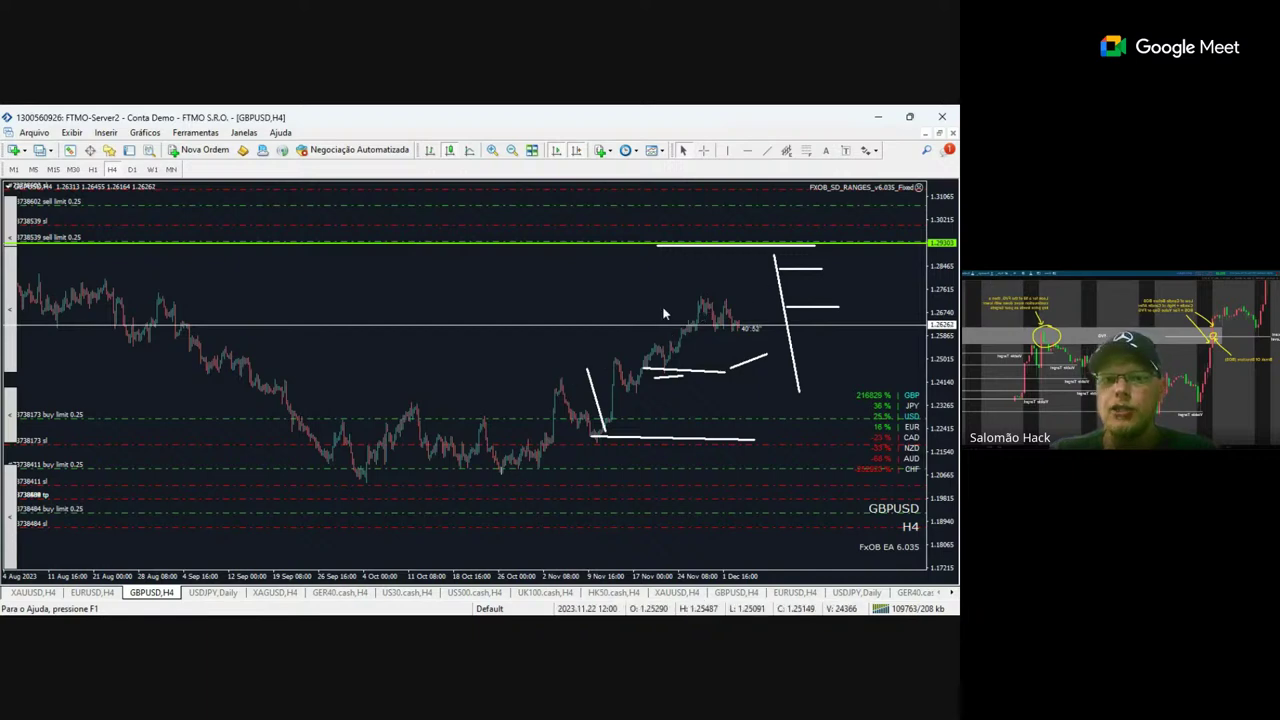
Delete the falling support line, the short marks and the two steep lines, keeping the upper level lines and the lower support line.
double_click(705, 373)
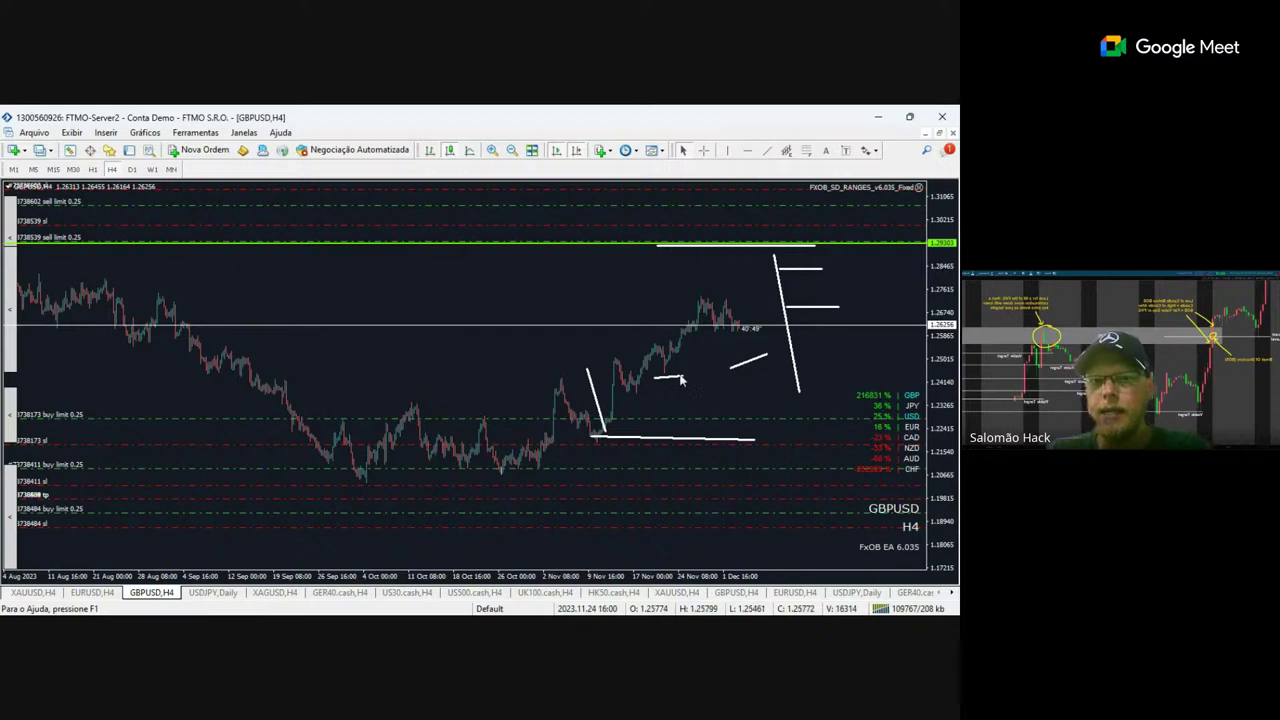
key(Delete)
double_click(747, 362)
key(Delete)
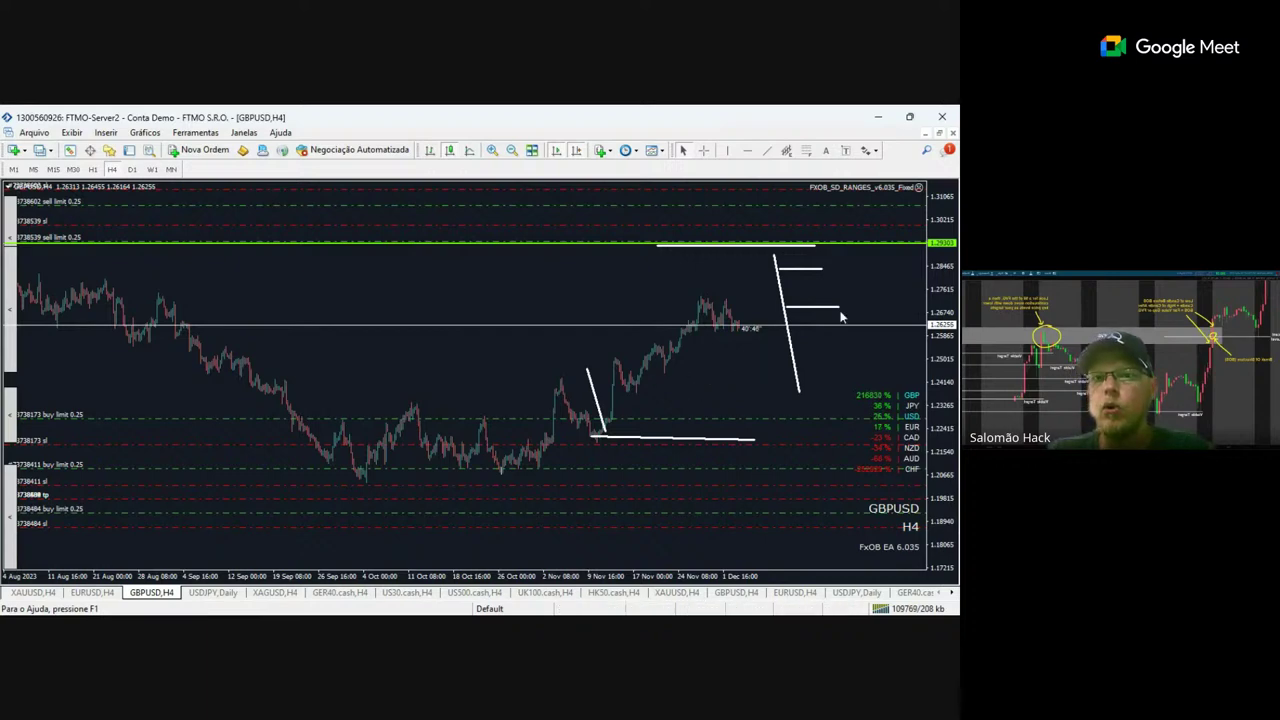
key(Delete)
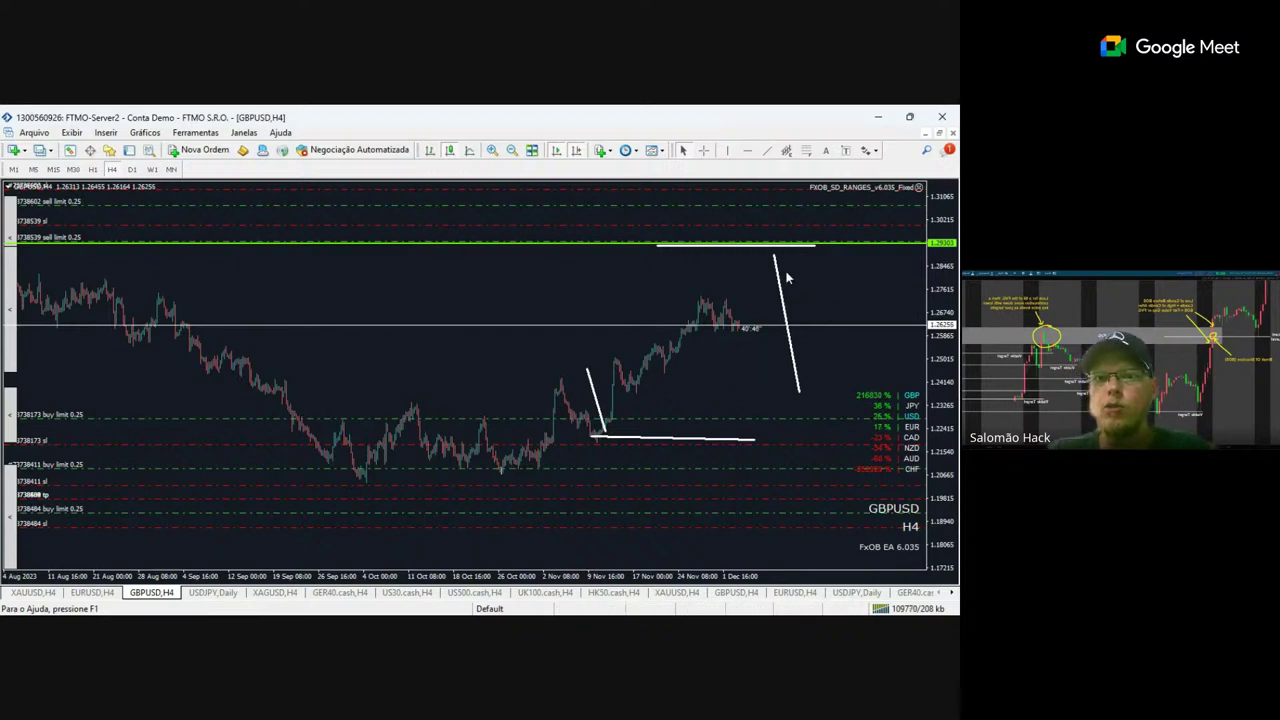
double_click(777, 274)
key(Delete)
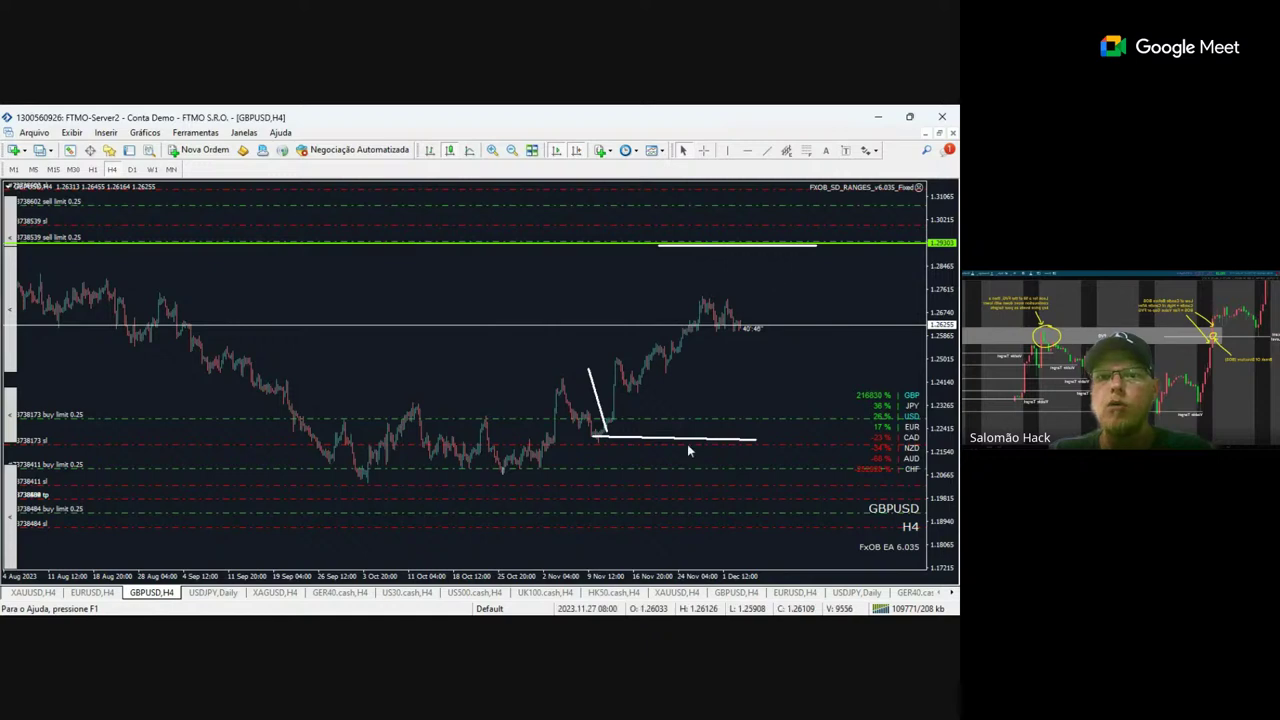
double_click(591, 387)
key(Delete)
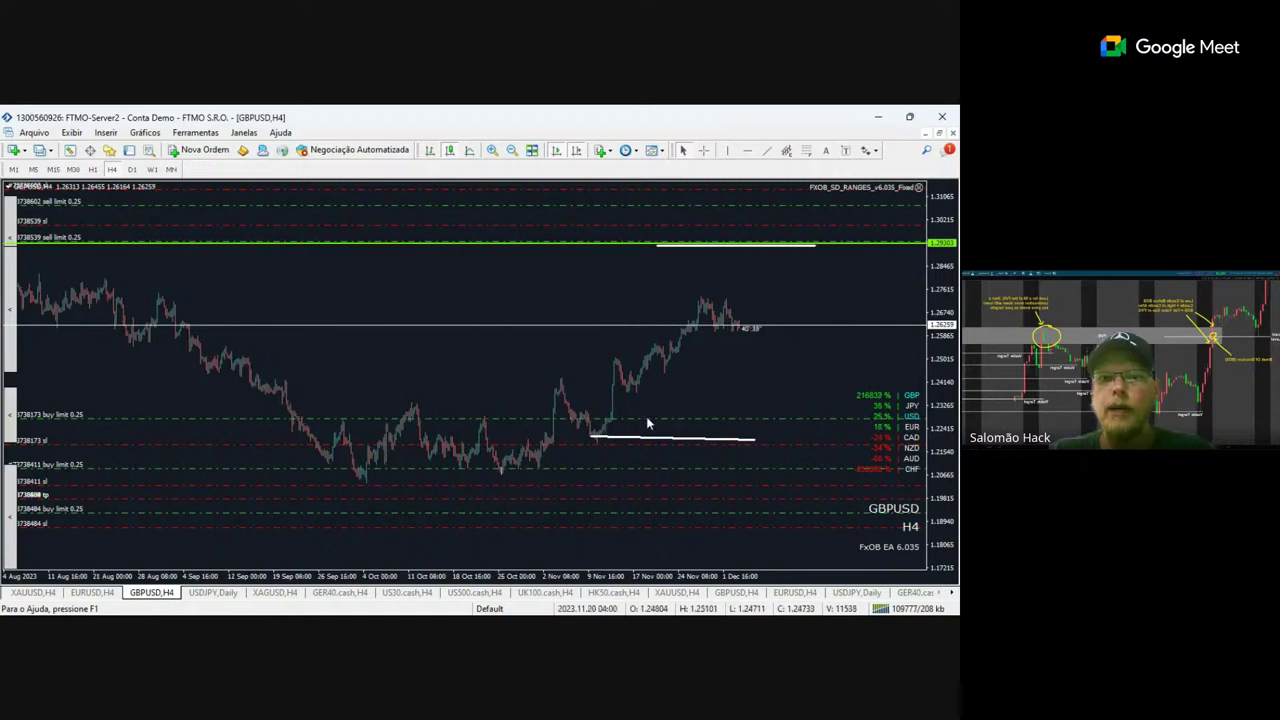
Level the lower support line at about 1.221, and mark the pullback lows at about 1.238 and 1.246 with short lines.
double_click(754, 438)
drag(754, 438, 760, 441)
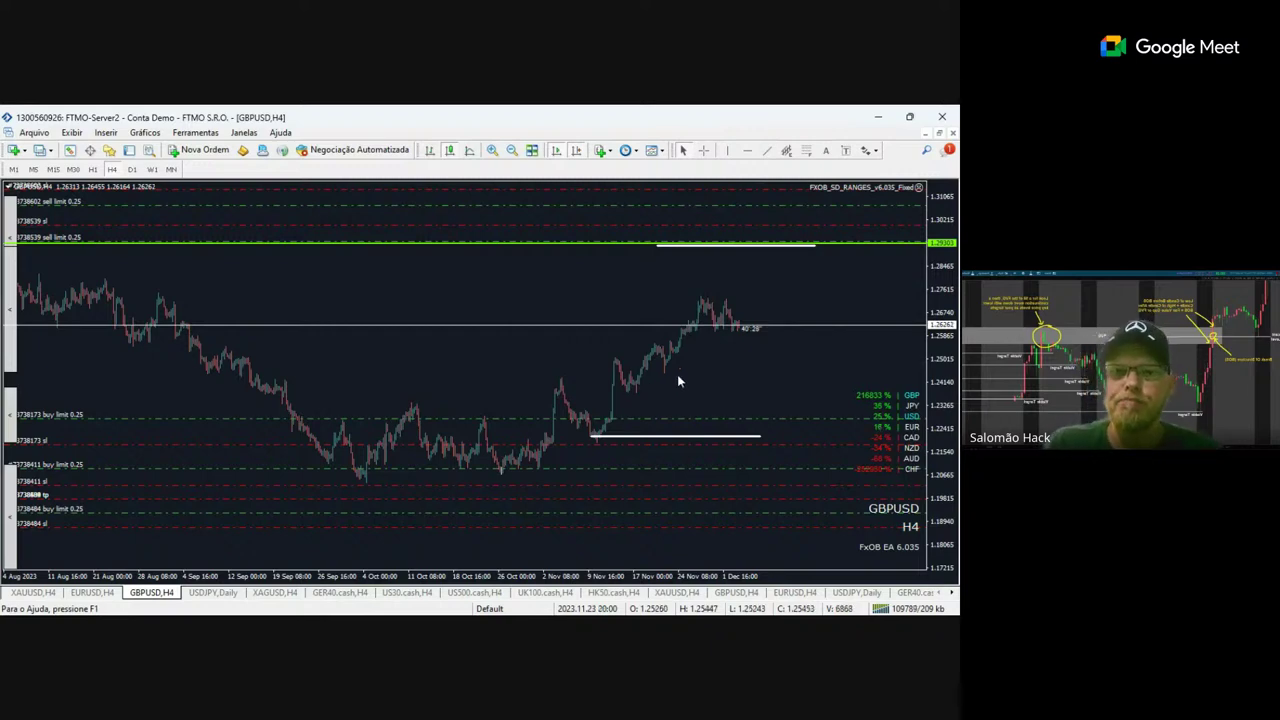
click(766, 151)
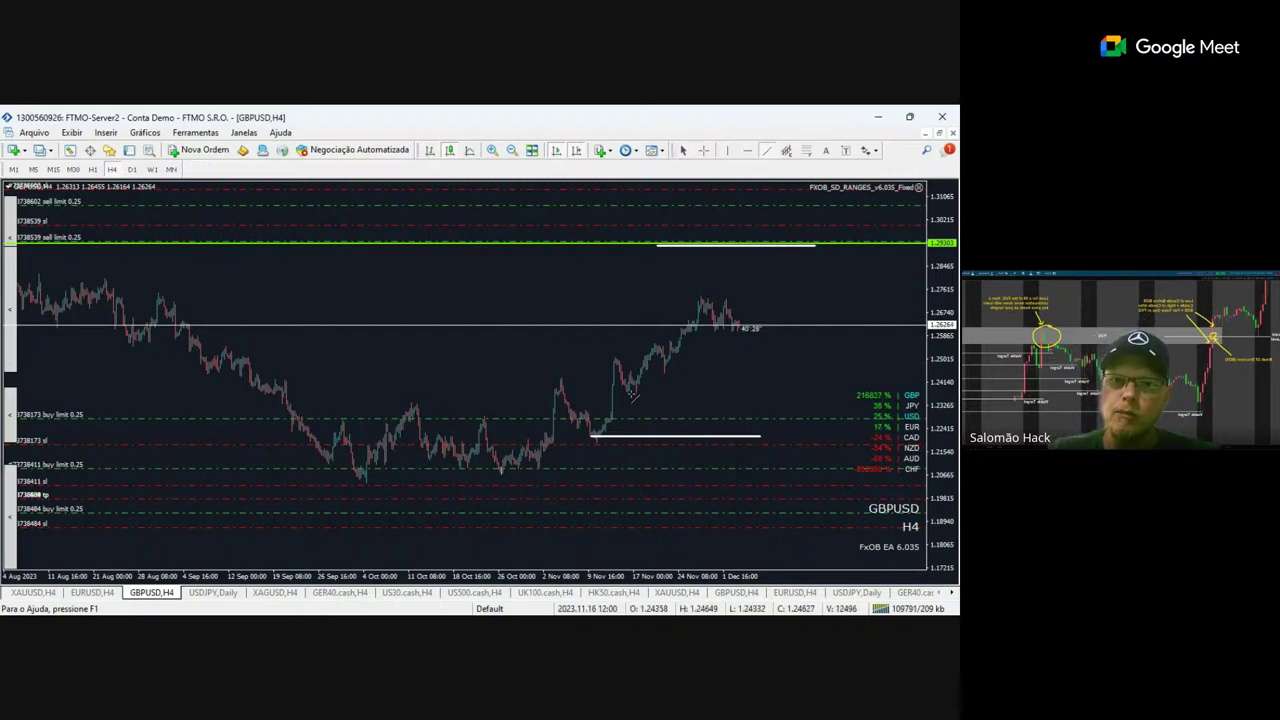
mouse_move(666, 393)
mouse_down()
mouse_move(628, 389)
mouse_move(662, 371)
mouse_up()
click(766, 151)
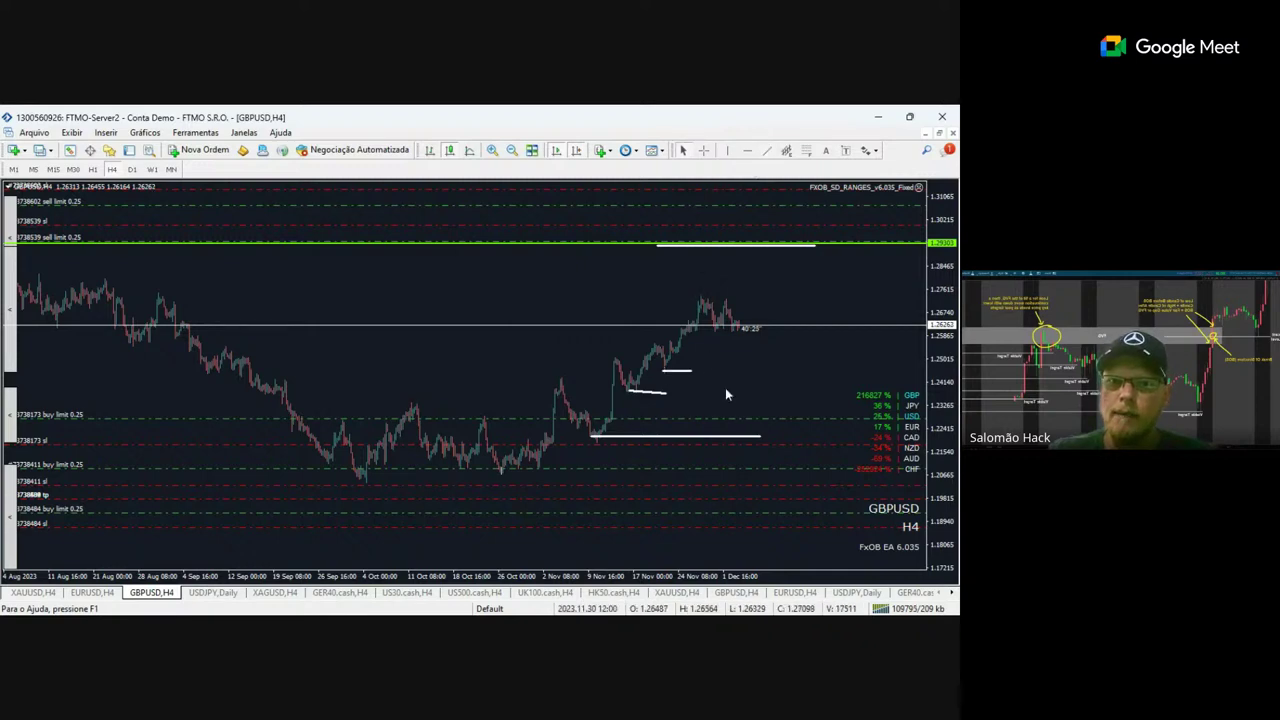
Draw short rising lines from about 1.242 to 1.256, from 1.237 to 1.239, and from the support line's end up to about 1.232.
click(766, 151)
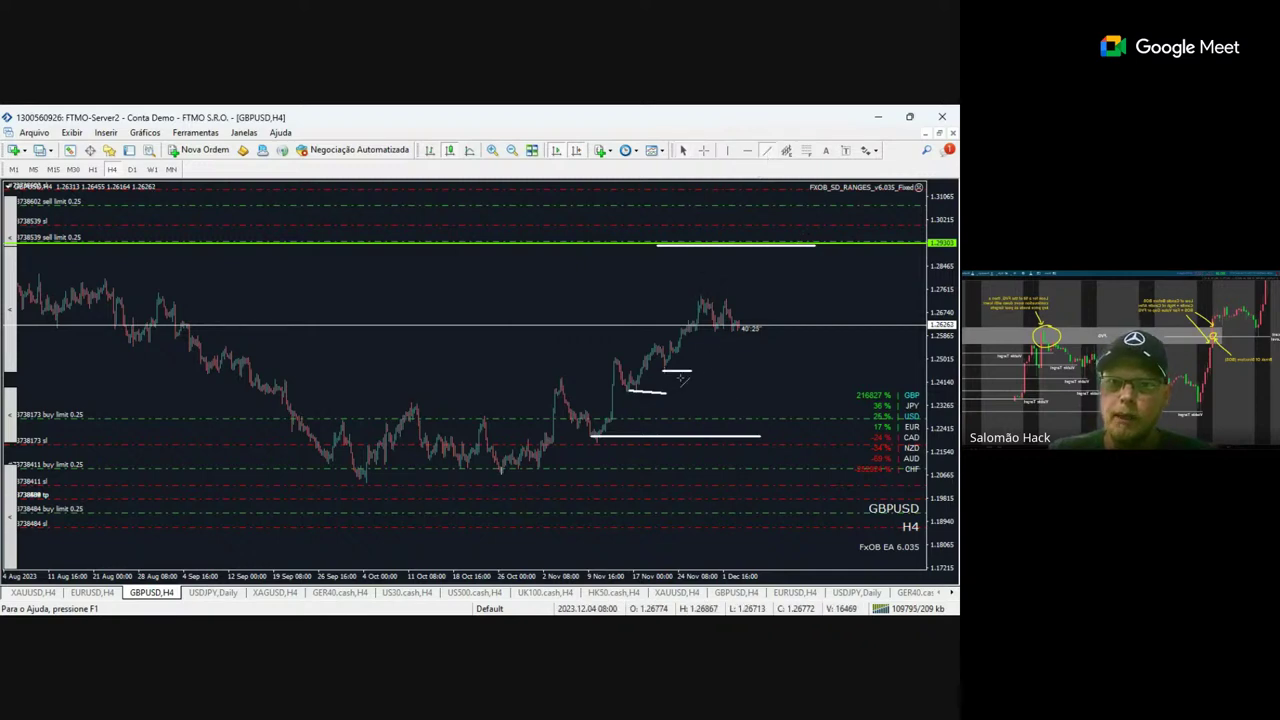
drag(684, 380, 702, 342)
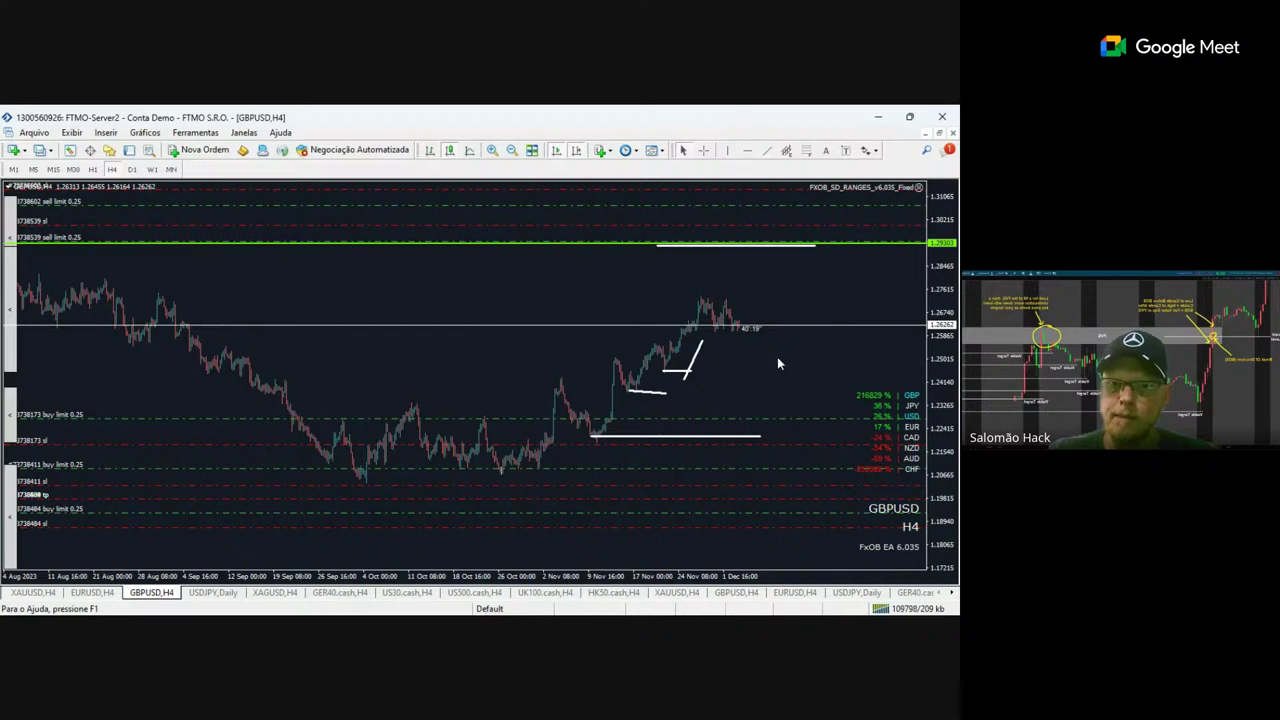
click(766, 151)
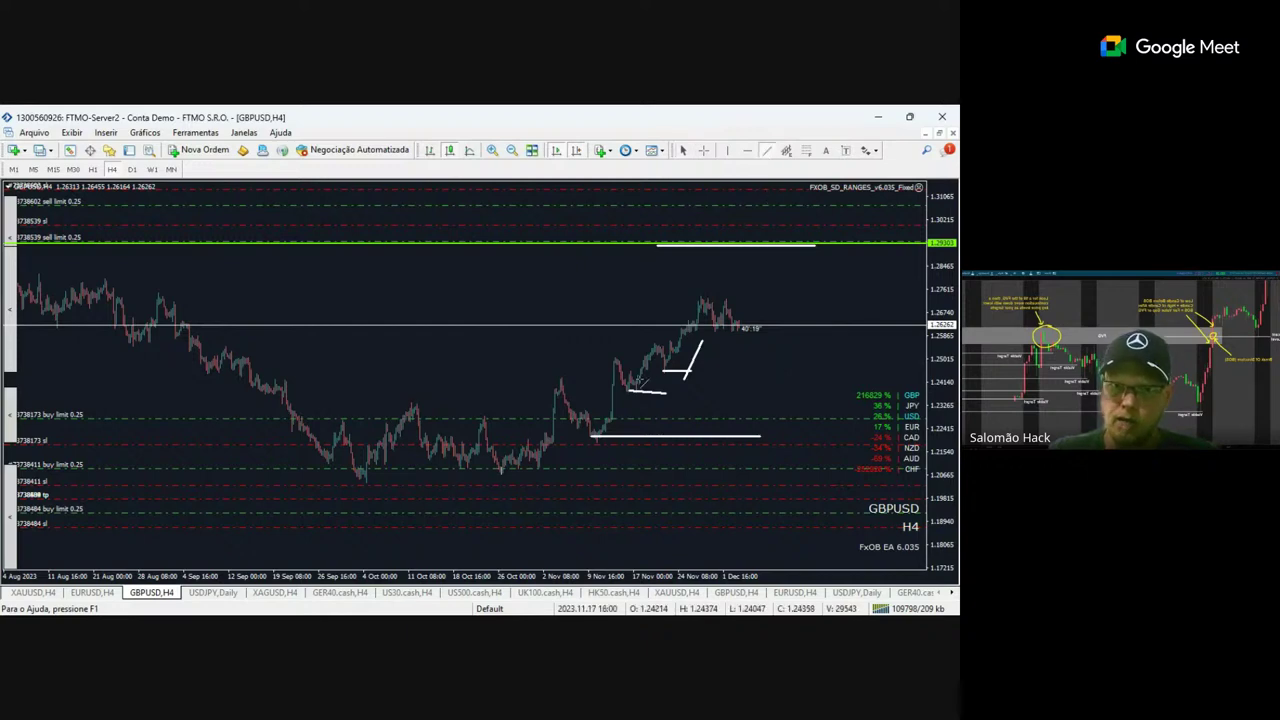
drag(702, 389, 679, 395)
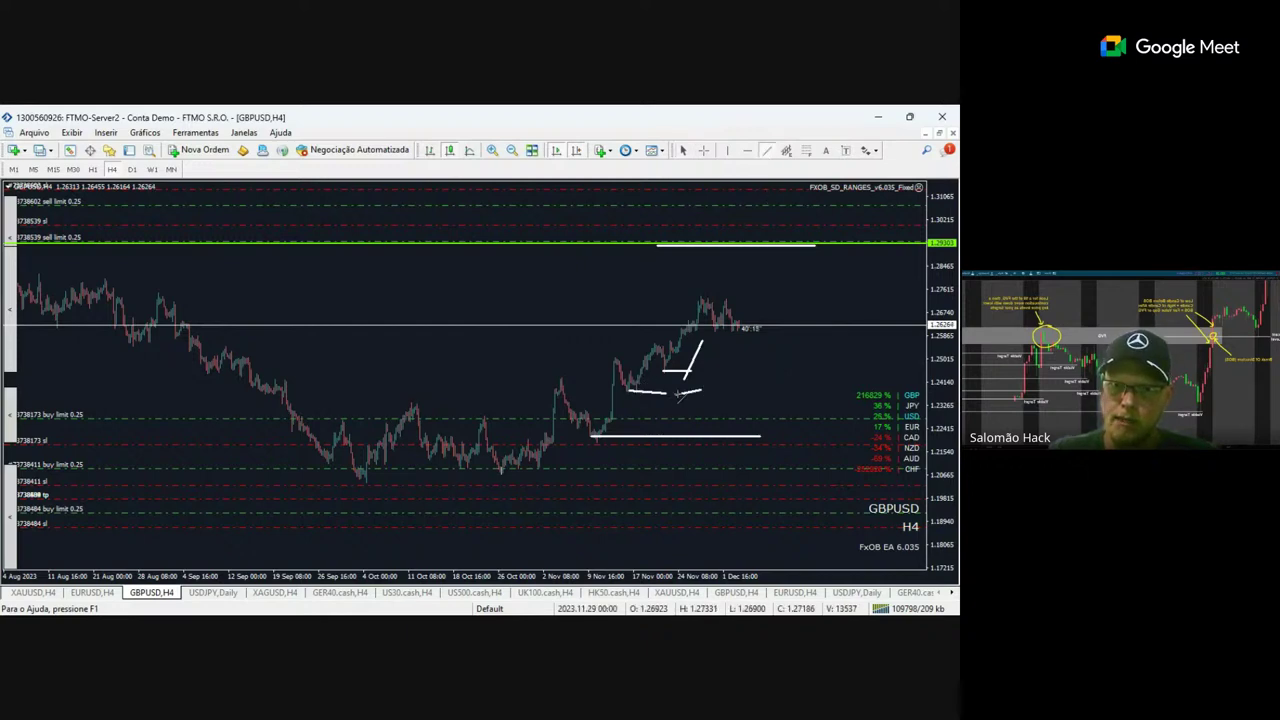
click(766, 151)
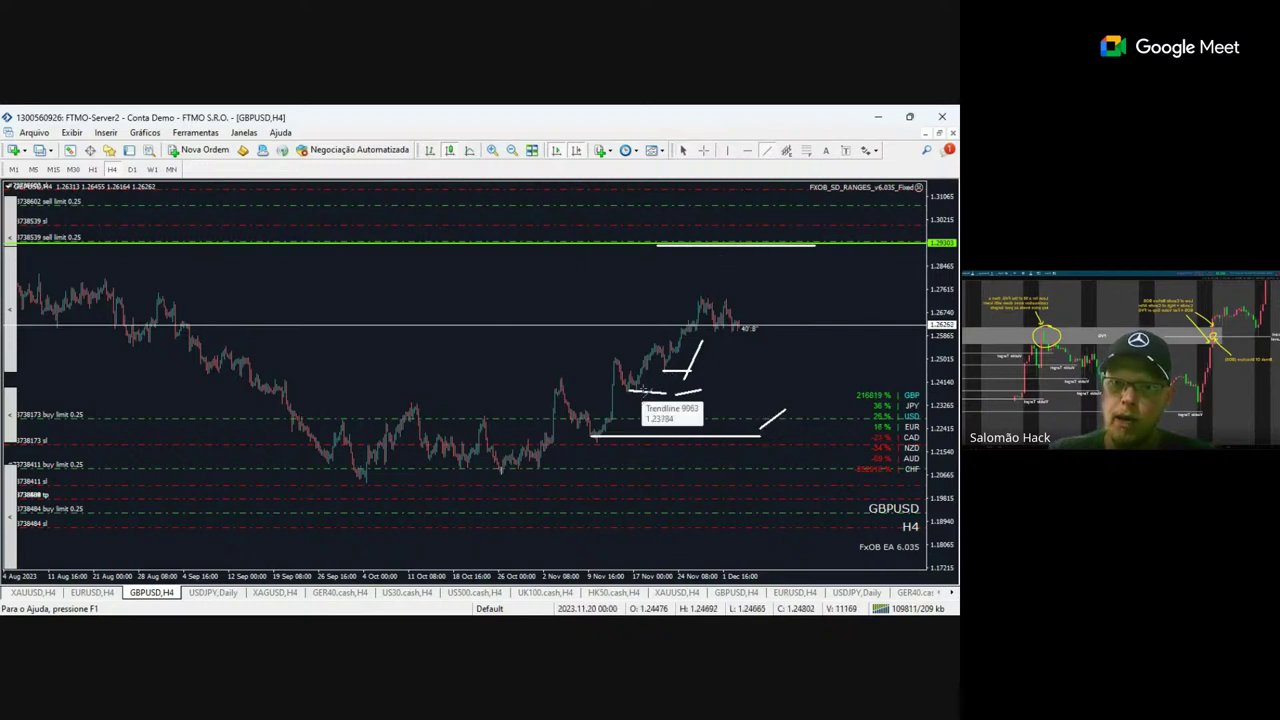
Draw a long rising line from about 1.242 to the 1.293 level, plus near-level lines at about 1.275 and 1.267.
drag(646, 382, 750, 243)
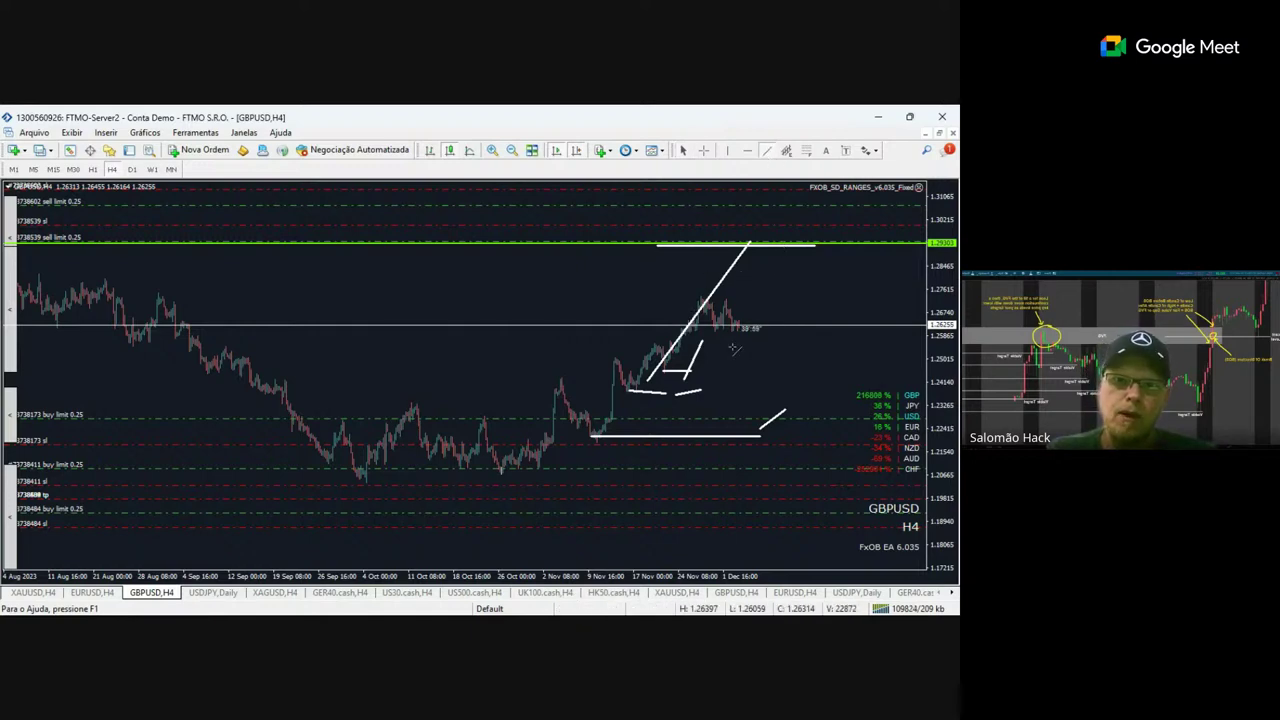
drag(676, 291, 807, 295)
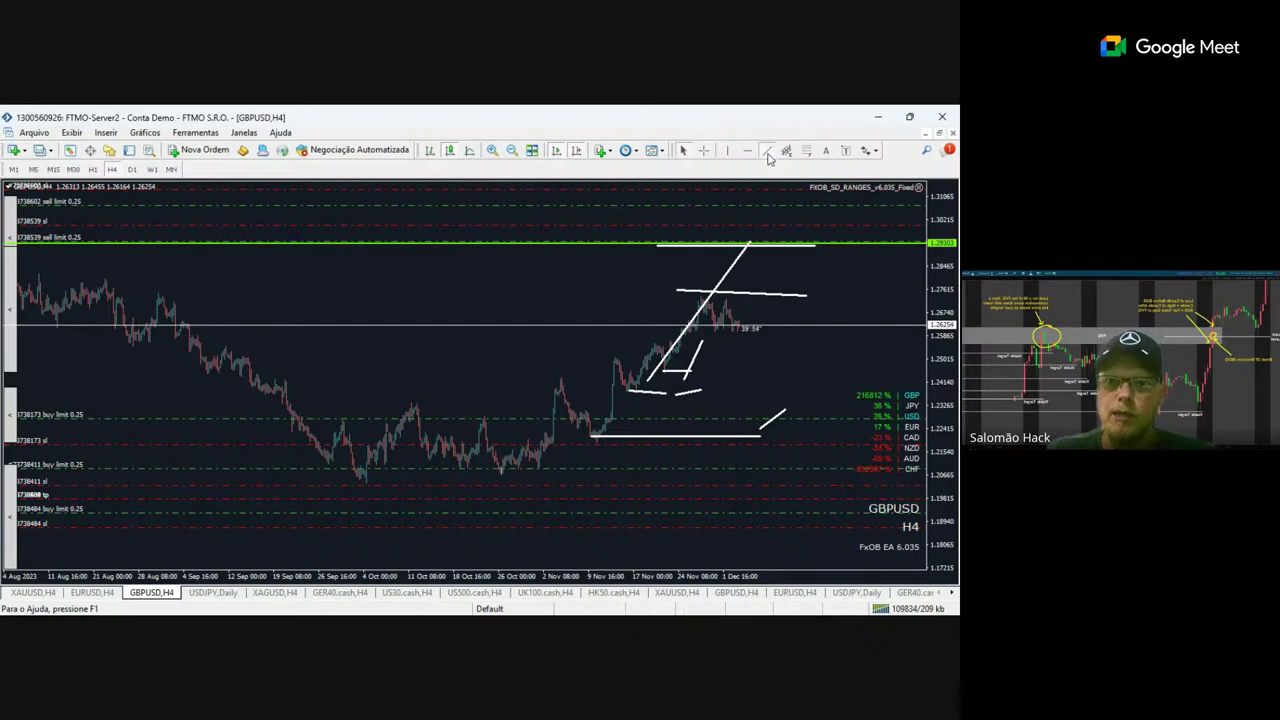
drag(756, 311, 830, 317)
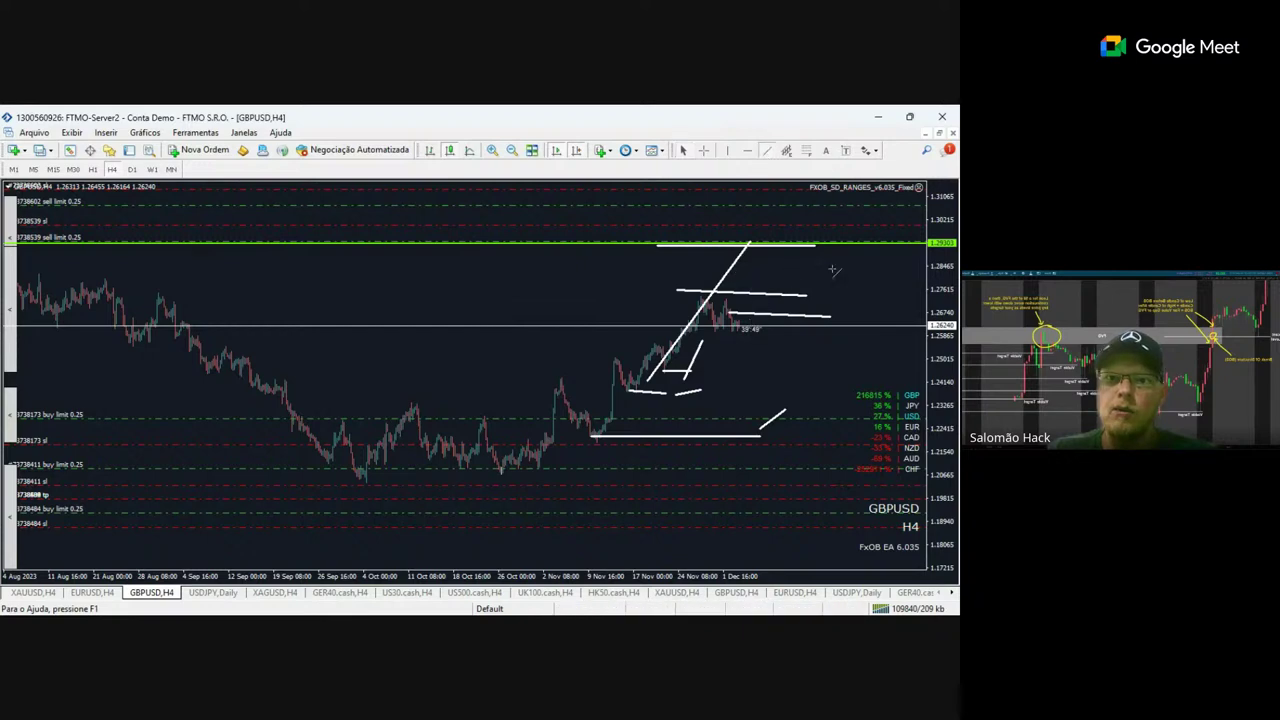
Draw rising lines from about 1.274 to 1.283 and 1.240 to 1.278, and upright lines spanning the upper range and the lower support range.
drag(833, 270, 770, 294)
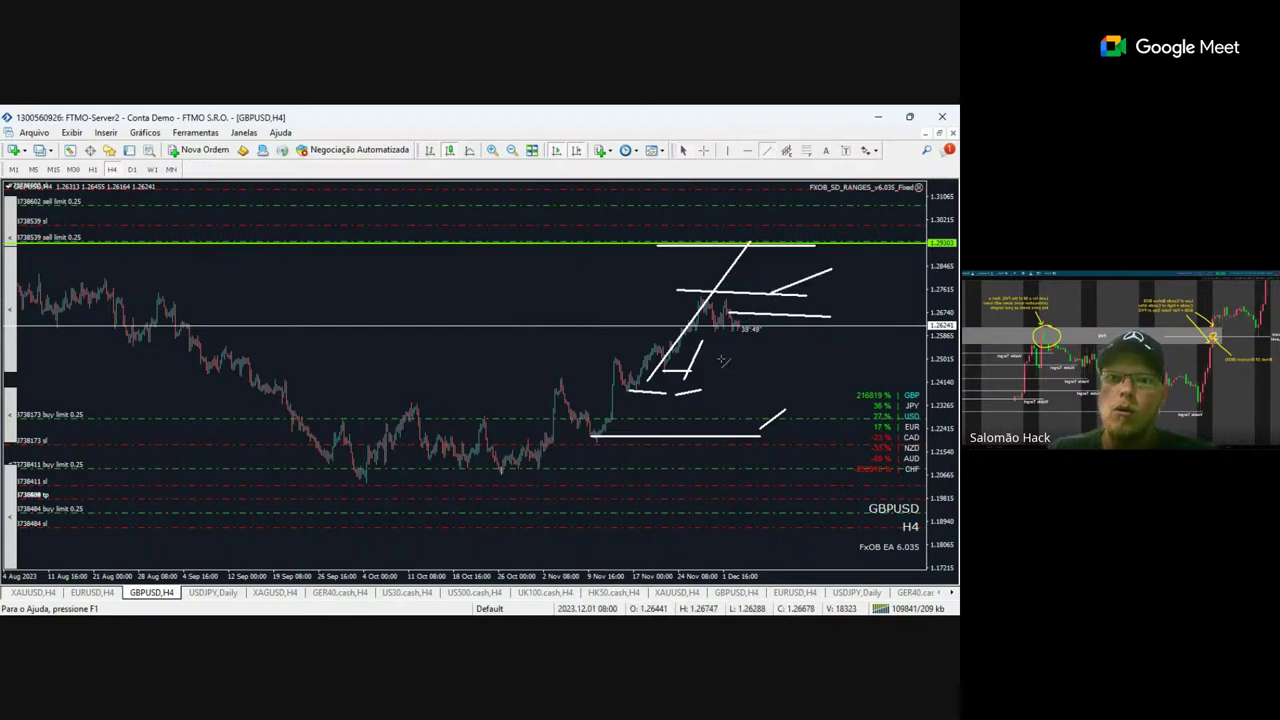
drag(716, 385, 780, 290)
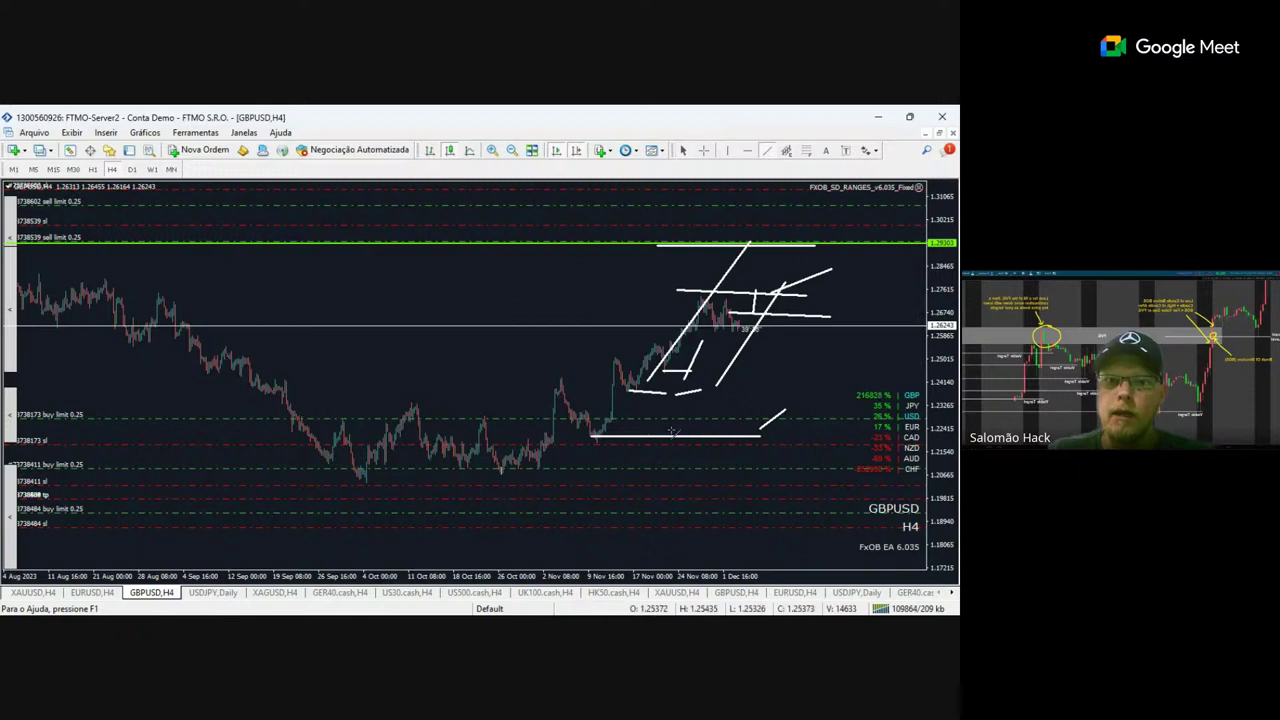
drag(645, 393, 645, 437)
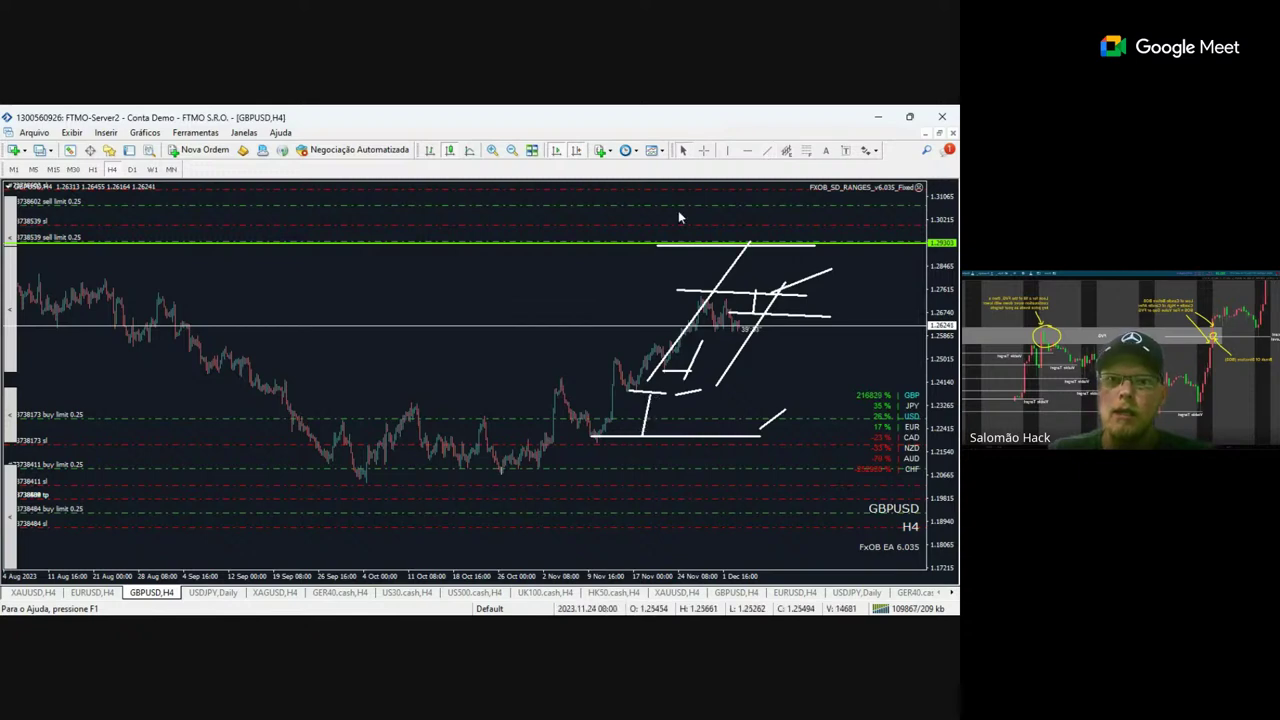
Measure the upper and lower ranges with the crosshair, and draw a falling line from about 1.251 to 1.245 above the mid-November pullback.
click(703, 150)
drag(750, 287, 754, 292)
click(703, 150)
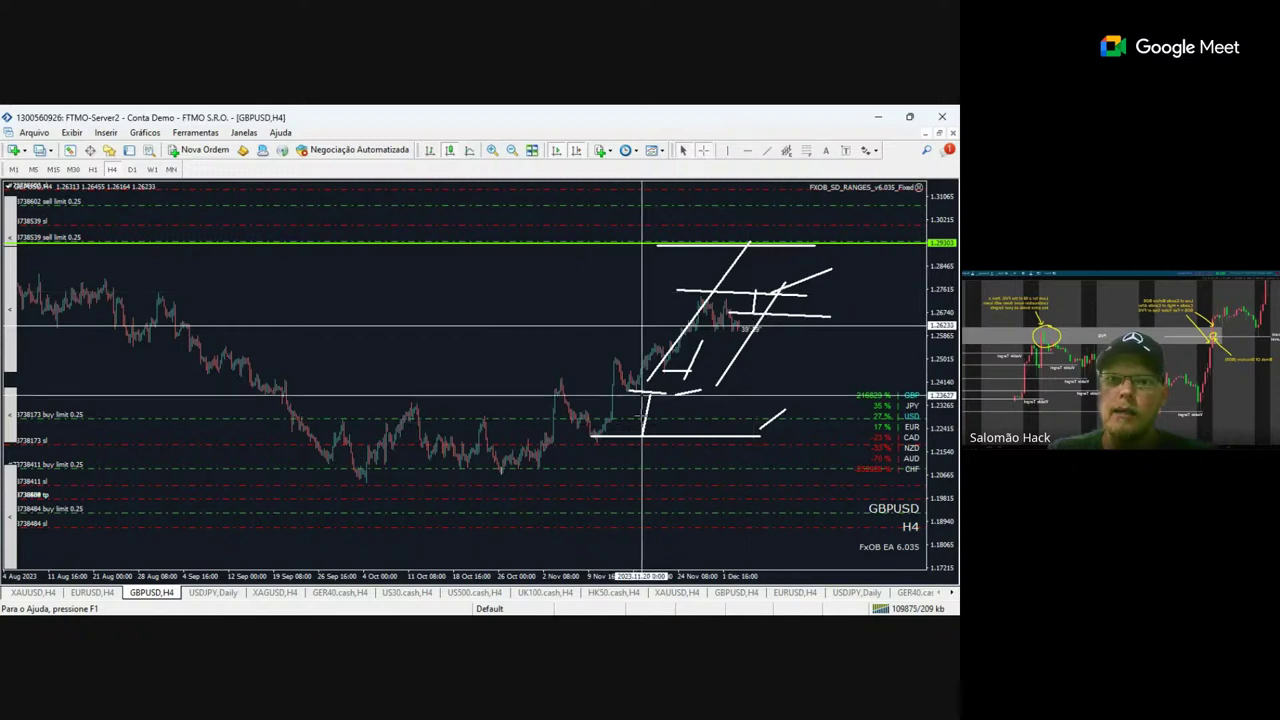
drag(642, 391, 633, 438)
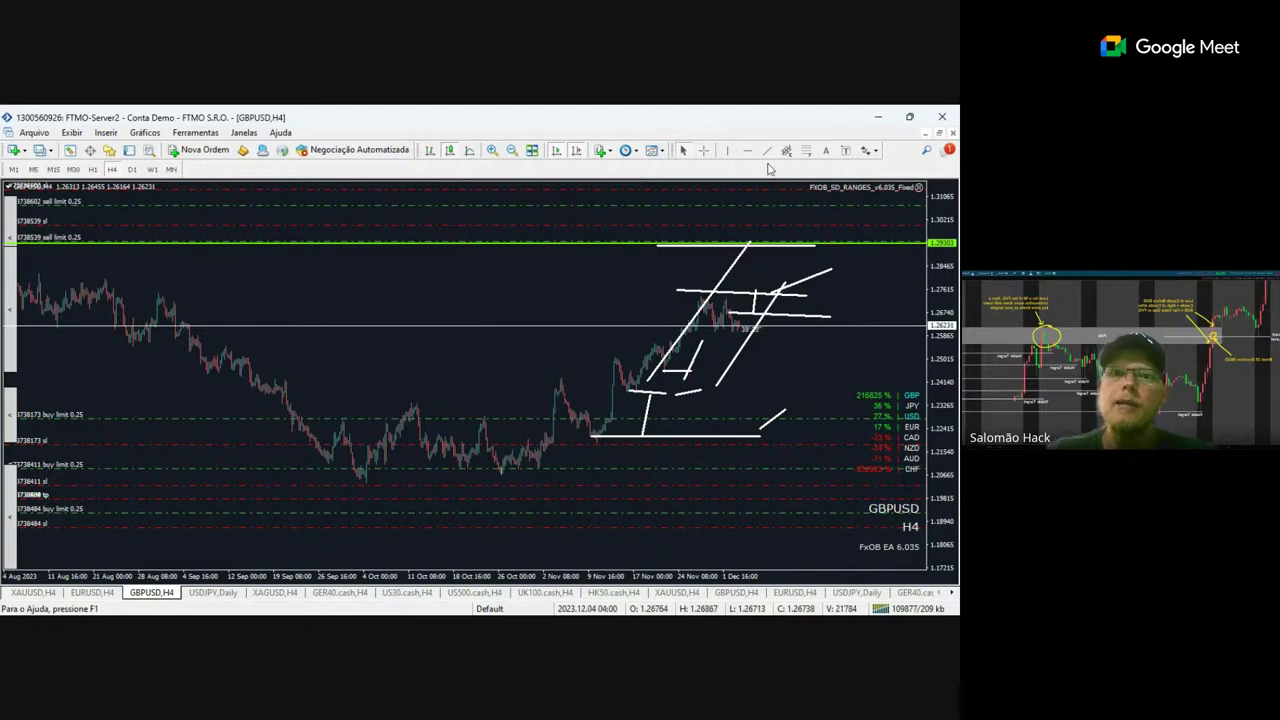
drag(580, 358, 690, 372)
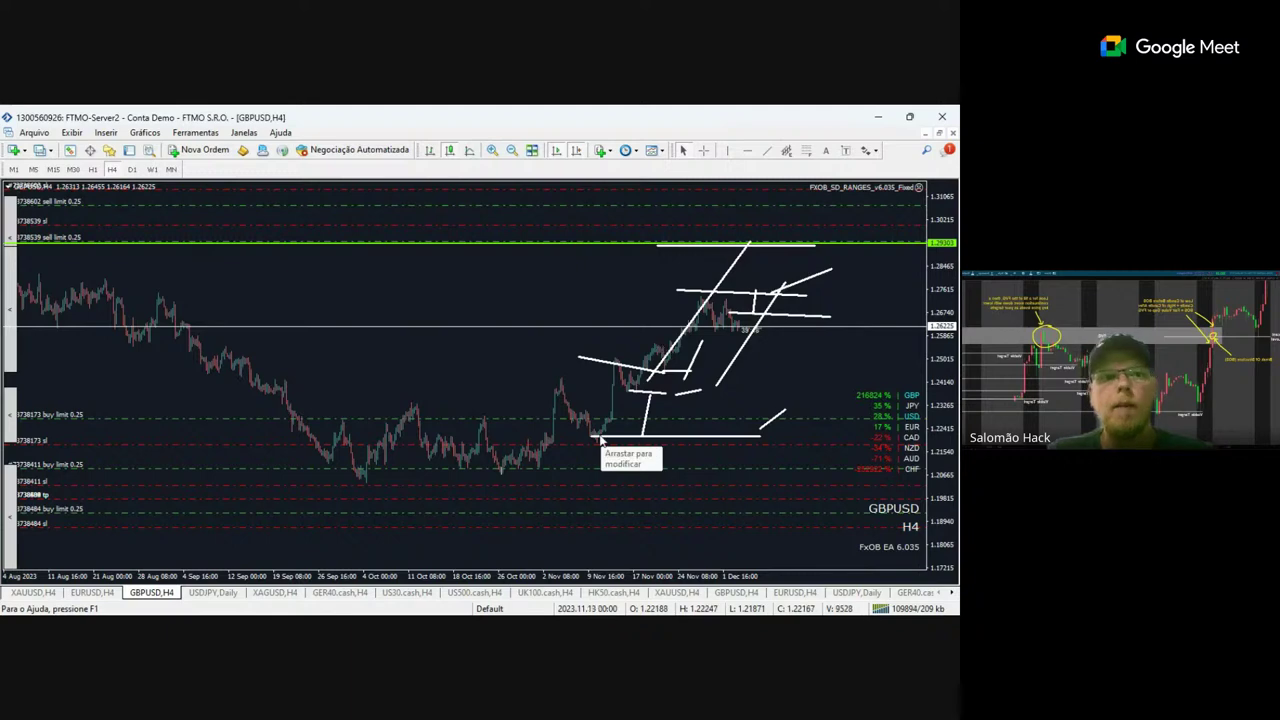
Clear the drawings from the GBPUSD chart by switching its timeframe to D1 and back to H4.
click(131, 169)
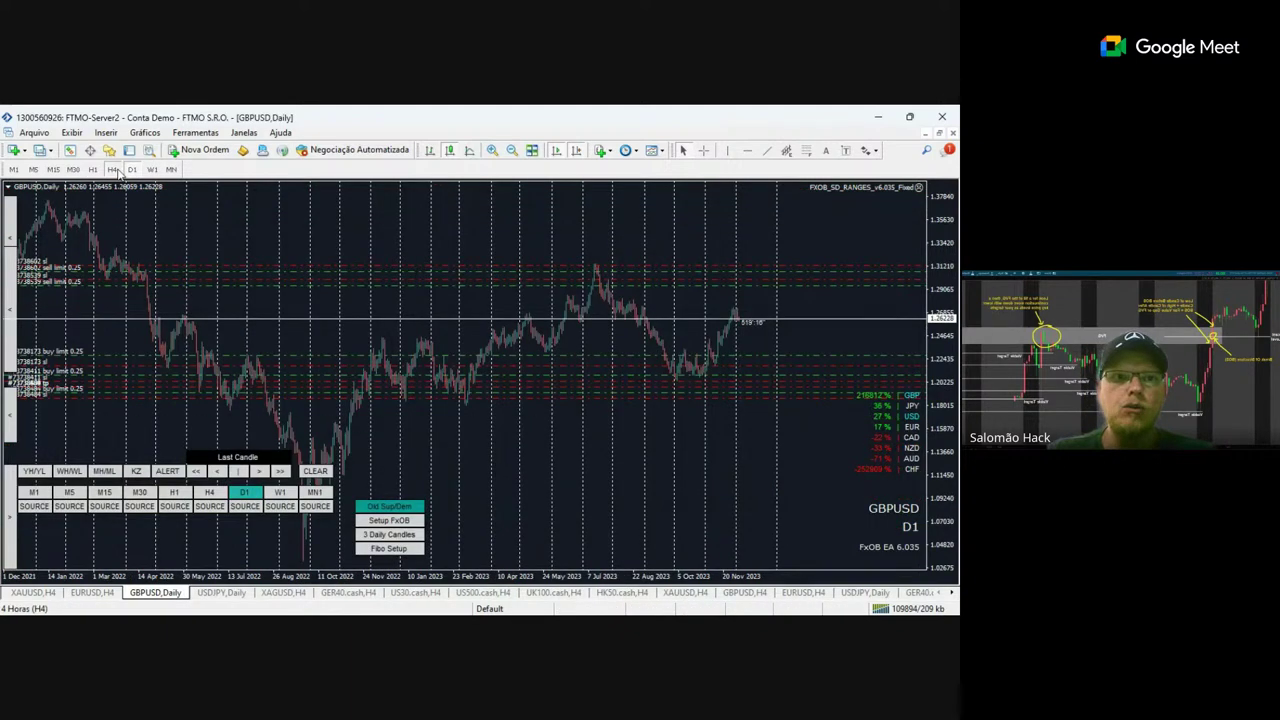
click(113, 169)
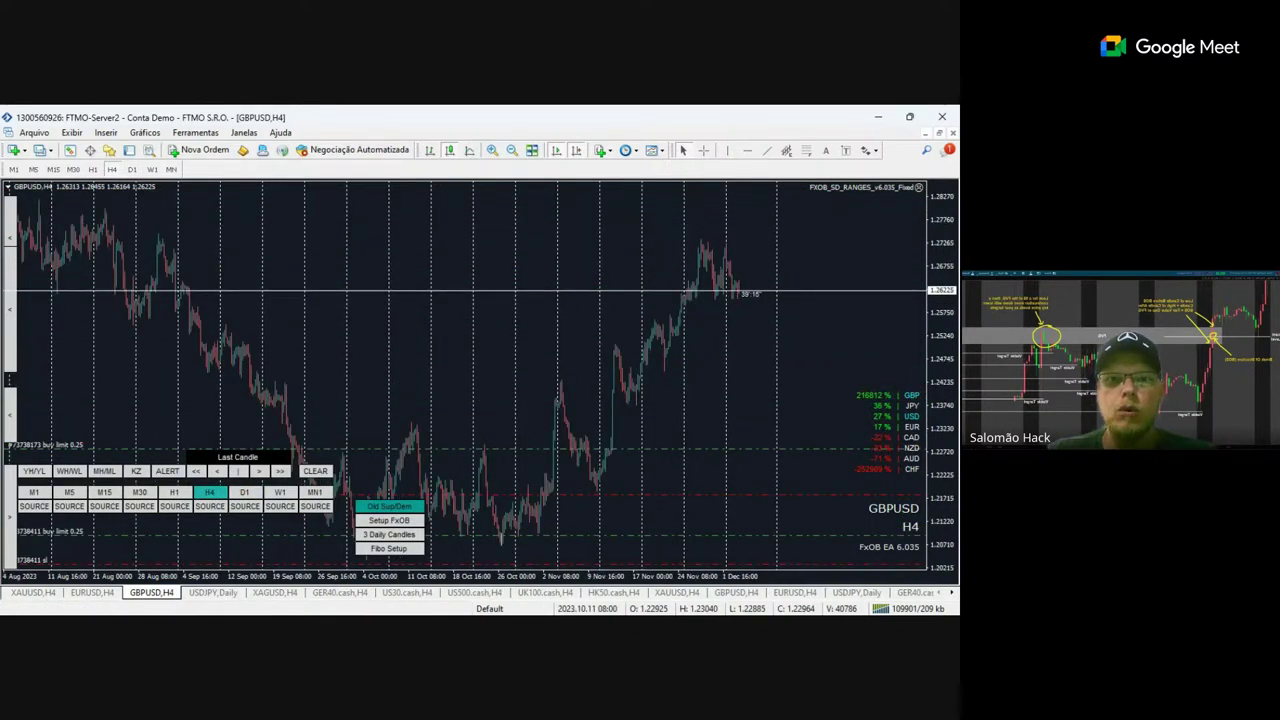
Hide the period separators in the chart properties and collapse the indicator's timeframe and setup panel.
key(F8)
click(524, 386)
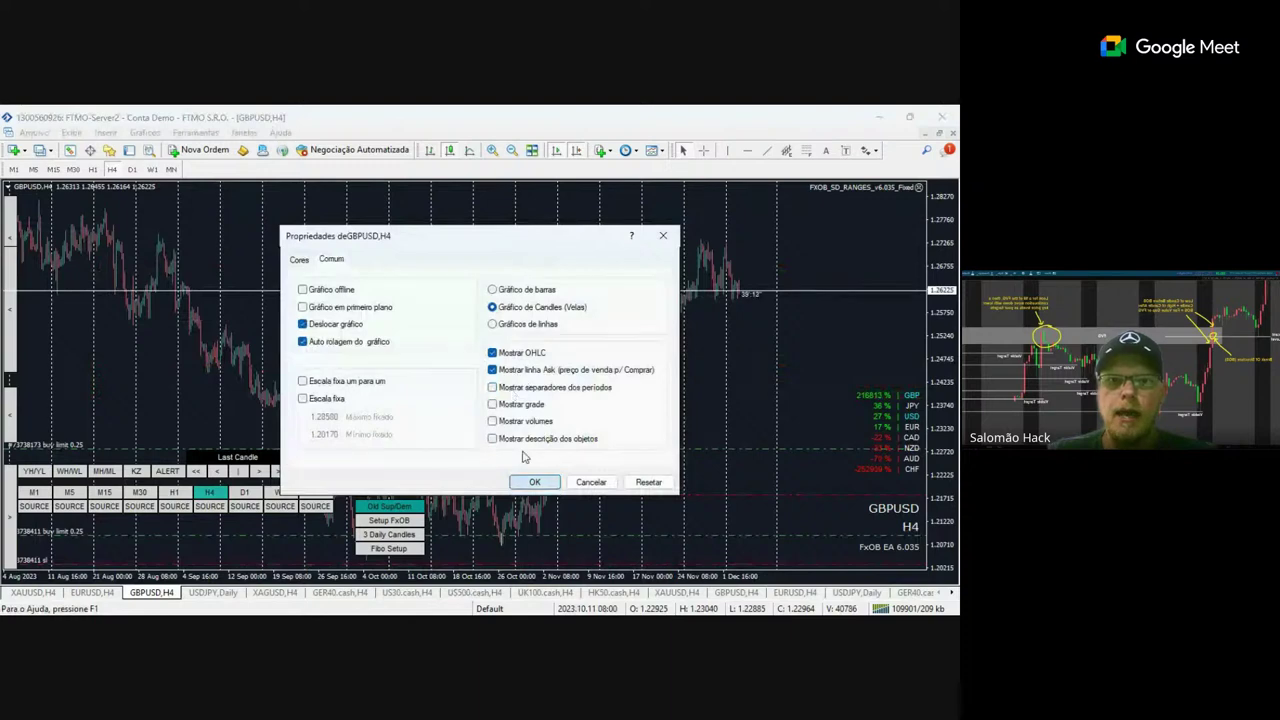
click(532, 481)
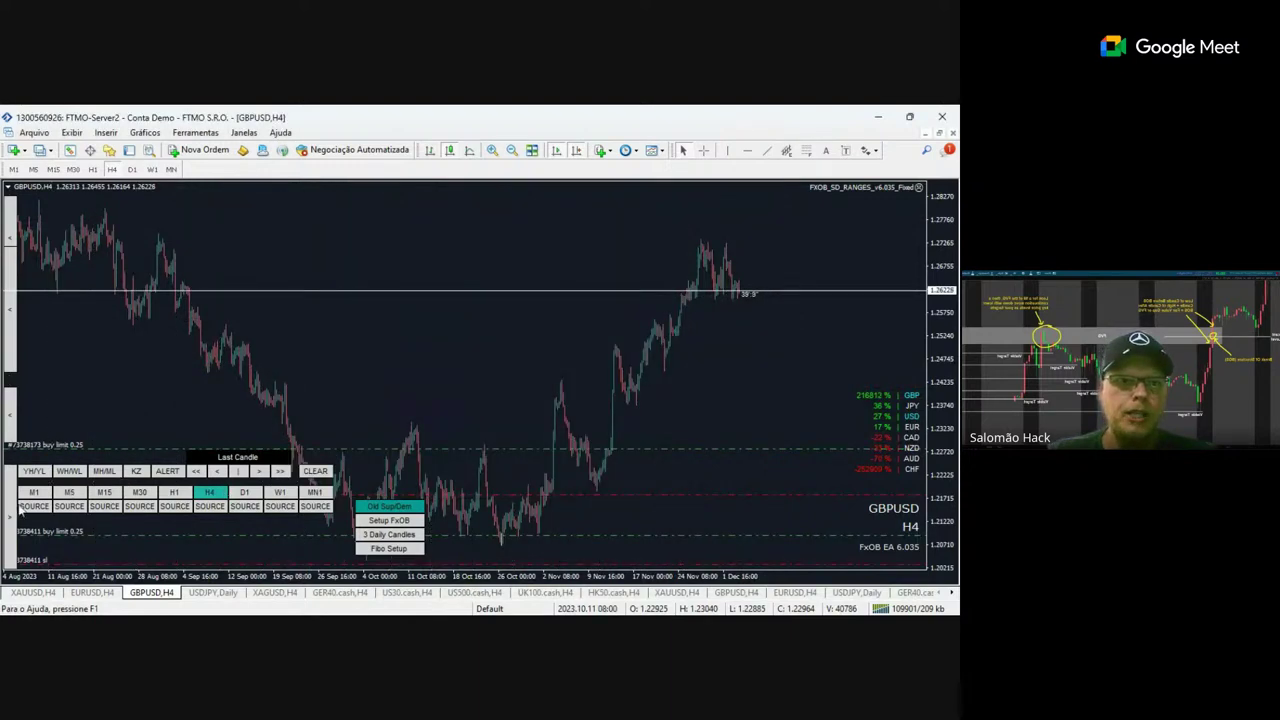
click(18, 509)
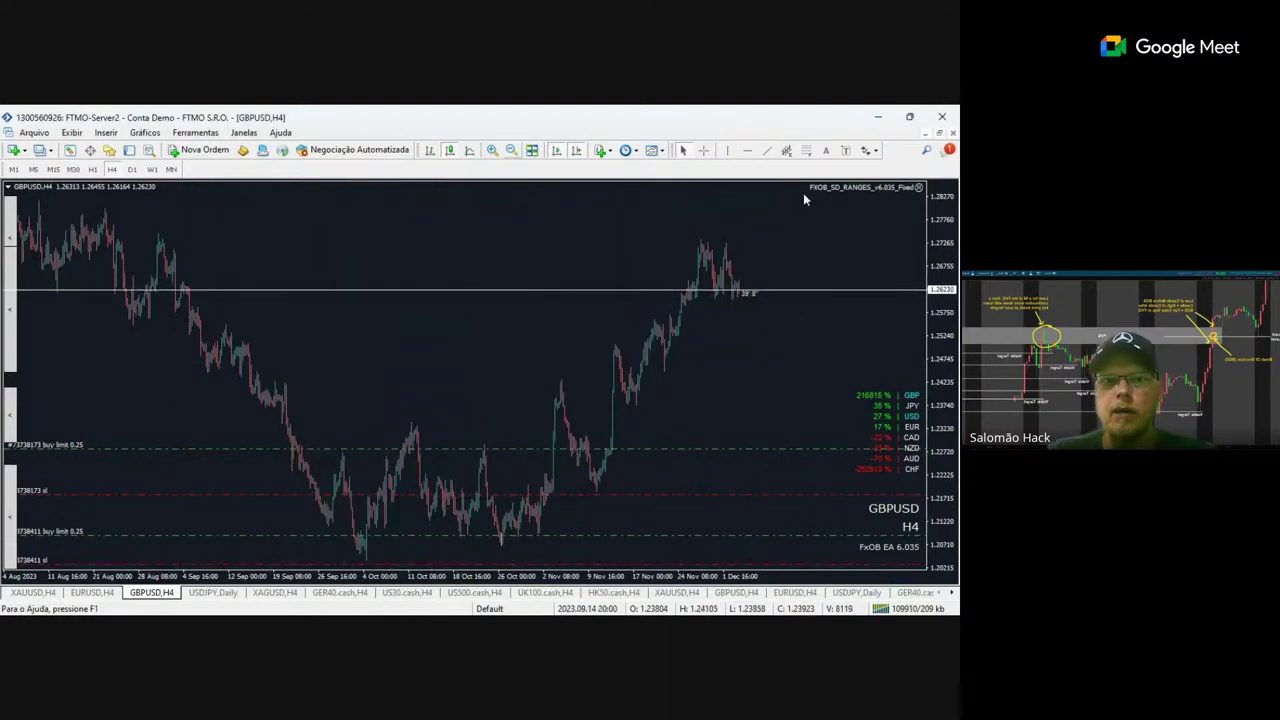
Zoom in on the GBPUSD H4 candles and widen the price range shown.
click(491, 150)
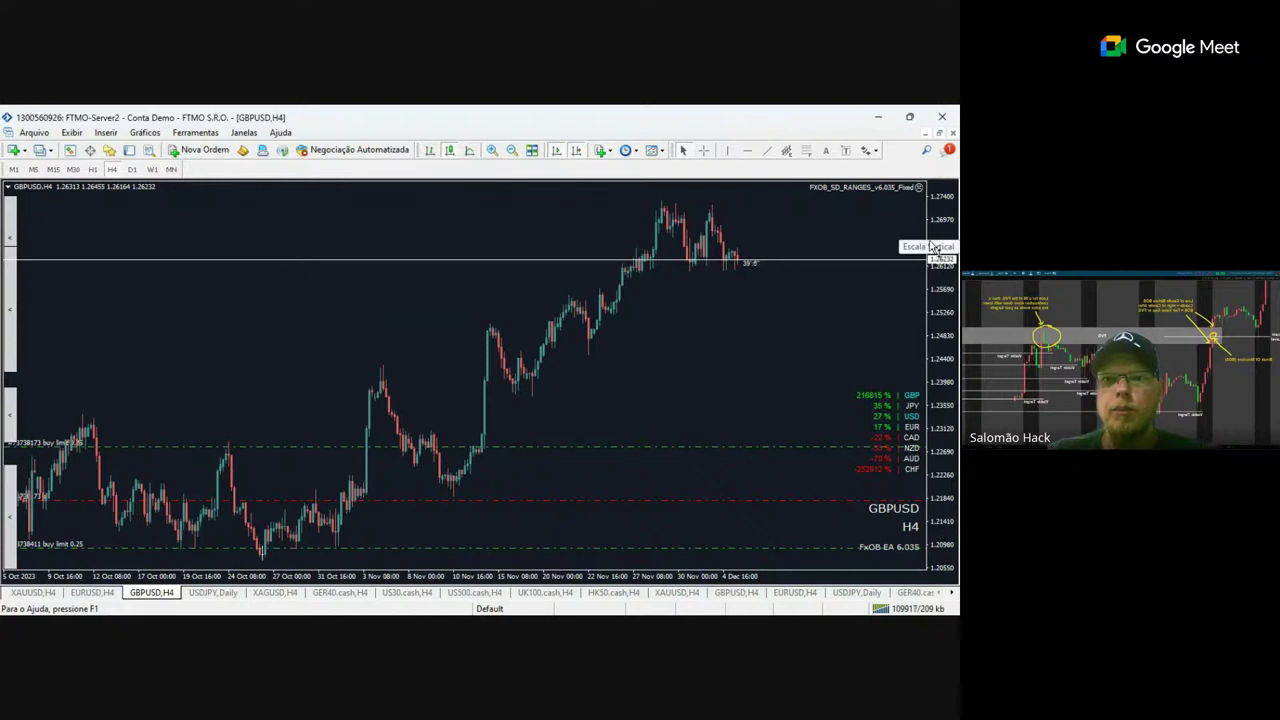
drag(943, 249, 943, 271)
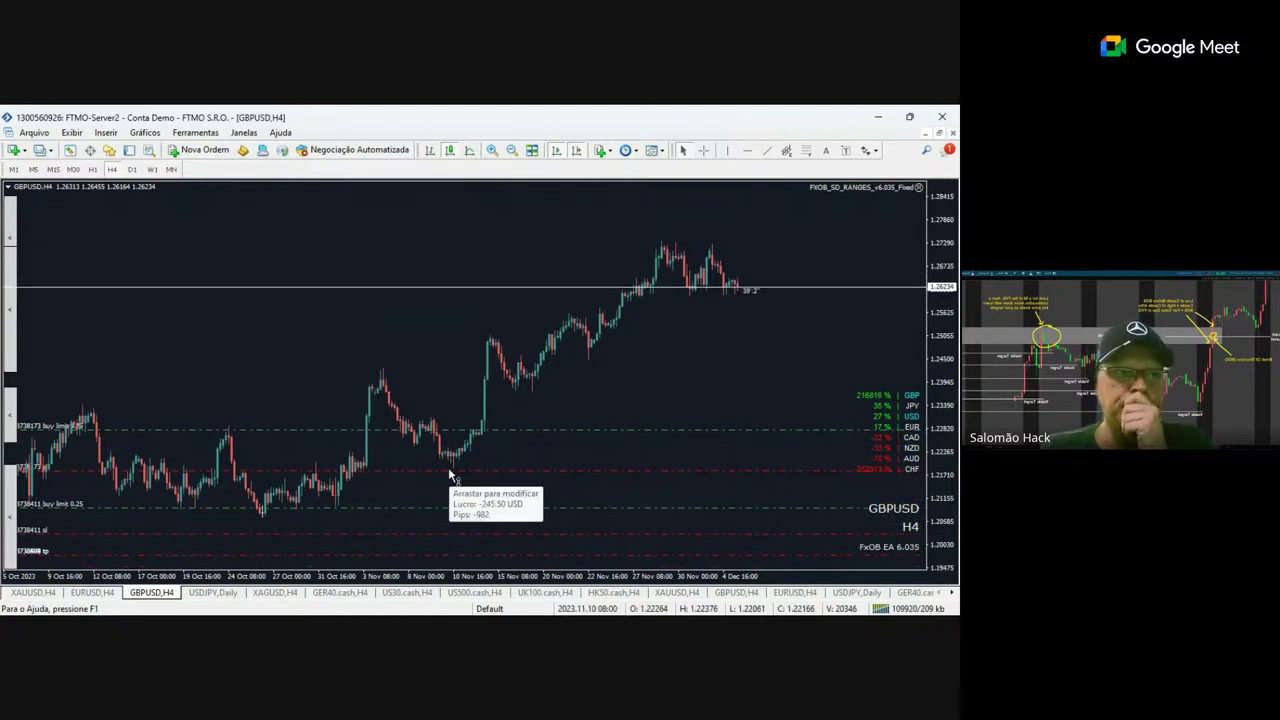
On the EURUSD H4 chart, remove one short line near the peak and reposition the other as a horizontal level just below it.
click(115, 593)
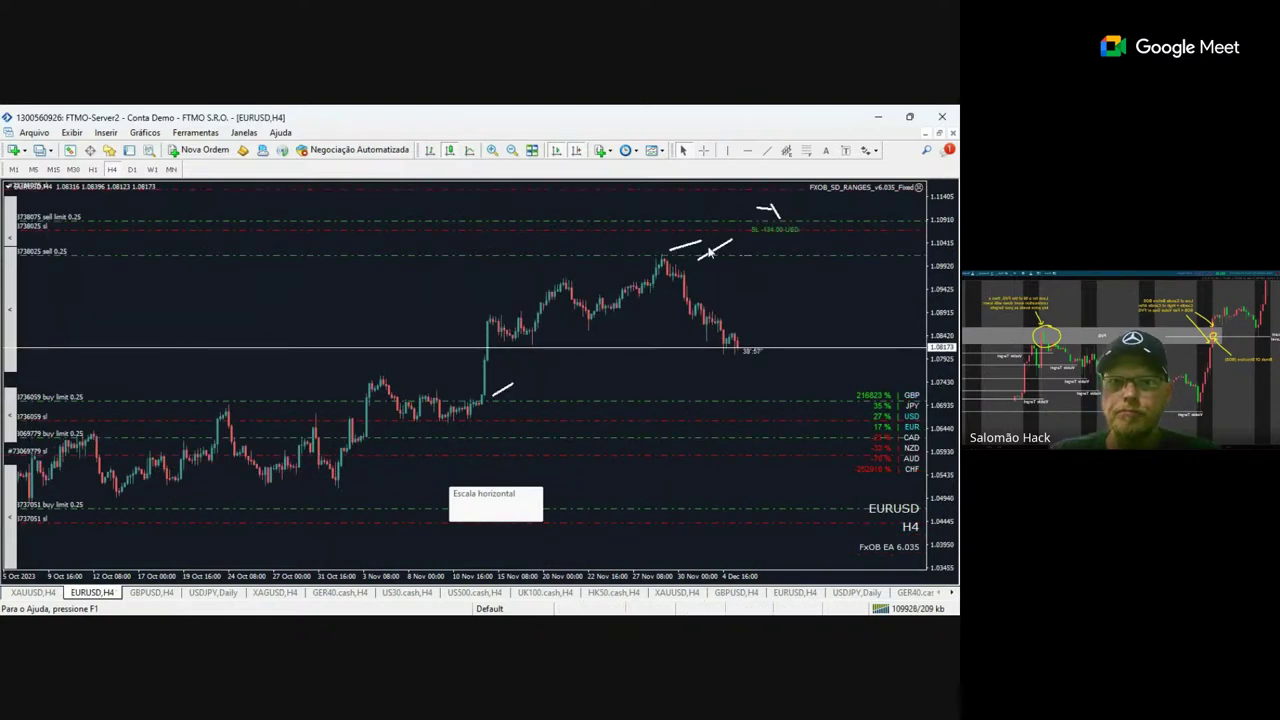
double_click(697, 249)
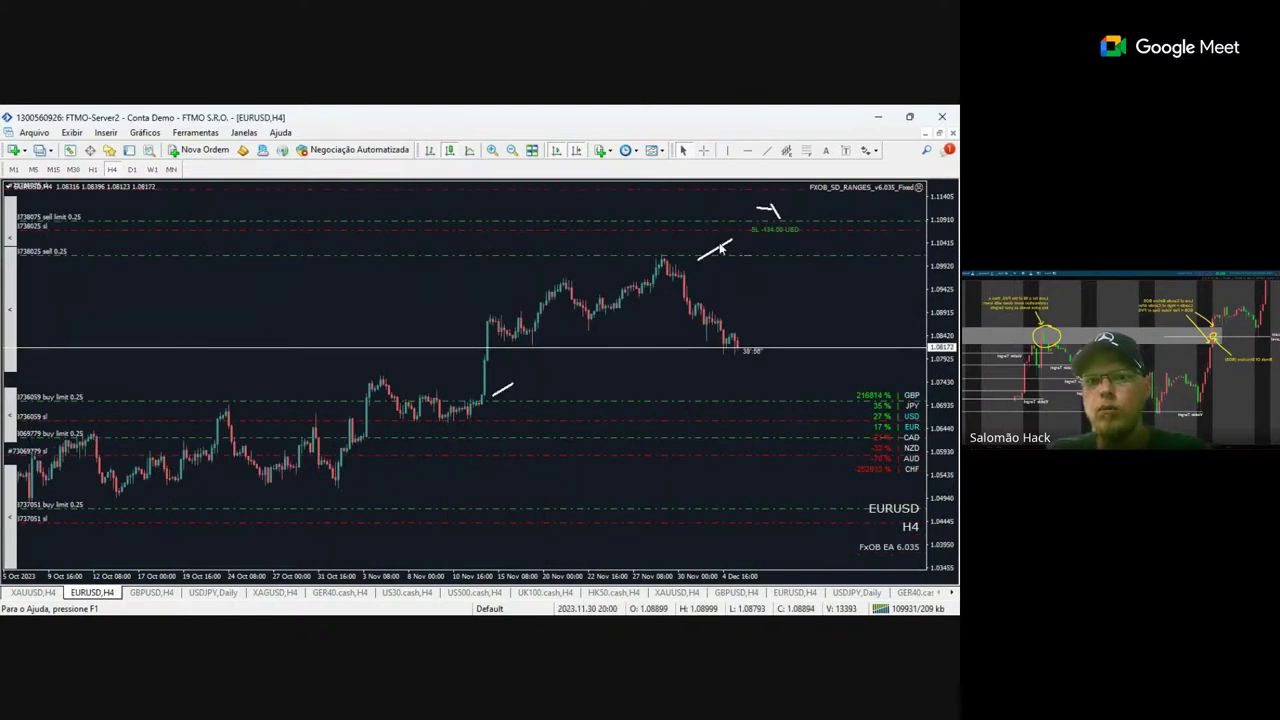
drag(746, 266, 680, 277)
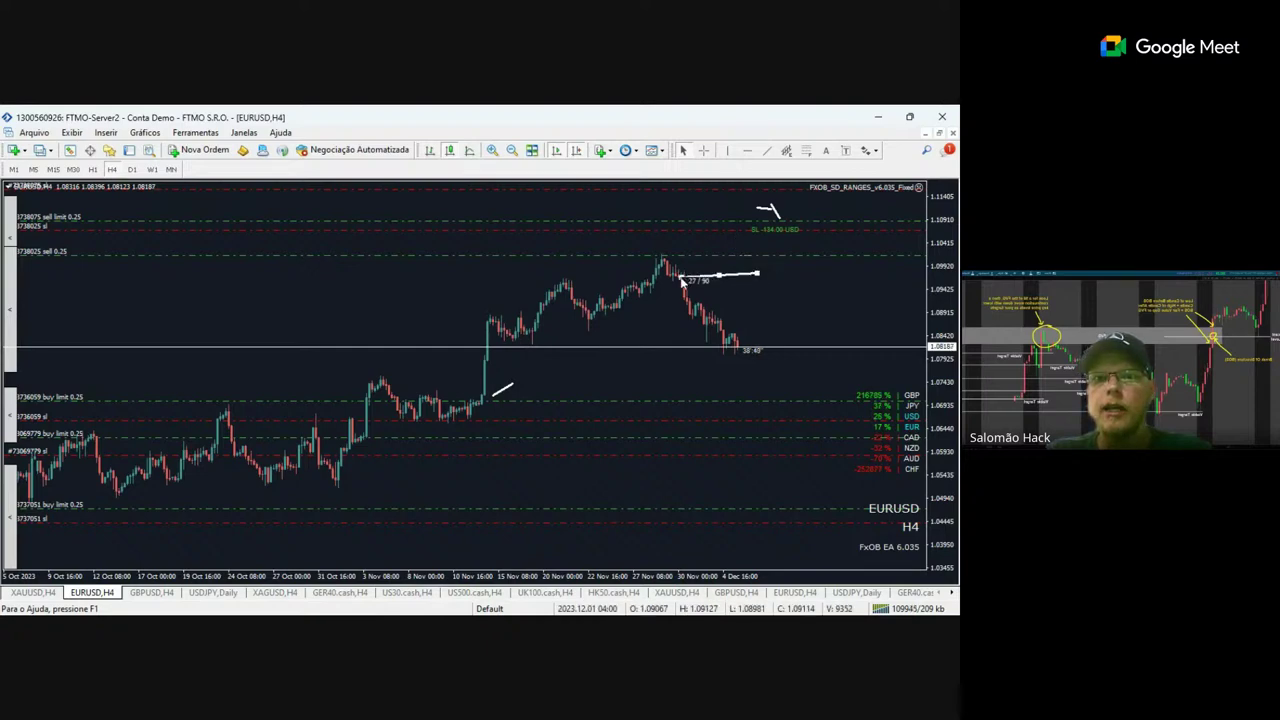
drag(758, 272, 762, 279)
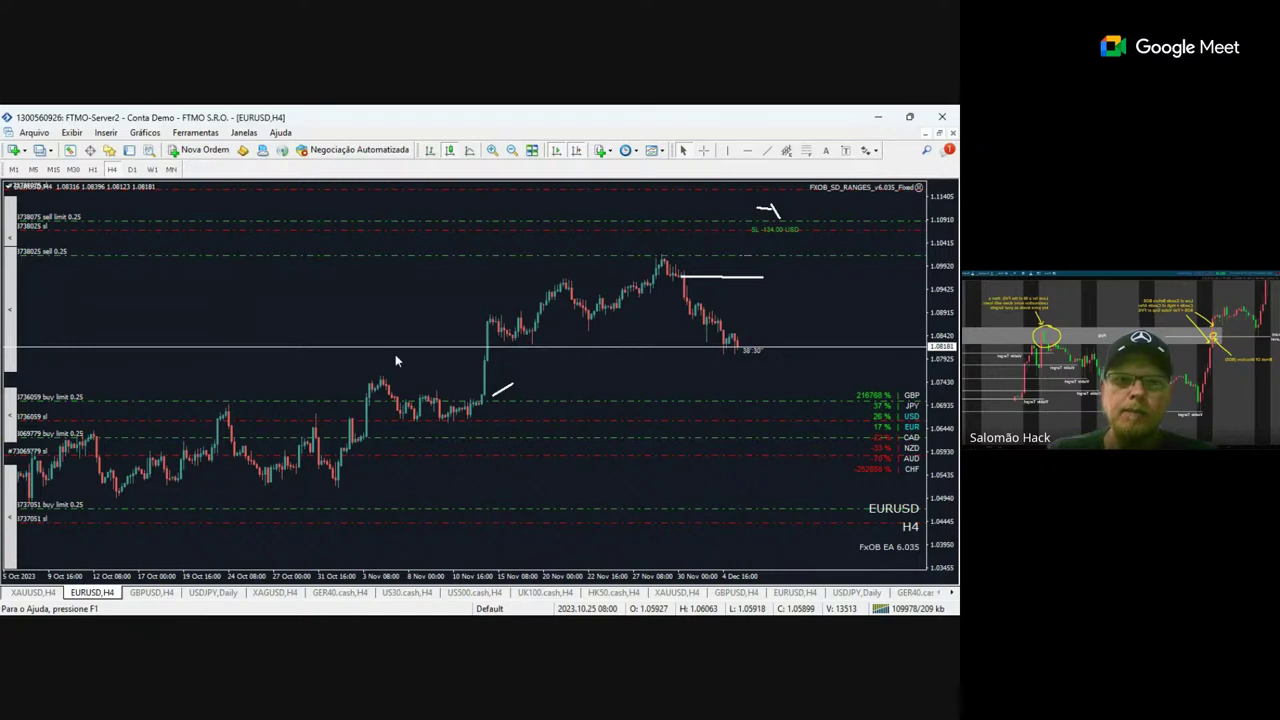
Draw nearly horizontal trendlines under the late-October lows at about 1.0526 and under the 10 November lows at about 1.0668.
click(766, 150)
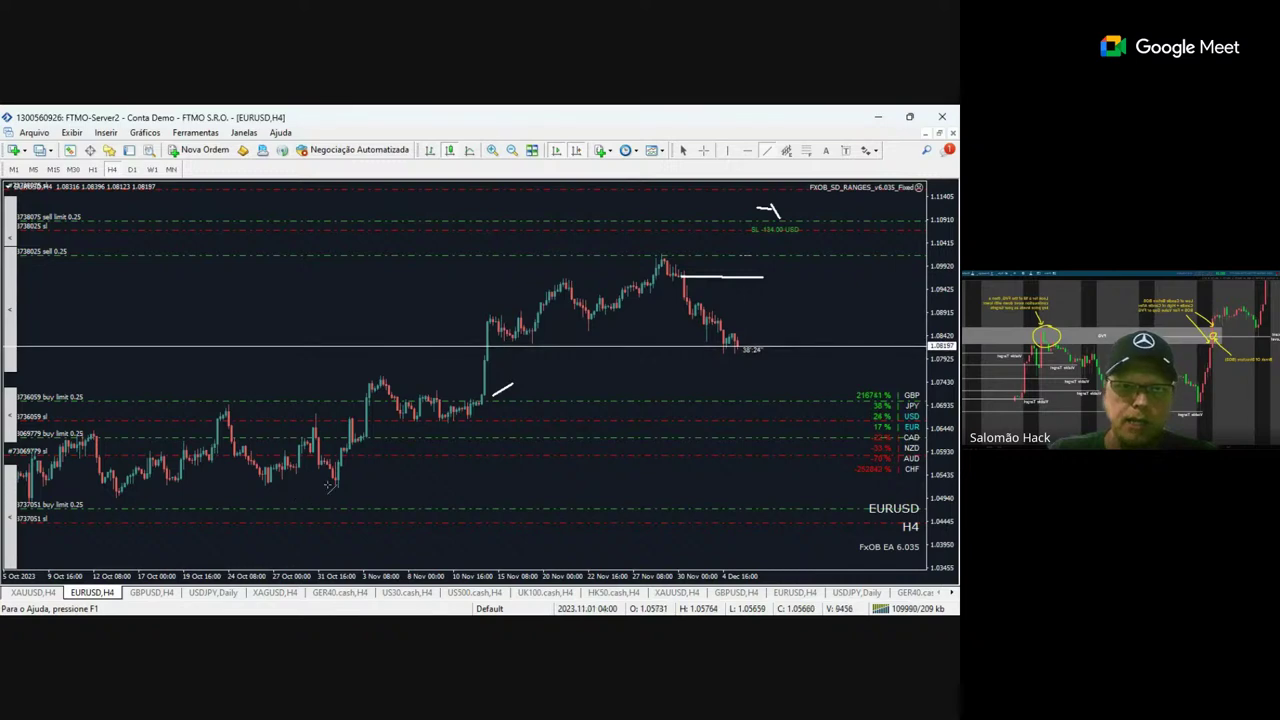
drag(270, 483, 434, 484)
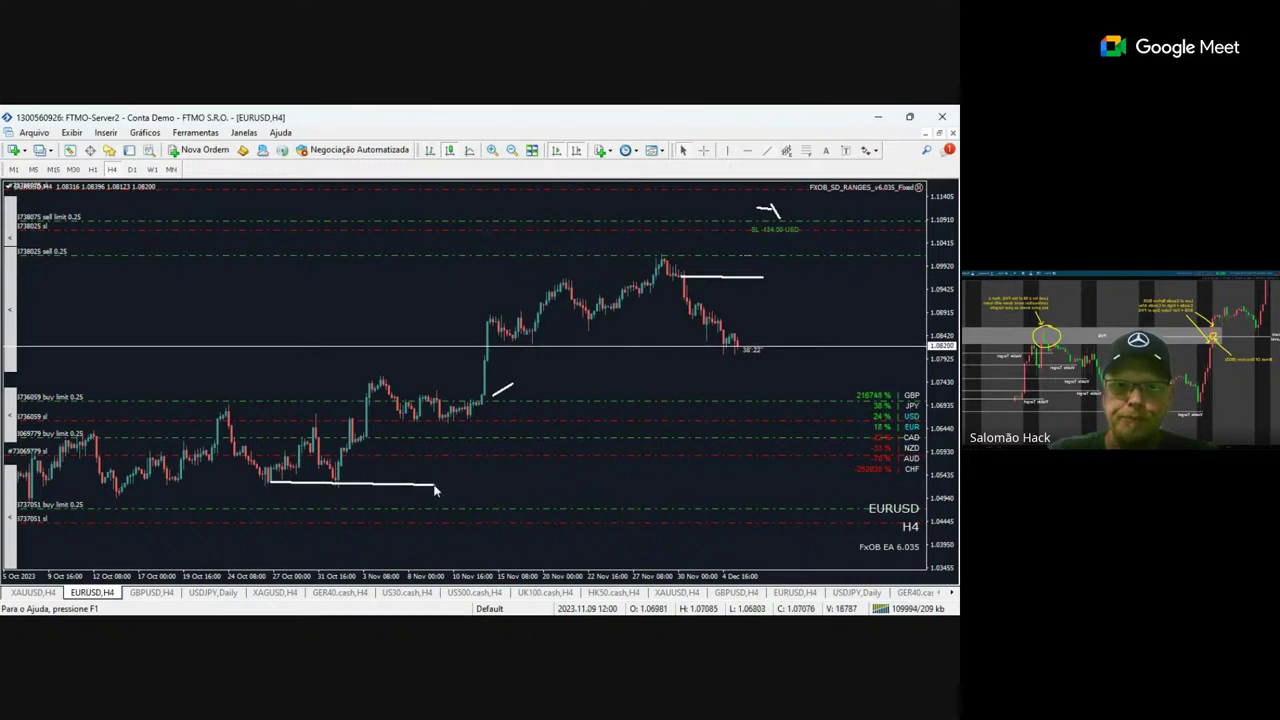
click(767, 152)
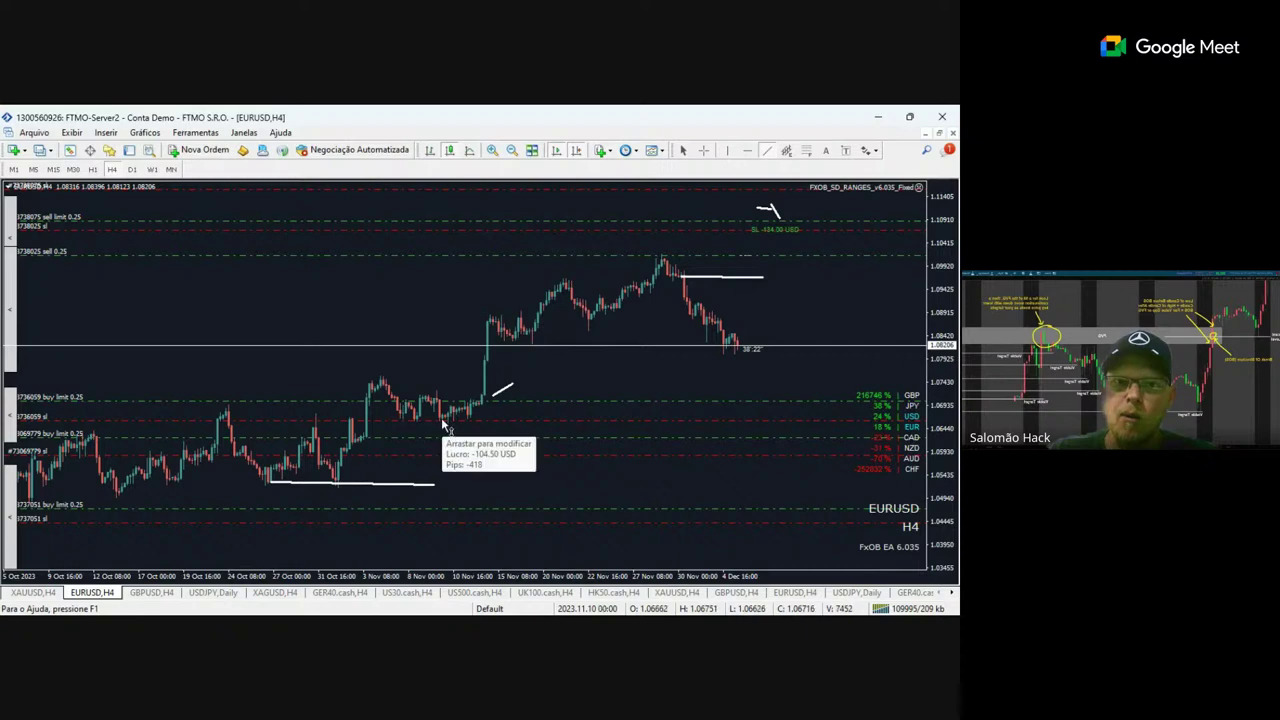
drag(448, 417, 535, 416)
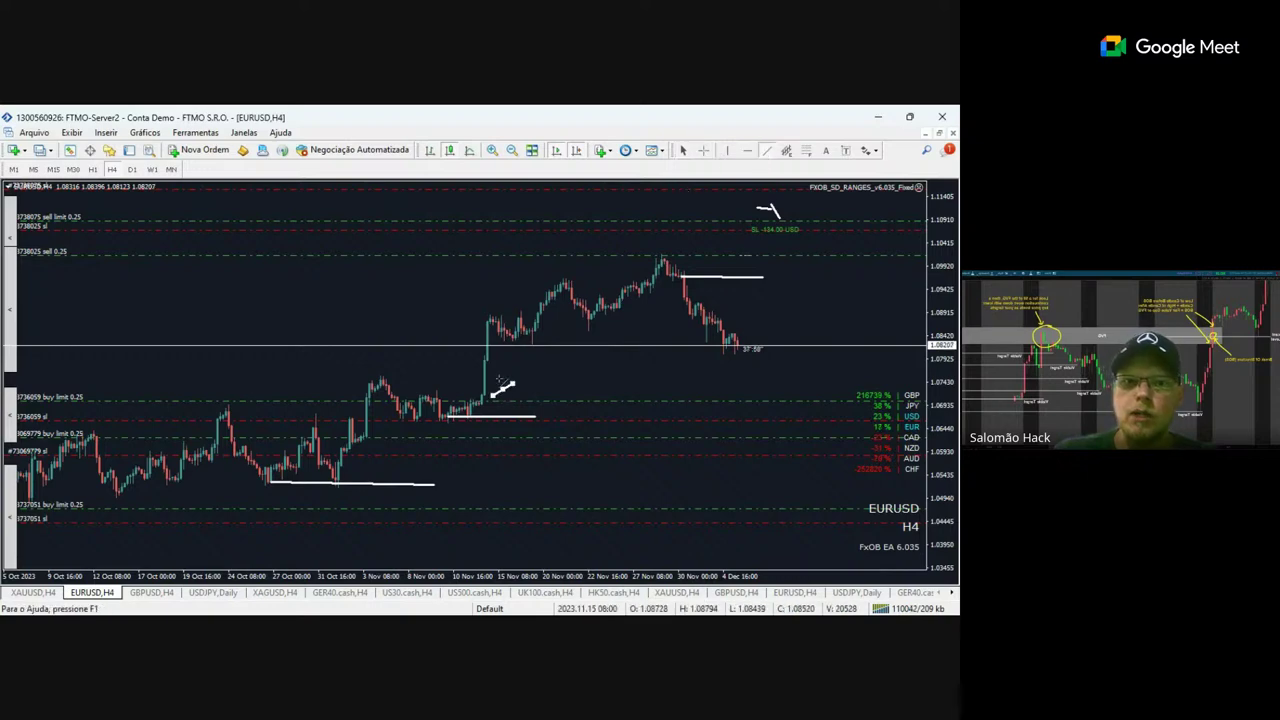
Complete the arrowhead at the base of the mid-November rally and draw a short, separate diagonal line beneath the late-November candles.
drag(493, 384, 501, 392)
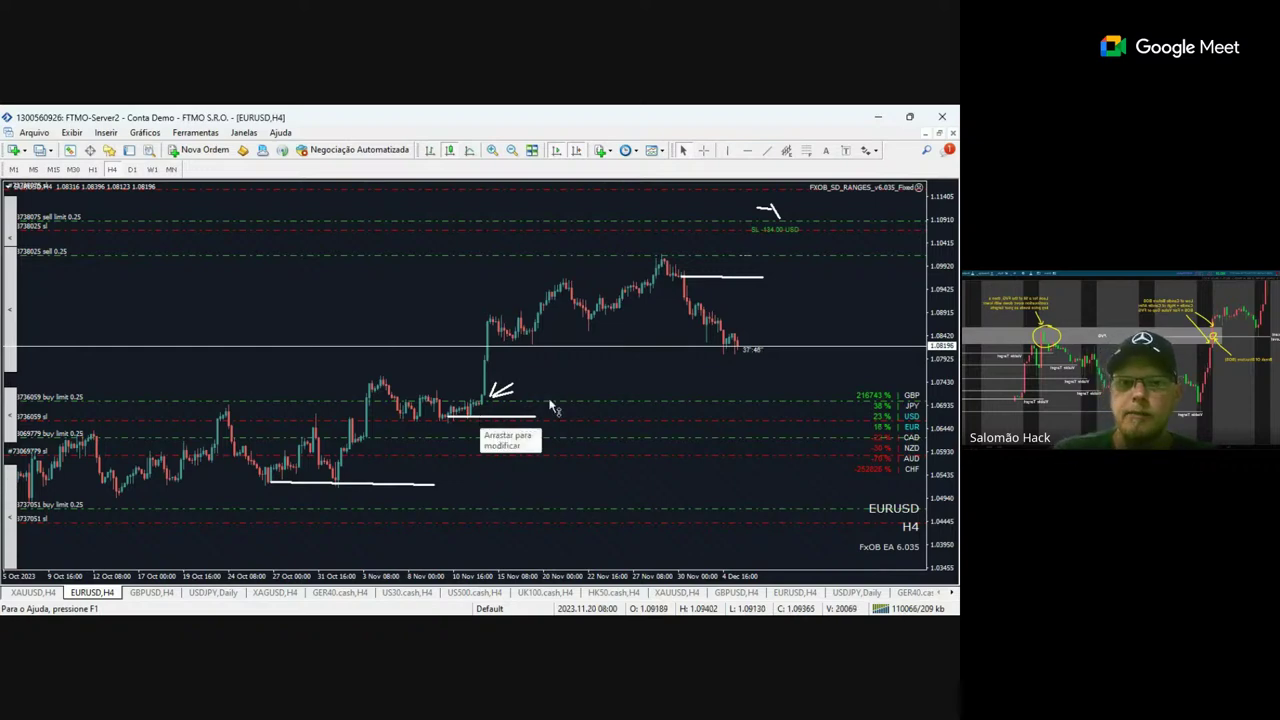
click(764, 153)
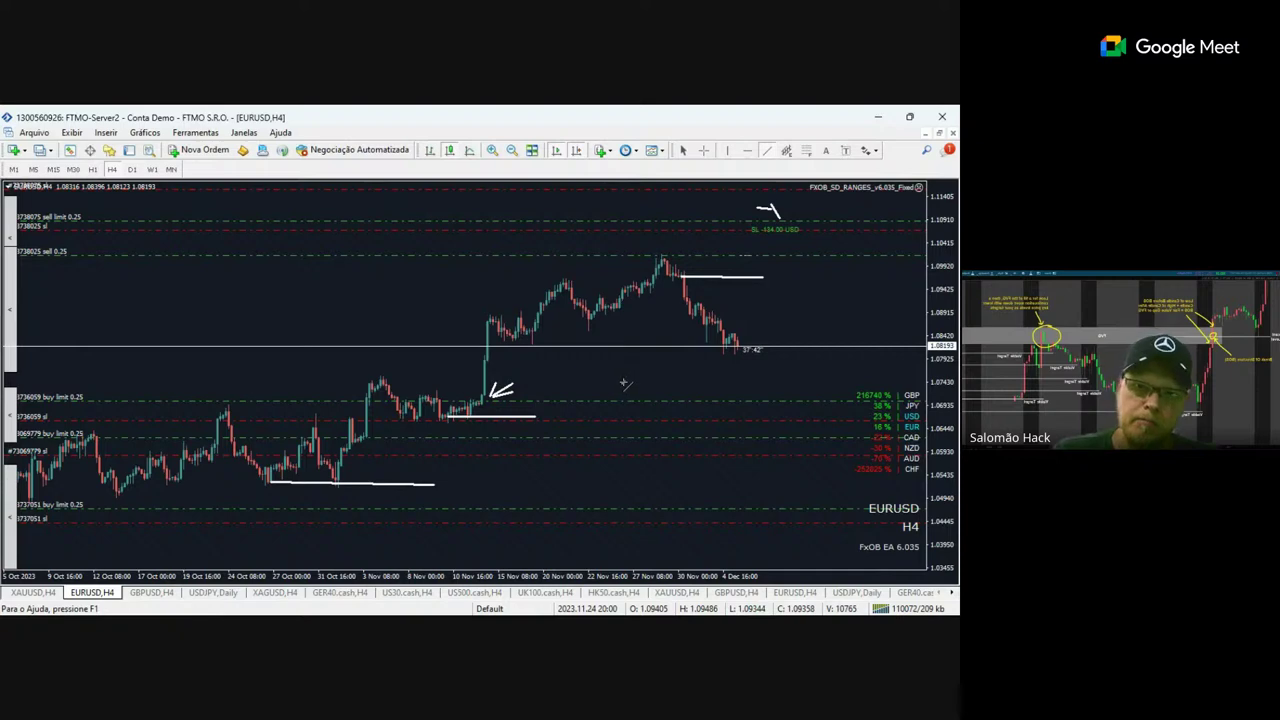
drag(610, 400, 582, 445)
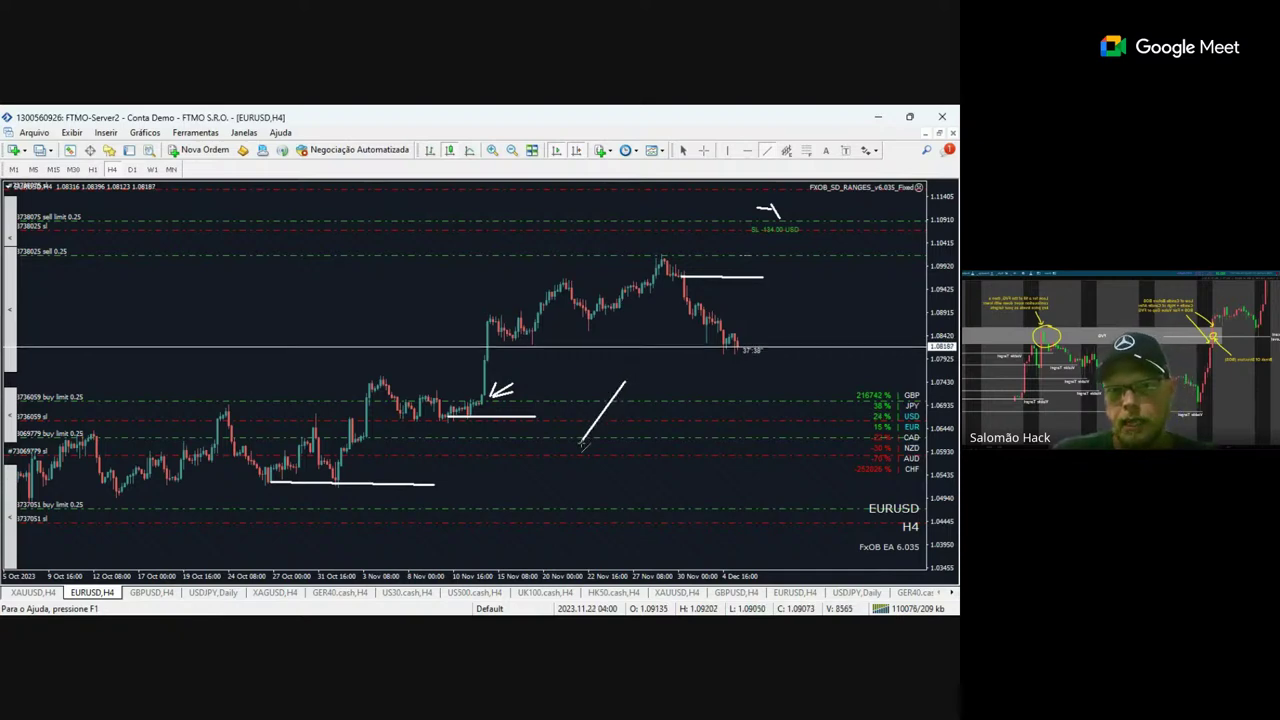
drag(614, 404, 603, 423)
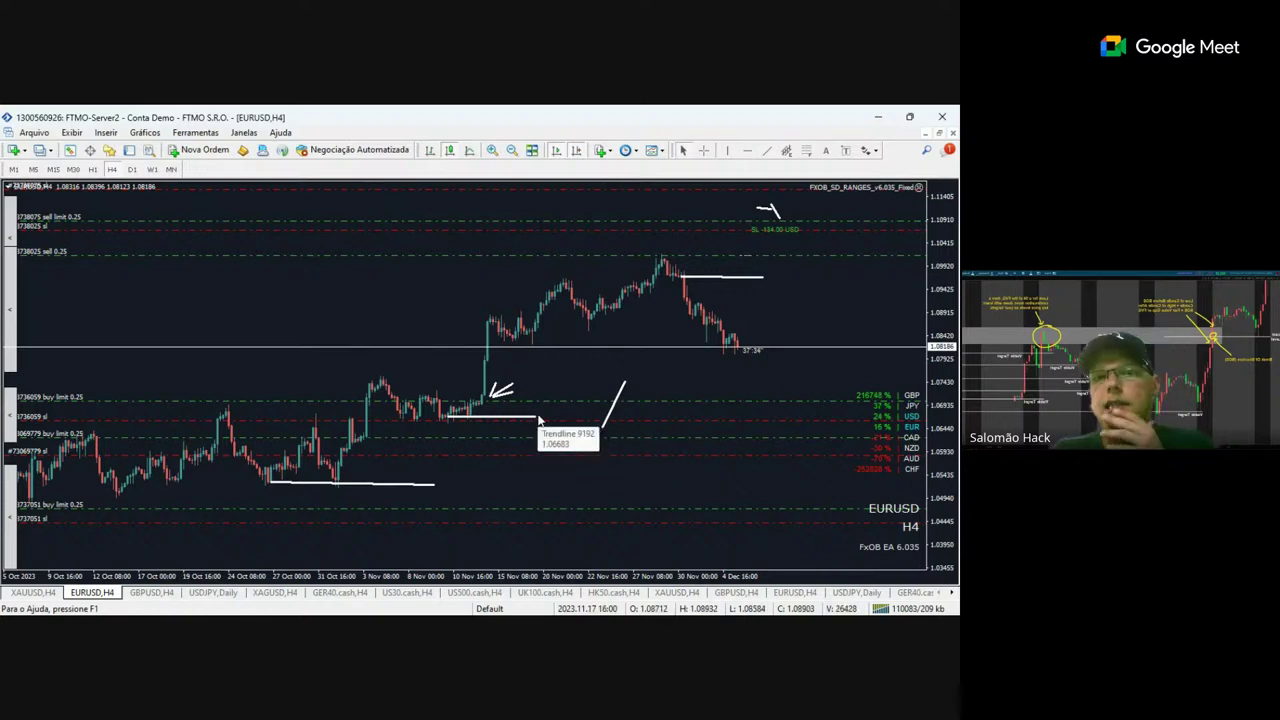
Draw a trendline arrow pointing down to the end of the level under the 10 November lows.
click(765, 151)
drag(520, 412, 572, 378)
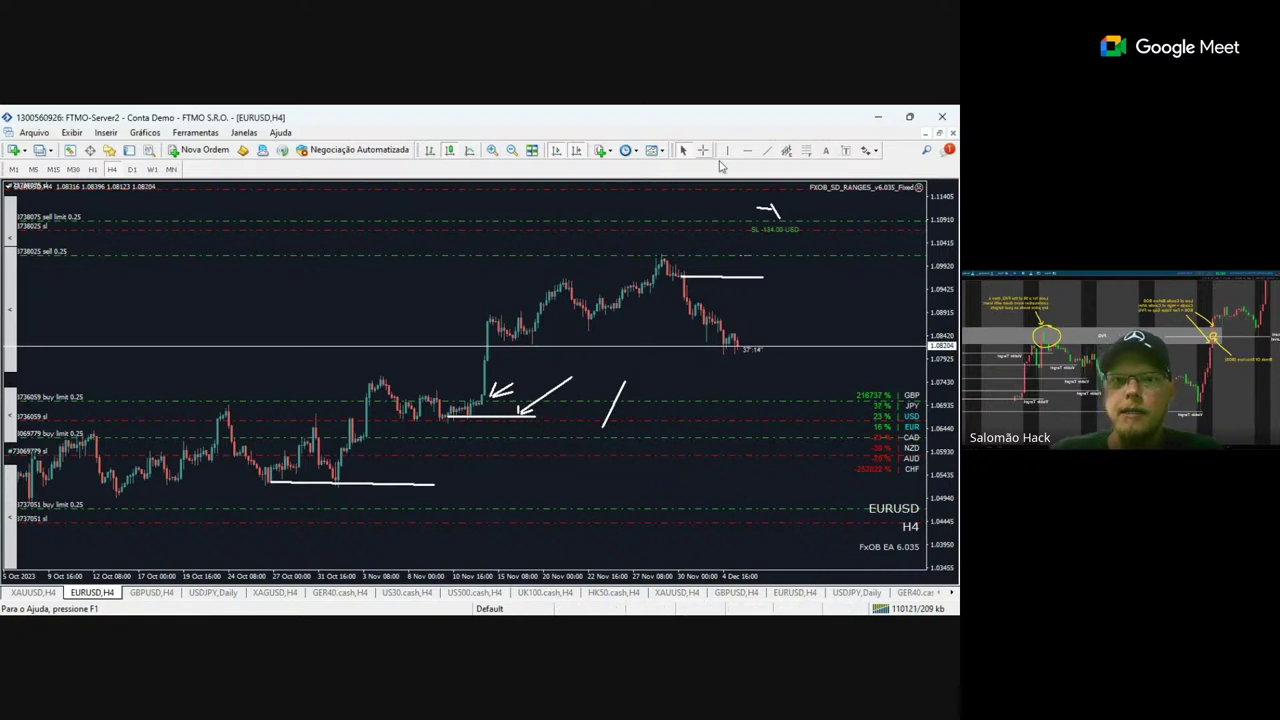
middle_click(540, 408)
drag(527, 410, 520, 428)
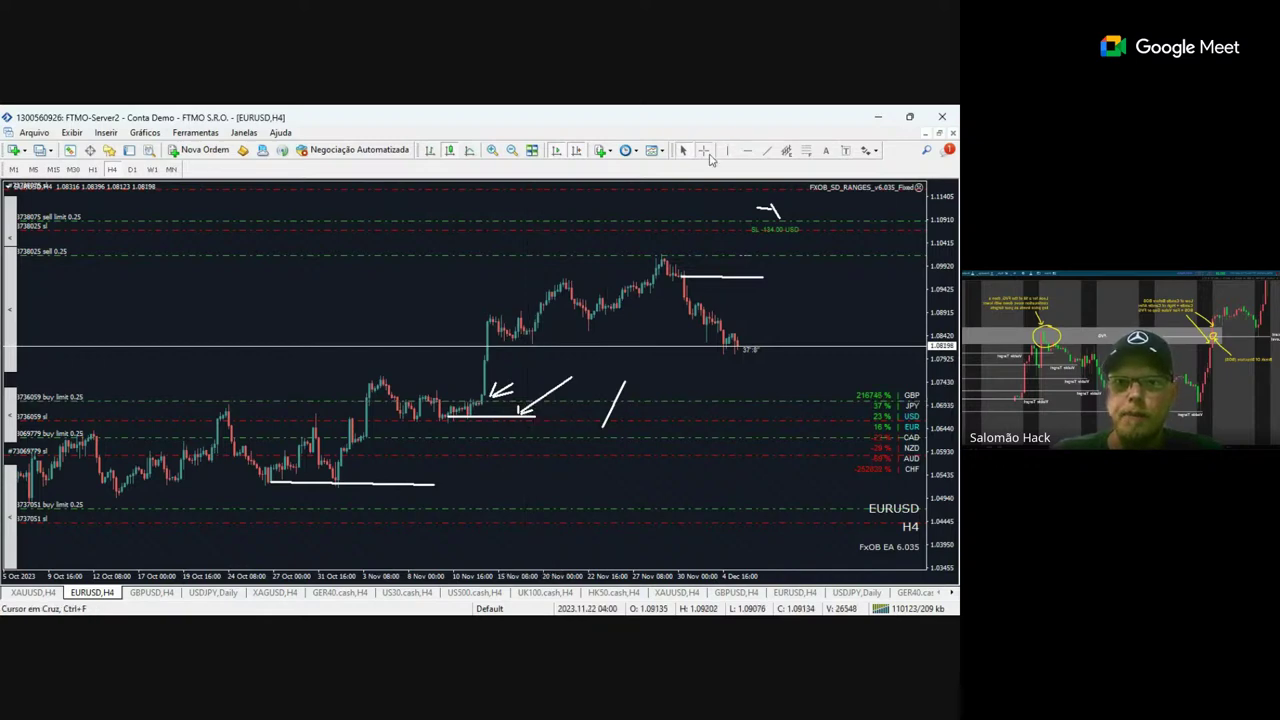
Measure the distance from the late-October low line up to the 10 November low line with the crosshair.
click(703, 150)
drag(374, 483, 466, 423)
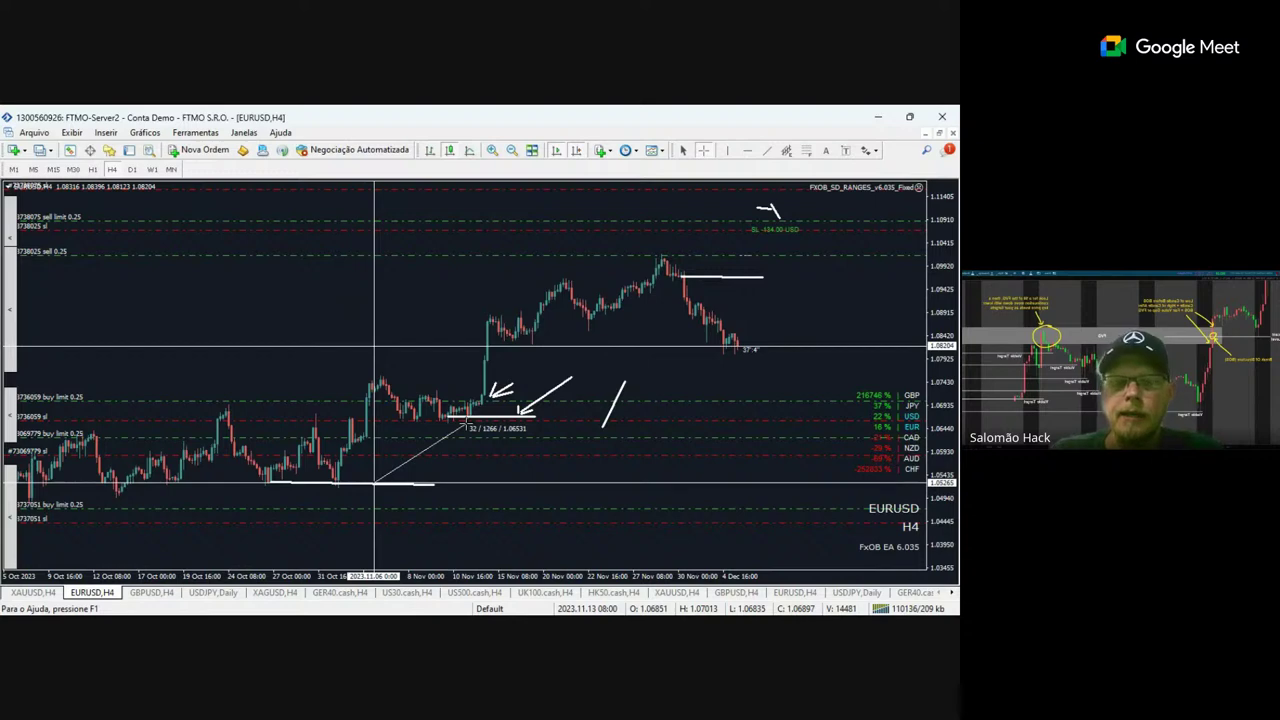
drag(466, 423, 466, 423)
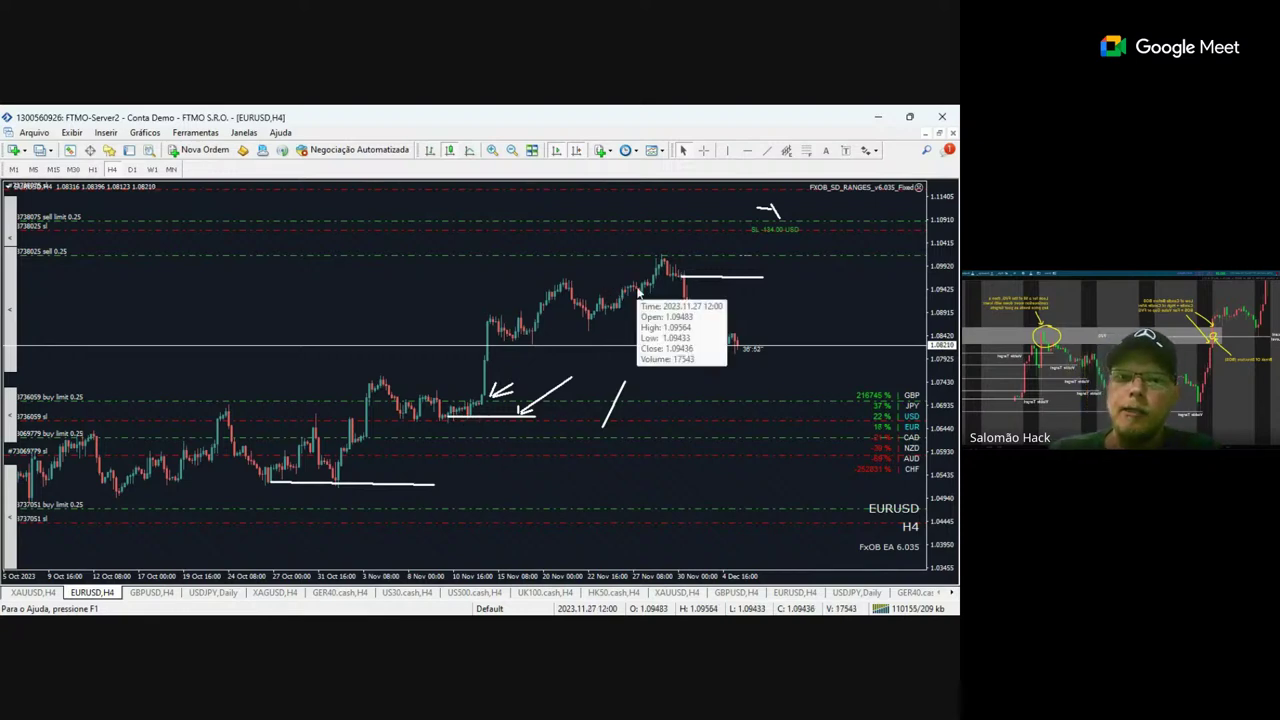
Draw a level line under the mid-November lows past the latest candle, plus a steep falling line crossing its far end.
click(767, 153)
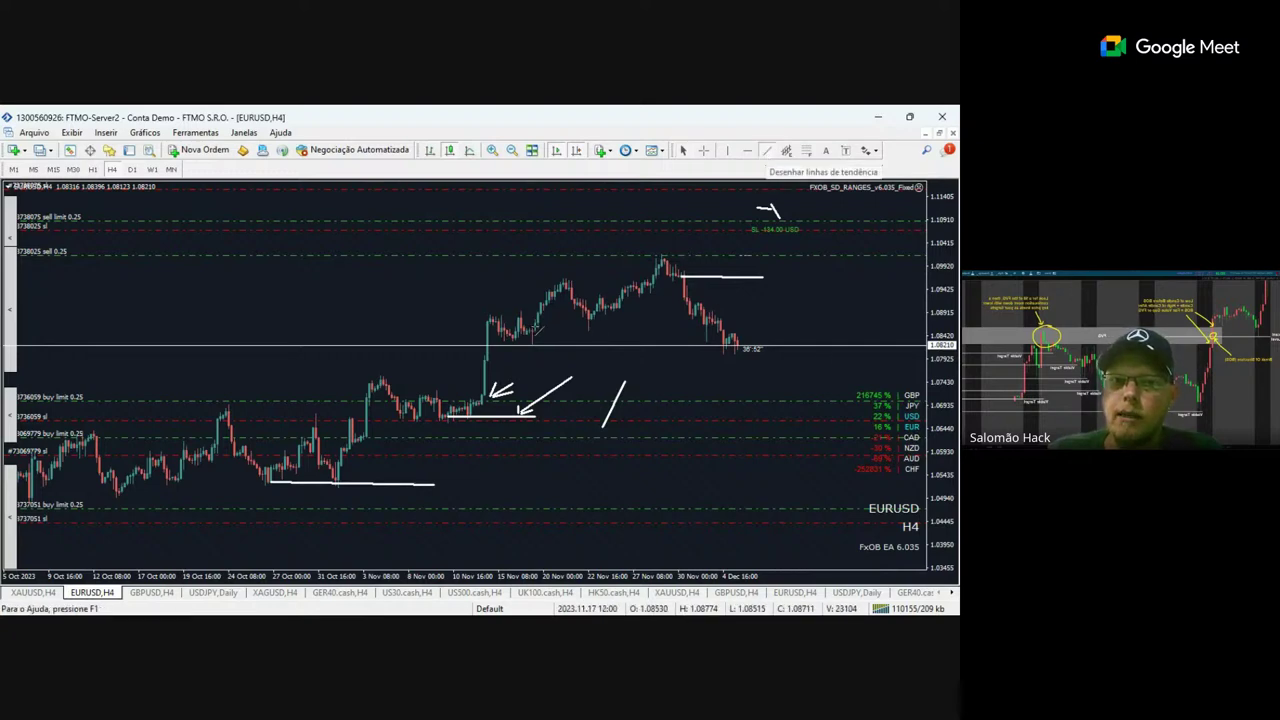
drag(536, 327, 562, 326)
drag(726, 329, 783, 328)
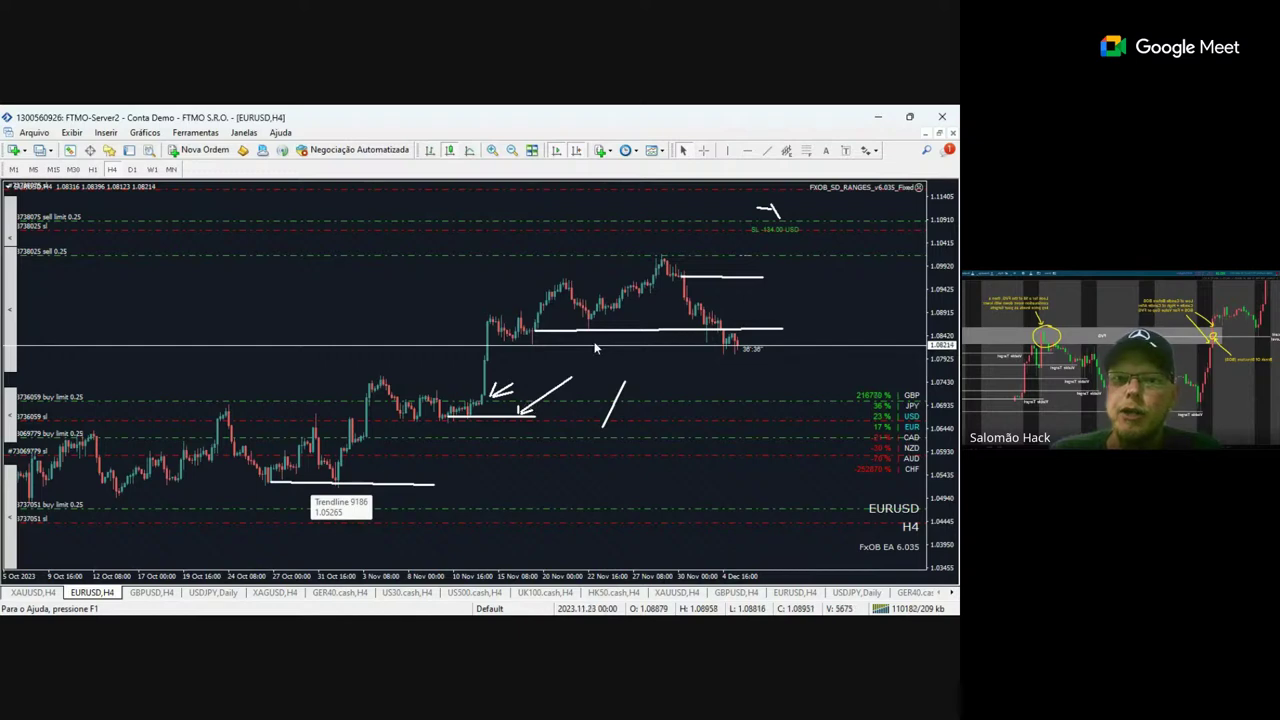
click(747, 150)
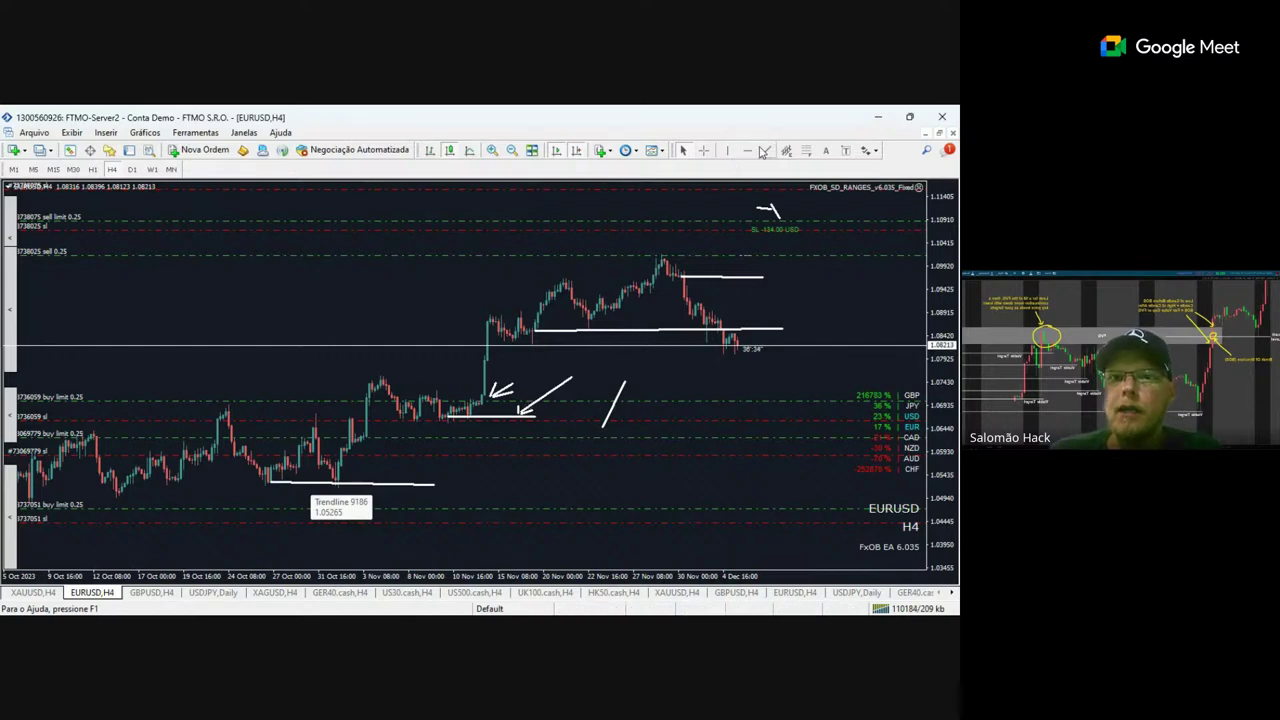
drag(758, 264, 797, 479)
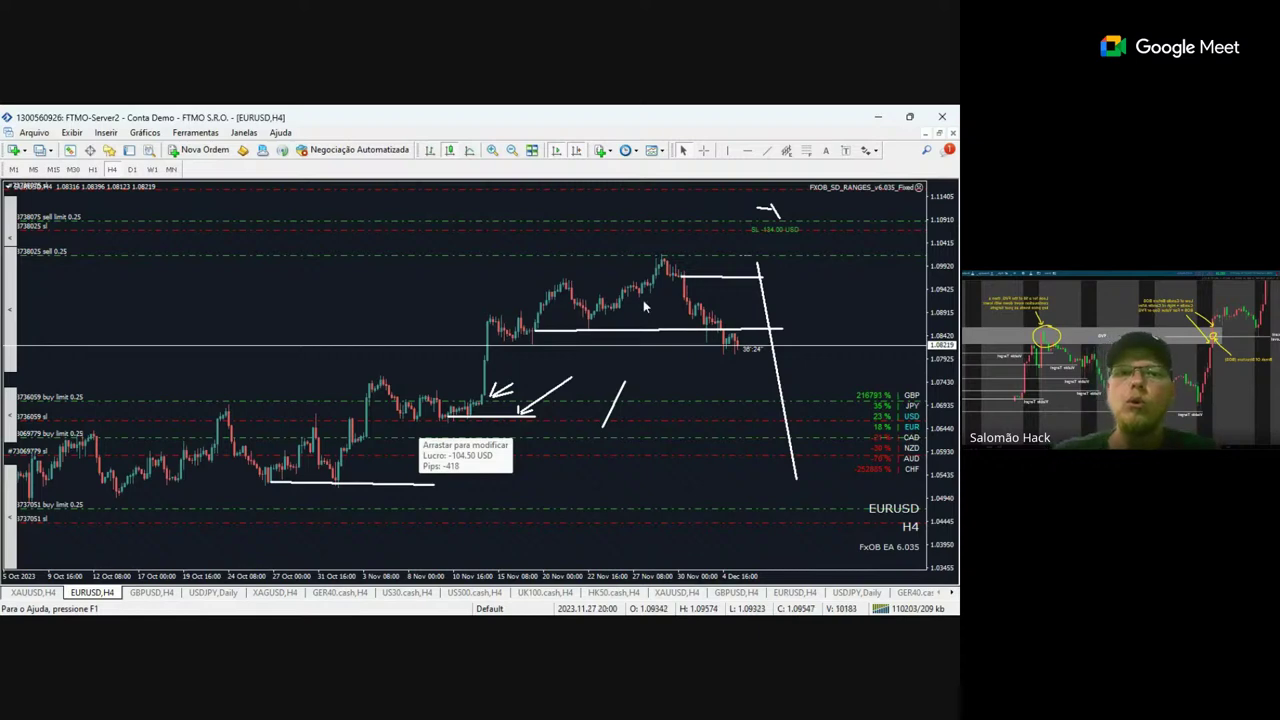
Measure the distances from the October low line and the 10 November low line up to the mid-November level.
click(704, 150)
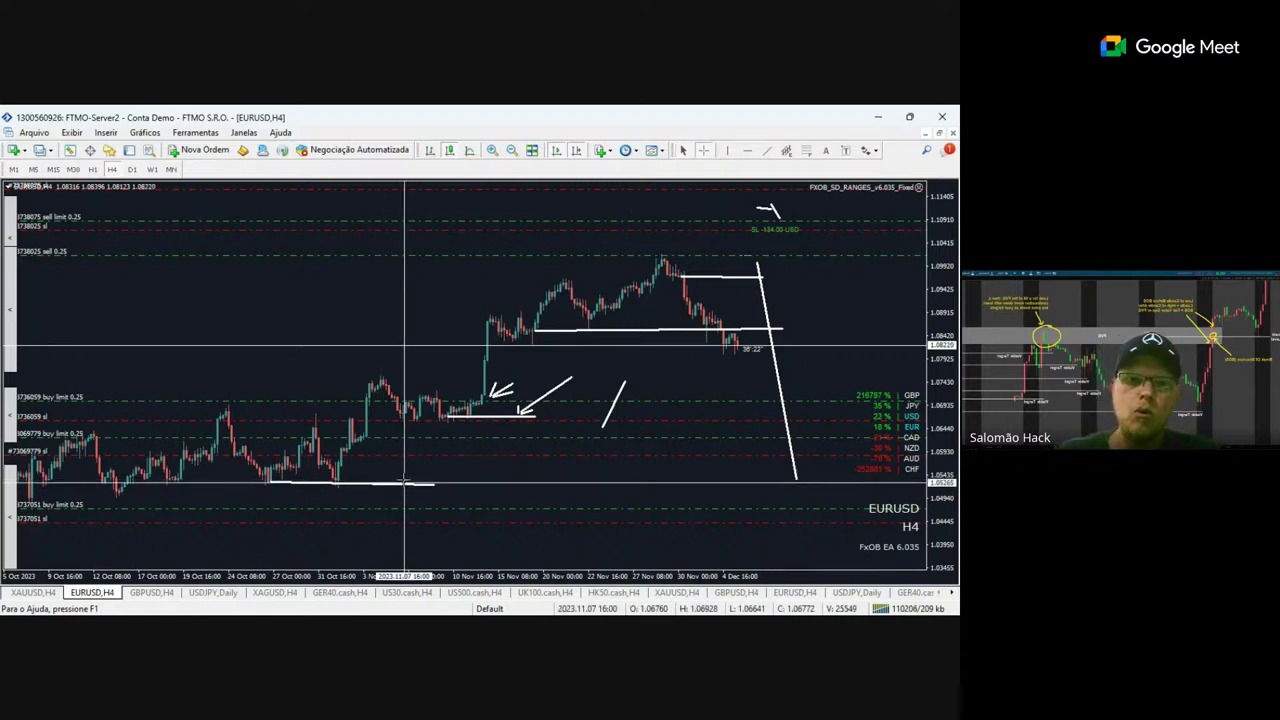
drag(404, 483, 541, 335)
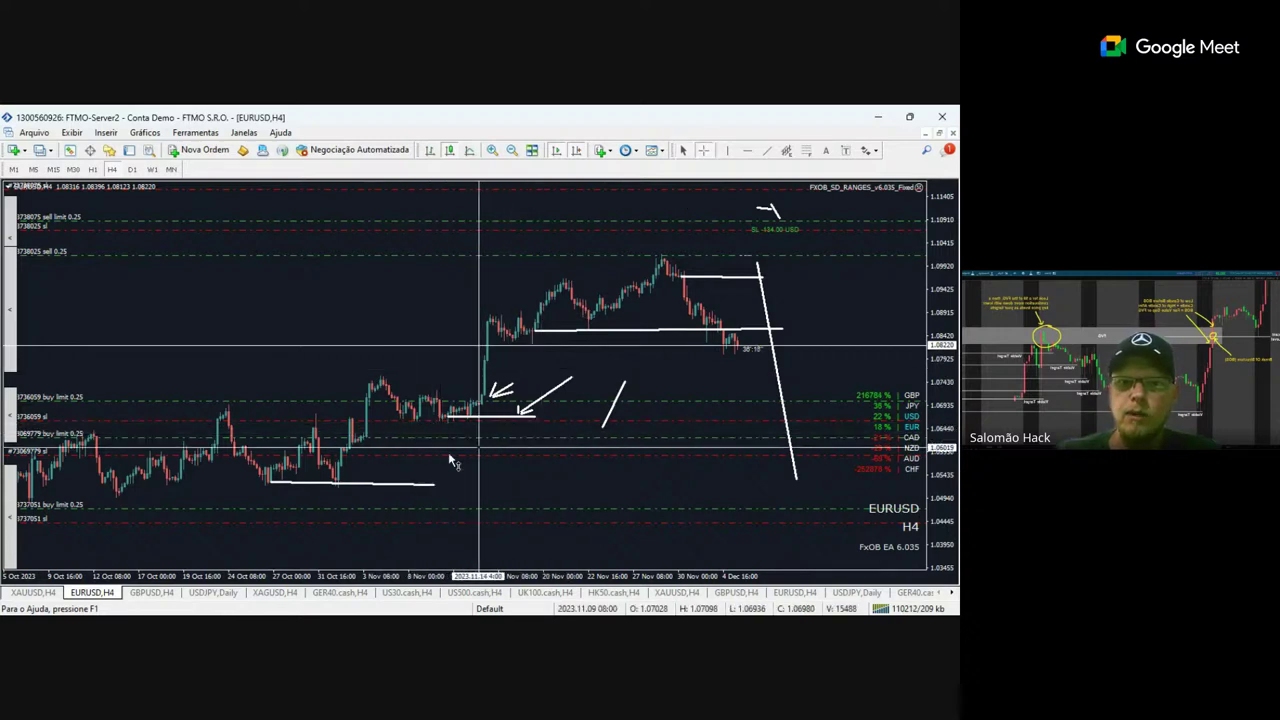
drag(501, 416, 582, 334)
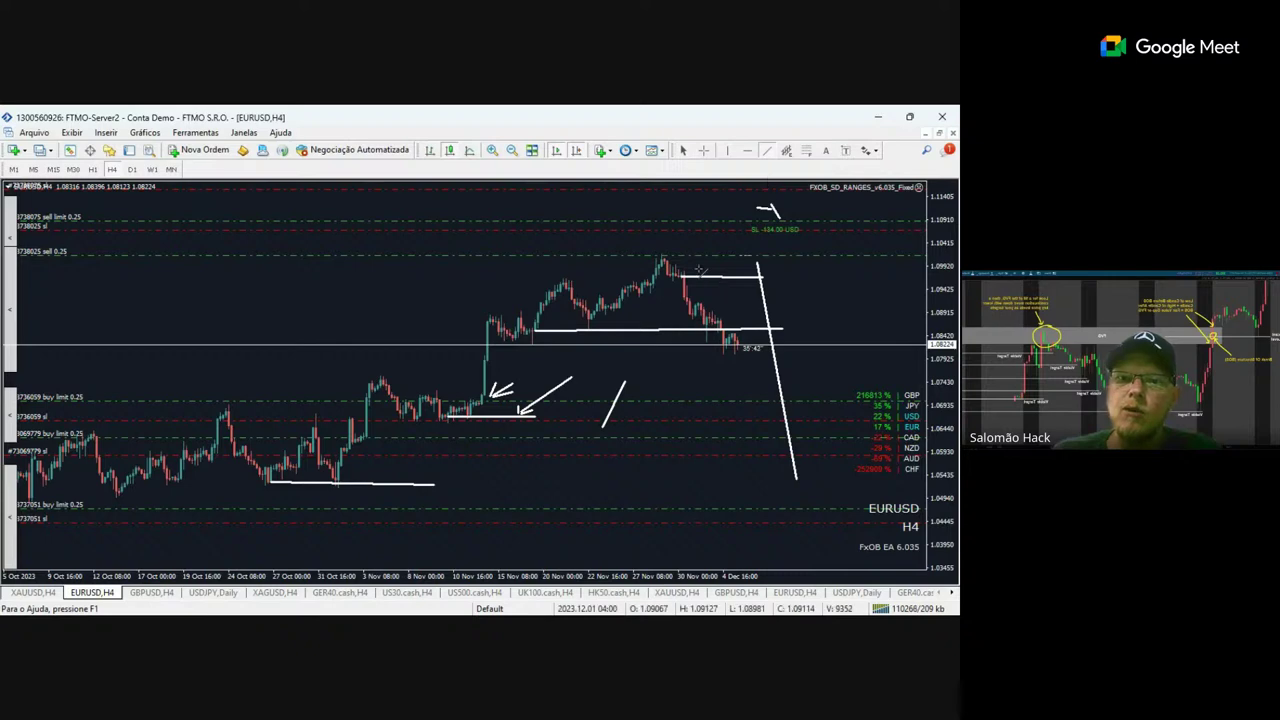
Draw a long downward arrow from just below the peak to beneath the late-October low level.
mouse_move(700, 270)
mouse_down()
mouse_move(760, 380)
mouse_move(815, 558)
mouse_up()
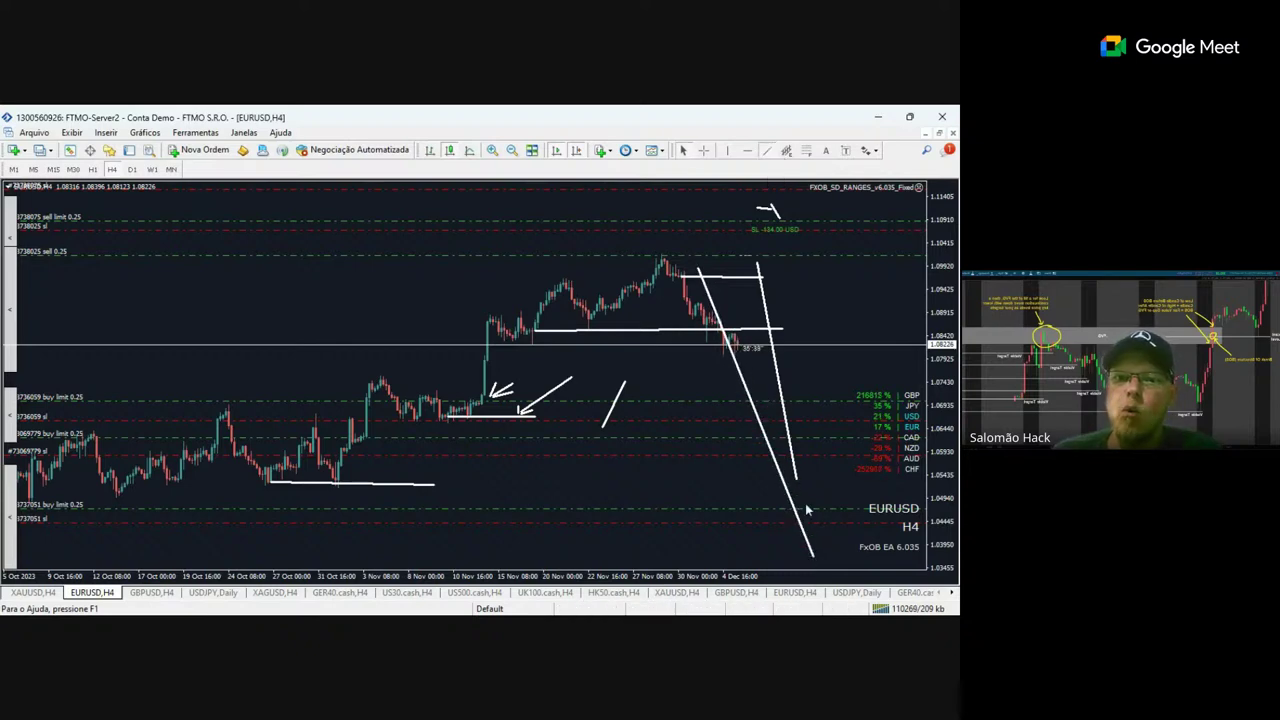
drag(797, 545, 814, 558)
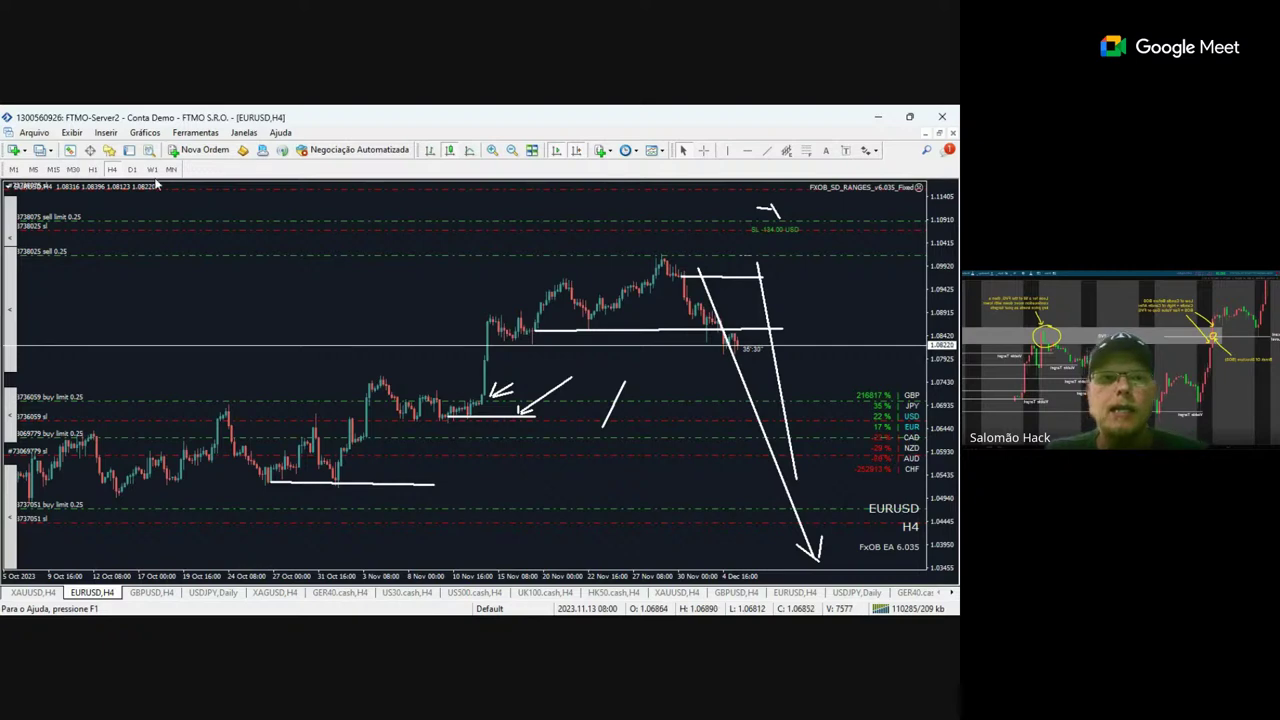
Reset the EURUSD chart by switching to H1 and back to H4, and turn off the period separators.
click(93, 170)
click(112, 170)
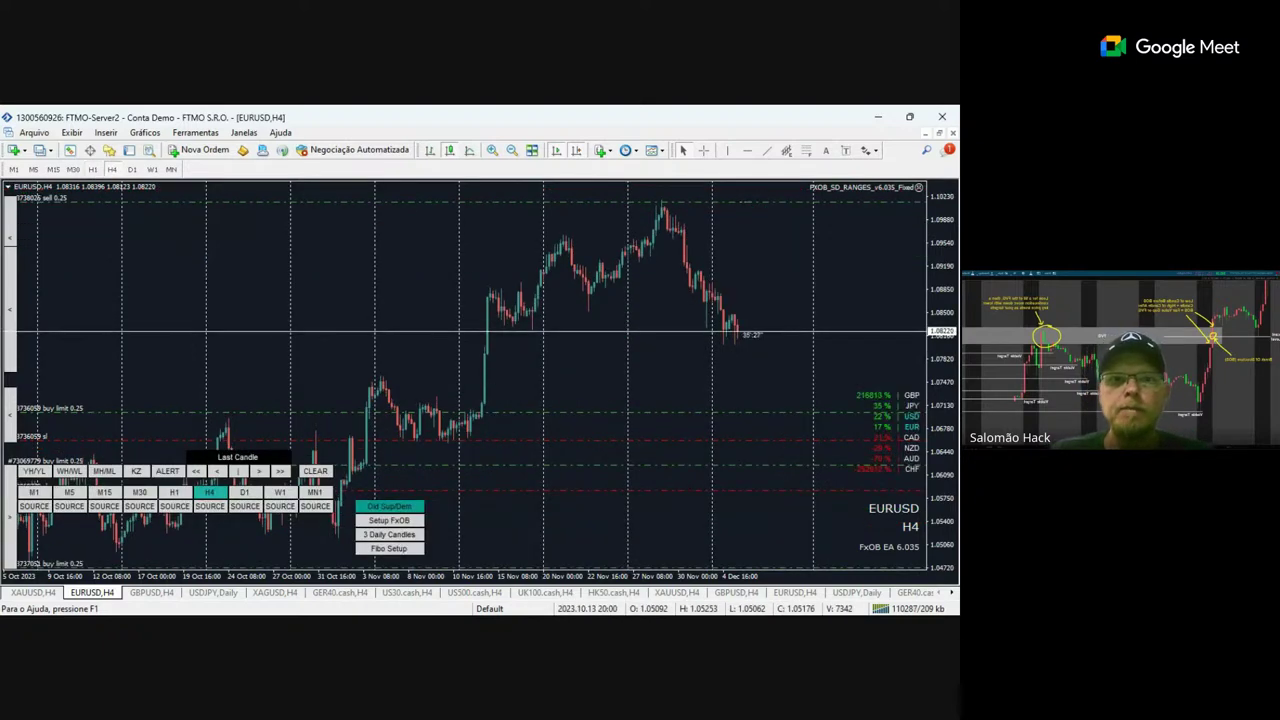
key(F8)
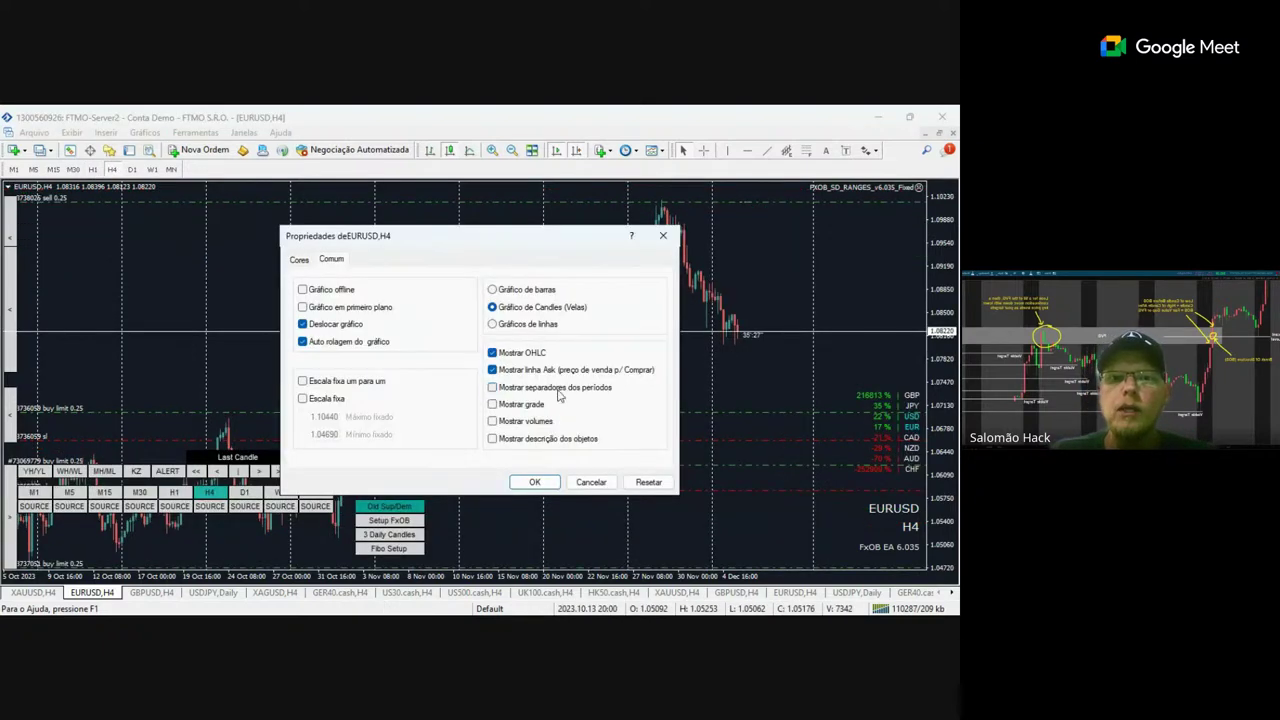
key(Return)
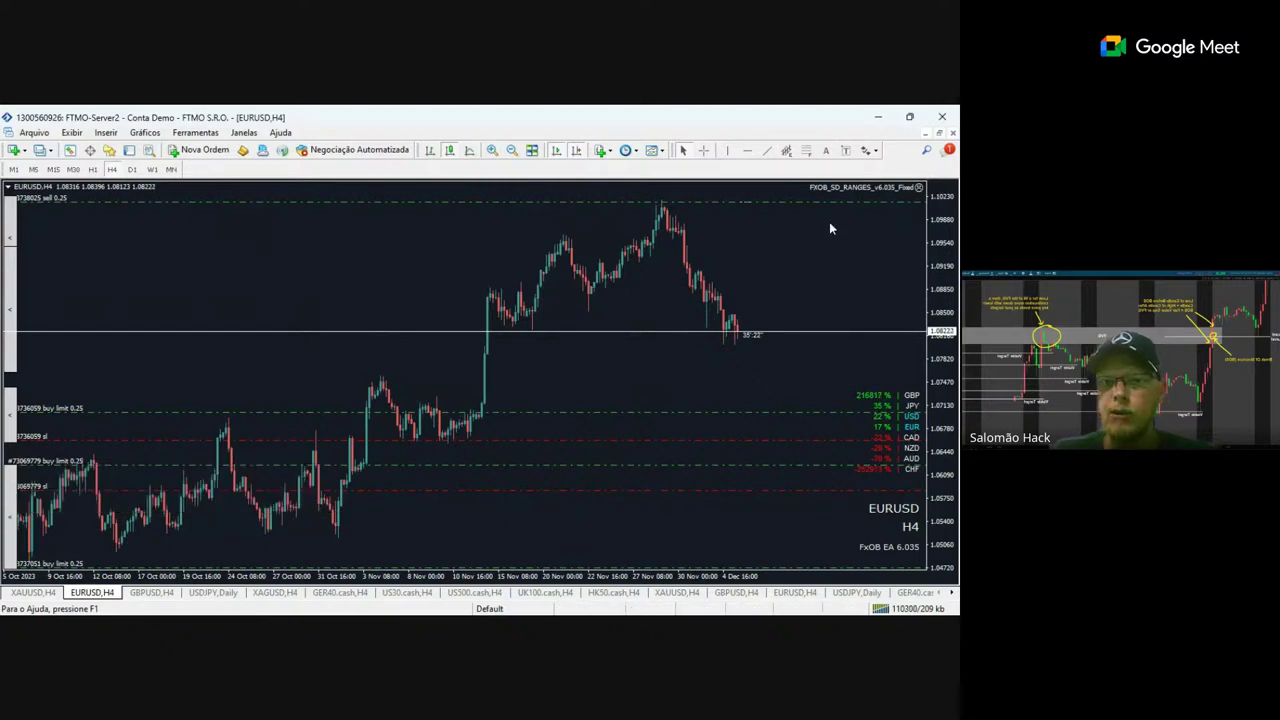
Draw a short falling trendline beside the late-November peak and a short diagonal line ending near the upper buy limit level.
click(766, 152)
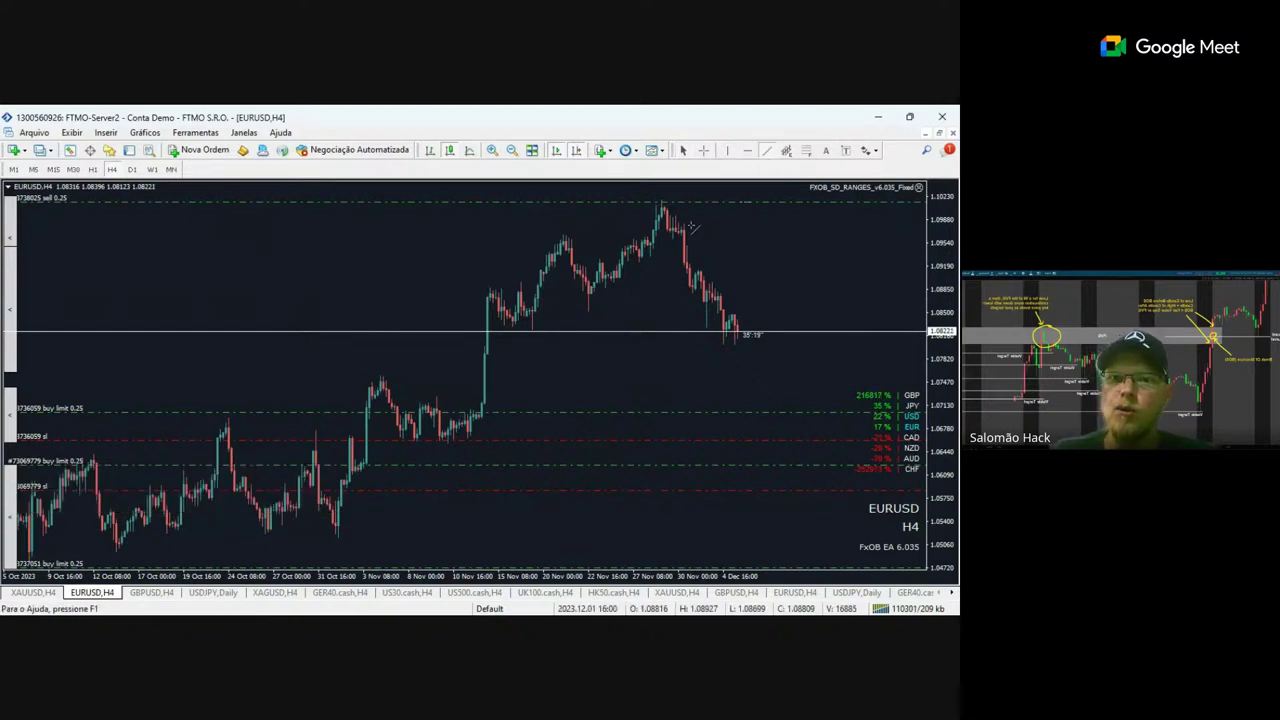
drag(670, 207, 735, 232)
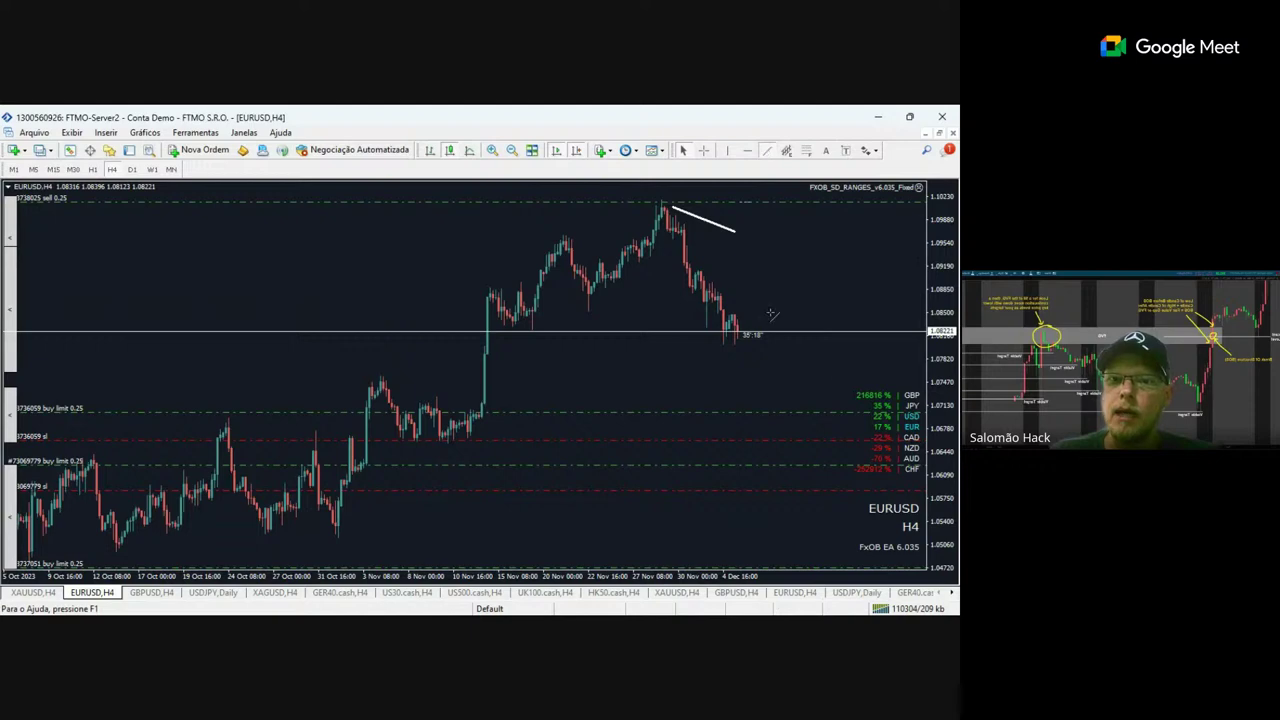
drag(813, 370, 750, 408)
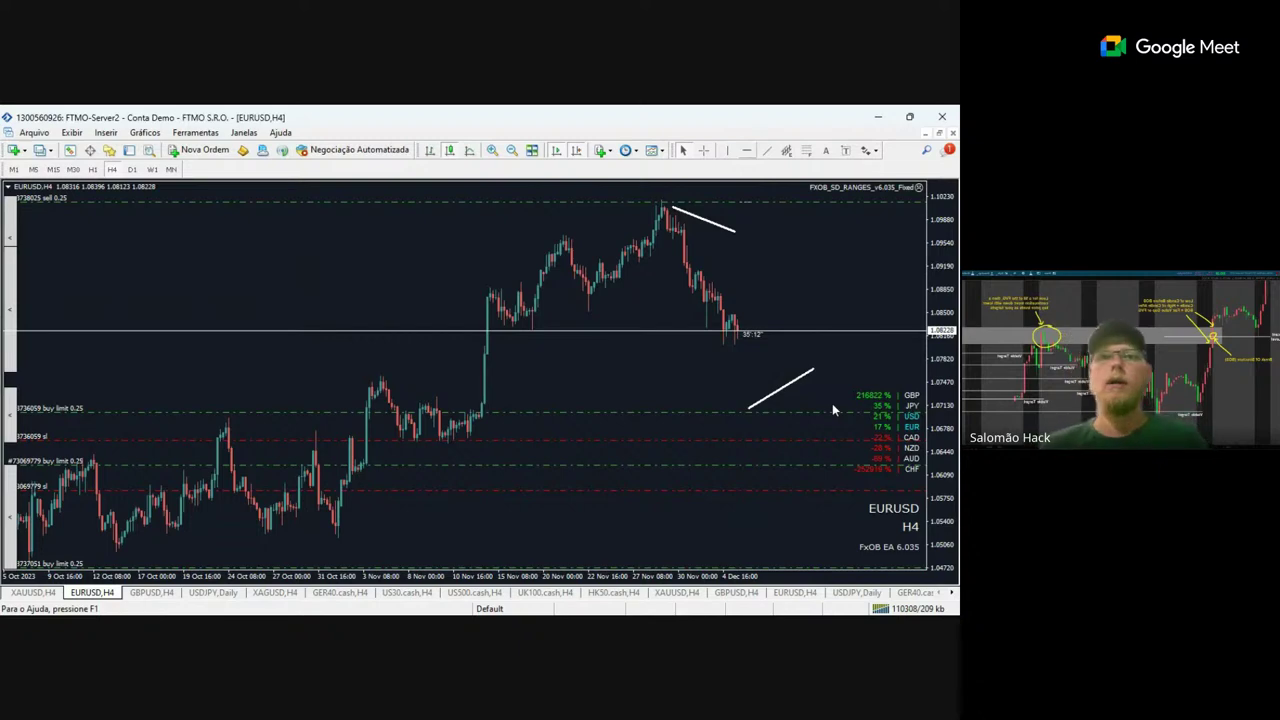
Measure the distance from the 0.25 sell order level down to the upper buy limit level with the crosshair.
click(703, 150)
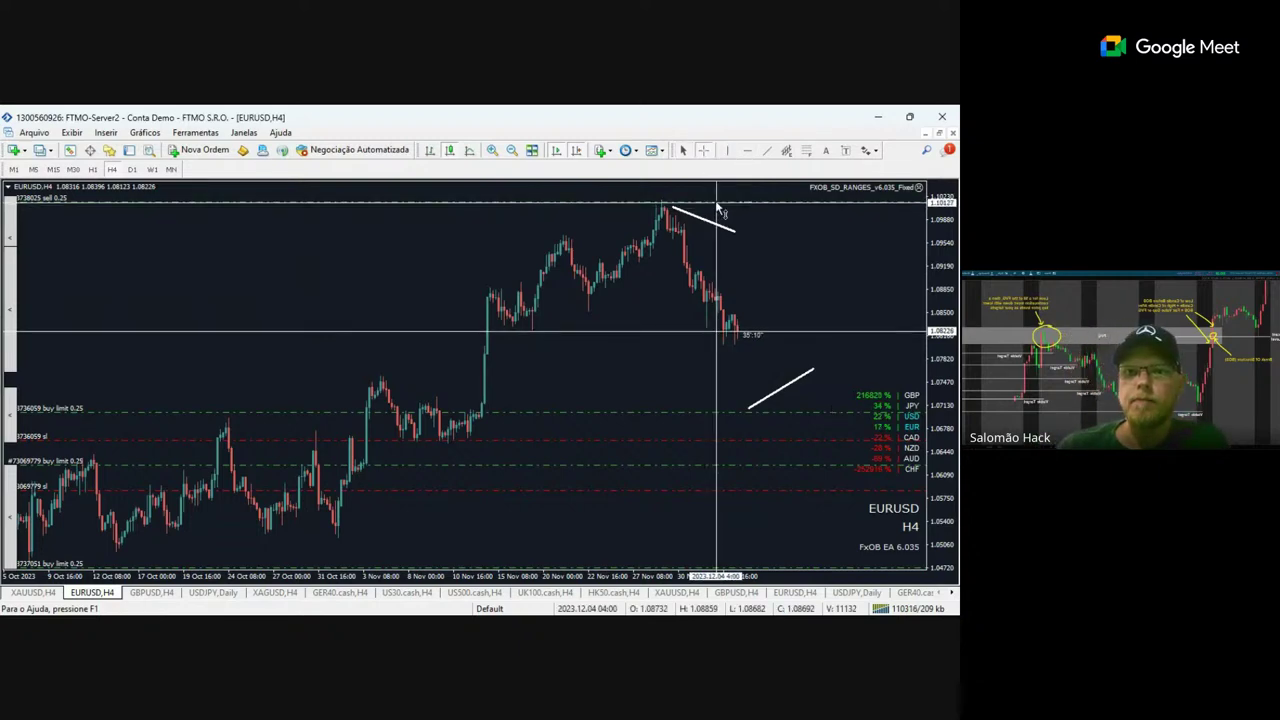
drag(716, 204, 727, 415)
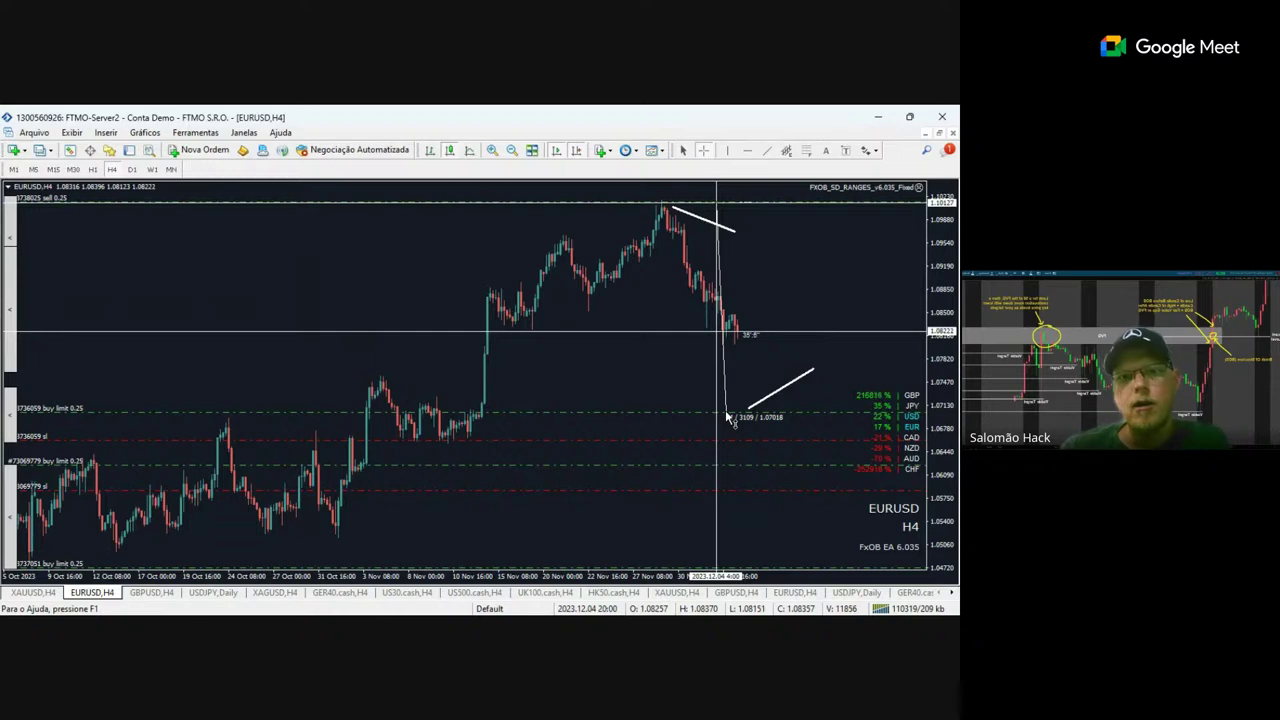
Draw a second falling line and a horizontal line beside the late-November peak, and a second diagonal line ending near the upper buy limit level.
drag(726, 413, 727, 414)
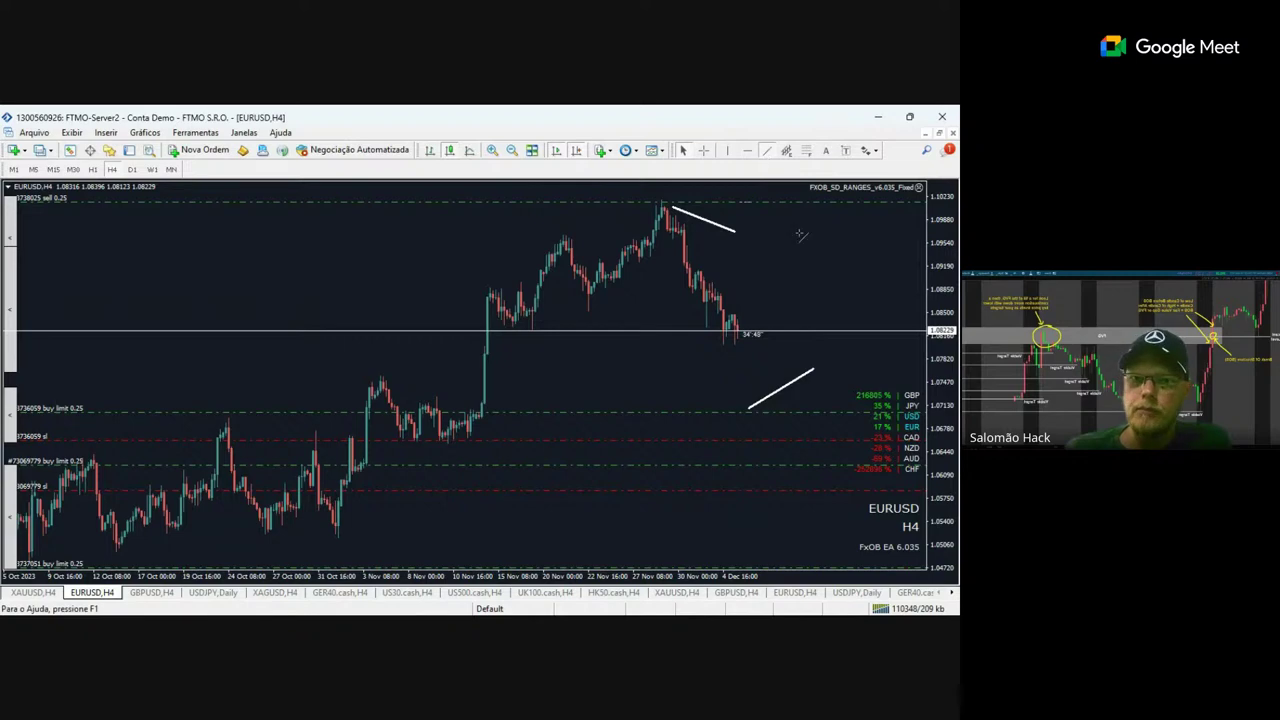
drag(803, 235, 697, 207)
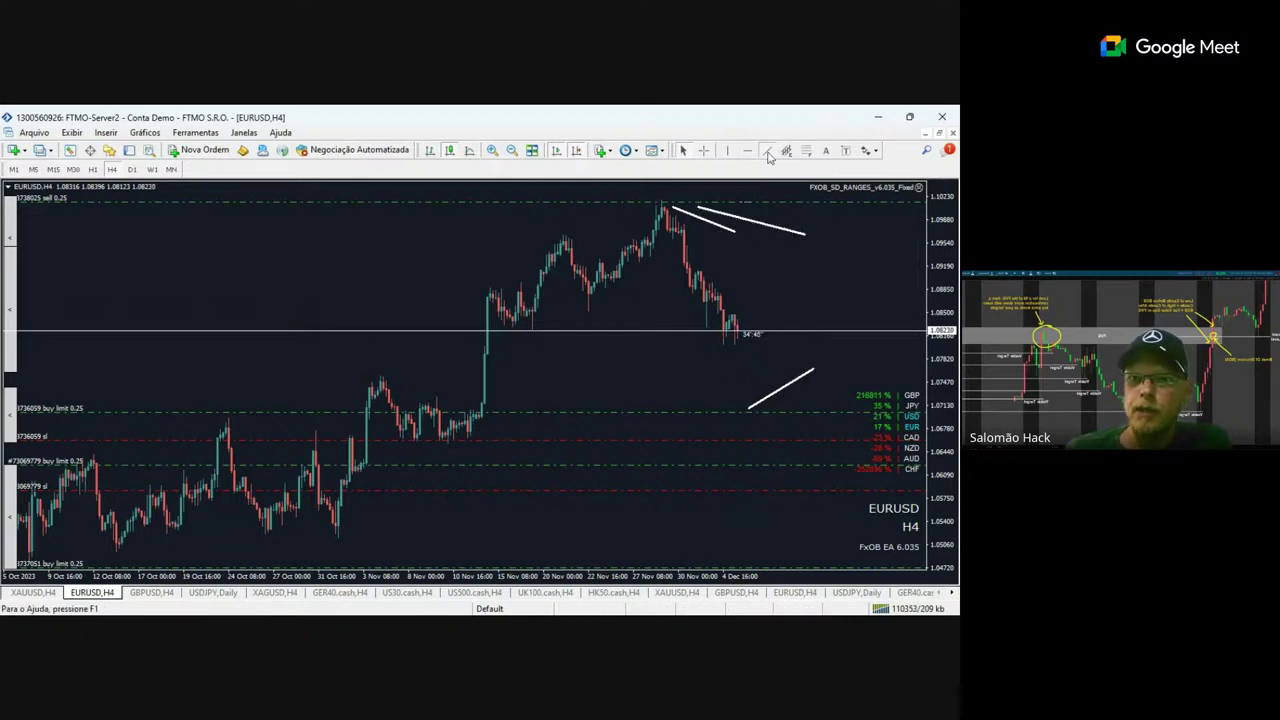
drag(798, 352, 748, 405)
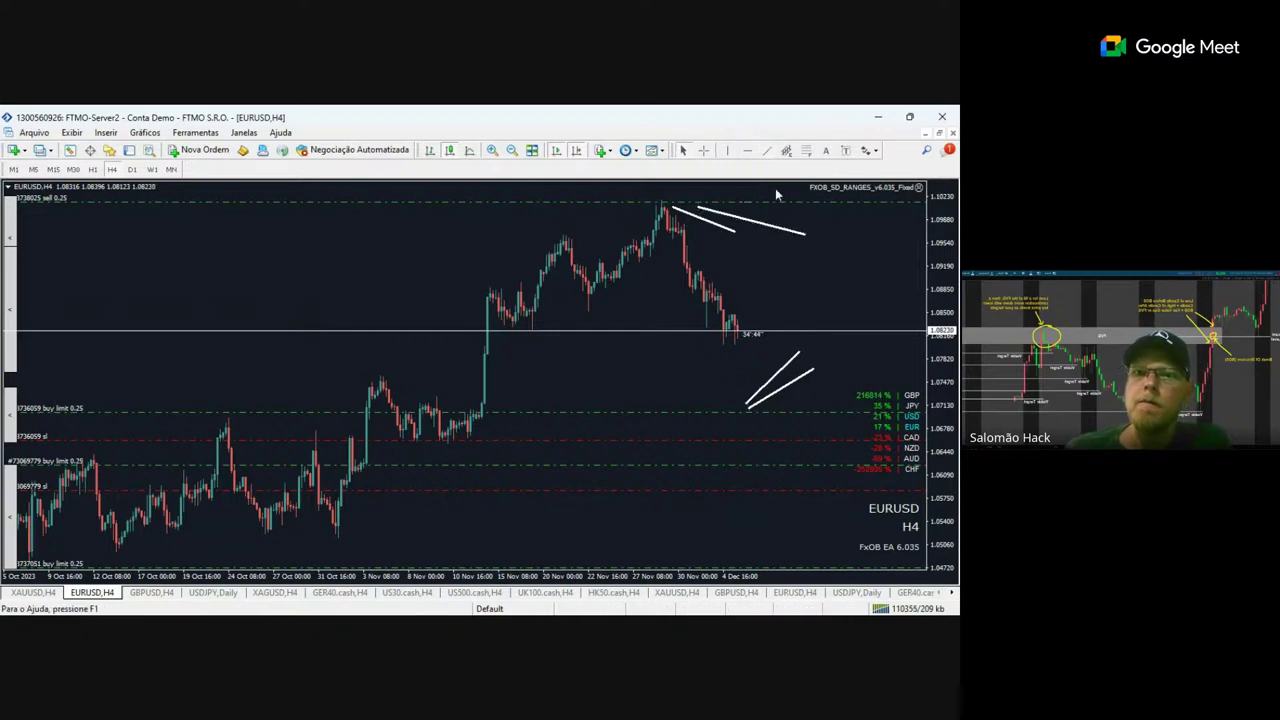
click(767, 150)
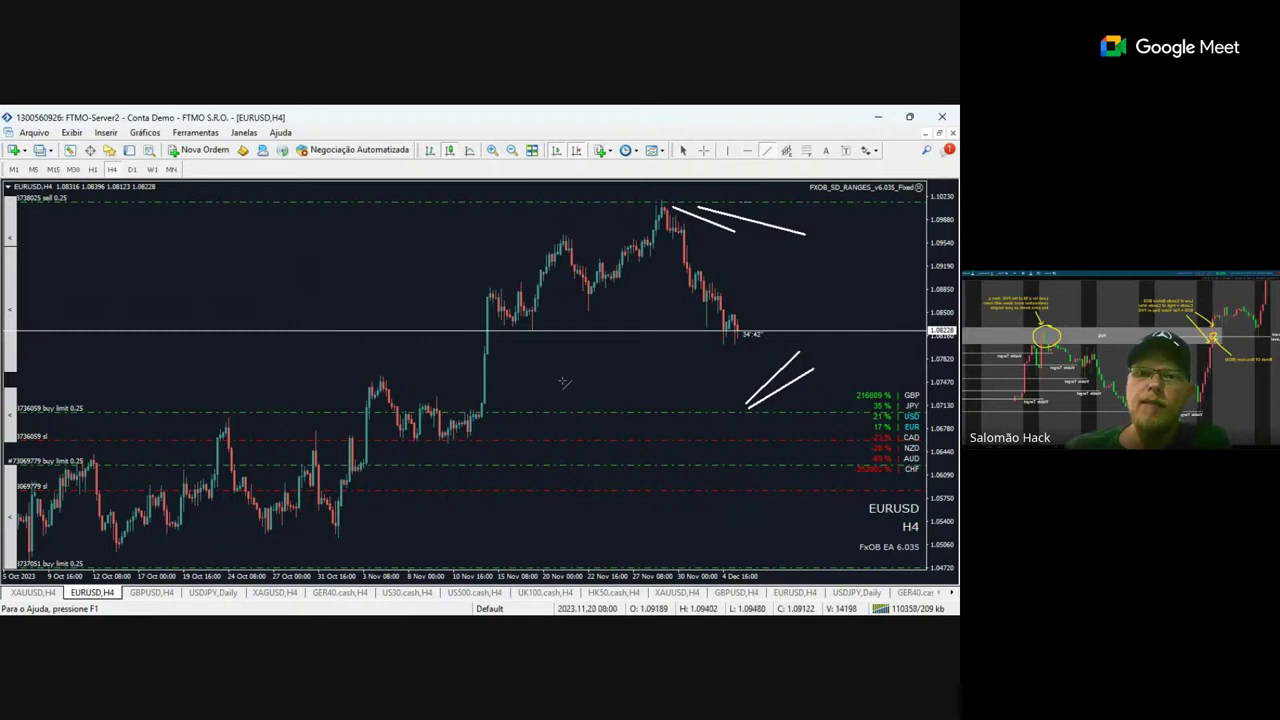
drag(684, 243, 811, 243)
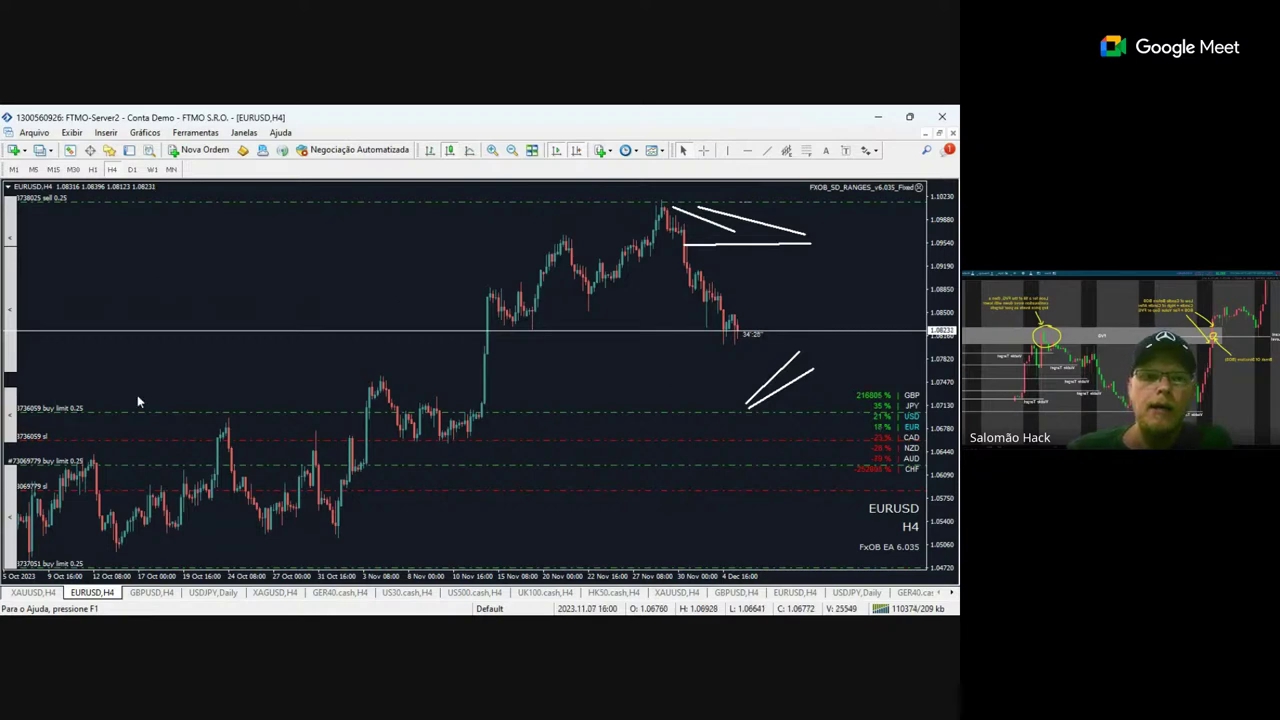
Draw a staircase of five horizontal support lines from the early-October low up to just below the late-November peak.
click(513, 150)
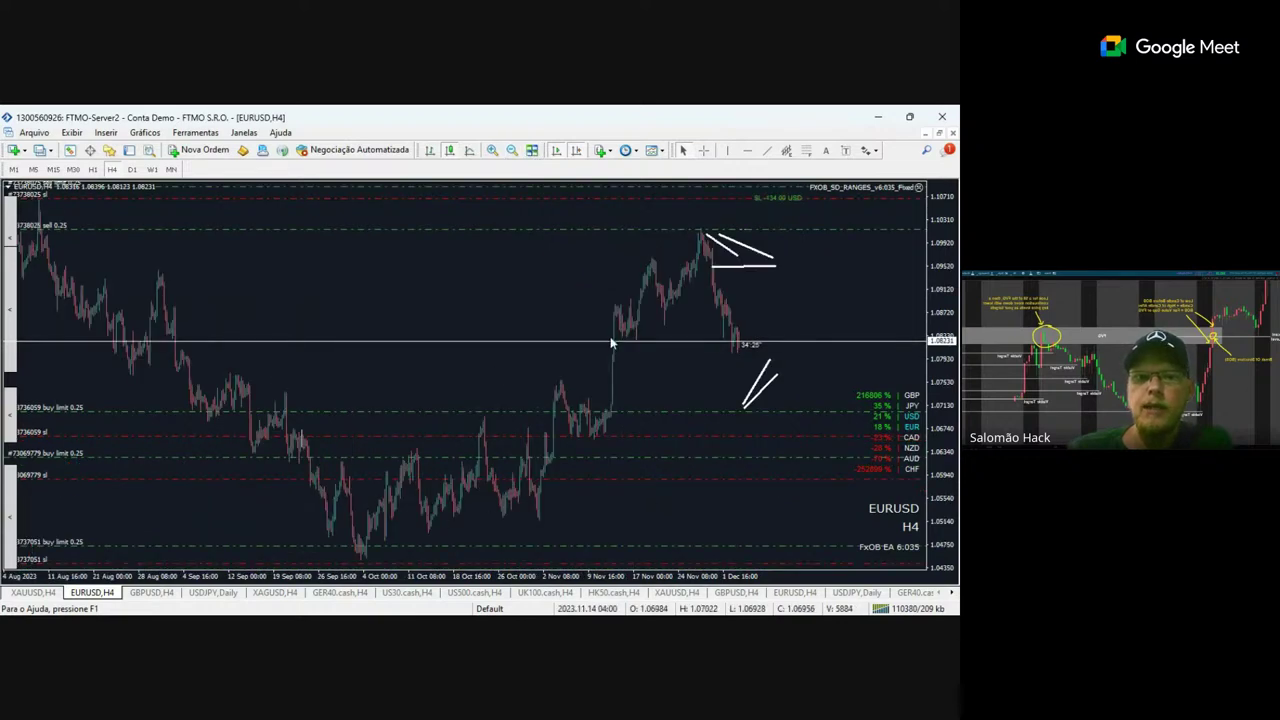
click(766, 150)
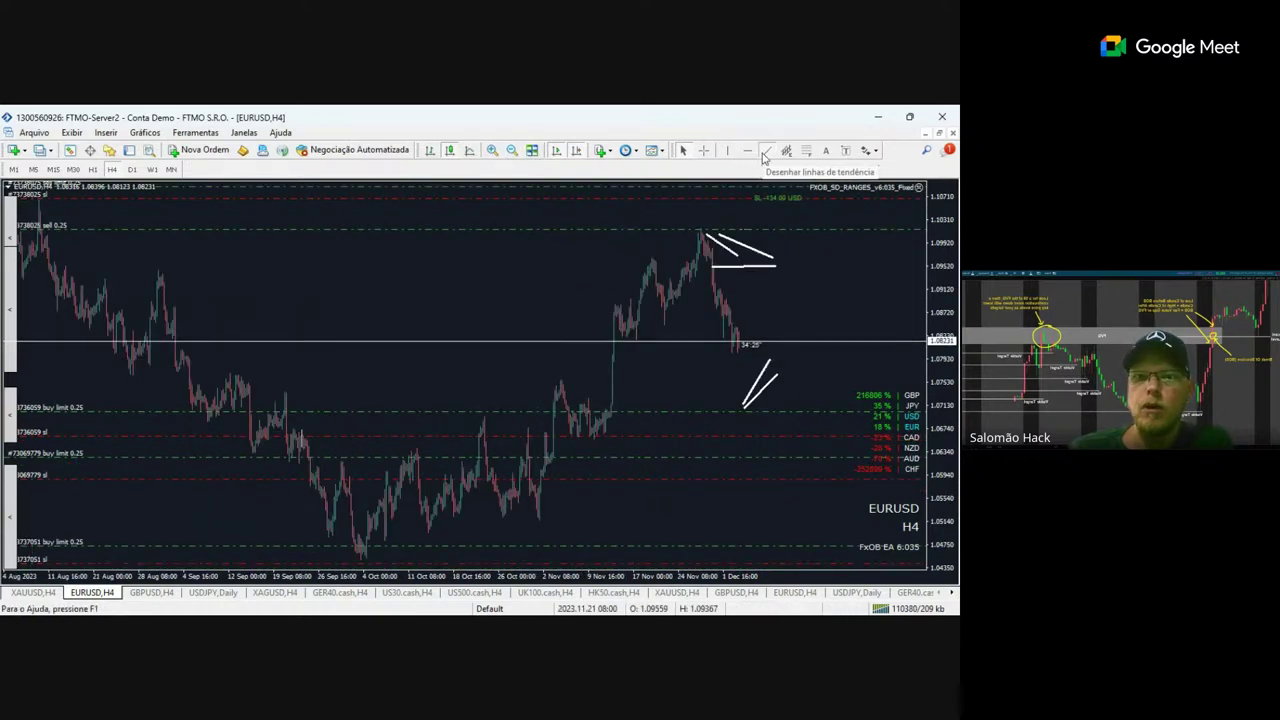
drag(366, 542, 454, 540)
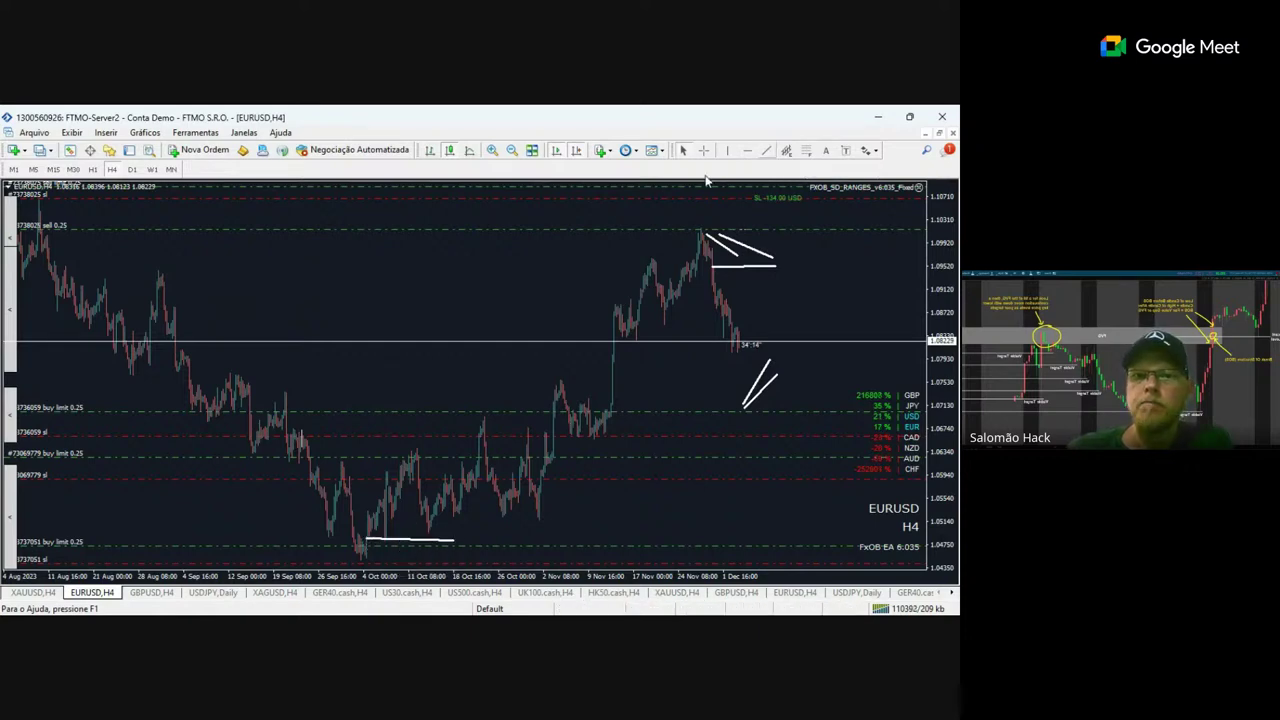
click(763, 152)
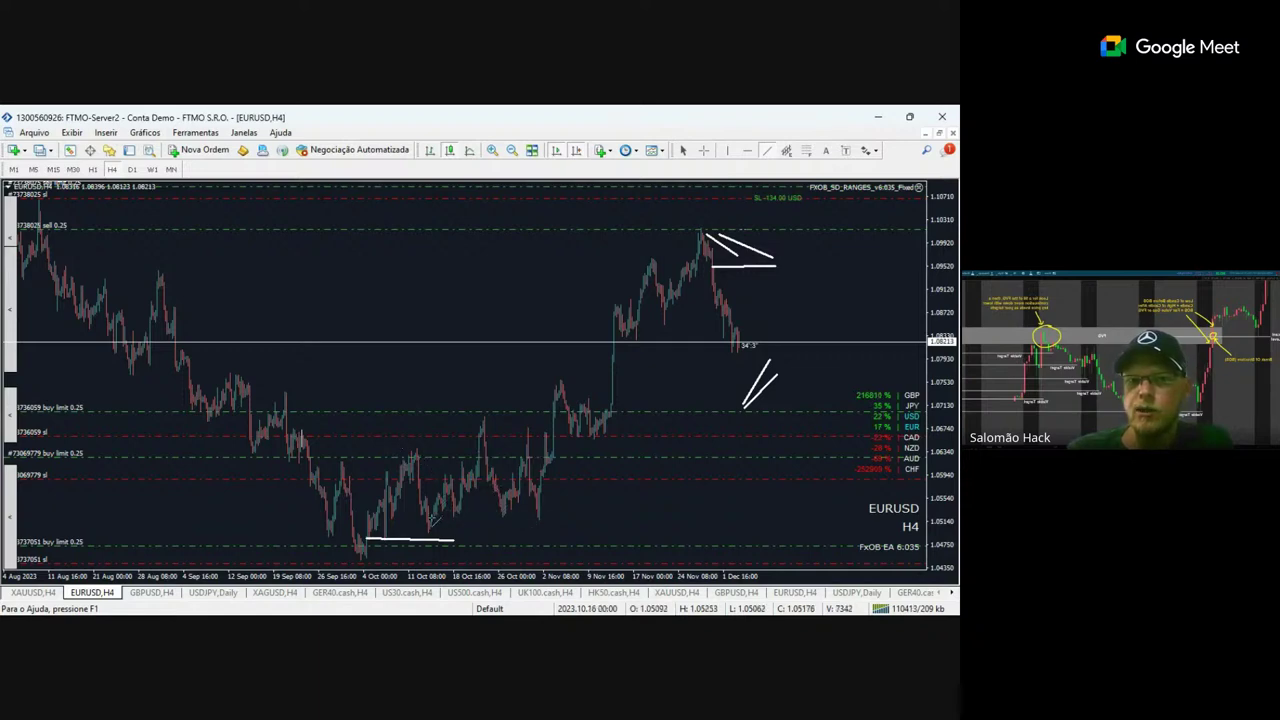
drag(430, 518, 578, 519)
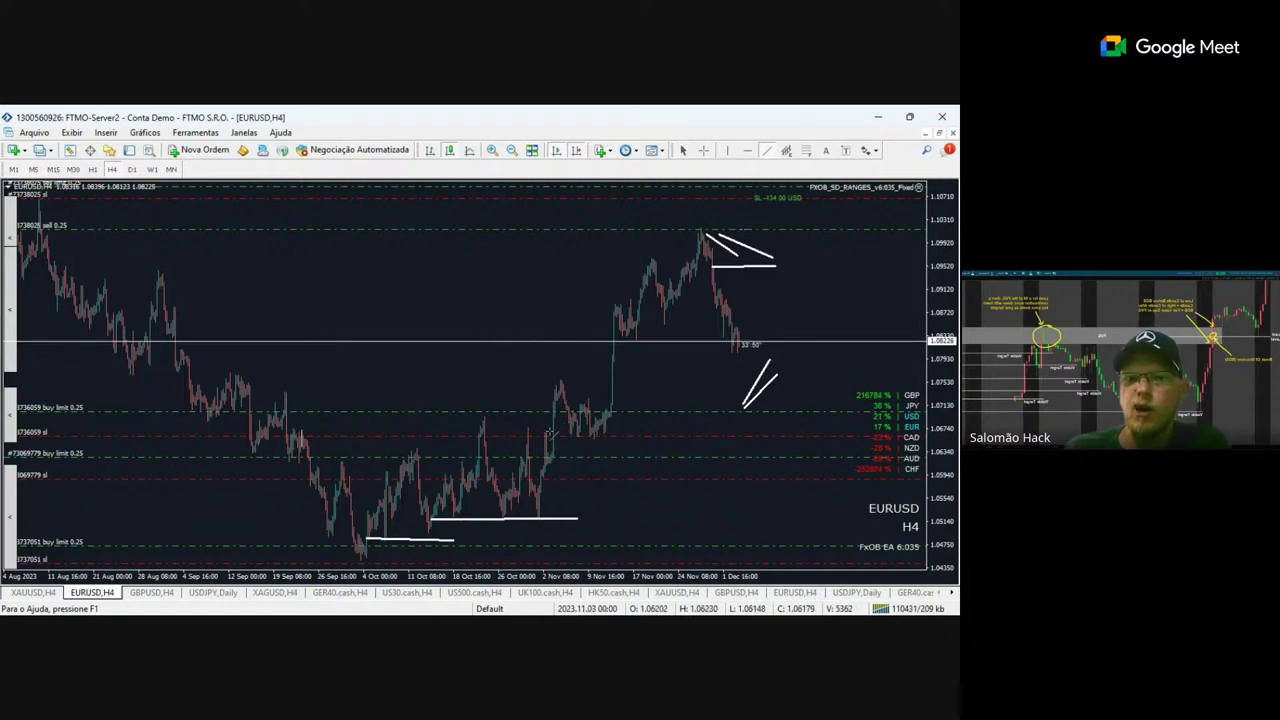
drag(549, 433, 678, 432)
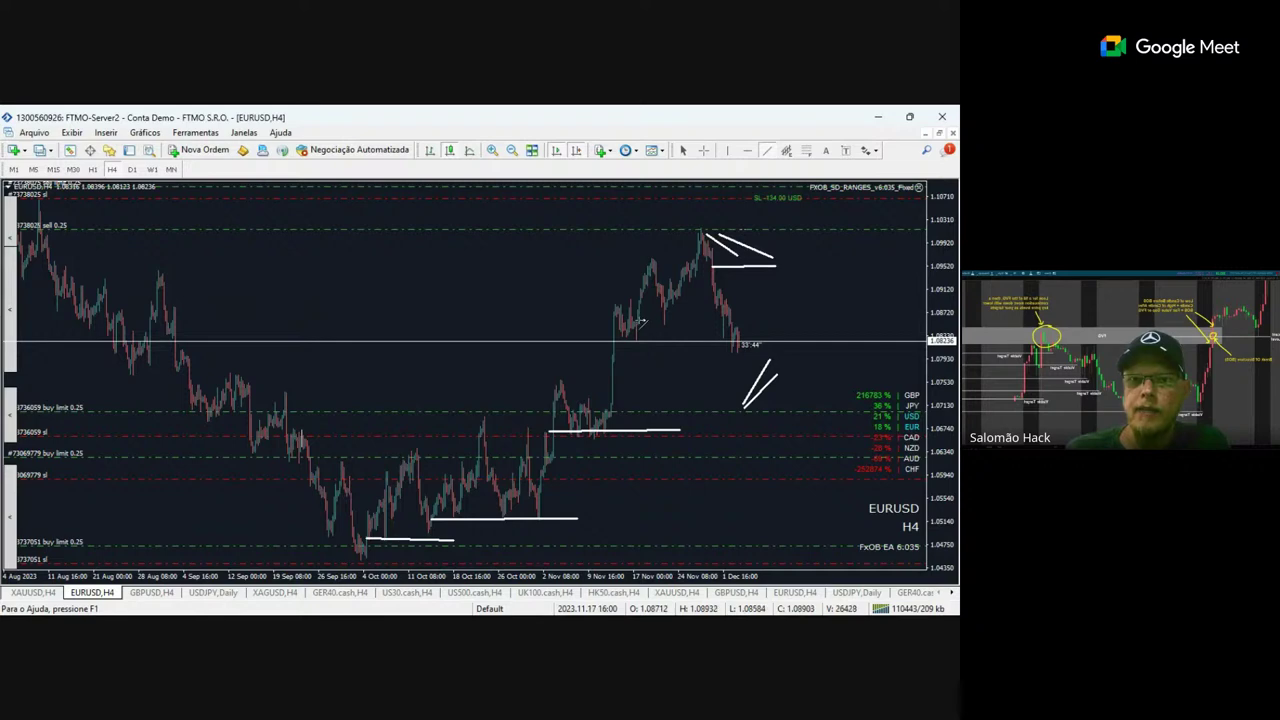
drag(638, 320, 674, 320)
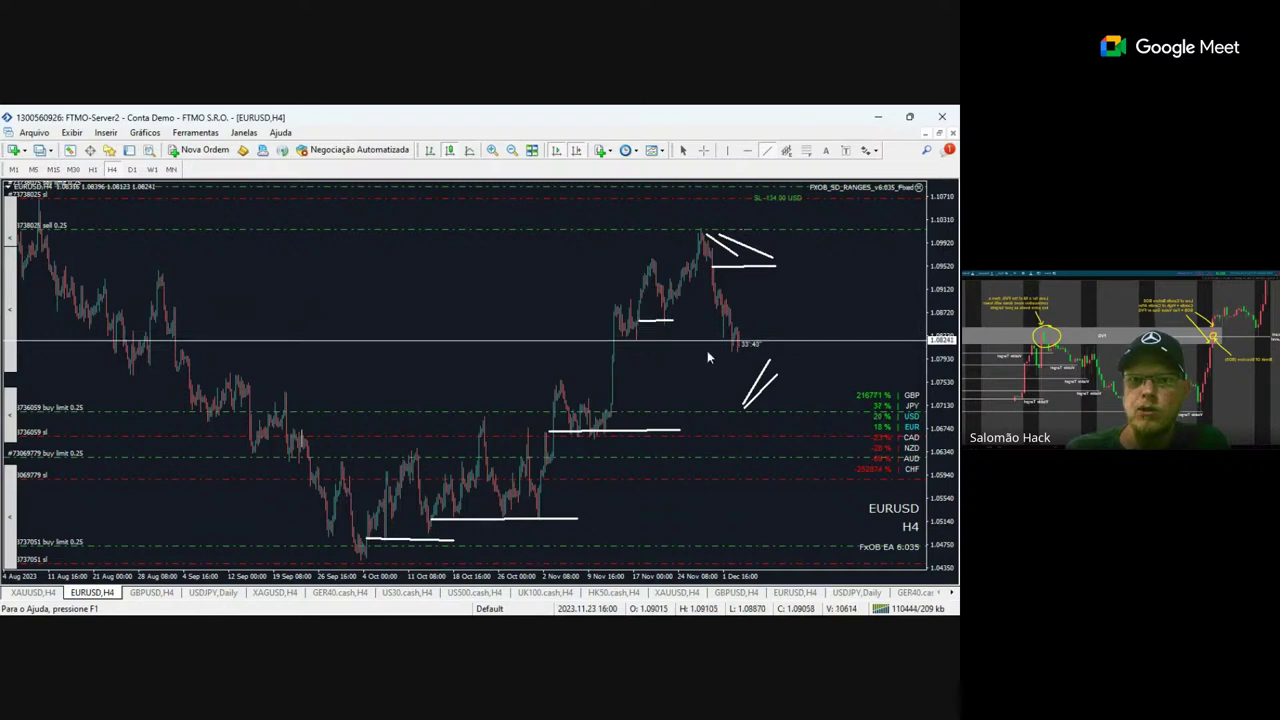
click(787, 154)
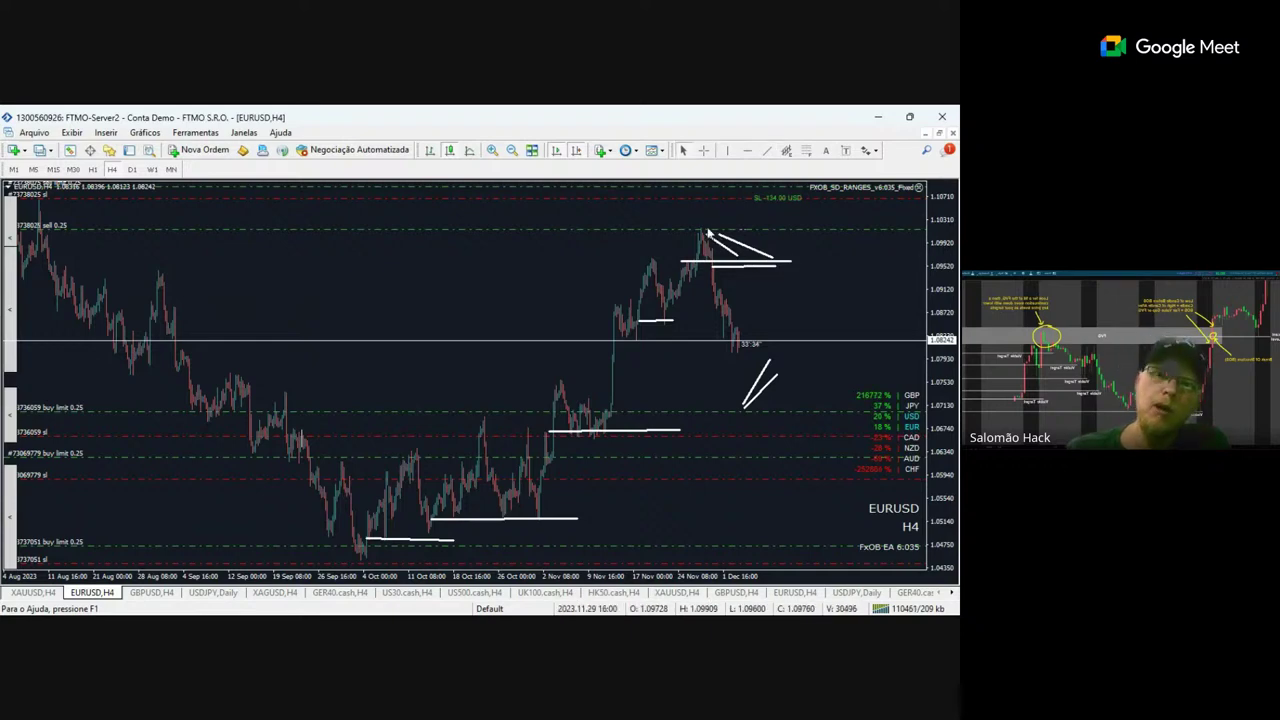
Draw a downward arrow through the late-November peak and a long diagonal line from its tip down to below the late-October low.
click(768, 151)
drag(695, 215, 722, 290)
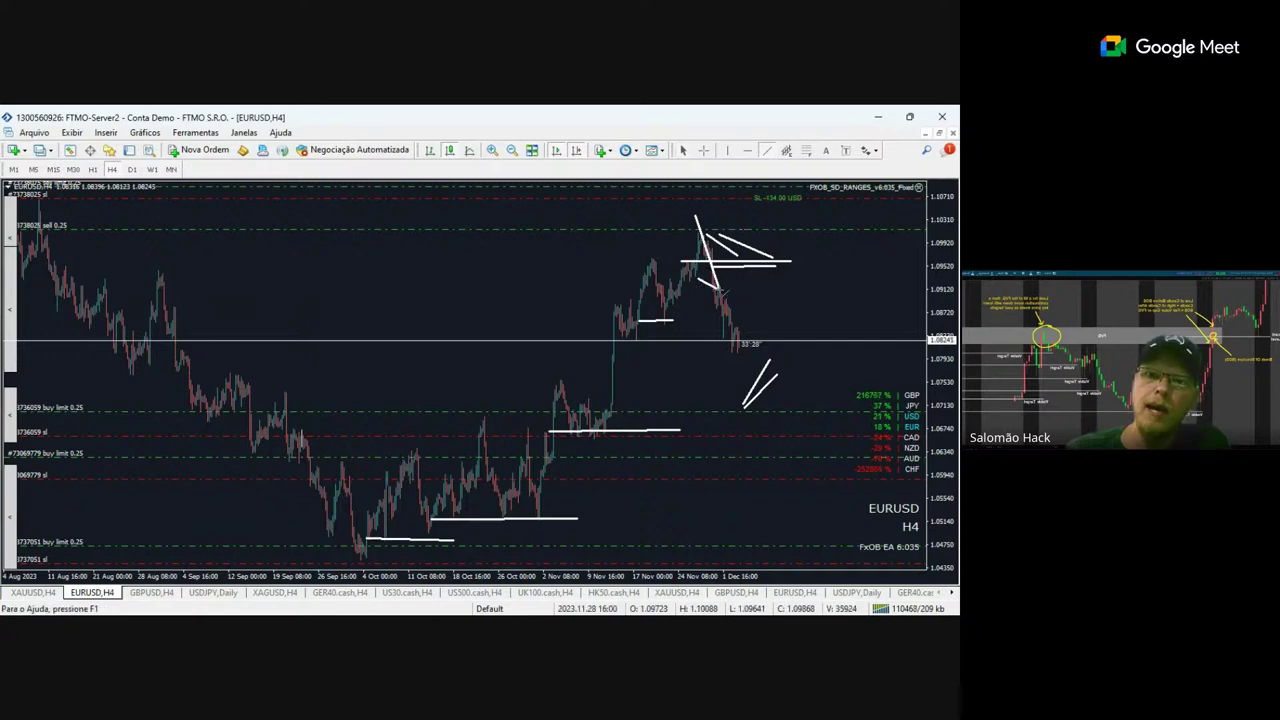
click(768, 151)
drag(719, 290, 731, 273)
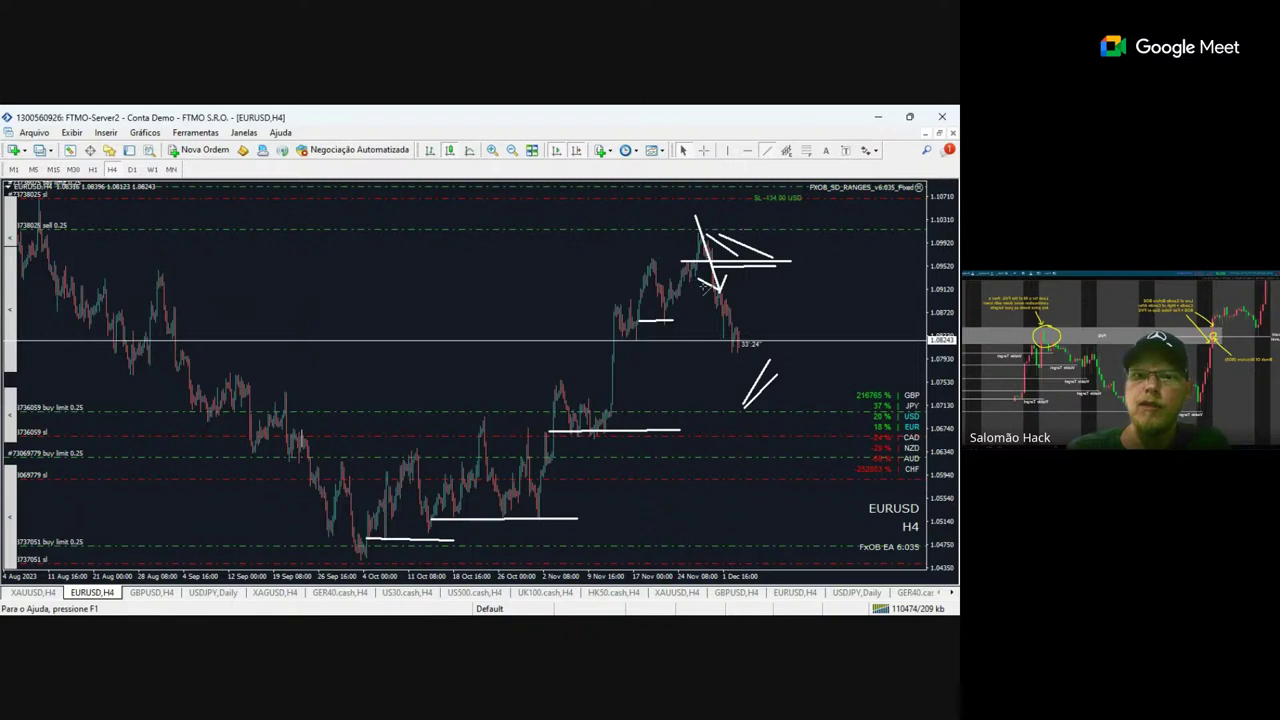
mouse_move(710, 287)
mouse_down()
mouse_move(586, 466)
mouse_move(505, 549)
mouse_up()
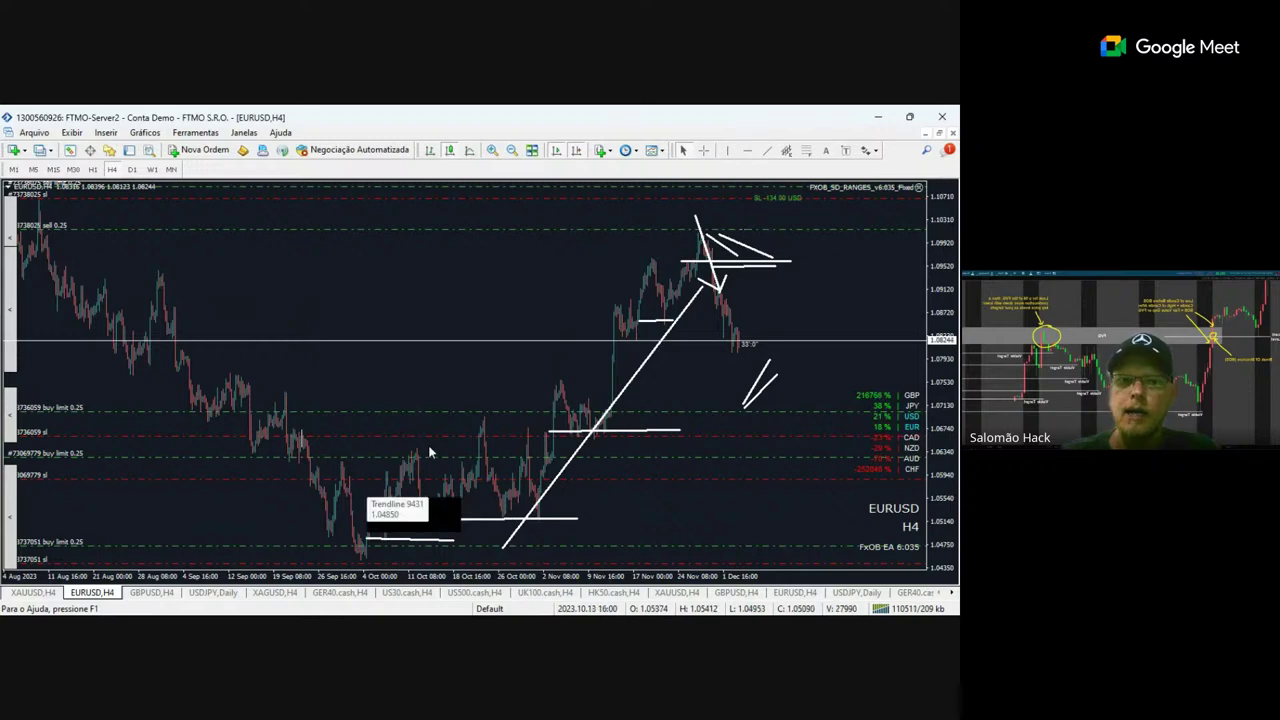
click(491, 157)
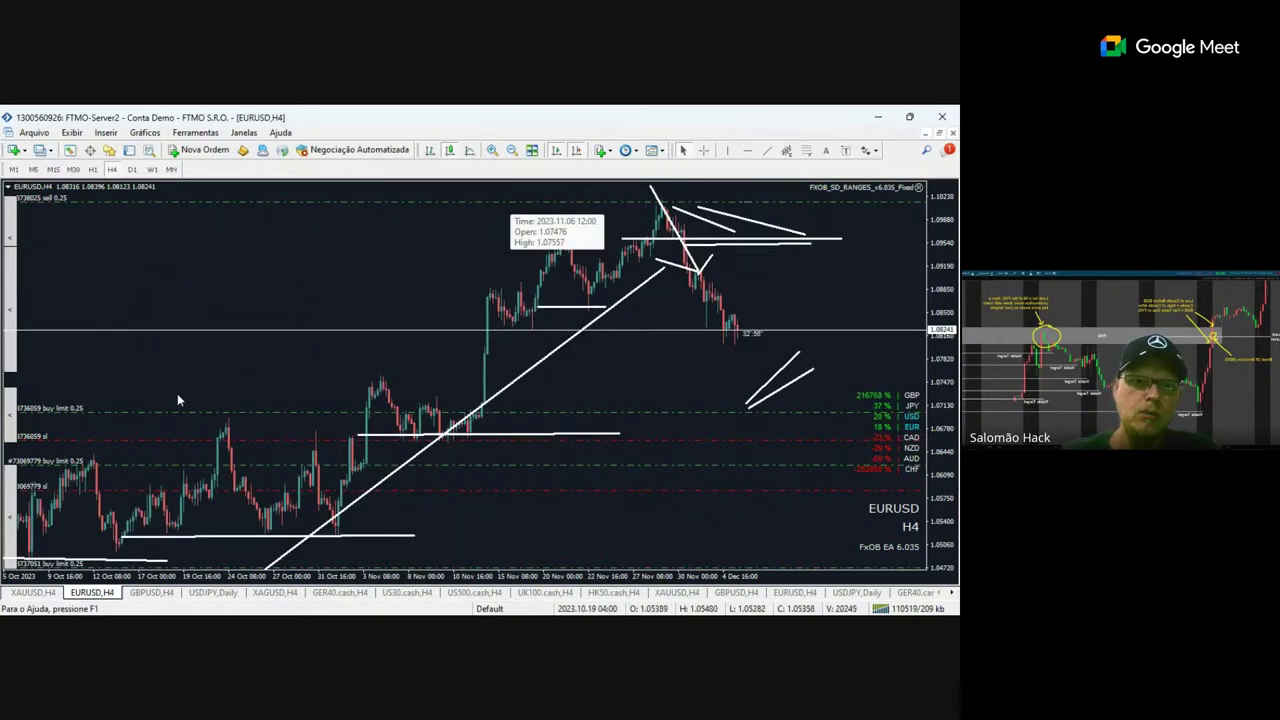
click(512, 152)
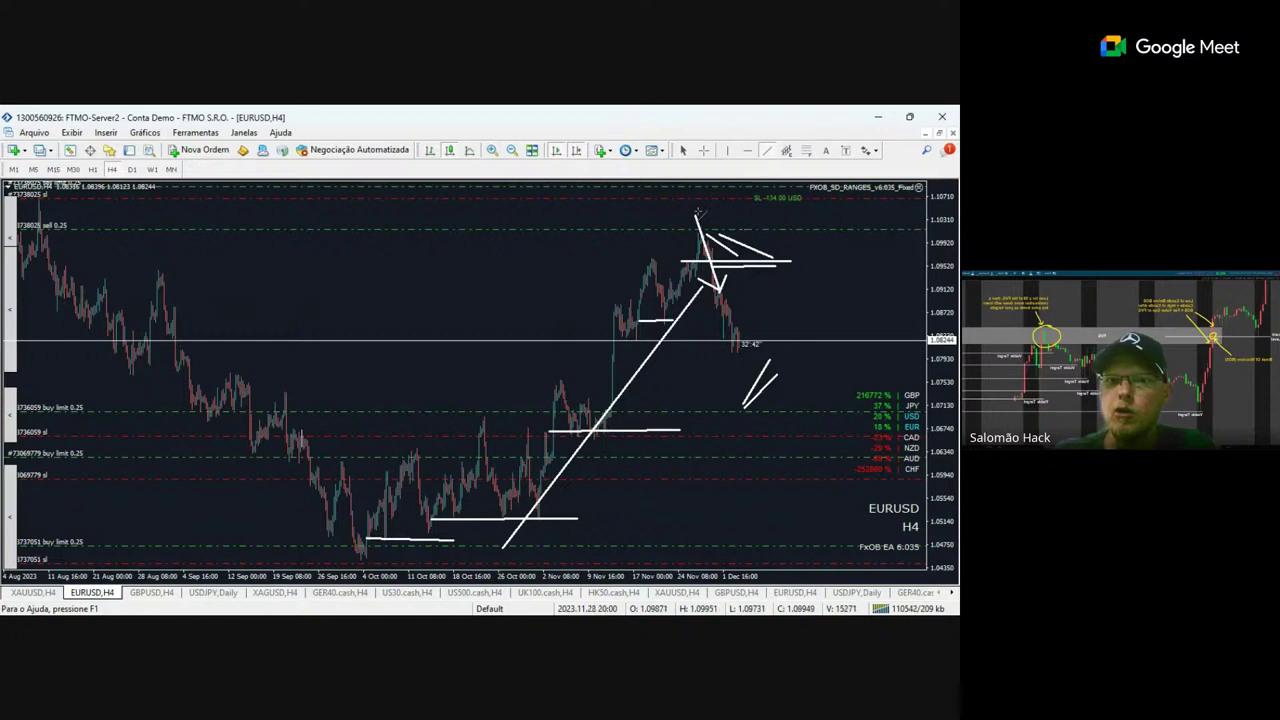
Draw a horizontal line across the November highs, plus a long falling line and a short rising line in the empty area after the last candle.
drag(787, 238, 826, 404)
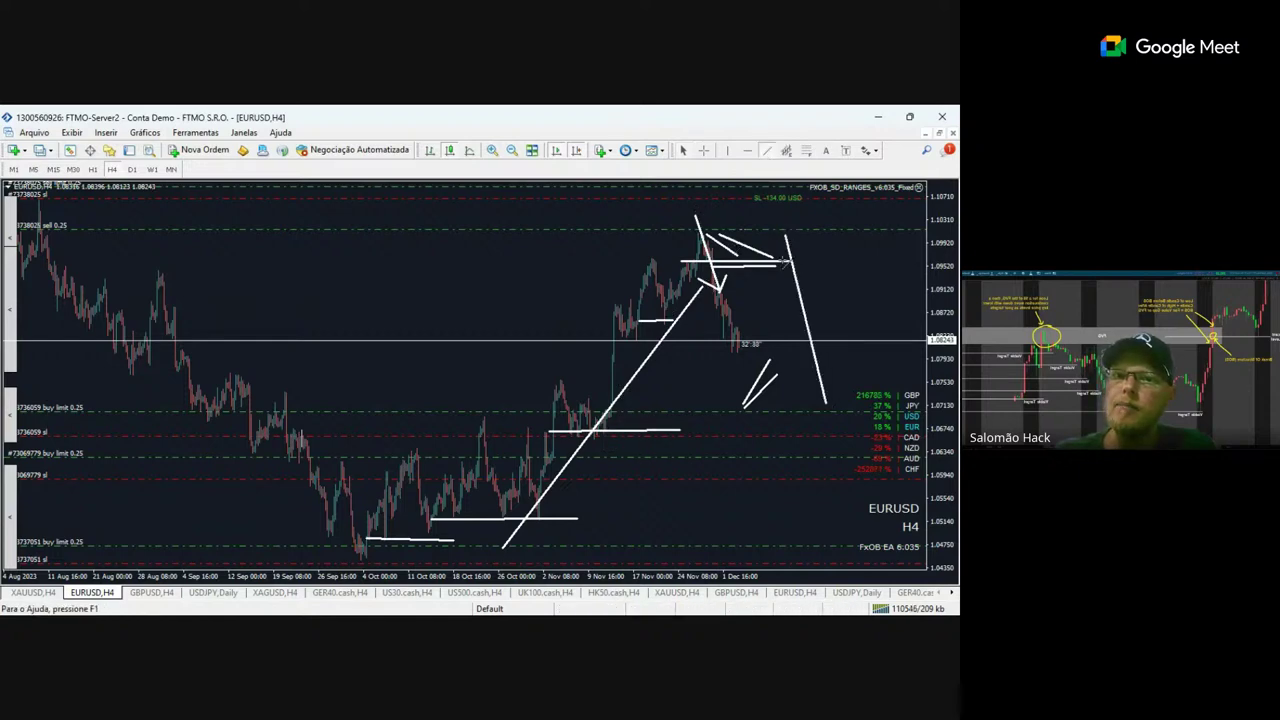
drag(745, 277, 591, 277)
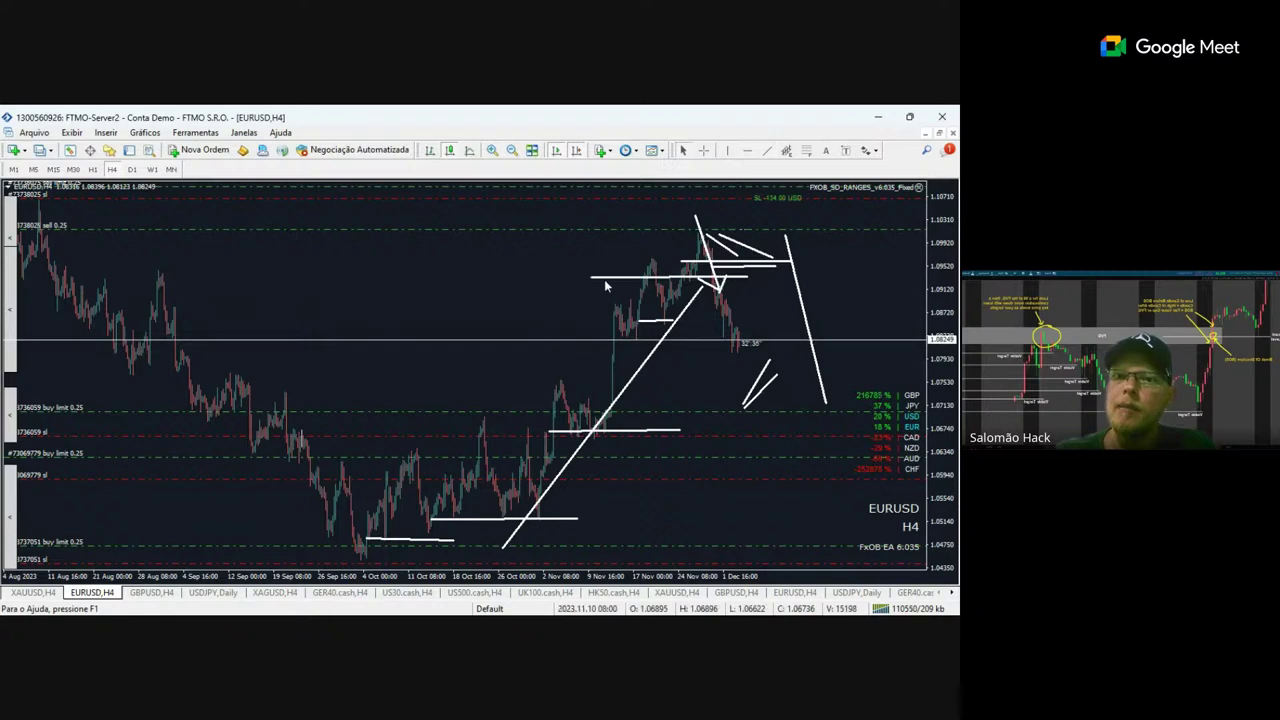
click(786, 150)
drag(808, 268, 844, 213)
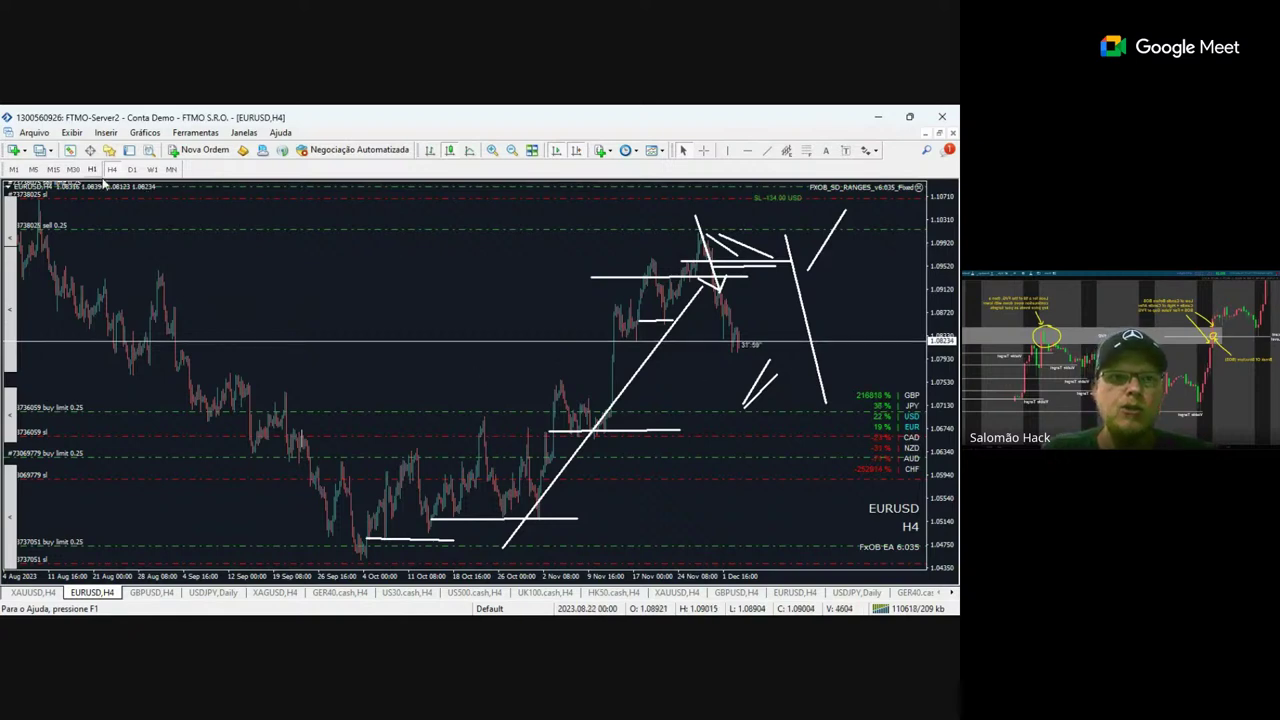
Clear the drawings by switching to H1 and back to H4, turn off the period separators and hide the indicator's control panel.
click(103, 172)
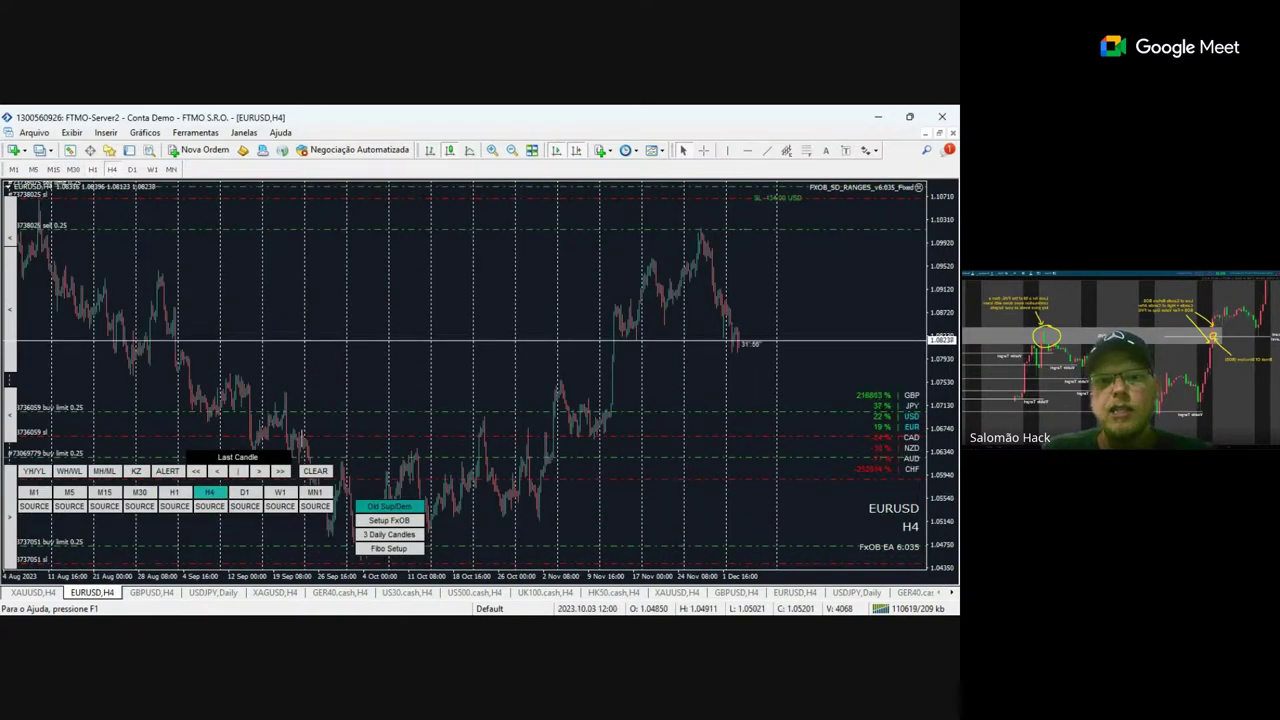
key(F8)
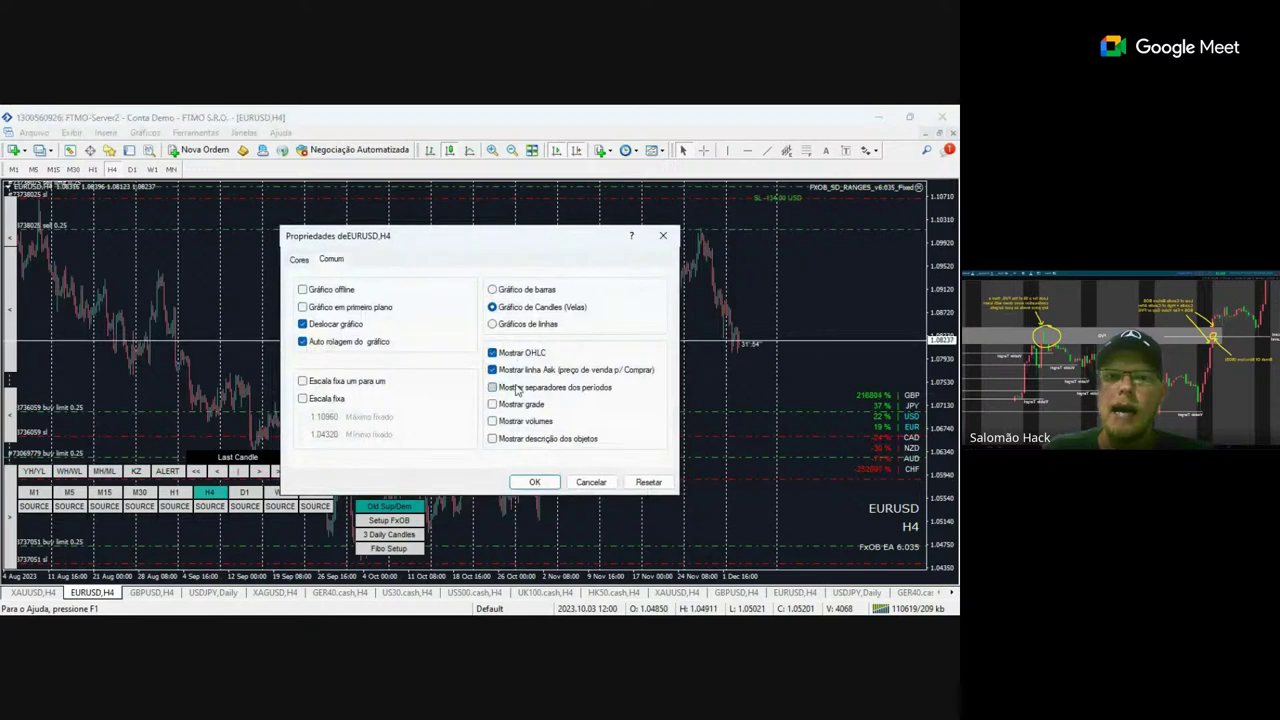
click(535, 487)
click(74, 520)
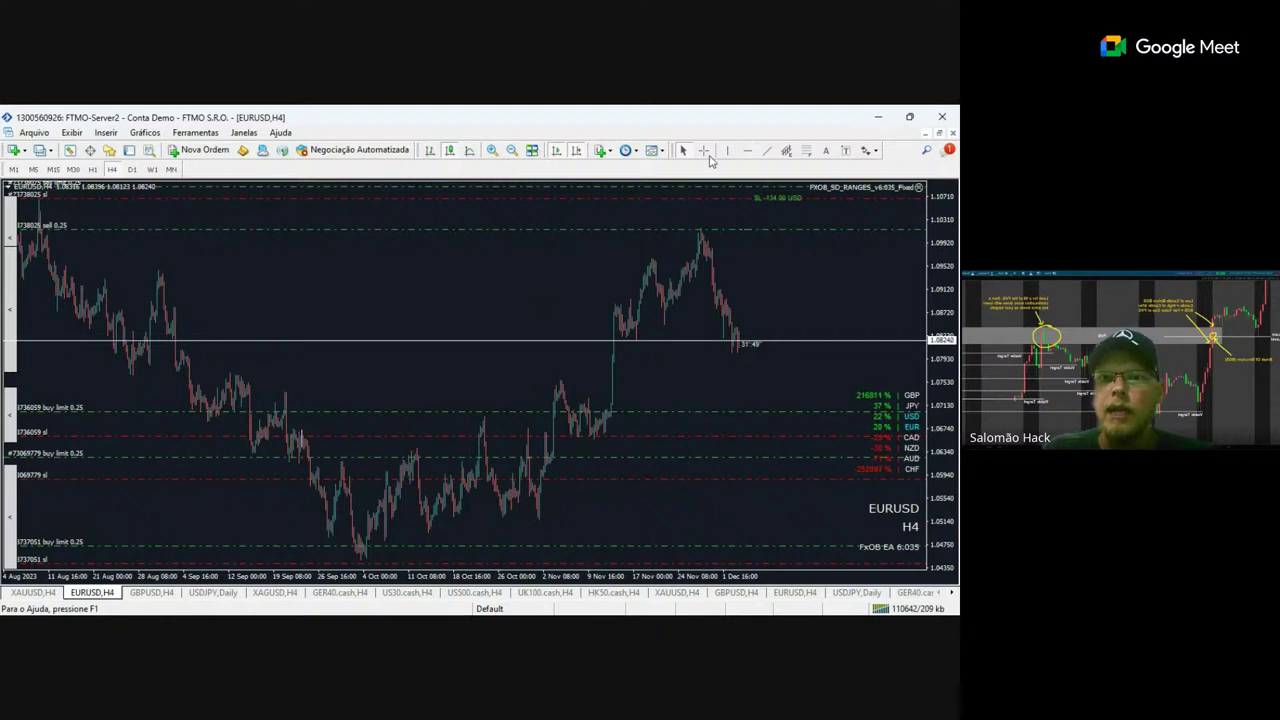
Draw a short horizontal line beneath the early-October low and another at the small support just above it.
drag(367, 539, 422, 539)
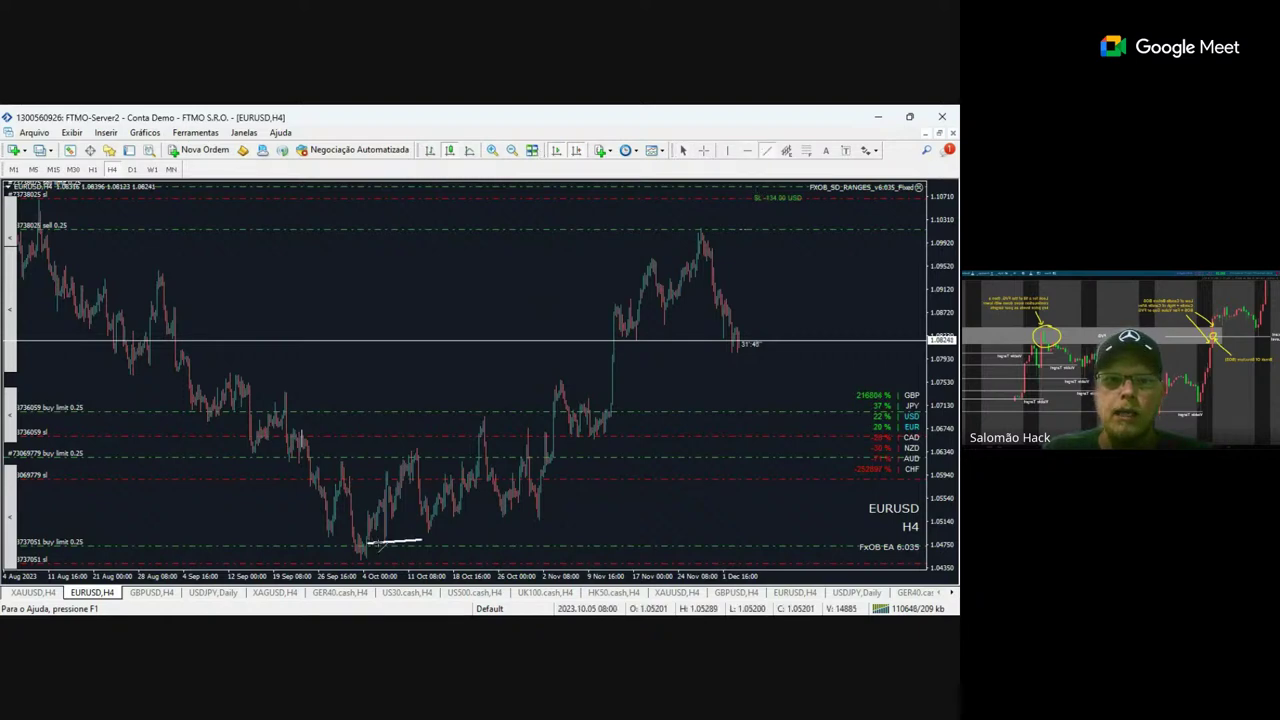
click(767, 151)
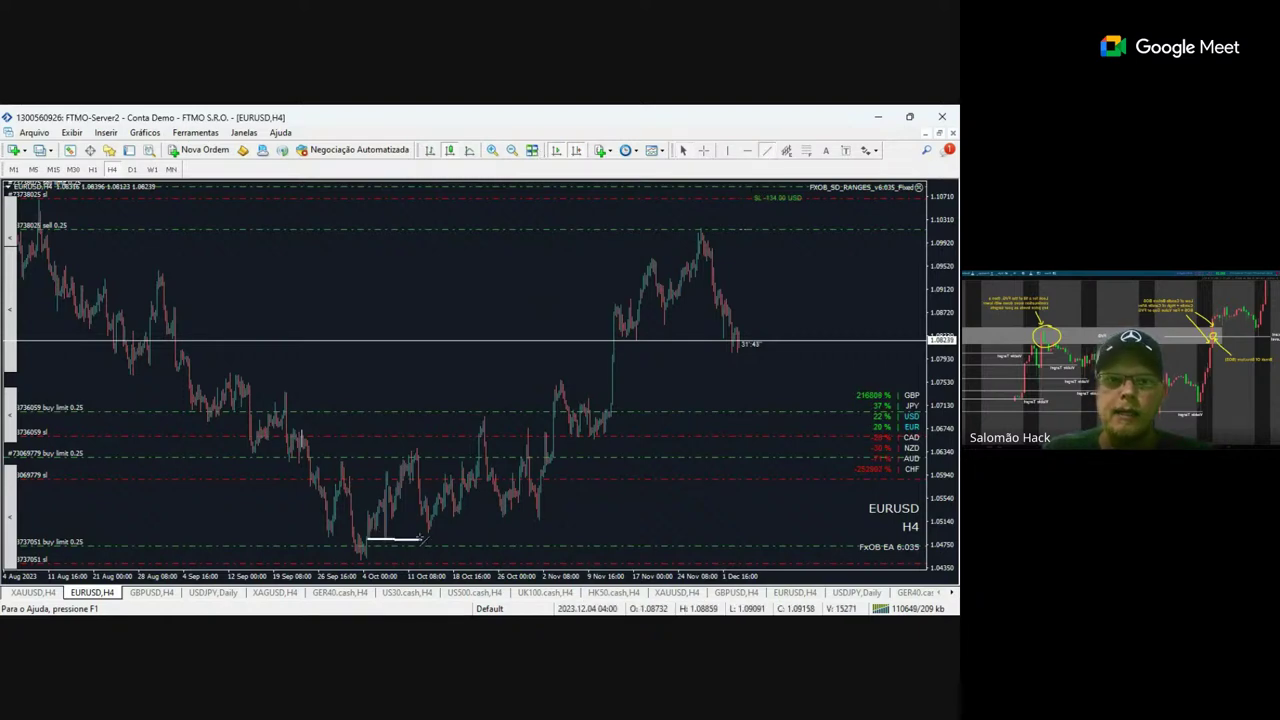
drag(342, 562, 380, 563)
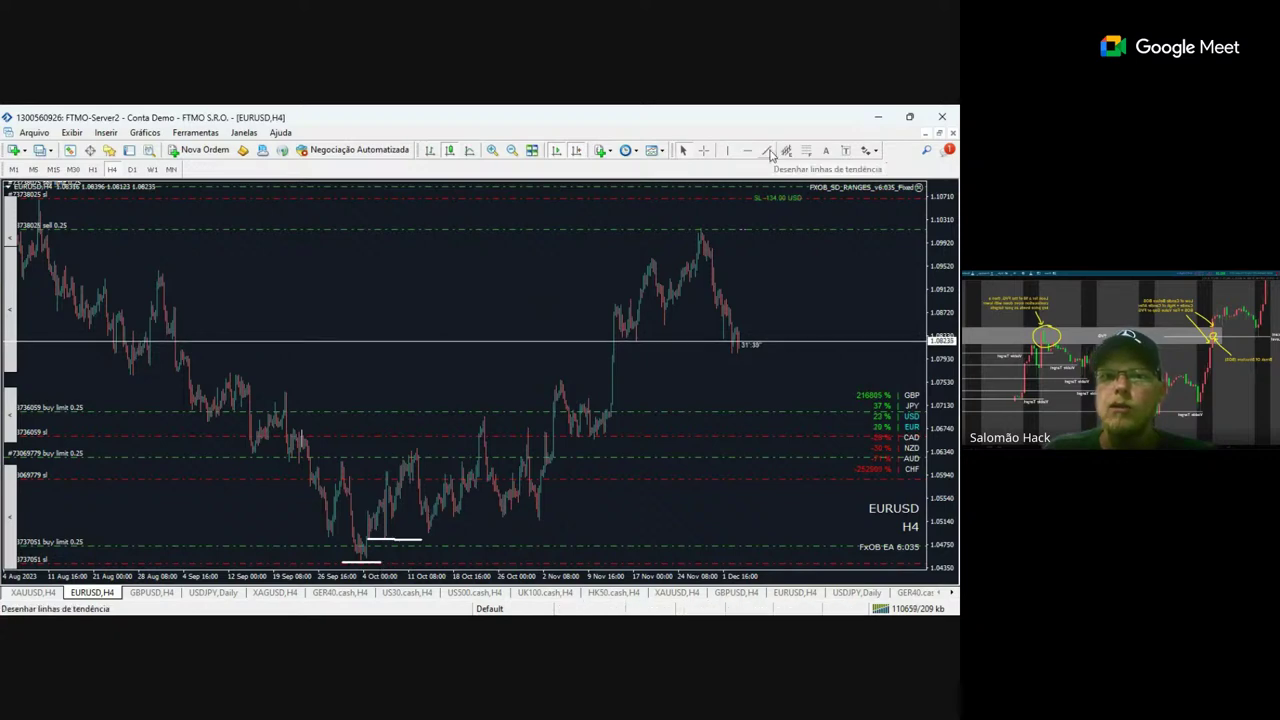
Draw a long, nearly horizontal line just above the 0.25 sell level and three shorter lines around the late-August high and its drop.
drag(57, 215, 775, 212)
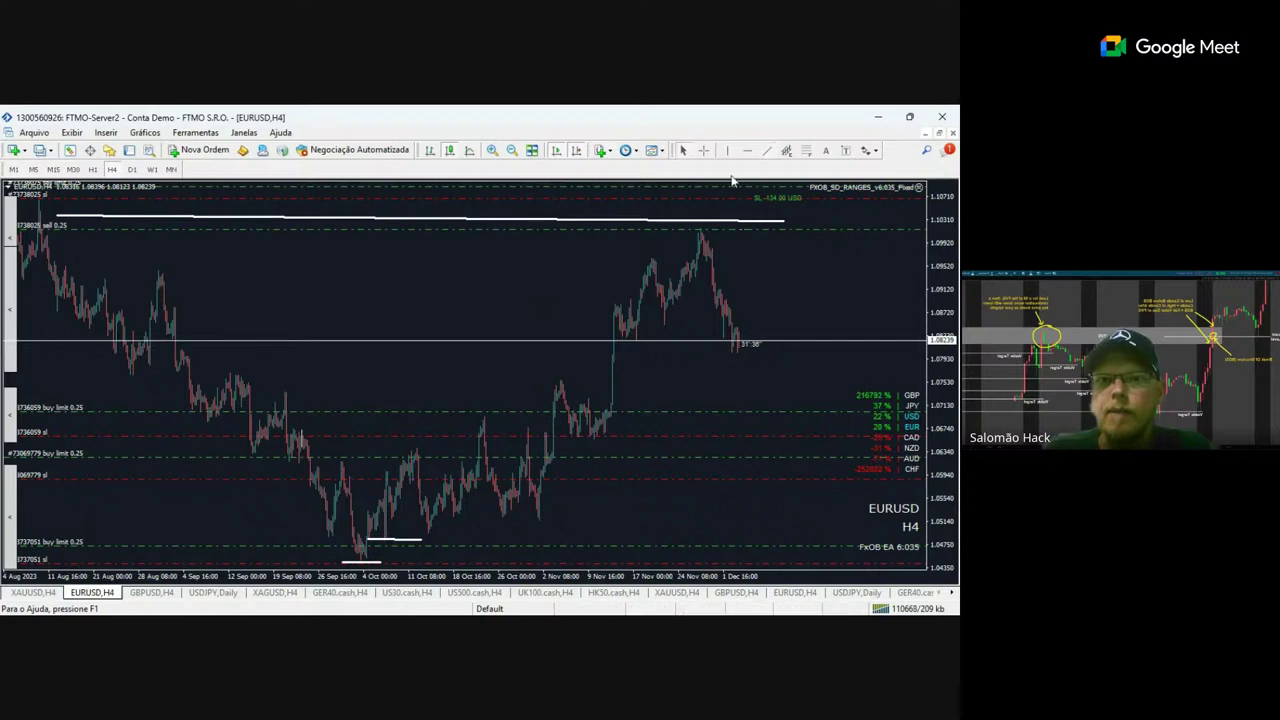
mouse_move(76, 267)
mouse_down()
mouse_move(176, 267)
mouse_move(256, 287)
mouse_up()
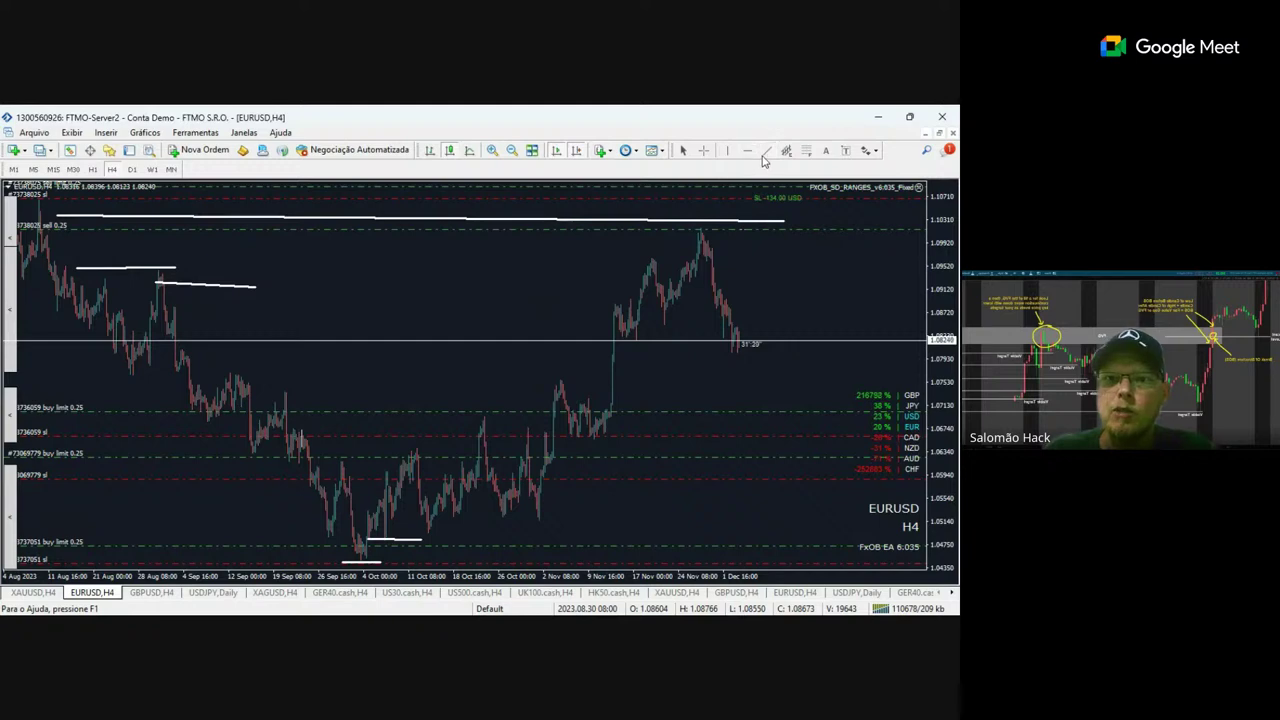
click(765, 153)
drag(172, 340, 338, 331)
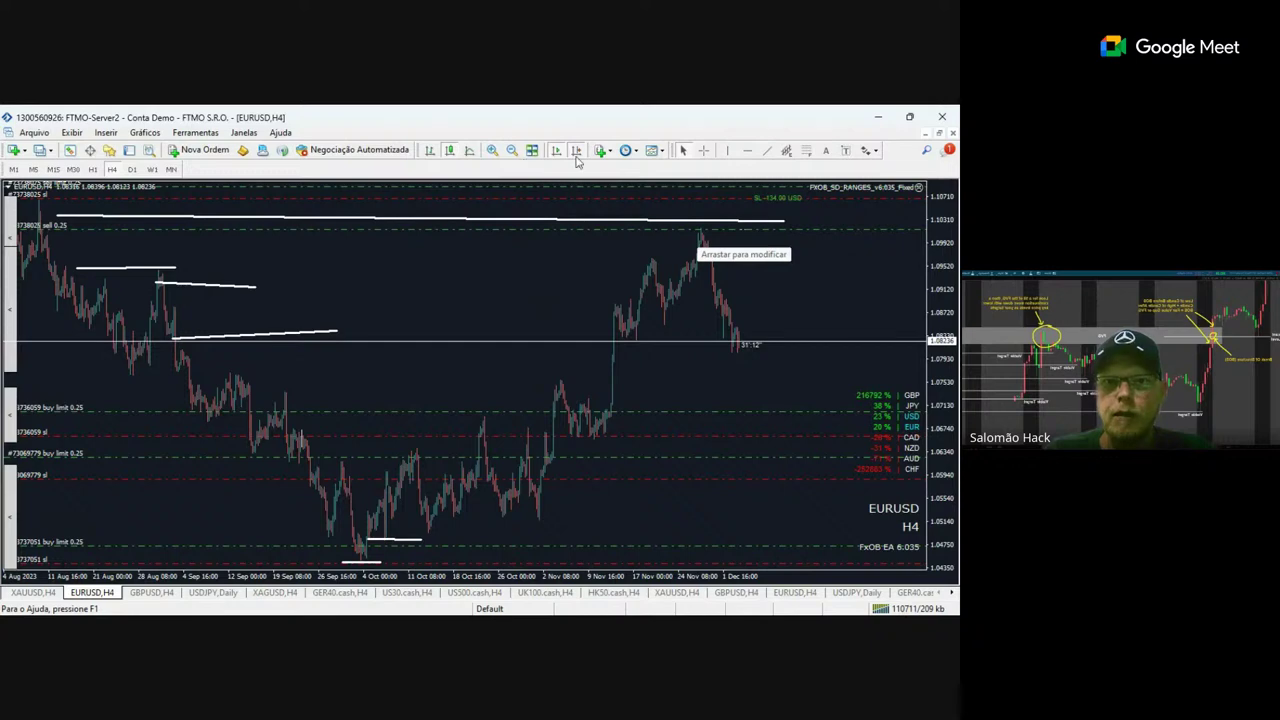
Check the 50% level with a Fibonacci retracement from the early-October low to the mid-July high, and delete the retracement.
click(511, 150)
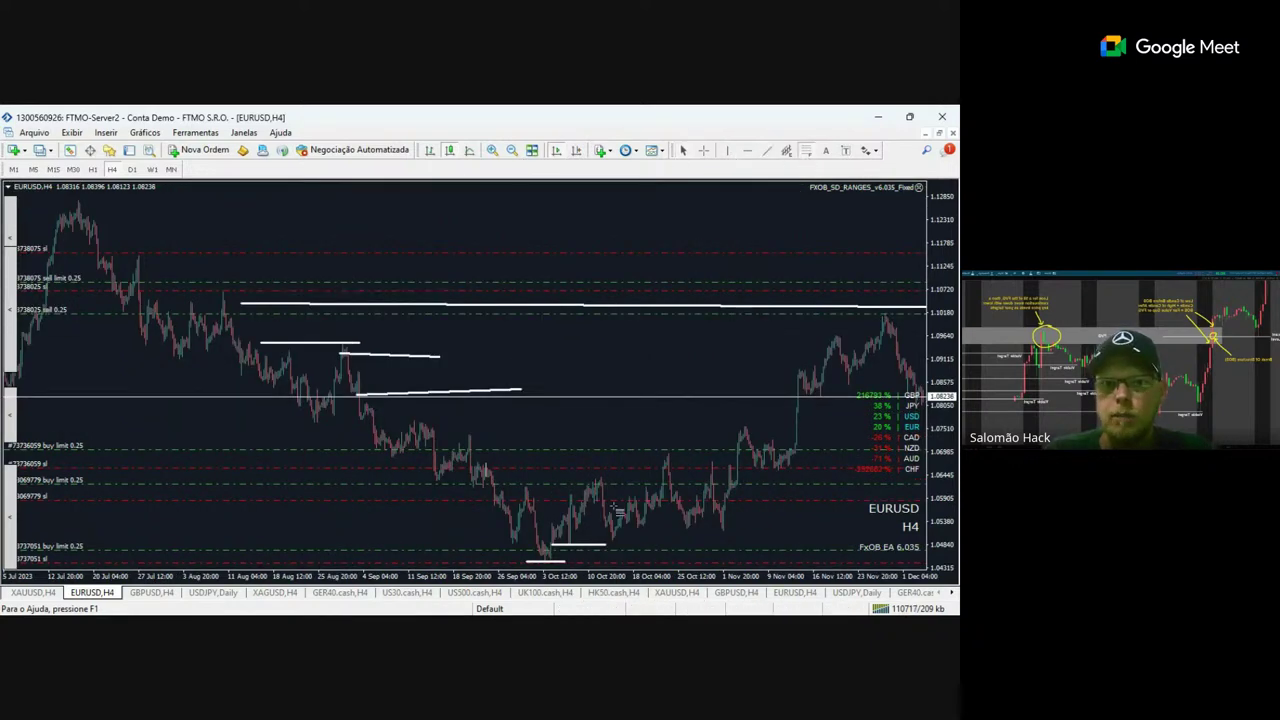
drag(550, 553, 60, 205)
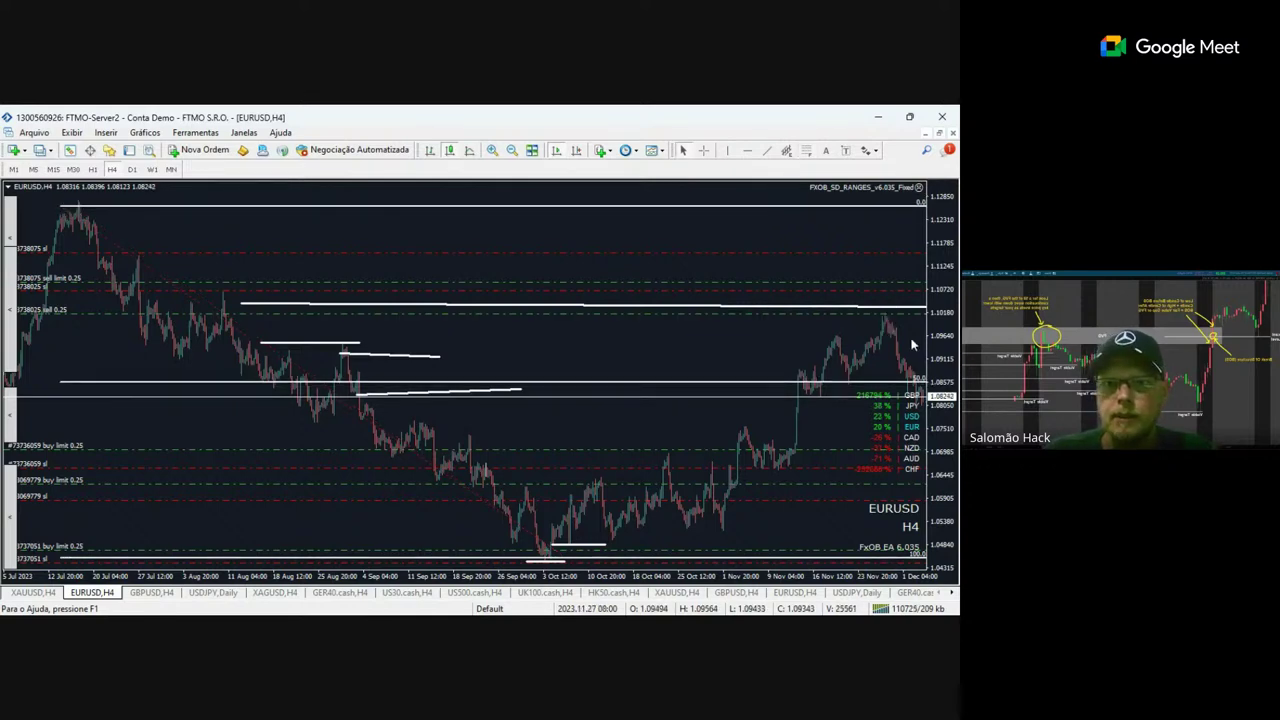
double_click(245, 343)
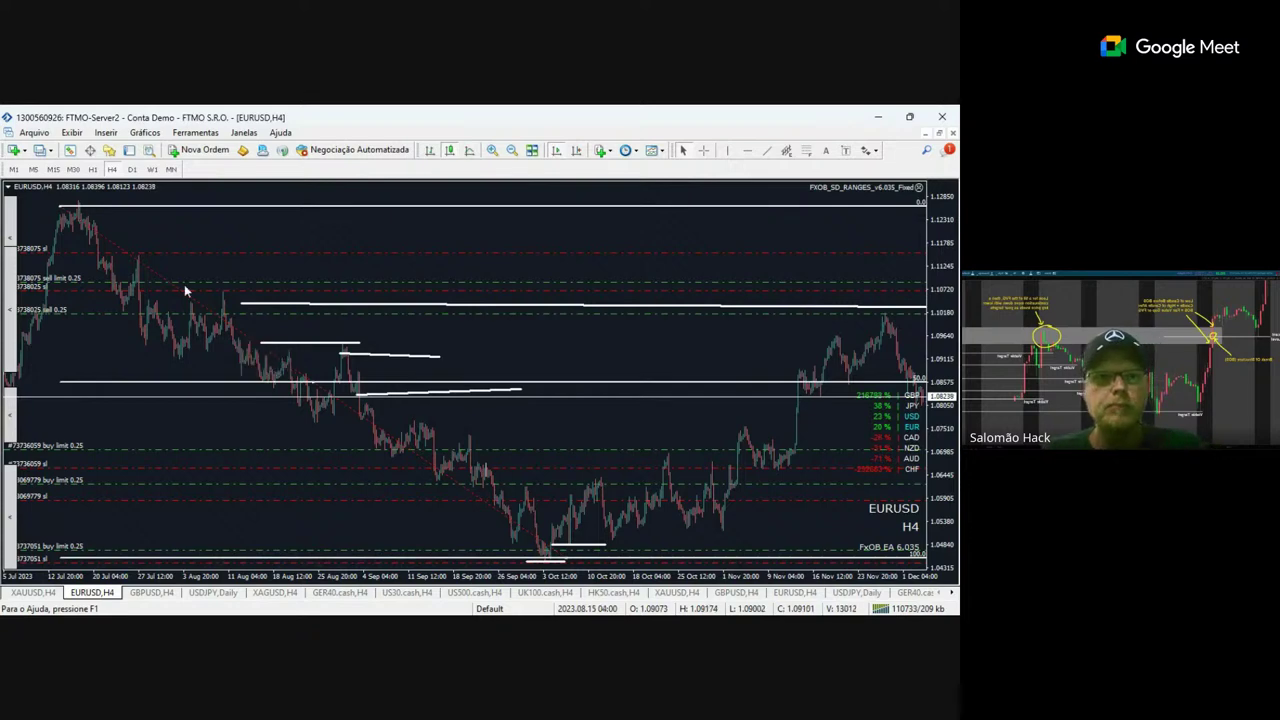
key(Delete)
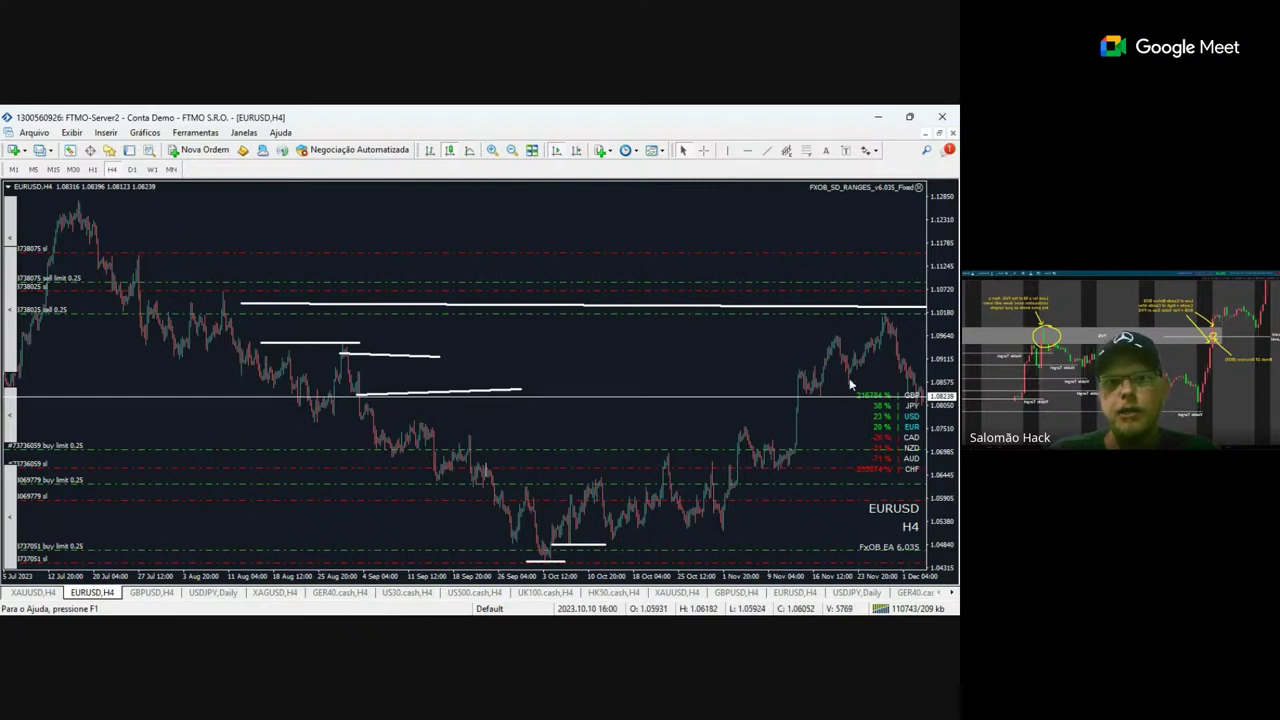
click(574, 152)
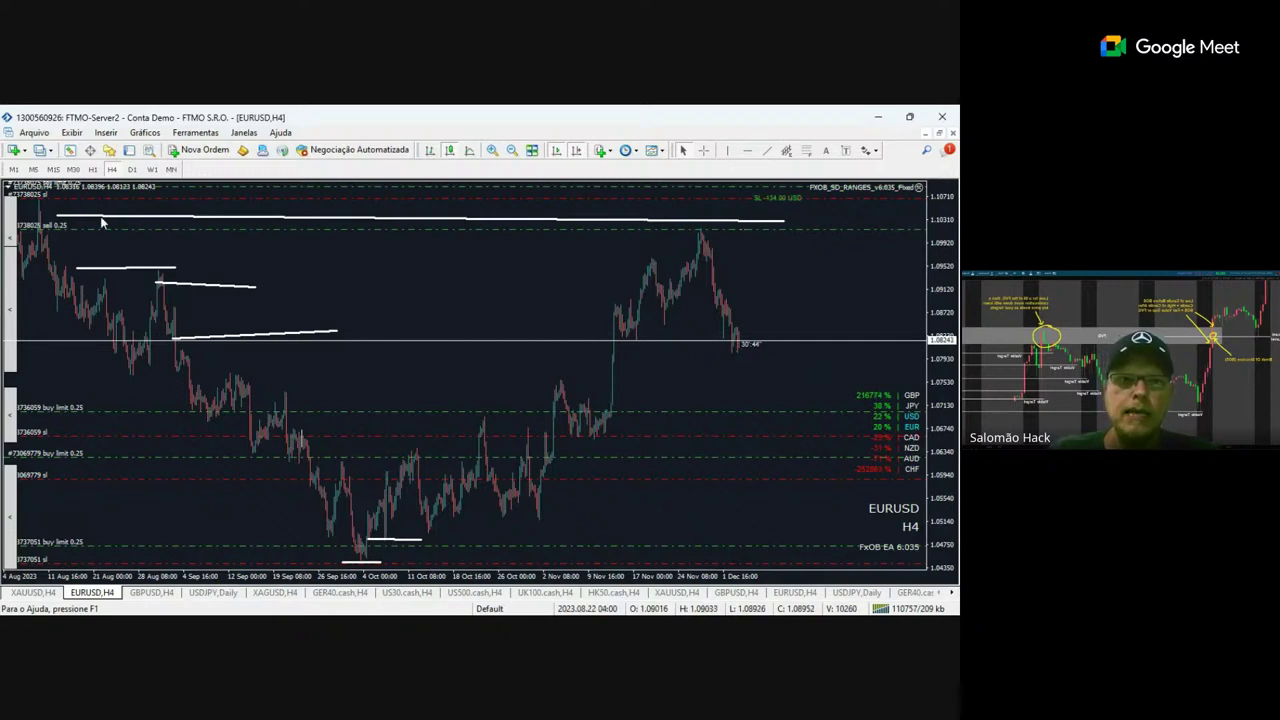
Draw three short, nearly horizontal lines: just below the late-November high, at the pullback before it, and at the mid-November low.
click(766, 151)
drag(681, 261, 795, 268)
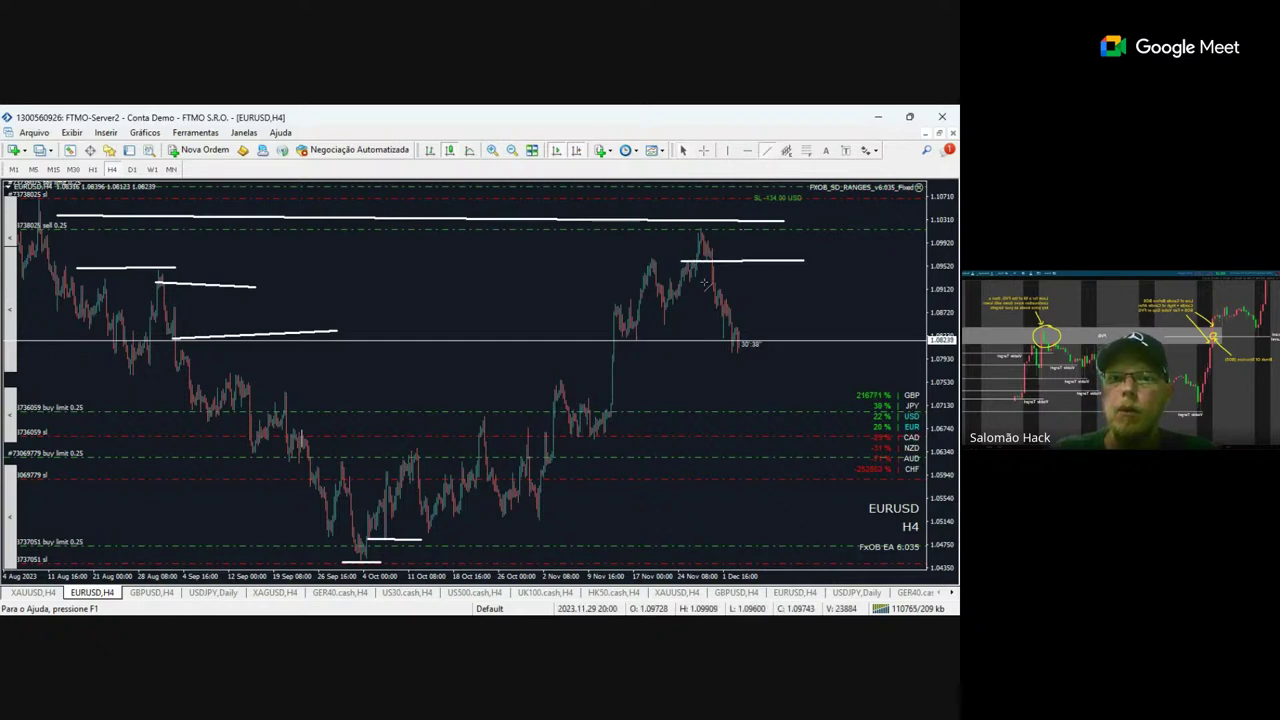
drag(658, 284, 700, 278)
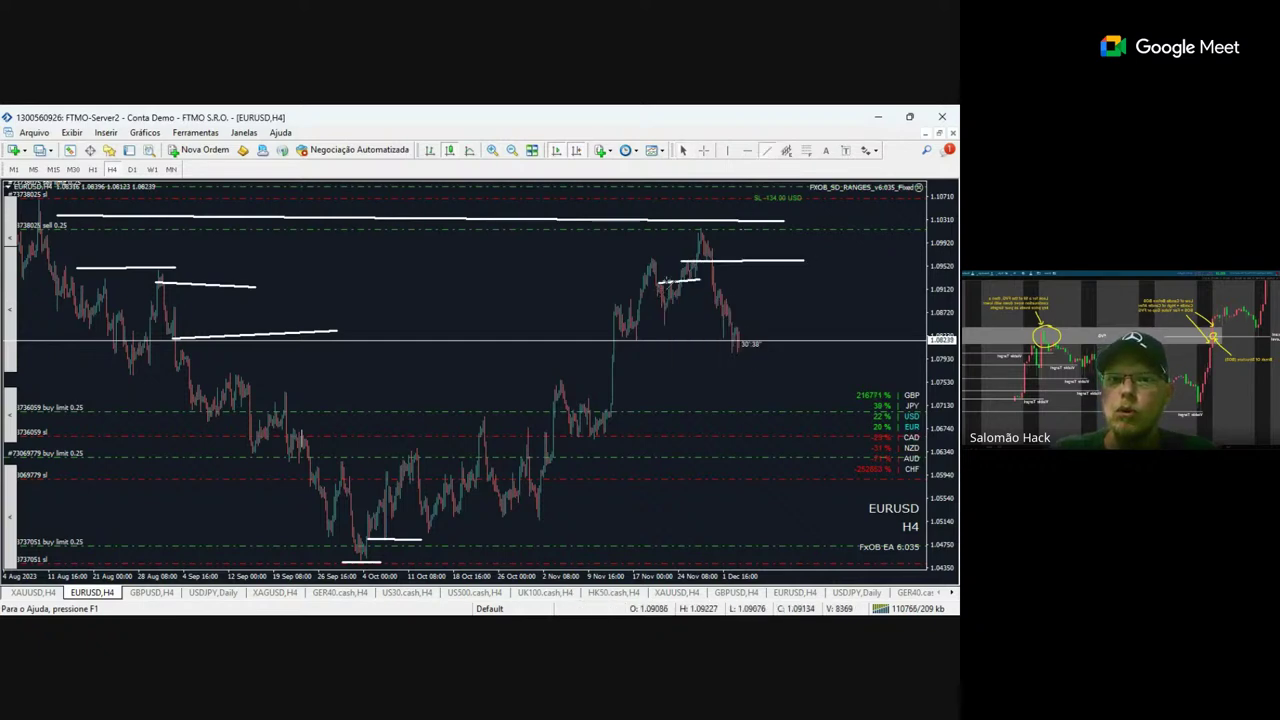
click(767, 152)
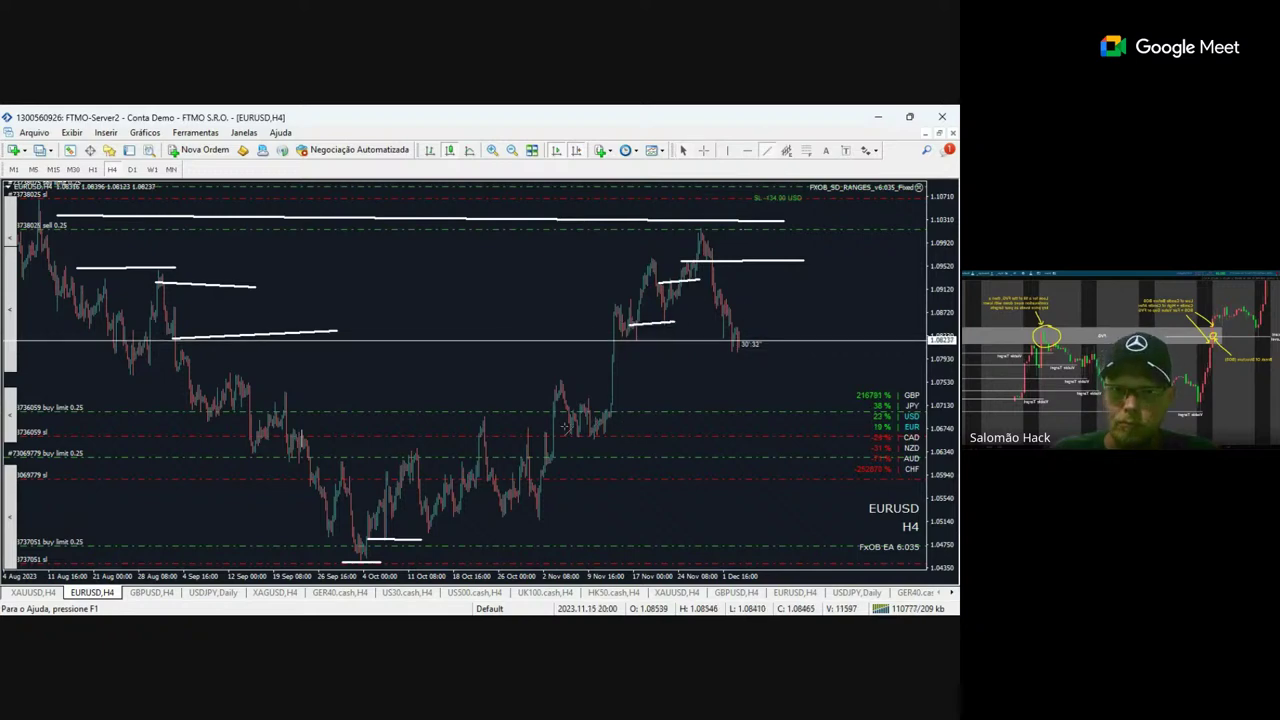
Mark the lower supports with lines through the early-November lows, beneath the late-October lows, and from the early-October support to mid-November.
drag(650, 434, 550, 434)
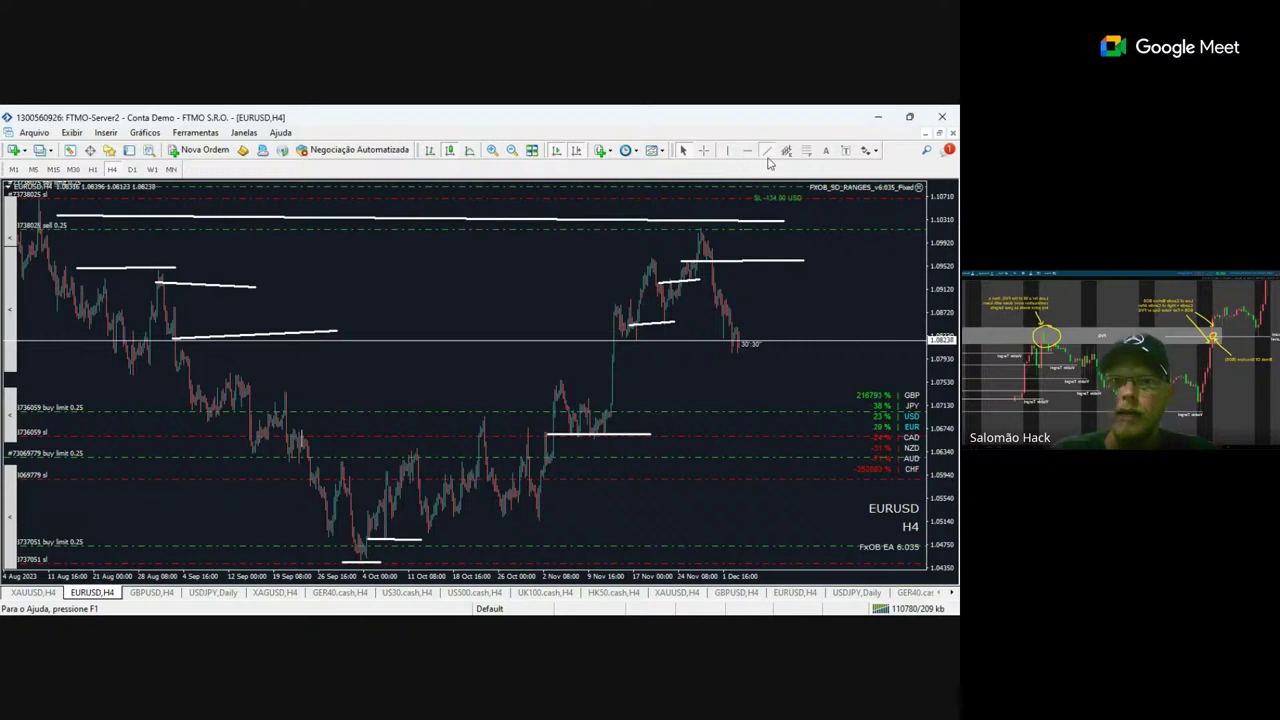
drag(597, 528, 492, 514)
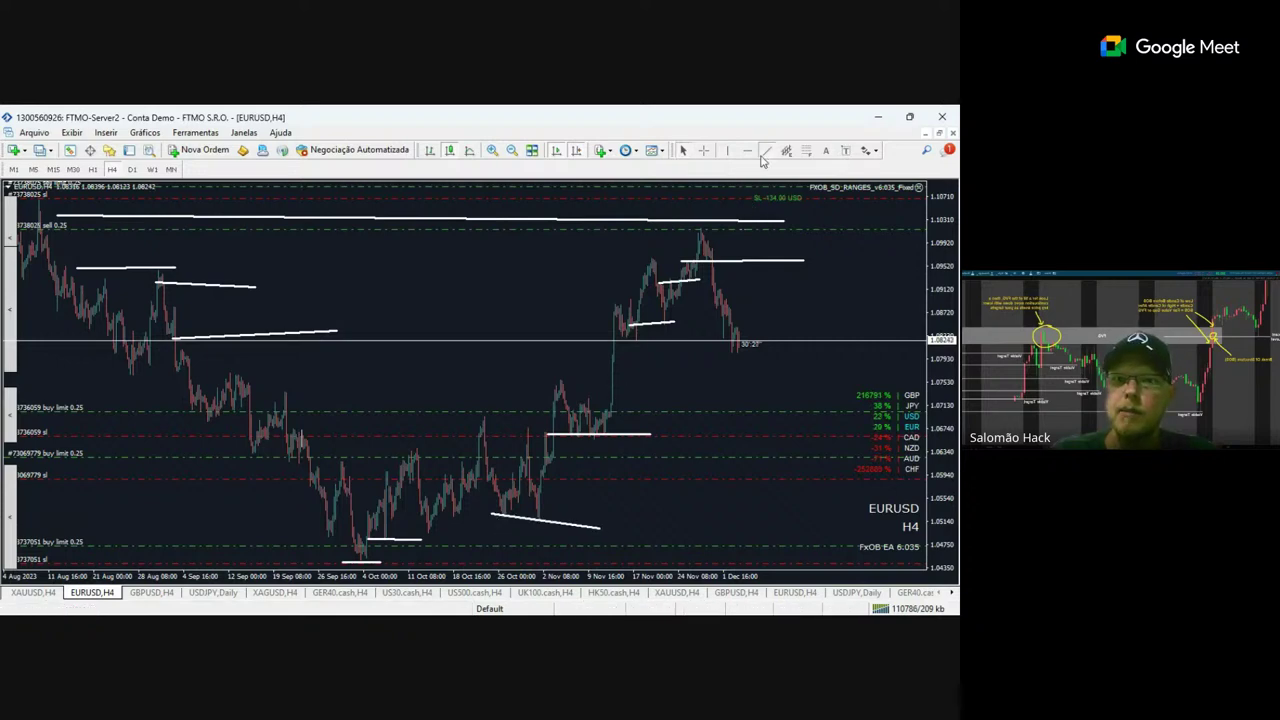
drag(422, 540, 656, 535)
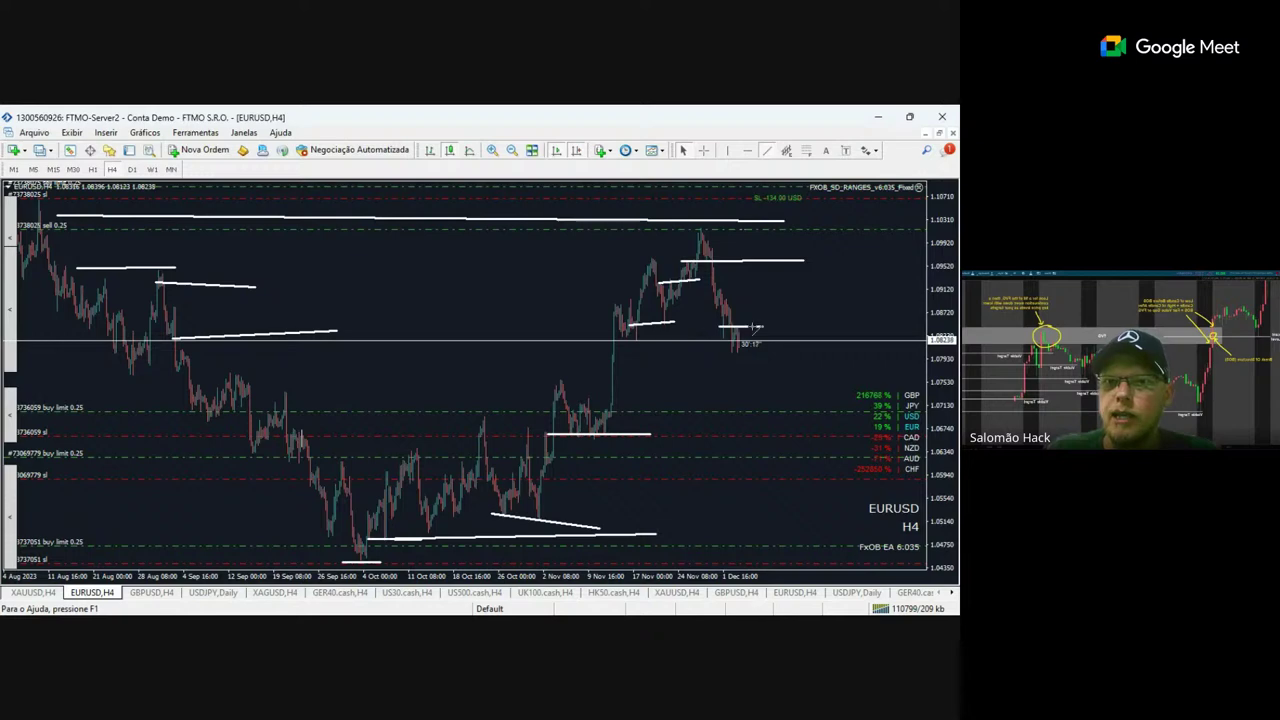
Draw four short lines stepping down from just above the current price to slightly above the lowest 0.25 buy limit.
mouse_move(757, 327)
mouse_down()
mouse_move(828, 328)
mouse_move(742, 331)
mouse_up()
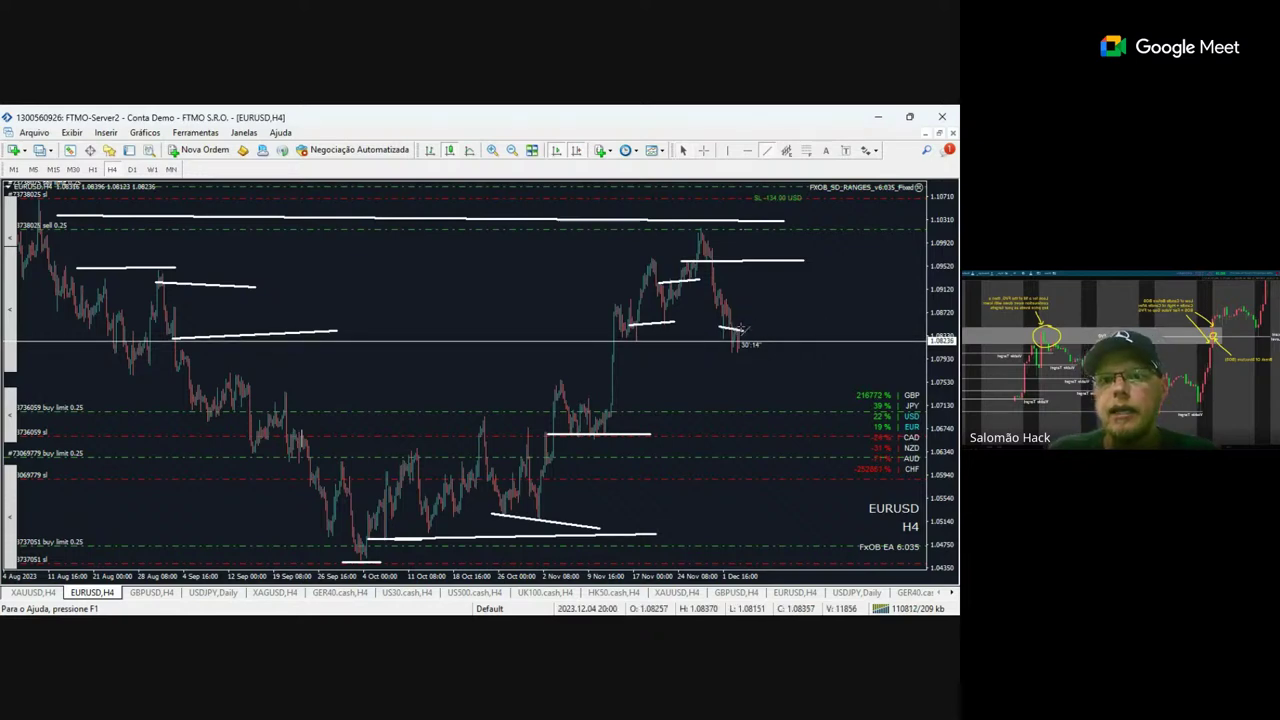
click(766, 150)
drag(745, 371, 823, 362)
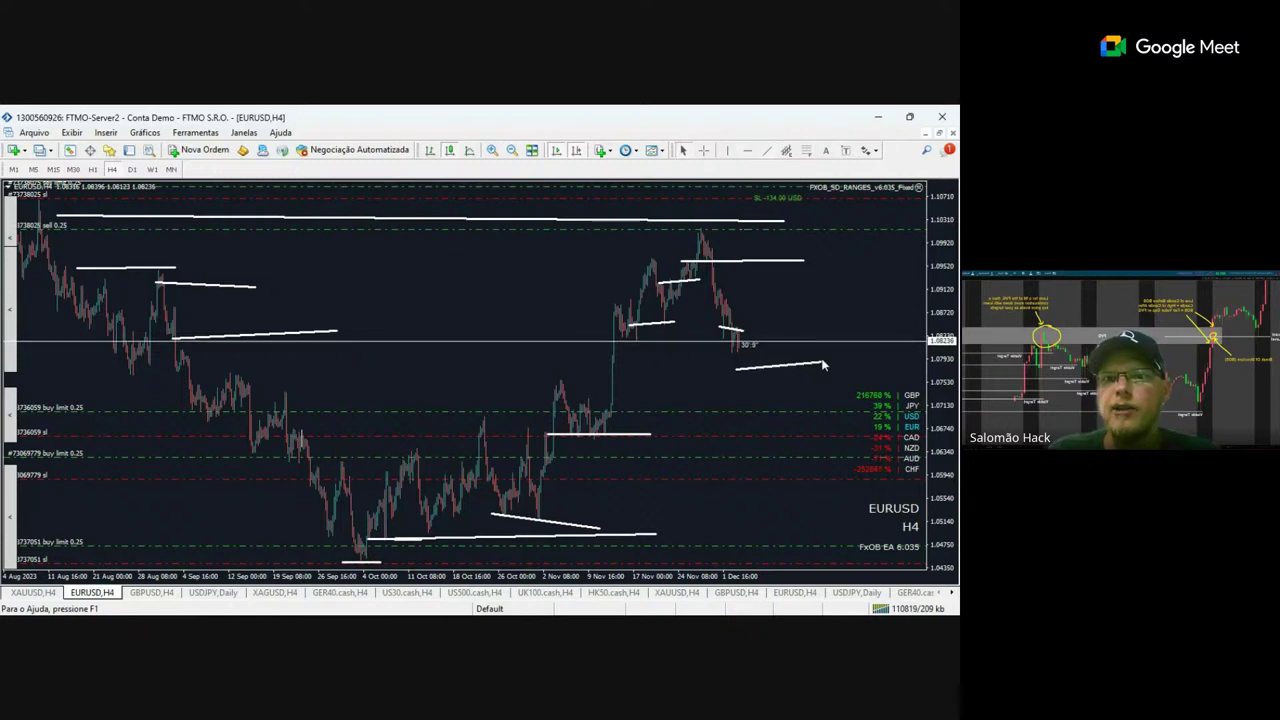
click(766, 150)
drag(789, 453, 860, 444)
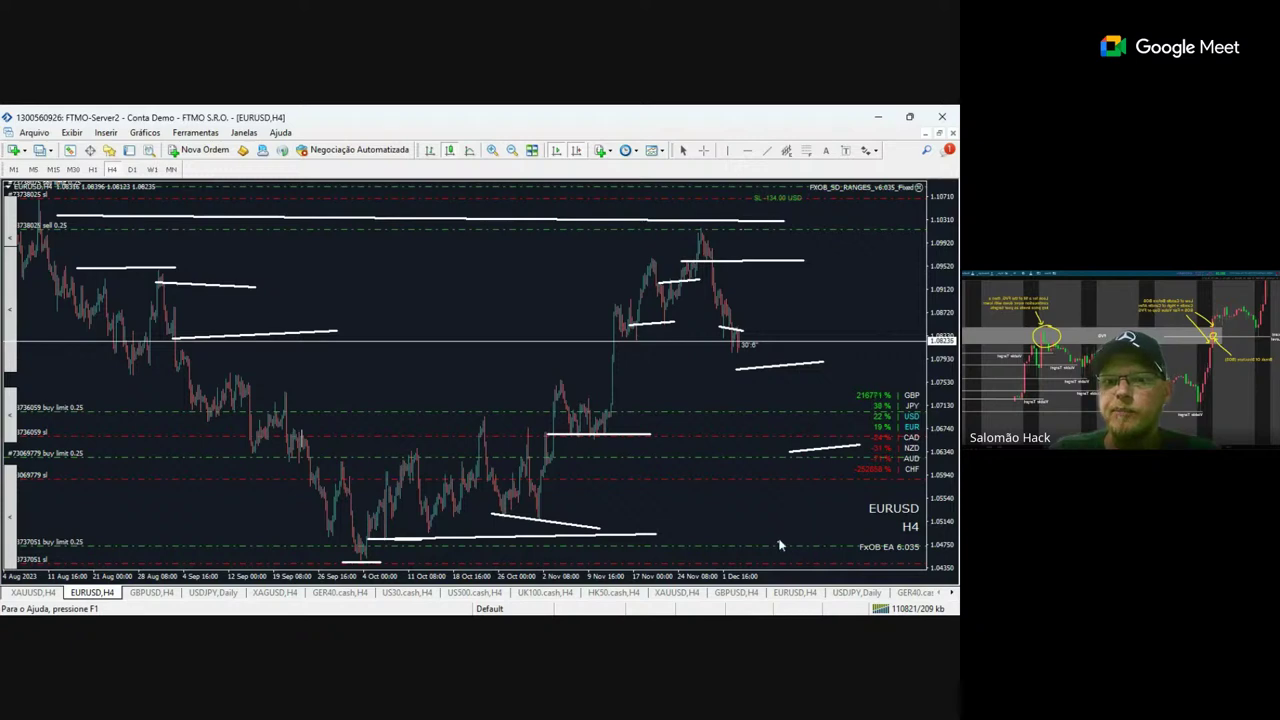
click(766, 150)
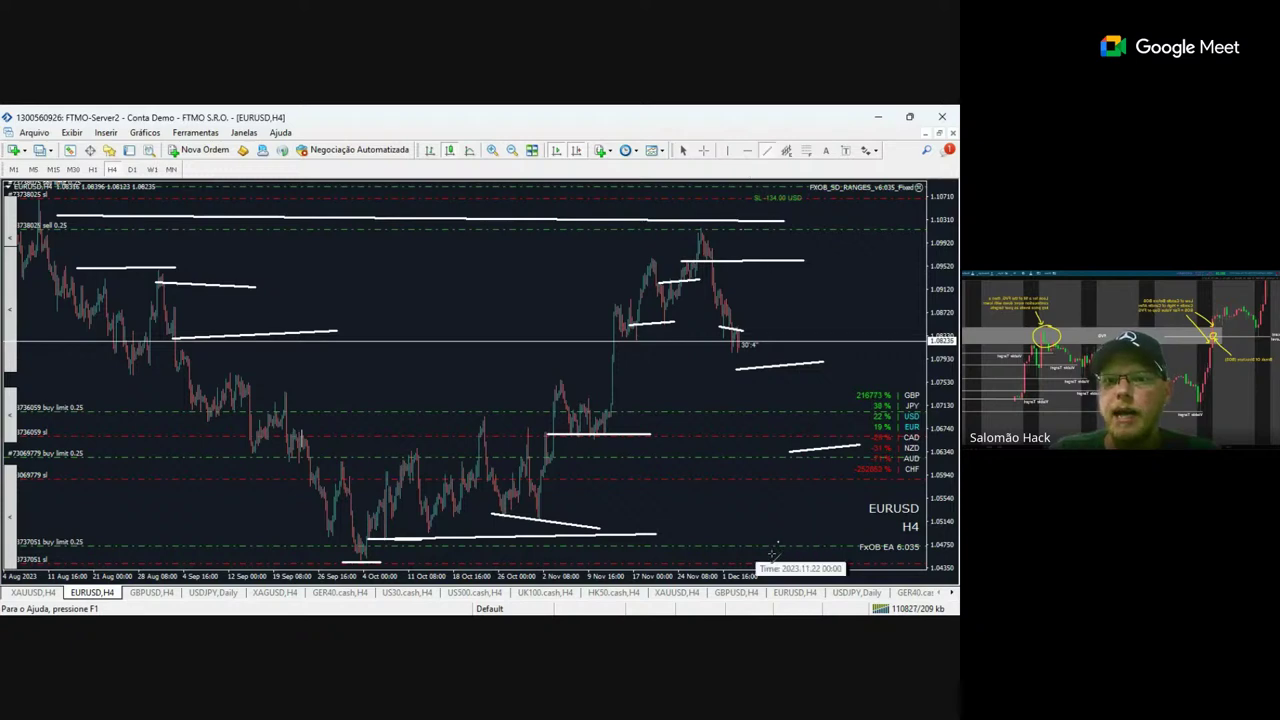
drag(755, 538, 876, 531)
Draw a steep falling line beyond the latest candles down to the lowest short line, and a rising line from the late-October lows to the late-November line.
click(766, 150)
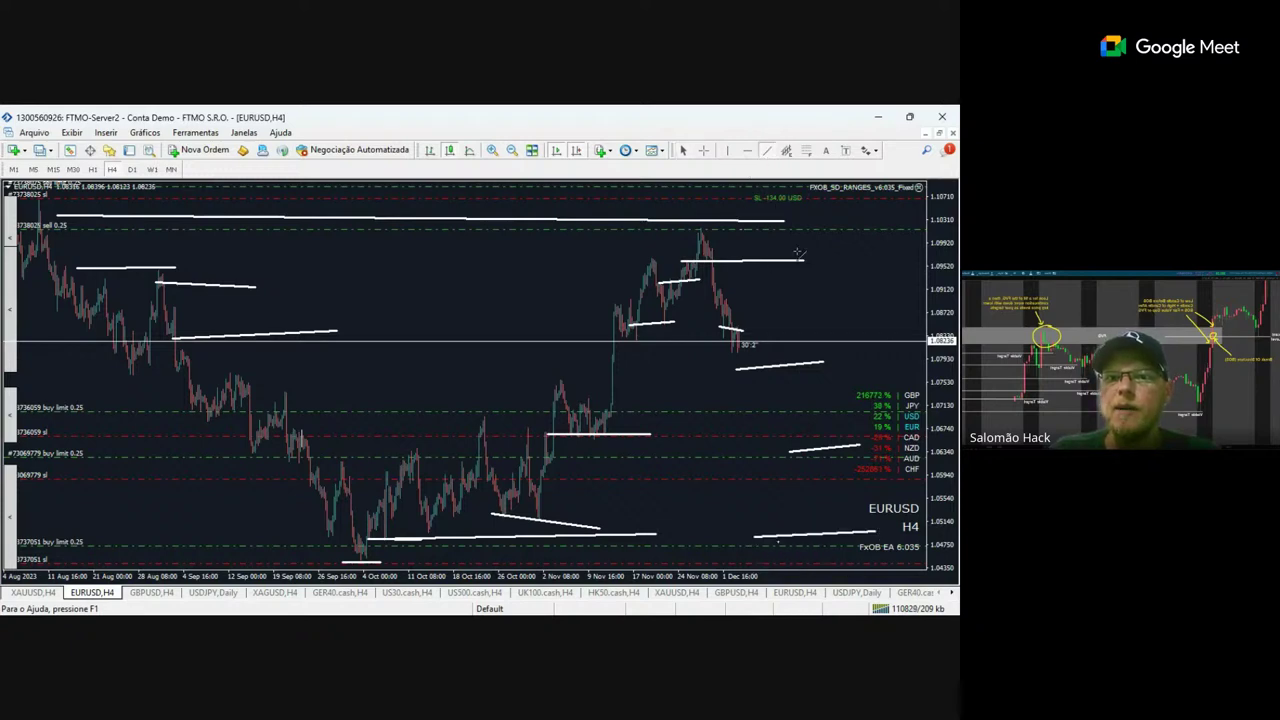
drag(812, 250, 872, 530)
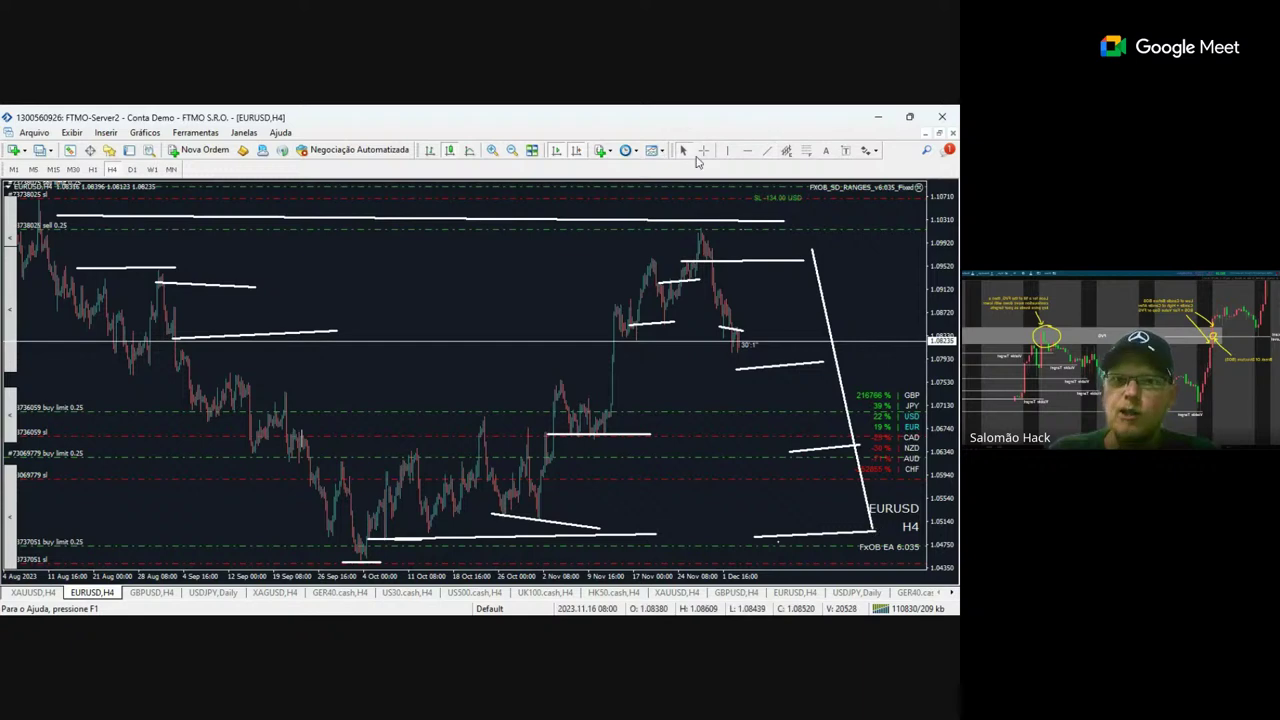
click(766, 150)
drag(580, 512, 725, 264)
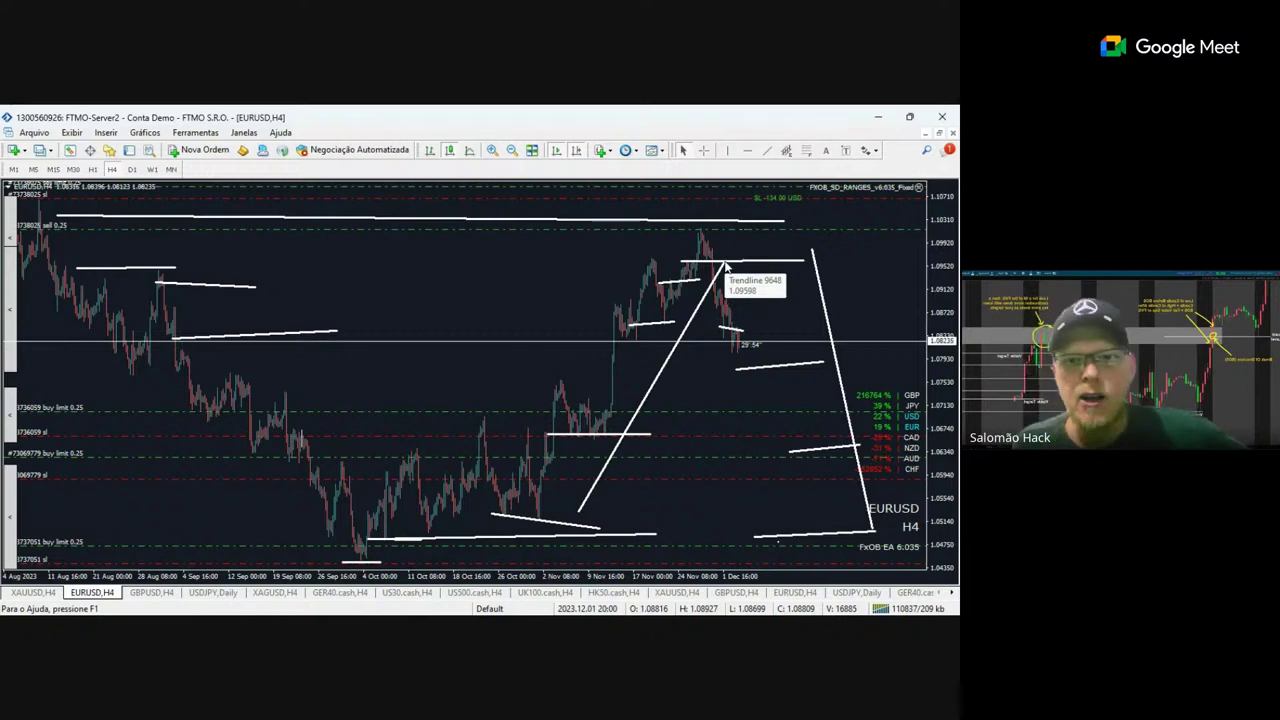
Clear the EURUSD drawings by reloading the H4 timeframe, turn off the period separators and hide the indicator's control panel.
click(110, 170)
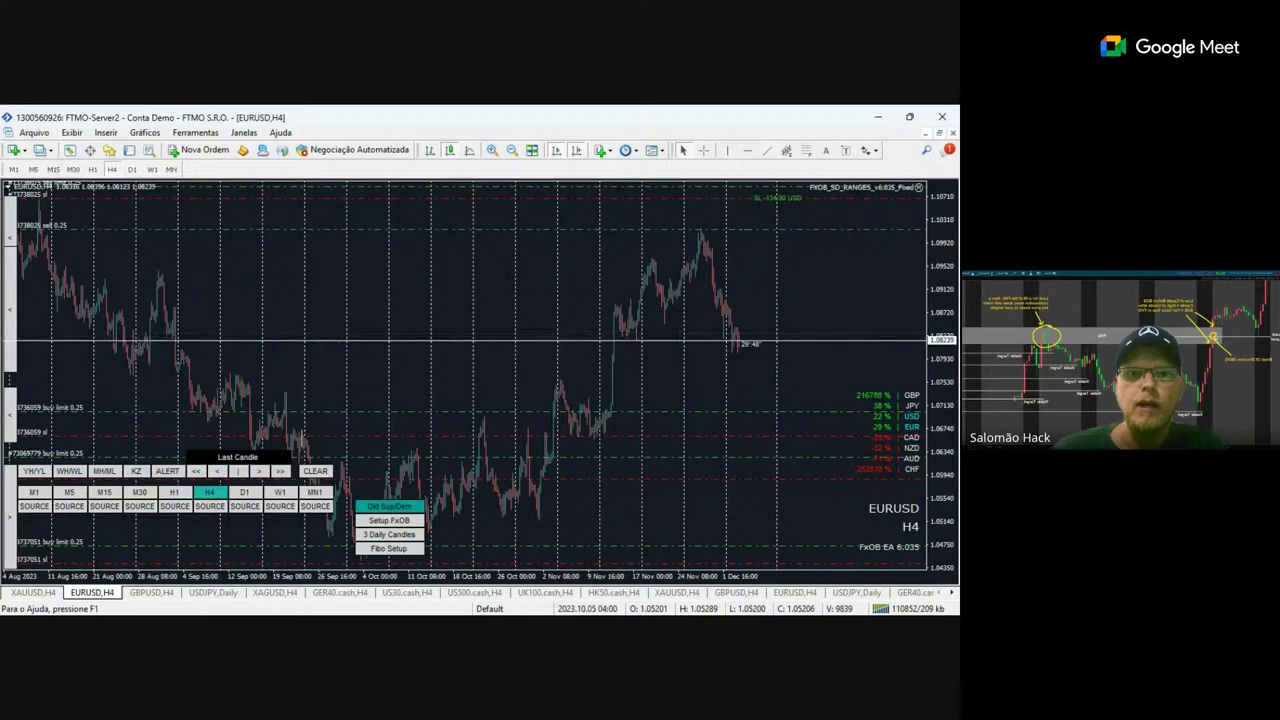
key(F8)
click(534, 481)
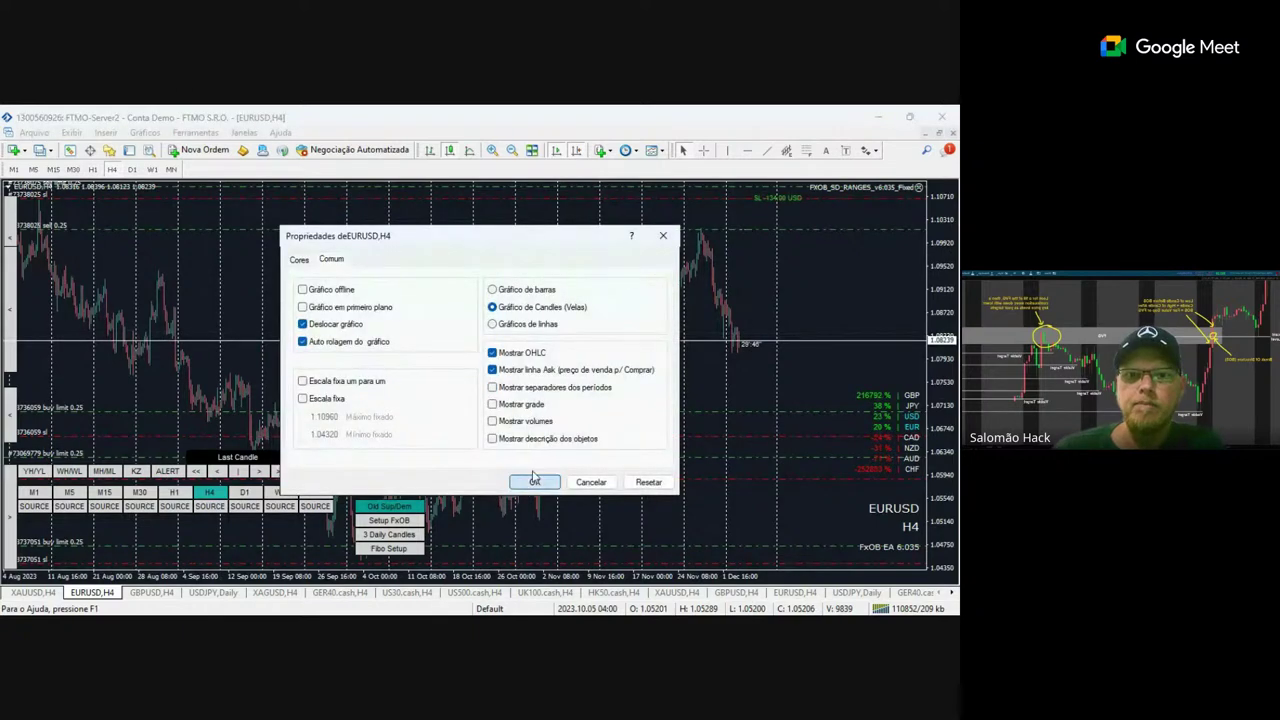
click(11, 516)
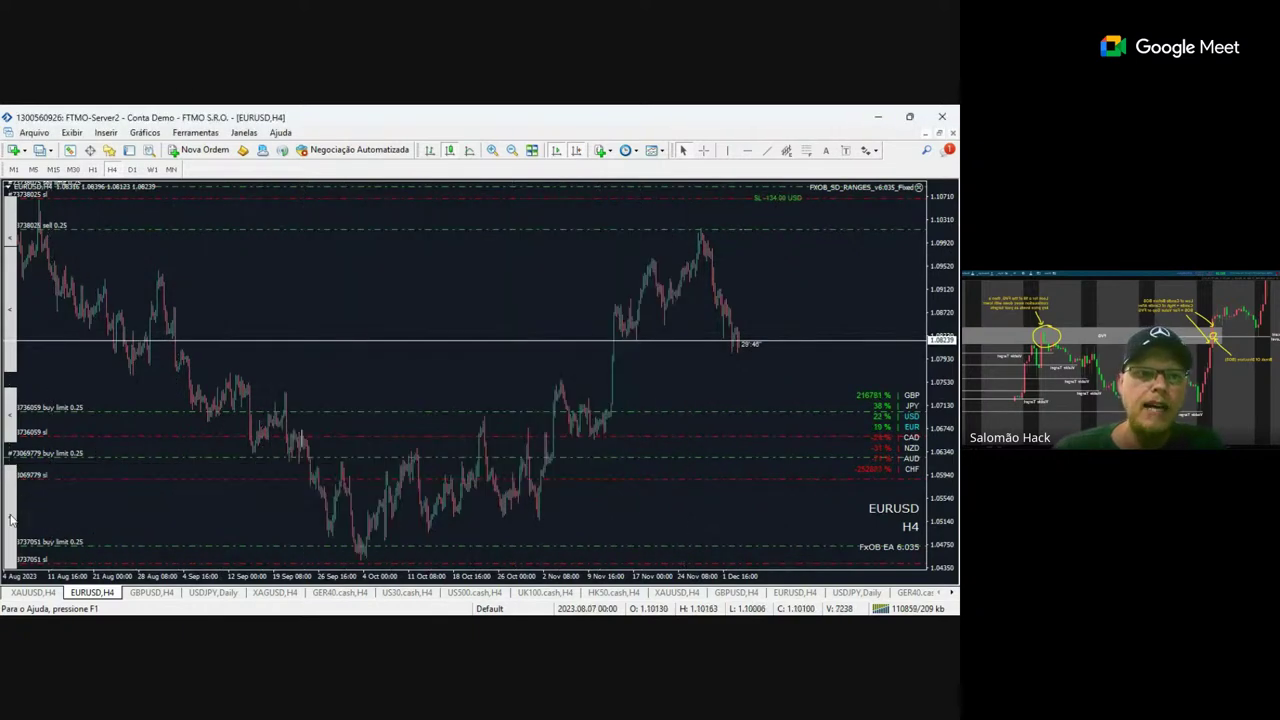
Switch to the XAUUSD H4 chart and delete its existing Fibonacci retracement.
click(57, 594)
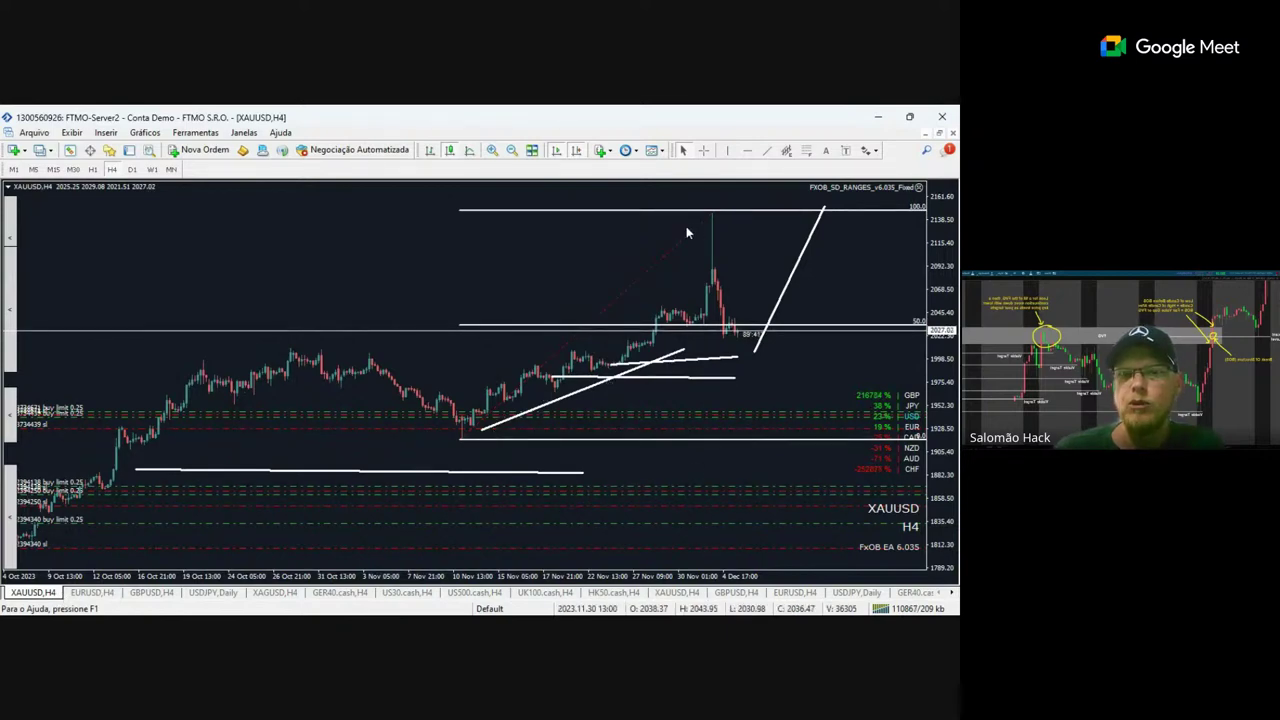
key(Delete)
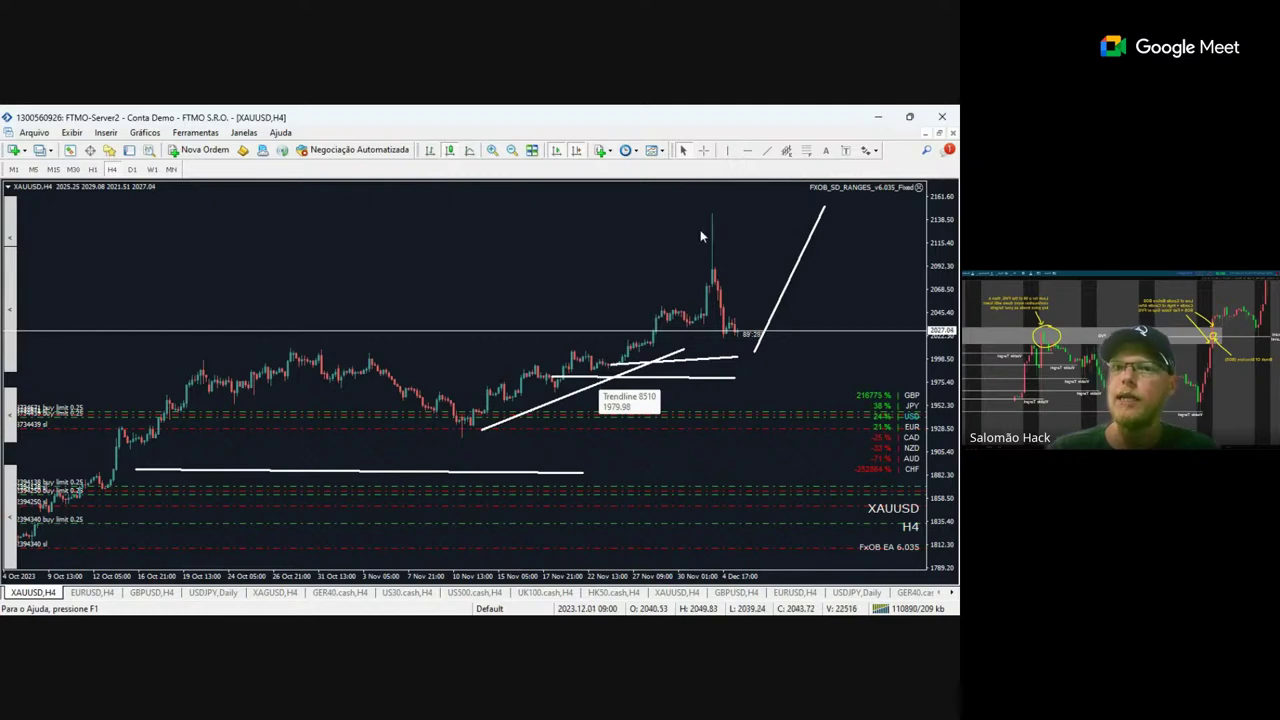
Place a short, nearly horizontal line just below the top of the early-December candle bodies, and delete the trial line across the wick above.
click(767, 152)
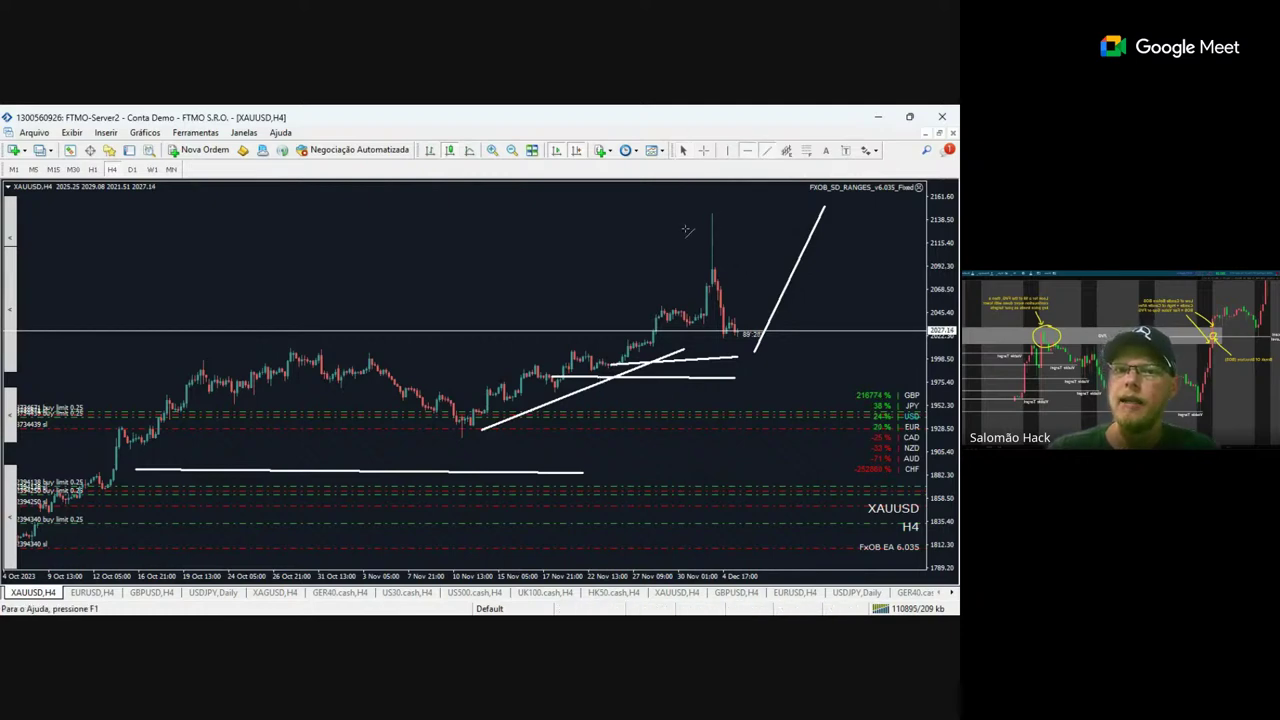
drag(702, 234, 780, 234)
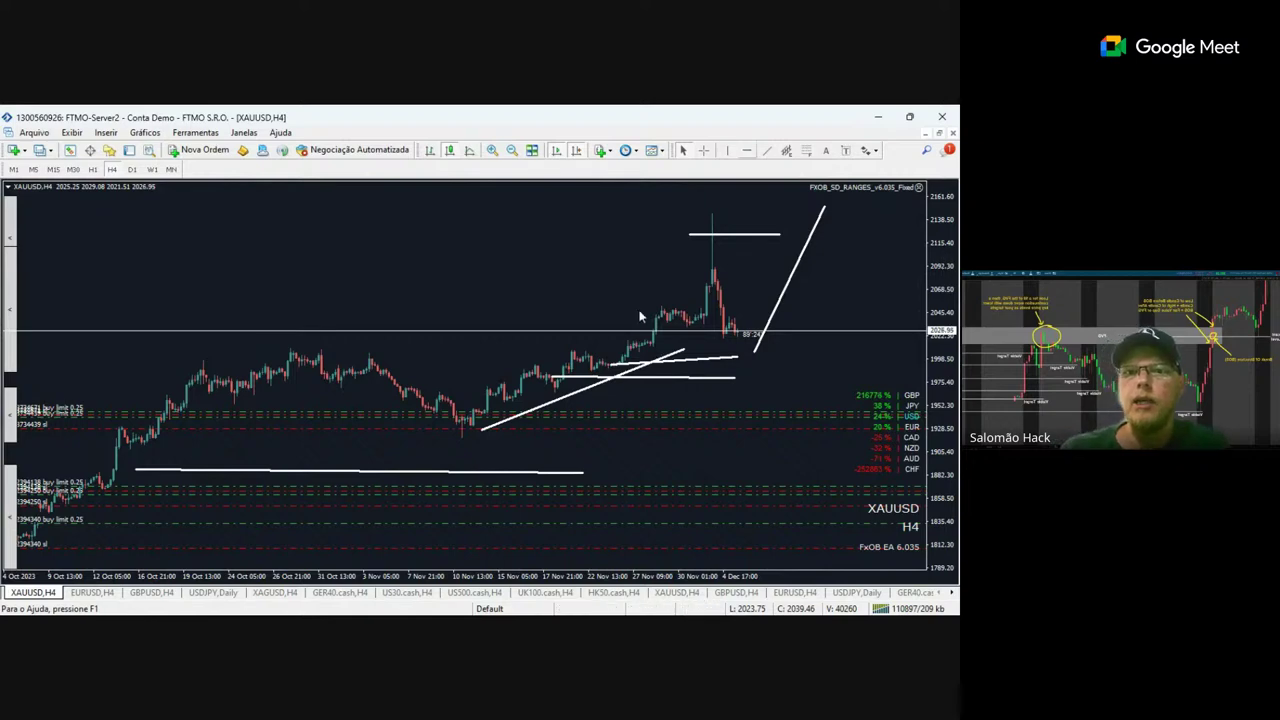
click(753, 153)
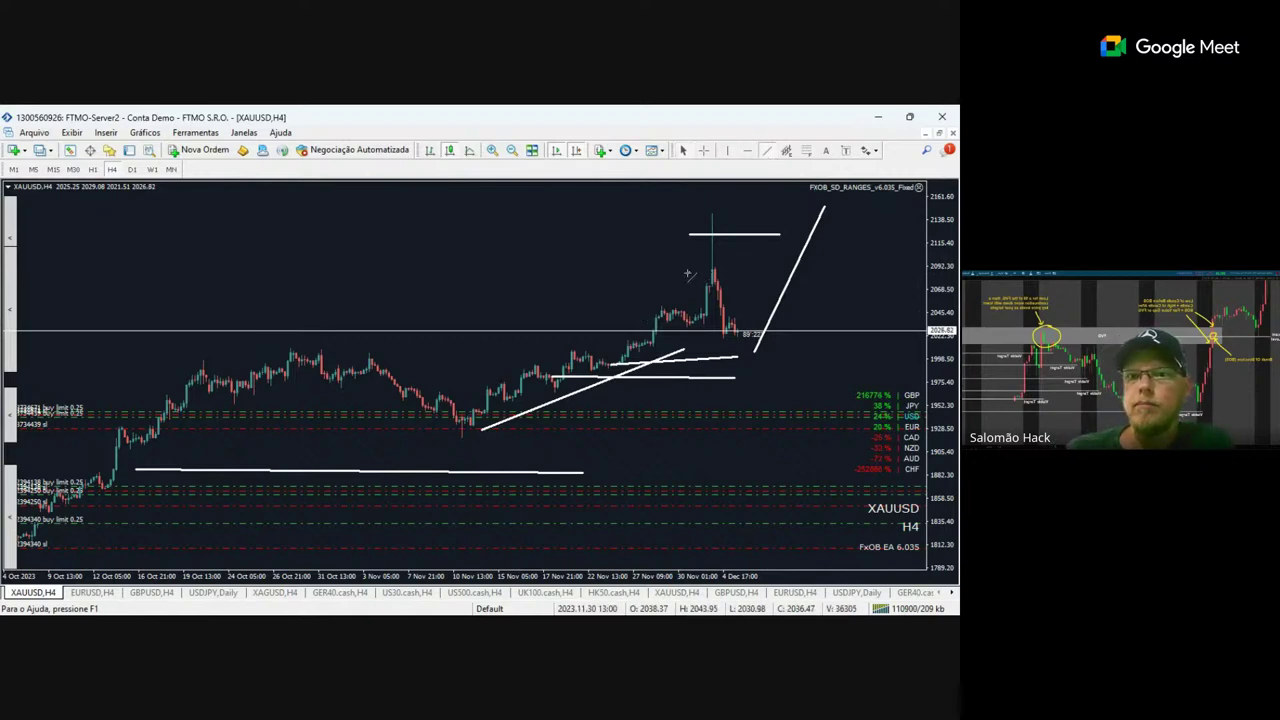
drag(686, 273, 752, 273)
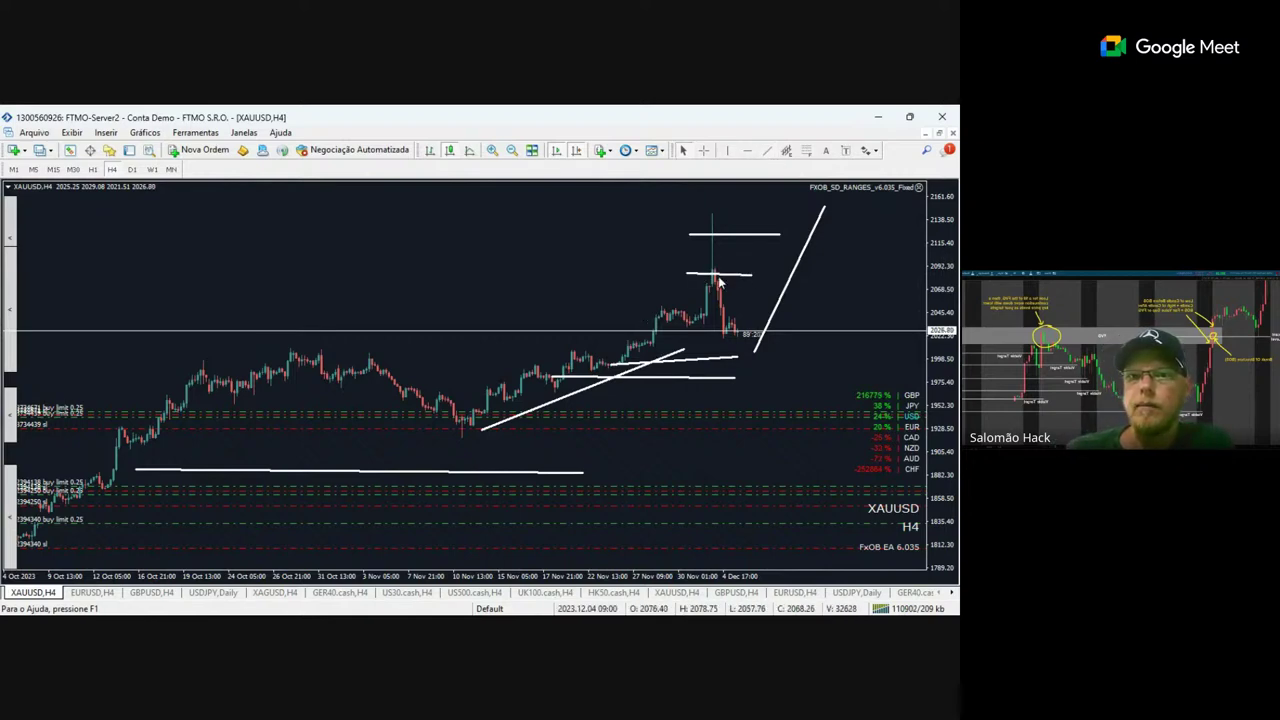
double_click(716, 274)
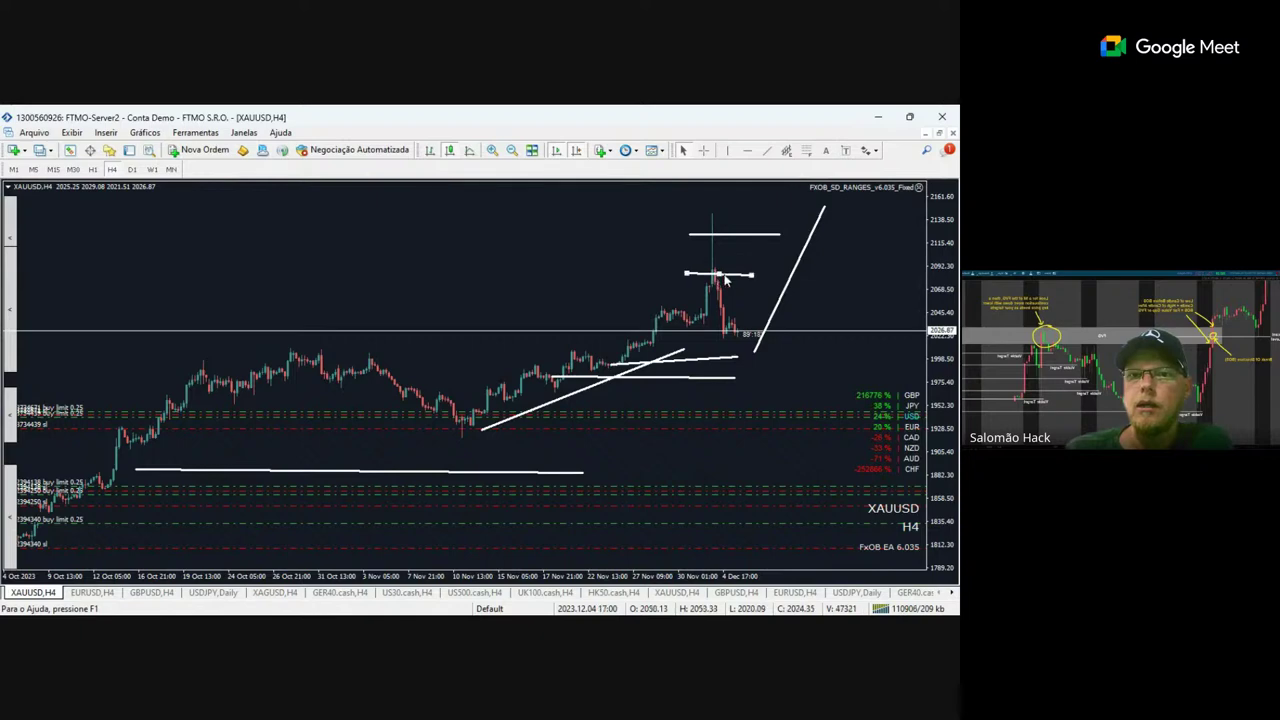
drag(723, 275, 719, 283)
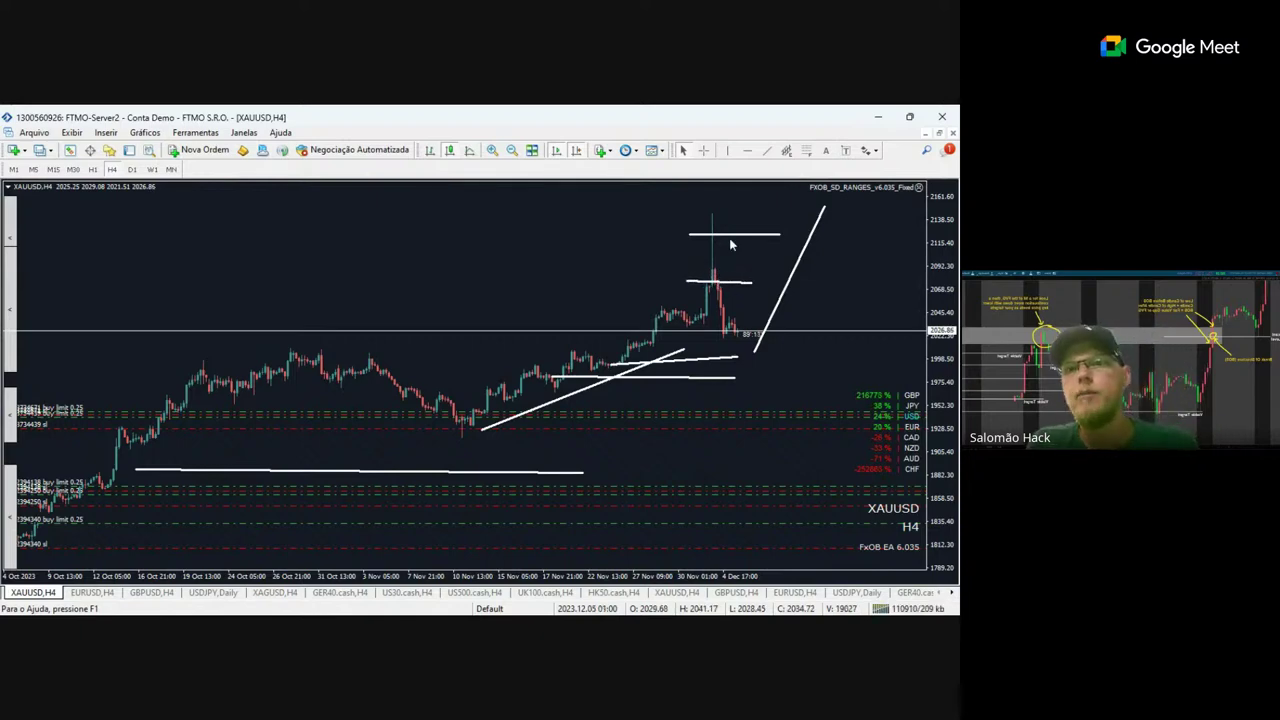
double_click(735, 235)
key(Delete)
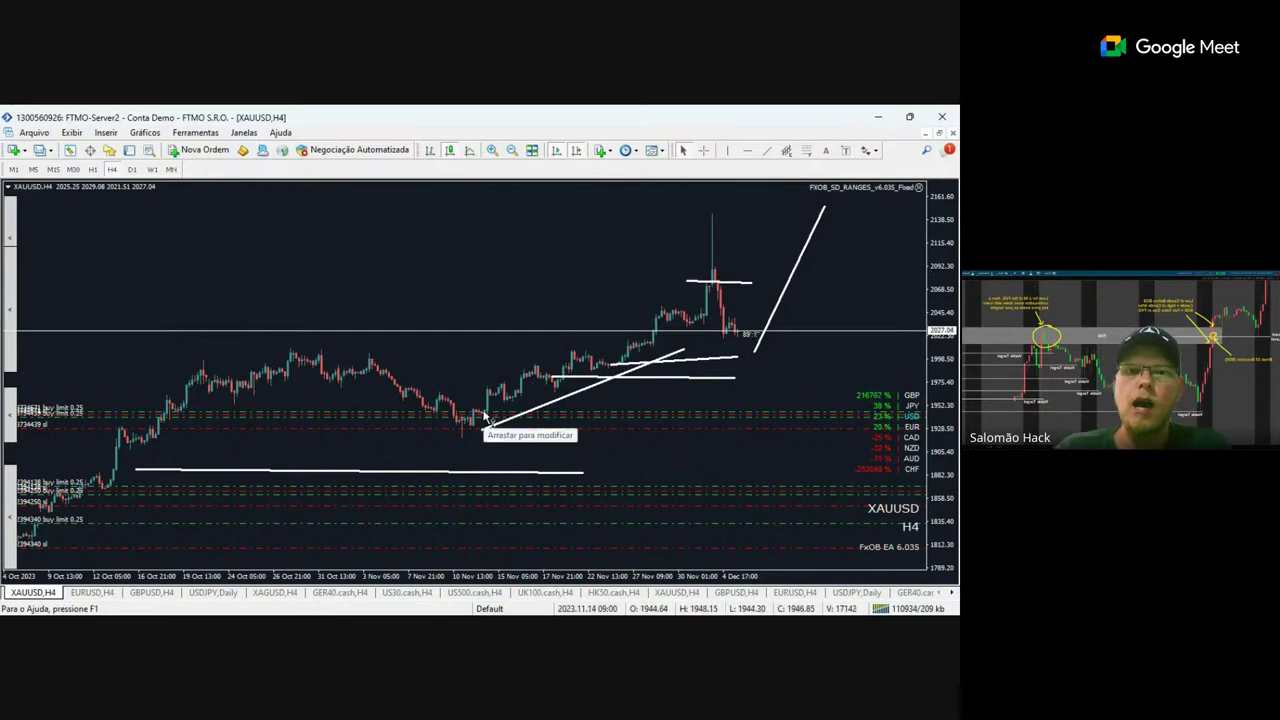
Draw a Fibonacci retracement from the early-December spike high to the mid-November low.
click(806, 150)
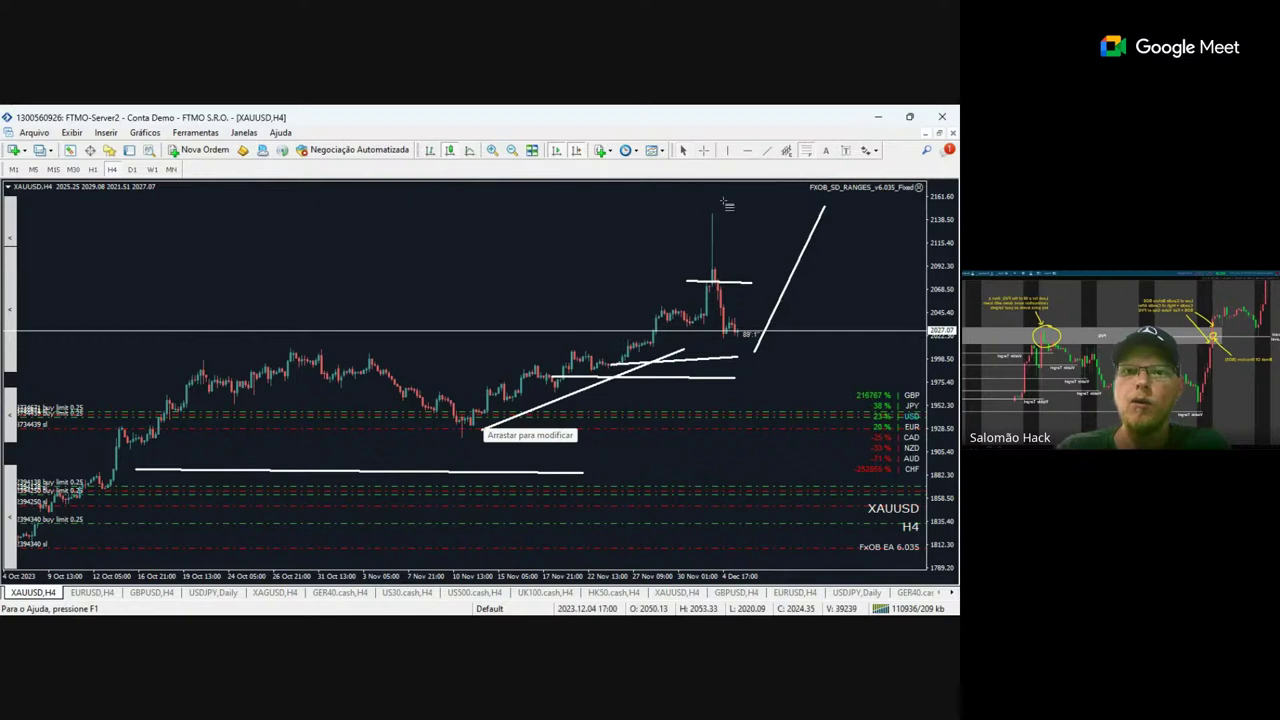
drag(729, 206, 464, 436)
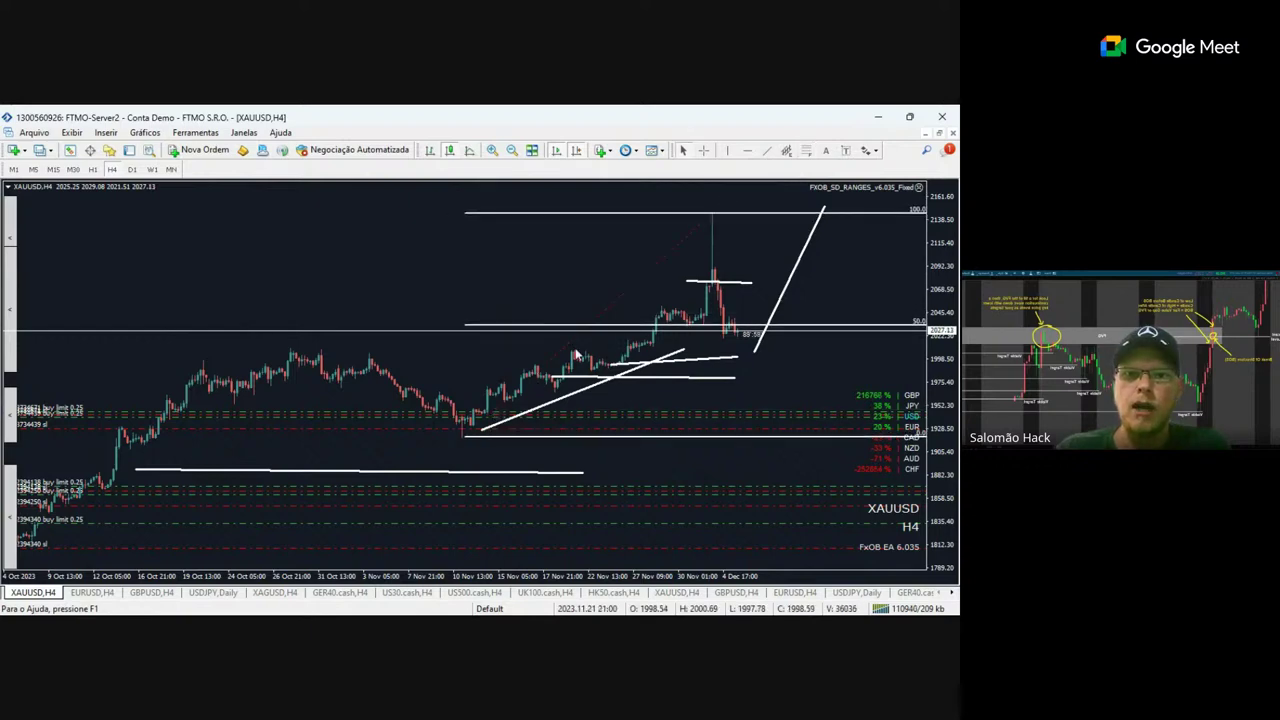
Realign the three trendlines beneath the November rise into nearly horizontal support lines at successive lows, extending them past the latest candles.
double_click(603, 378)
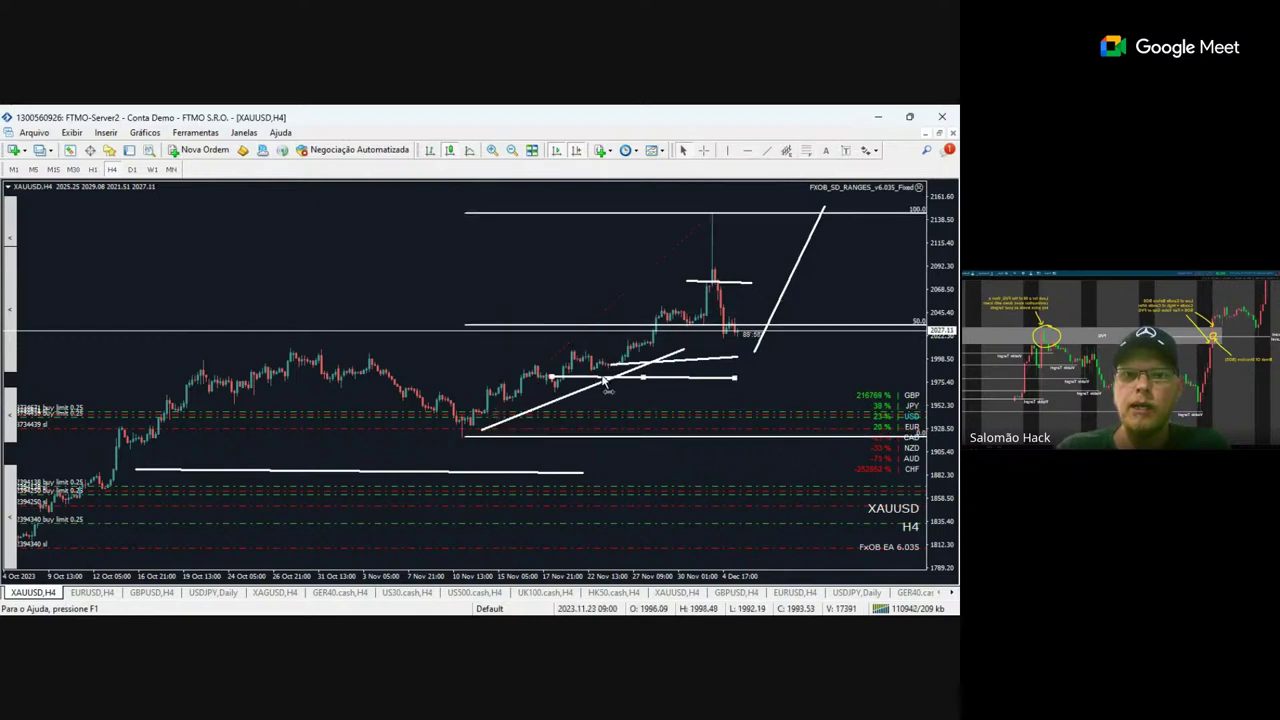
drag(552, 378, 531, 390)
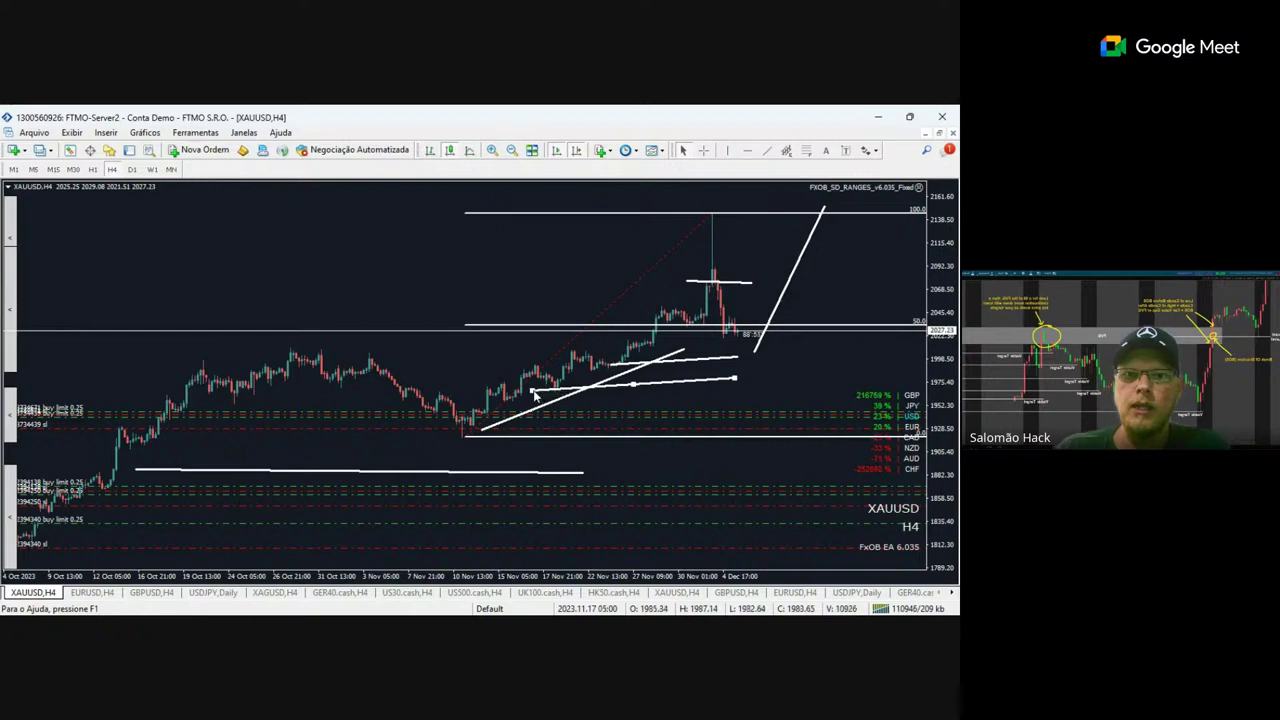
mouse_move(735, 378)
mouse_down()
mouse_move(768, 394)
mouse_move(745, 365)
mouse_up()
double_click(737, 358)
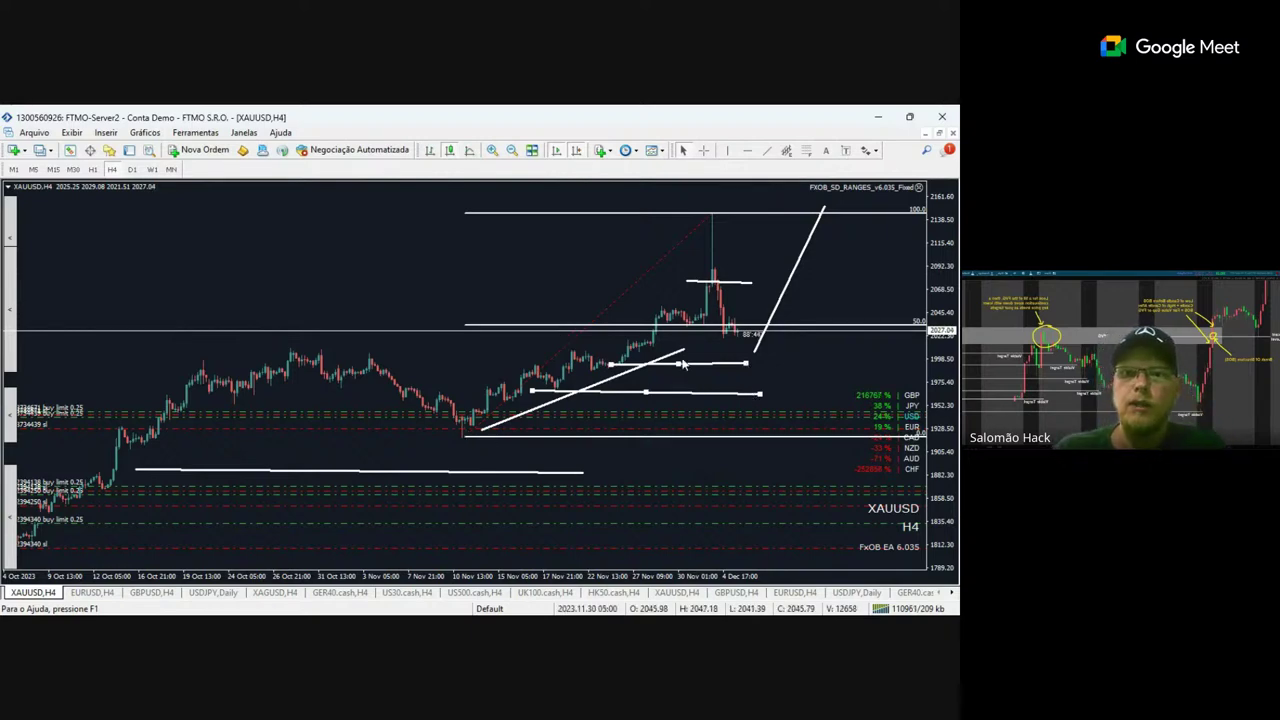
drag(684, 352, 743, 422)
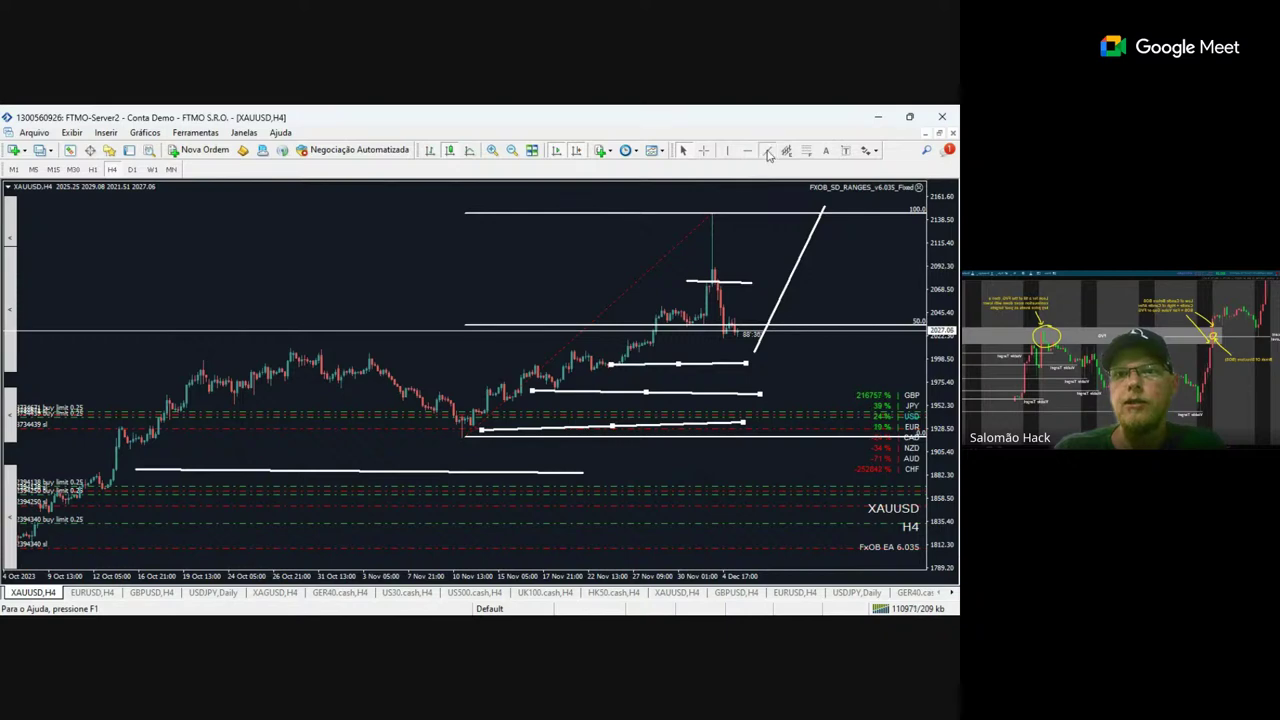
Draw three short lines stepping down beyond the latest candles and a long, steep falling line through them to the chart's lower edge.
mouse_move(740, 302)
mouse_down()
mouse_move(808, 301)
mouse_move(856, 345)
mouse_up()
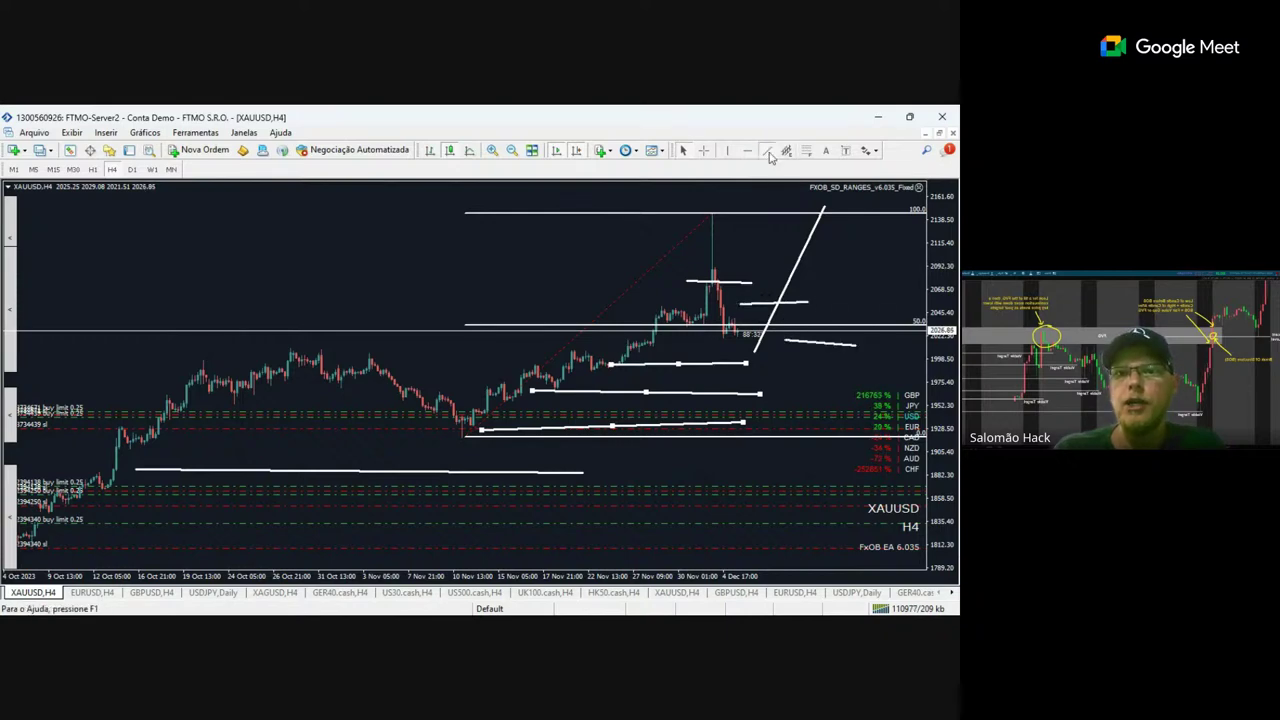
drag(798, 396, 862, 395)
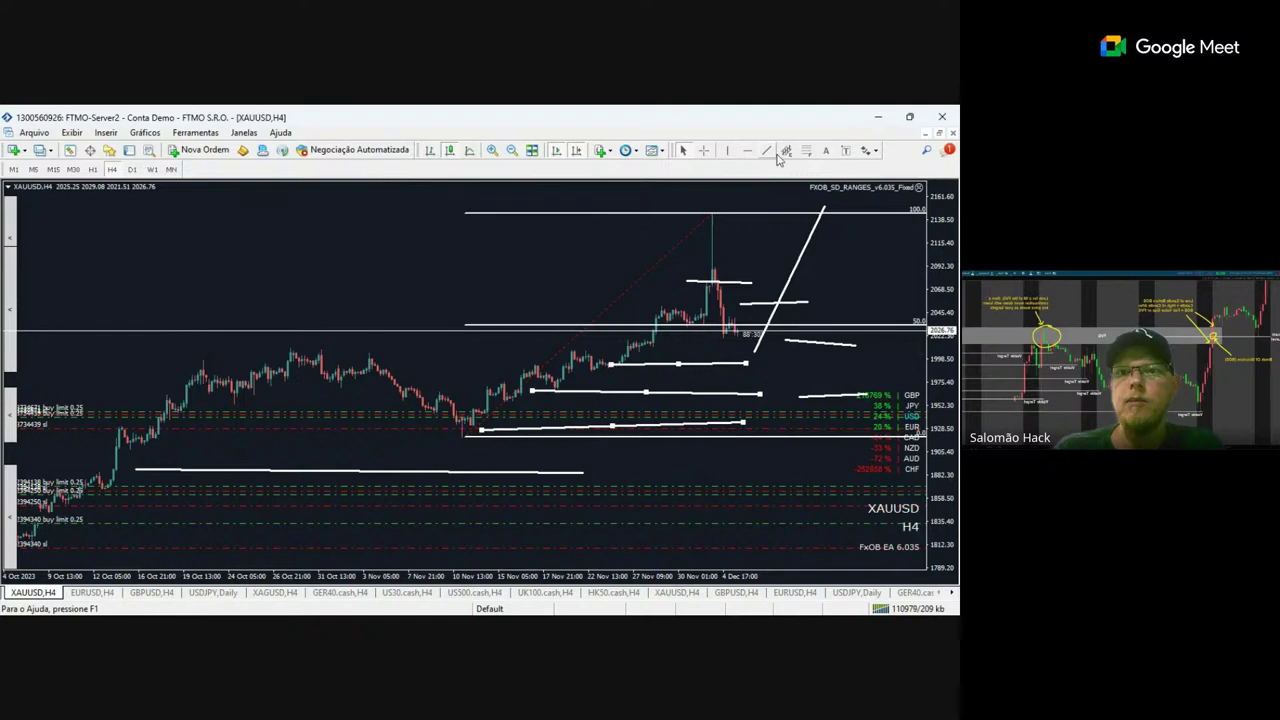
drag(802, 229, 858, 569)
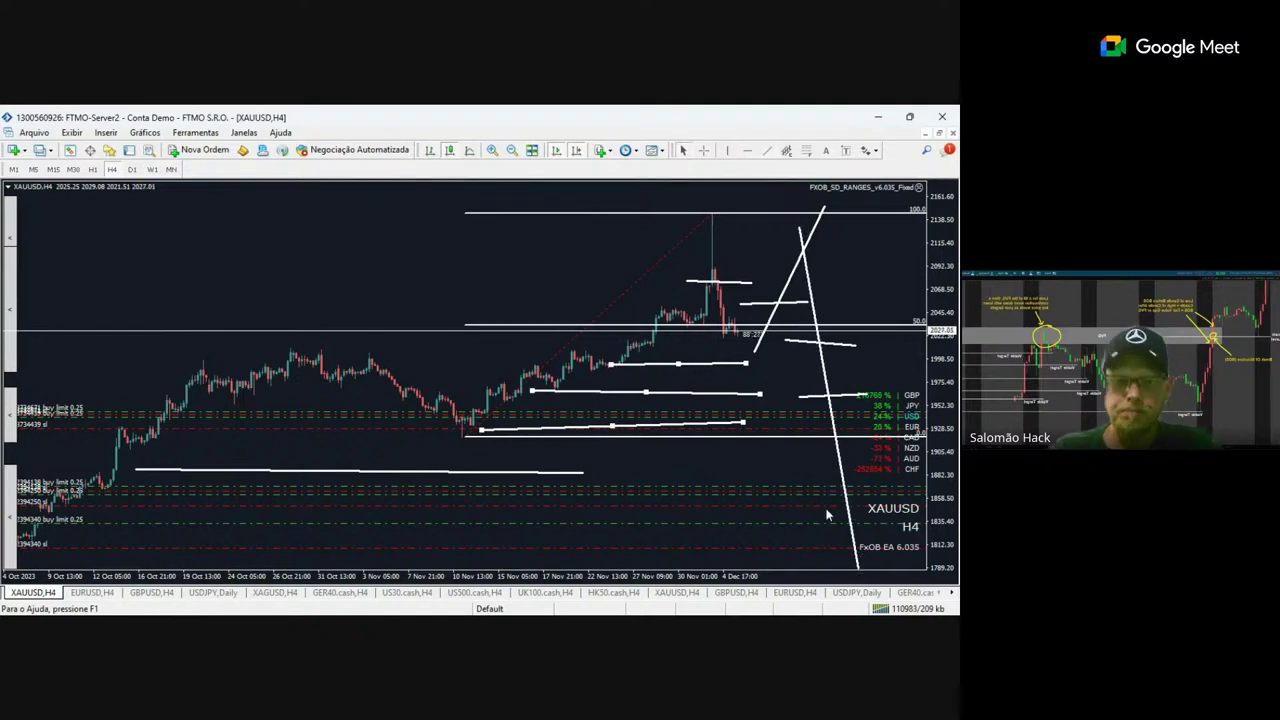
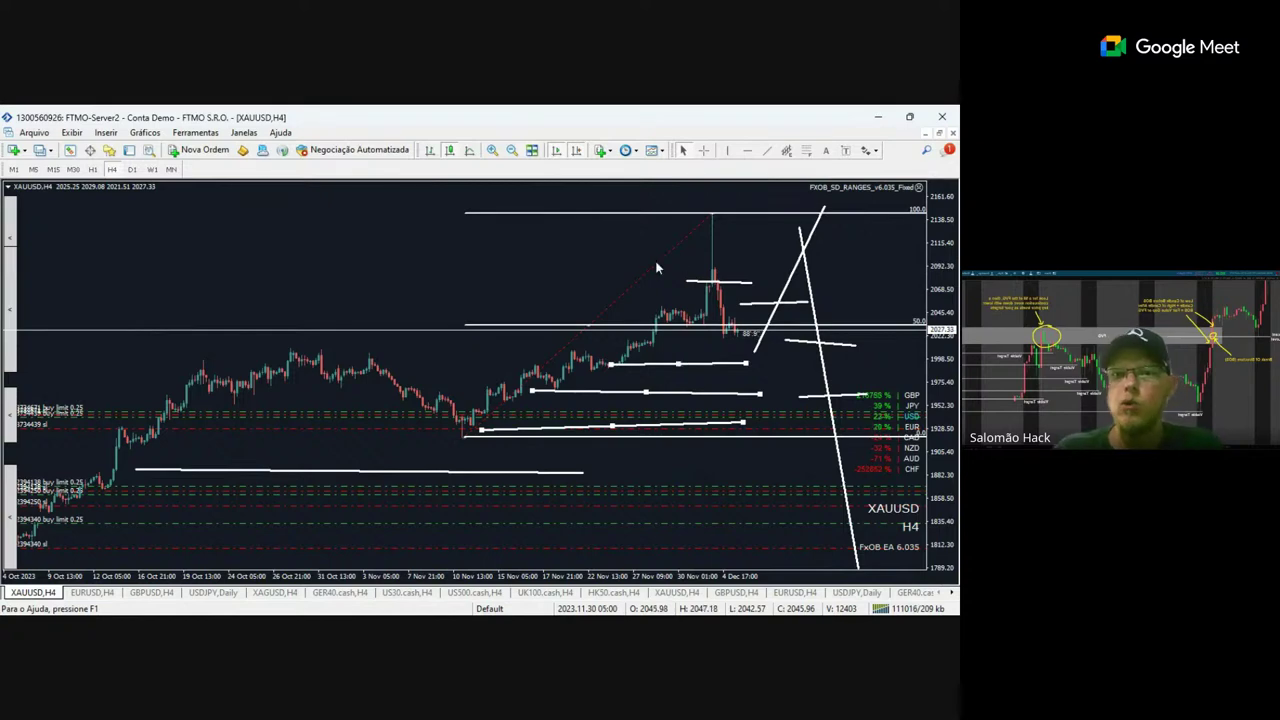
Clear all drawings from the XAUUSD H4 chart by briefly changing its timeframe to H1, and hide the period separators.
key(Delete)
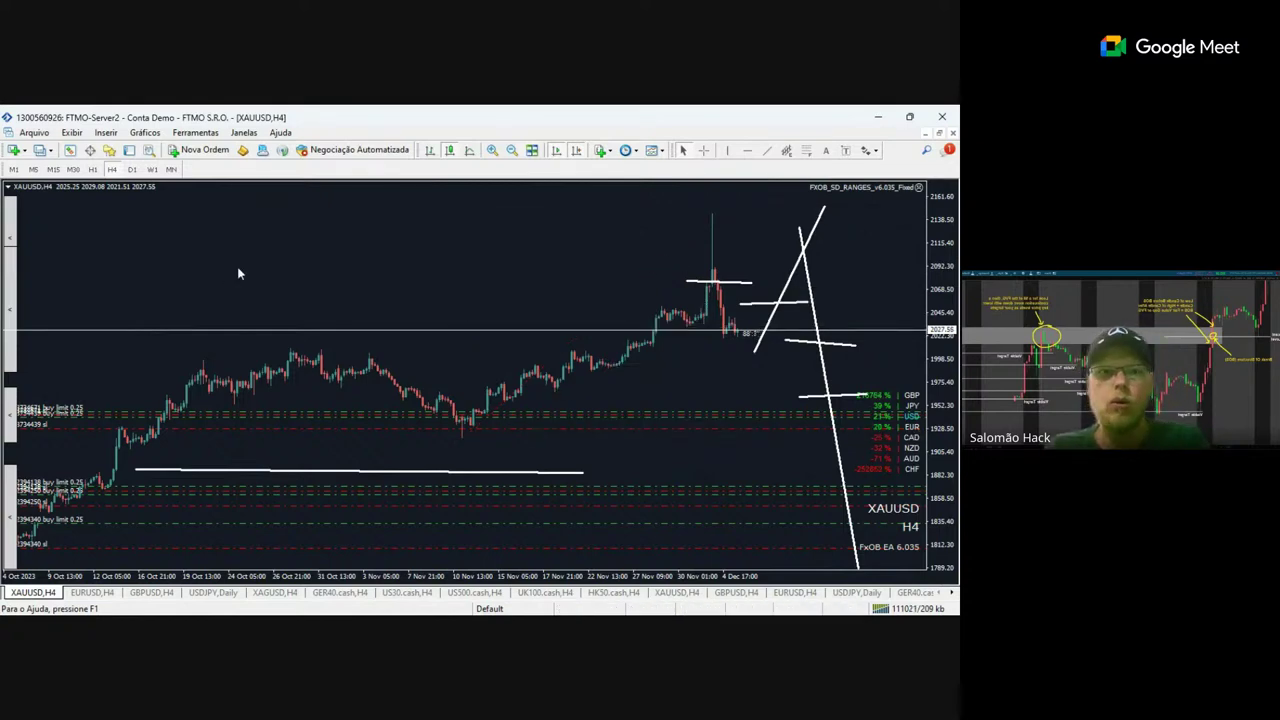
click(92, 169)
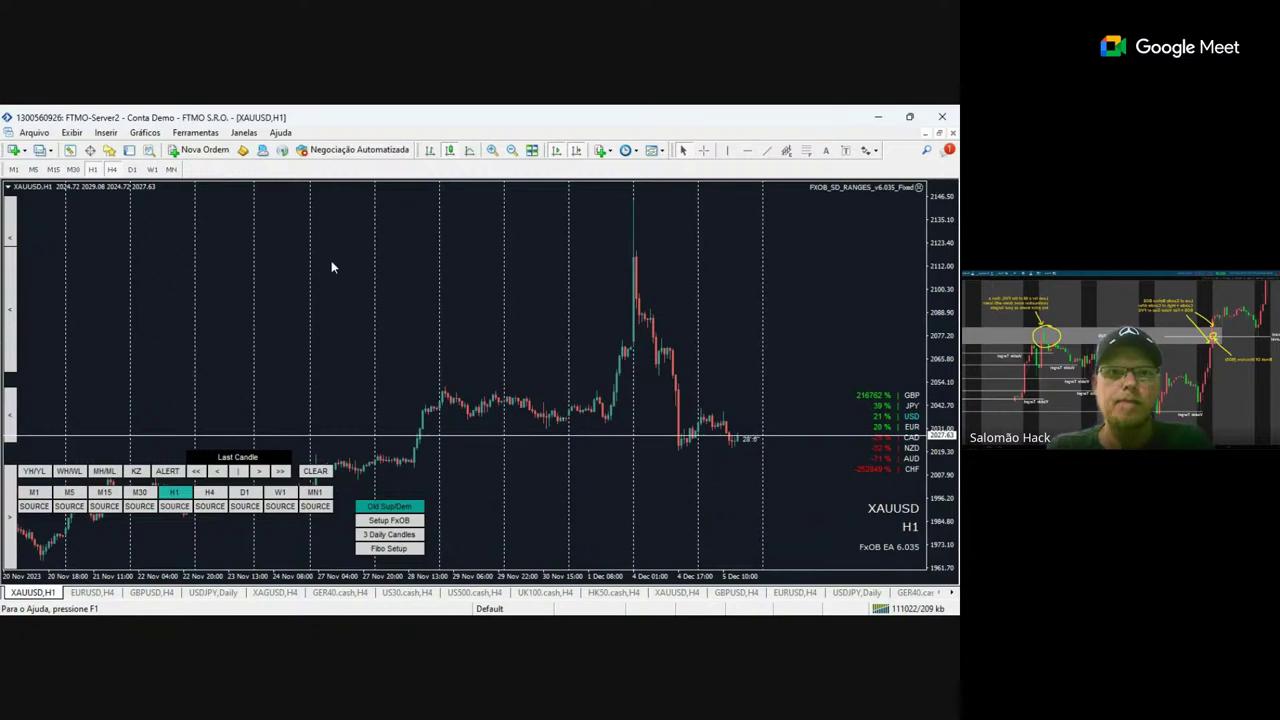
click(112, 169)
key(F8)
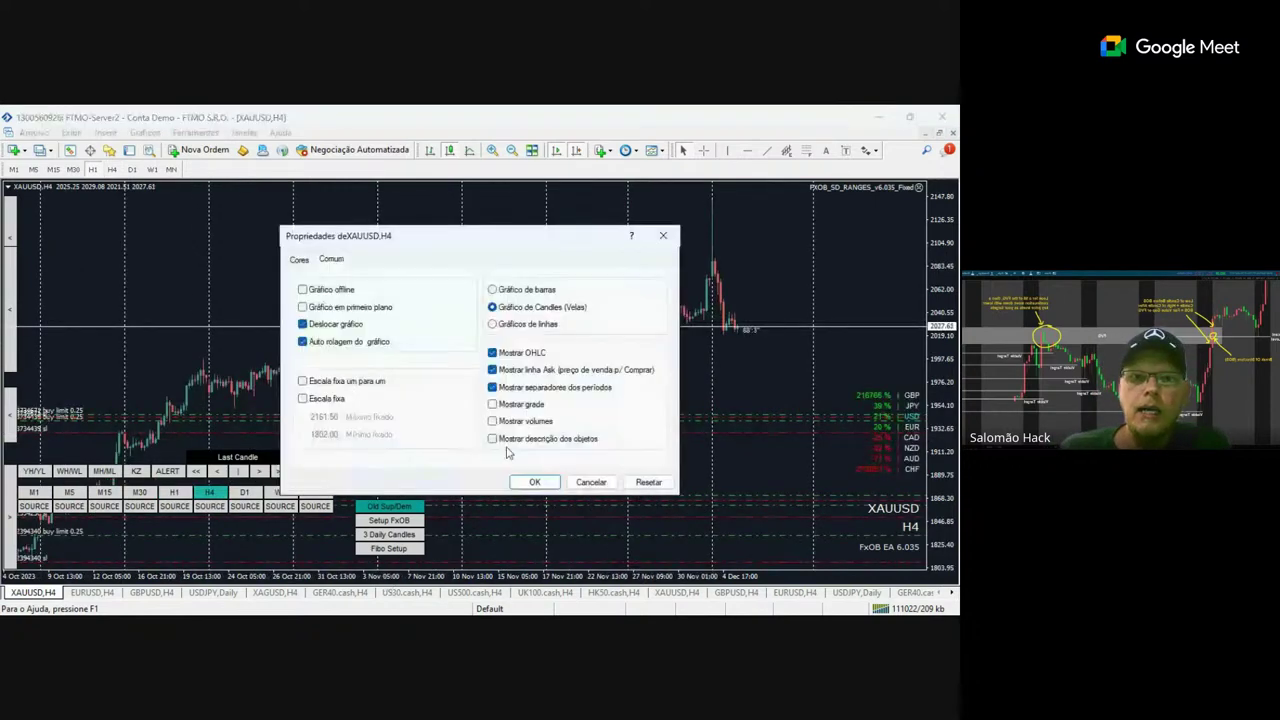
click(537, 388)
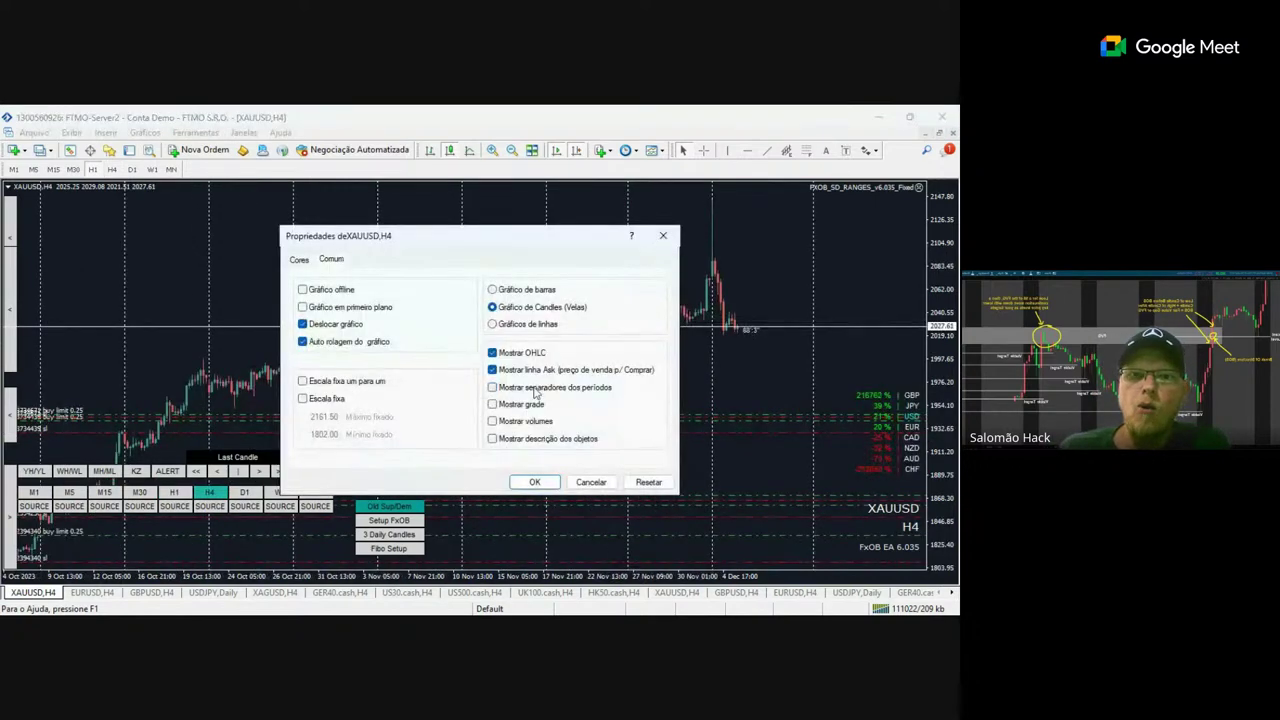
click(546, 485)
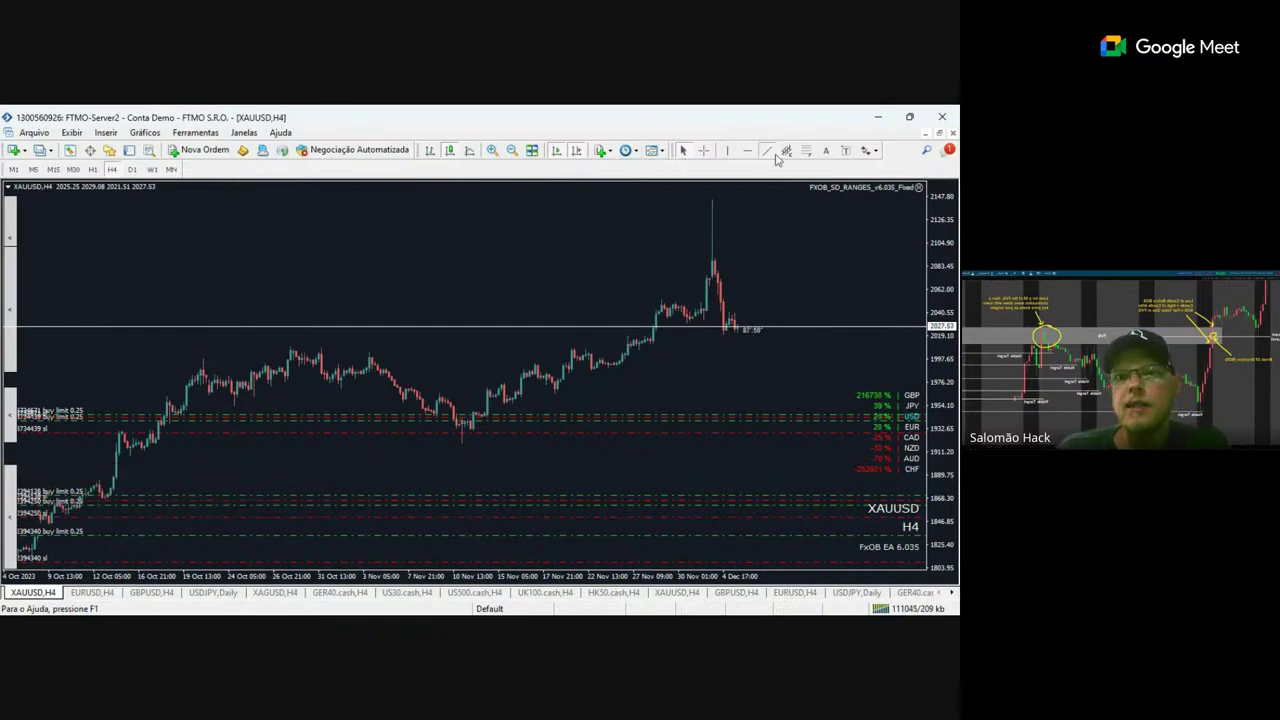
Draw a rising support trendline from the mid-November low to the latest candles, and measure from the low's price level up to the spike high.
drag(462, 441, 735, 313)
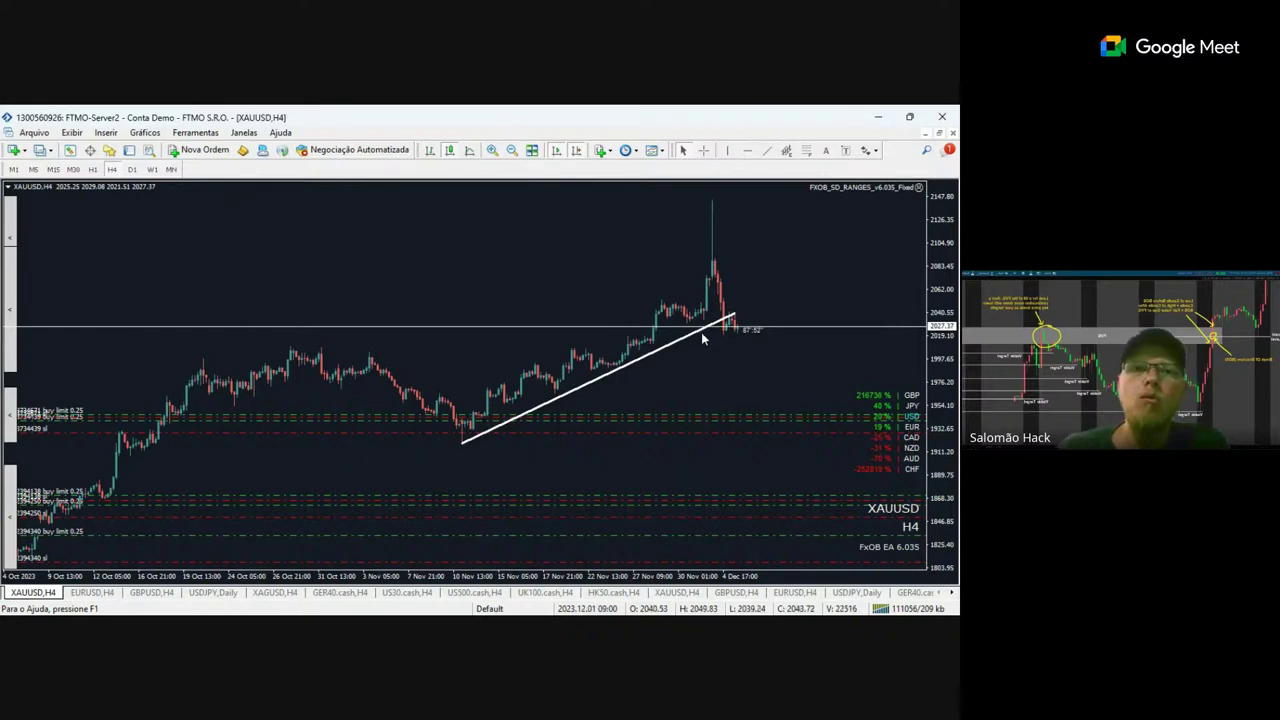
click(703, 150)
drag(528, 443, 714, 206)
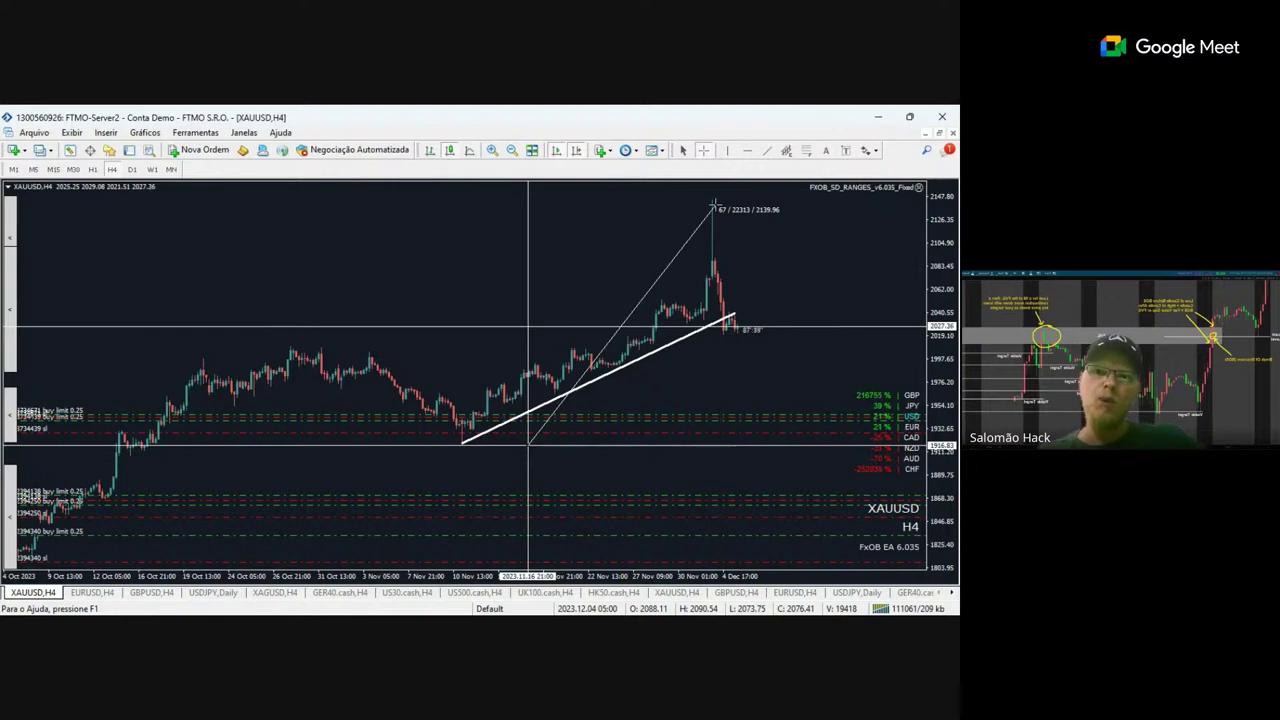
click(715, 207)
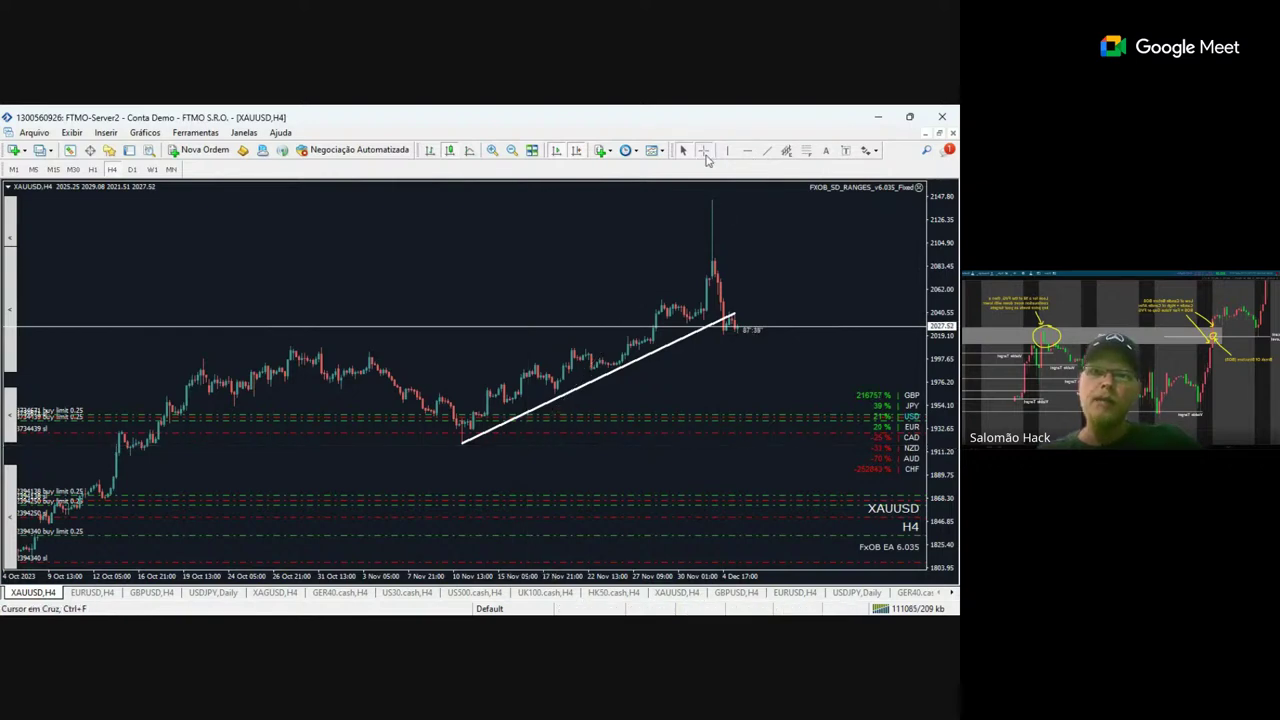
Measure the distance from the trendline at 21 November up to the early-December candle bodies.
click(703, 151)
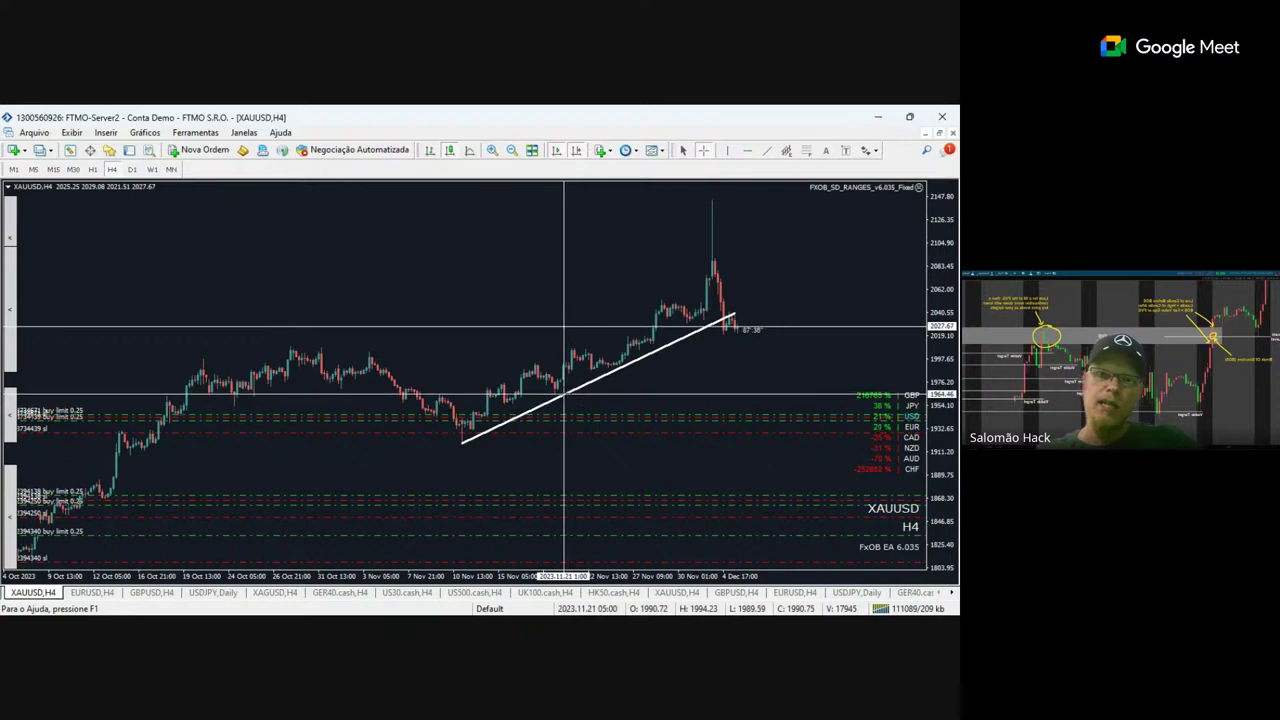
drag(564, 395, 711, 274)
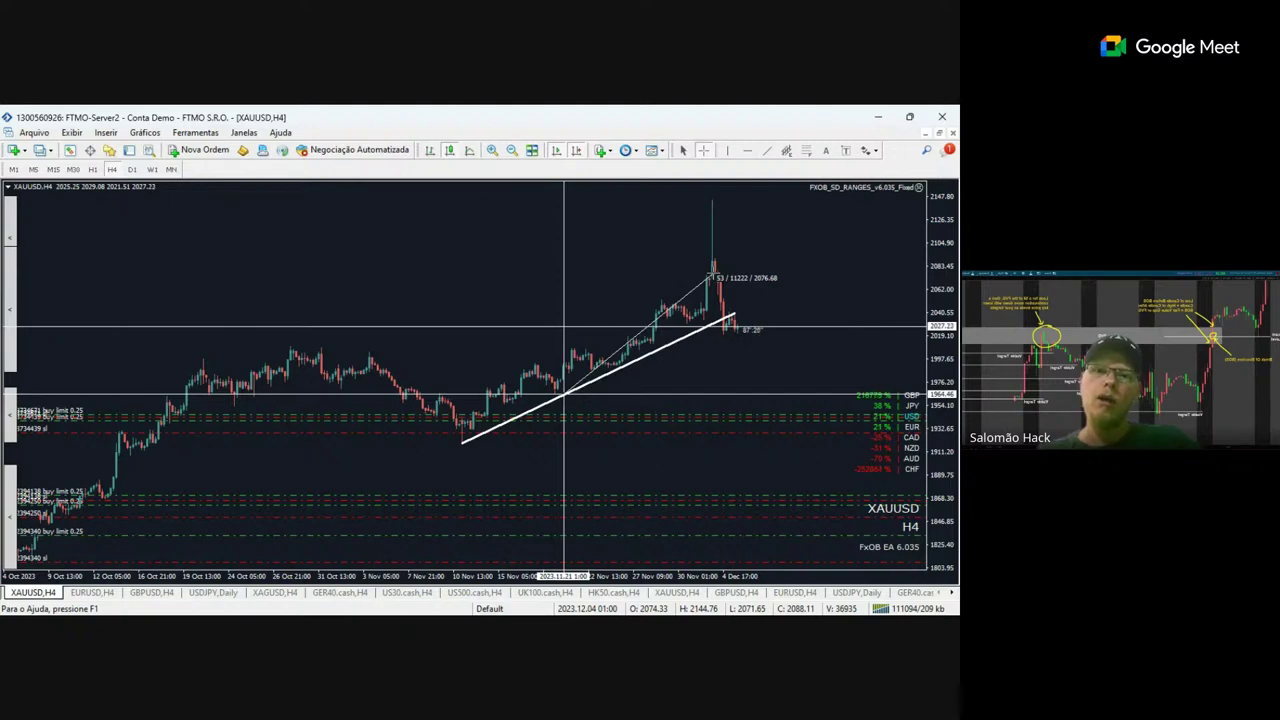
drag(711, 276, 711, 276)
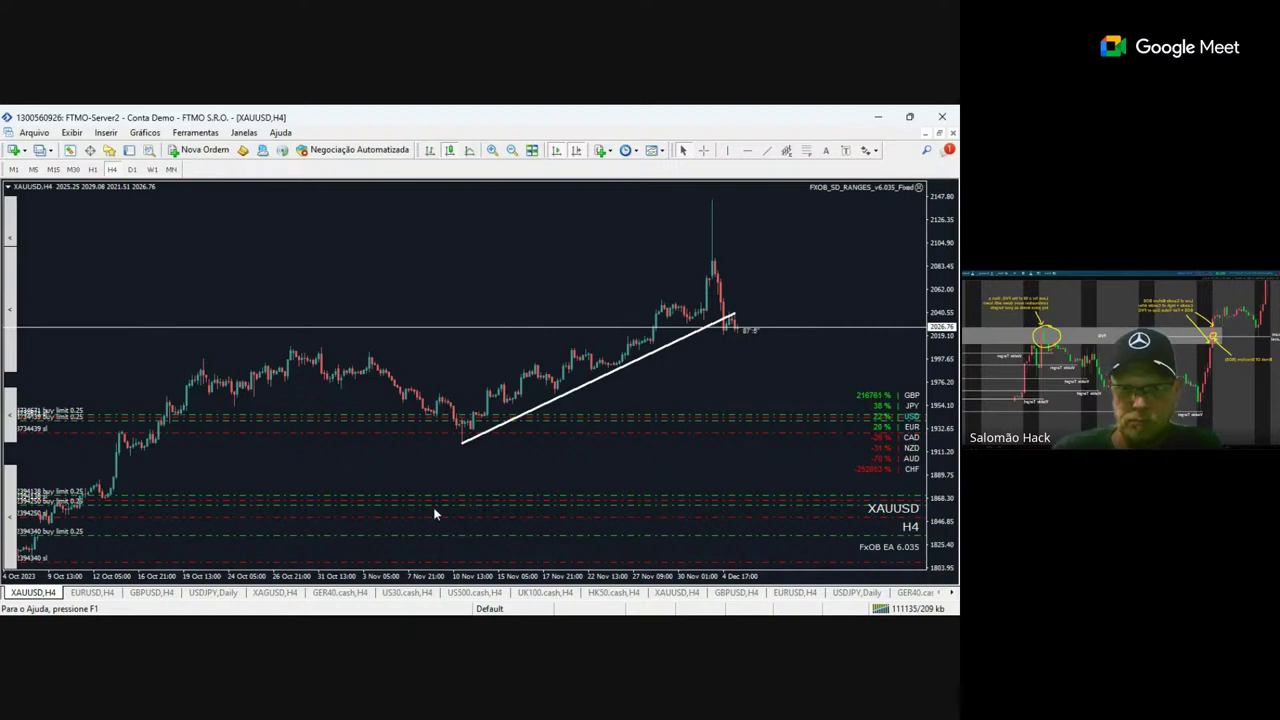
Switch to the US500.cash H4 chart, compress its price scale, and draw a horizontal line along the early-December high.
click(470, 592)
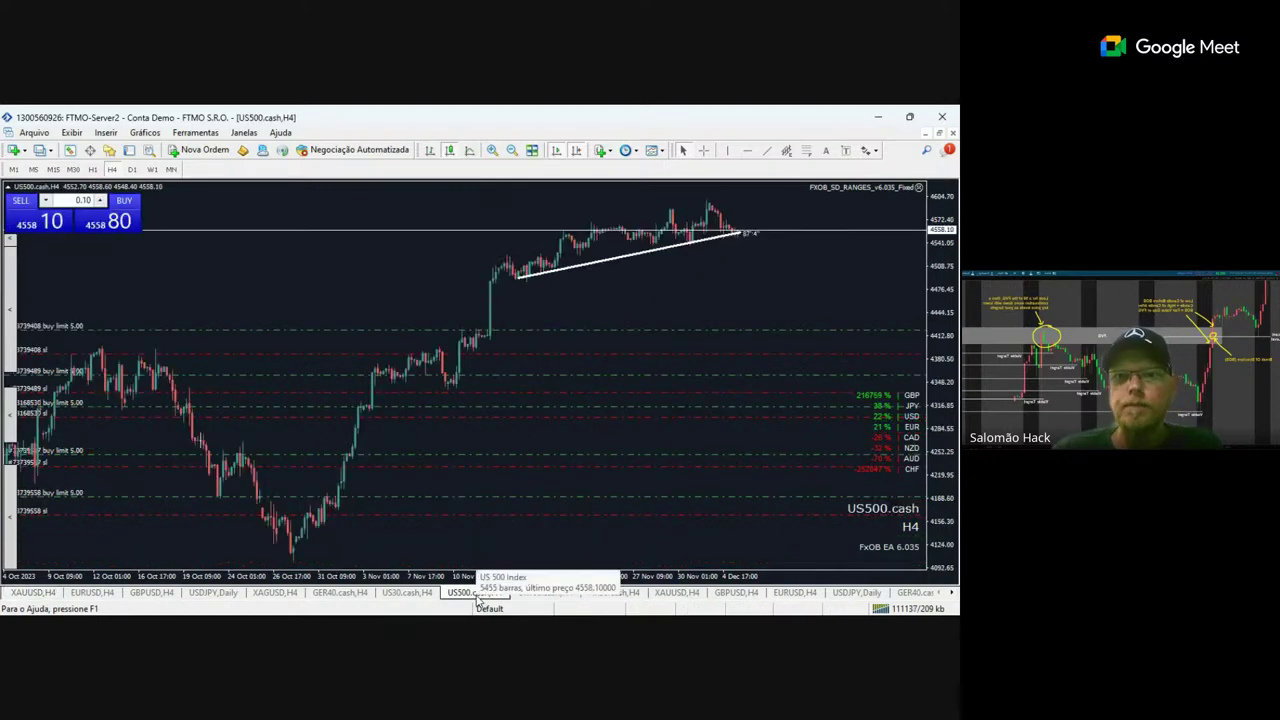
mouse_move(948, 268)
mouse_down()
mouse_move(953, 290)
mouse_move(954, 274)
mouse_up()
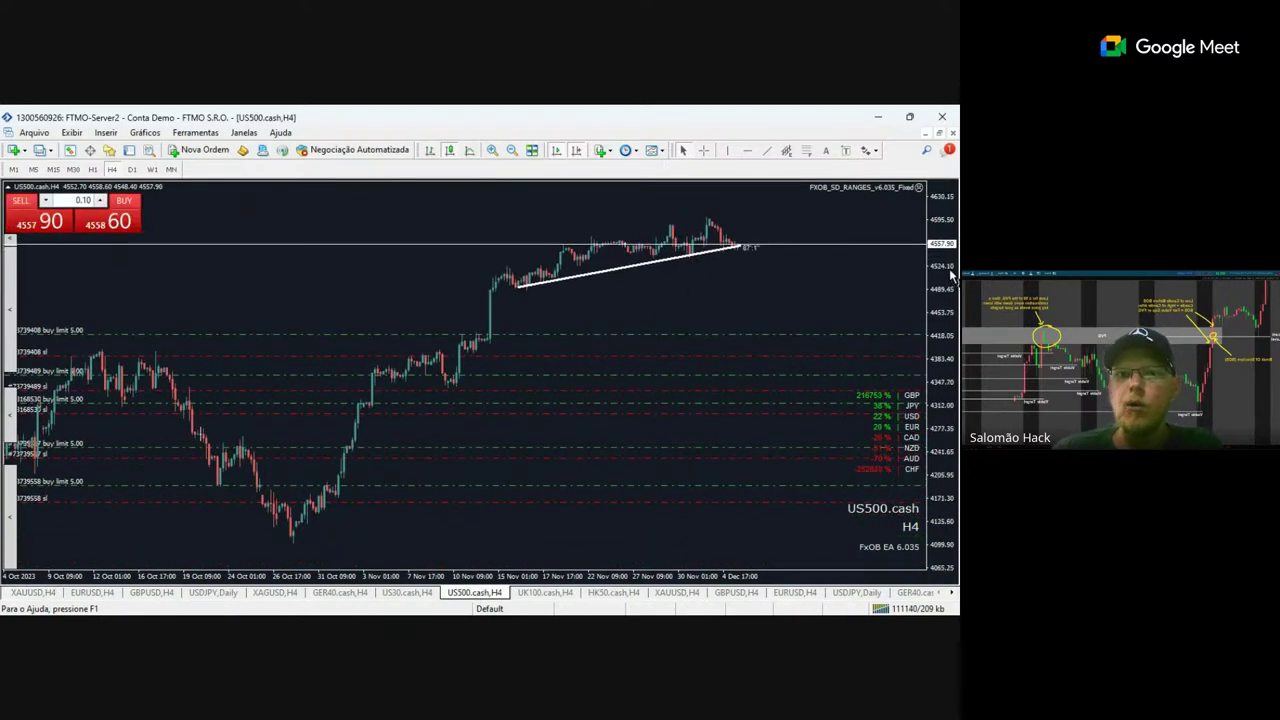
click(767, 150)
drag(689, 218, 822, 220)
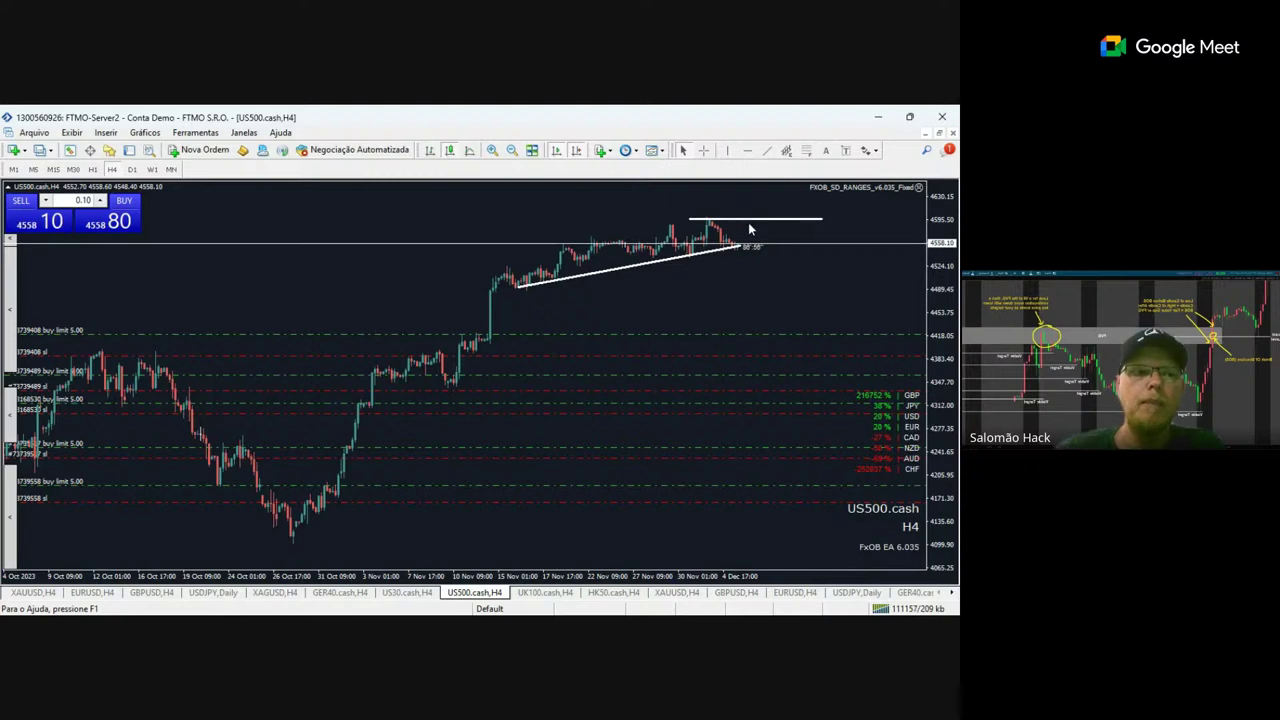
Draw three short falling lines below the rising trendline and two more ending at the base of the mid-November jump and the dip before it.
click(765, 151)
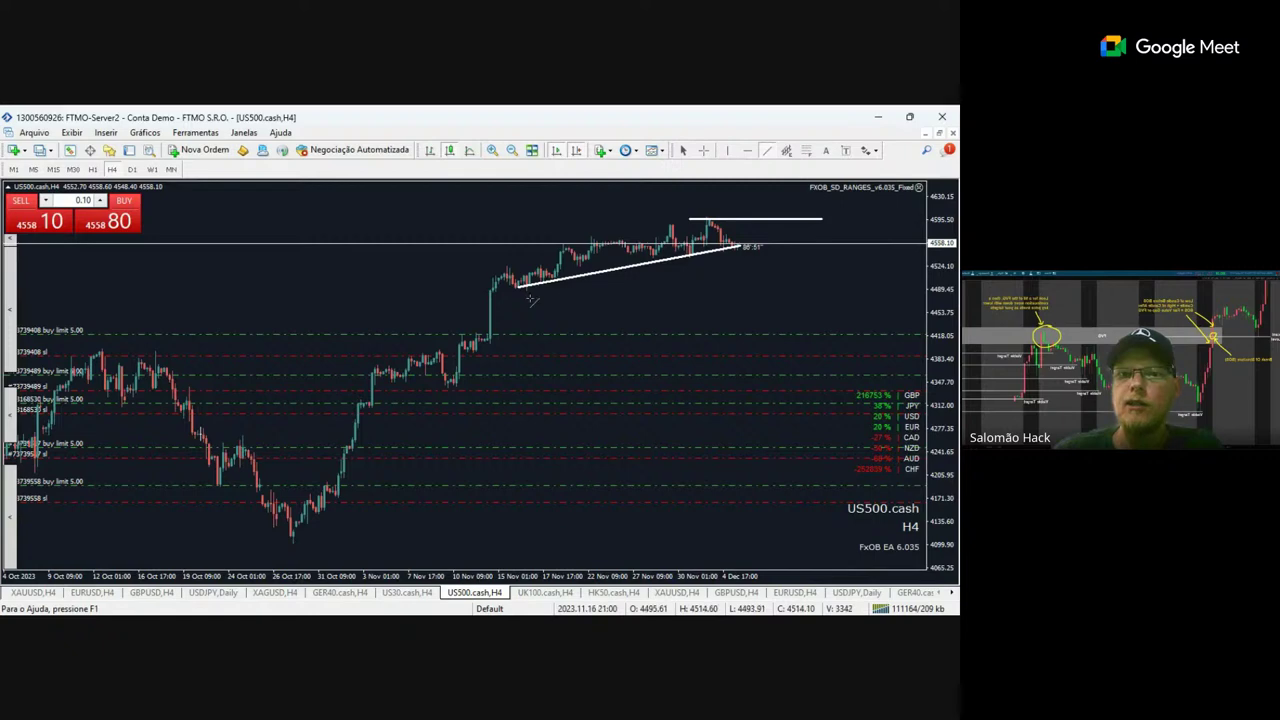
drag(832, 304, 736, 263)
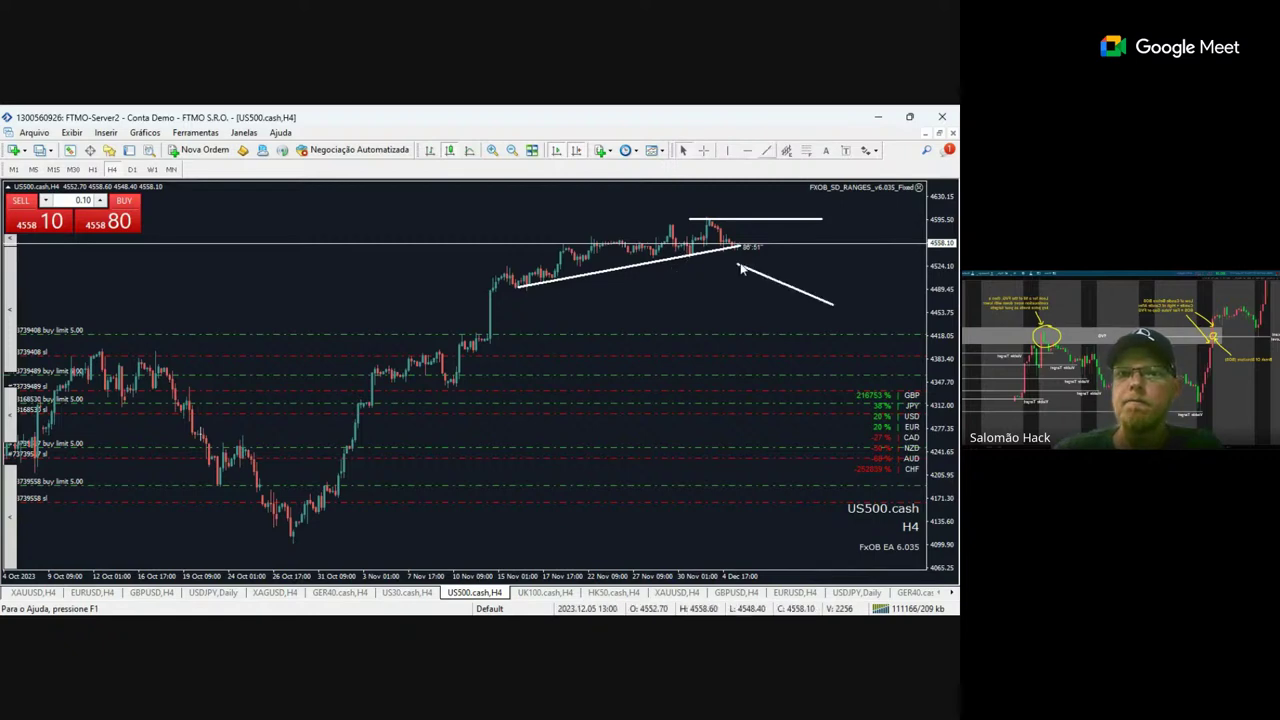
mouse_move(701, 302)
mouse_down()
mouse_move(624, 283)
mouse_move(516, 289)
mouse_up()
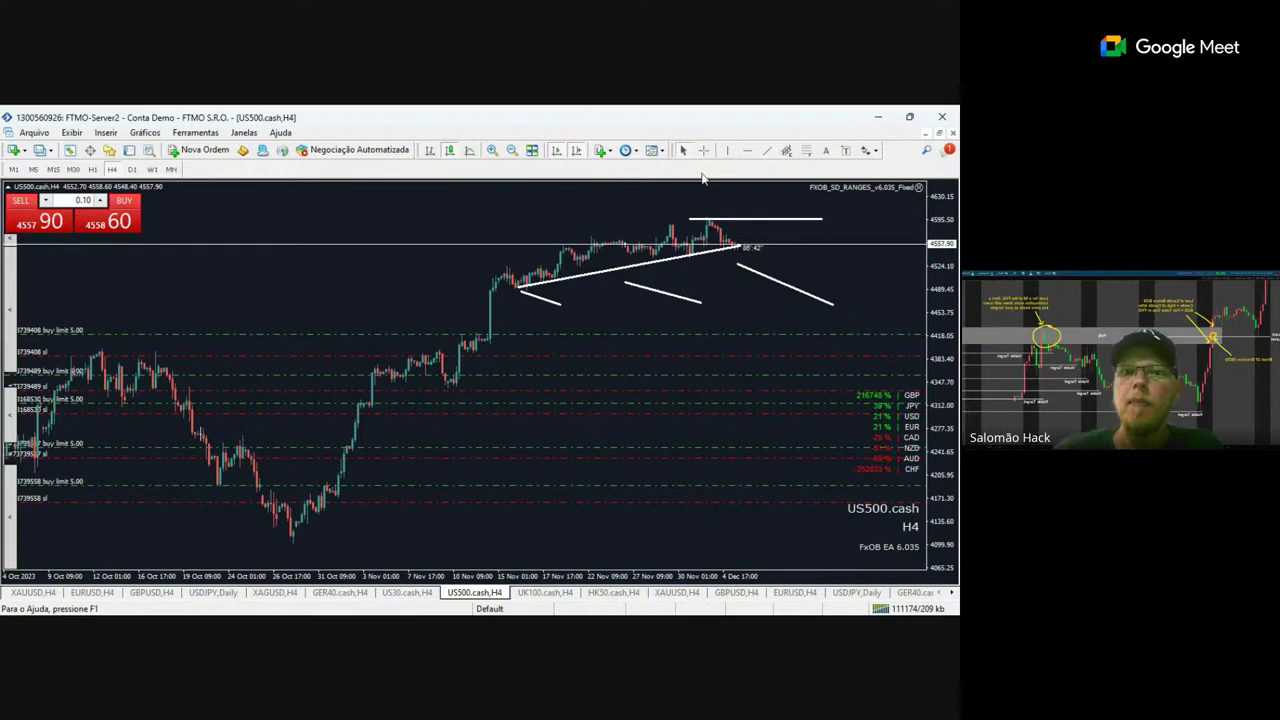
drag(396, 277, 490, 336)
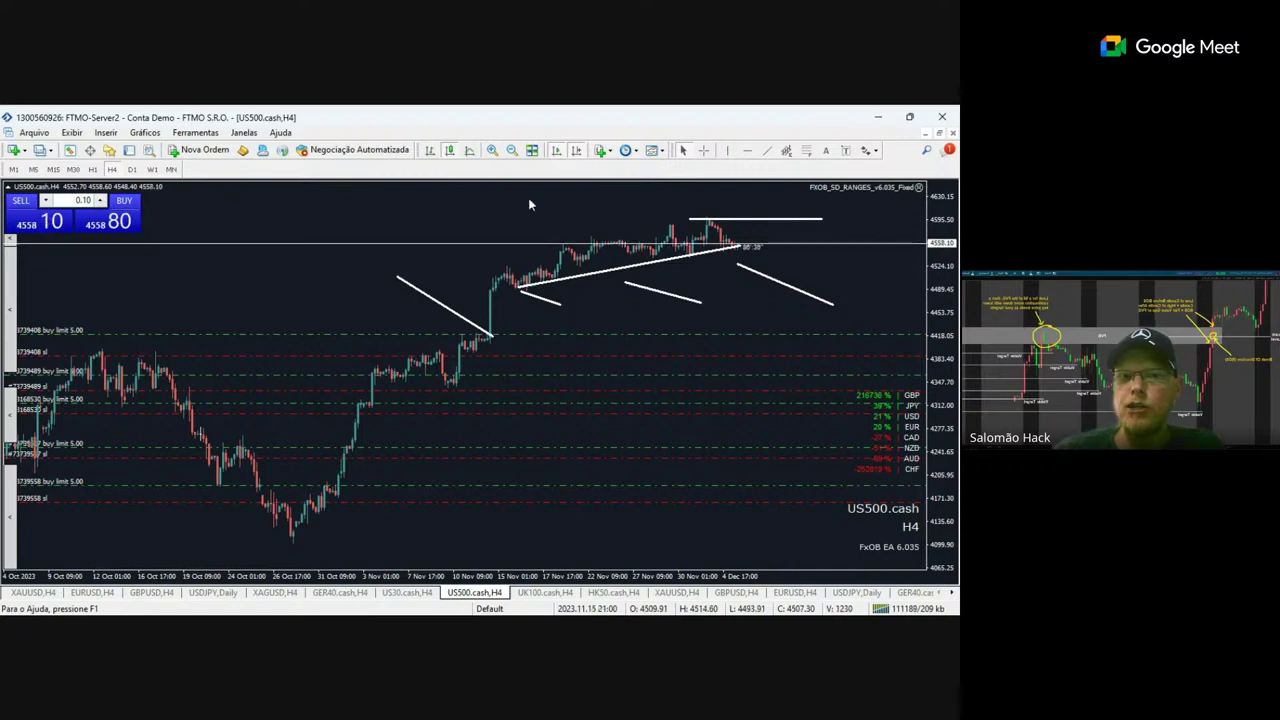
drag(407, 347, 458, 380)
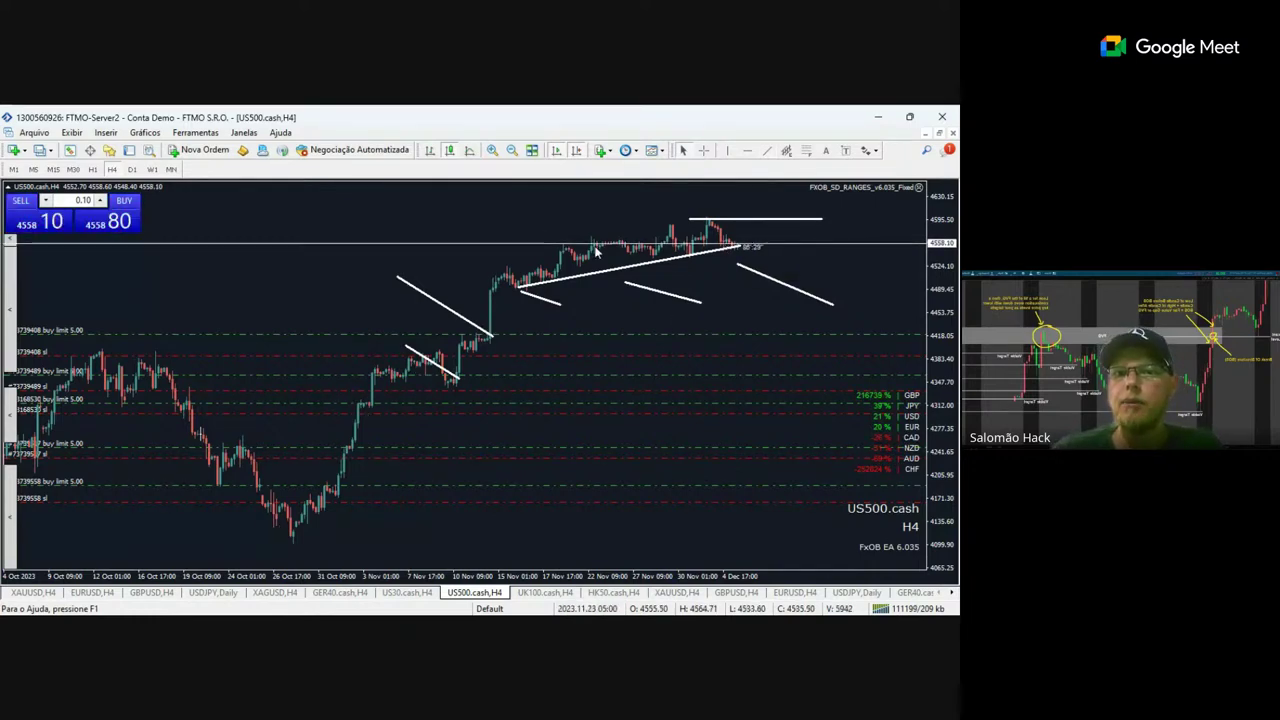
Draw a rising upper channel line over the November highs and a longer, nearly horizontal line across the early-December high.
click(767, 150)
drag(494, 264, 757, 210)
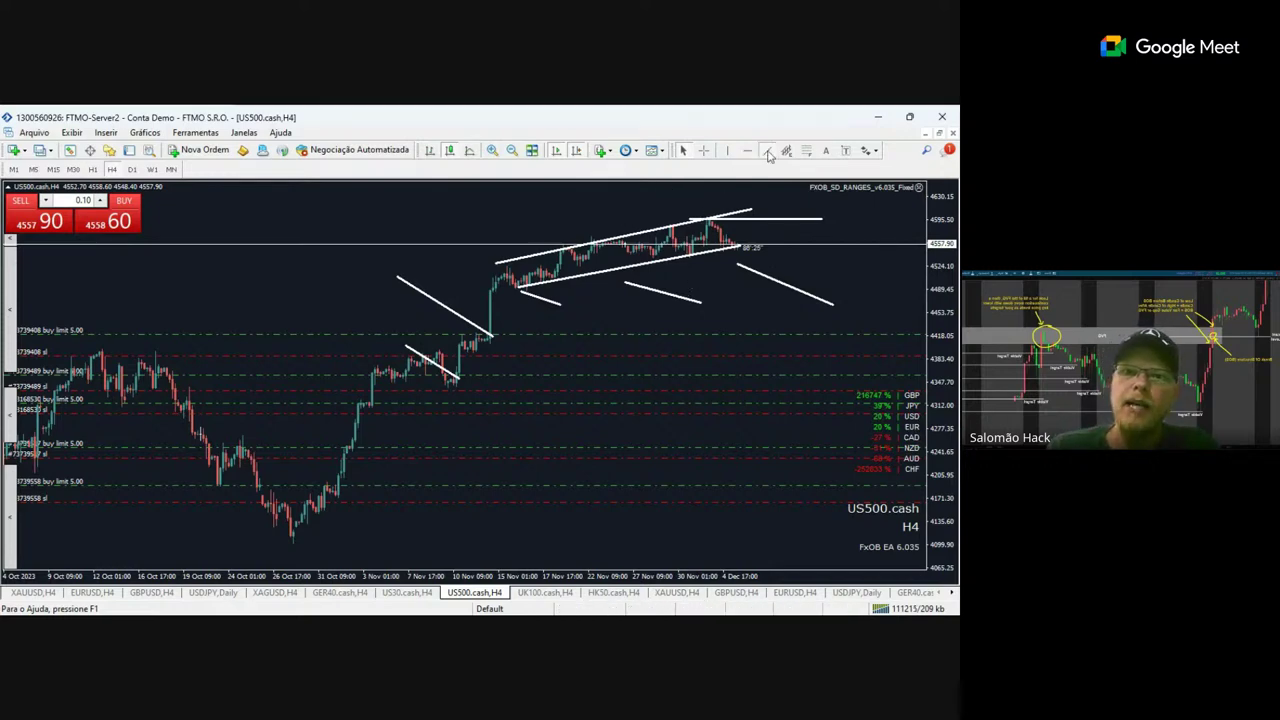
drag(861, 214, 627, 217)
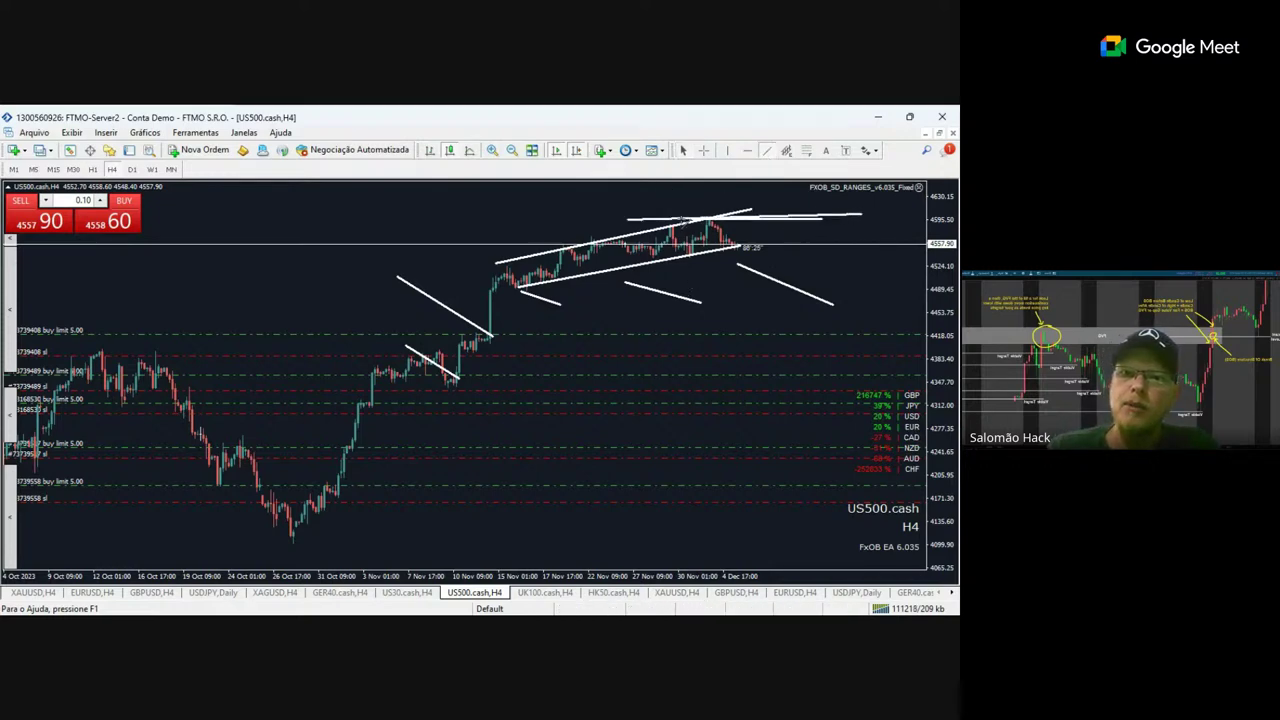
Draw a long, nearly horizontal line from the base of the mid-November jump past the latest candles, with two short slanted strokes below it.
drag(828, 327, 457, 335)
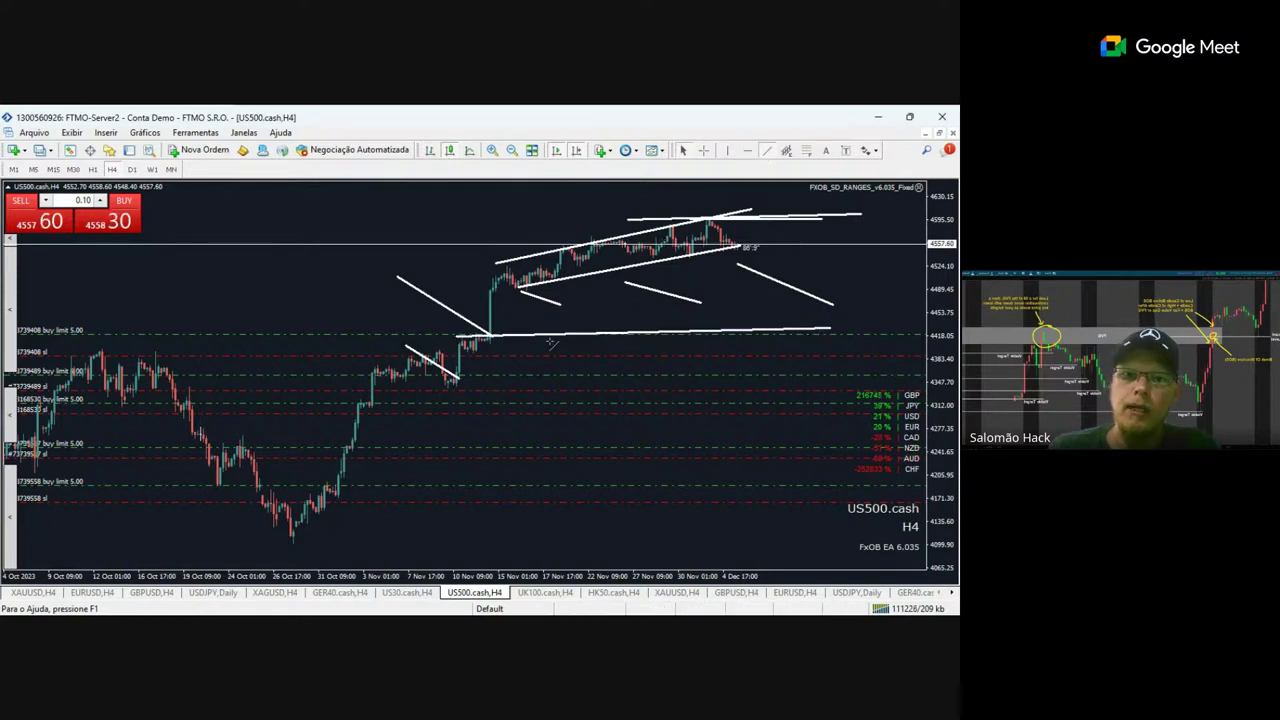
mouse_move(540, 351)
mouse_down()
mouse_move(552, 341)
mouse_move(552, 369)
mouse_up()
Draw a V-shaped projection beyond the latest candles, falling steeply to about the late-October lows and rising back above the high.
click(766, 150)
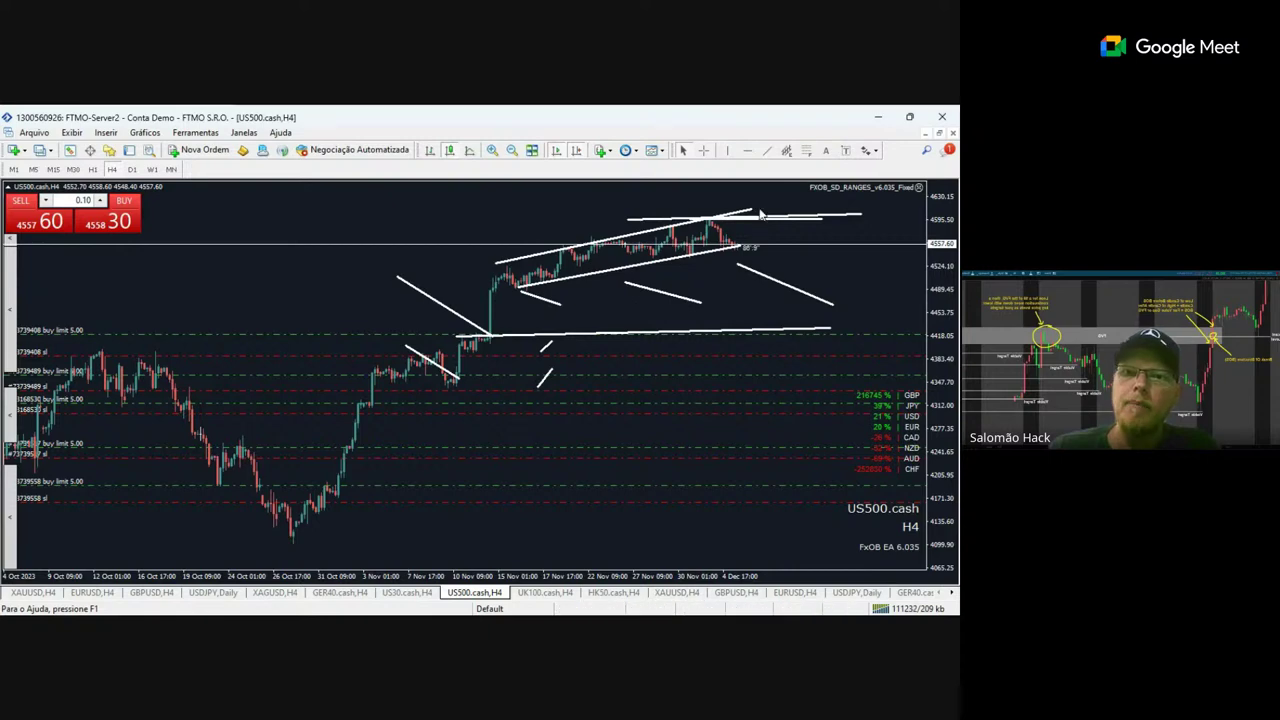
mouse_move(765, 227)
mouse_down()
mouse_move(807, 497)
mouse_move(880, 188)
mouse_up()
click(766, 150)
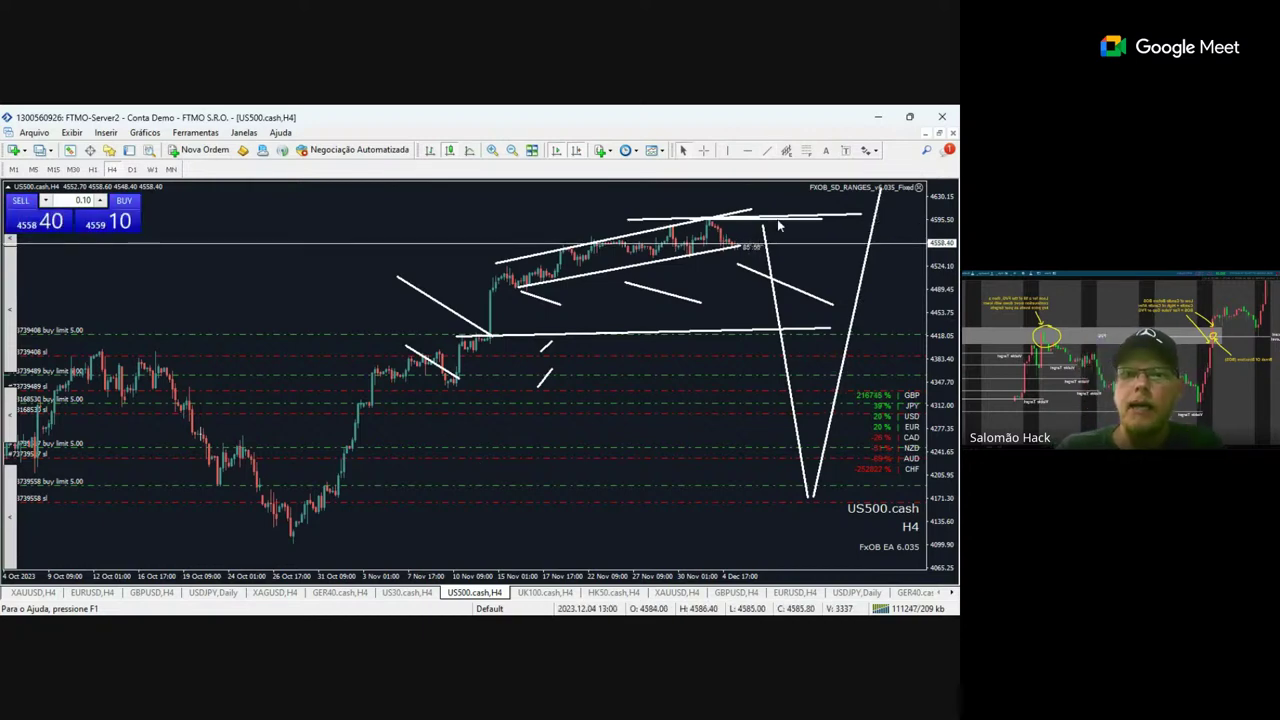
Clear all drawings from the US500.cash H4 chart and hide the period separators.
click(93, 170)
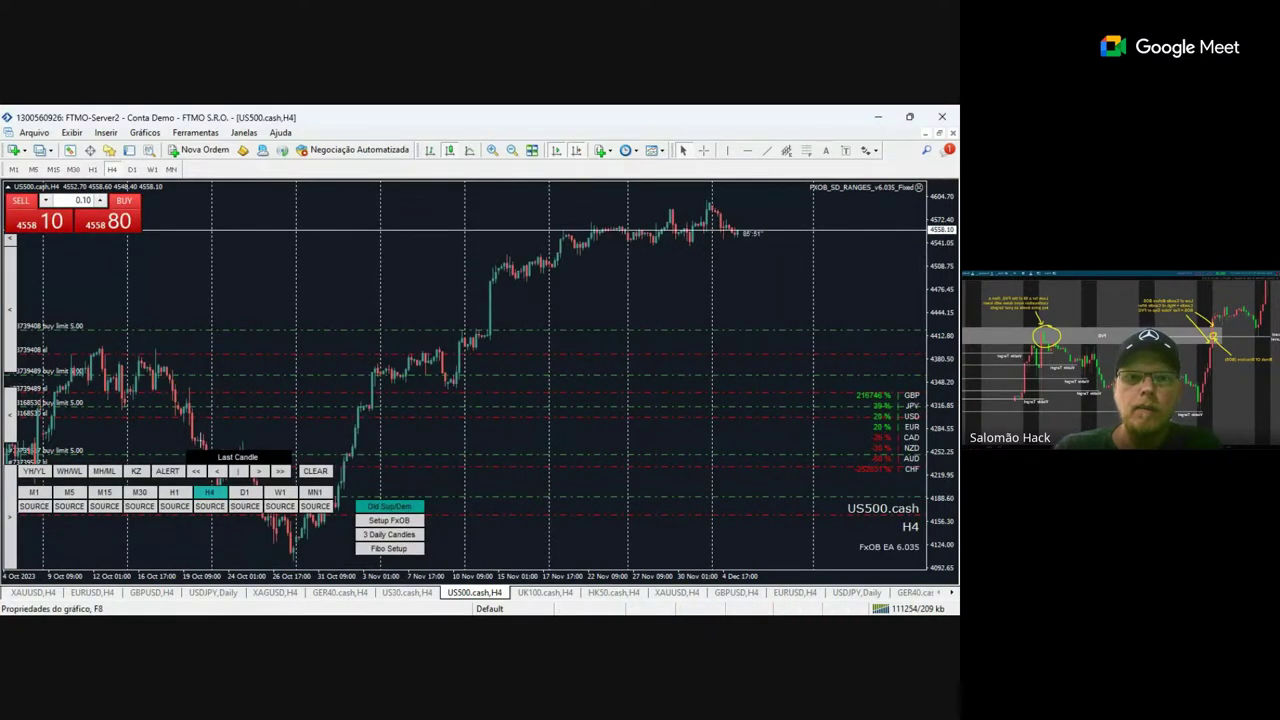
key(F8)
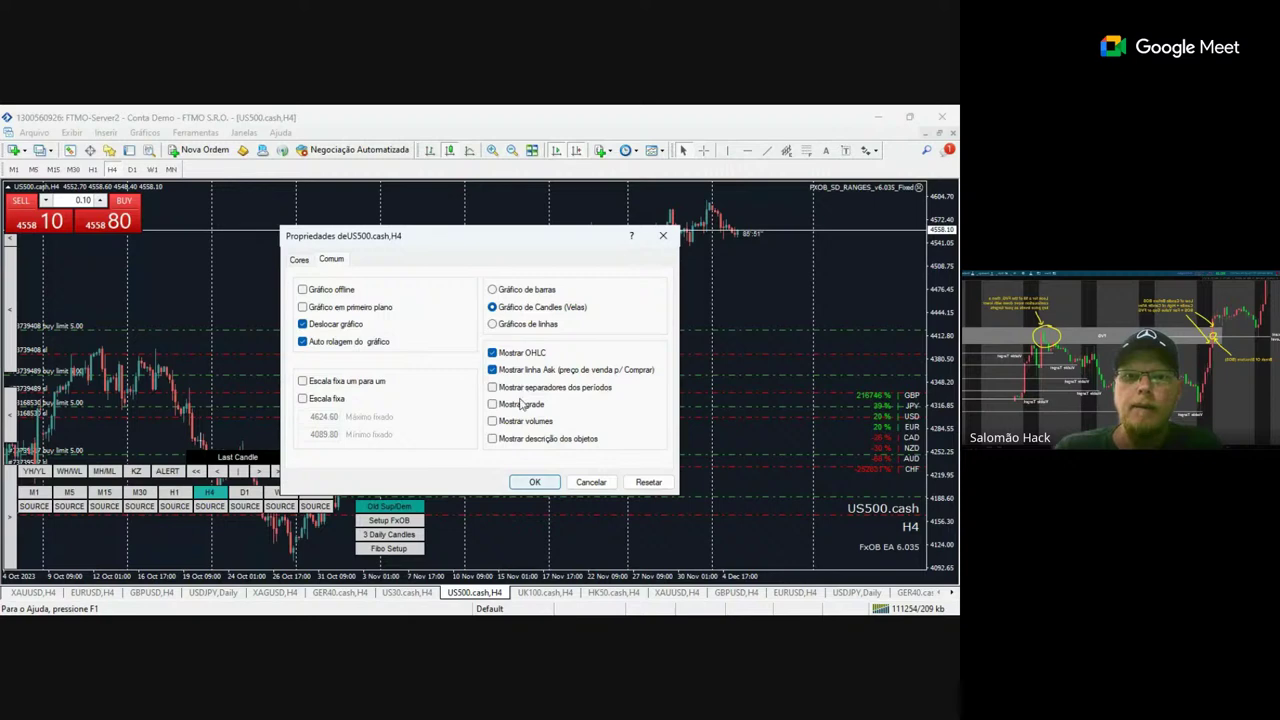
key(Return)
Draw a short, nearly horizontal line just below the early-December high on the US500.cash chart.
click(767, 150)
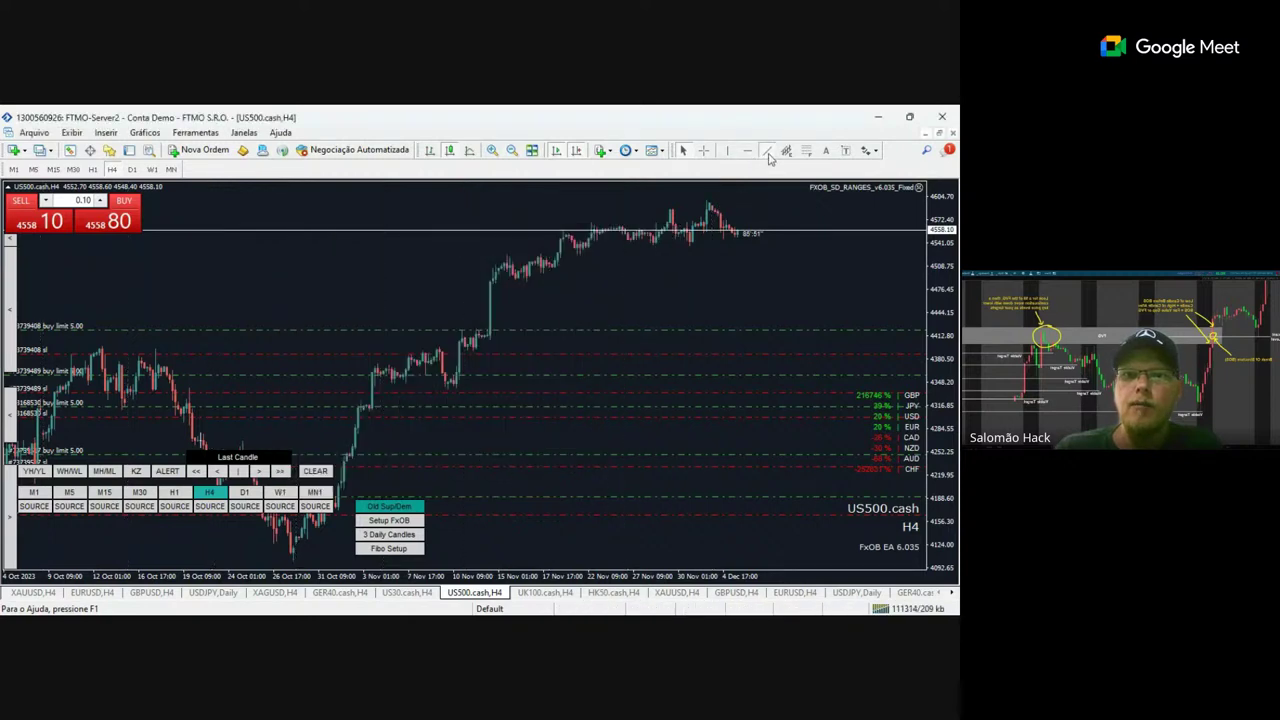
drag(695, 209, 789, 213)
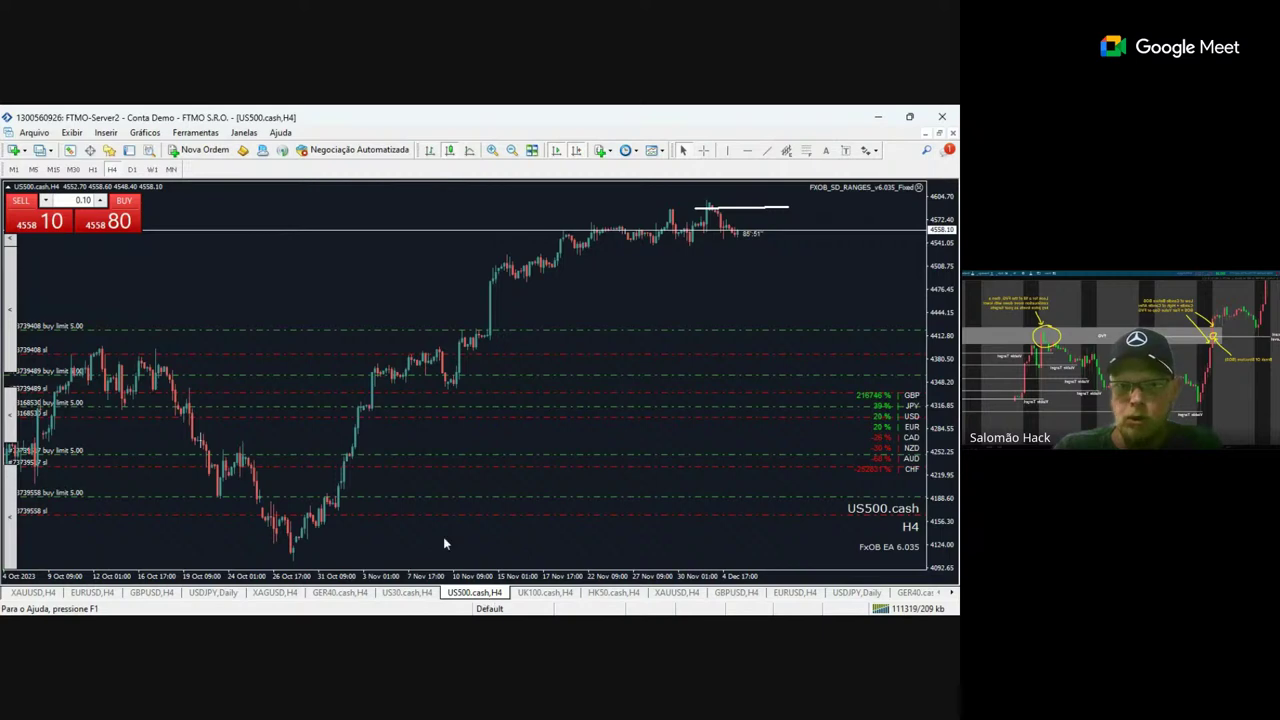
Switch to the US30.cash H4 chart and inspect the buy limit order near the 10 November low, closing it without changes.
click(407, 592)
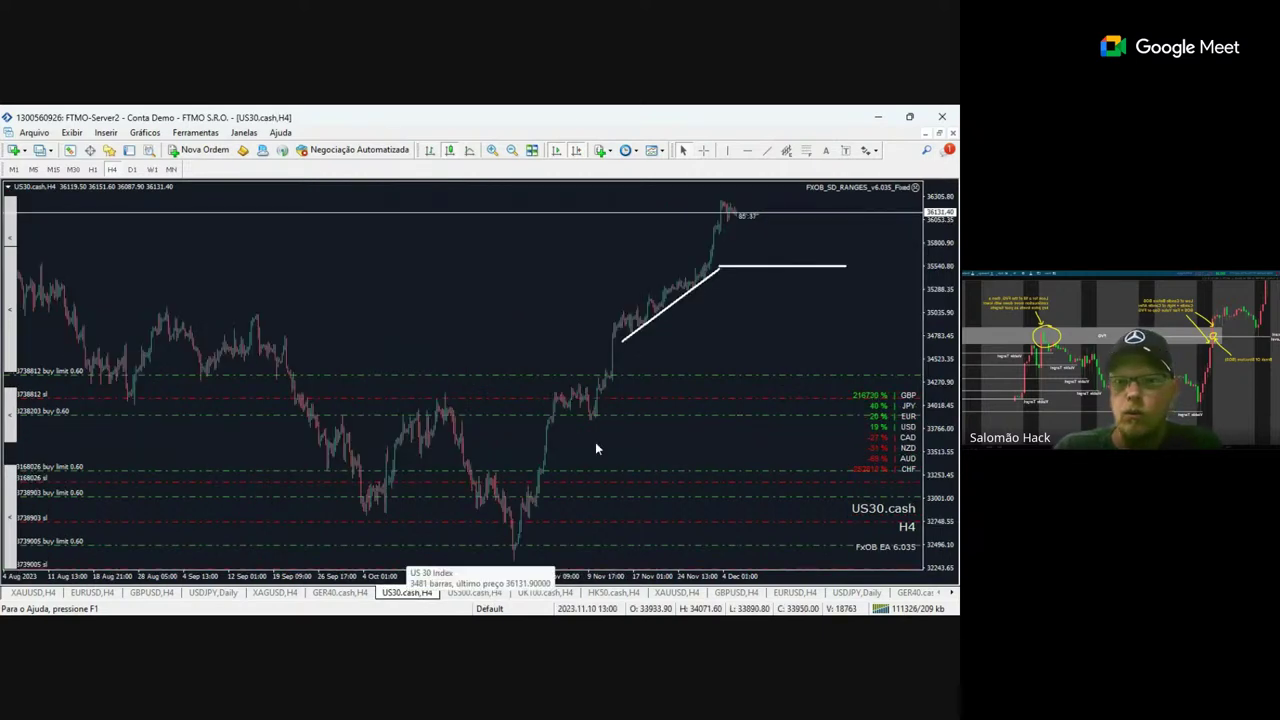
click(703, 152)
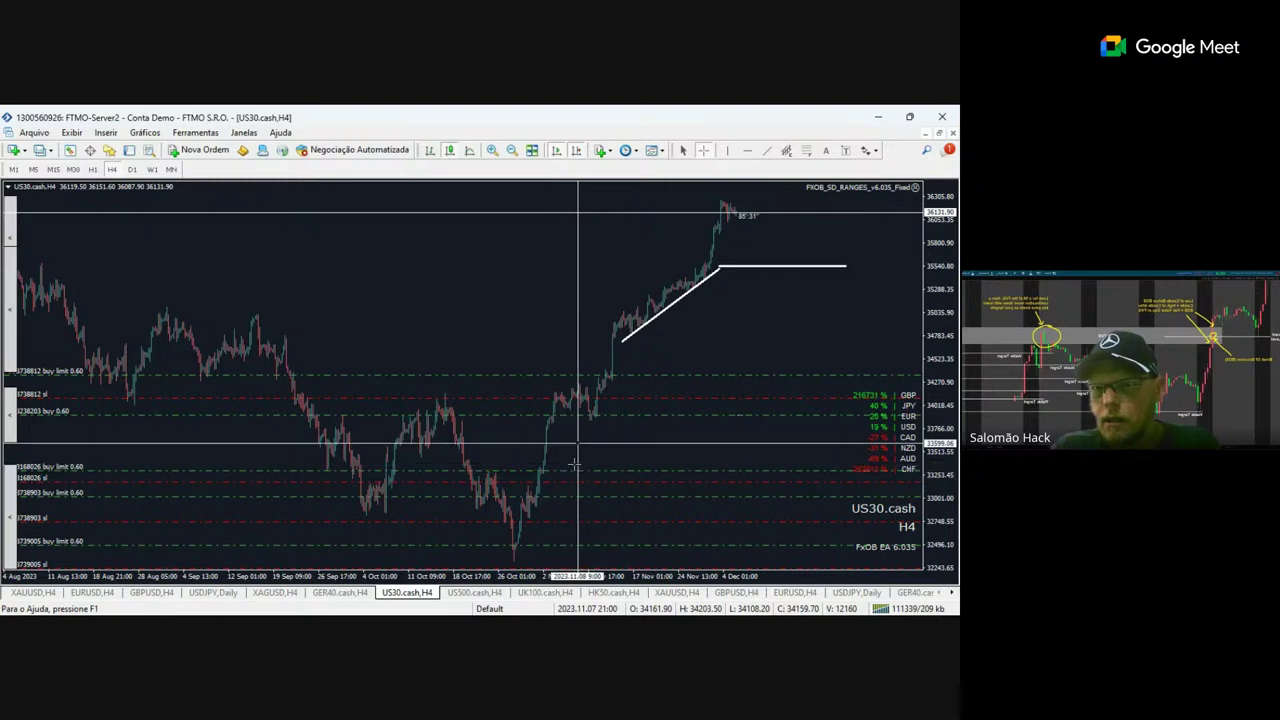
click(620, 411)
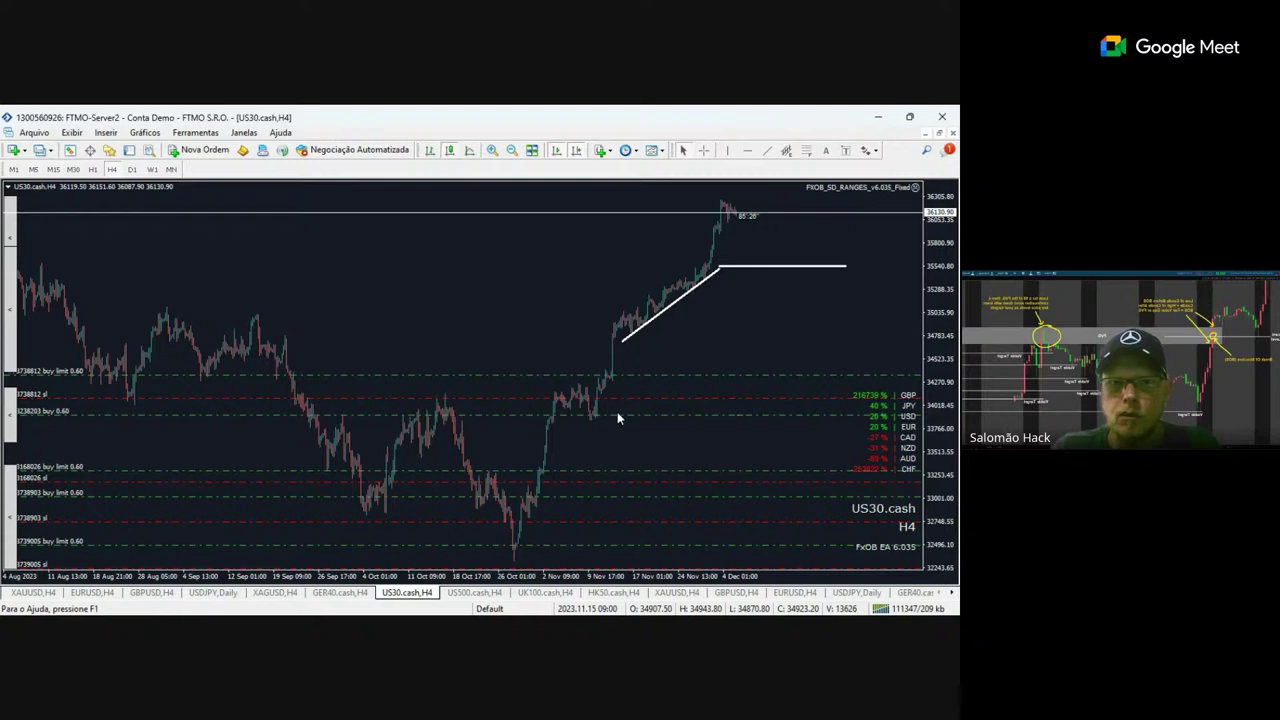
double_click(615, 415)
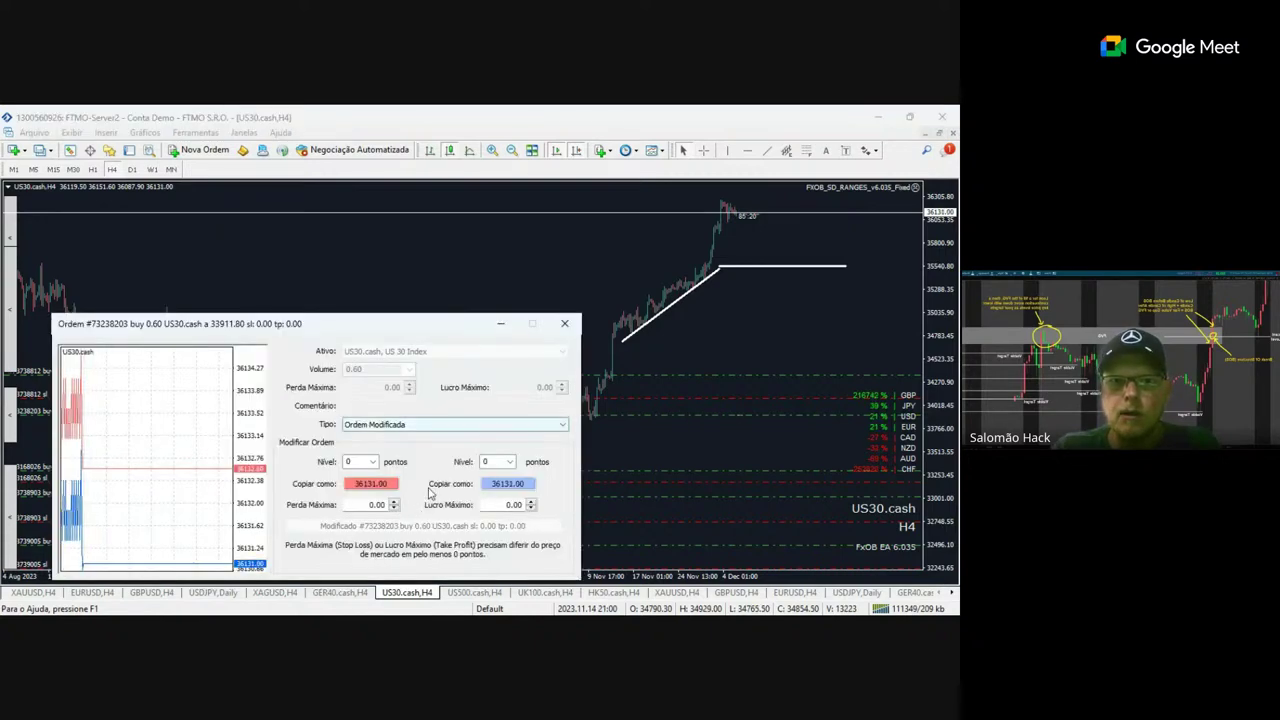
click(564, 323)
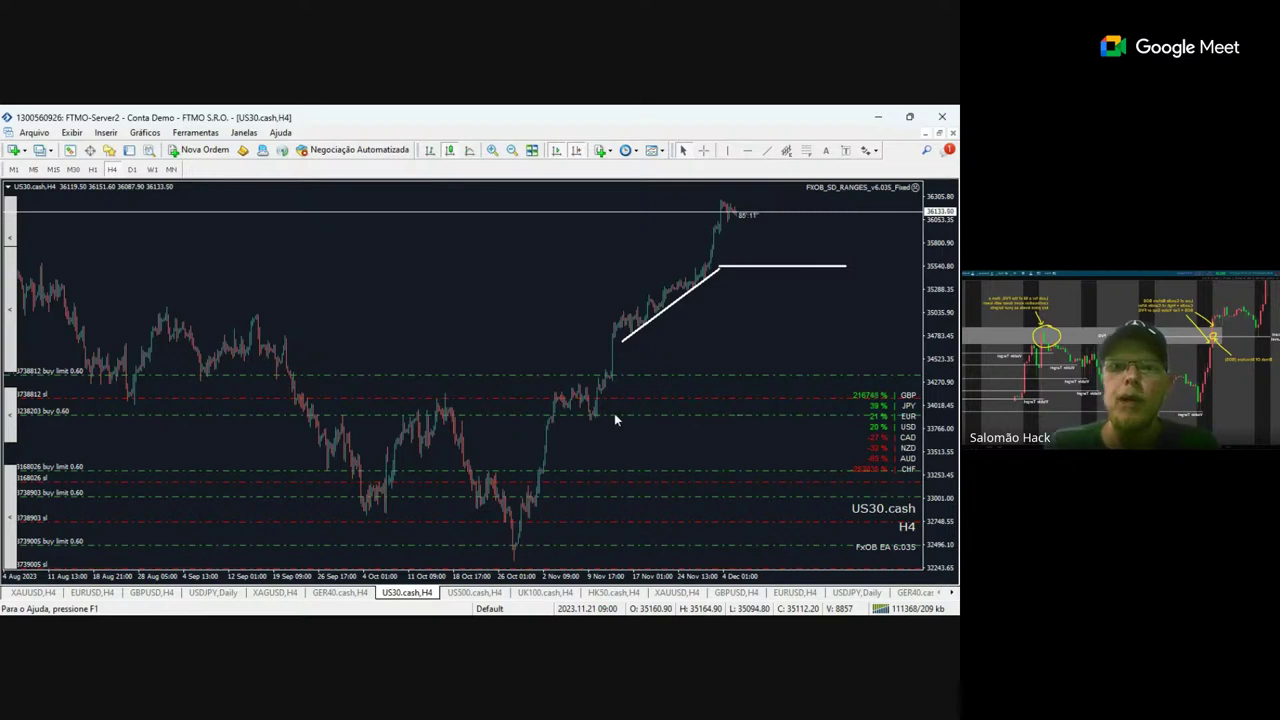
Measure the US30.cash rise from the 10 November low to the early-December high.
click(703, 150)
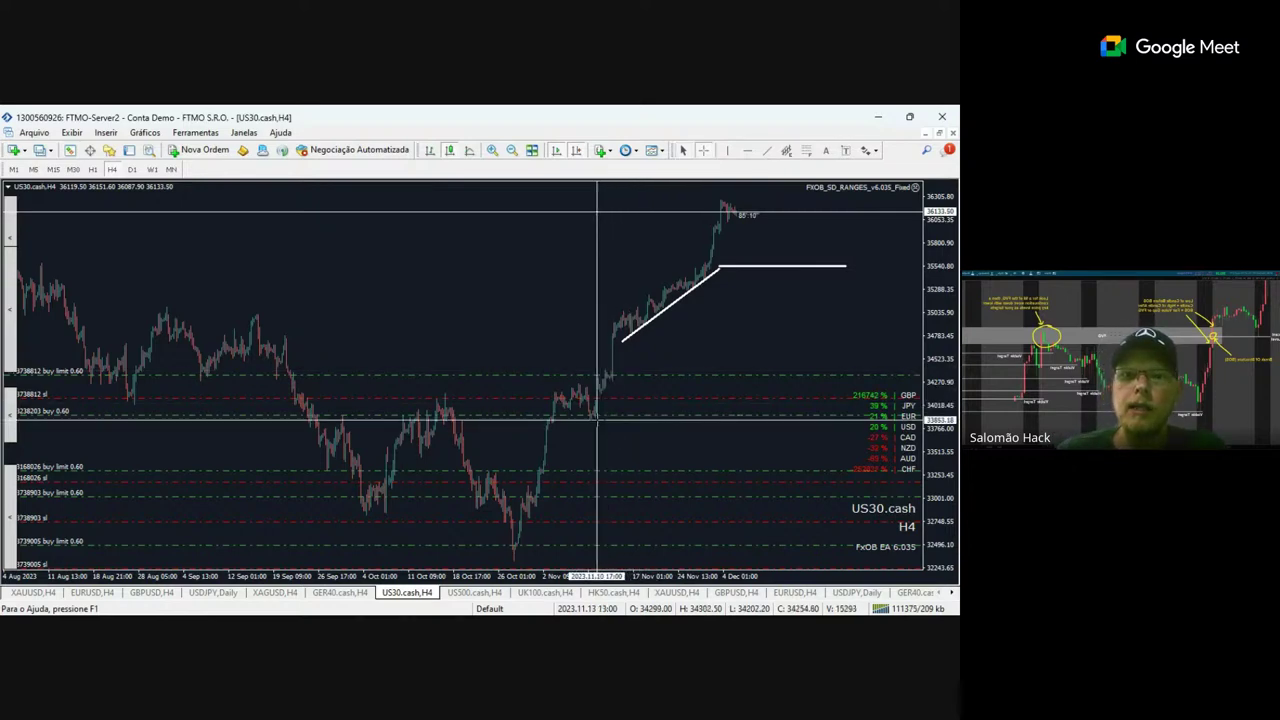
drag(597, 418, 722, 199)
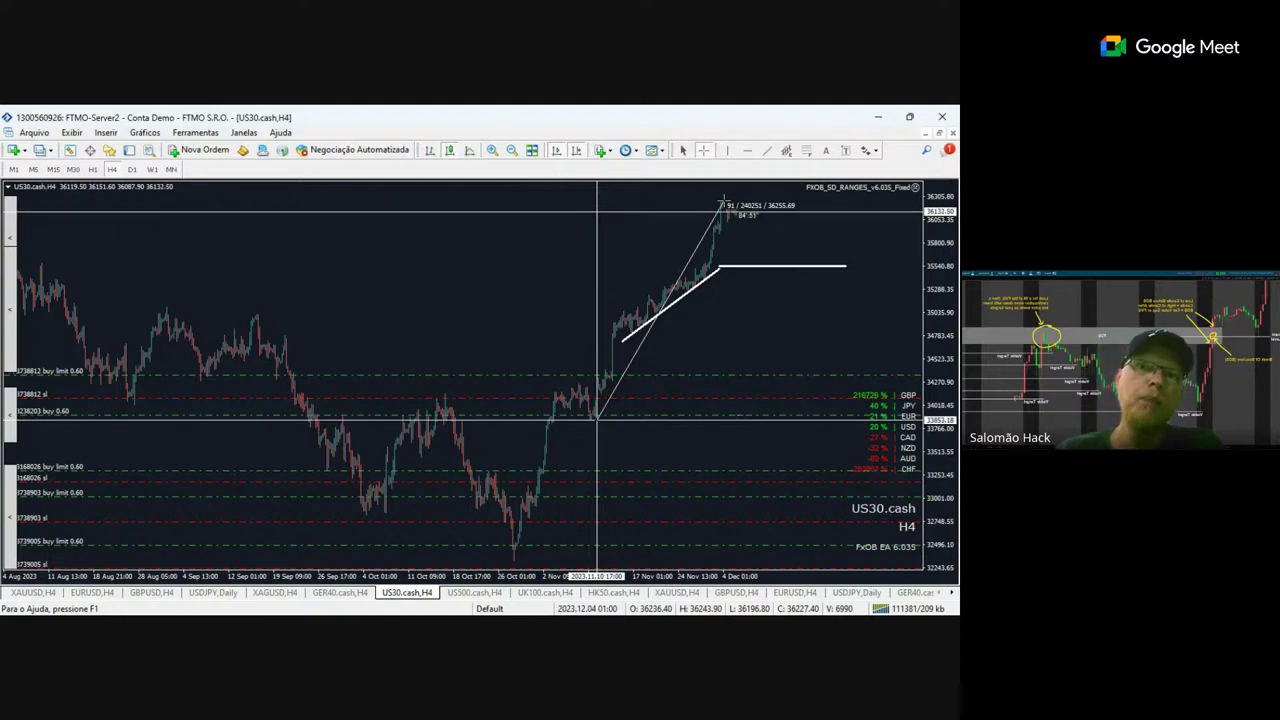
Refine the end point of the US30.cash rise measurement at the early-December peak.
drag(722, 203, 720, 204)
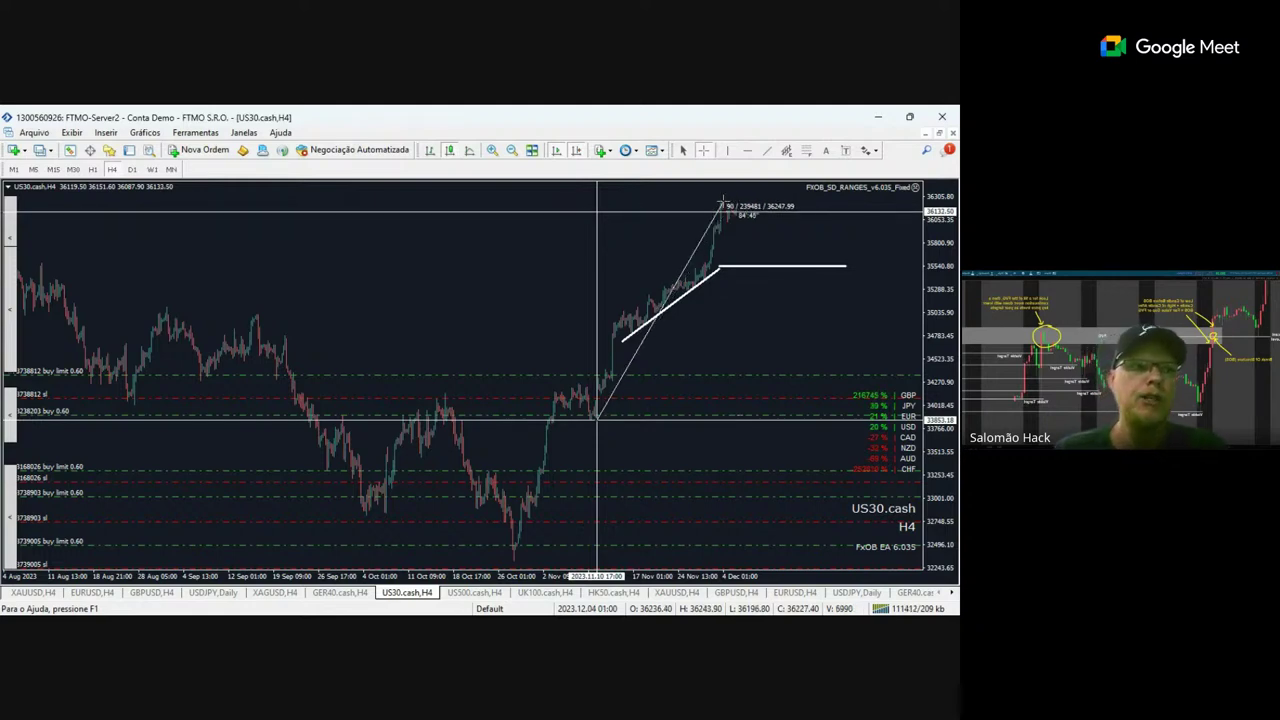
drag(720, 204, 720, 205)
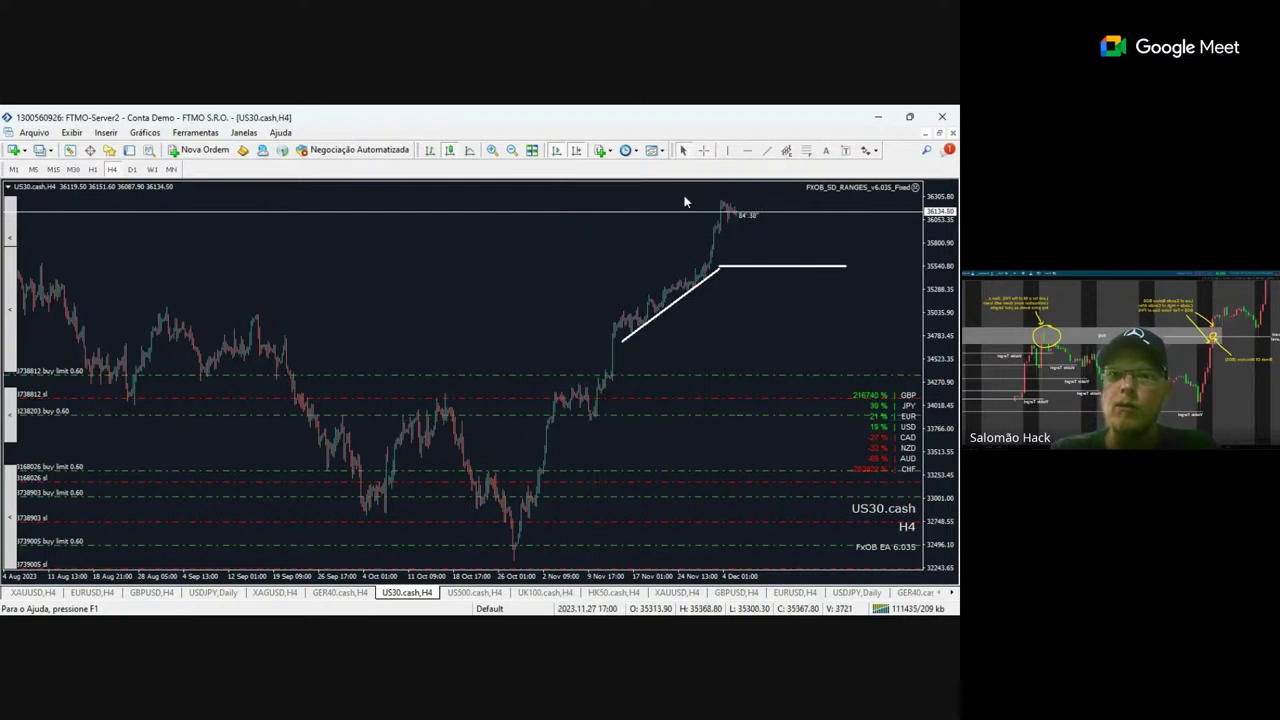
Switch the US30.cash chart to the daily timeframe, hiding the period separators and the indicator's control panel.
click(509, 152)
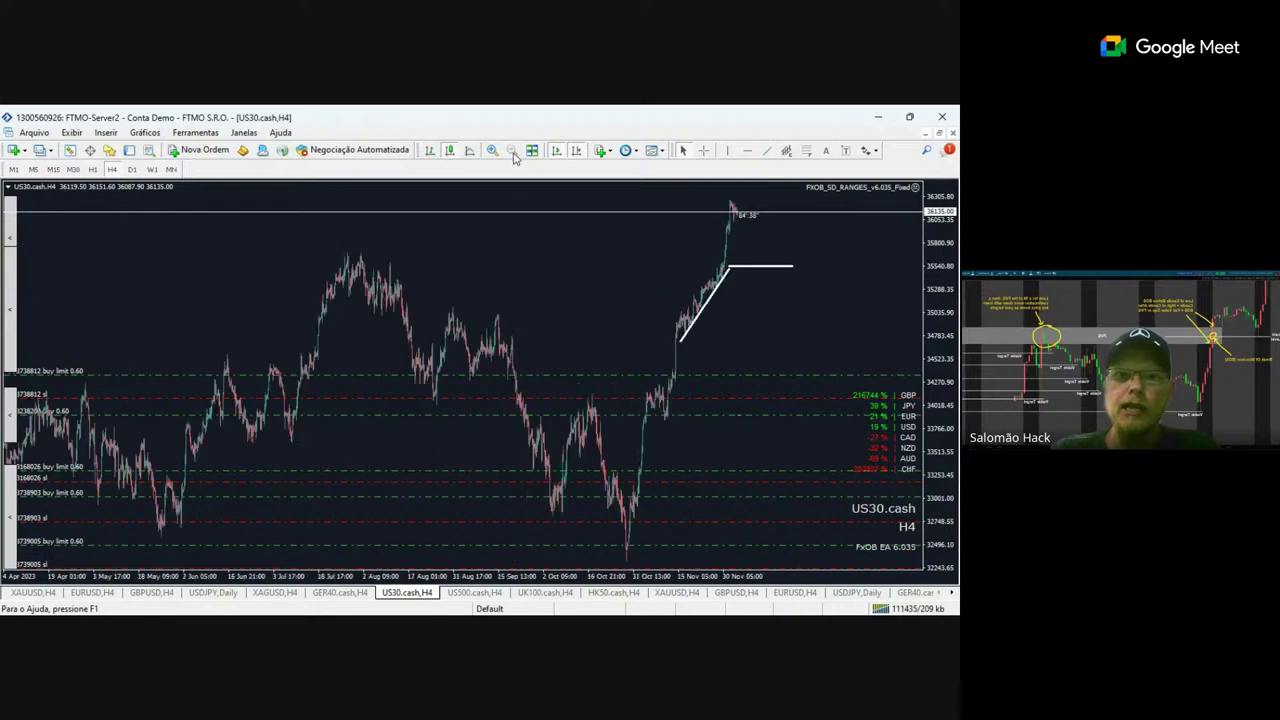
click(131, 169)
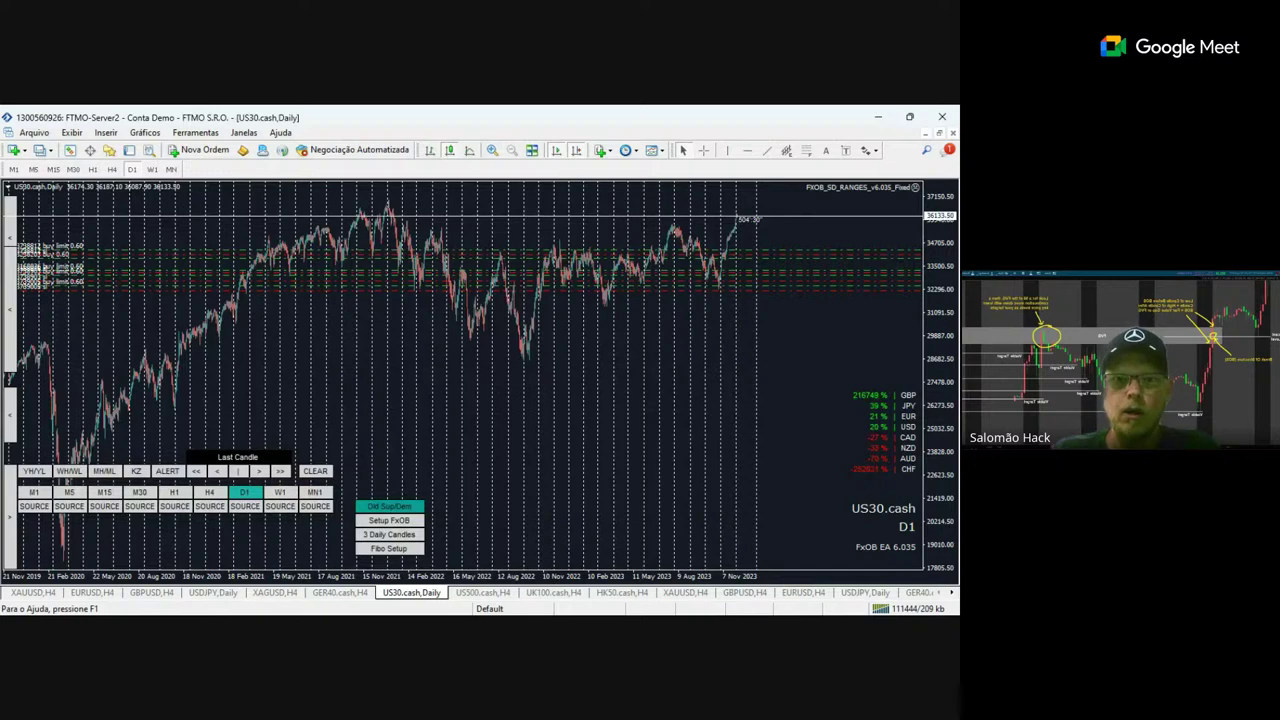
key(F8)
click(518, 388)
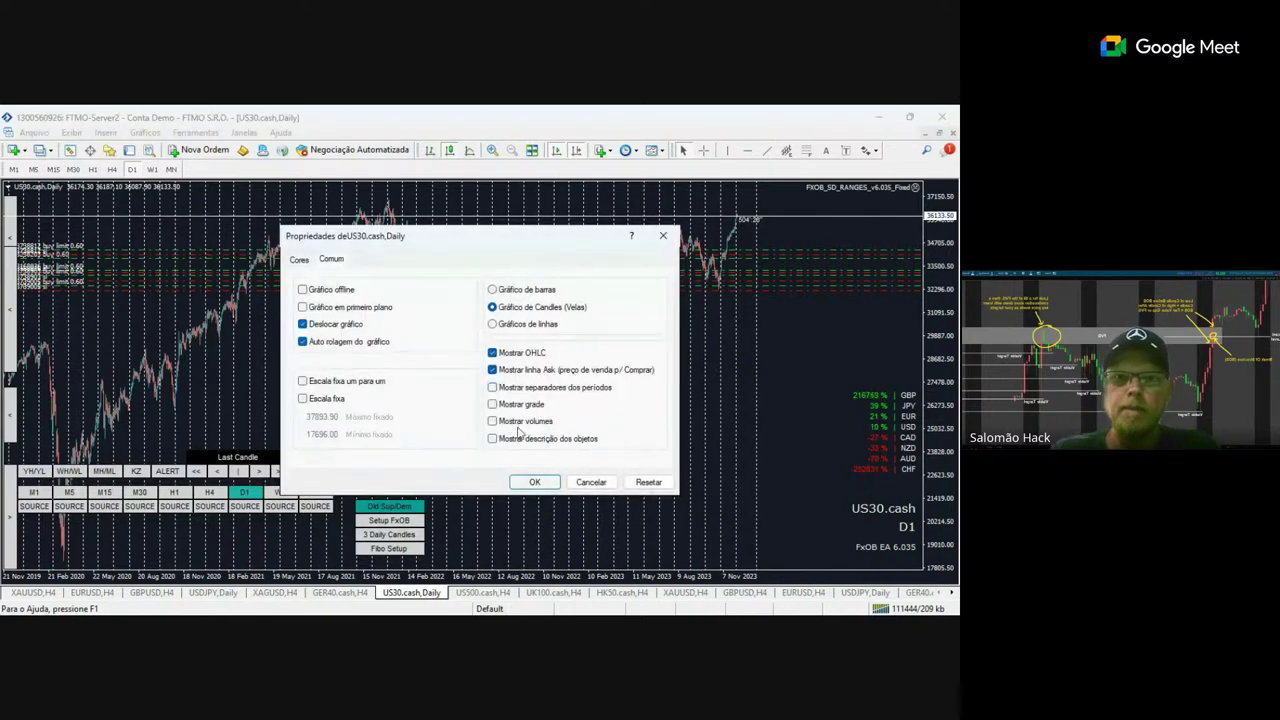
click(534, 484)
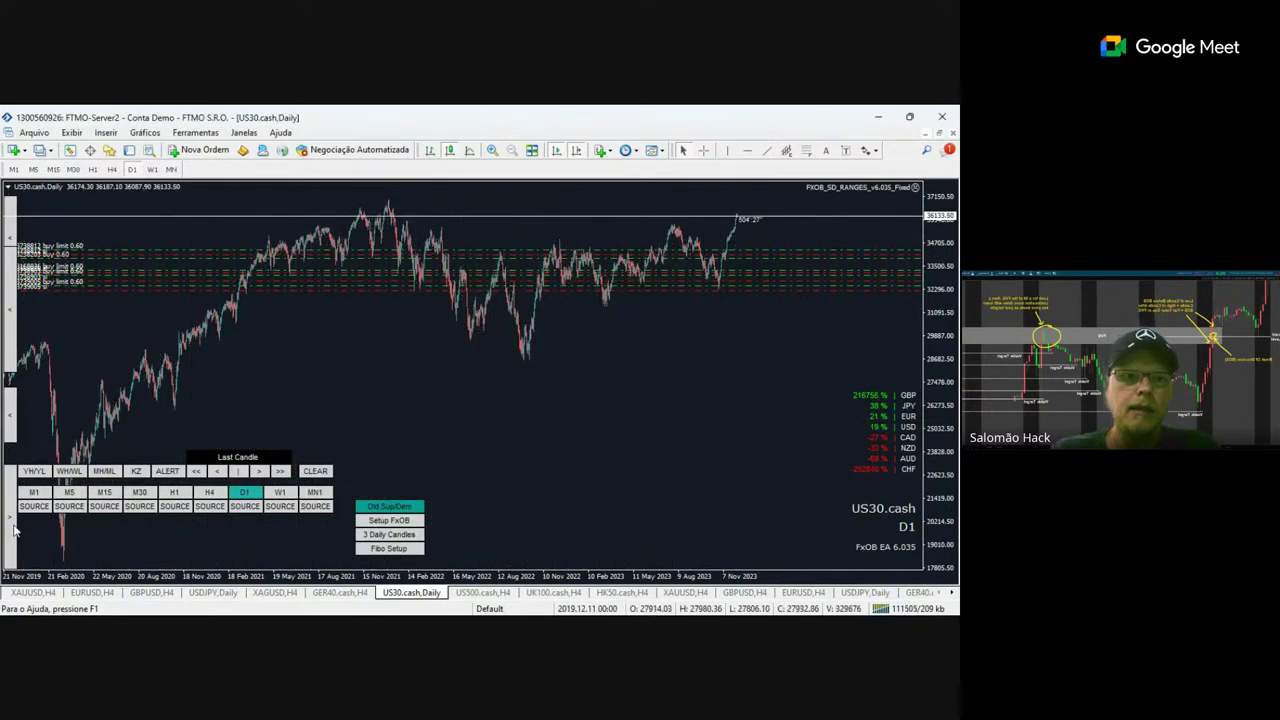
key(plus)
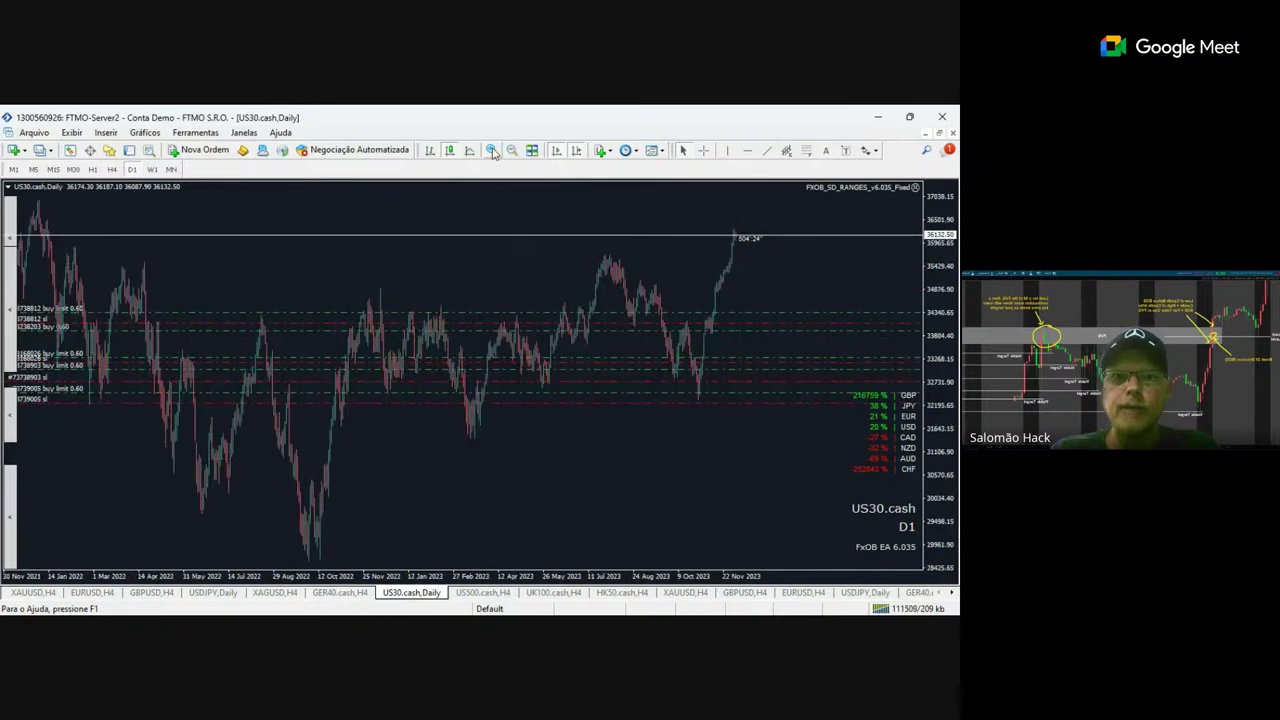
Mark the January 2022 high on the US30.cash daily chart with horizontal lines at about 36,933 and 36,525.
click(747, 150)
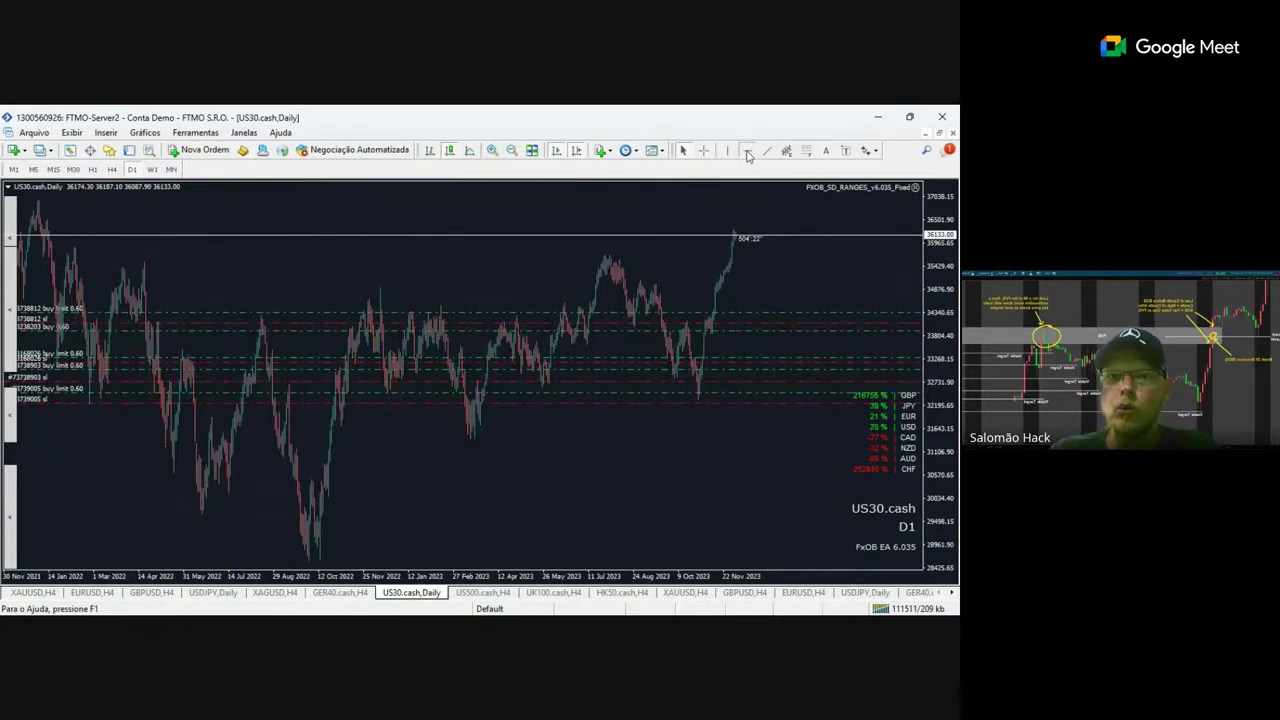
click(46, 201)
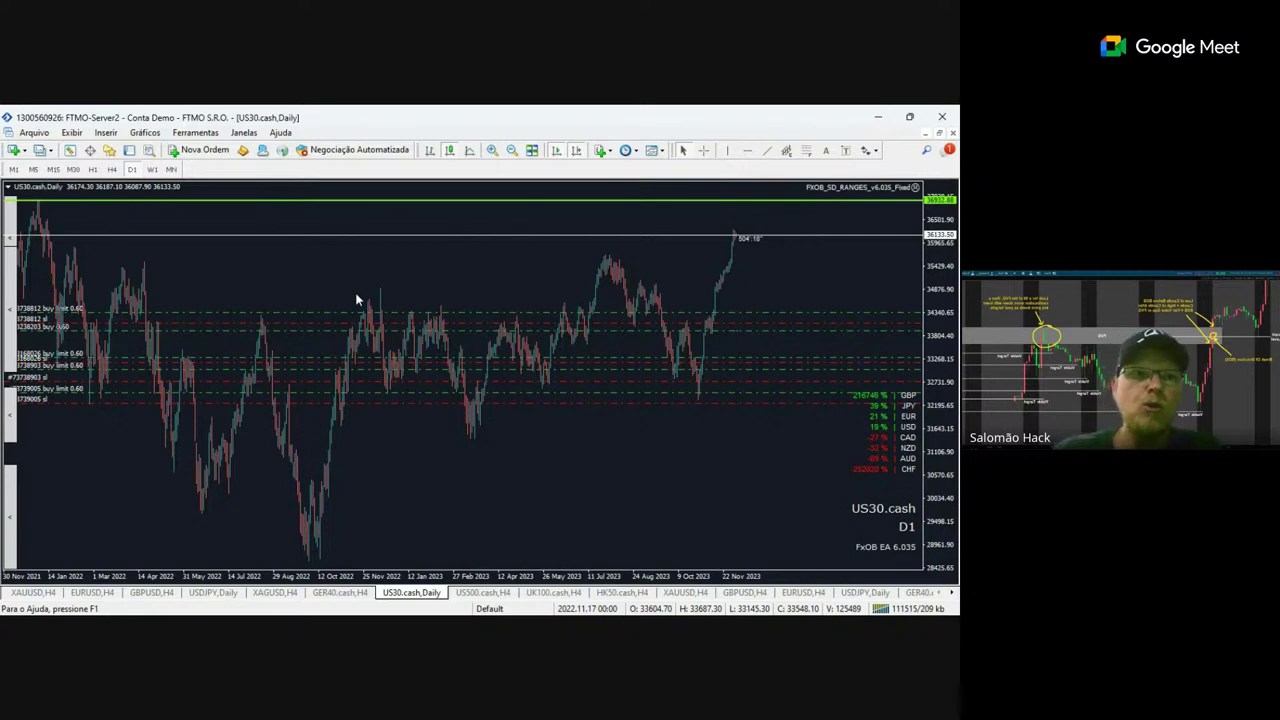
click(747, 150)
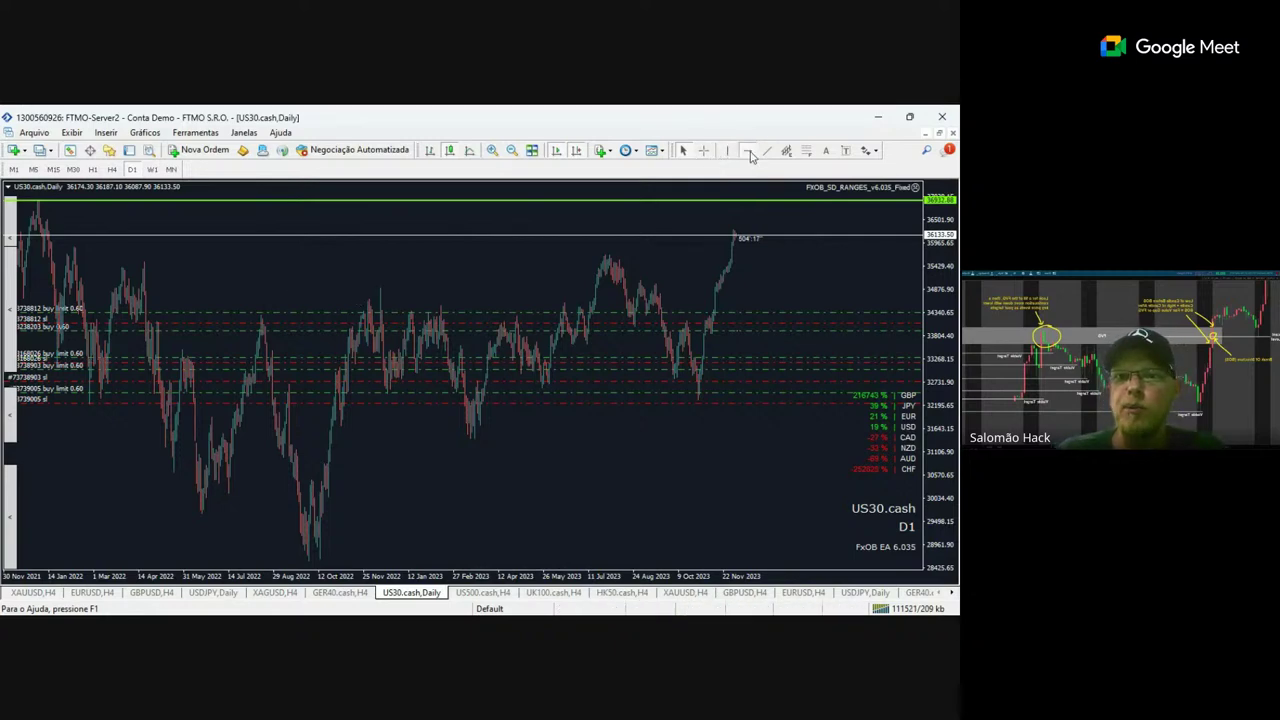
click(58, 218)
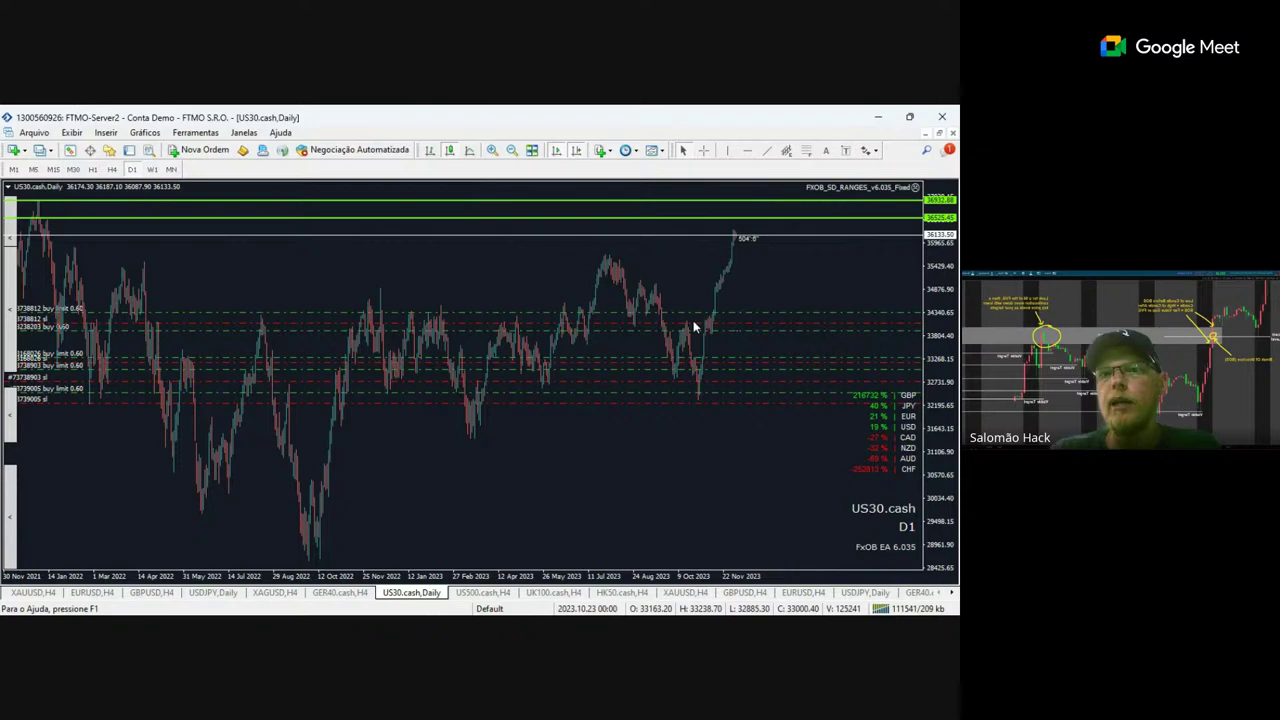
Draw a short rising trendline above the latest US30.cash price and a horizontal one just above the highest buy limit order.
click(766, 152)
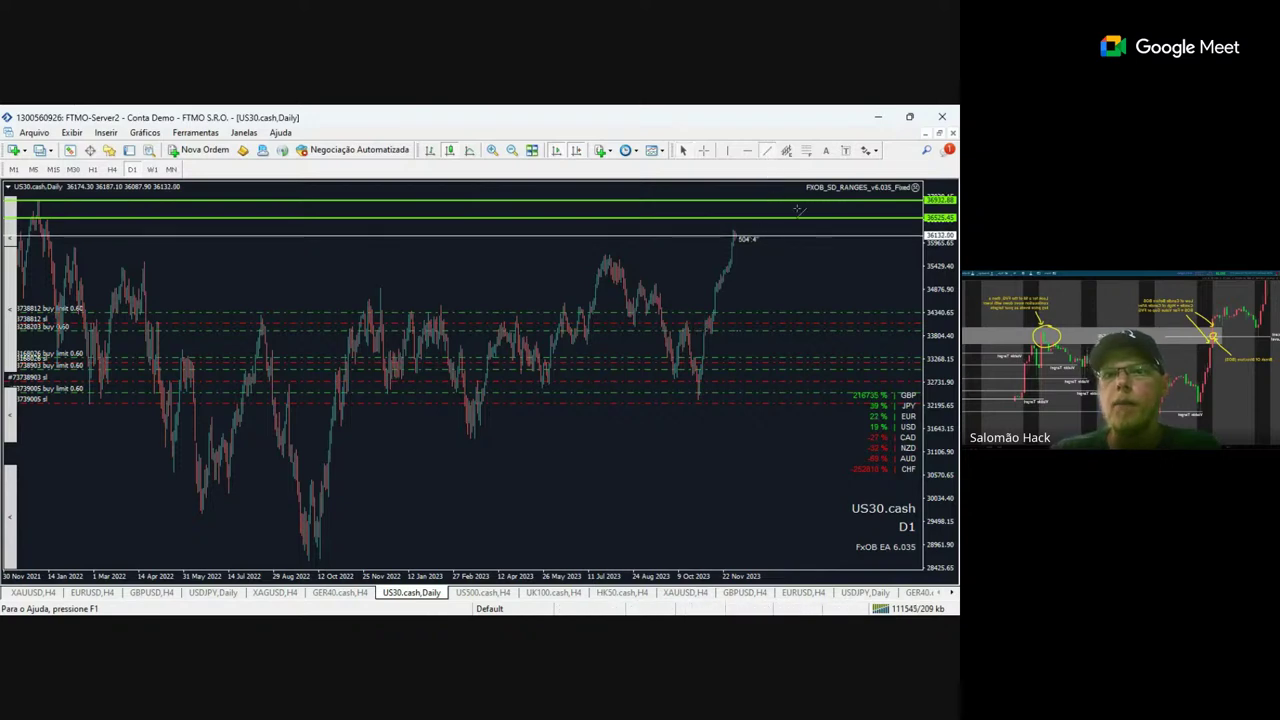
drag(799, 209, 752, 222)
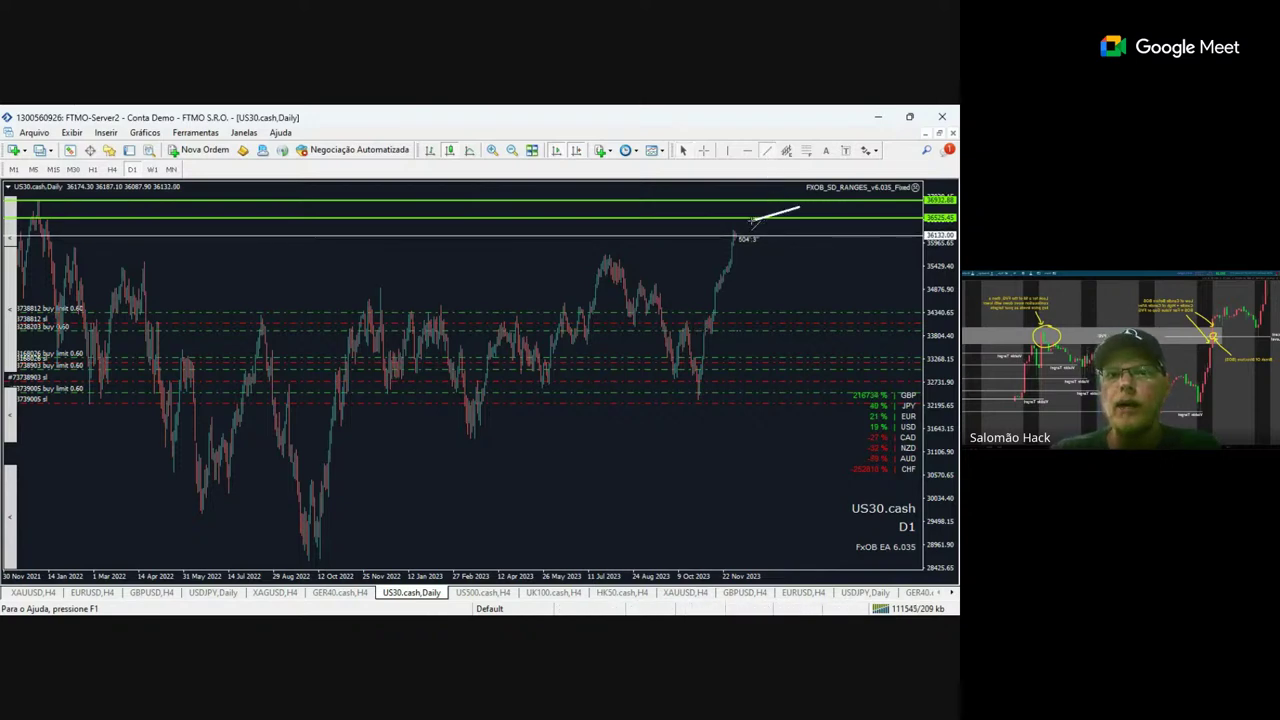
click(766, 151)
drag(820, 309, 711, 309)
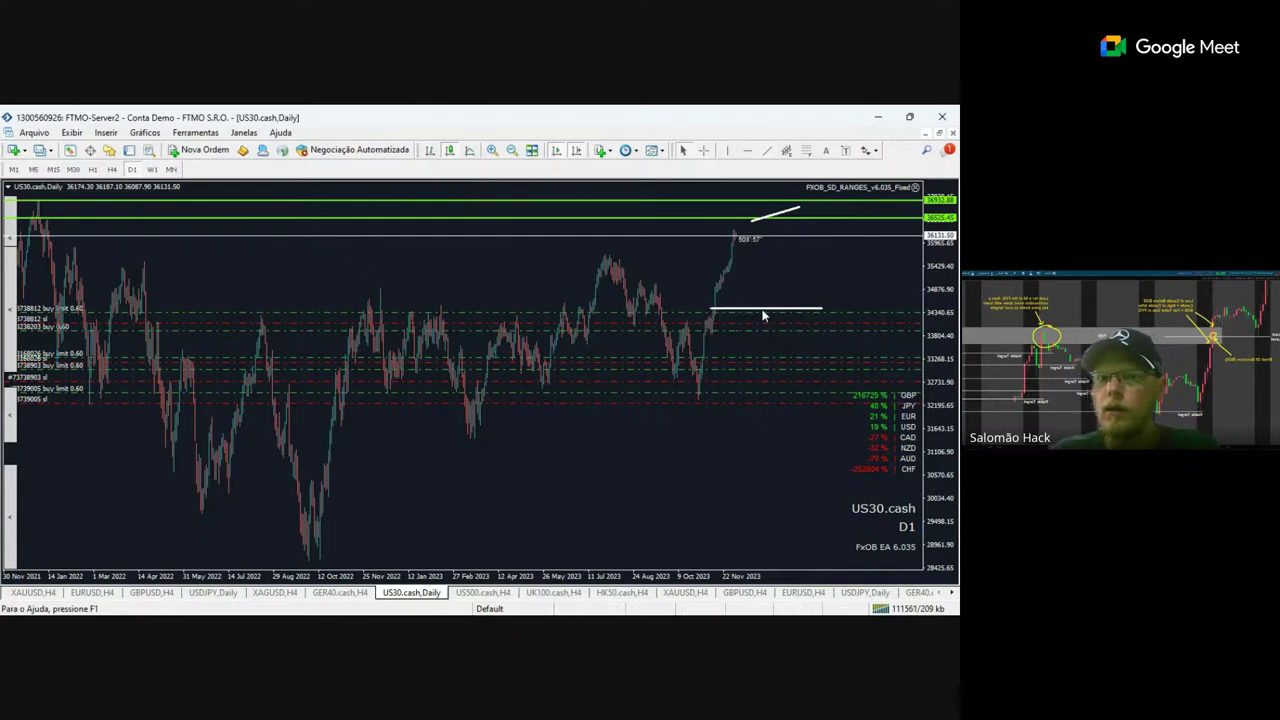
Move the lower trendline down to the buy order at 33911.80 and stretch the upper trendline nearly level along the lower green line.
double_click(766, 310)
drag(766, 314, 751, 334)
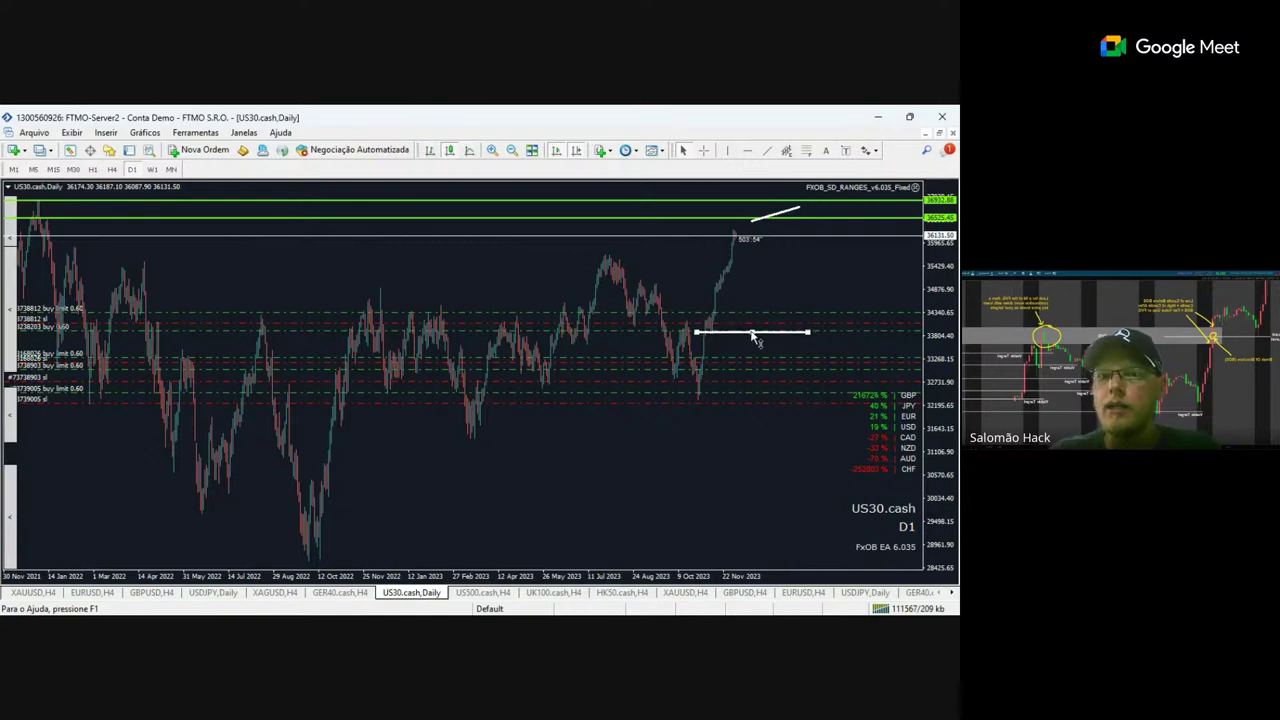
double_click(753, 333)
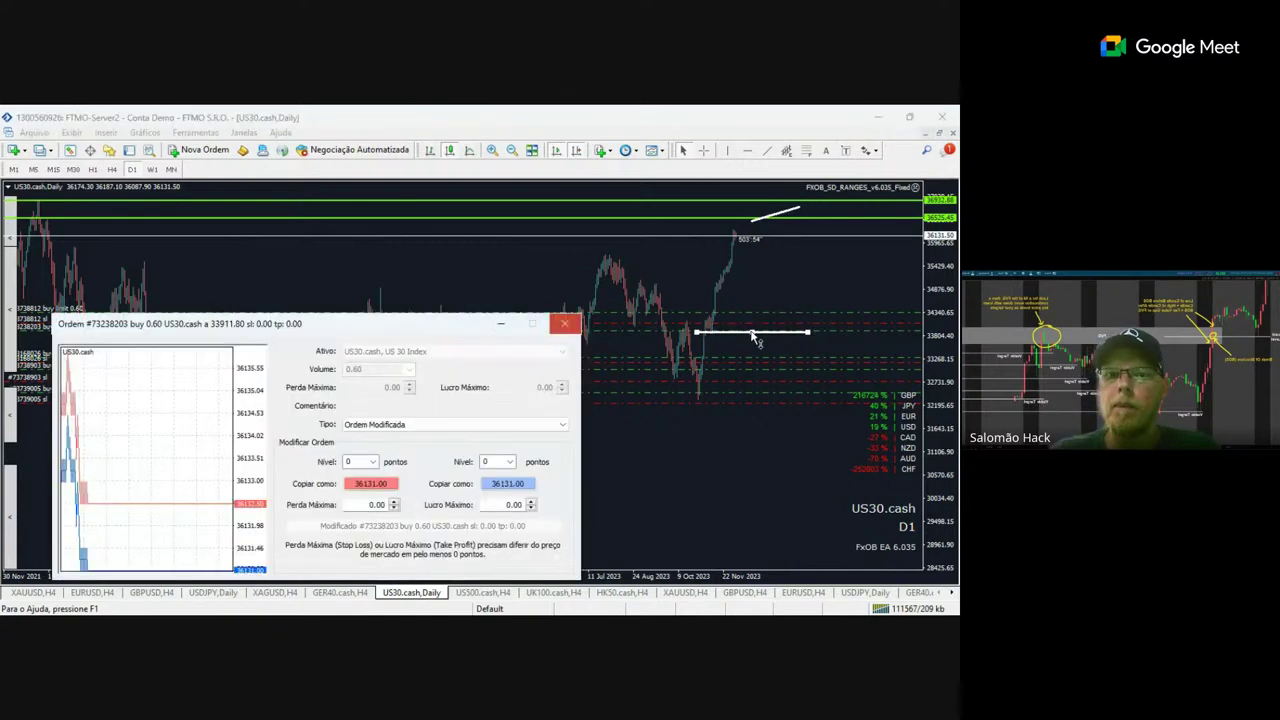
click(570, 322)
drag(755, 224, 686, 220)
drag(798, 209, 816, 216)
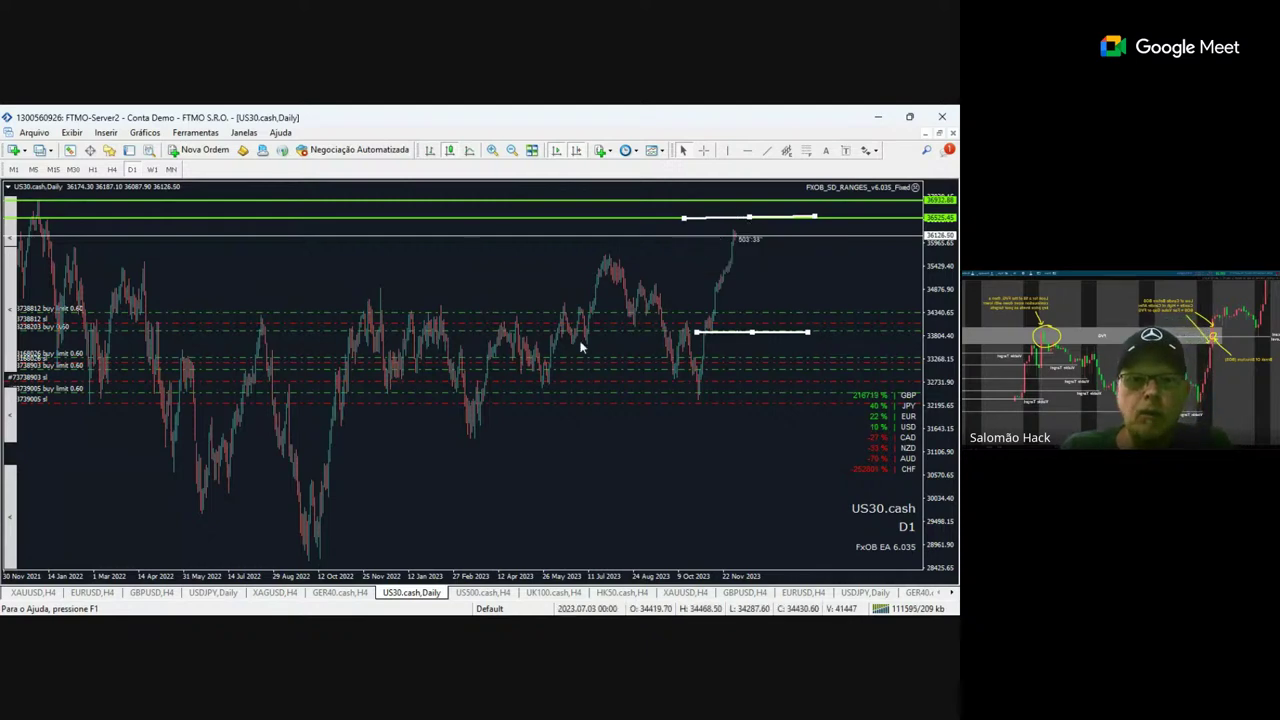
Return the US30.cash chart to the H4 timeframe and hide its period separators.
click(112, 169)
drag(952, 262, 948, 300)
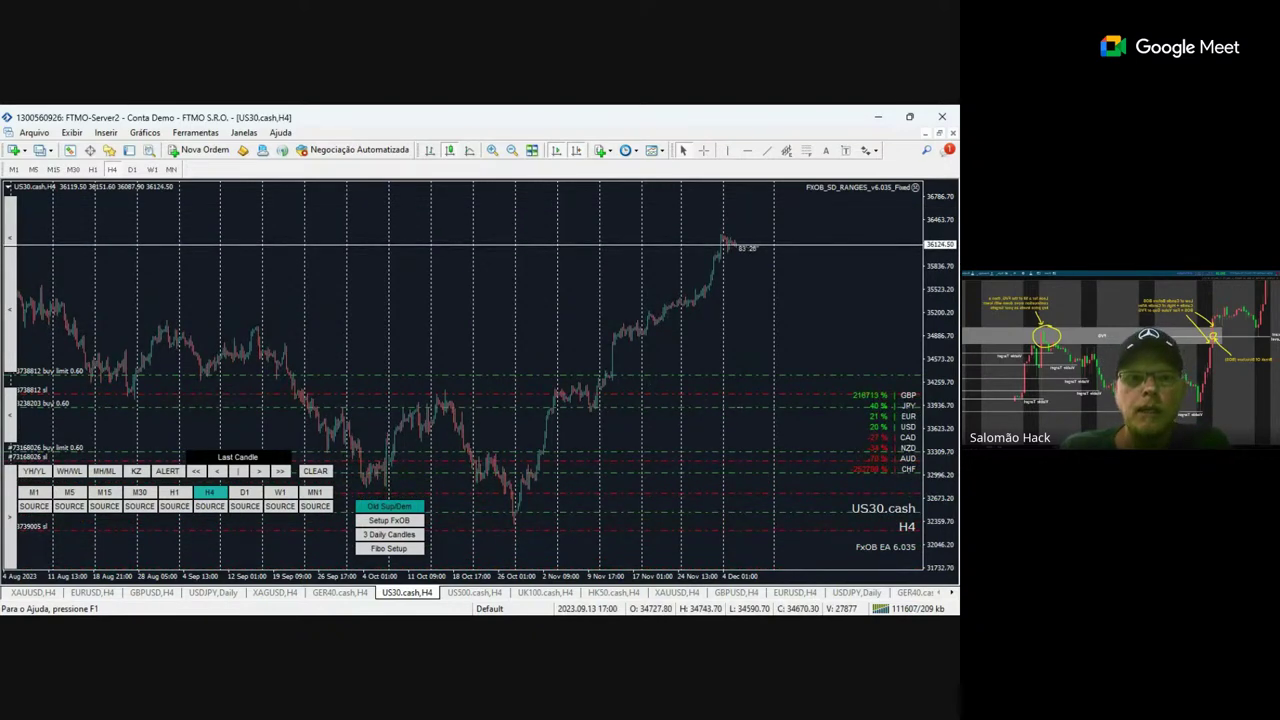
click(503, 460)
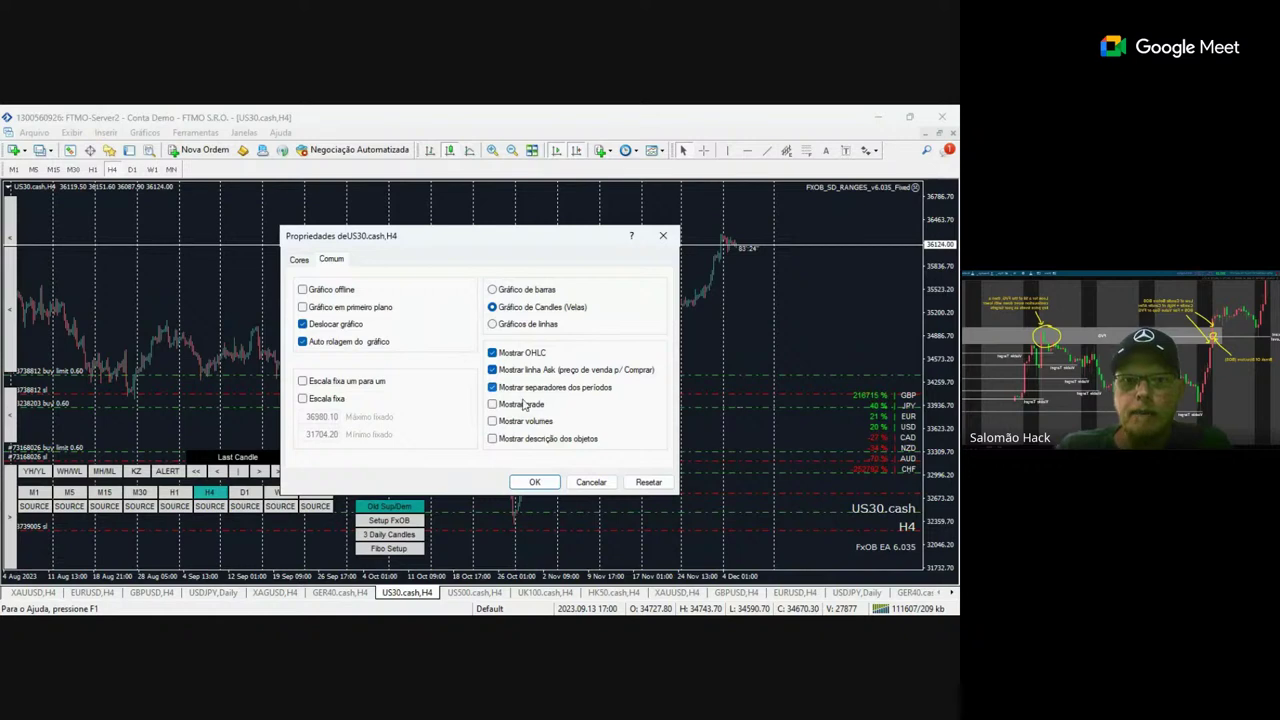
click(538, 481)
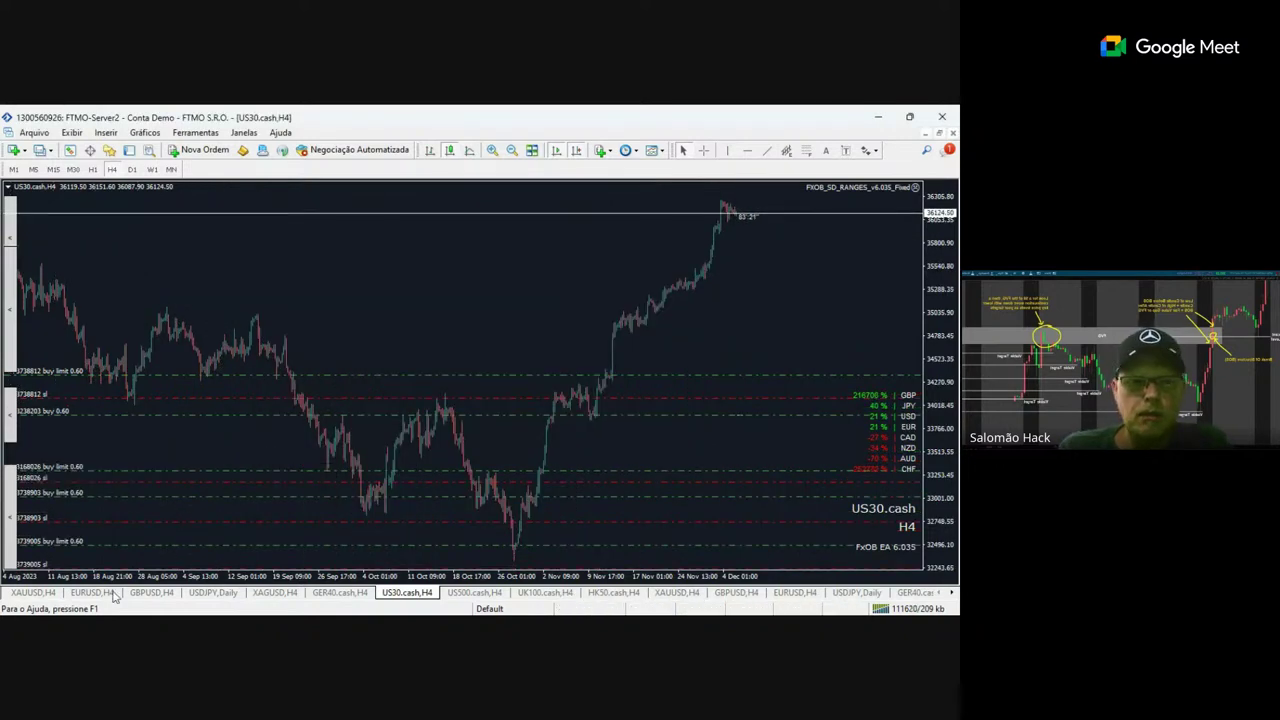
Check Fibonacci levels over the late-November rise on the XAGUSD H4 chart and remove them.
click(275, 592)
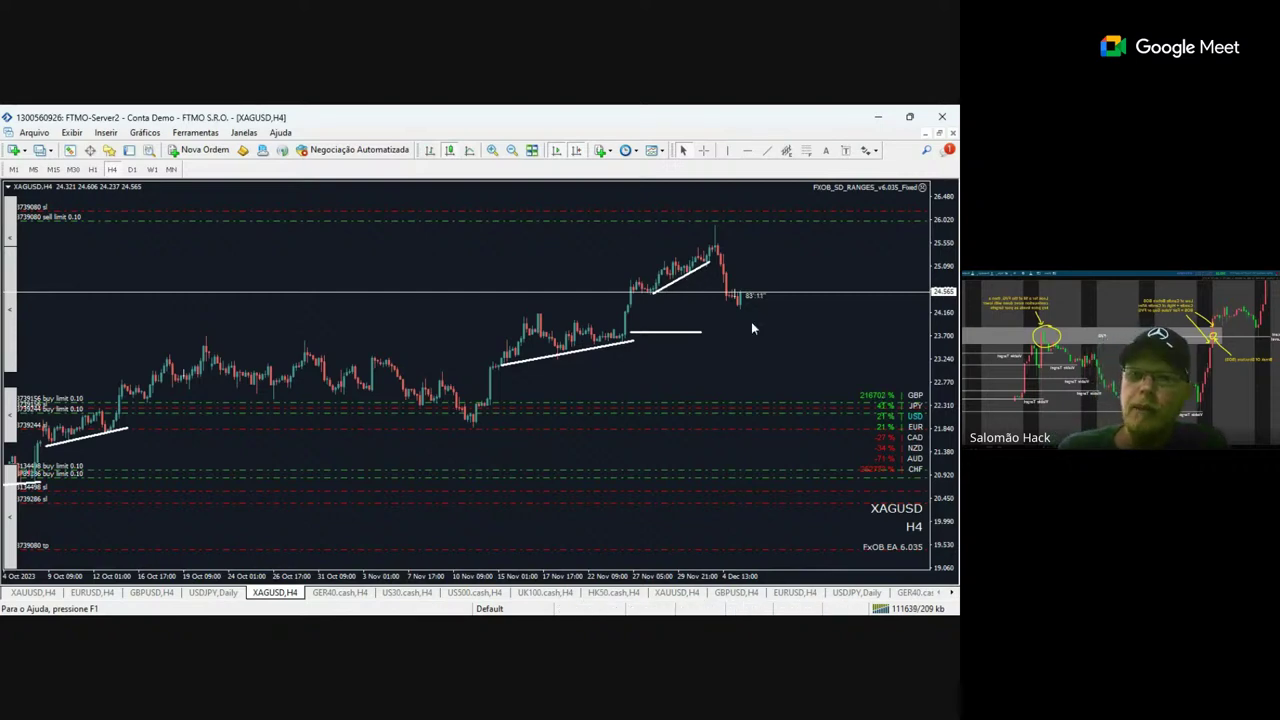
click(806, 151)
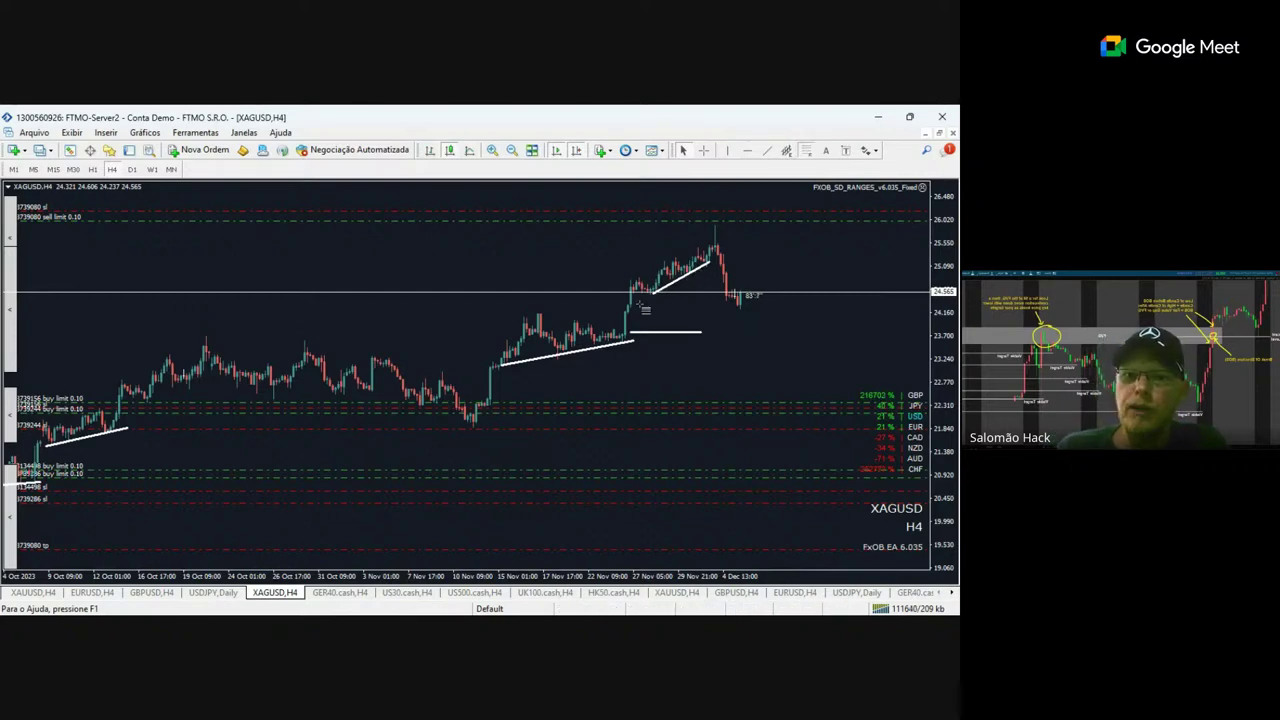
drag(639, 297, 600, 334)
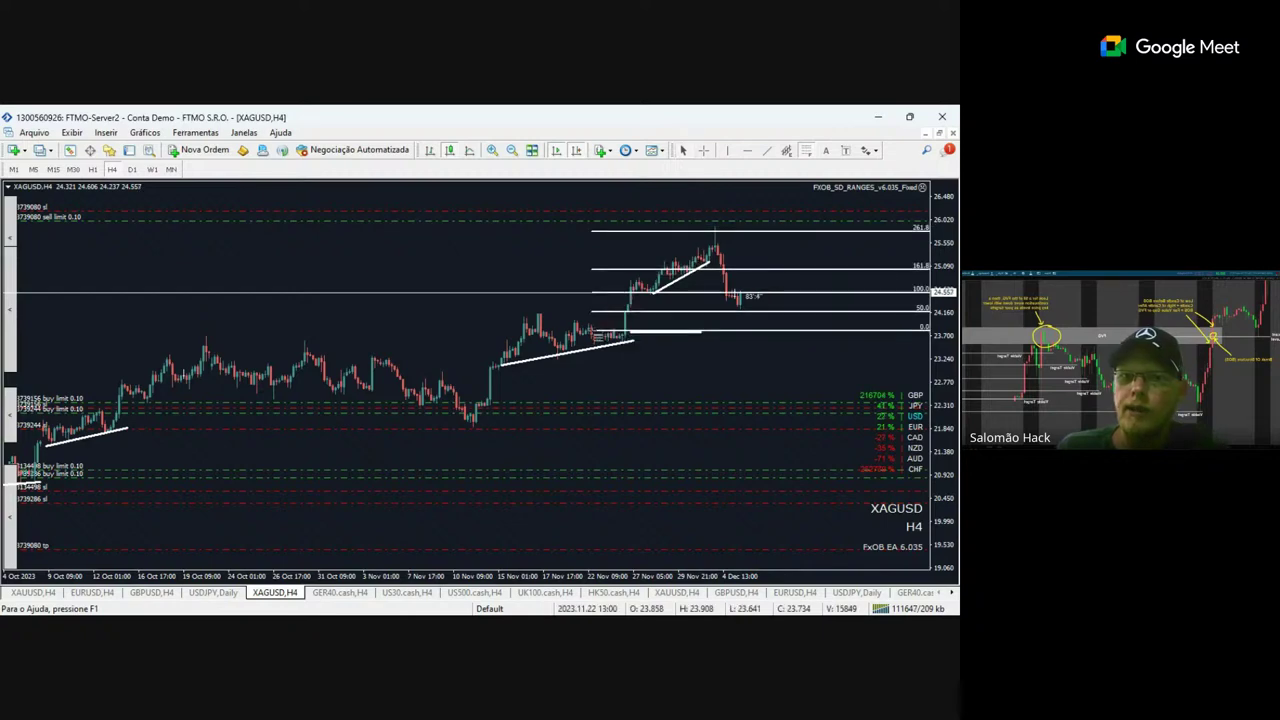
drag(600, 333, 622, 309)
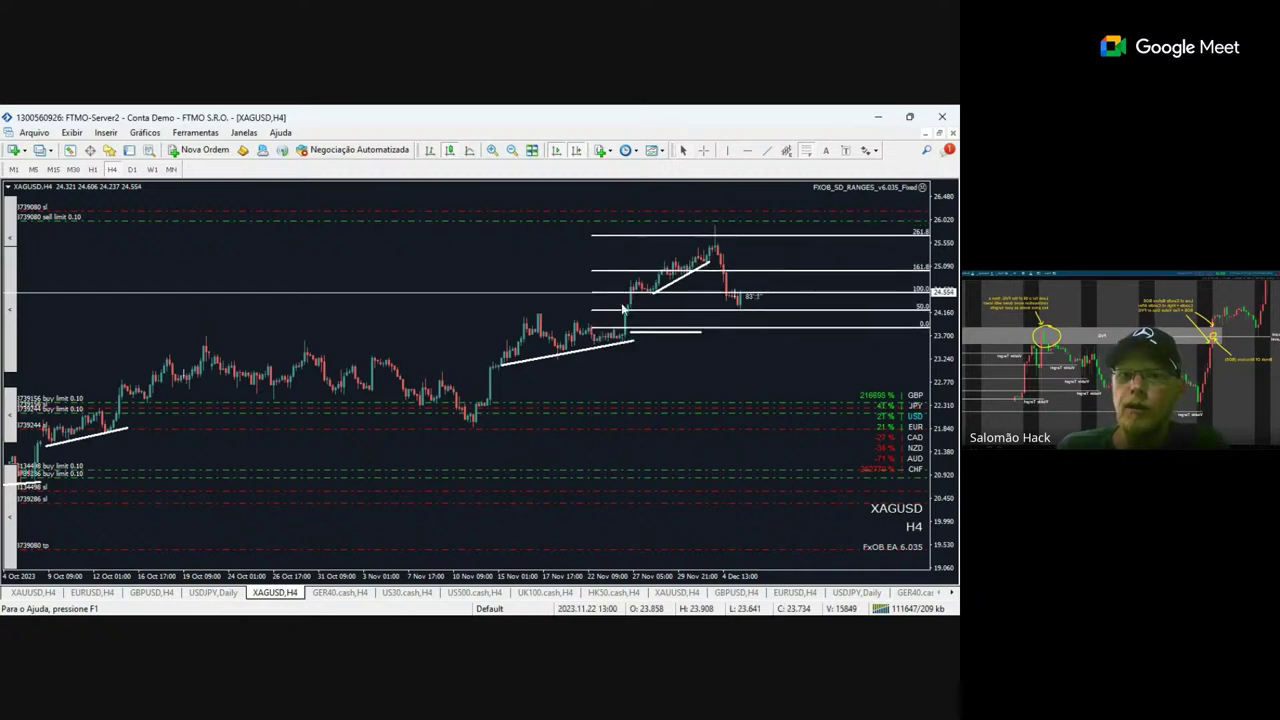
key(Delete)
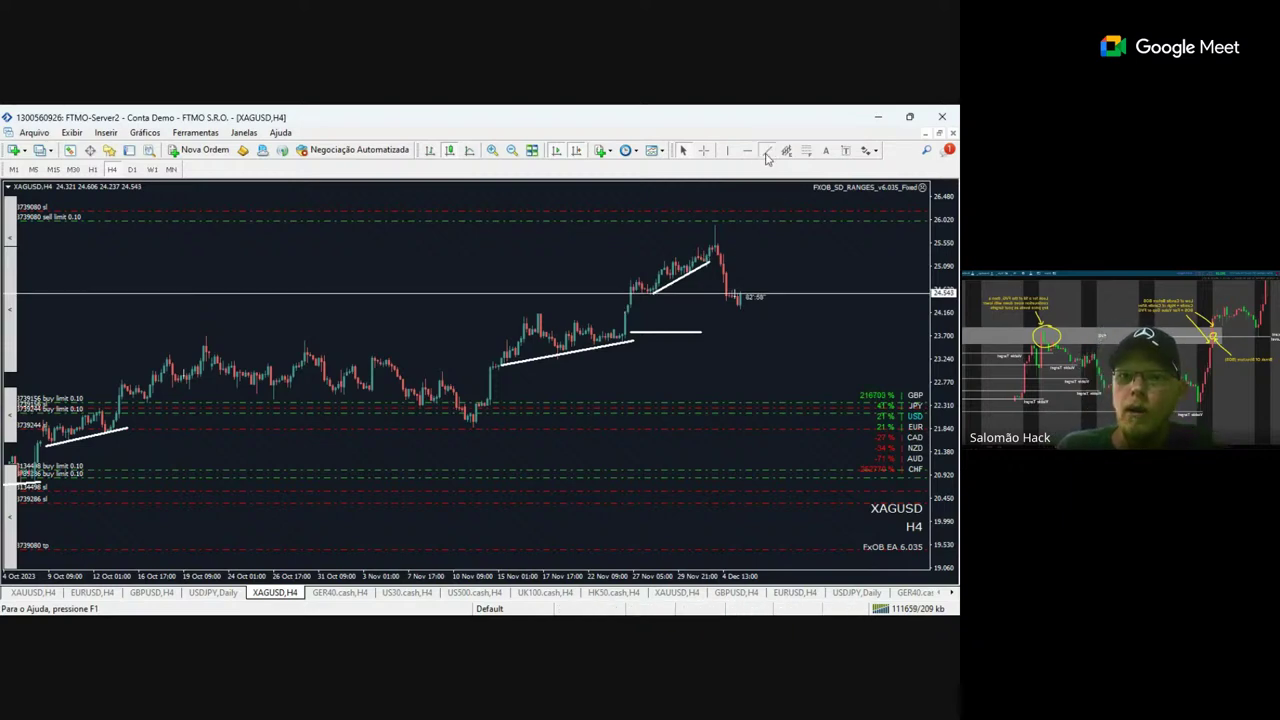
Draw a nearly horizontal line just below the early-December XAGUSD high and an arrow of short trendlines pointing at that peak.
drag(720, 254, 795, 253)
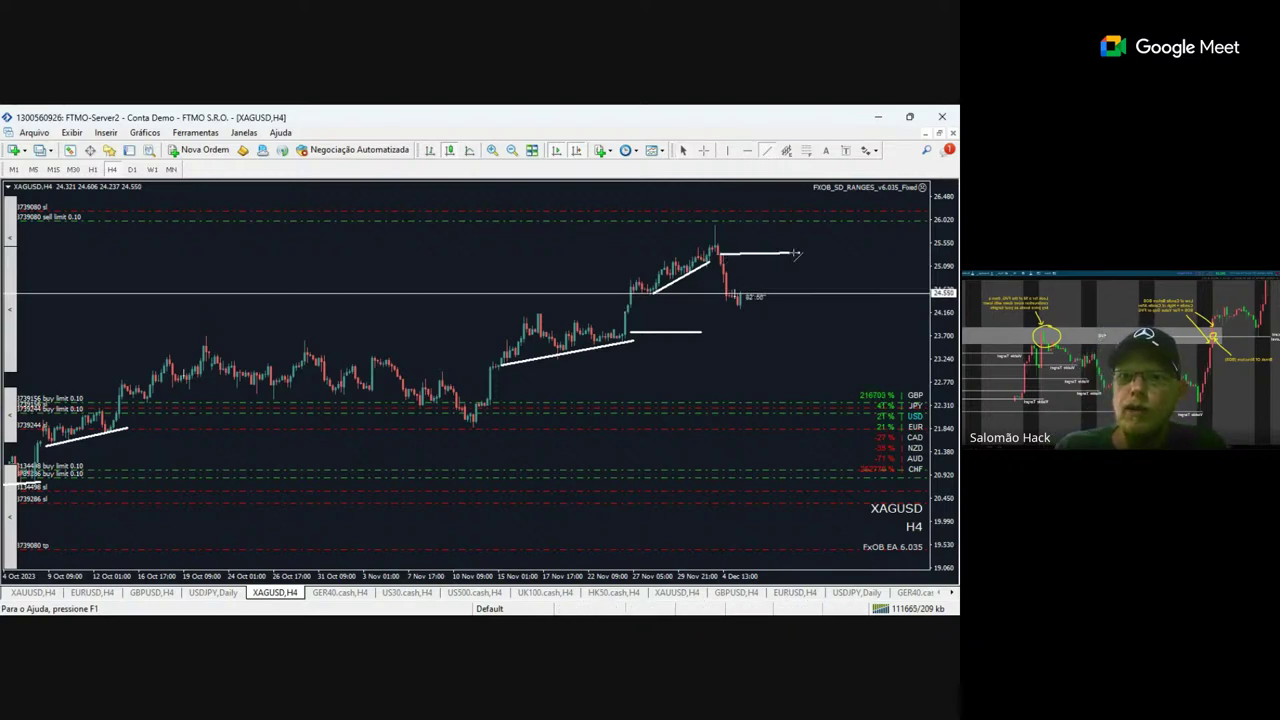
click(766, 151)
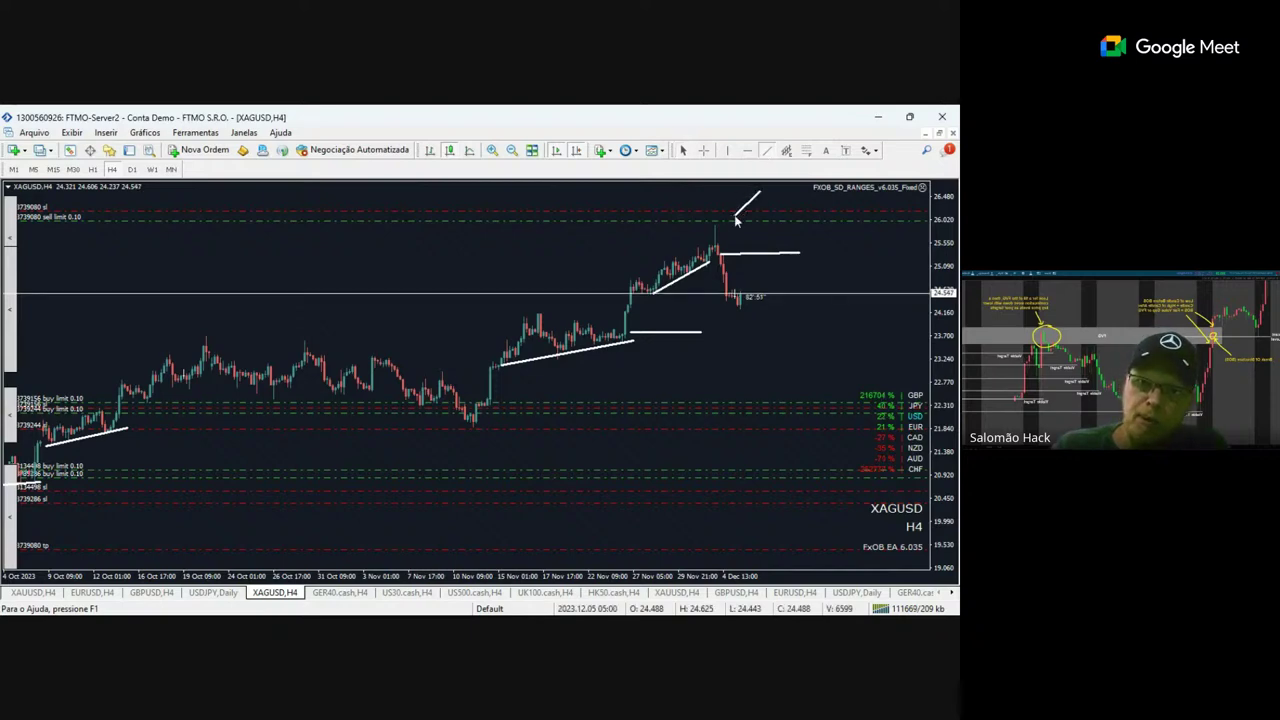
drag(733, 201, 737, 213)
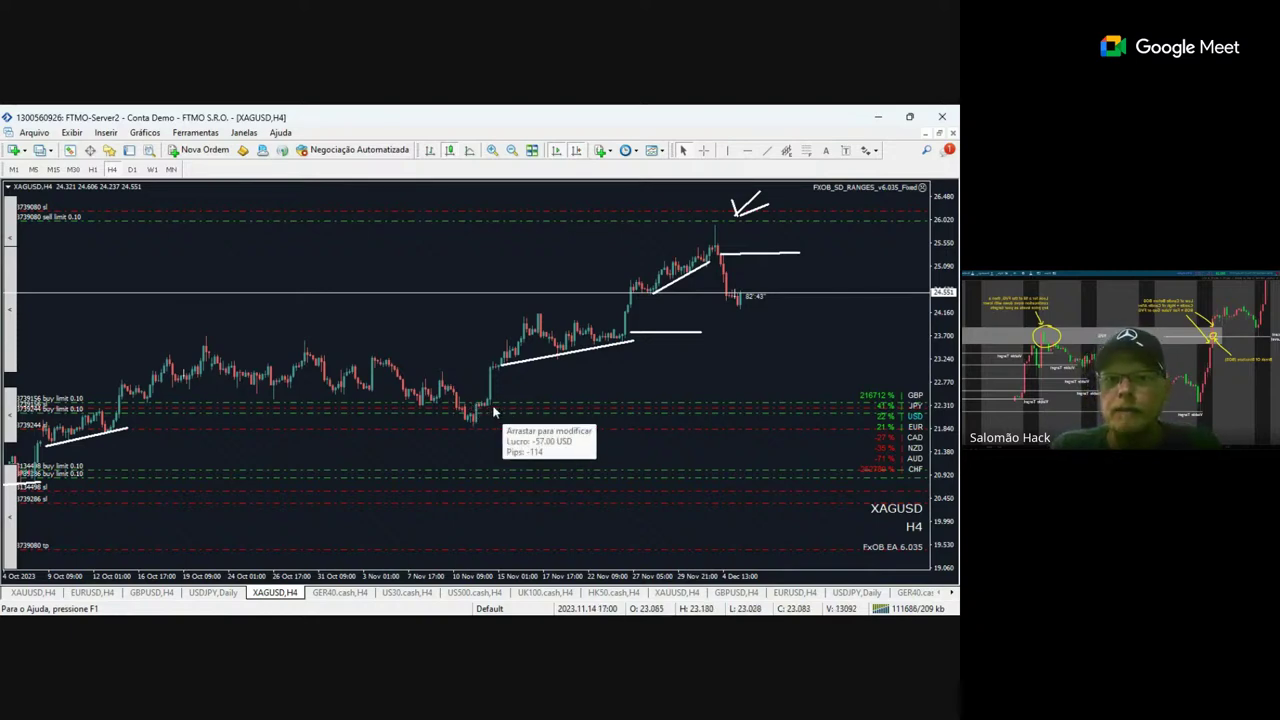
Inspect the XAGUSD buy limit order at 22.365 and close it without changes.
click(702, 150)
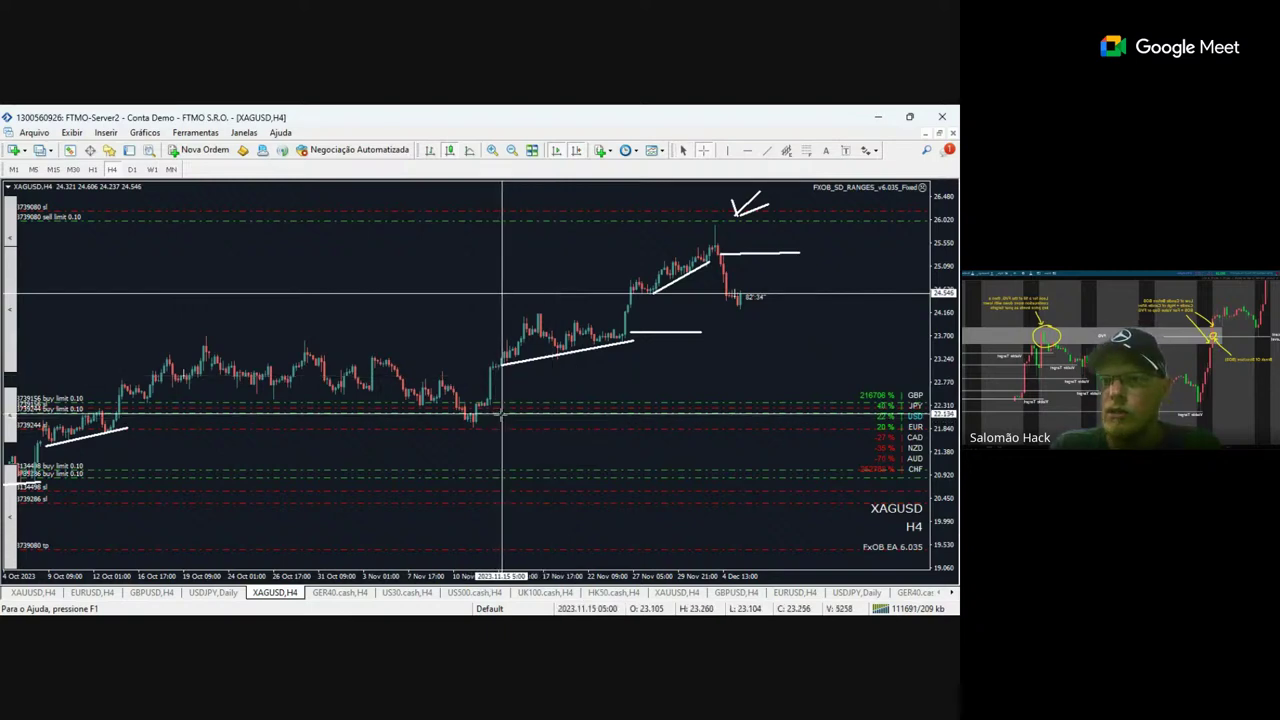
drag(505, 407, 514, 401)
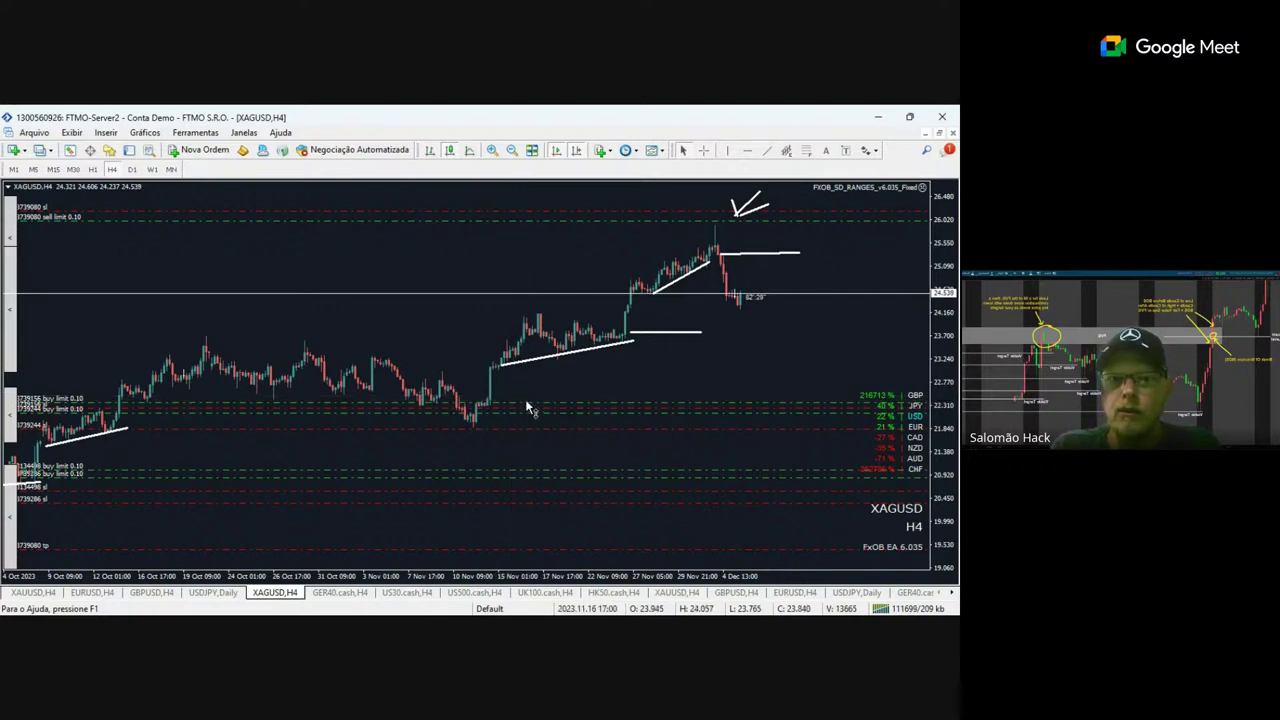
double_click(527, 404)
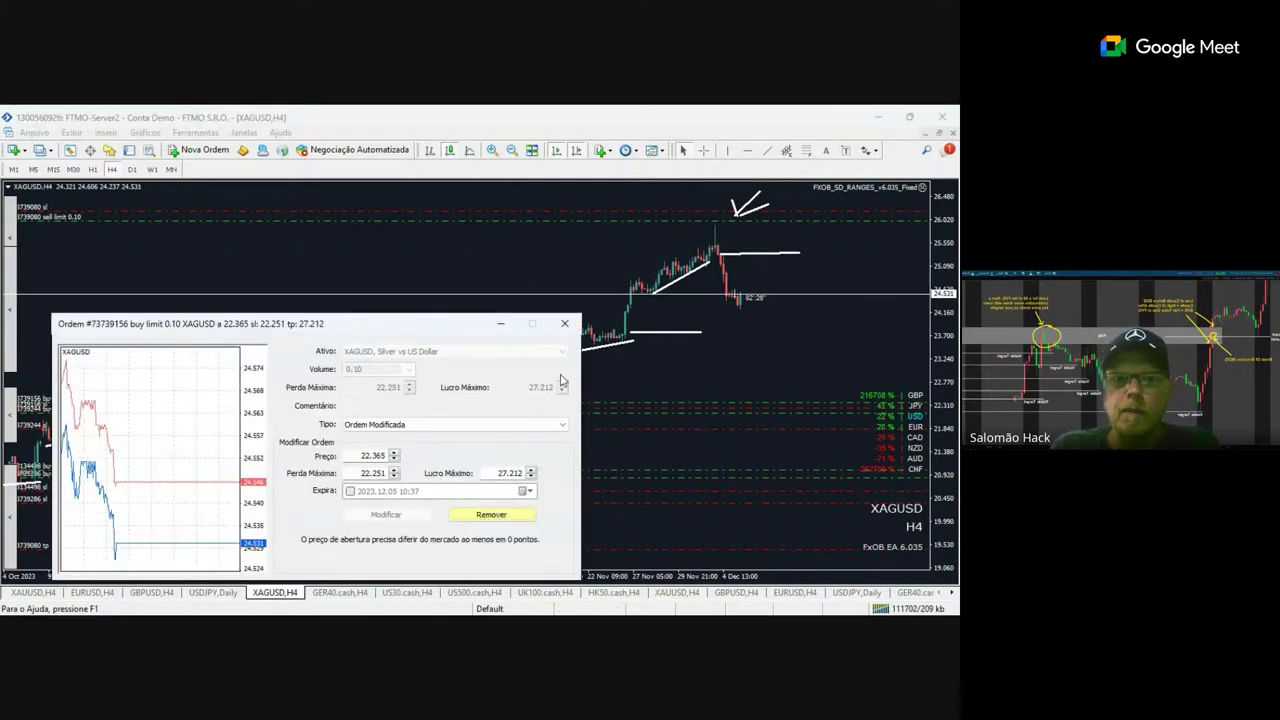
key(Escape)
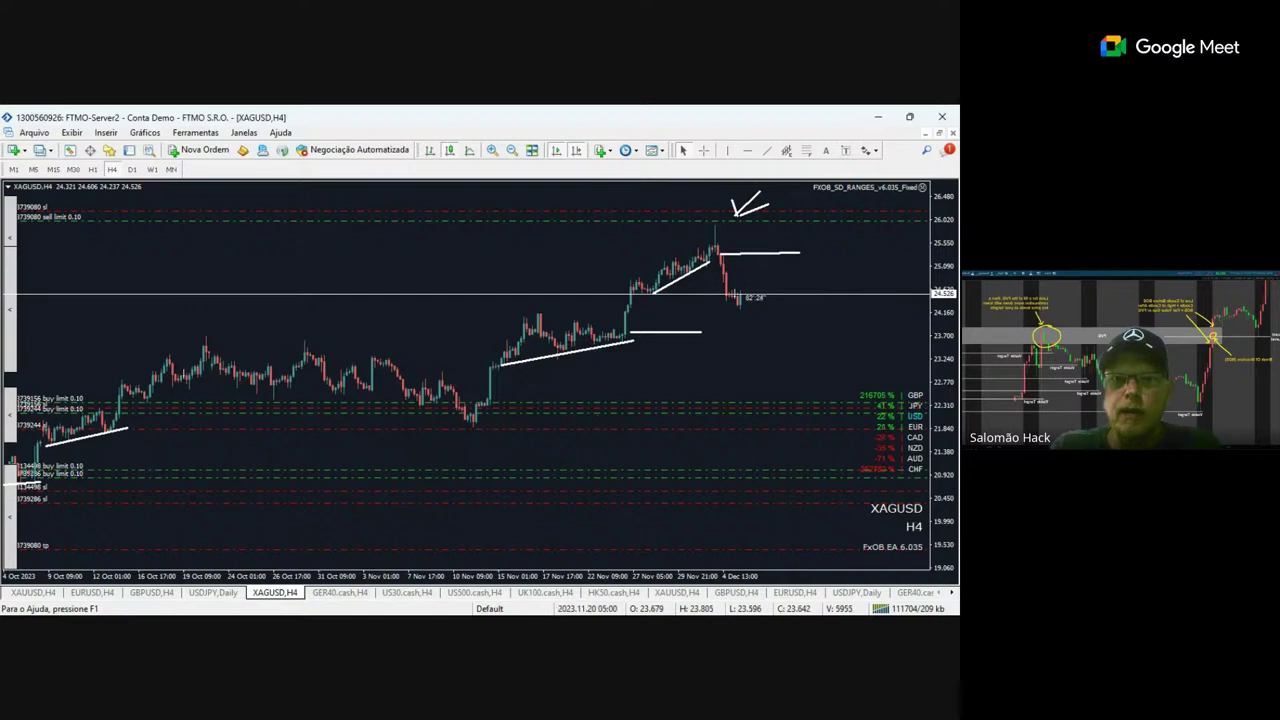
Measure the XAGUSD distance from the 22.365 buy limit level up to the sell limit level above the December high.
scroll(545, 386, up, 1)
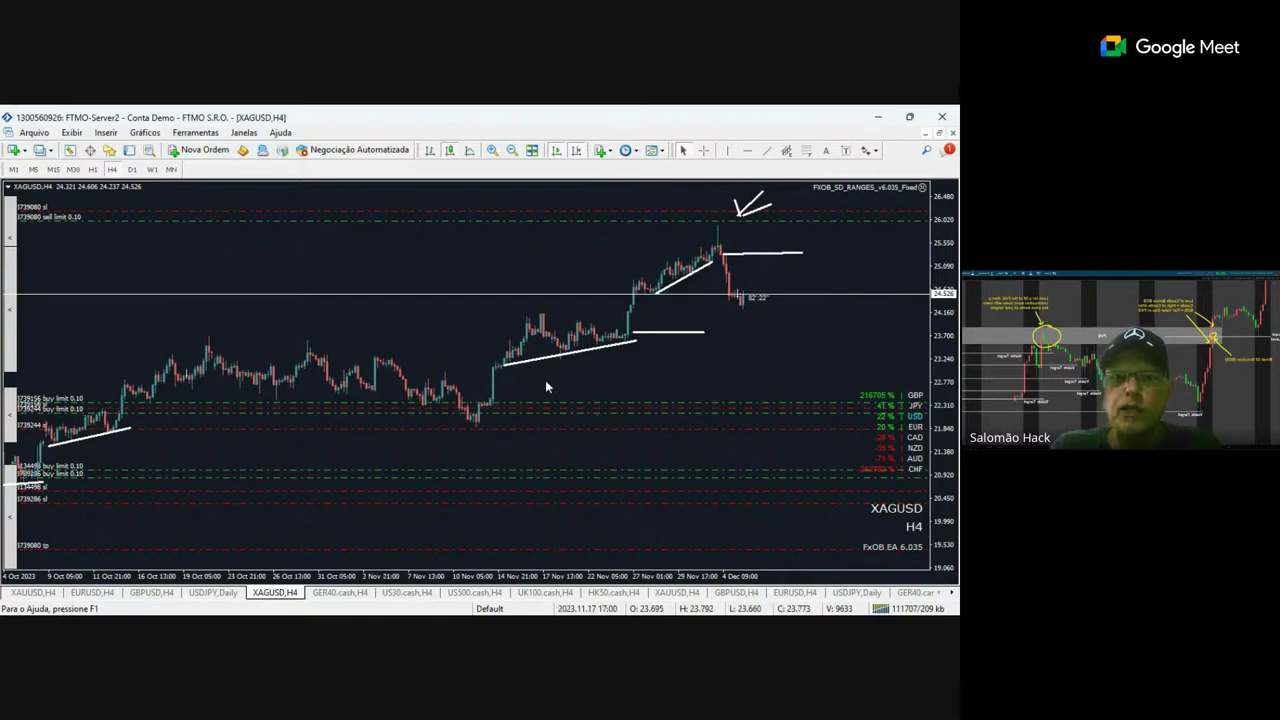
click(703, 150)
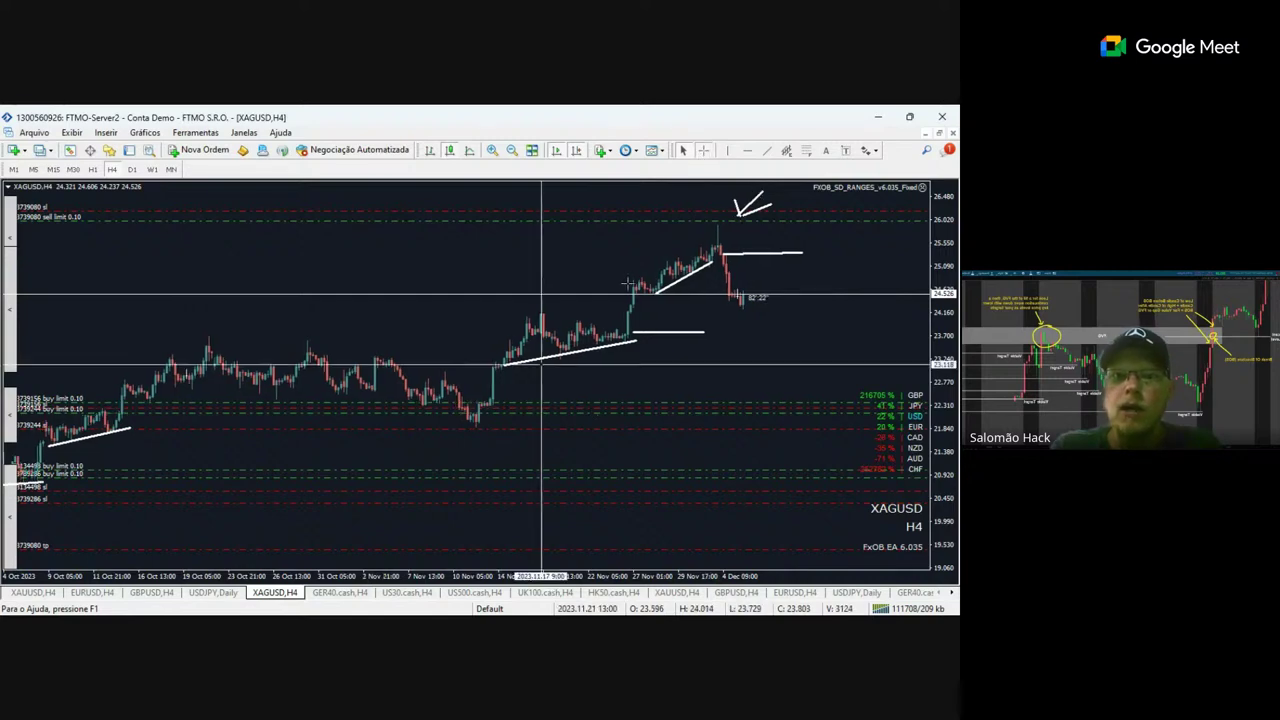
drag(527, 405, 722, 222)
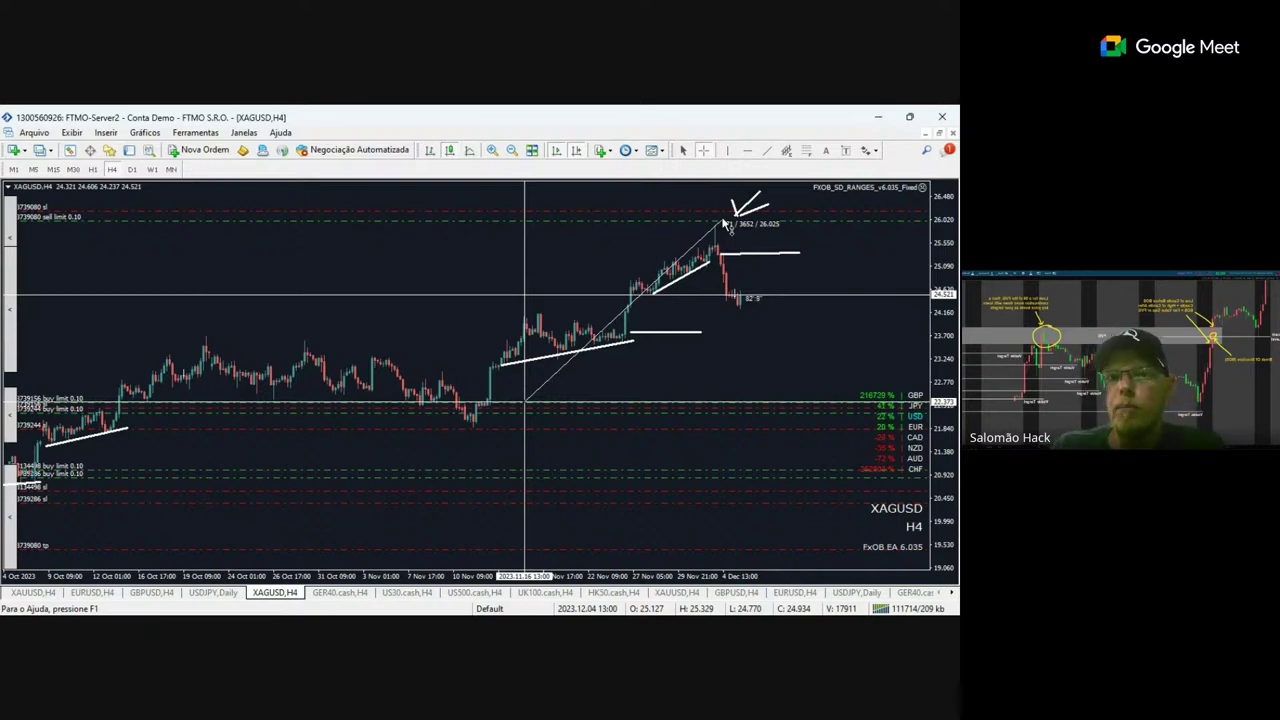
Measure the XAGUSD H4 distances around the early-December high and the latest candles with the crosshair.
drag(722, 222, 614, 304)
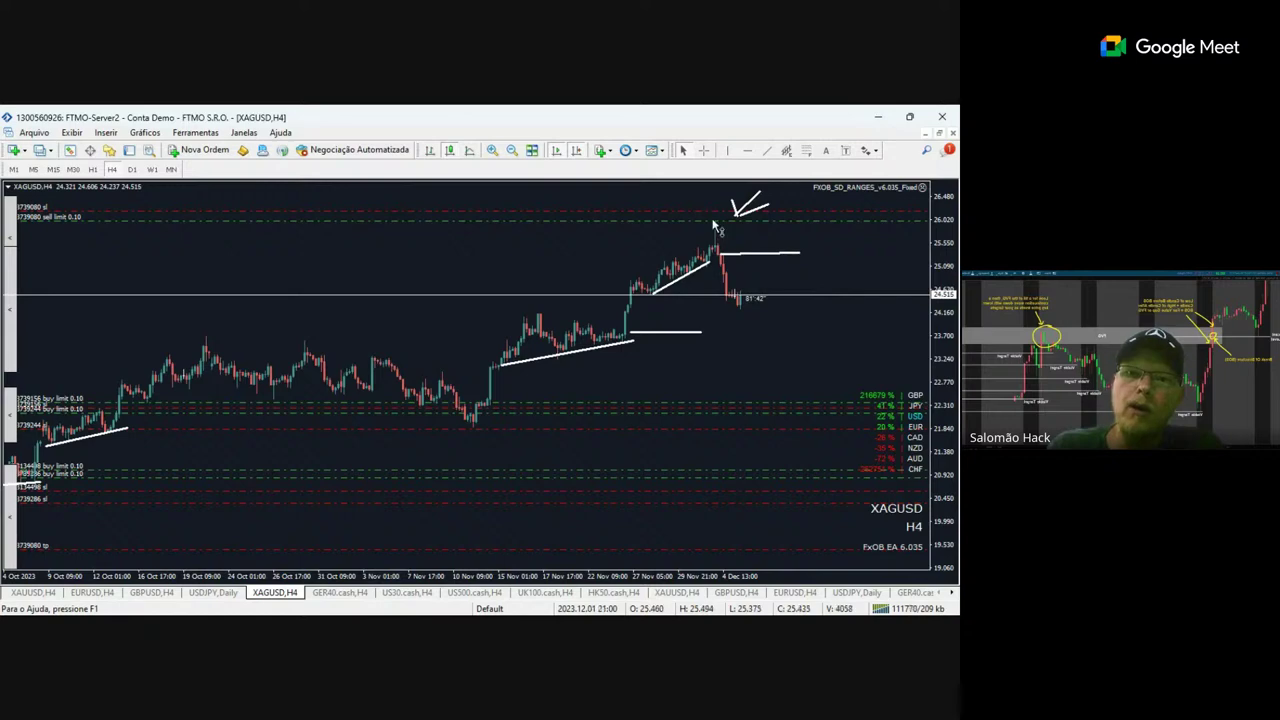
click(703, 150)
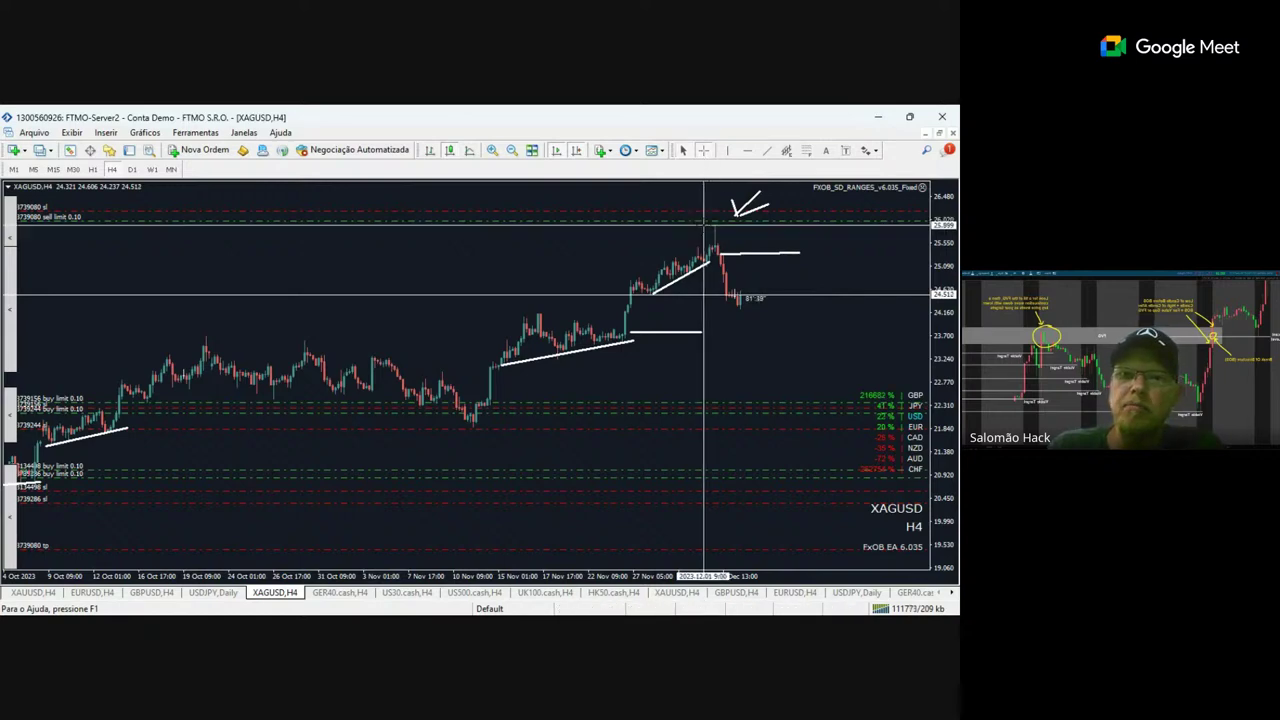
drag(703, 224, 698, 220)
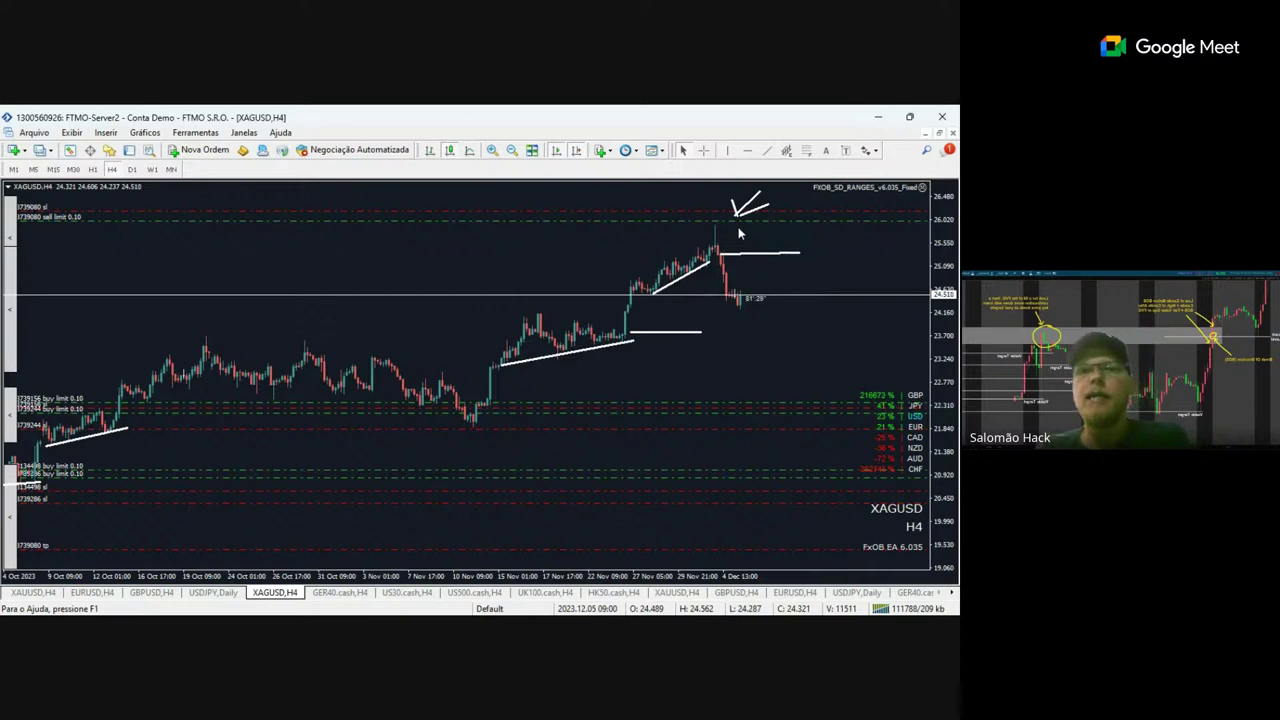
click(703, 150)
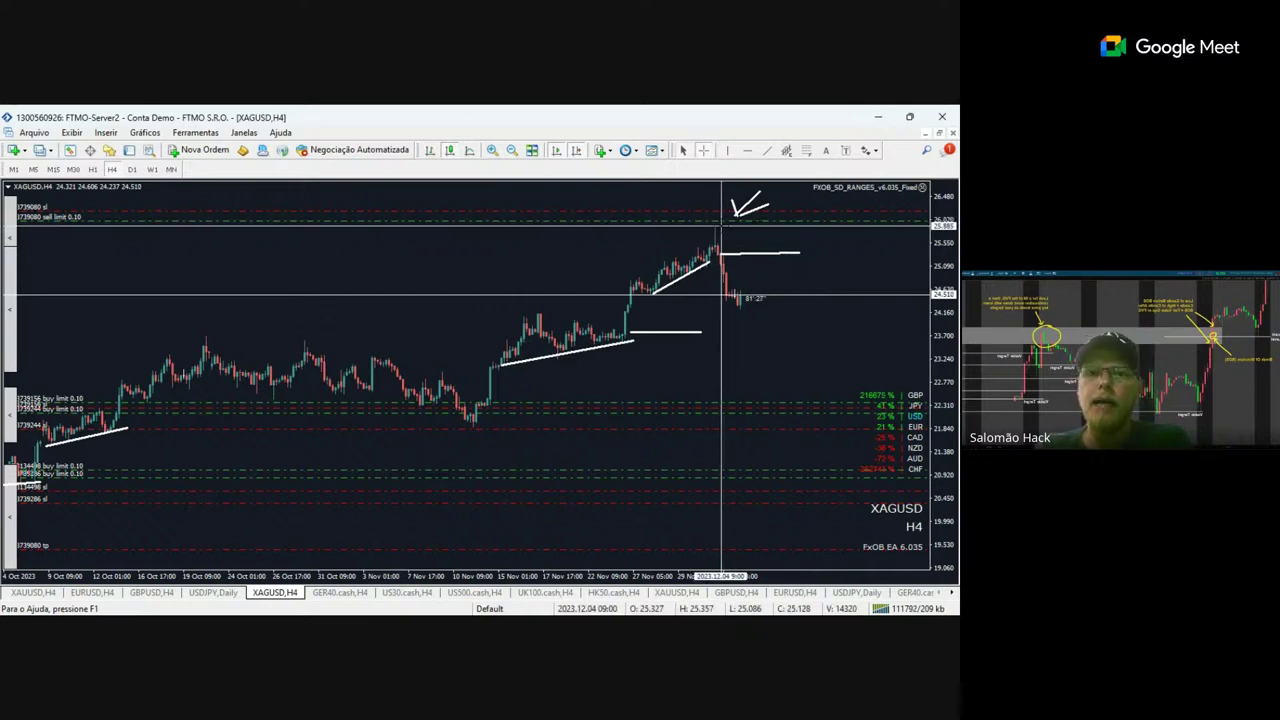
drag(740, 296, 746, 311)
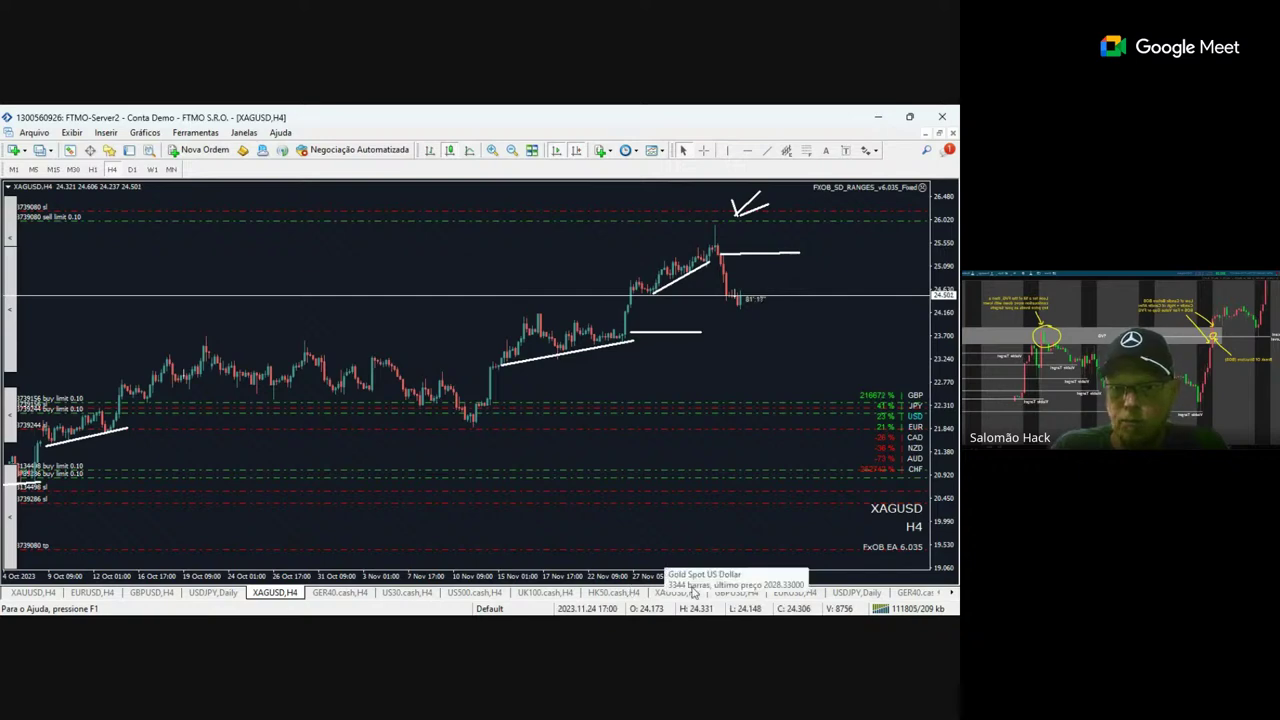
Review the pending orders on the HK50.cash and UK100.cash H4 charts with their price scales compressed.
click(614, 593)
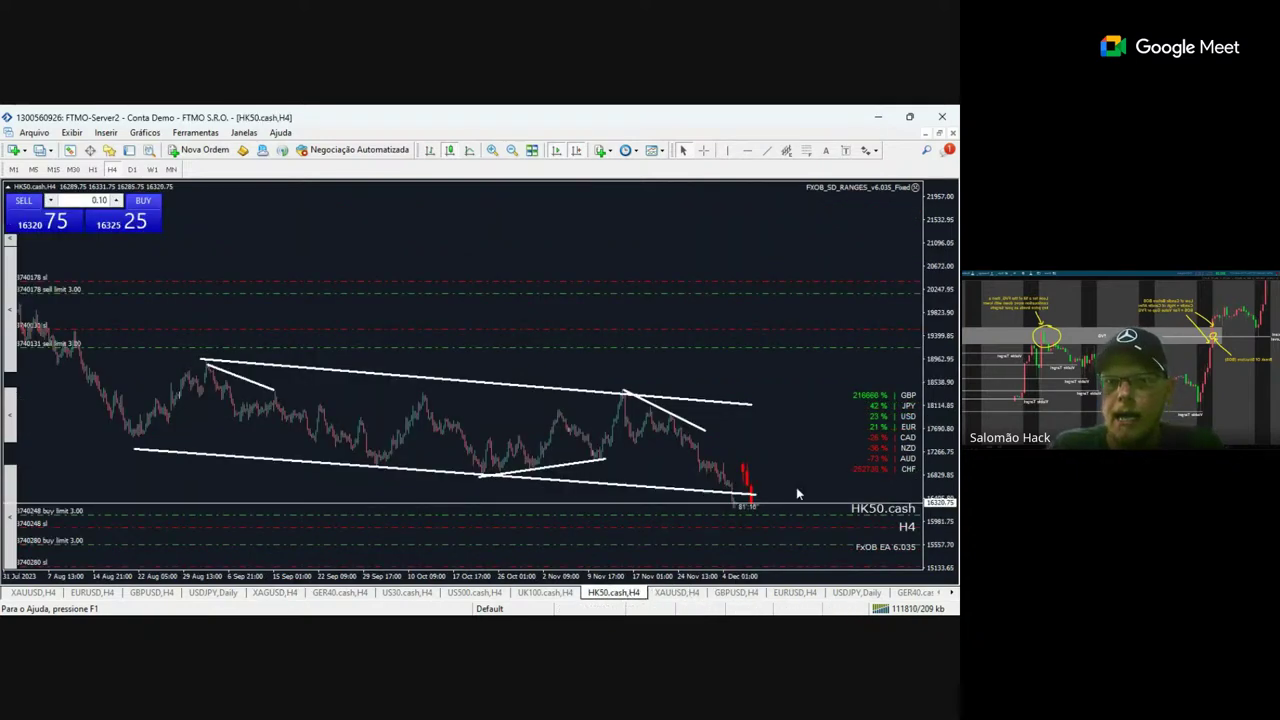
drag(935, 280, 937, 311)
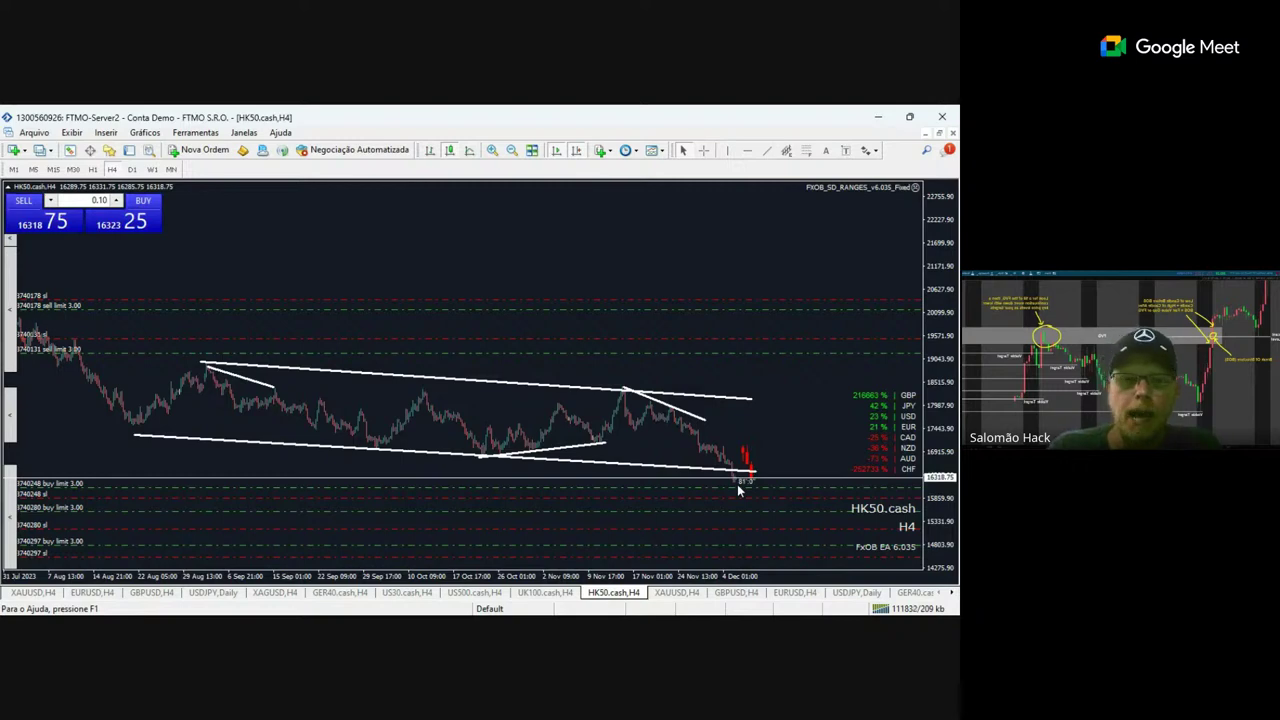
click(556, 595)
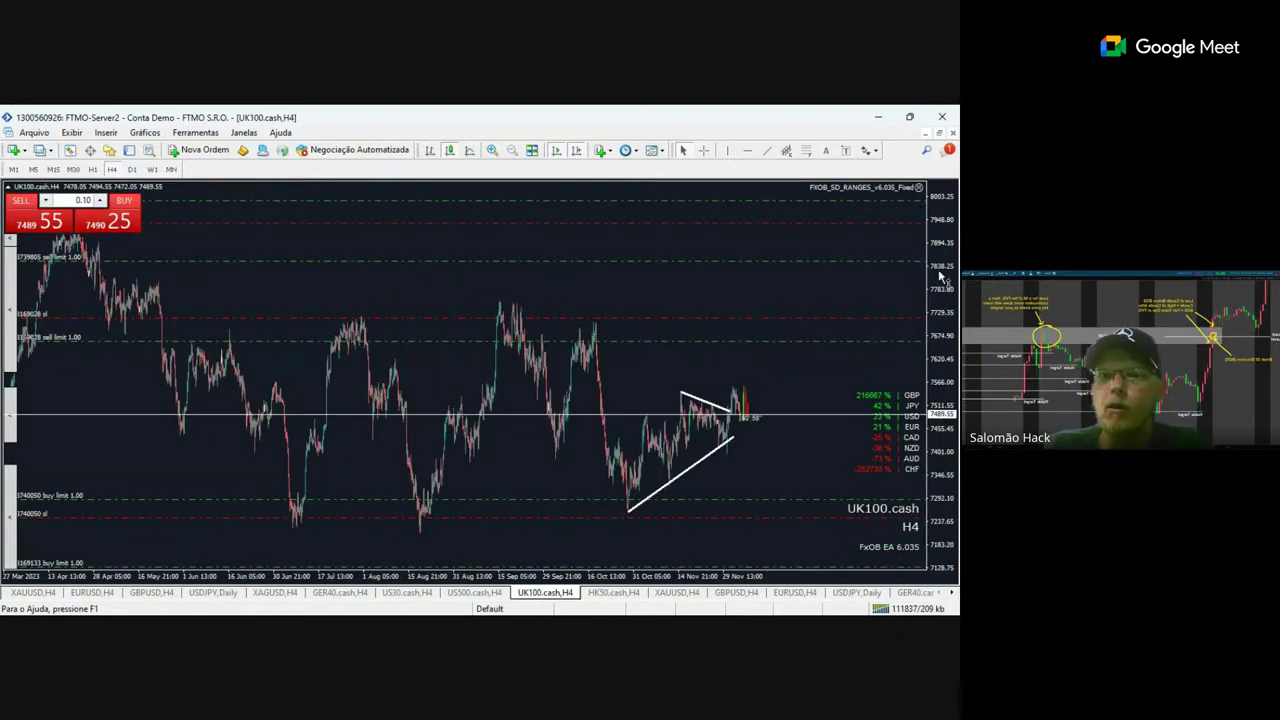
drag(940, 275, 948, 405)
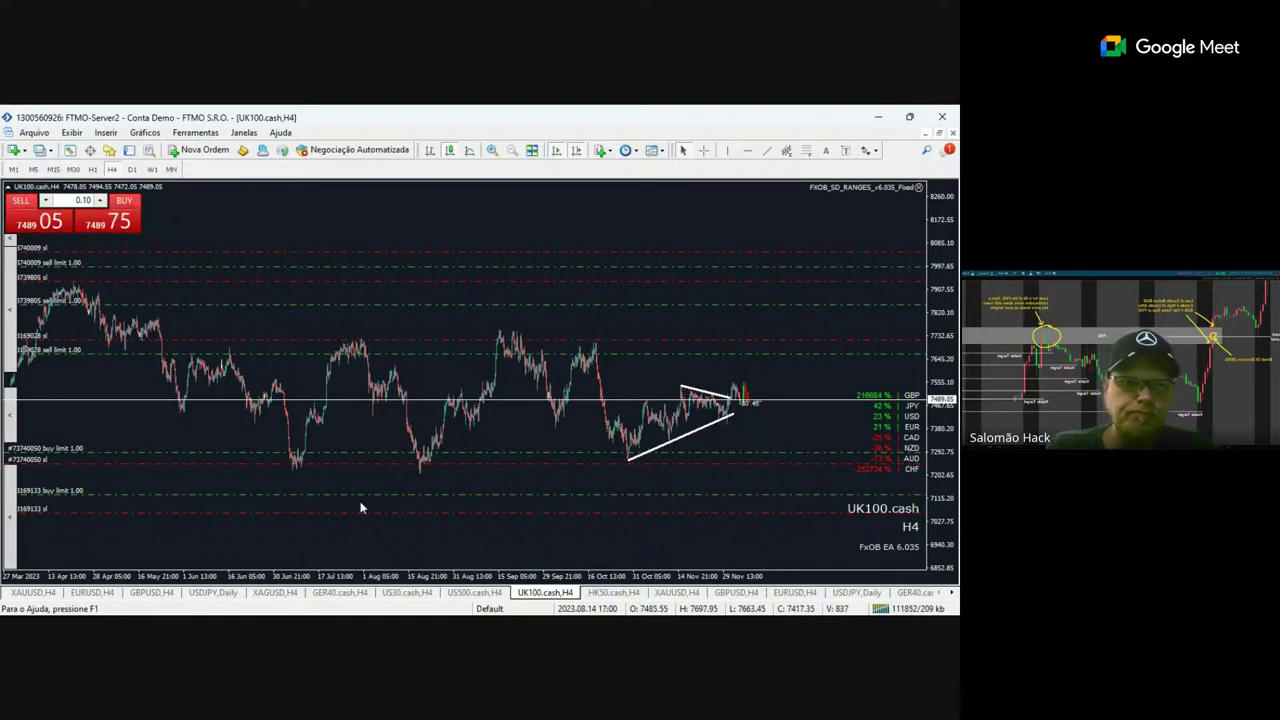
click(166, 531)
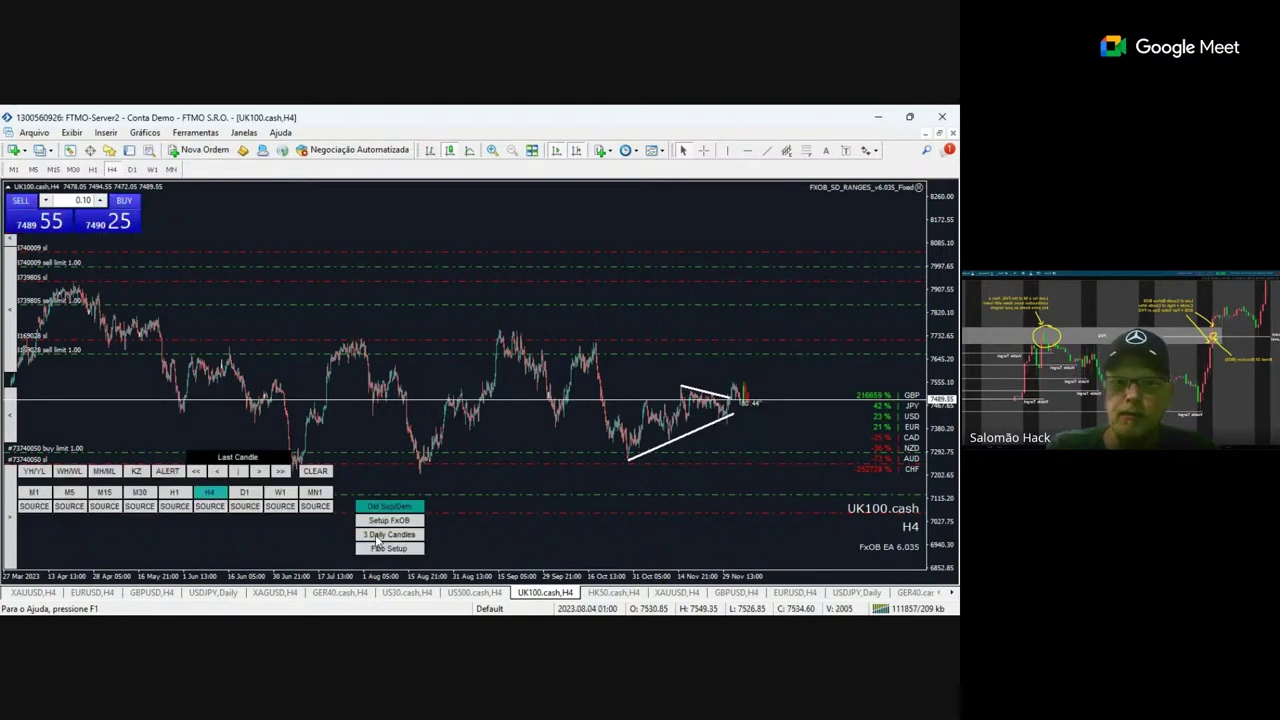
click(11, 524)
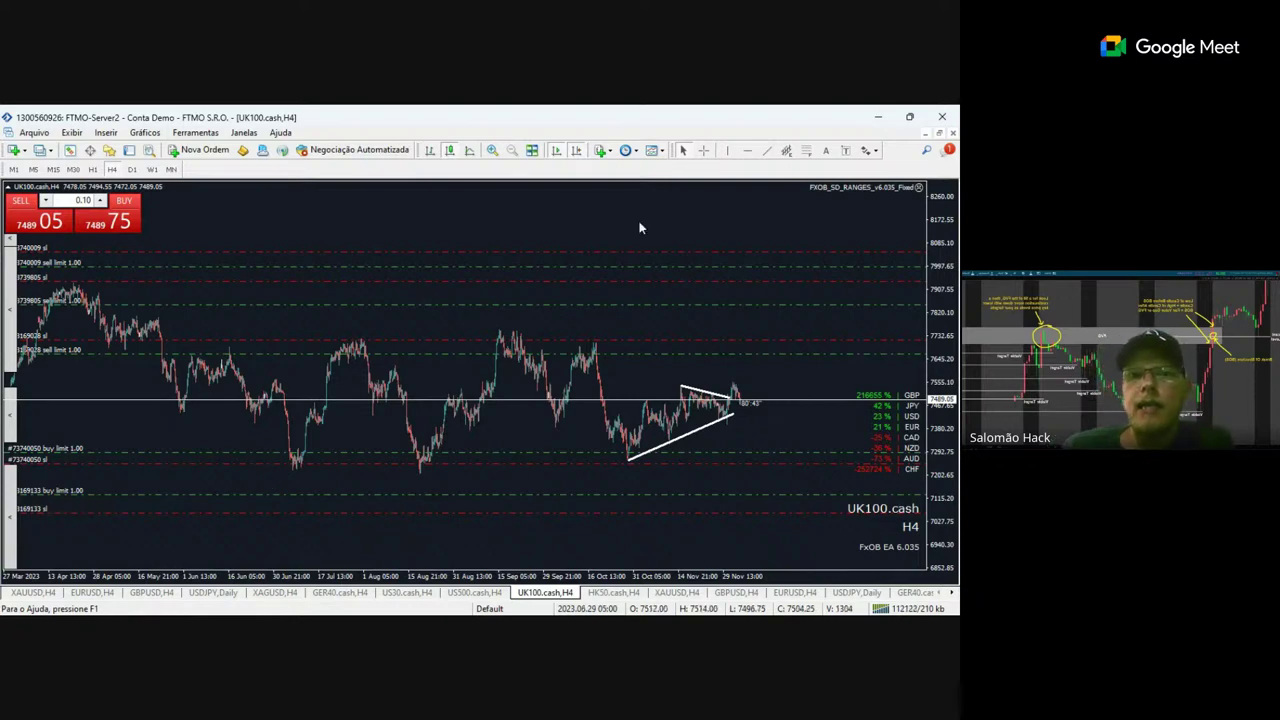
Draw two rising parallel trendlines around the late-July UK100.cash peak, plus lines along the rise into it and the drop after it.
click(767, 151)
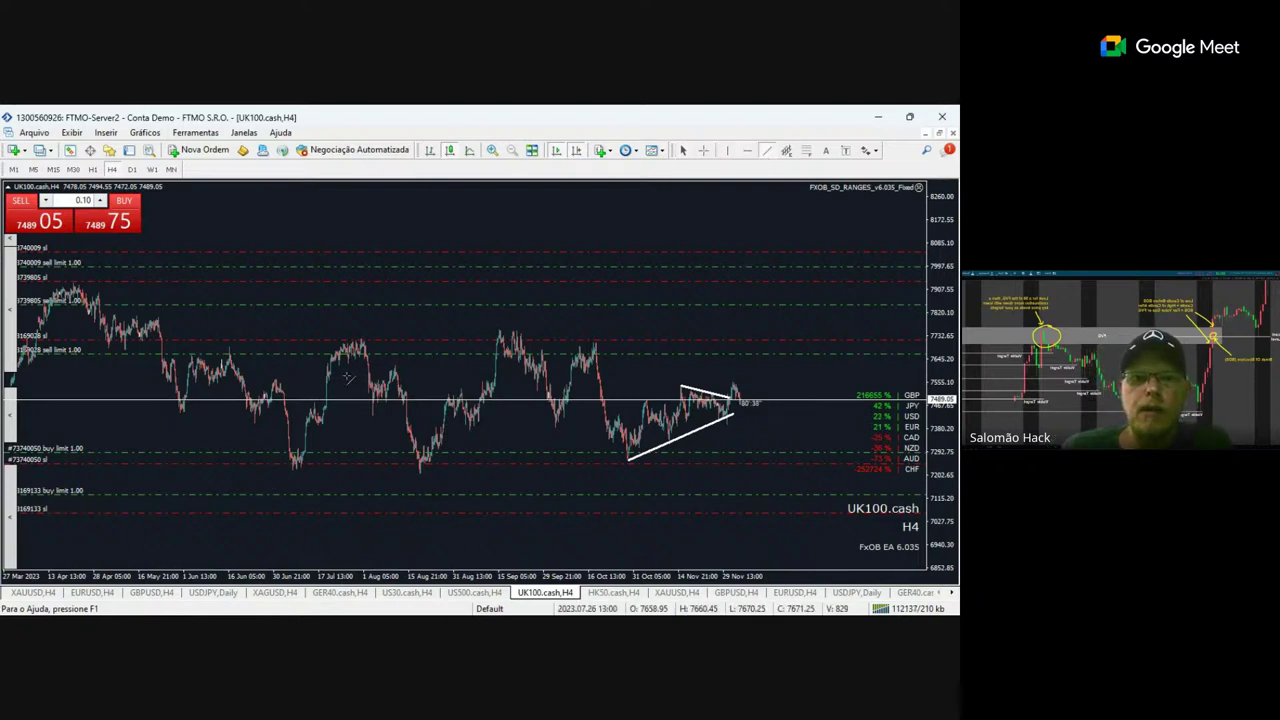
drag(335, 376, 392, 340)
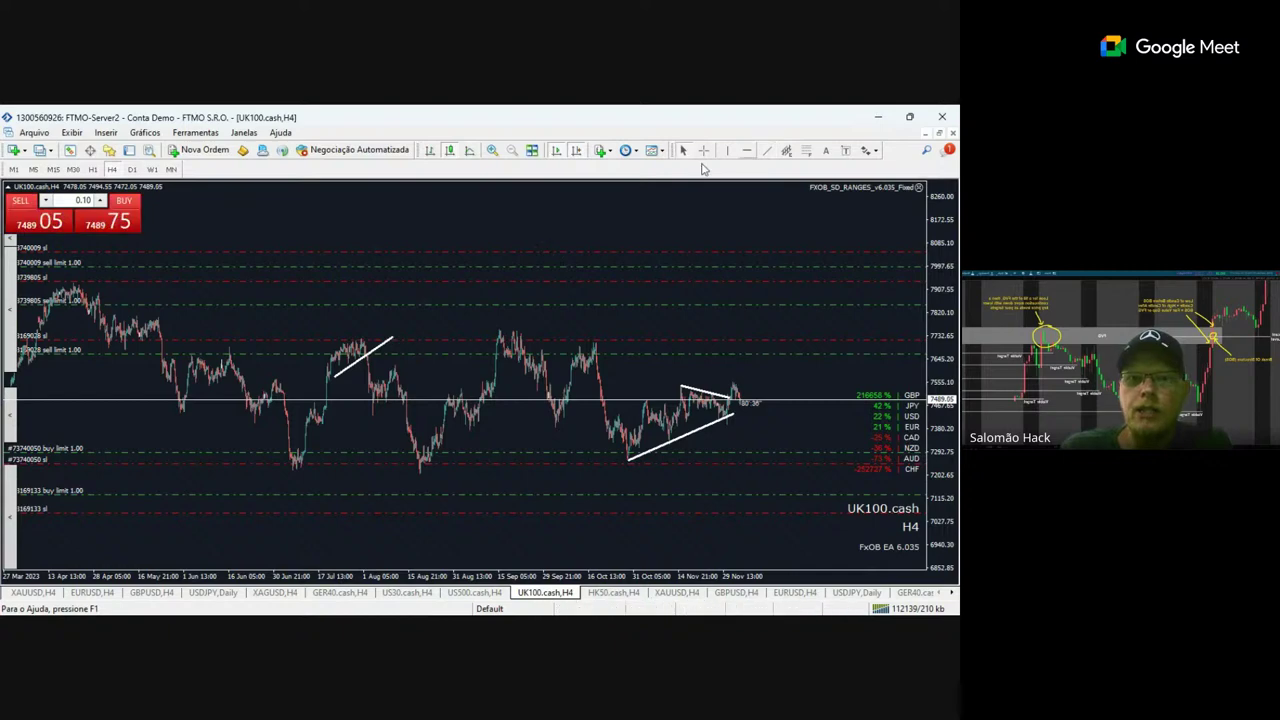
drag(318, 362, 375, 335)
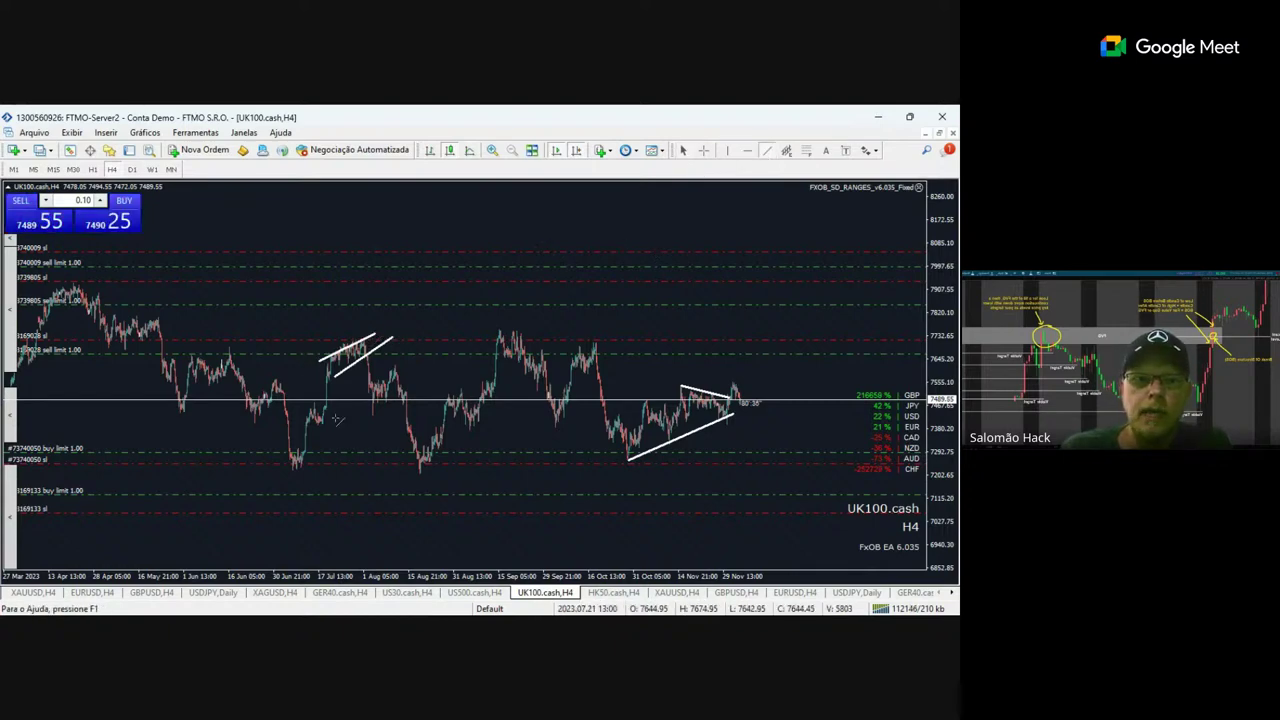
drag(326, 421, 356, 347)
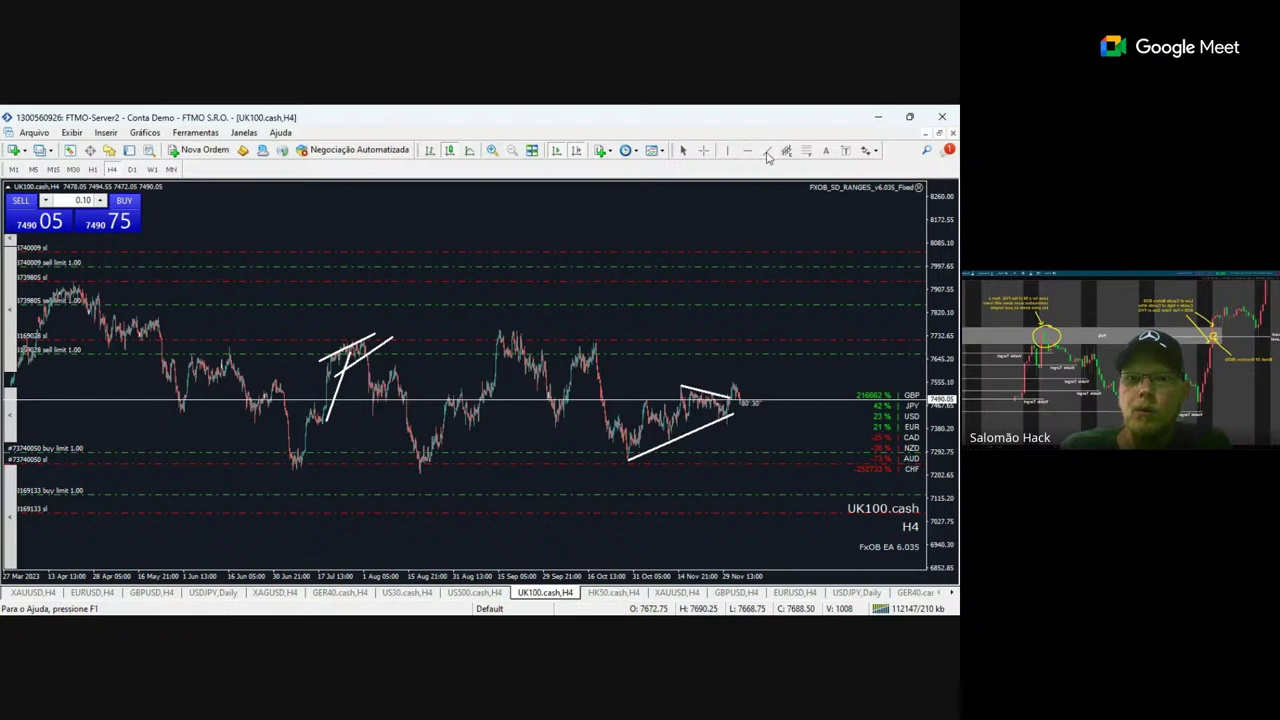
drag(370, 358, 371, 415)
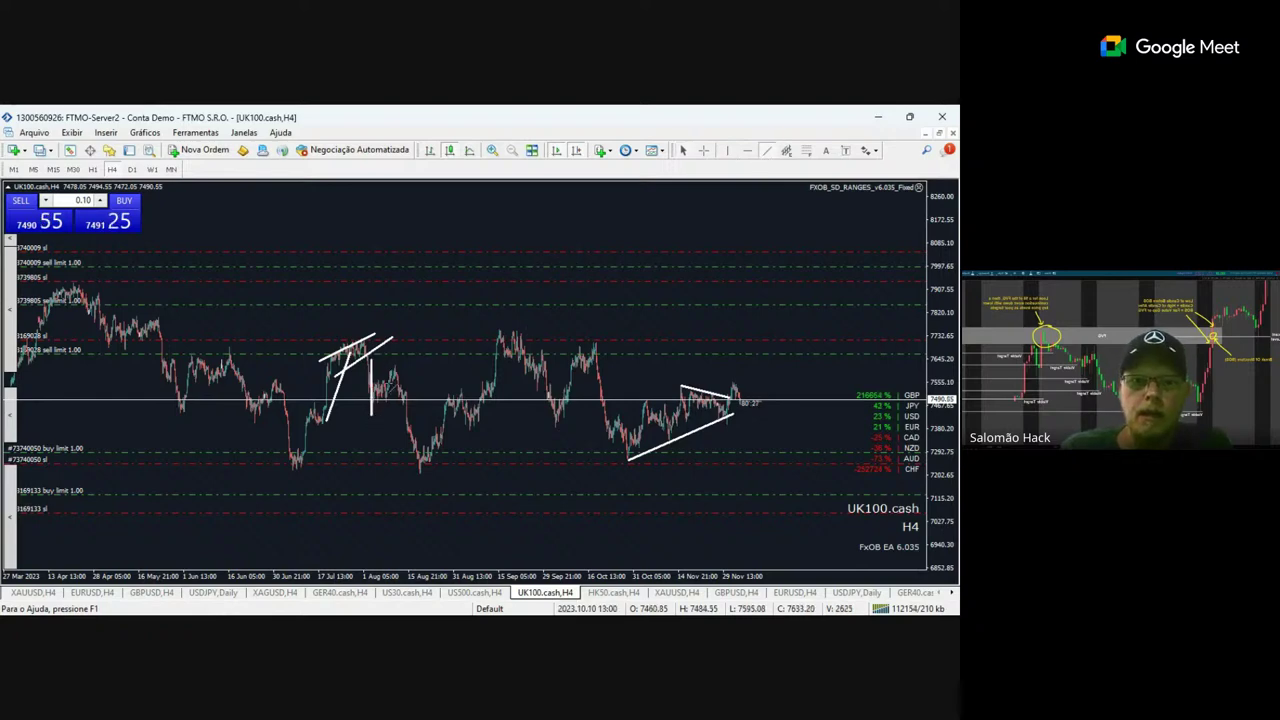
Draw trendlines on UK100.cash marking the early-August correction, the mid-August drop, the pullback around early September and the following rise.
drag(418, 376, 415, 375)
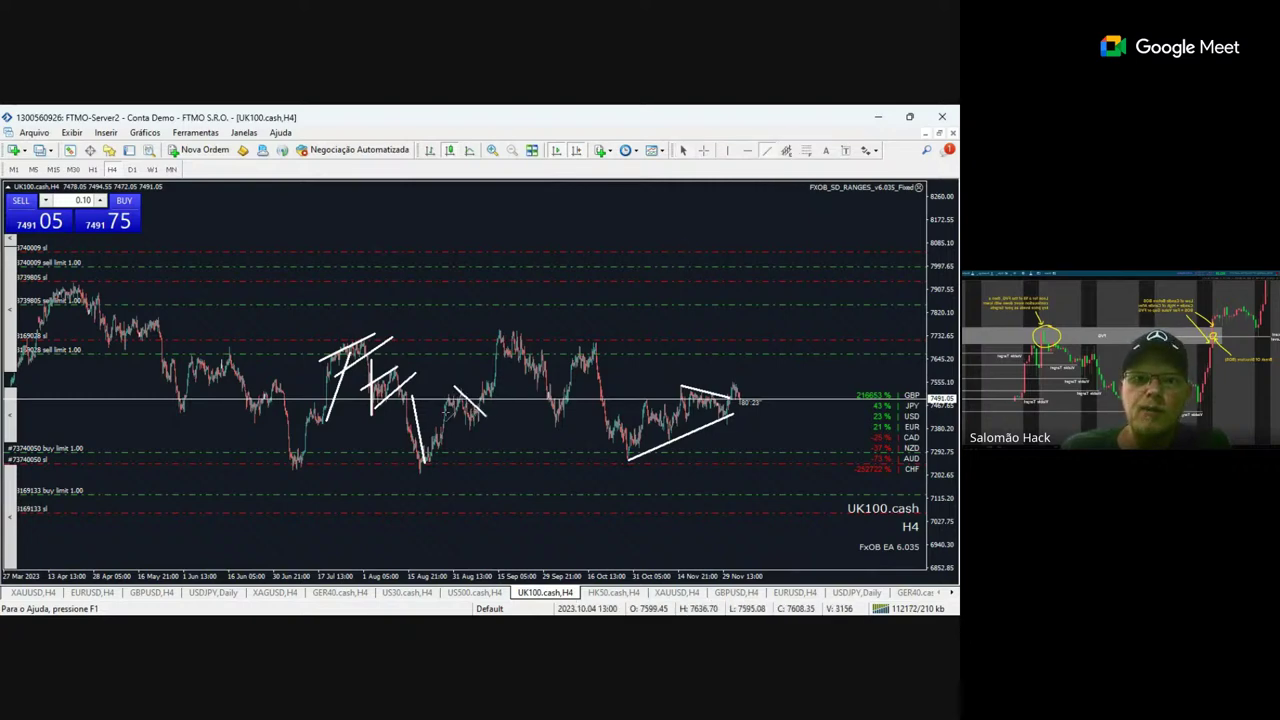
mouse_move(441, 402)
mouse_down()
mouse_move(478, 431)
mouse_move(500, 353)
mouse_up()
click(765, 151)
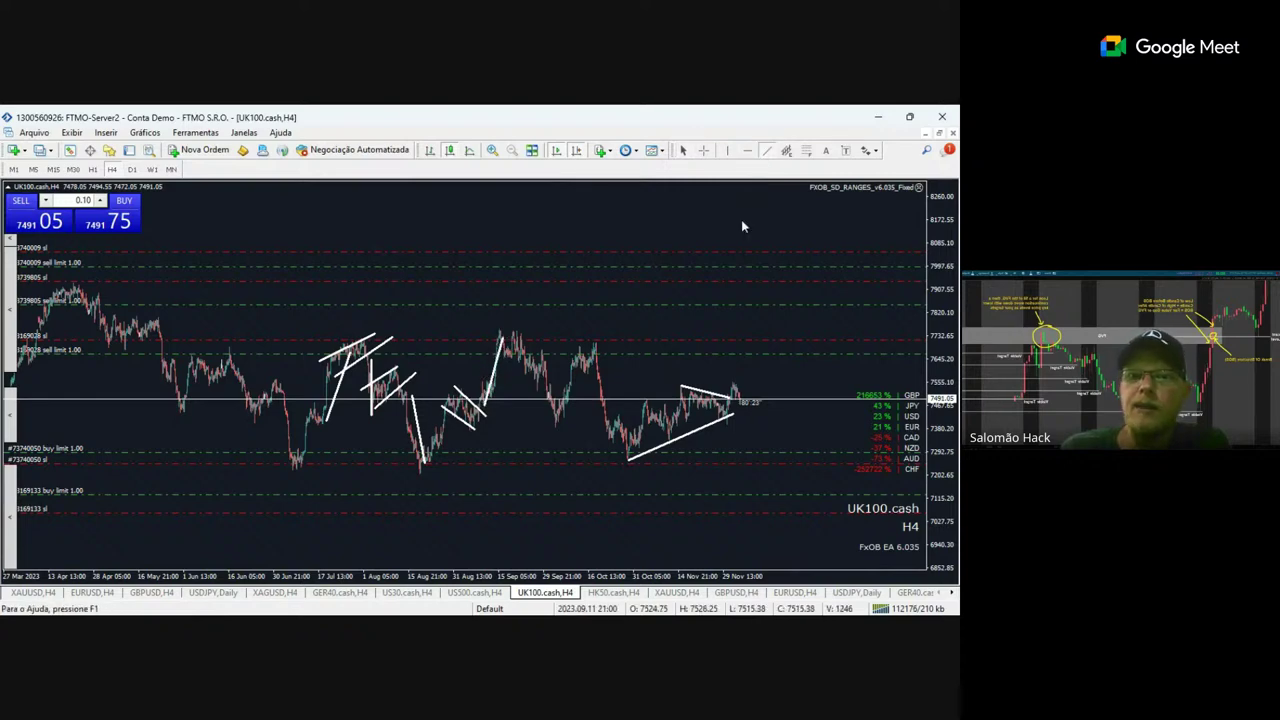
Draw two descending trendlines enclosing the UK100.cash decline from the mid-September high.
click(767, 151)
drag(522, 330, 551, 374)
click(767, 151)
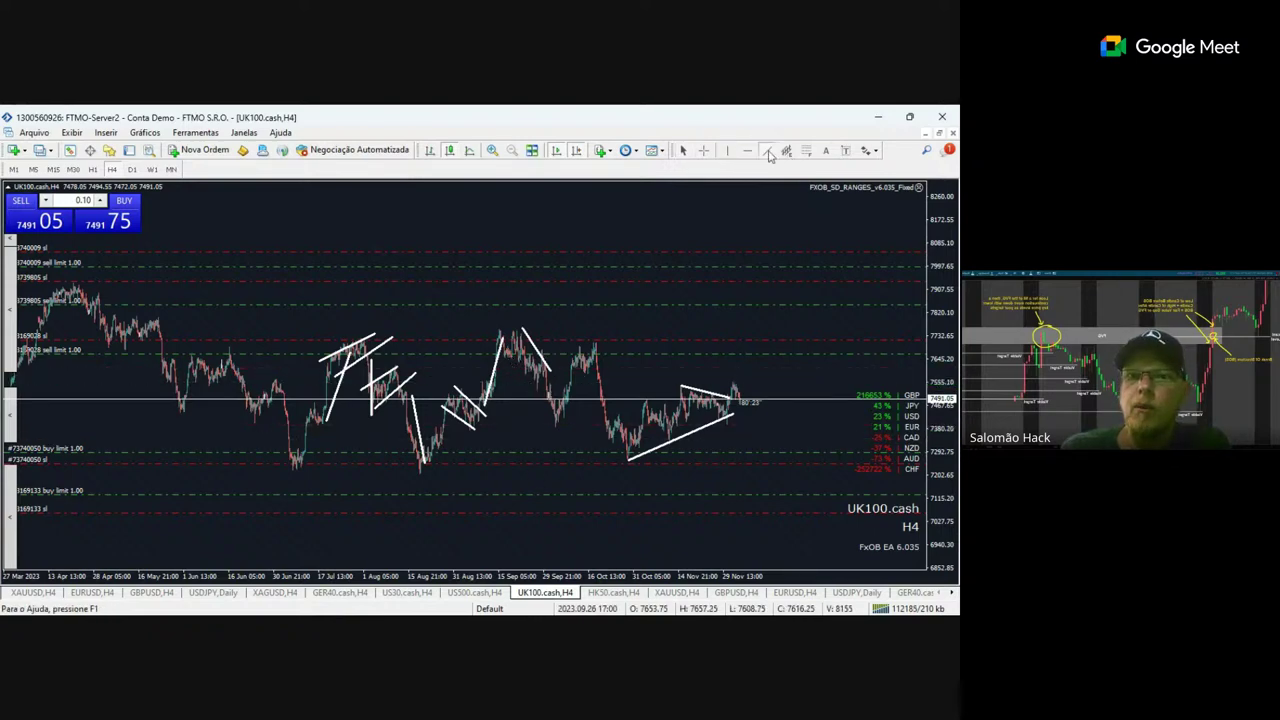
mouse_move(502, 345)
mouse_down()
mouse_move(554, 432)
mouse_move(548, 368)
mouse_move(571, 412)
mouse_up()
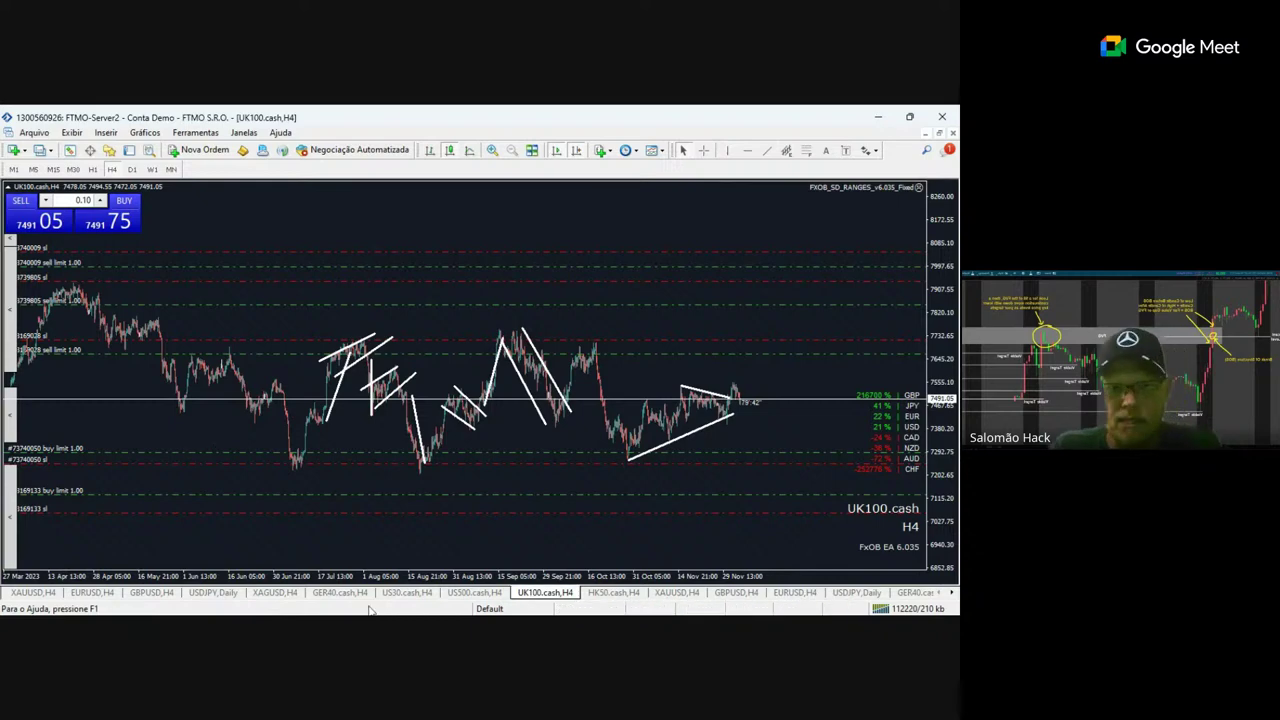
Review the pending orders on the US500.cash and GER40.cash H4 charts with their price scales compressed.
click(489, 594)
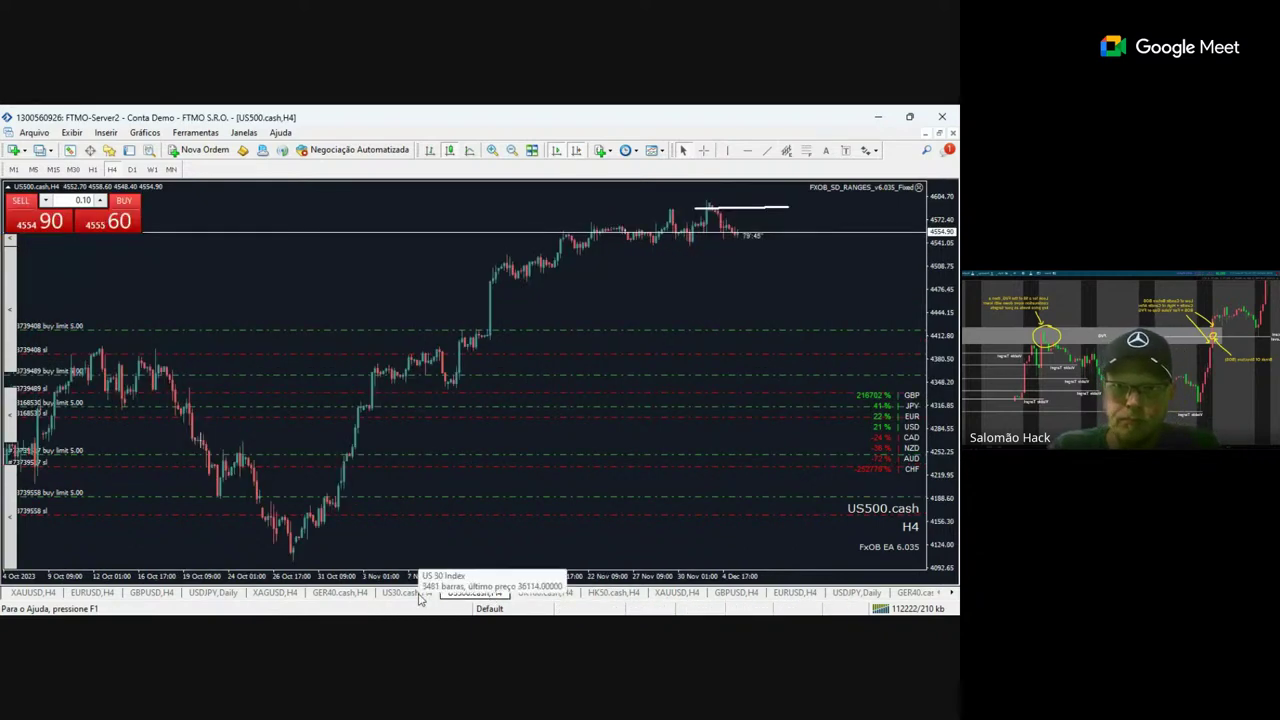
drag(945, 280, 950, 308)
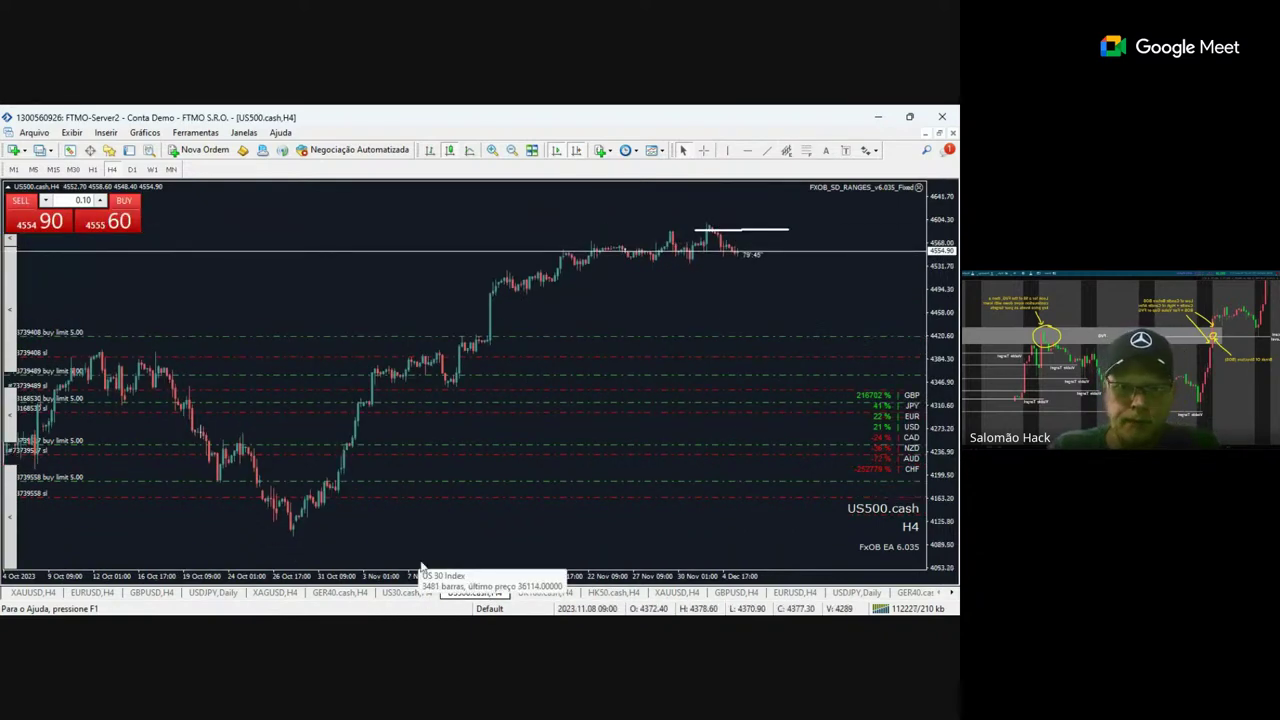
click(365, 594)
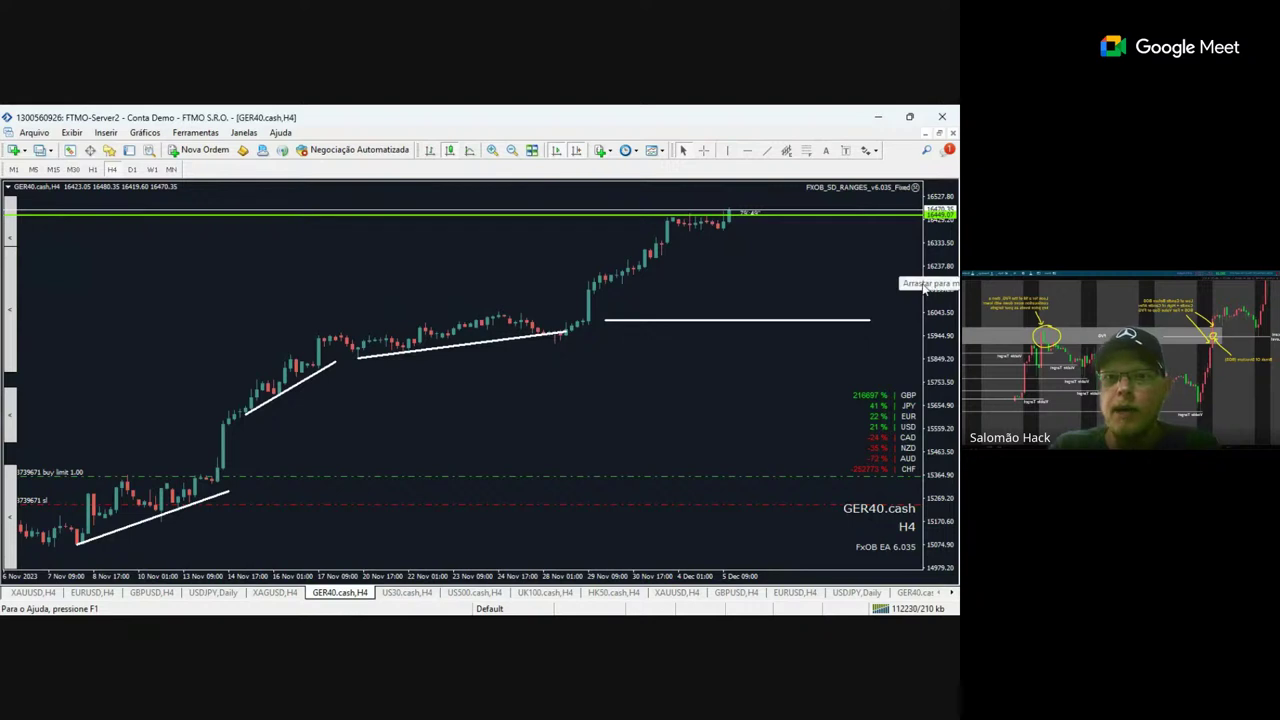
drag(950, 265, 946, 304)
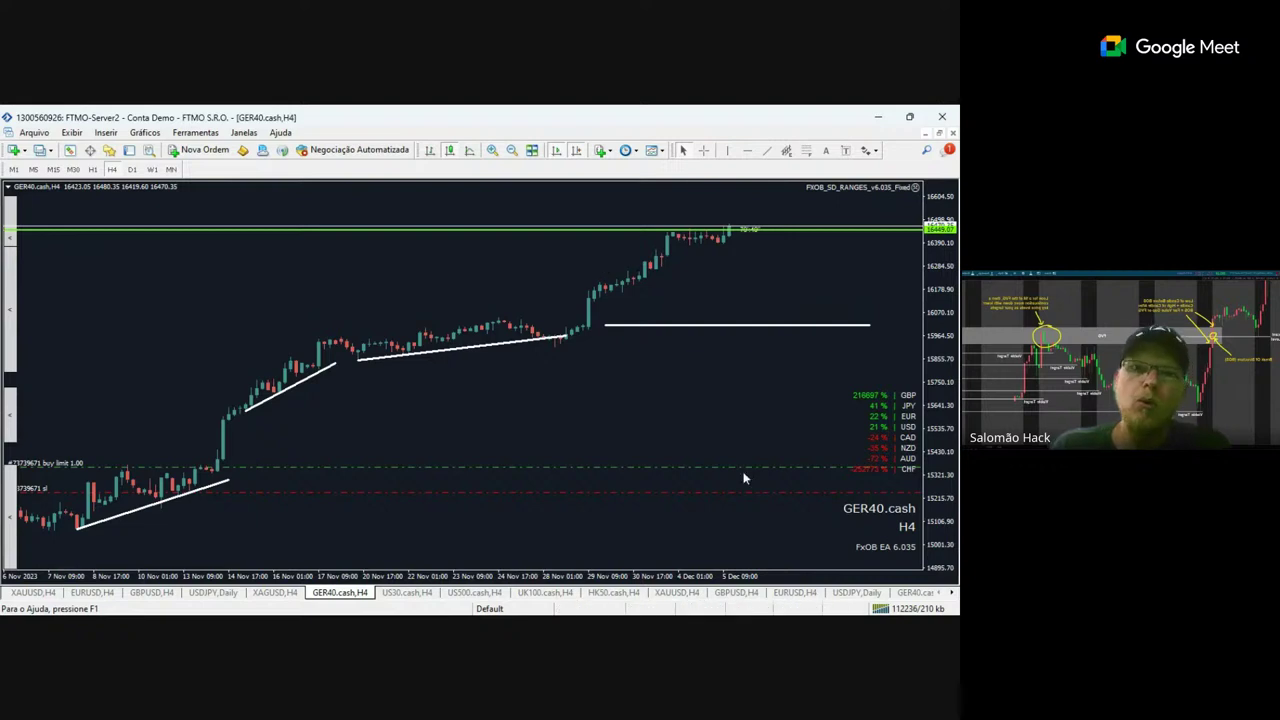
click(768, 151)
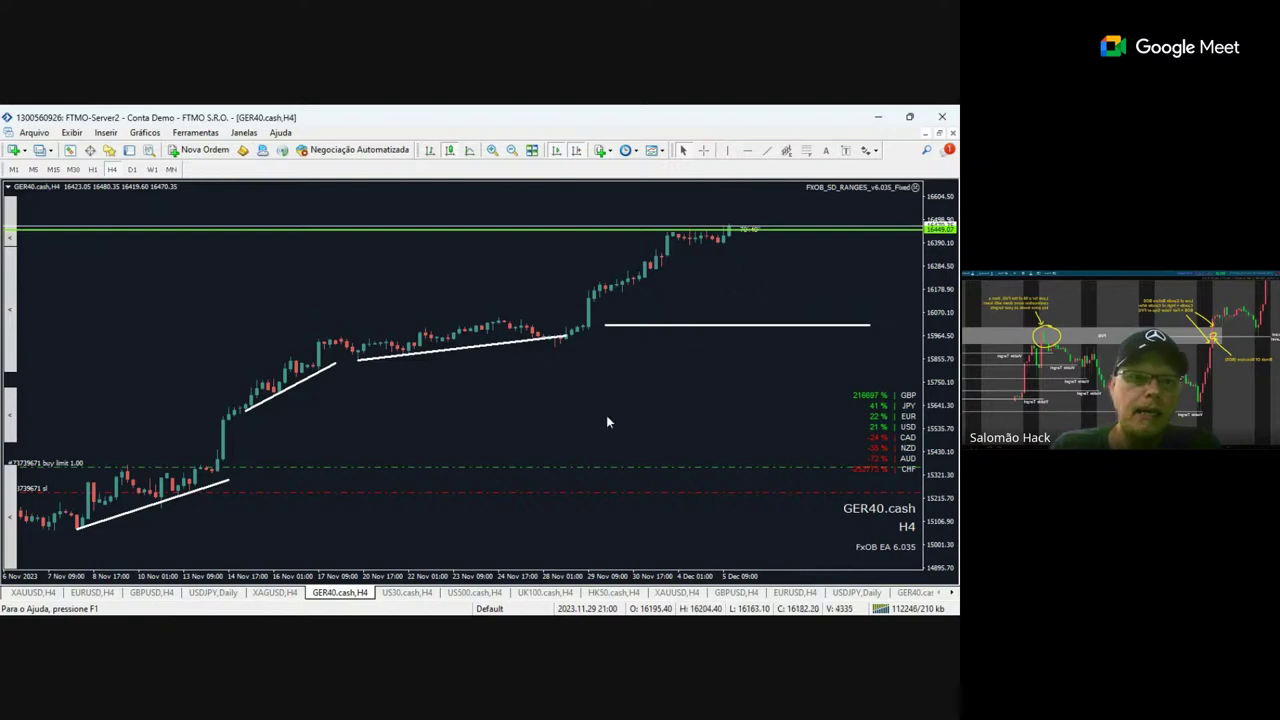
Switch GER40.cash to the daily timeframe and place a horizontal line at 16526.05 on the late-July 2023 high.
click(131, 169)
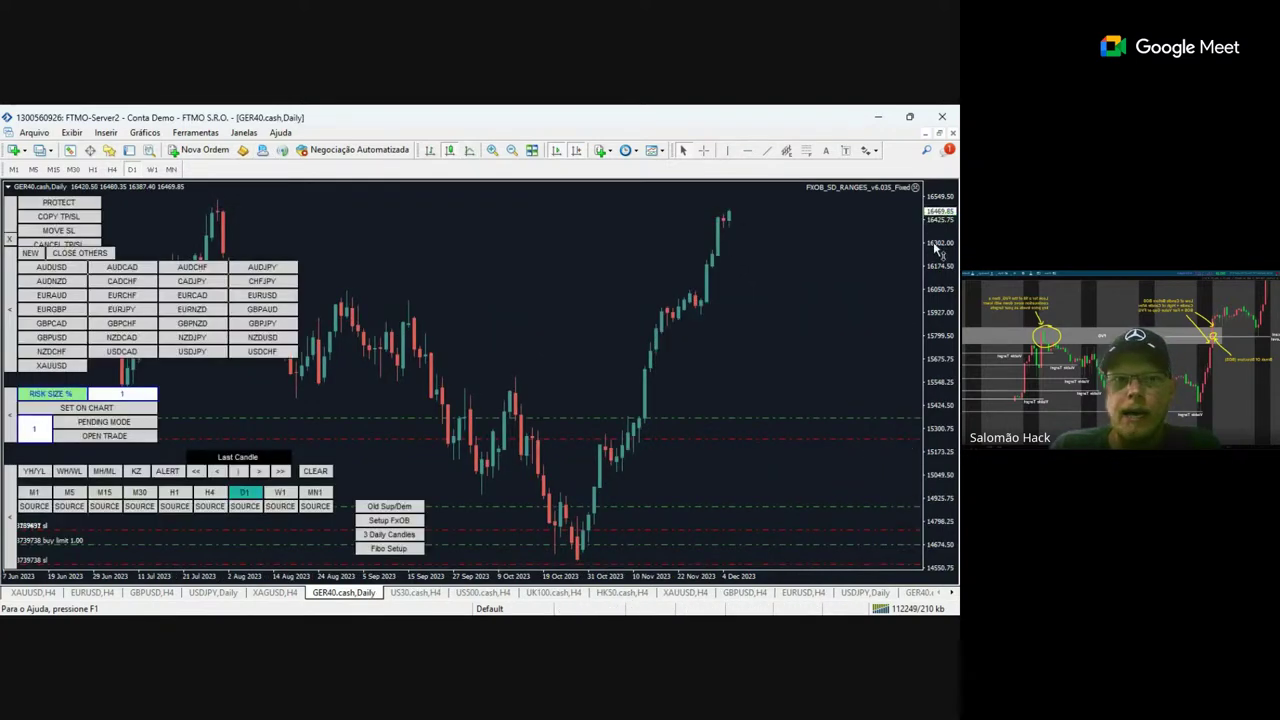
click(511, 150)
click(511, 150)
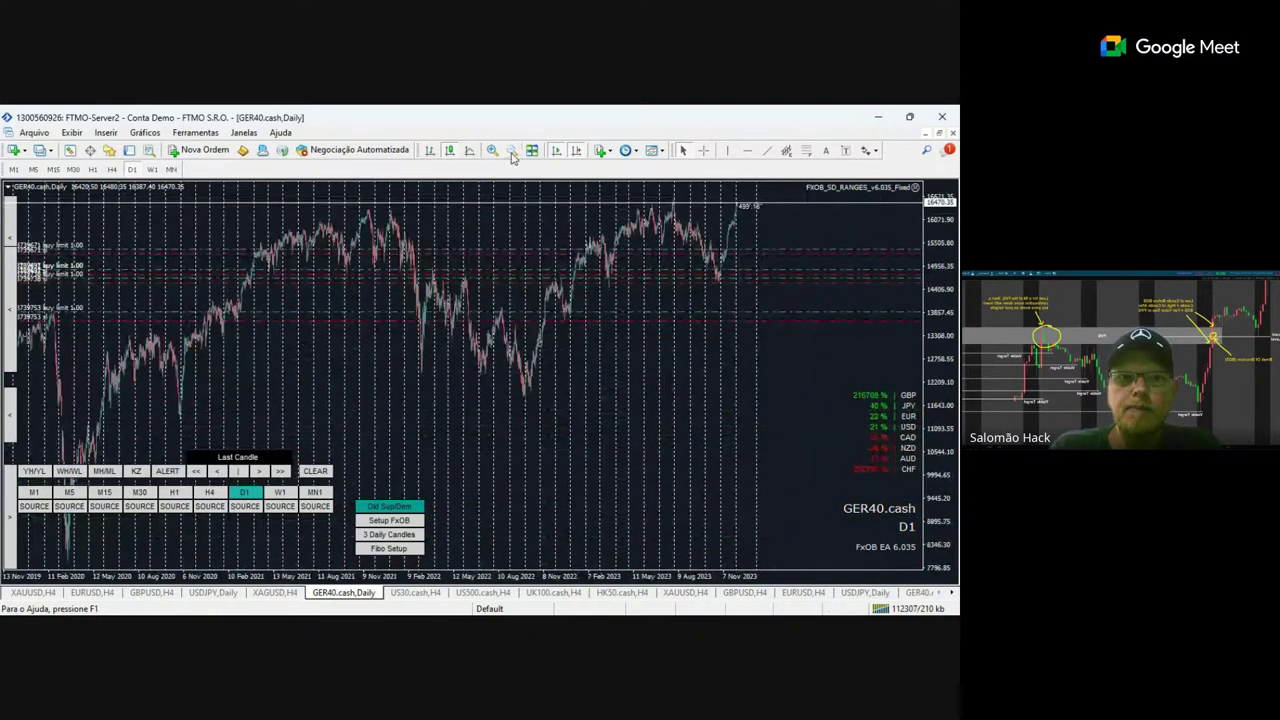
click(748, 151)
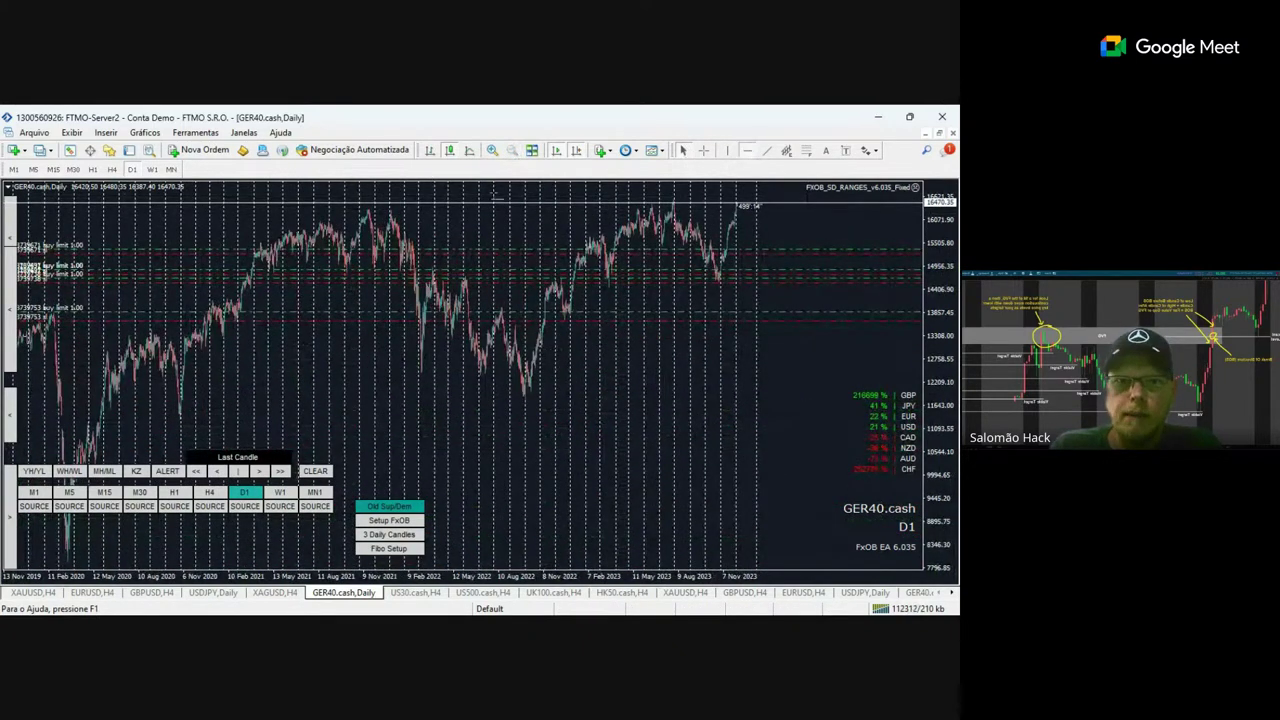
click(678, 201)
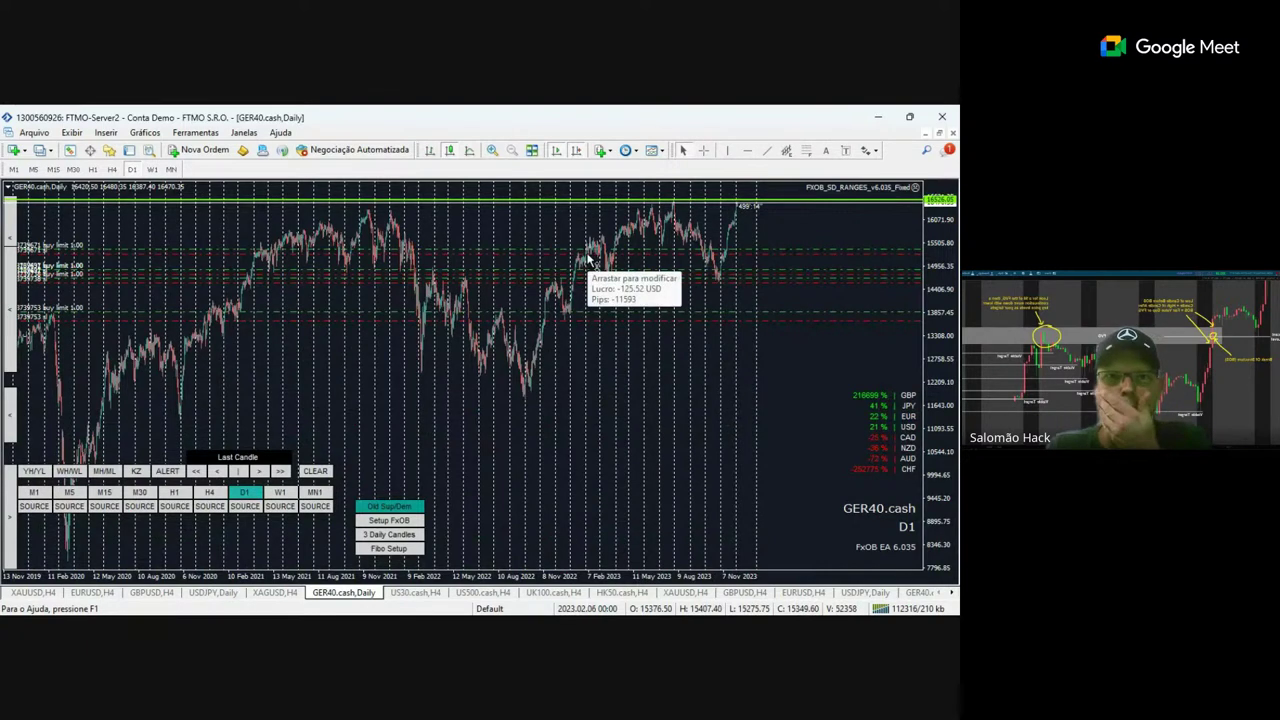
Hide the period separators on the GER40.cash daily chart and compress its price scale to leave room above the July high.
click(492, 150)
click(492, 150)
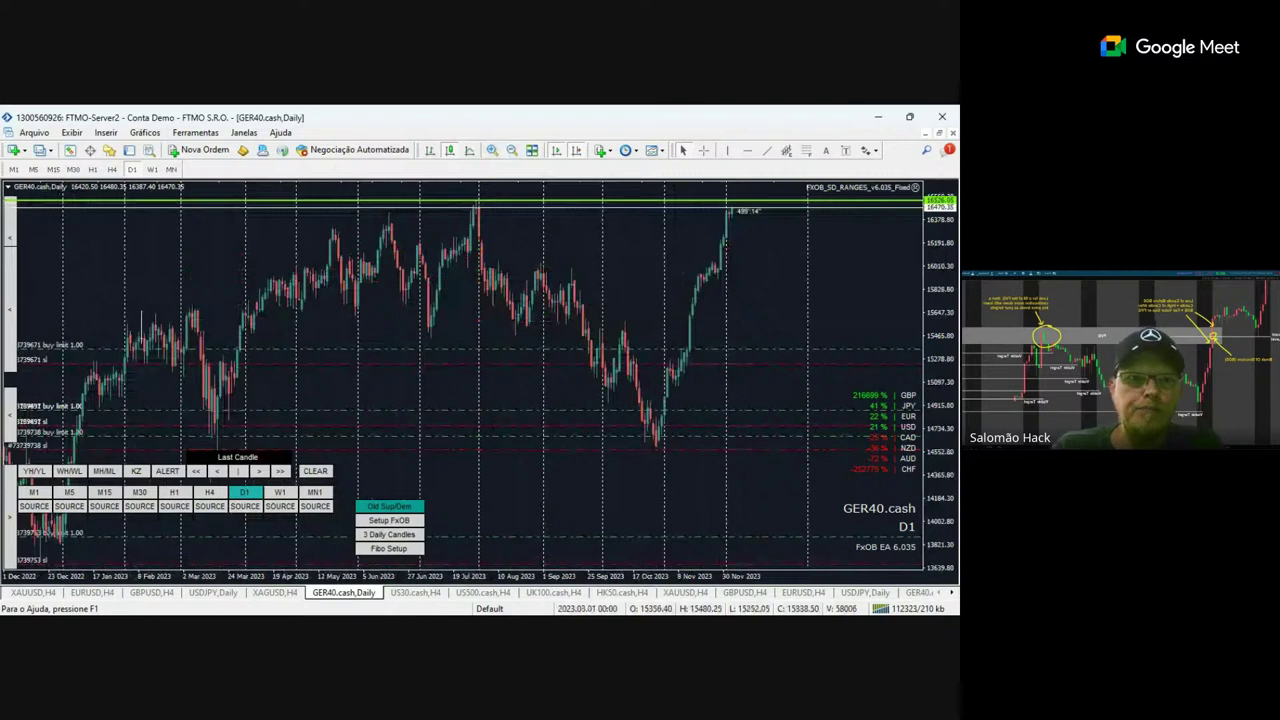
key(F8)
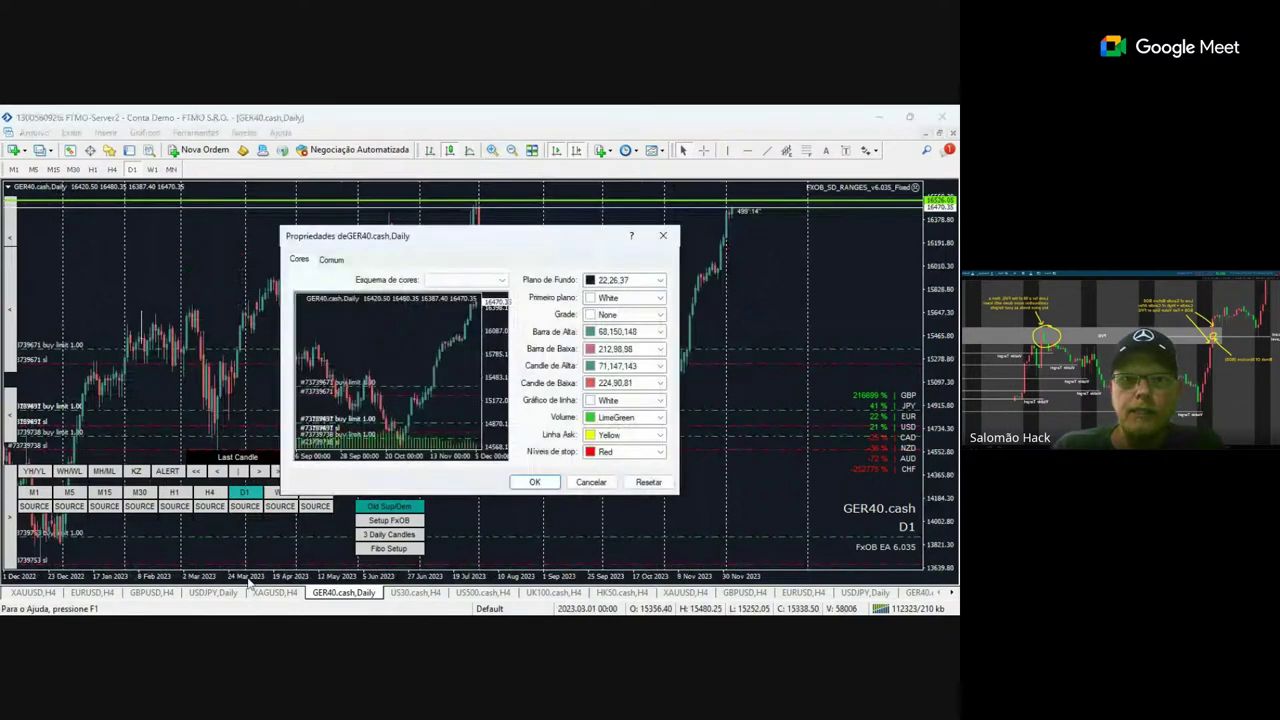
click(352, 260)
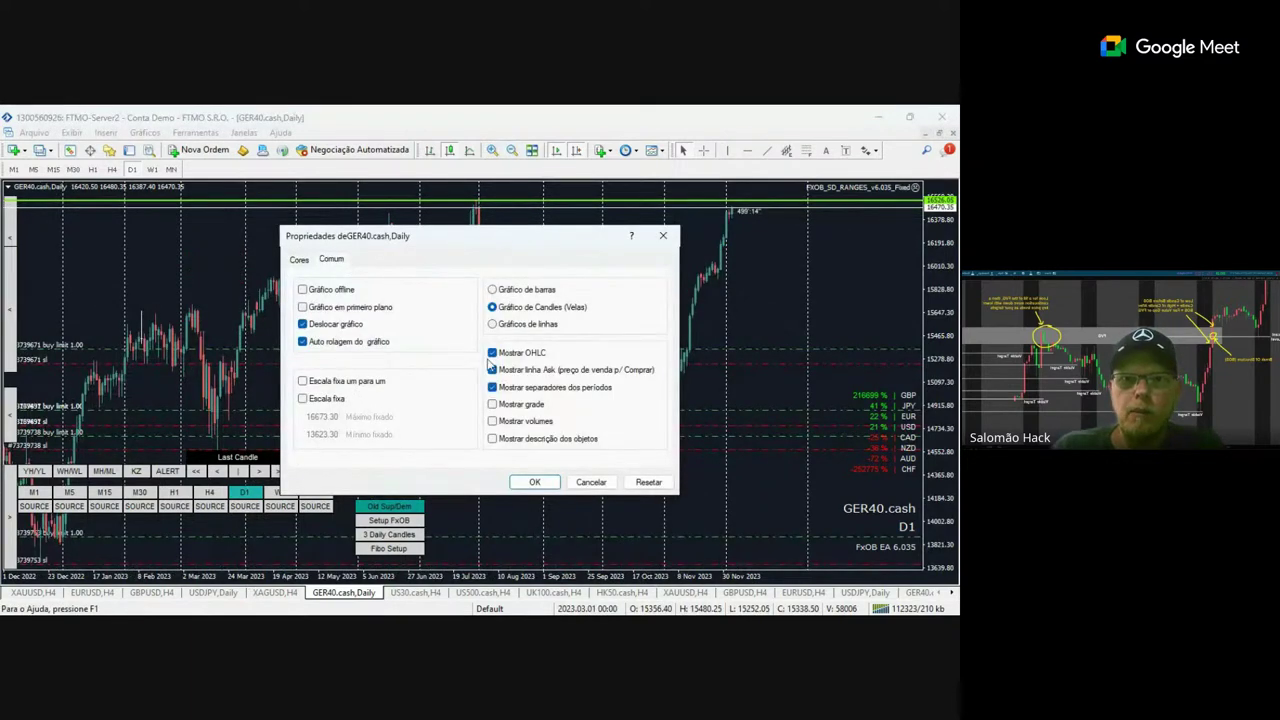
click(534, 482)
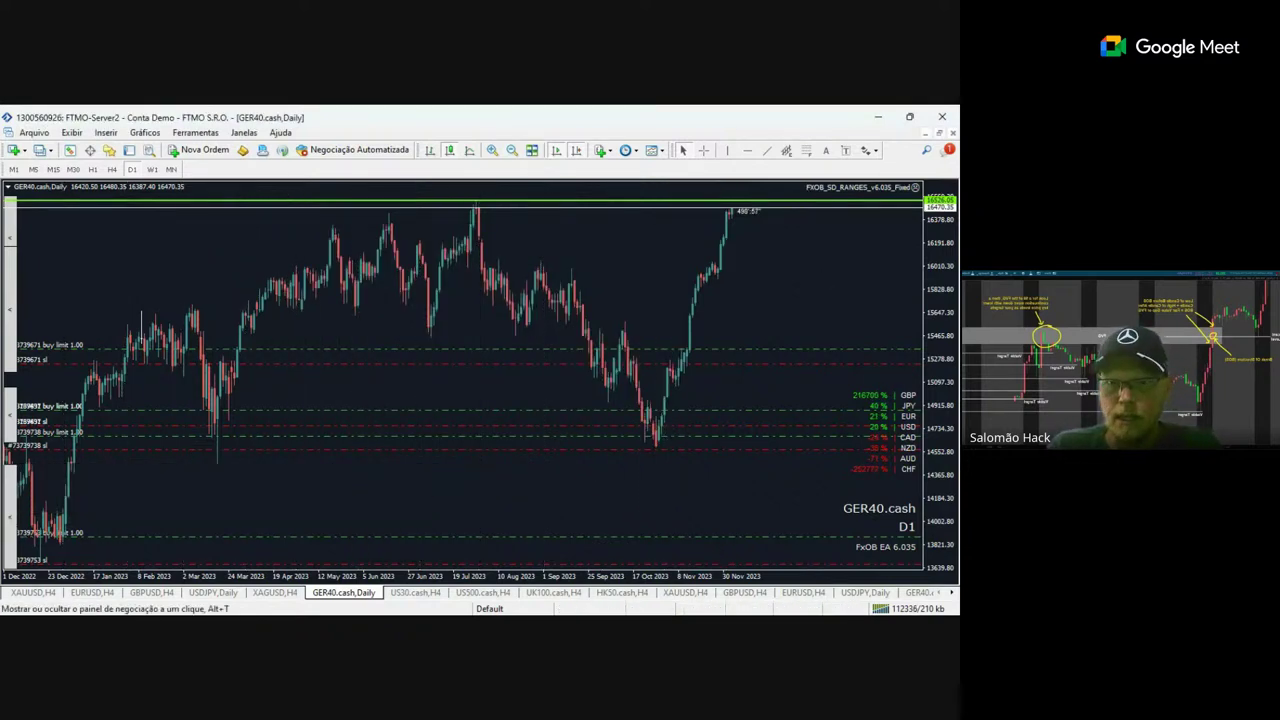
scroll(706, 281, up, 1)
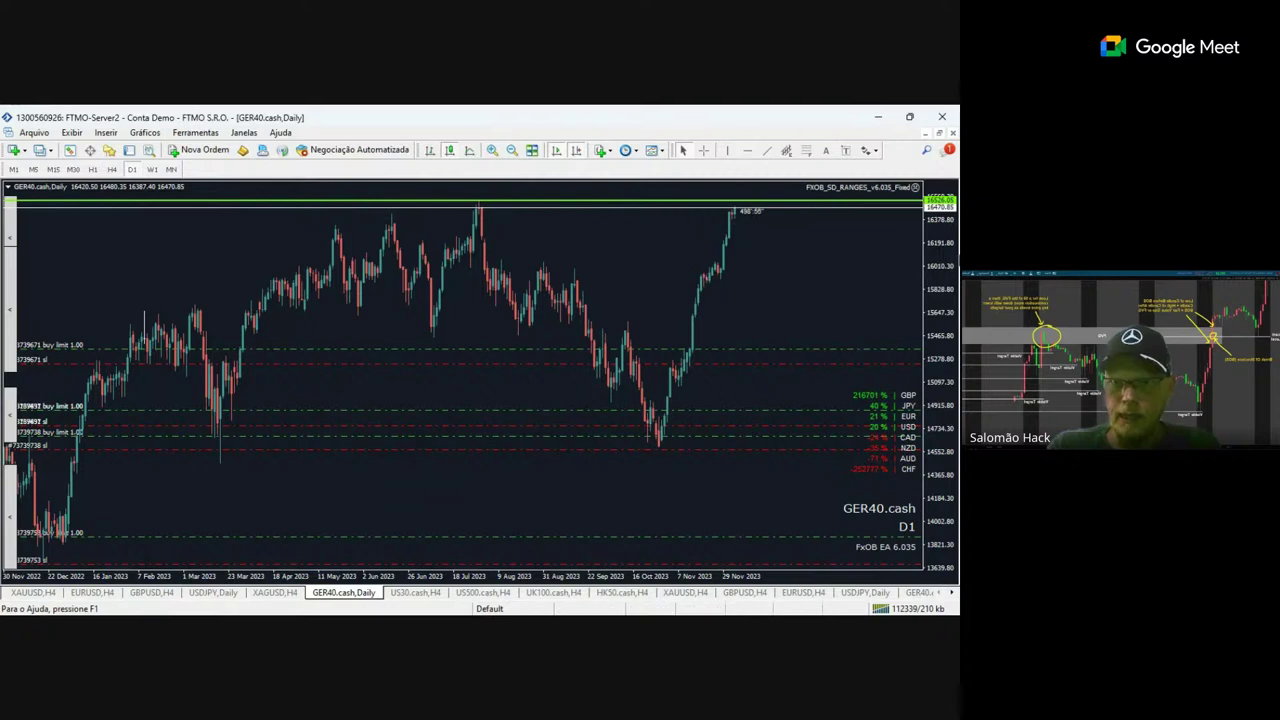
drag(938, 258, 950, 432)
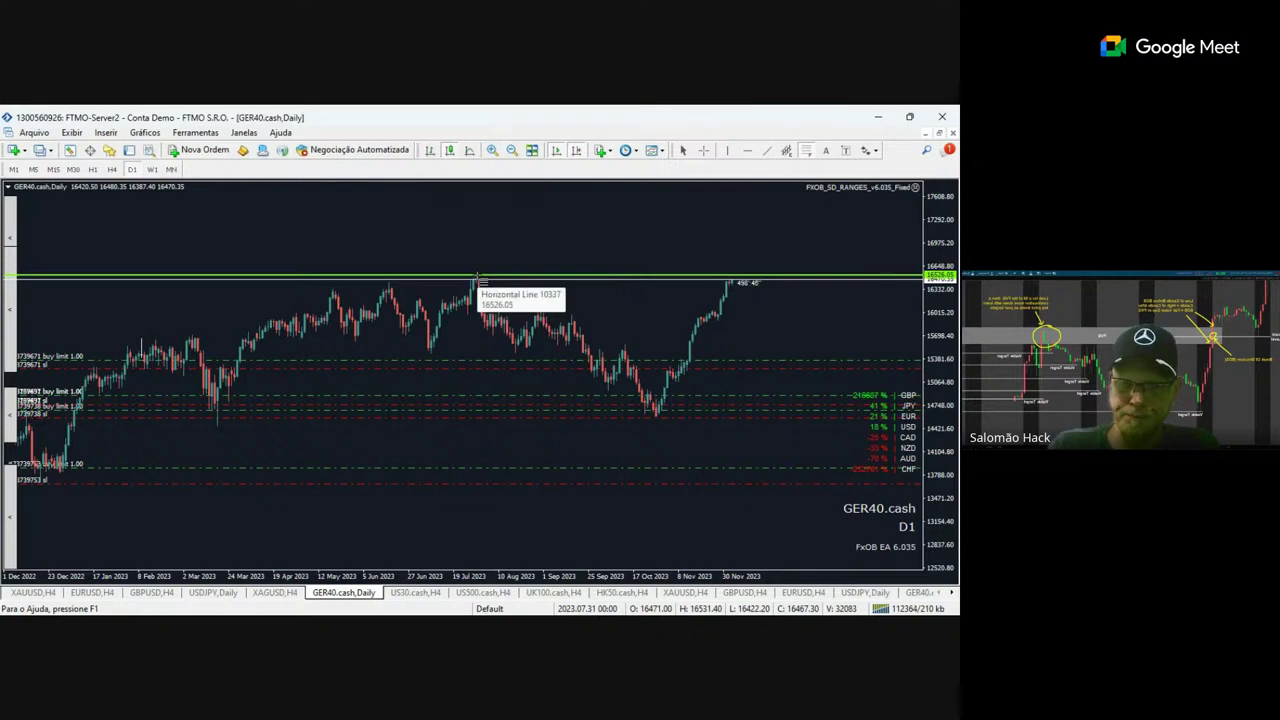
Replace a trial Fibonacci retracement over the GER40.cash July-to-October decline with one on the October swing that projects its extension levels upward.
drag(481, 282, 661, 421)
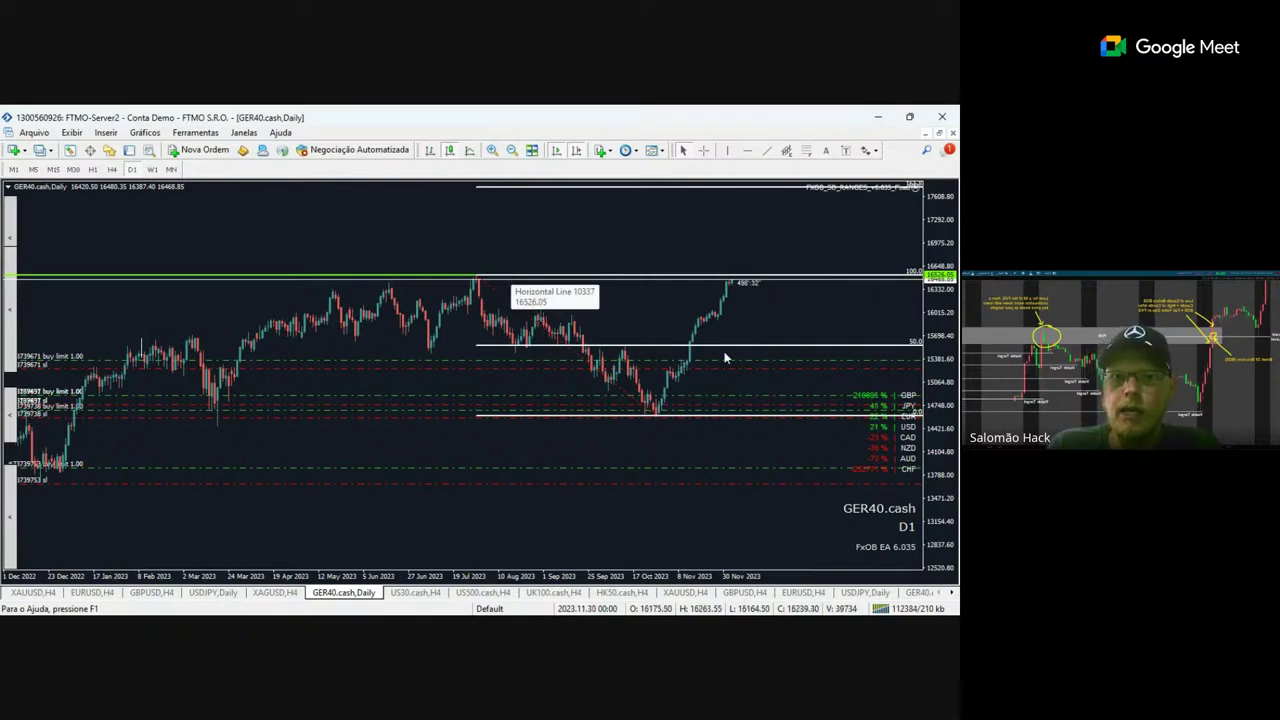
click(496, 290)
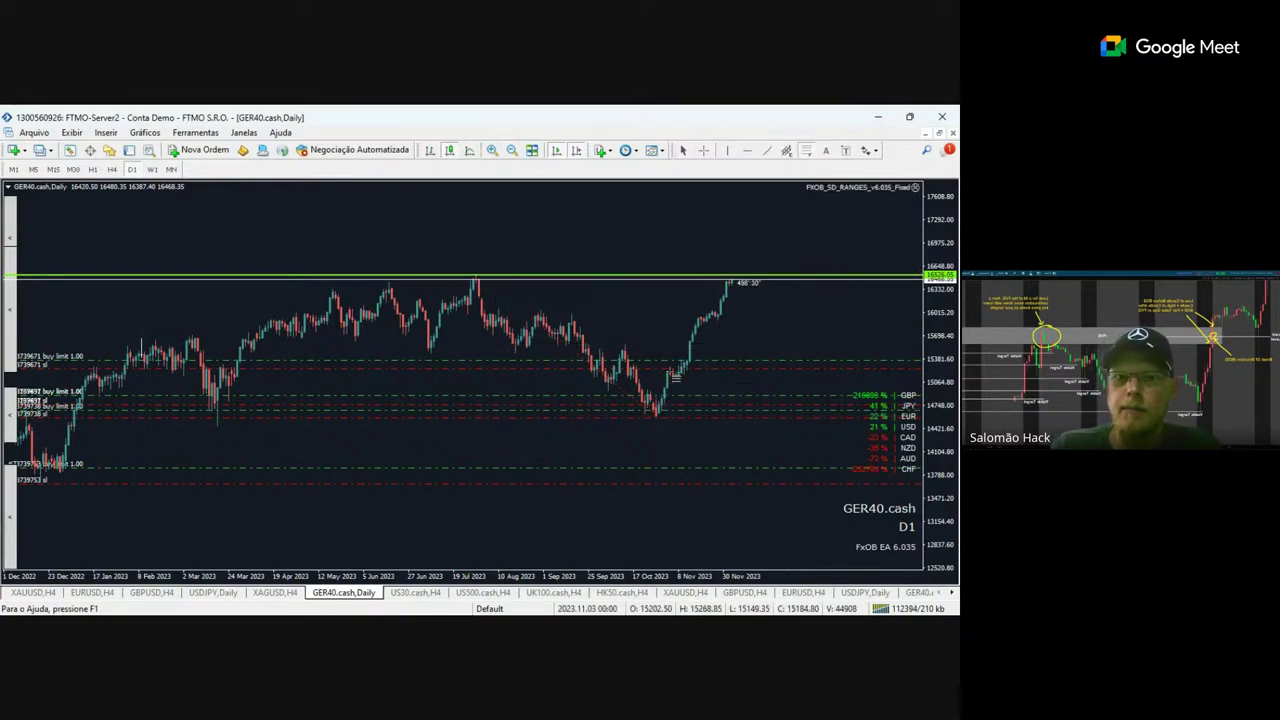
drag(676, 372, 620, 423)
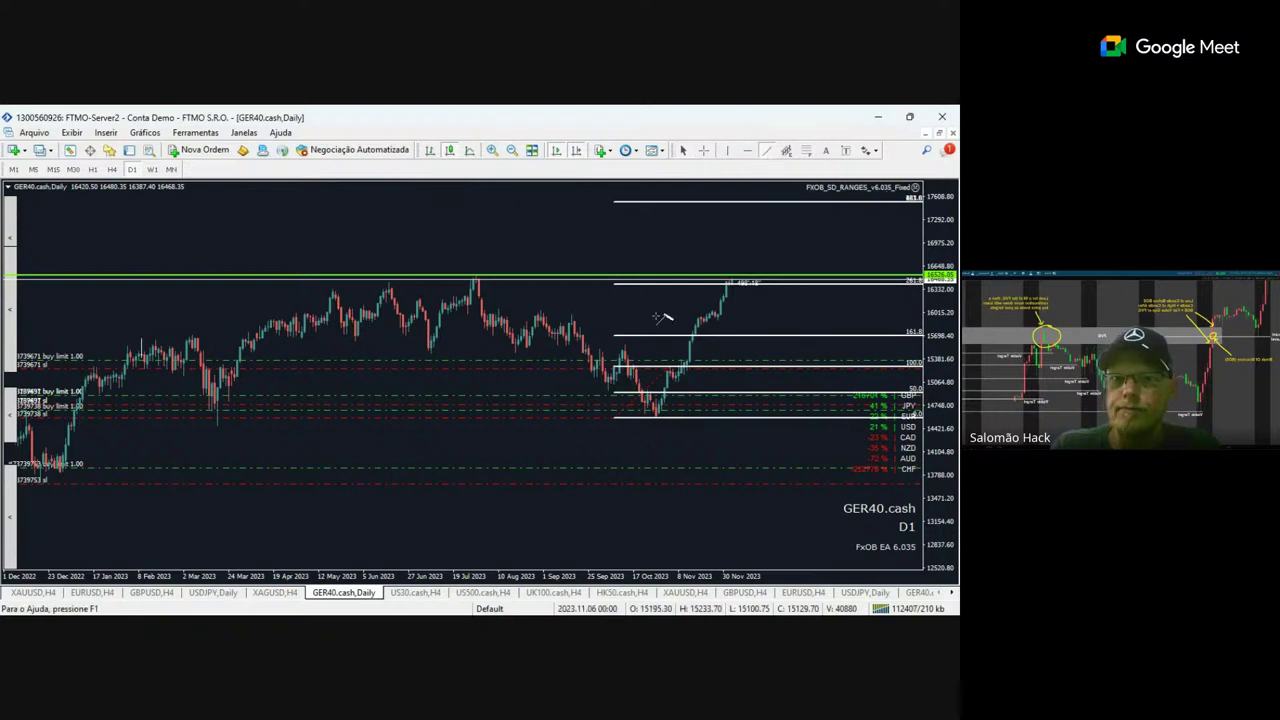
Draw two short slanted trendlines pointing at the 161.8 and 261.8 Fibonacci levels and a short horizontal one beside the topmost level.
drag(660, 317, 685, 333)
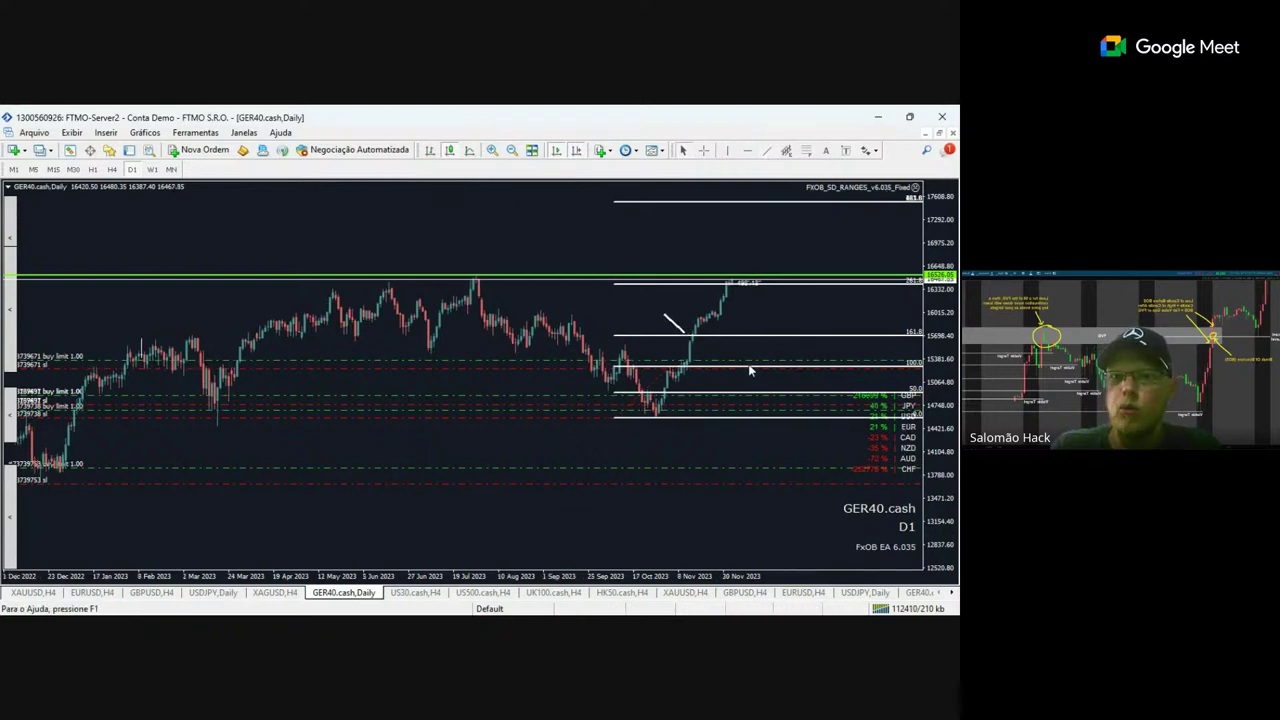
click(766, 150)
drag(656, 238, 716, 278)
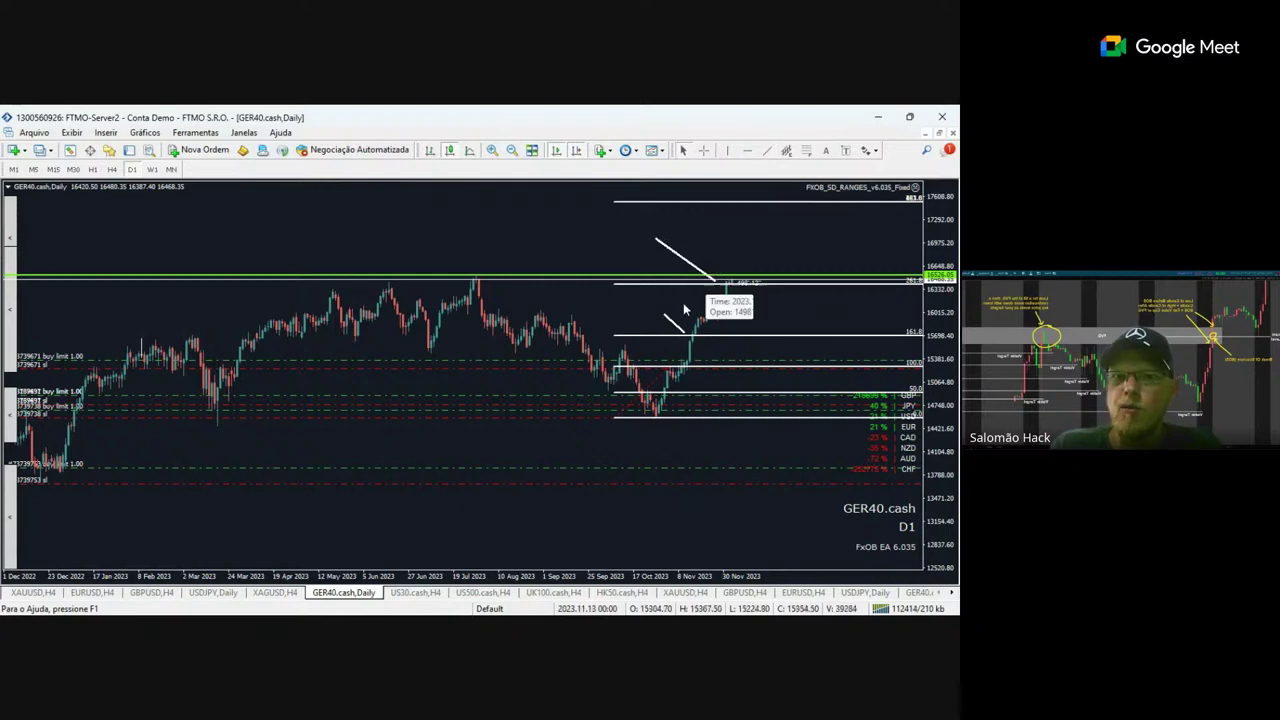
click(766, 150)
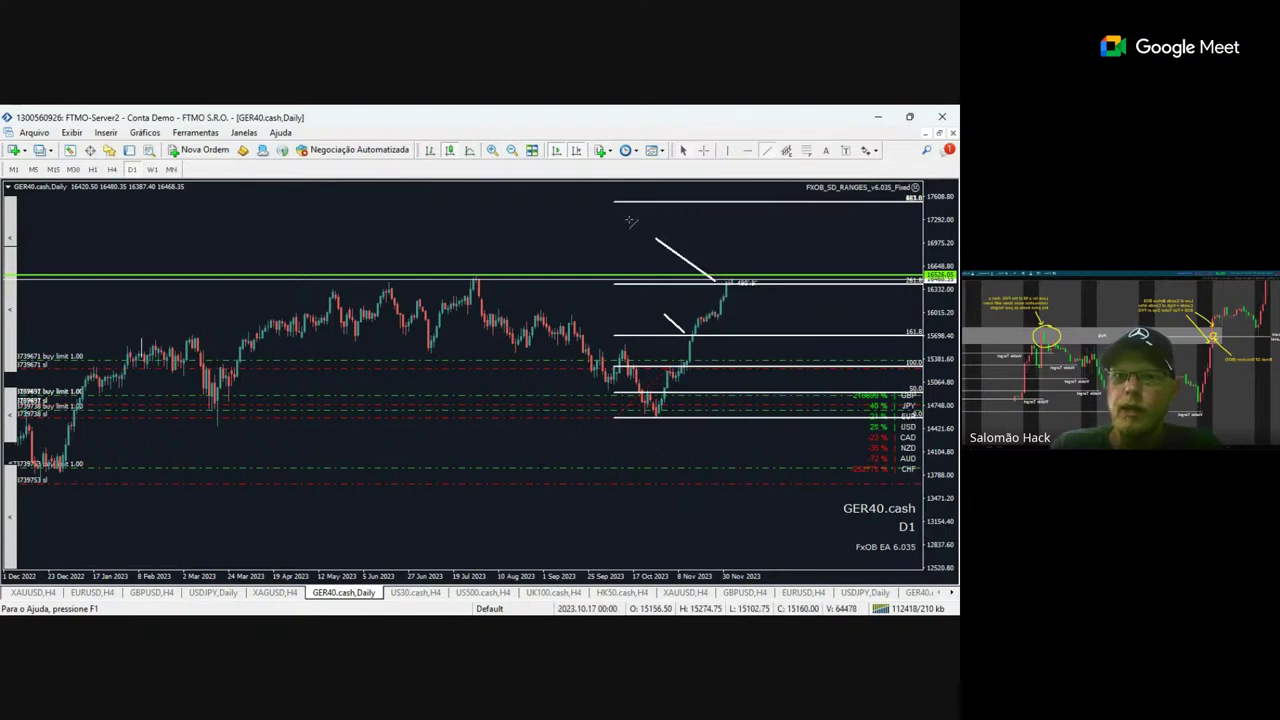
drag(540, 202, 604, 203)
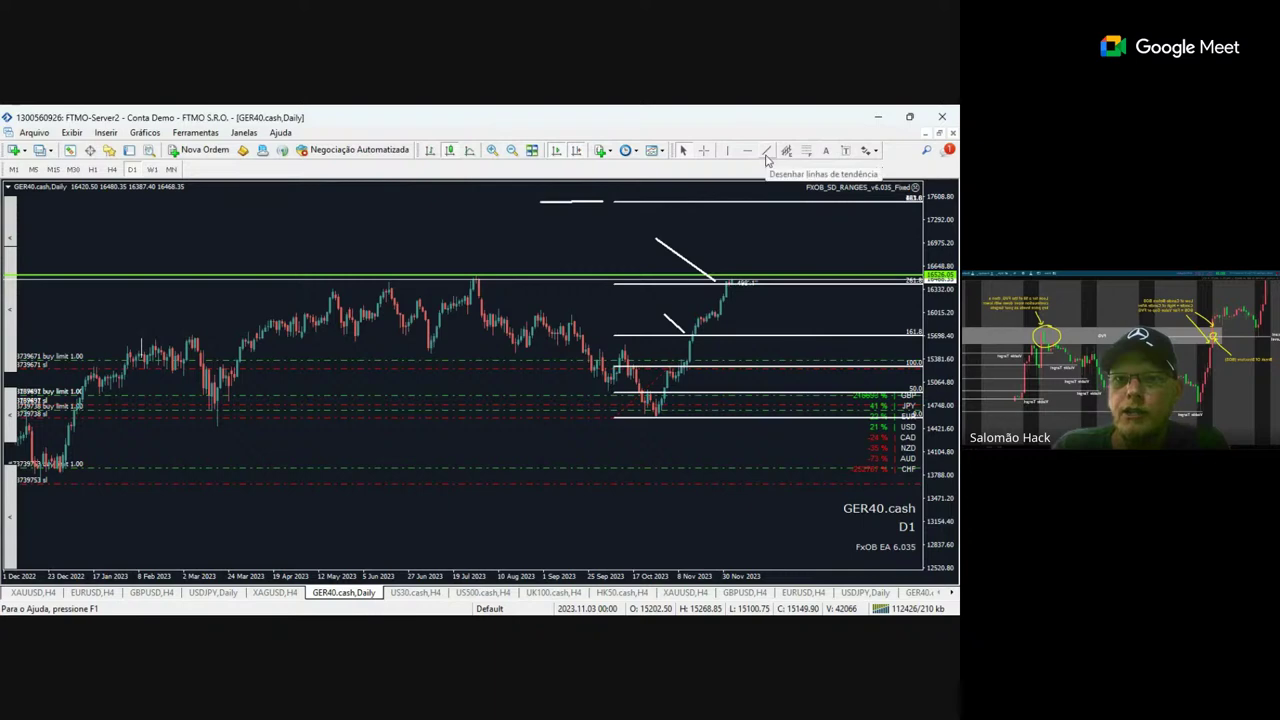
Replace the Fibonacci with one from the topmost level to the October low, and draw trendlines near its 50.0 level and towards the July high.
click(806, 150)
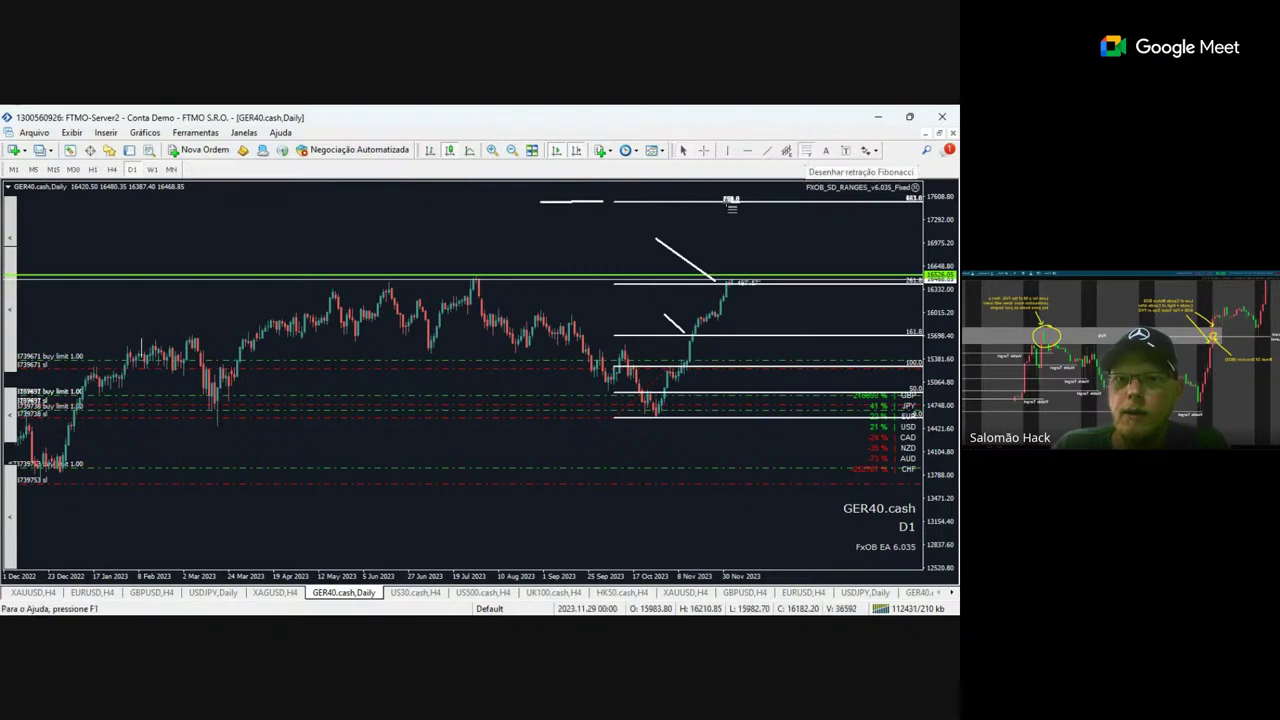
drag(728, 202, 665, 420)
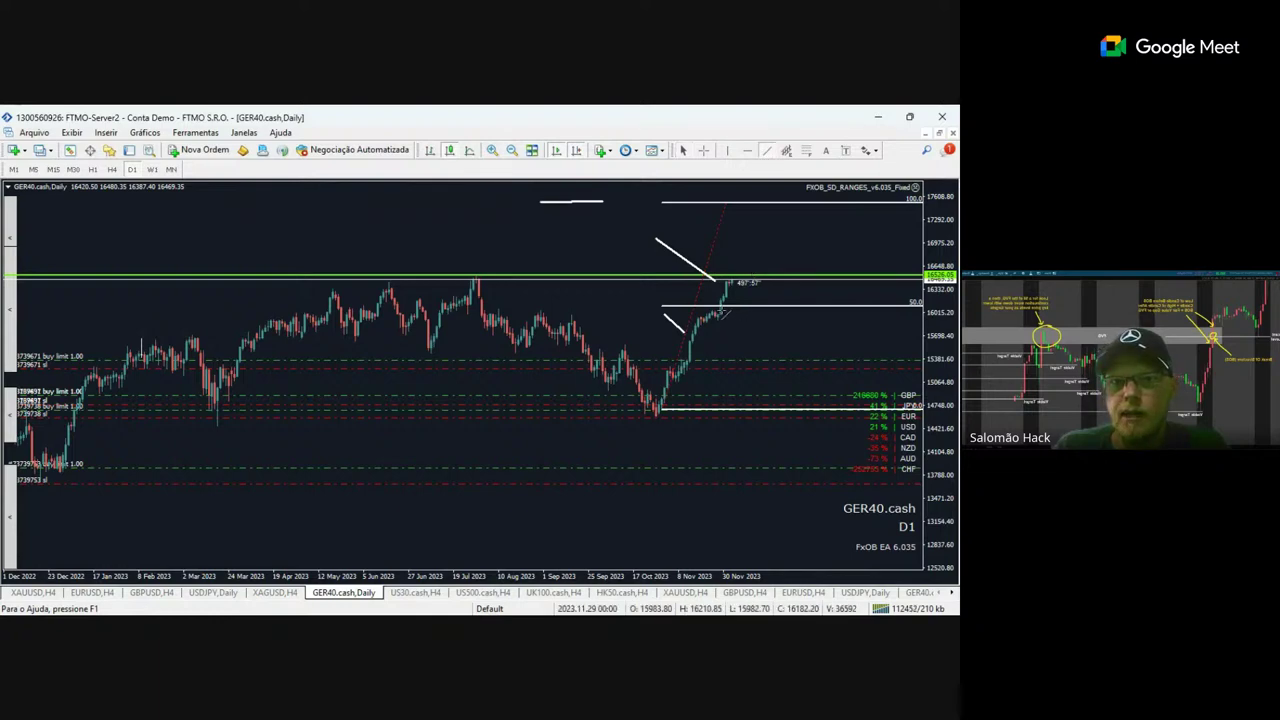
drag(723, 312, 871, 318)
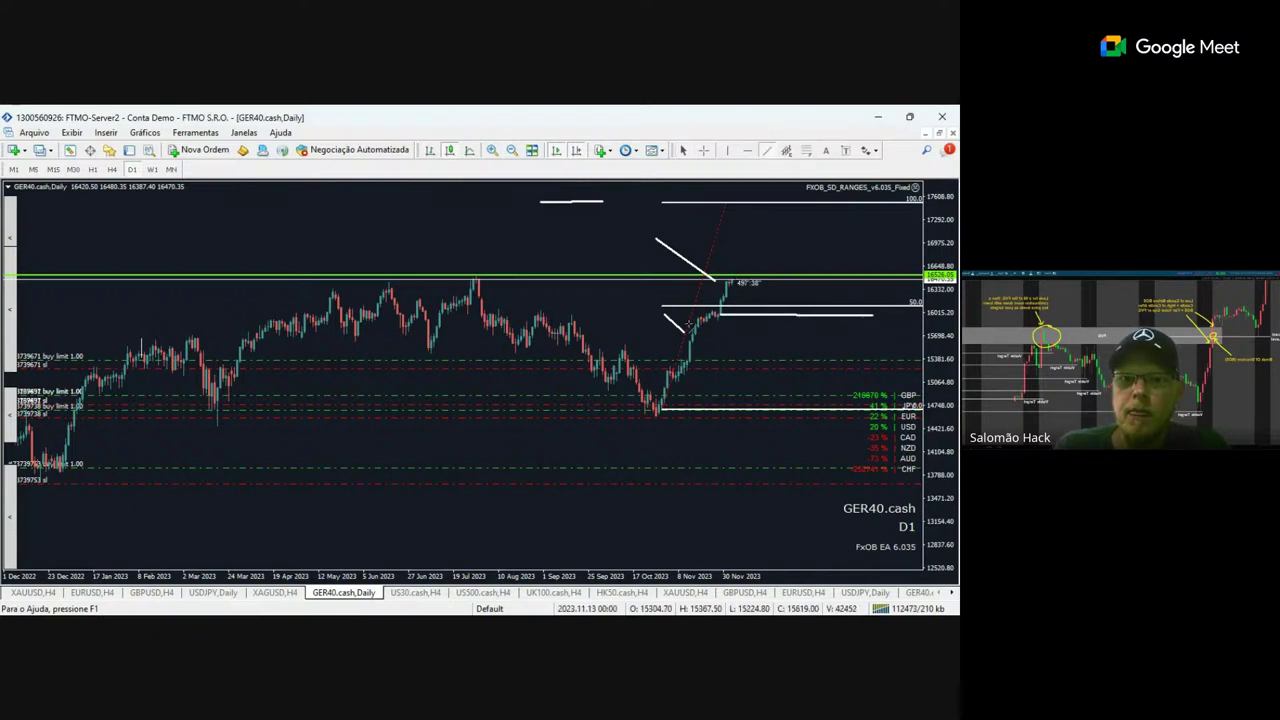
drag(496, 306, 718, 313)
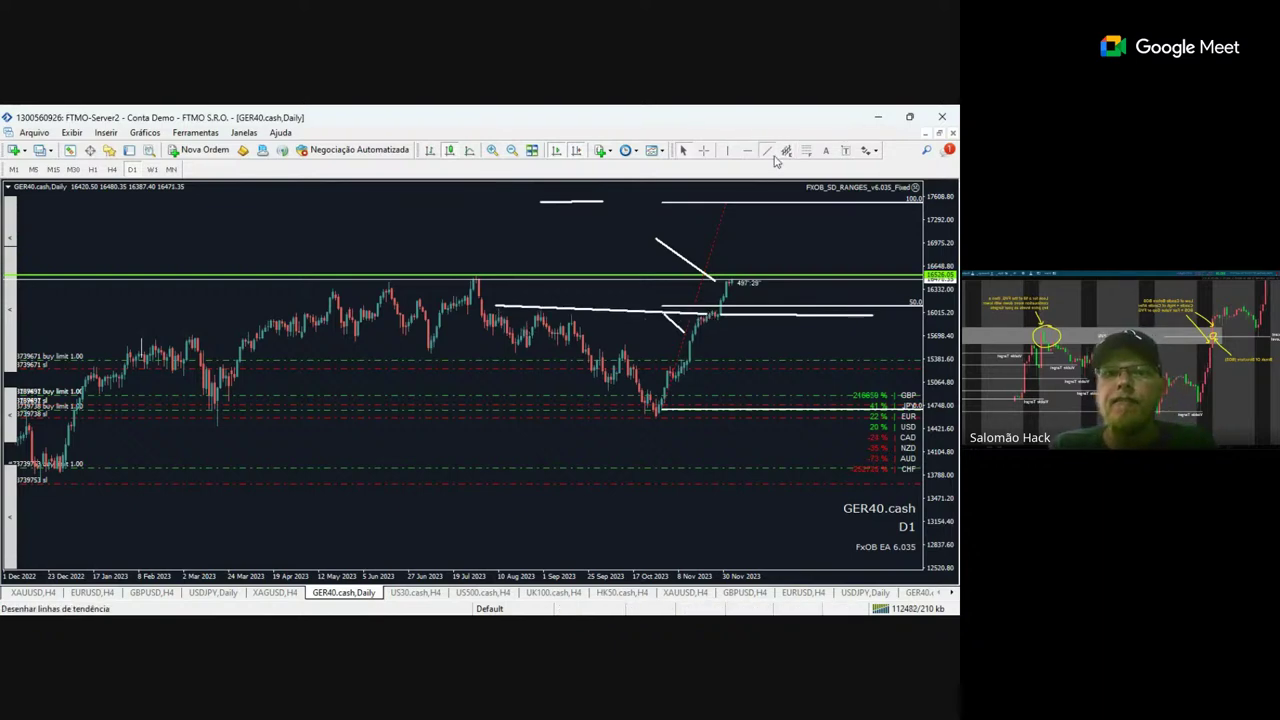
drag(532, 243, 484, 284)
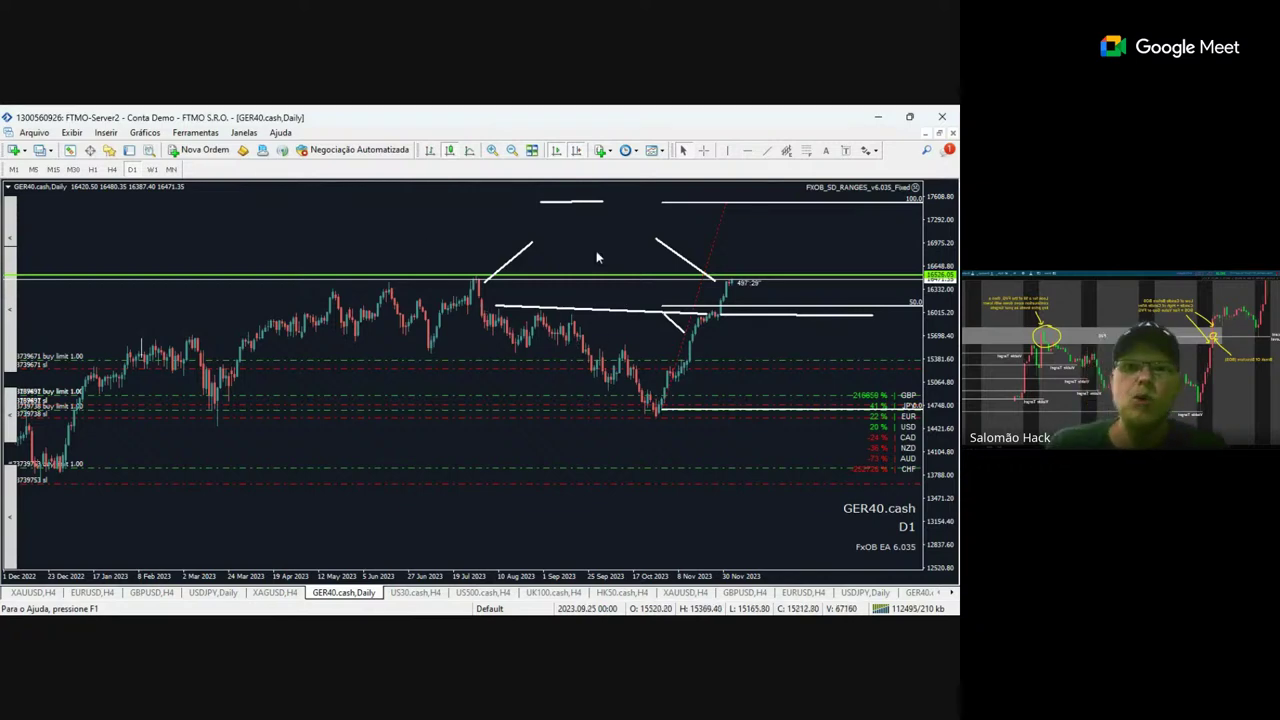
Switch to the USDJPY daily chart and draw a descending trendline below the November price and a short horizontal one at the early-September low.
click(289, 594)
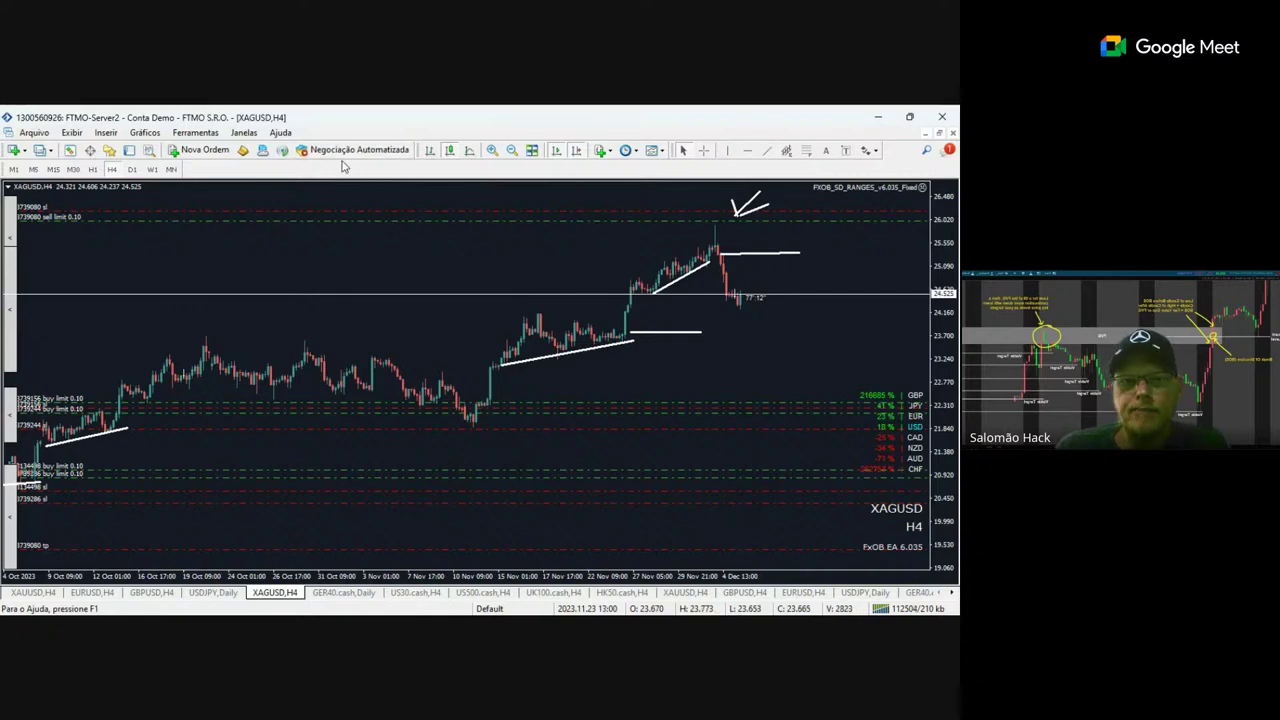
click(220, 593)
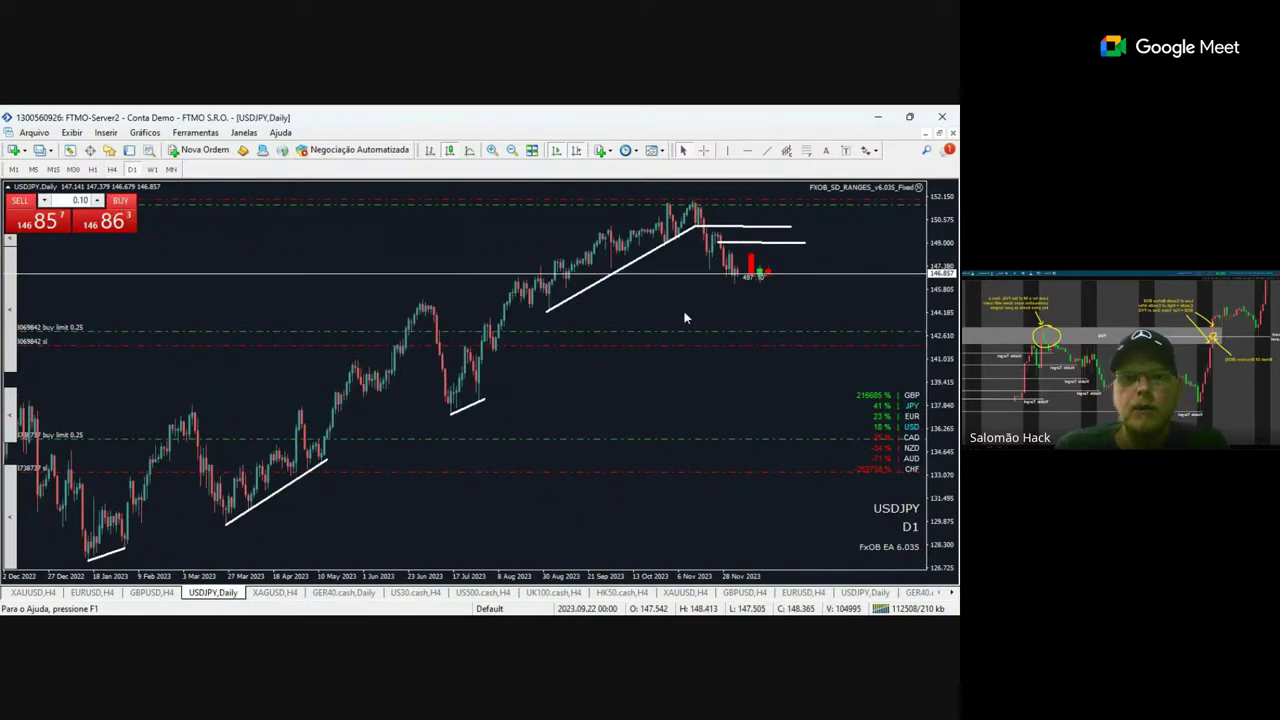
click(764, 152)
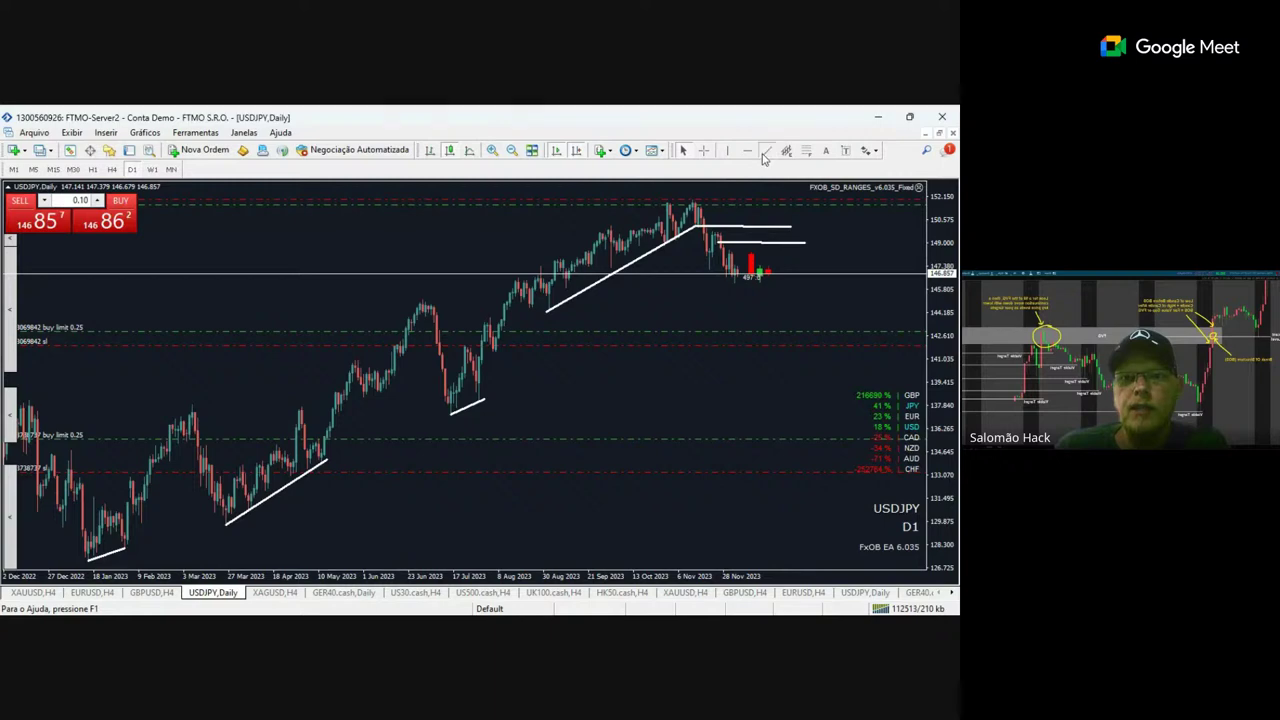
drag(781, 314, 638, 270)
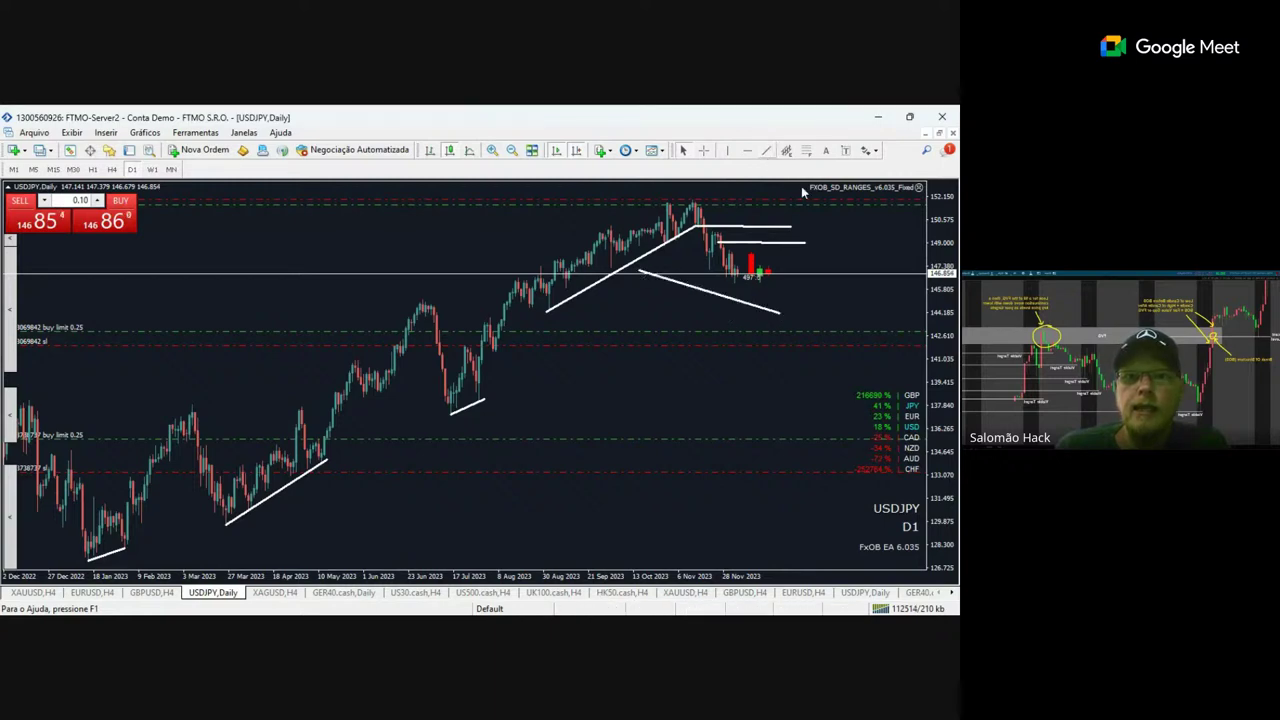
click(766, 150)
mouse_move(593, 310)
mouse_down()
mouse_move(650, 308)
mouse_move(548, 307)
mouse_up()
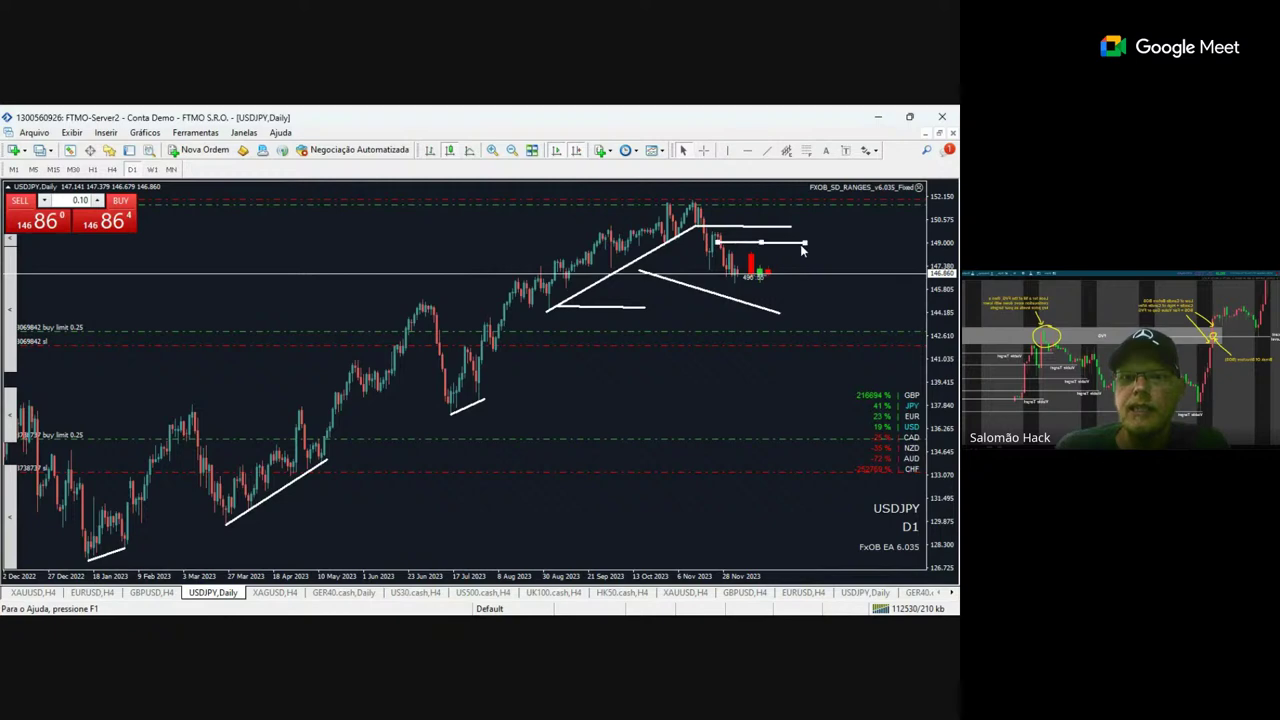
Extend the two horizontal lines beside the November USDJPY decline slightly further past the latest candles.
drag(804, 244, 811, 244)
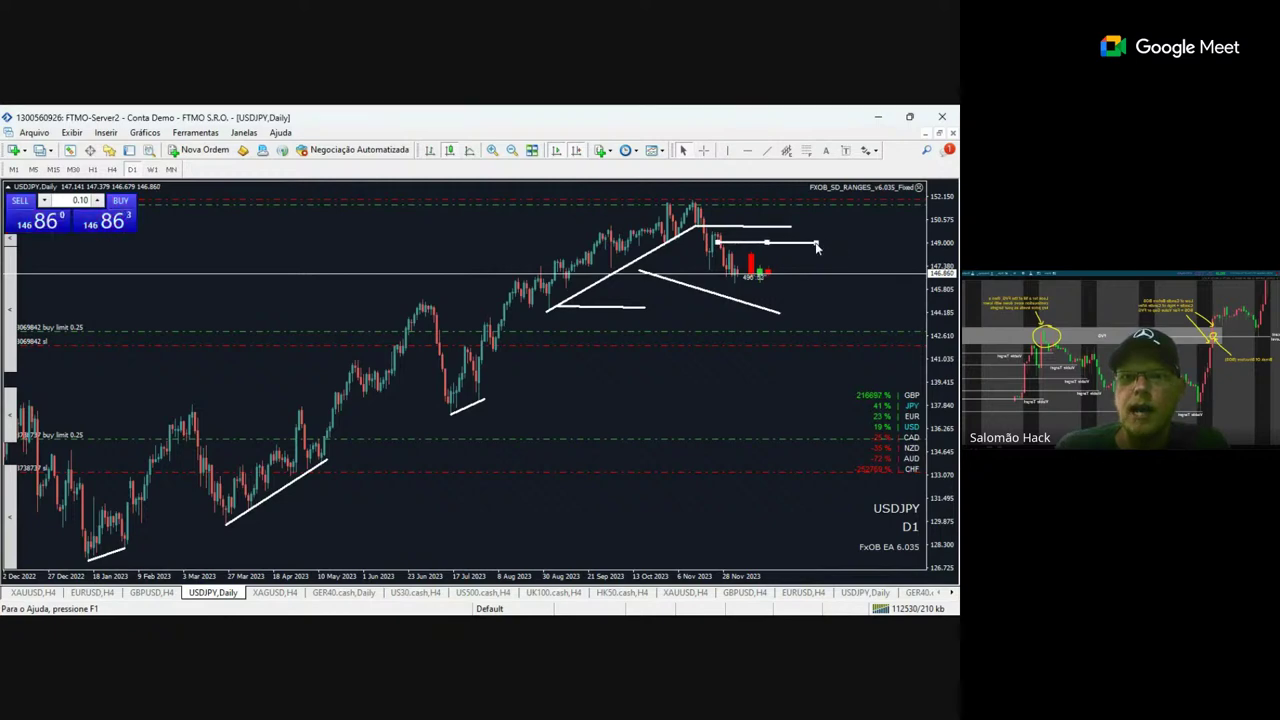
double_click(790, 229)
drag(794, 230, 814, 242)
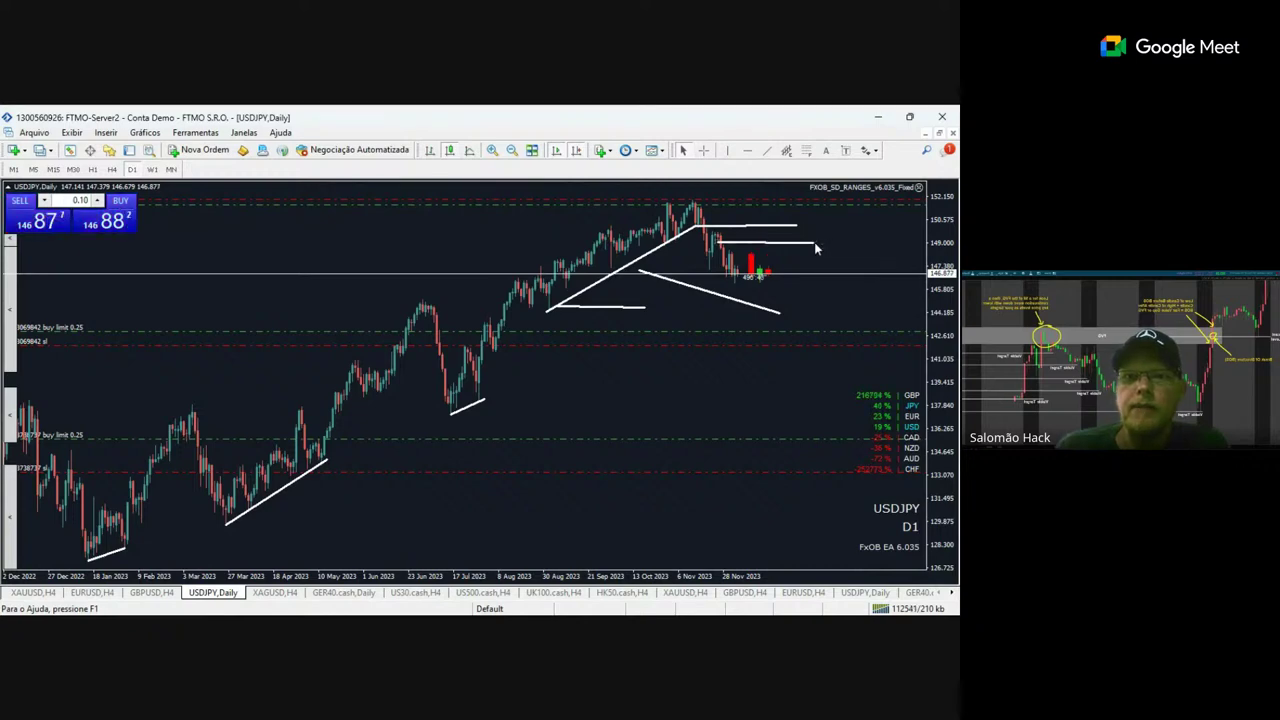
Draw a vertical line from the November horizontal line to the upper buy limit level, plus a long downward arrow towards the lower buy limit.
click(768, 152)
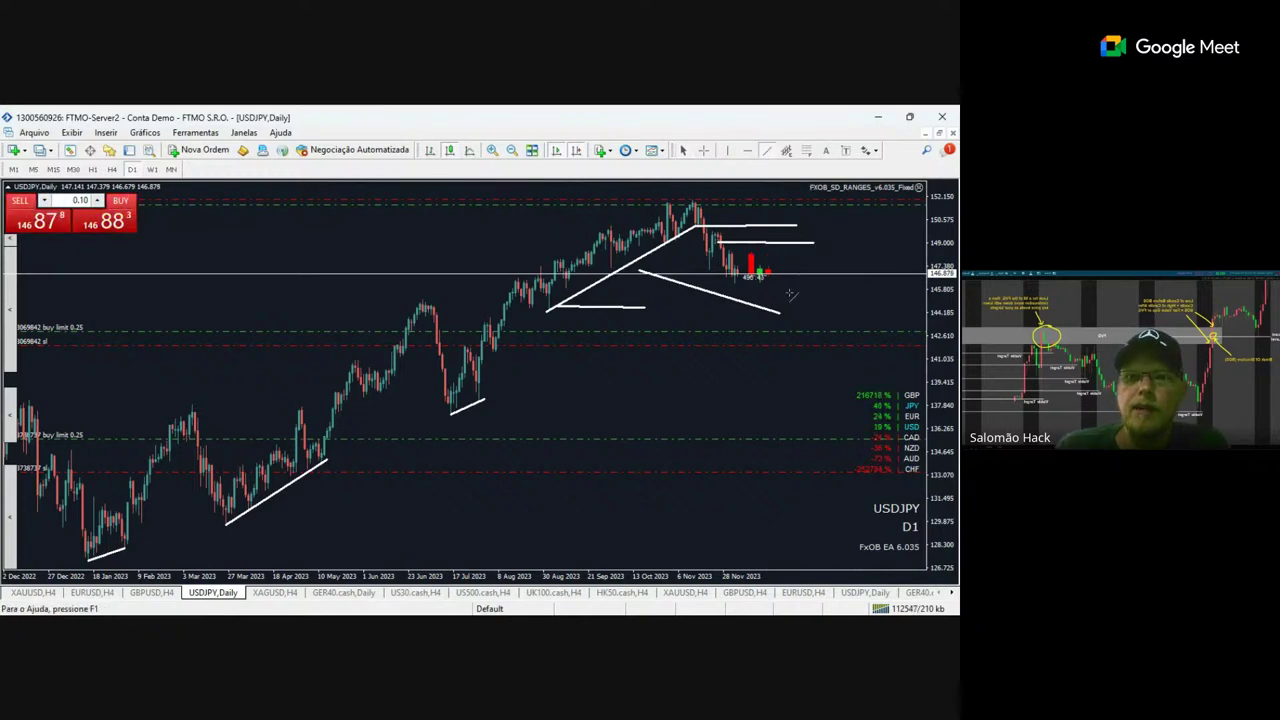
drag(647, 313, 645, 308)
drag(811, 328, 816, 251)
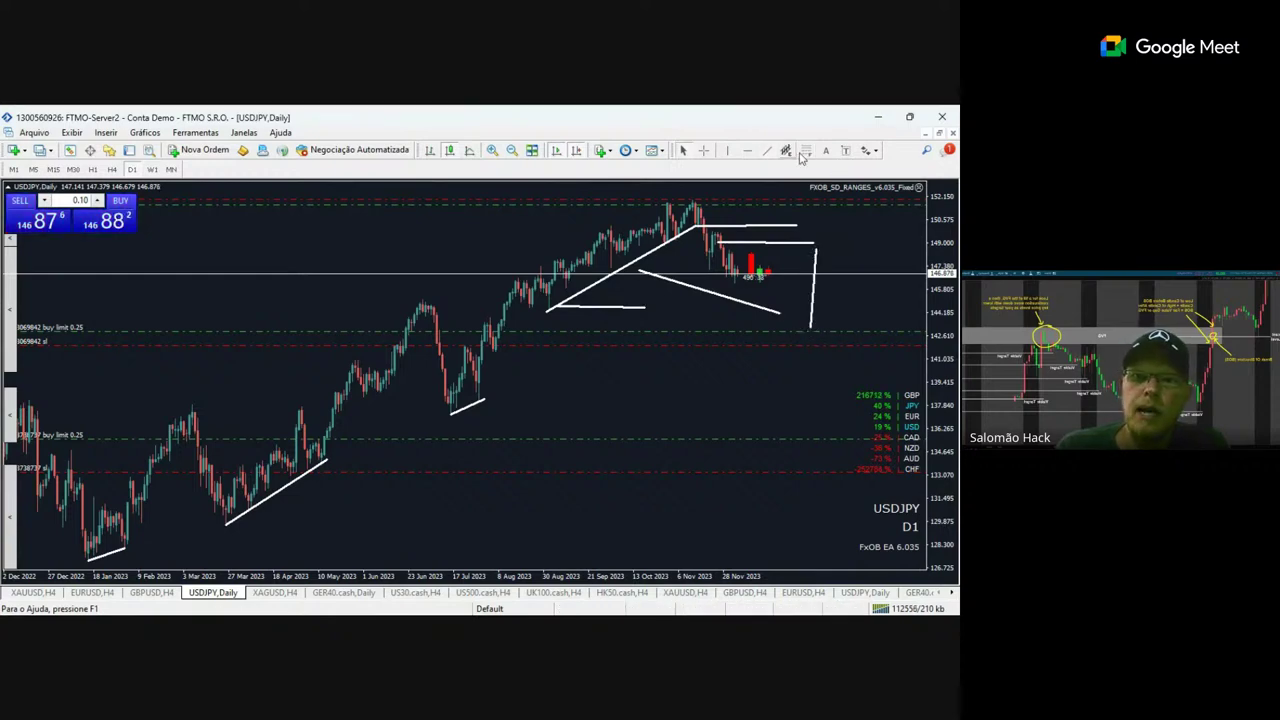
drag(806, 230, 836, 435)
Draw near-horizontal trendlines across the start of the downward arrow and at its tip near the lower buy limit.
click(768, 152)
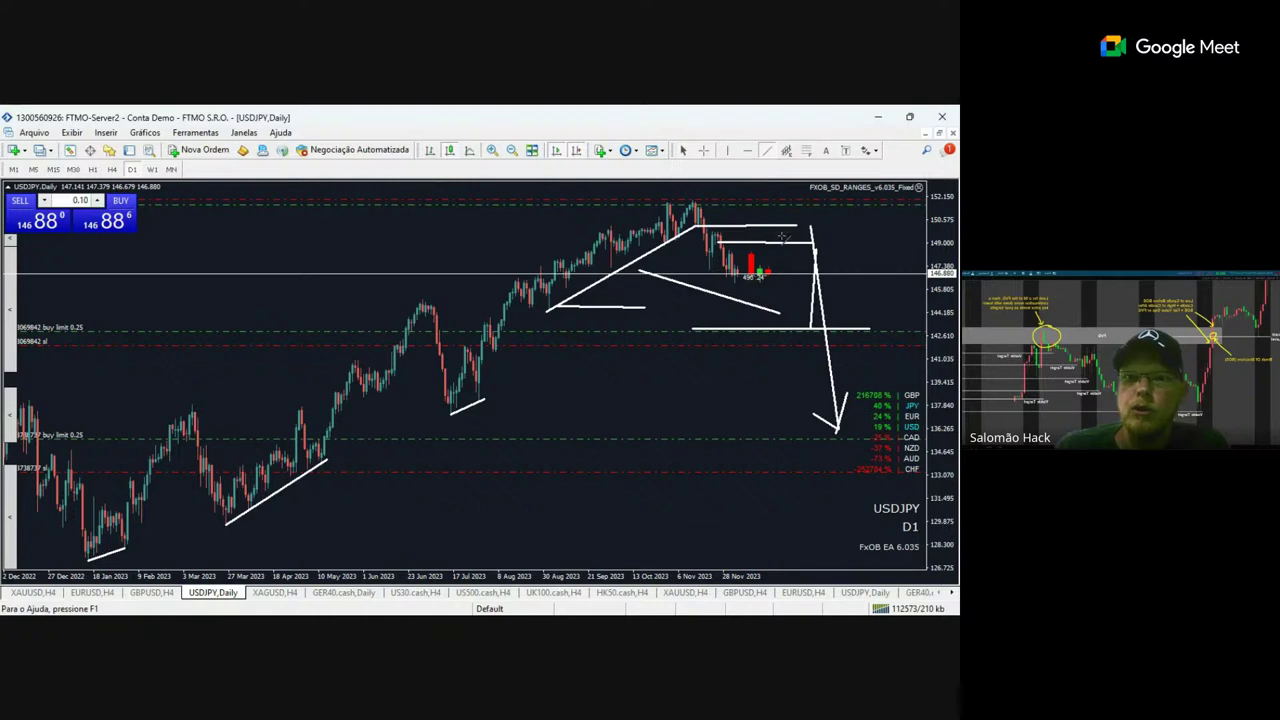
drag(895, 244, 910, 232)
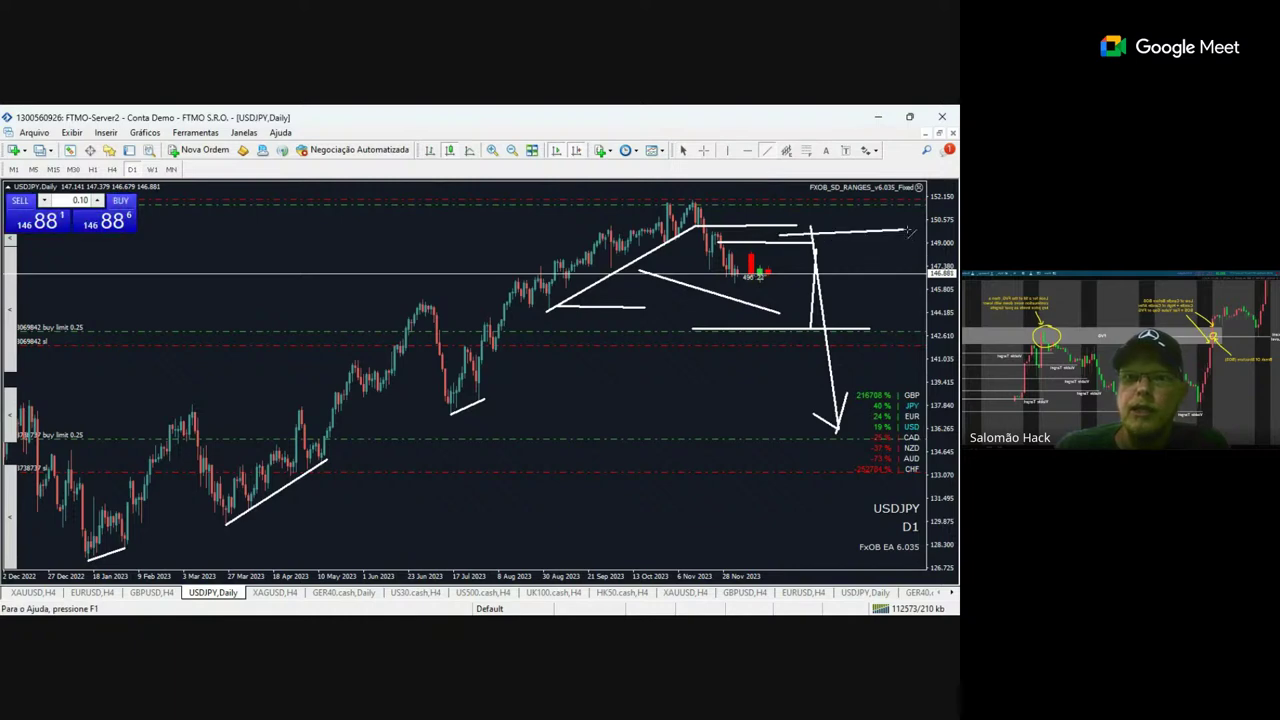
click(766, 150)
drag(866, 437, 692, 433)
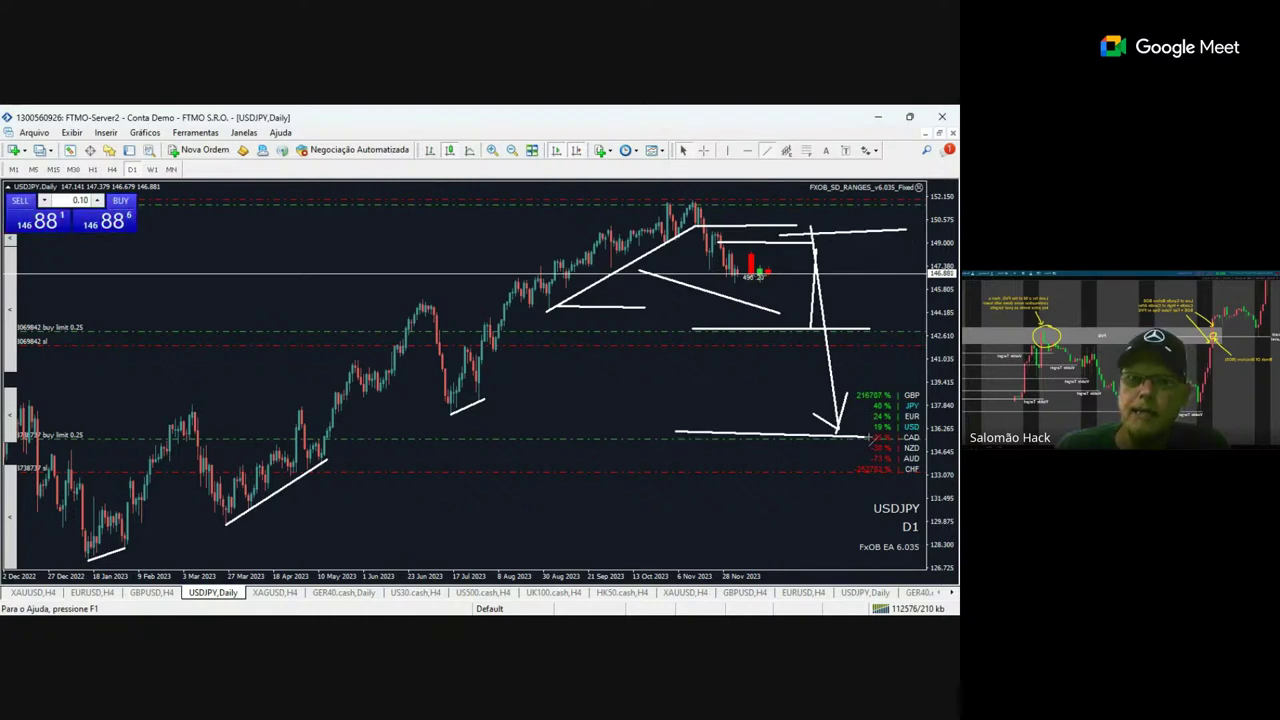
Draw a long ascending trendline from the January 2023 low along the USDJPY swing lows past the latest candles.
click(766, 150)
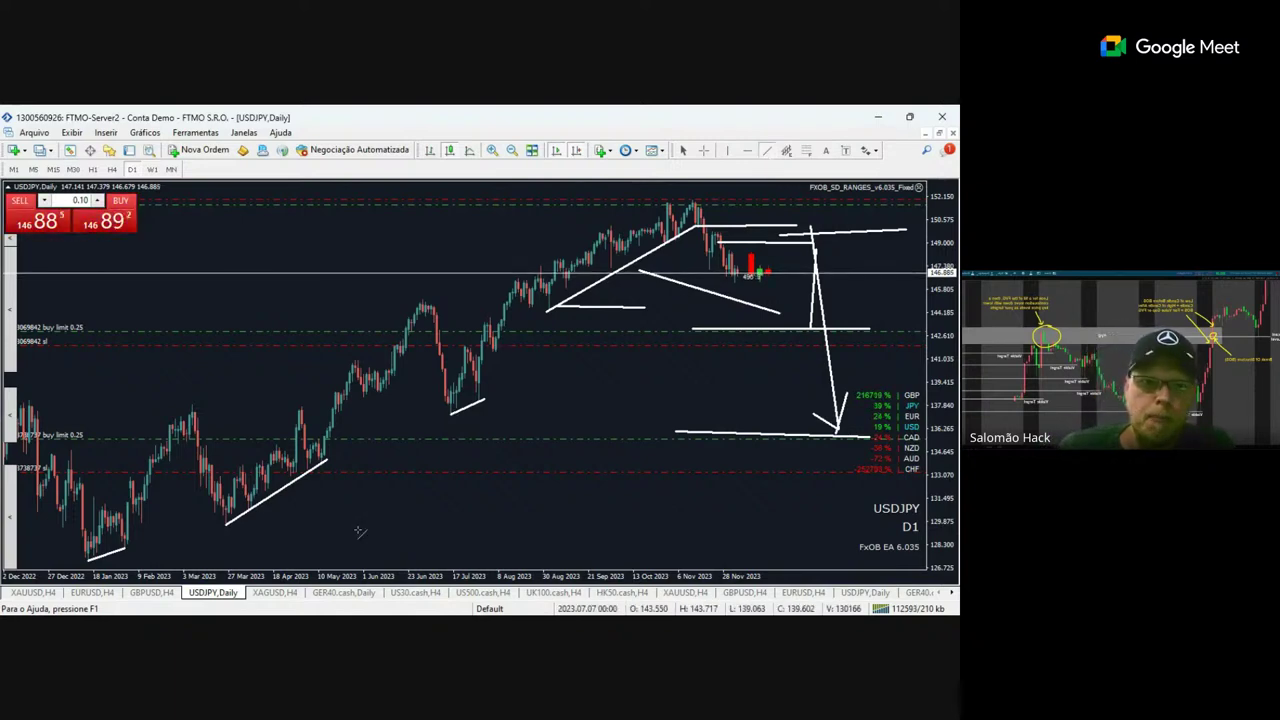
drag(88, 560, 370, 475)
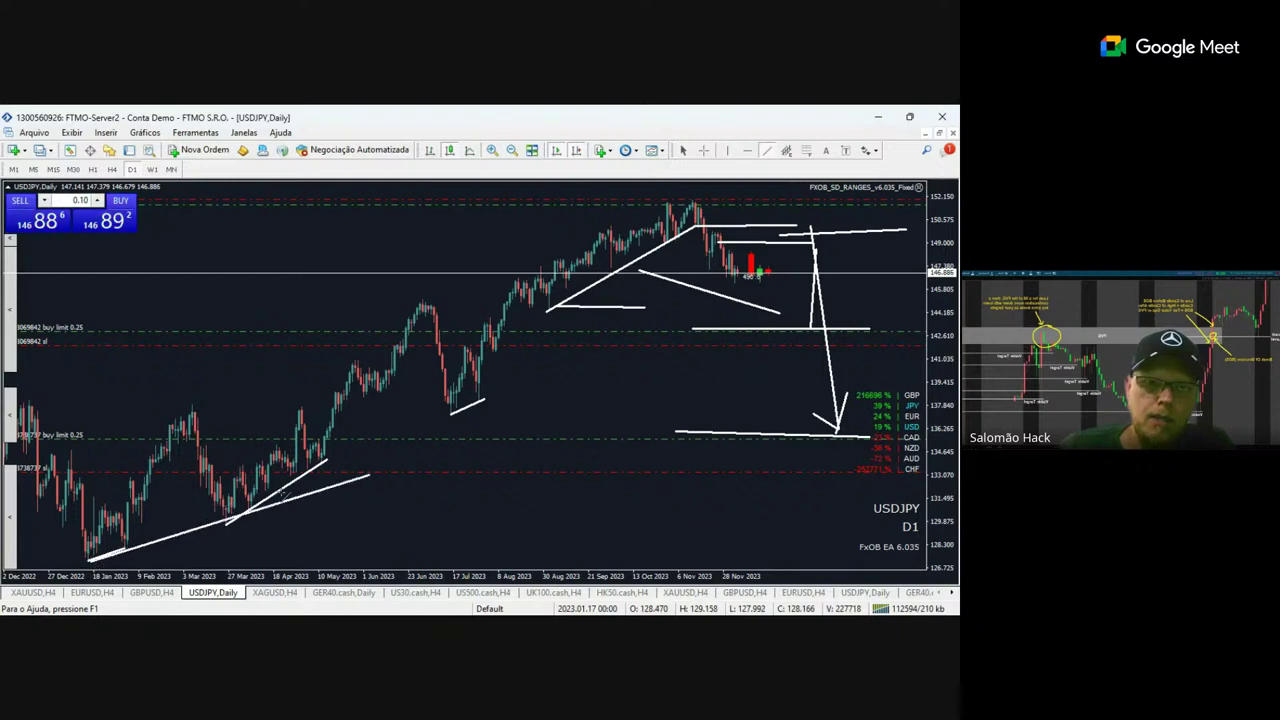
drag(283, 495, 818, 250)
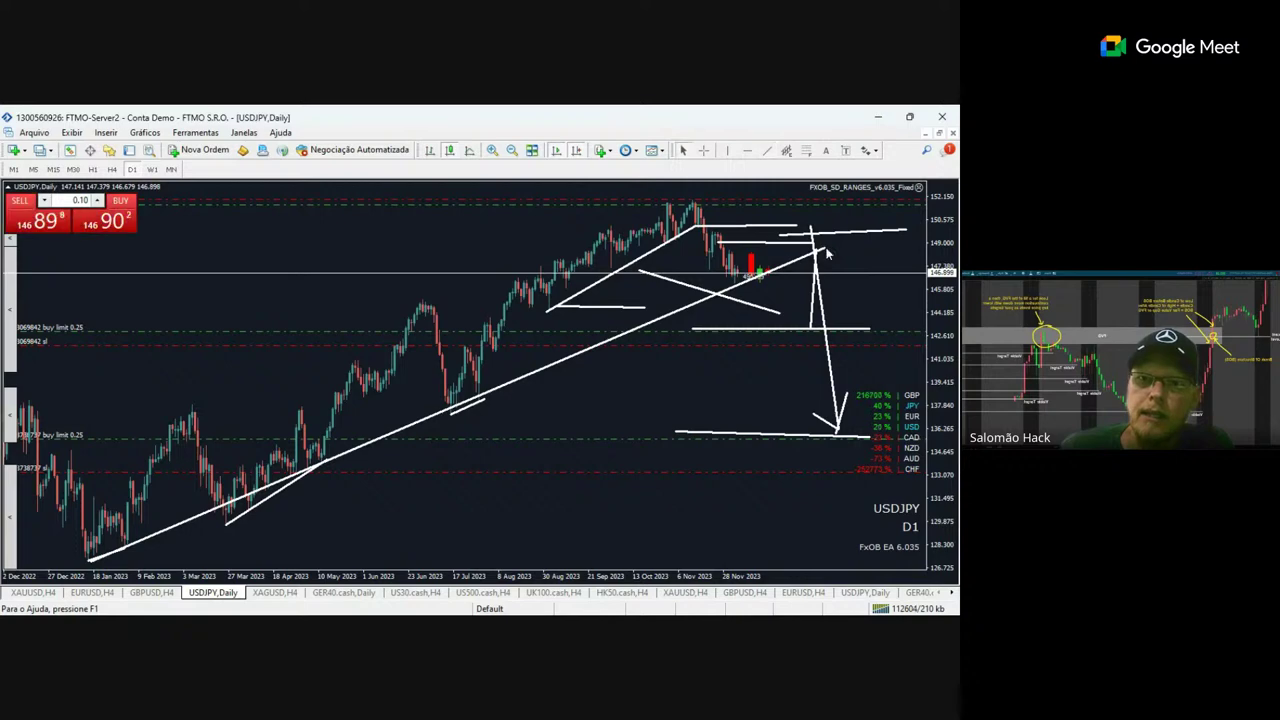
Clear the drawn lines from the USDJPY daily chart and hide its period separators.
click(112, 169)
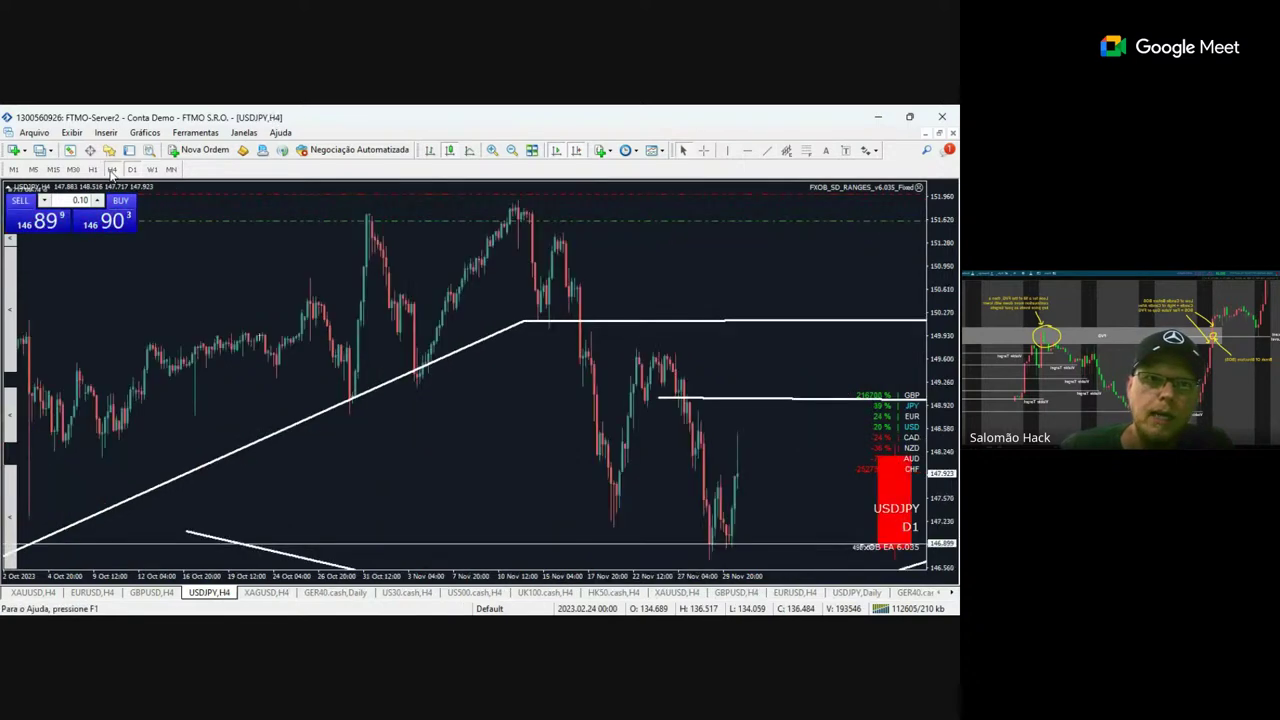
click(131, 169)
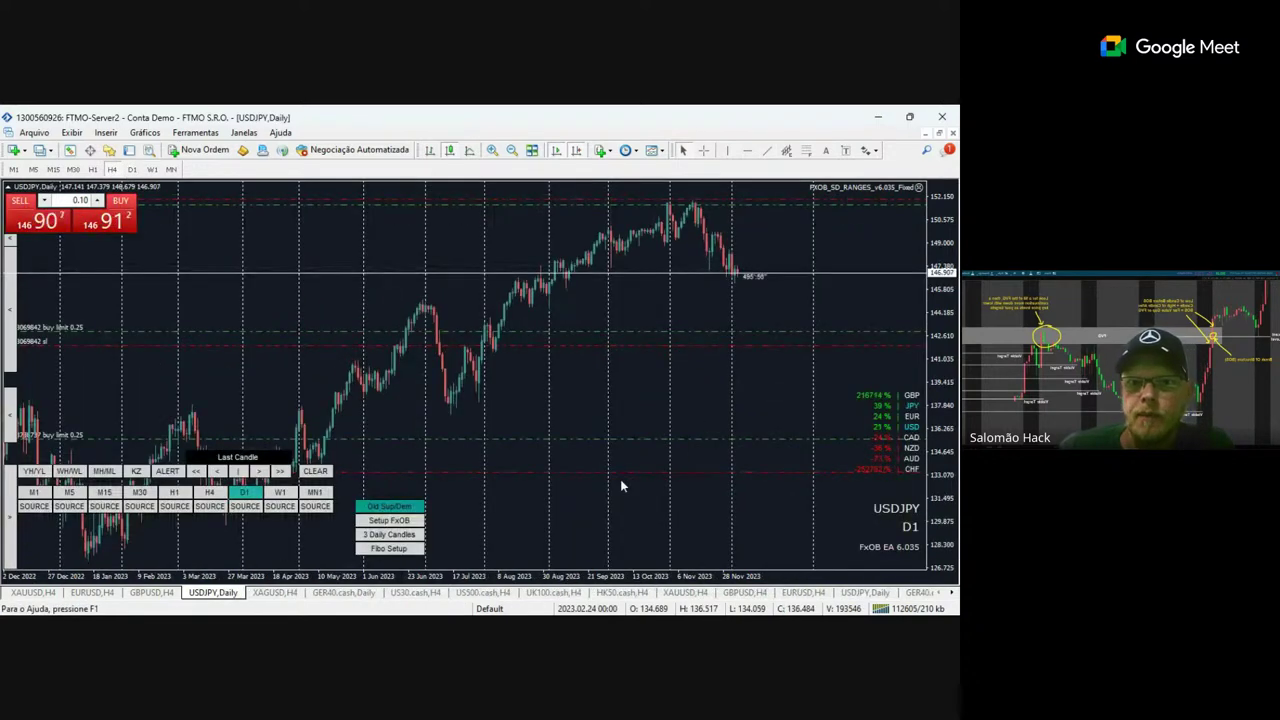
key(F8)
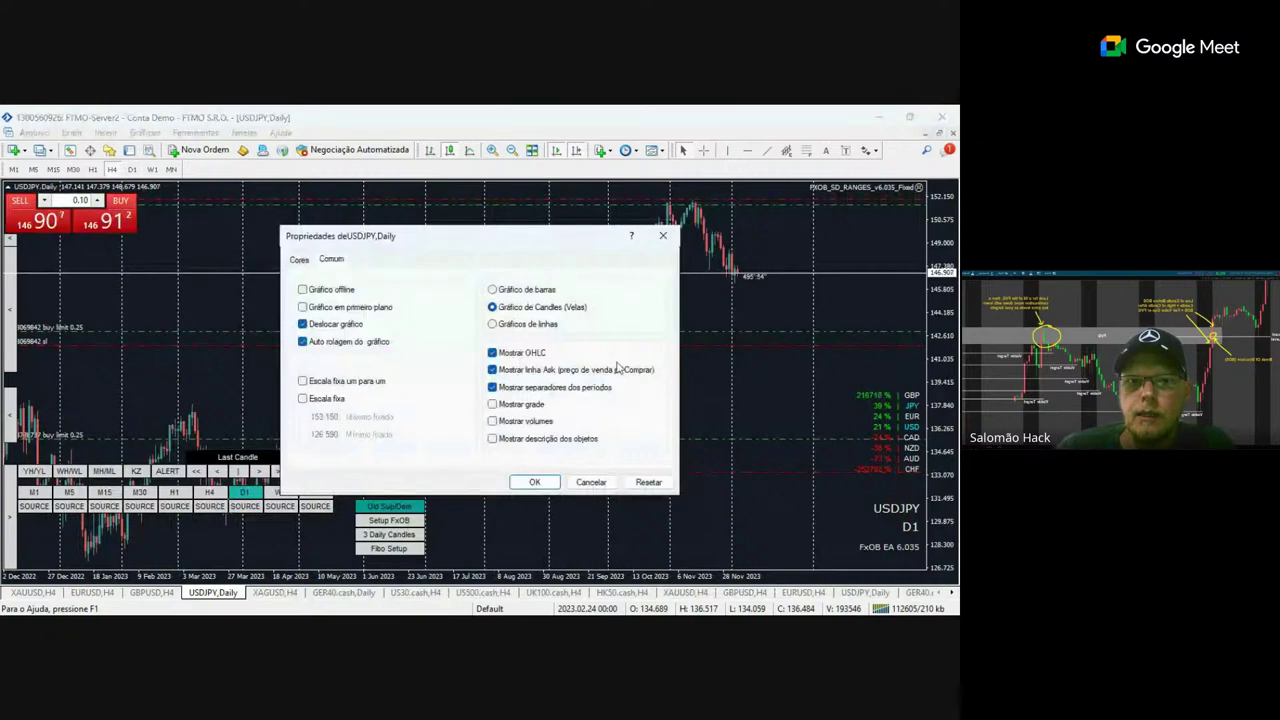
click(534, 482)
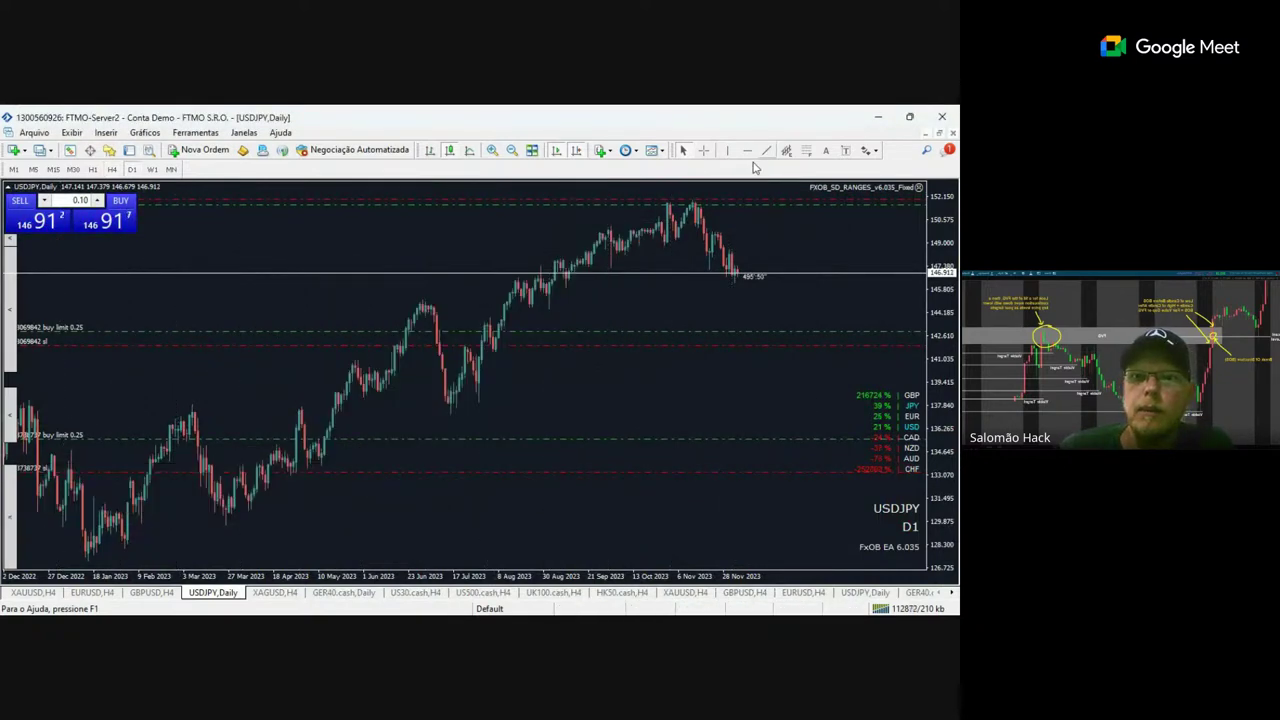
Draw an ascending trendline from the late-March 2023 low past the latest USDJPY candle, and a short horizontal line near 149.000 at late November.
drag(88, 557, 850, 249)
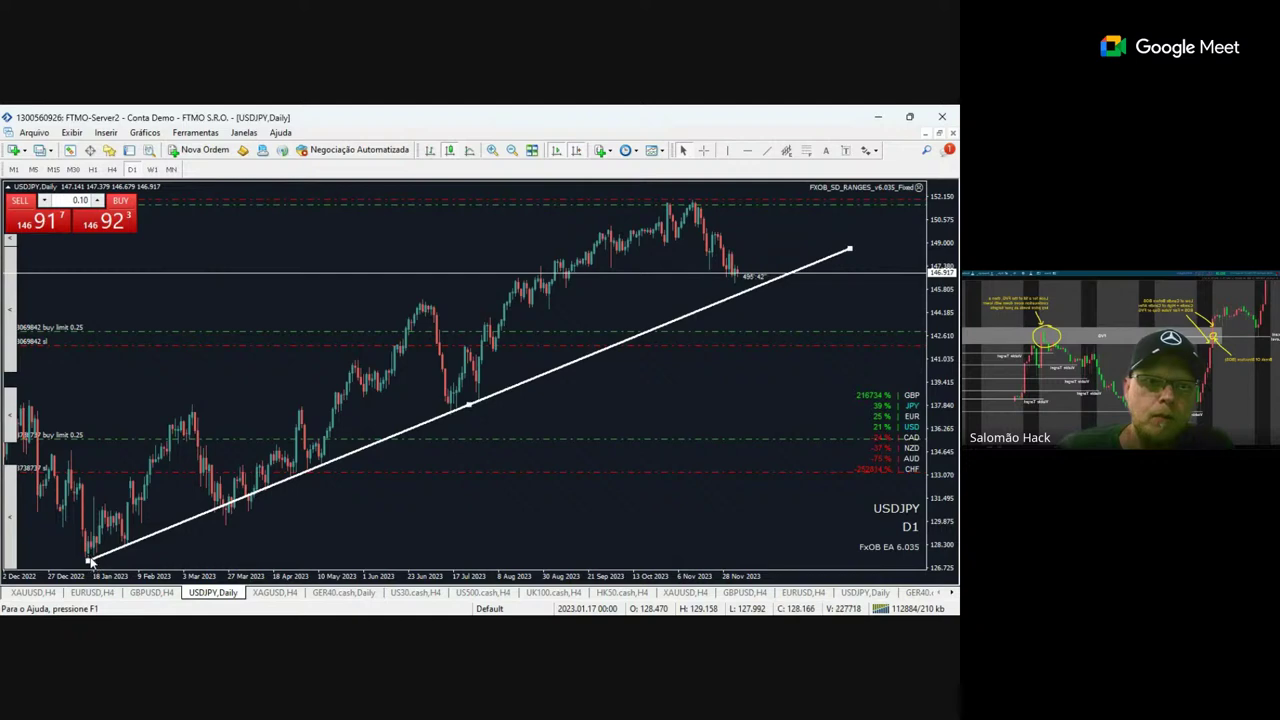
drag(88, 562, 226, 524)
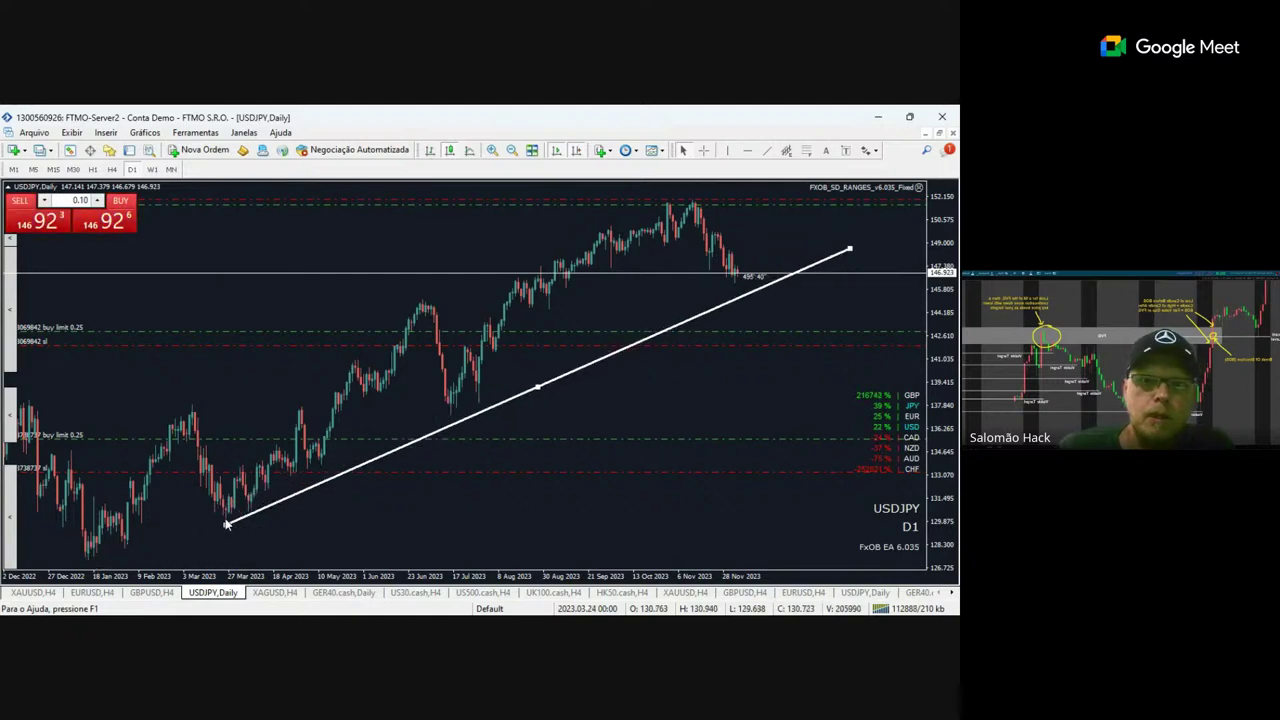
drag(853, 252, 843, 233)
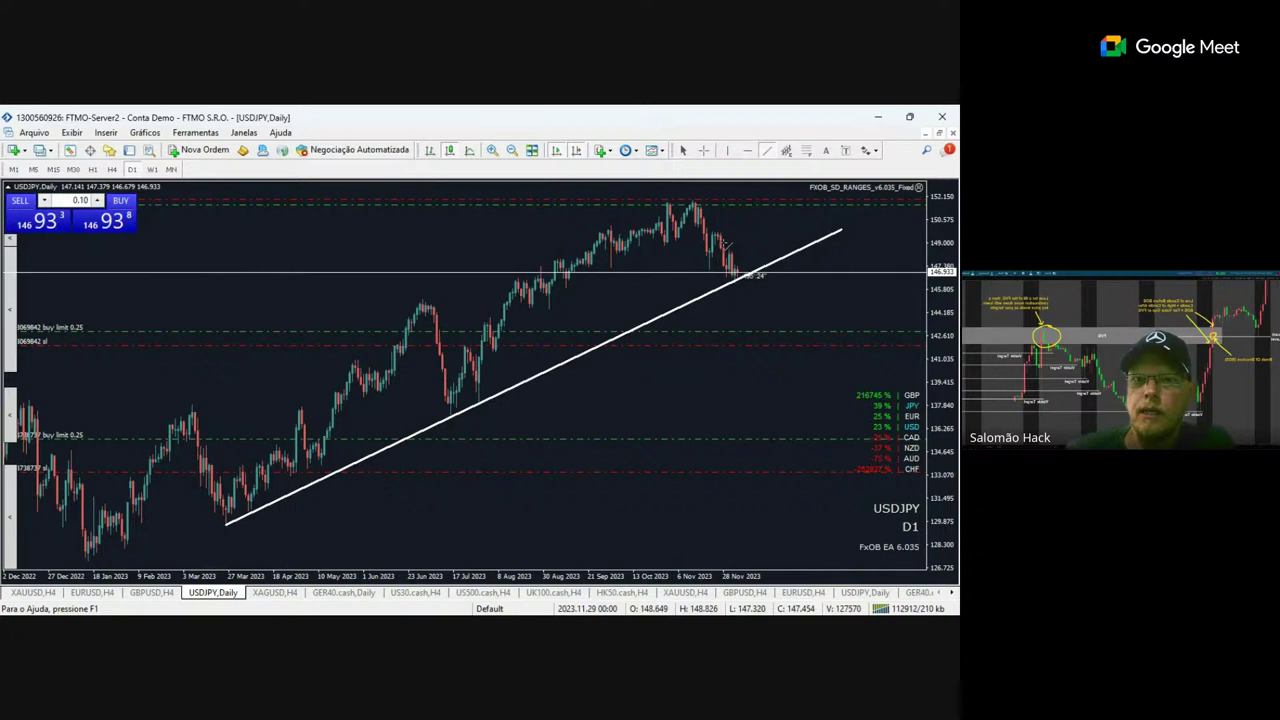
drag(724, 243, 806, 243)
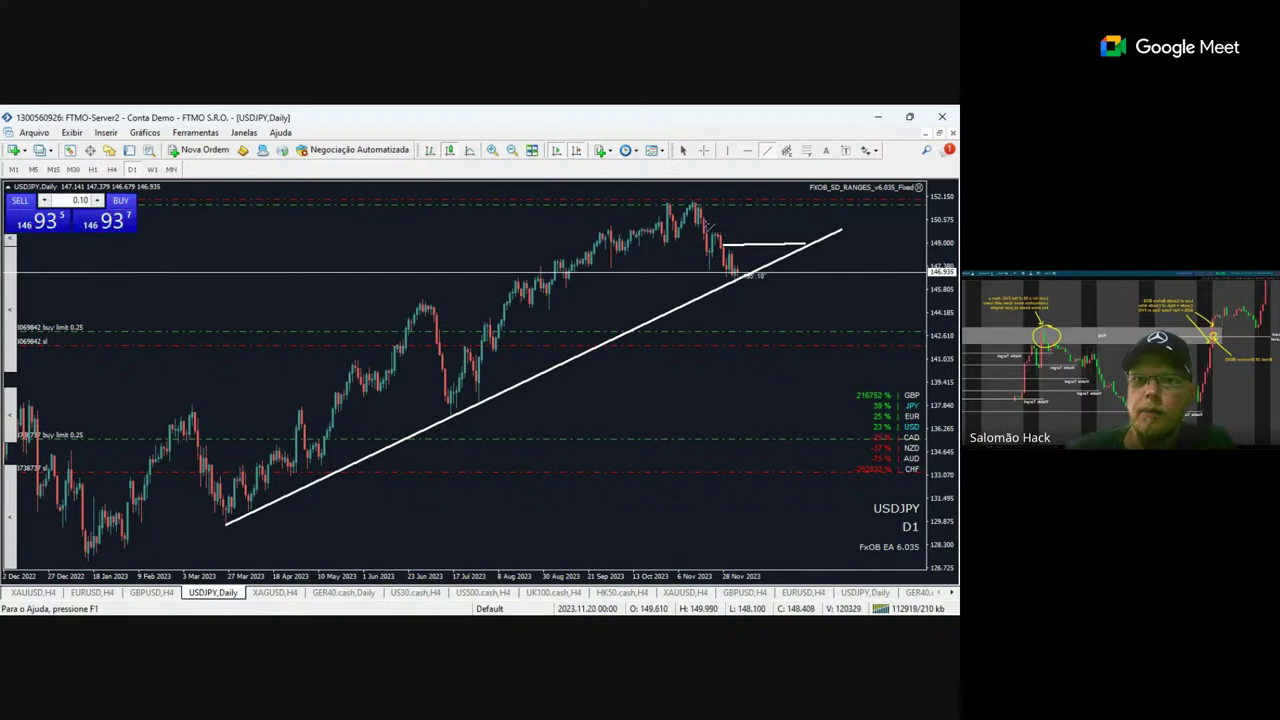
Draw a short near-horizontal line near 150.000 from the mid-November swing and level its free end.
drag(764, 226, 797, 225)
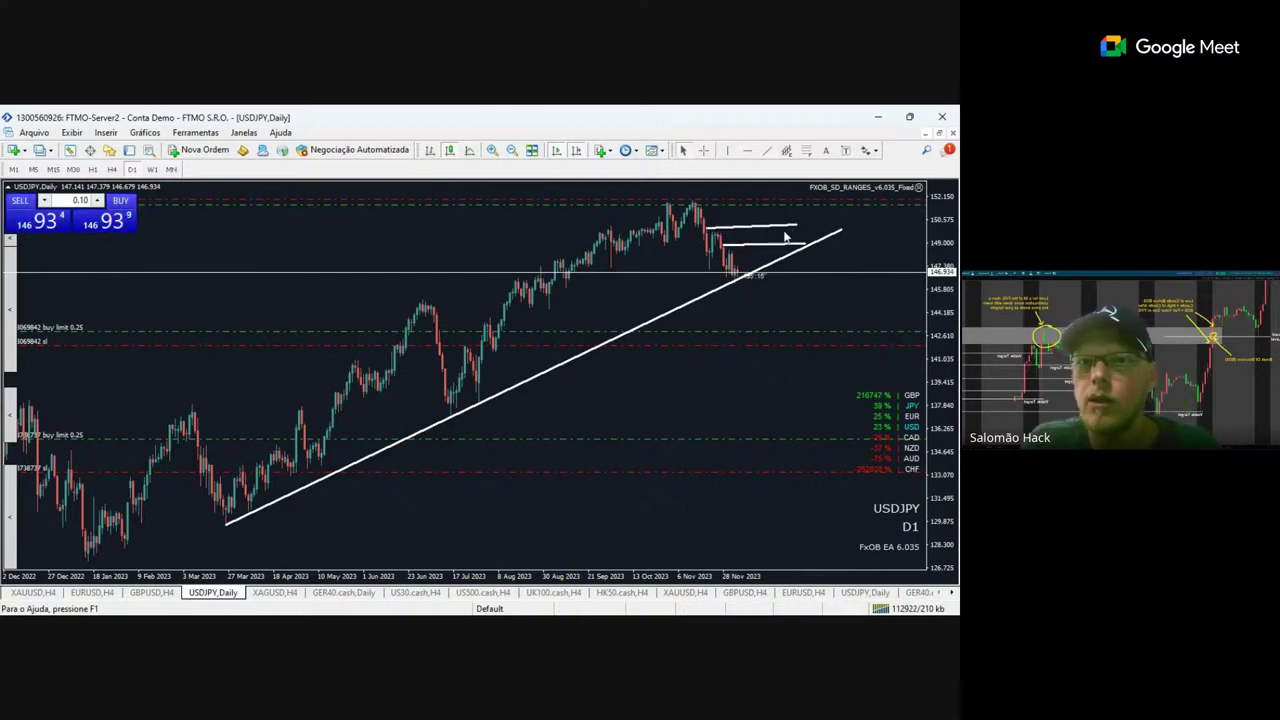
drag(796, 228, 796, 232)
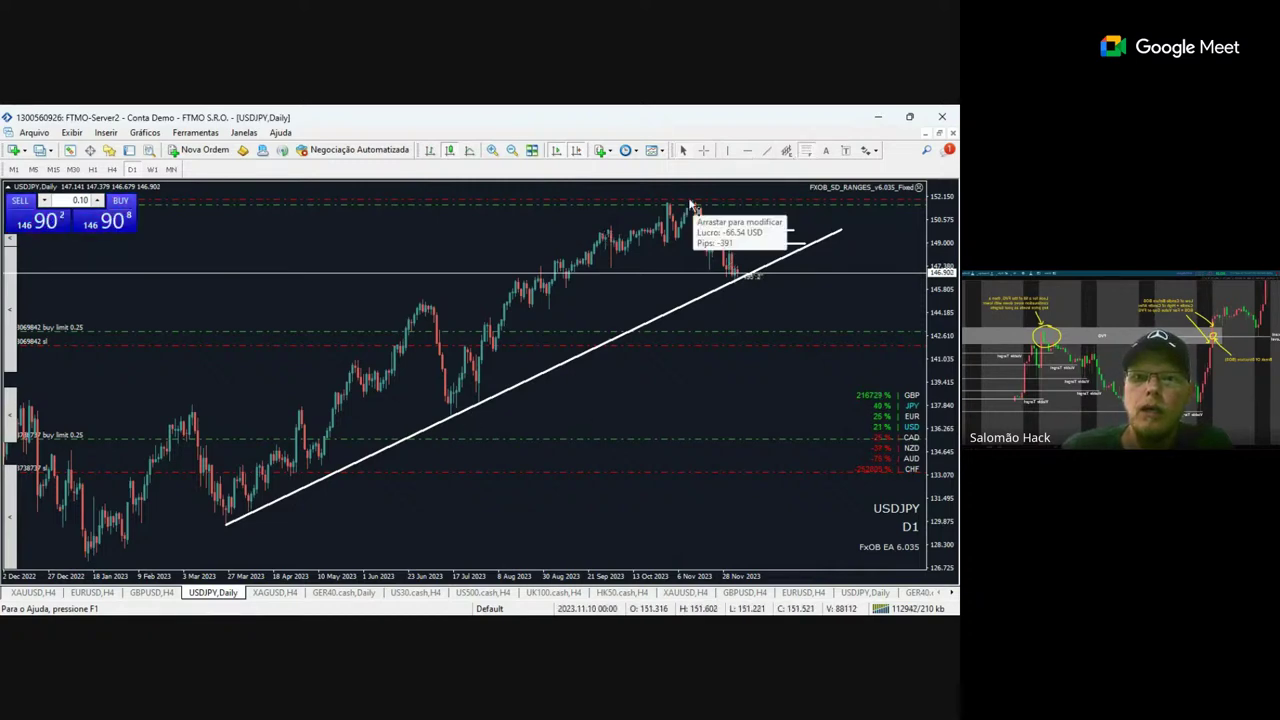
Place a Fibonacci projection over the USDJPY swing between the January 2023 low and the early-March high.
mouse_move(692, 204)
mouse_down()
mouse_move(457, 366)
mouse_move(451, 412)
mouse_up()
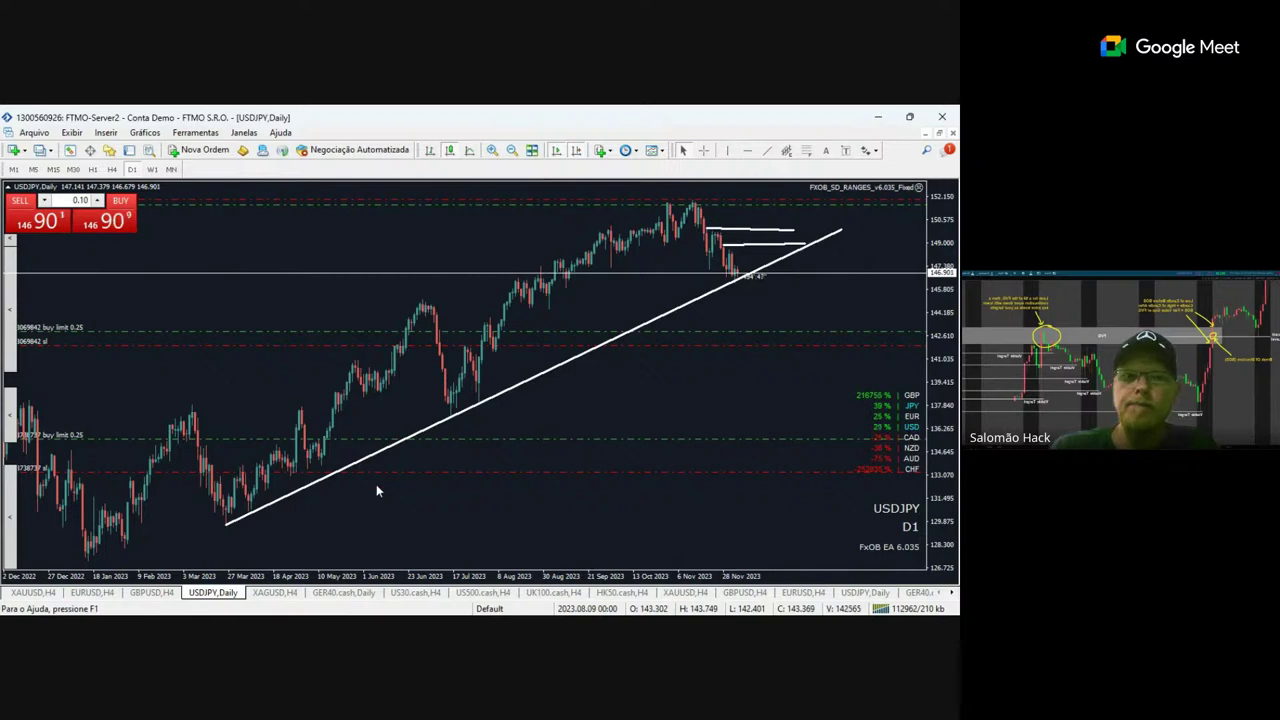
click(805, 154)
drag(200, 405, 91, 562)
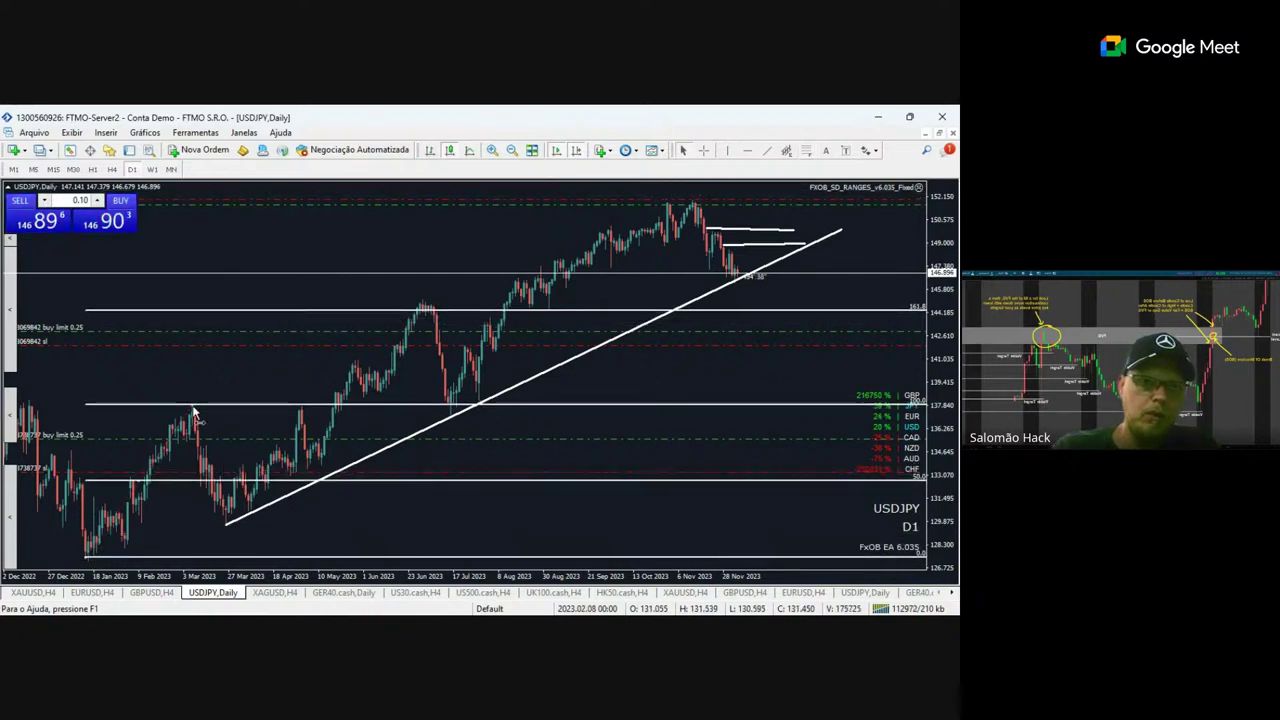
drag(195, 413, 178, 482)
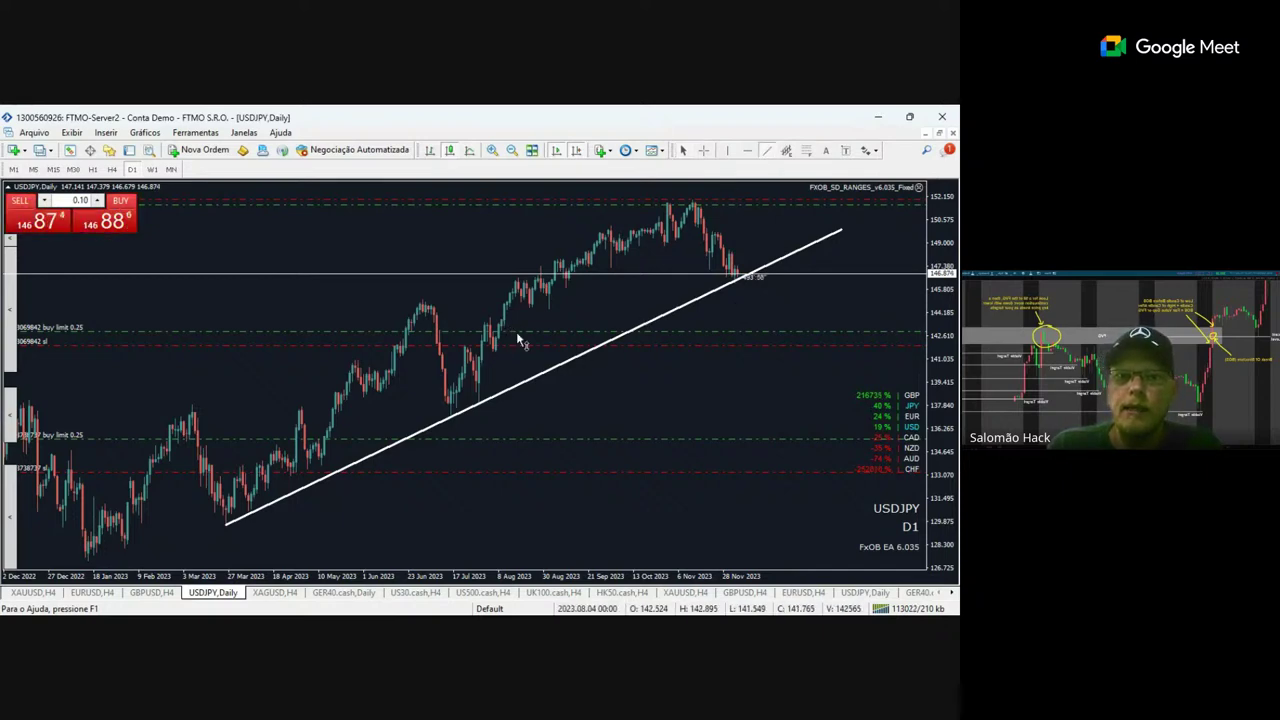
Draw an ascending trendline from the early-August 2023 low past the November top, plus short lines starting at mid-November and late November.
drag(498, 356, 711, 209)
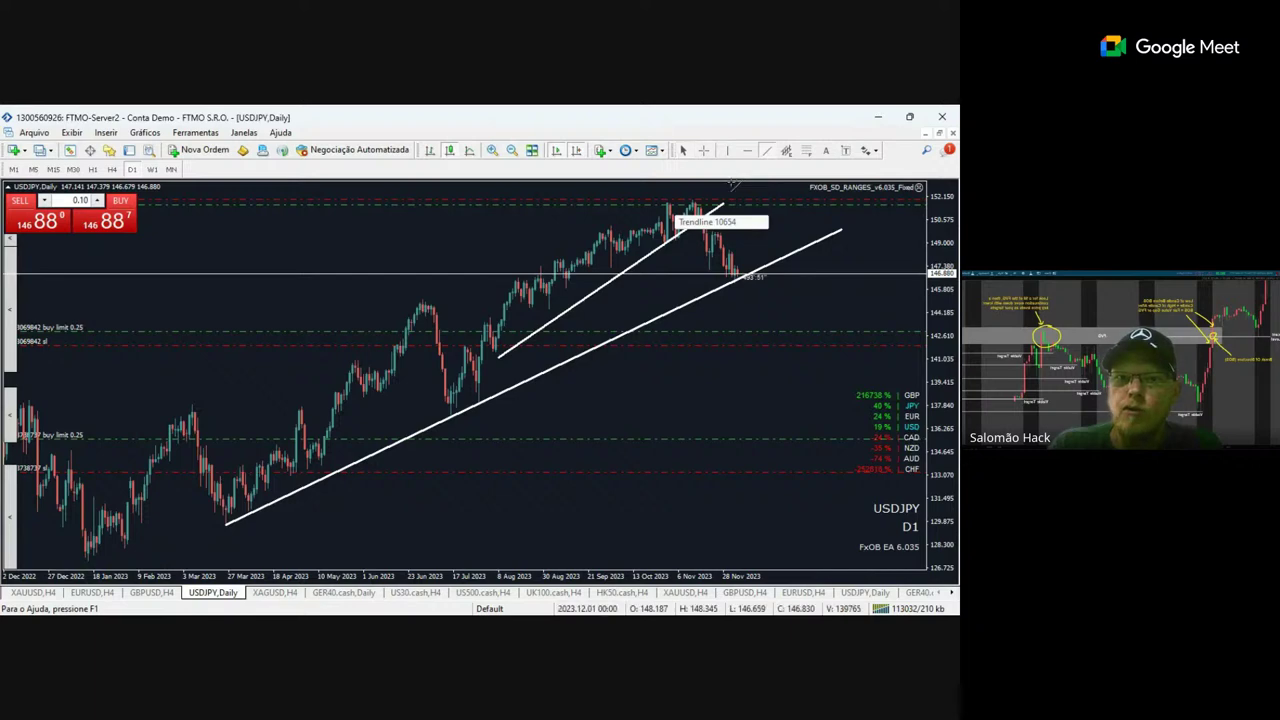
drag(718, 207, 725, 186)
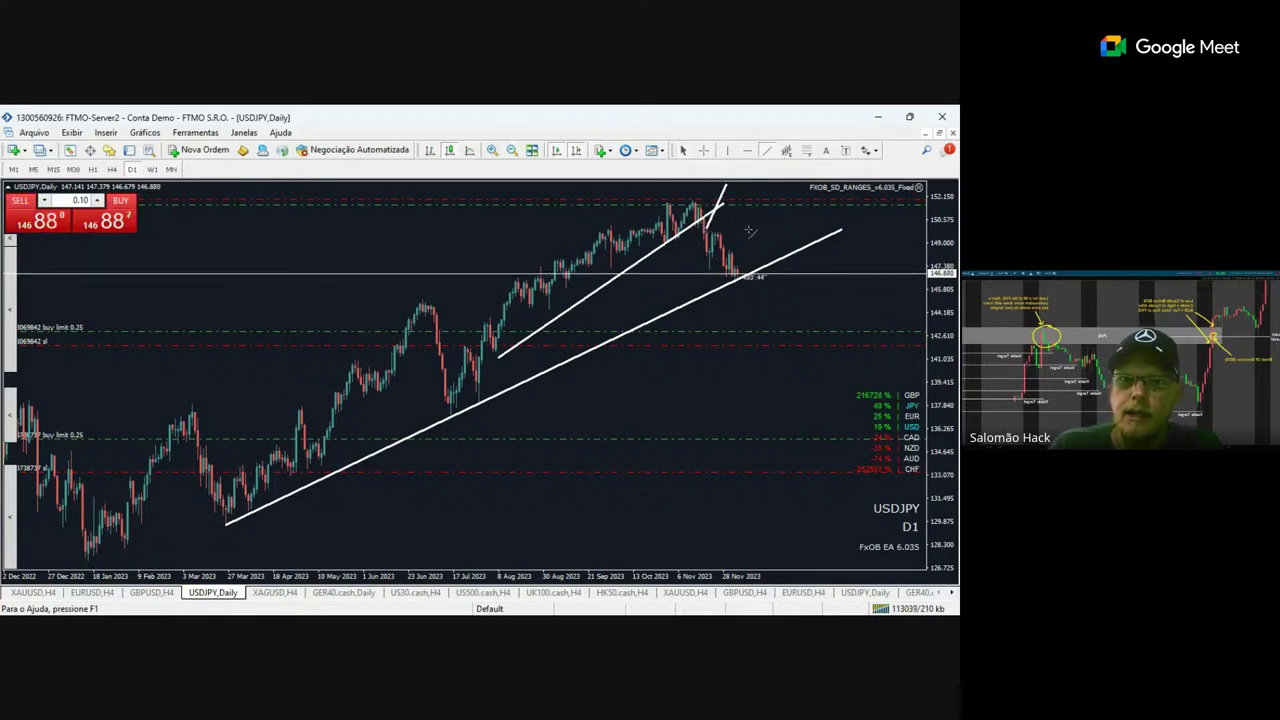
drag(752, 228, 729, 250)
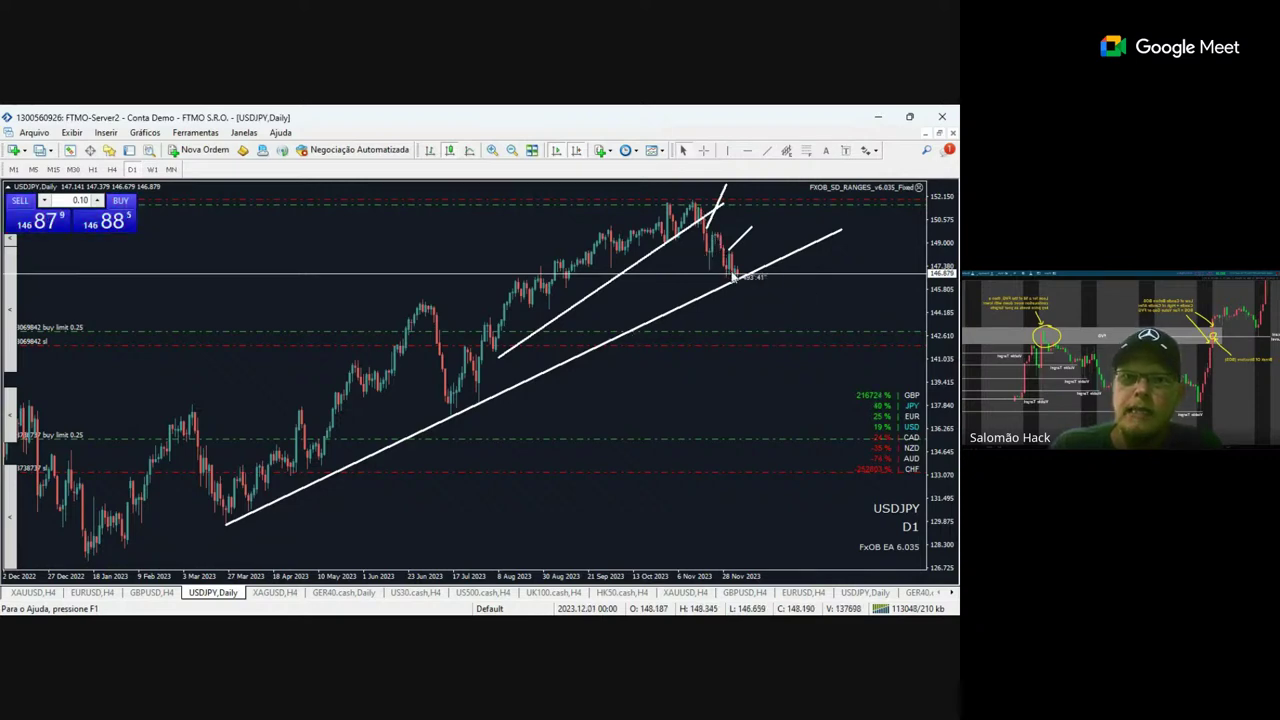
Draw two short rising lines below the long trendline and a horizontal line near 129.000 starting in February 2023.
click(769, 151)
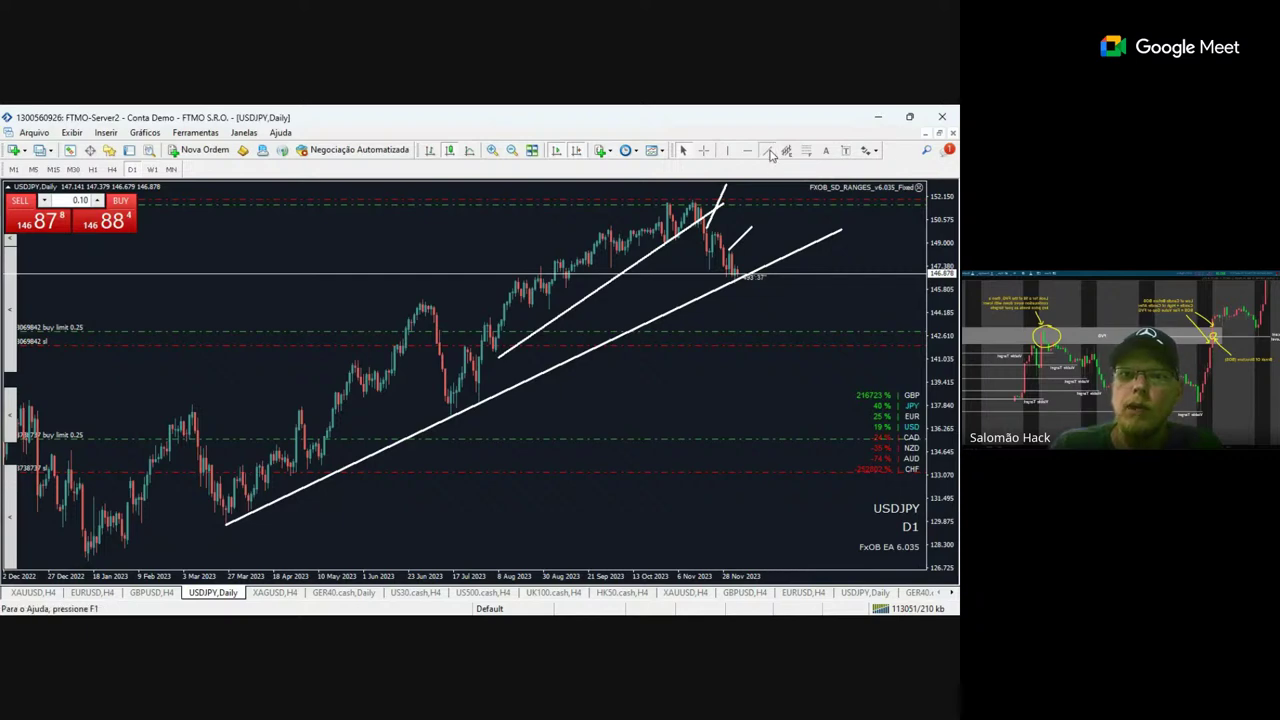
drag(860, 300, 704, 327)
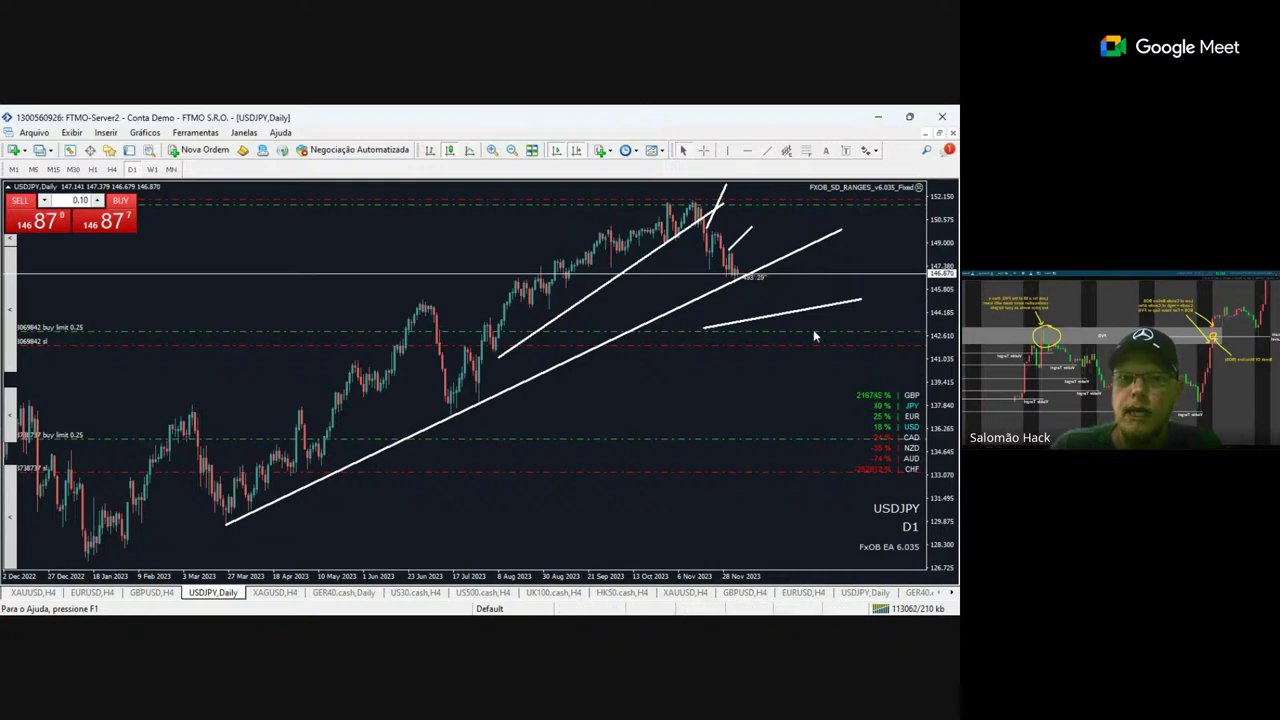
click(766, 150)
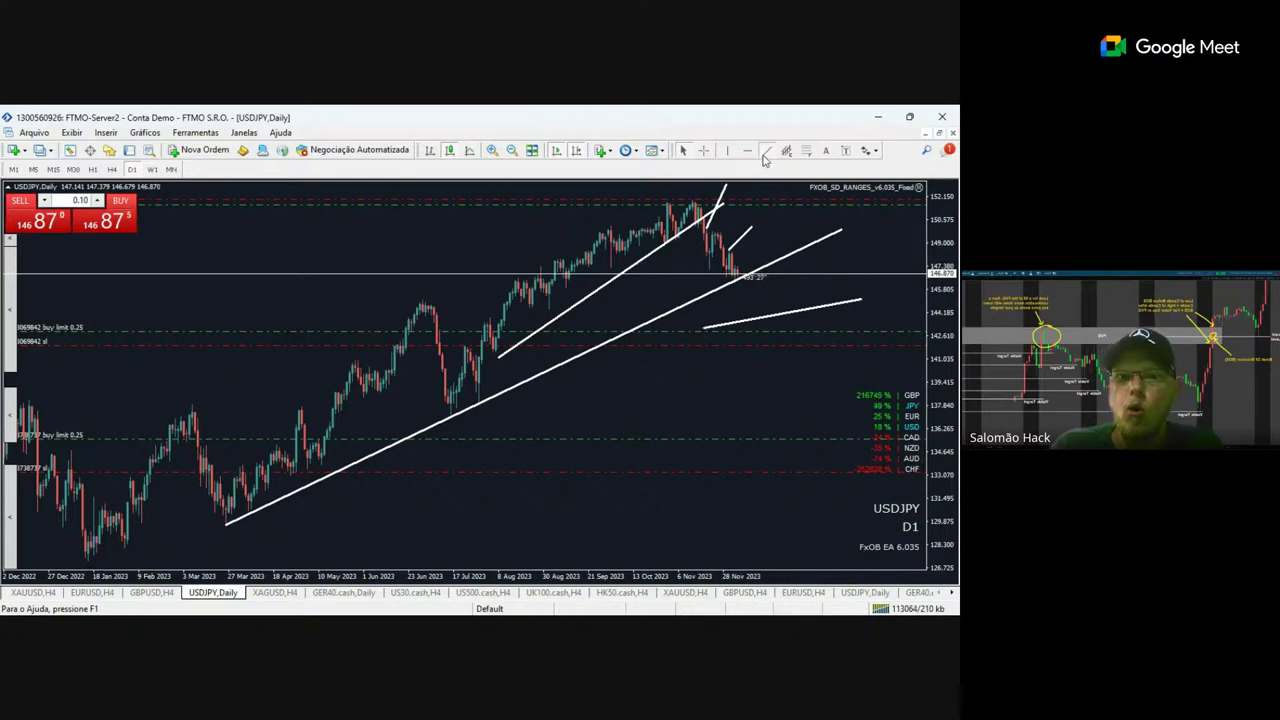
drag(726, 398, 620, 433)
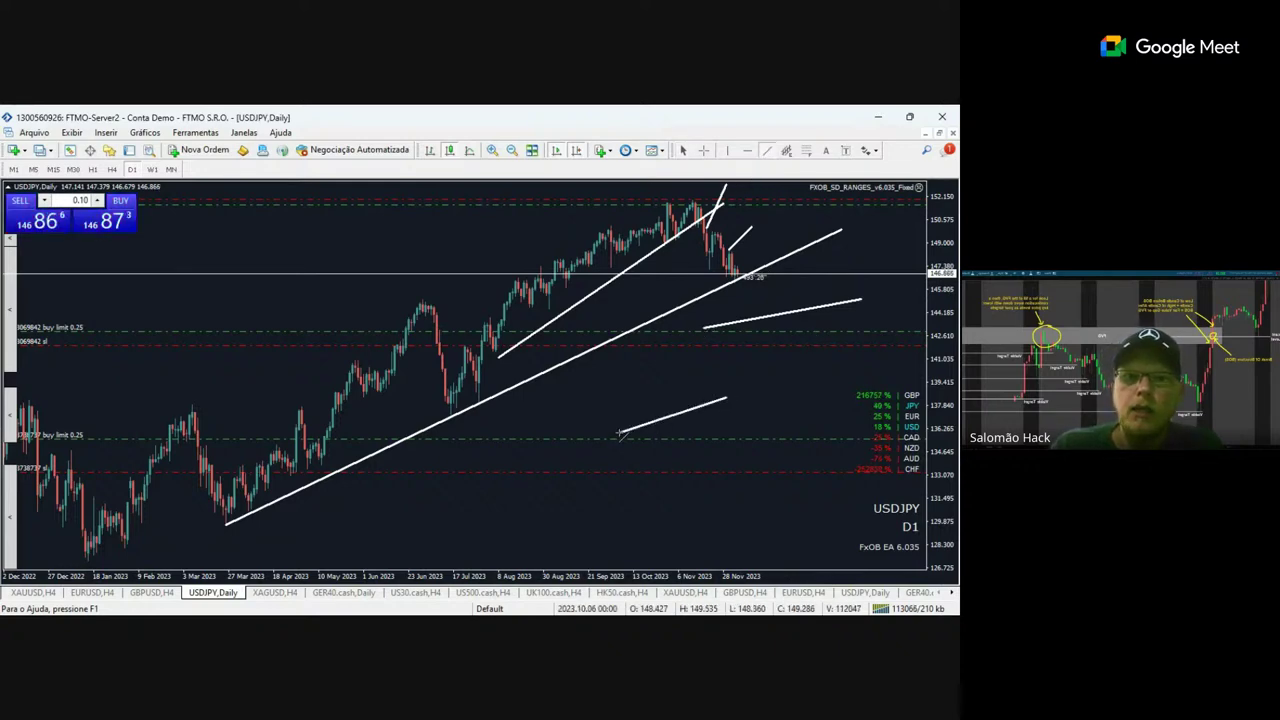
click(766, 150)
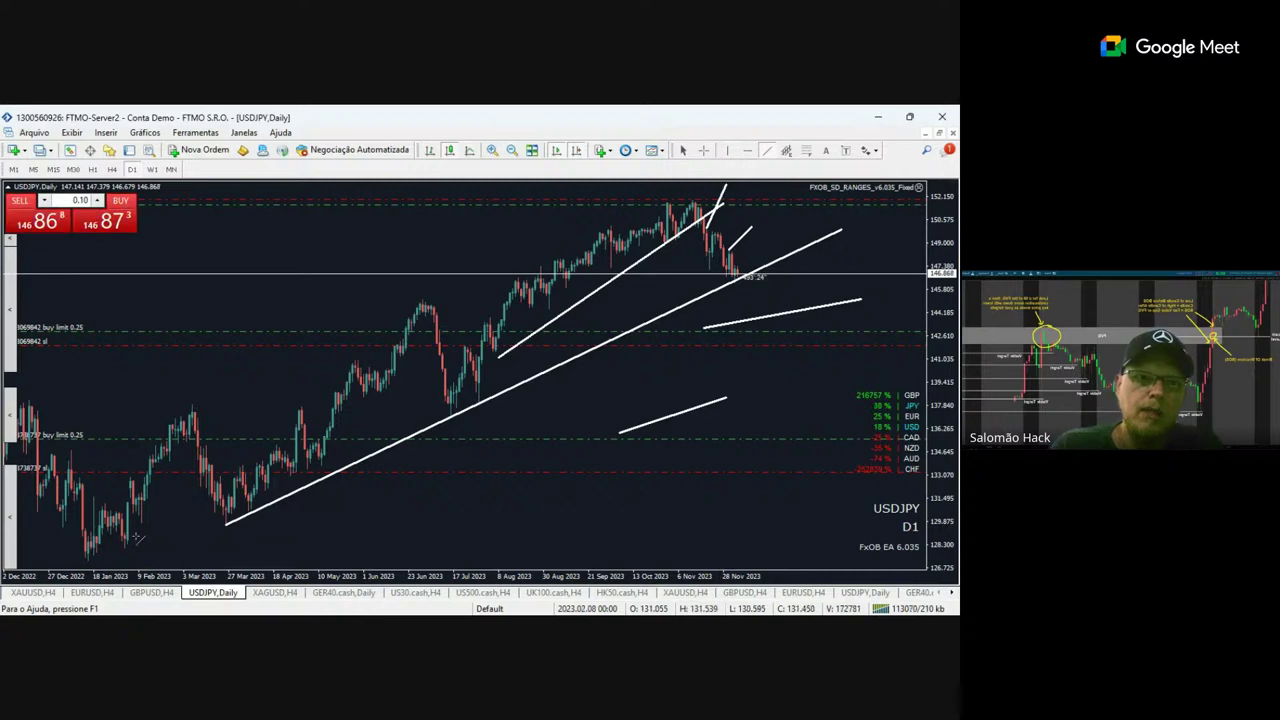
mouse_move(392, 537)
mouse_down()
mouse_move(135, 537)
mouse_move(428, 540)
mouse_up()
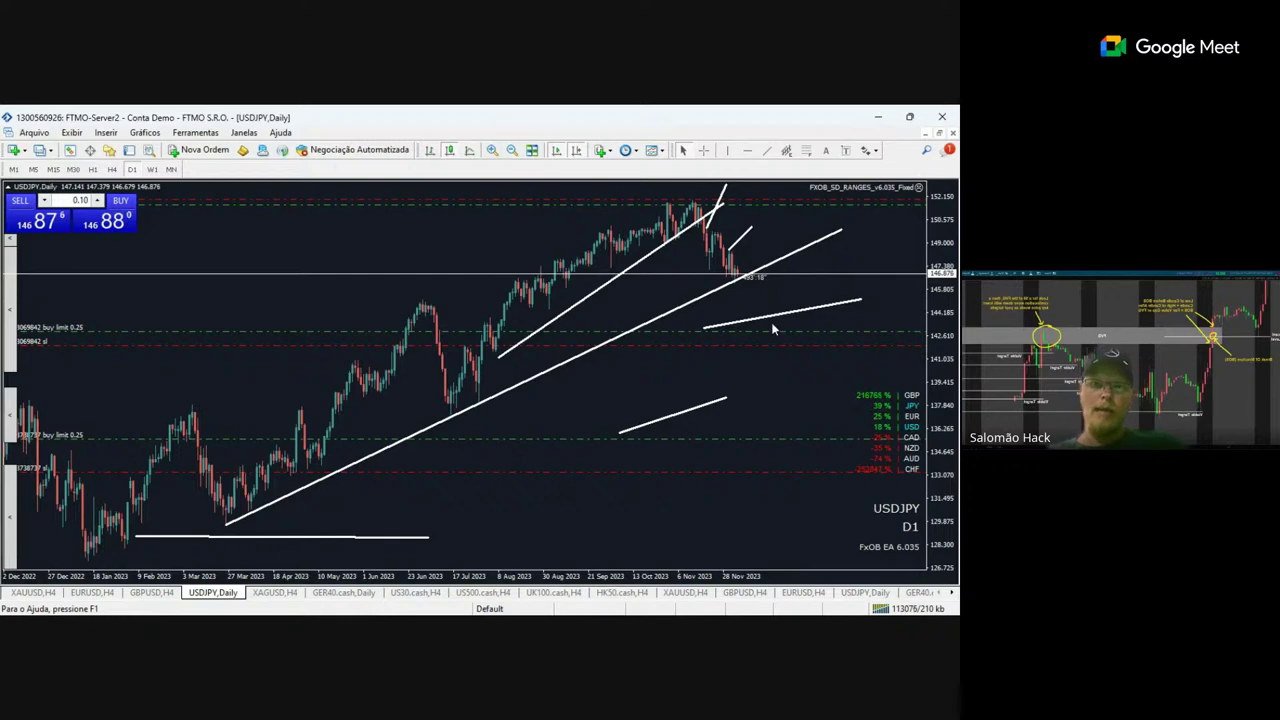
Swing the two short November lines down to near-horizontal, at about 148.600 and 150.000.
mouse_move(757, 236)
mouse_down()
mouse_move(826, 242)
mouse_move(792, 255)
mouse_up()
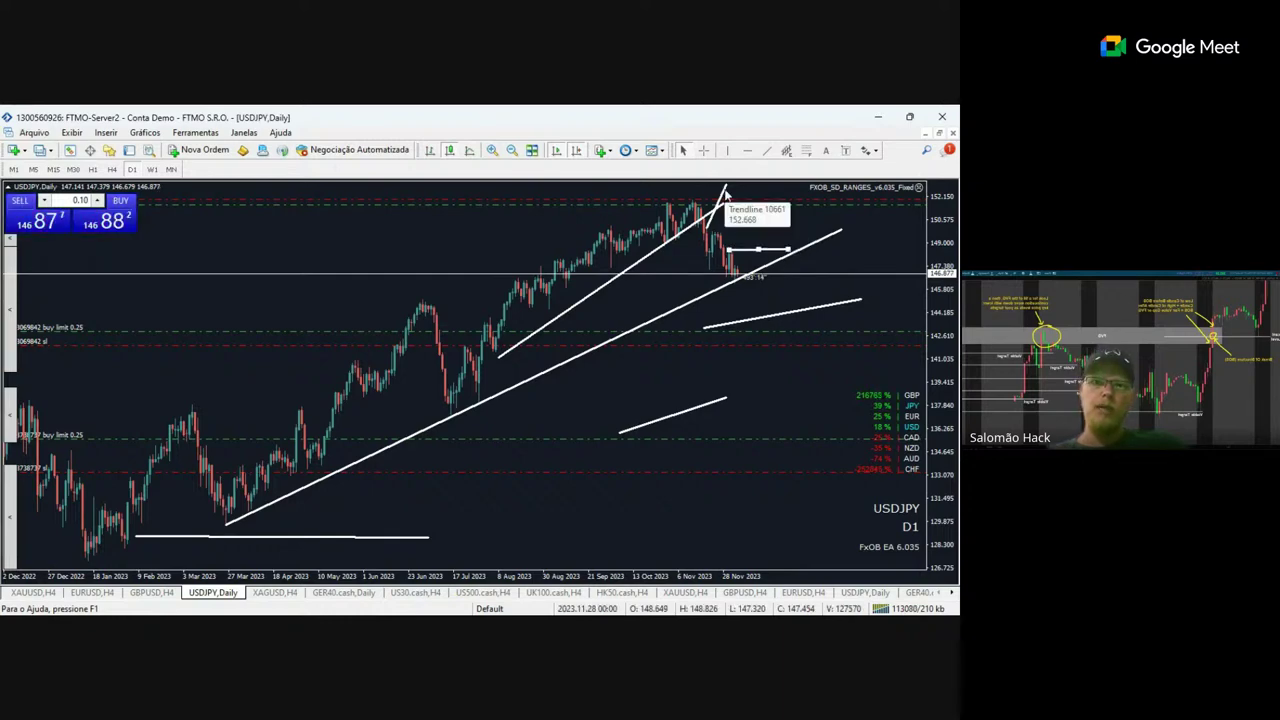
drag(764, 202, 810, 230)
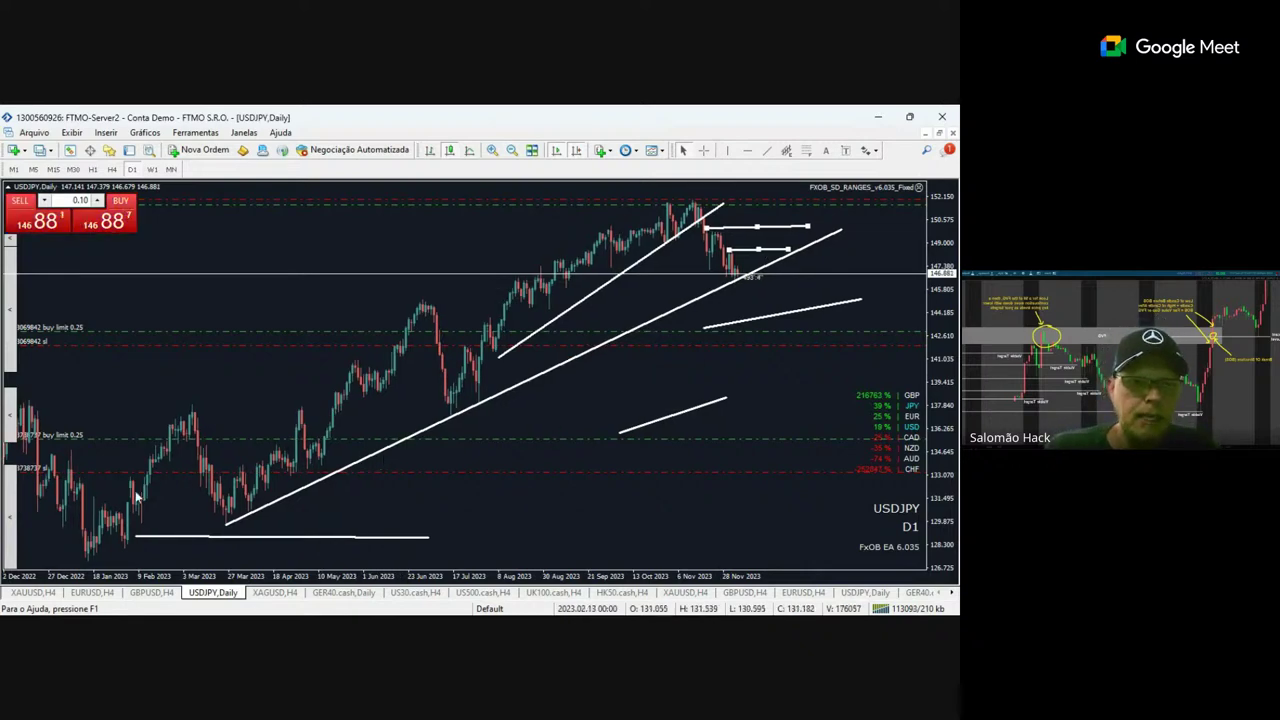
Switch to the XAUUSD H4 chart and draw short near-horizontal lines at about 1965, 1934, 1993 and 2119.
click(34, 593)
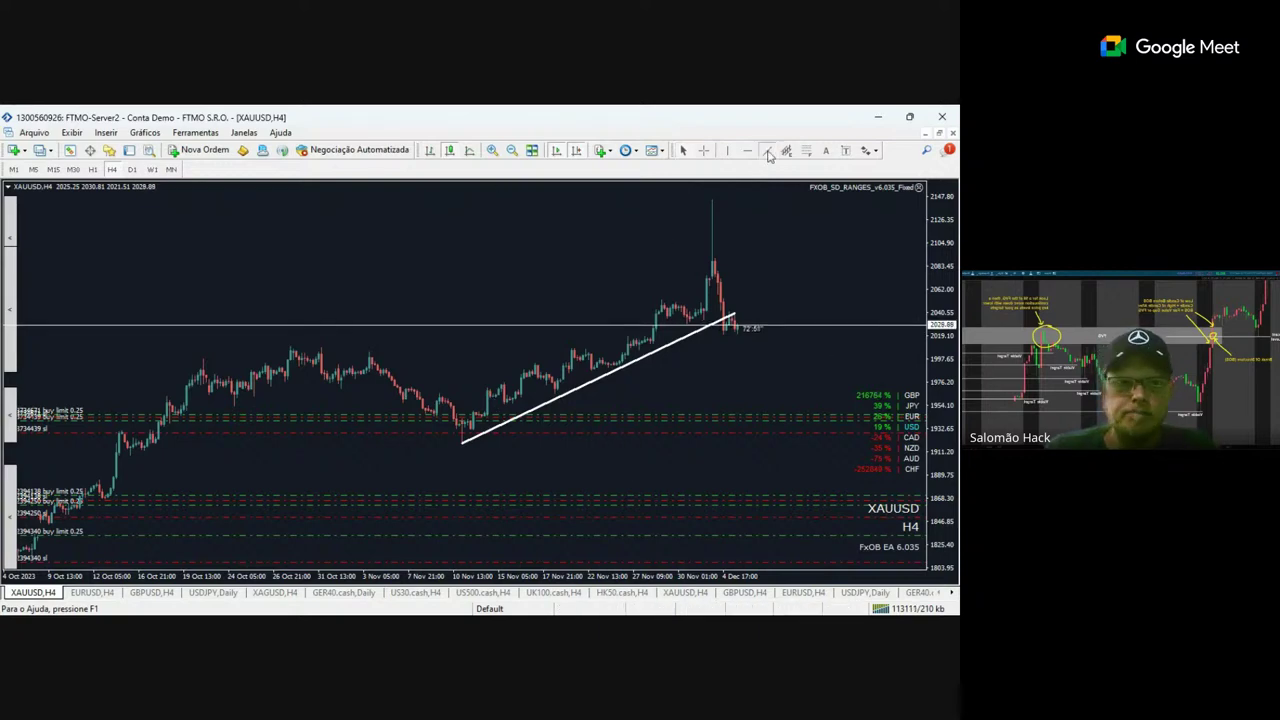
drag(558, 395, 650, 400)
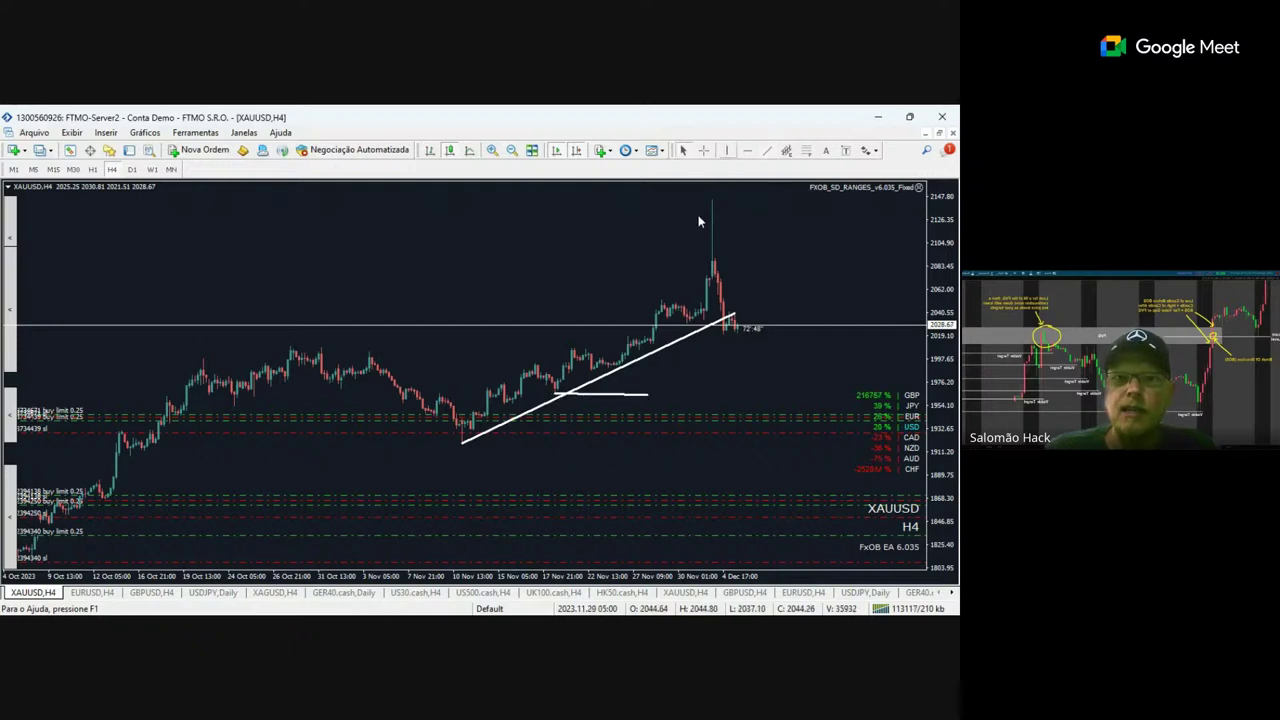
click(766, 151)
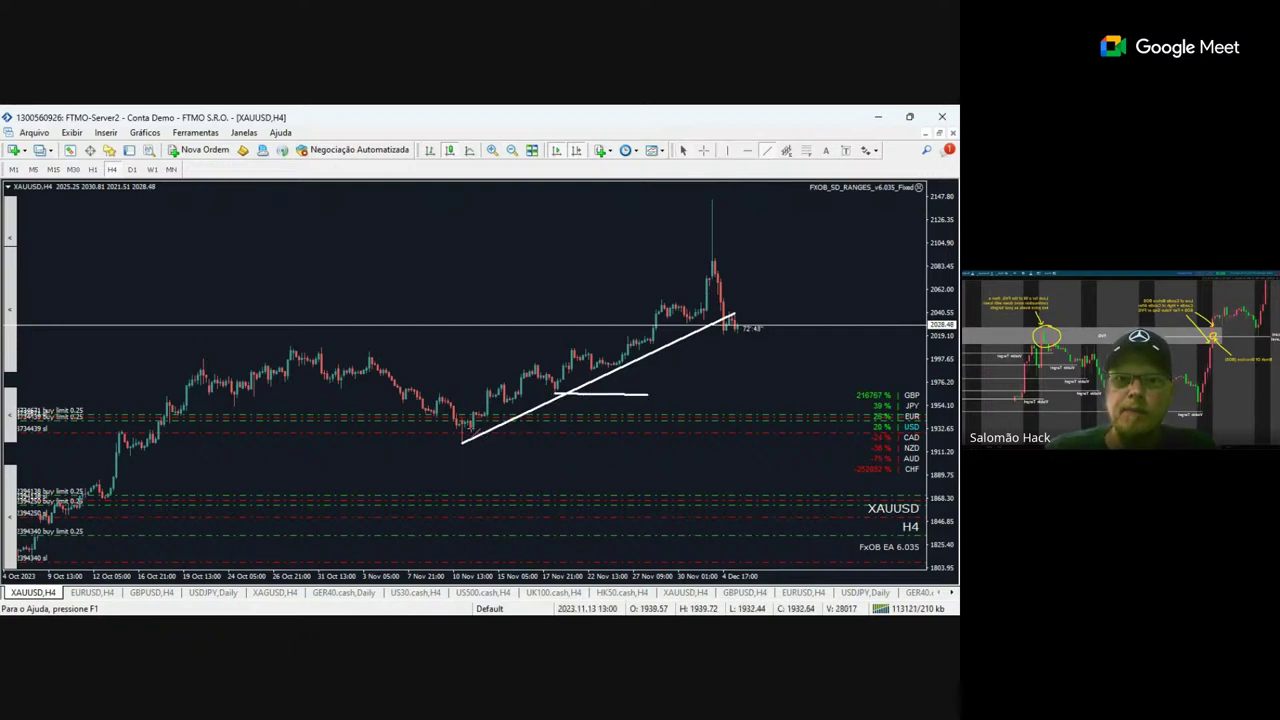
drag(466, 430, 613, 432)
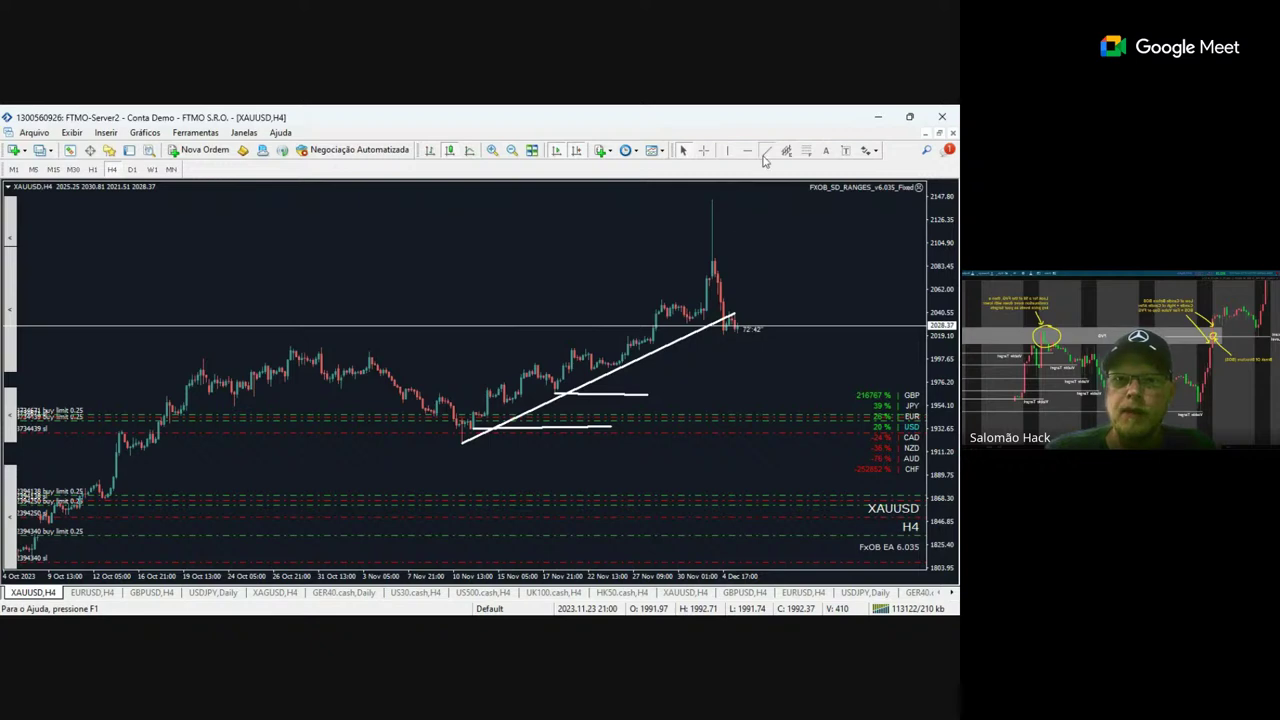
drag(610, 362, 679, 362)
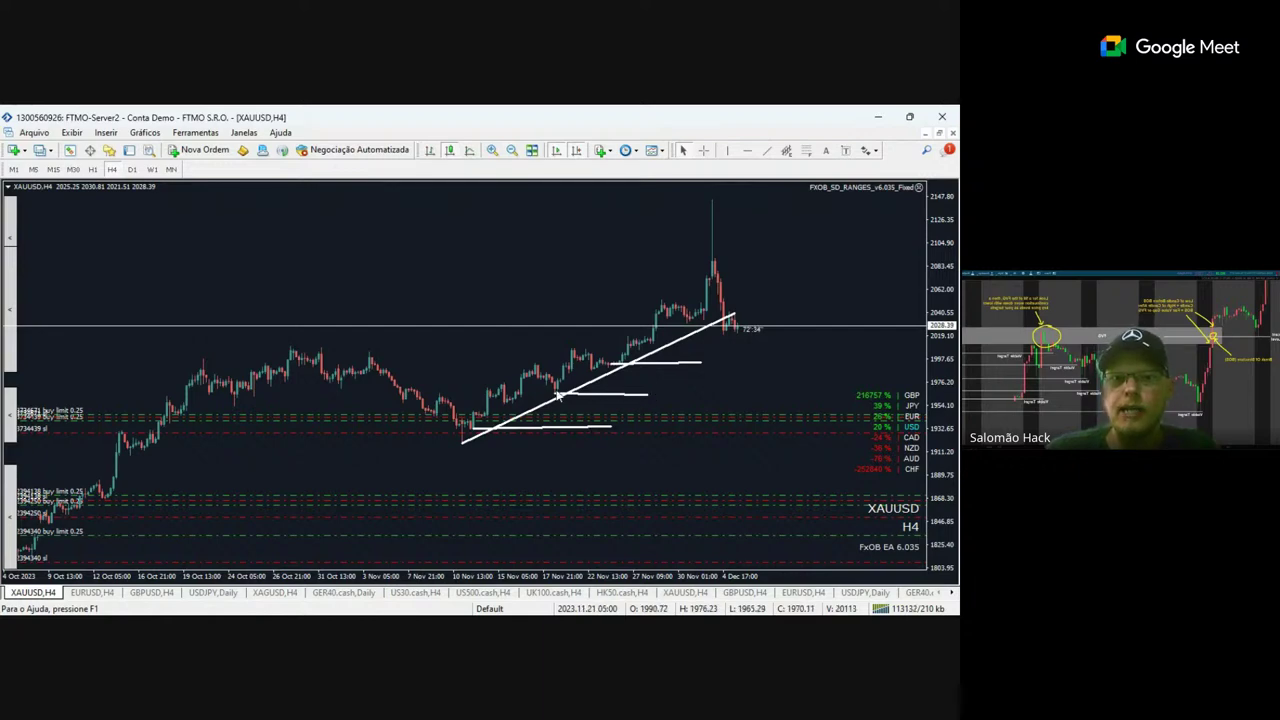
drag(569, 396, 533, 428)
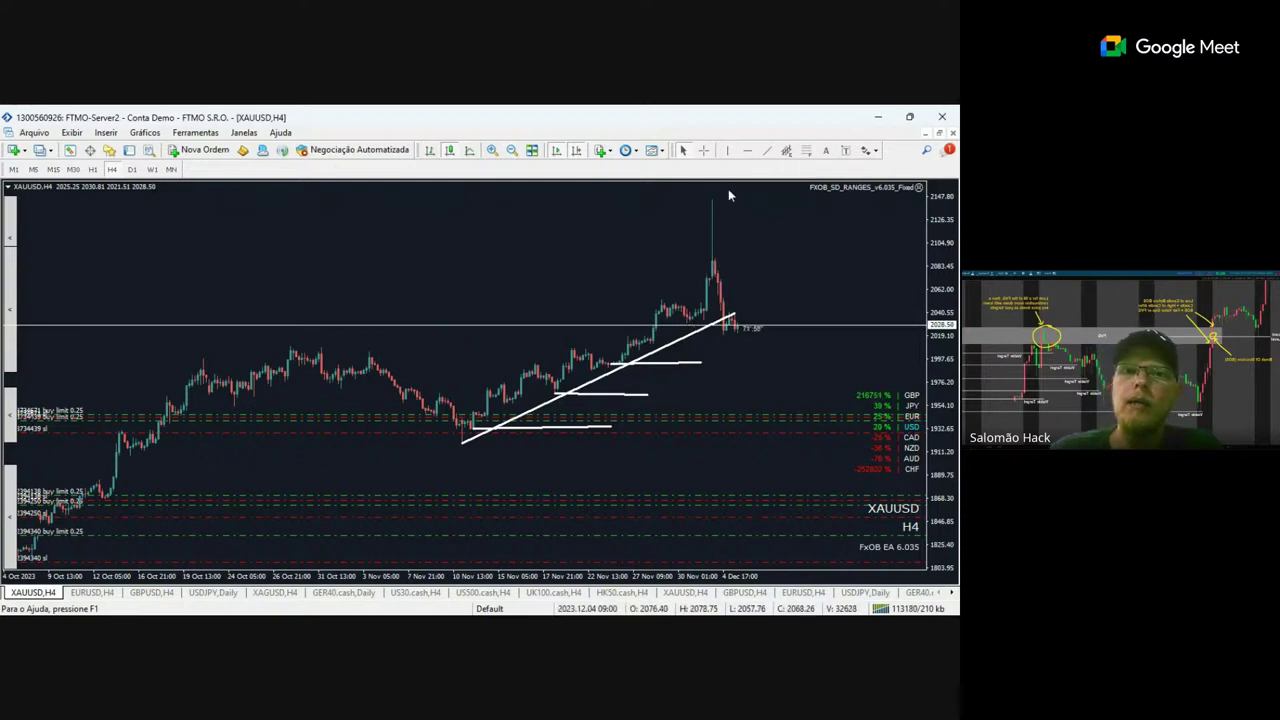
click(767, 150)
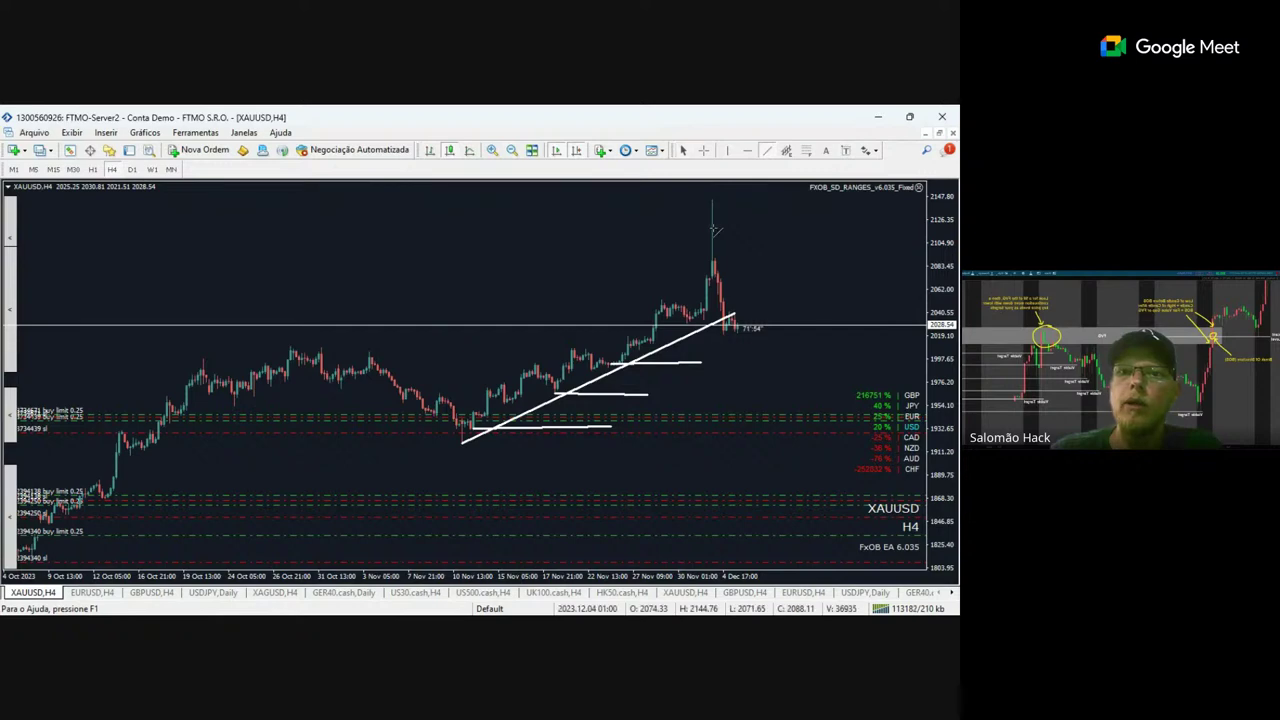
drag(714, 230, 794, 226)
Display the H4 CHoCH structure and SD zones on the XAUUSD chart, and delete the white ascending trendline.
click(12, 483)
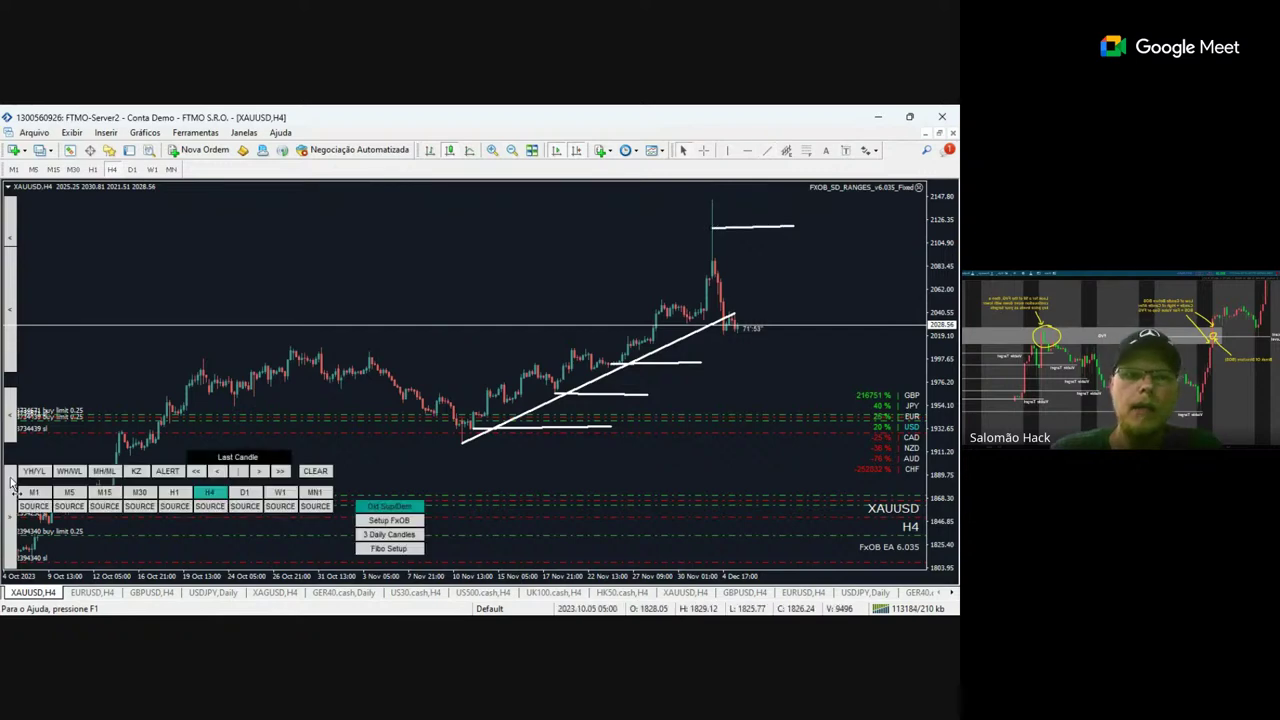
click(209, 506)
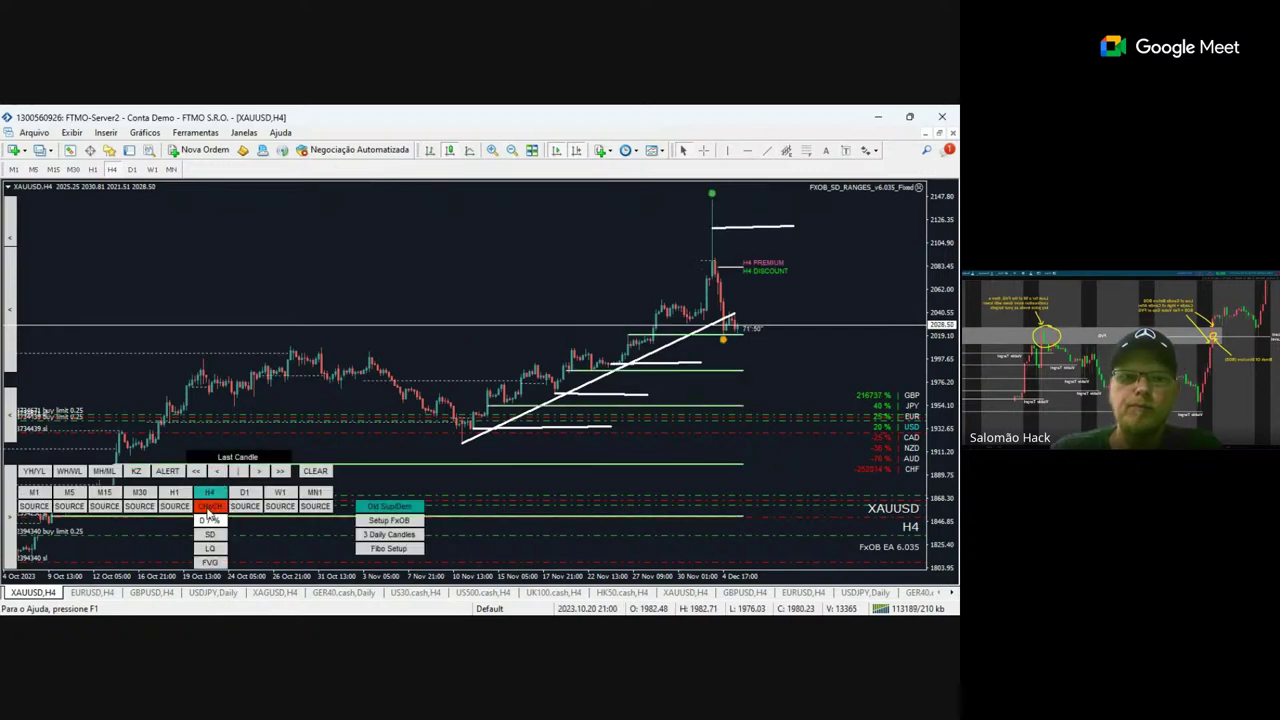
click(210, 534)
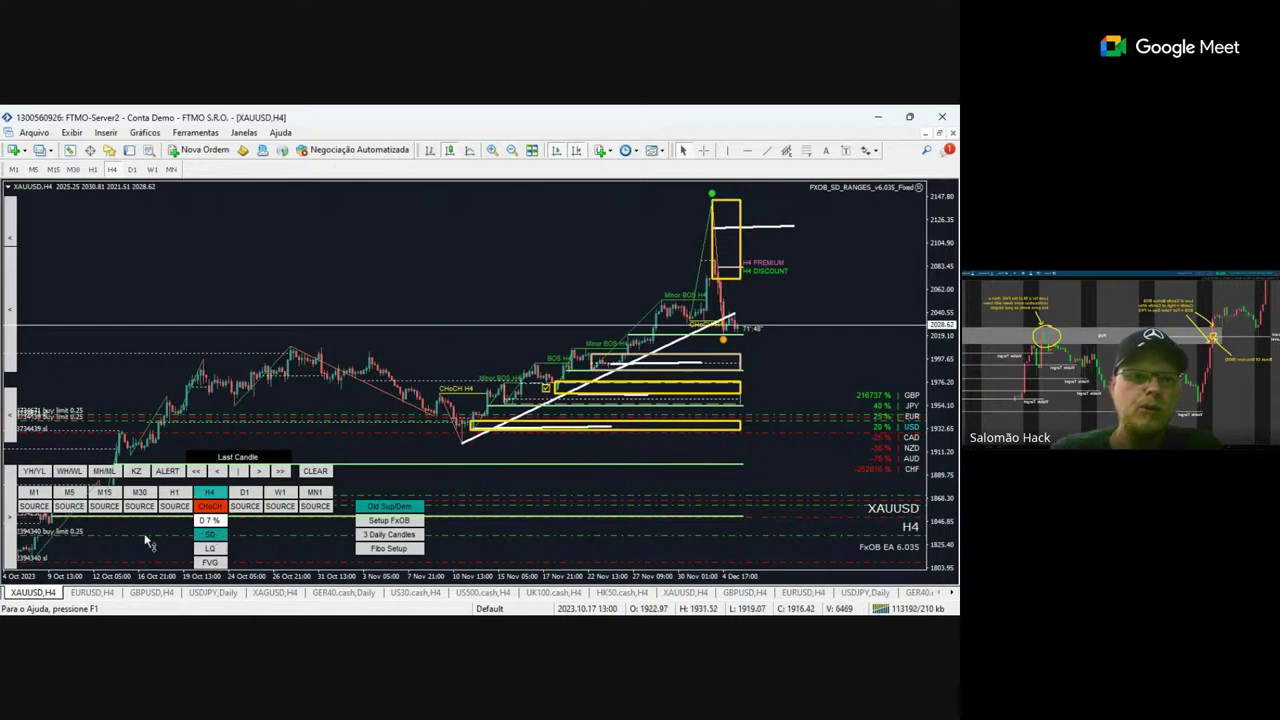
click(10, 516)
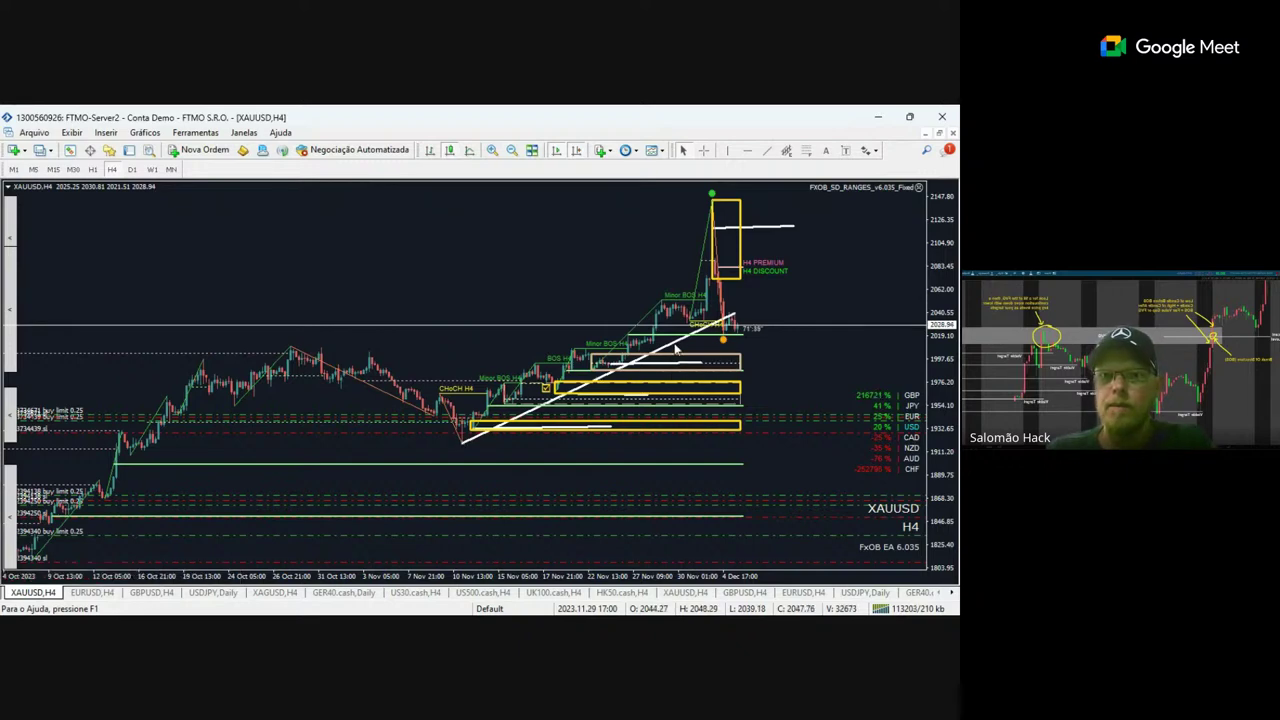
key(Delete)
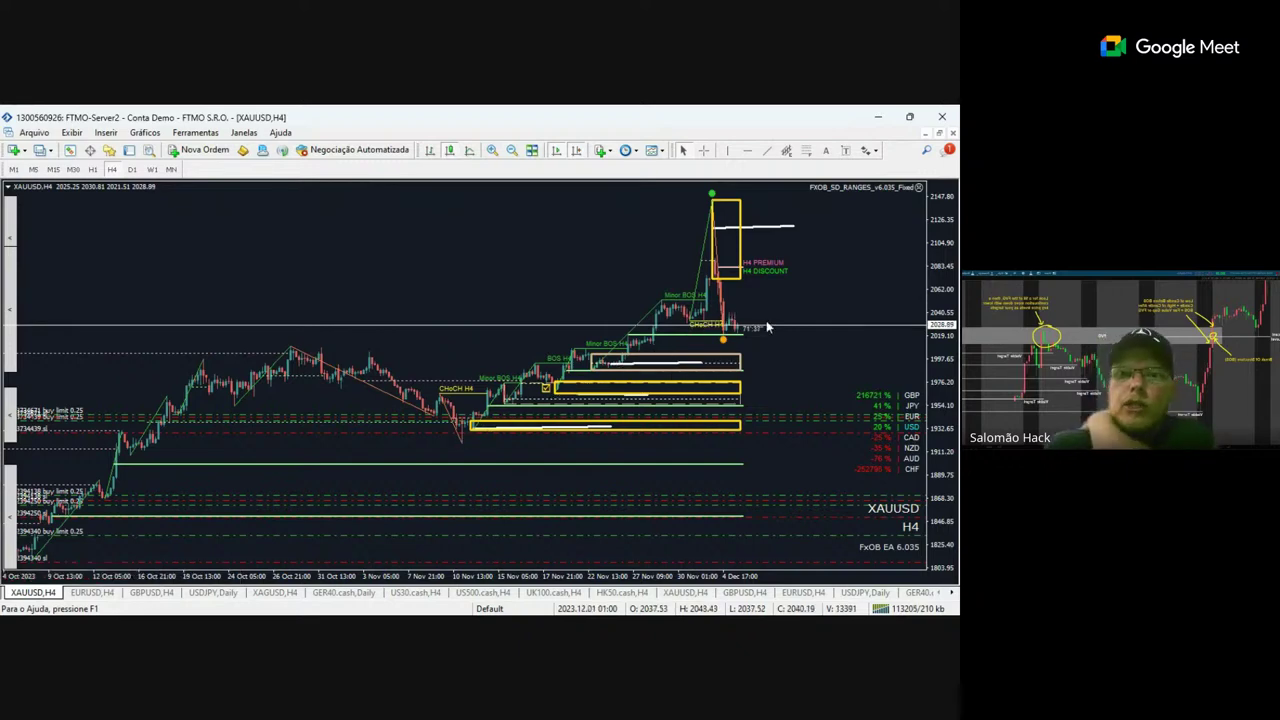
Check the green level below the latest candles with the crosshair and measure the upper yellow zone from top to bottom edge.
click(491, 150)
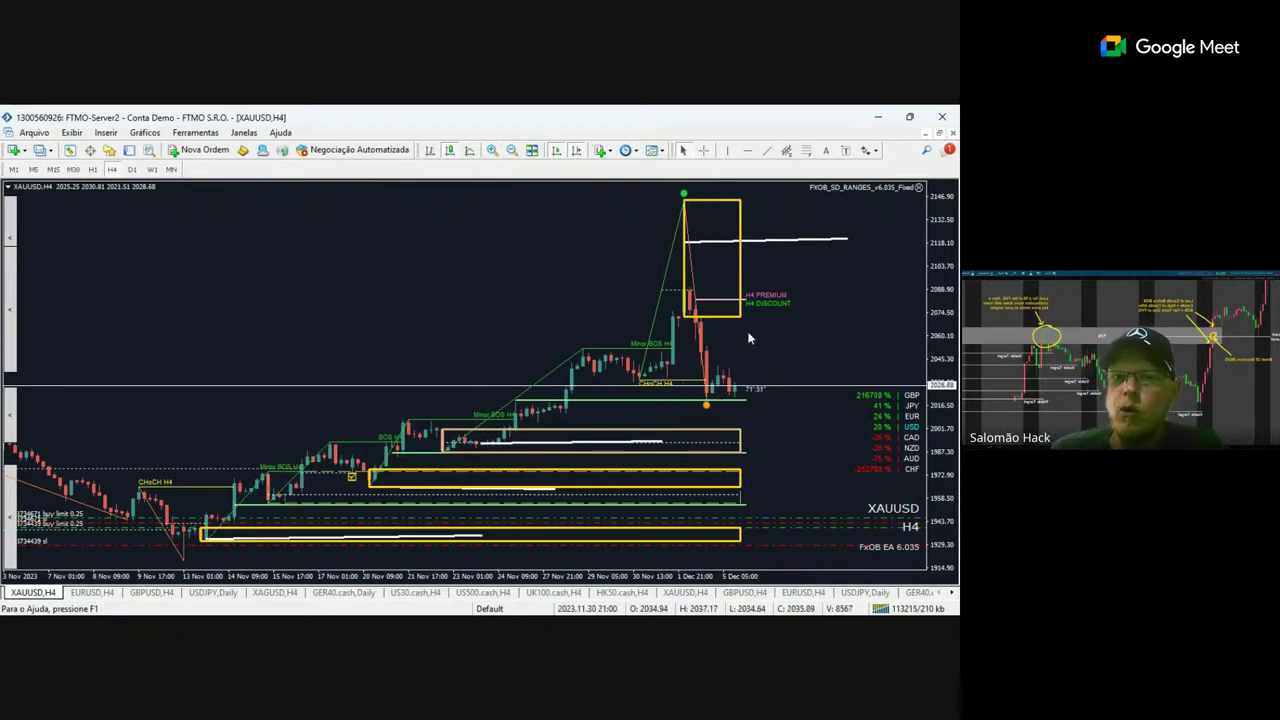
click(703, 150)
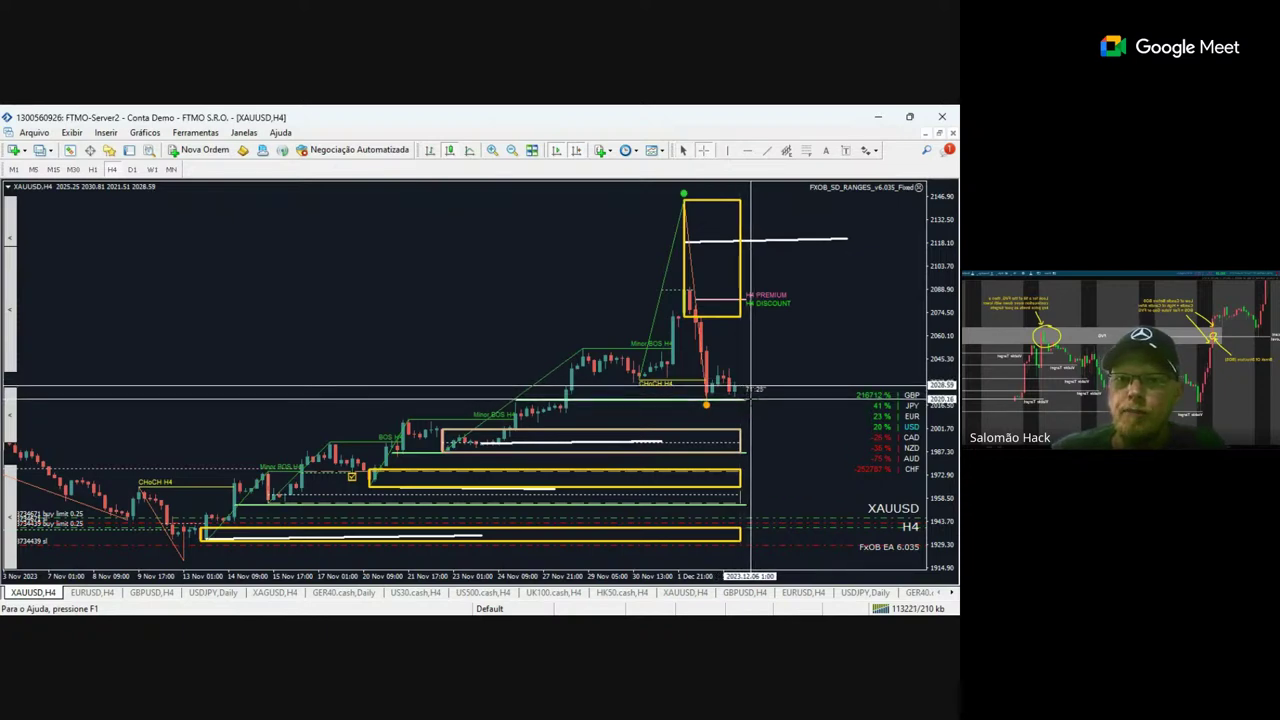
click(757, 398)
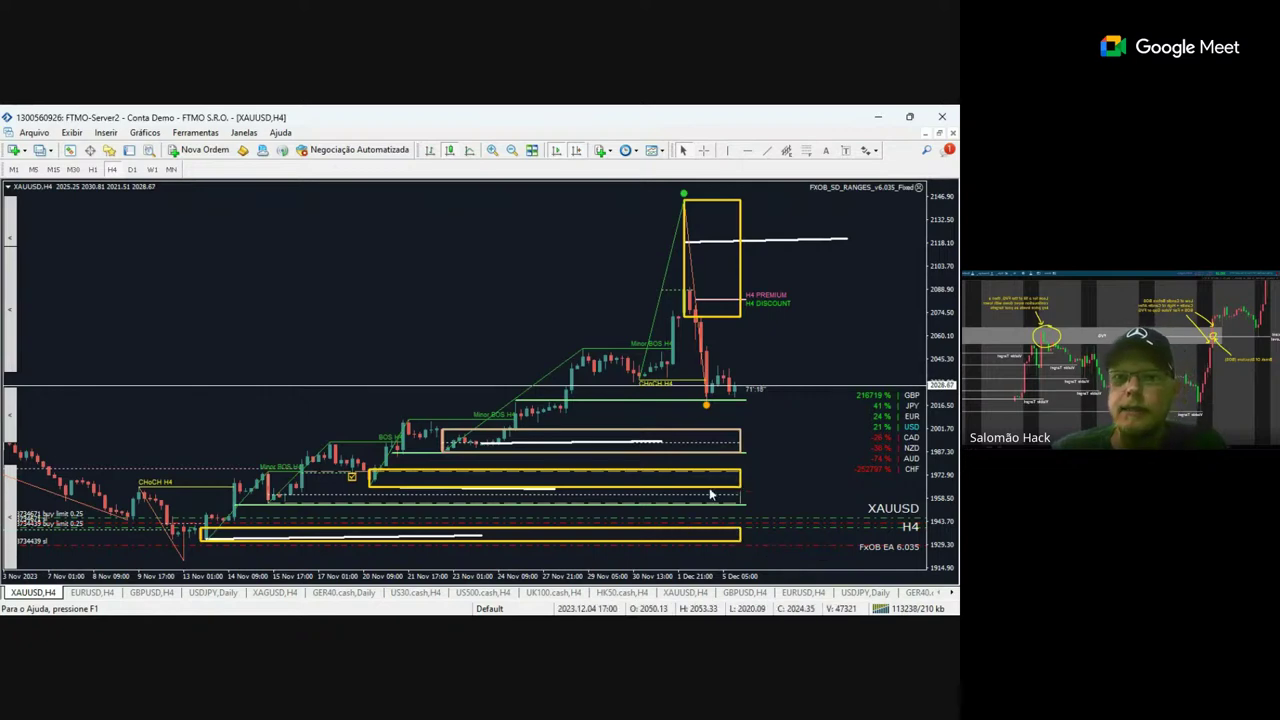
click(703, 150)
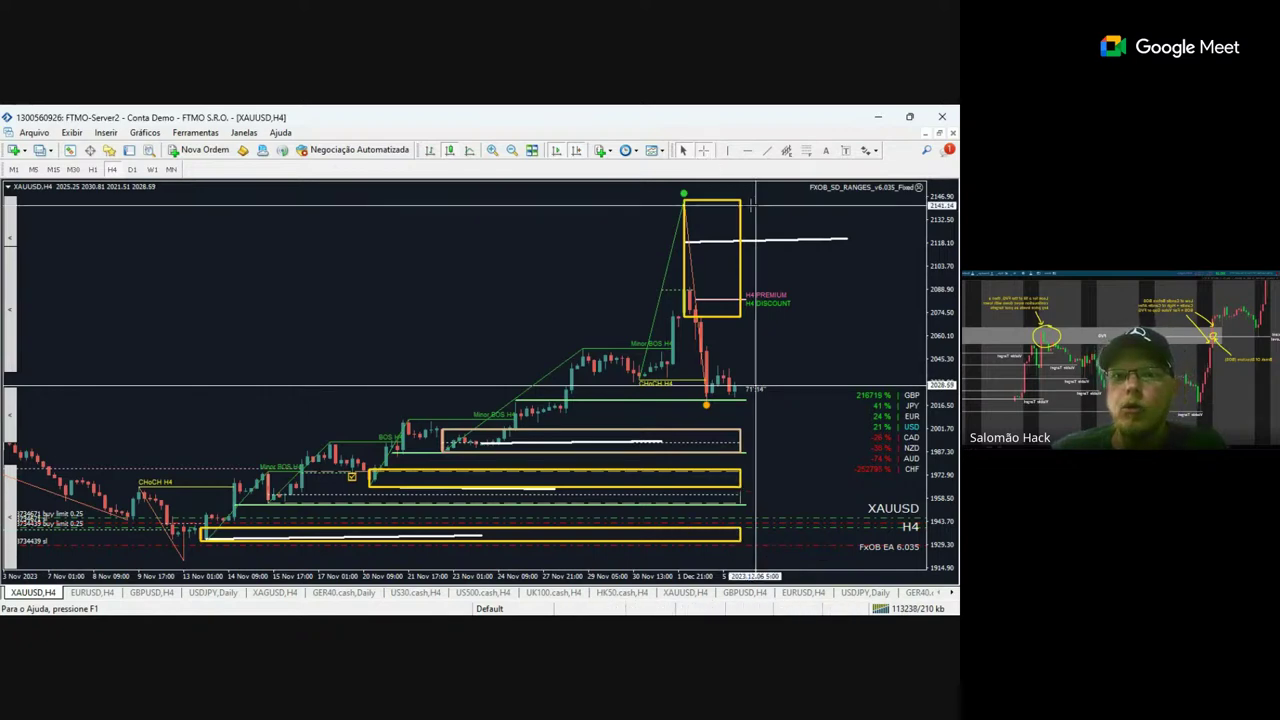
drag(757, 202, 752, 320)
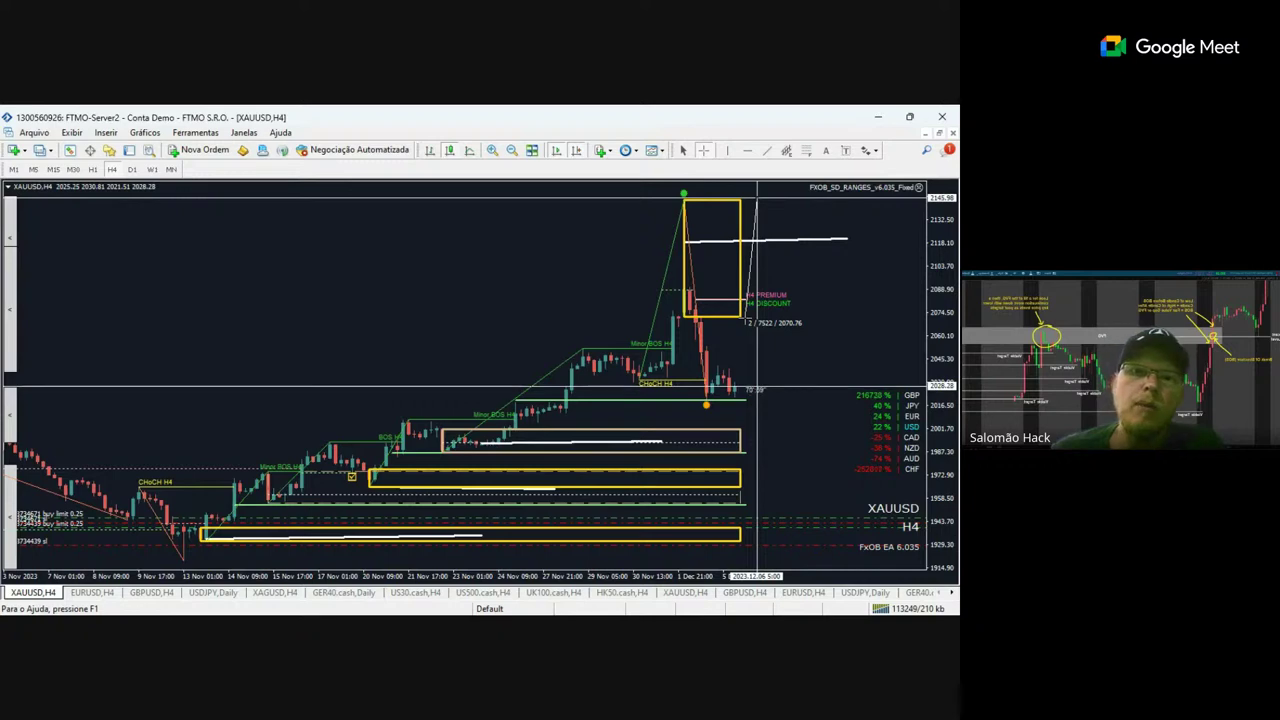
drag(757, 323, 745, 318)
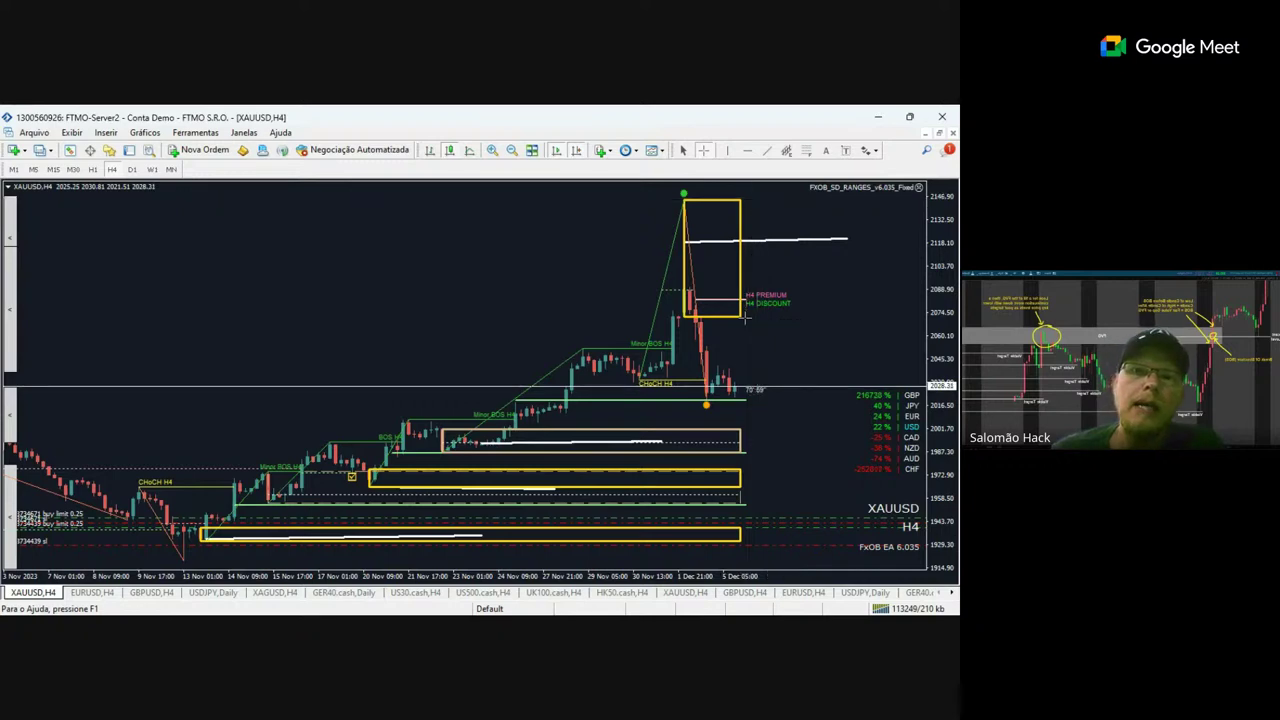
Delete the white line that crosses the upper yellow zone.
double_click(794, 241)
key(Delete)
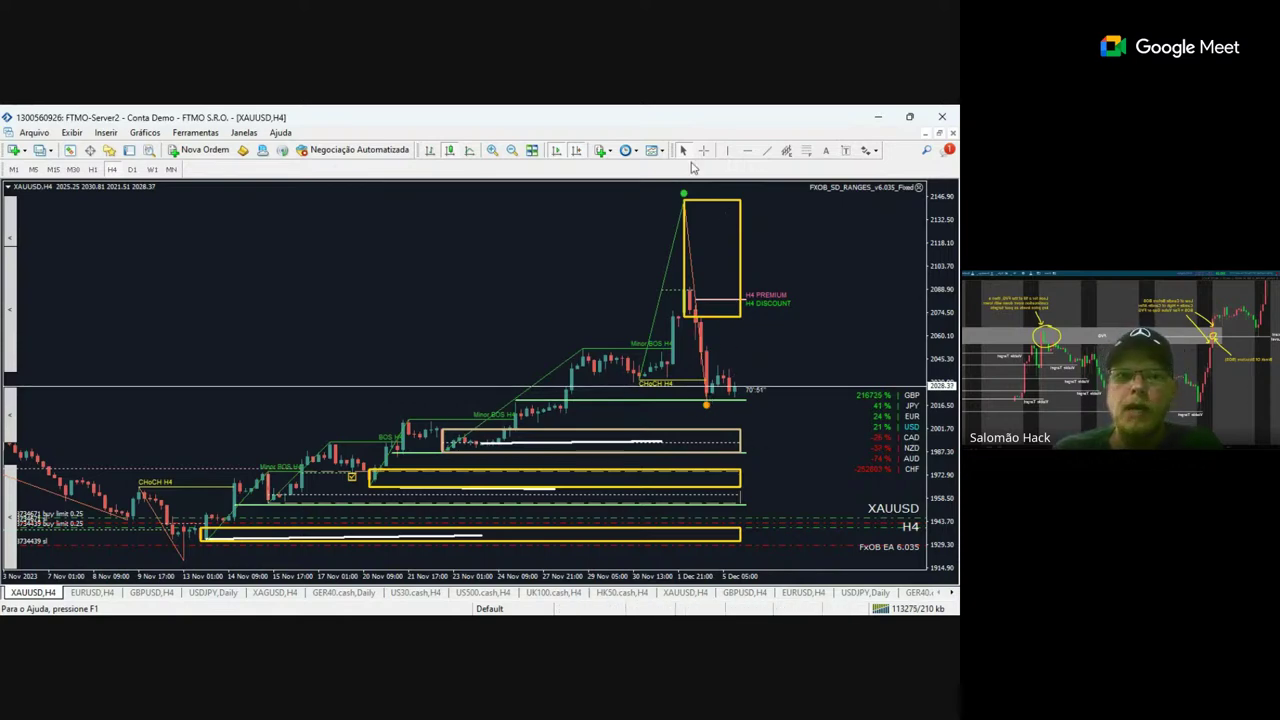
Hide the H4 CHoCH structure and SD zones on the XAUUSD chart.
click(5, 512)
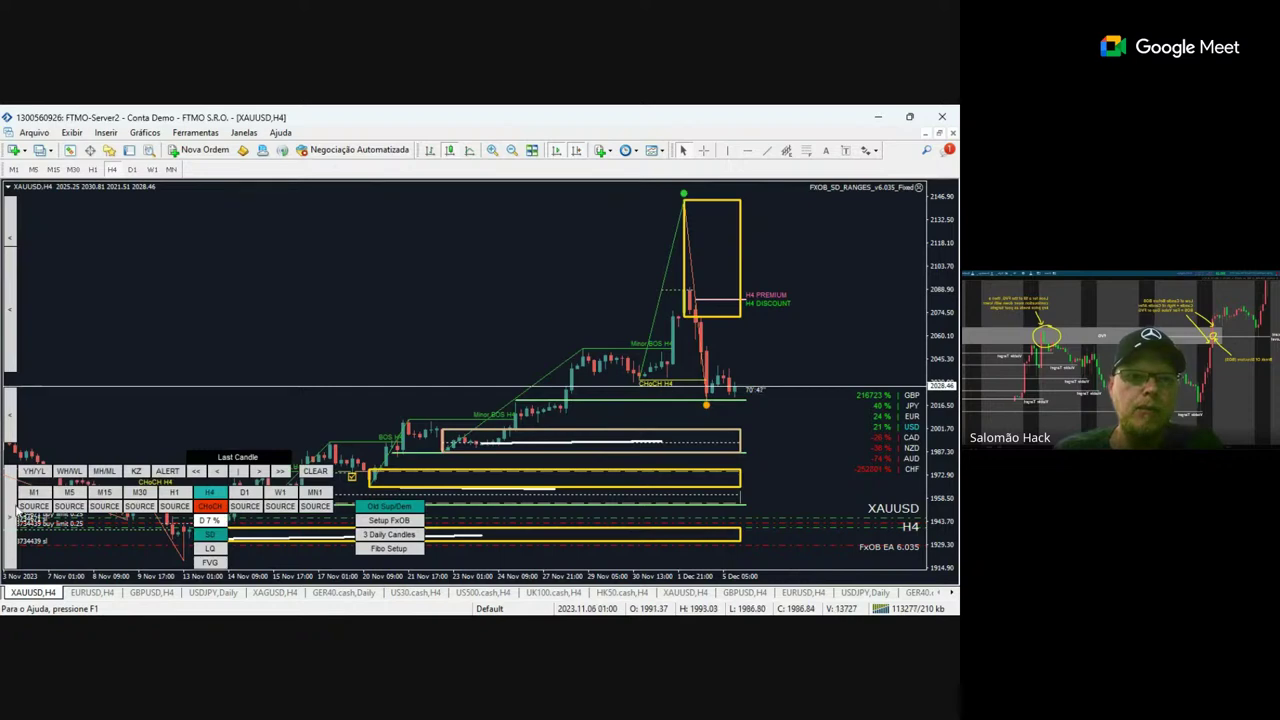
click(205, 507)
click(14, 508)
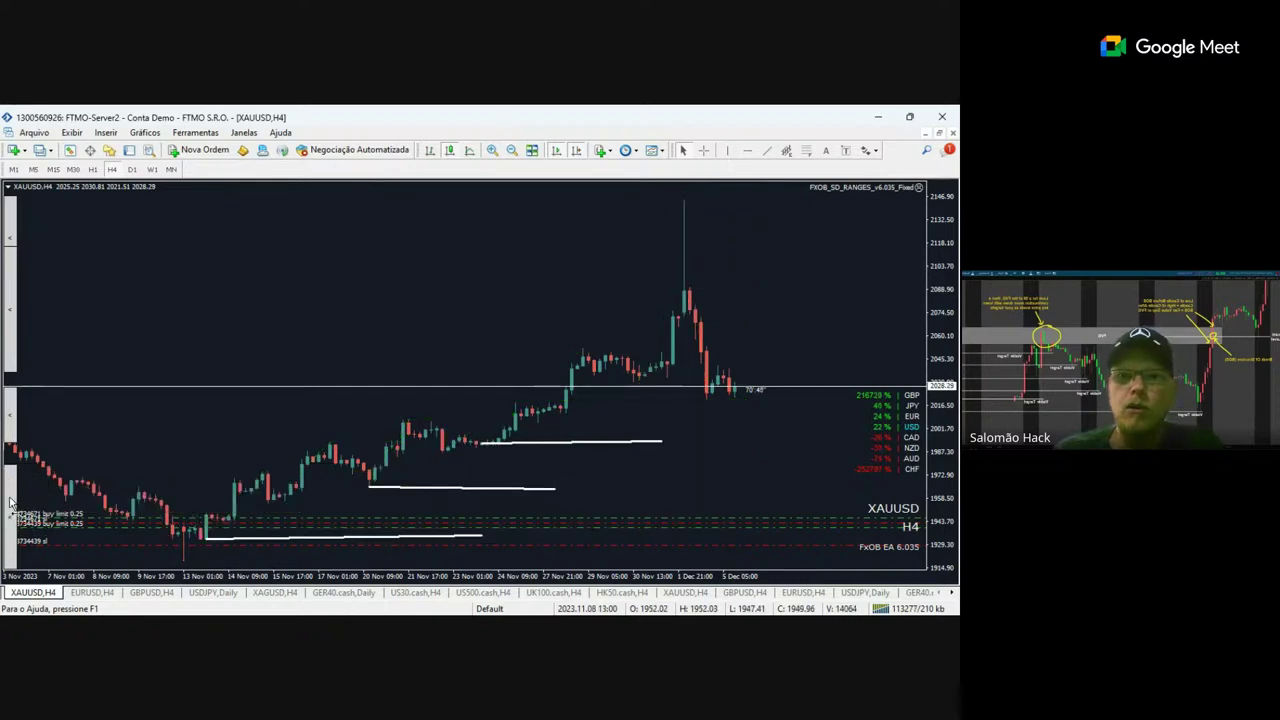
Draw a narrow filled rectangle over the latest candle, spanning about 2039 down to 1984.
click(106, 133)
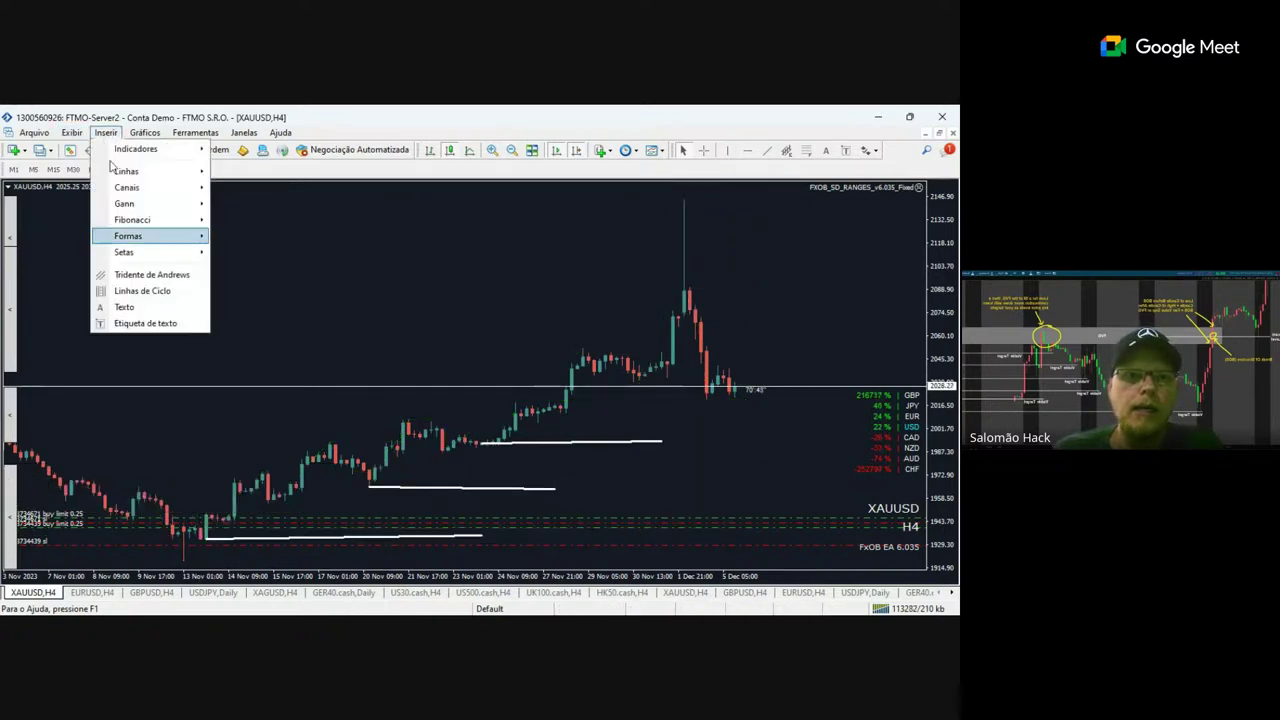
mouse_move(160, 237)
click(222, 238)
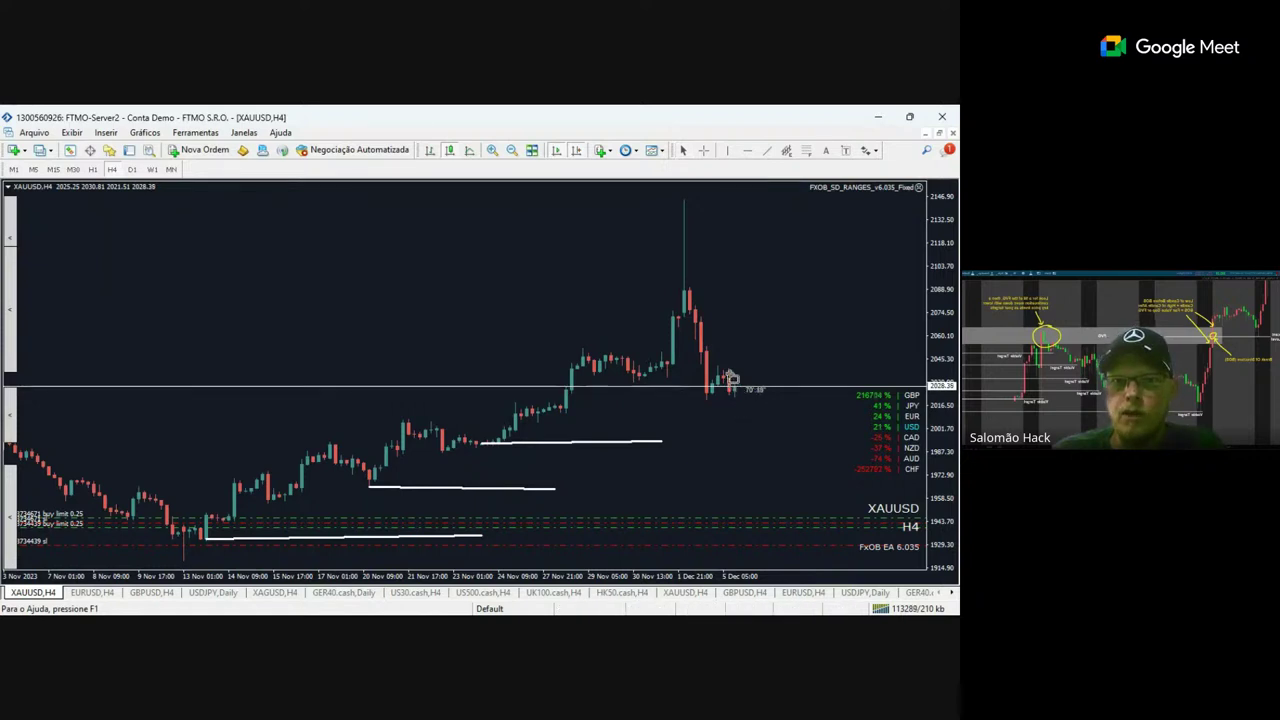
drag(729, 373, 737, 456)
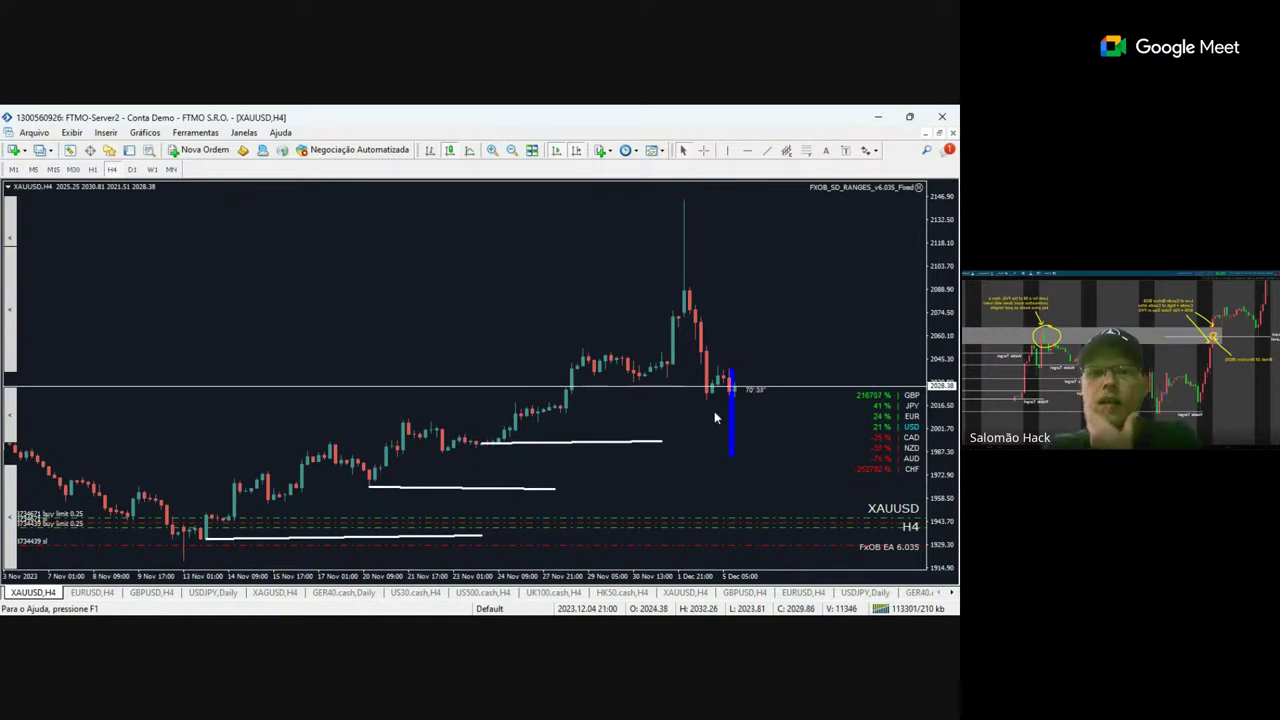
Draw a white line extending ahead from the latest candles and level it at about 2028.
click(767, 150)
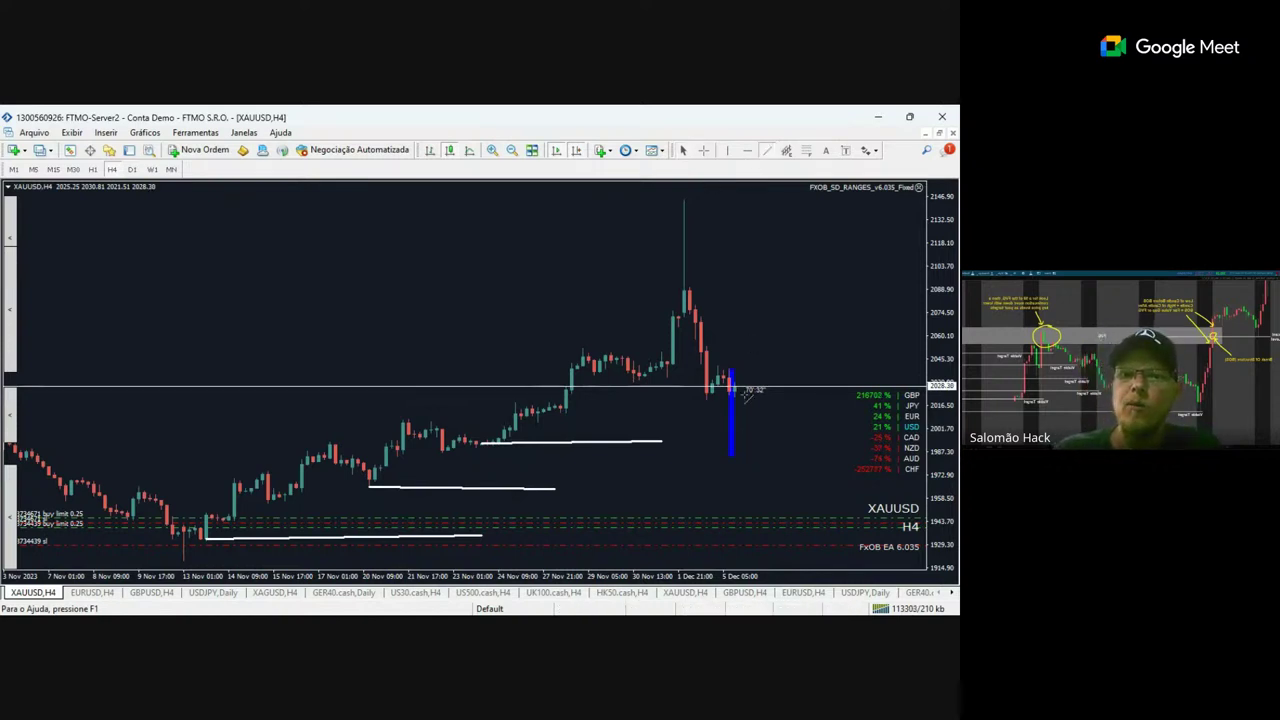
drag(706, 396, 836, 397)
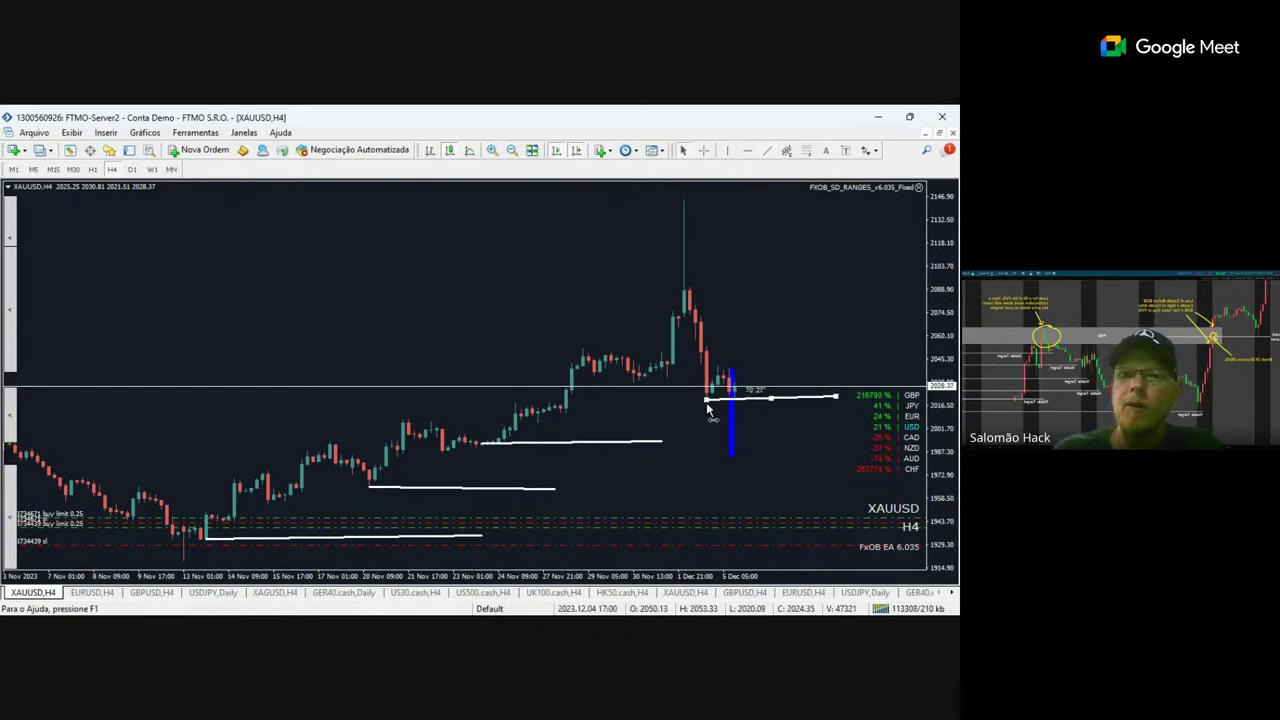
drag(704, 401, 720, 392)
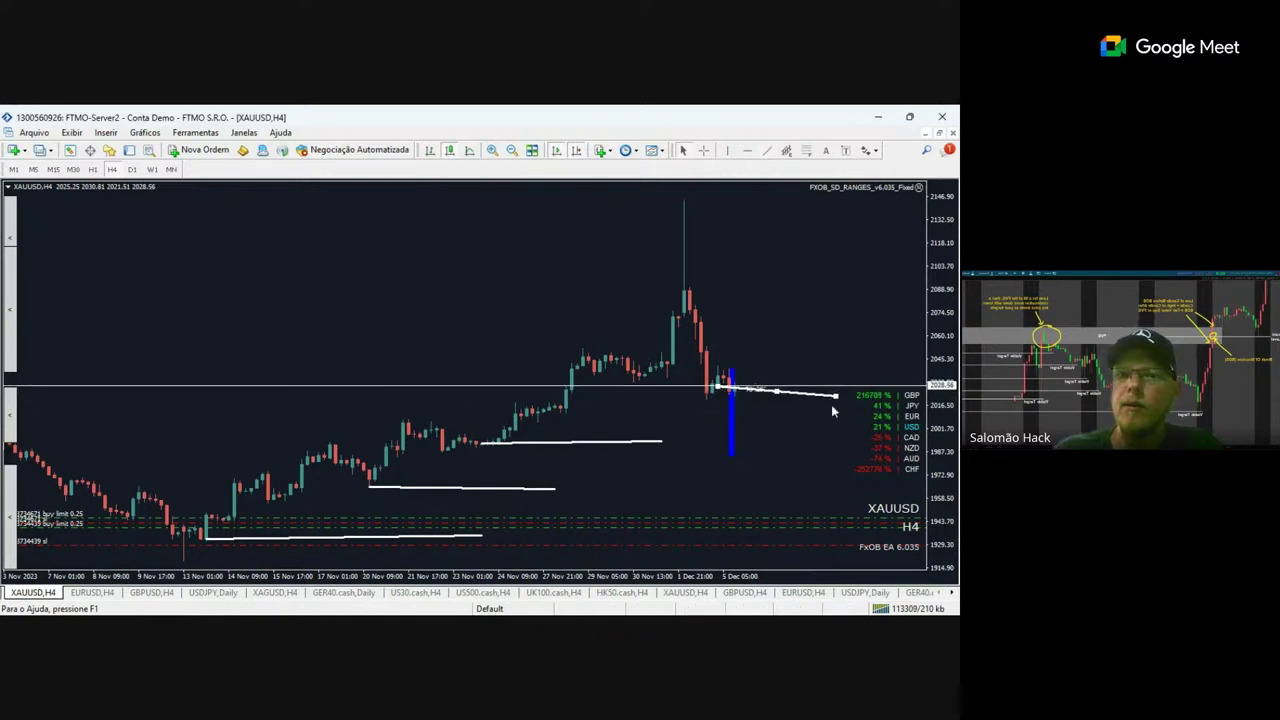
drag(836, 397, 855, 392)
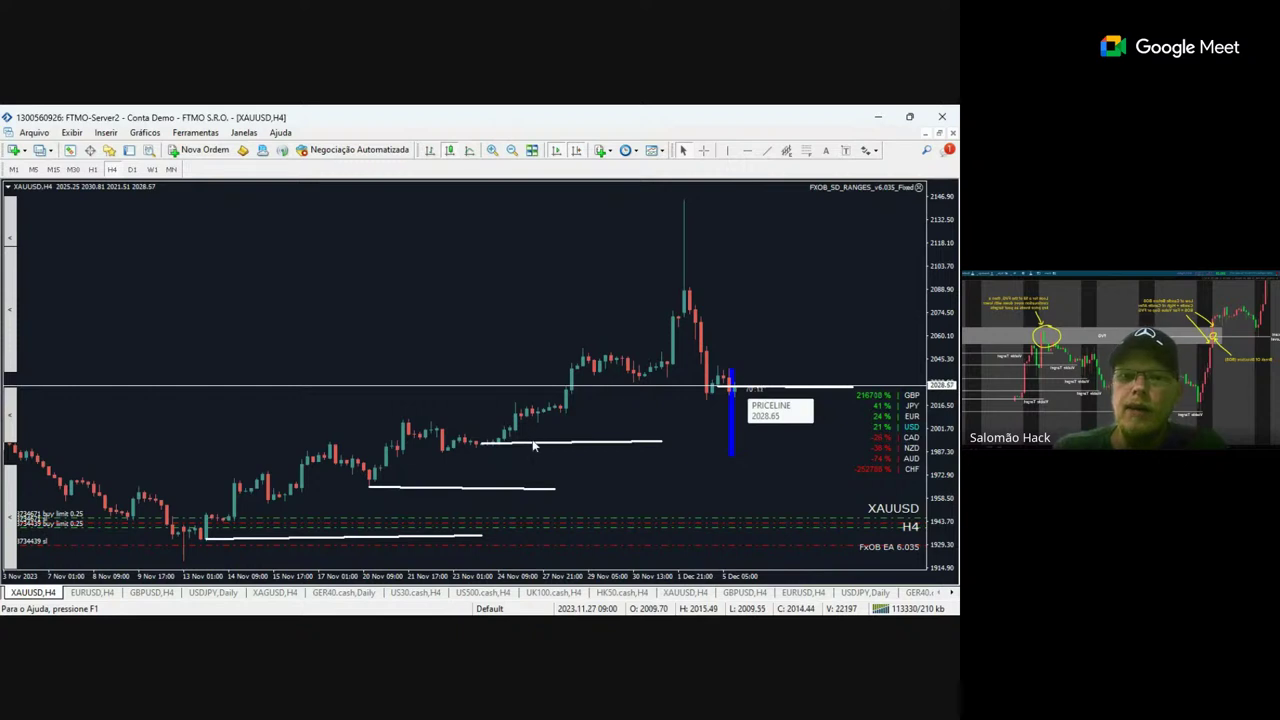
Extend the white line at about 1993 beyond the latest candle and shorten the blue rectangle to end at that line.
double_click(661, 443)
drag(661, 443, 785, 447)
double_click(785, 446)
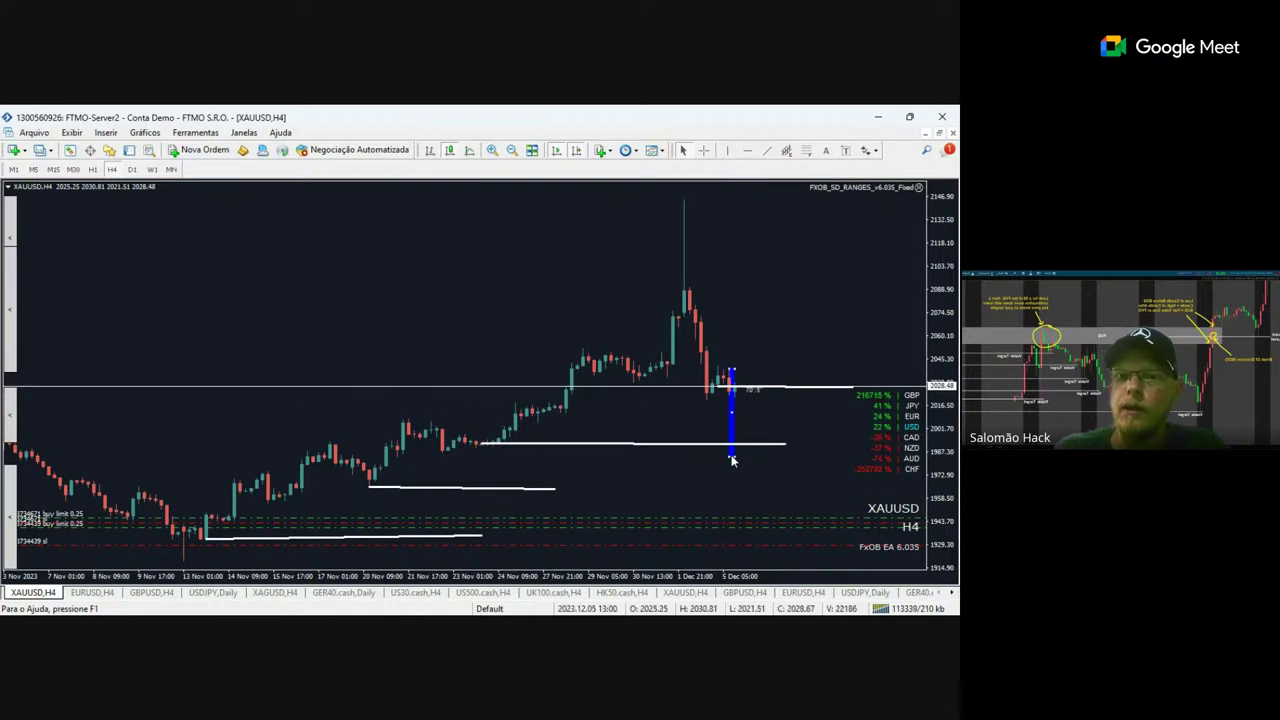
drag(733, 457, 737, 446)
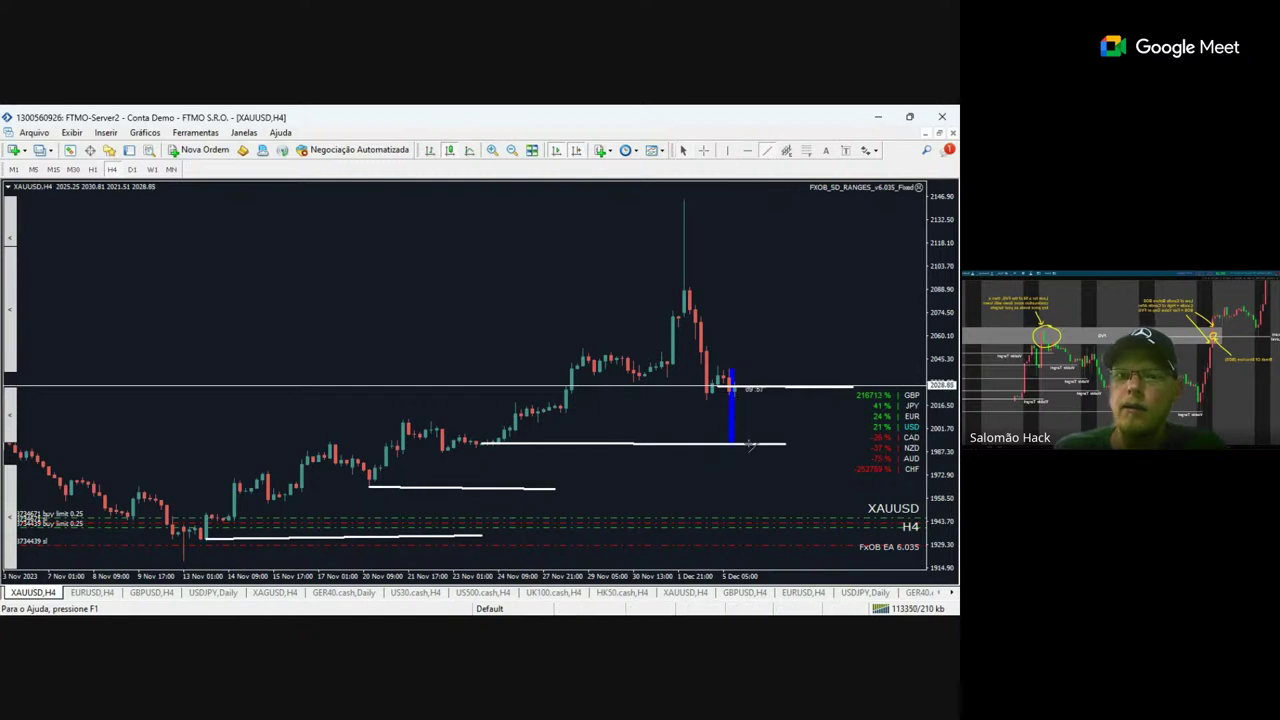
Draw a steep ascending line from about 1993 to 2140, and a Fibonacci retracement between about 2028 and 1993.
drag(749, 442, 868, 208)
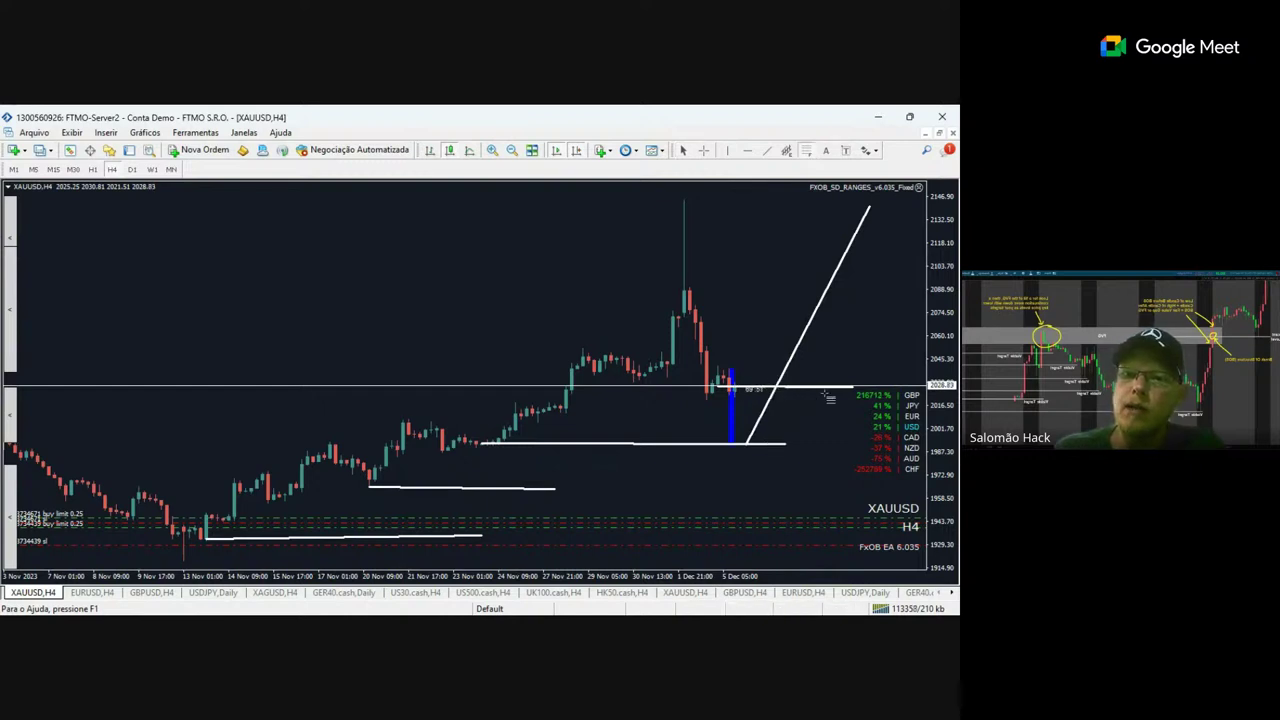
mouse_move(835, 398)
mouse_down()
mouse_move(832, 460)
mouse_move(780, 445)
mouse_up()
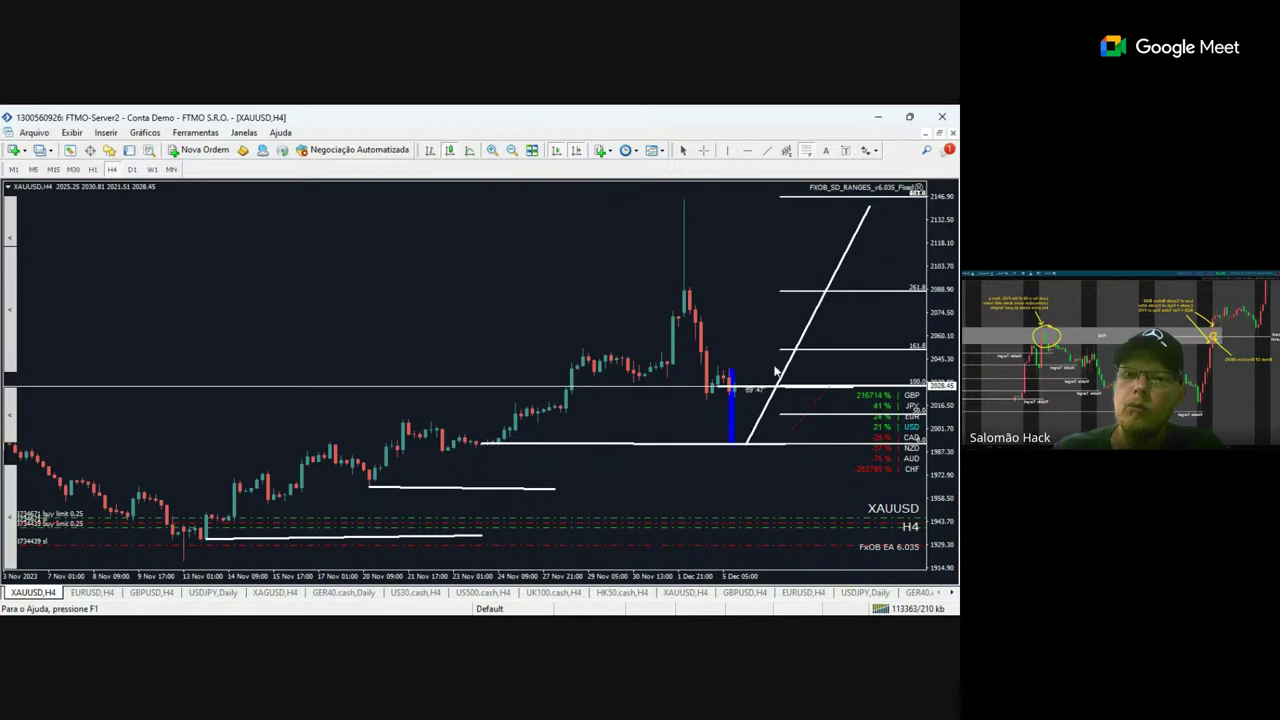
Delete the steep ascending line and draw a short line just above the latest highs at about 2043.
double_click(797, 346)
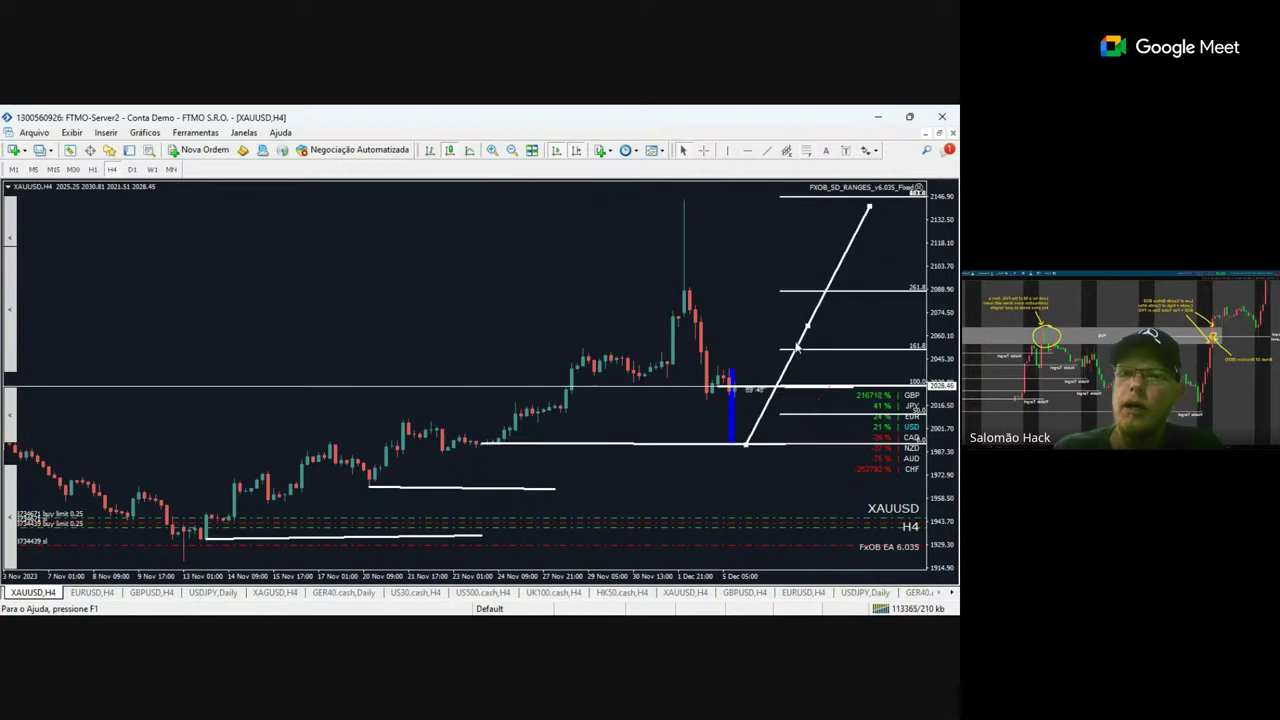
key(Delete)
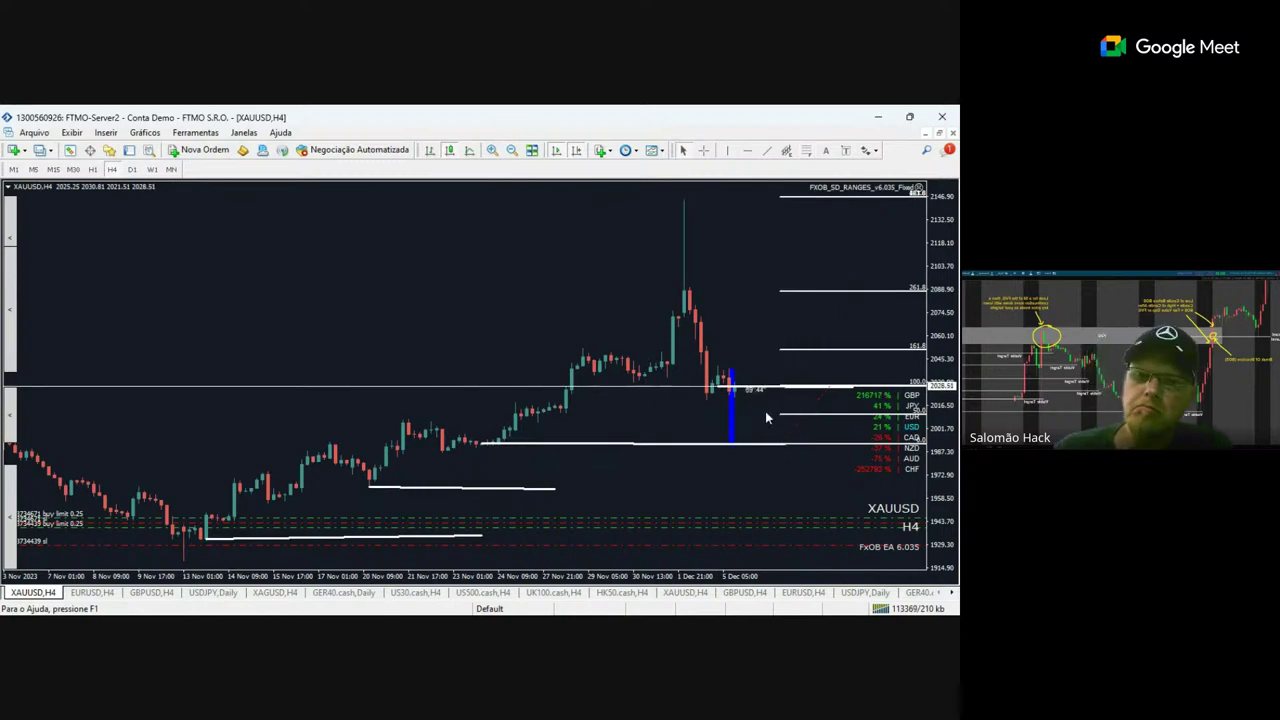
click(767, 150)
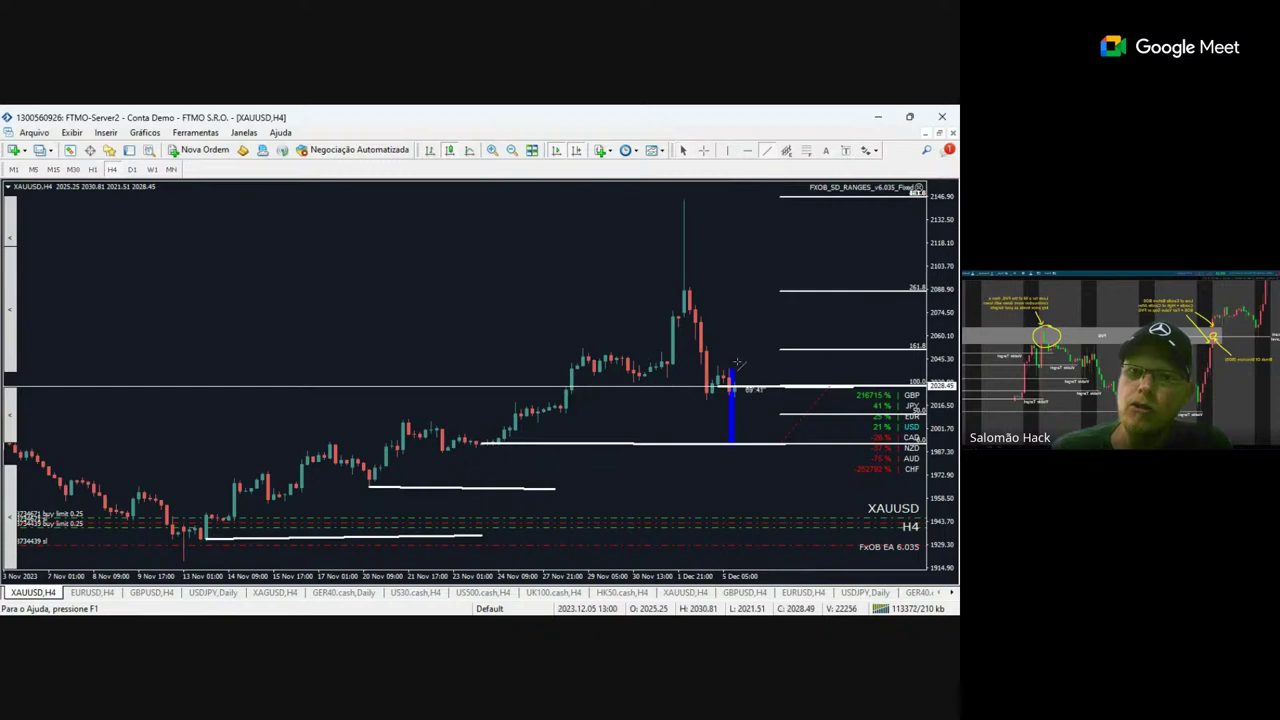
drag(717, 361, 768, 358)
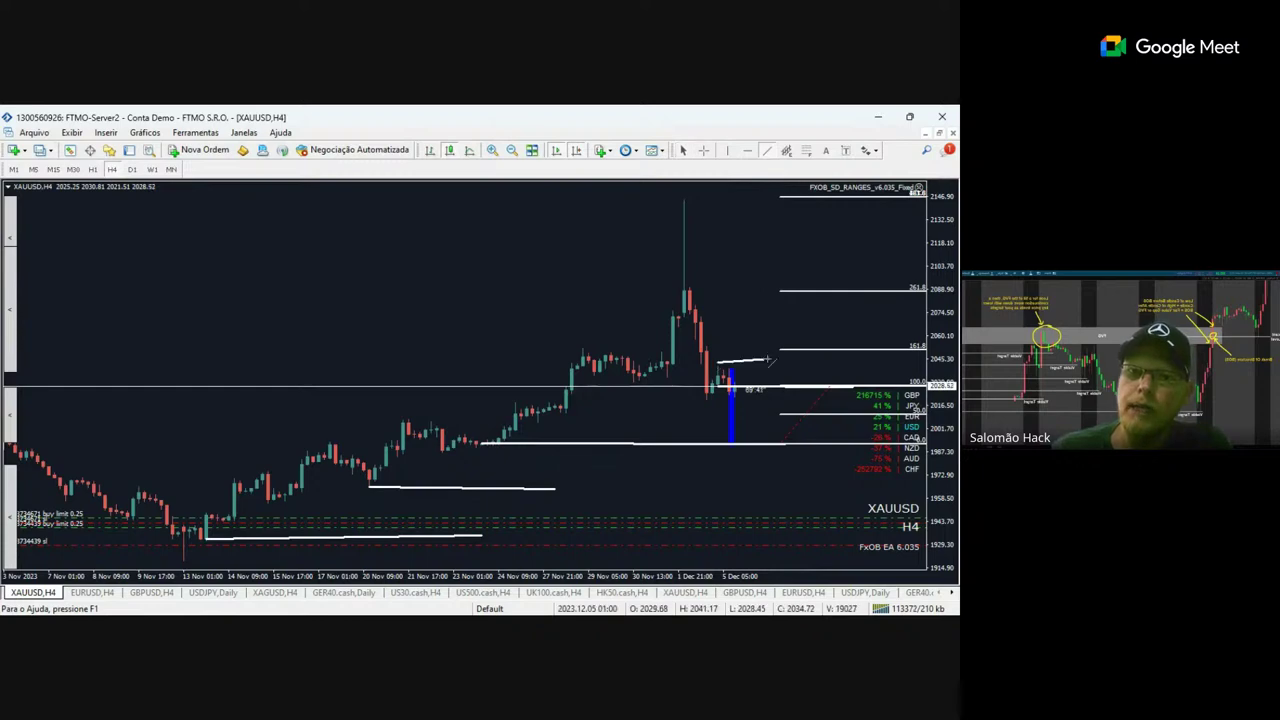
Draw an ascending line from about 1993 to 2096 and a downward arrow from about 2037 to 1965.
click(767, 150)
drag(735, 443, 829, 278)
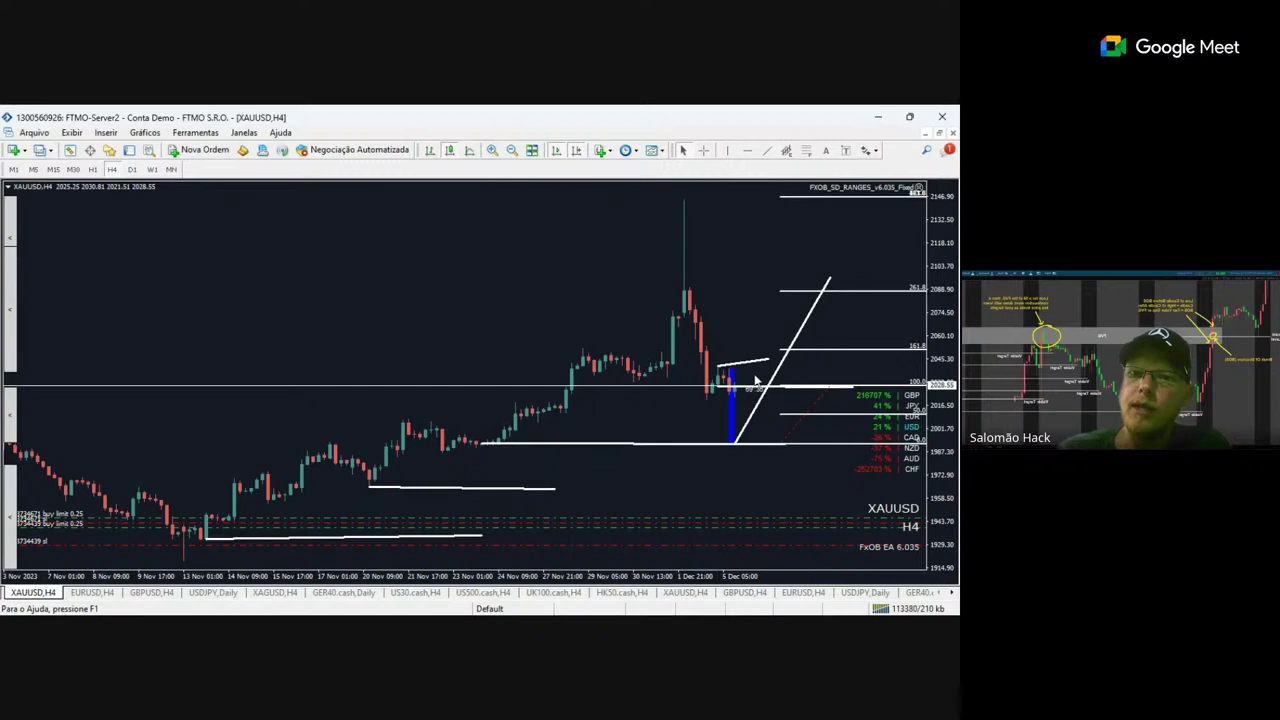
drag(752, 372, 774, 487)
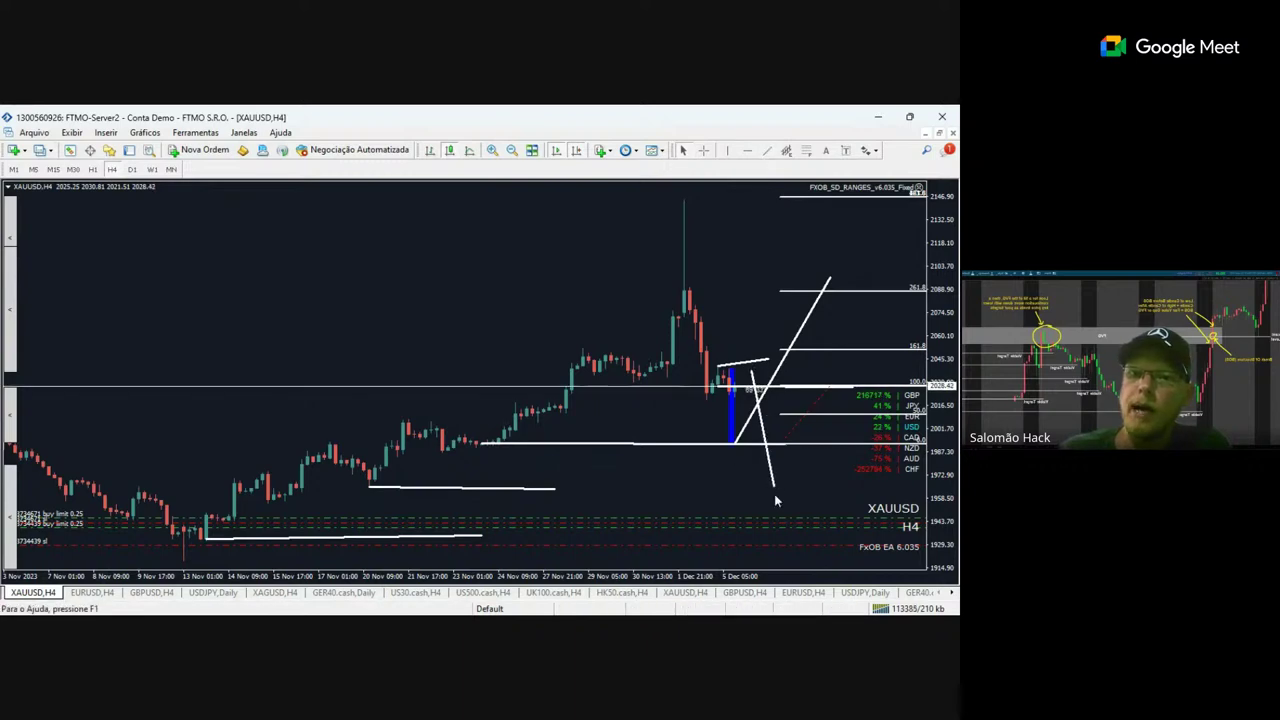
mouse_move(768, 490)
mouse_down()
mouse_move(757, 481)
mouse_move(771, 491)
mouse_up()
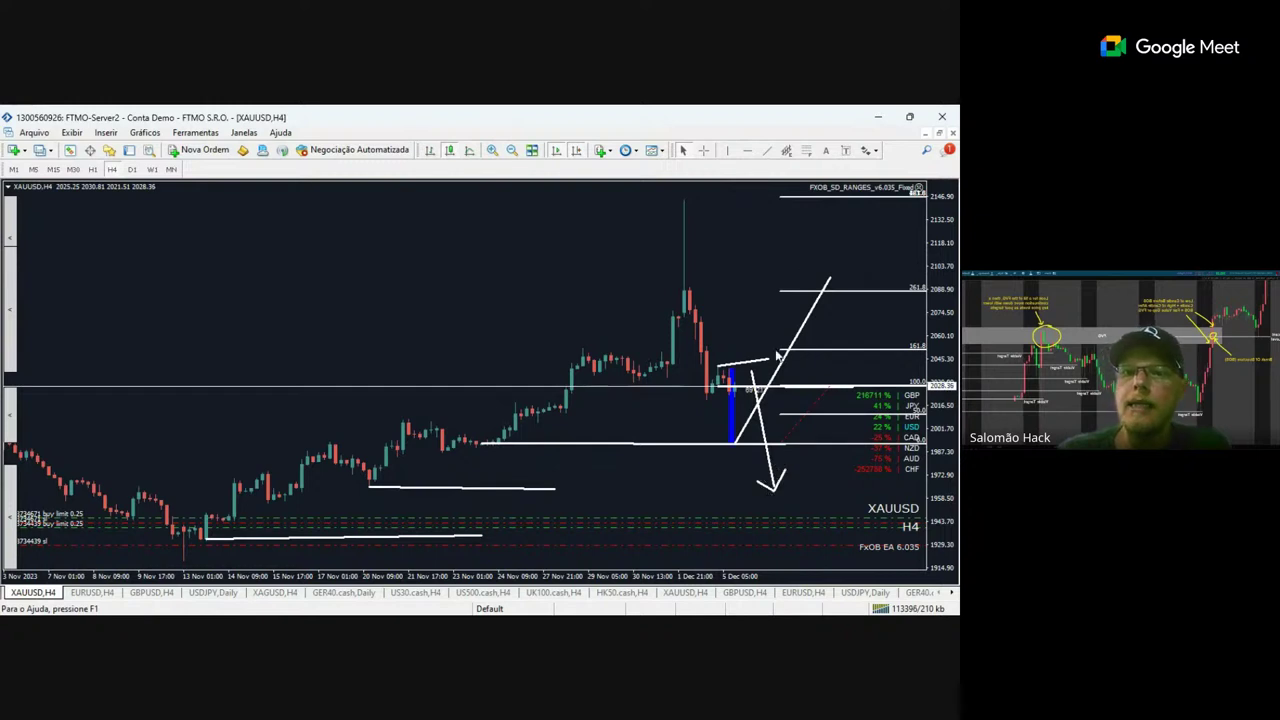
Draw a gently falling line across the candle tops near 2088 and a rising line under the lows from about 2015.
click(766, 152)
drag(662, 291, 763, 310)
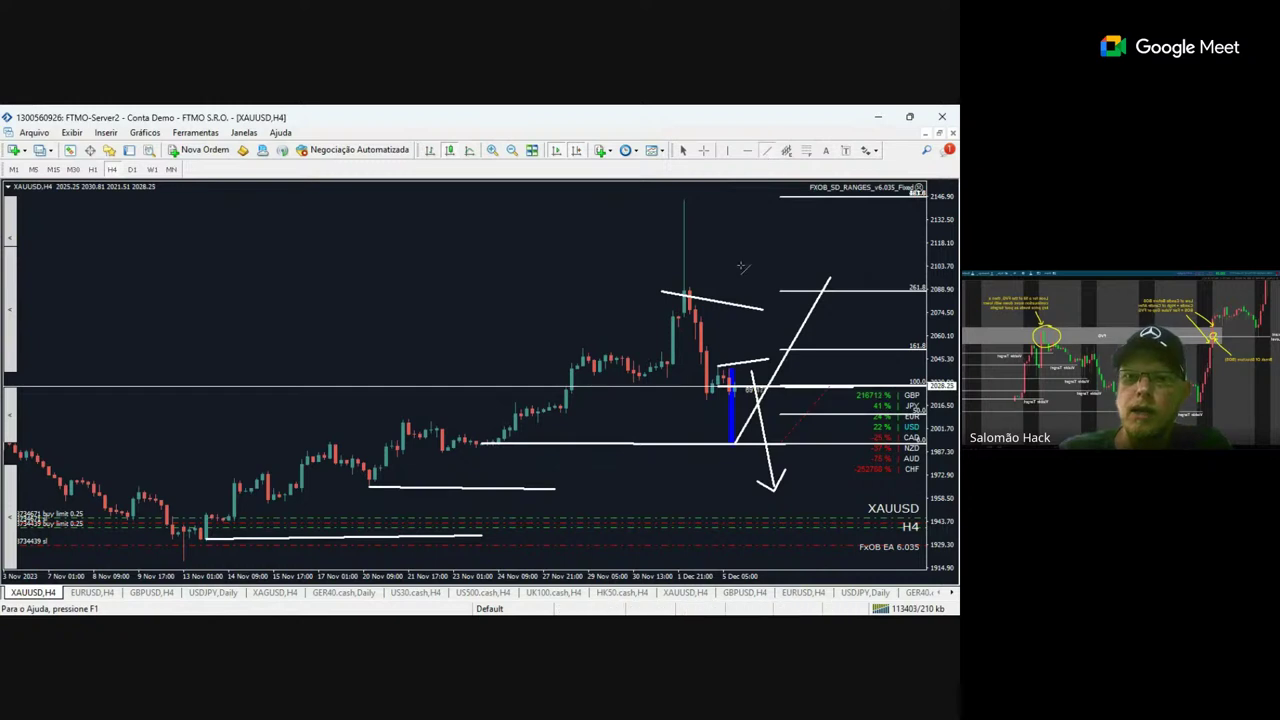
drag(652, 407, 757, 395)
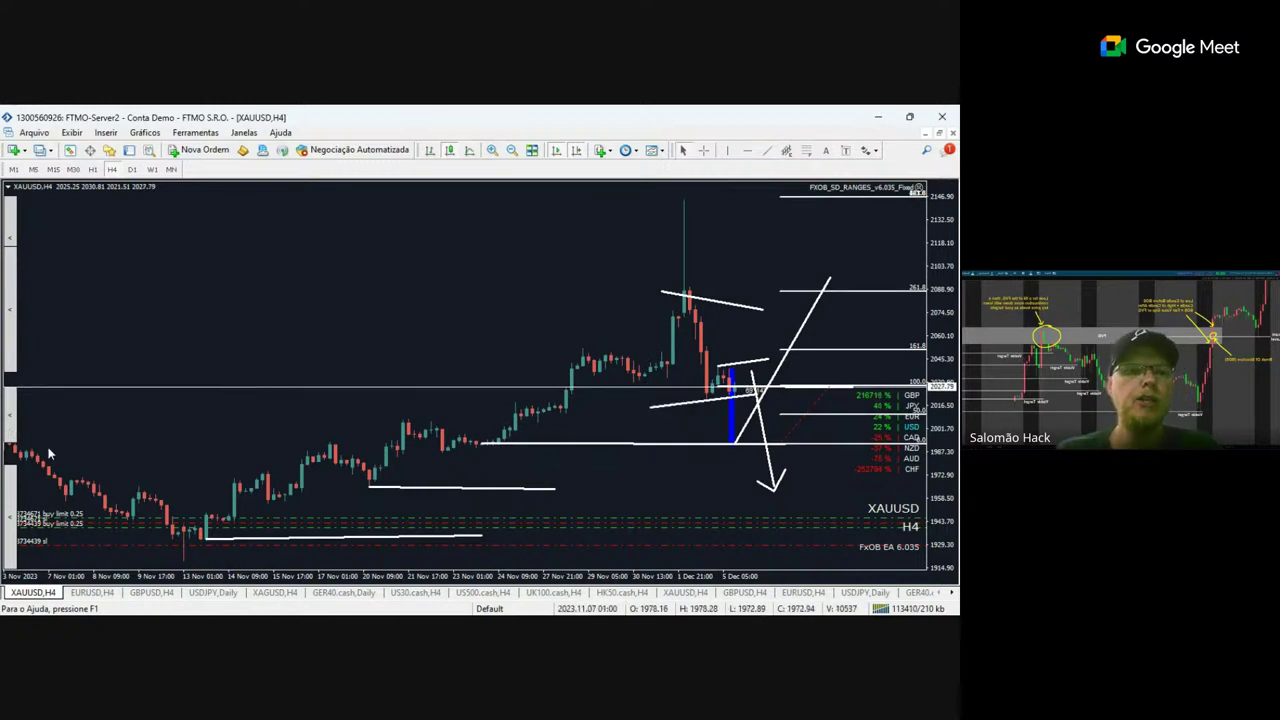
Switch the chart to H1 and back to H4 to clear the drawings, and display the H4 CHoCH structure and SD zones.
click(12, 484)
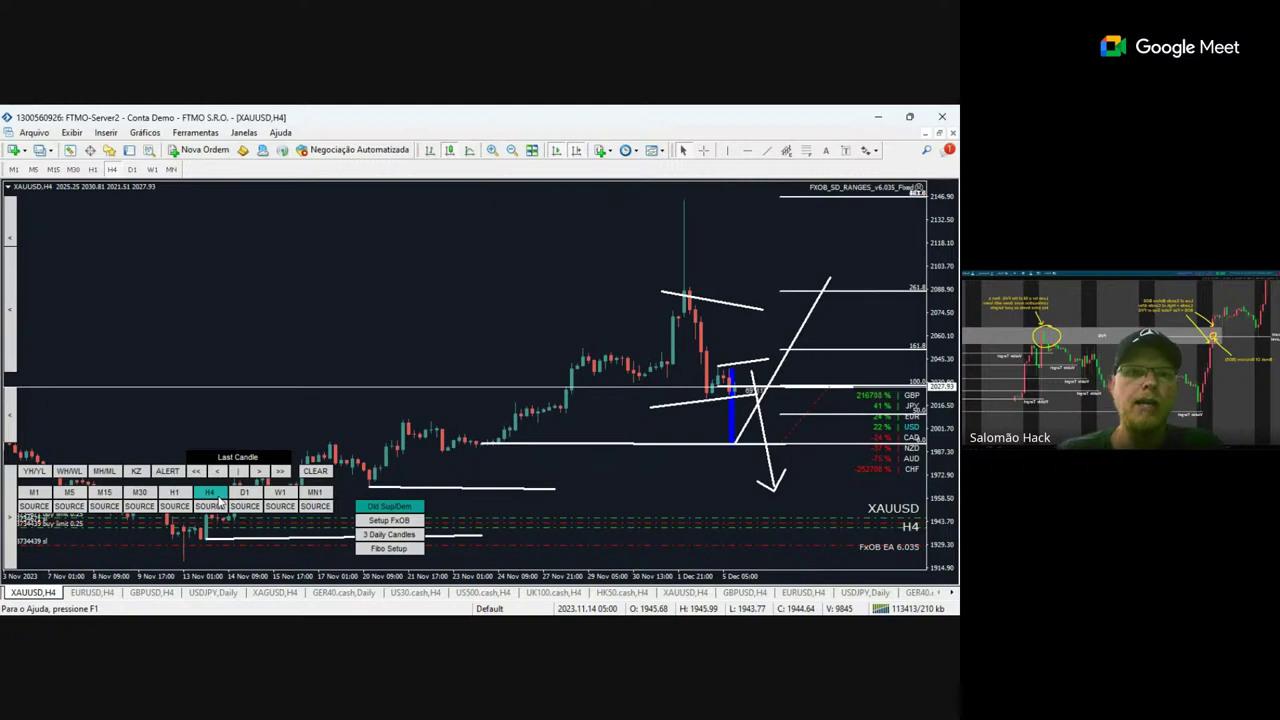
click(175, 492)
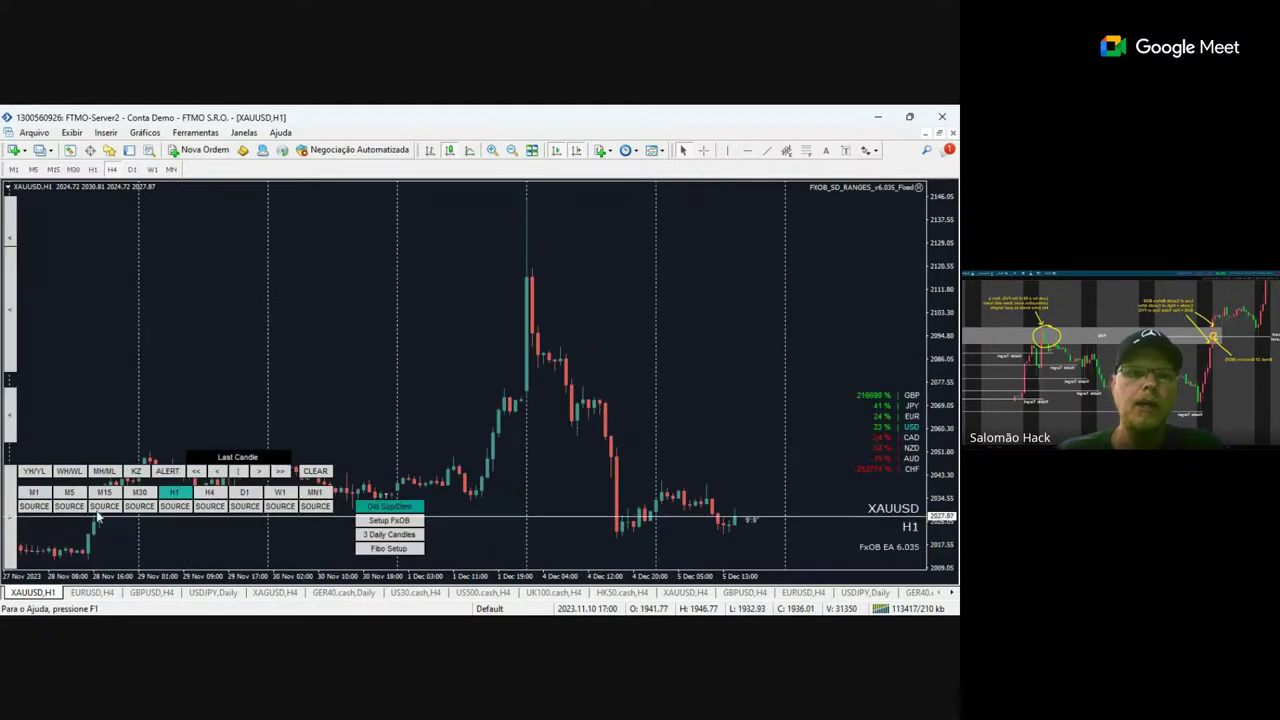
click(207, 493)
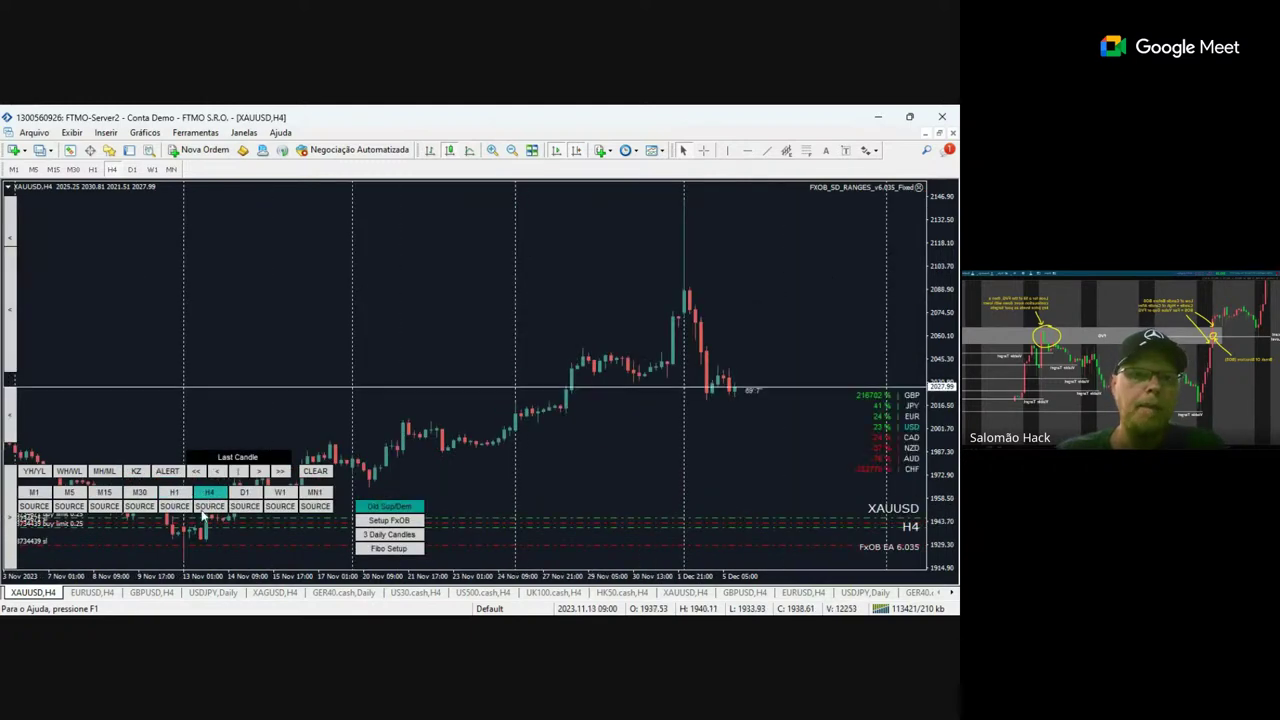
click(207, 507)
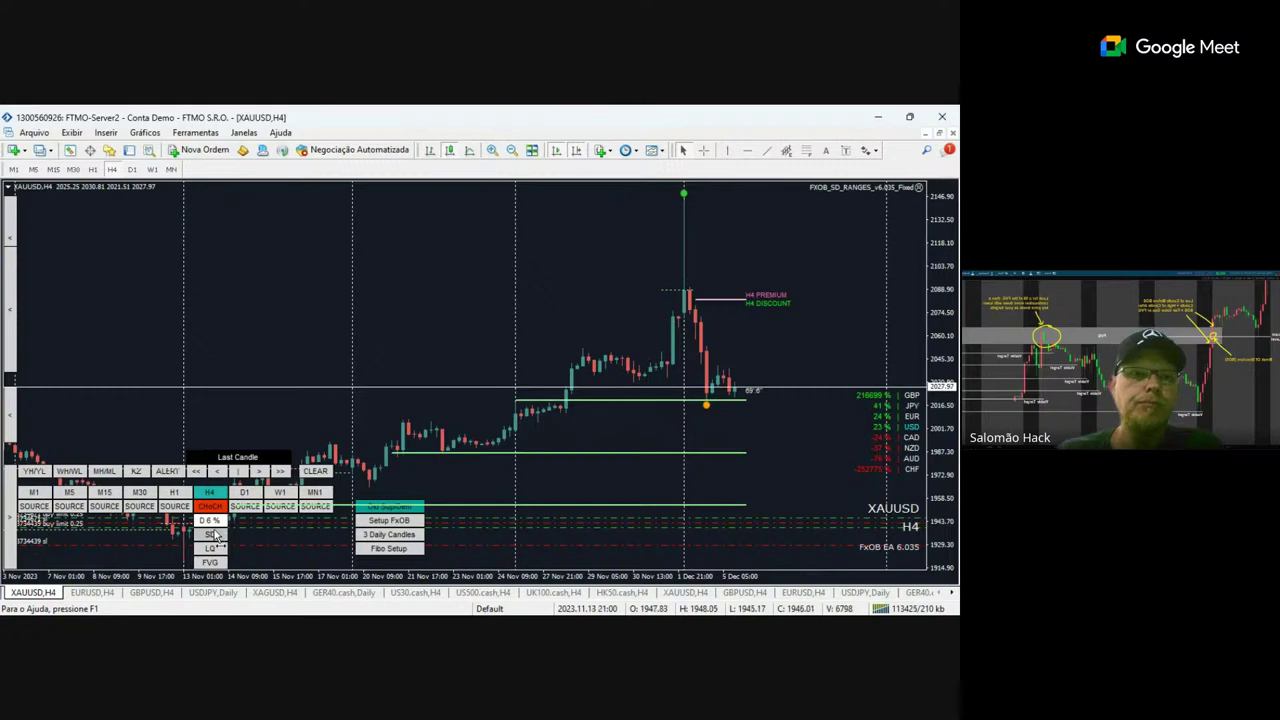
click(212, 534)
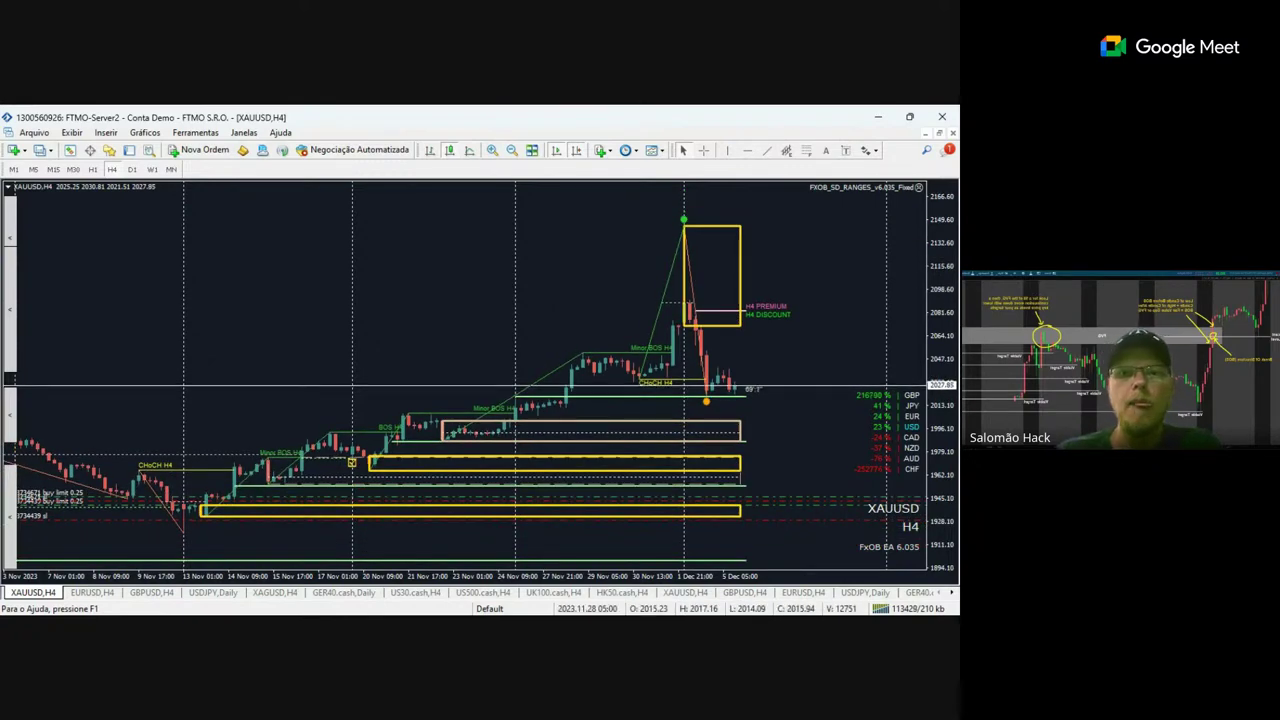
Turn off the period separators in the chart properties and adjust the vertical price scale.
key(F8)
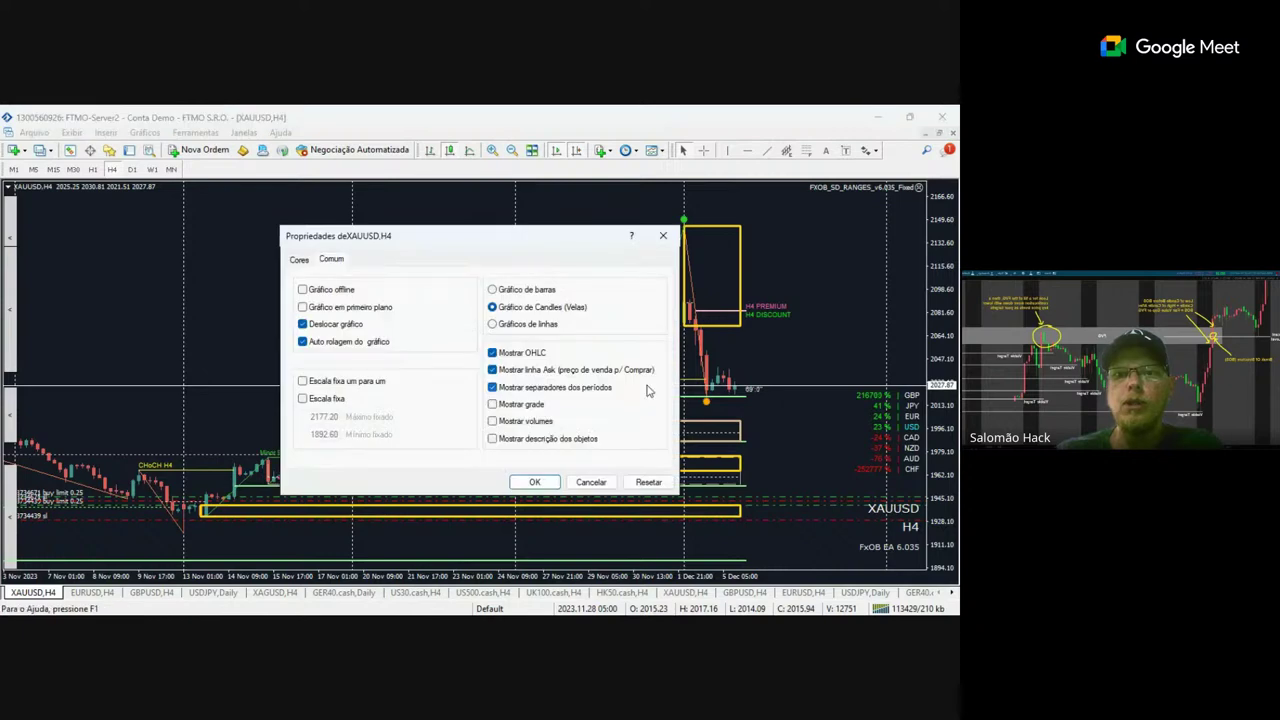
click(534, 482)
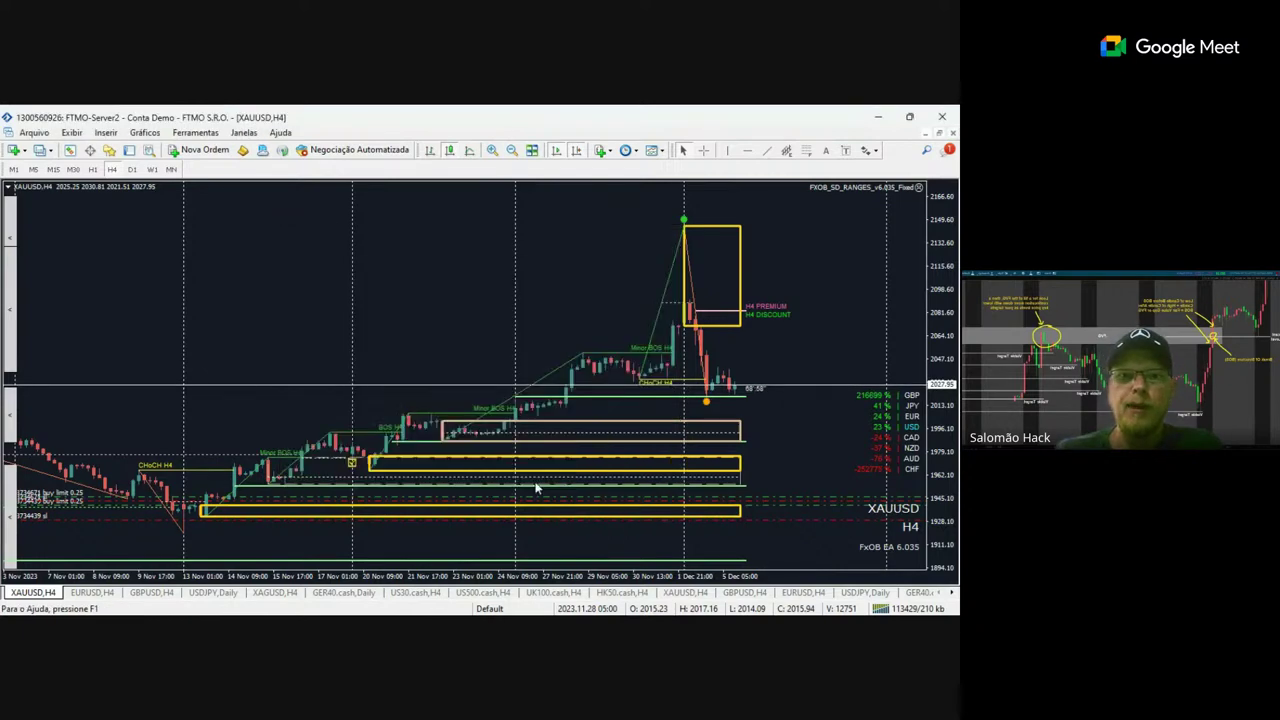
drag(938, 300, 938, 322)
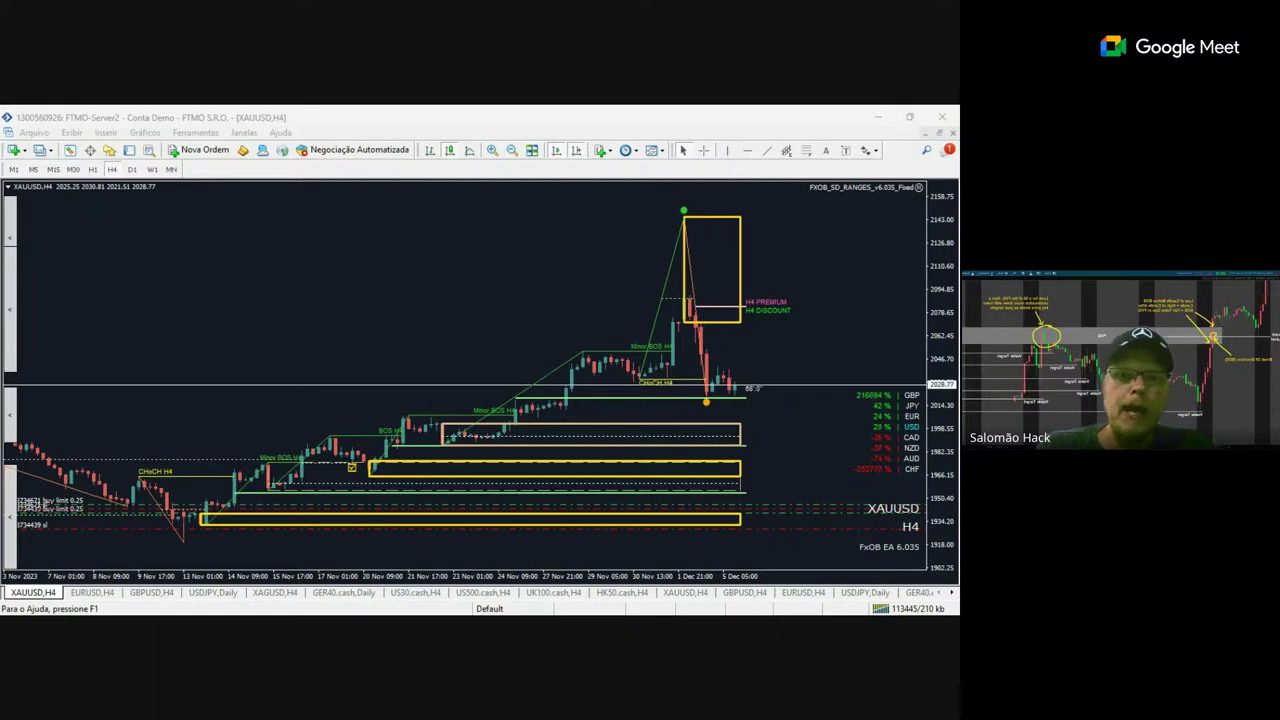
Hide the H4 CHoCH structure and SD zones so only the candles remain on the XAUUSD chart.
click(144, 291)
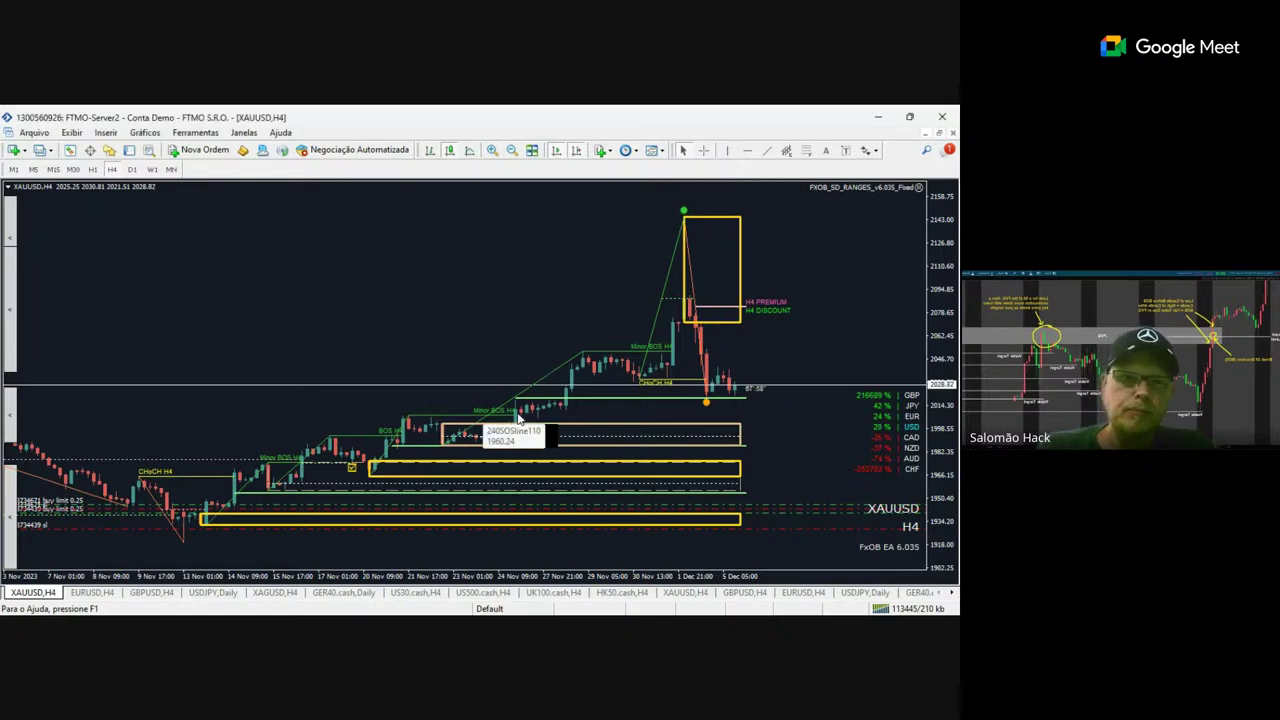
click(15, 508)
click(215, 510)
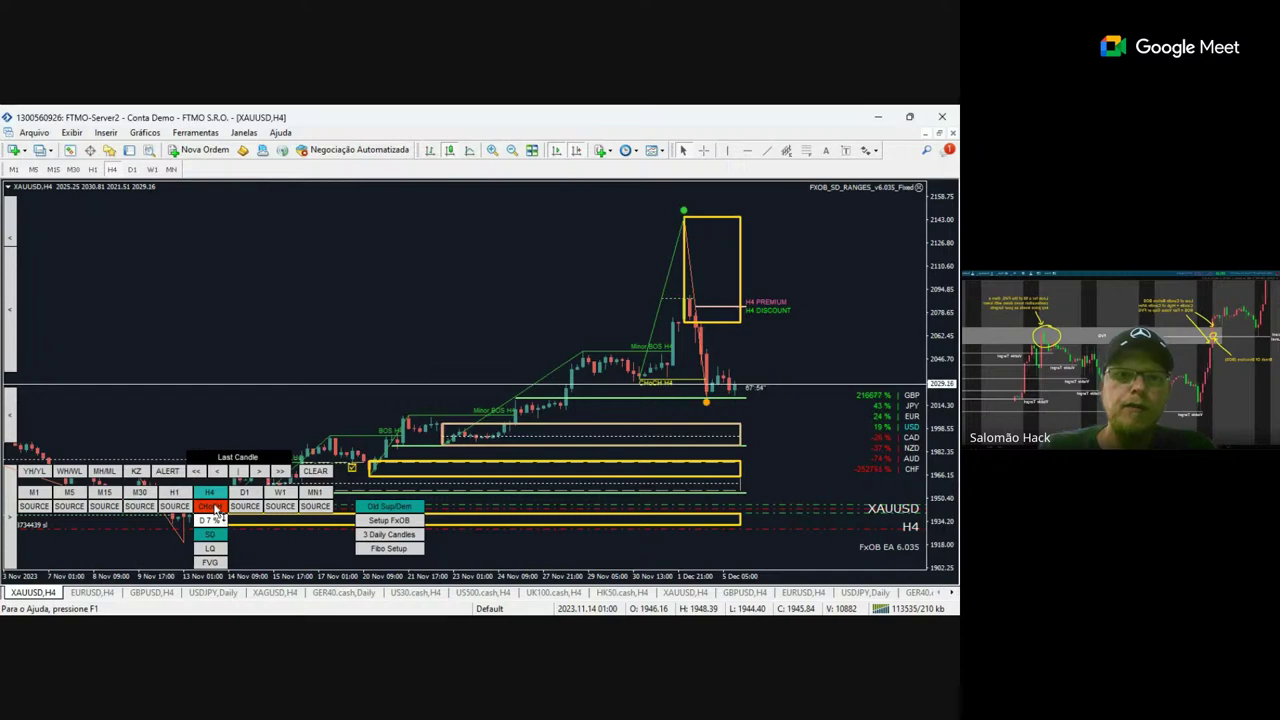
click(15, 512)
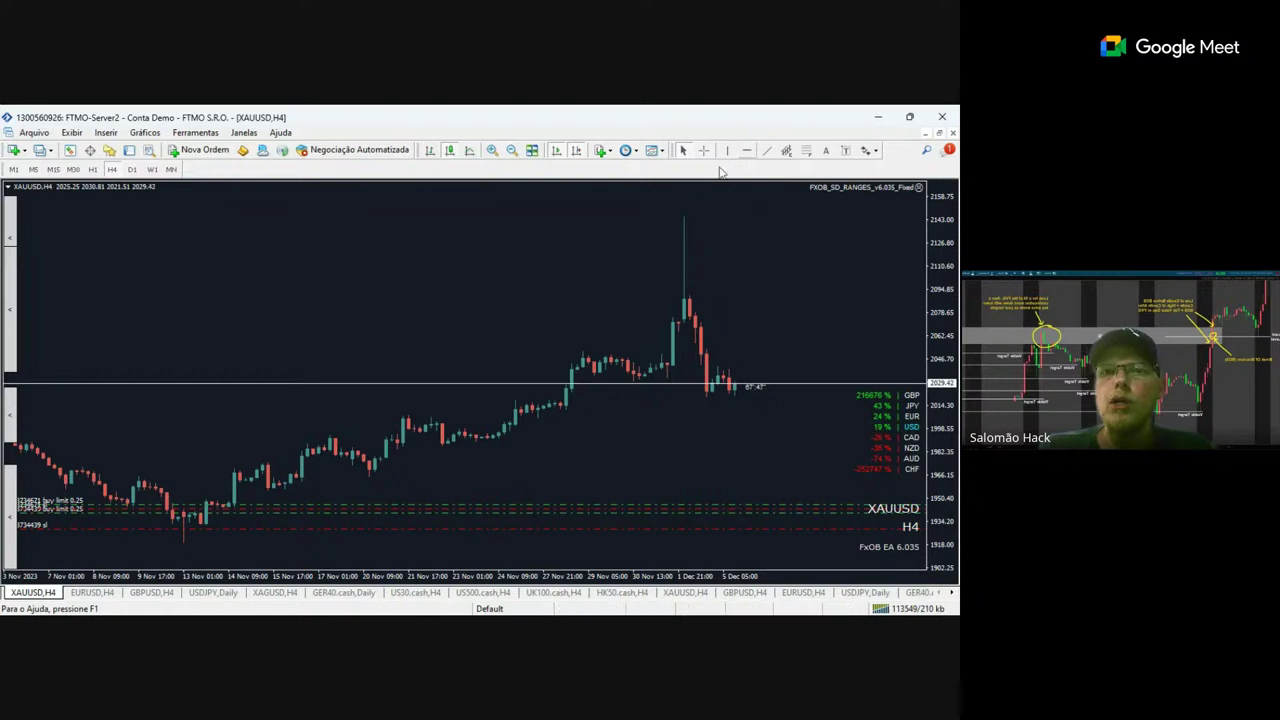
Draw a near-horizontal white line at about 2015 from the 27 November candles to just past the latest candle.
click(766, 152)
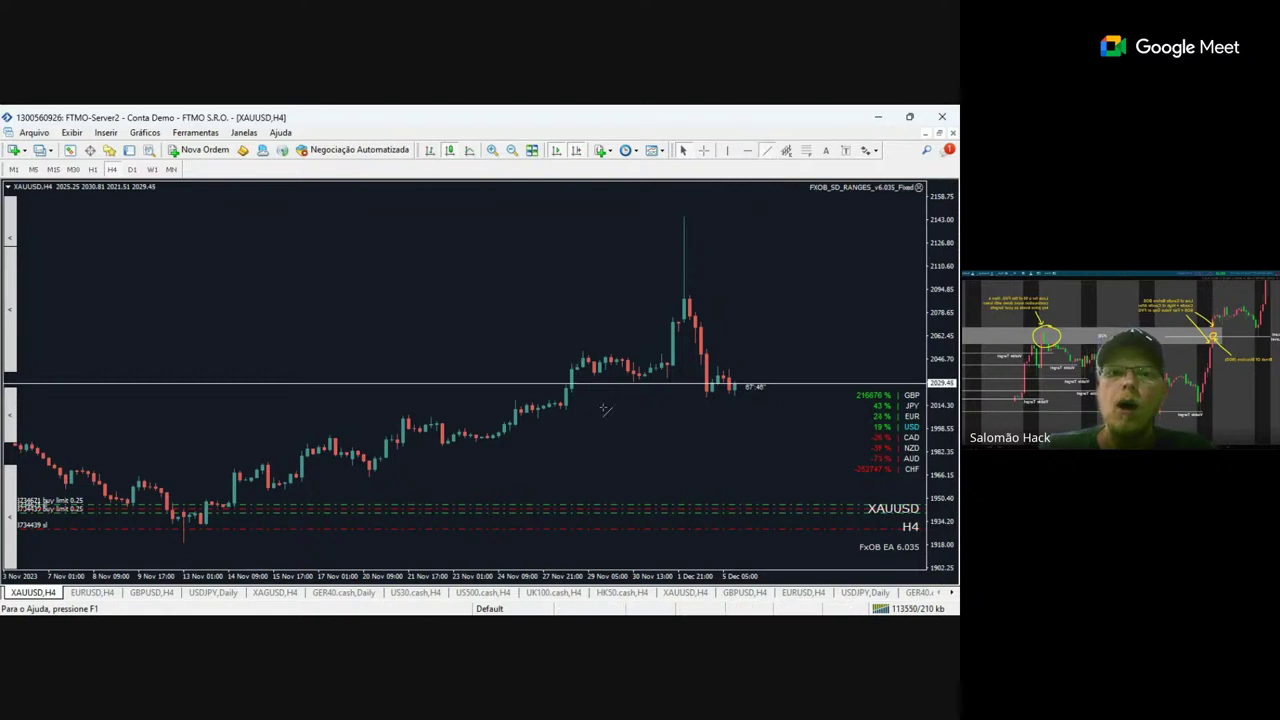
drag(564, 404, 763, 404)
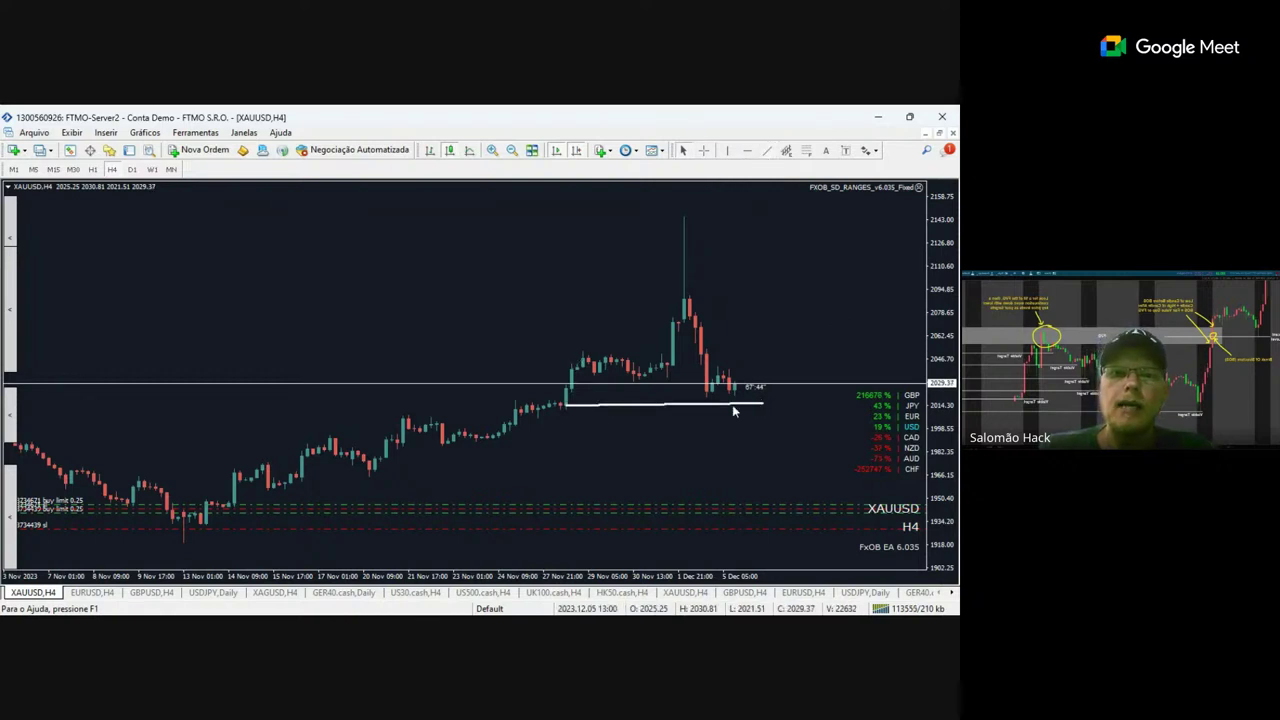